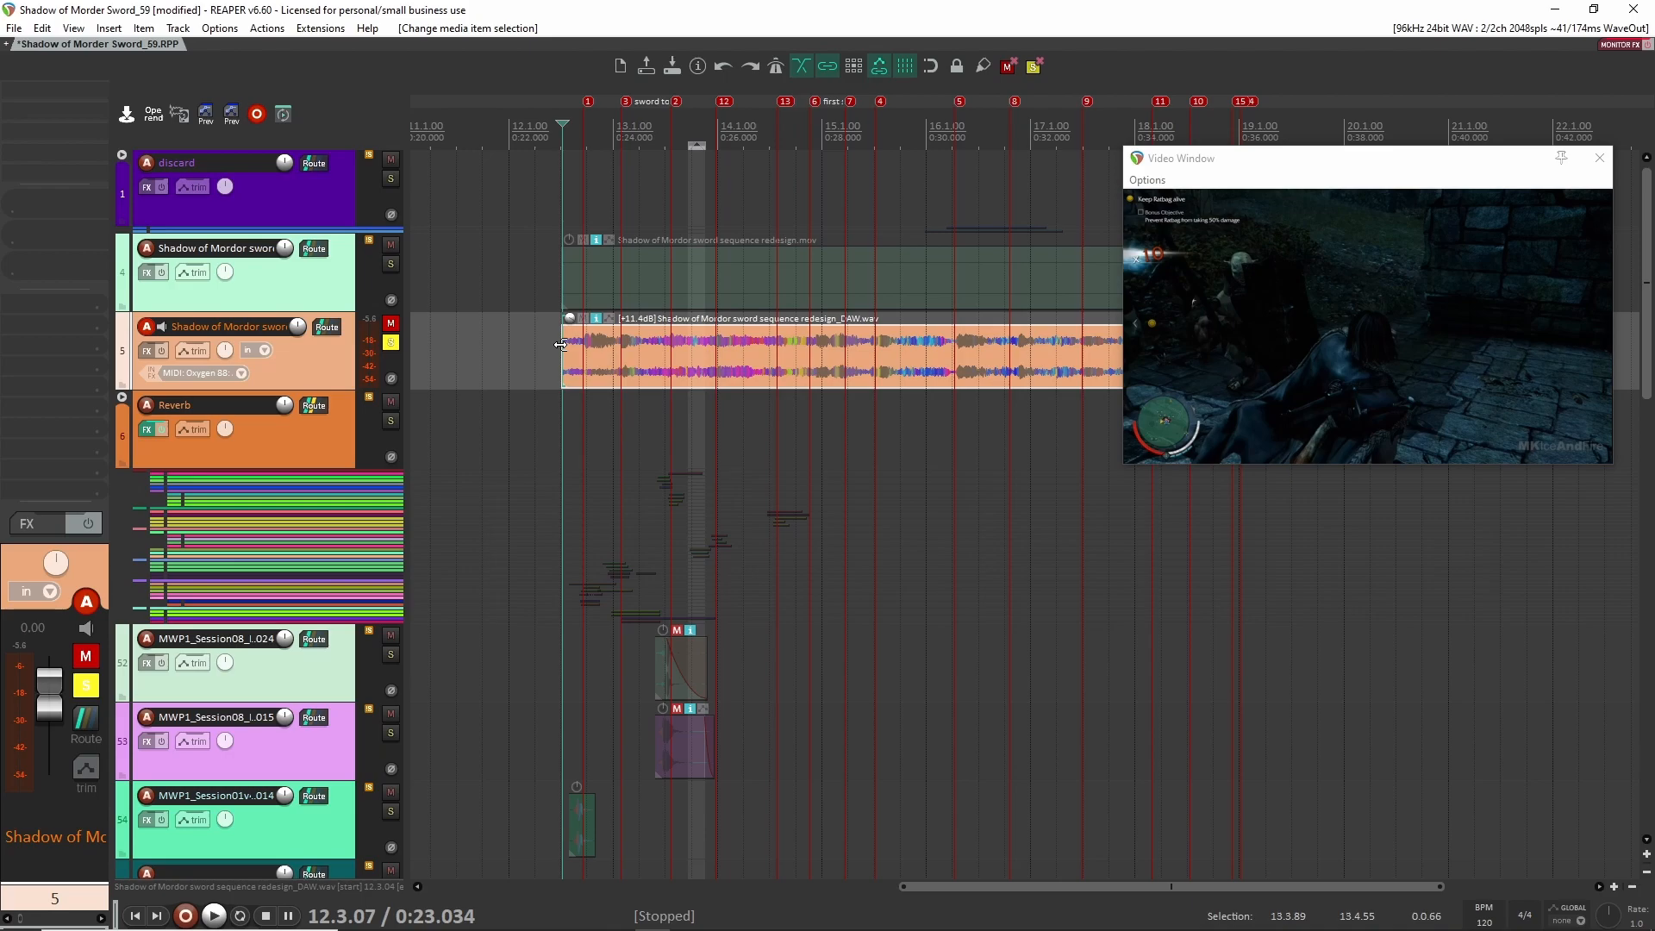
Expand the Reverb folder track so its child sound tracks are laid out
double_click(1276, 317)
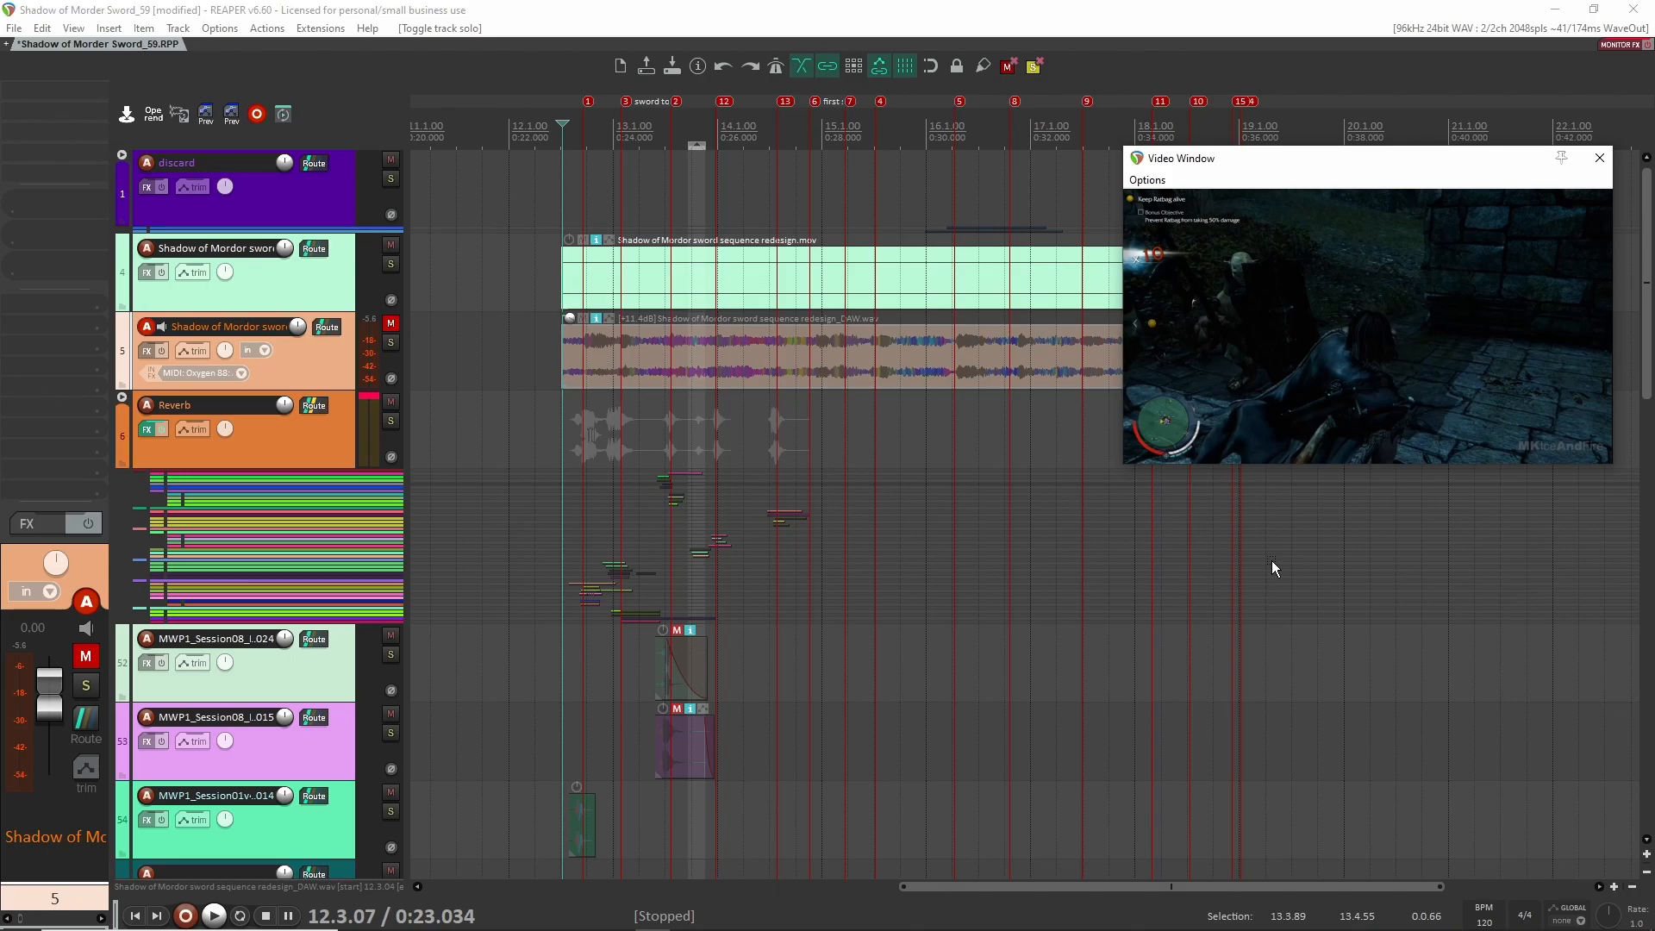
scroll(1120, 583, down, 15)
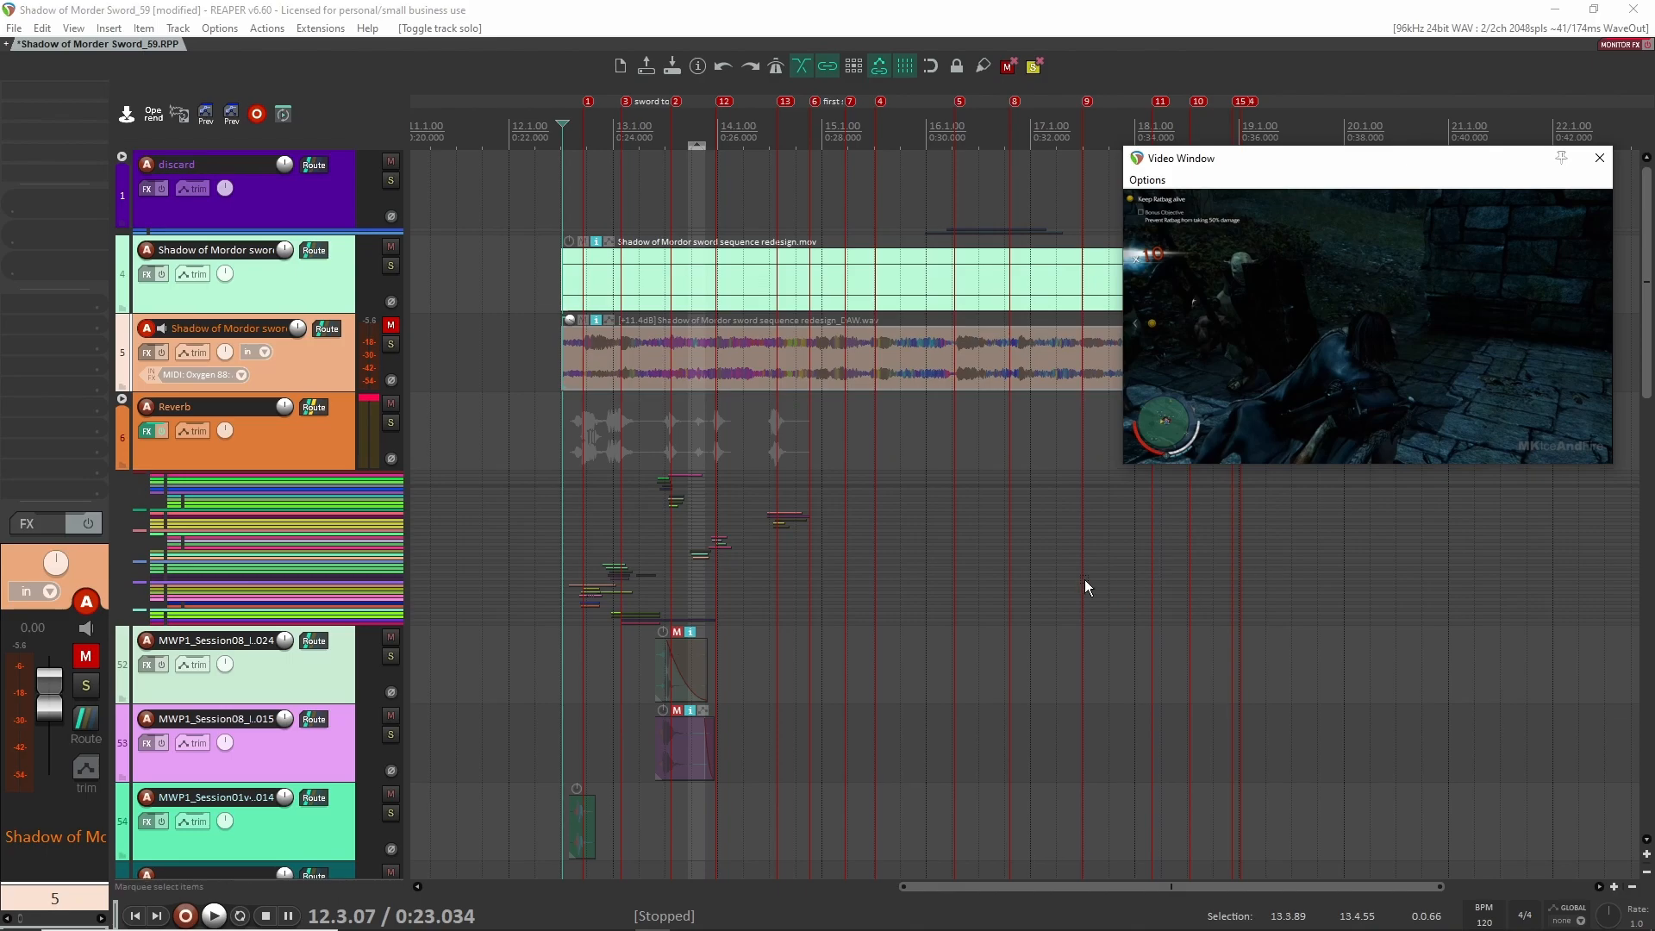
scroll(959, 573, up, 15)
scroll(854, 556, up, 3)
drag(560, 452, 872, 441)
scroll(731, 443, up, 1)
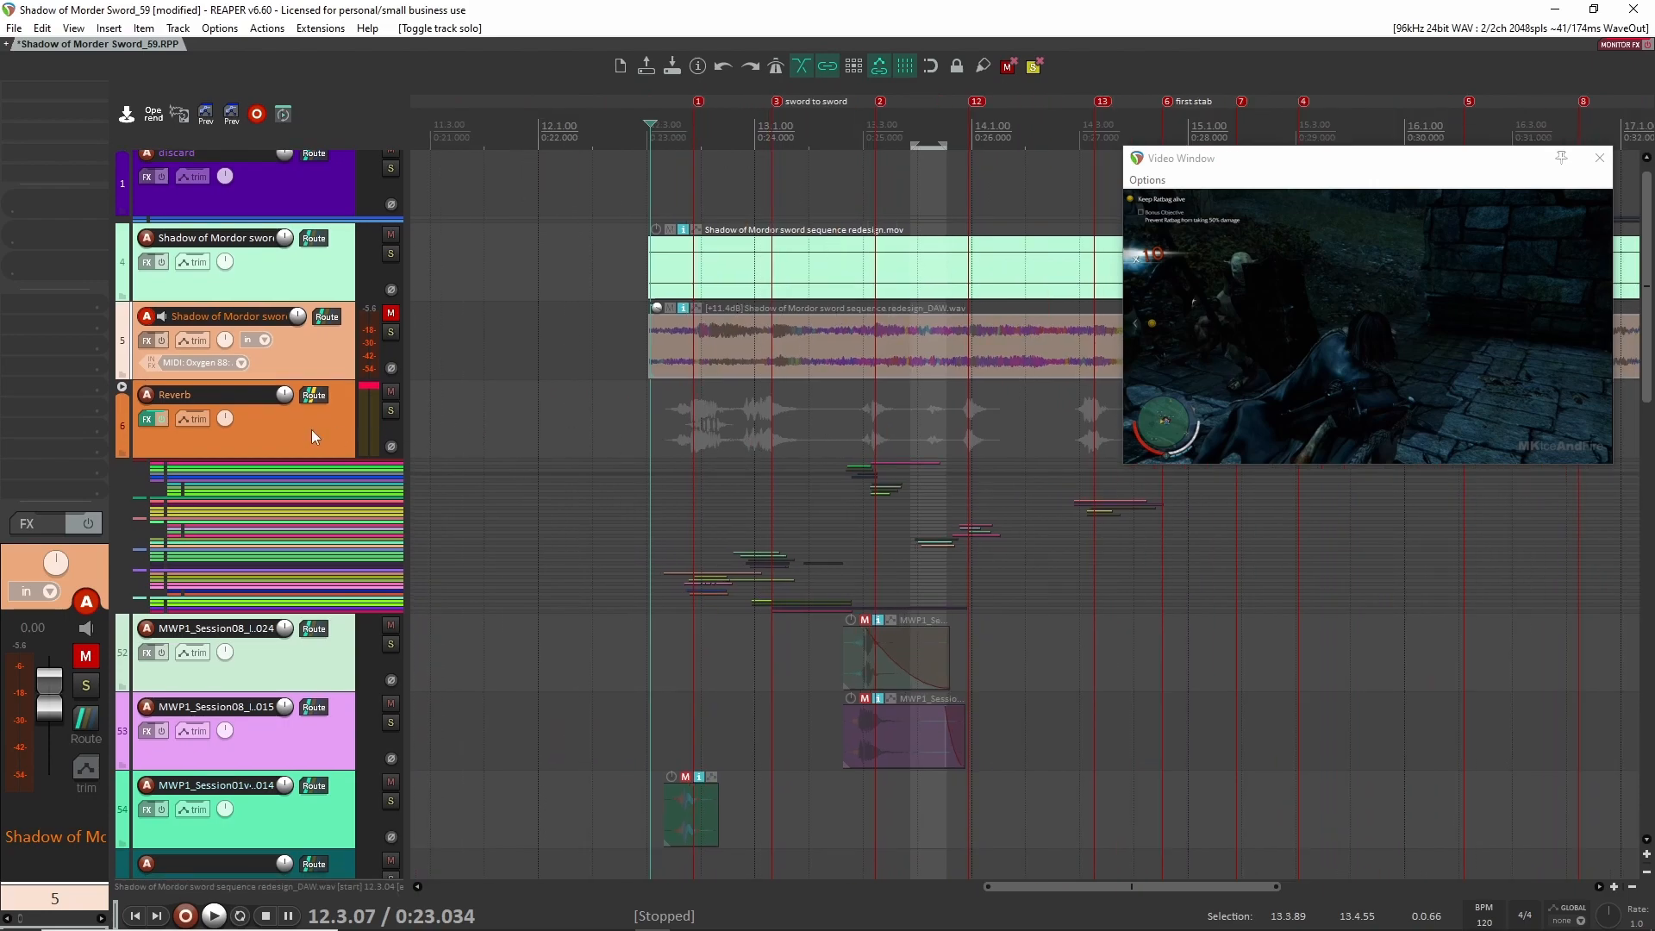
click(124, 393)
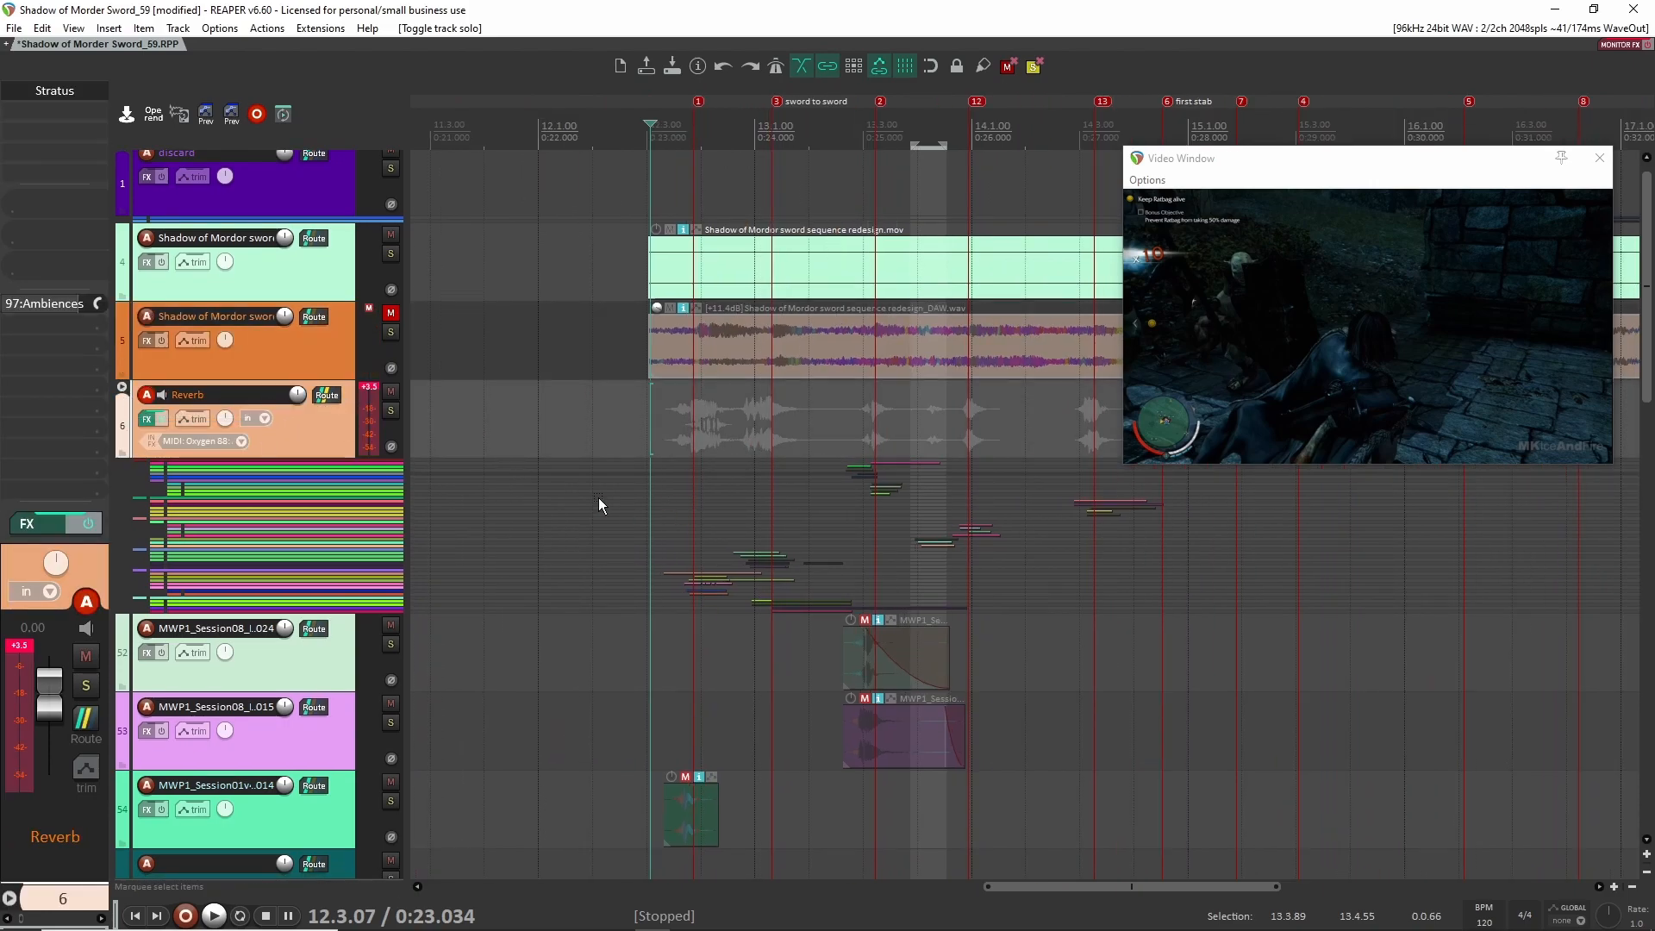
click(122, 387)
scroll(625, 509, down, 3)
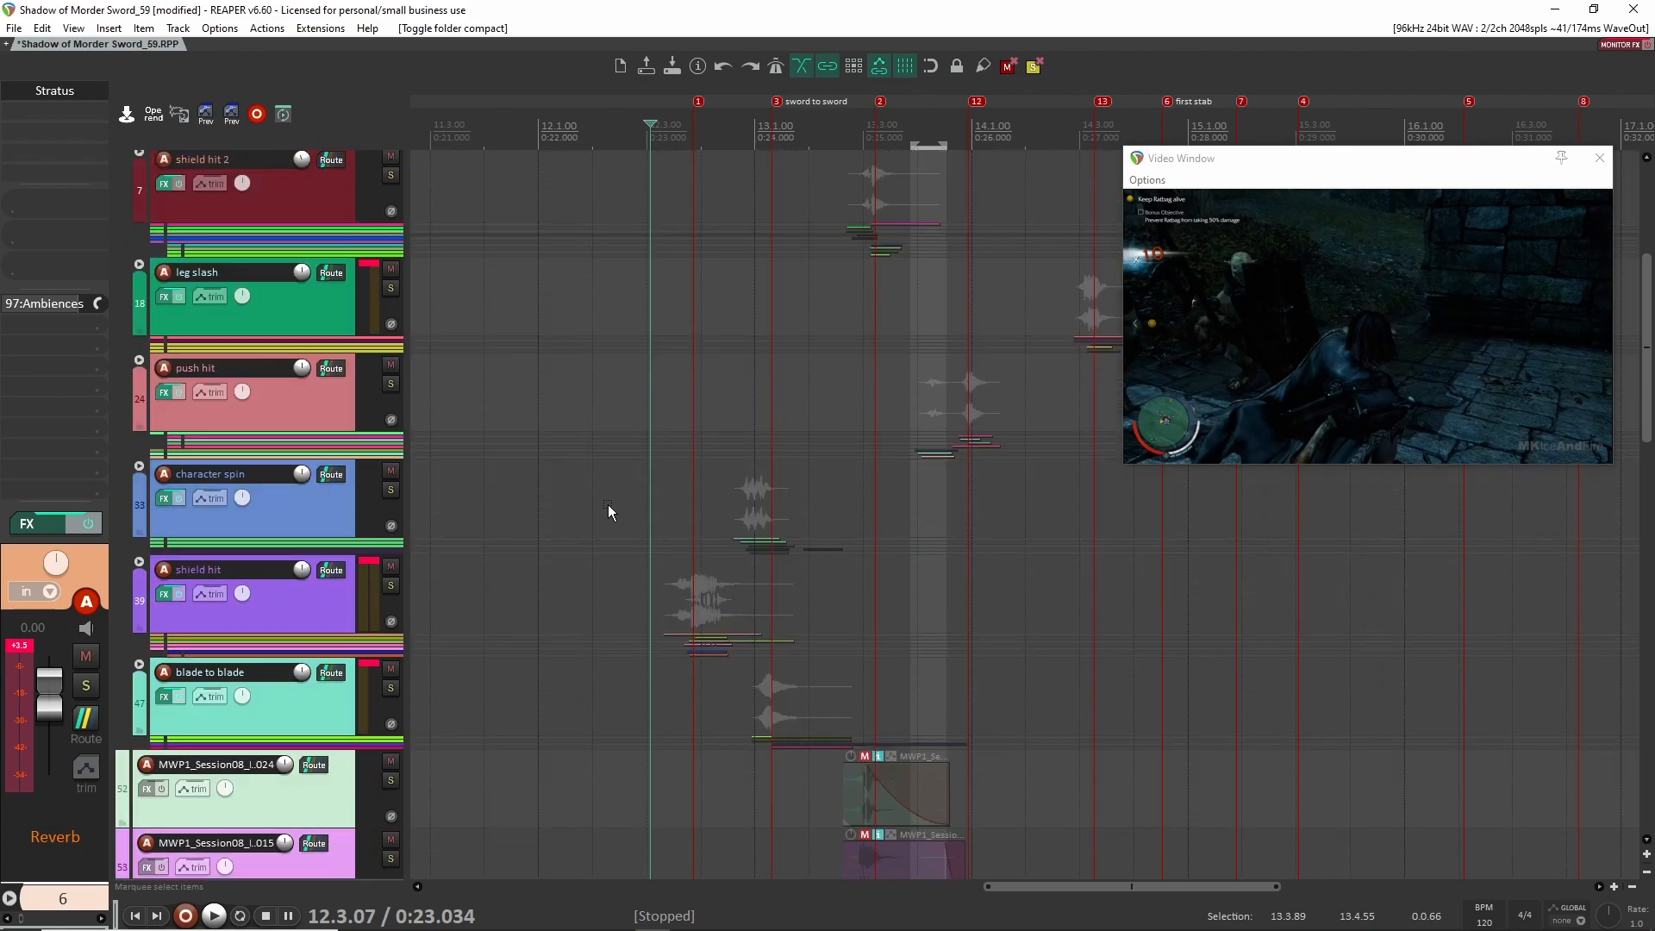
Audition the soloed shield hit folder against the gameplay footage and enlarge the Video Window
key(space)
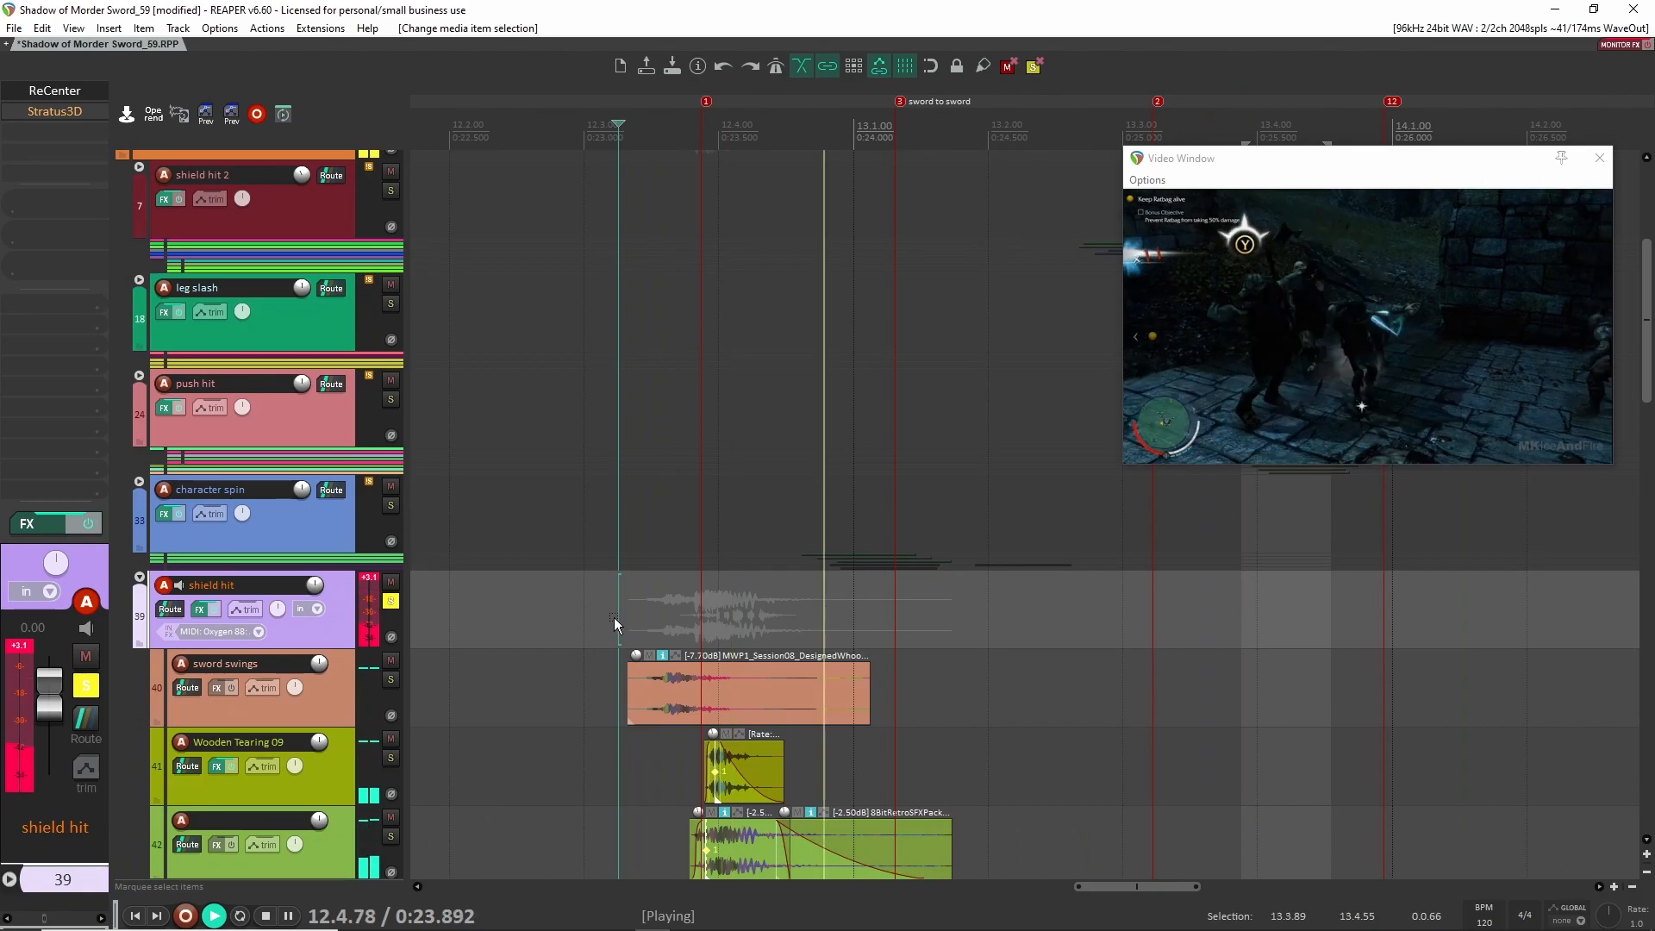
key(space)
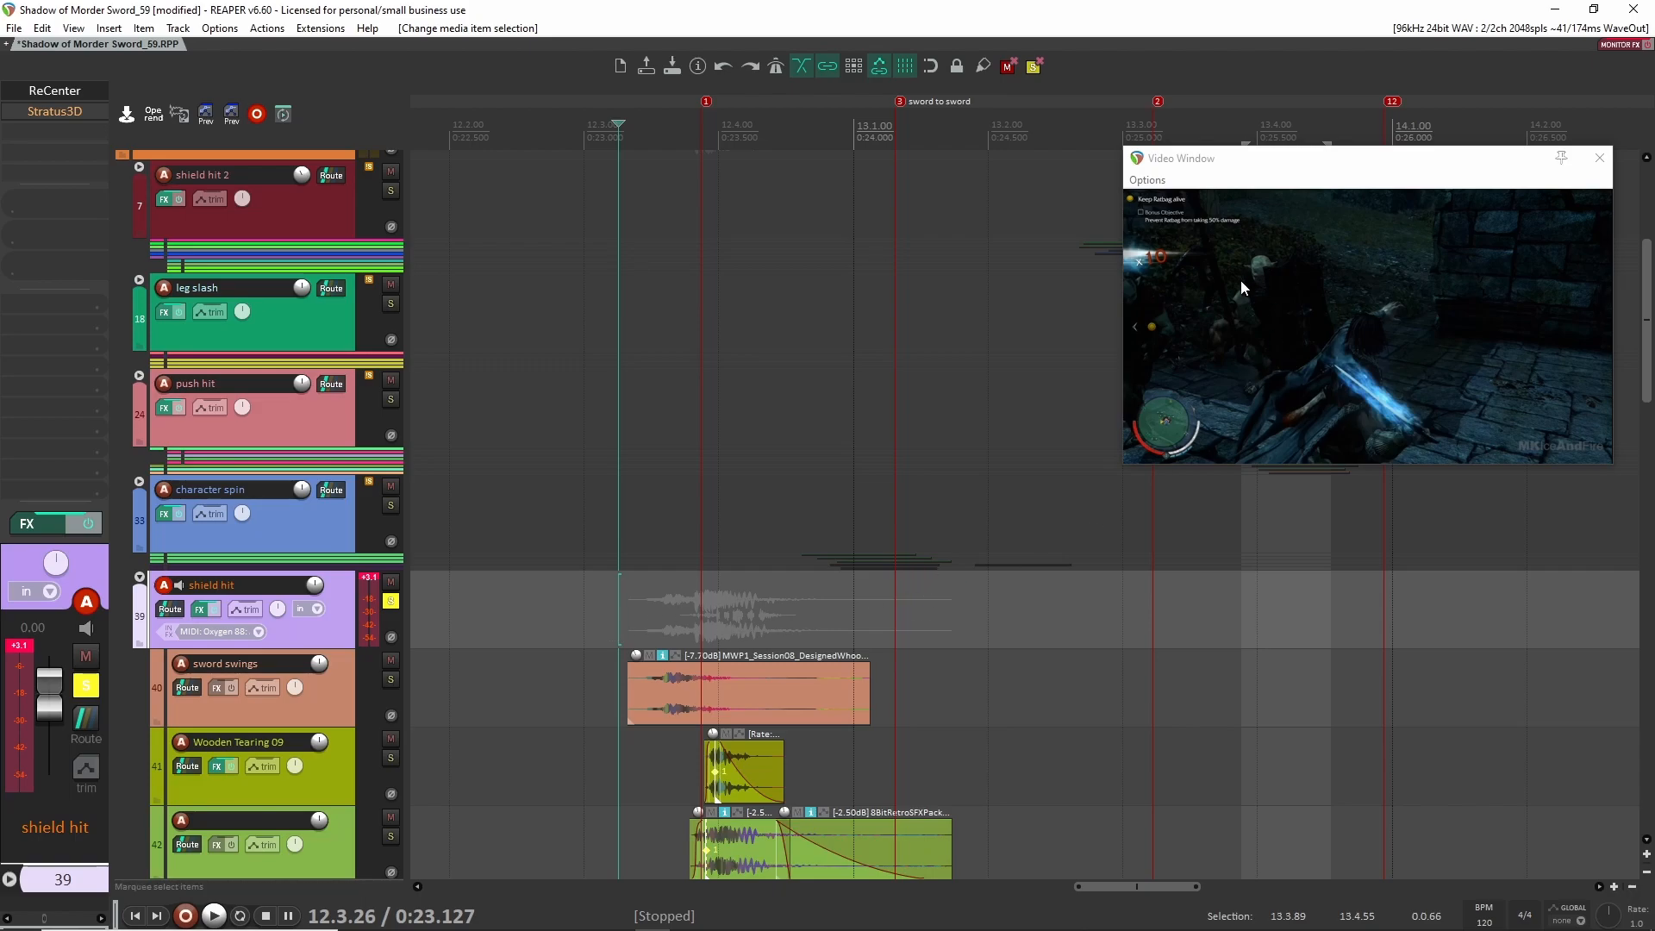
drag(1122, 467, 1042, 510)
scroll(504, 620, down, 3)
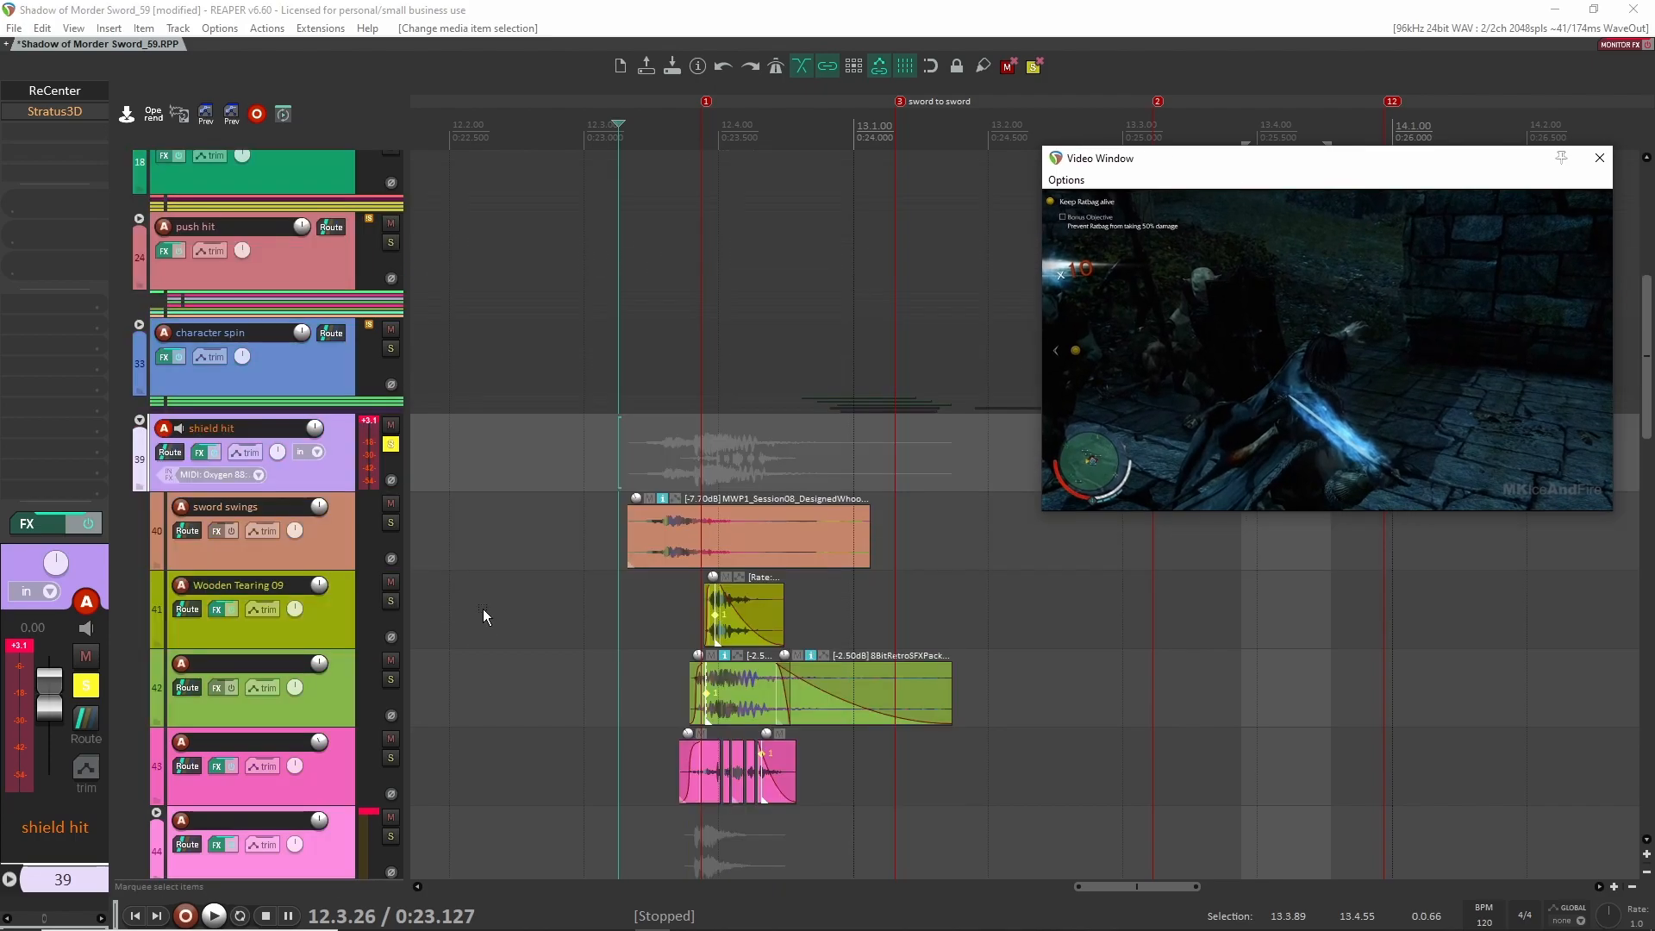
Select the sword swings track and play back the soloed shield hit folder
click(391, 444)
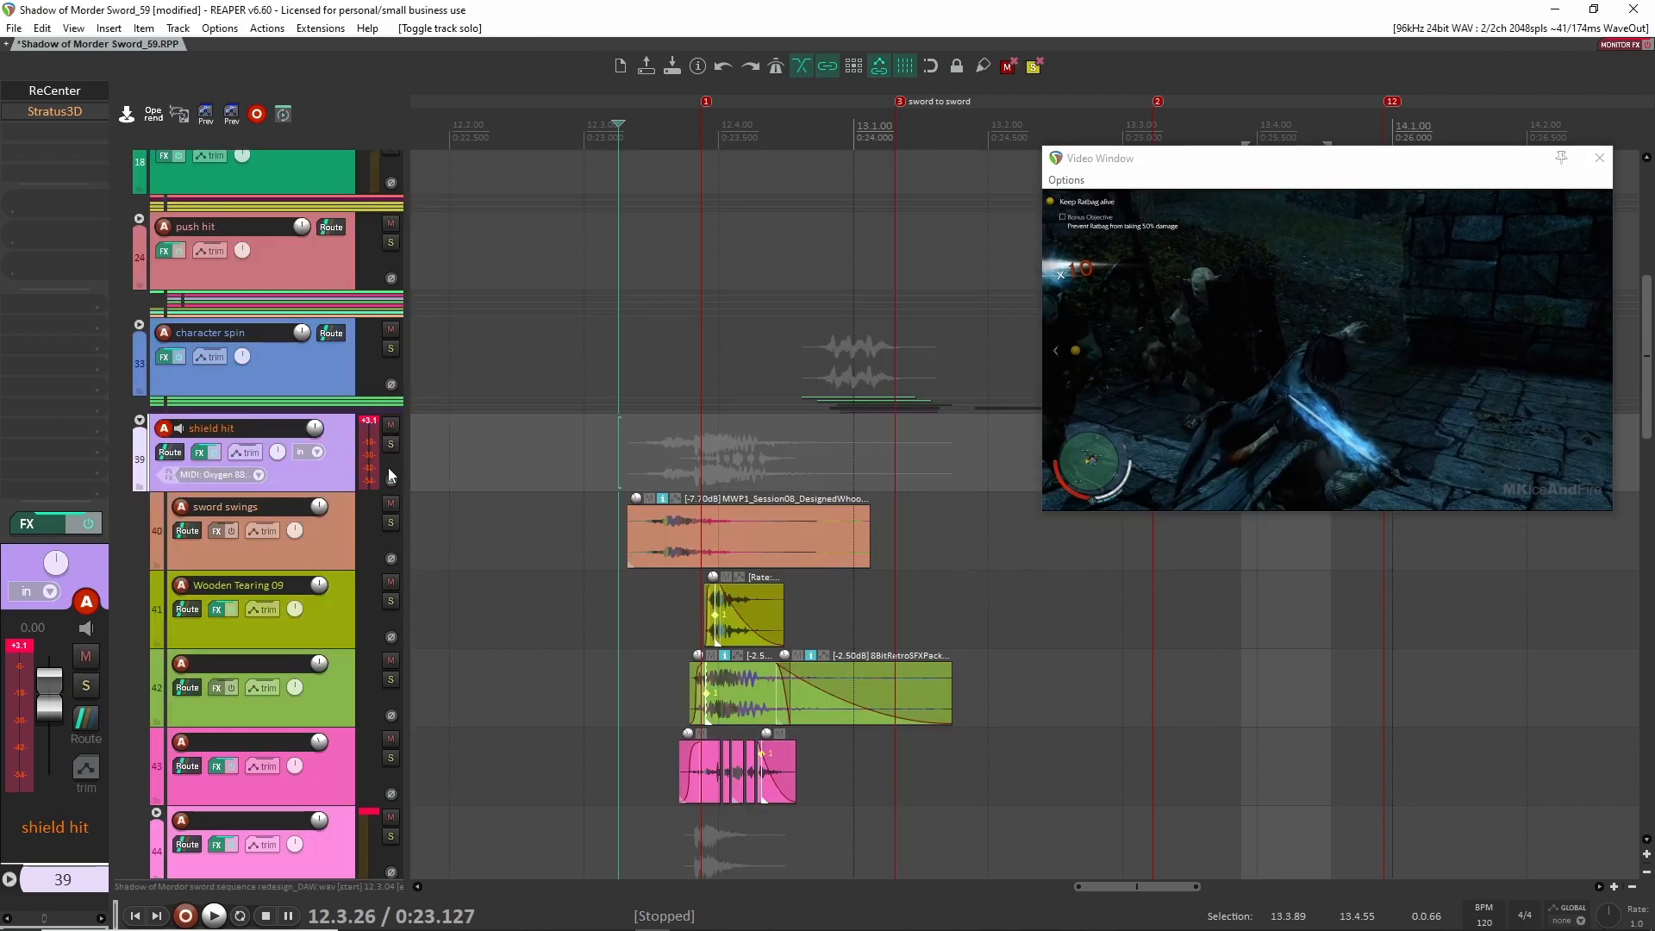
click(343, 542)
click(390, 445)
key(space)
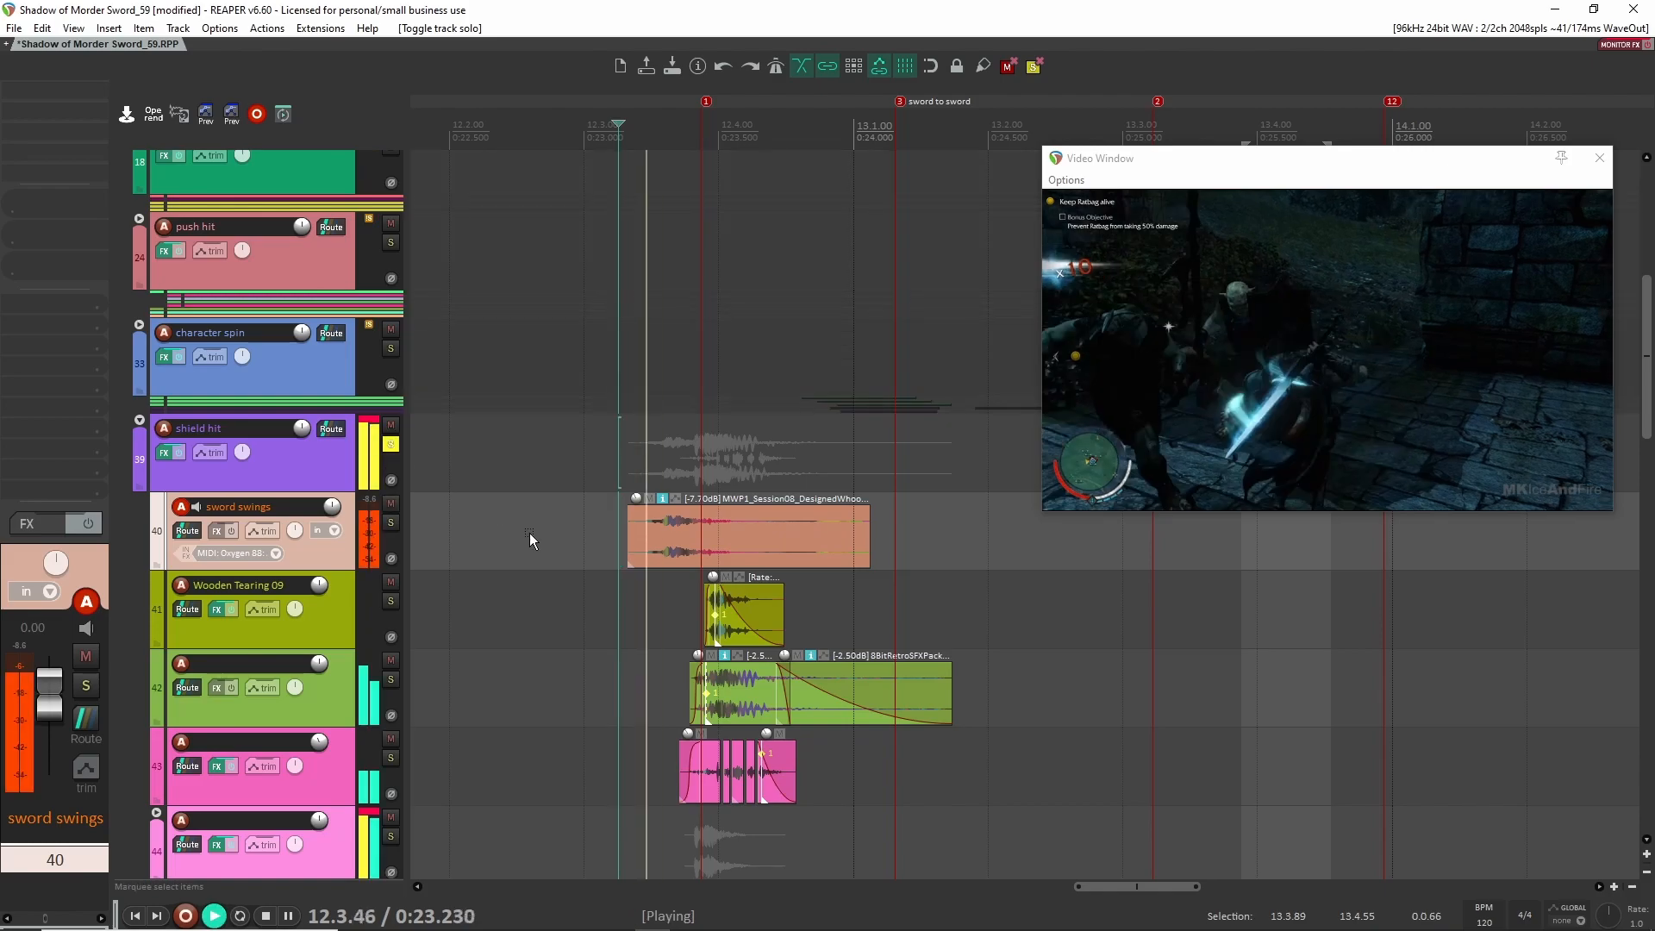
key(space)
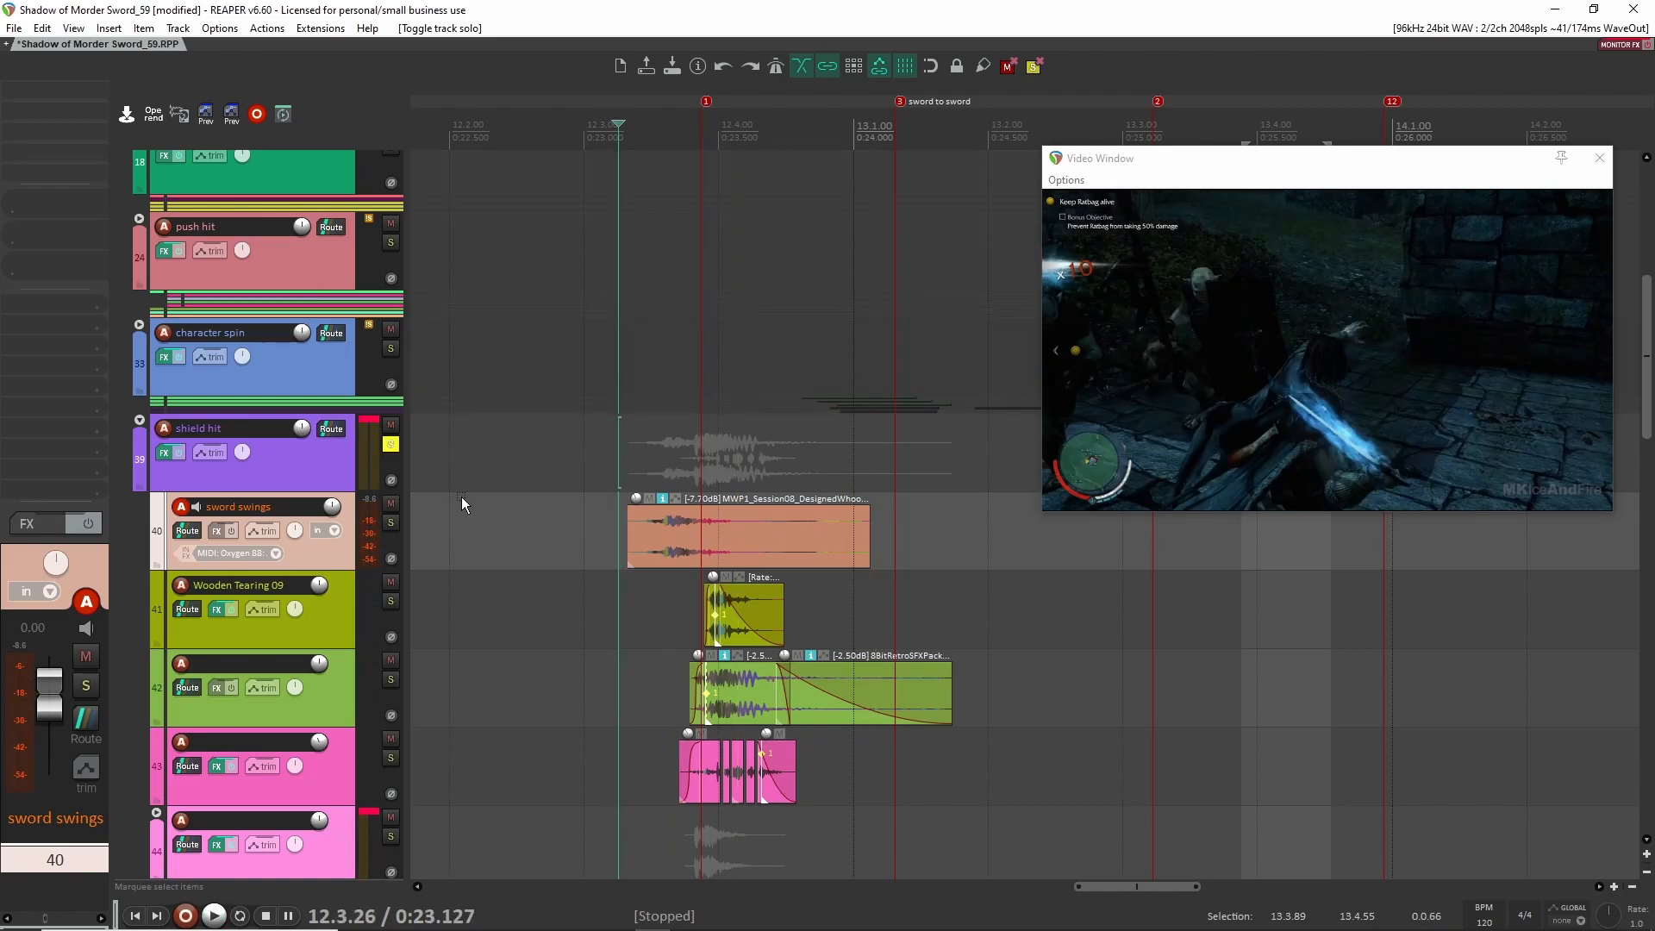
Solo the sword swings track instead of the shield hit folder and audition its whoosh item twice
click(391, 444)
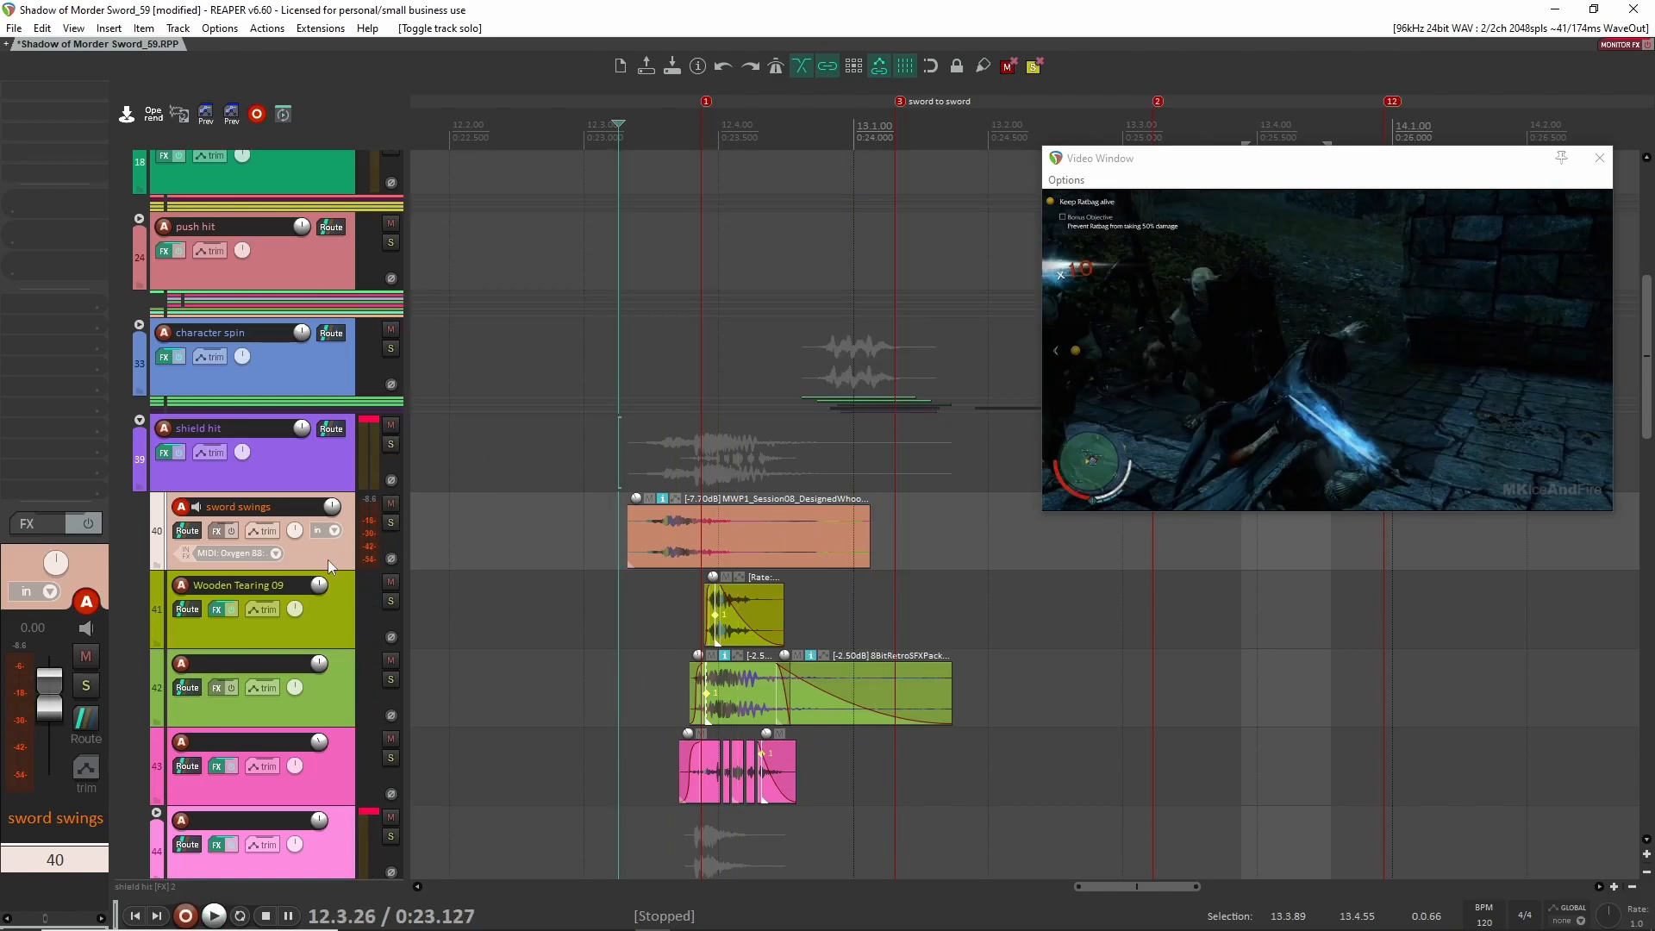
click(390, 523)
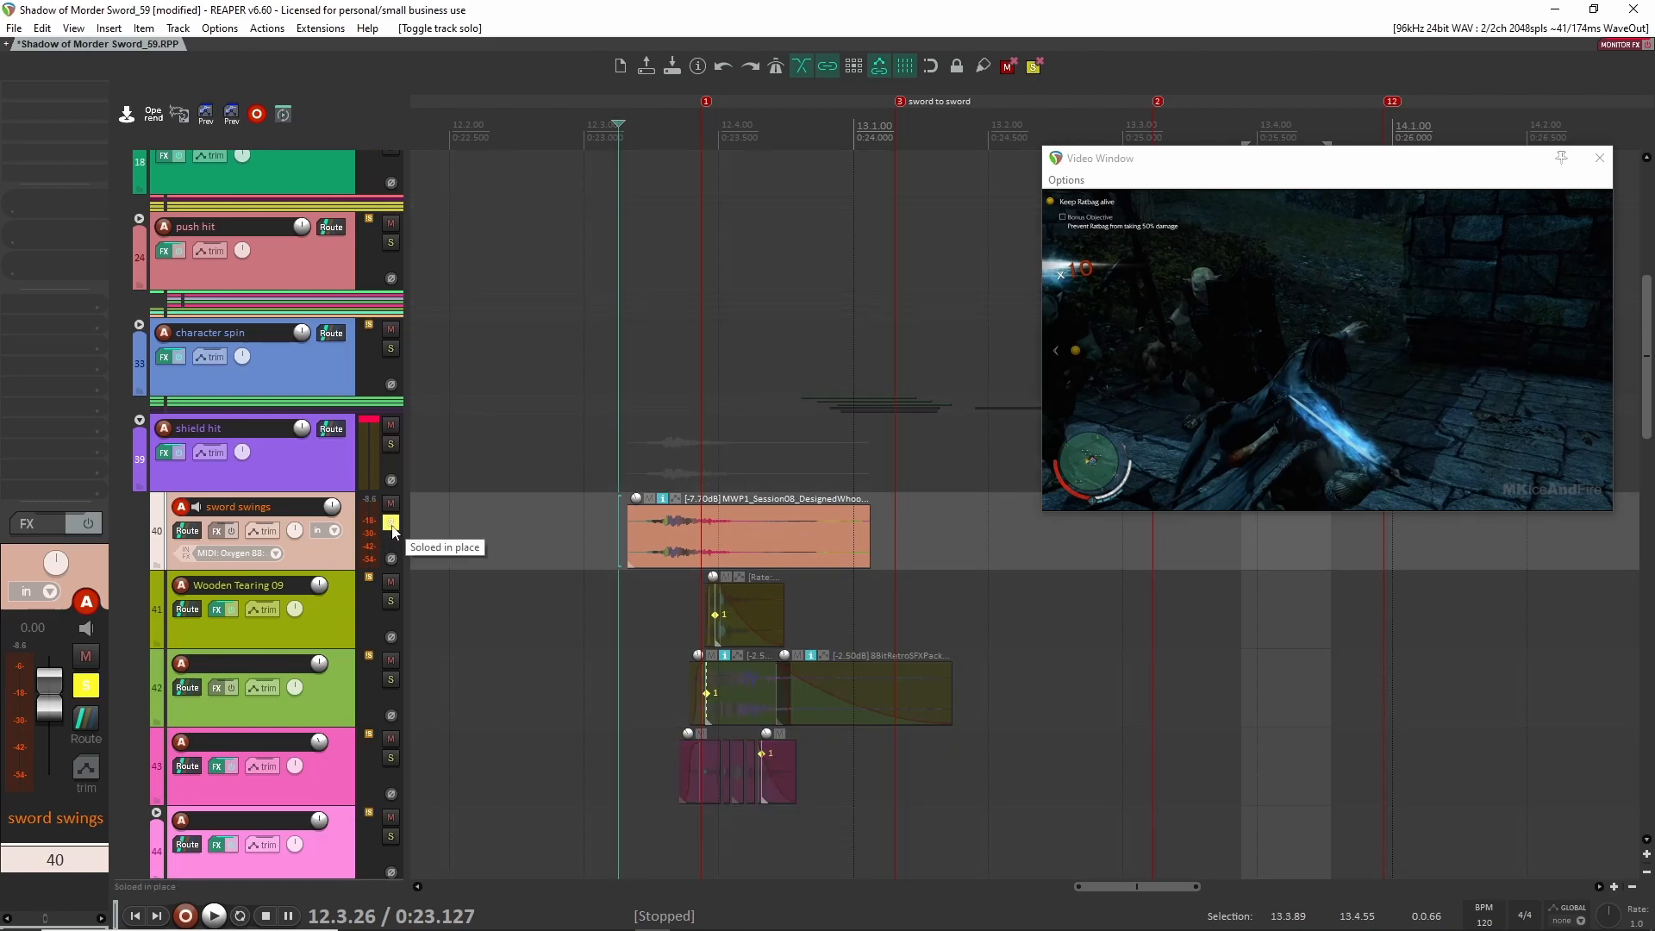
key(space)
key(space)
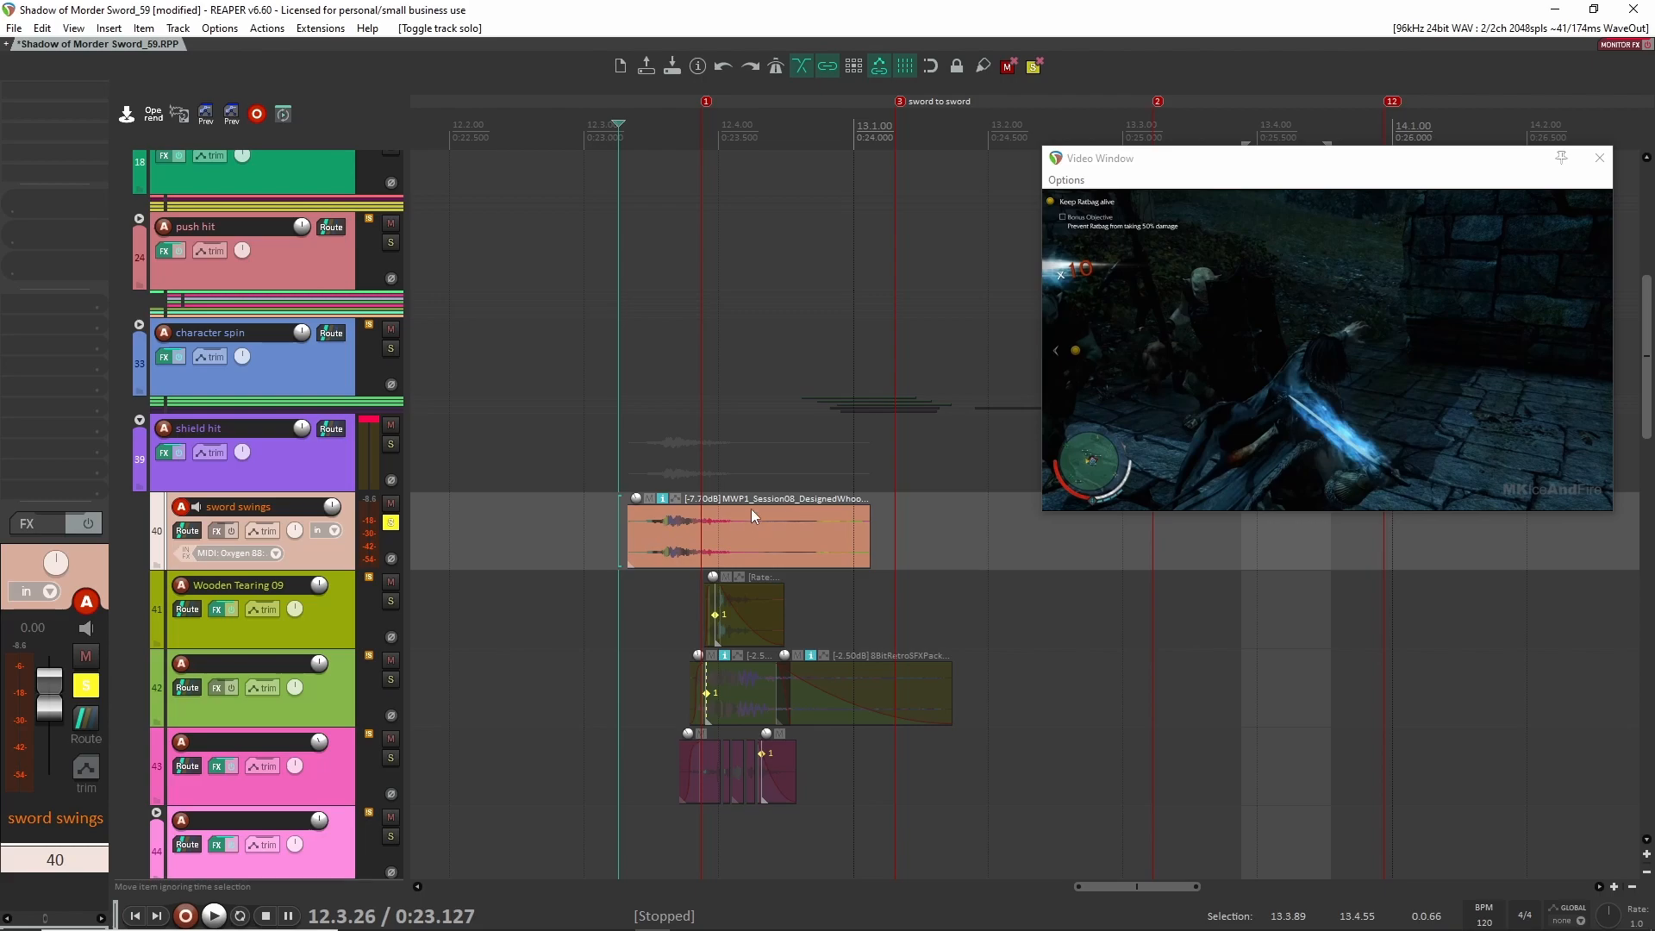
key(space)
key(space)
Switch the solo from sword swings to the Wooden Tearing 09 track and audition it
scroll(498, 519, up, 4)
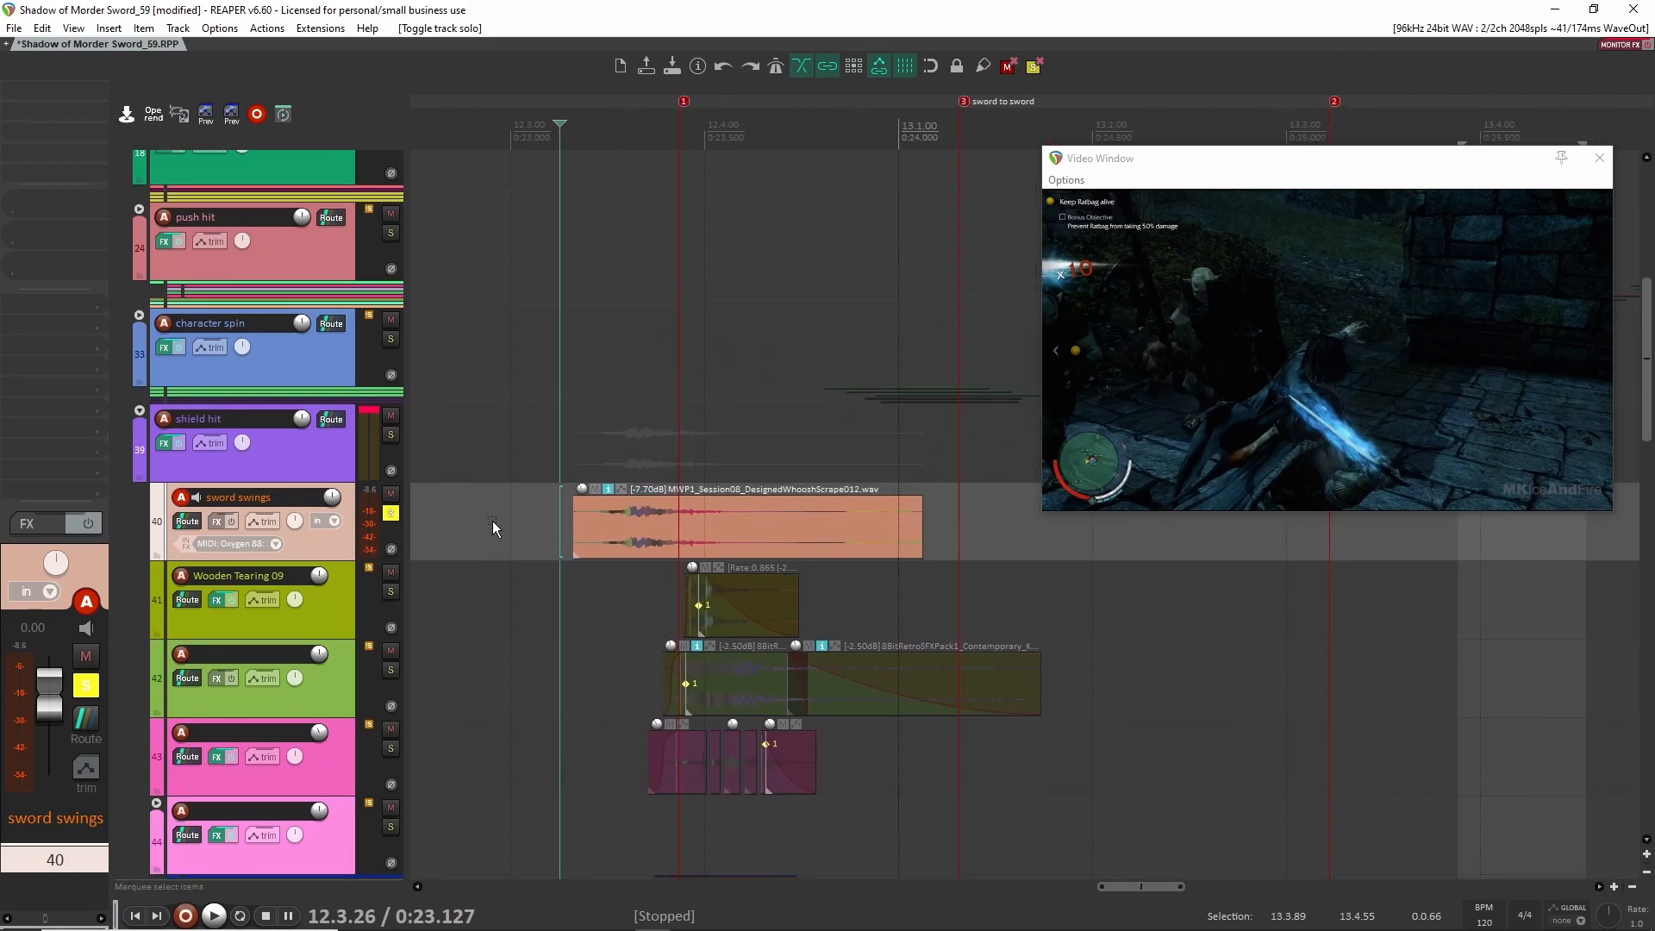
click(391, 513)
click(390, 591)
click(348, 615)
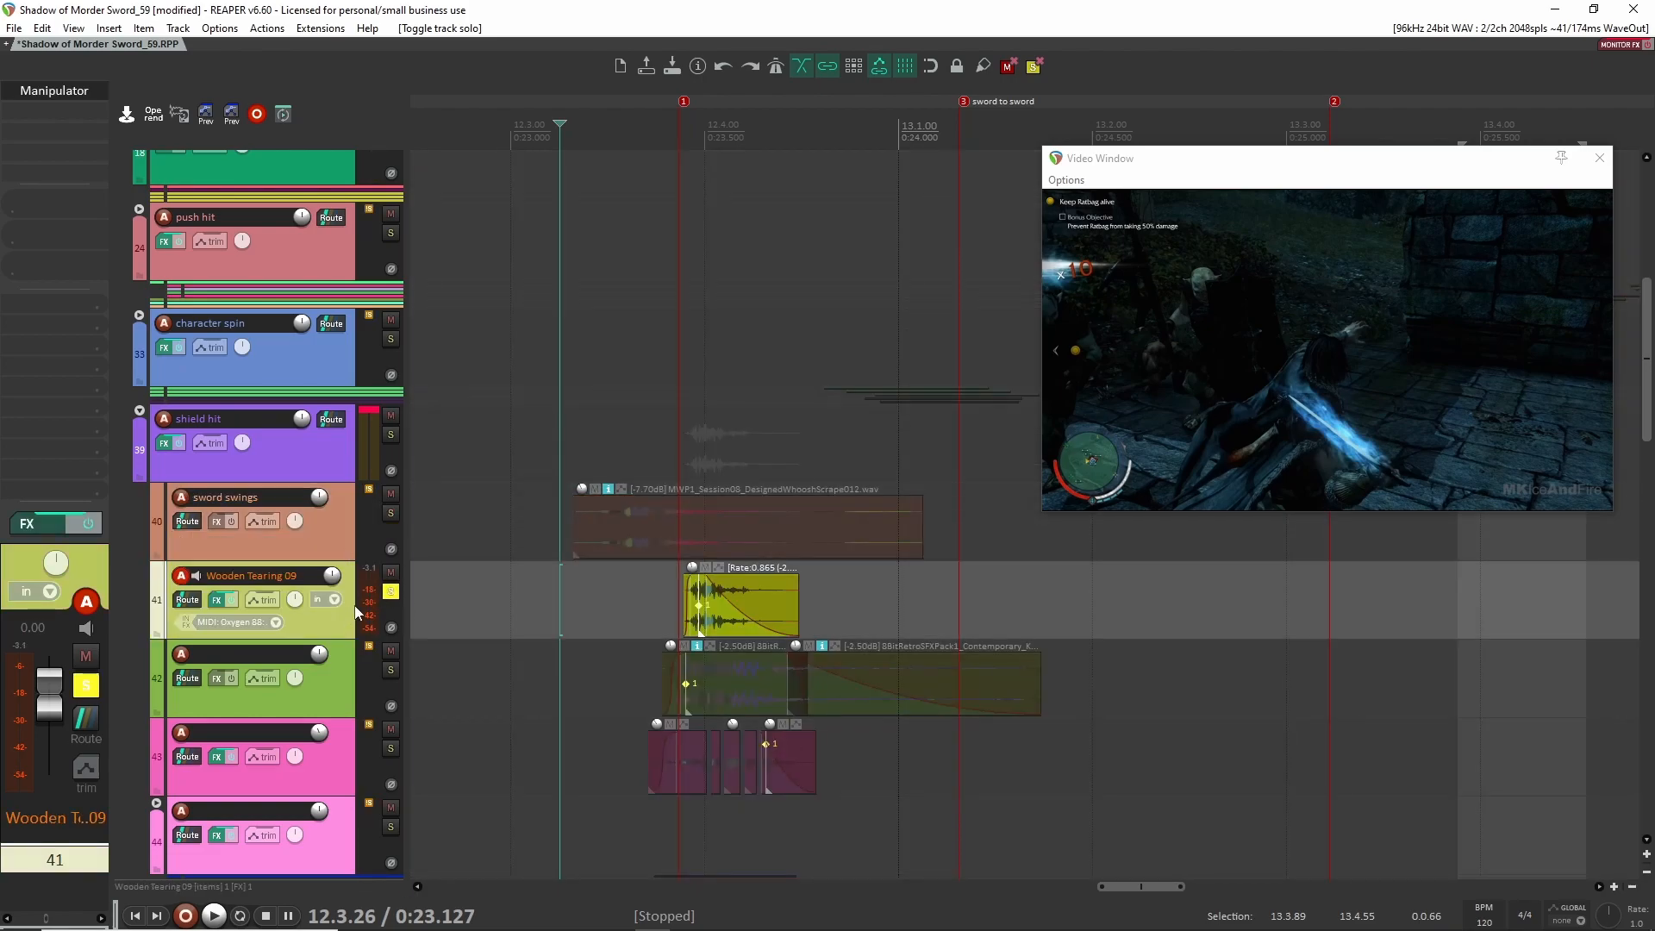
key(space)
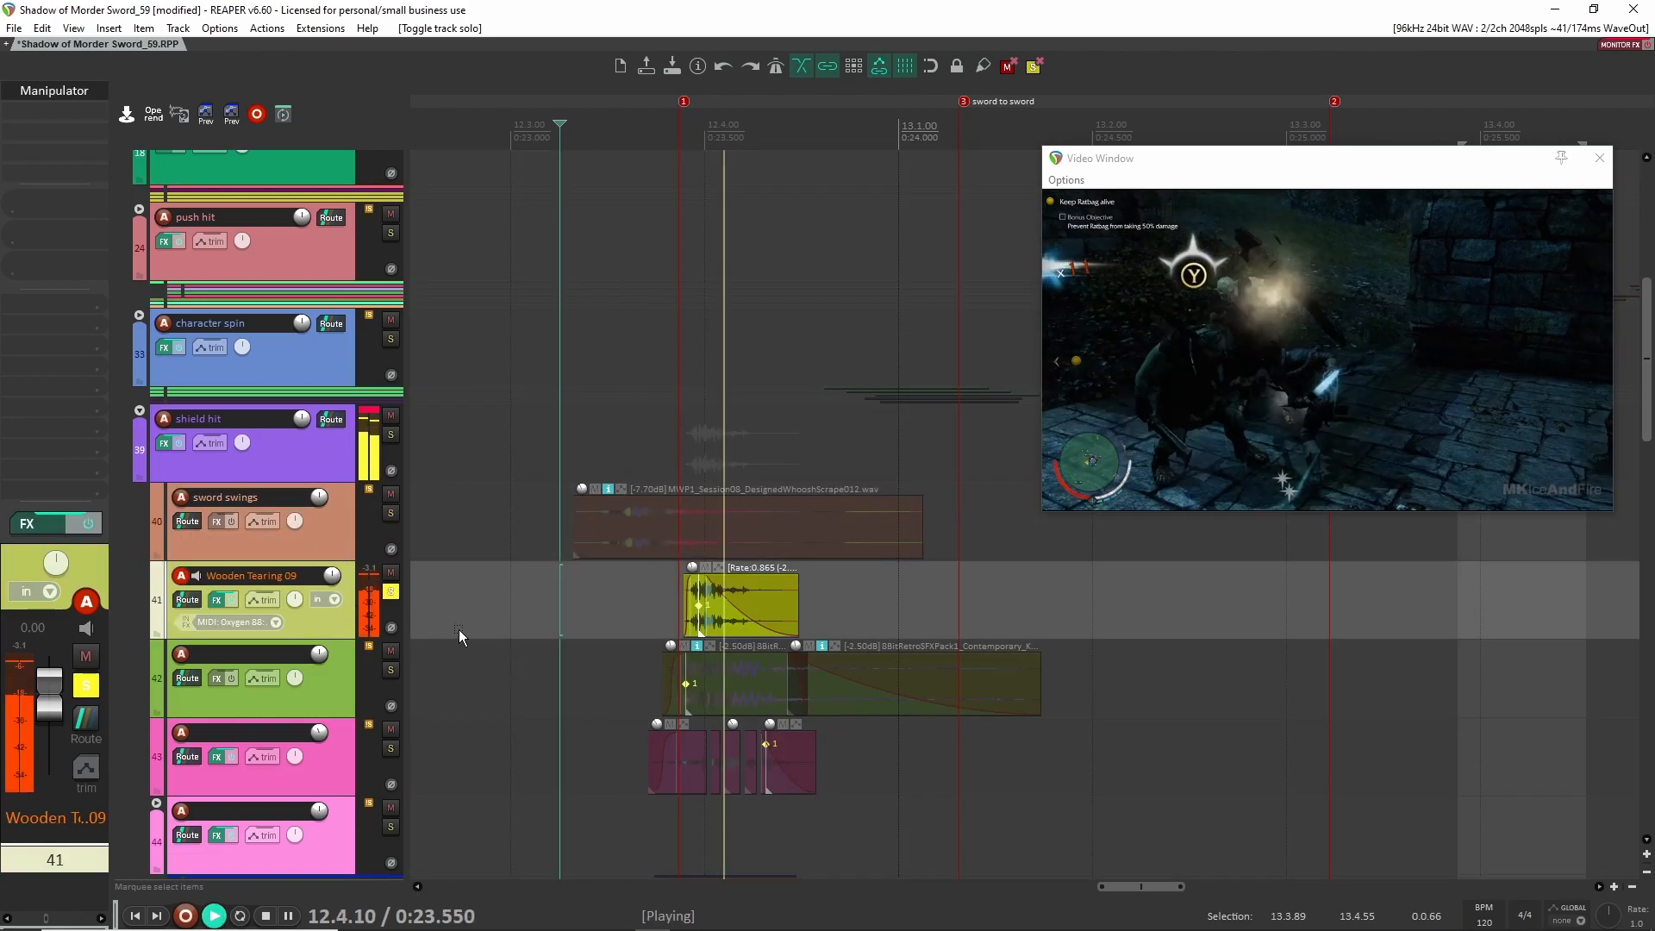
key(space)
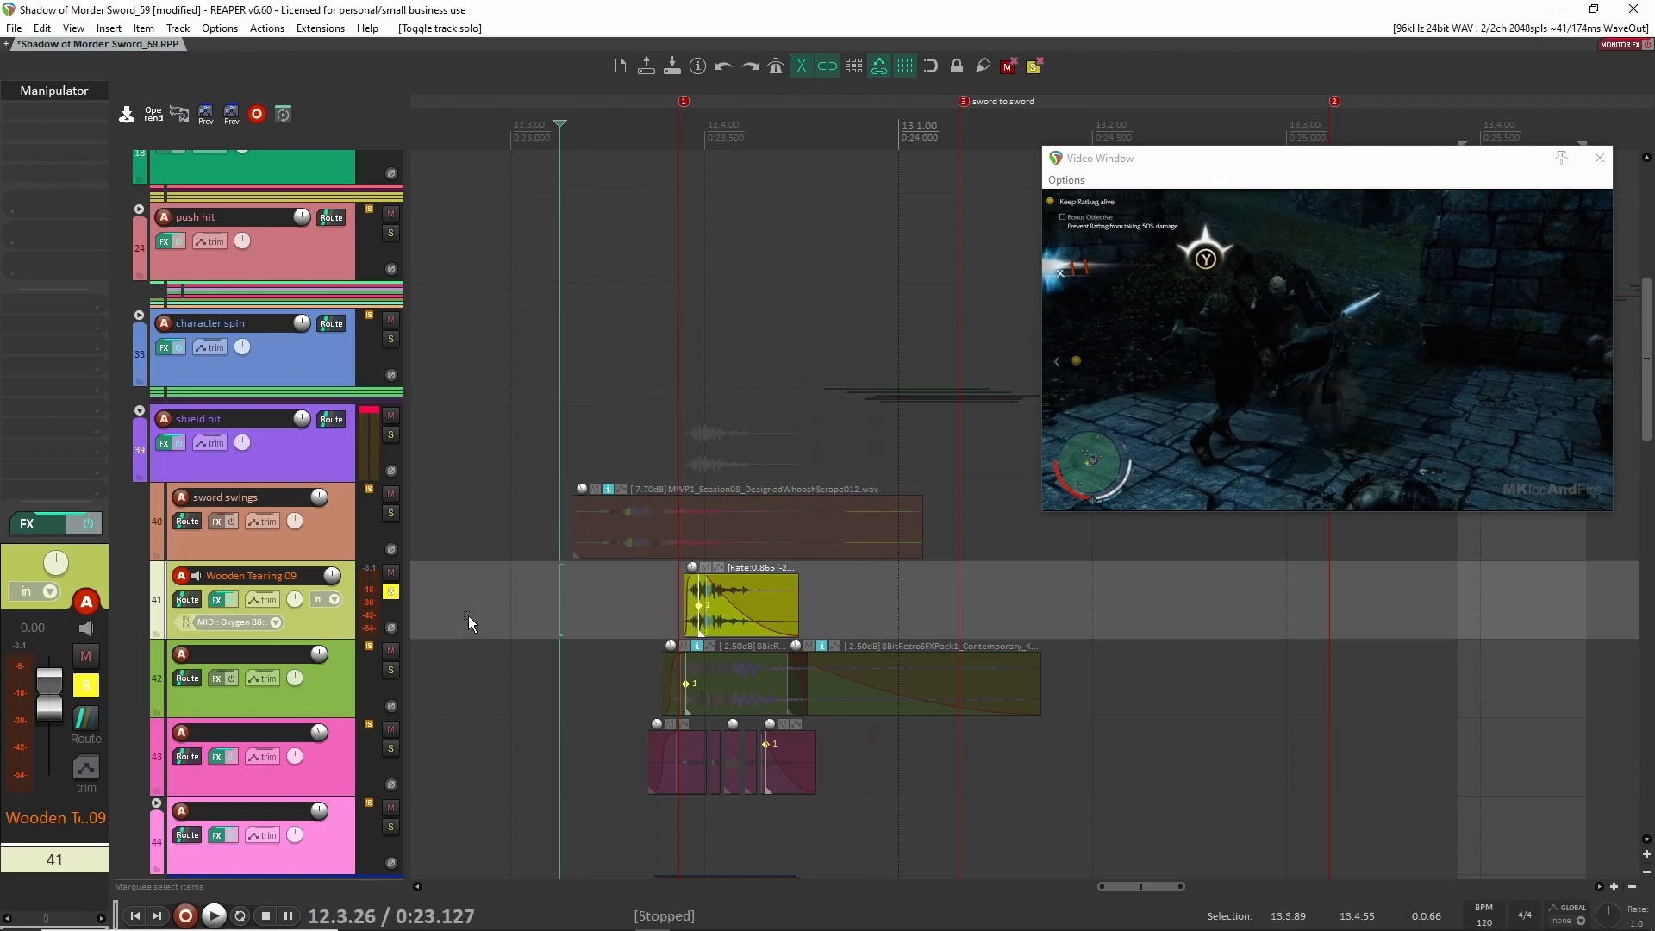
Bypass the Manipulator effect on Wooden Tearing 09 and audition the dry sound from just before the item
scroll(702, 610, up, 5)
scroll(702, 610, down, 4)
click(622, 598)
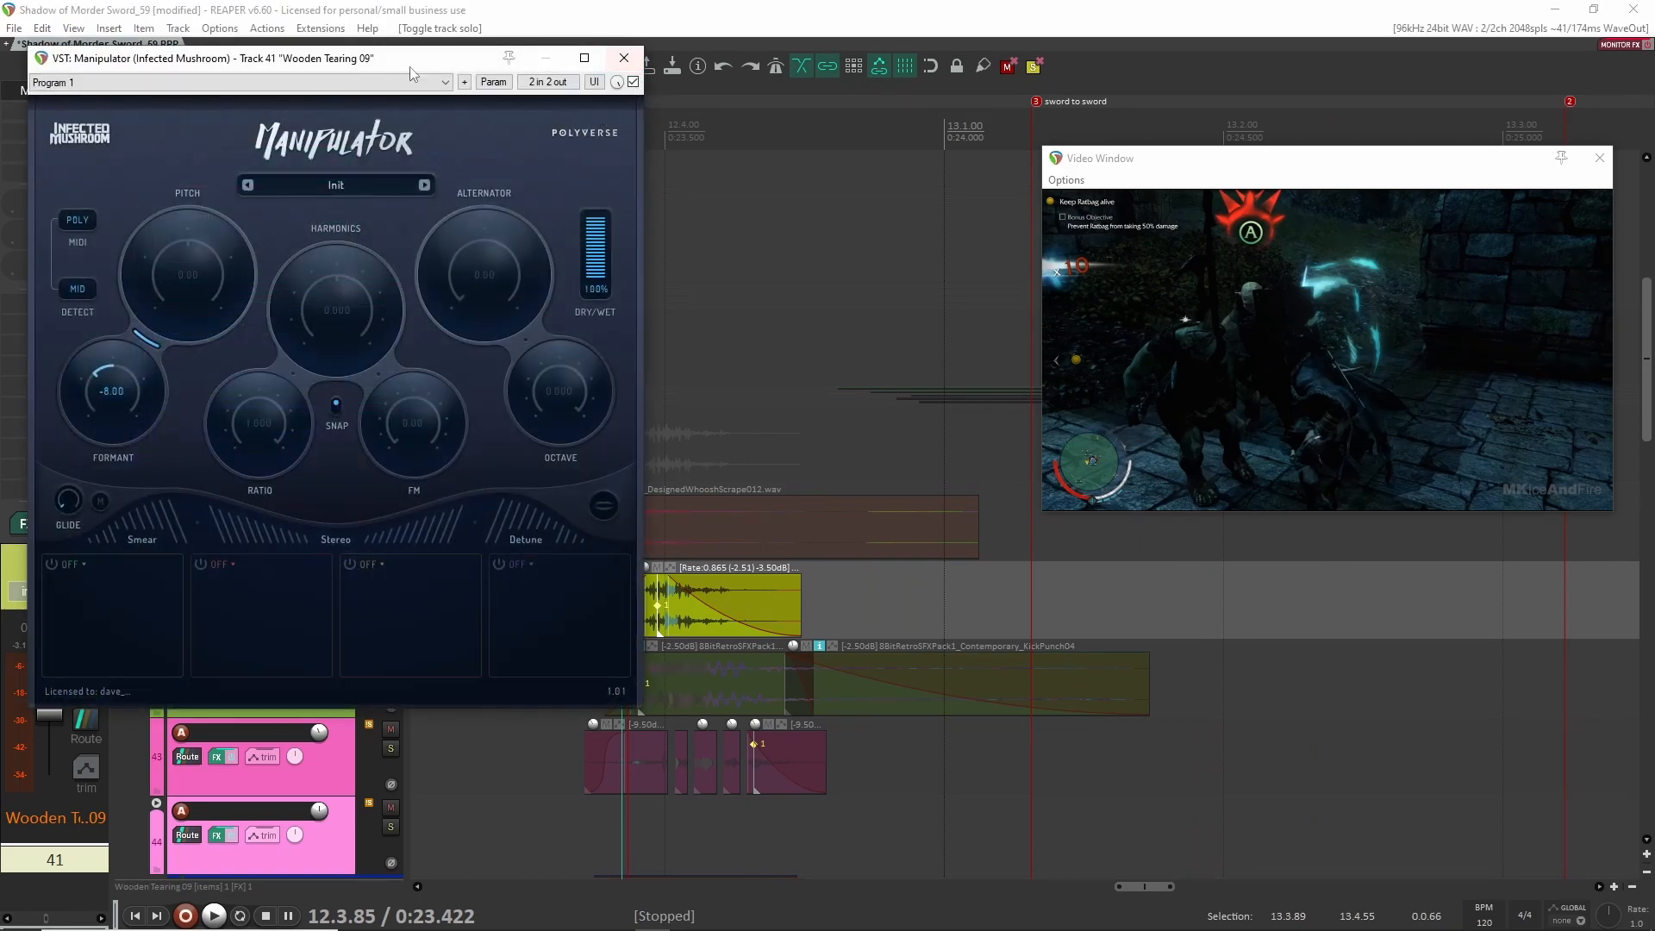
click(634, 83)
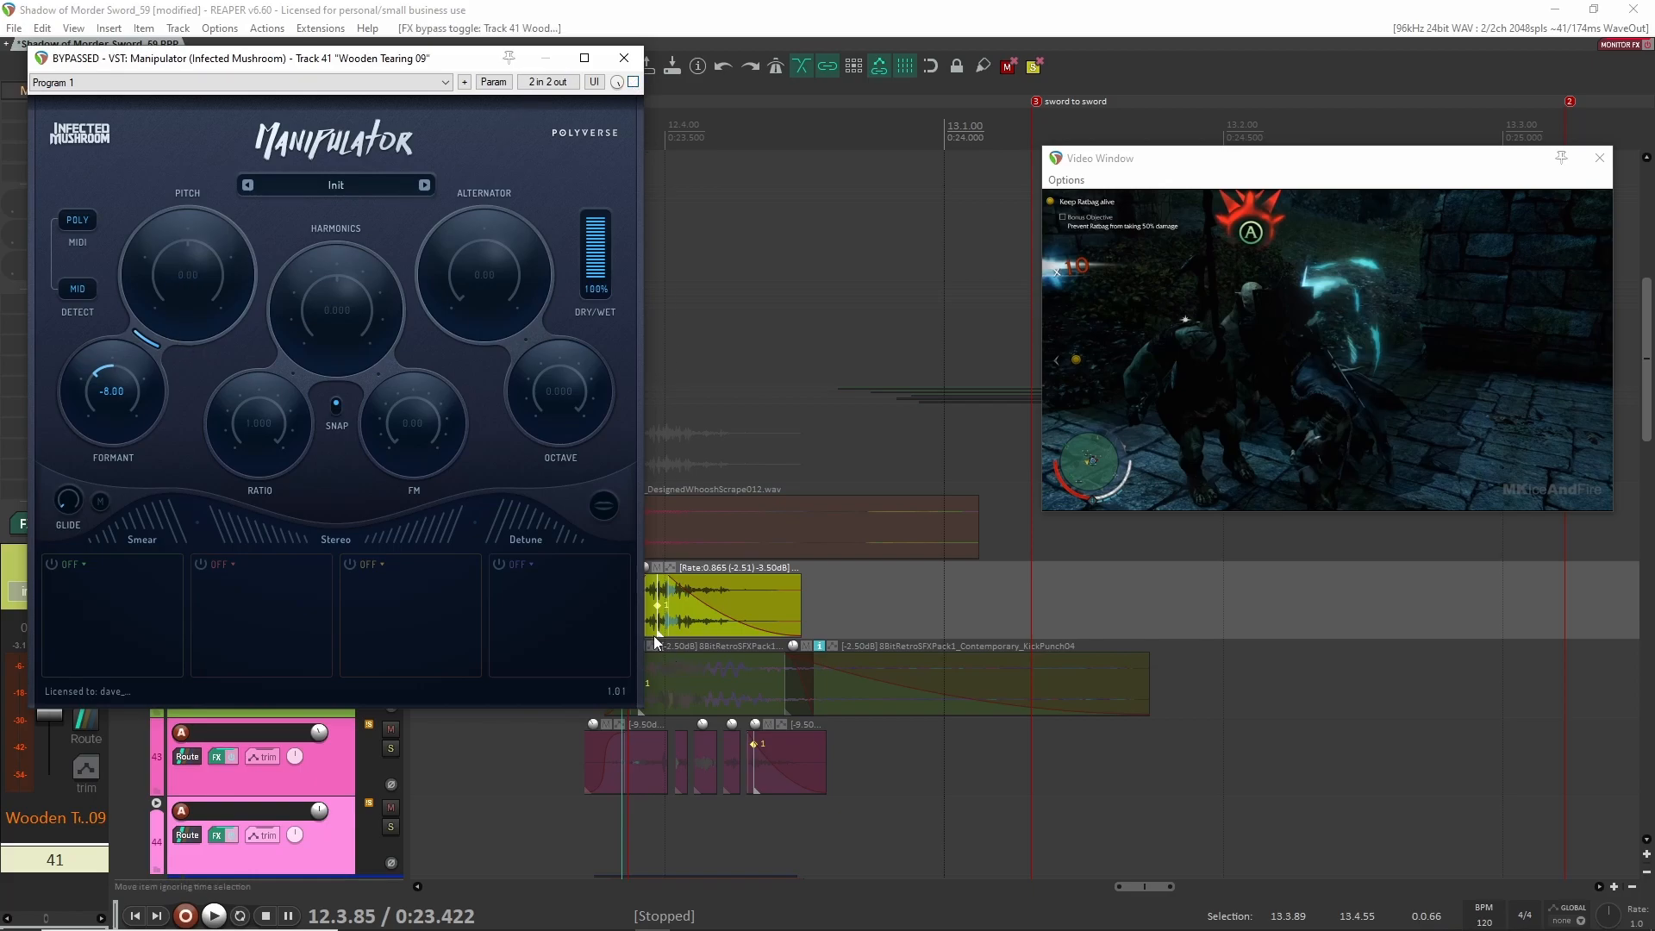
key(space)
key(space)
key(space)
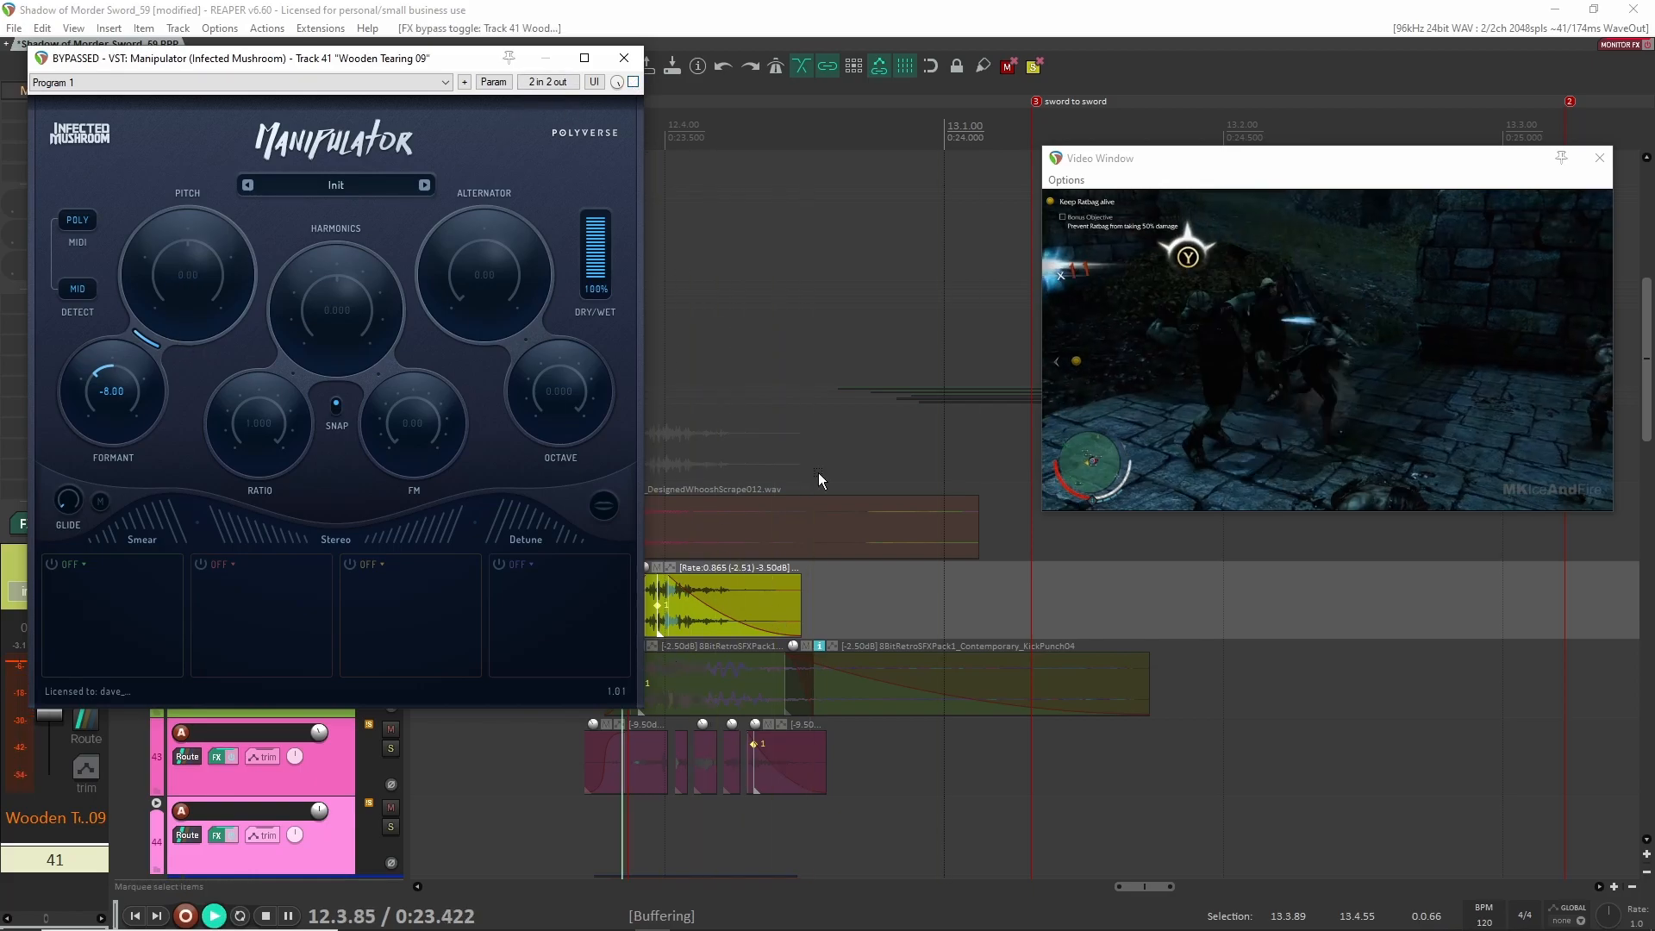
Re-enable Manipulator on Wooden Tearing 09, audition the processed sound and close the effect window
click(633, 82)
key(space)
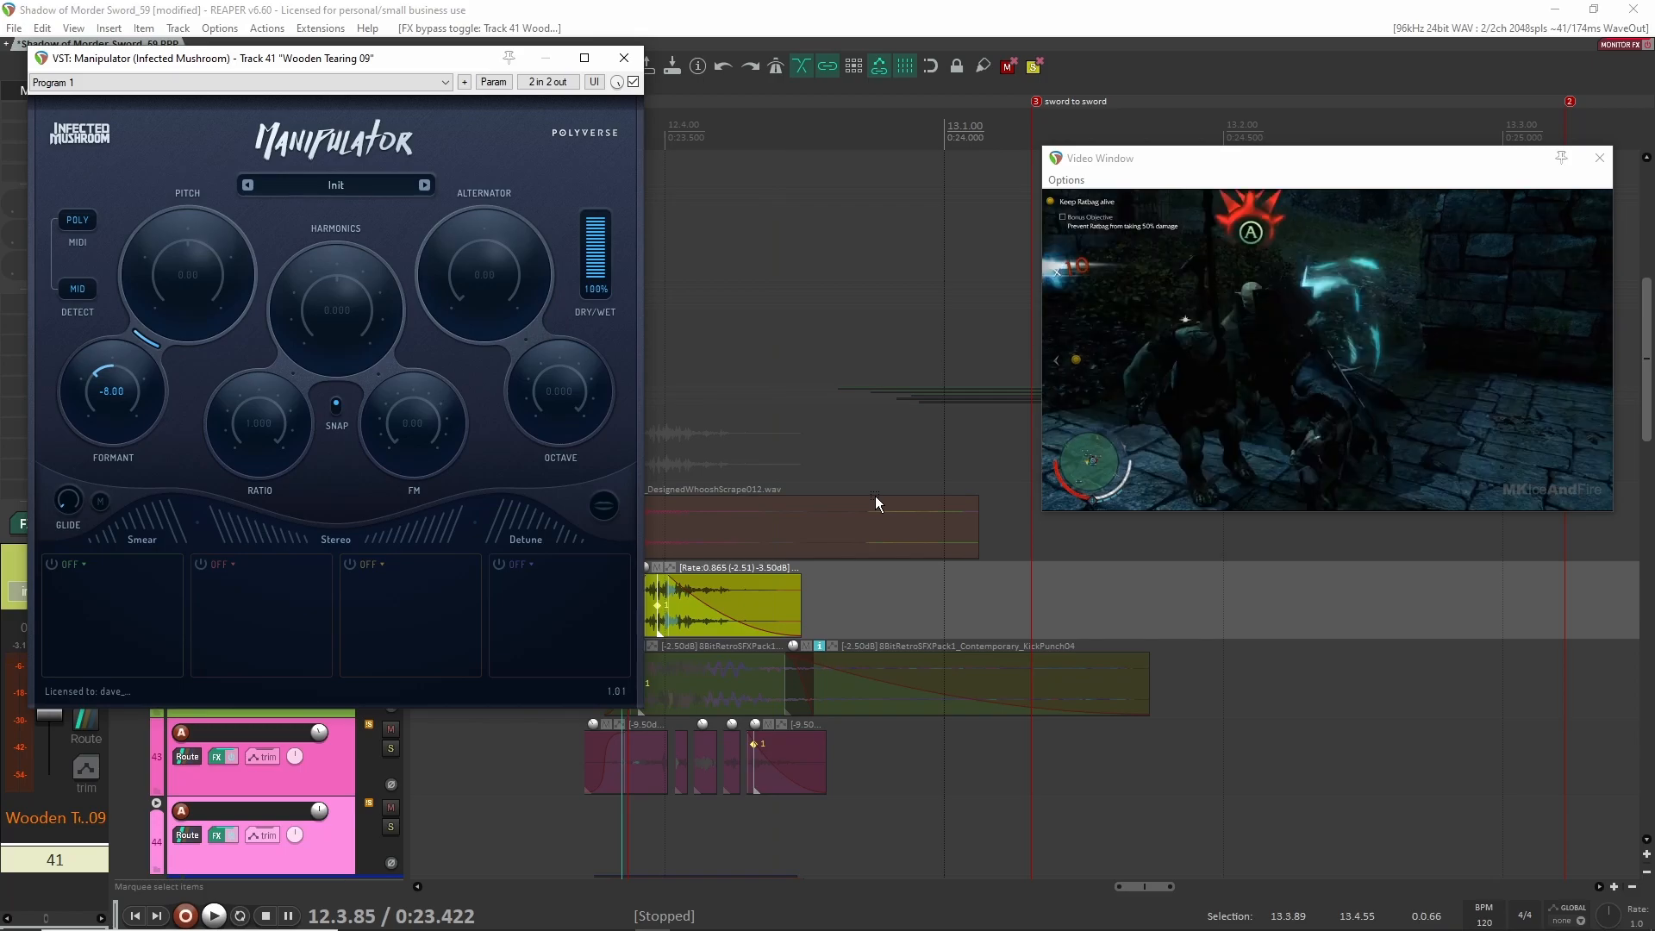
key(space)
key(space)
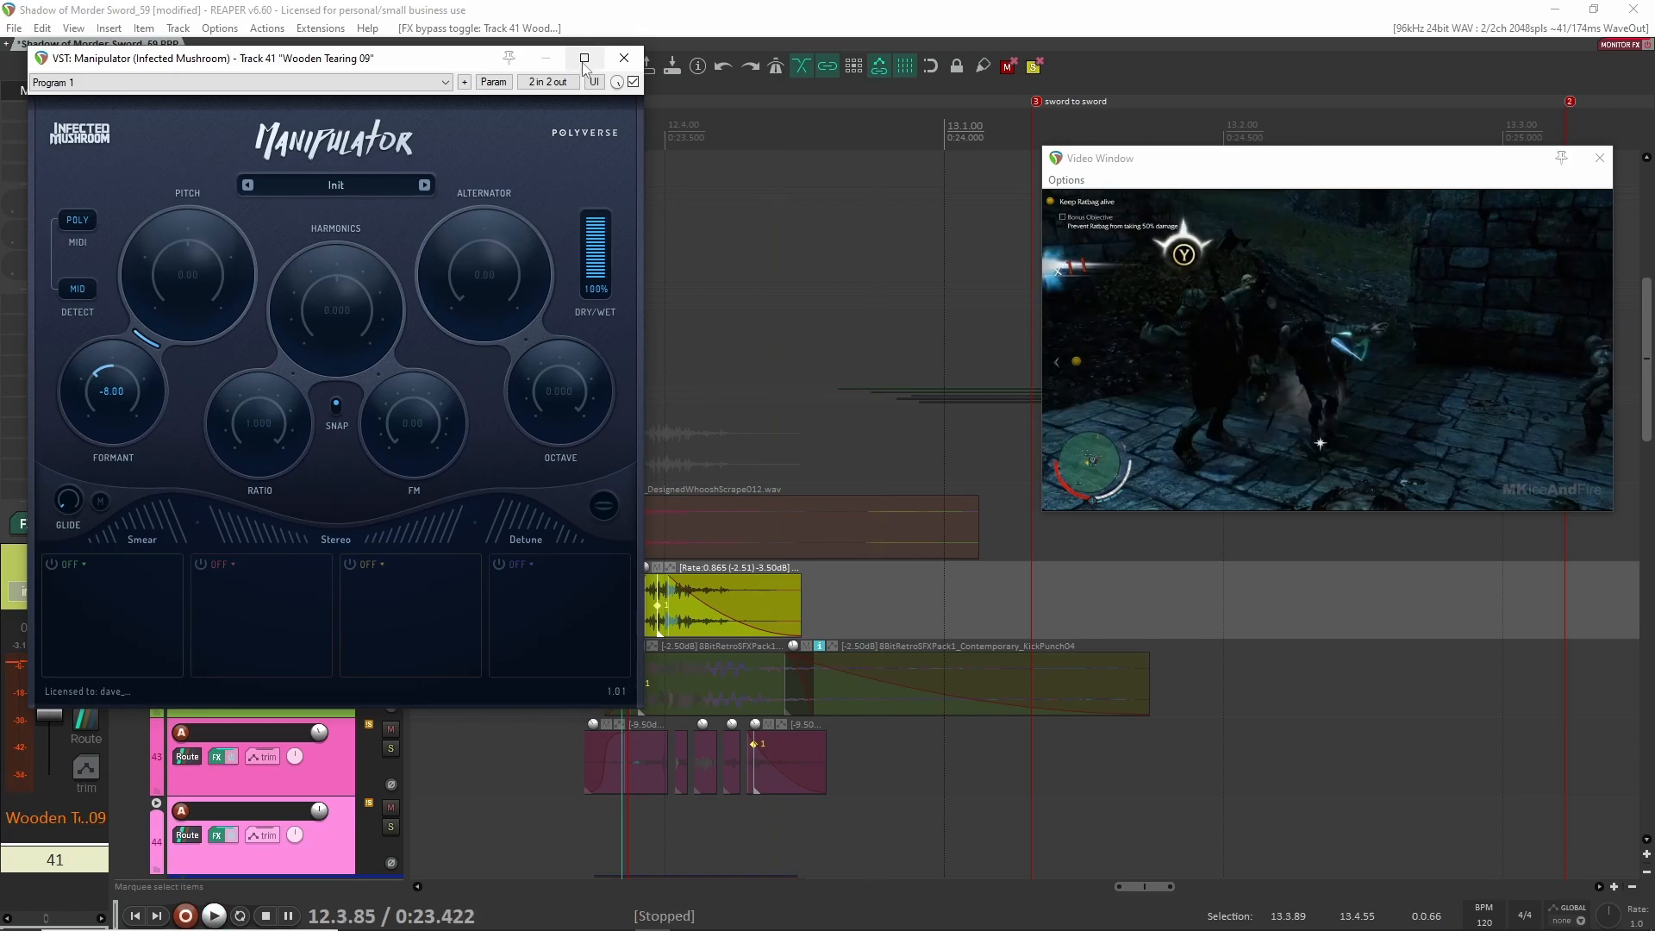
click(624, 58)
Bypass the ReCenter effect on the shield hit folder track and close its window
click(319, 452)
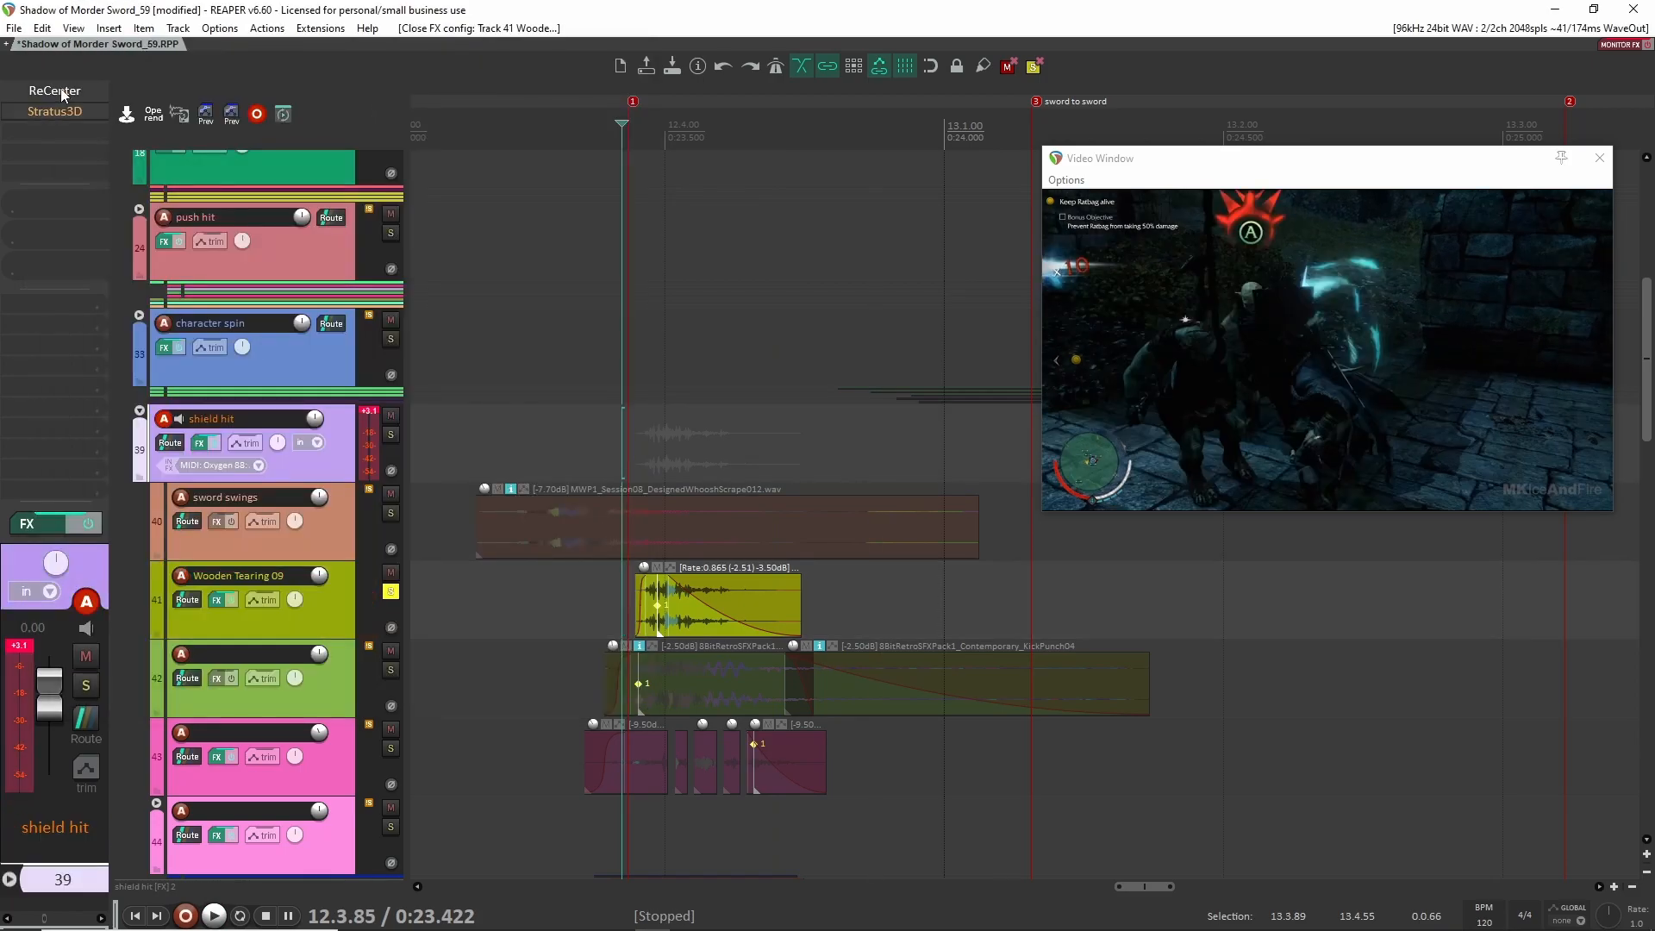
click(60, 90)
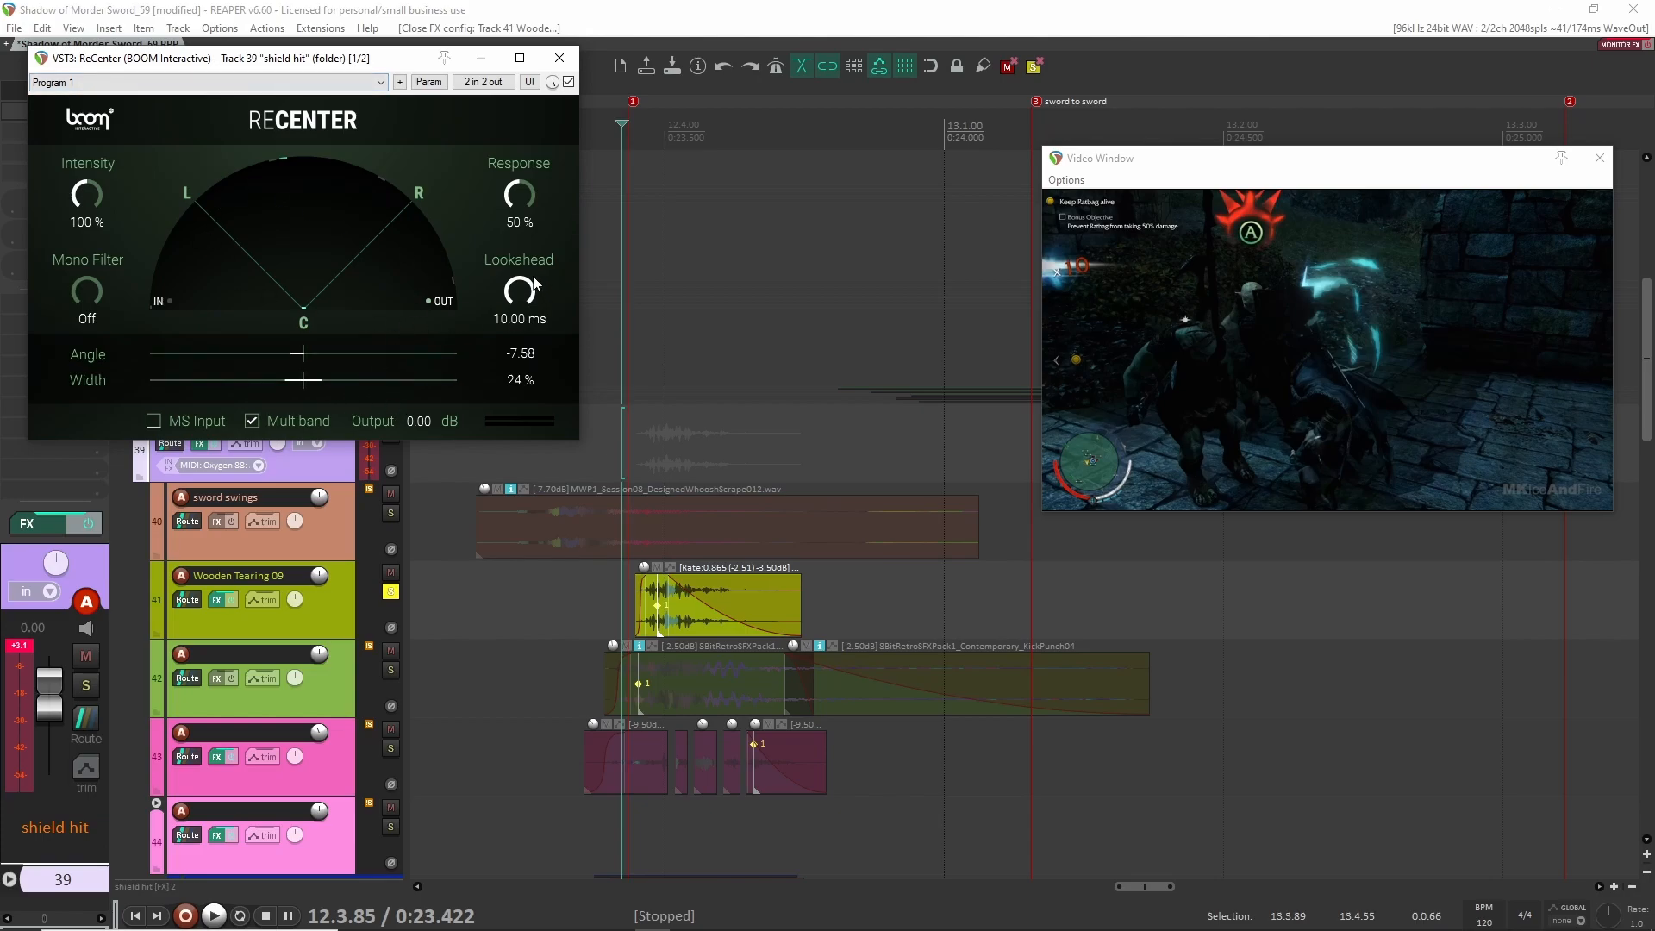
click(567, 82)
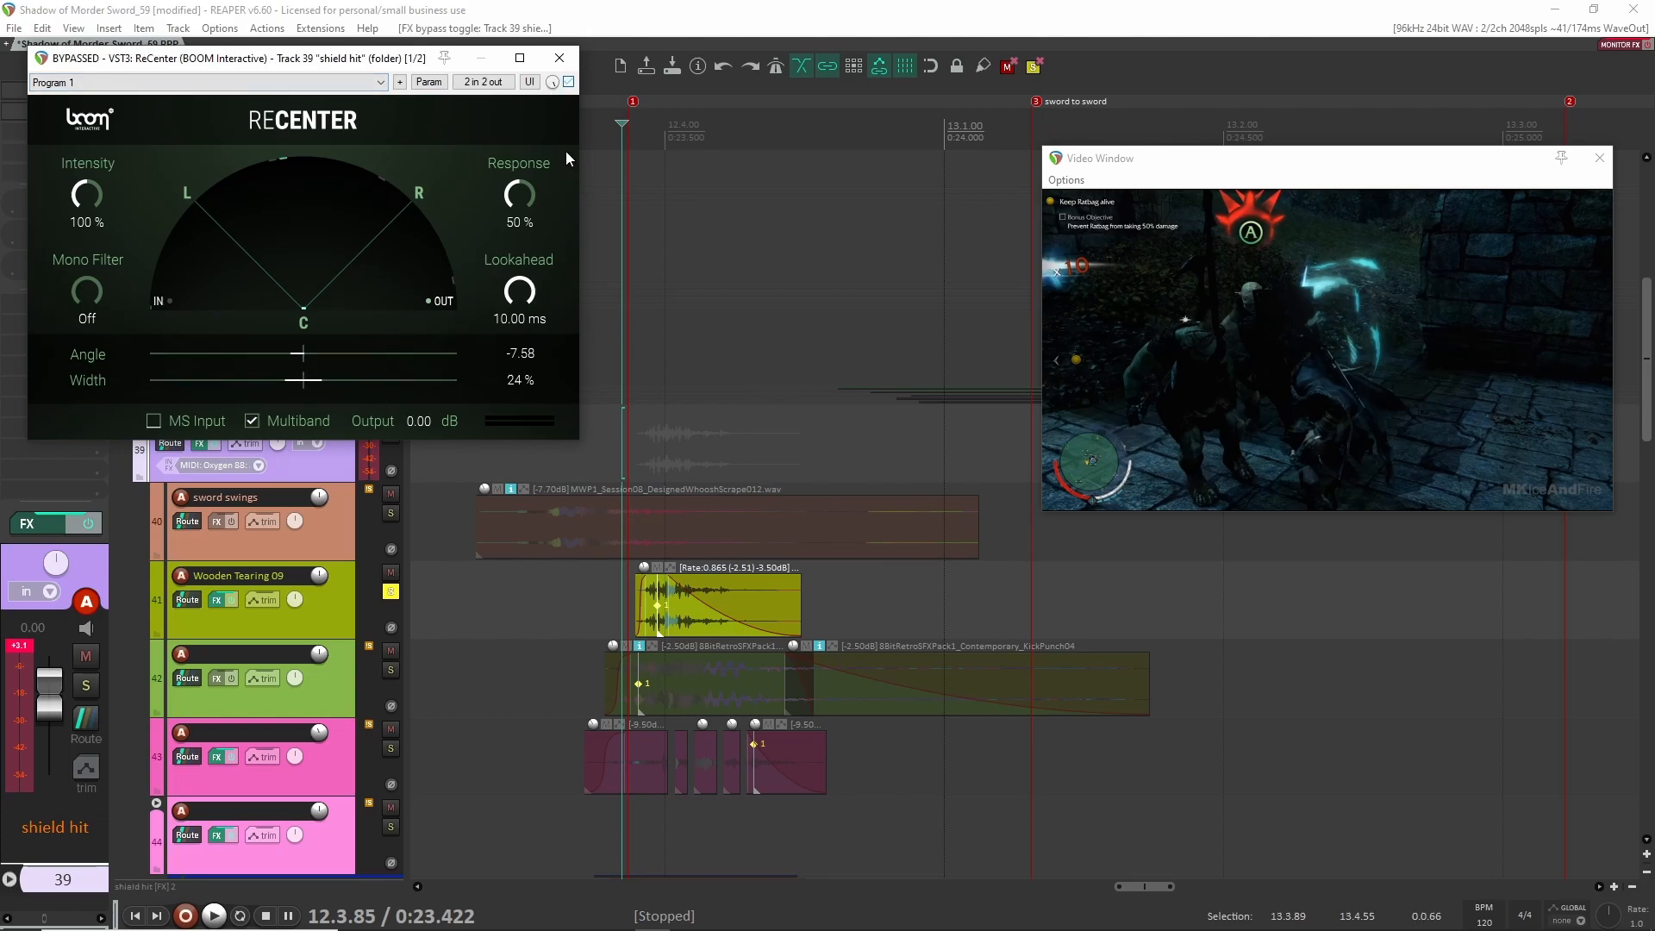
click(559, 58)
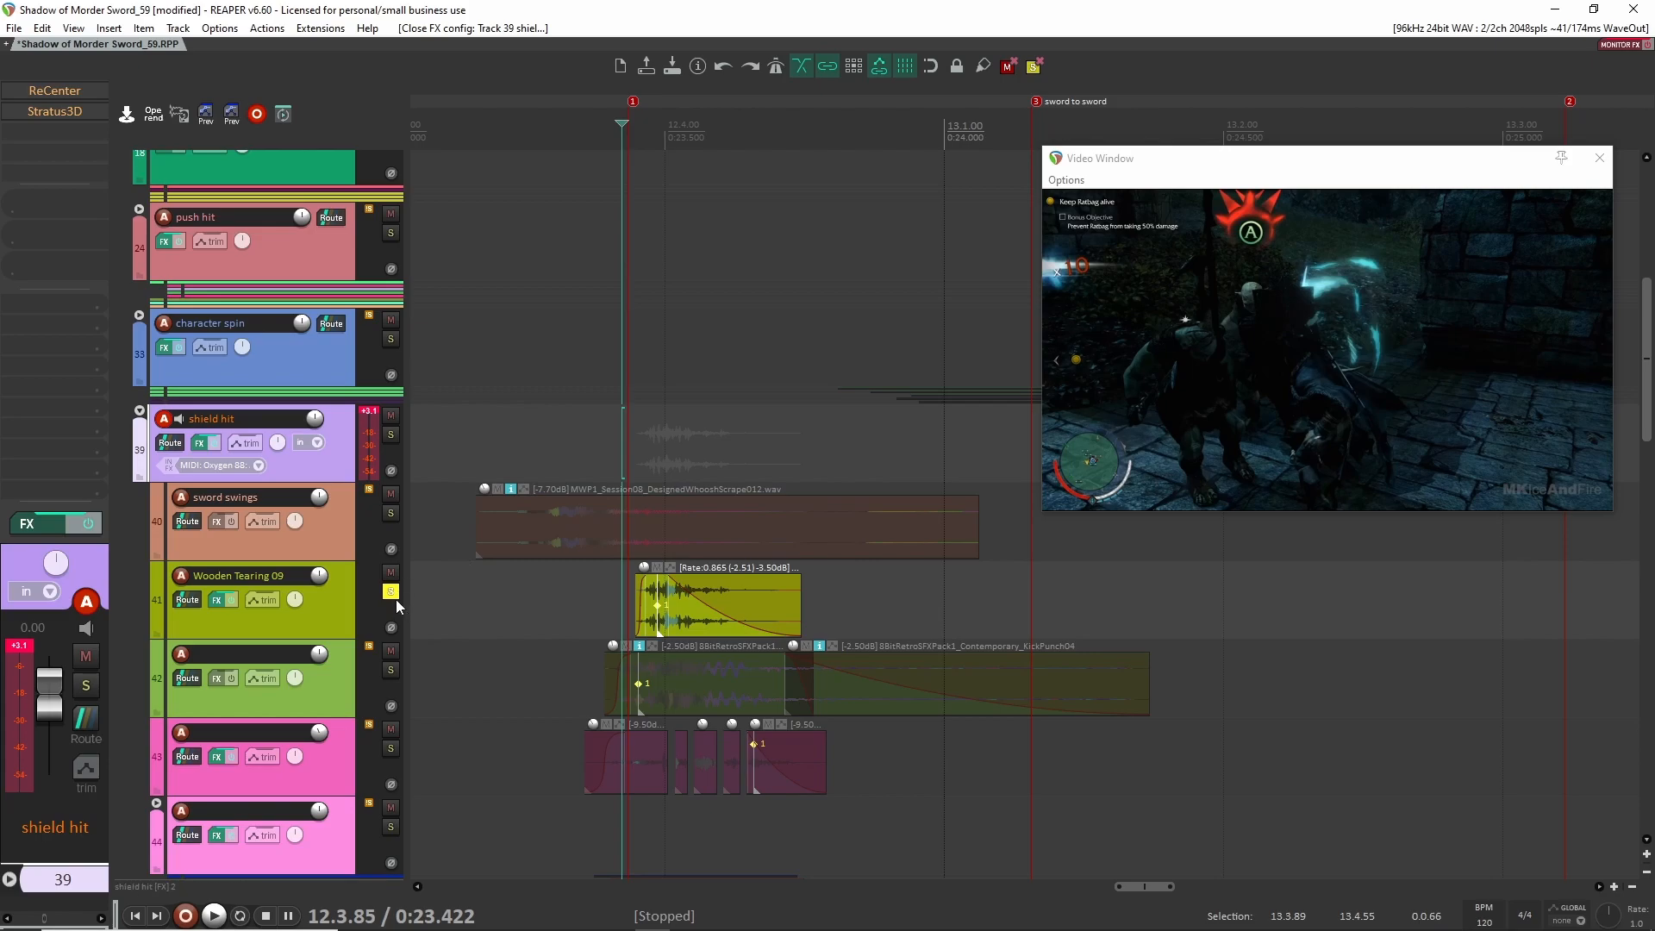
Switch the solo from Wooden Tearing 09 to track 42 and audition its Contemporary_KickPunch04 items
click(391, 591)
click(346, 694)
click(390, 669)
click(582, 669)
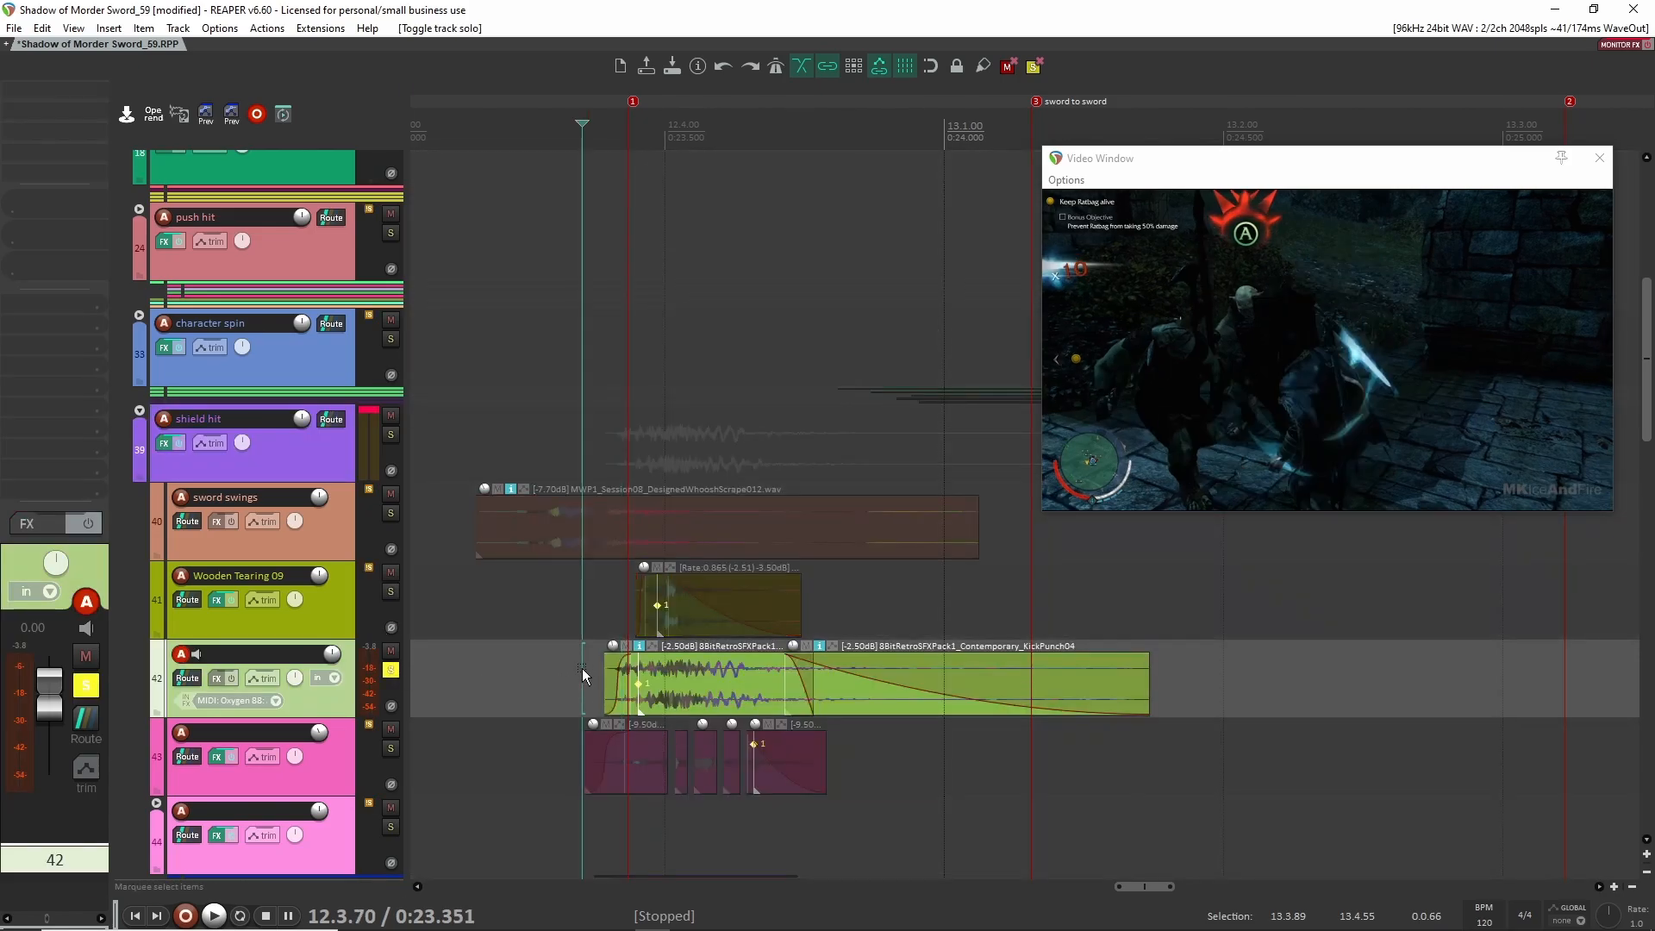
key(space)
key(space)
Replay the soloed kick punch layer from a point just before its first item
scroll(776, 763, up, 4)
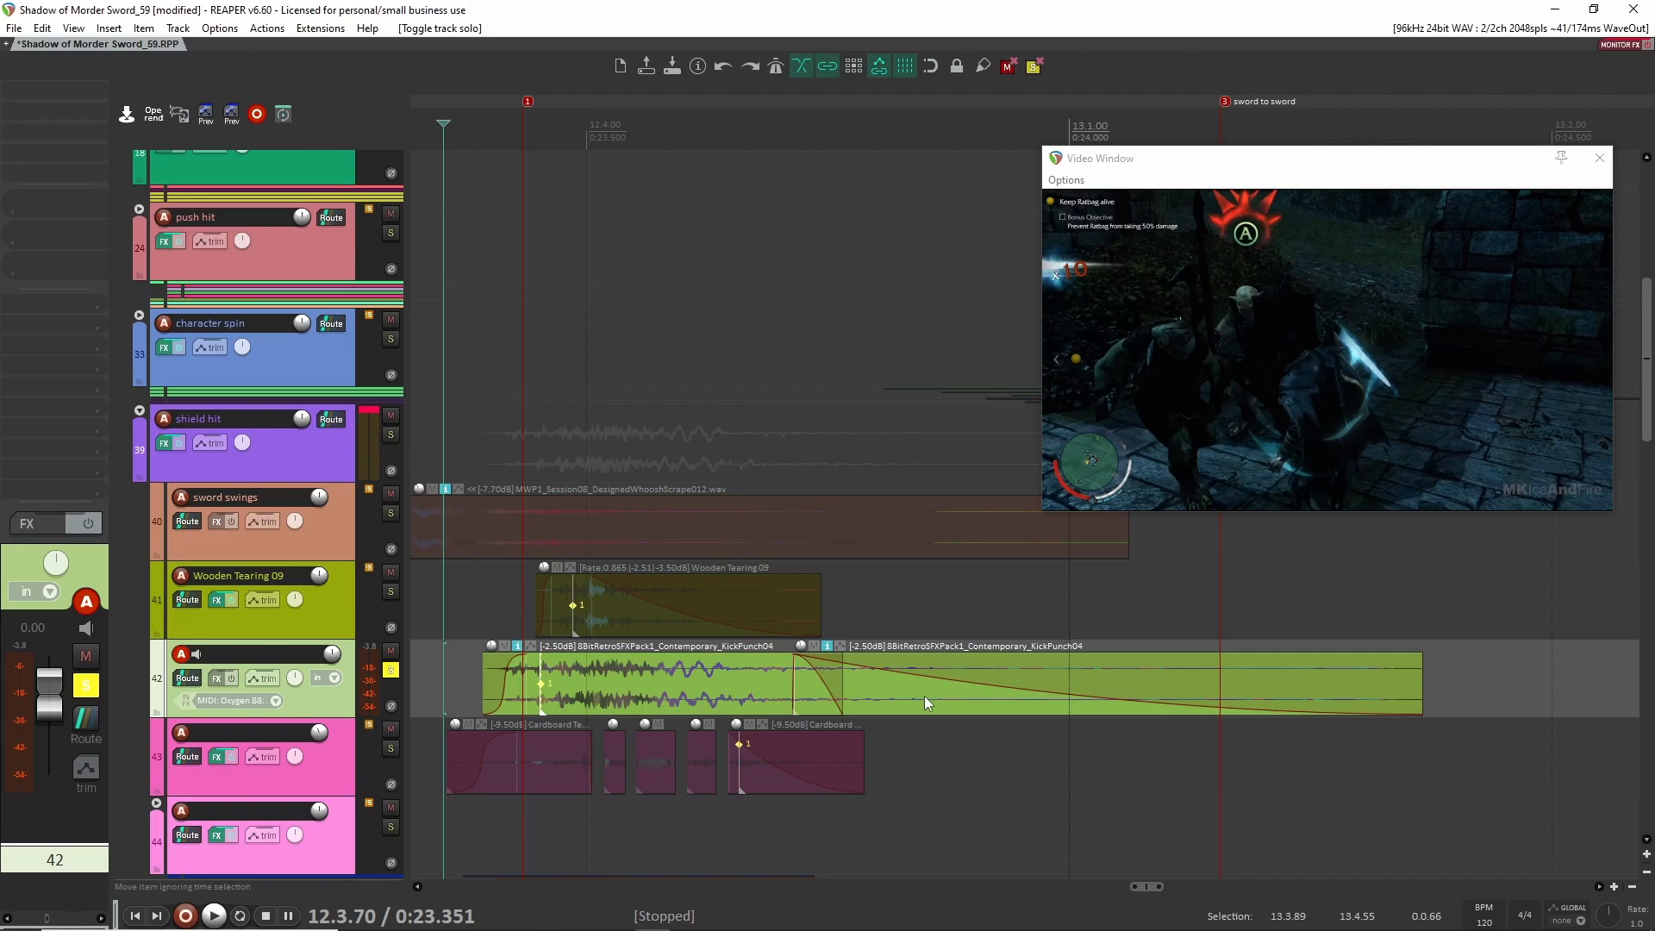
click(468, 676)
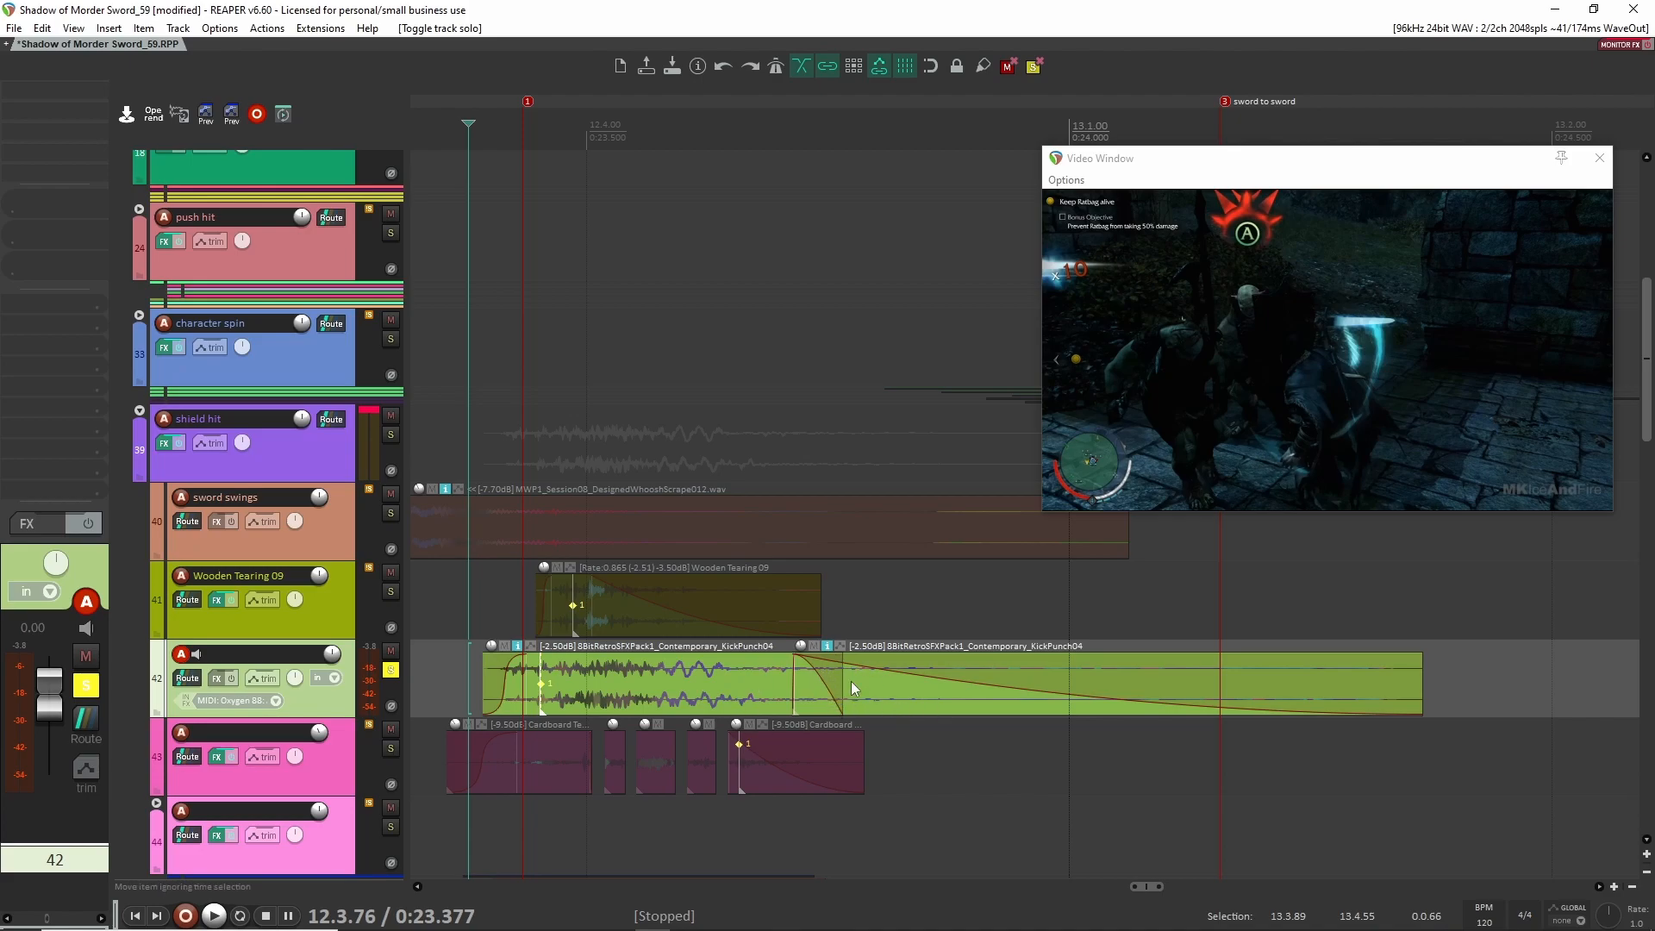
key(space)
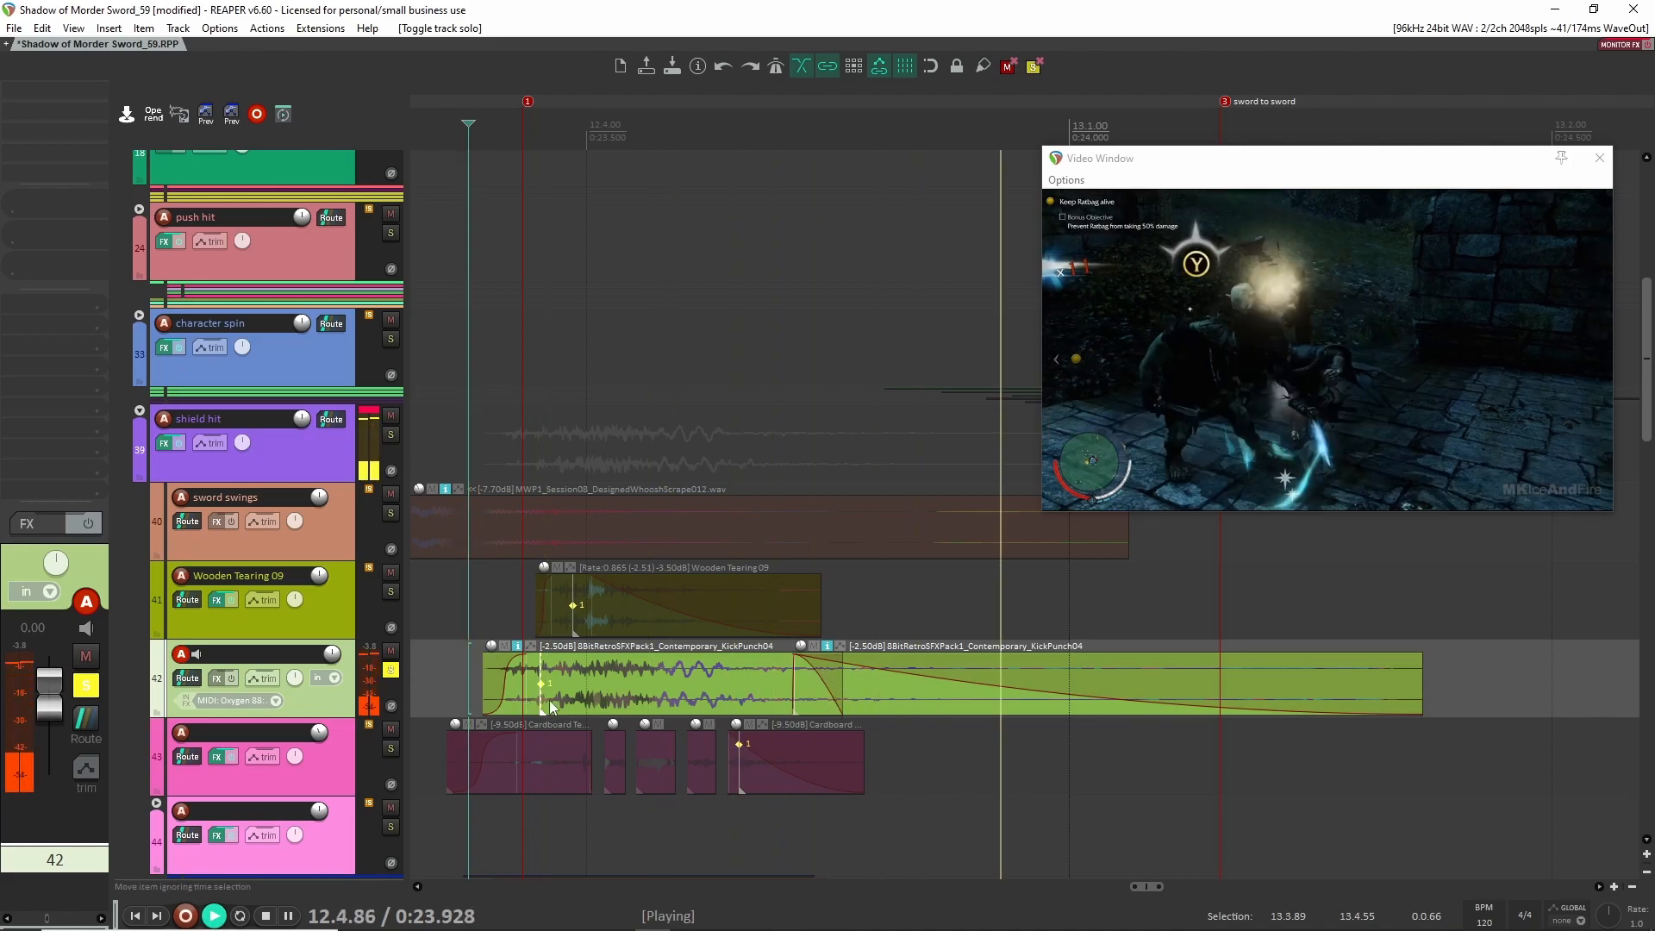
key(space)
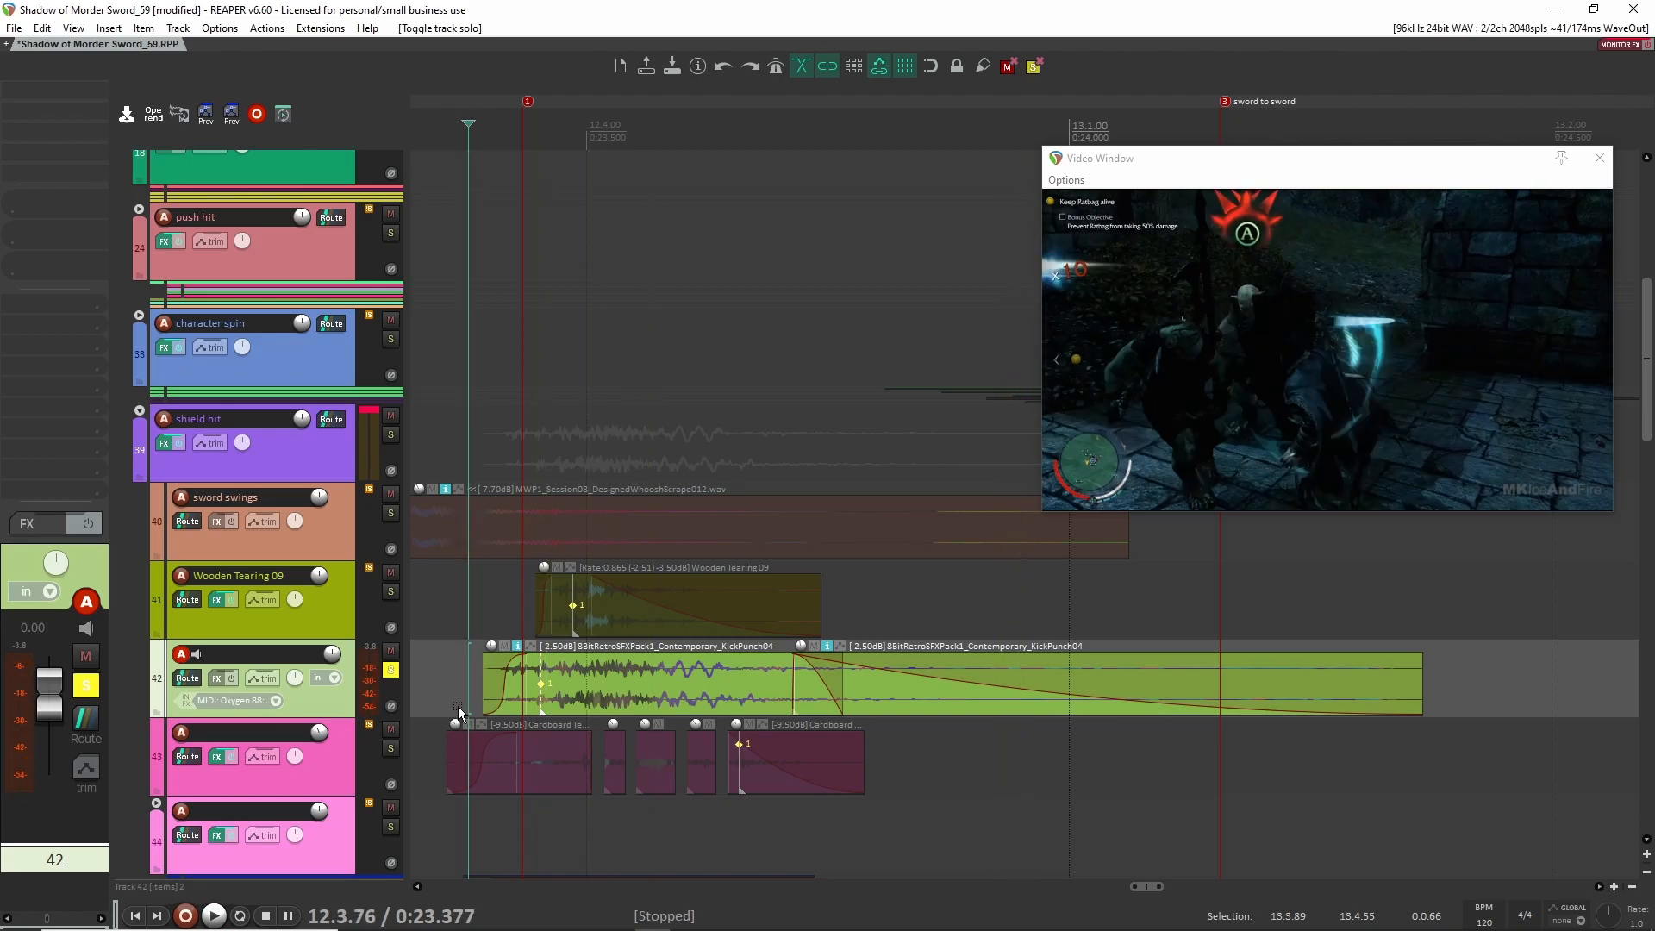
Add sword swings and Wooden Tearing 09 to the soloed track 42 and audition the three layers together from before the whoosh item
click(333, 442)
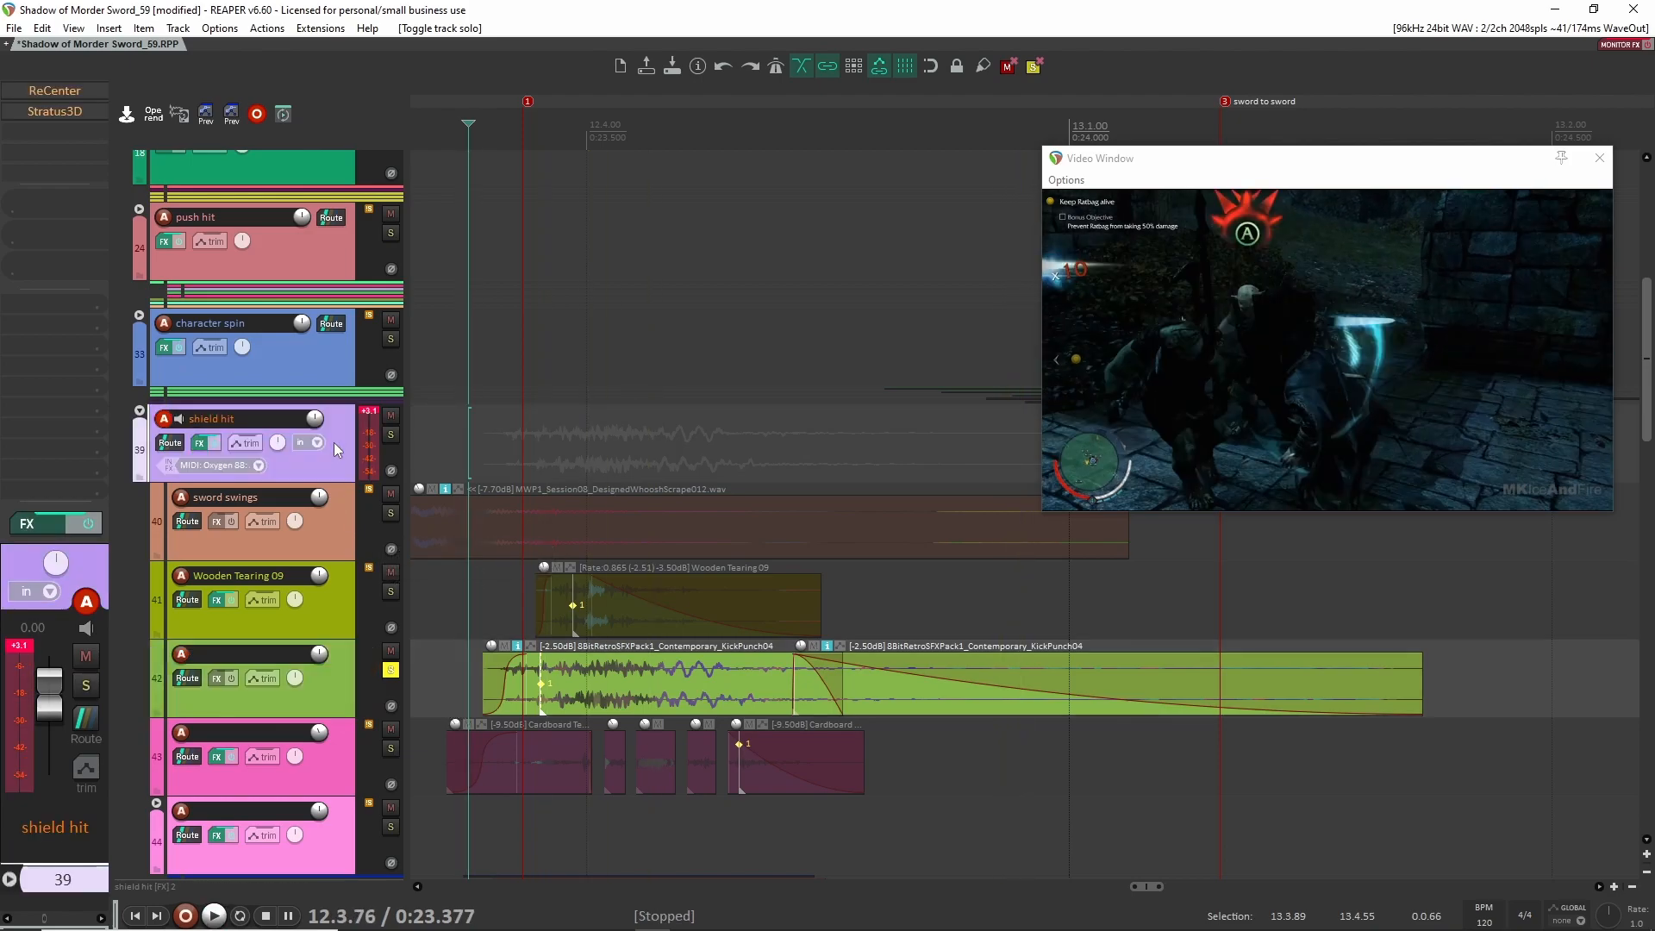
click(320, 678)
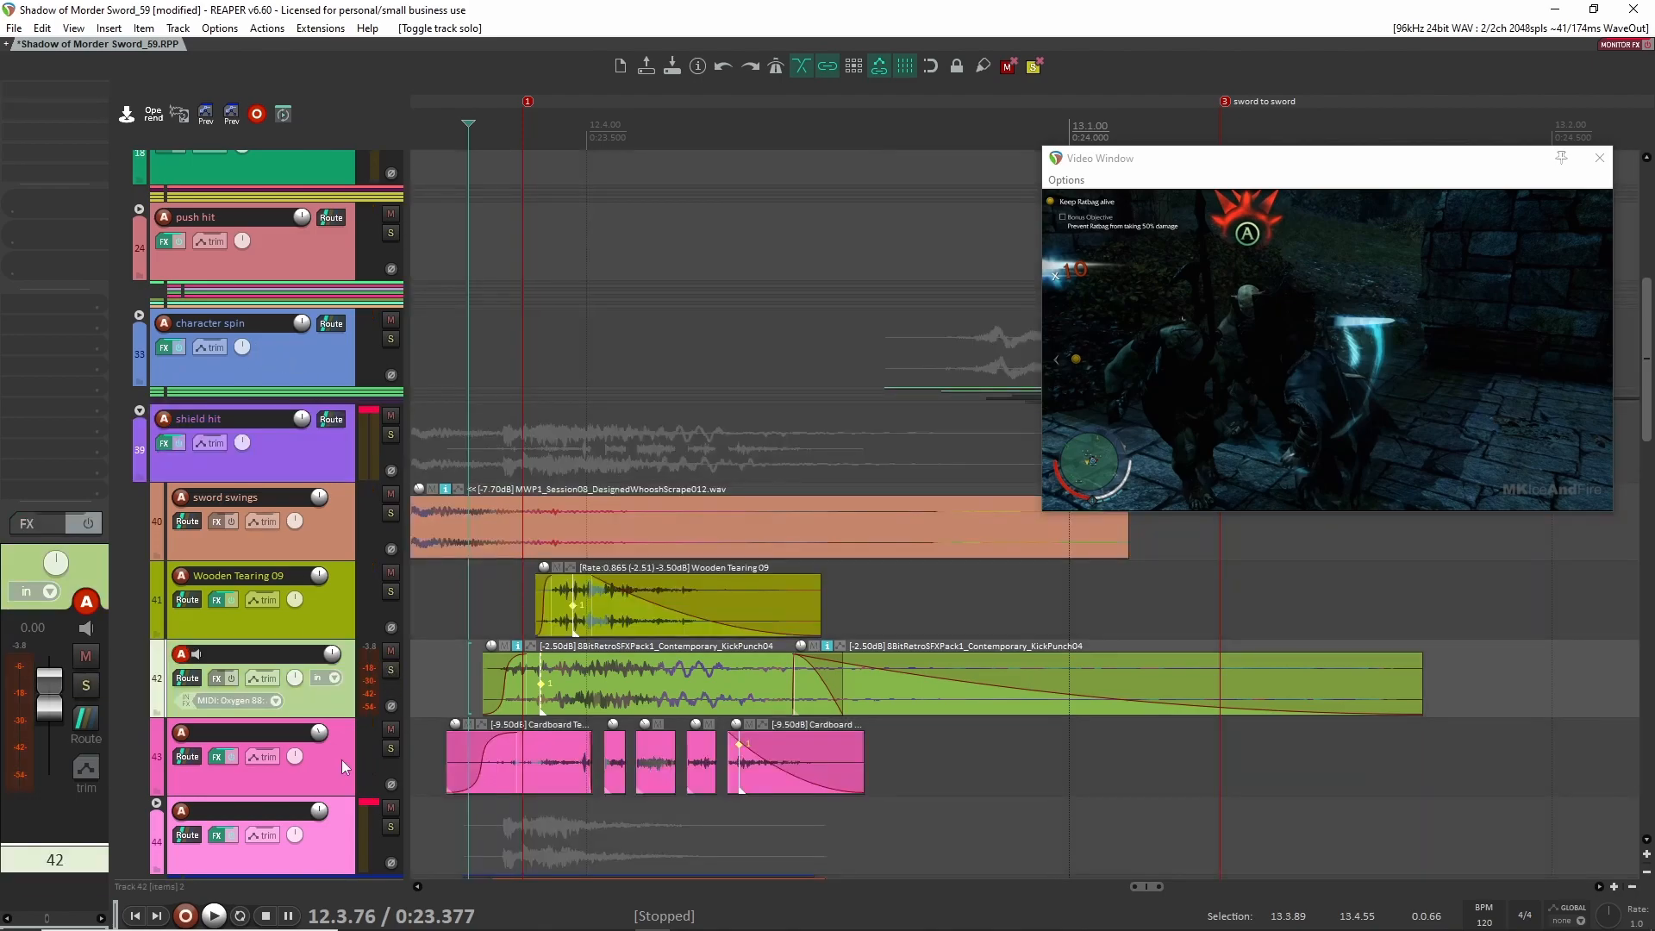
click(341, 759)
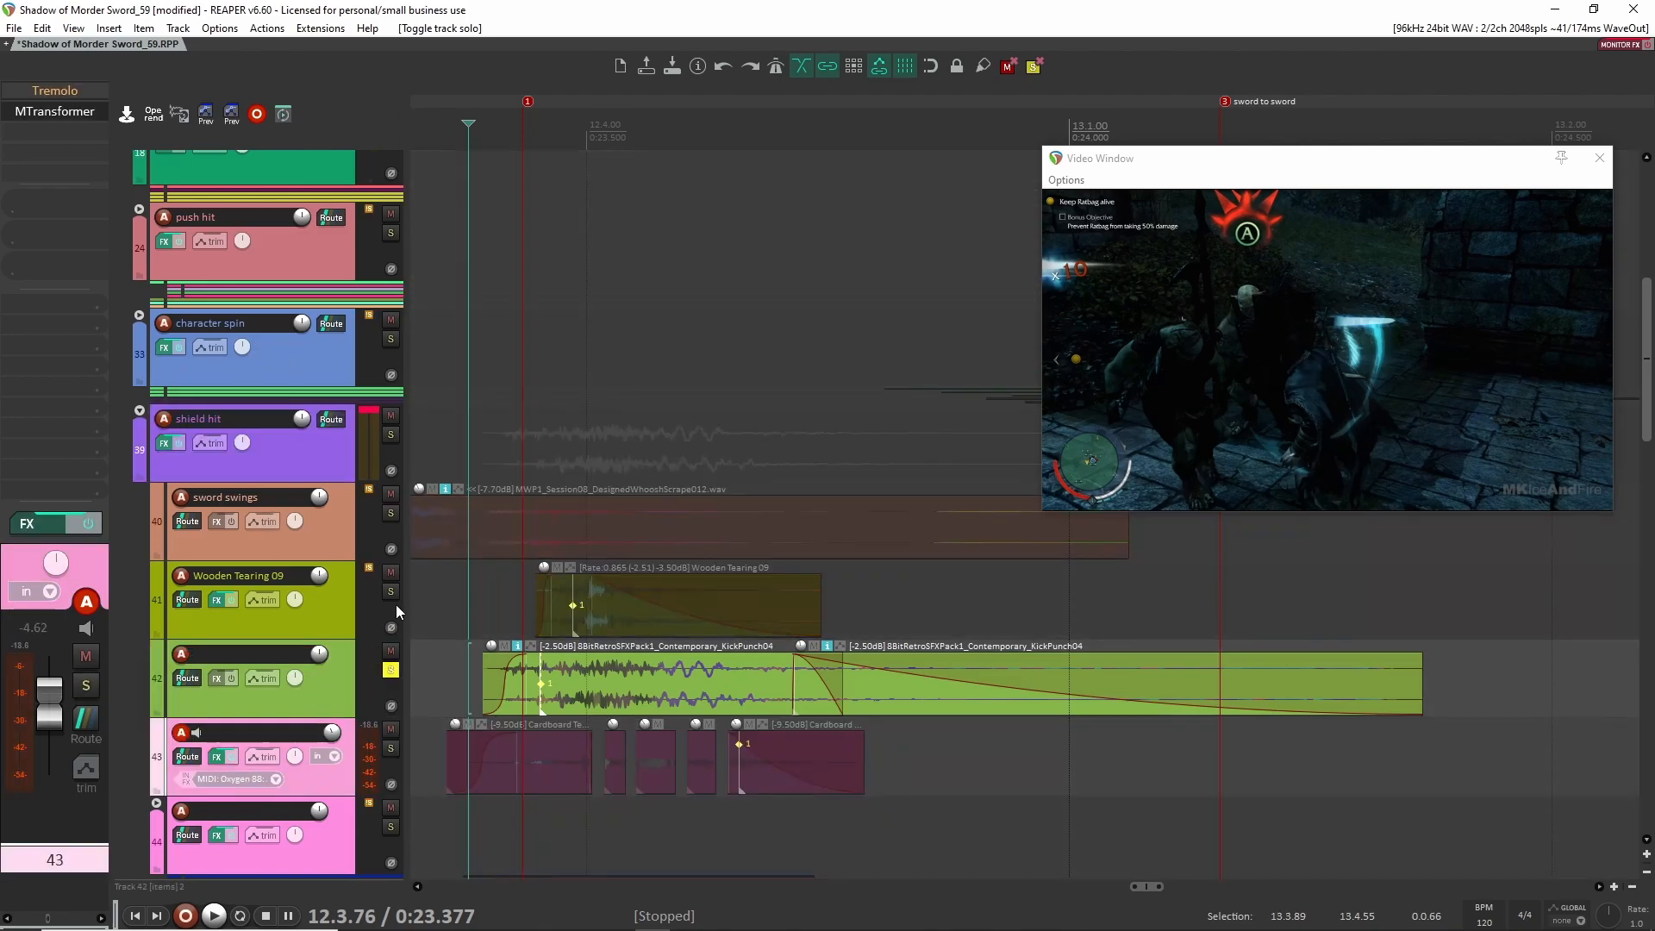
click(390, 591)
click(390, 513)
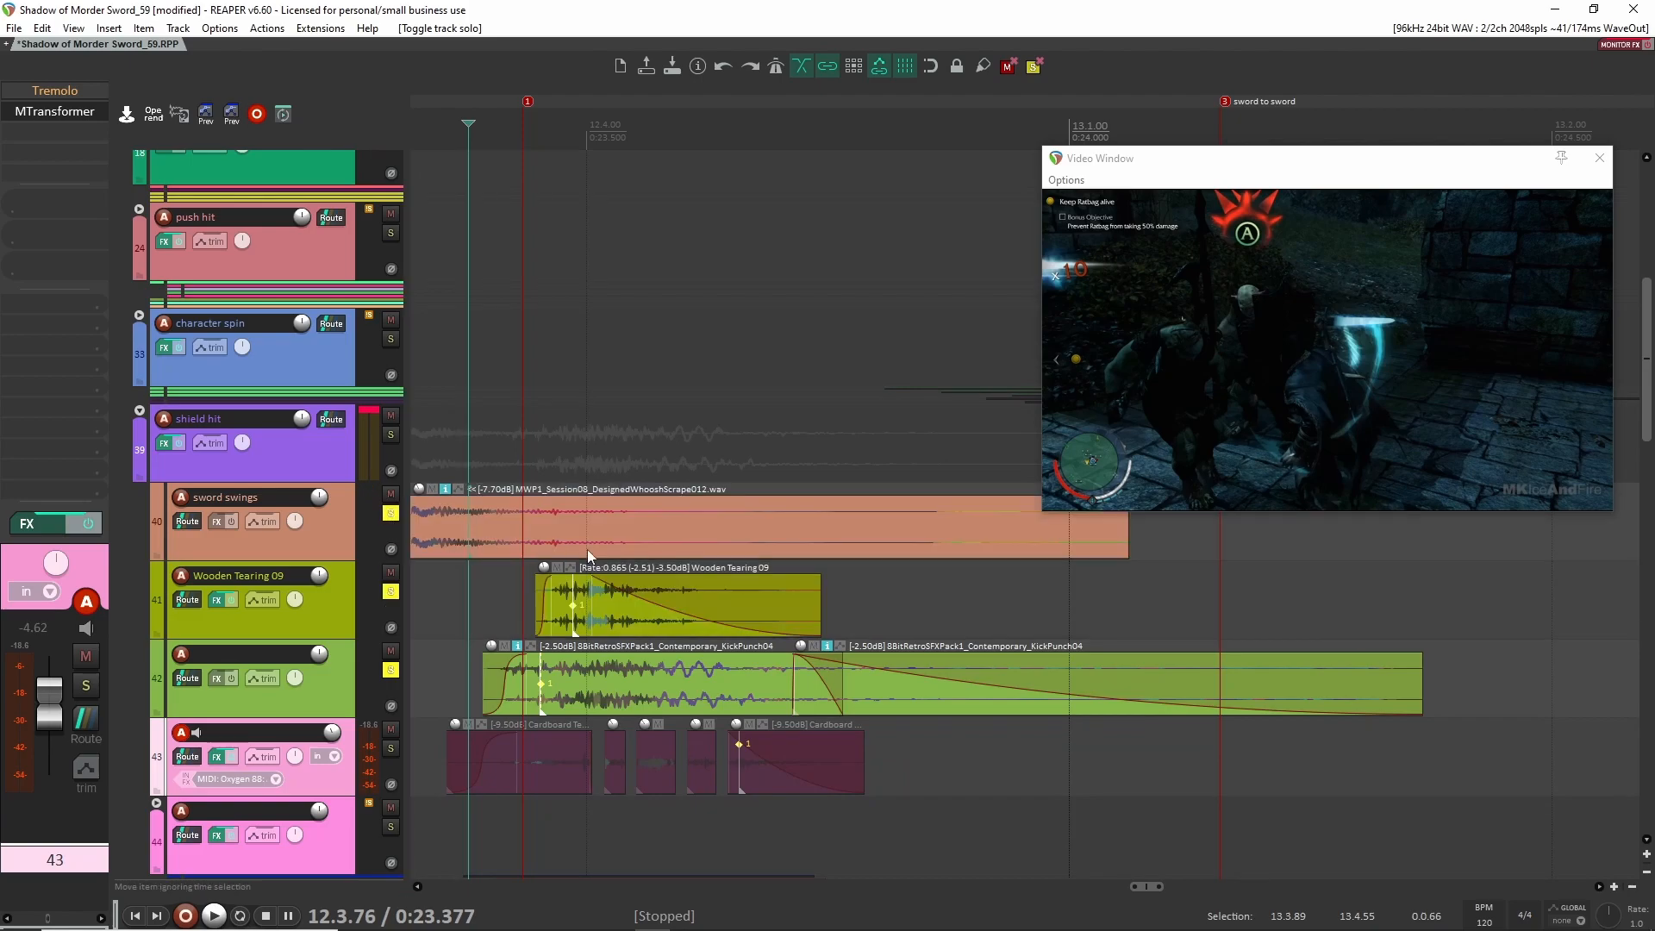
scroll(620, 534, left, 3)
click(472, 512)
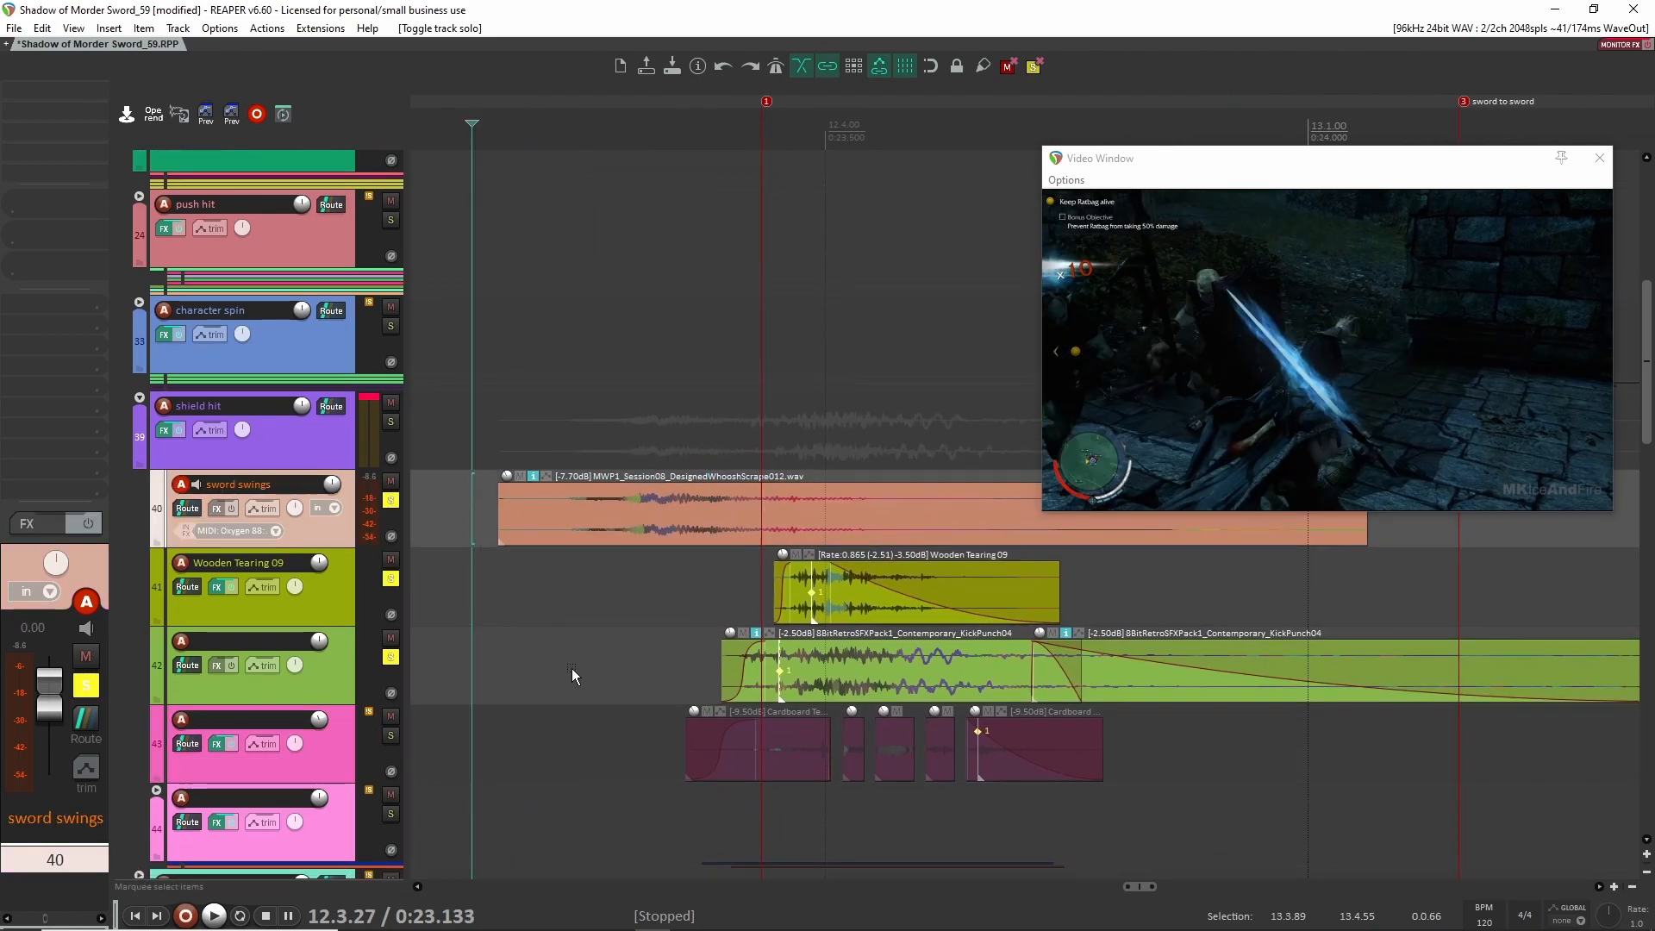
scroll(612, 668, left, 2)
key(space)
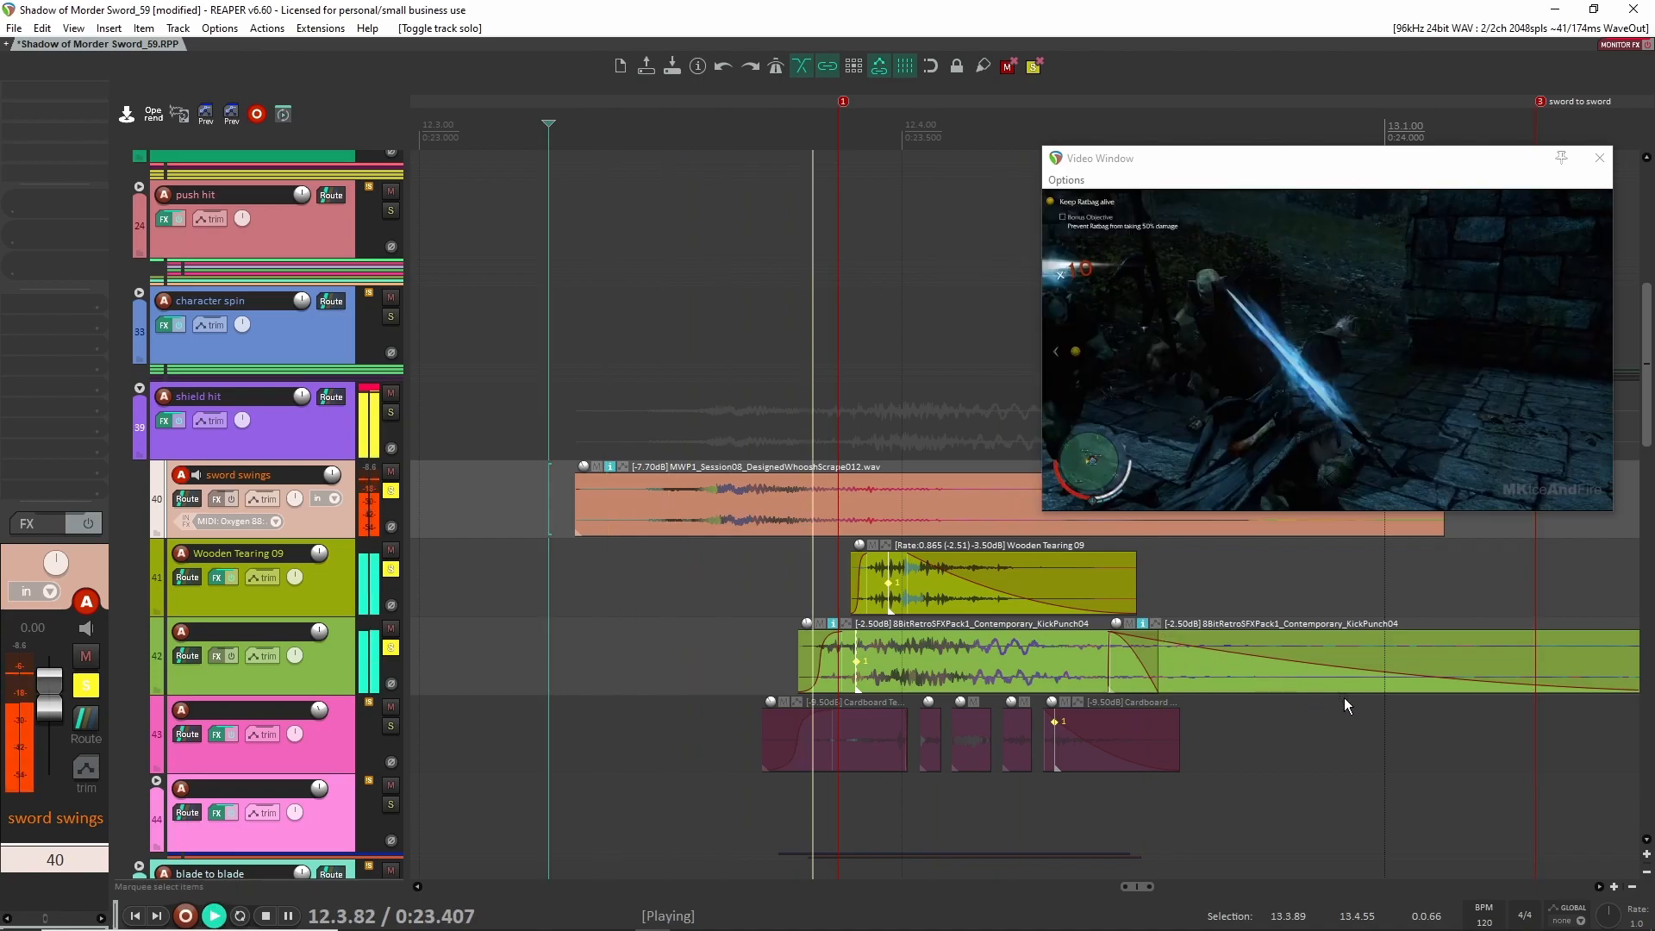
key(space)
Switch the solo from sword swings, Wooden Tearing 09 and track 42 to track 43 and audition its cardboard tearing items
scroll(464, 545, left, 2)
click(391, 475)
click(390, 553)
click(390, 632)
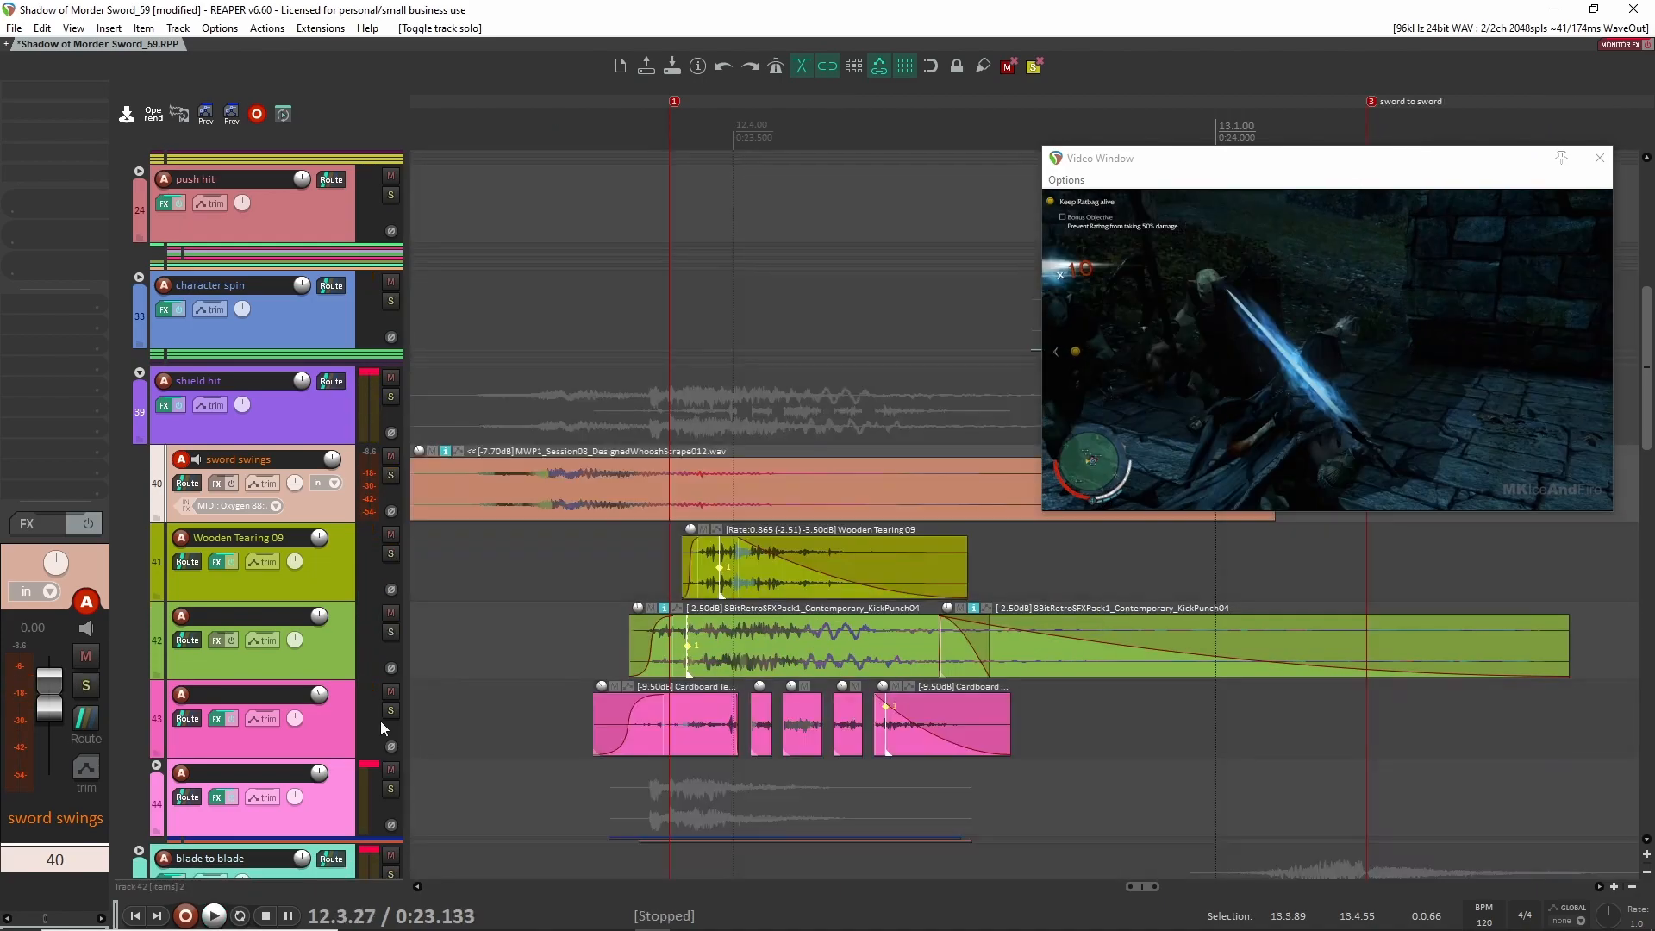
click(390, 710)
click(343, 730)
click(534, 708)
key(space)
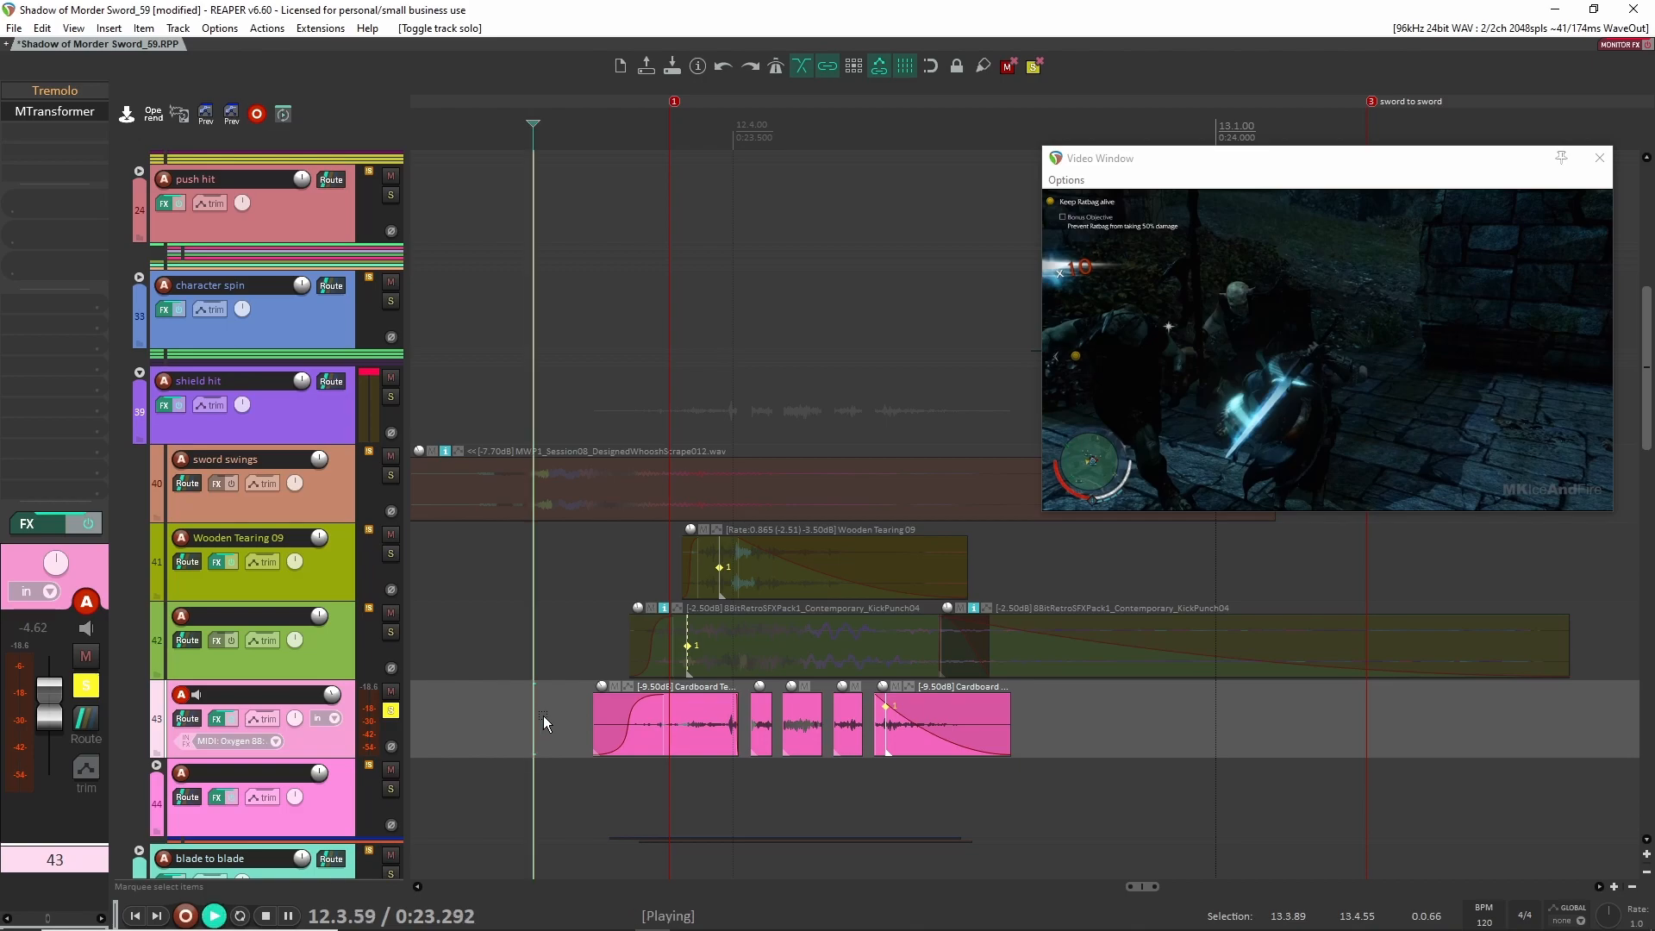
key(space)
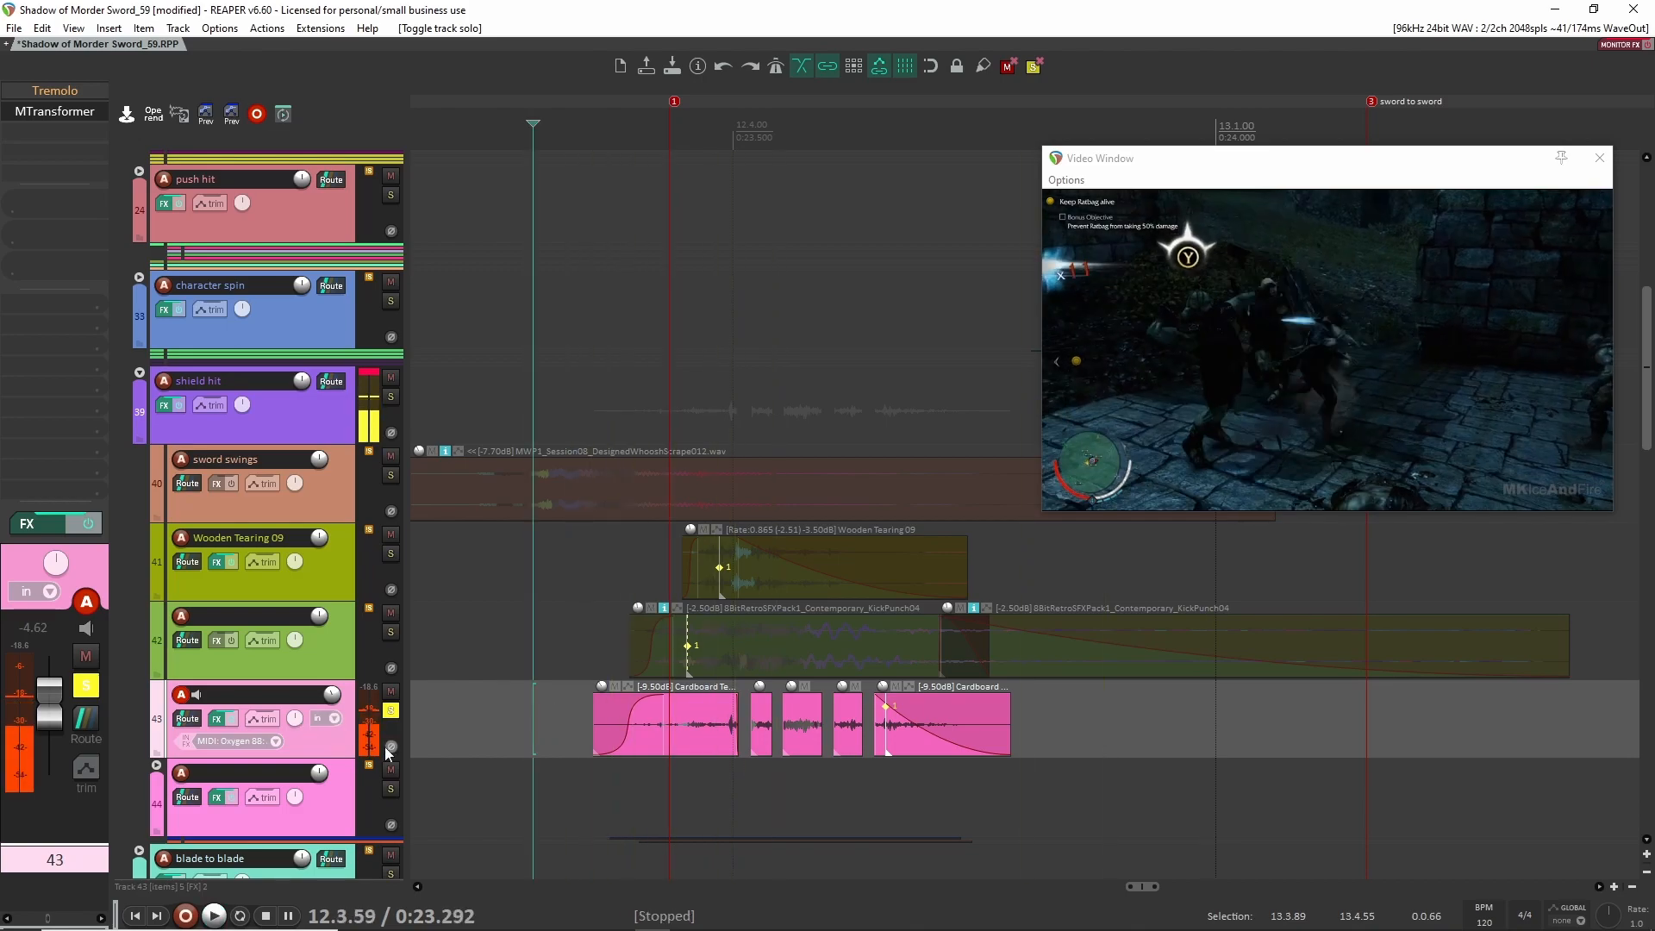
Set the edit cursor before the whoosh item and examine the Cardboard Tearing 01 cuts against the kick punch layer on track 42
scroll(517, 664, left, 2)
click(594, 658)
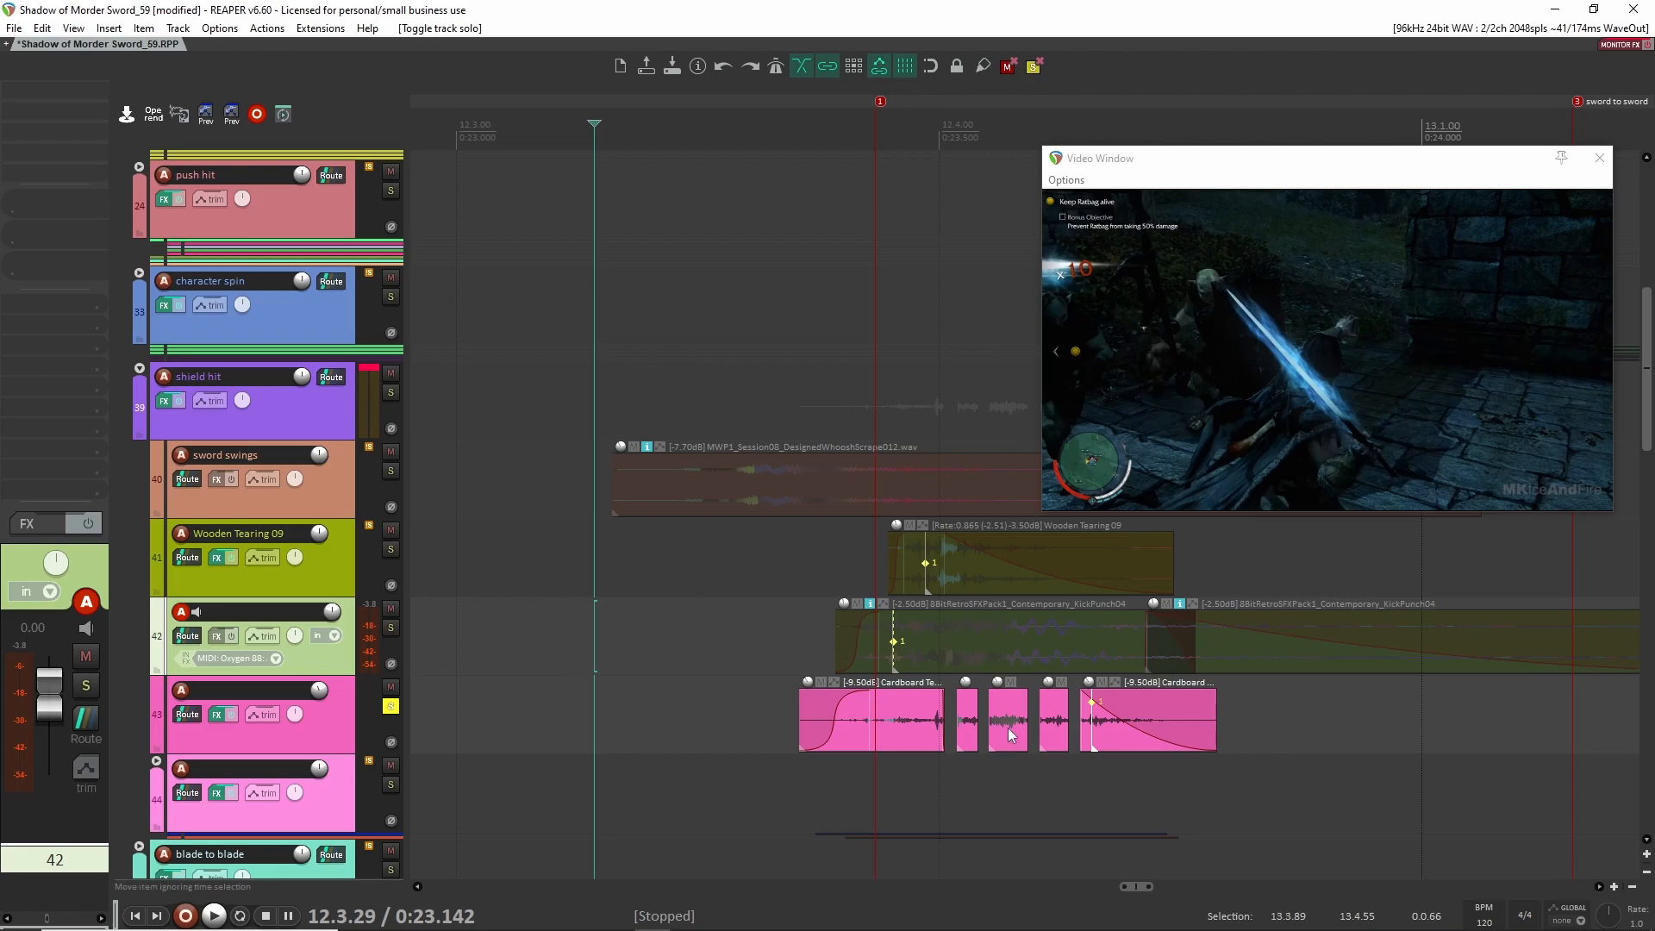
scroll(948, 733, up, 5)
scroll(939, 732, up, 1)
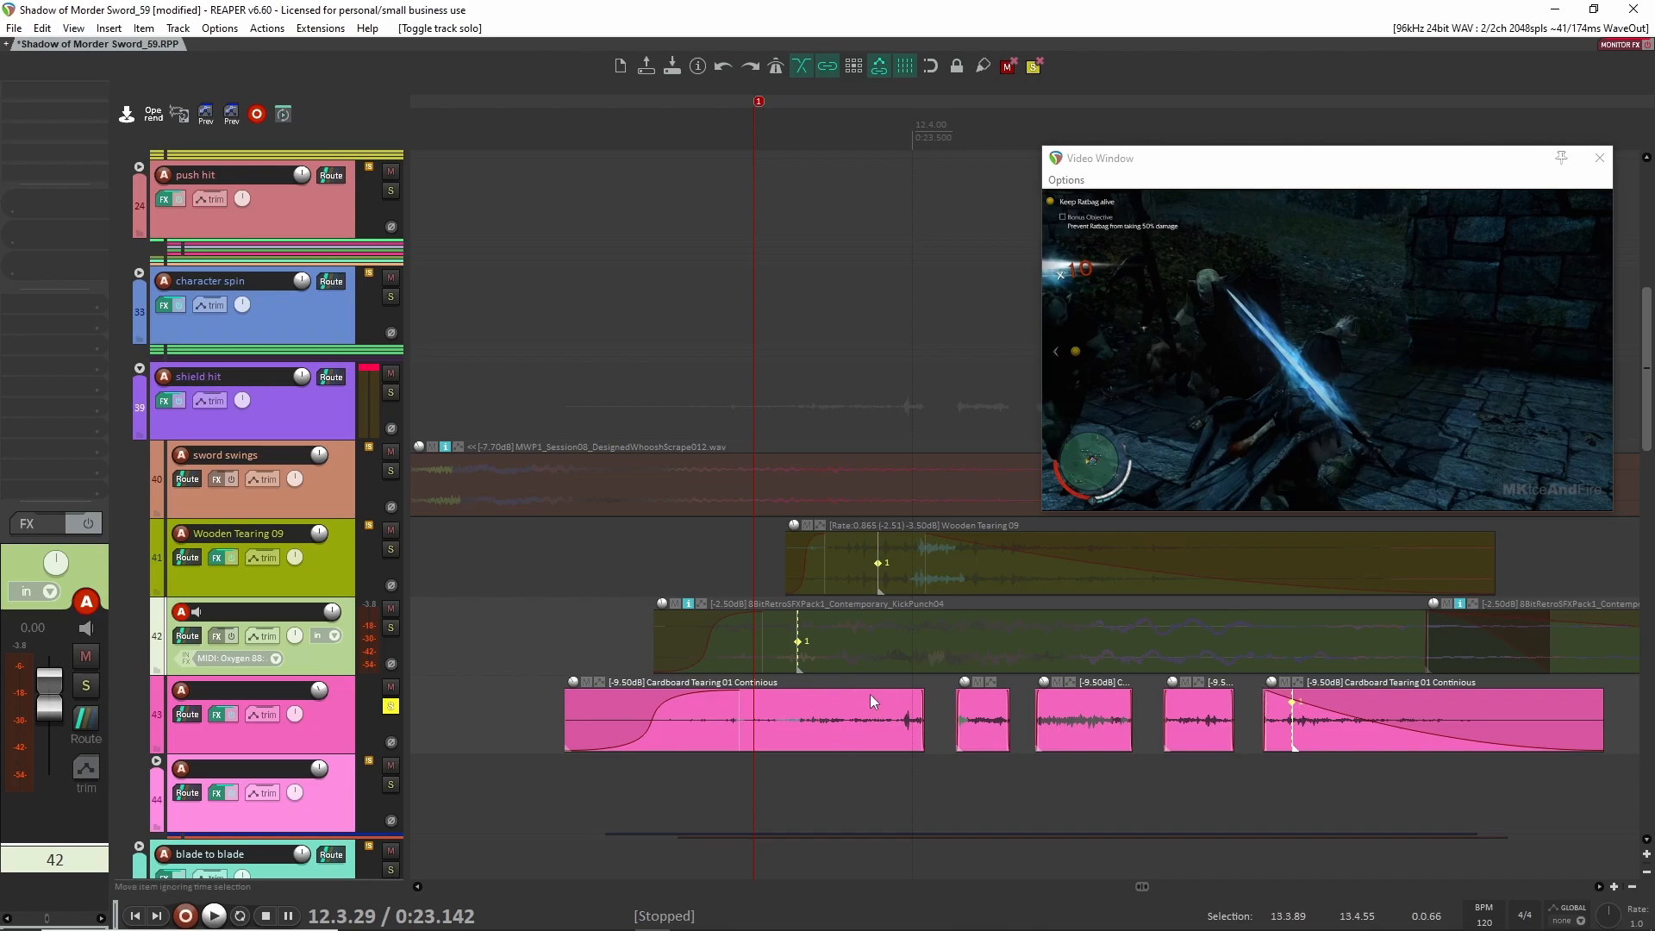
click(333, 726)
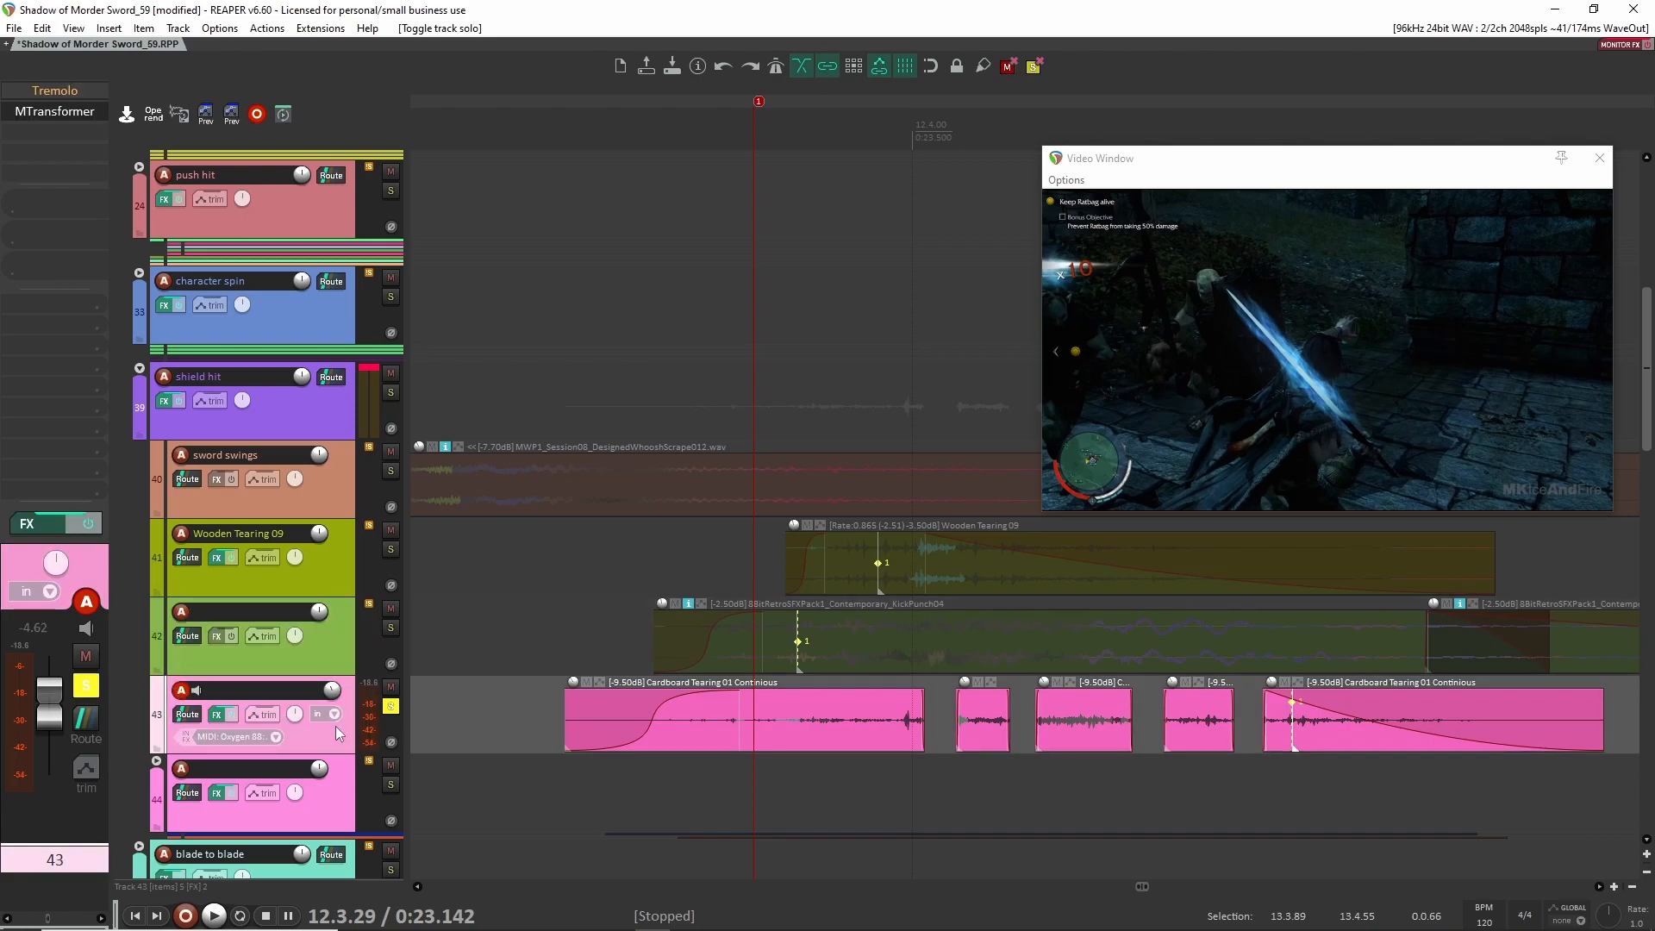
click(348, 649)
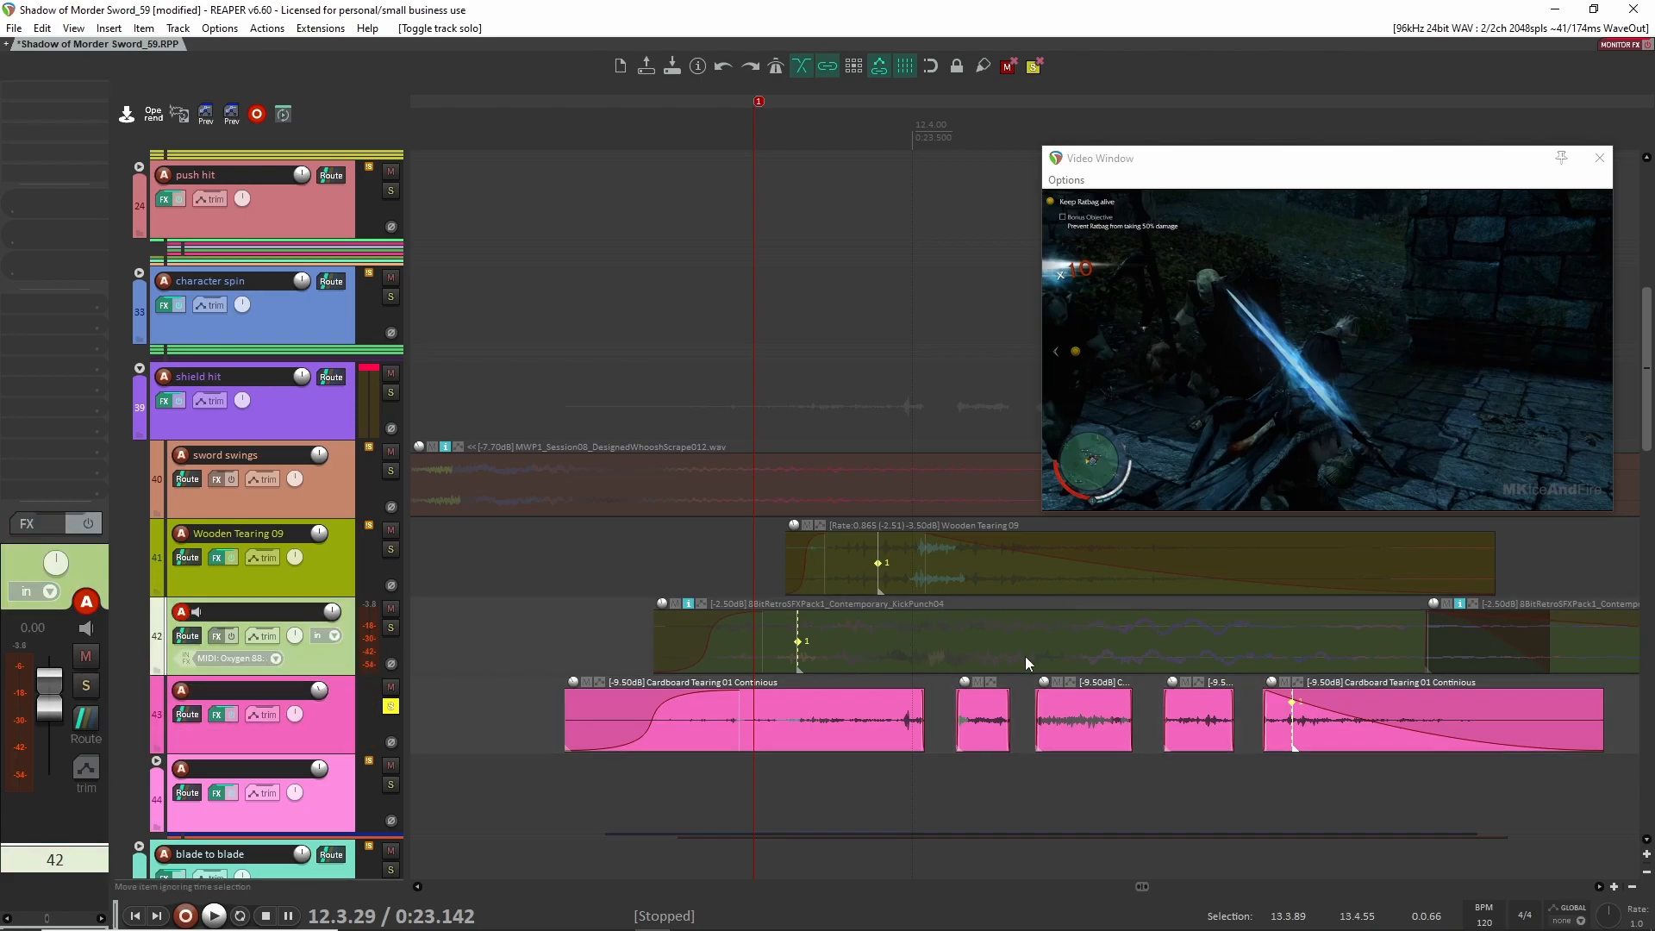
click(349, 738)
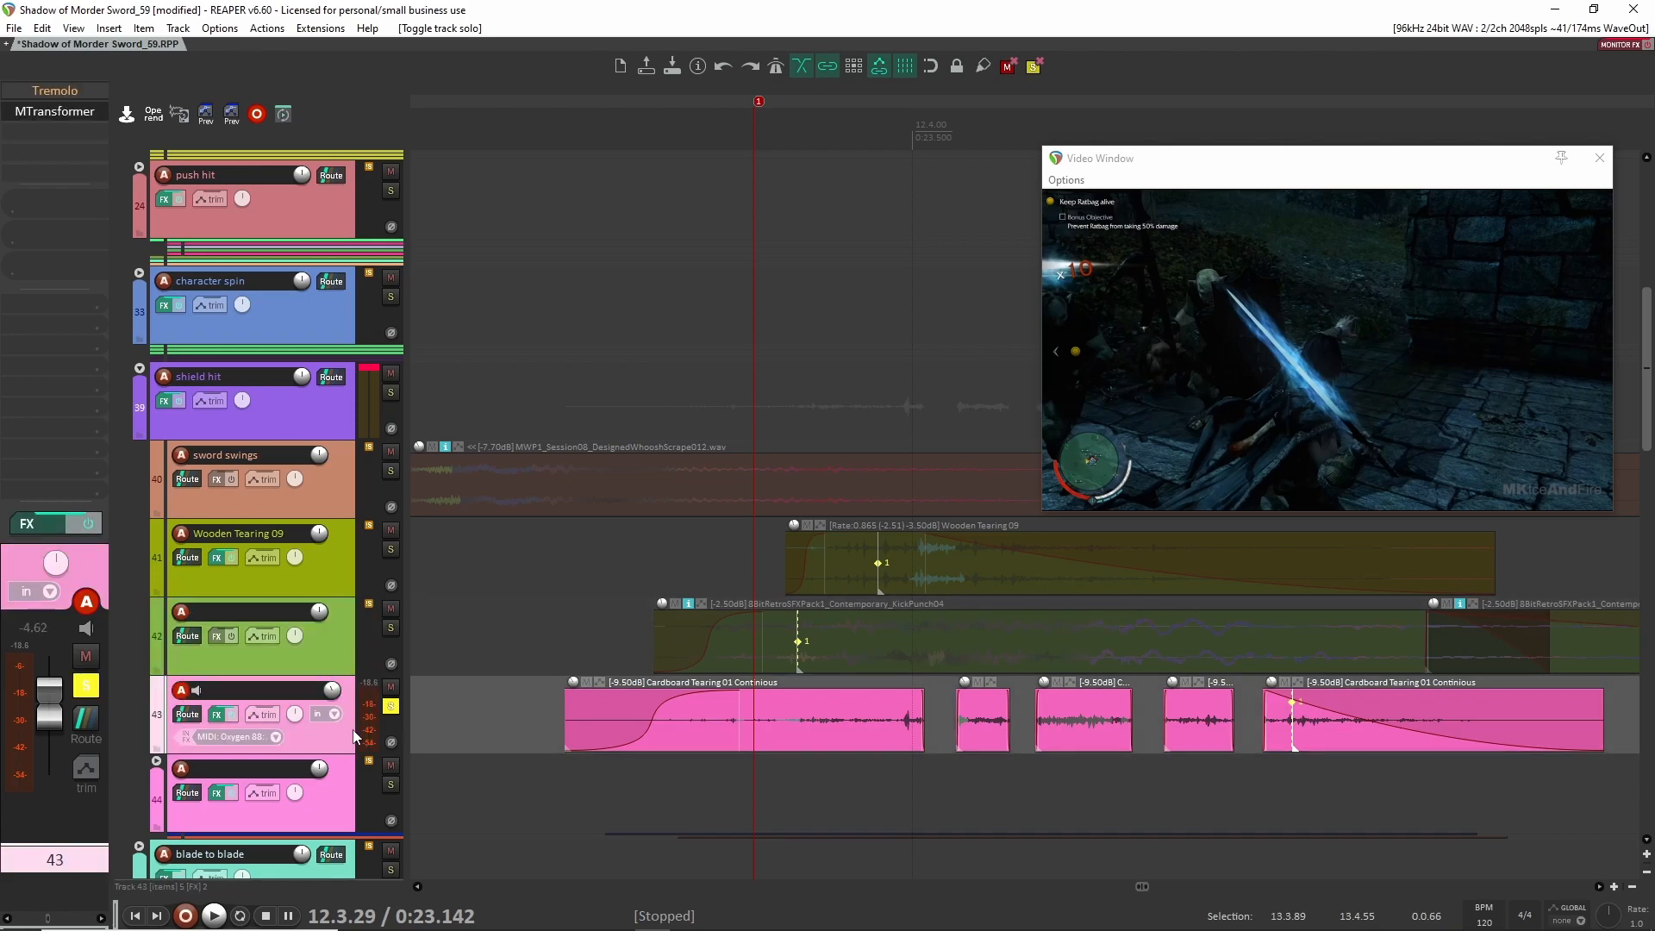
Open MTransformer on track 43, bypass it and audition the unprocessed cardboard tearing twice
click(54, 112)
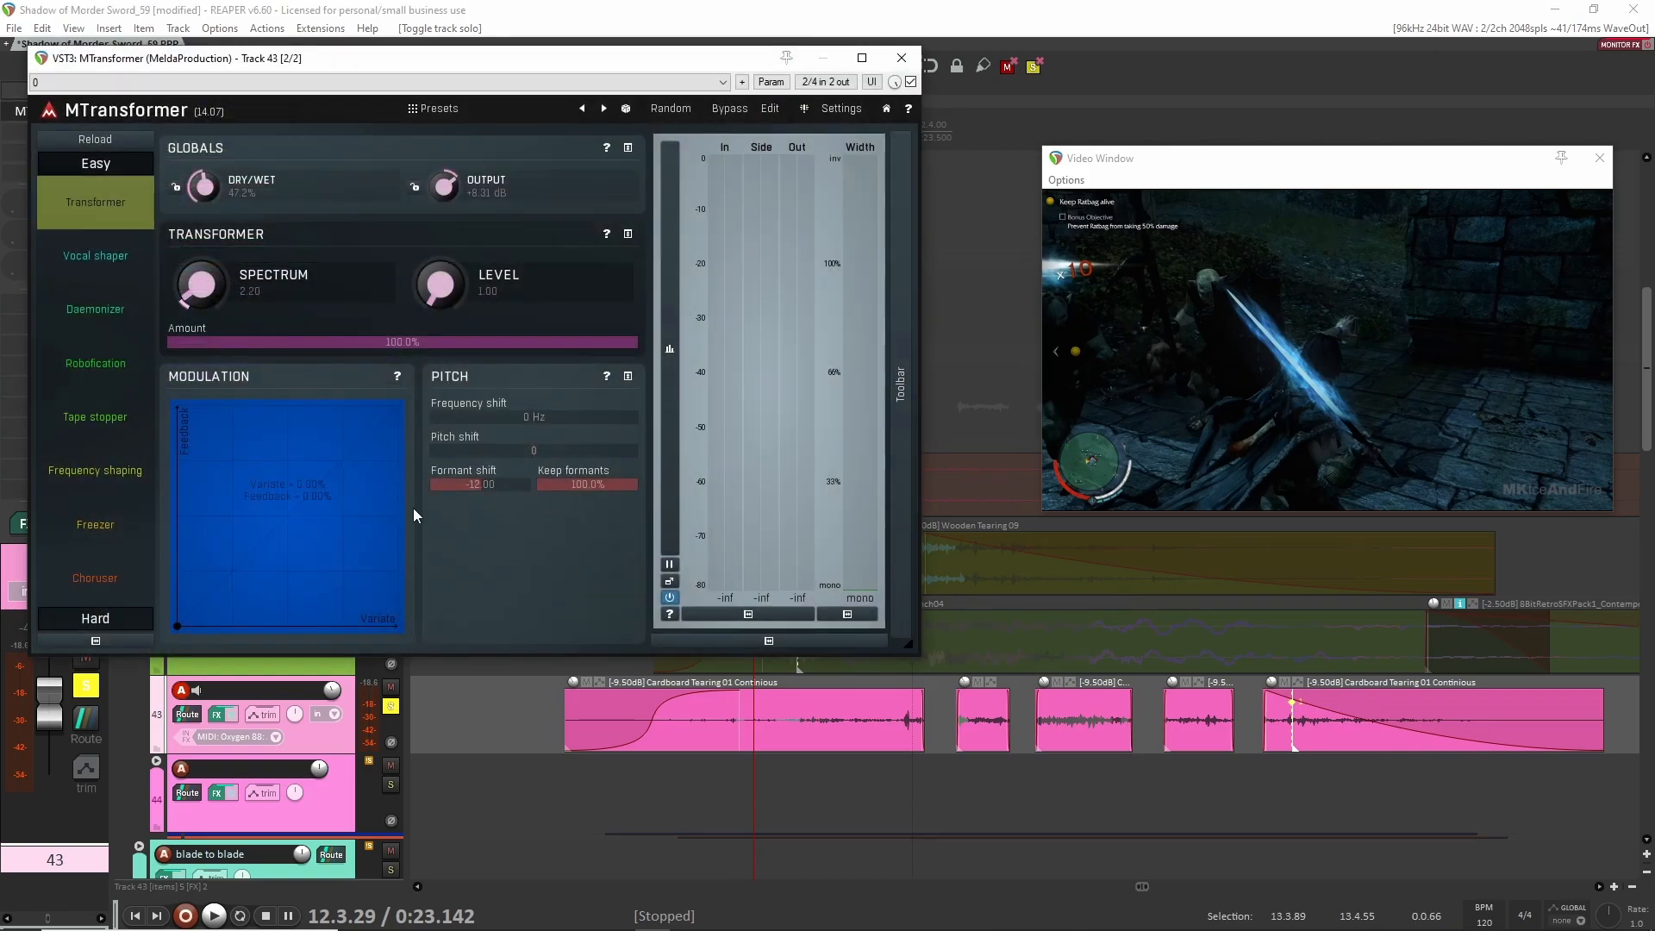
click(910, 82)
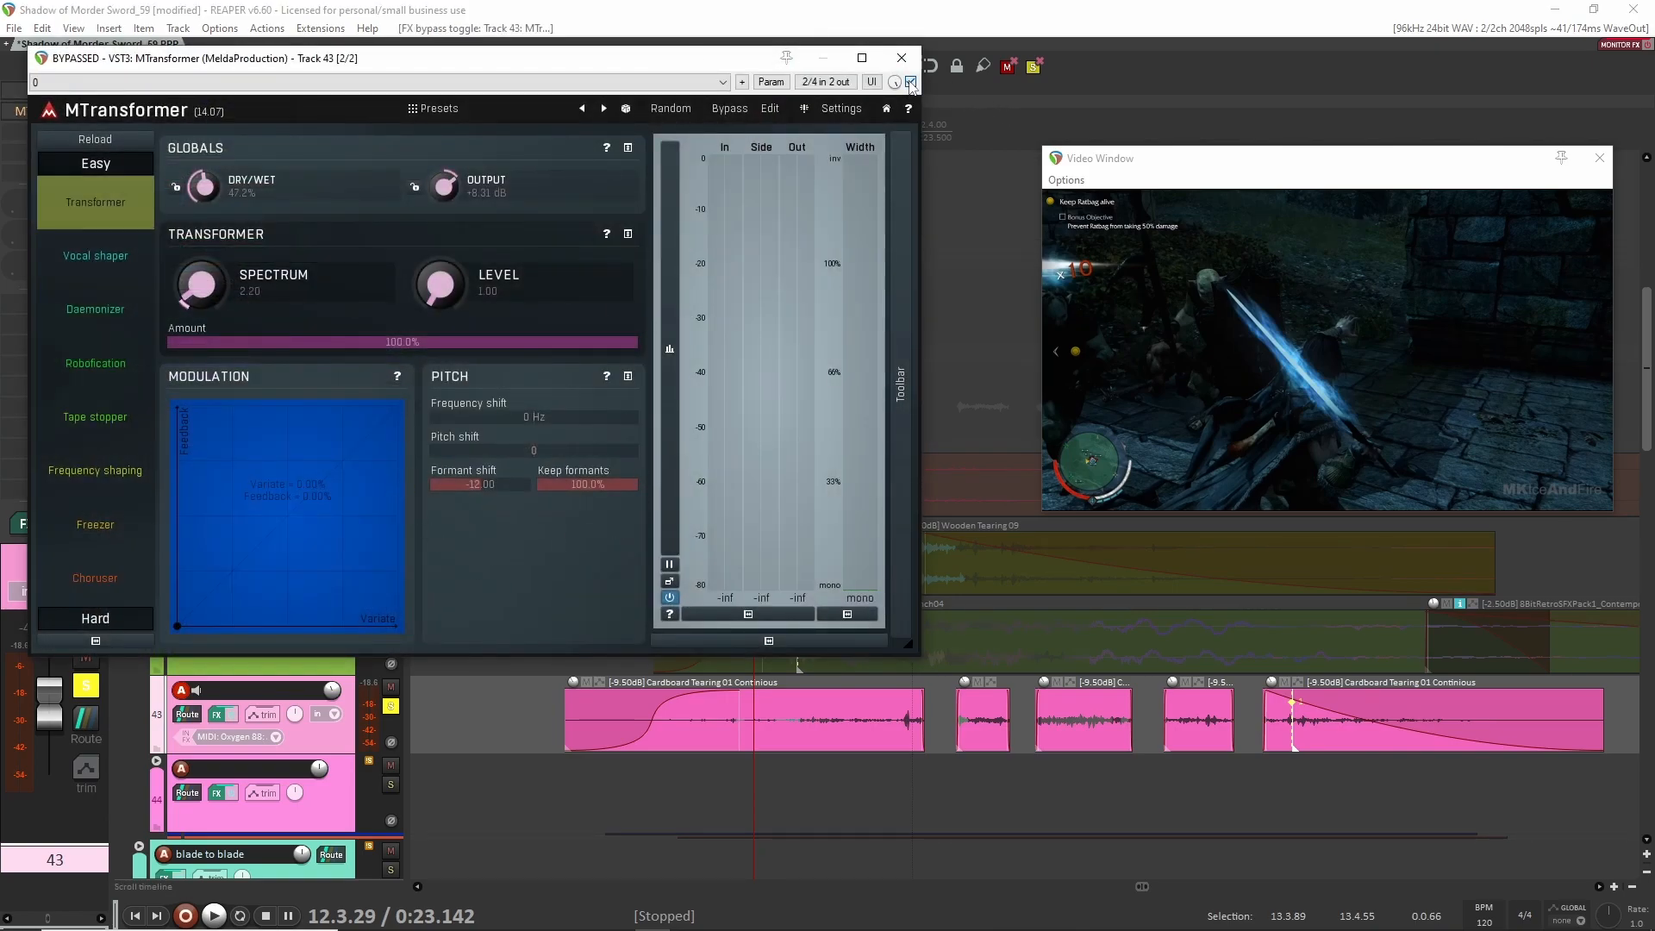
key(space)
key(space)
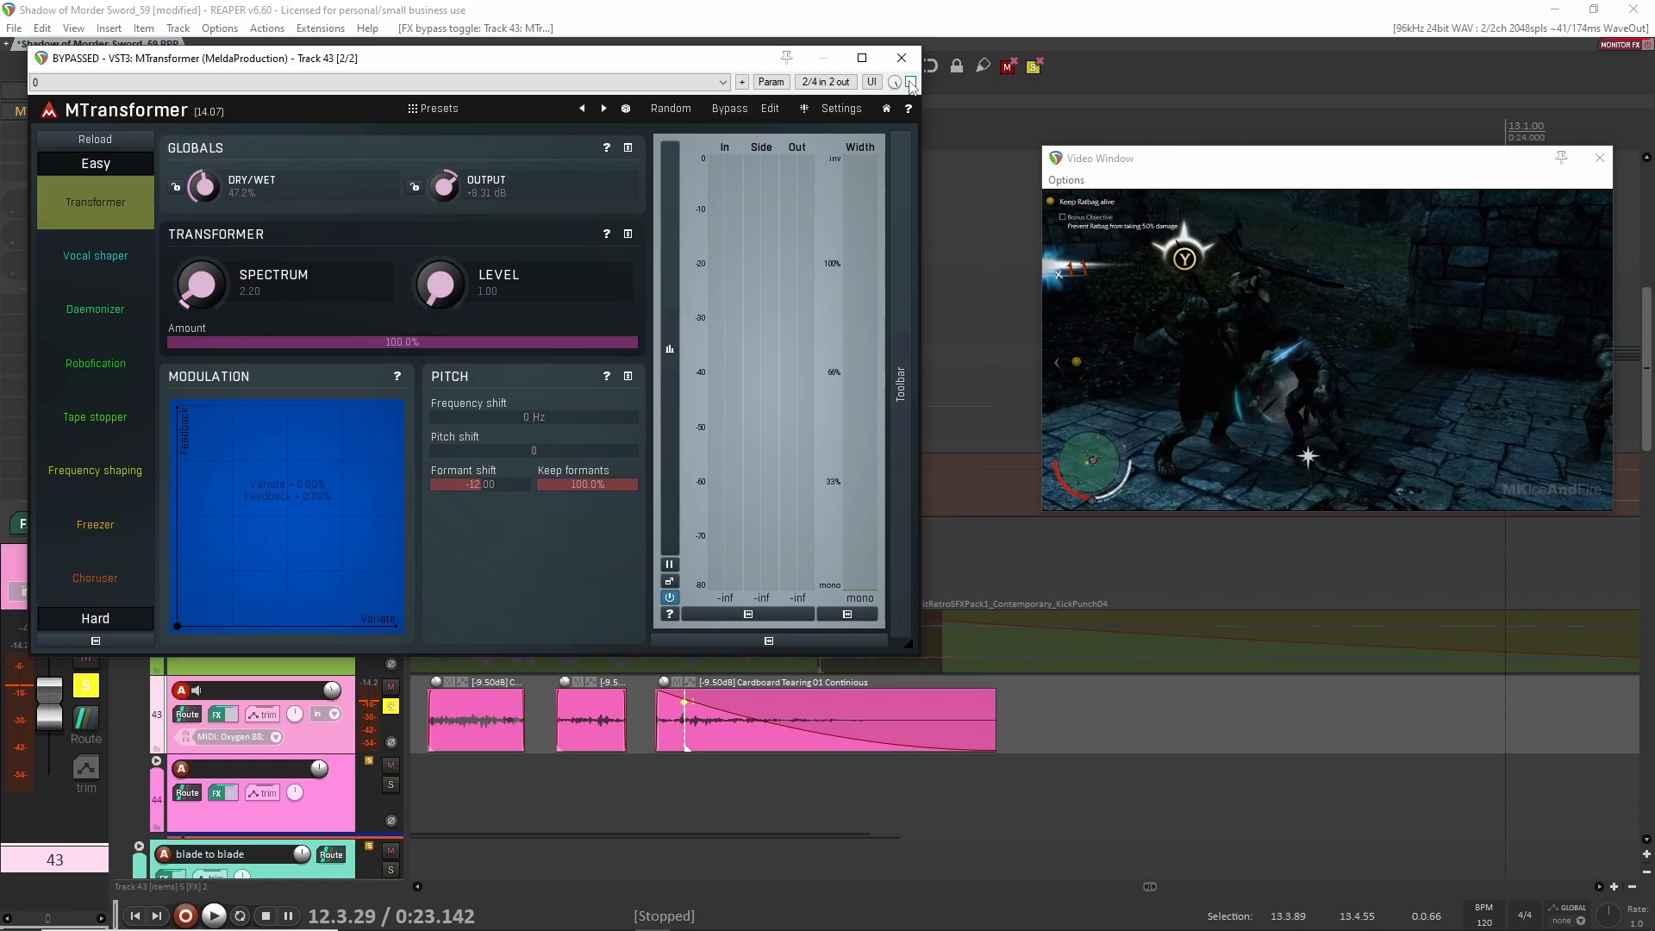
key(space)
key(space)
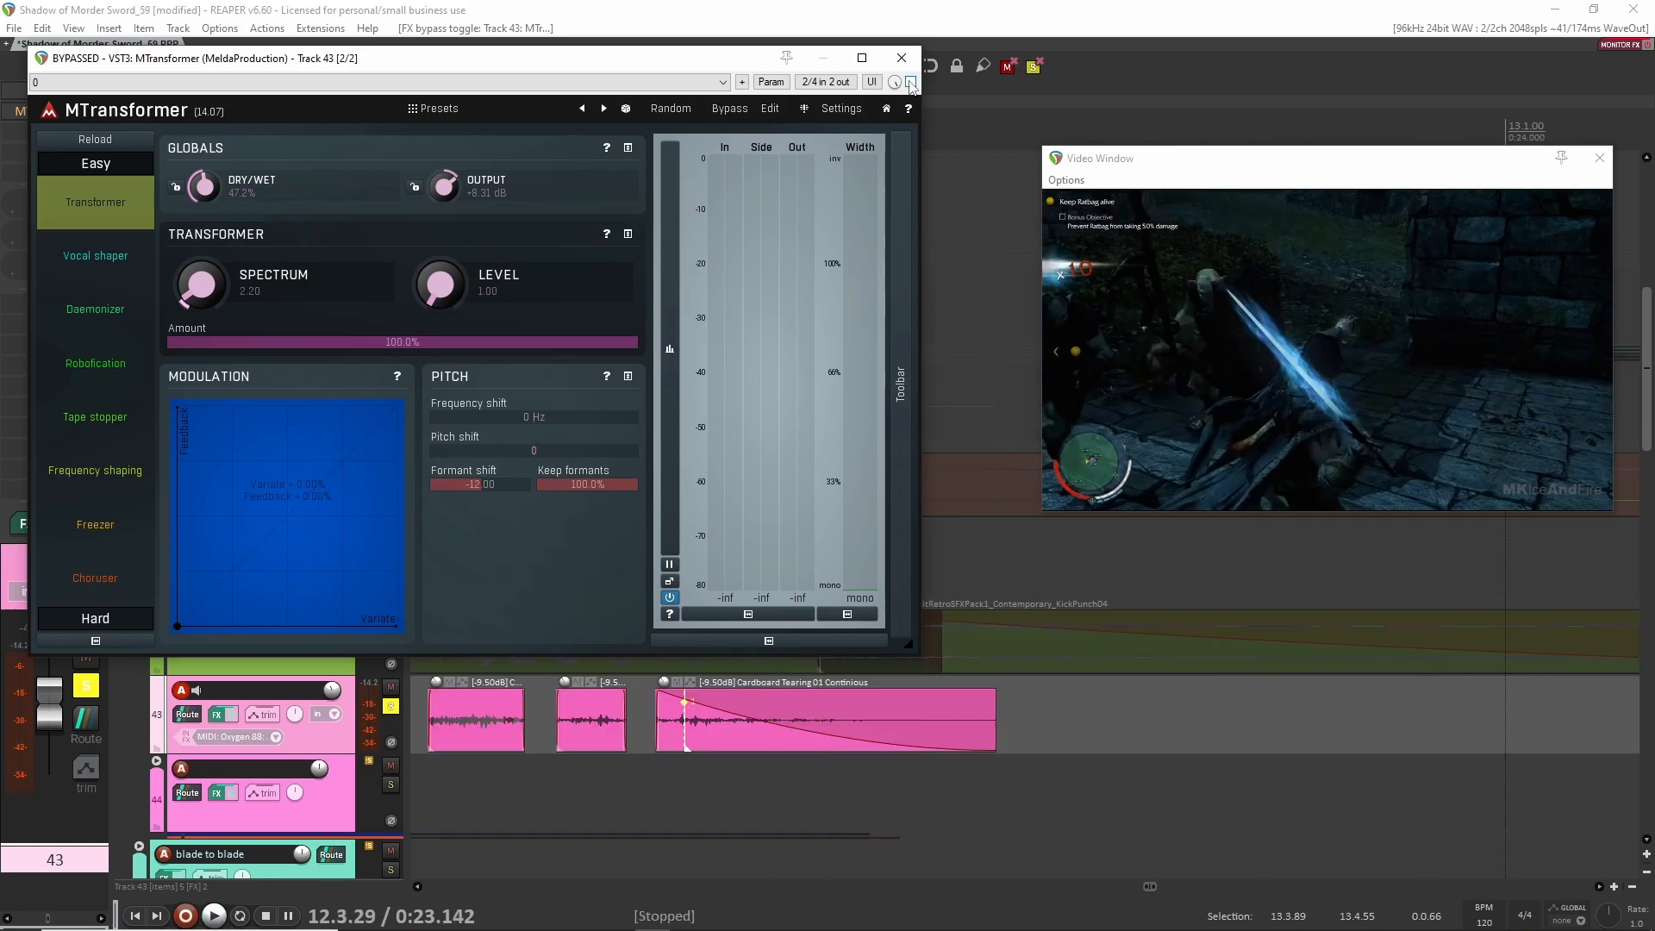
Re-enable MTransformer on track 43, audition the processed cardboard tearing and close the effect window
click(910, 82)
key(space)
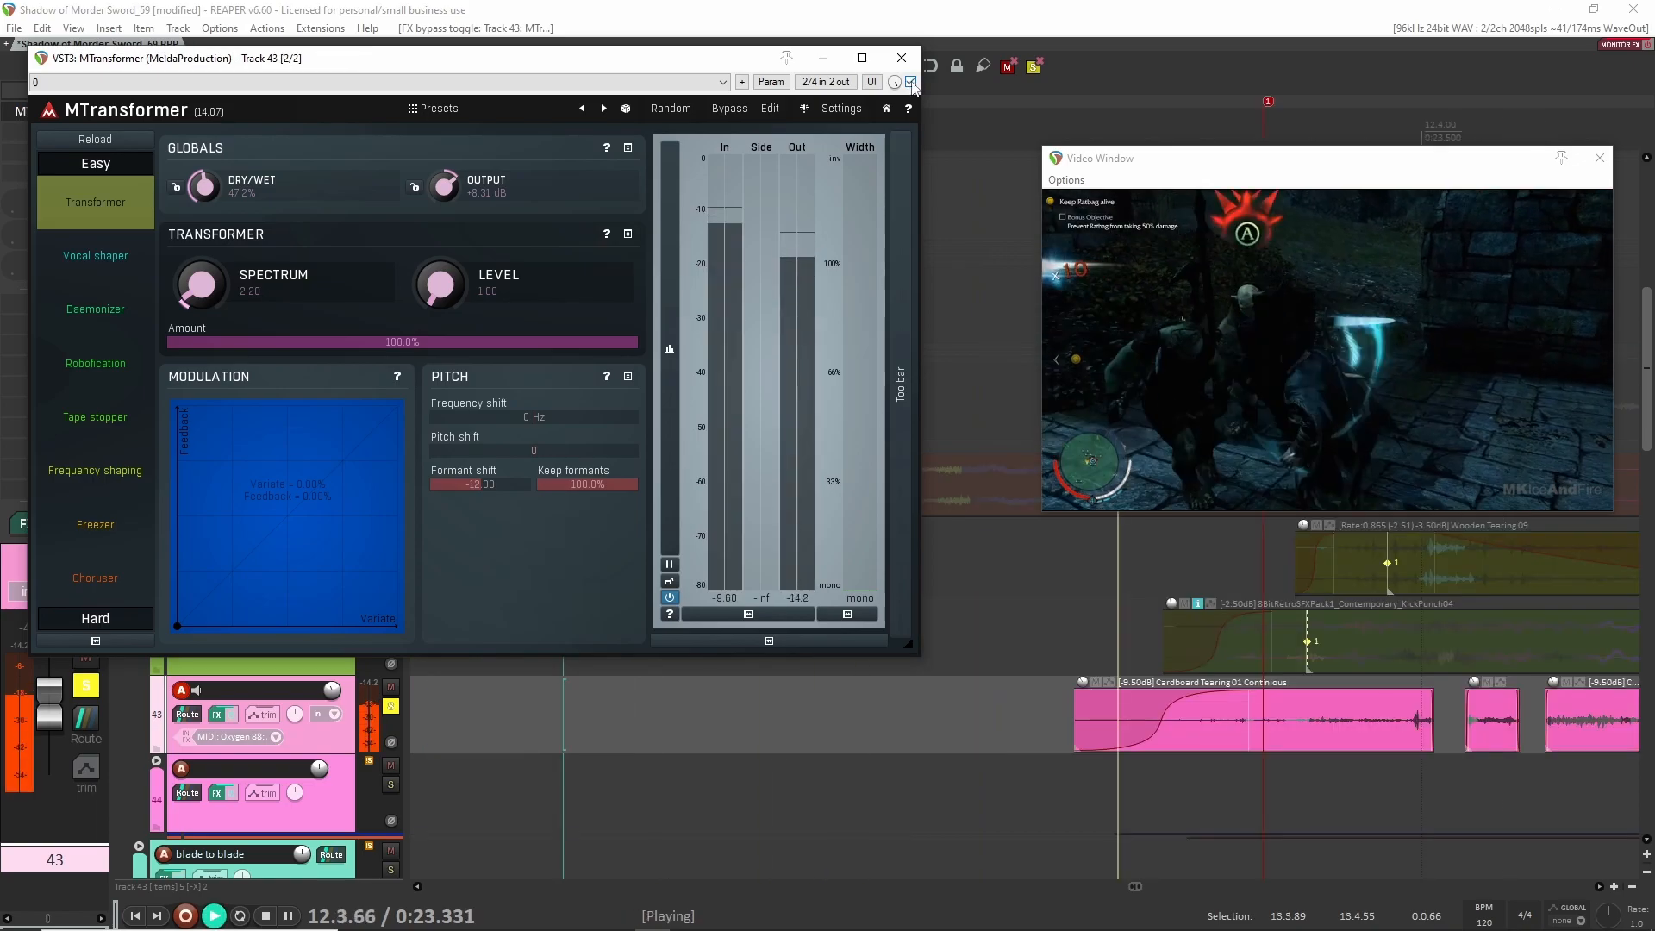
key(space)
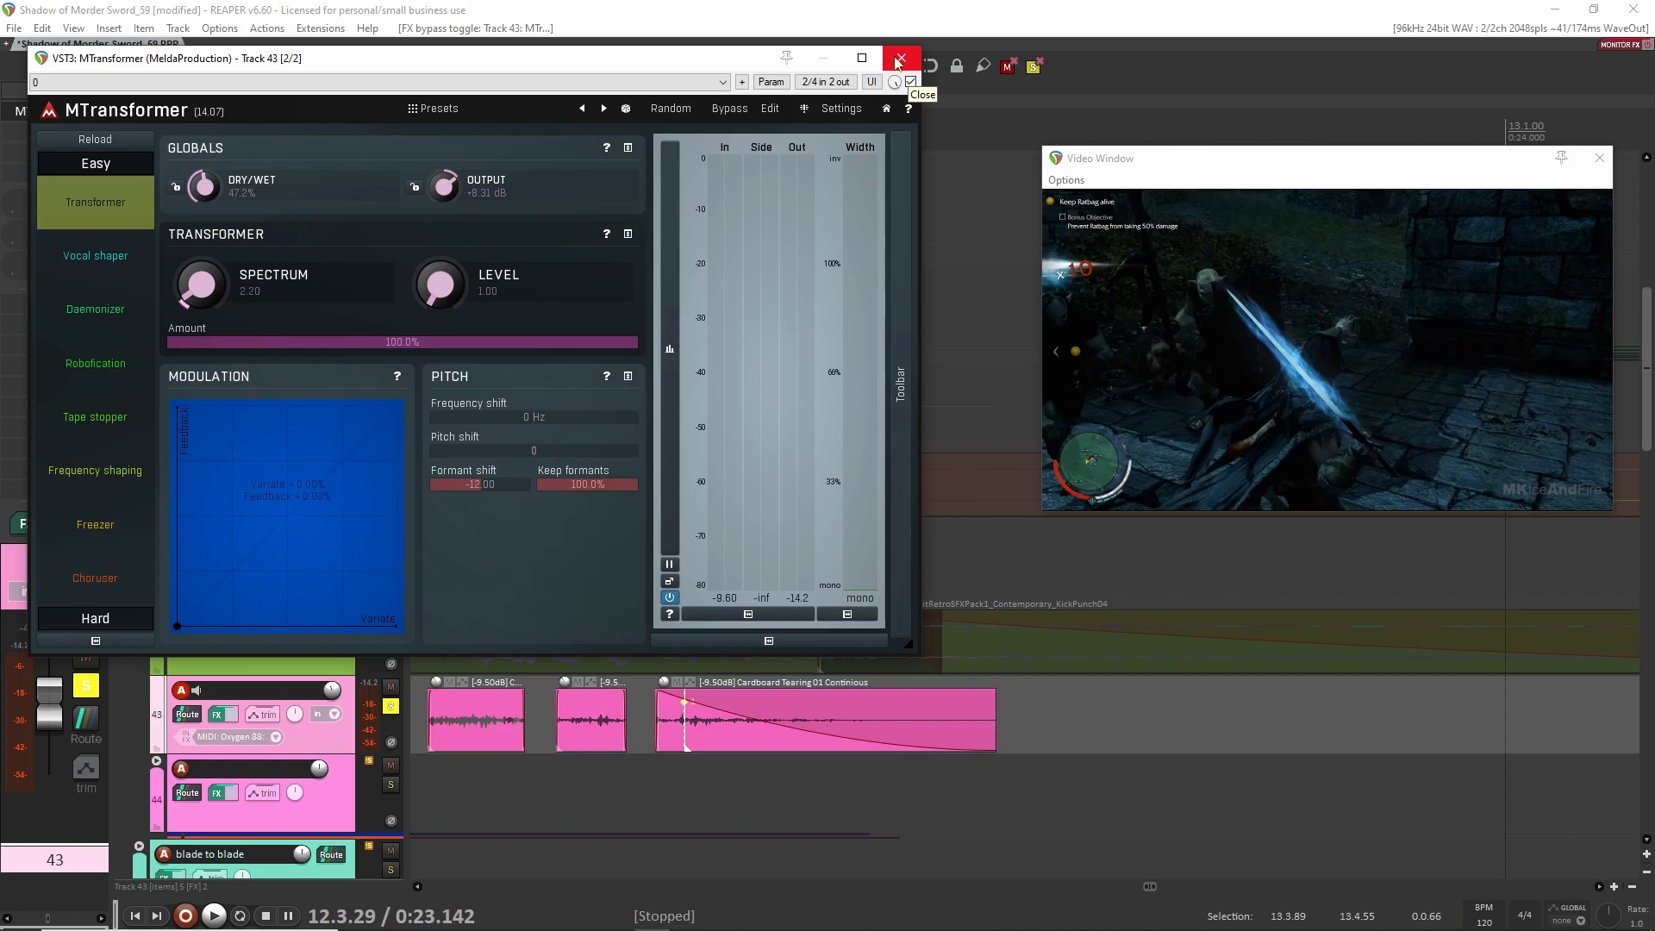
click(896, 58)
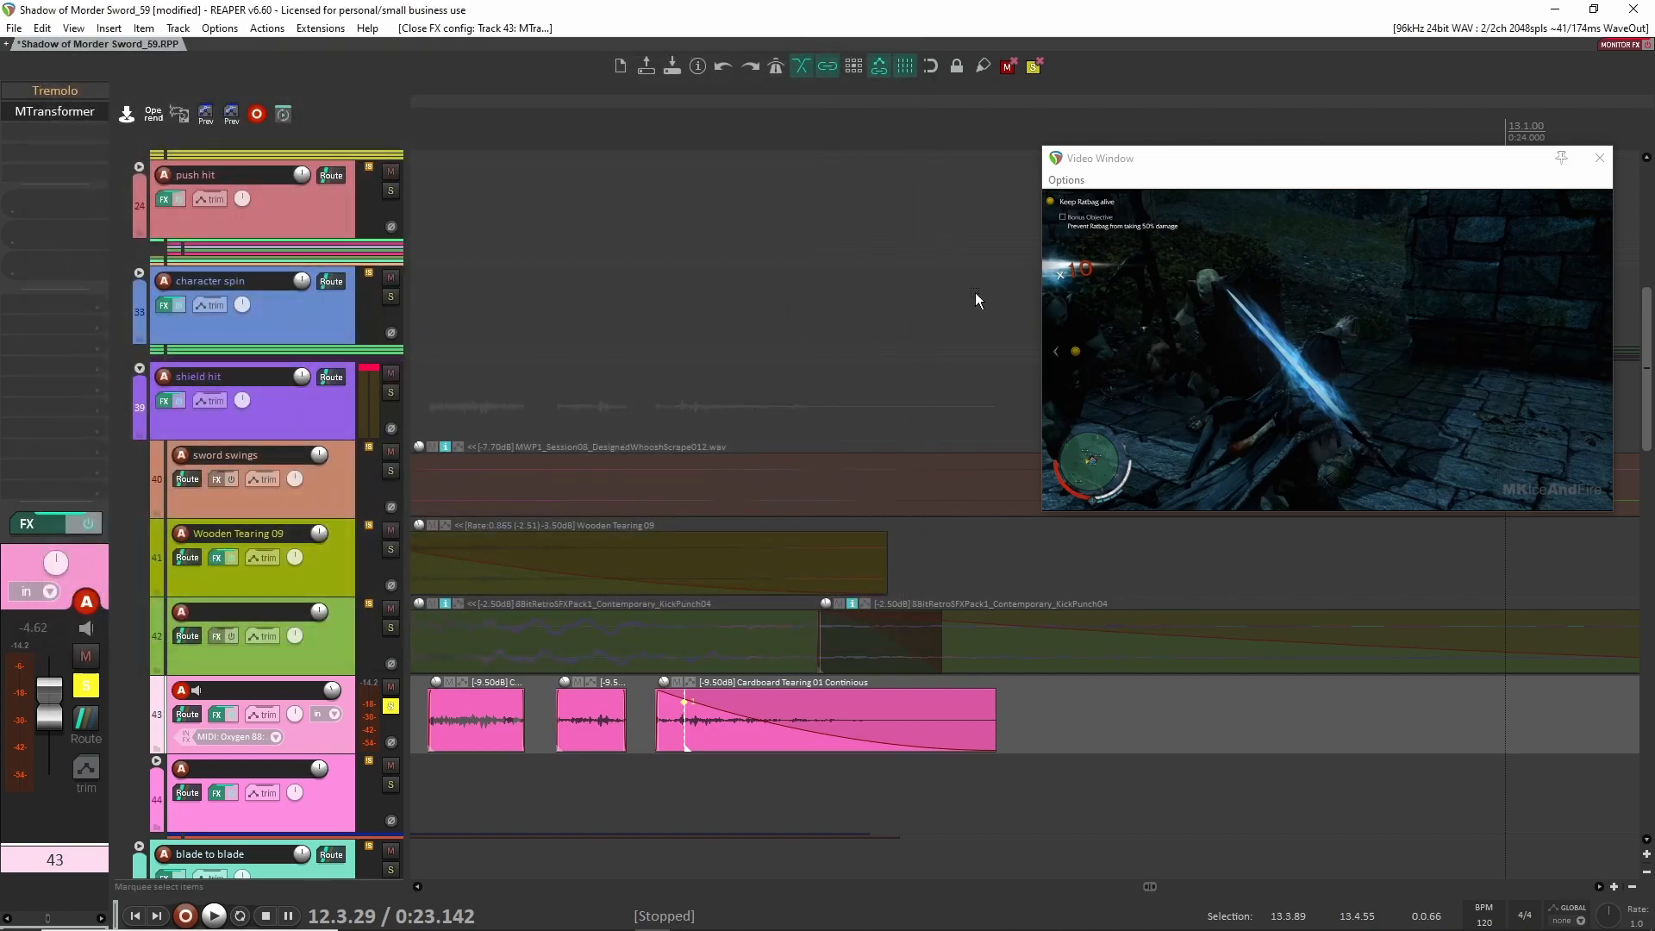
Switch the solo from track 43 to the shield hit folder and audition all its layers together
scroll(953, 339, up, 5)
click(390, 691)
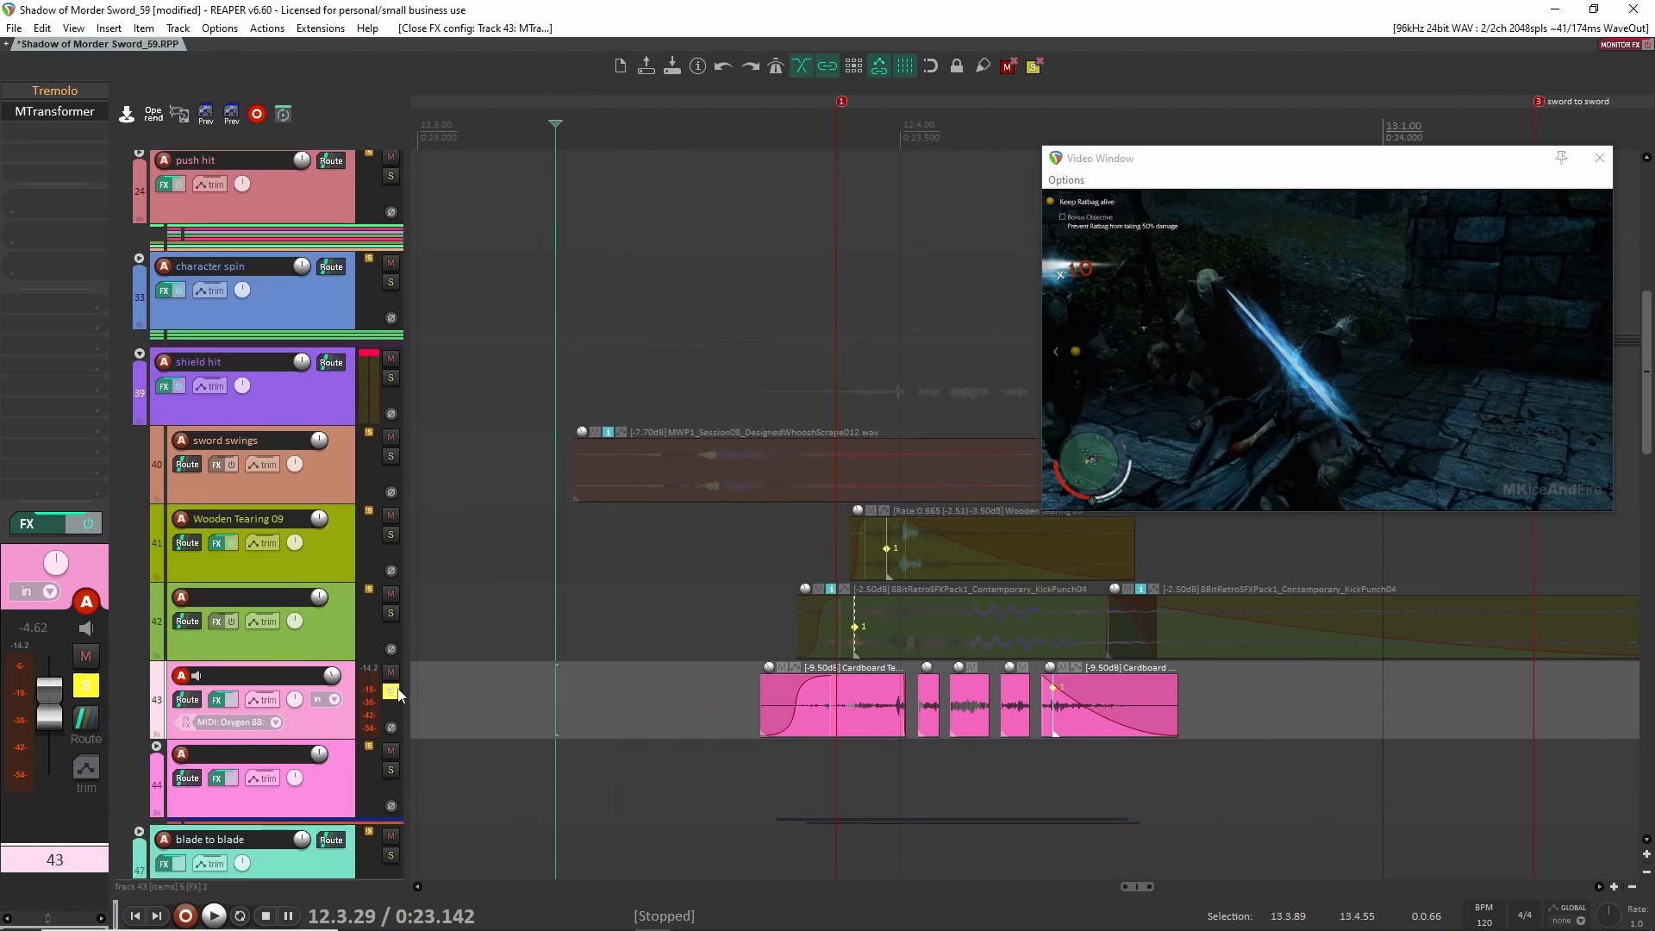
scroll(639, 659, down, 4)
click(391, 377)
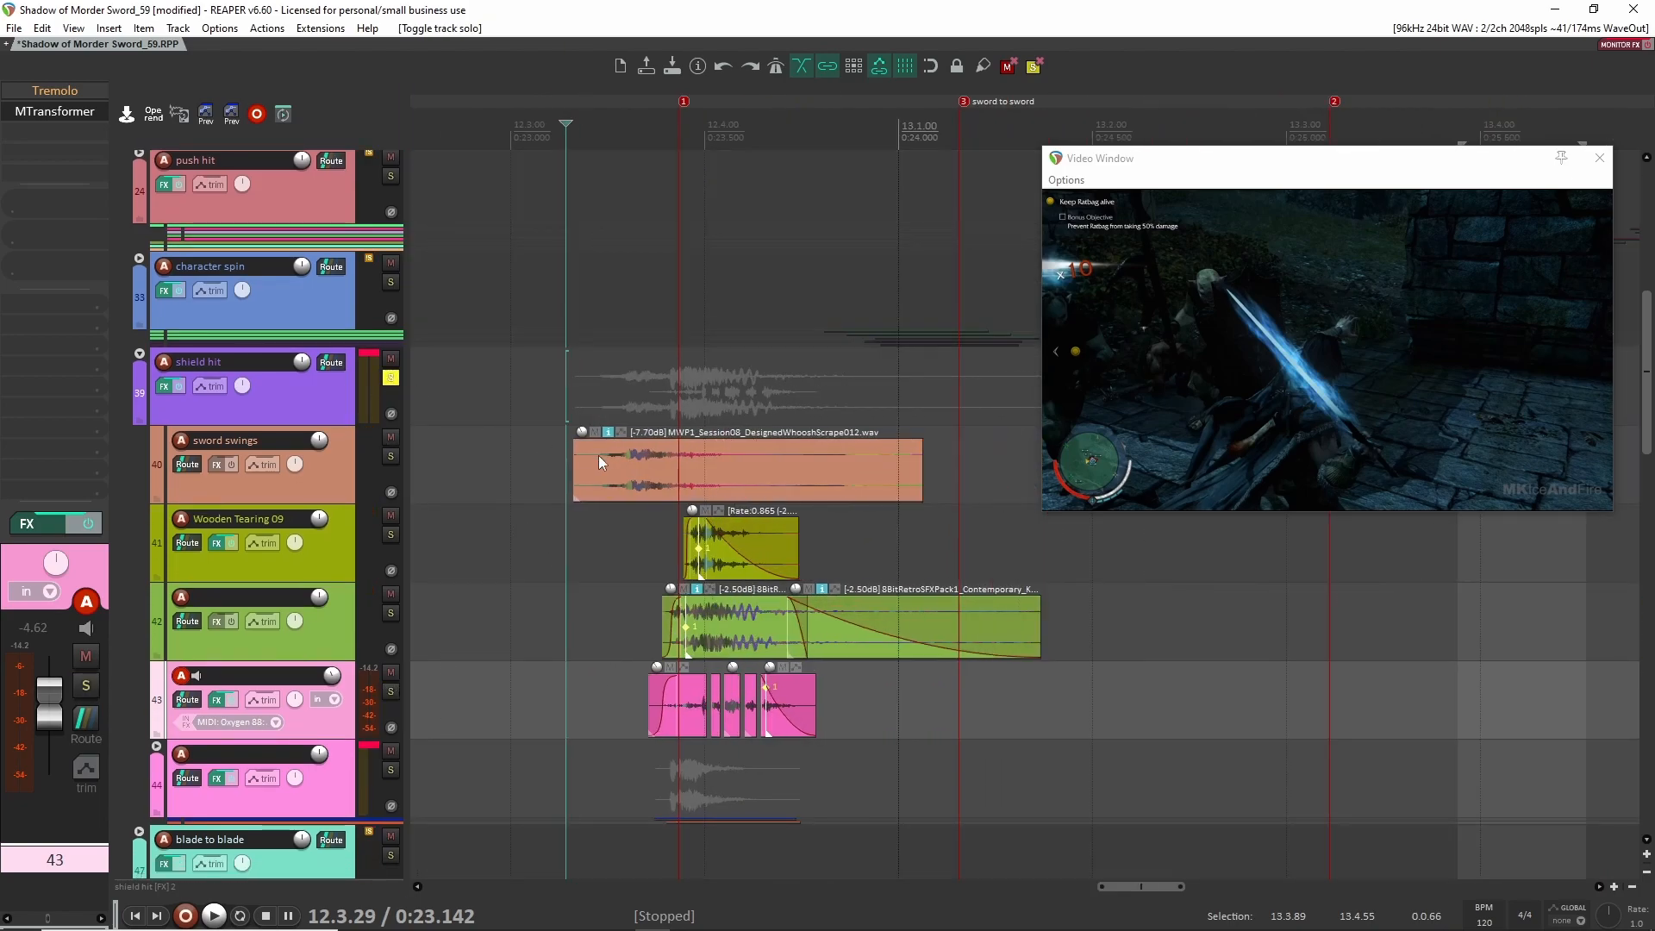
scroll(578, 519, left, 2)
key(space)
key(space)
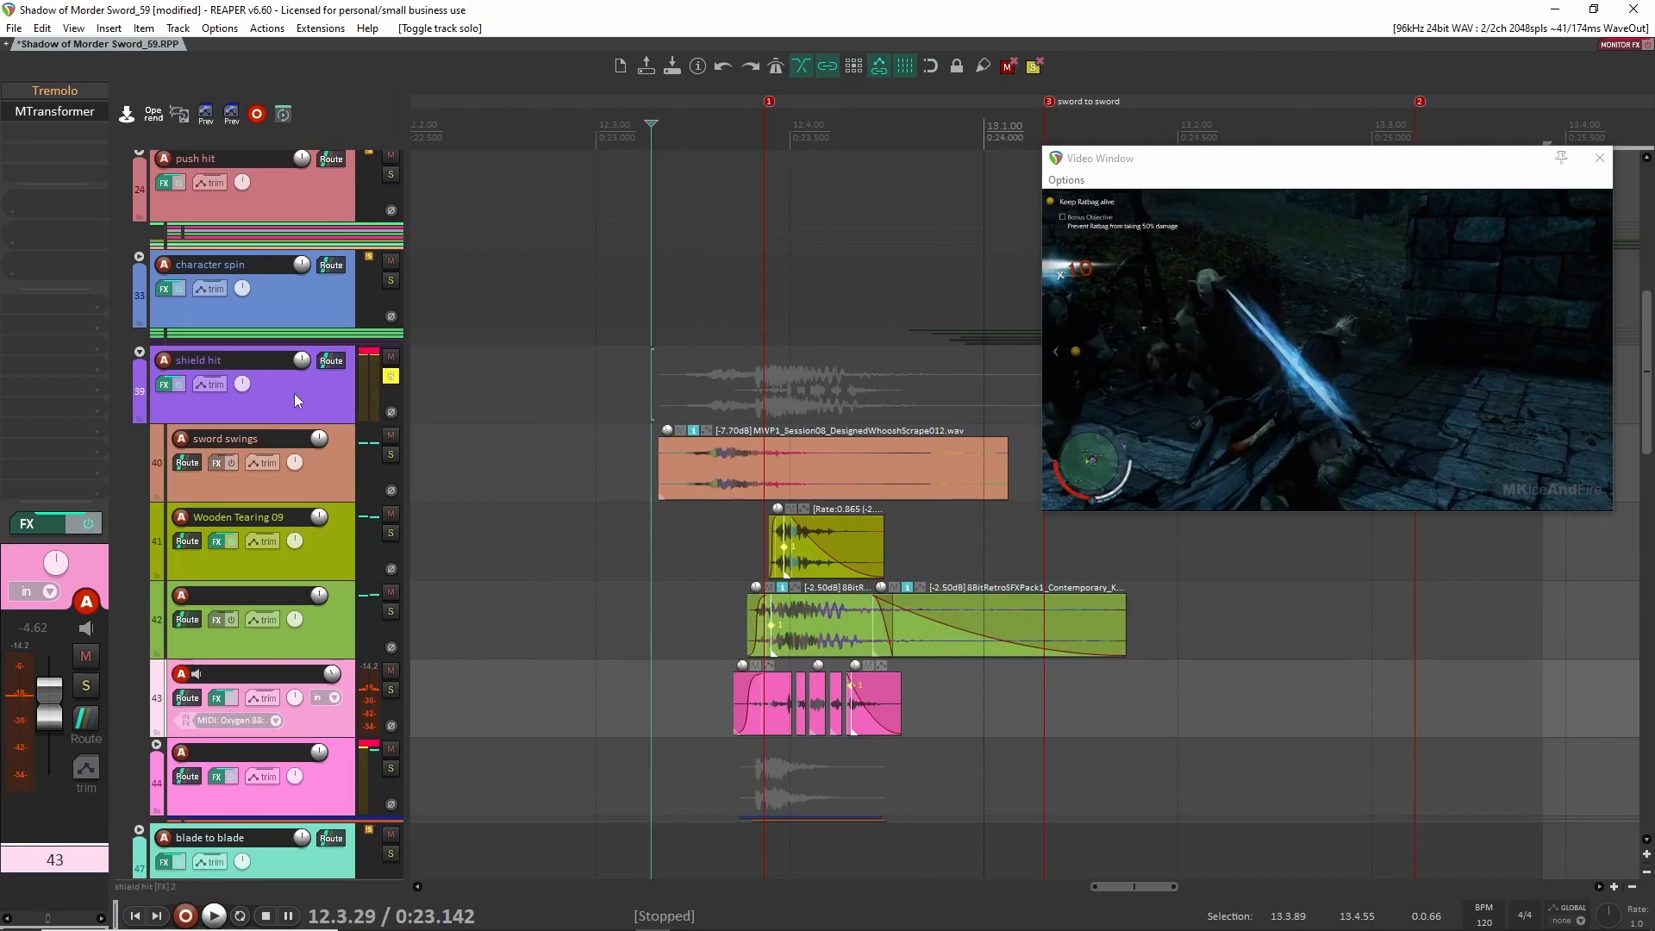
Solo track 45 and audition its DesignedWoodImpact004 item twice from a point just before it
scroll(443, 642, down, 5)
click(391, 533)
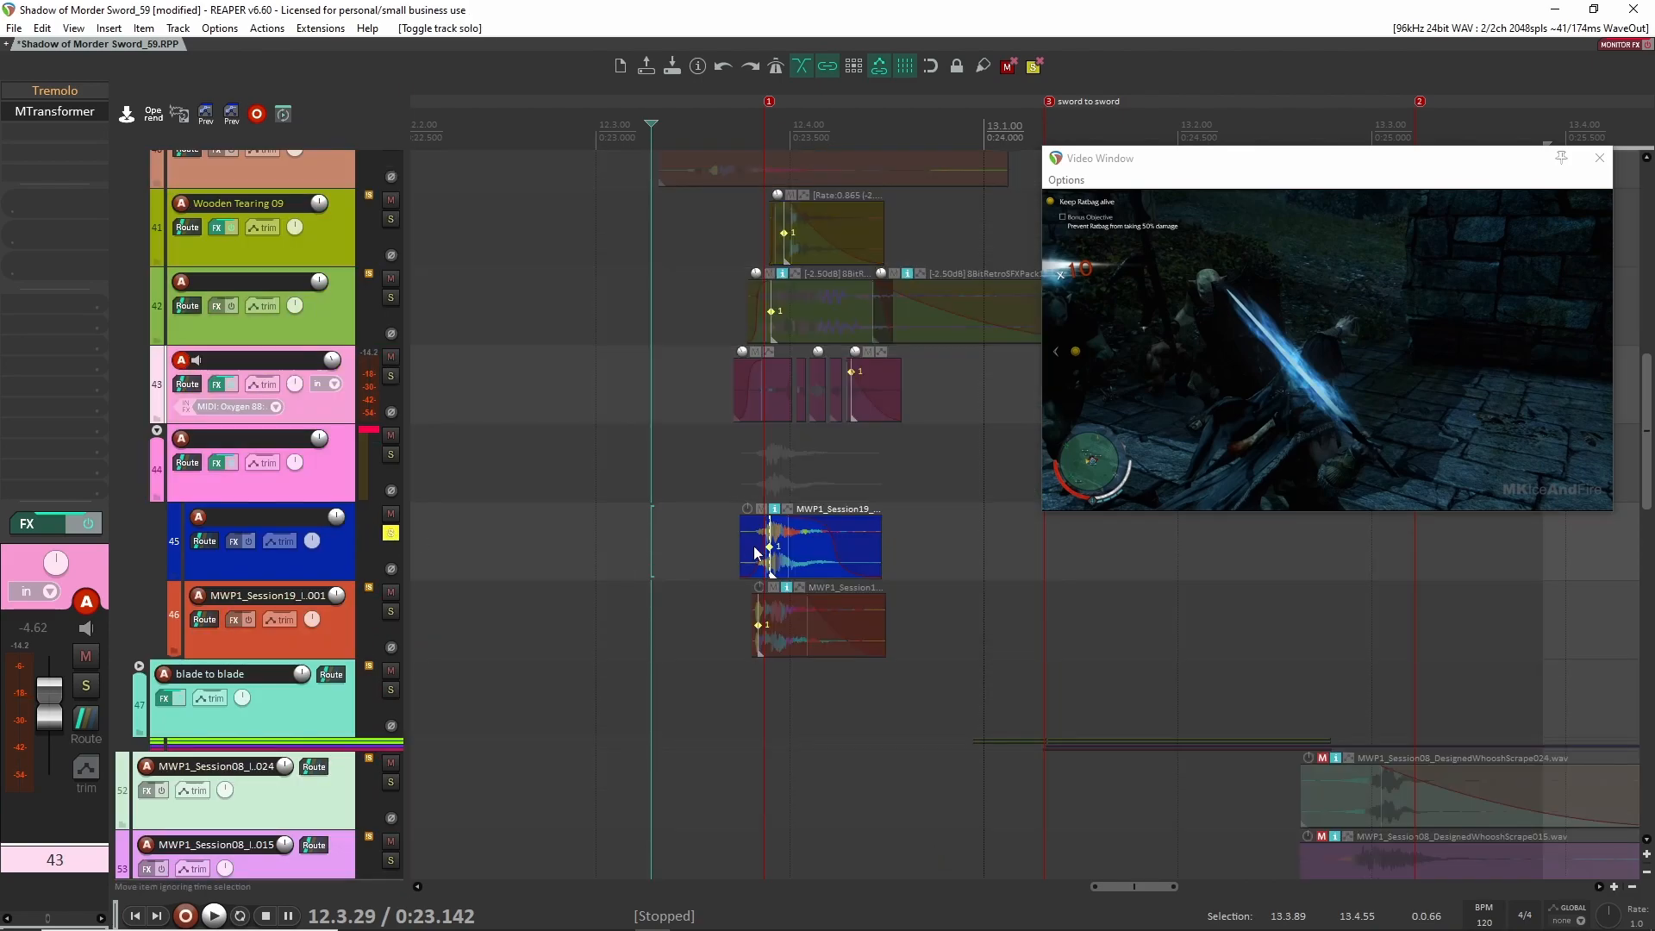
click(721, 531)
key(space)
key(space)
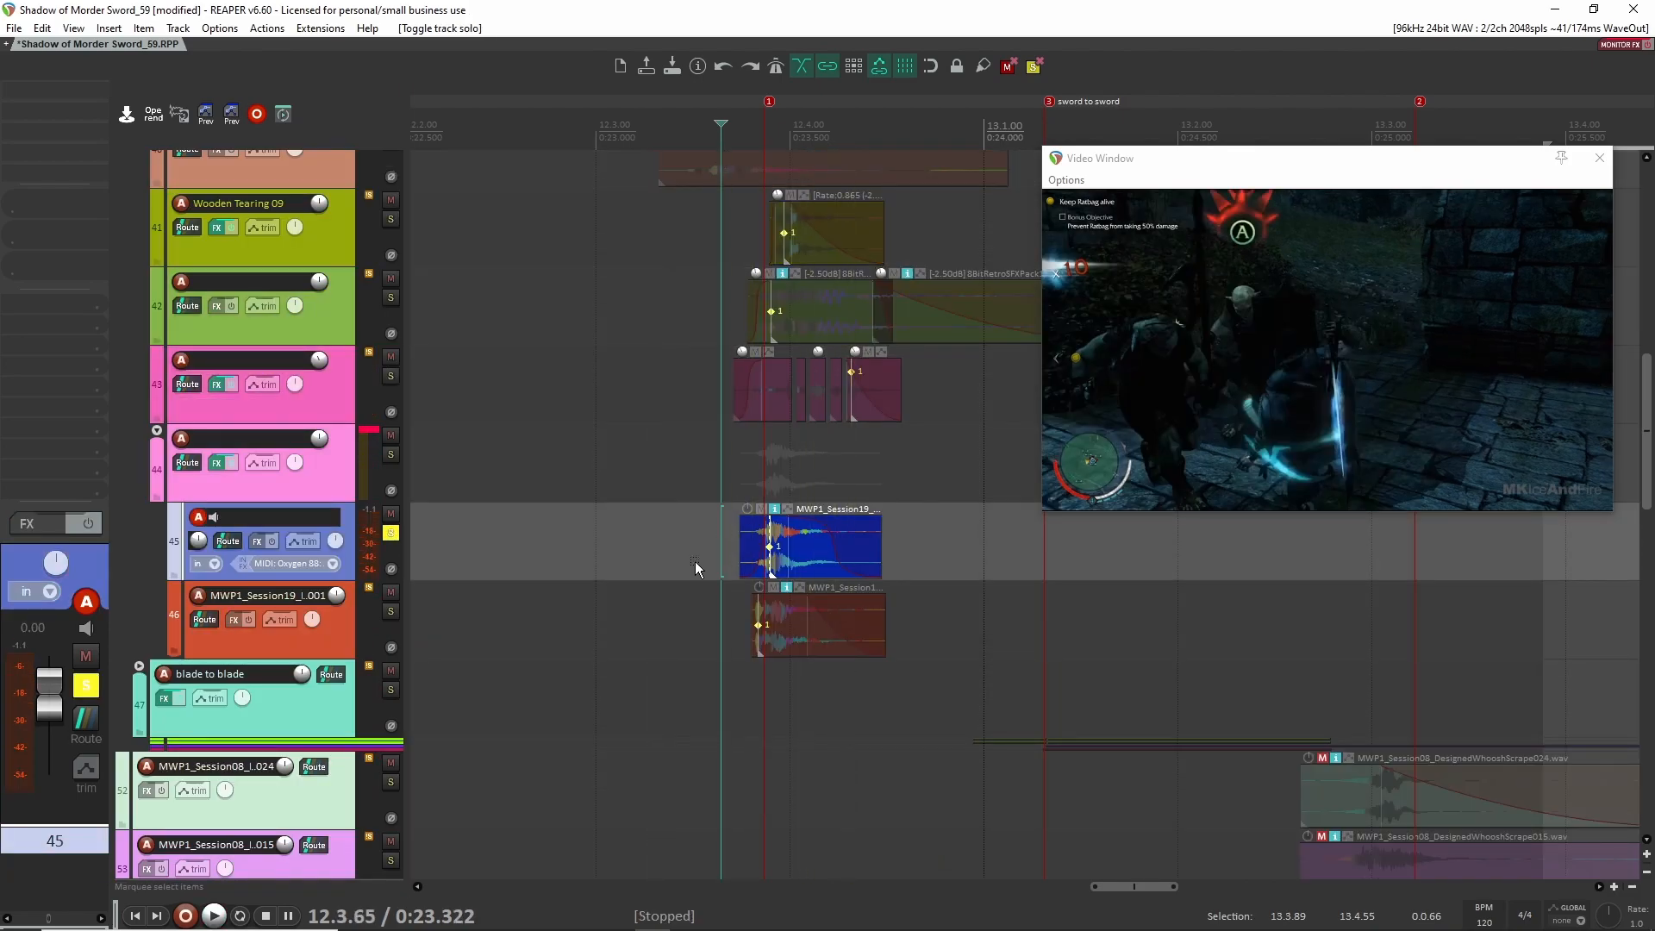
key(space)
key(space)
Switch the solo from track 45 to track 46 and audition its DesignedWoodImpact001 item
click(390, 533)
scroll(719, 559, up, 4)
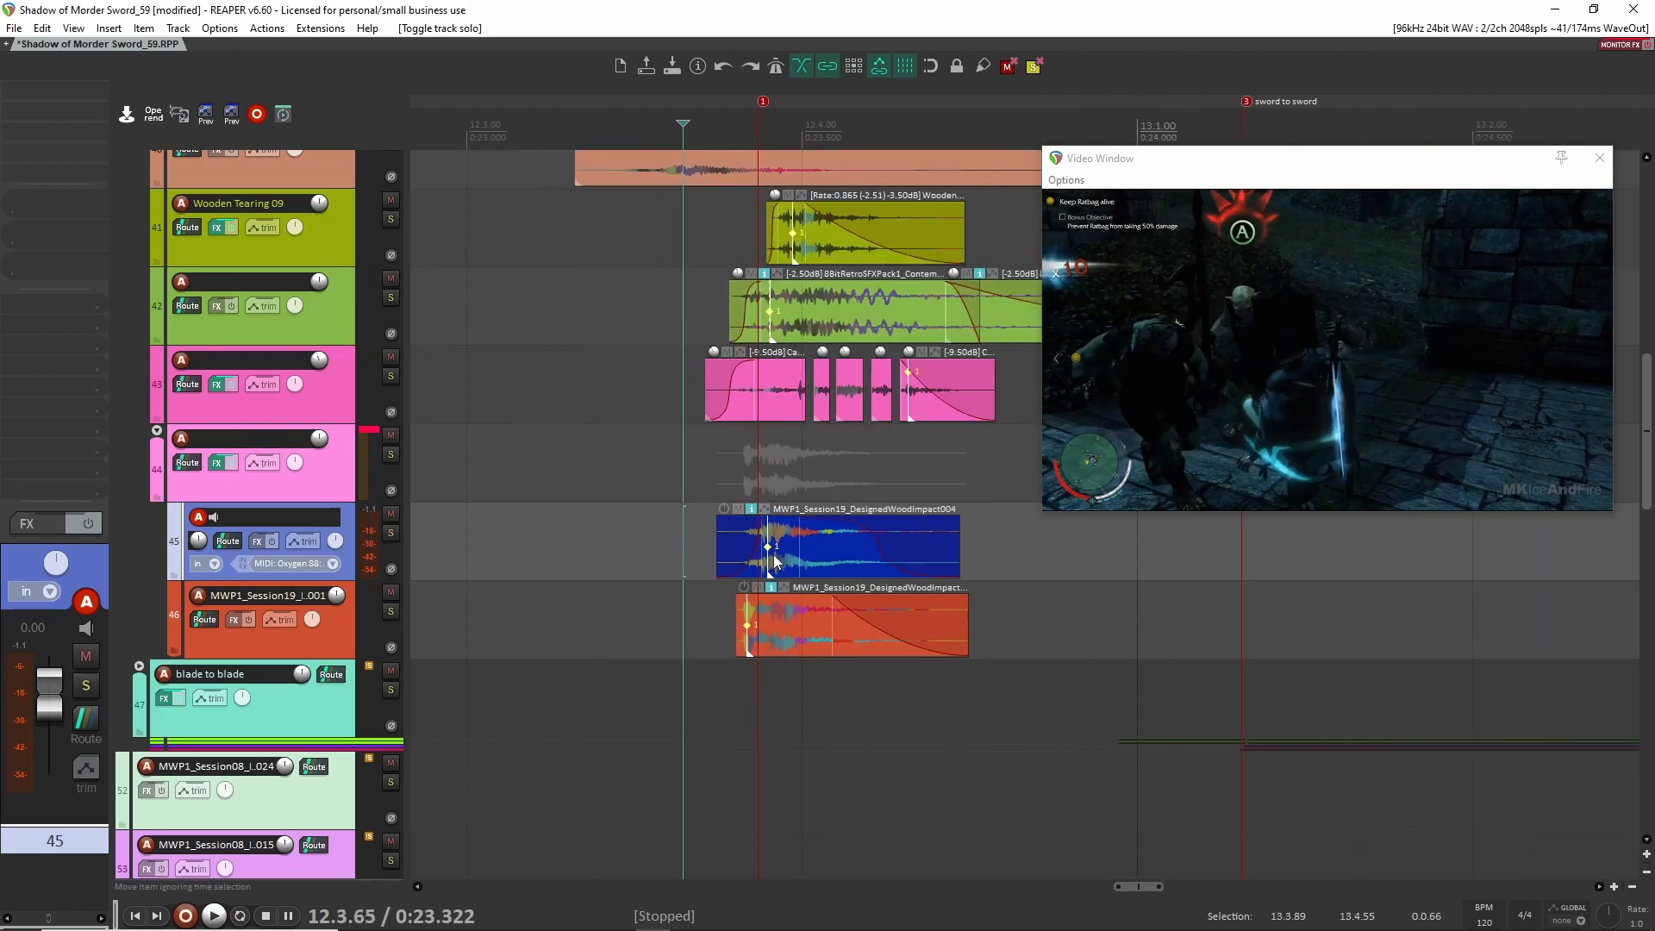
click(391, 611)
click(320, 639)
key(space)
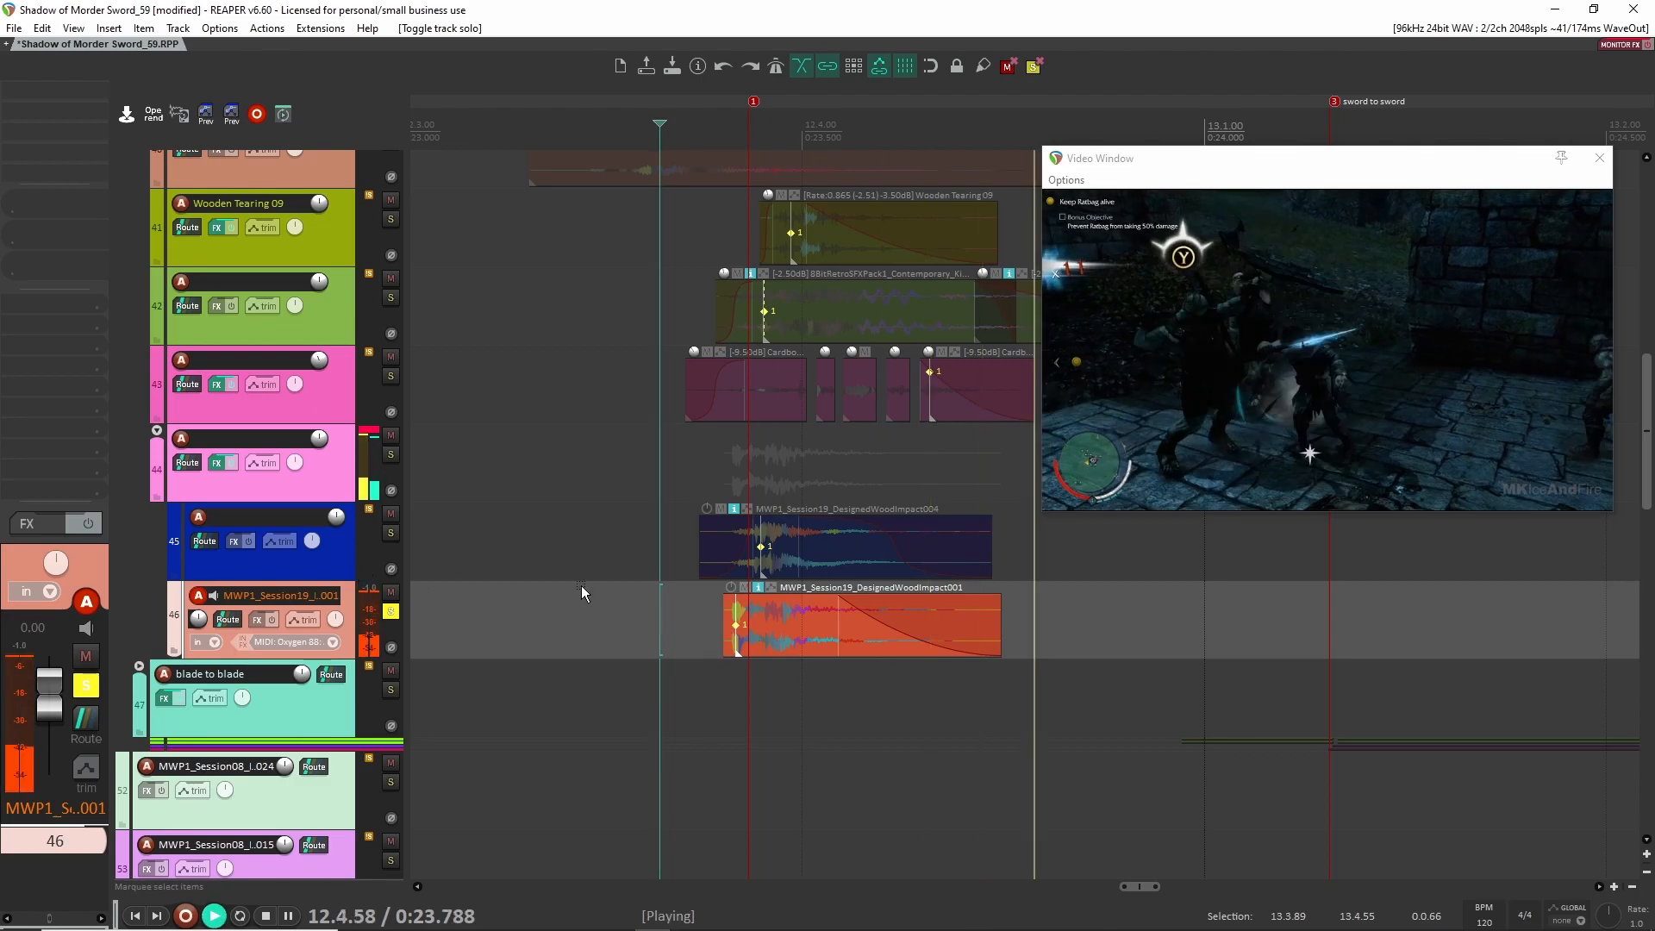
key(space)
Solo folder track 44 instead of its individual child tracks and audition both wood impacts together
click(391, 532)
click(391, 454)
click(390, 533)
click(390, 611)
click(339, 490)
key(space)
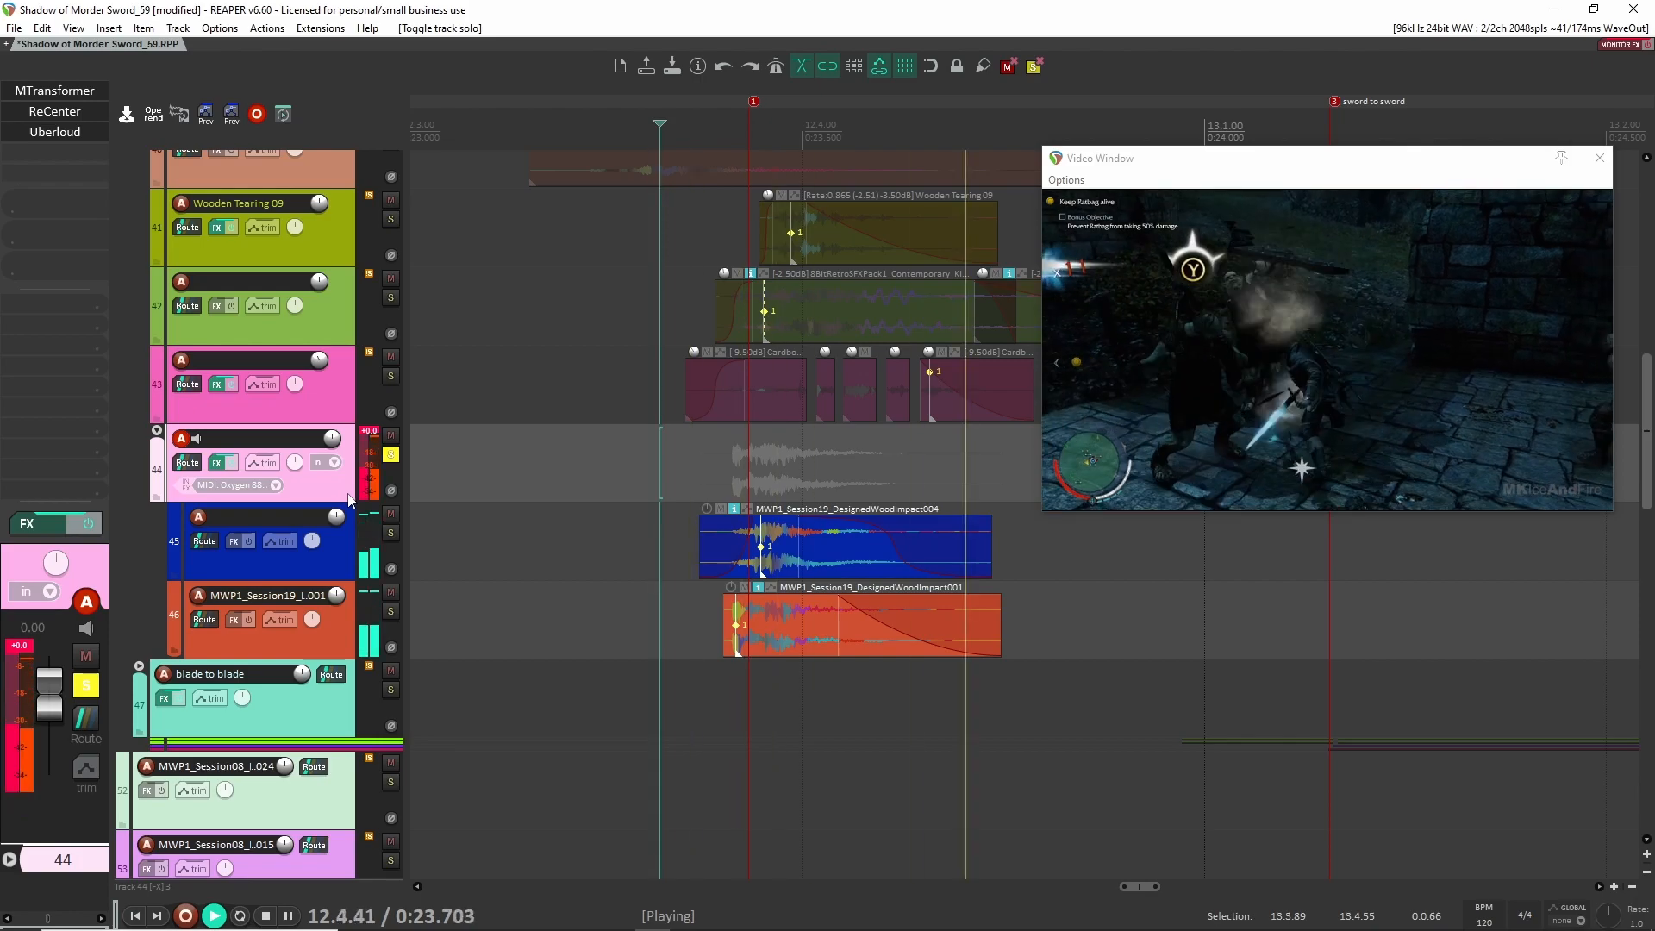
key(space)
Disable the whole effects chain on track 44 and audition the unprocessed wood impacts
click(102, 528)
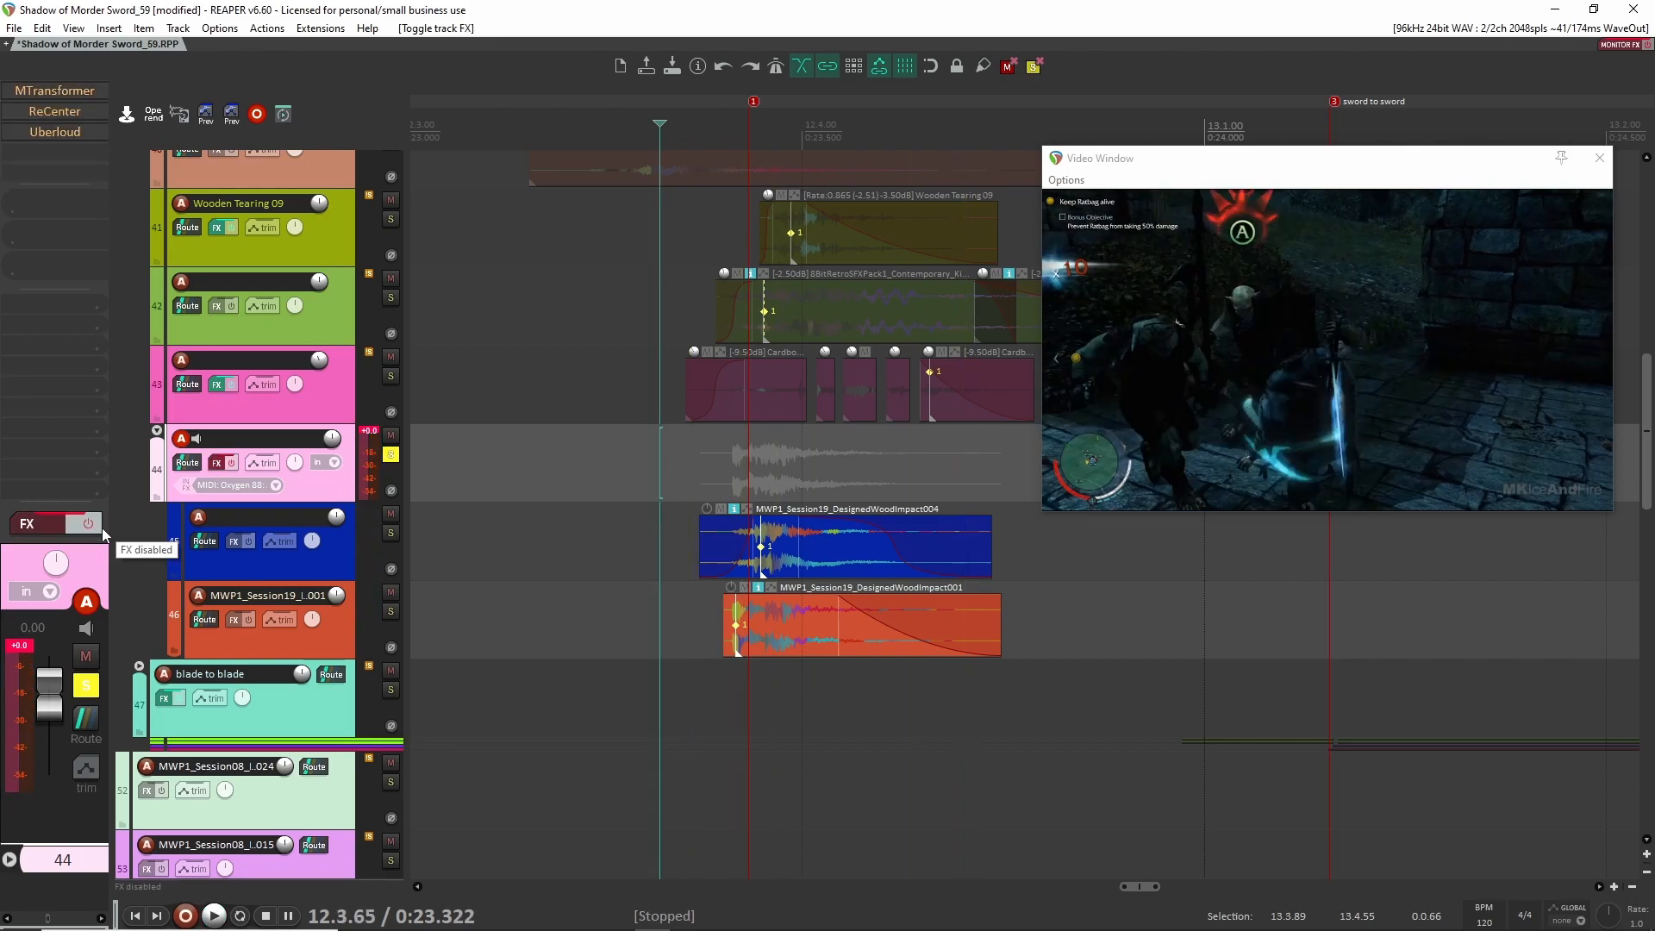
key(space)
key(space)
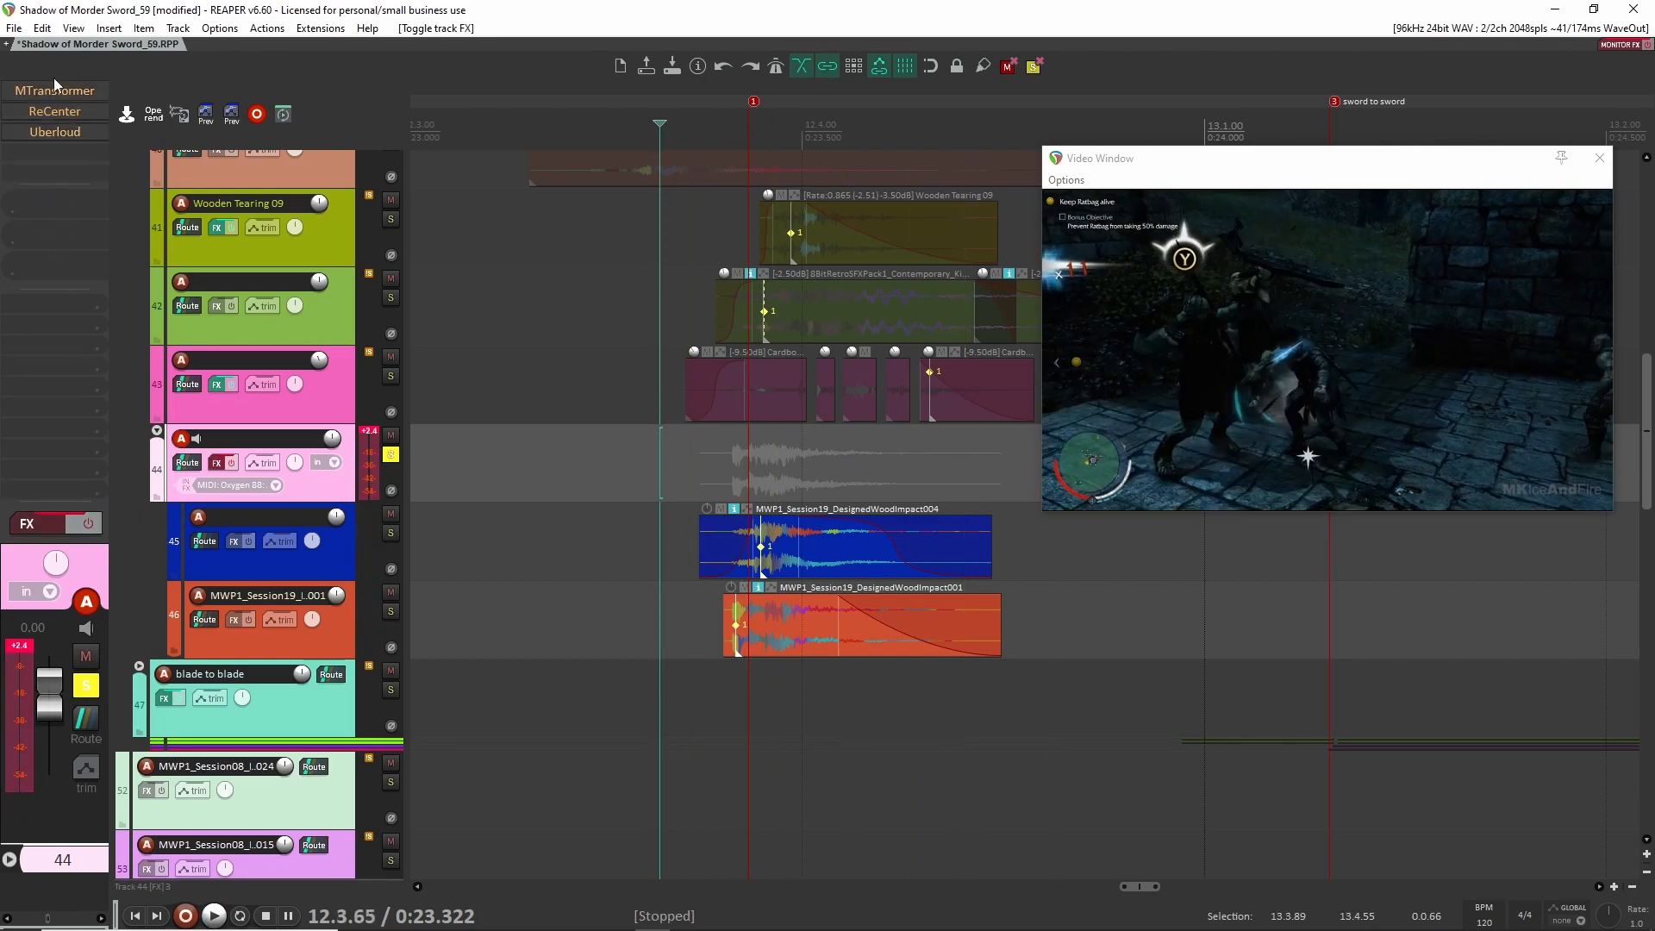
Audition track 44 with only MTransformer active in its effects chain, then close the MTransformer window
click(55, 91)
key(space)
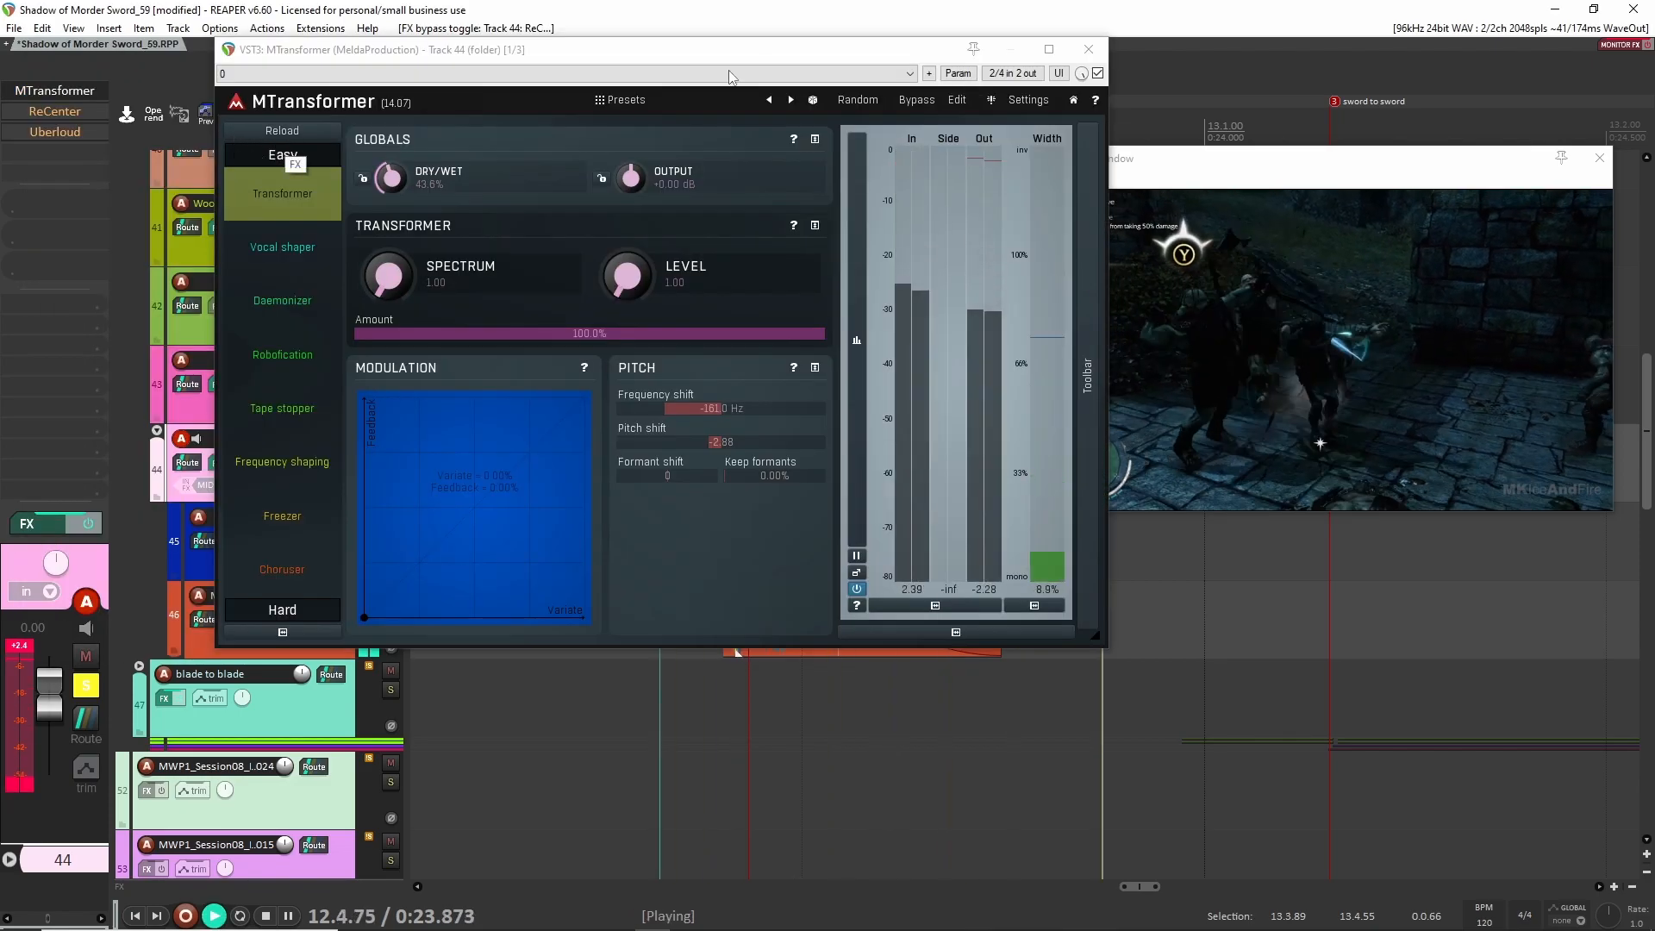
key(space)
click(1080, 49)
Bring ReCenter and Uberloud back in on track 44 one after the other, auditioning along the way, and close both windows
click(54, 111)
key(space)
key(space)
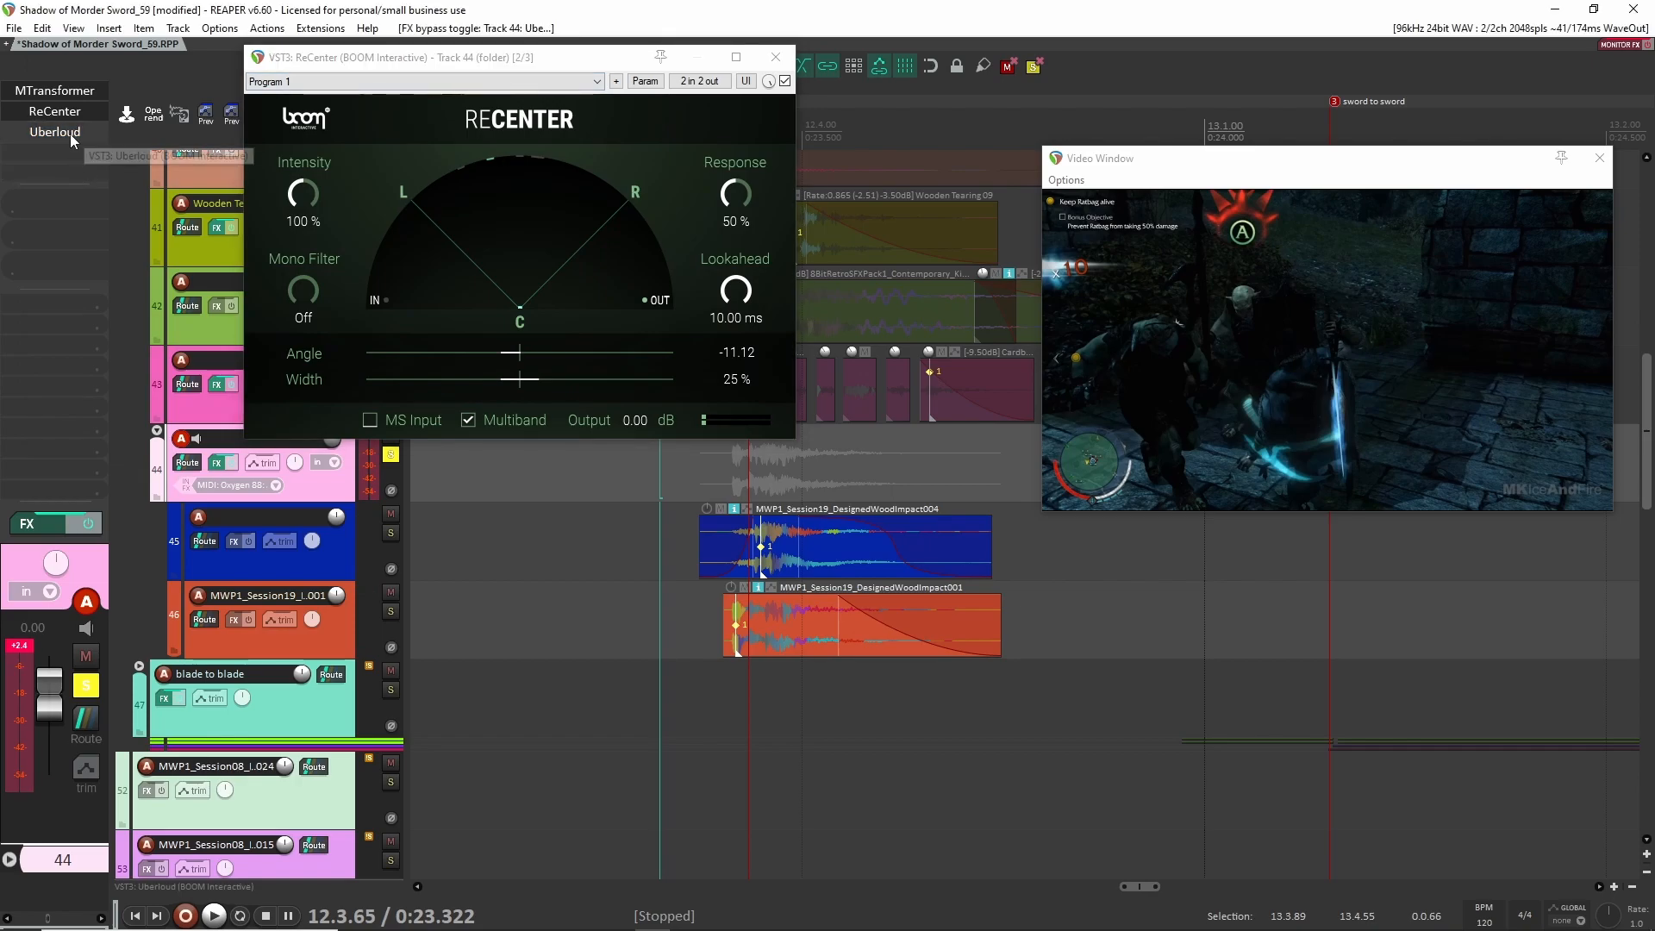
click(70, 133)
key(space)
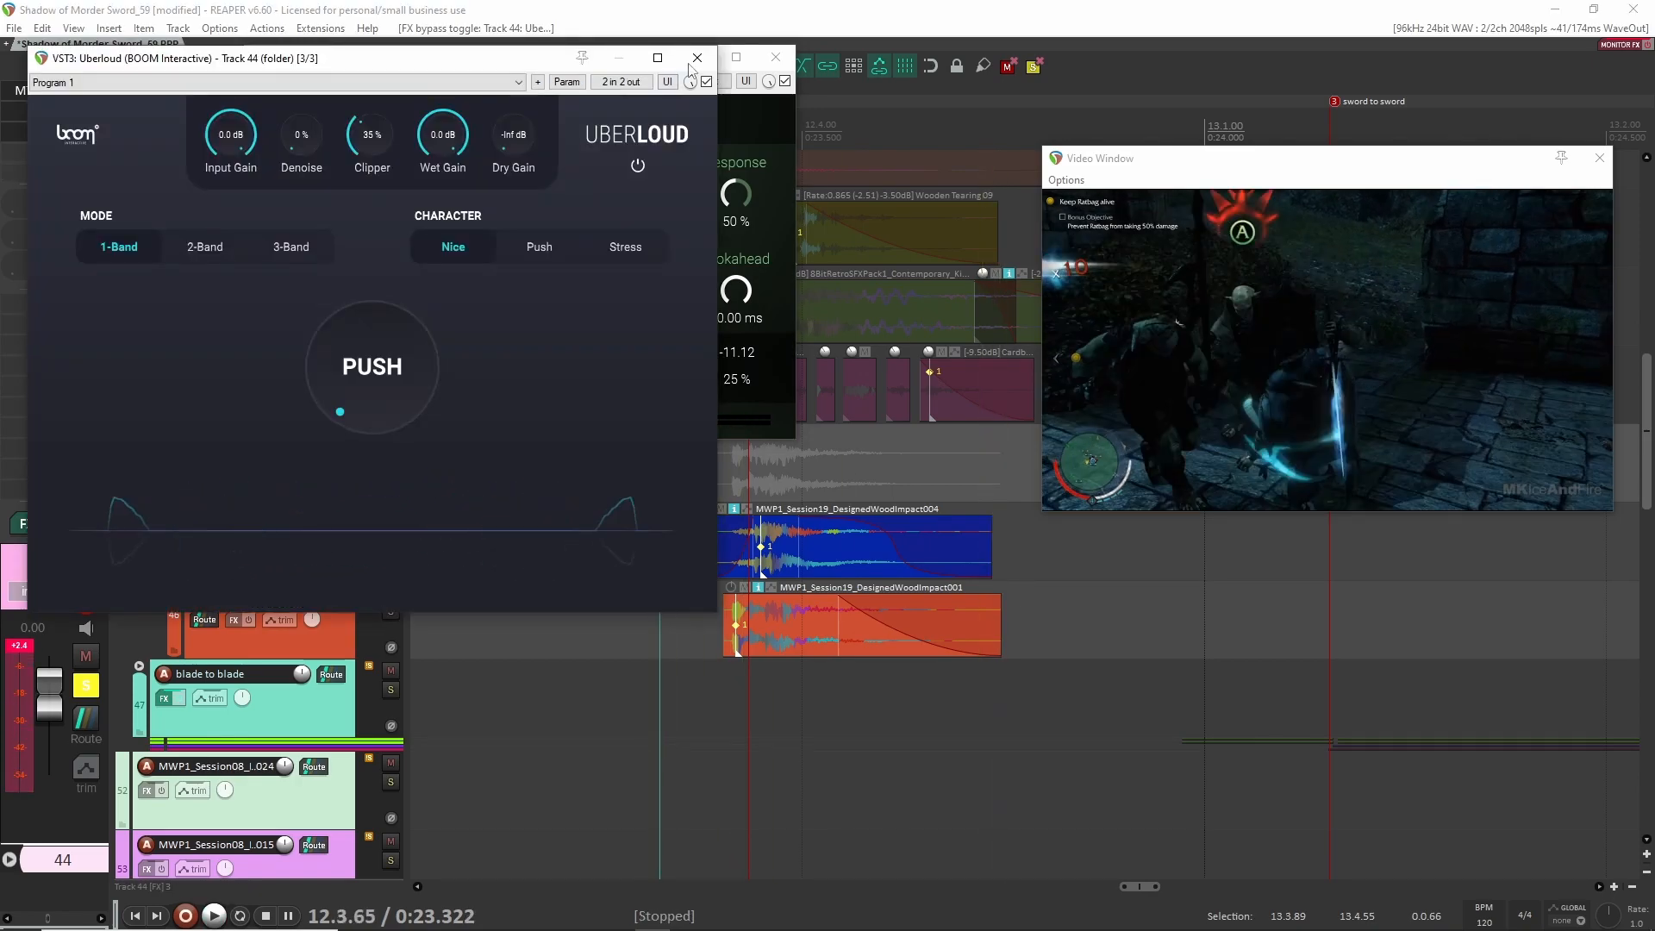
click(697, 57)
click(776, 57)
Solo the shield hit folder track and audition all its layers together with ReCenter and Stratus3D bypassed
scroll(552, 644, up, 3)
click(390, 375)
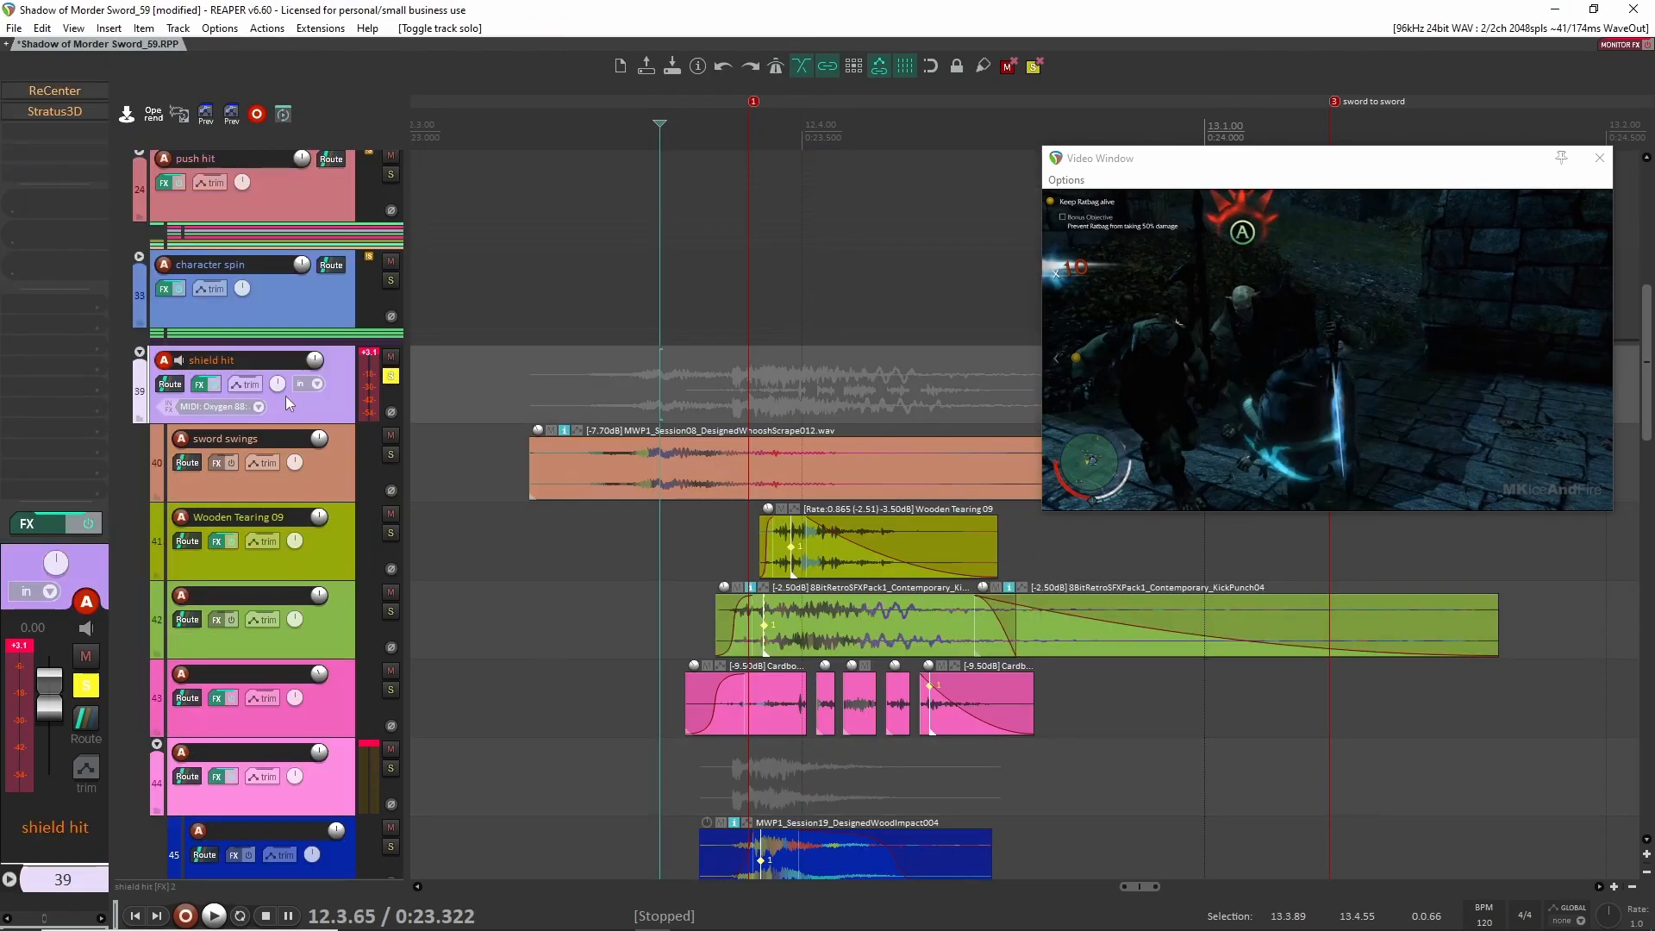
click(477, 421)
key(space)
key(space)
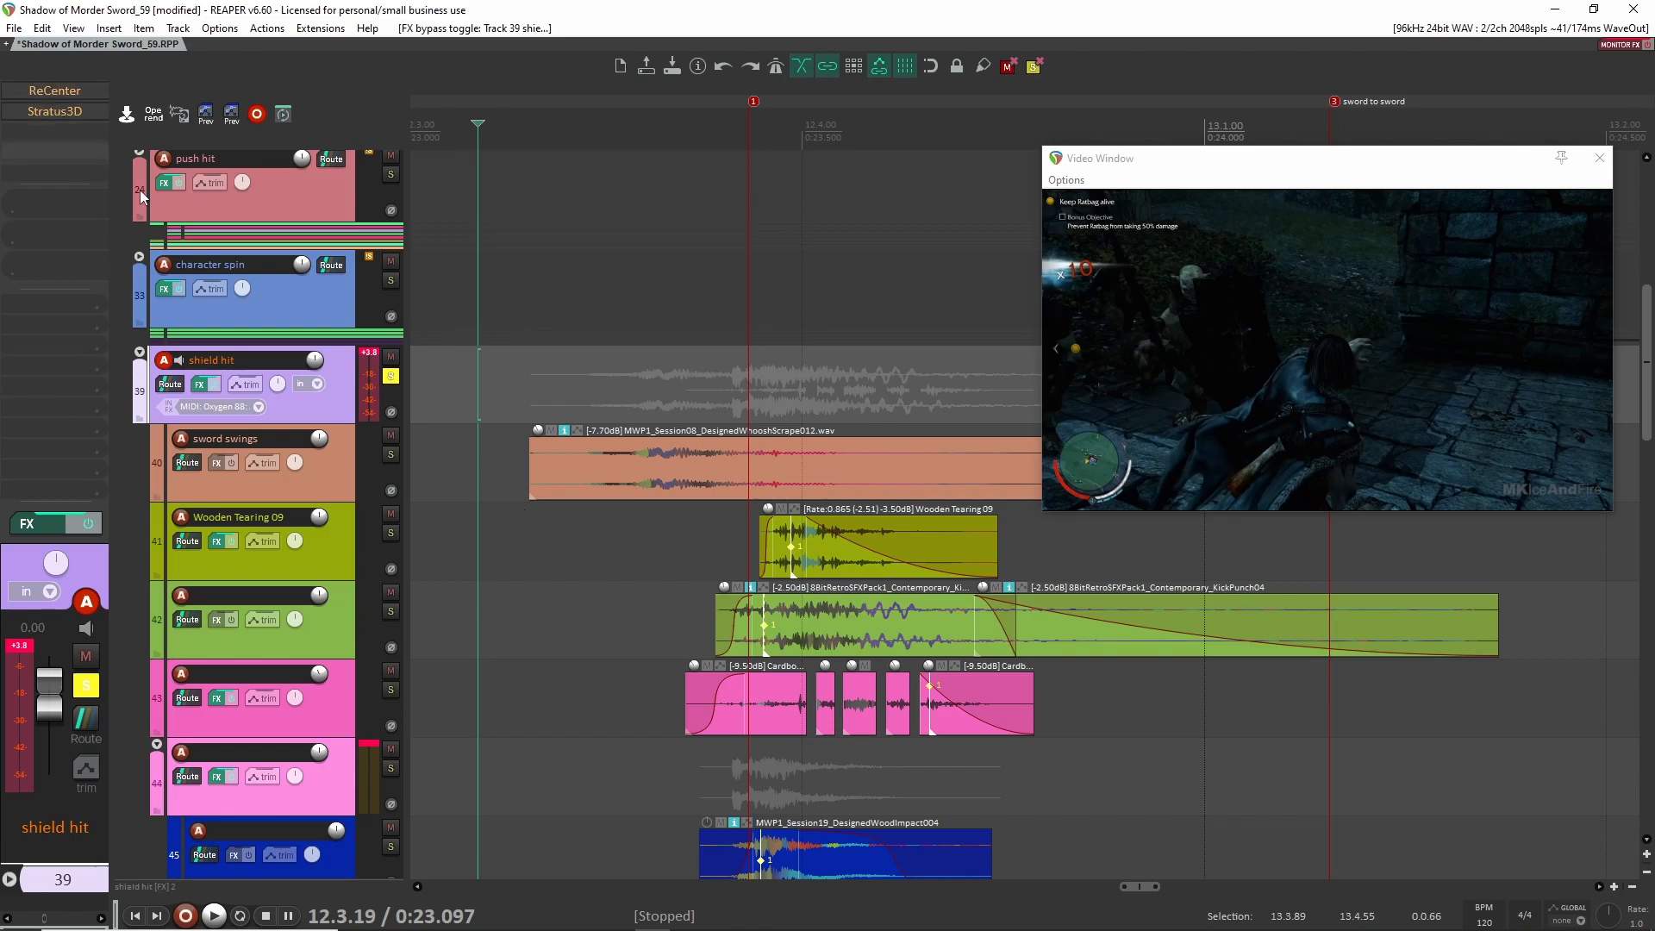
key(space)
key(space)
Enable ReCenter on the shield hit folder track and audition the layered hit again, leaving Stratus3D bypassed
shift+click(48, 96)
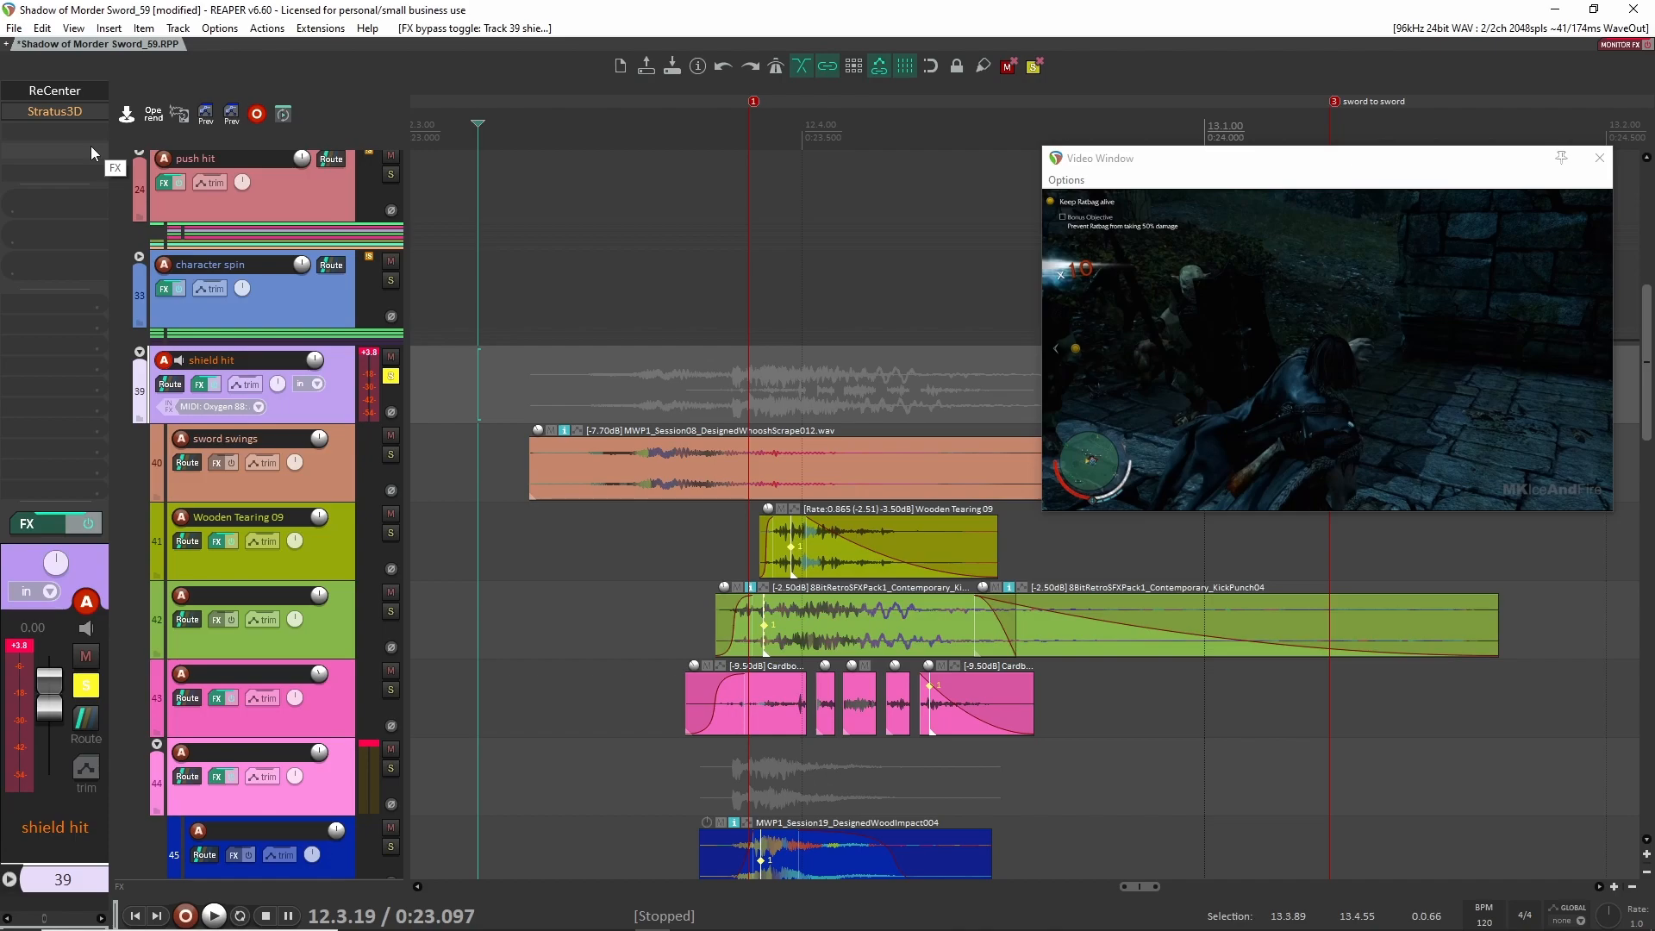
key(space)
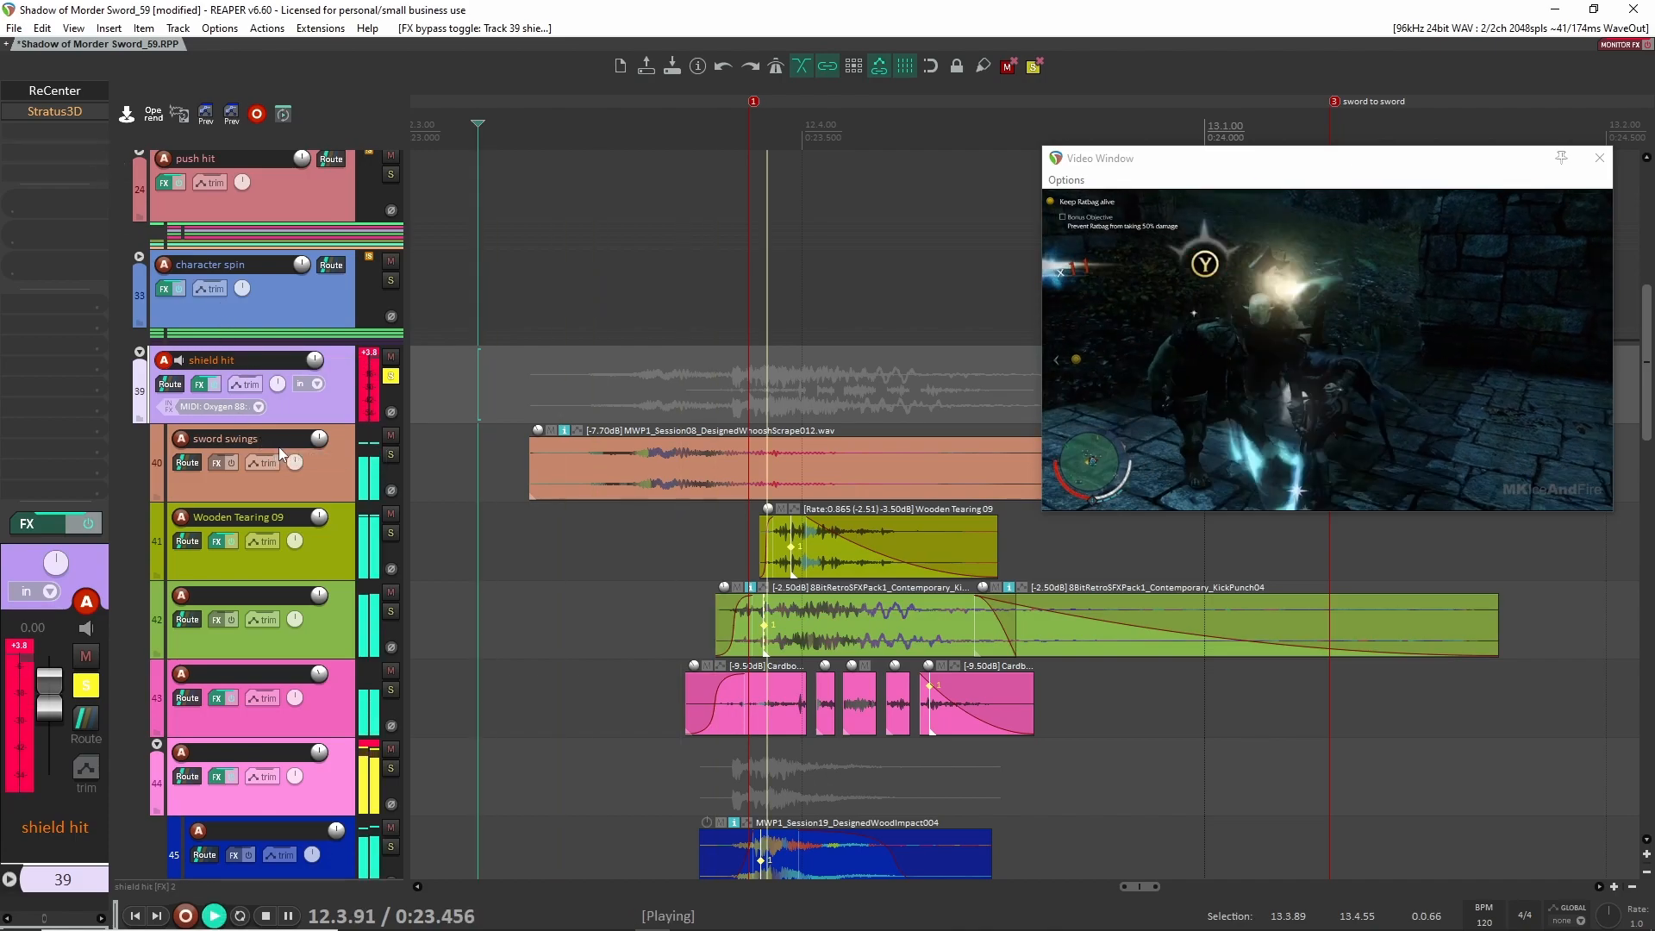
key(space)
key(space)
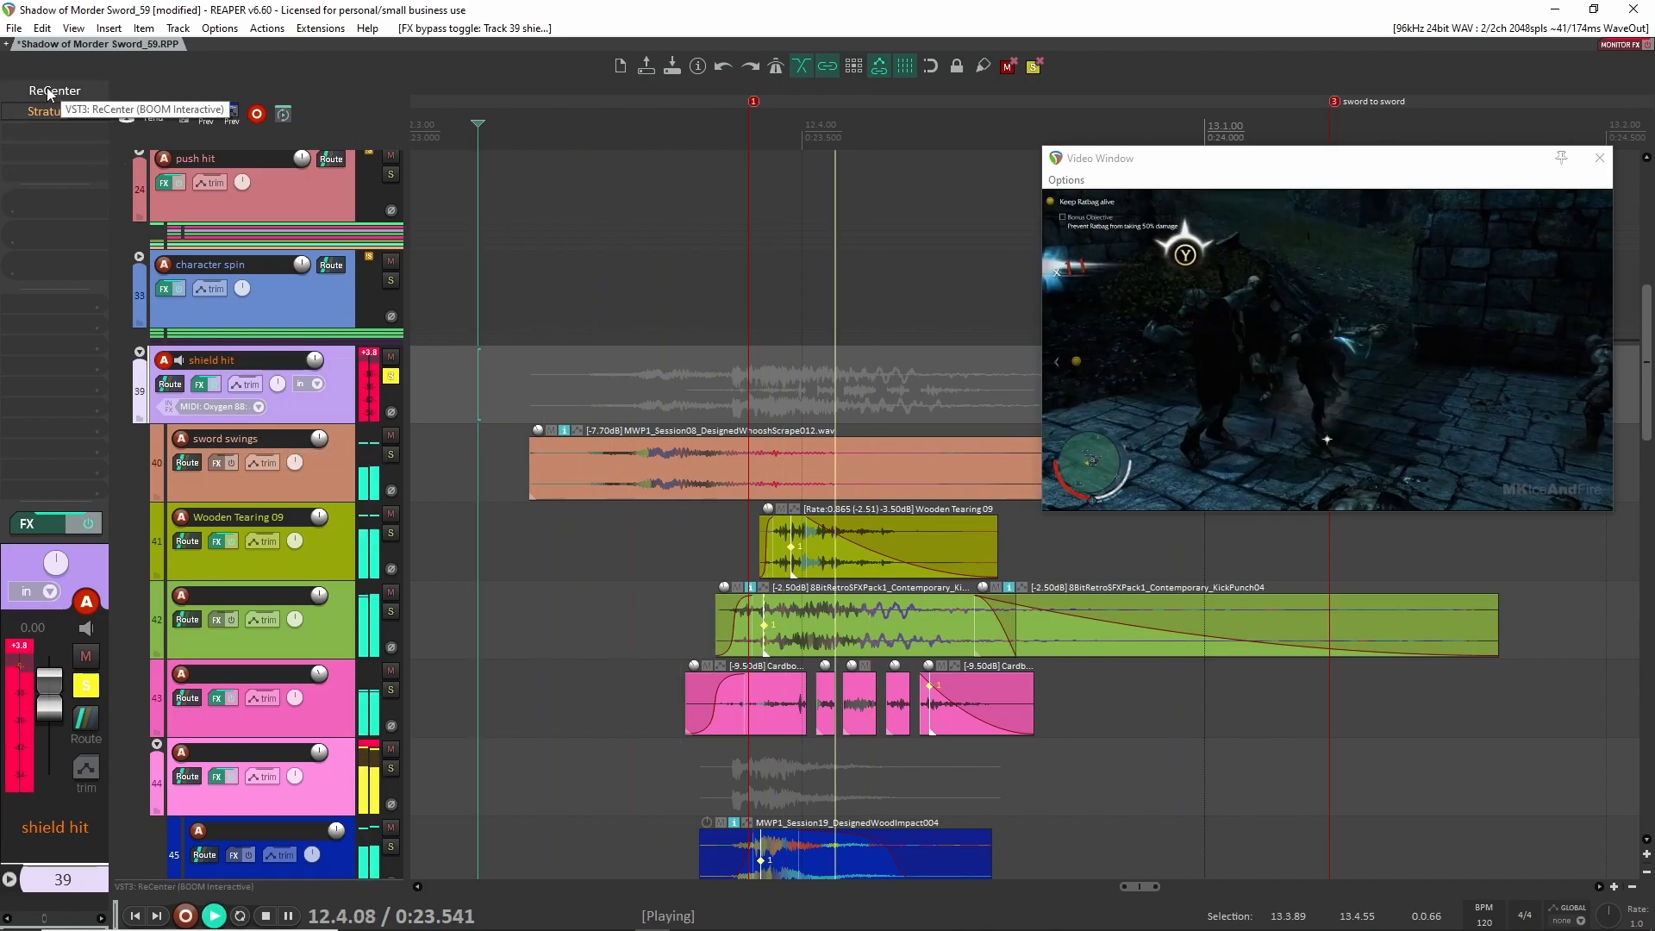
key(space)
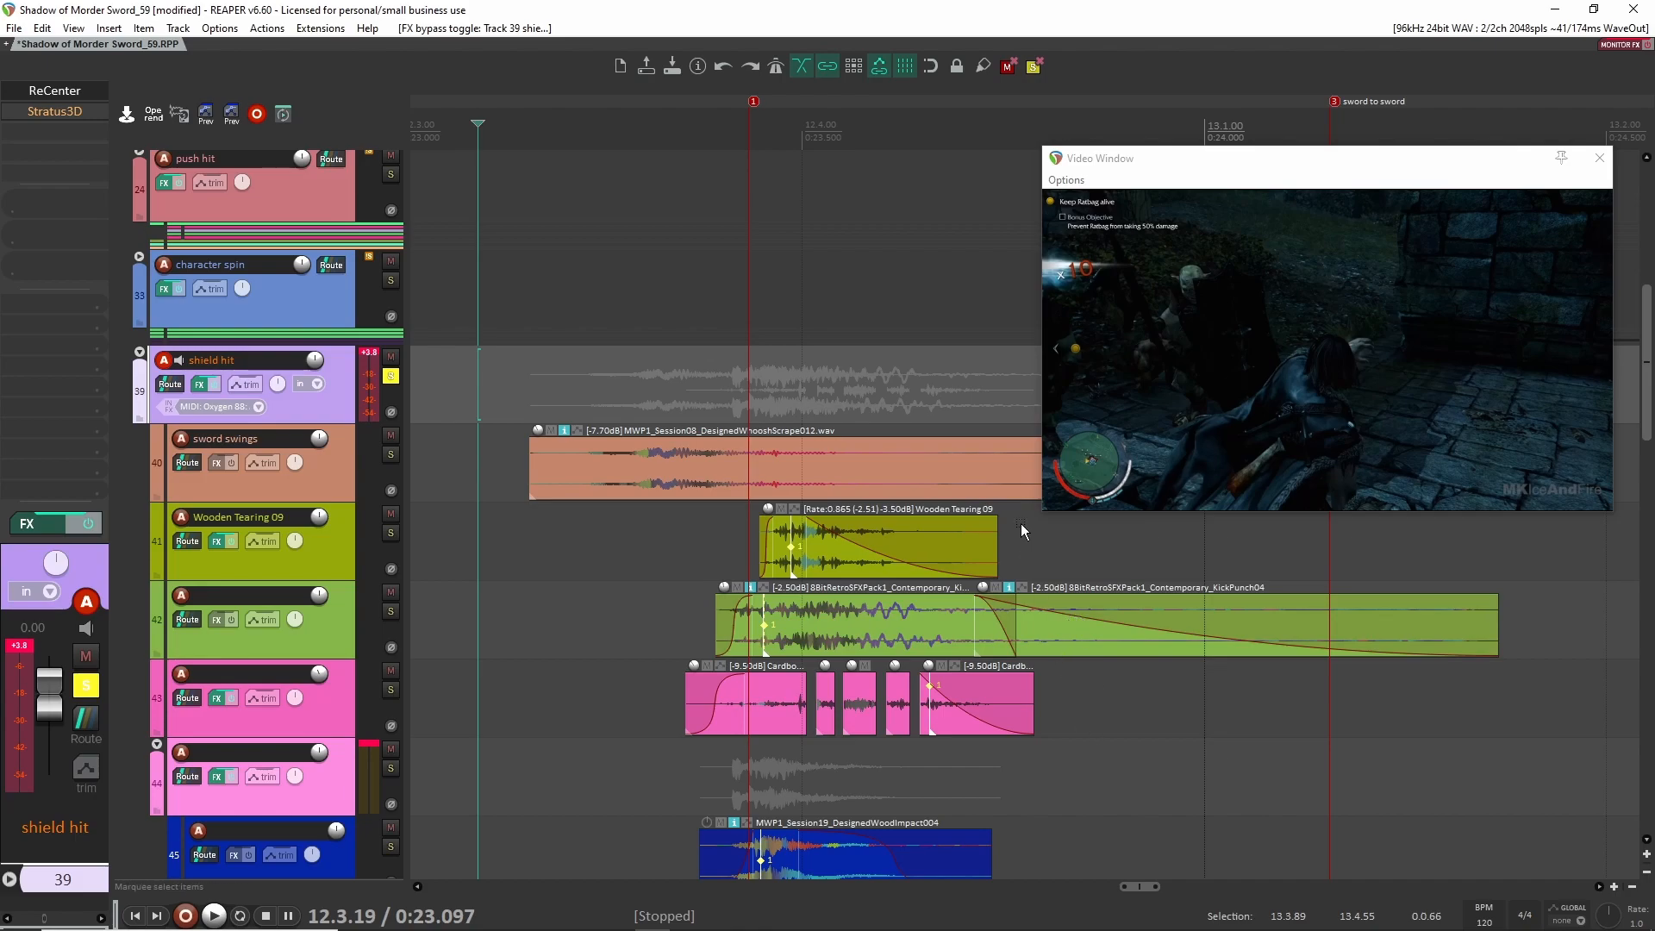
Collapse the shield hit folder to hide its child tracks
scroll(989, 509, down, 6)
scroll(990, 509, up, 4)
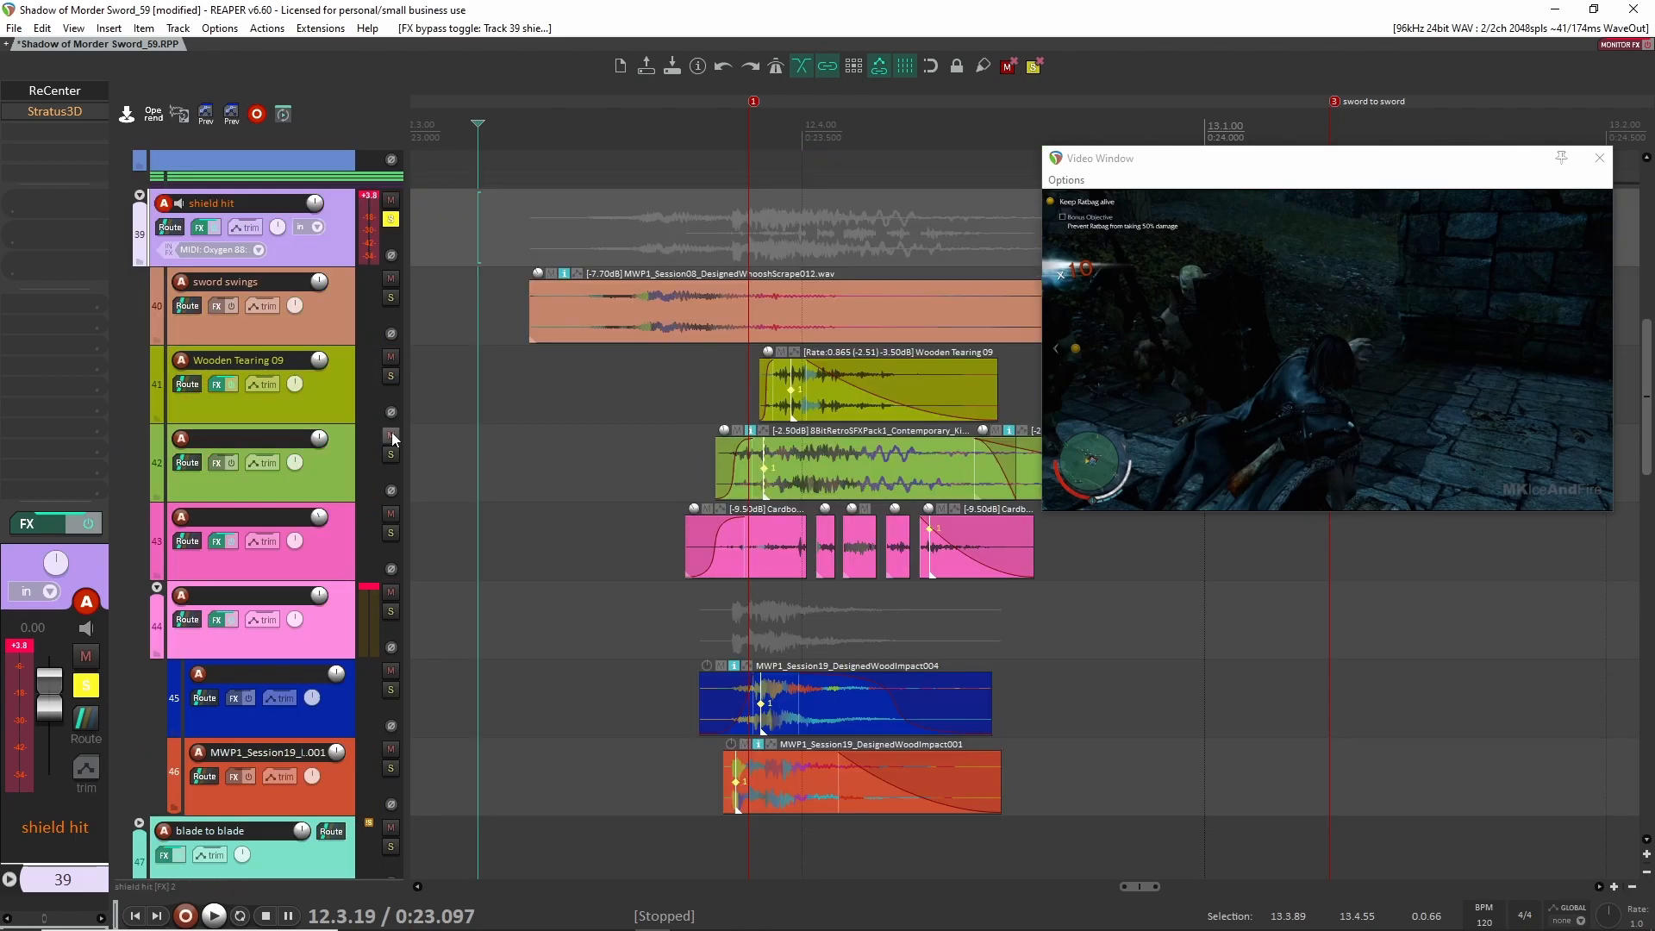
click(139, 196)
click(139, 195)
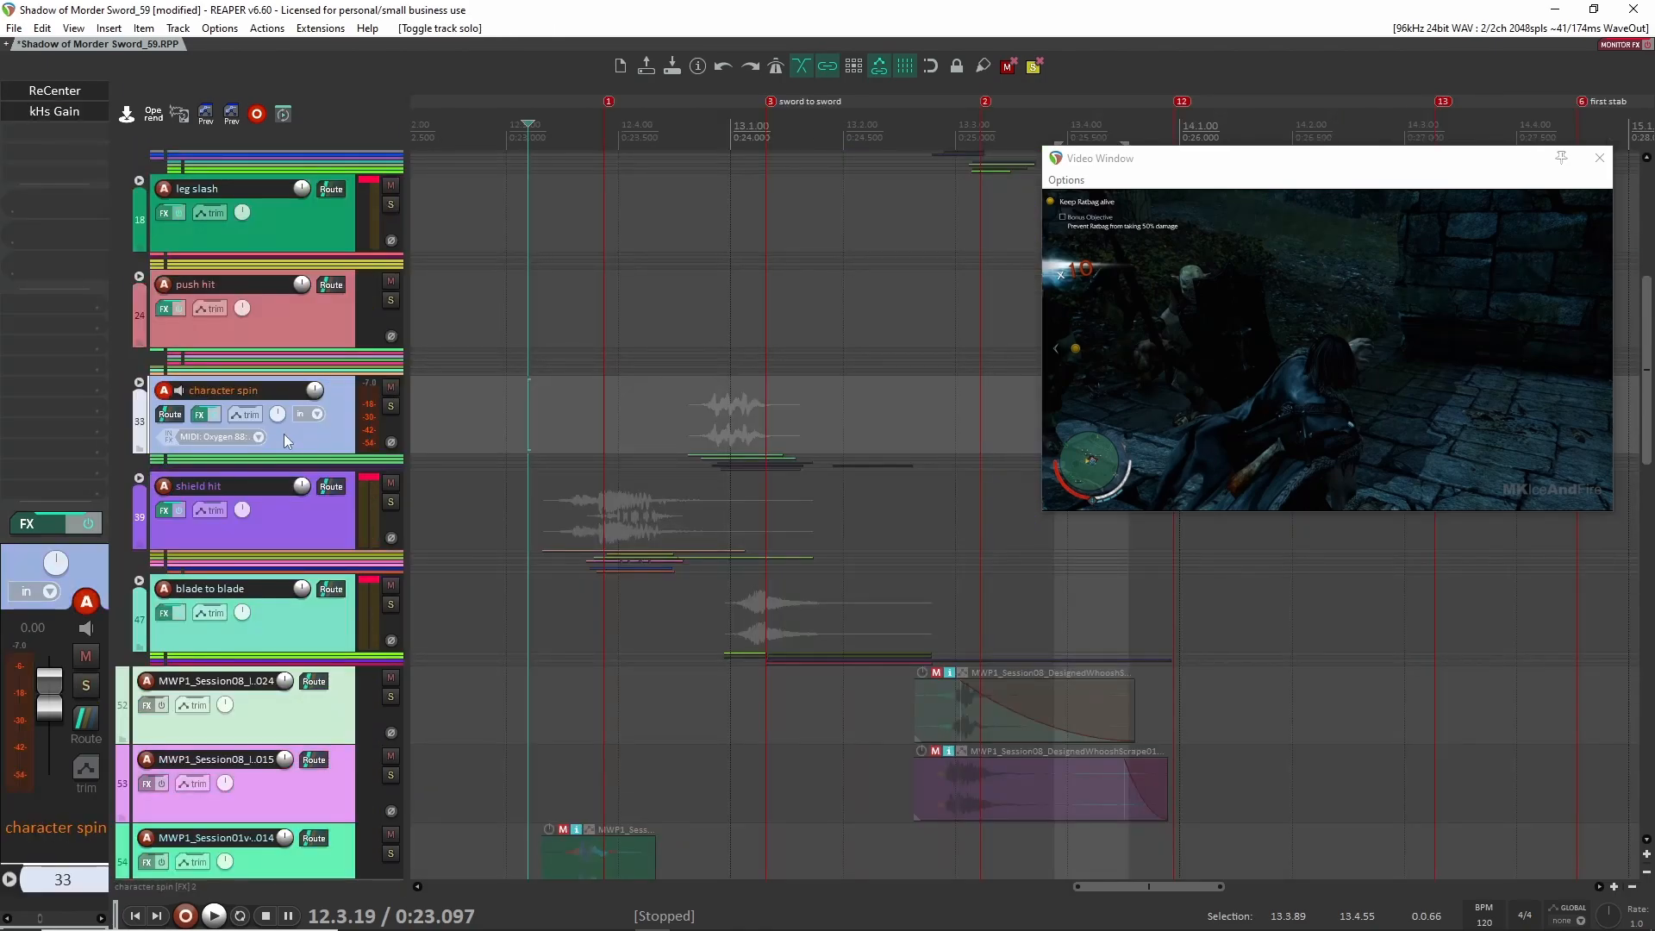
Solo the character spin folder track and expand it to show its swing layers around 0:24
click(391, 406)
click(678, 449)
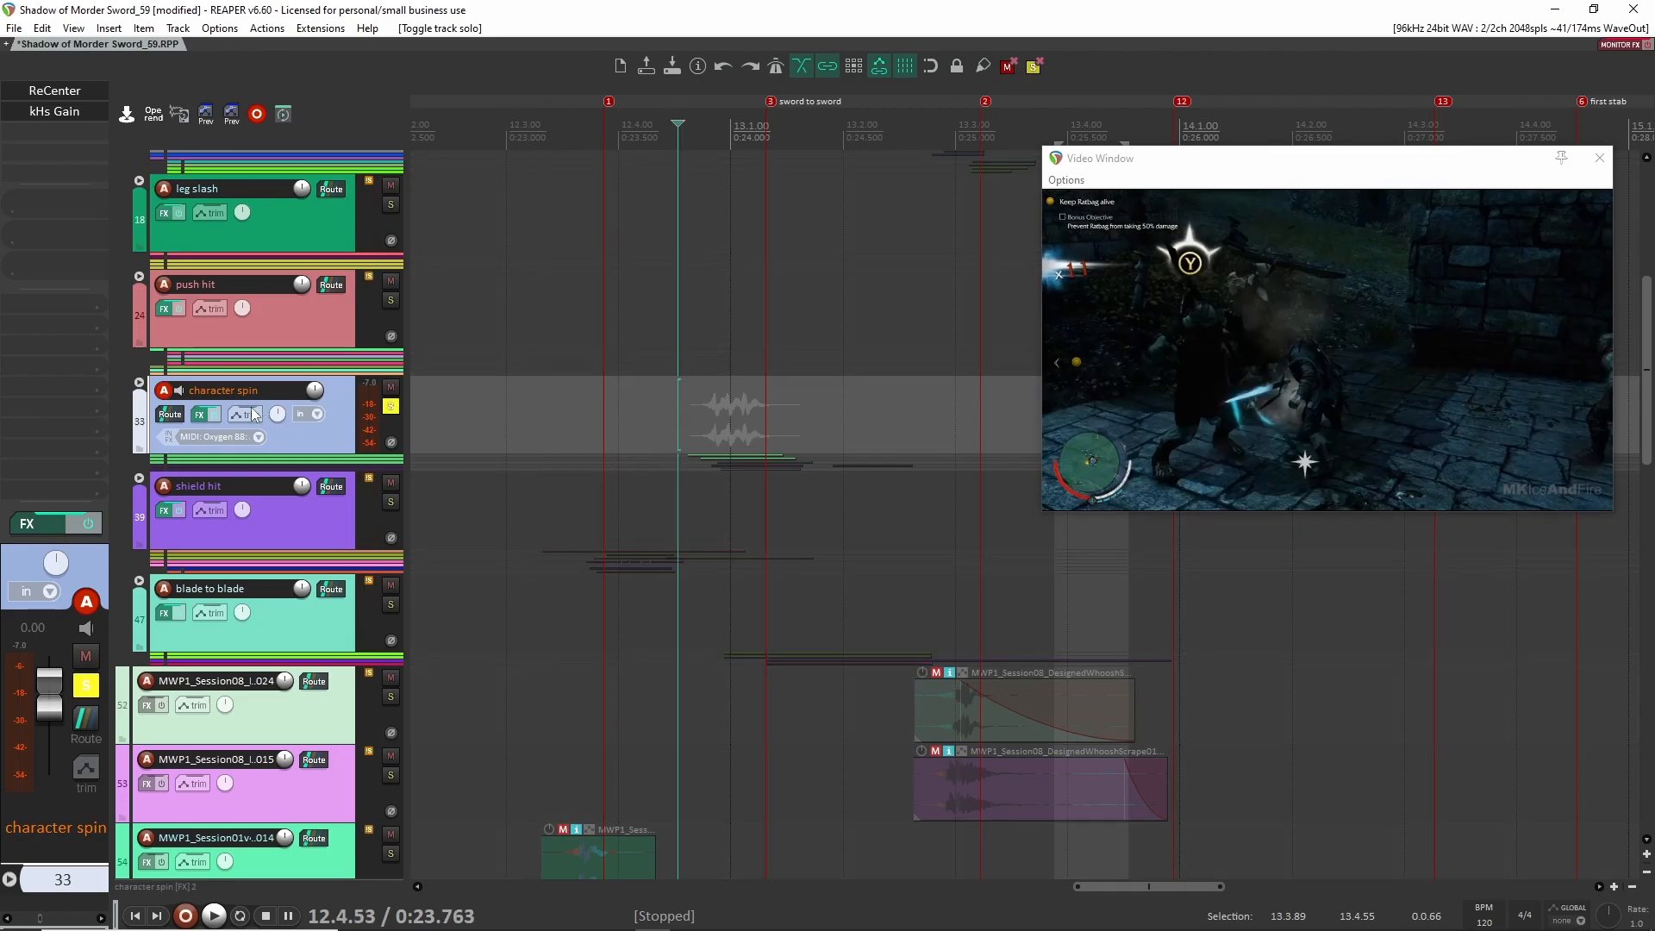
click(138, 383)
scroll(441, 459, up, 6)
drag(905, 491, 617, 311)
scroll(712, 493, up, 2)
drag(712, 493, 614, 473)
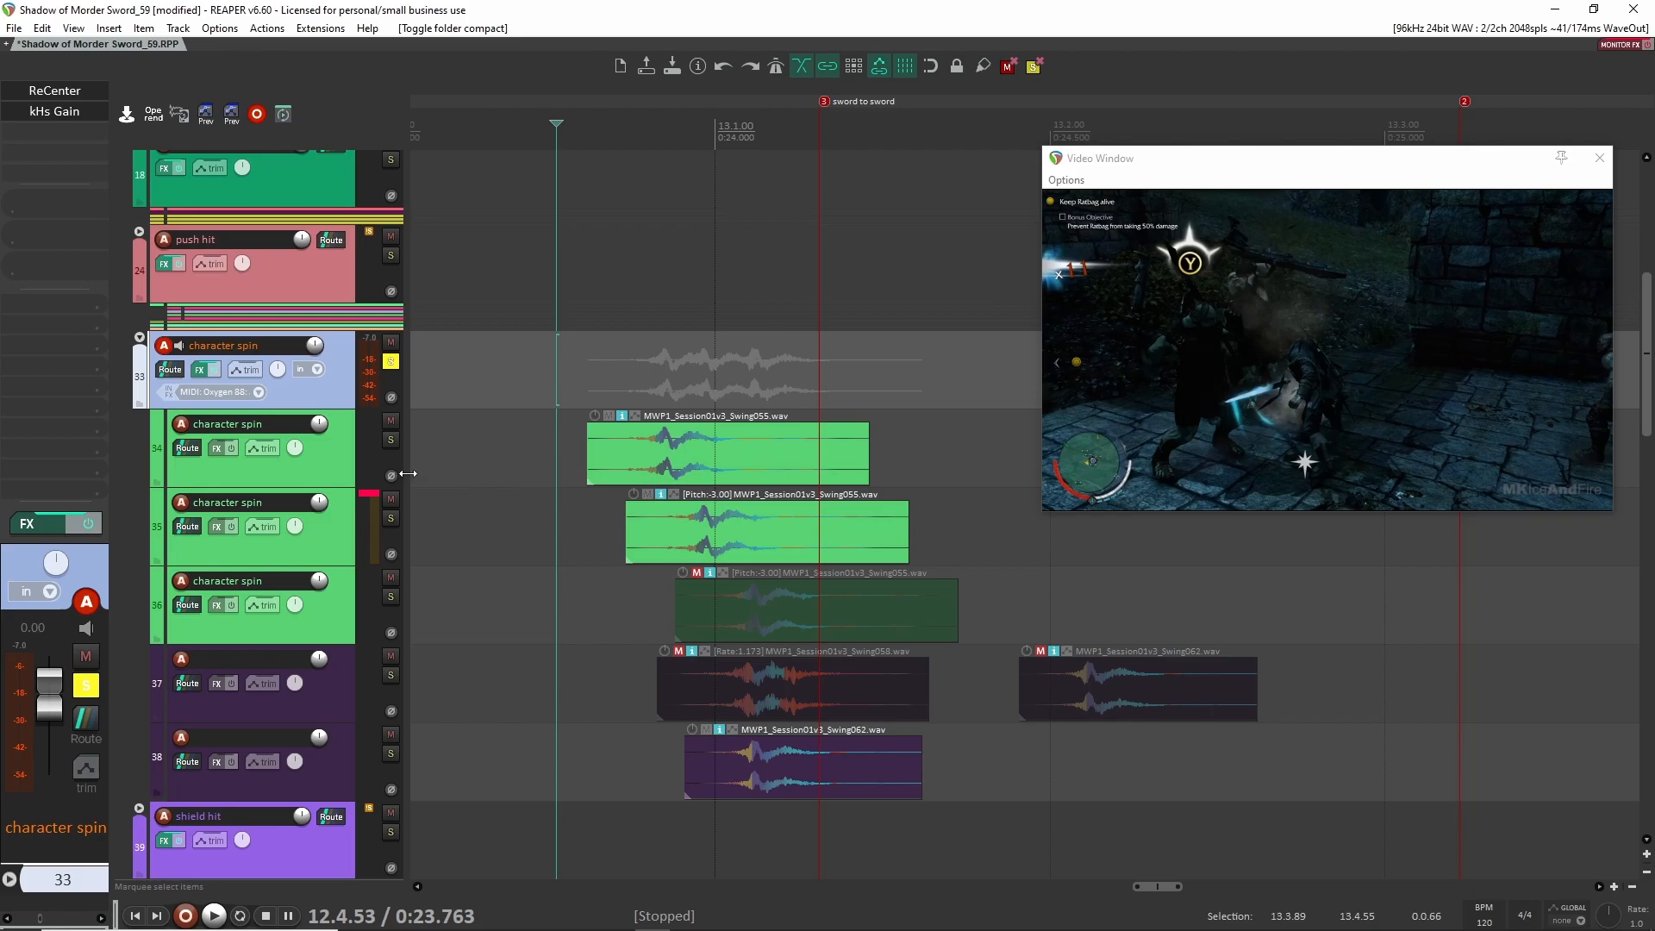
Audition the combined character spin layers against the video, starting playback ahead of the swings
drag(593, 408, 735, 396)
click(635, 402)
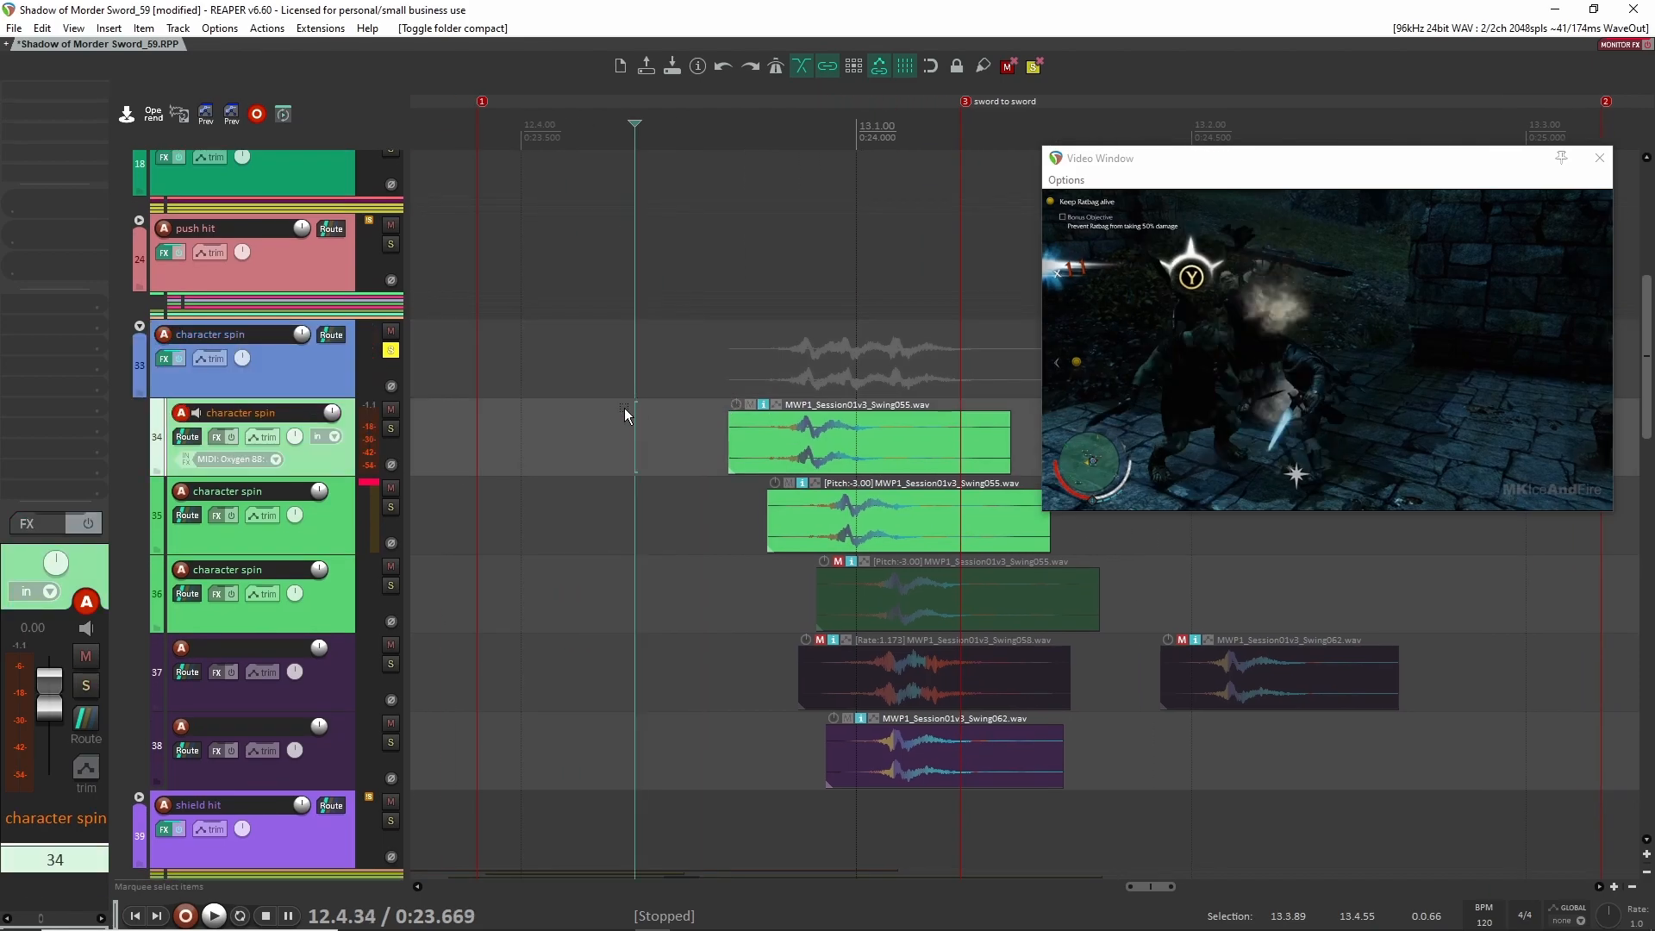
key(space)
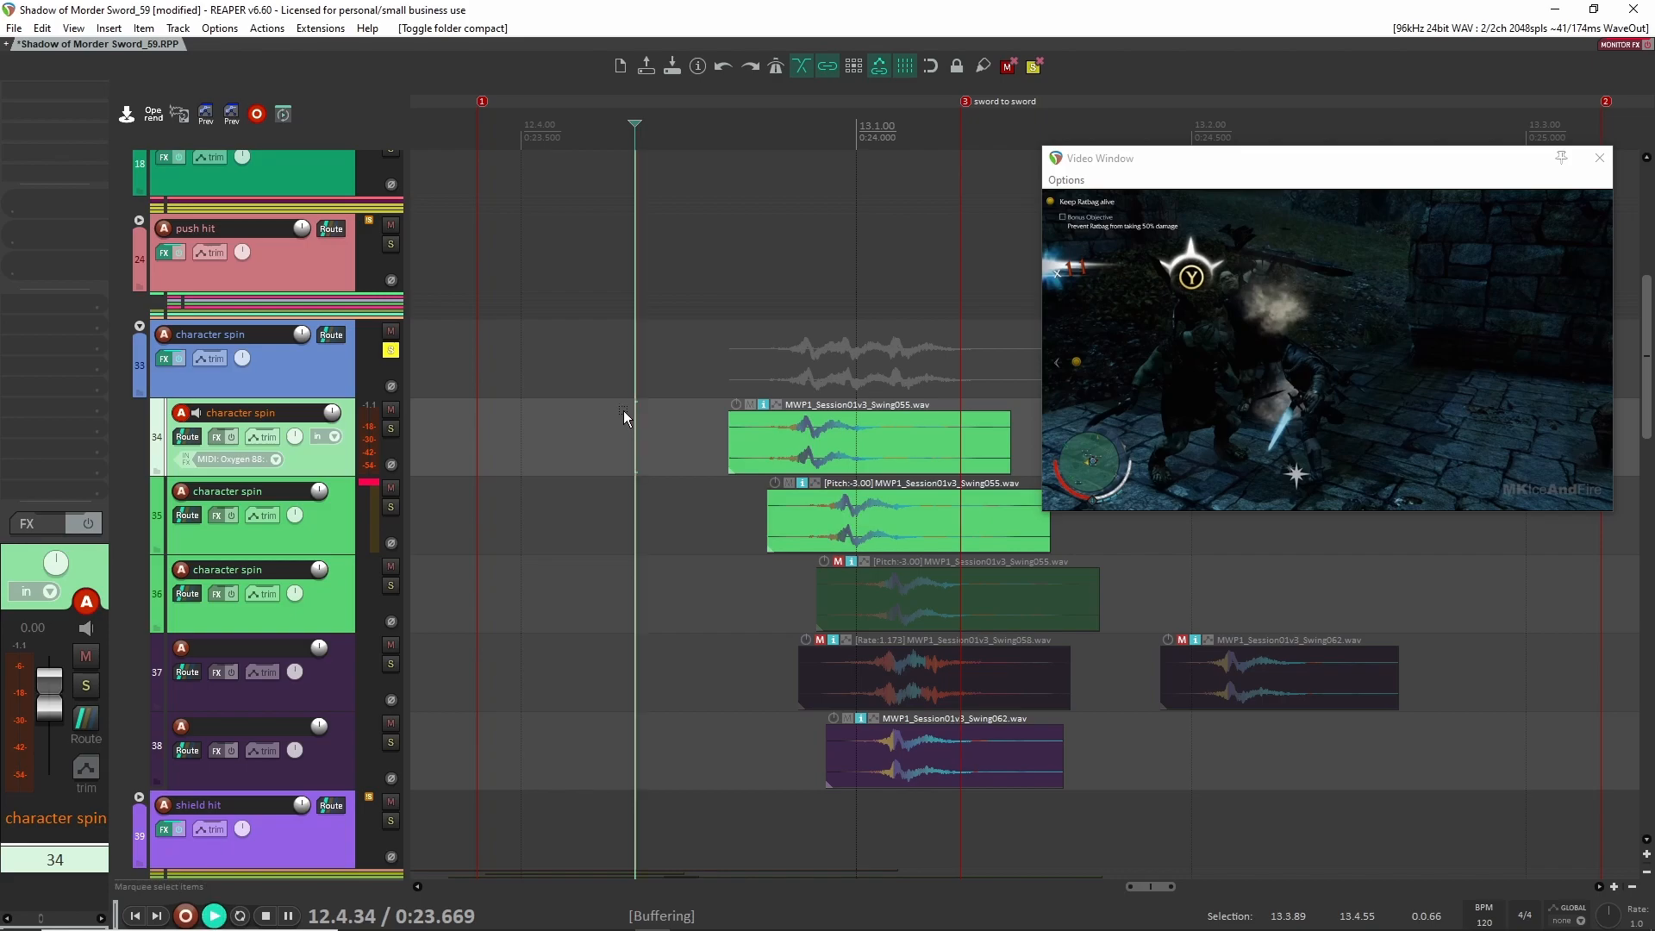
key(space)
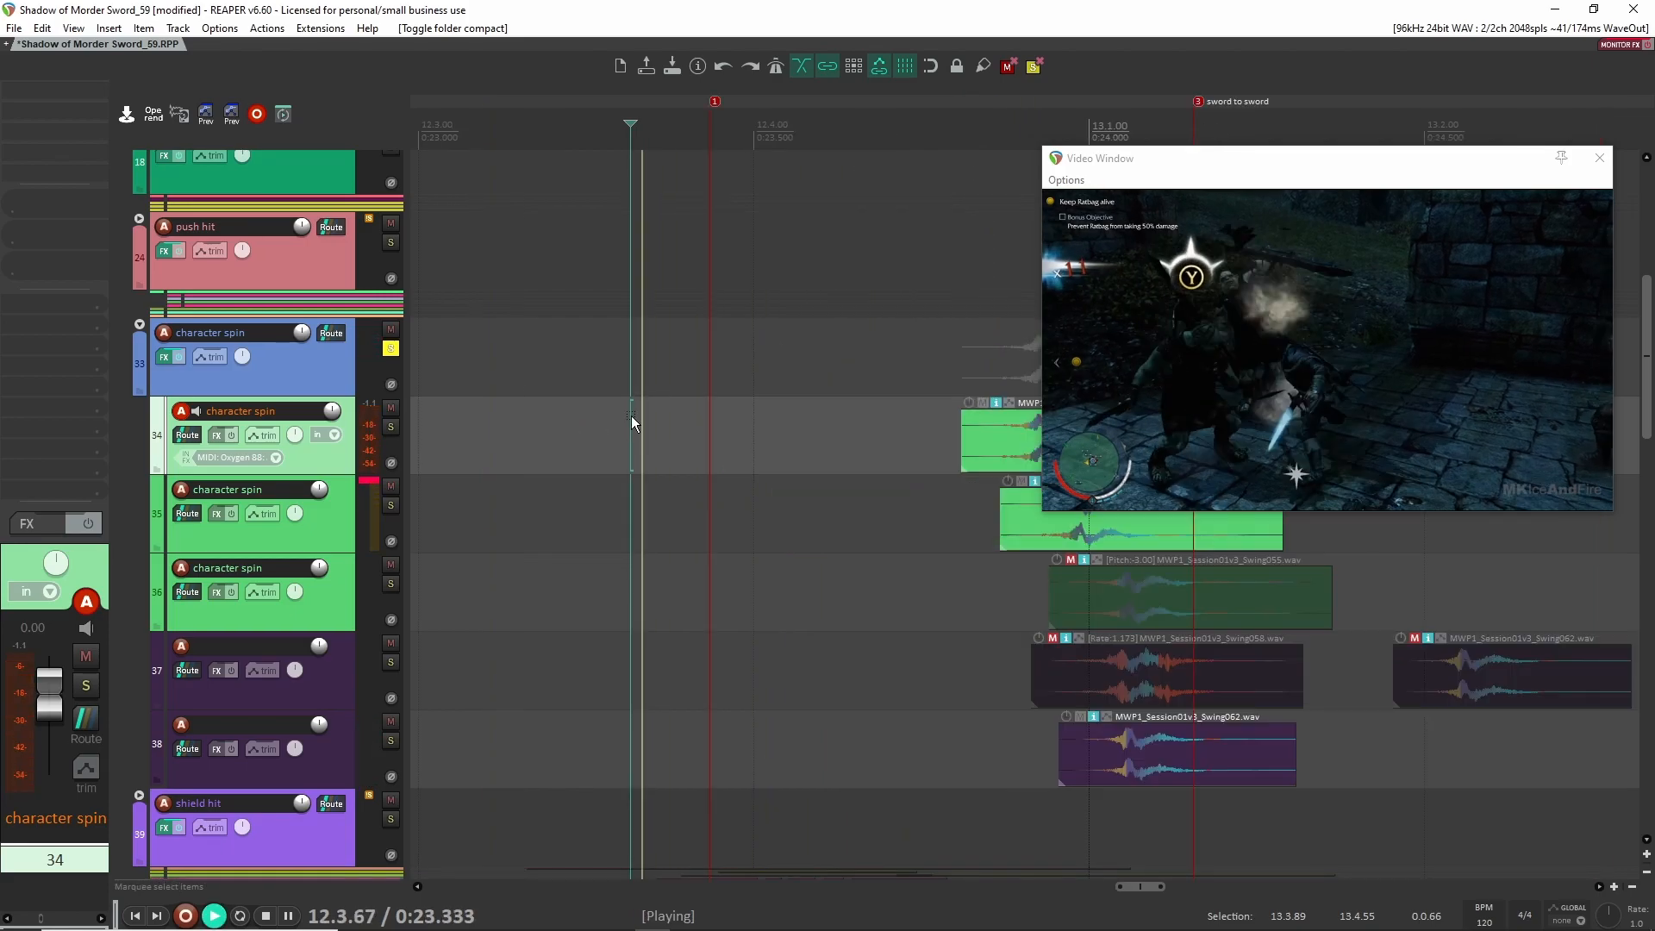
key(space)
key(space)
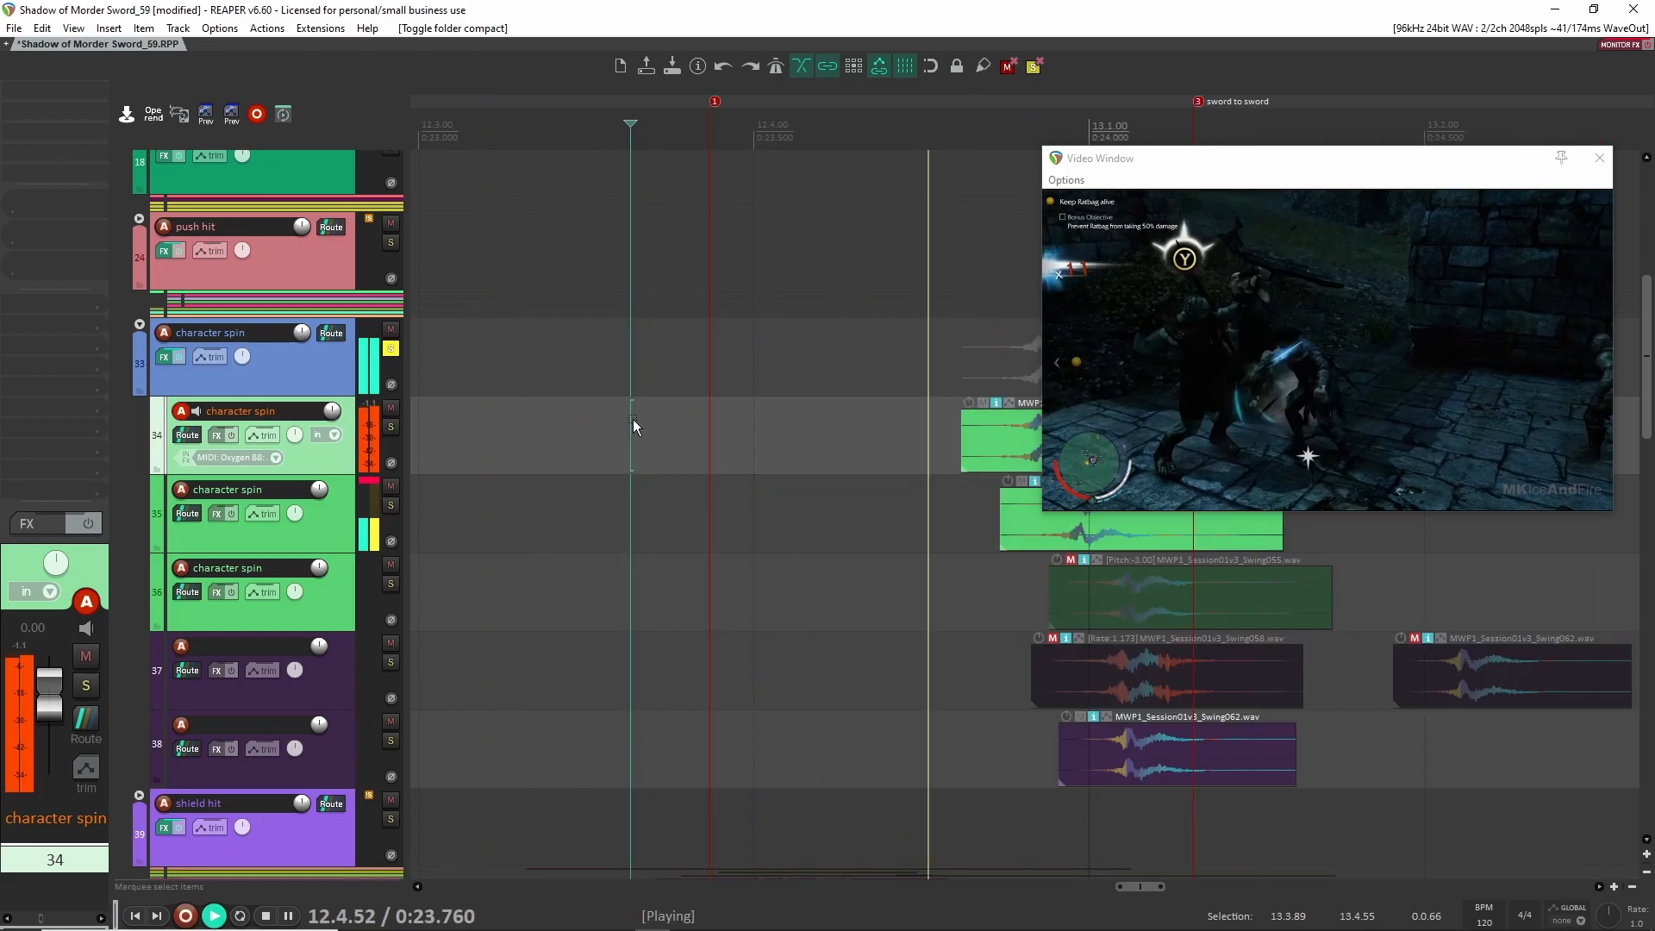
key(space)
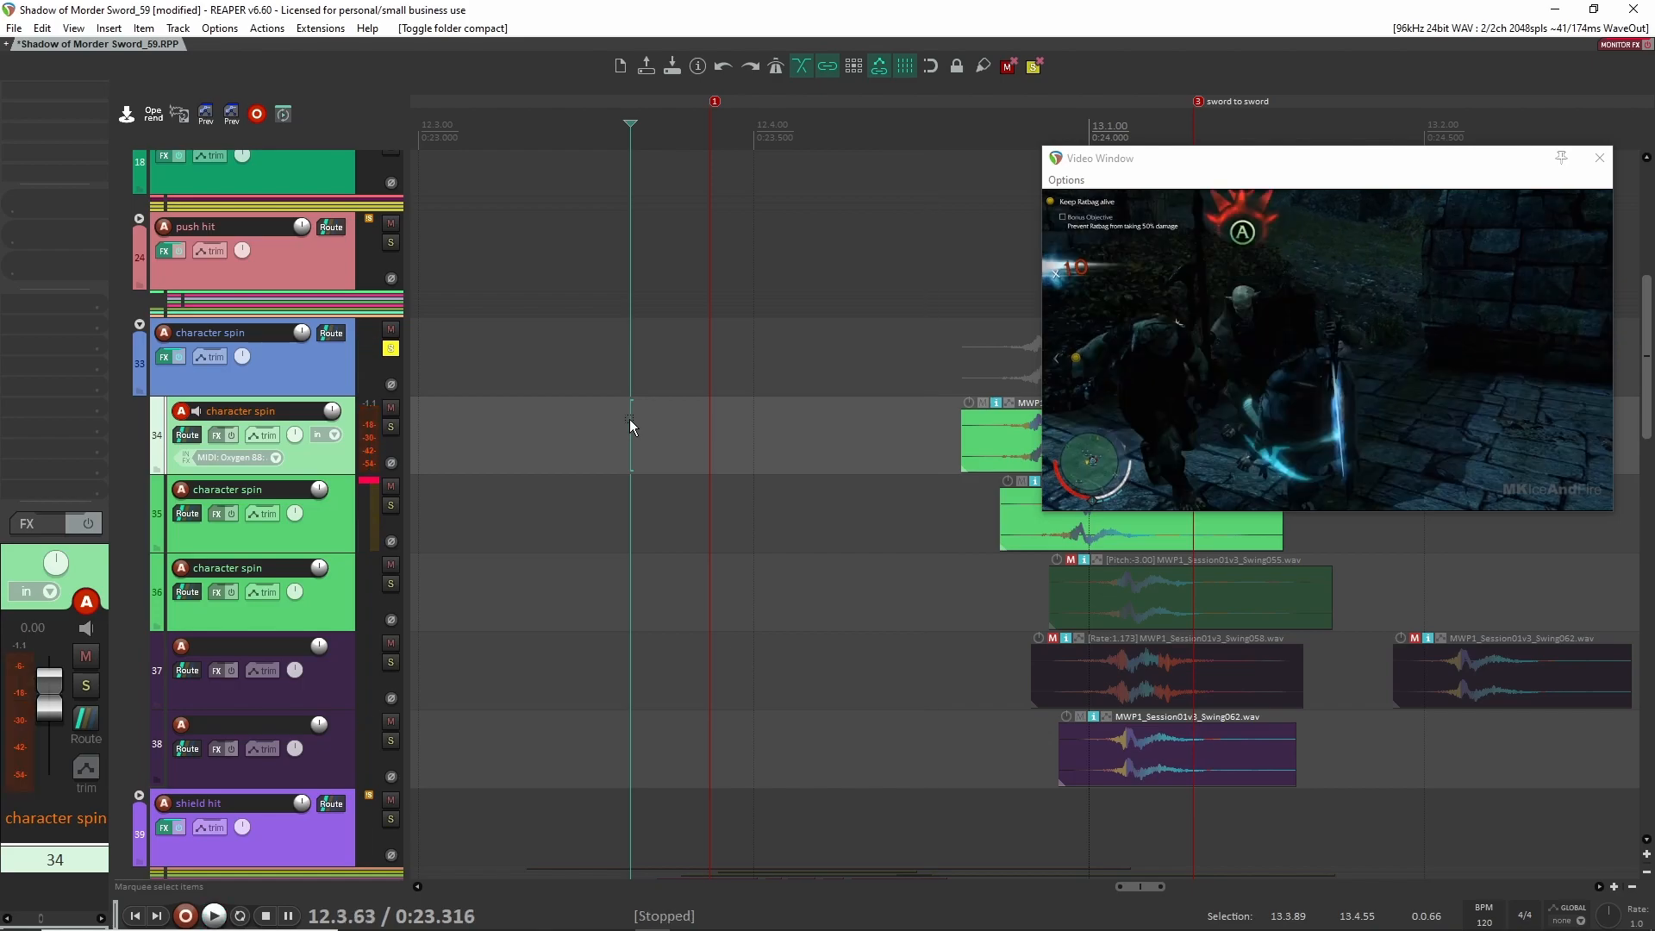
Solo track 34 instead of the character spin folder and audition the first MWP1_Session01v3_Swing055 layer alone
scroll(629, 419, right, 3)
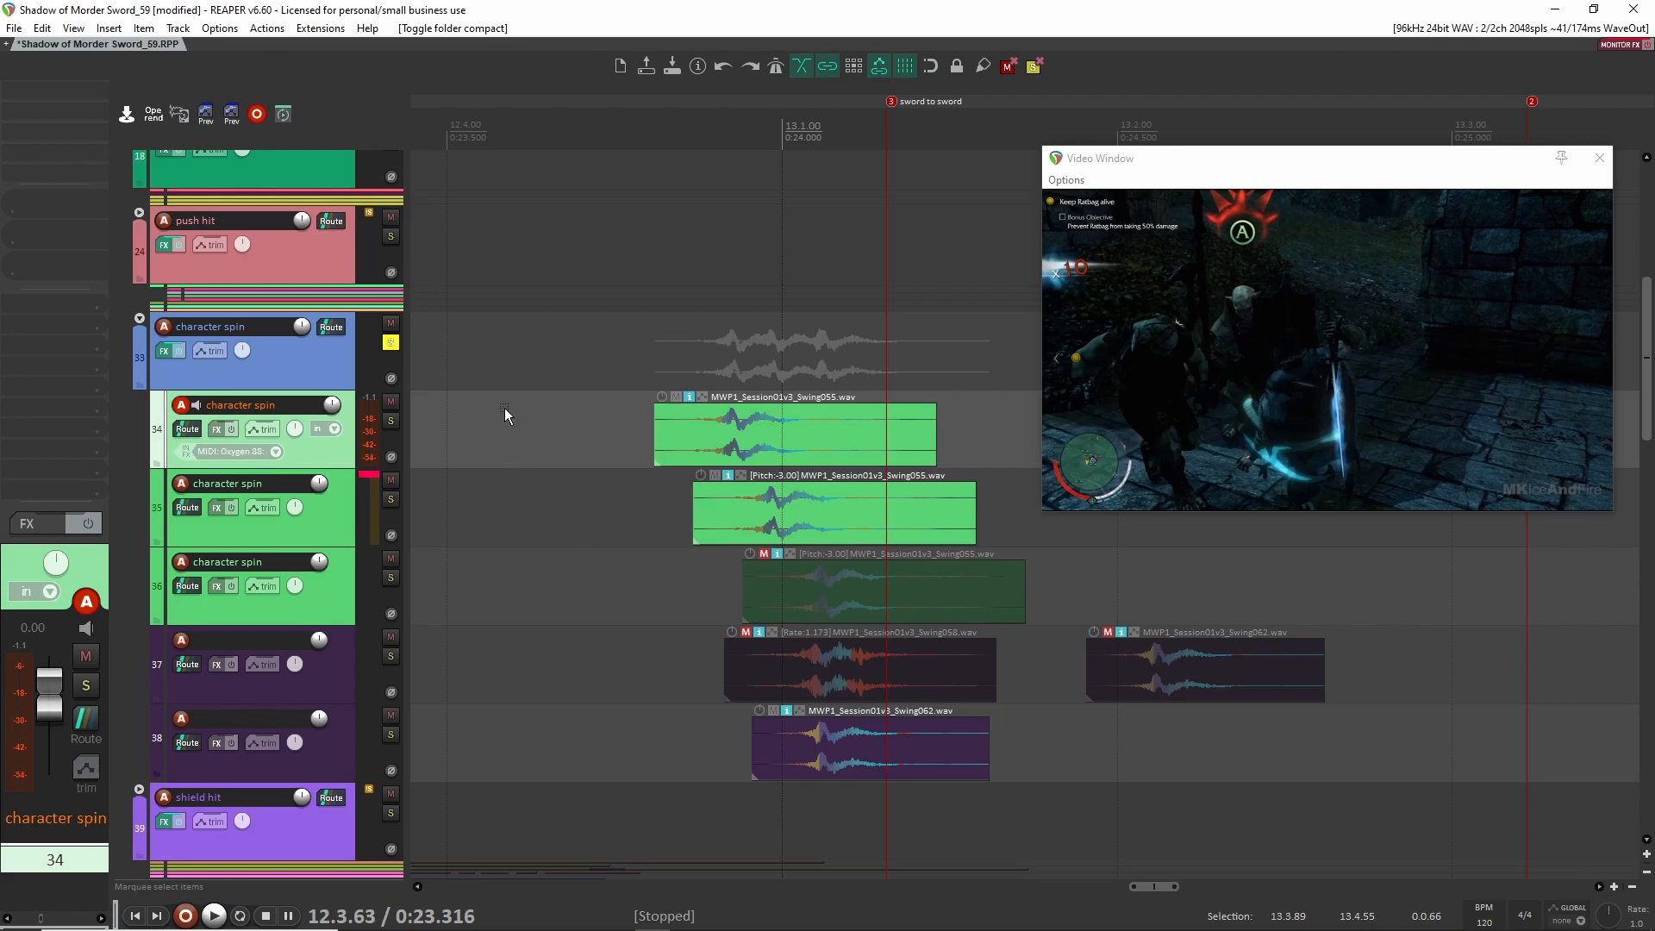
click(391, 342)
click(391, 421)
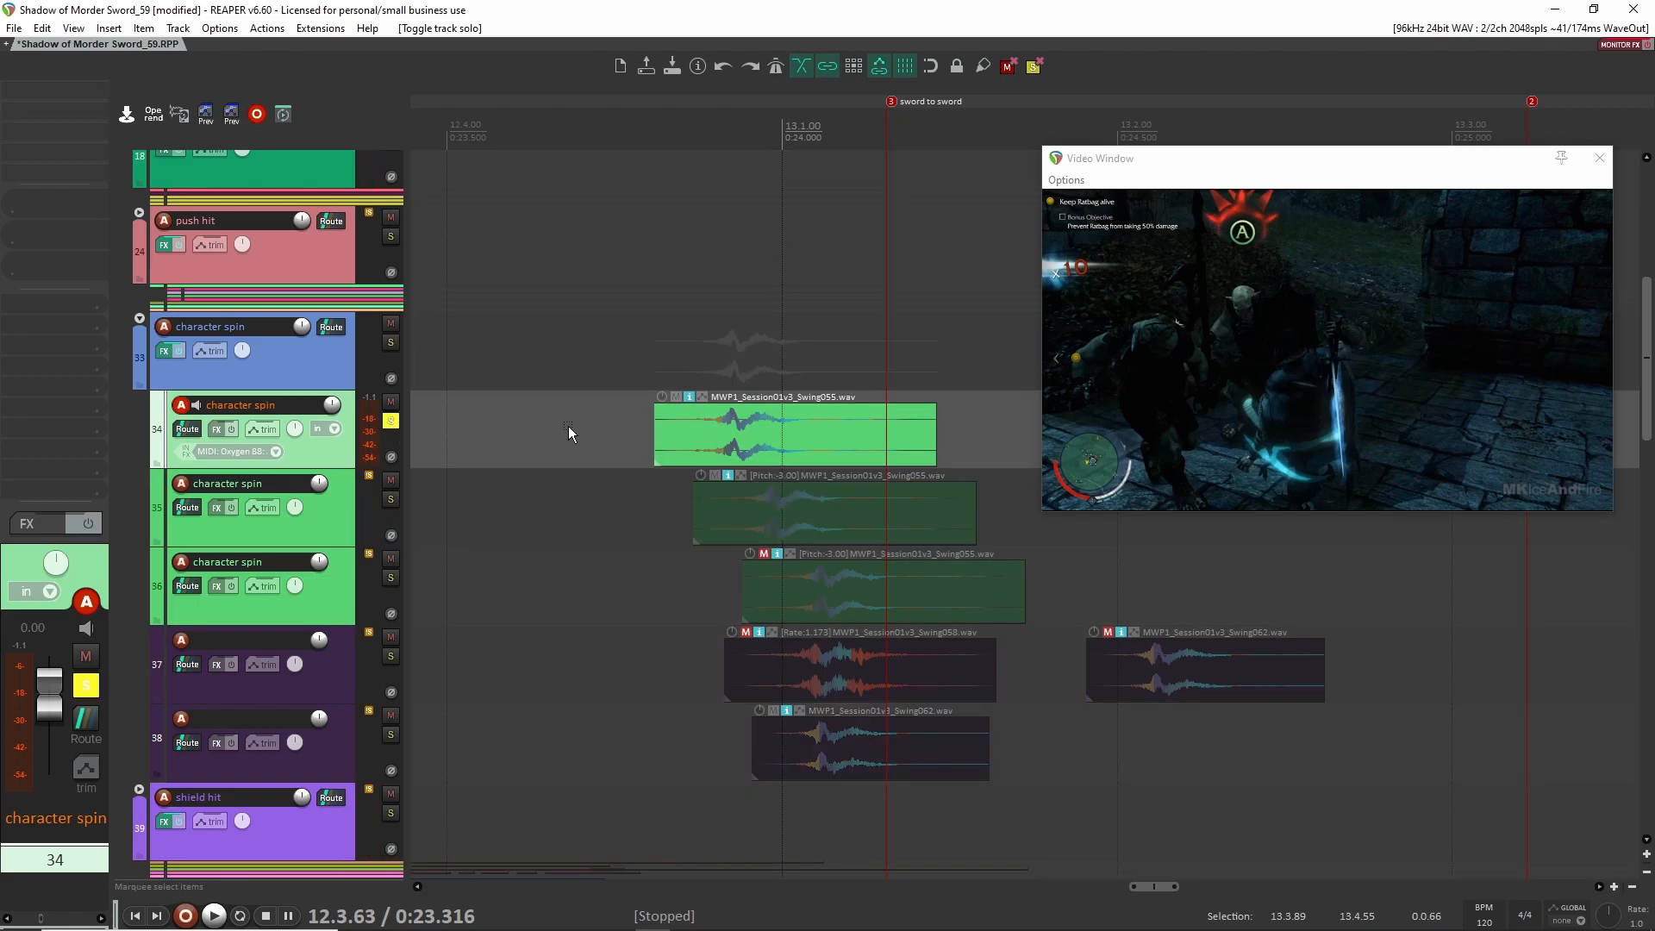
click(567, 426)
key(space)
key(space)
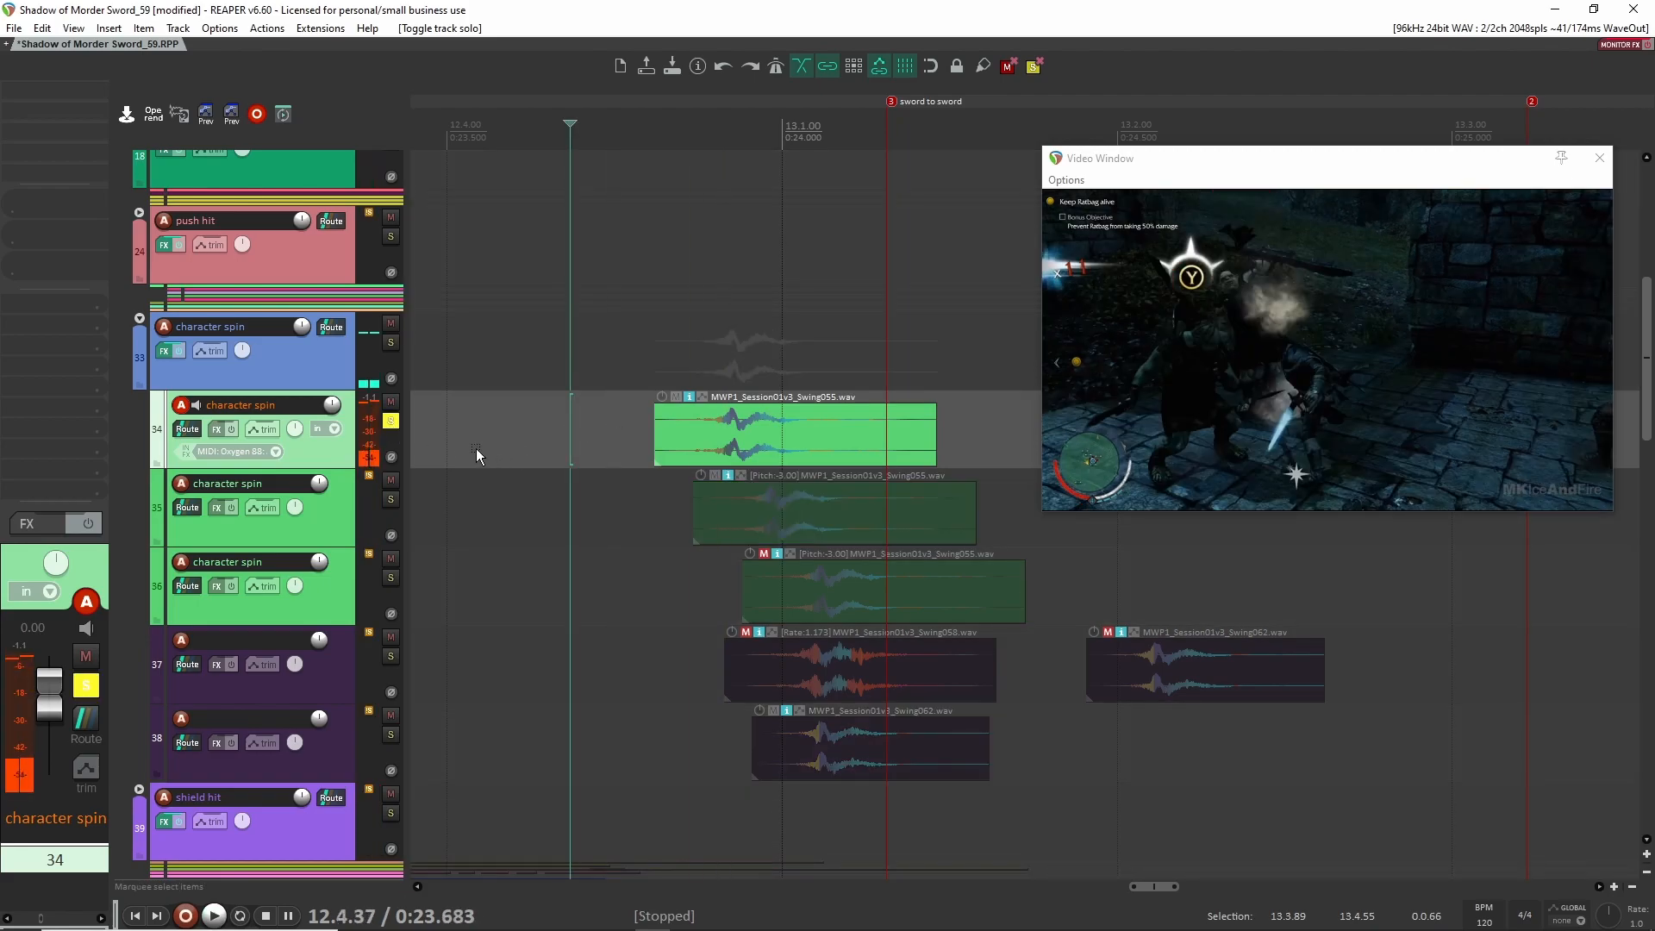
Unsolo track 34, inspect the ReCenter settings on the character spin folder track, and close the plugin window
click(391, 421)
click(391, 420)
click(391, 420)
click(358, 370)
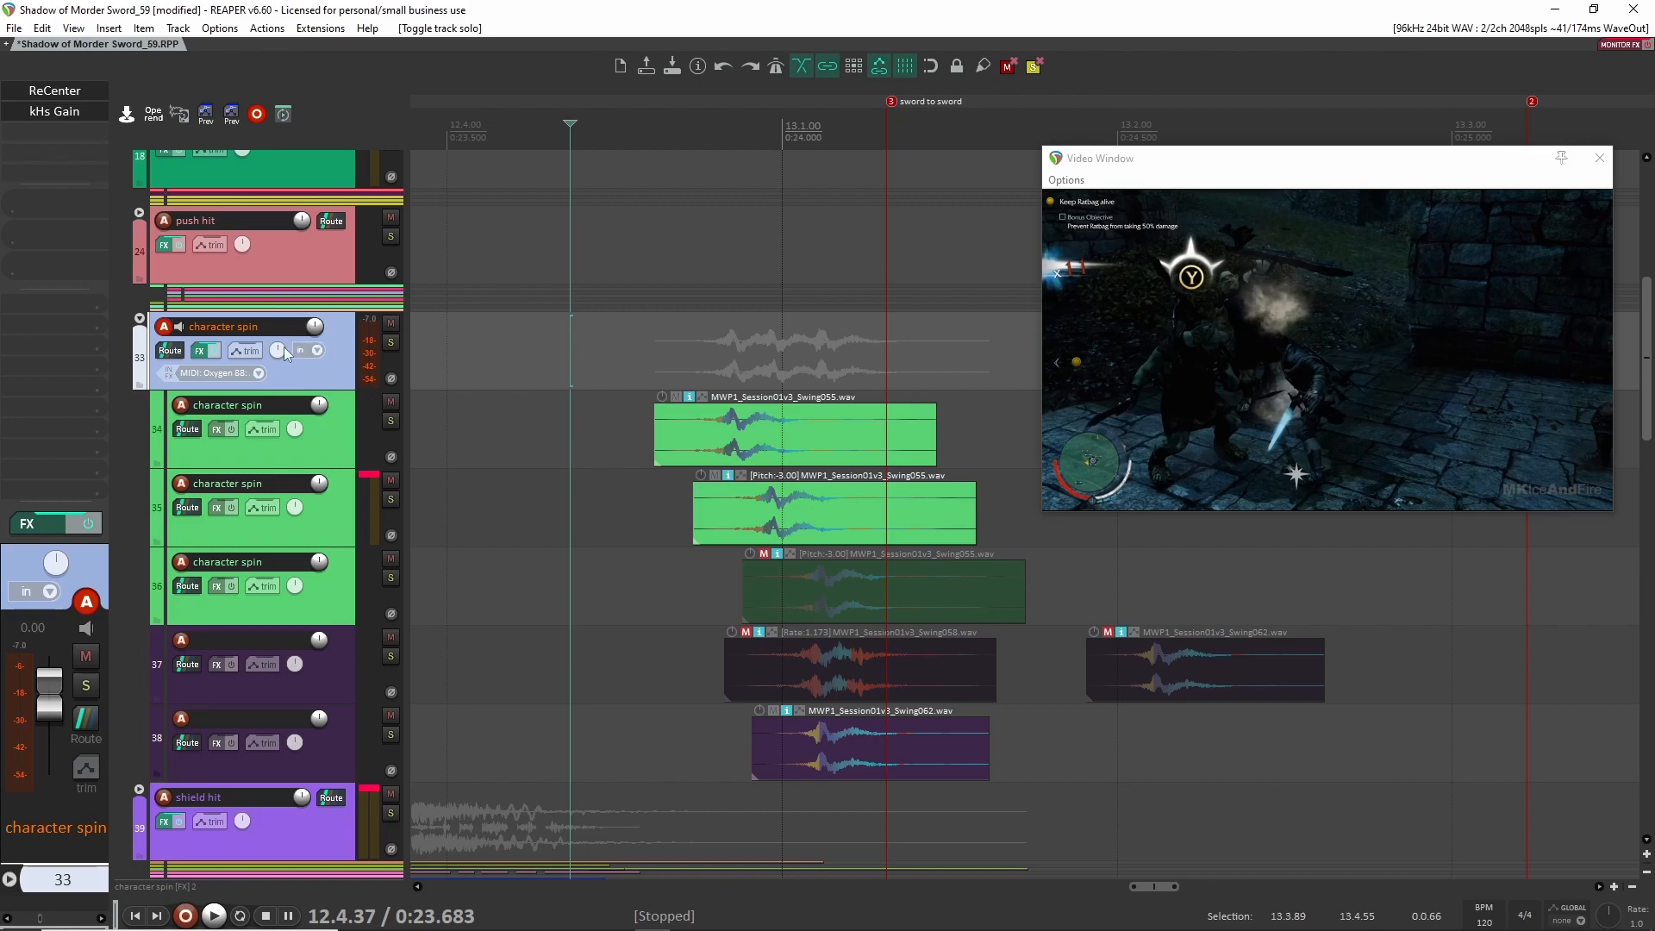
click(53, 88)
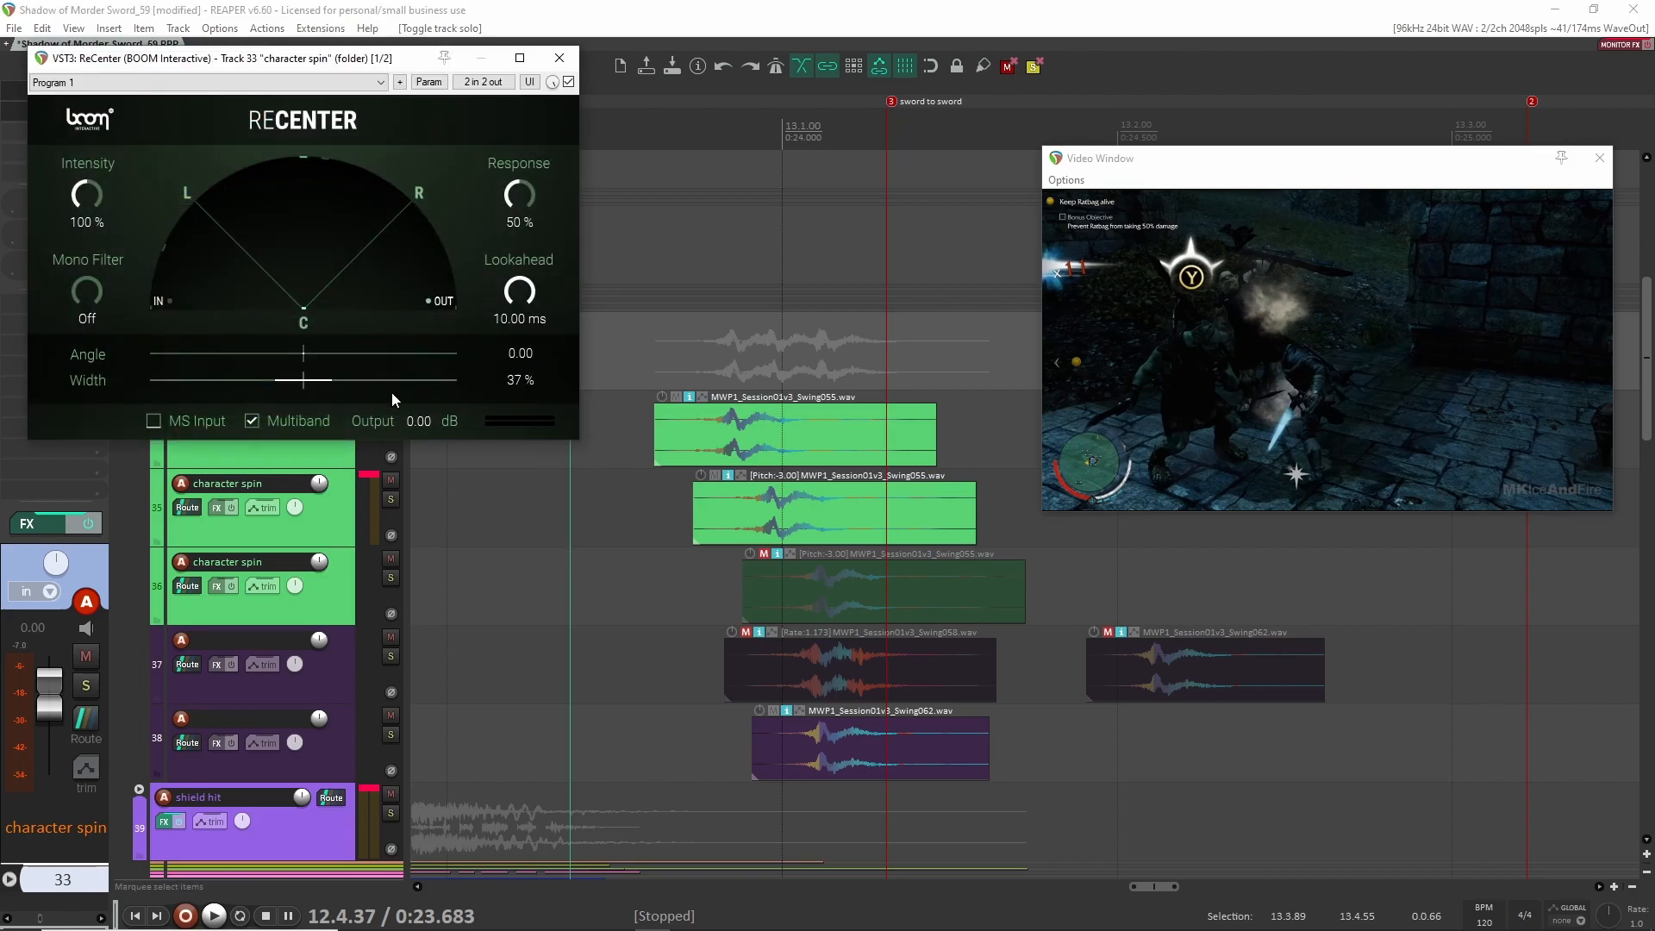
click(565, 55)
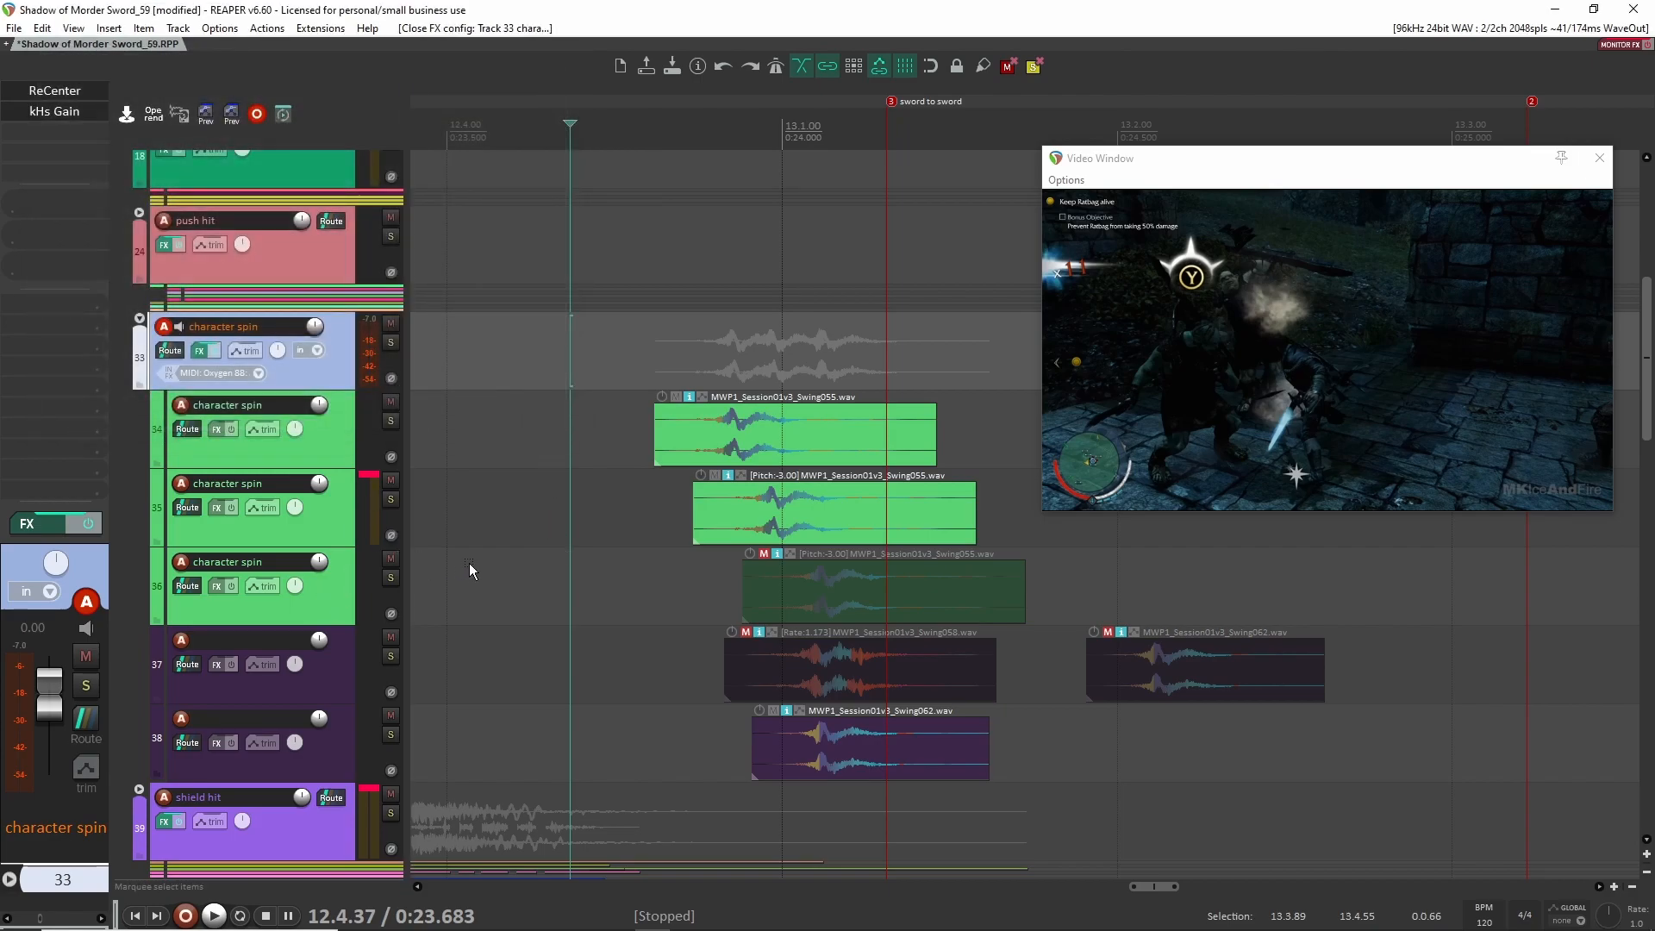
Check the pitch adjustment in the item properties of the Swing055 layer on track 35 and close the dialog
click(337, 757)
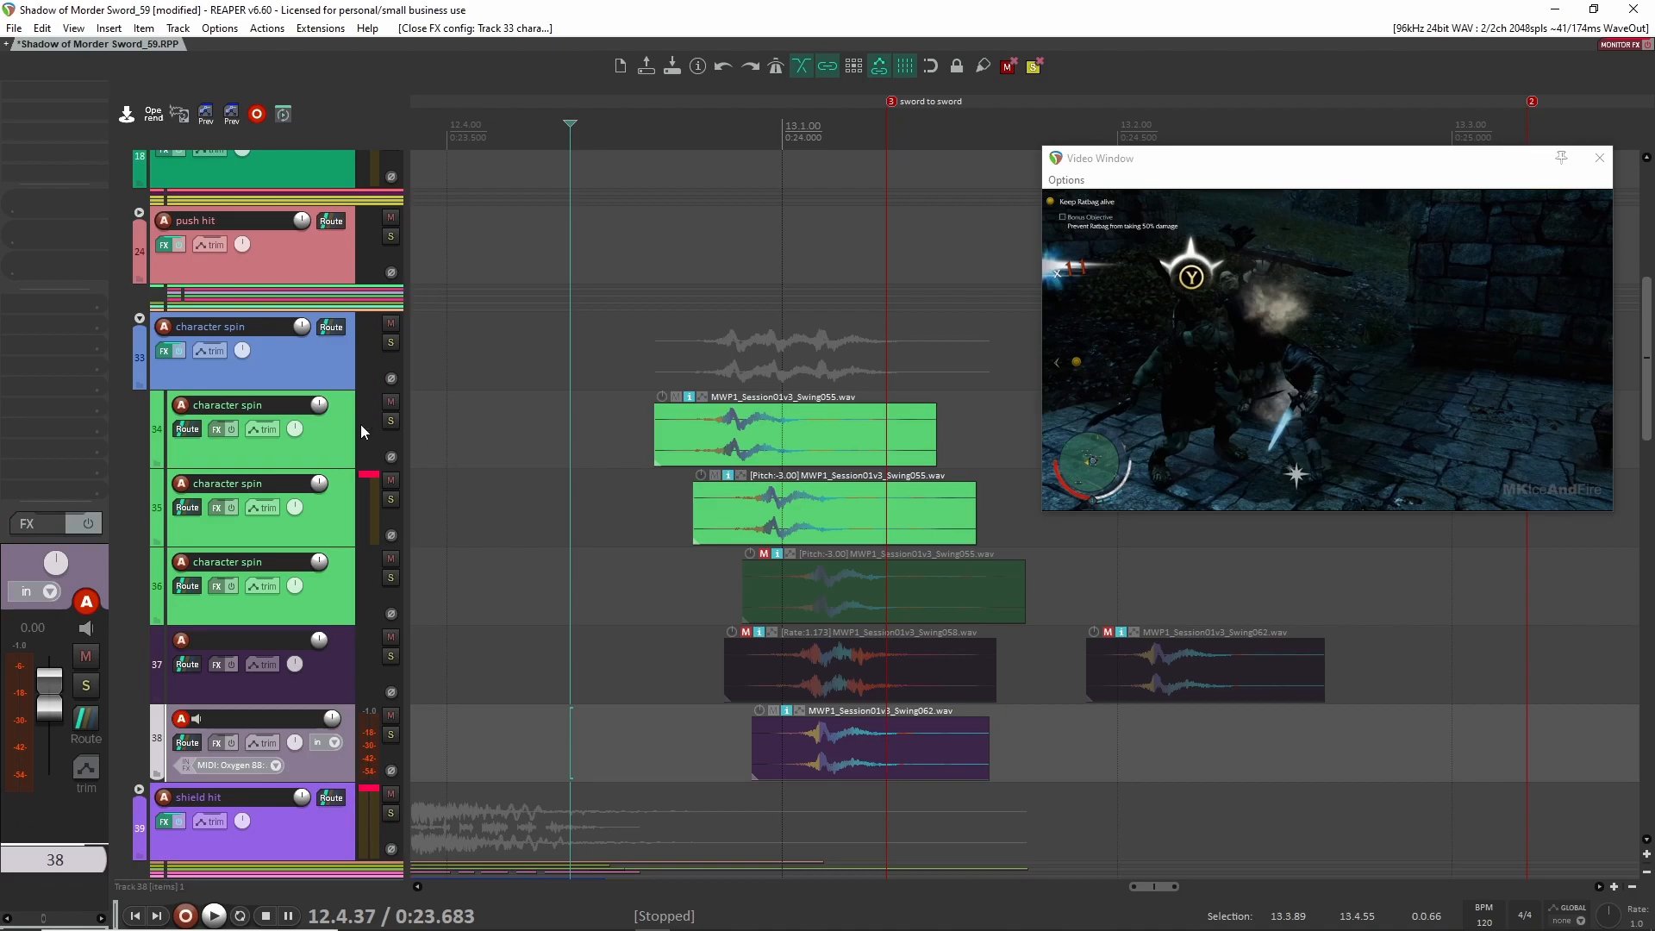
click(345, 442)
click(333, 517)
click(832, 520)
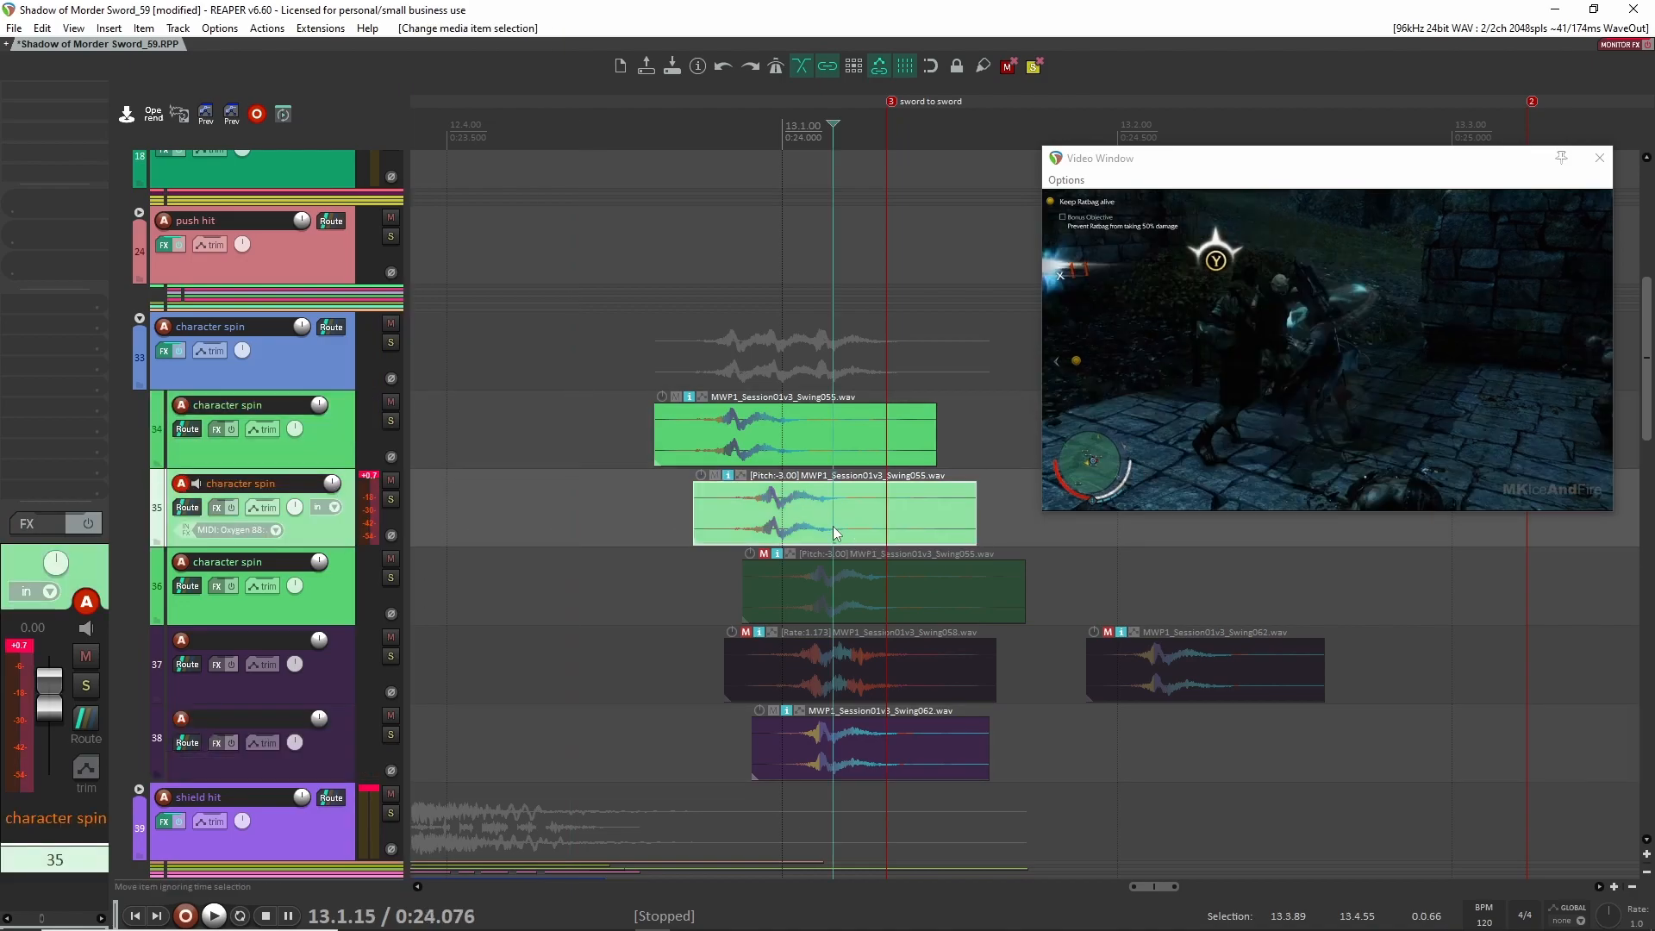
double_click(832, 526)
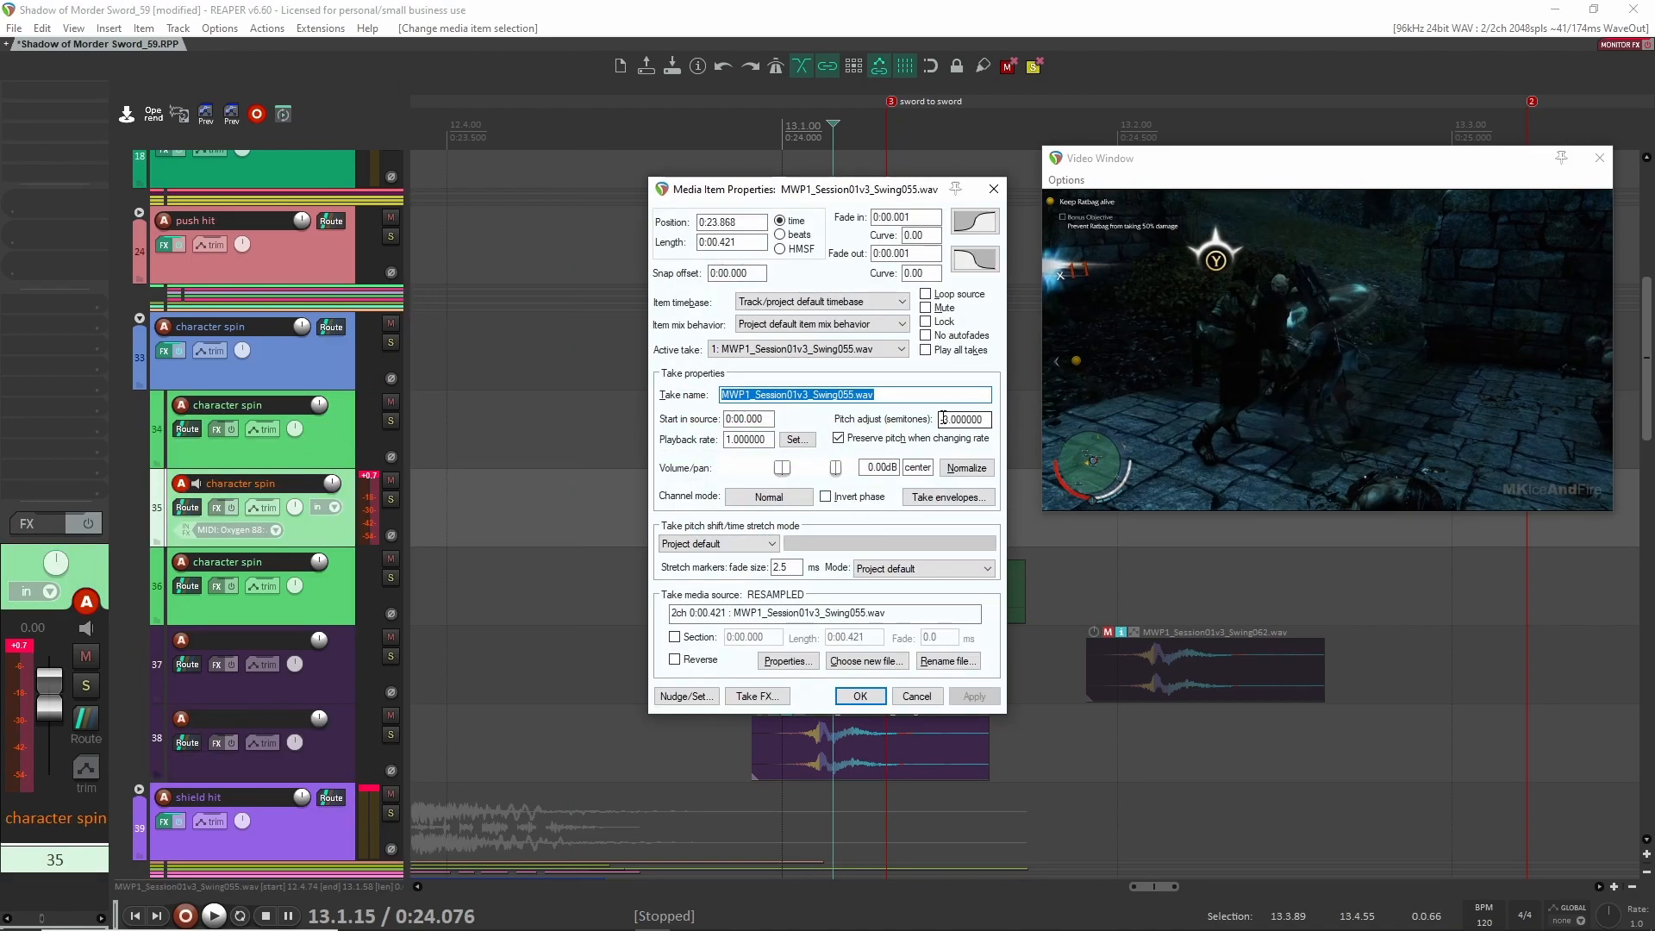
click(993, 188)
Solo track 38, audition its MWP1_Session01v3_Swing062 layer, and unsolo the track
click(353, 740)
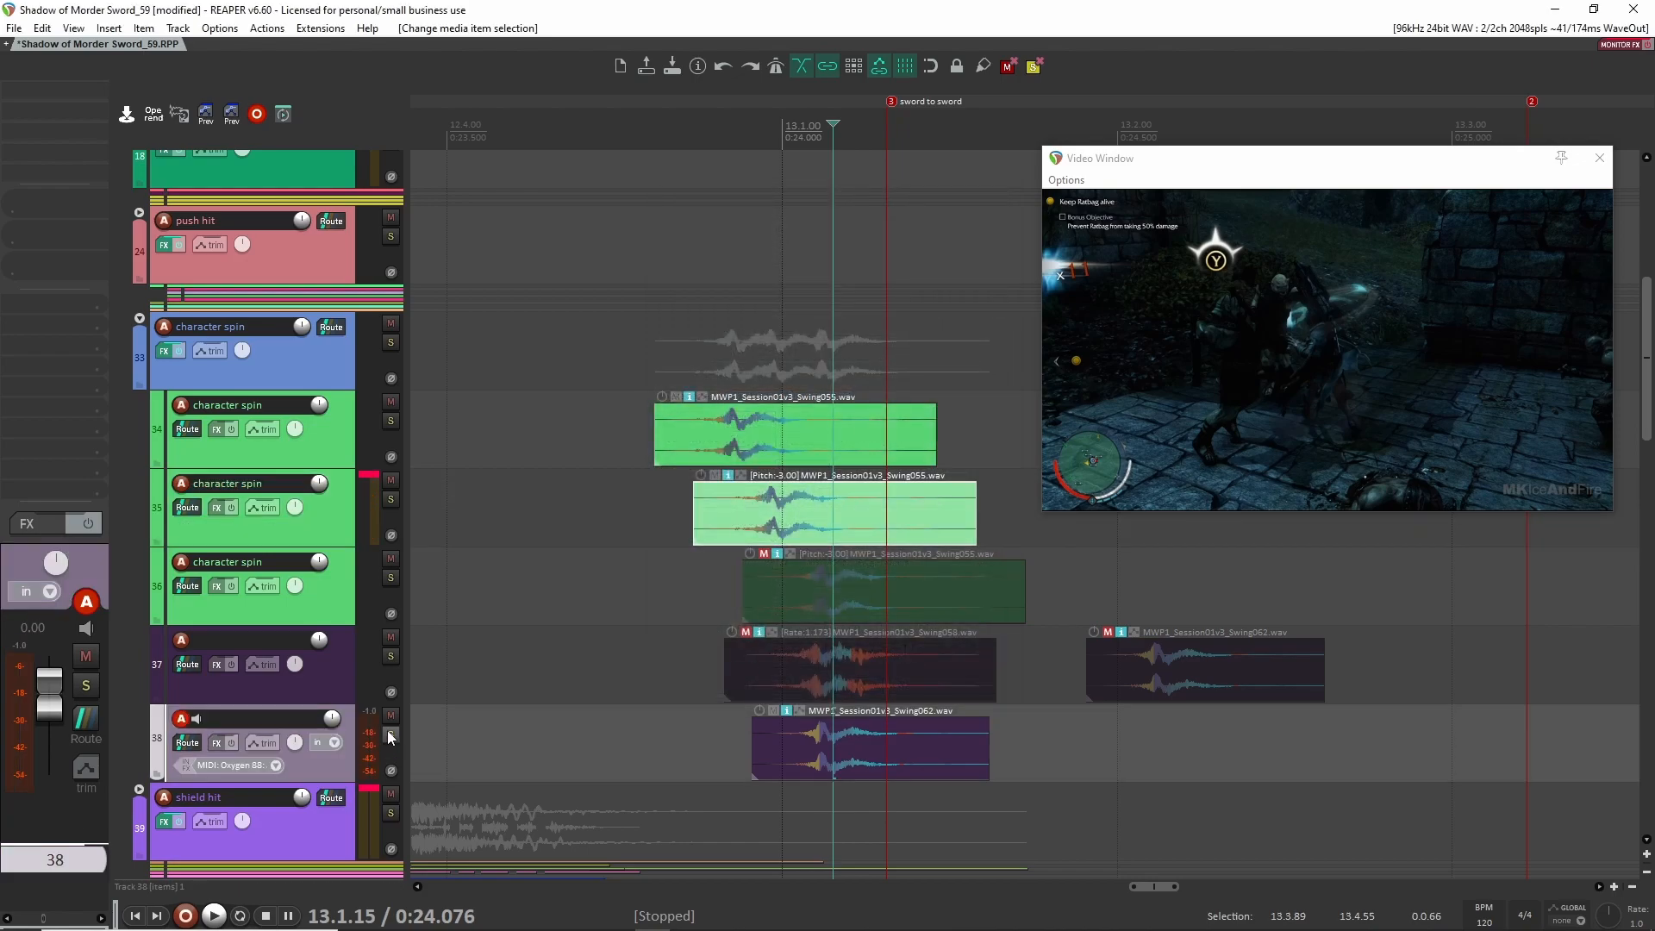
click(390, 735)
click(746, 734)
key(space)
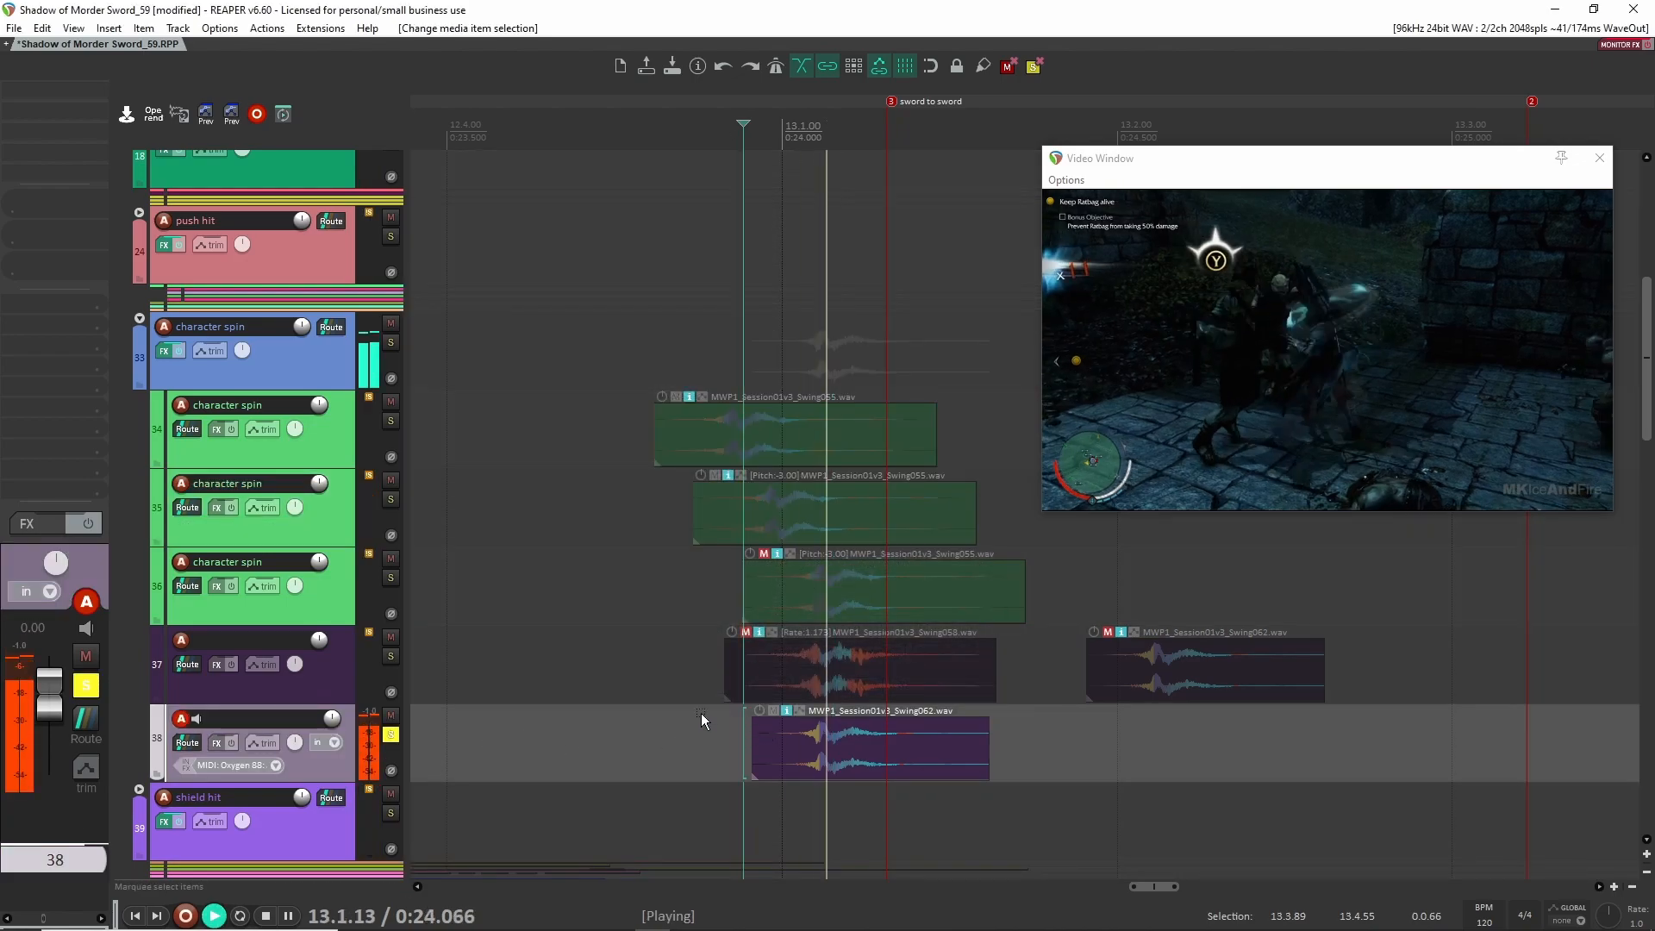
key(space)
click(392, 735)
Solo the character spin folder track and audition all its swing layers together once more
click(391, 343)
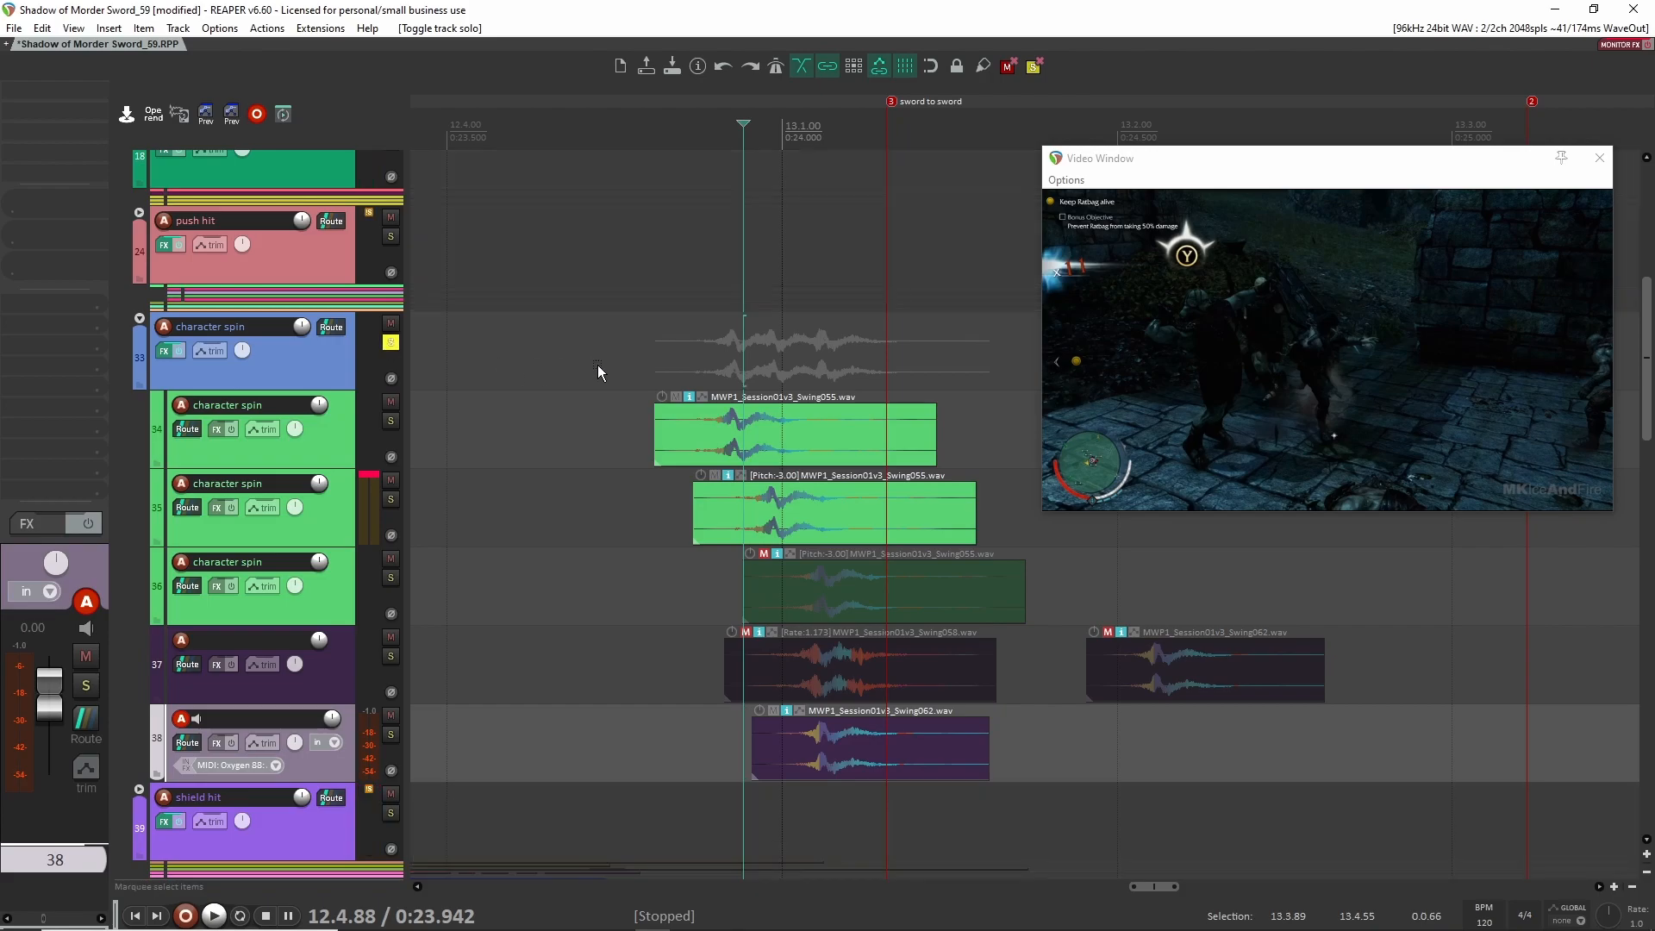
click(598, 374)
key(space)
key(space)
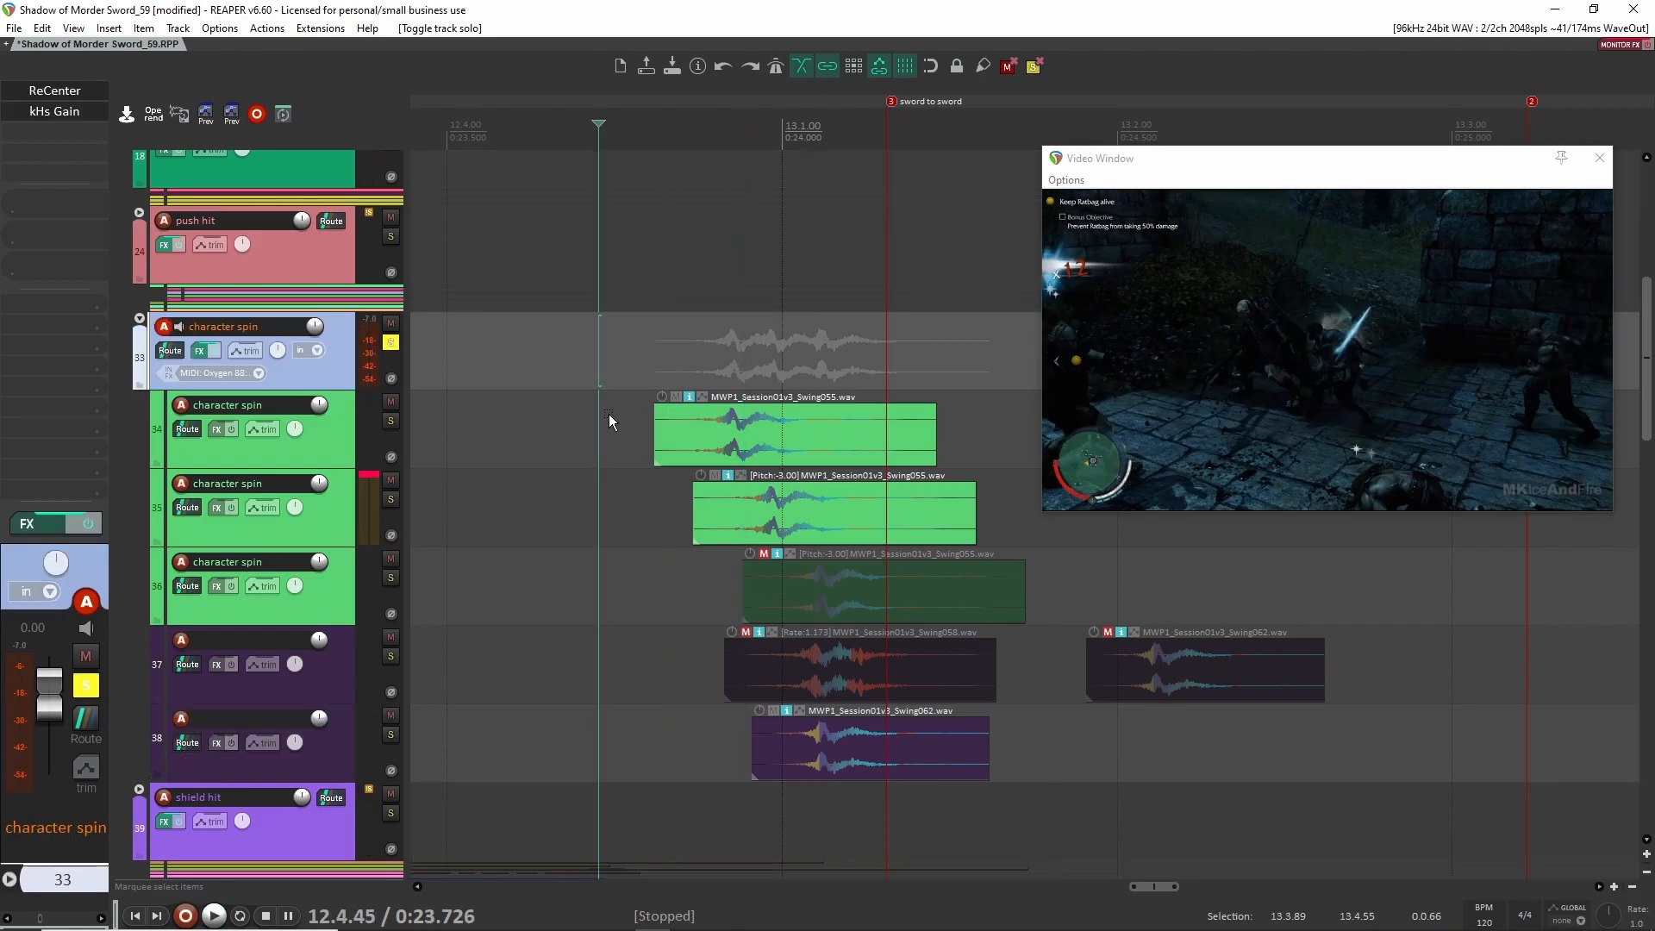
Unsolo the character spin folder track and collapse it to hide its layers
scroll(411, 356, down, 4)
click(390, 343)
scroll(392, 347, up, 2)
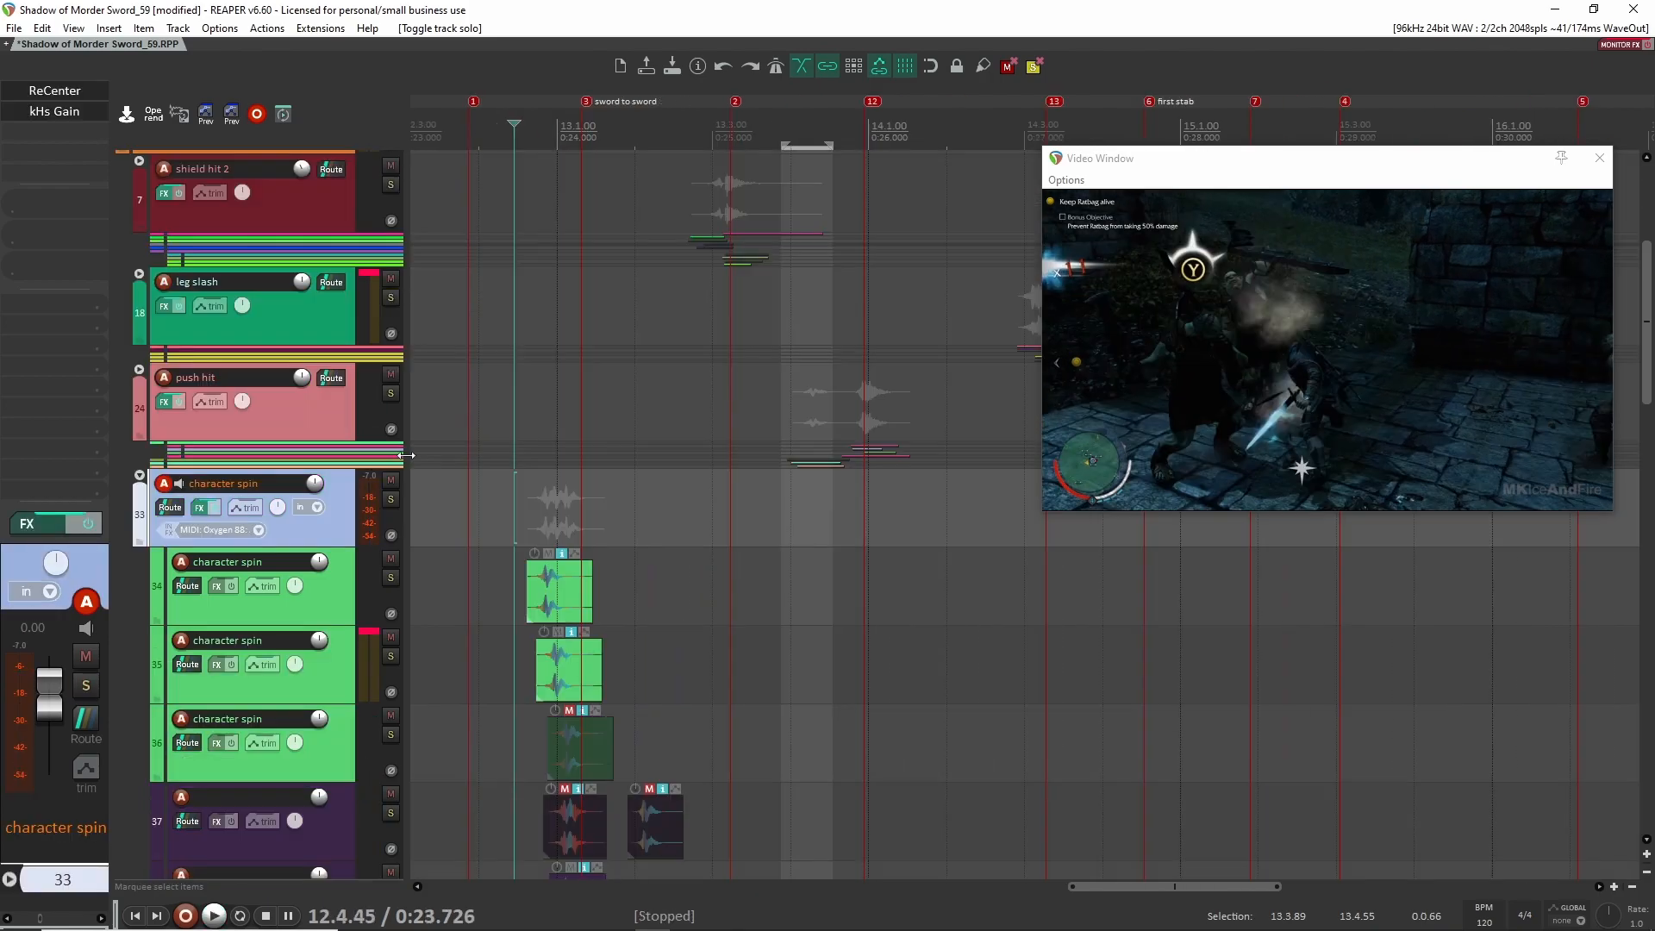
click(139, 475)
click(139, 476)
scroll(379, 488, up, 4)
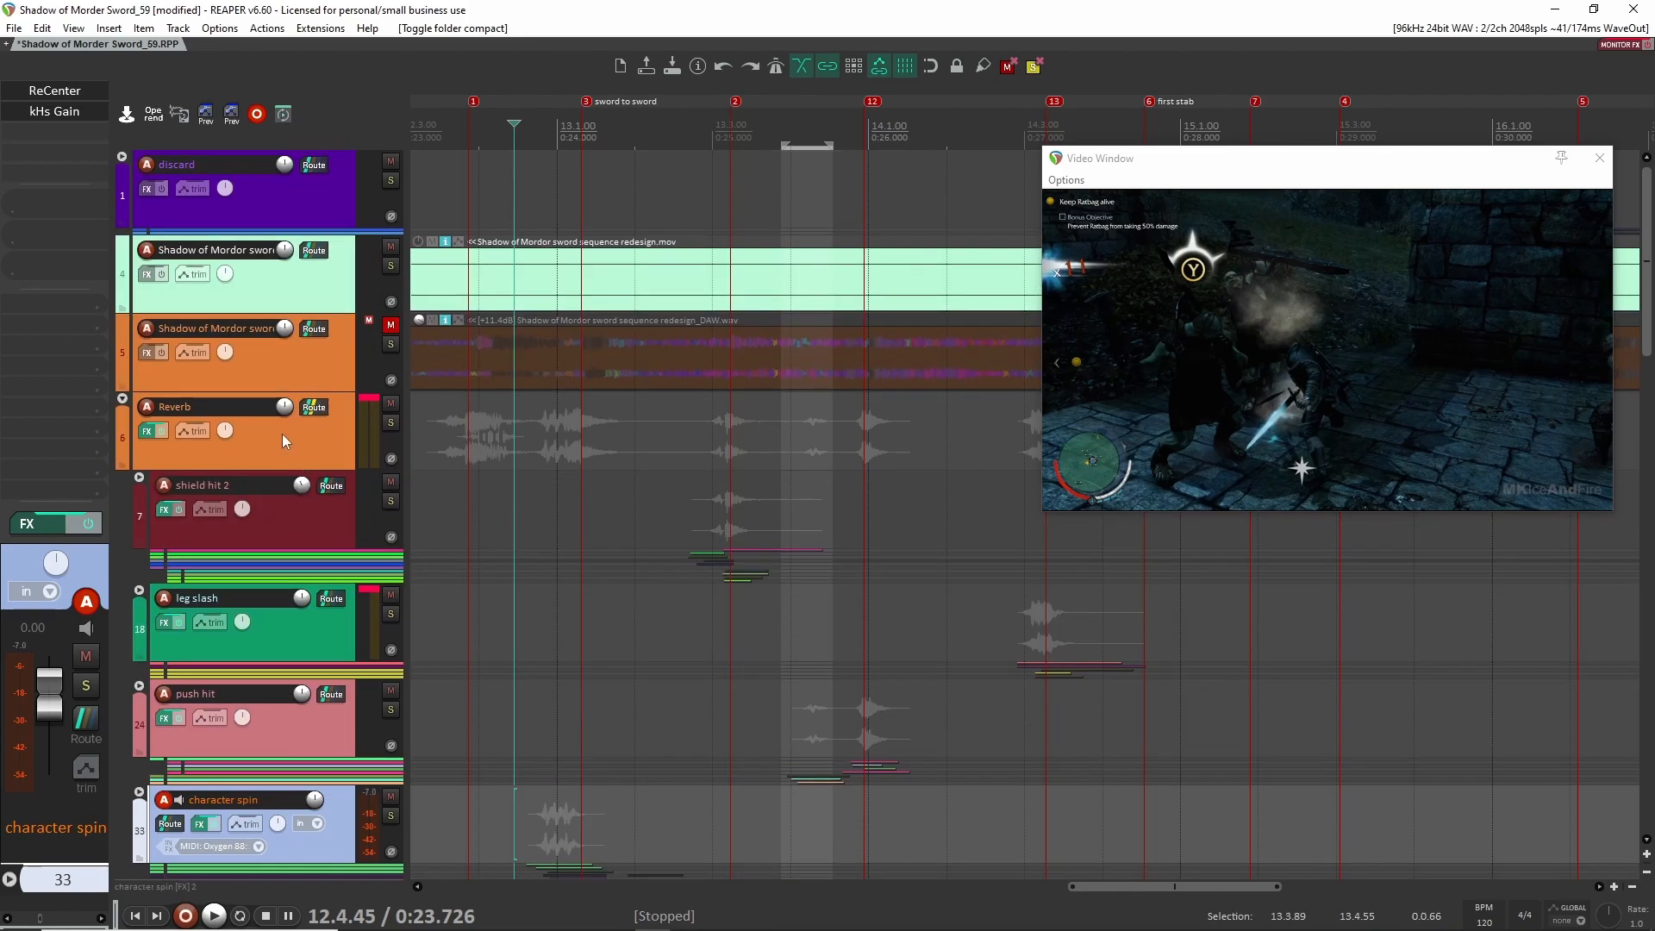
Examine the Reverb folder track's effects and the layout of the grouped sound folders, and select the character spin track
click(284, 431)
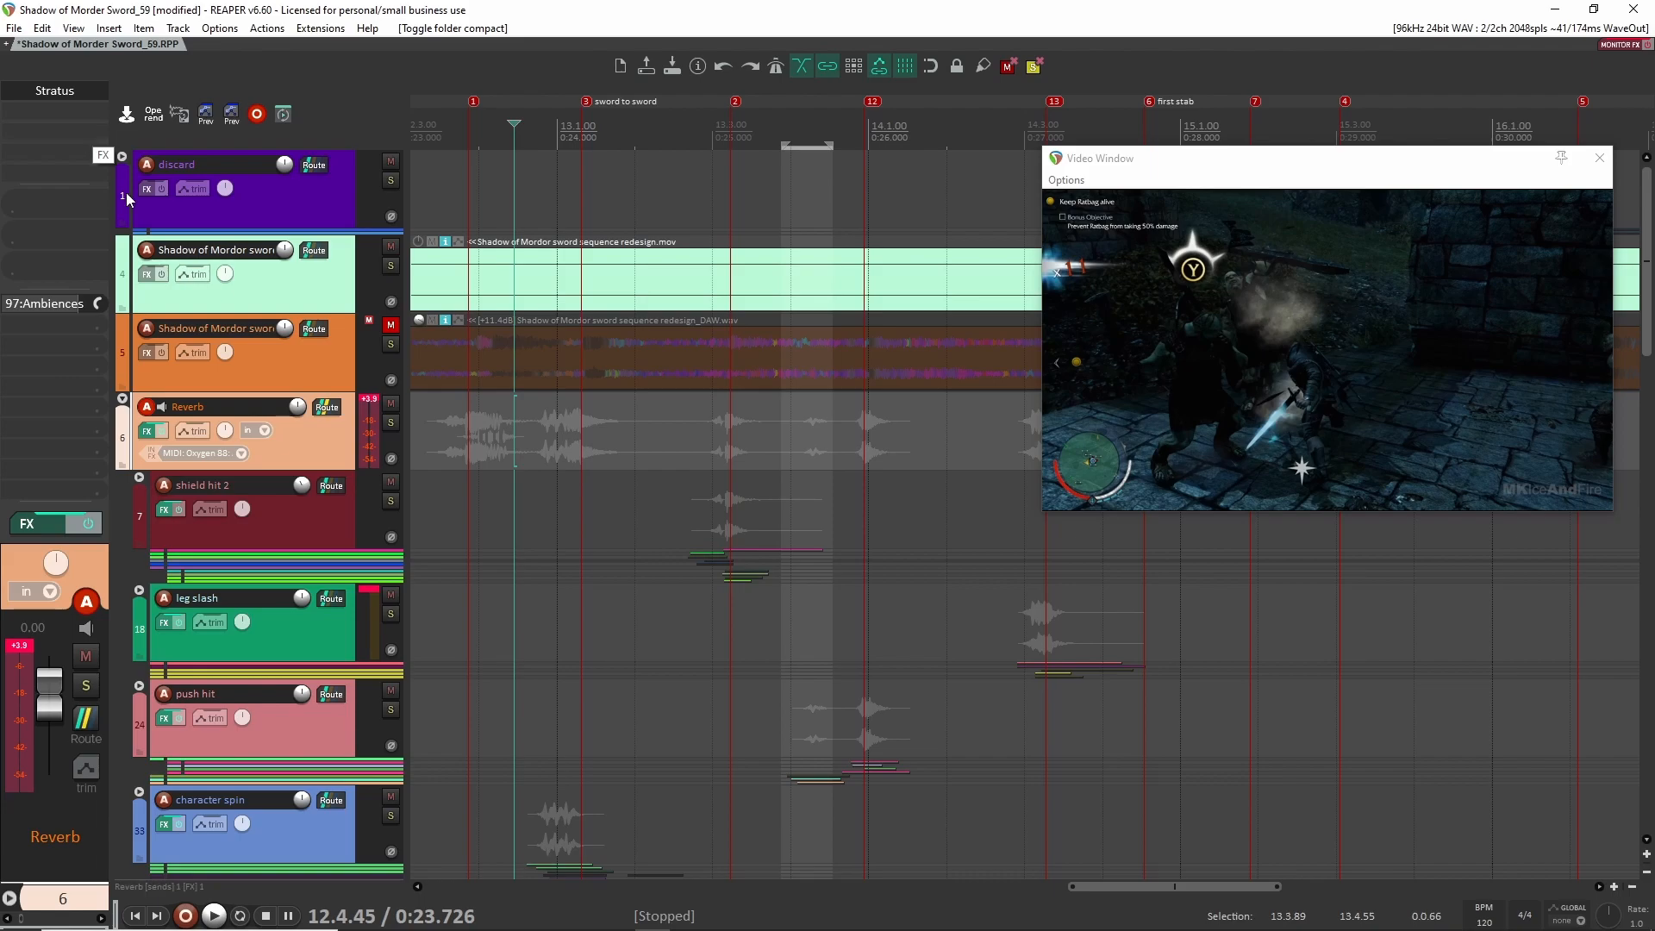
scroll(420, 593, down, 6)
scroll(315, 448, up, 6)
scroll(715, 536, up, 2)
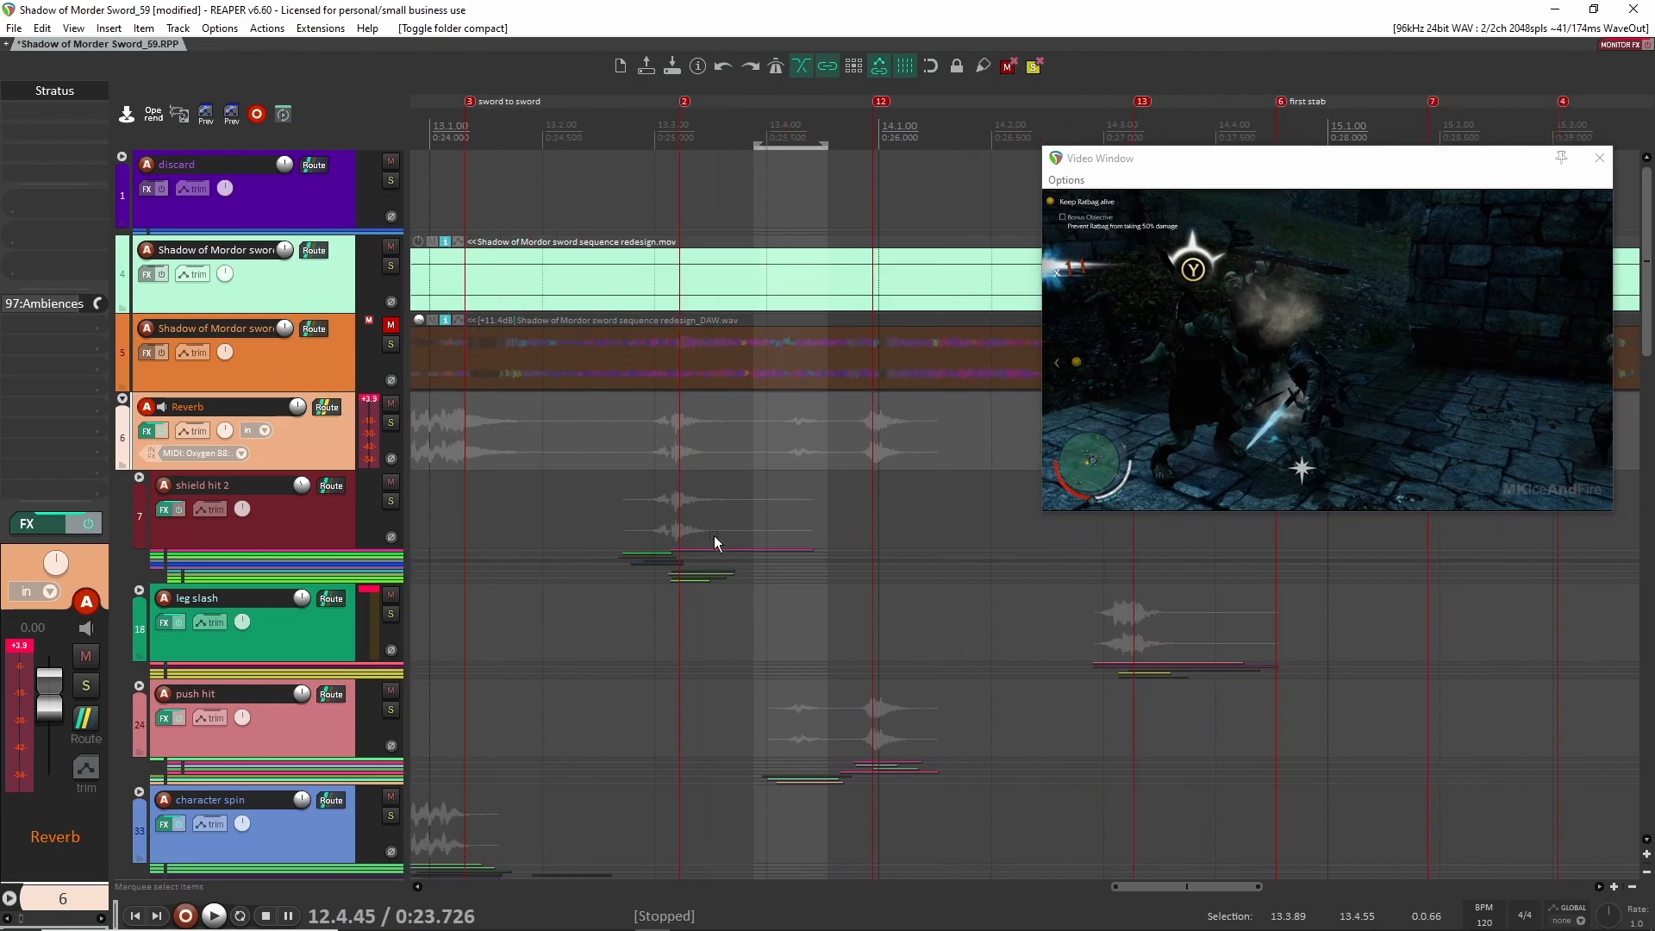
scroll(776, 504, up, 2)
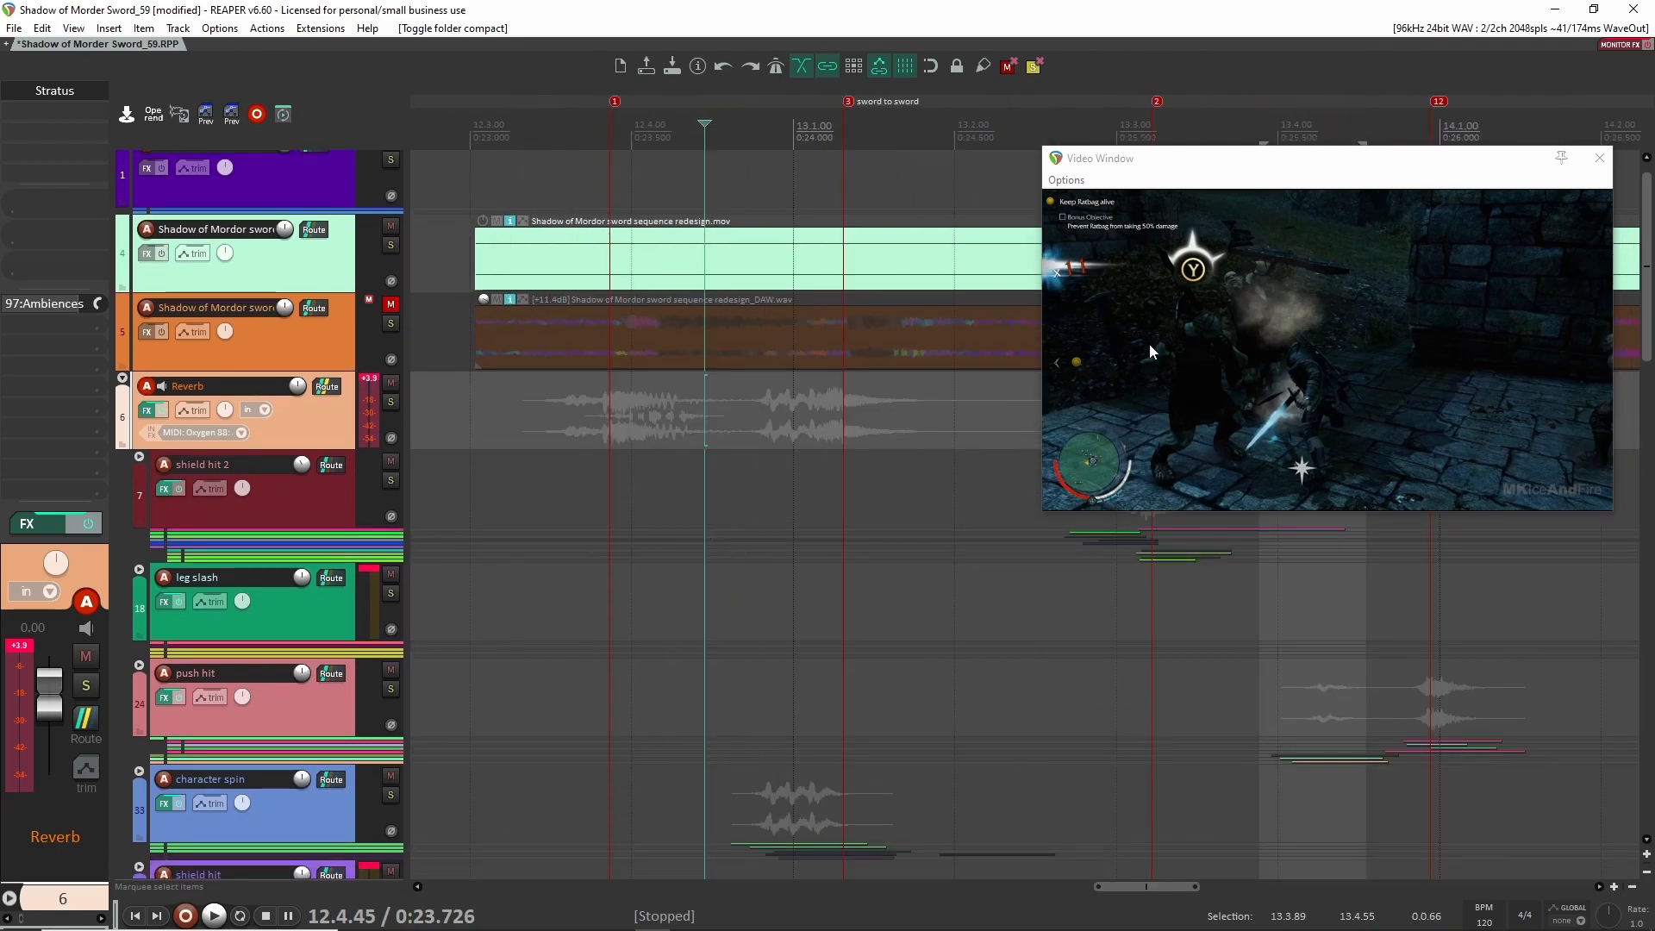
scroll(592, 534, down, 5)
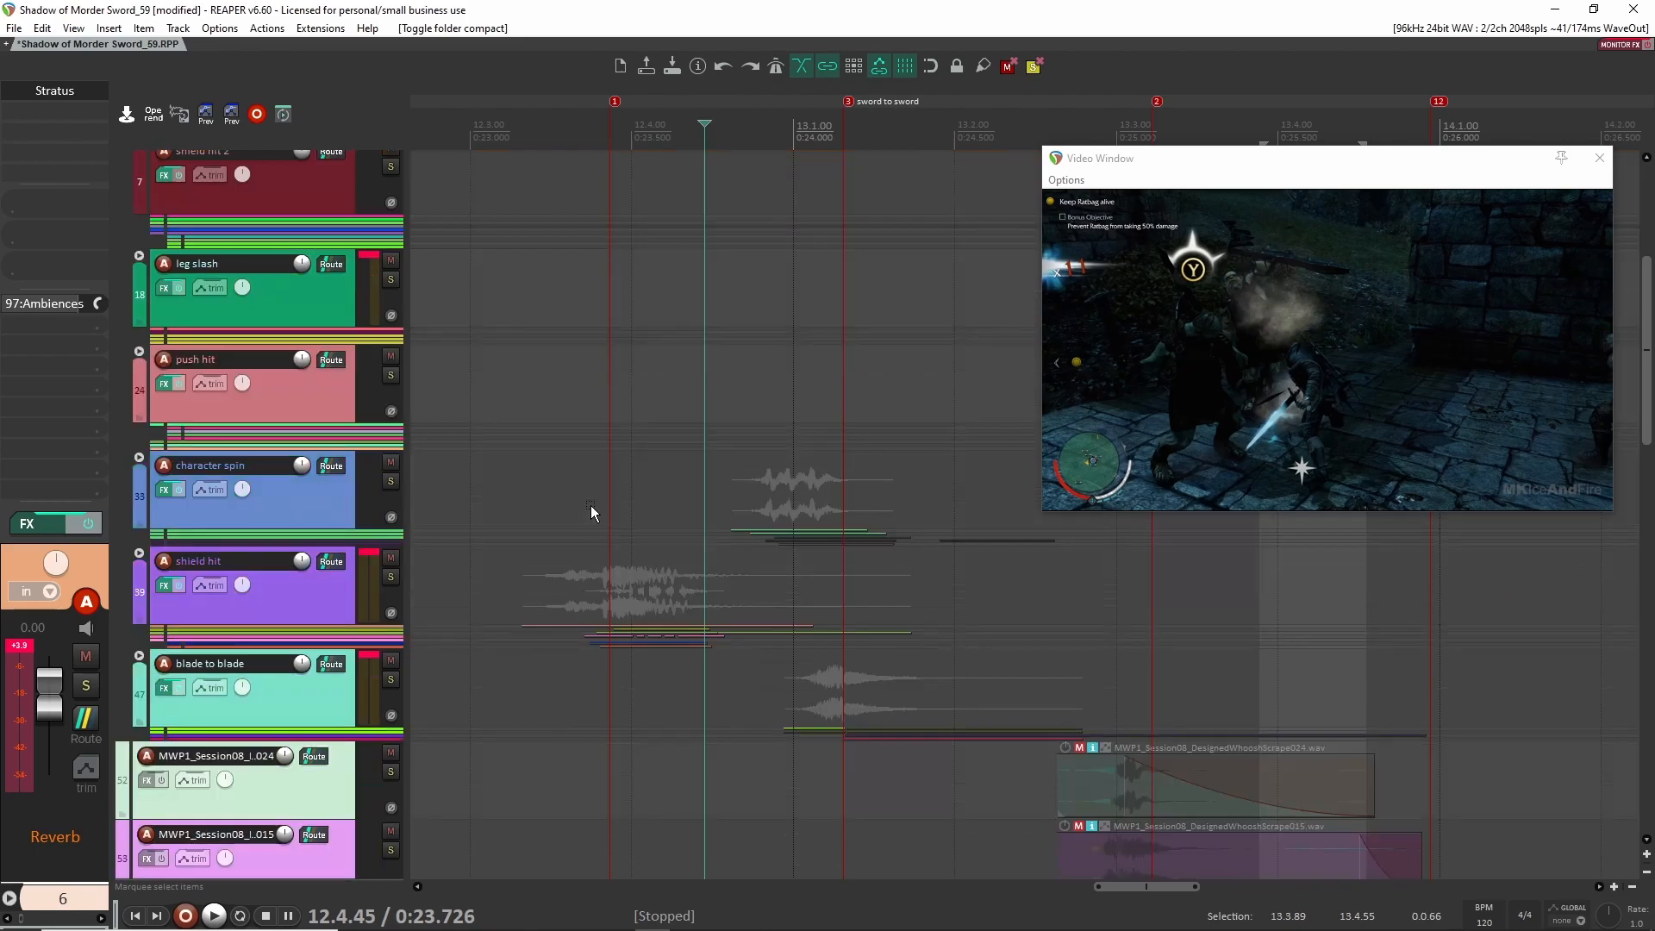
scroll(576, 510, up, 2)
click(437, 522)
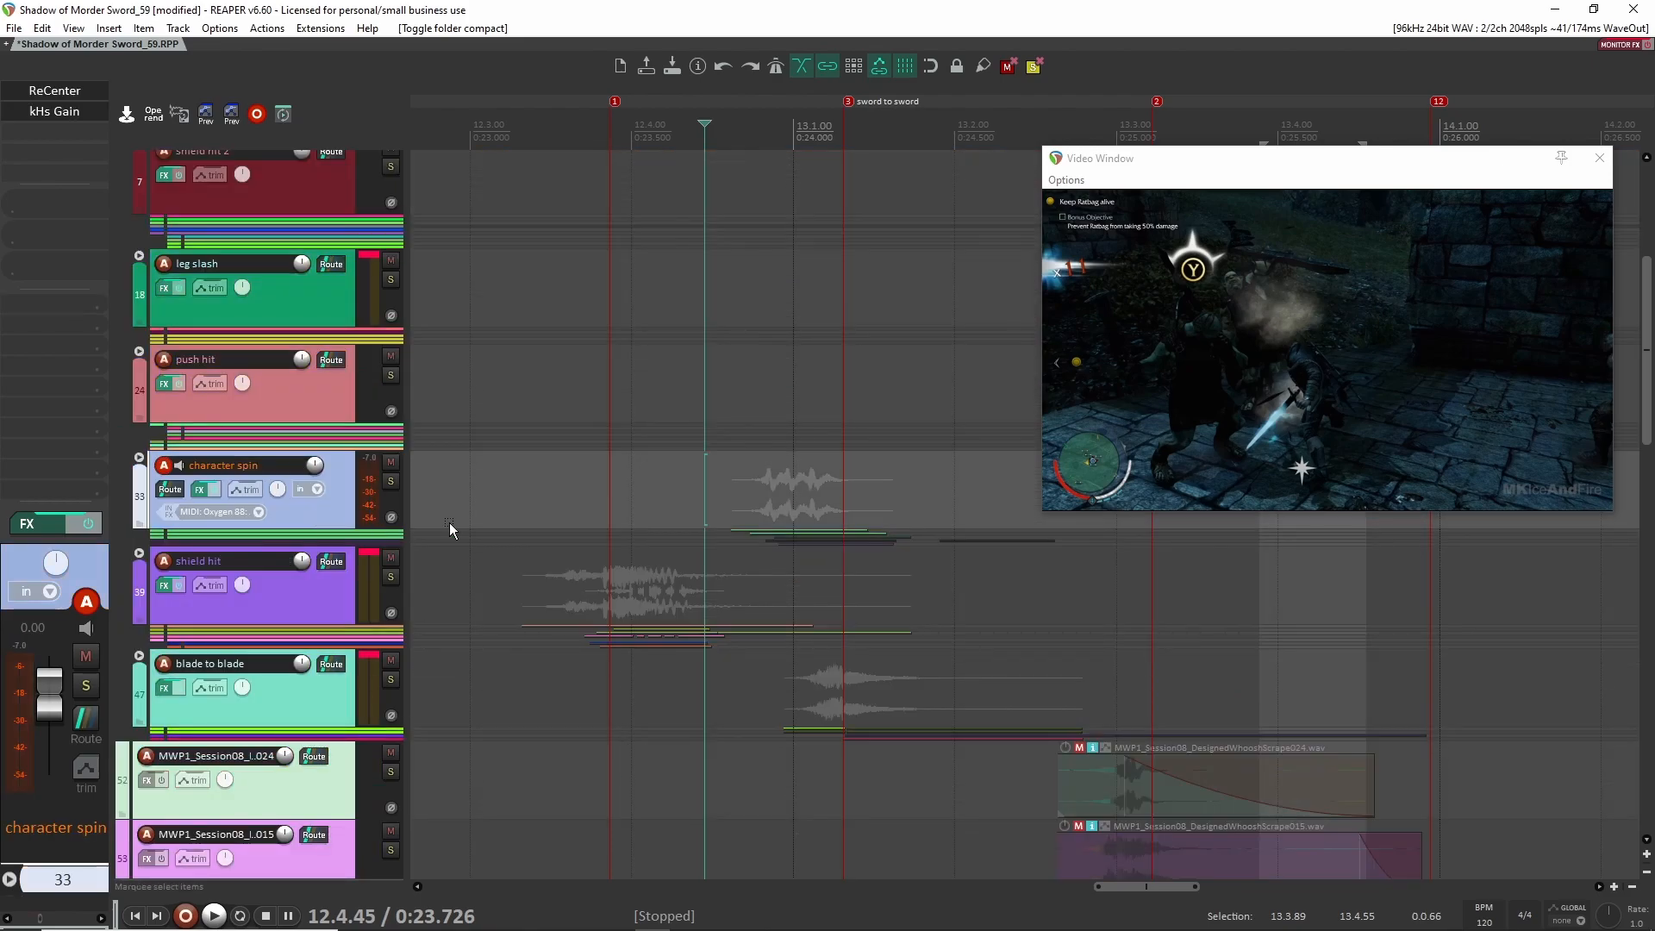
Select the blade to blade folder track and audition its layers together
click(310, 703)
key(space)
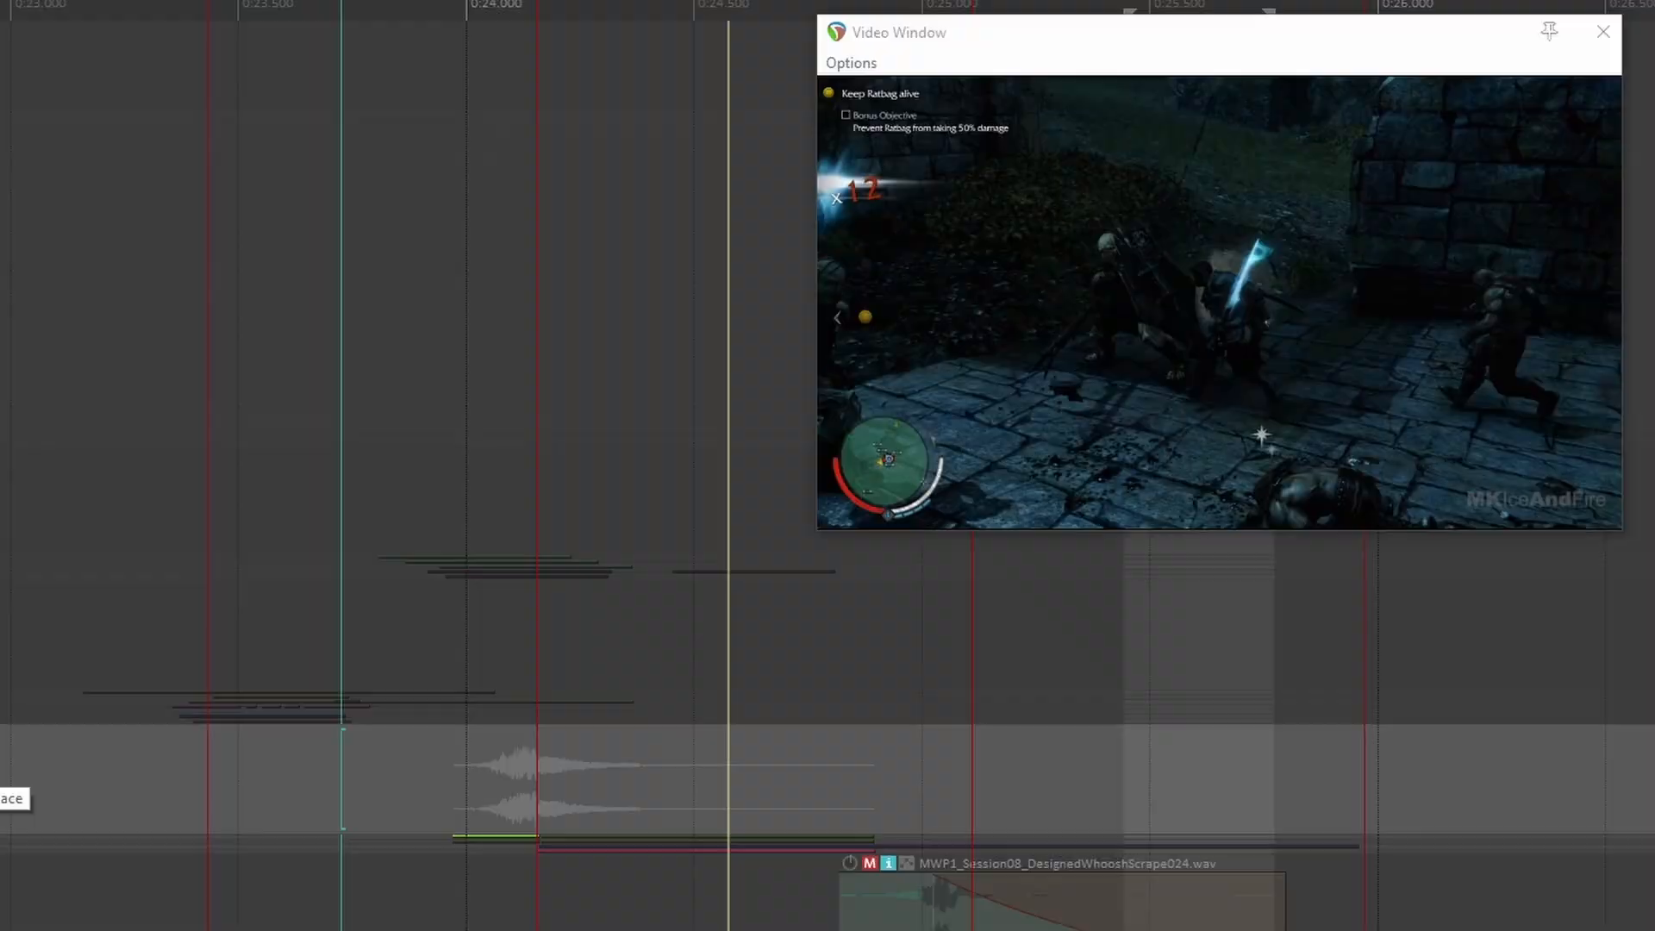
key(space)
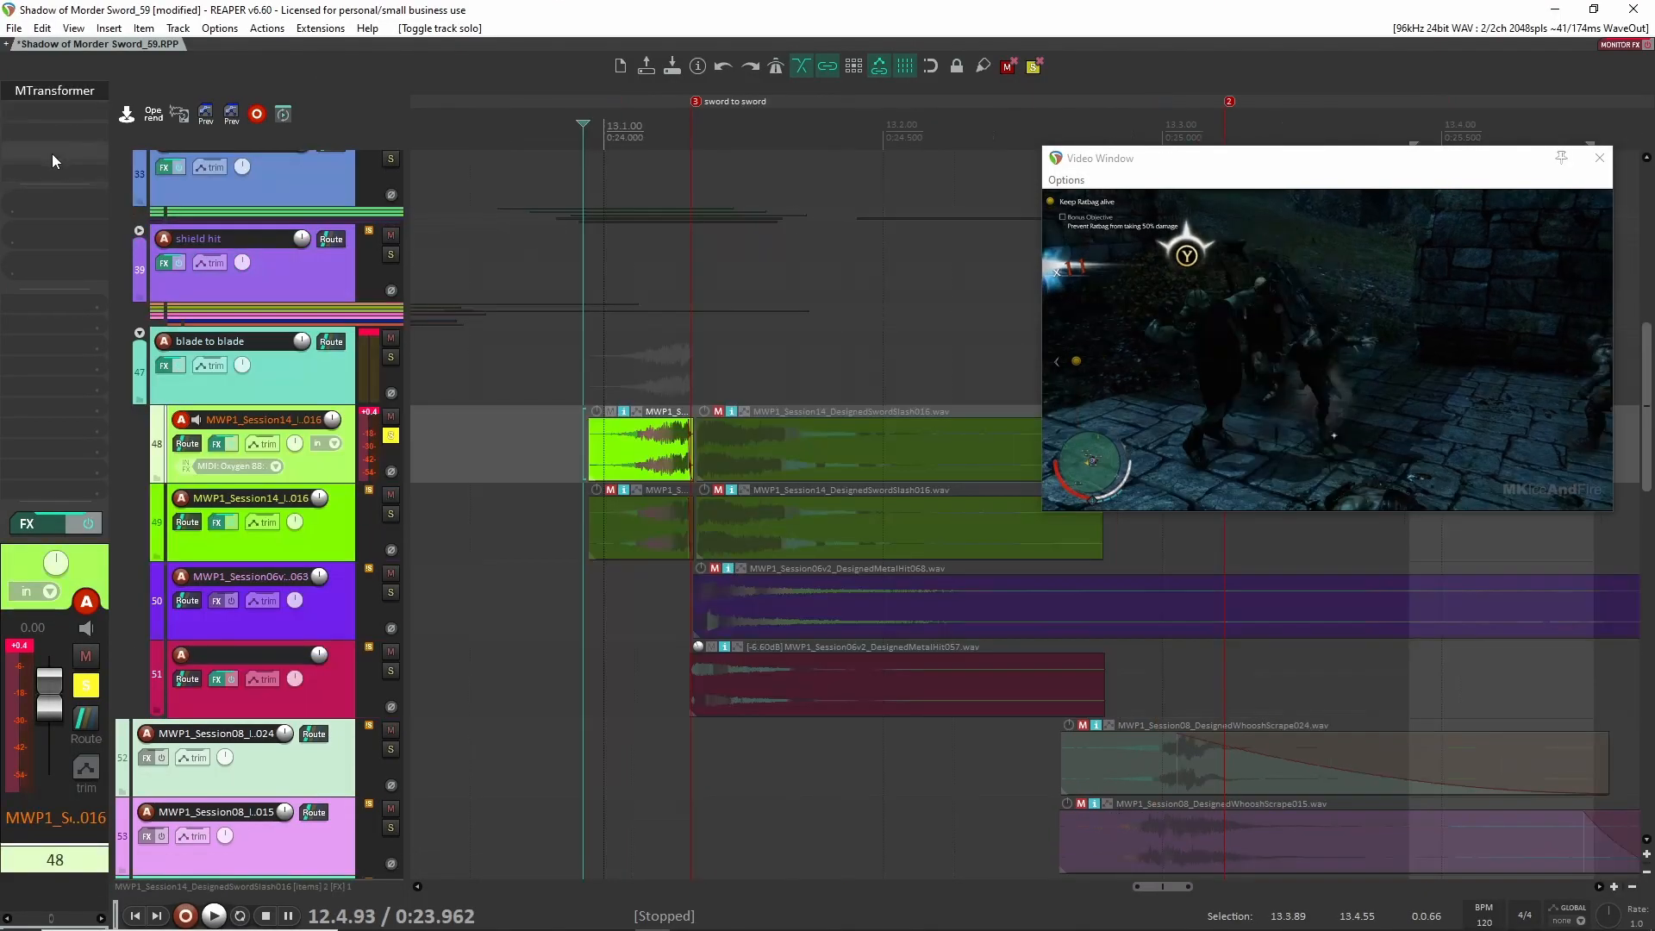
Audition the soloed MWP1_Session14_DesignedSwordSlash016 layer on track 48 with MTransformer bypassed, and re-enable the effect
shift+click(61, 97)
key(space)
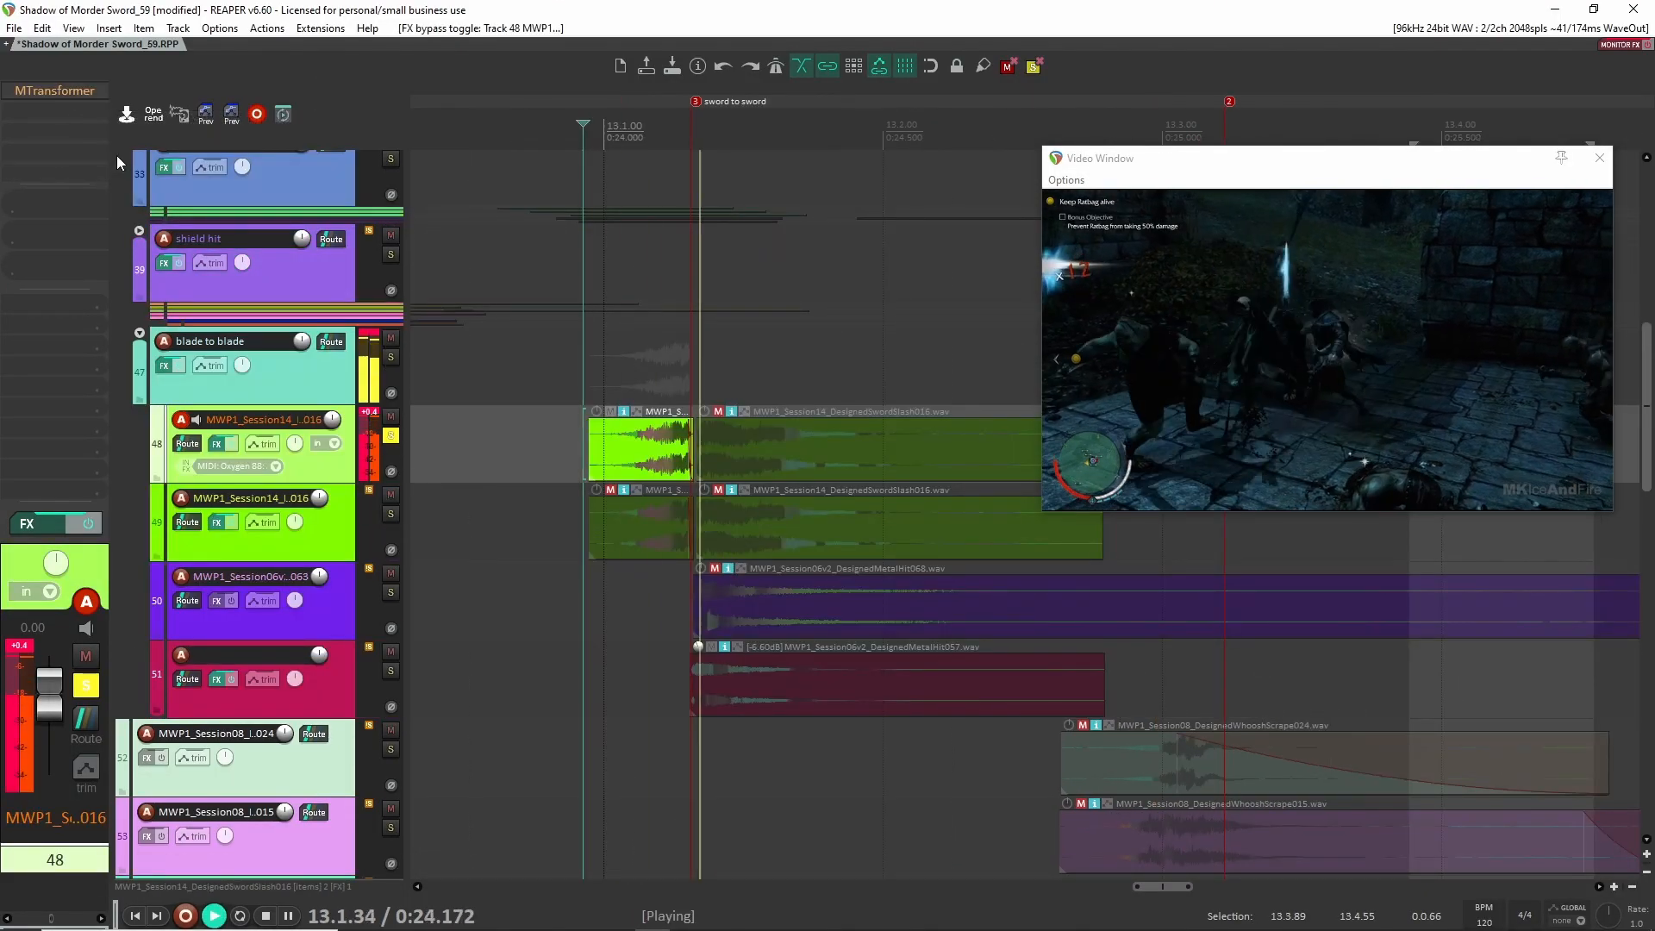
key(space)
shift+click(58, 94)
Inspect the MTransformer settings on track 48 while auditioning the sword slash, and close the plugin
click(59, 94)
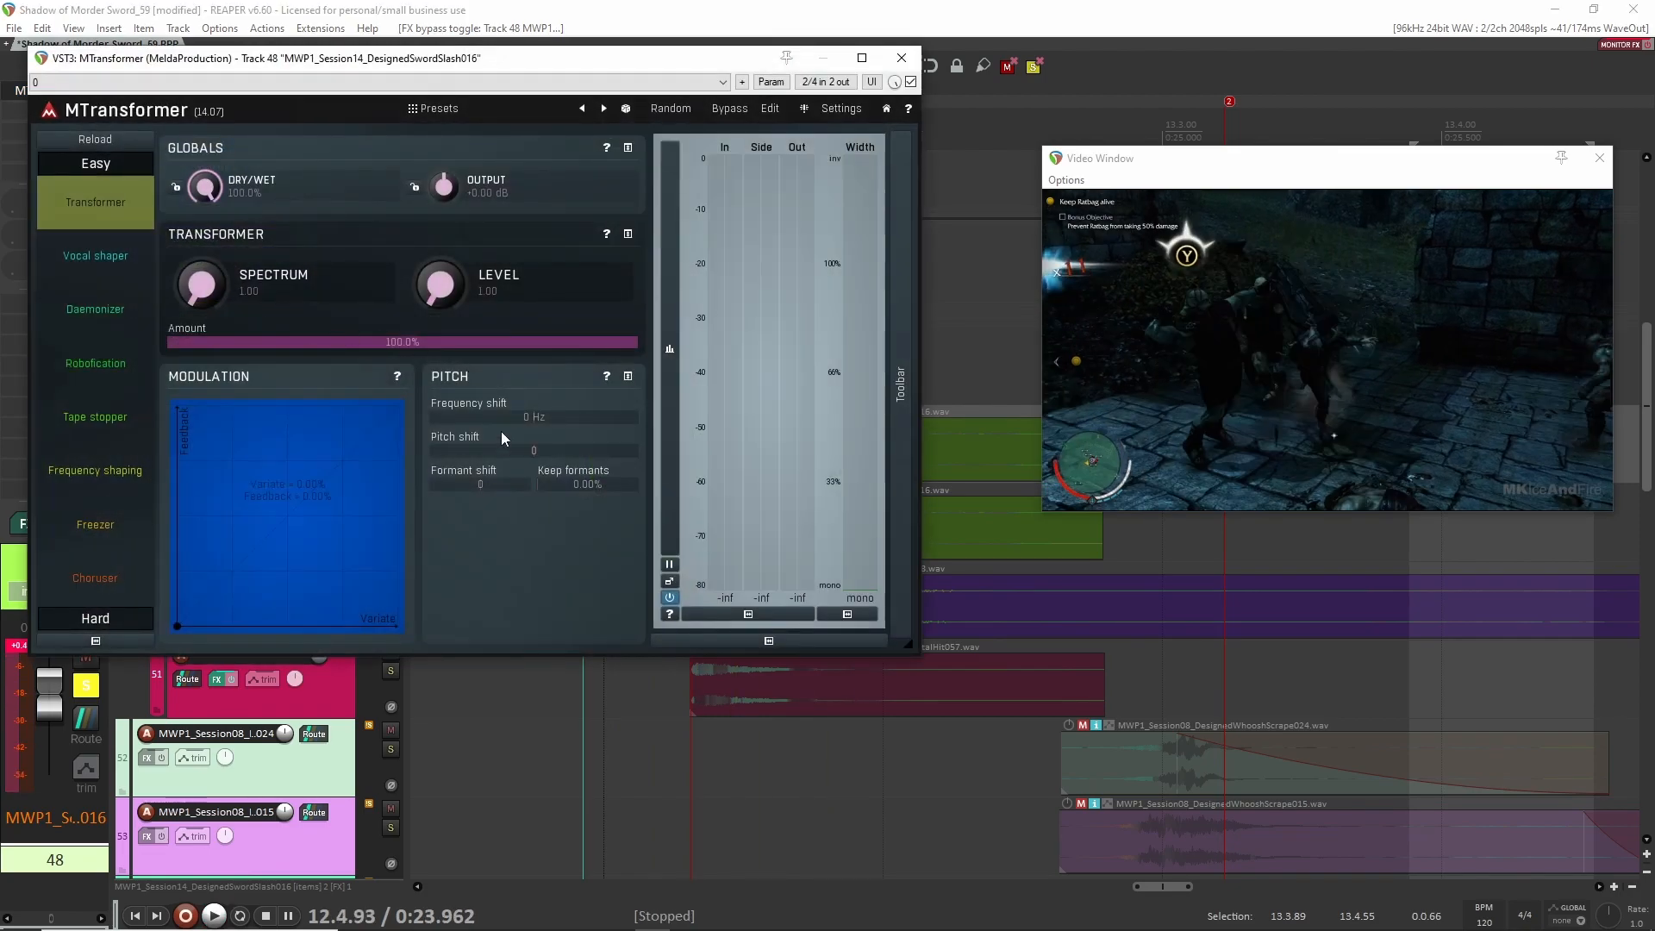
key(space)
key(space)
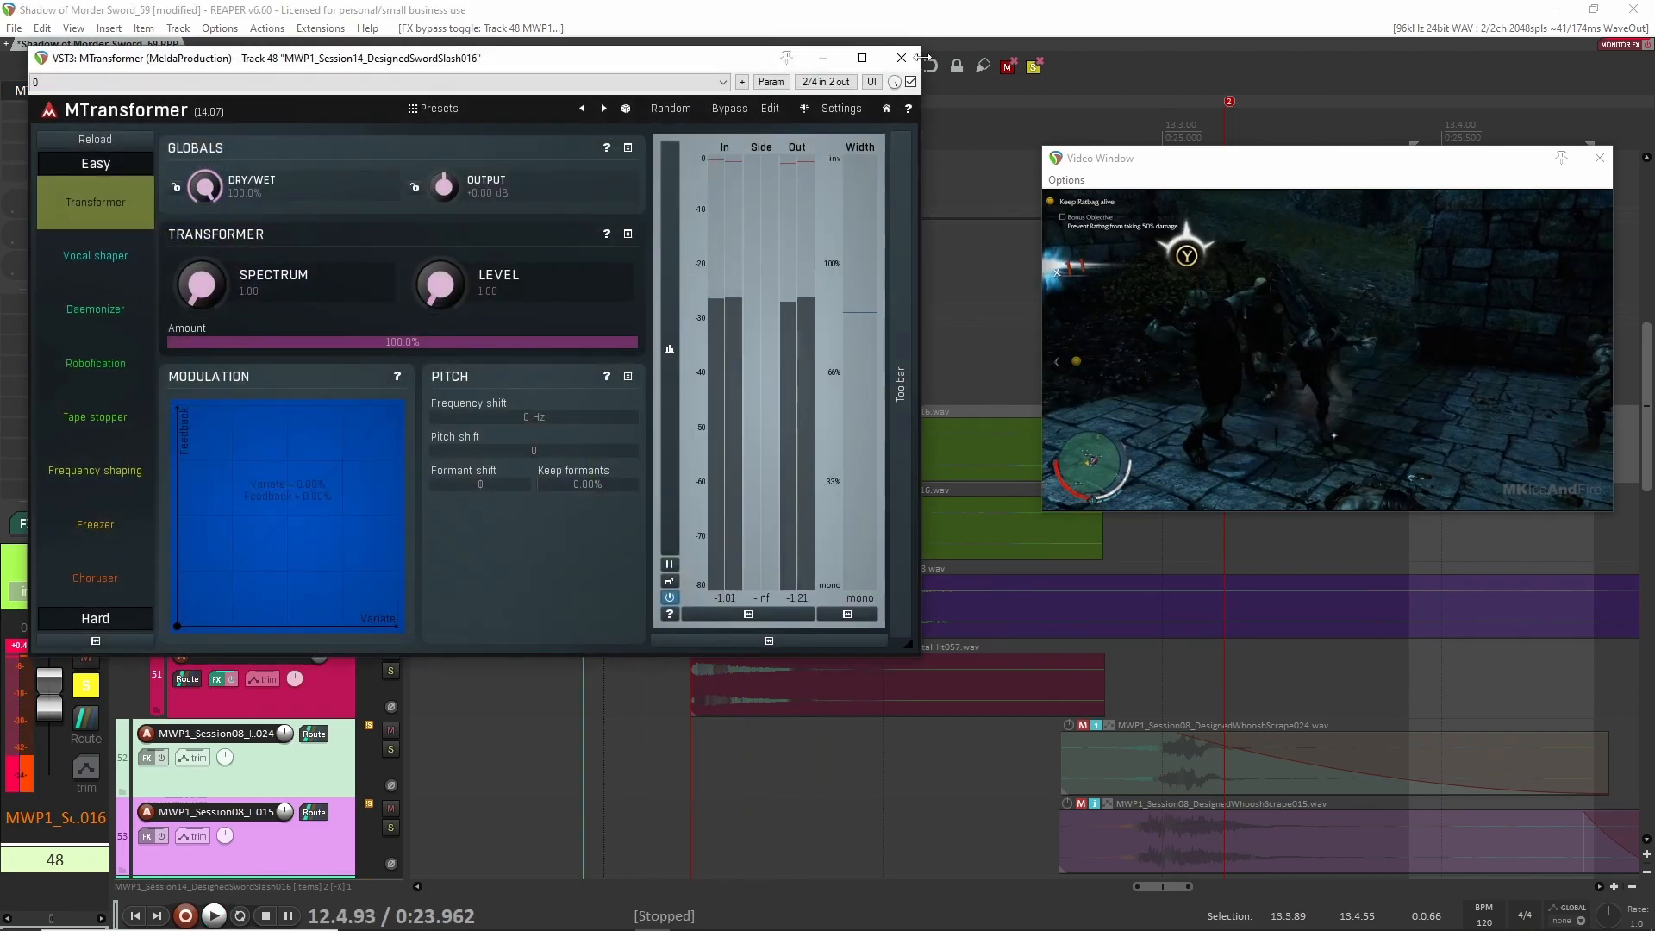
click(903, 58)
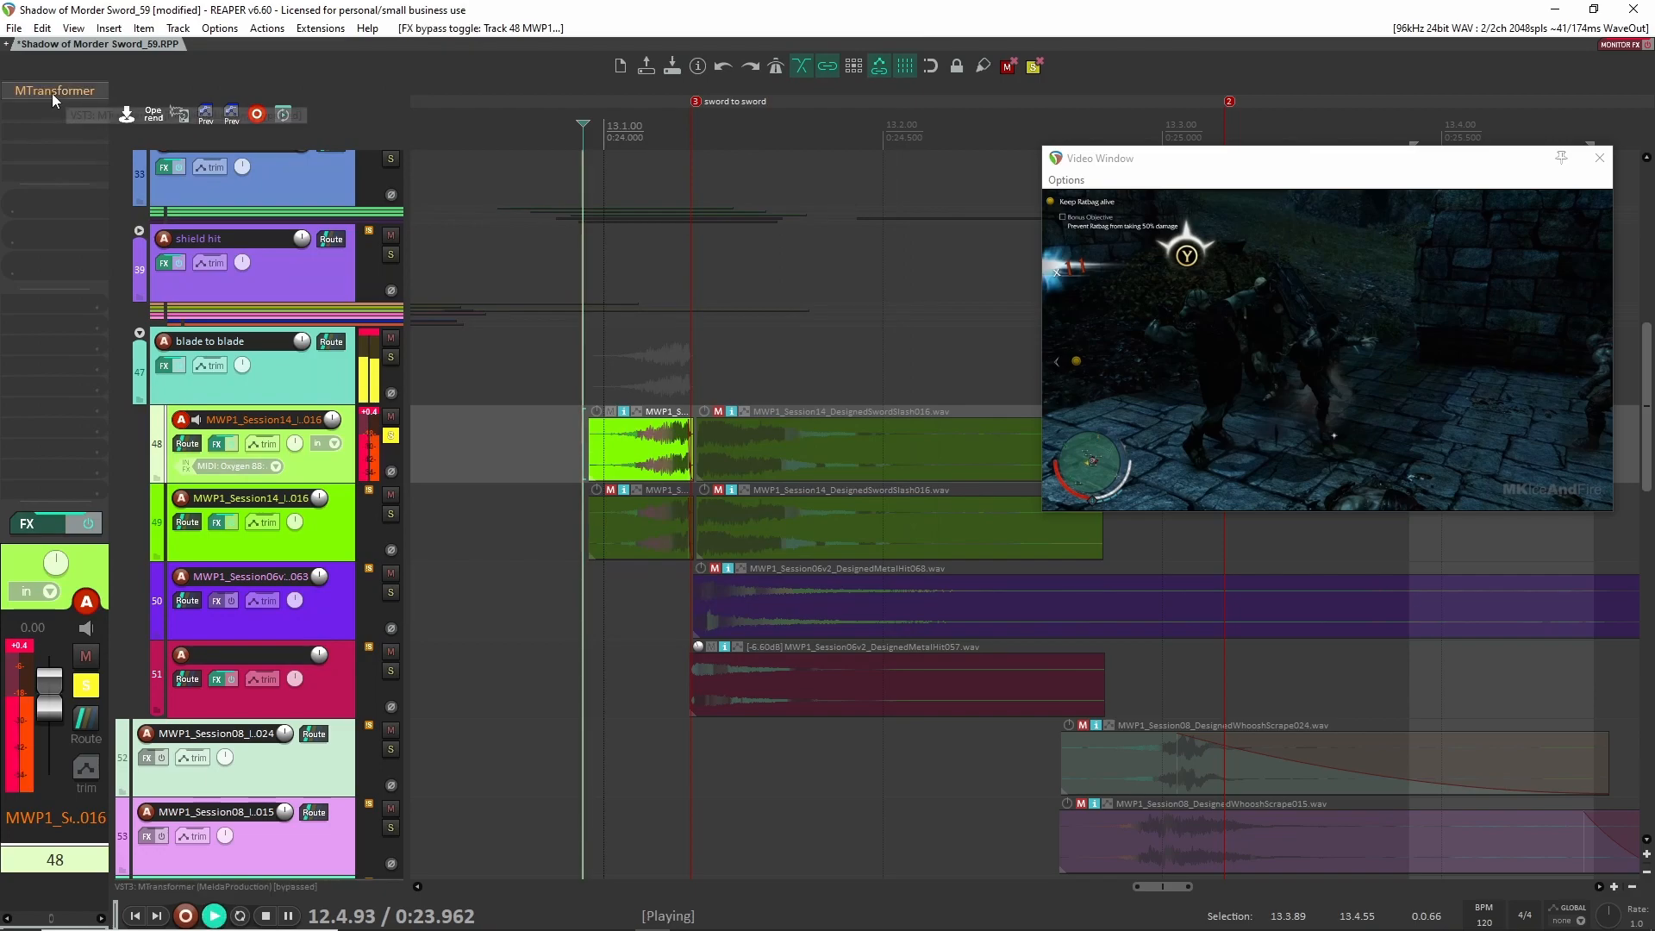
Solo track 51 and audition its MWP1_Session06v2_DesignedMetalHit057 layer
click(391, 670)
key(space)
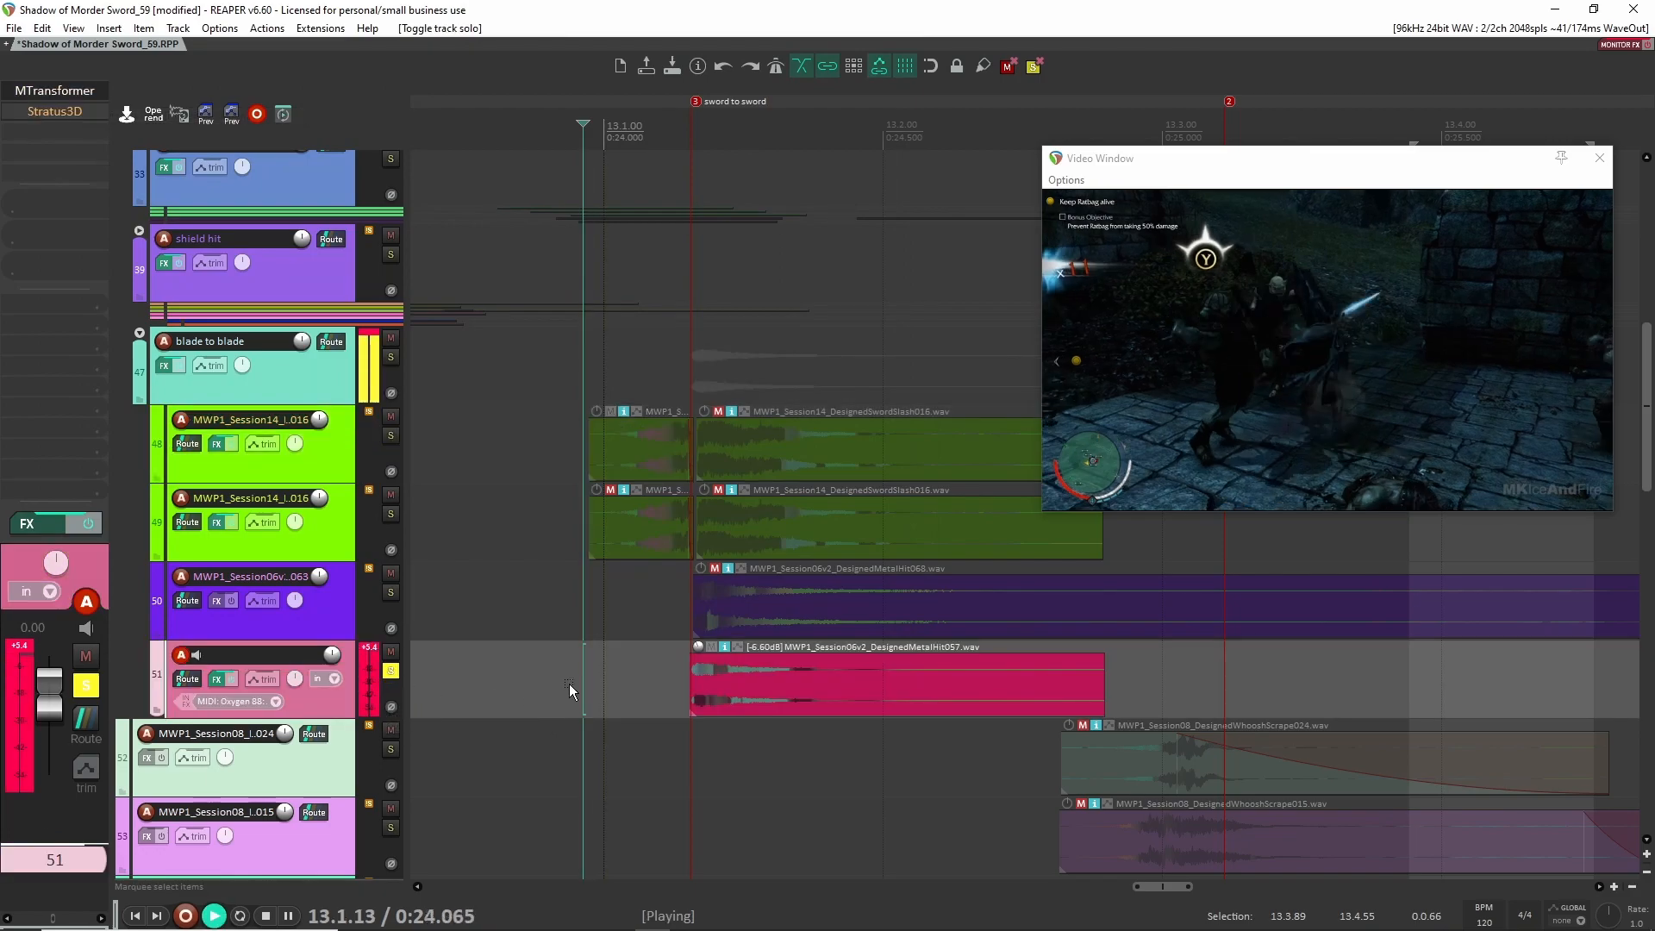
key(space)
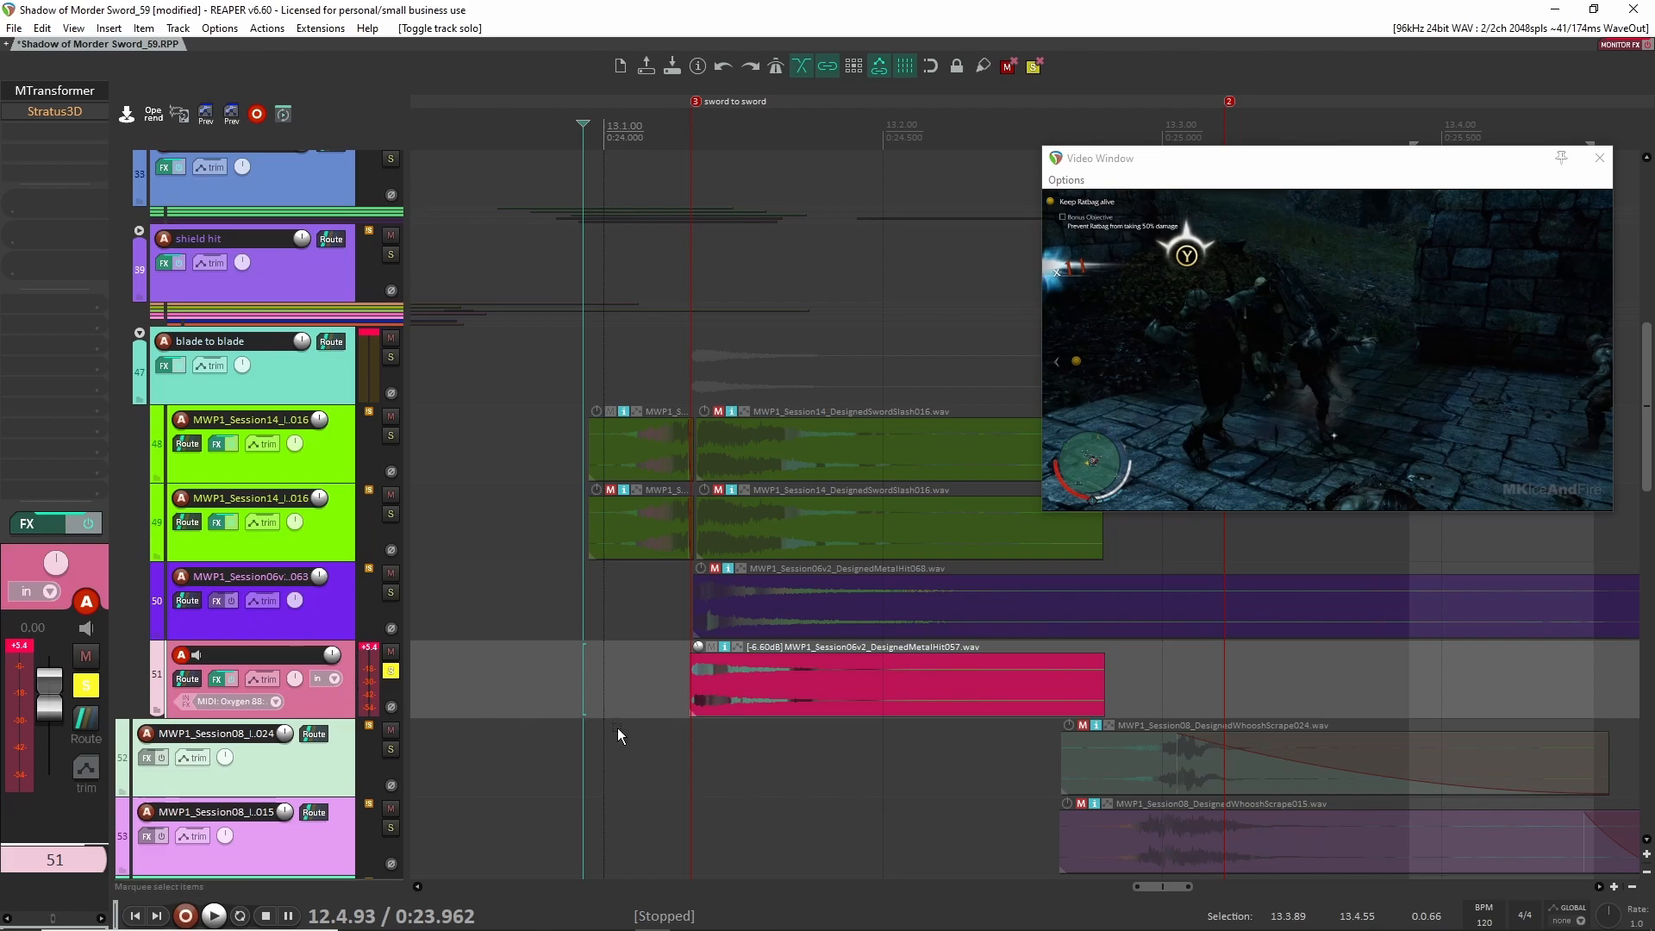
Inspect track 51's MTransformer frequency shaping settings, comparing the metal hit with the effect active and bypassed, and close the plugin
click(54, 91)
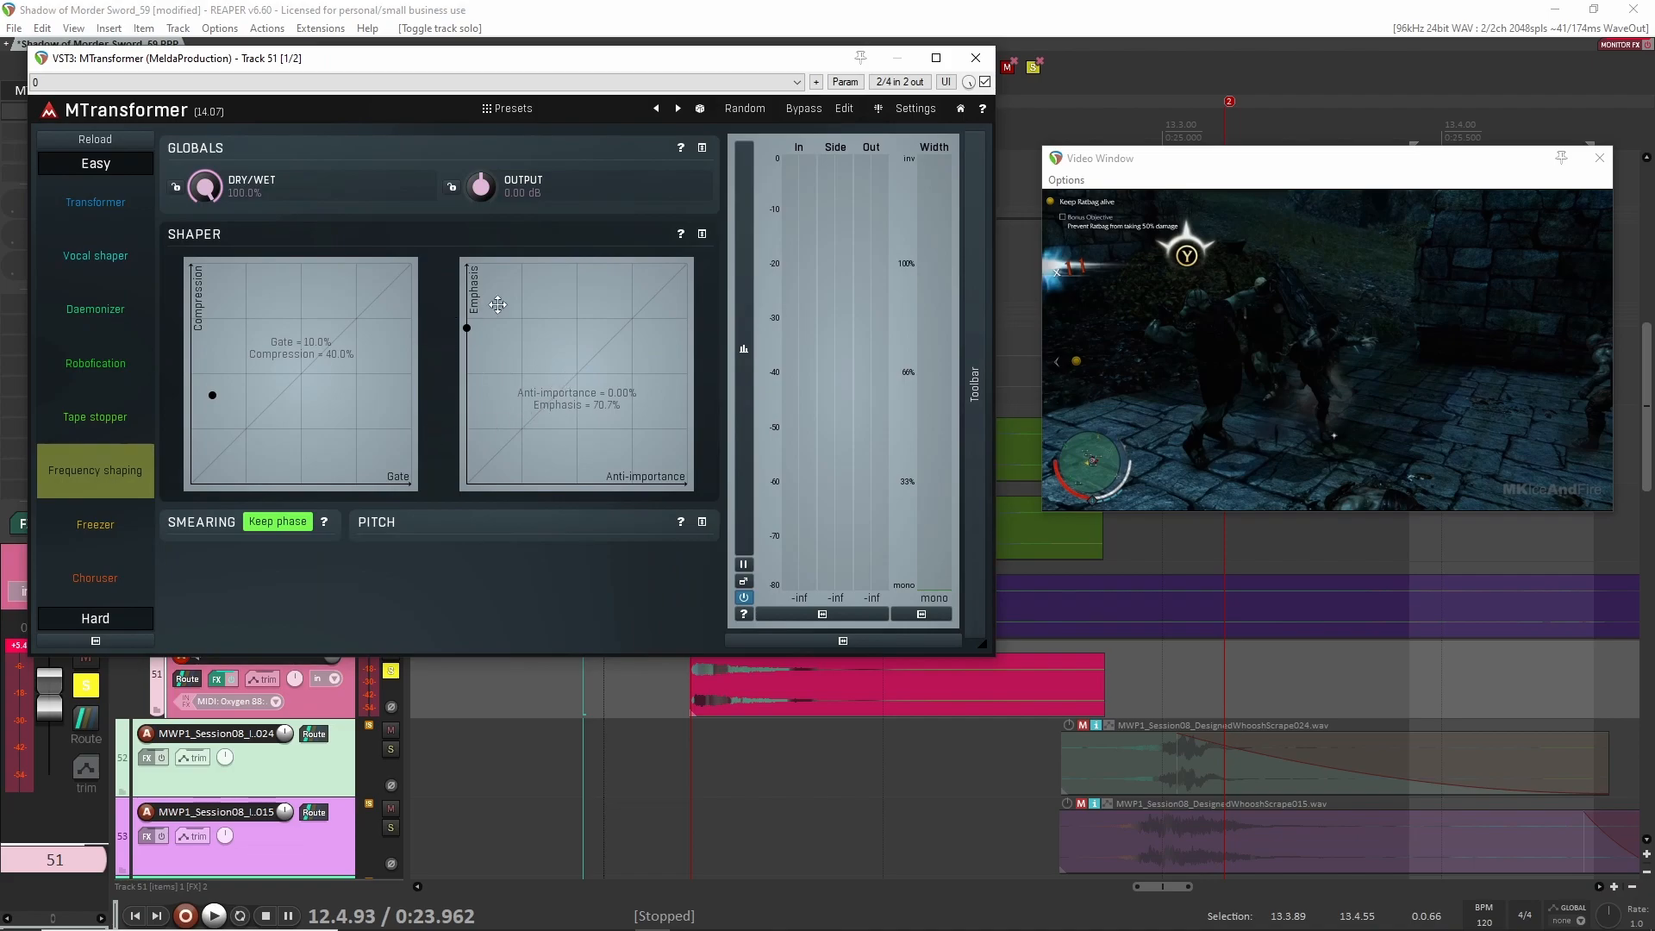
key(space)
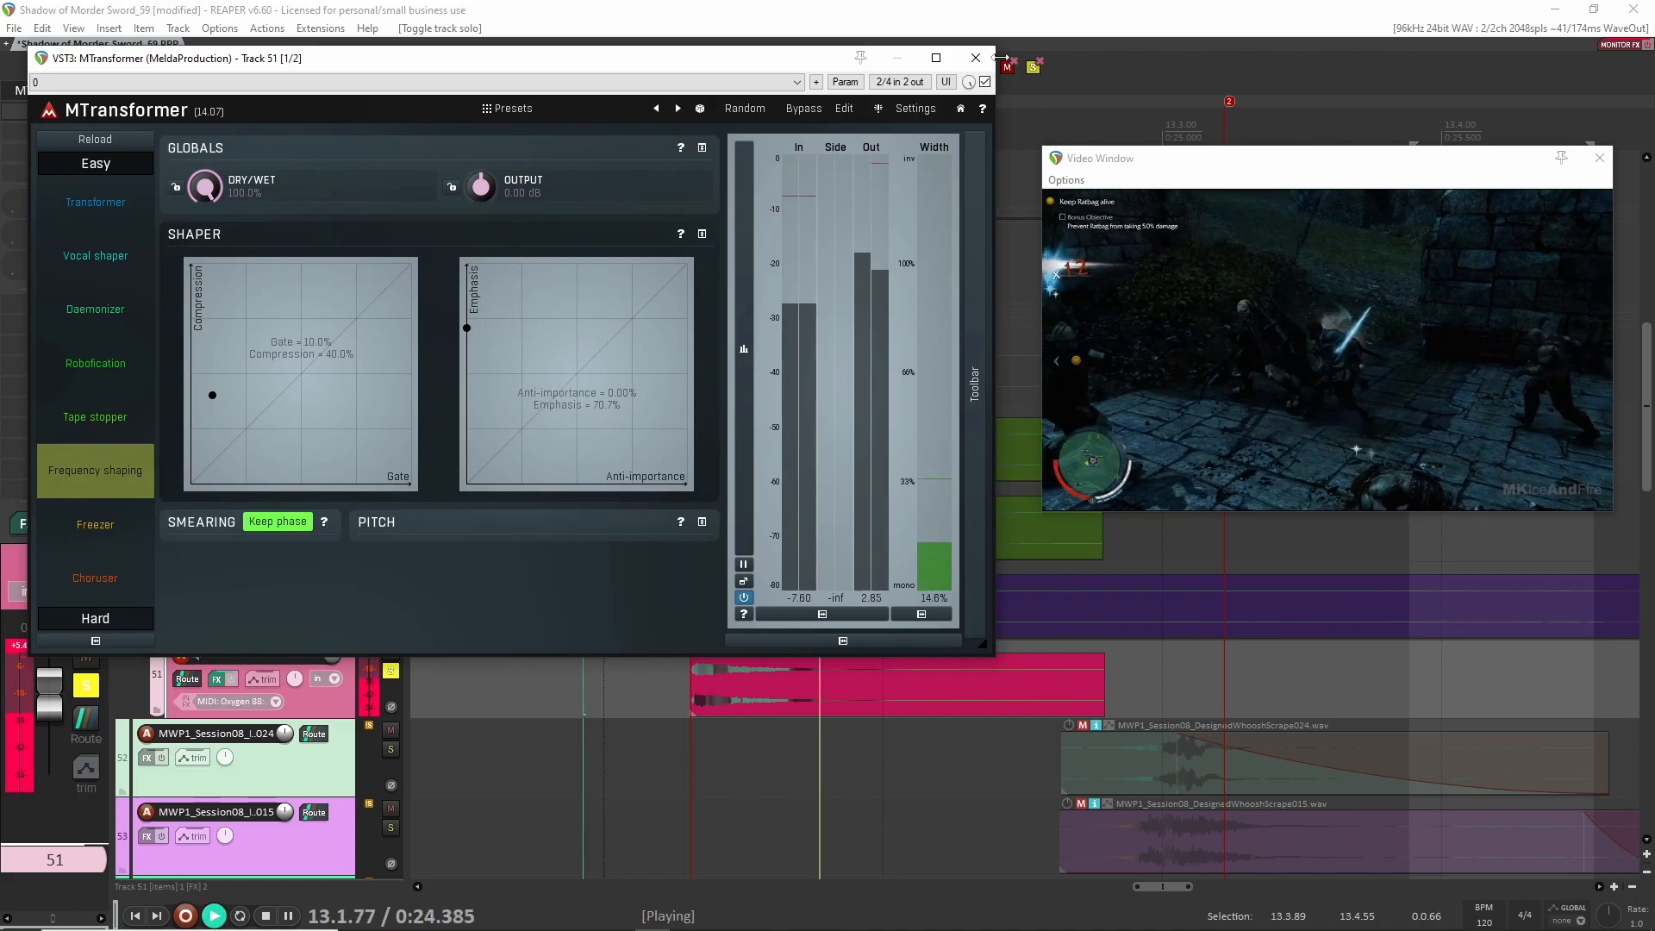
key(space)
click(985, 81)
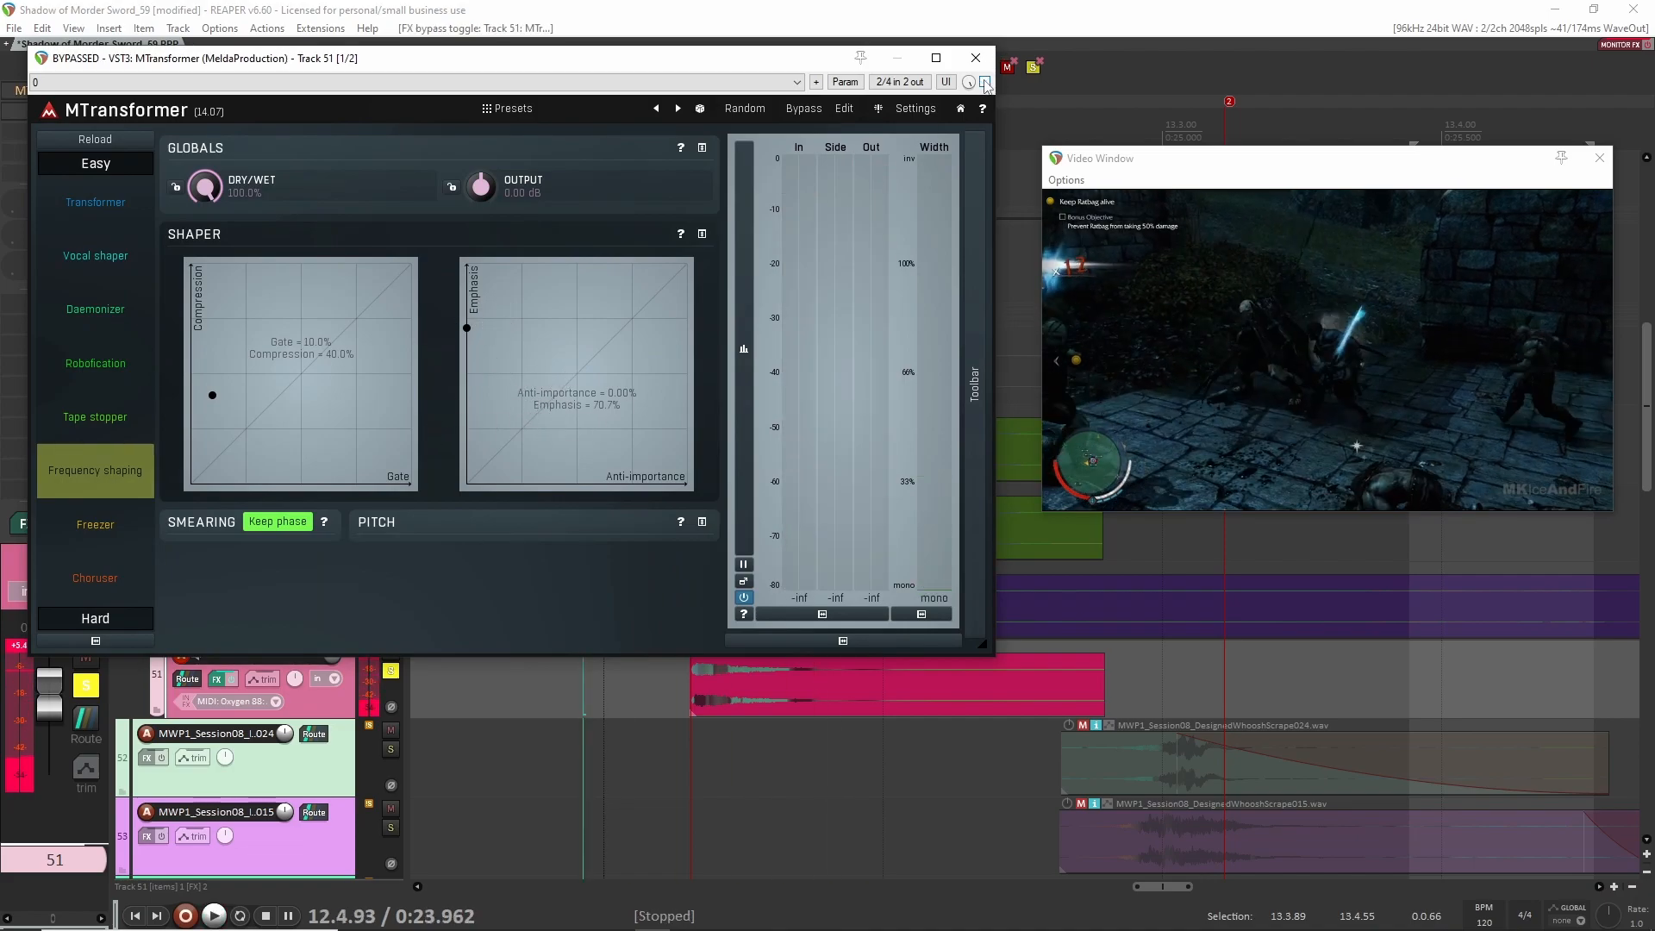
click(984, 82)
key(space)
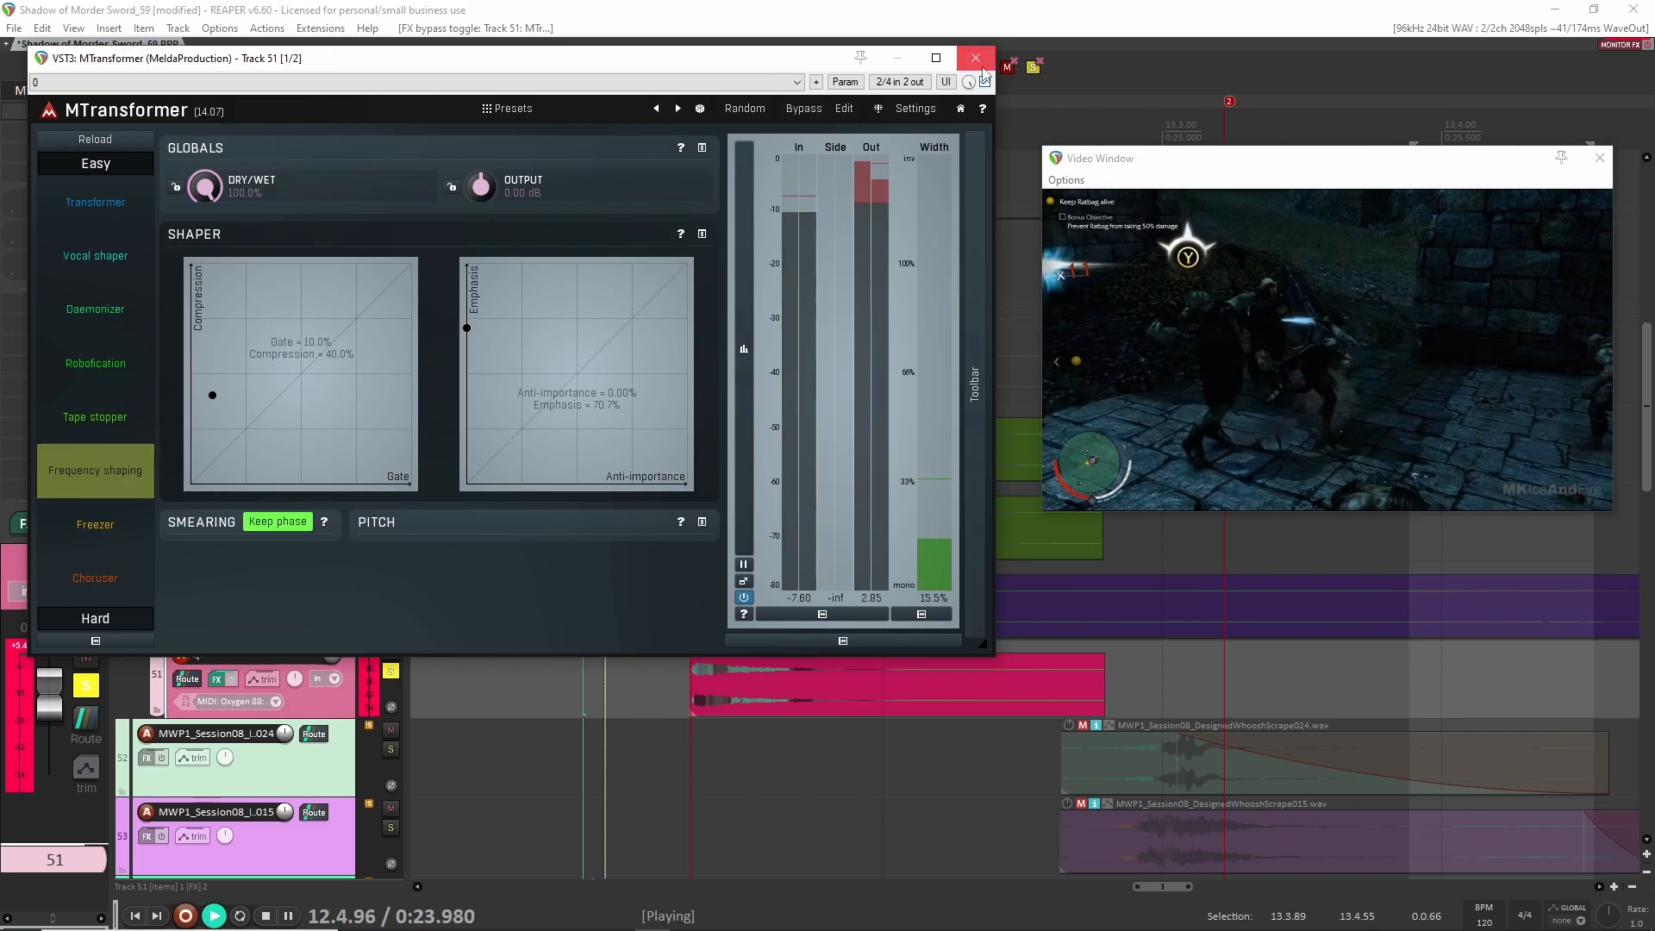
click(983, 67)
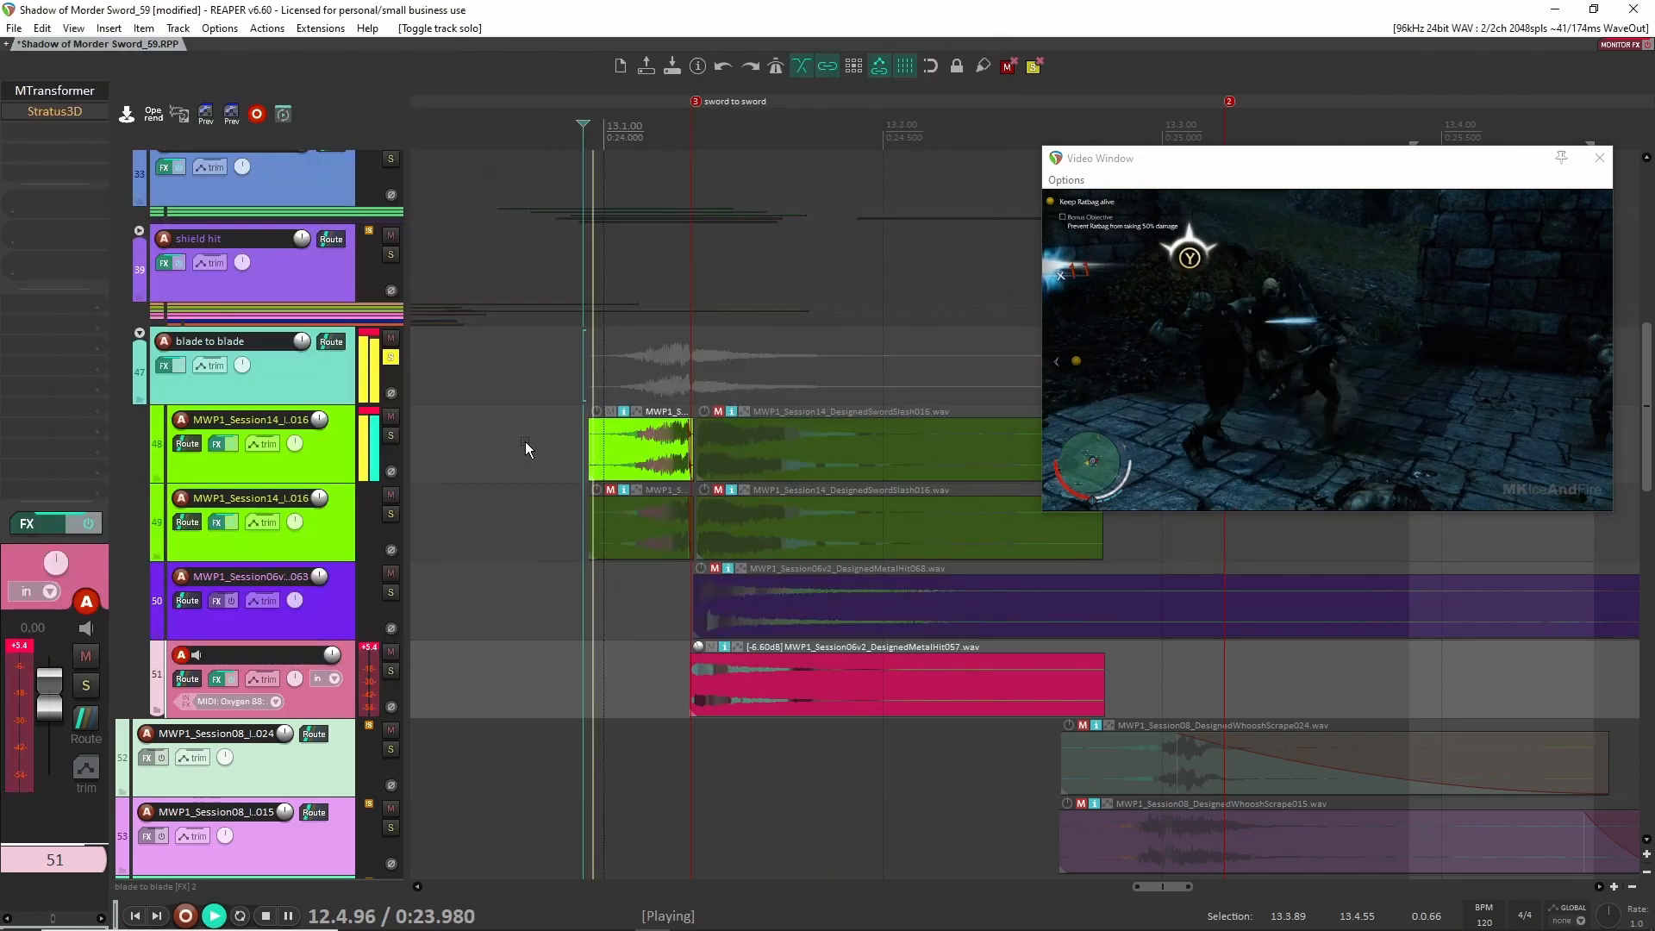
Stop playback of the blade to blade folder and examine how its layers line up around the sword to sword marker
key(space)
scroll(525, 441, up, 5)
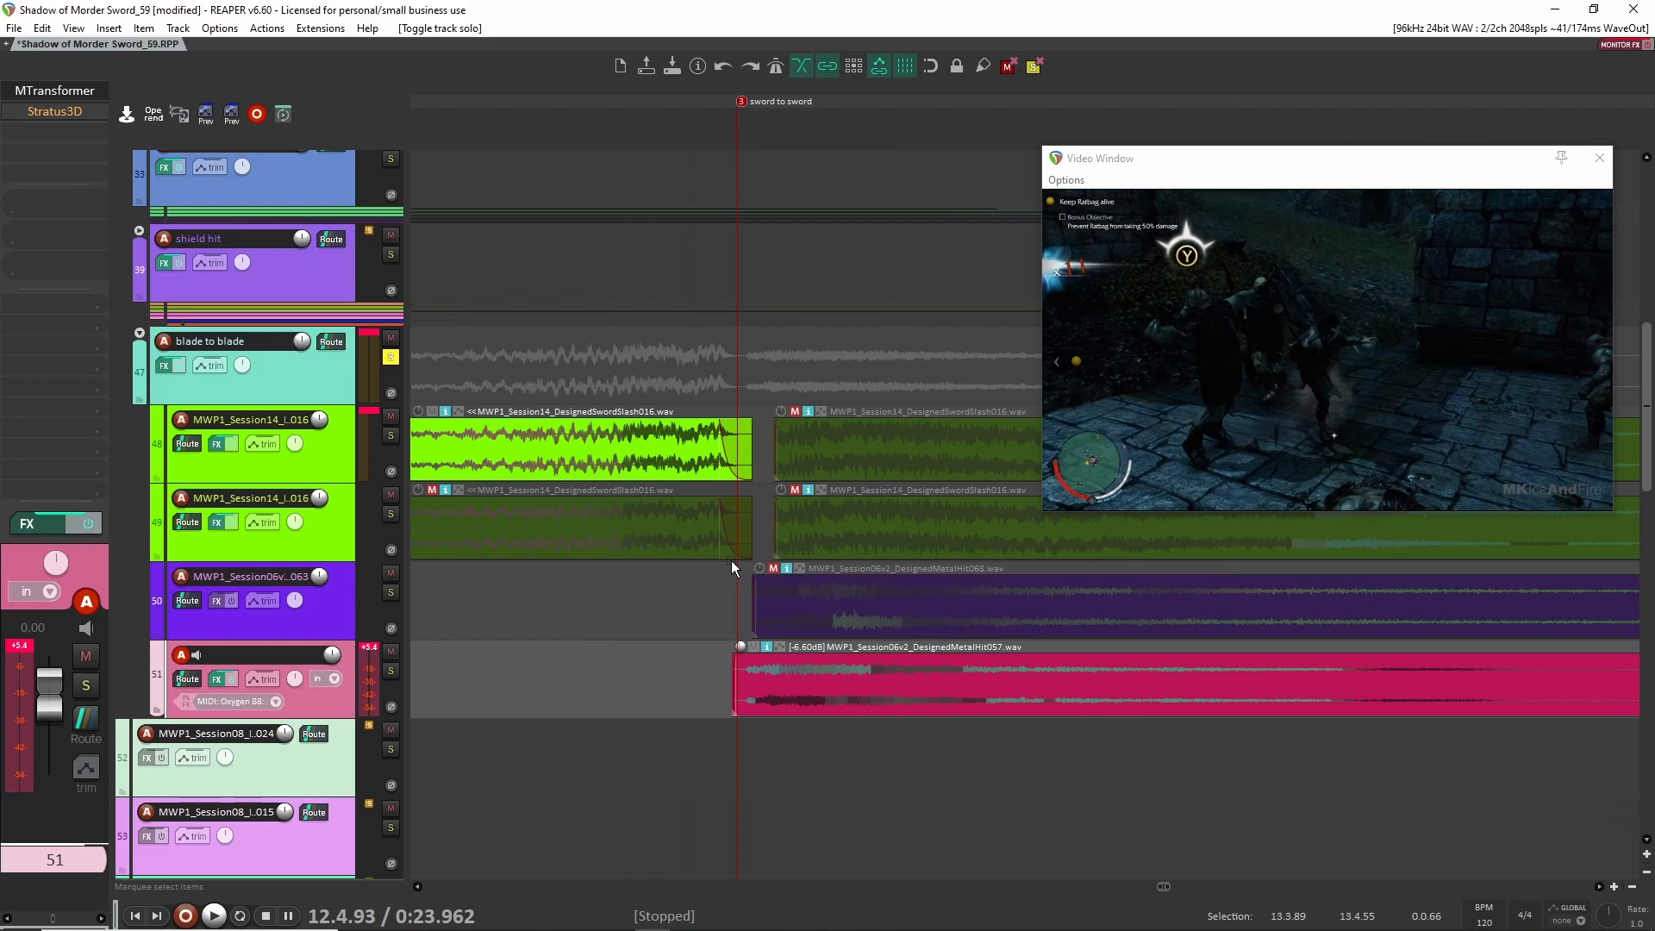
scroll(603, 433, left, 1)
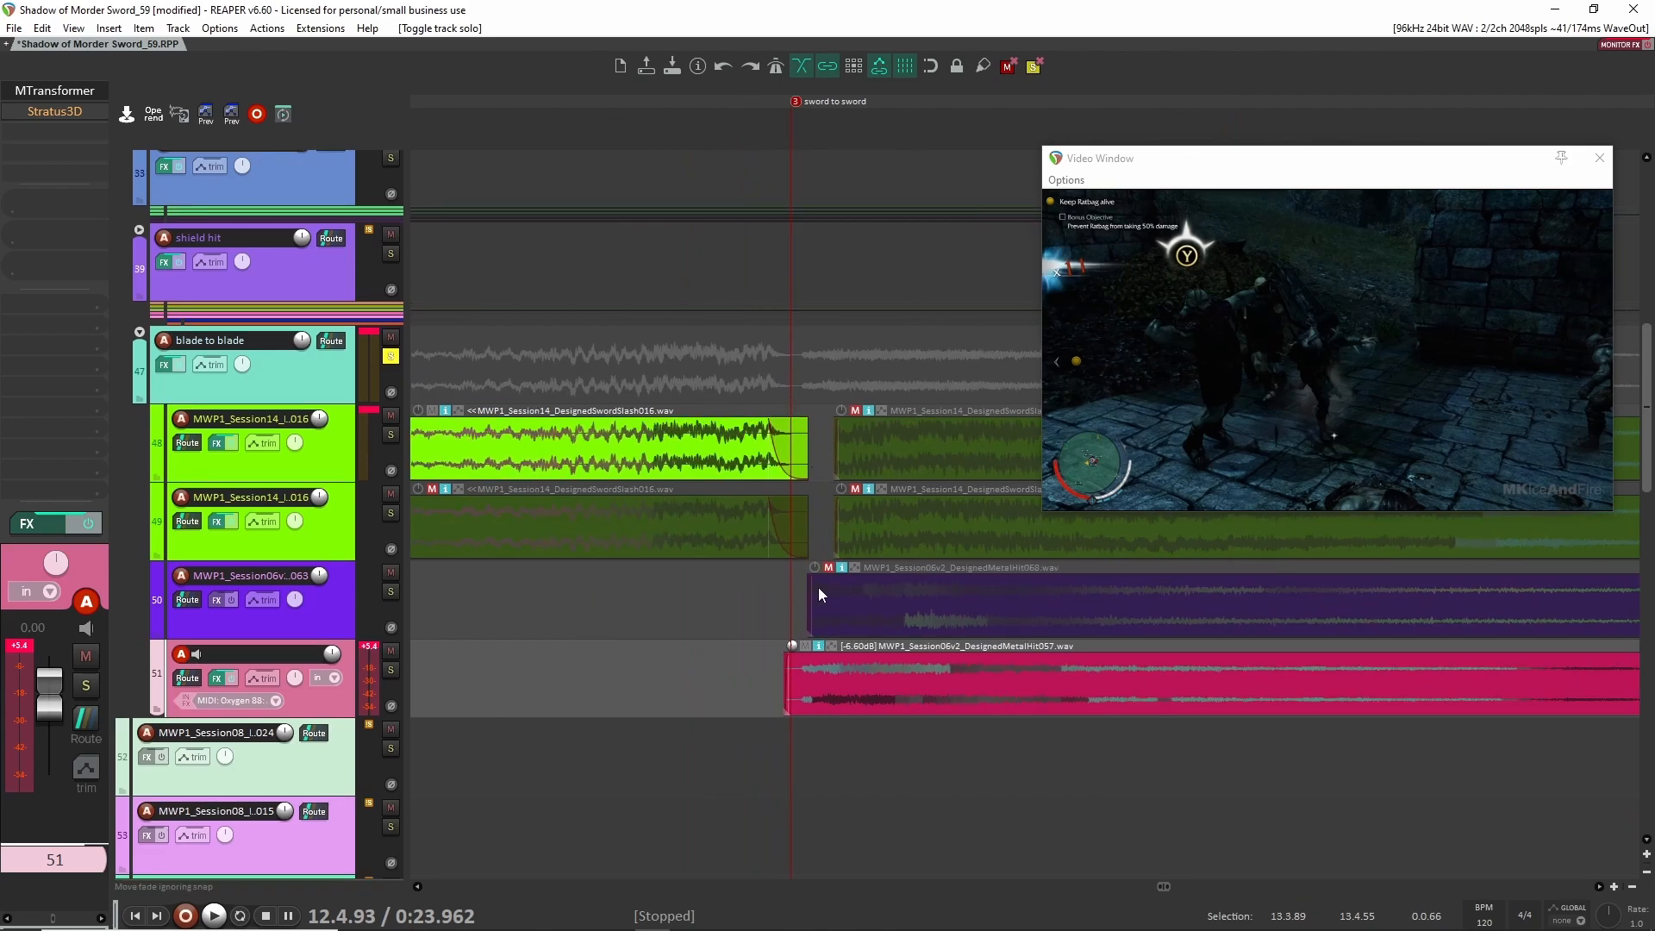
scroll(817, 605, down, 2)
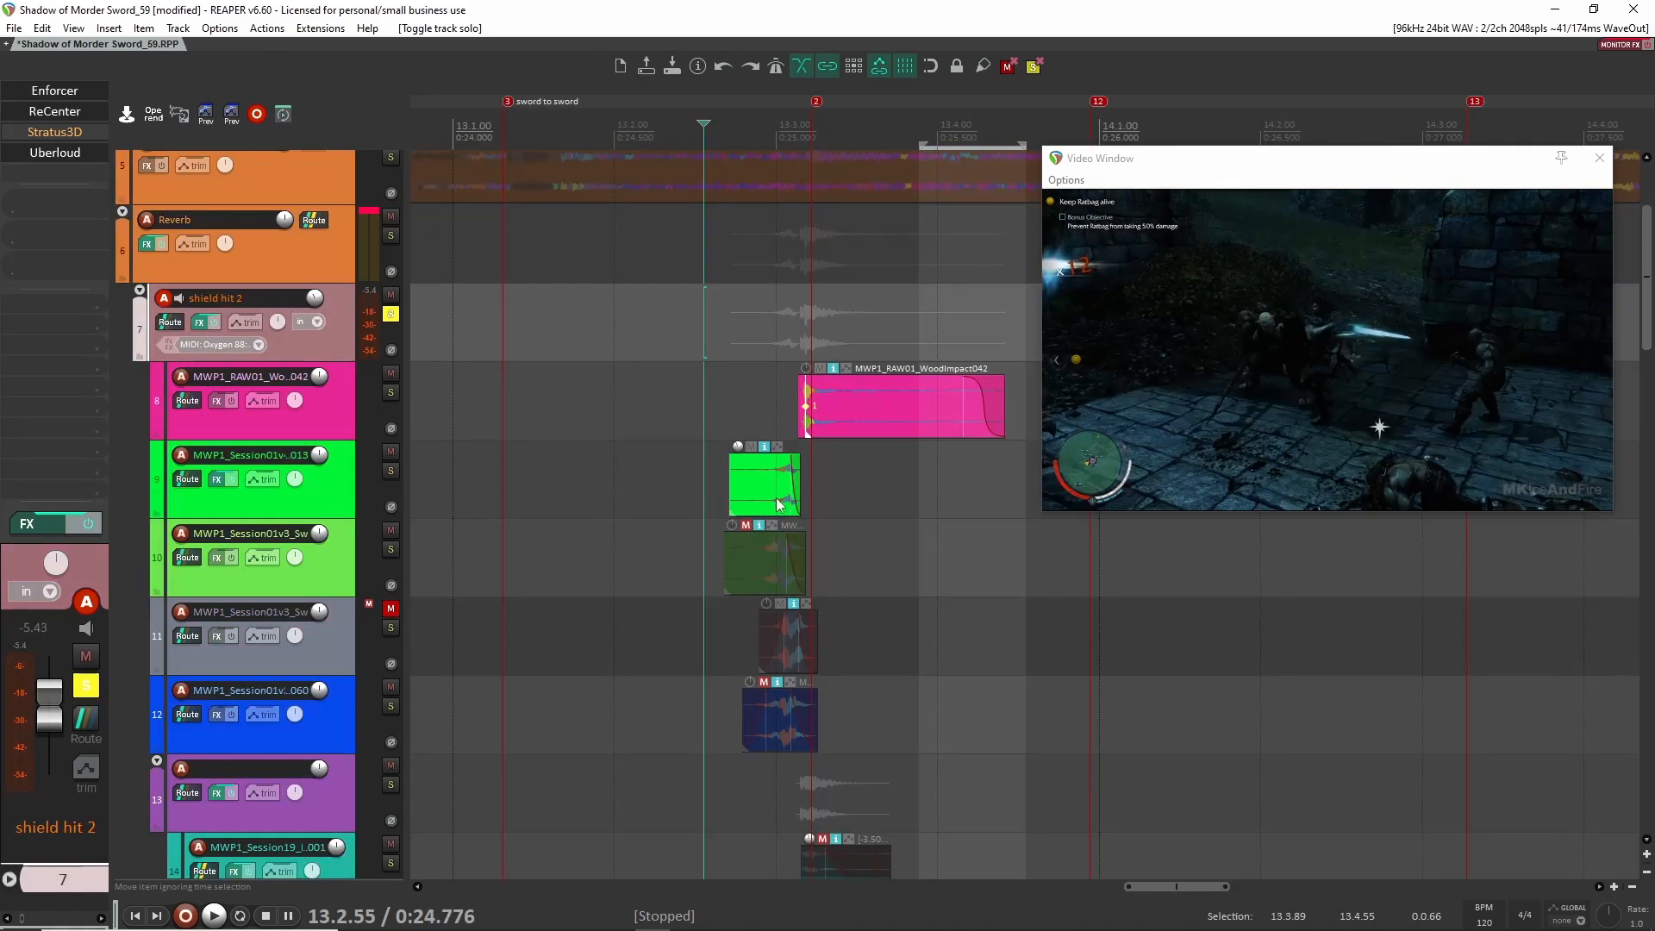
Audition the soloed shield hit 2 folder from just before its swing and wood impact layers
click(717, 397)
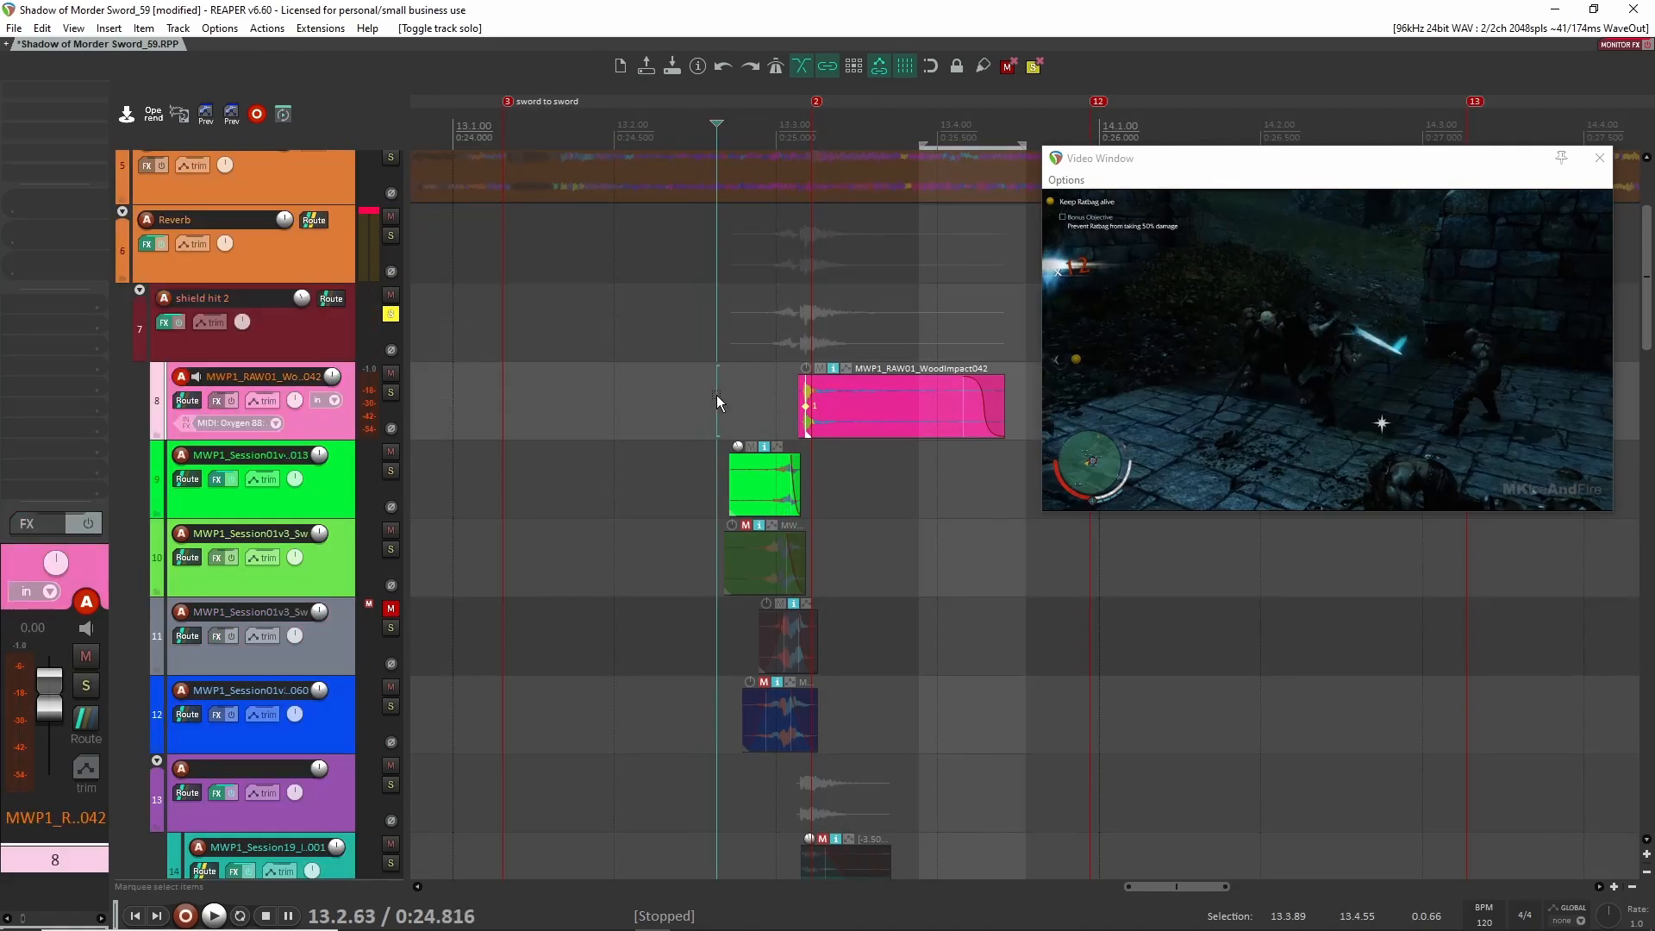
key(space)
key(space)
click(705, 441)
key(space)
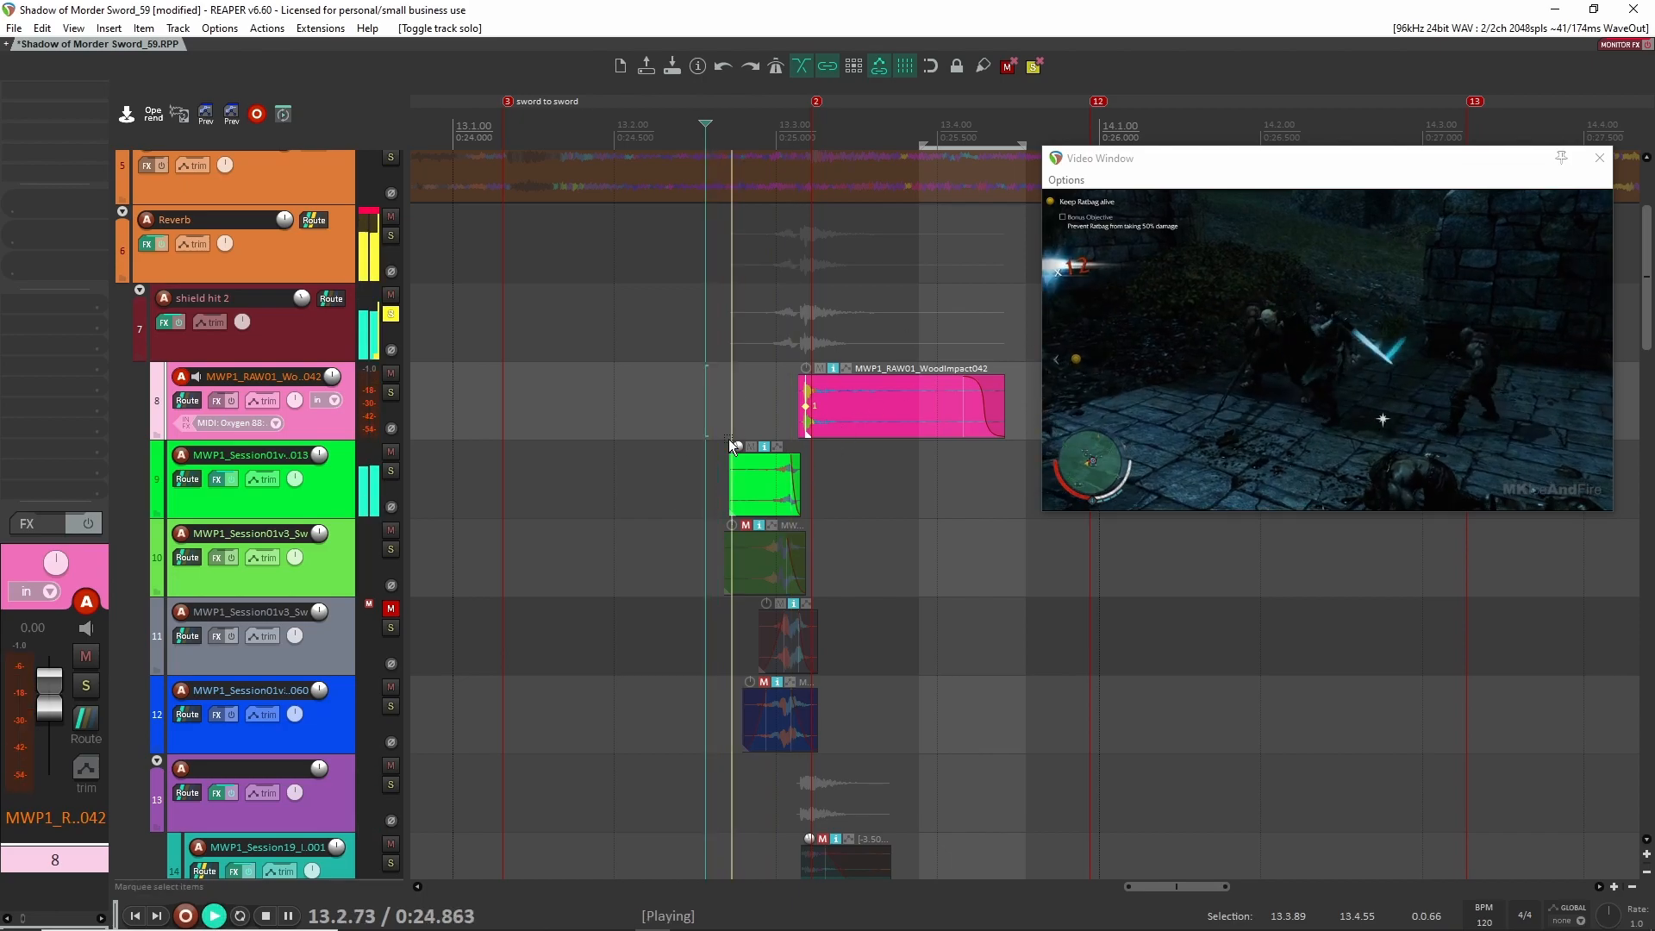
key(space)
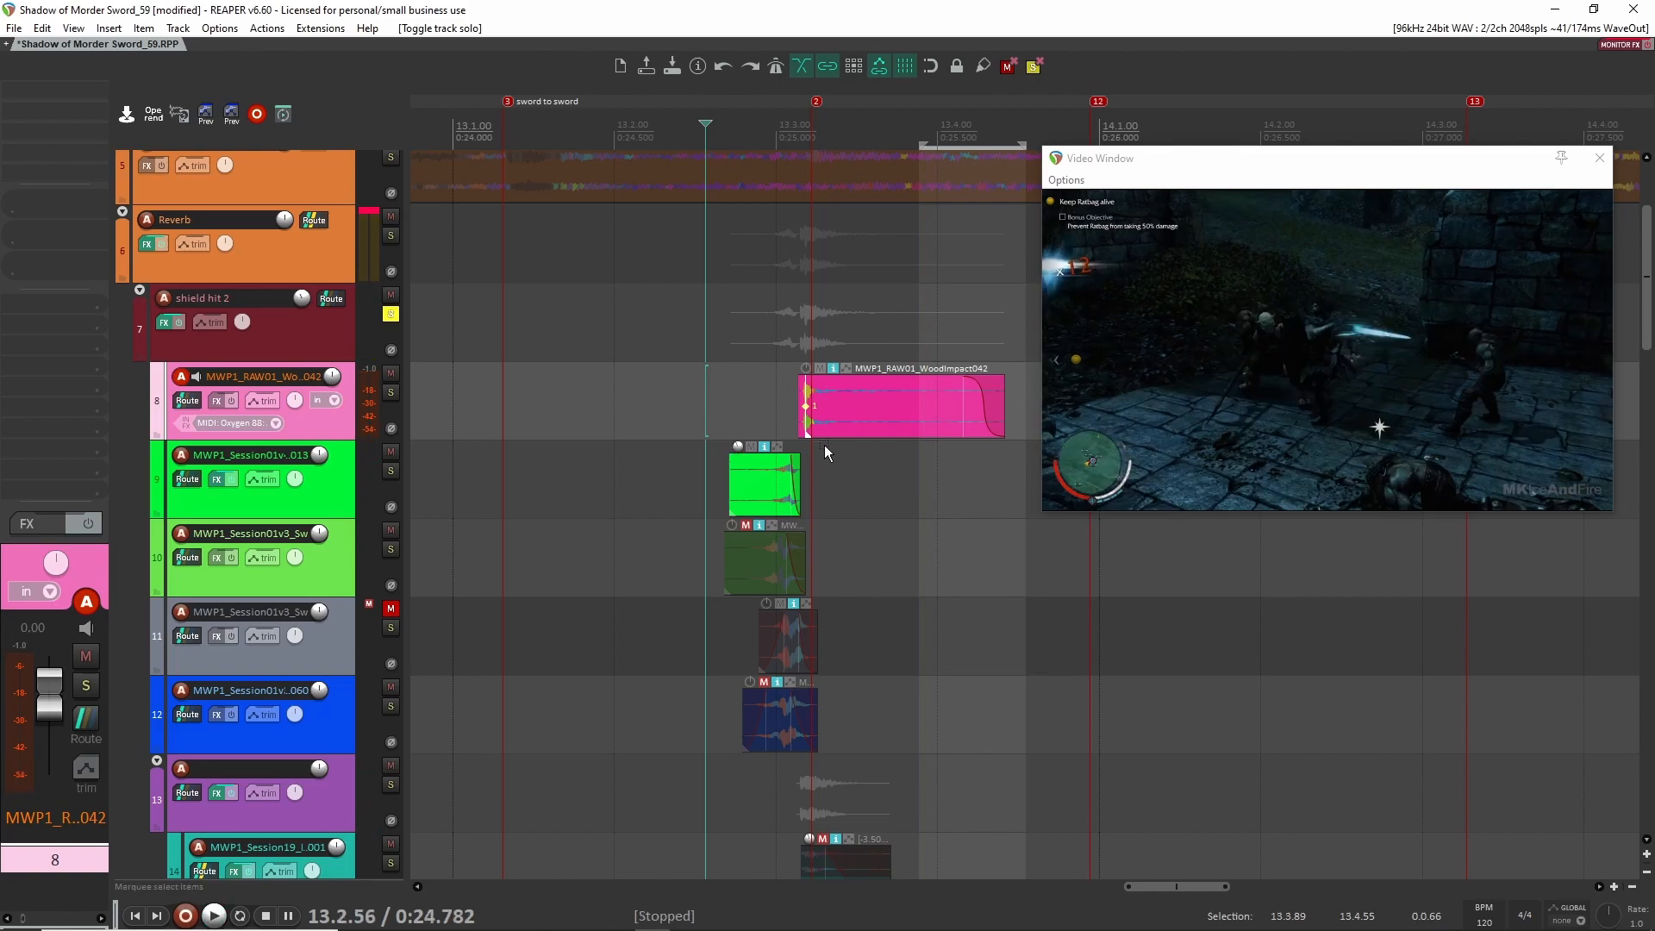
Solo track 8 and audition its MWP1_RAW01_WoodImpact042 layer
scroll(827, 442, up, 2)
drag(708, 407, 432, 395)
click(391, 381)
key(space)
key(space)
click(675, 388)
drag(729, 386, 648, 386)
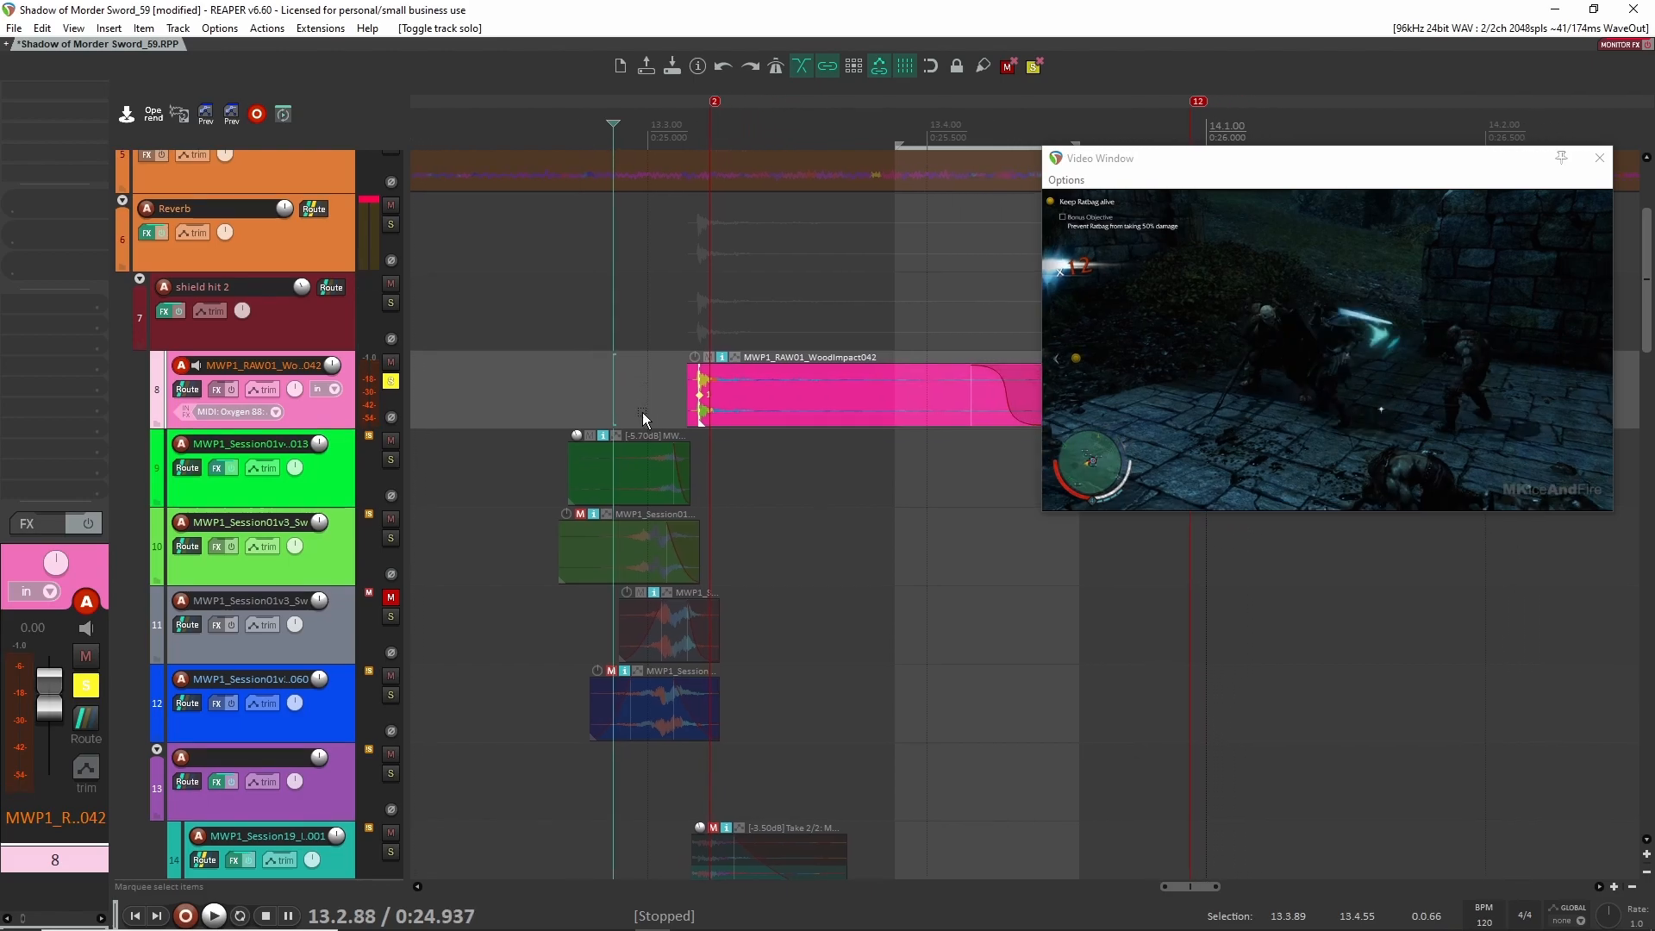
Inspect the Enforcer settings on the shield hit 2 folder track and close the plugin
click(331, 322)
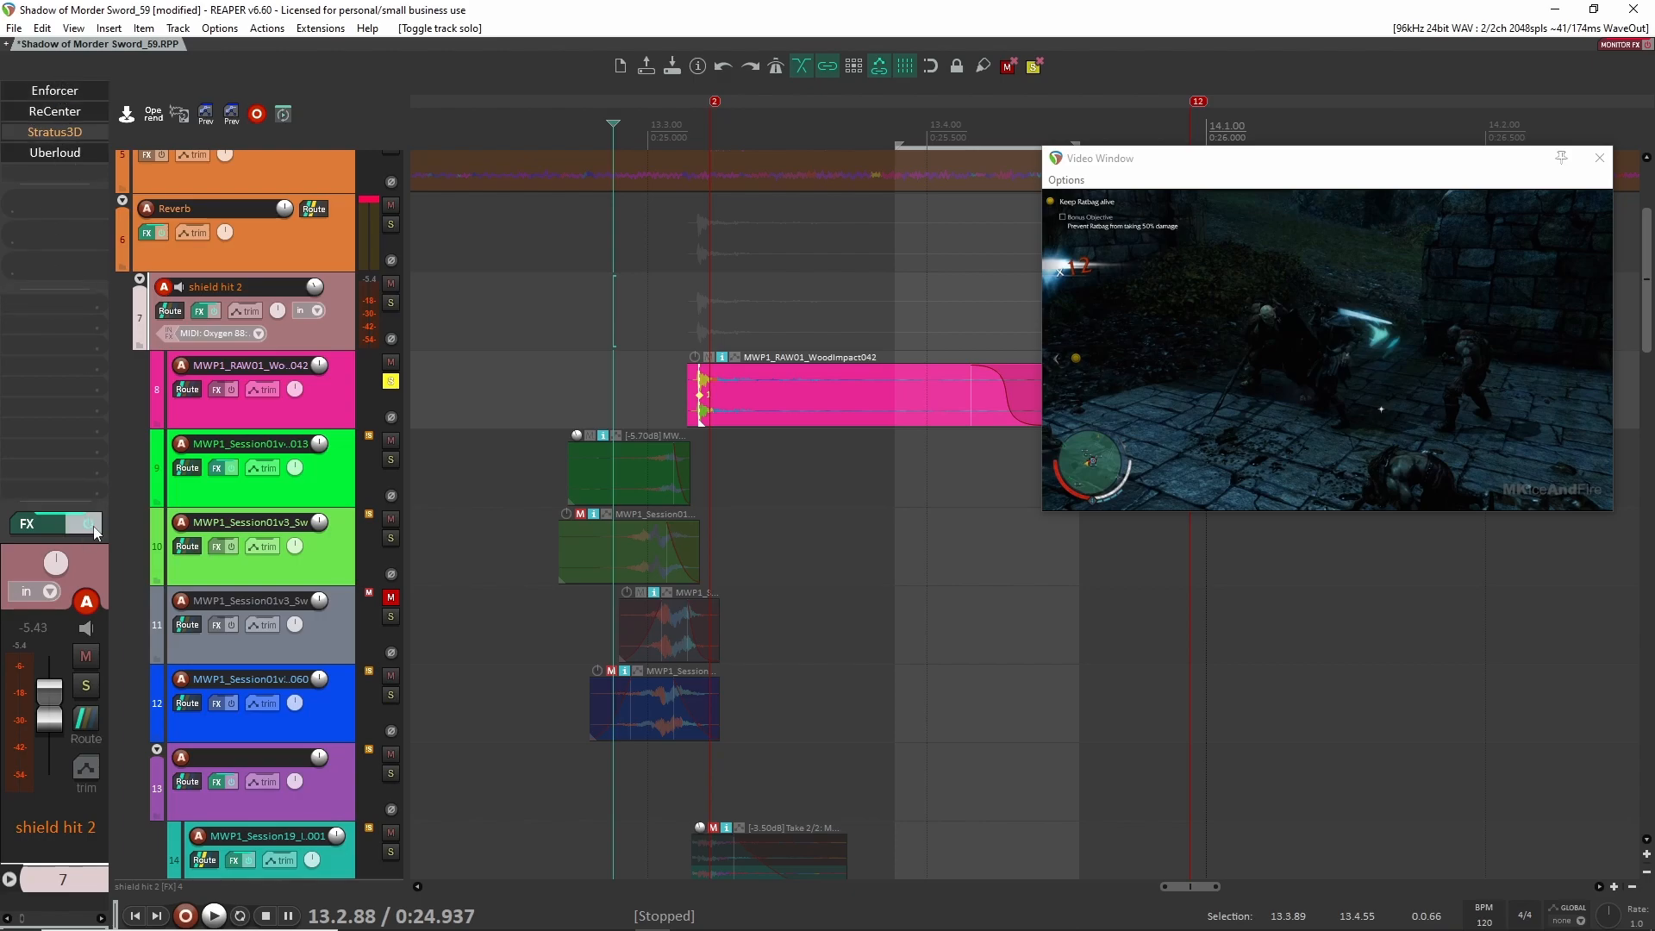
click(69, 92)
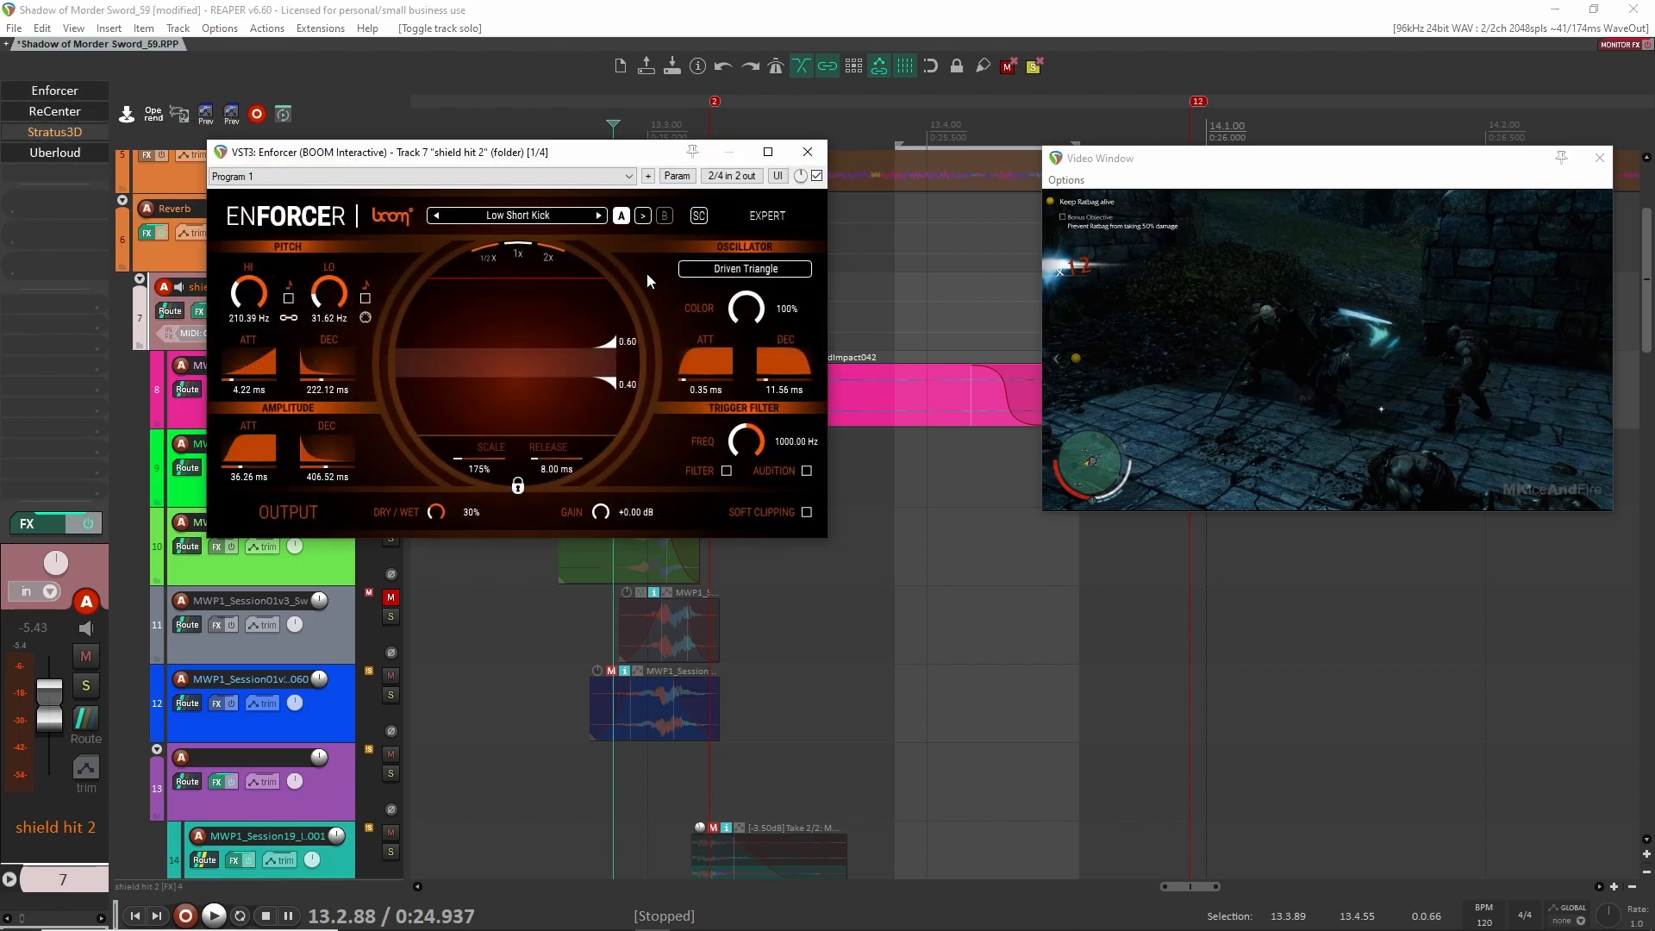
click(808, 152)
Remove Stratus3D from the shield hit 2 folder track and disable its remaining effects
alt+click(65, 131)
click(87, 524)
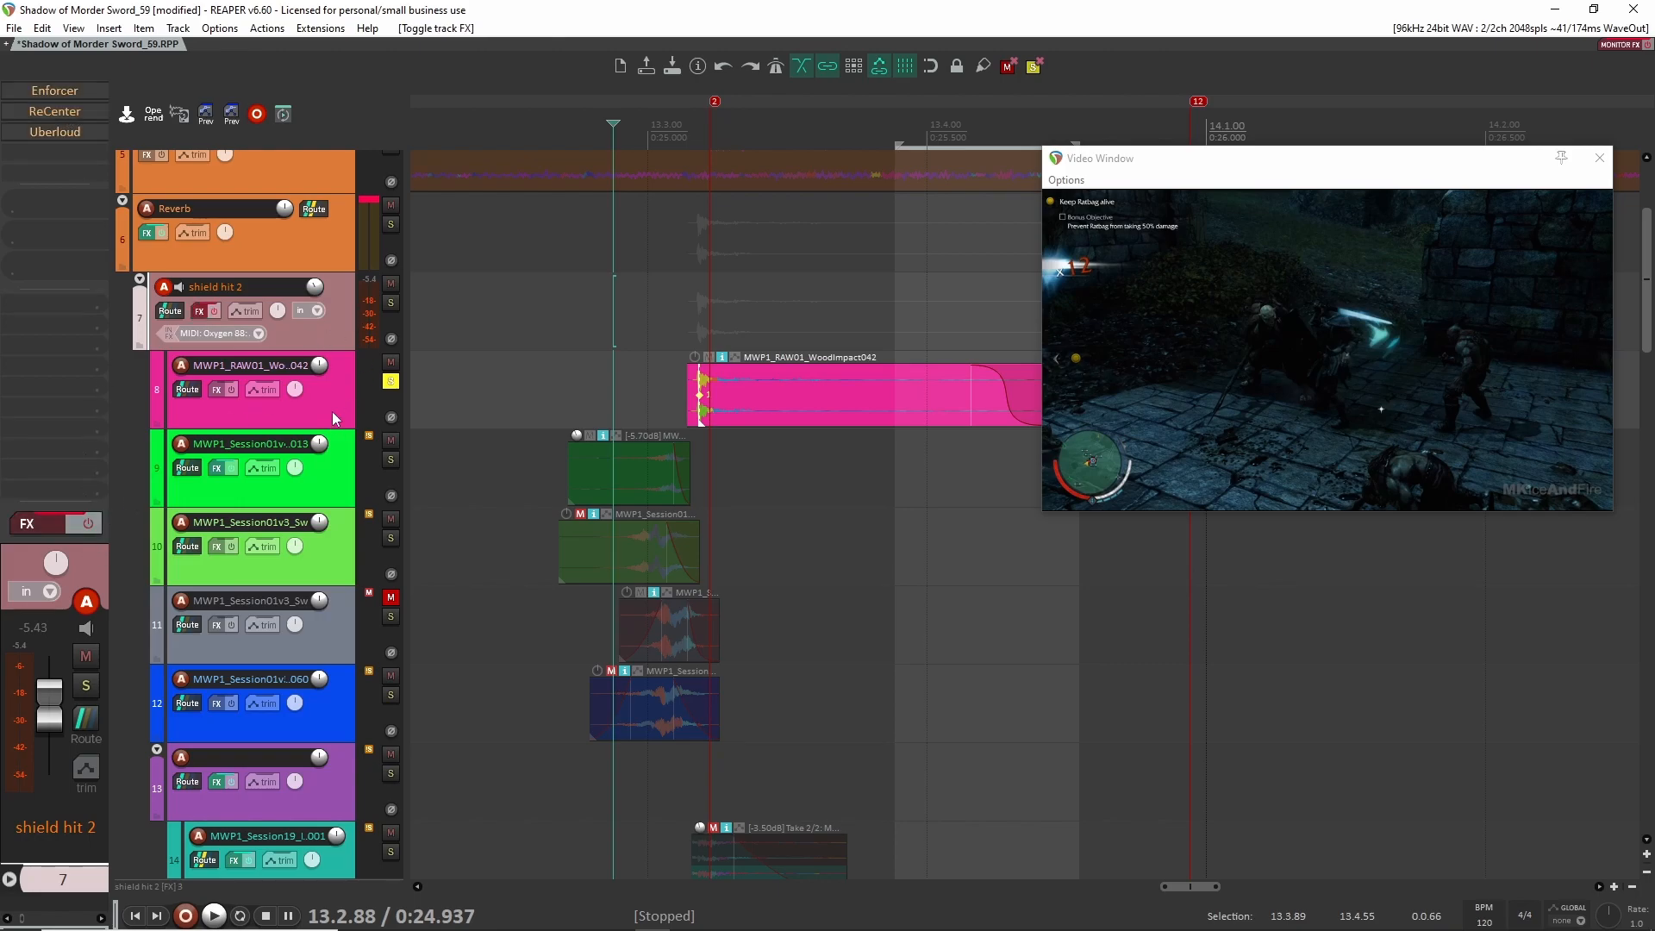
Audition the soloed WoodImpact042 layer on track 8 without the folder's effects
click(645, 358)
key(space)
key(space)
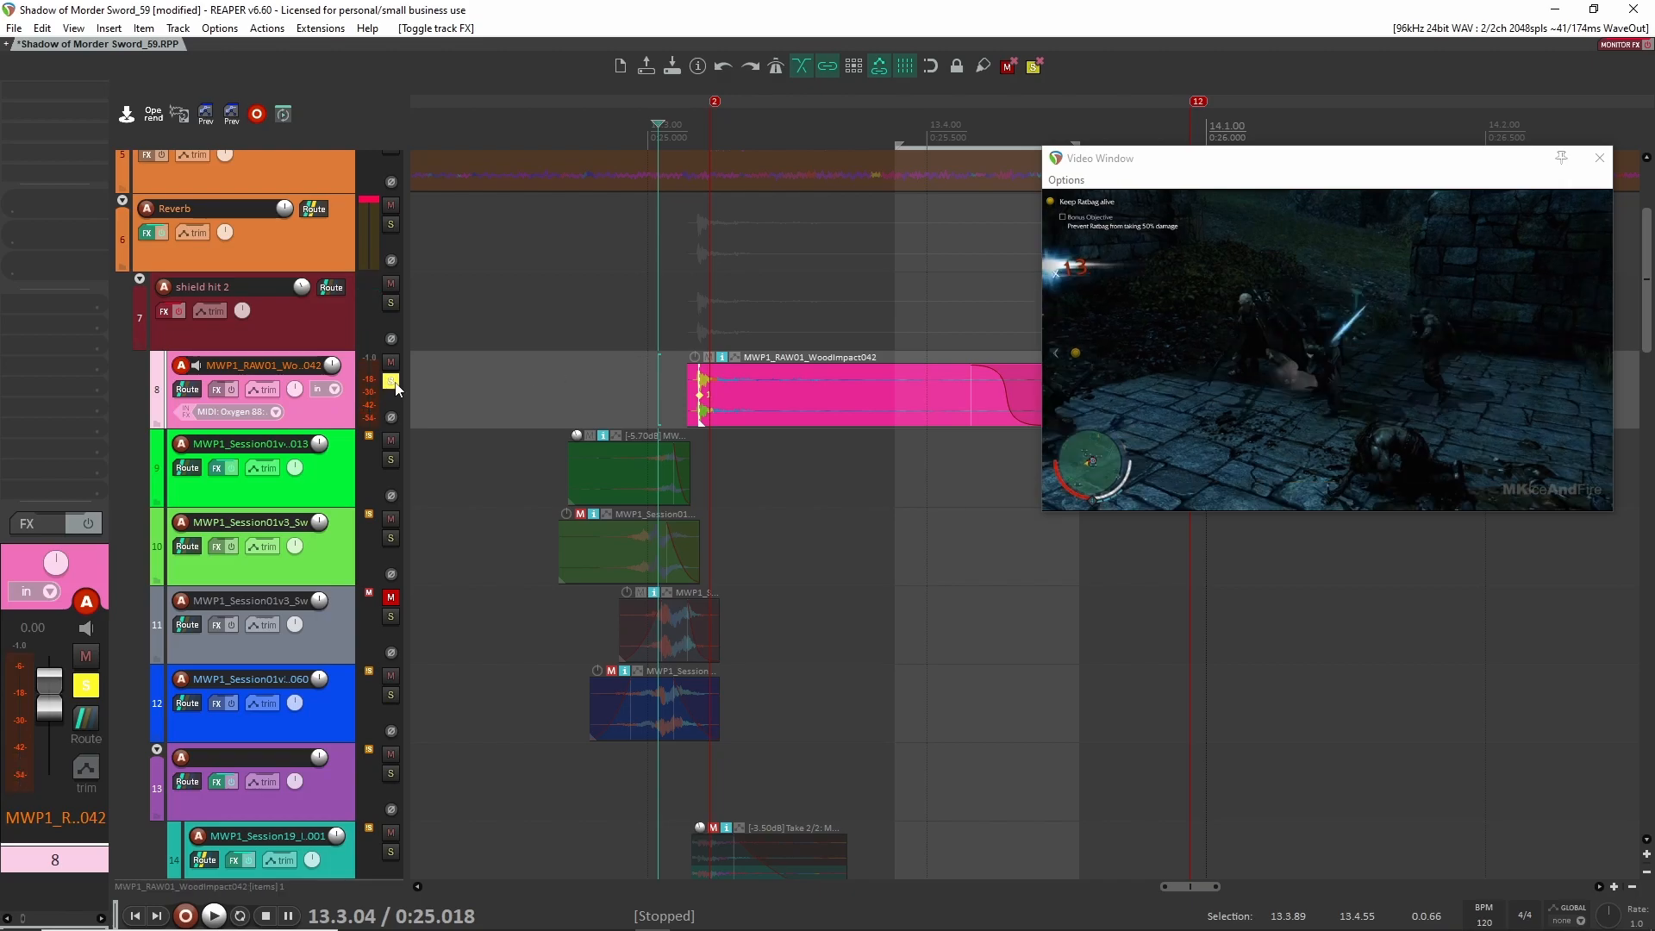
Audition the soloed MWP1_Session01v4_Swing013 layer on track 9
click(594, 470)
key(space)
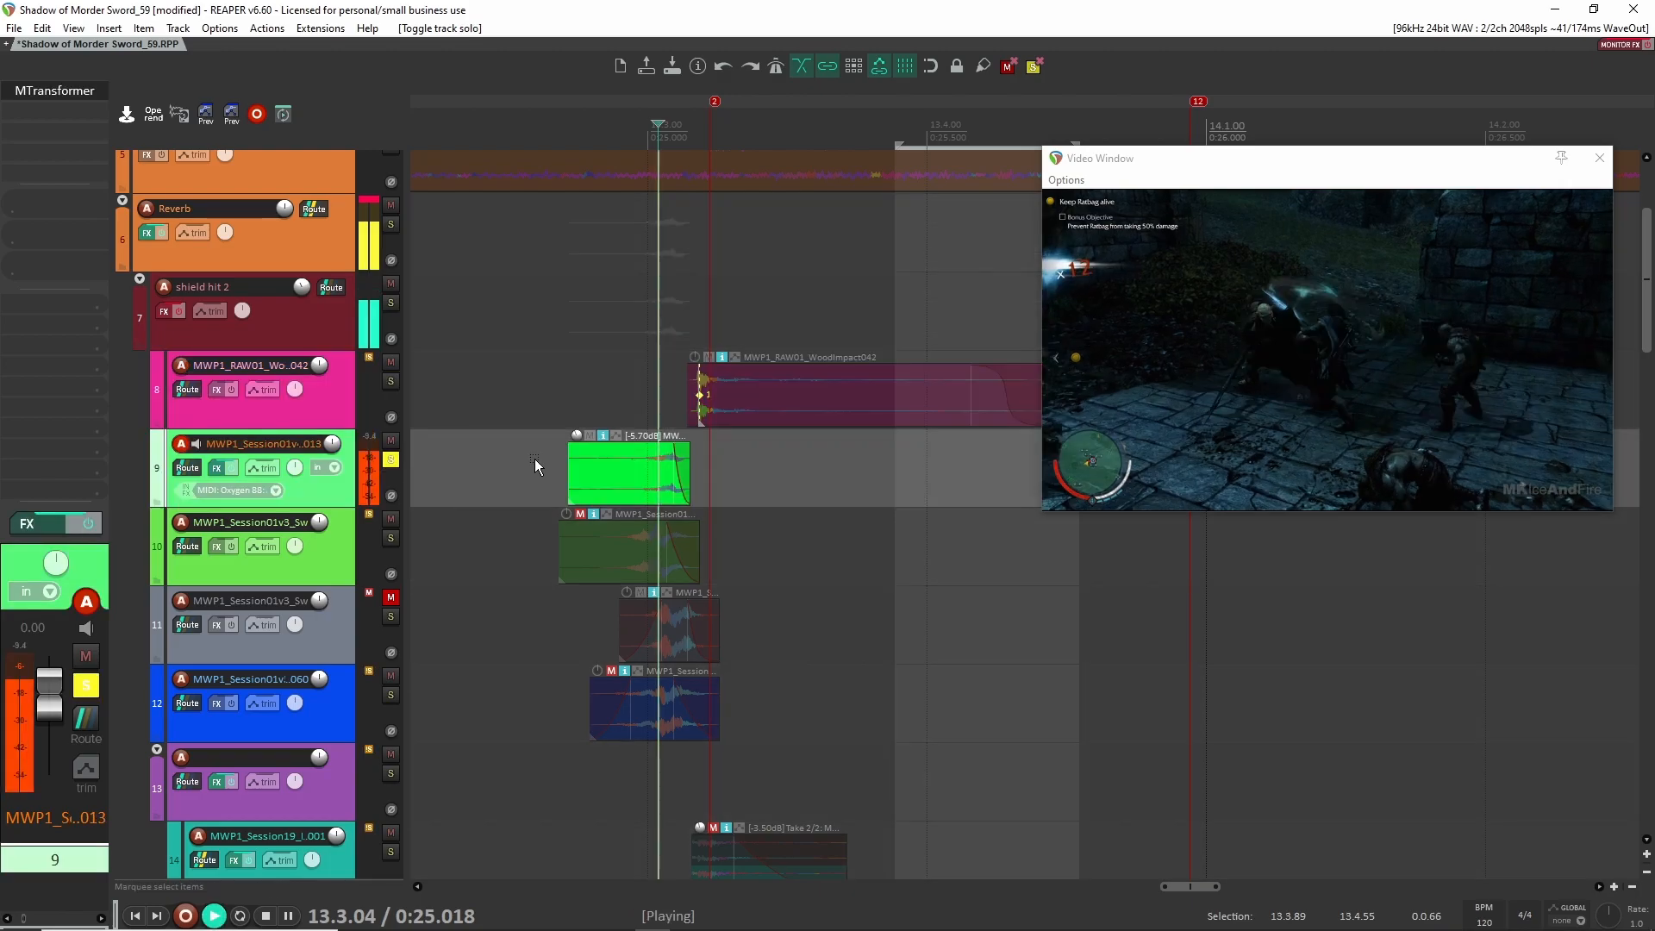
key(space)
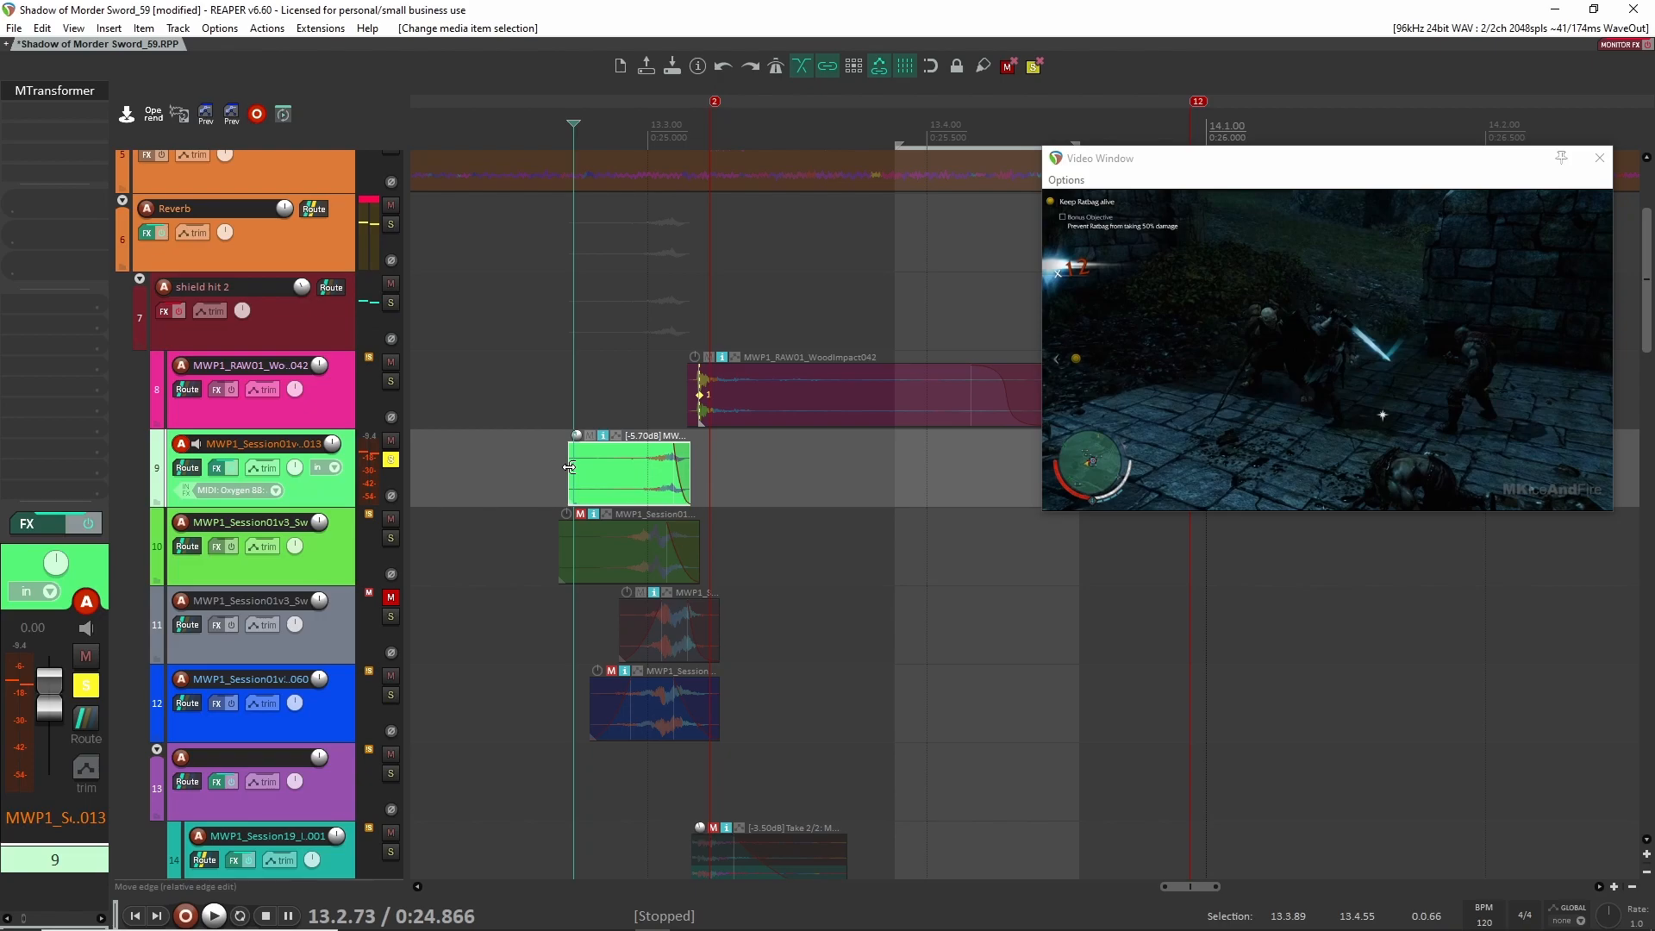
Inspect track 9's MTransformer settings, close the plugin and unsolo the track
key(f)
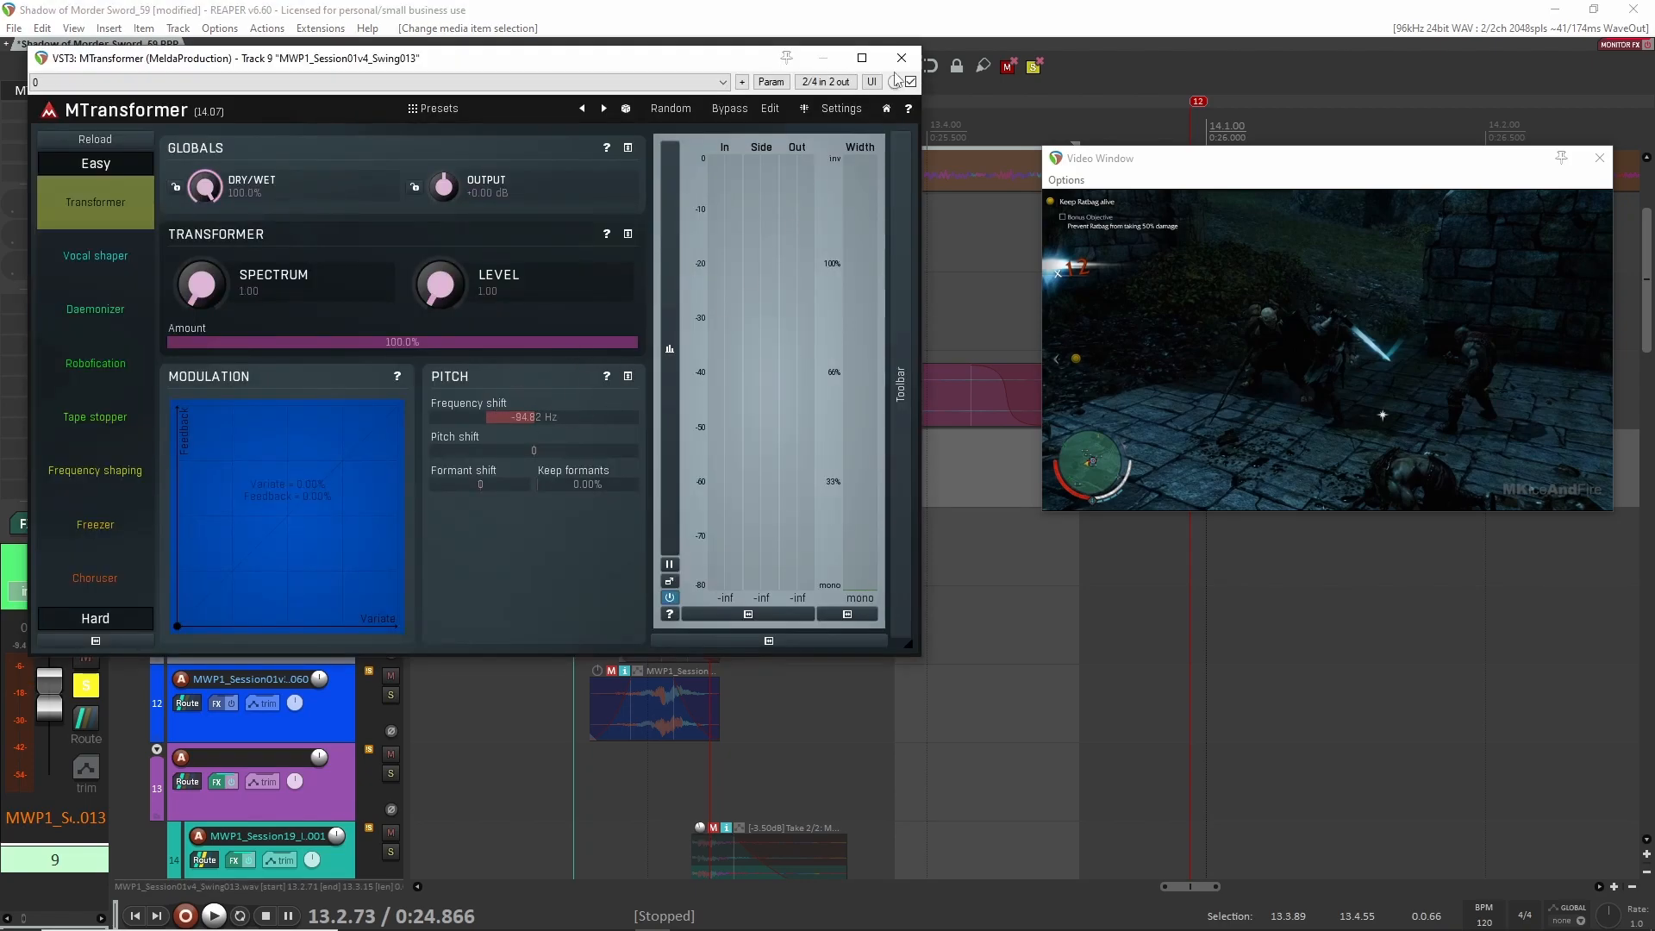
key(Escape)
scroll(706, 492, up, 4)
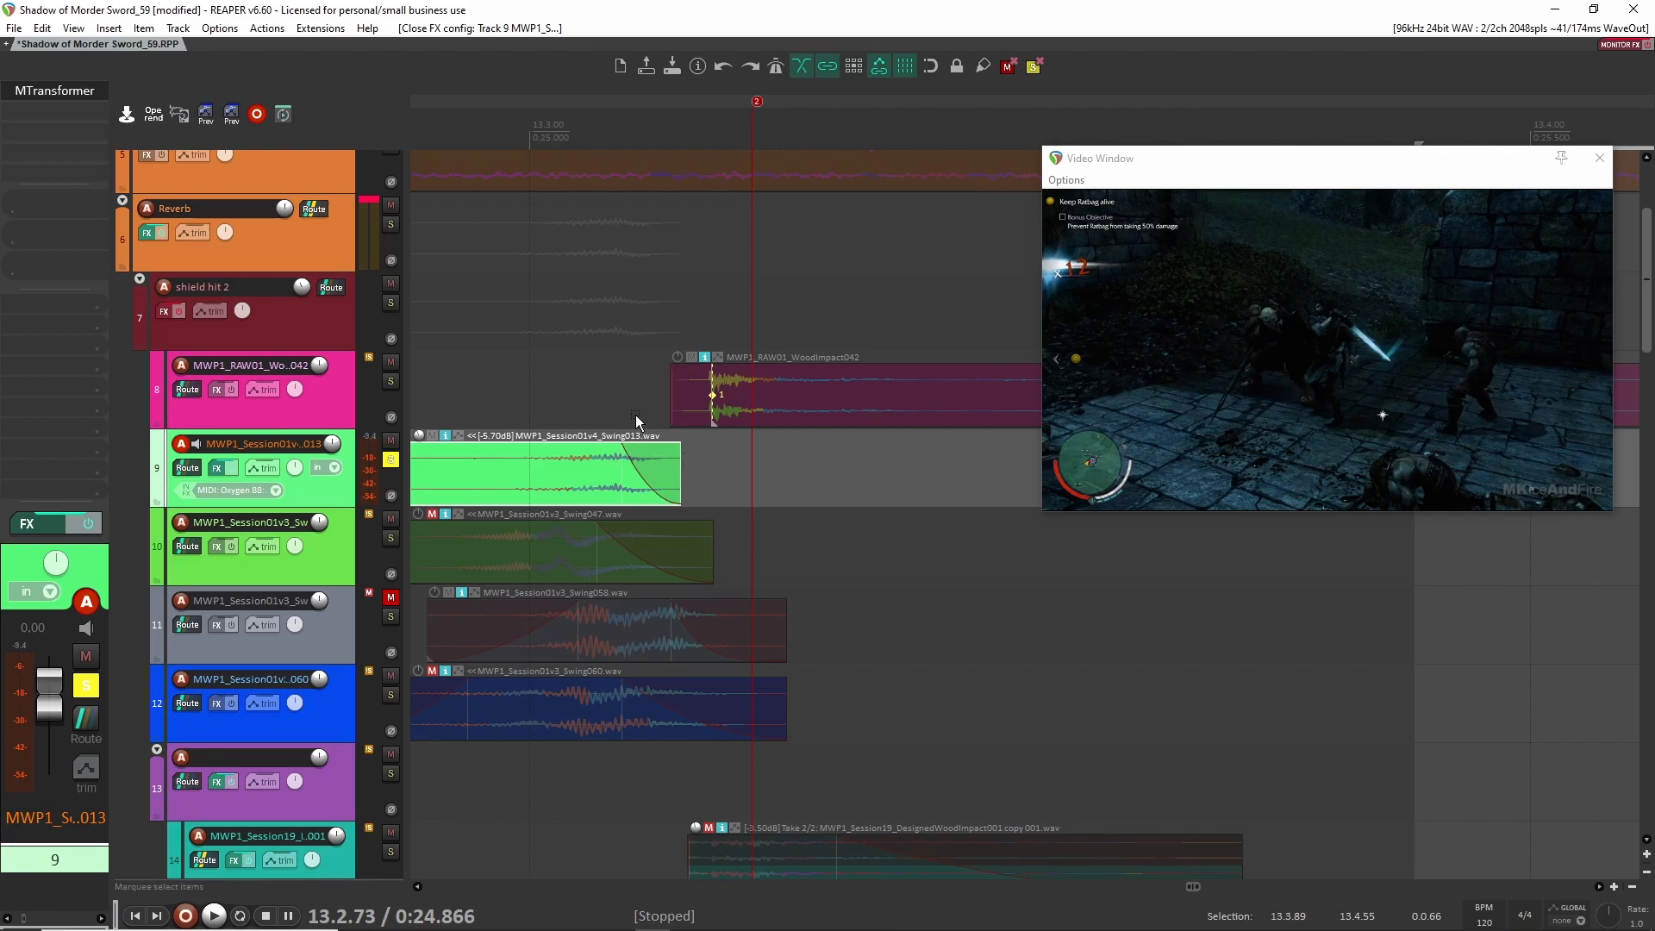
click(391, 459)
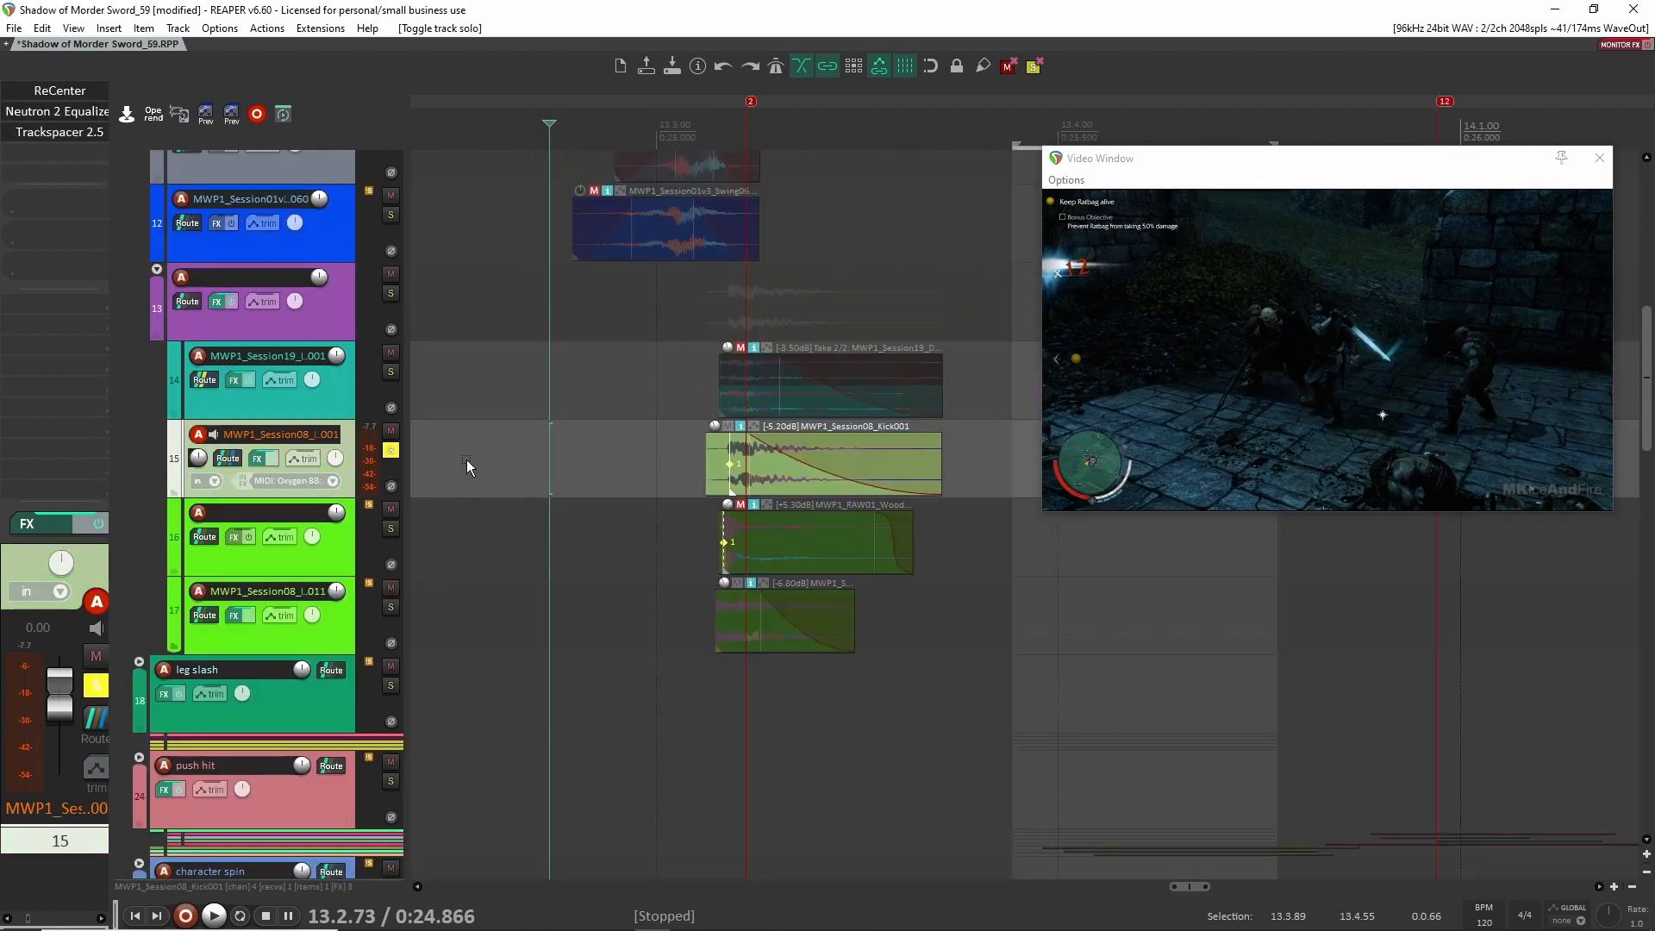
Audition the soloed MWP1_Session08_Kick001 layer on track 15 with its effects enabled and disabled, and re-enable them
key(space)
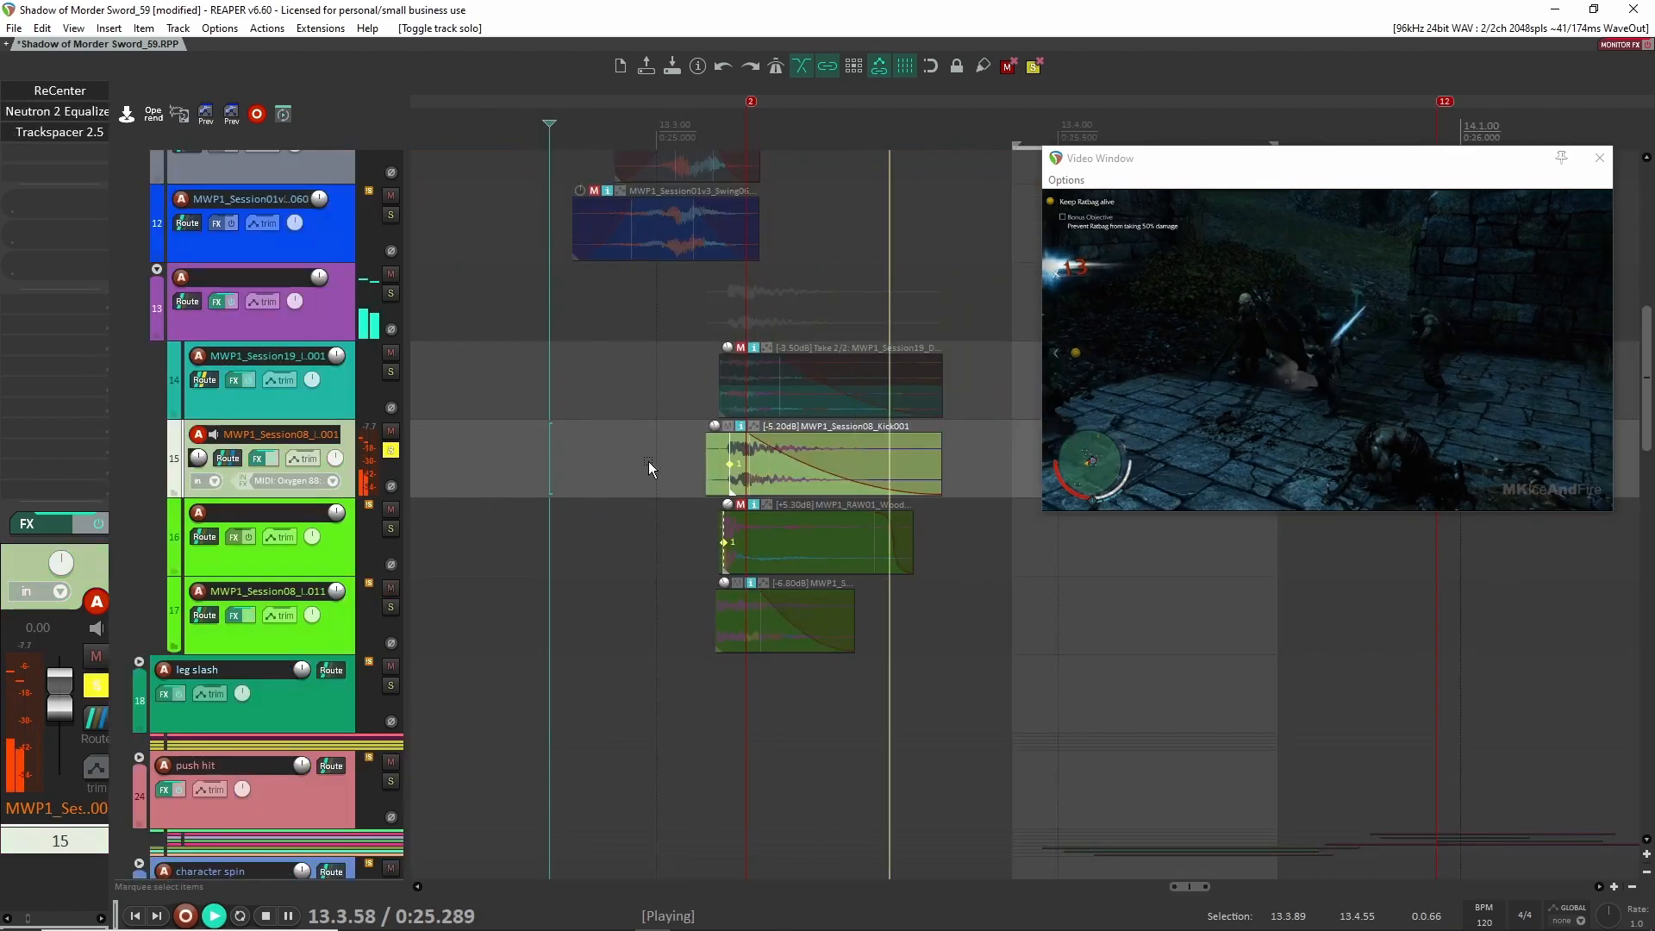
key(space)
click(94, 527)
key(space)
key(space)
key(space)
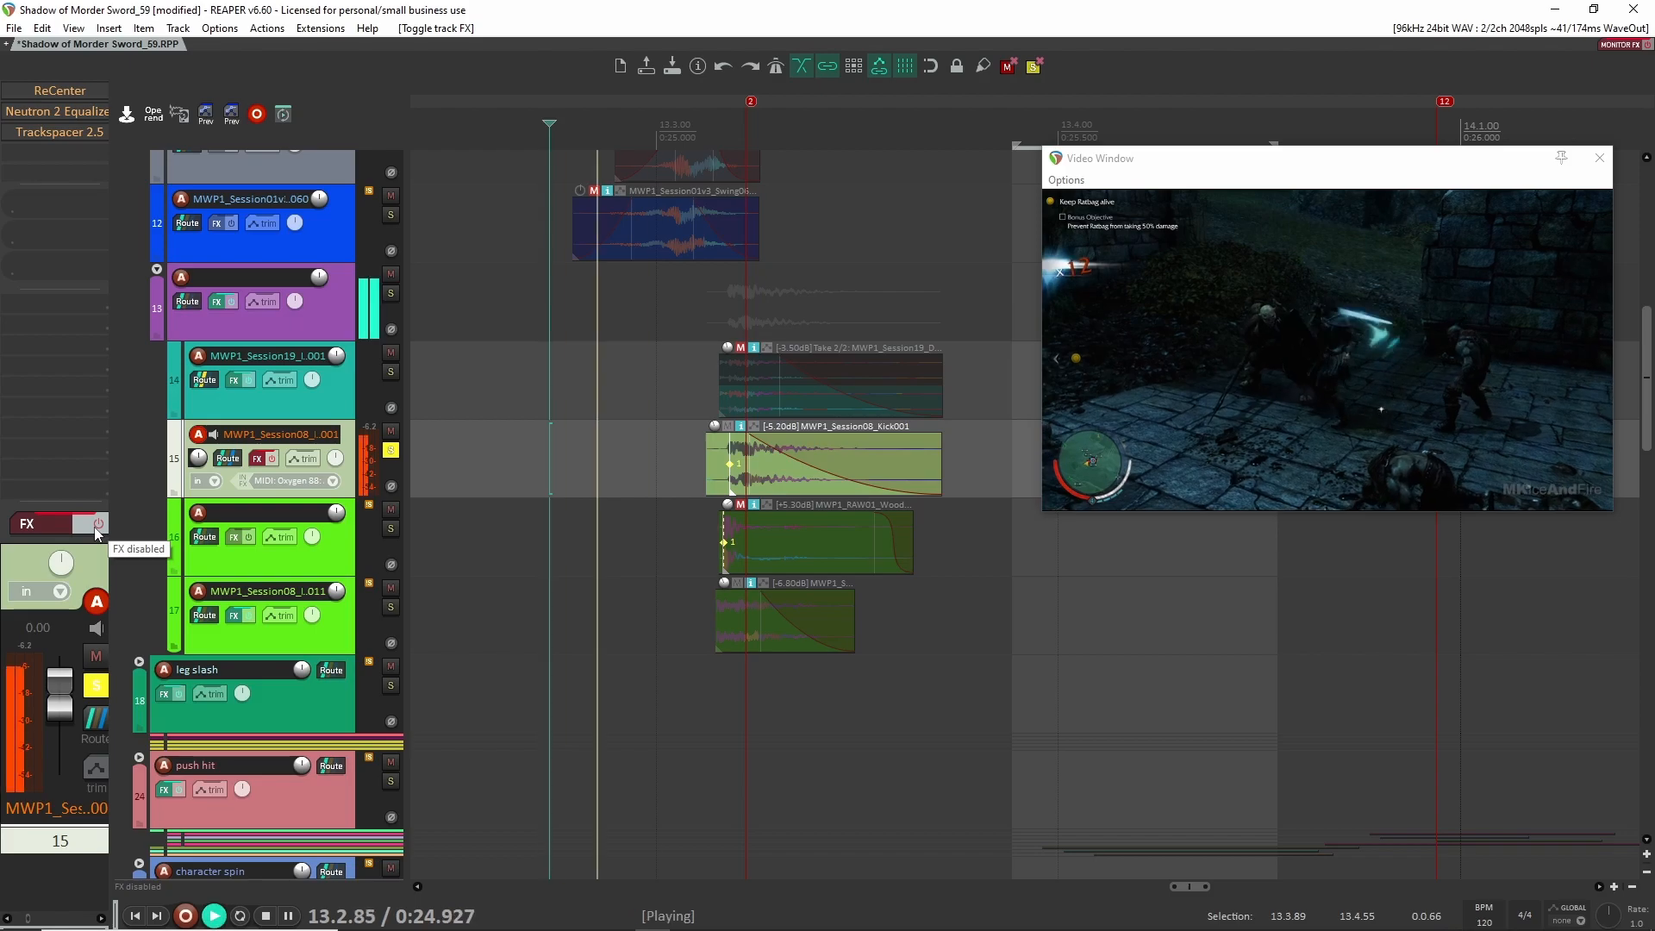
key(space)
key(space)
key(space)
click(95, 526)
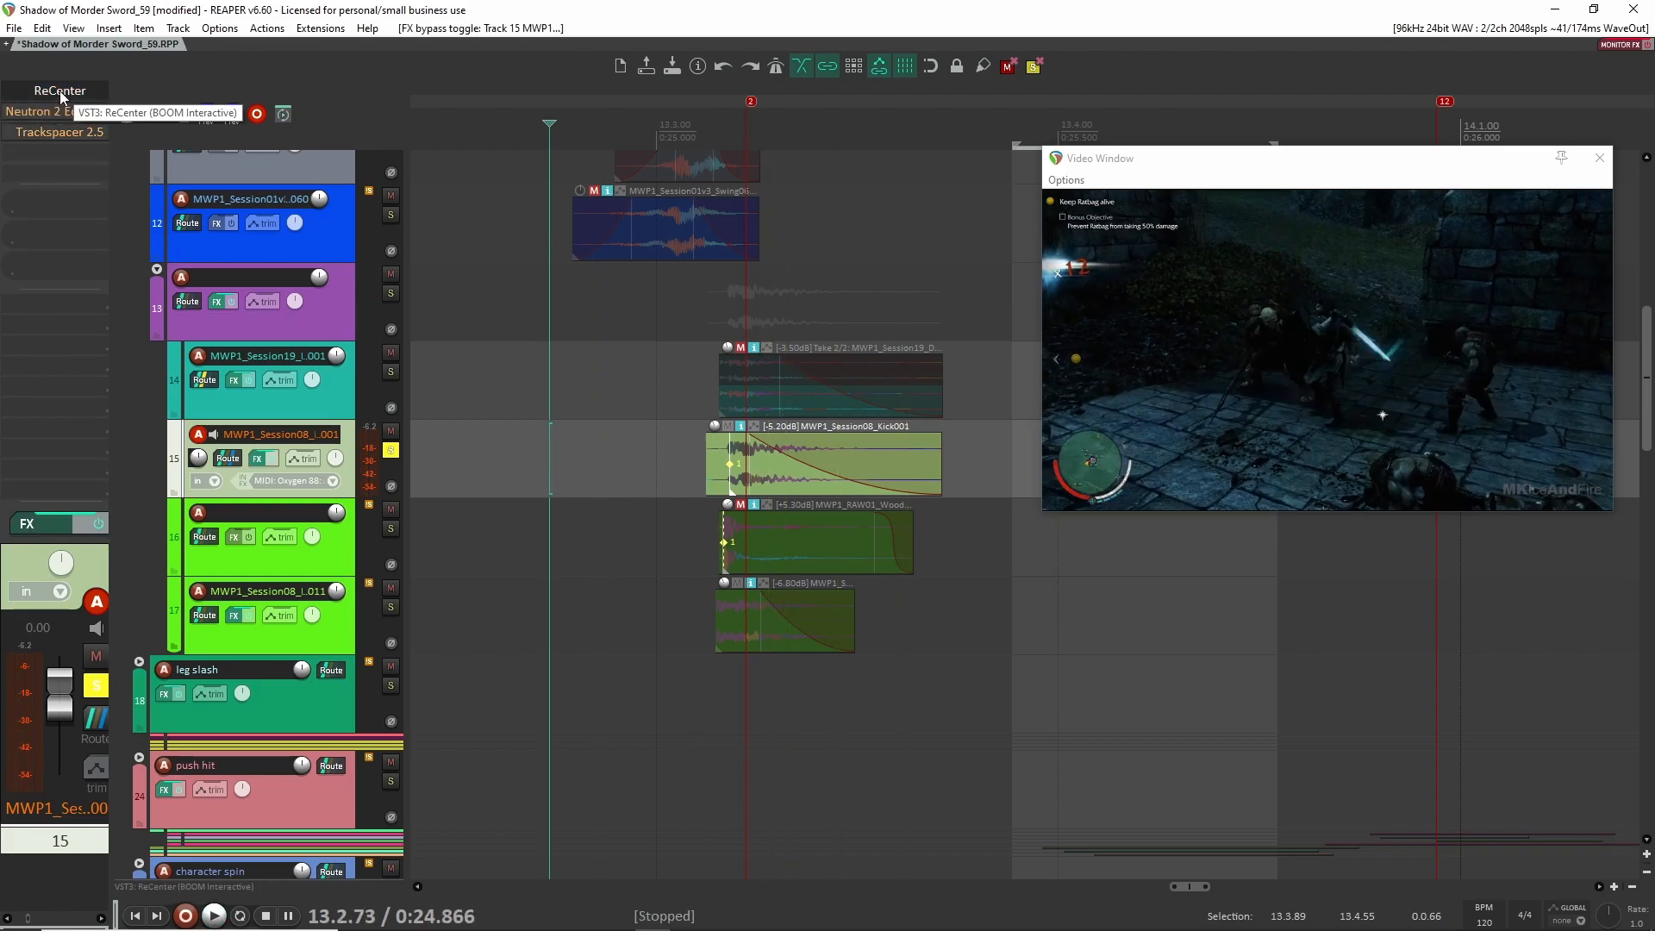
Inspect the ReCenter settings on track 15 while auditioning the kick layer, and close the plugin
click(59, 90)
key(space)
key(space)
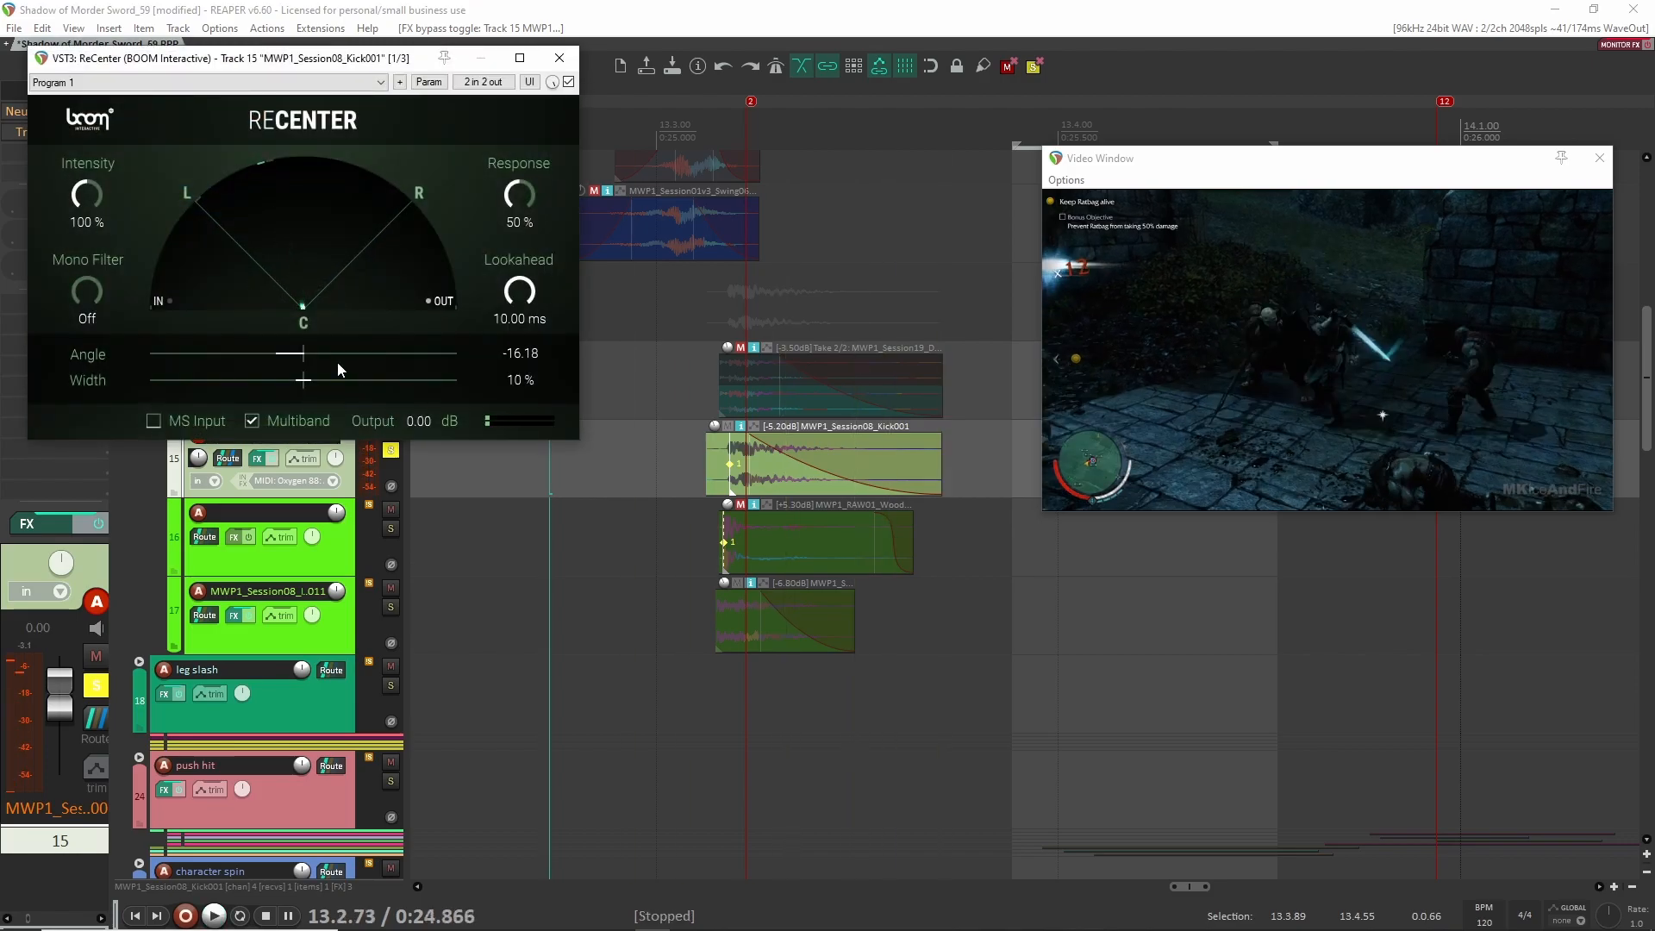
click(559, 57)
Inspect the Neutron 2 Equalizer curve on track 15 while auditioning the kick layer, and close the plugin
click(59, 111)
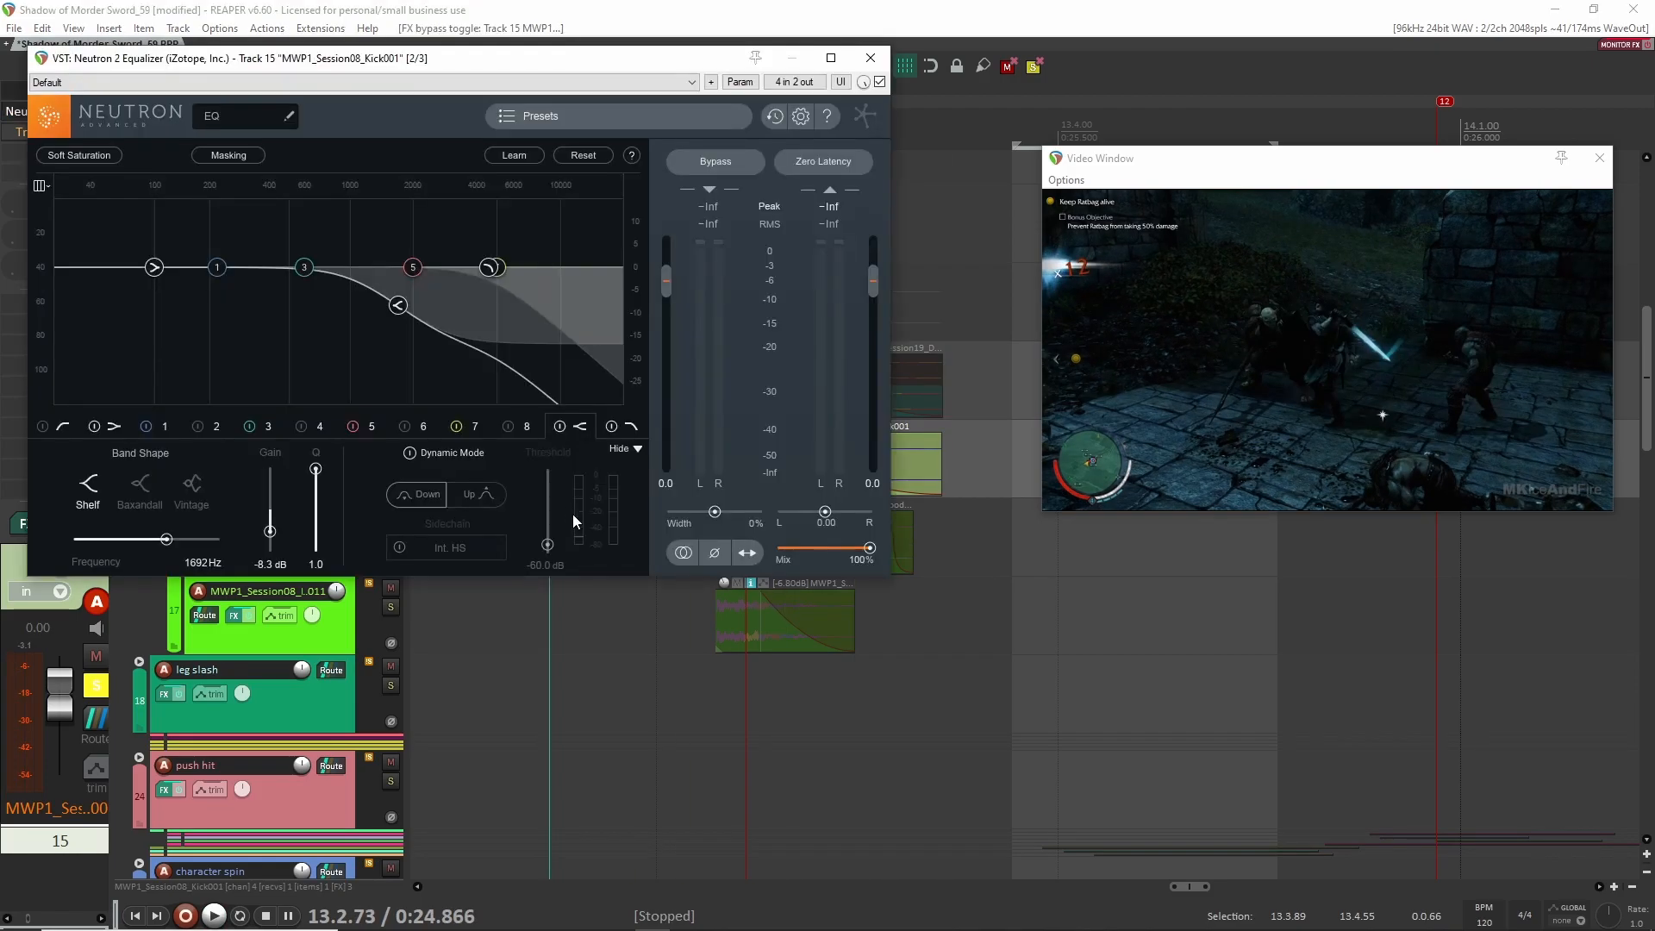
key(space)
key(space)
click(870, 58)
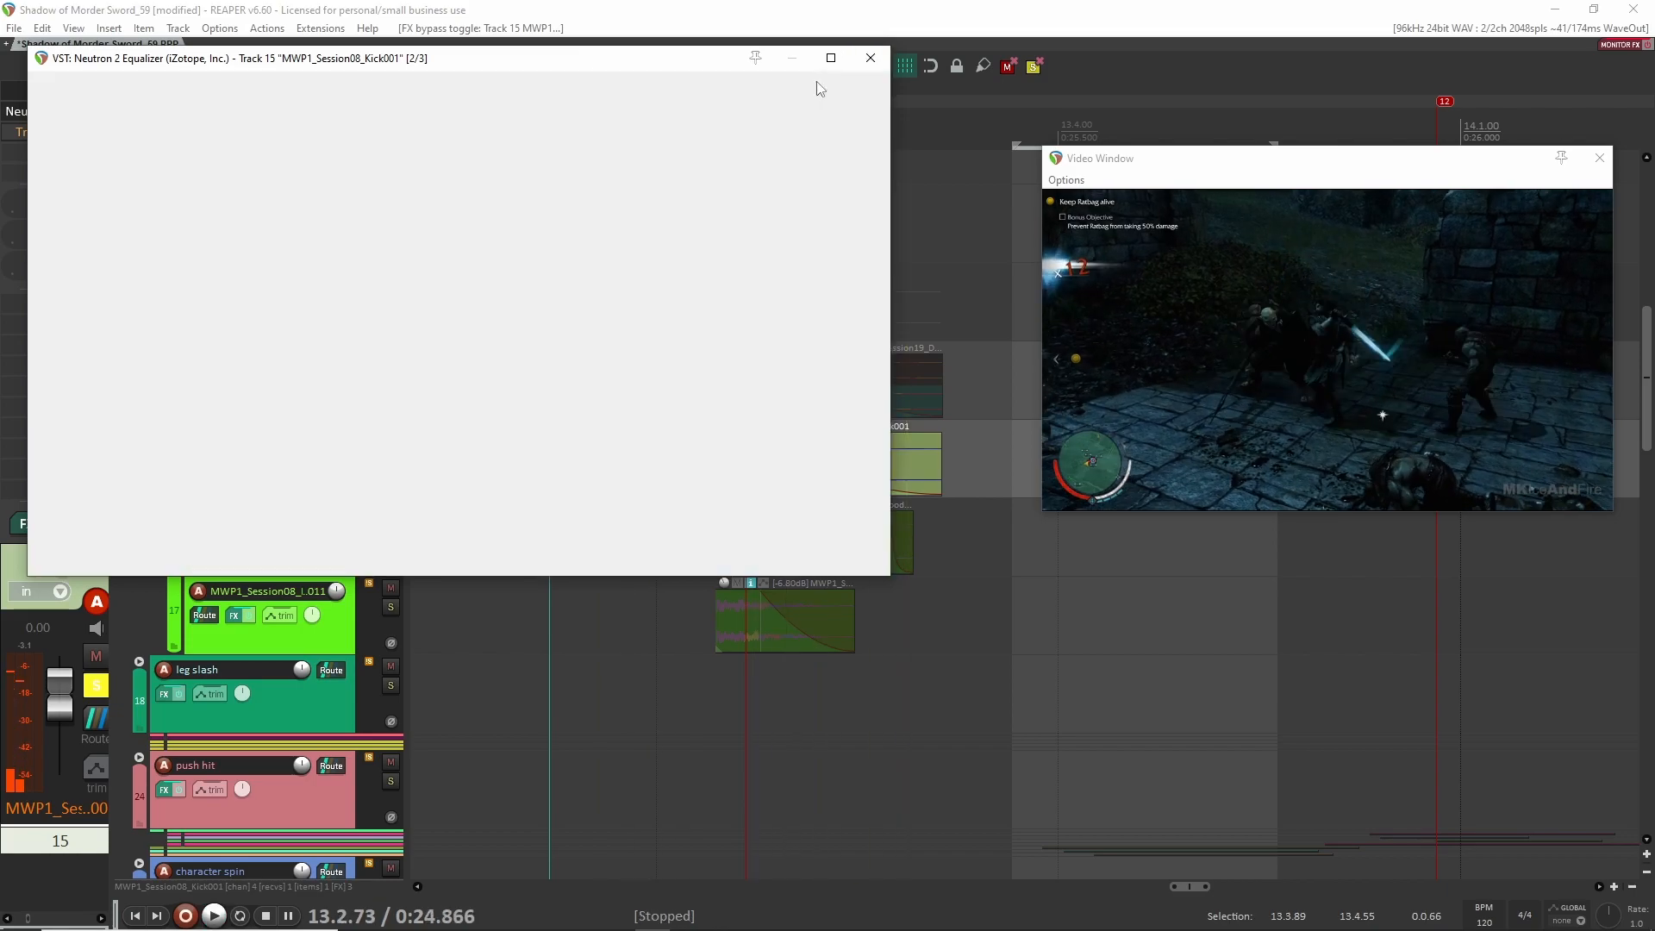
Inspect the third effect on track 15 while auditioning the kick layer, and close the plugin
click(59, 132)
key(space)
key(space)
click(1464, 75)
Audition the soloed MWP1_Session08_Kick011 layer on track 17 from just before its clip
click(507, 617)
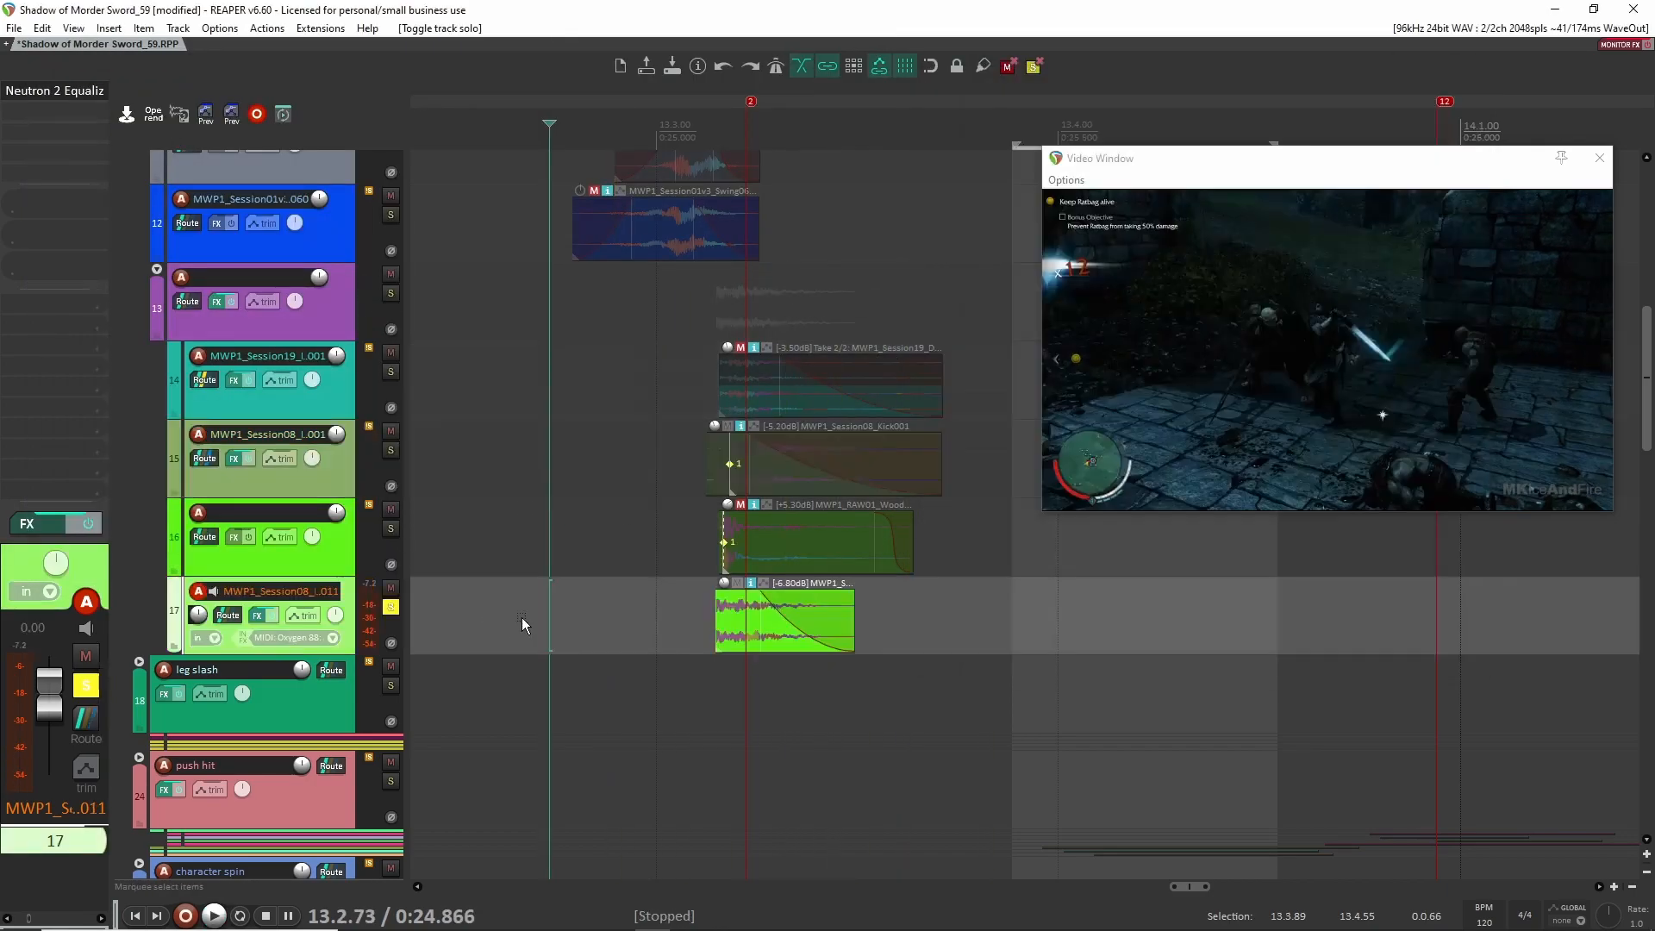
click(696, 592)
key(space)
key(space)
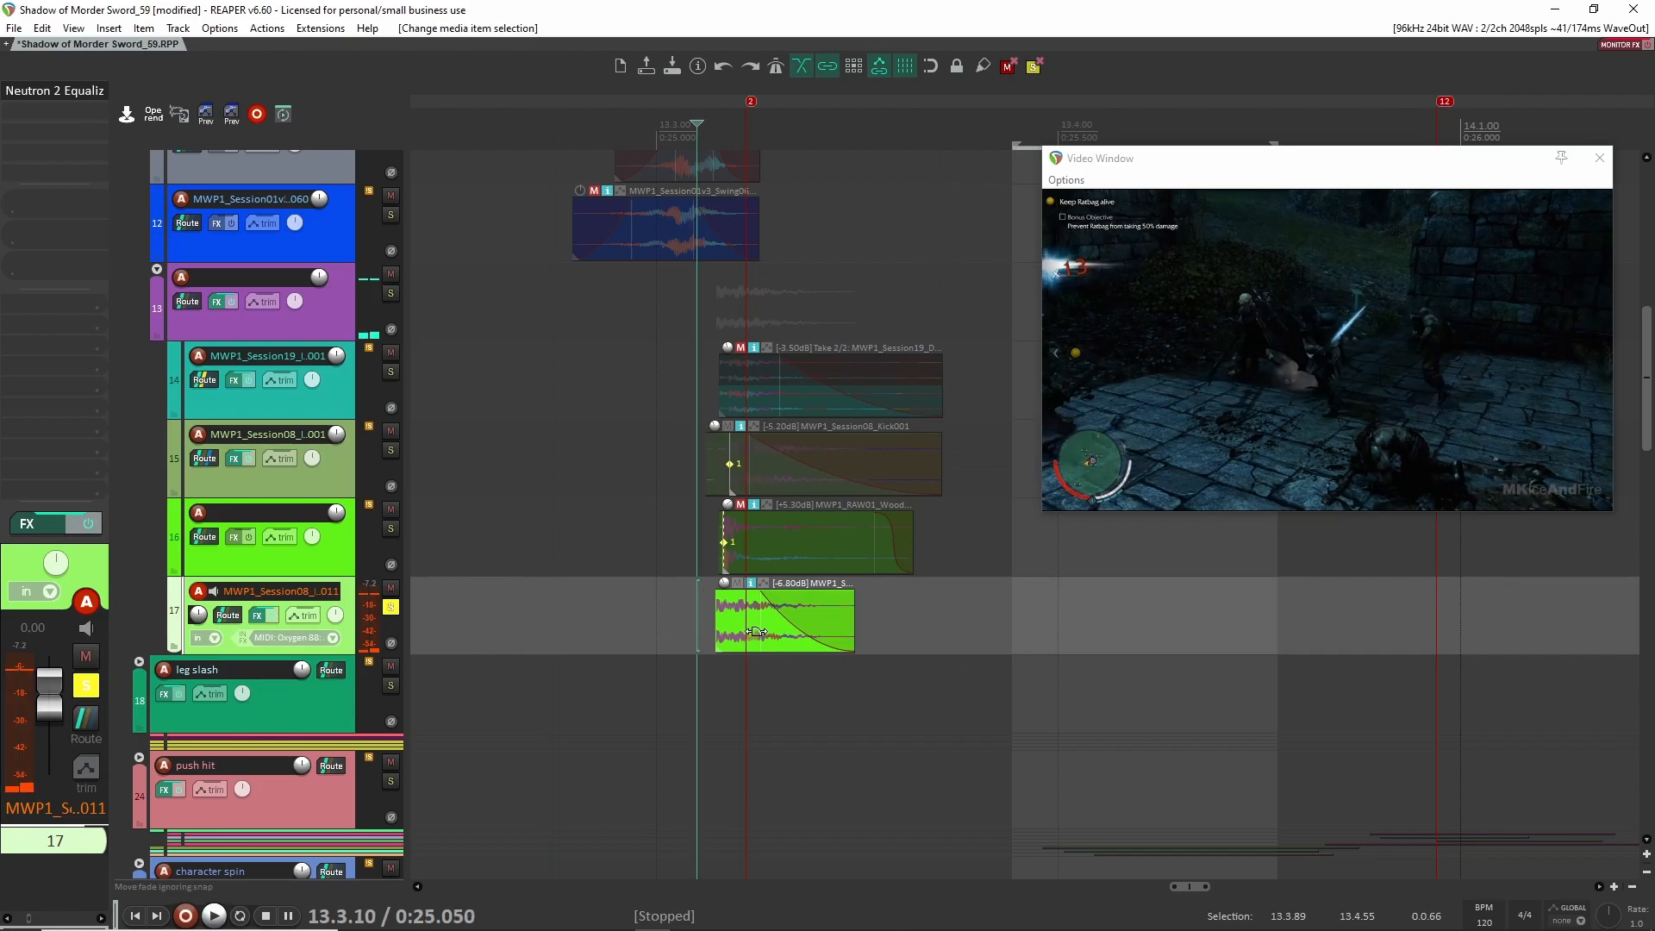
scroll(605, 636, up, 3)
click(607, 620)
scroll(602, 614, down, 4)
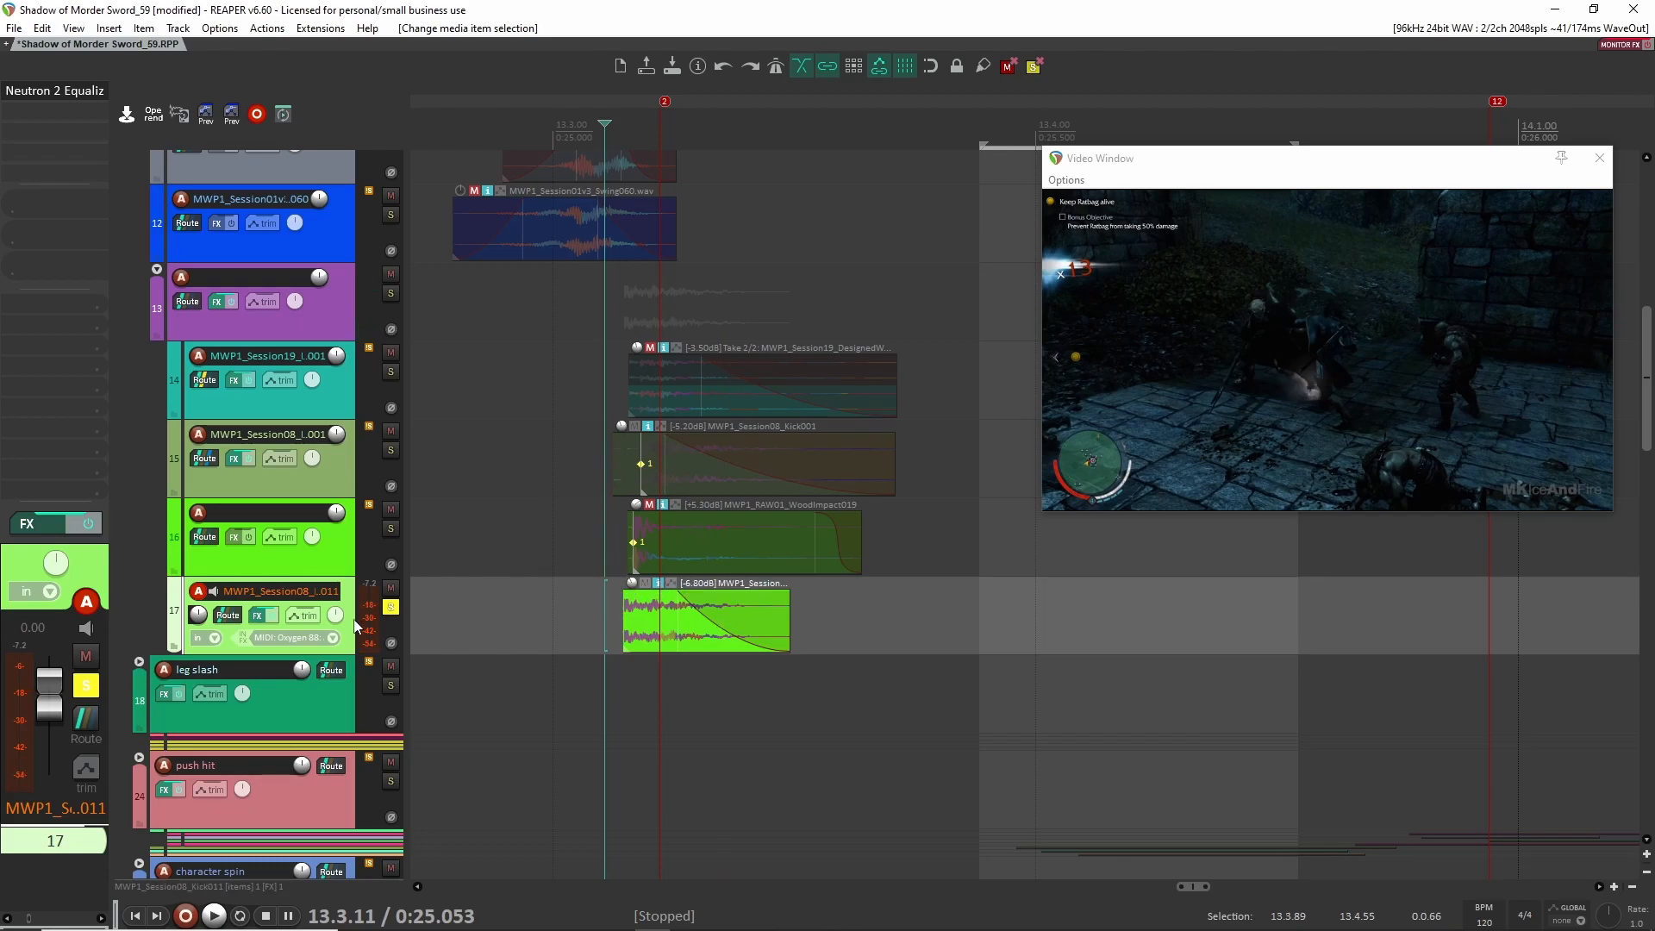
Inspect the Neutron 2 Equalizer settings on track 17 while auditioning the kick layer, and close the plugin
key(space)
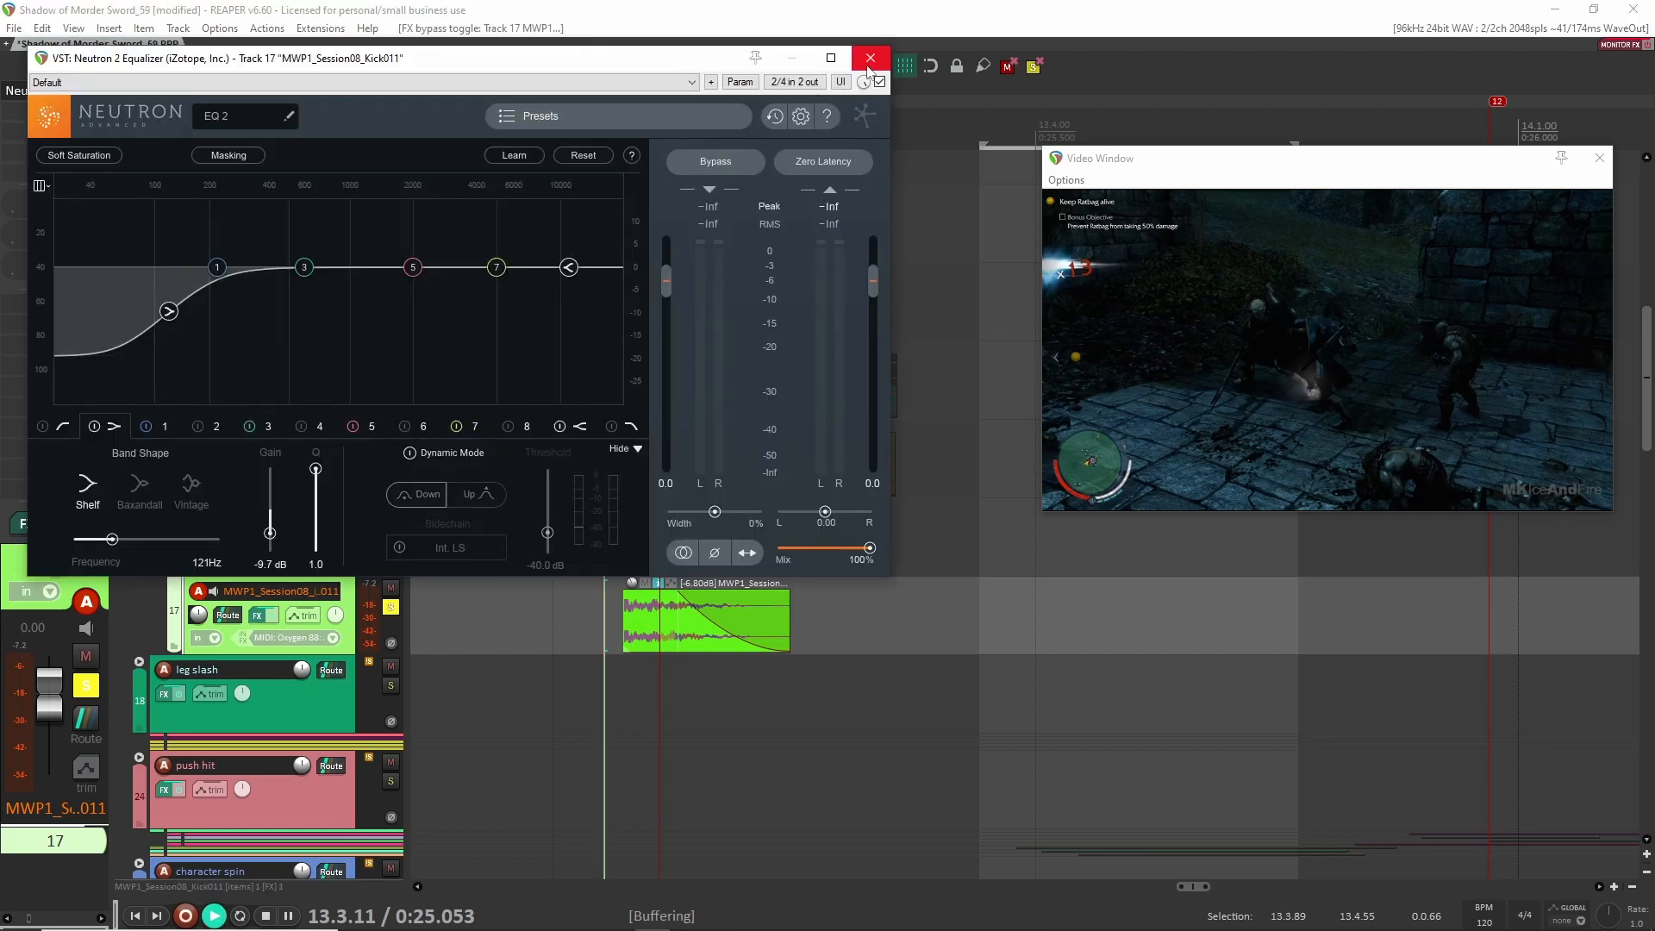
key(space)
click(872, 62)
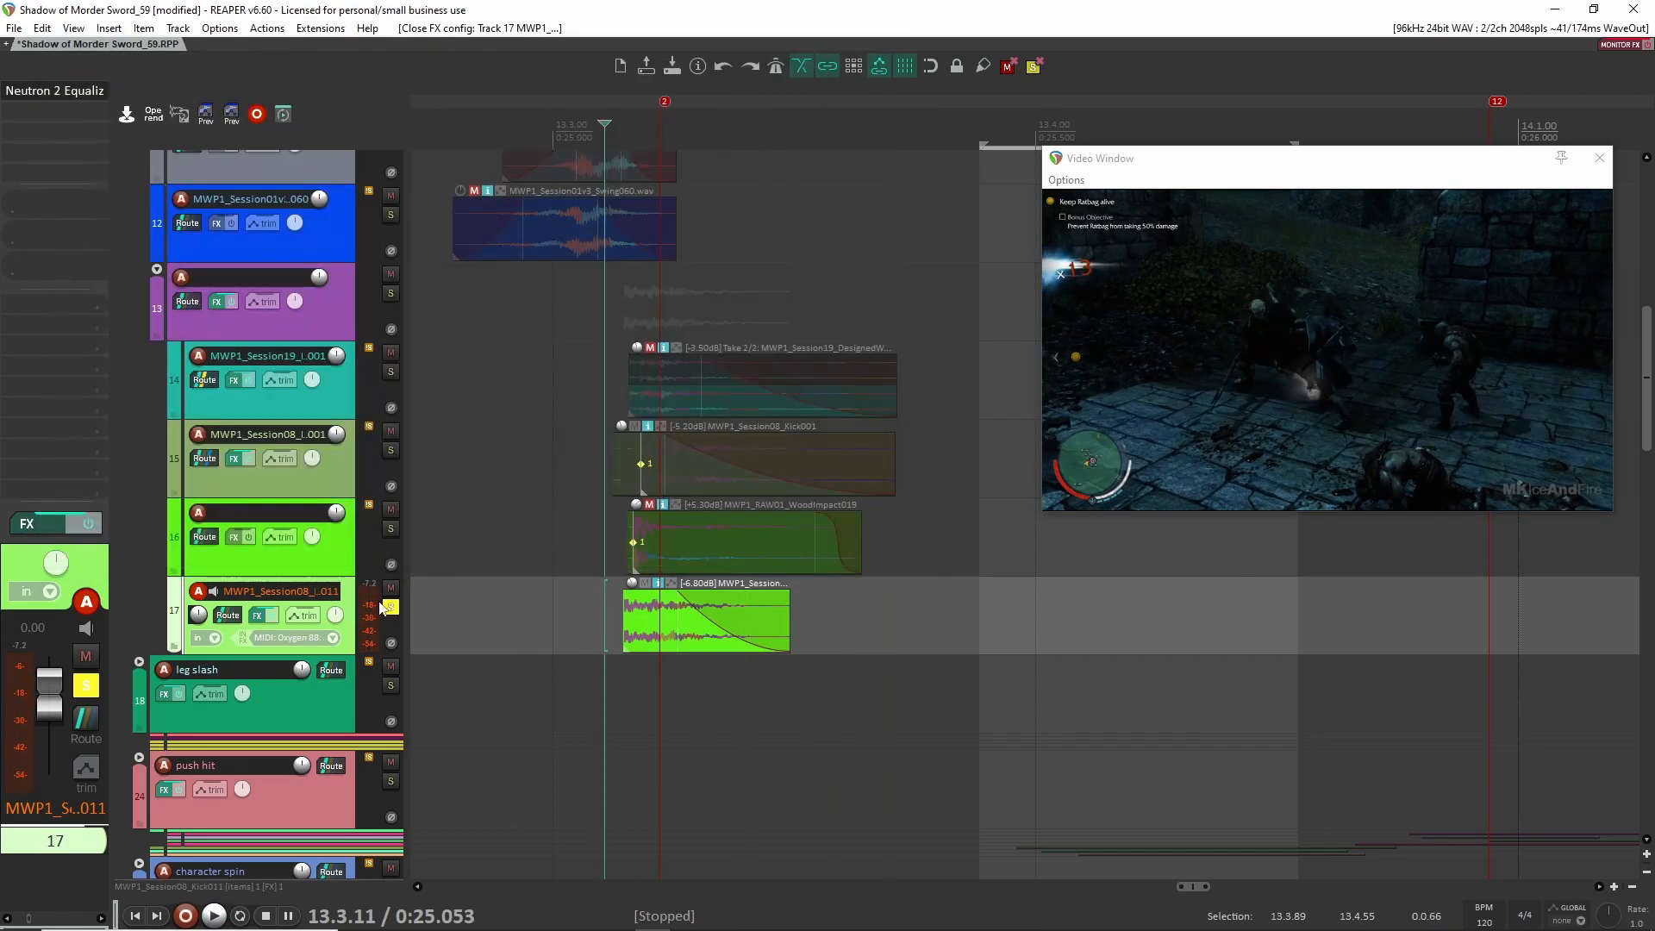
Solo track 15 alongside track 17 and audition the two kick layers together
click(390, 451)
key(space)
key(space)
key(space)
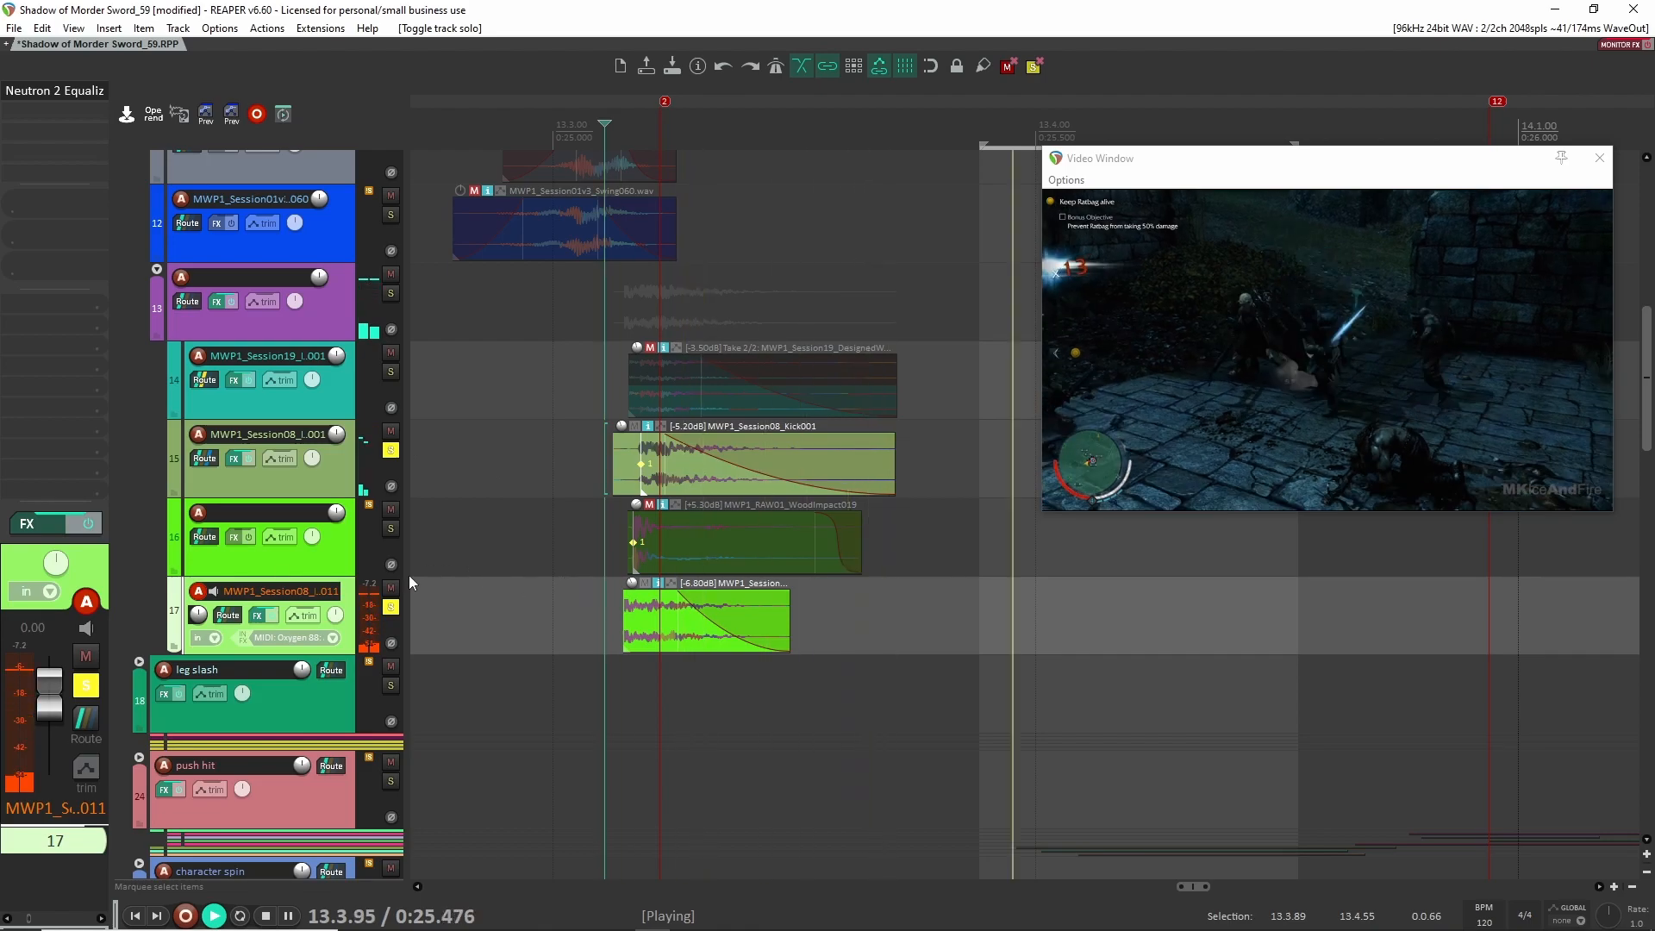
key(space)
Audition the soloed shield hit 2 folder from just before the wood impact, with its folder effects disabled
scroll(415, 570, up, 5)
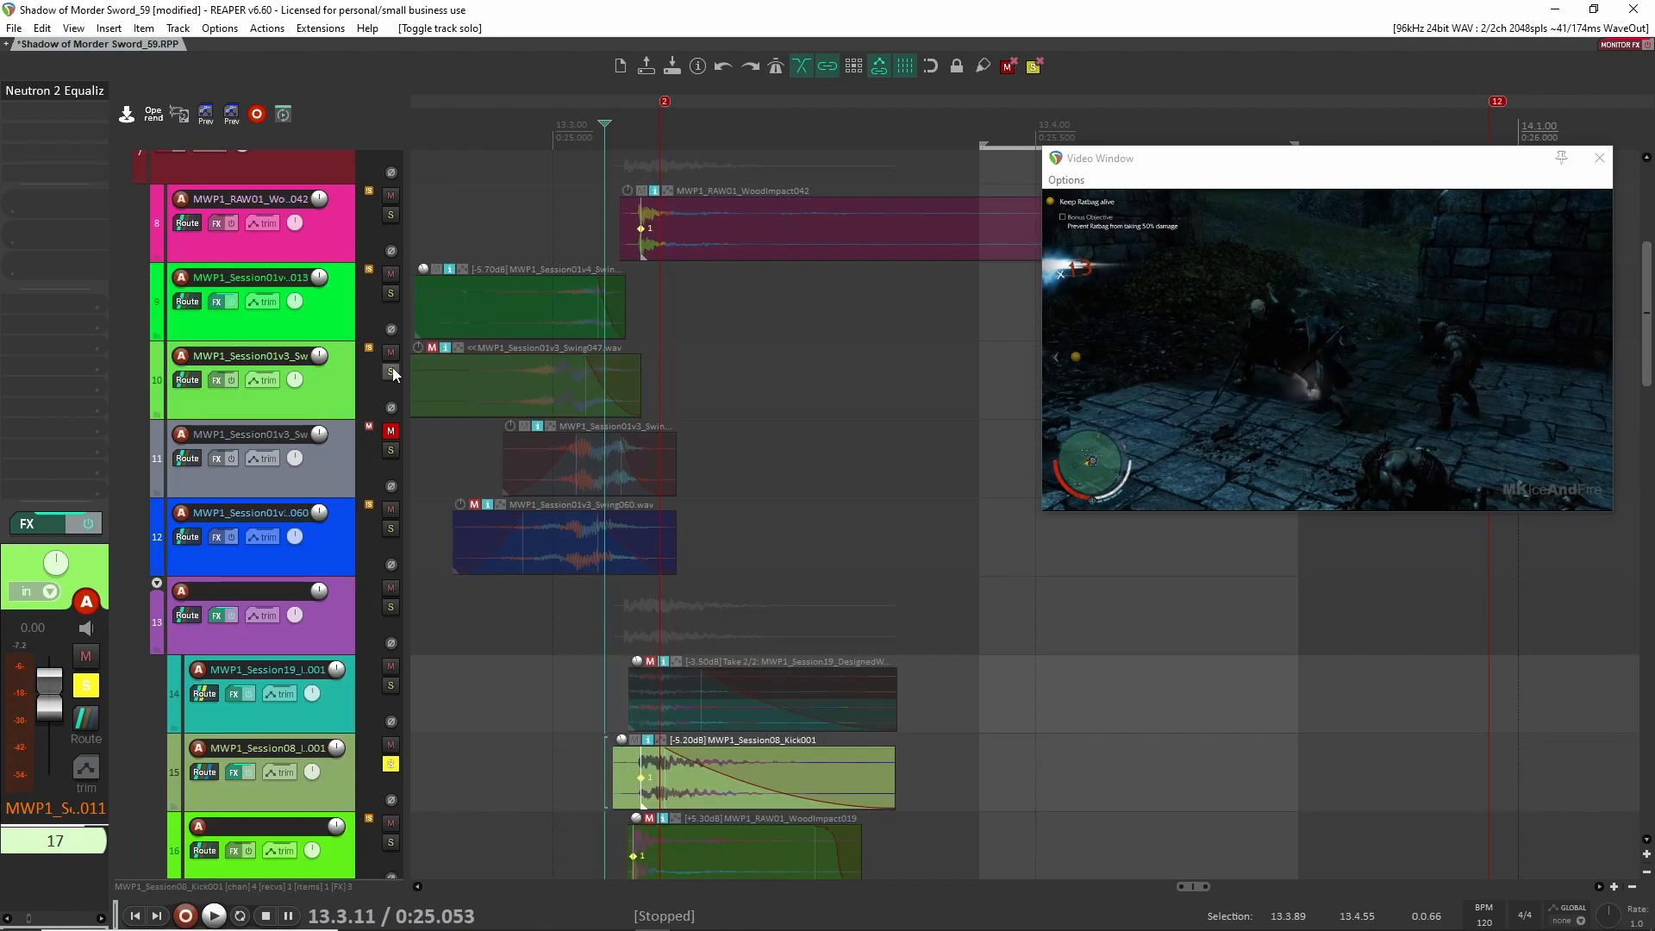
scroll(421, 675, up, 5)
click(433, 559)
drag(461, 559, 541, 557)
key(space)
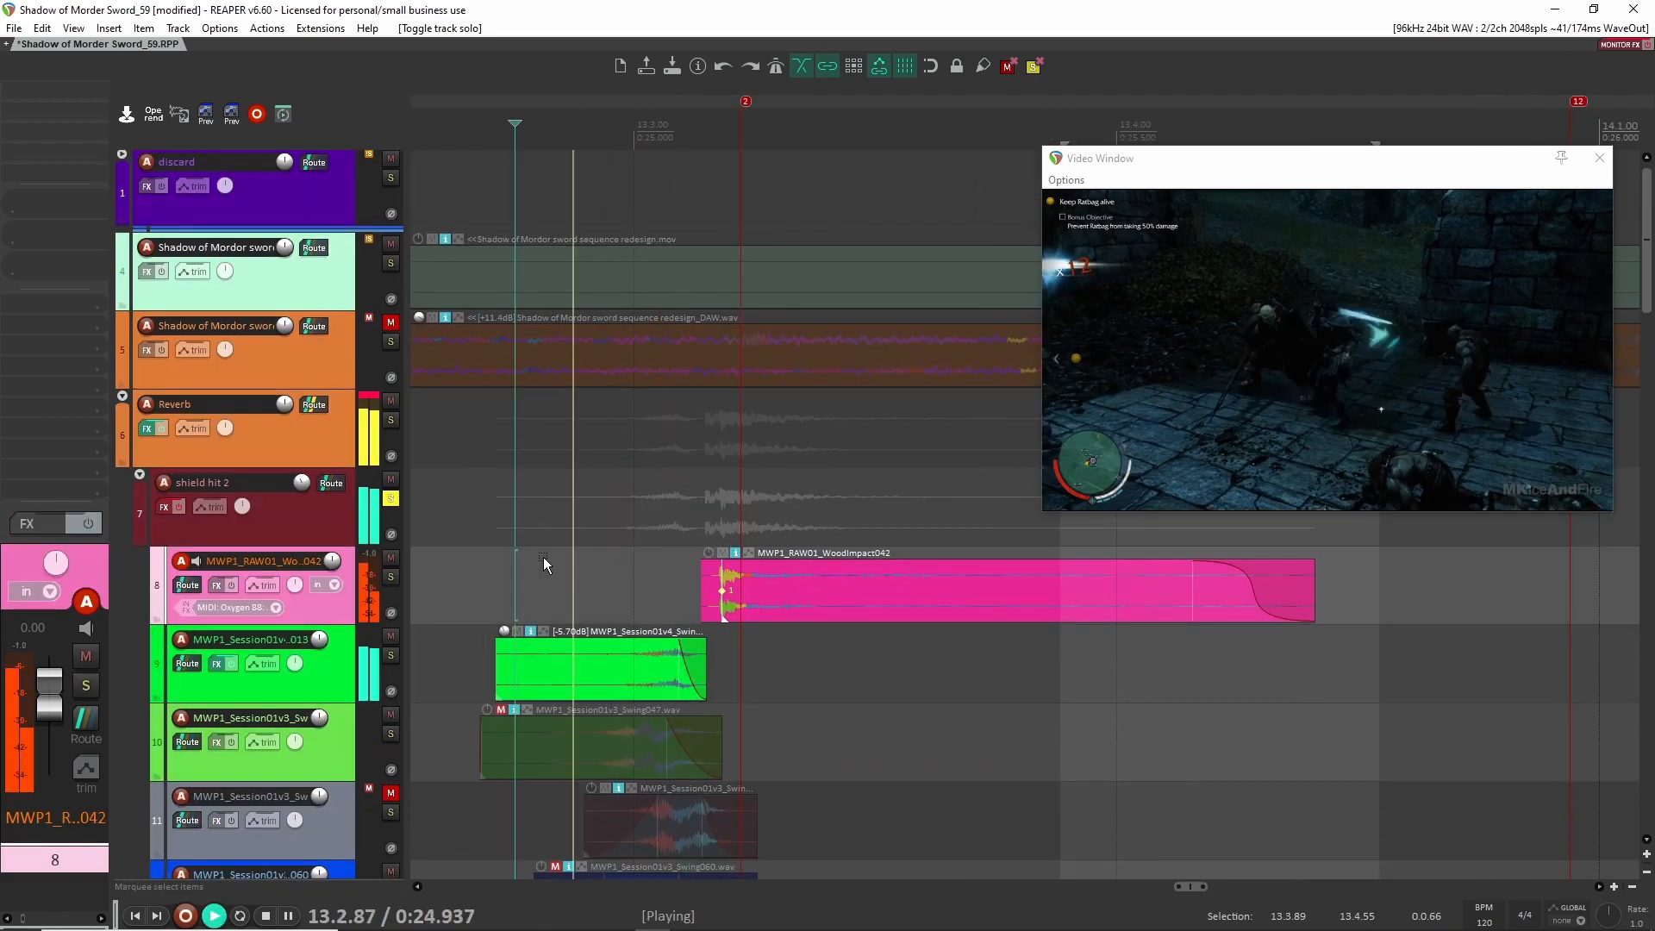
key(space)
key(space)
key(space)
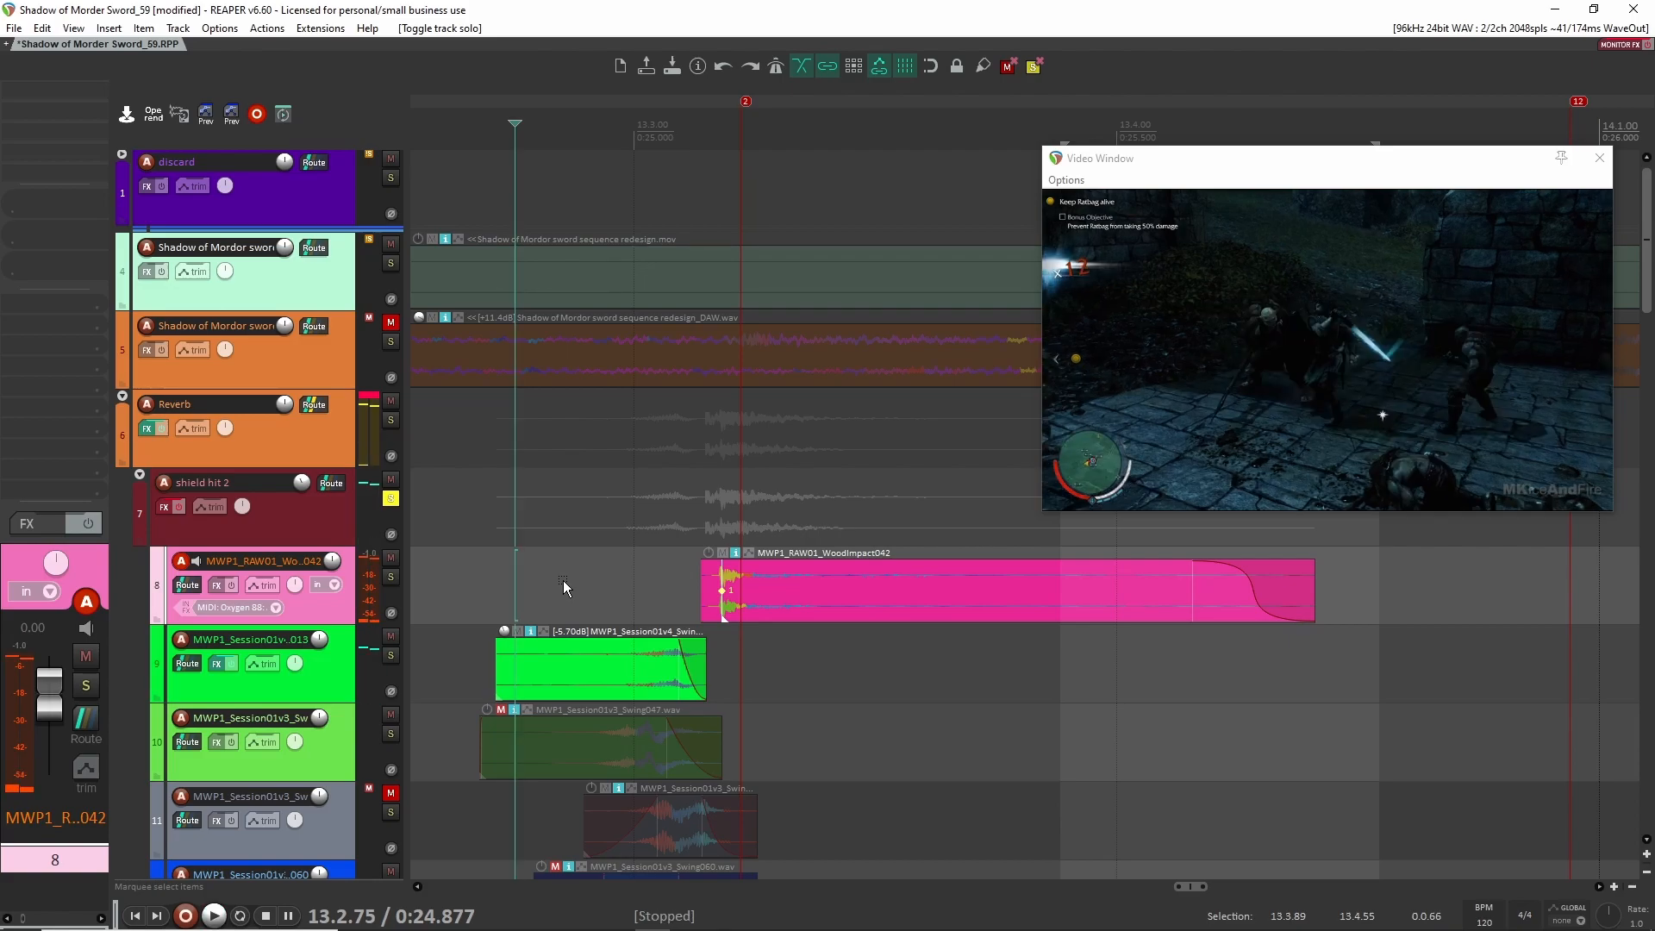
Enable the effects chain and Enforcer on the shield hit 2 folder, audition the Low Short Kick preset, and close the plugin
click(332, 520)
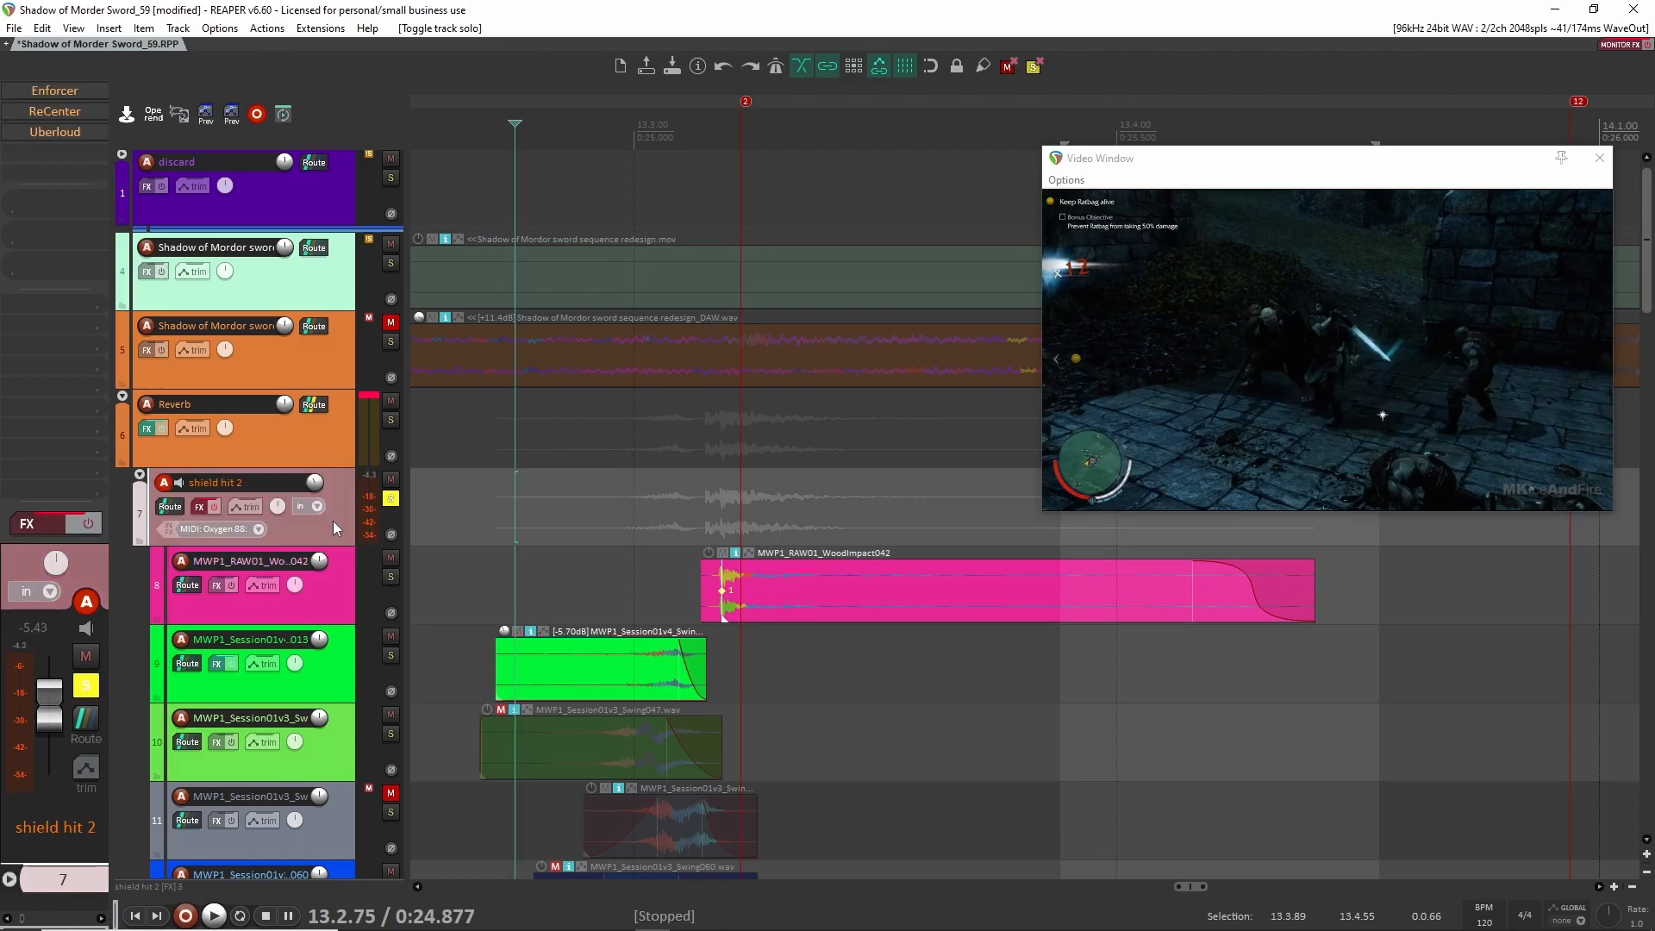
click(87, 523)
click(55, 91)
key(space)
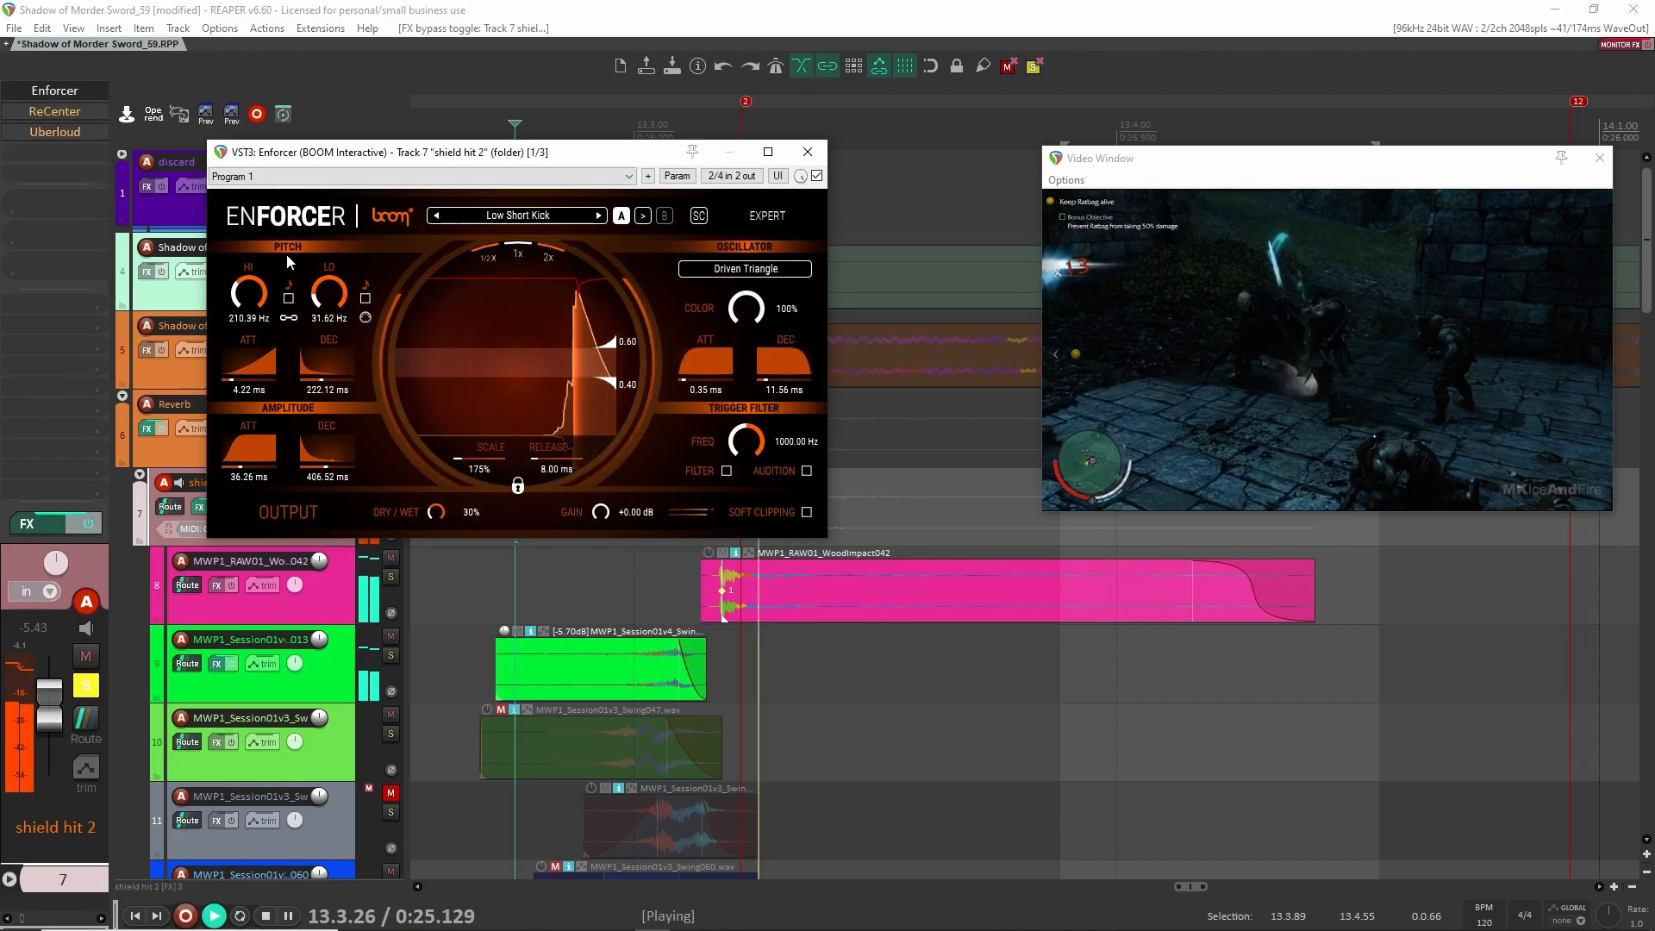
key(space)
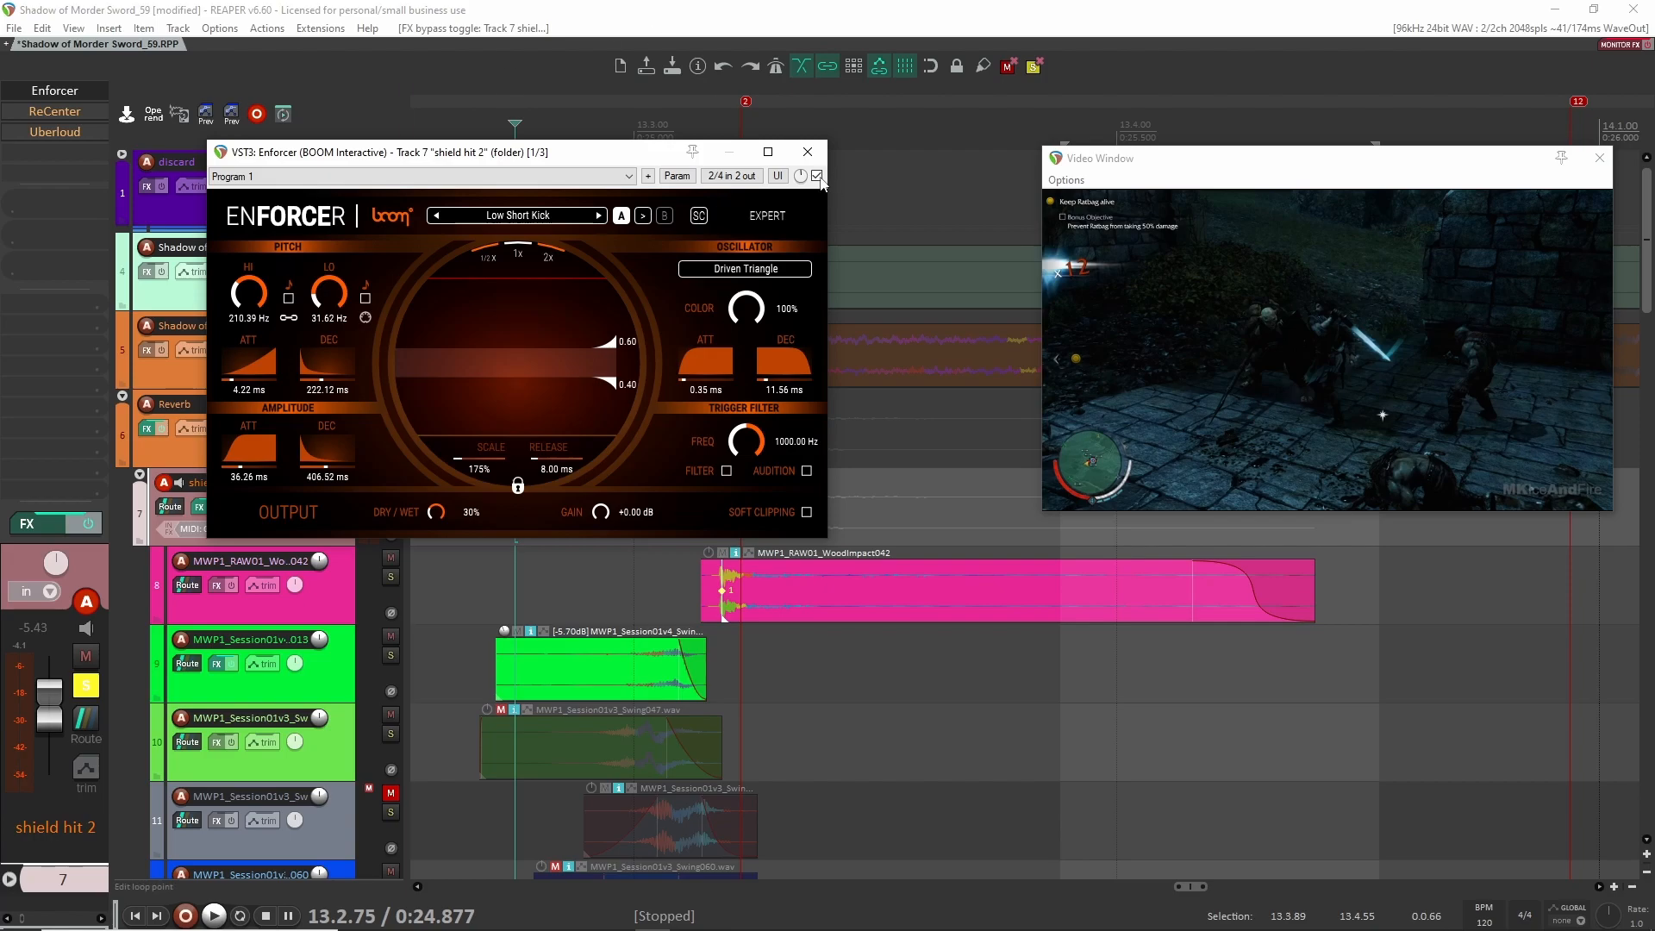
key(space)
key(space)
key(space)
key(space)
click(807, 152)
Enable ReCenter on the shield hit 2 folder, audition the narrowed sound, and close the plugin
click(55, 113)
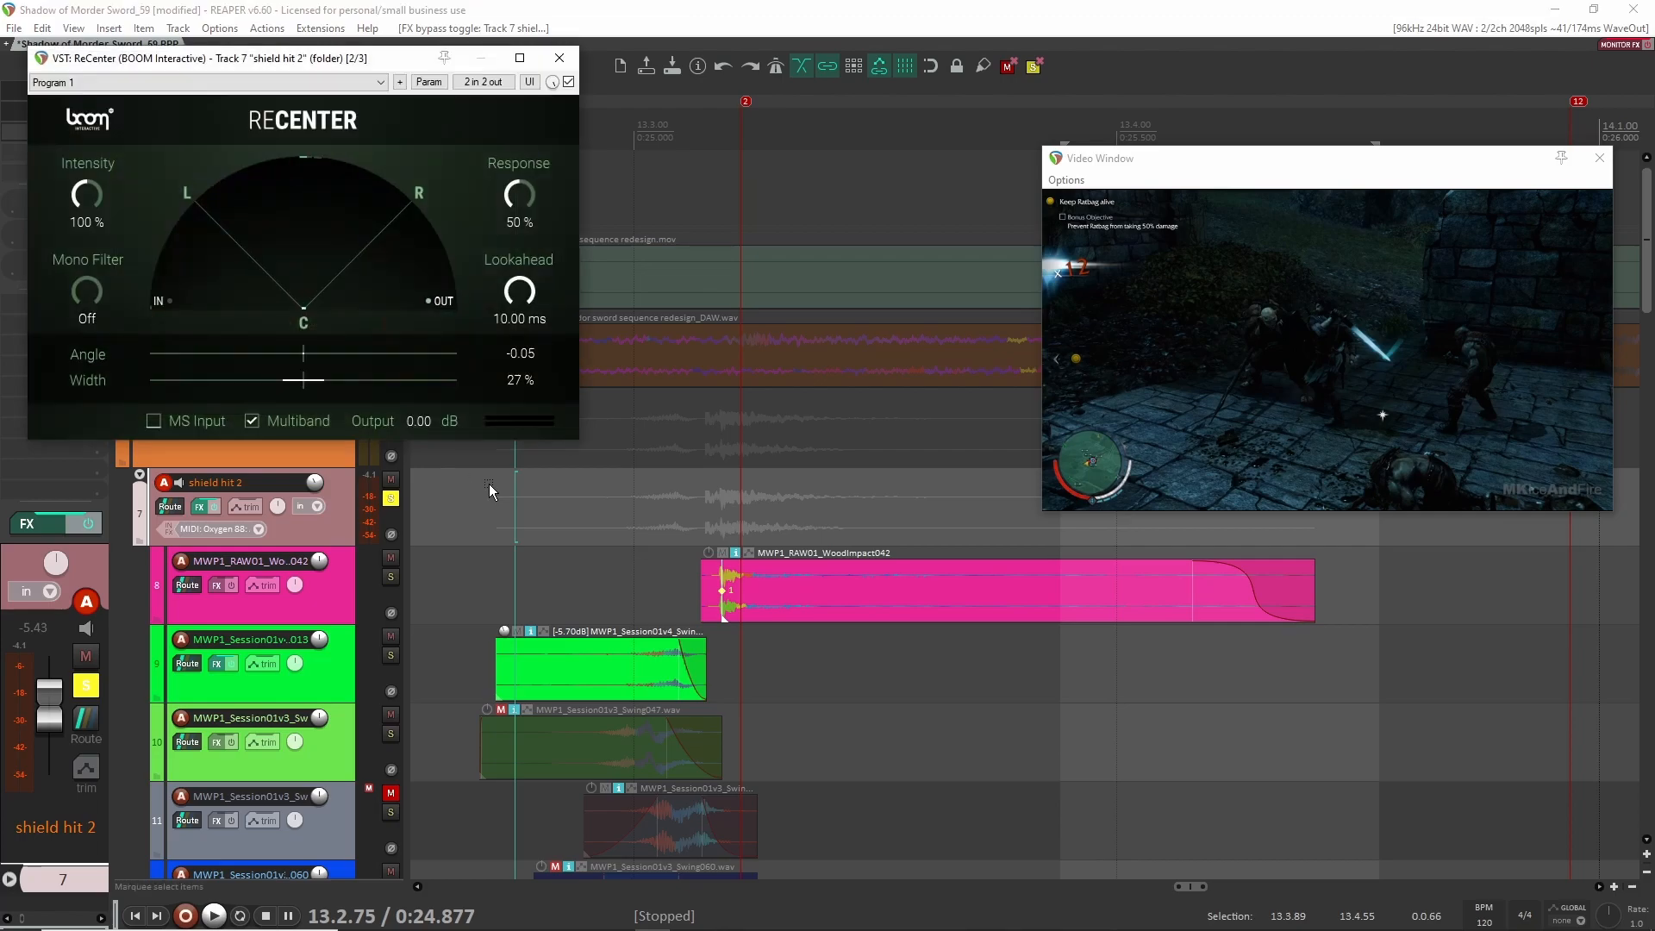
key(space)
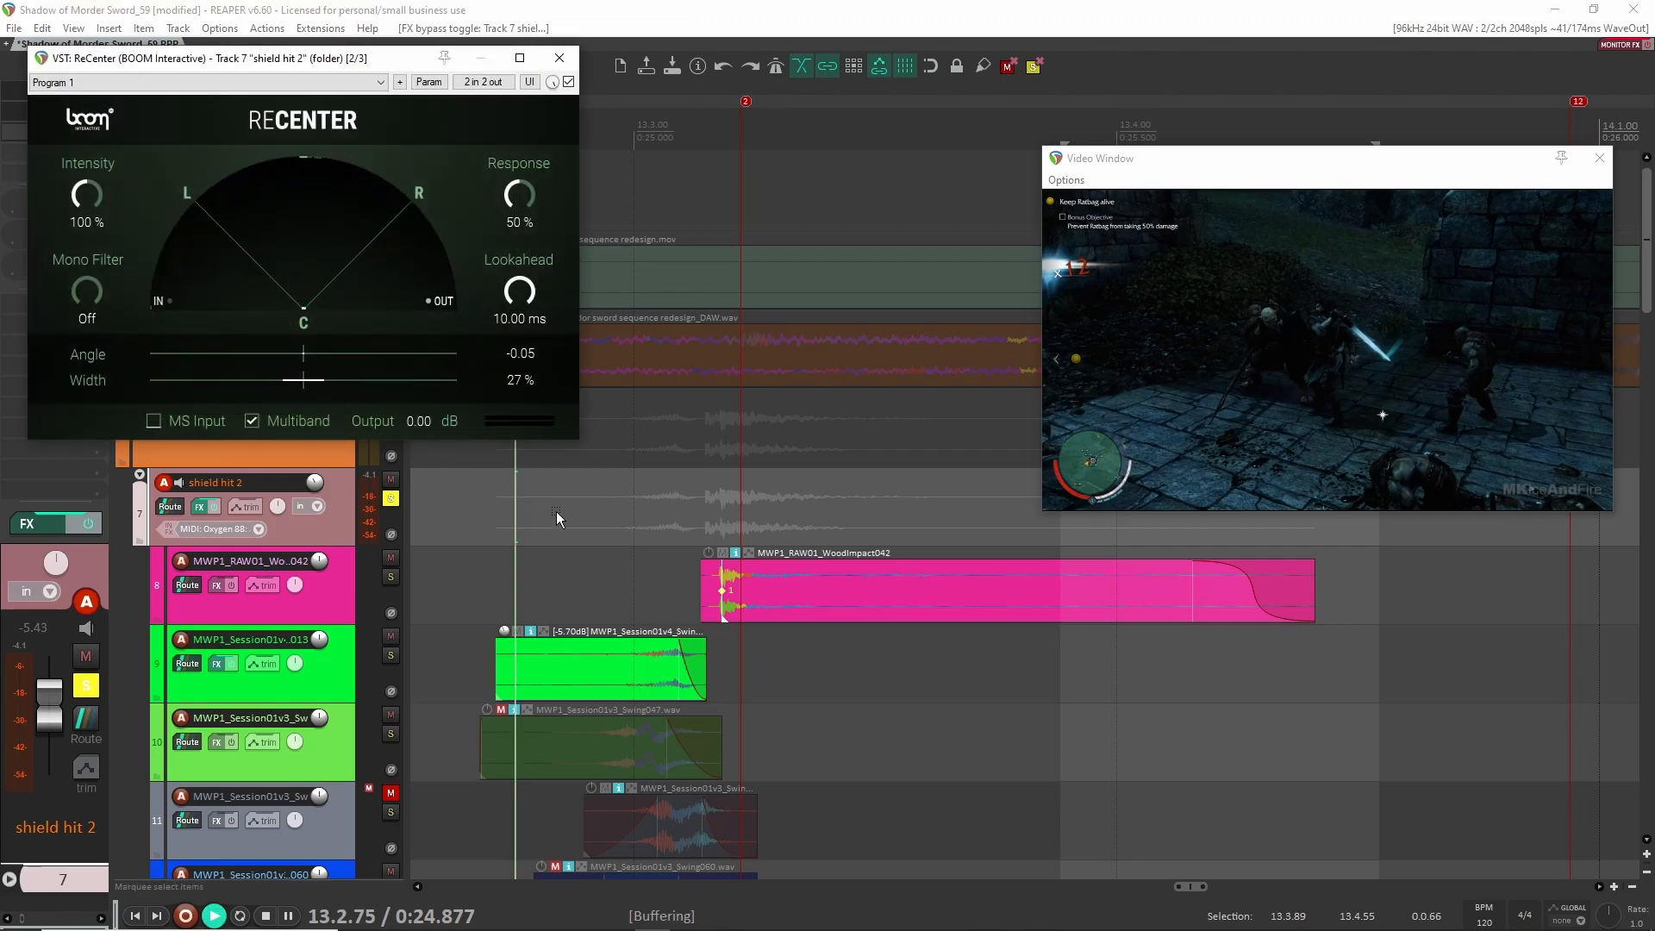
key(space)
click(559, 57)
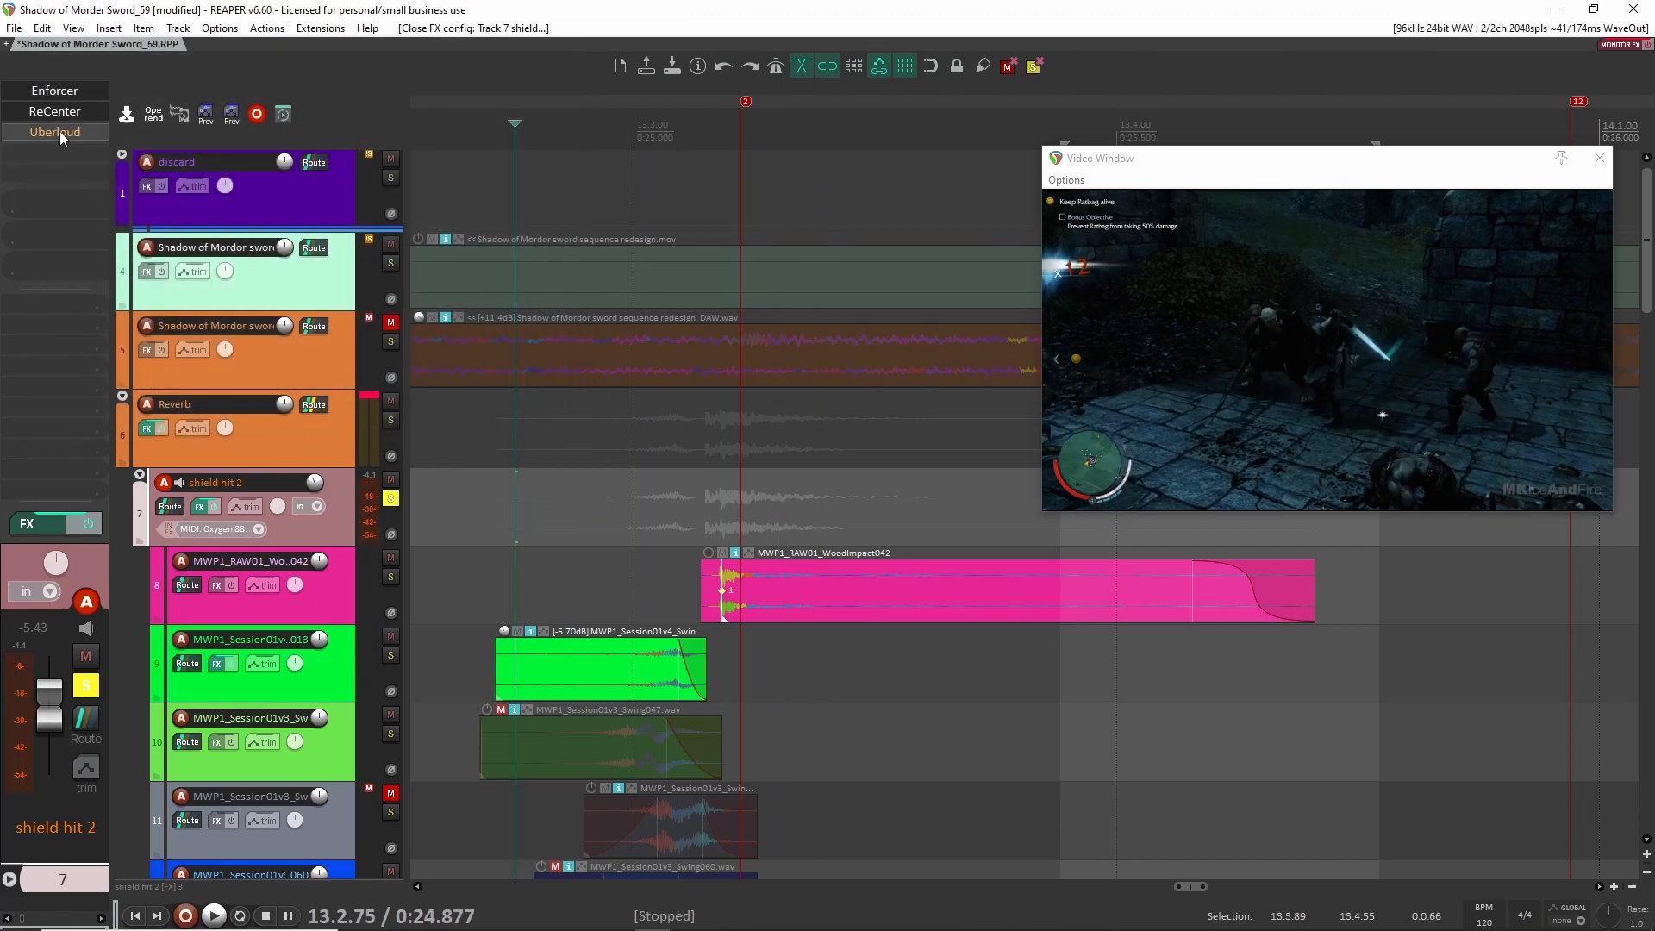
Enable Uberloud on the shield hit 2 folder, inspect it during an audition, close it and unsolo the folder
click(55, 132)
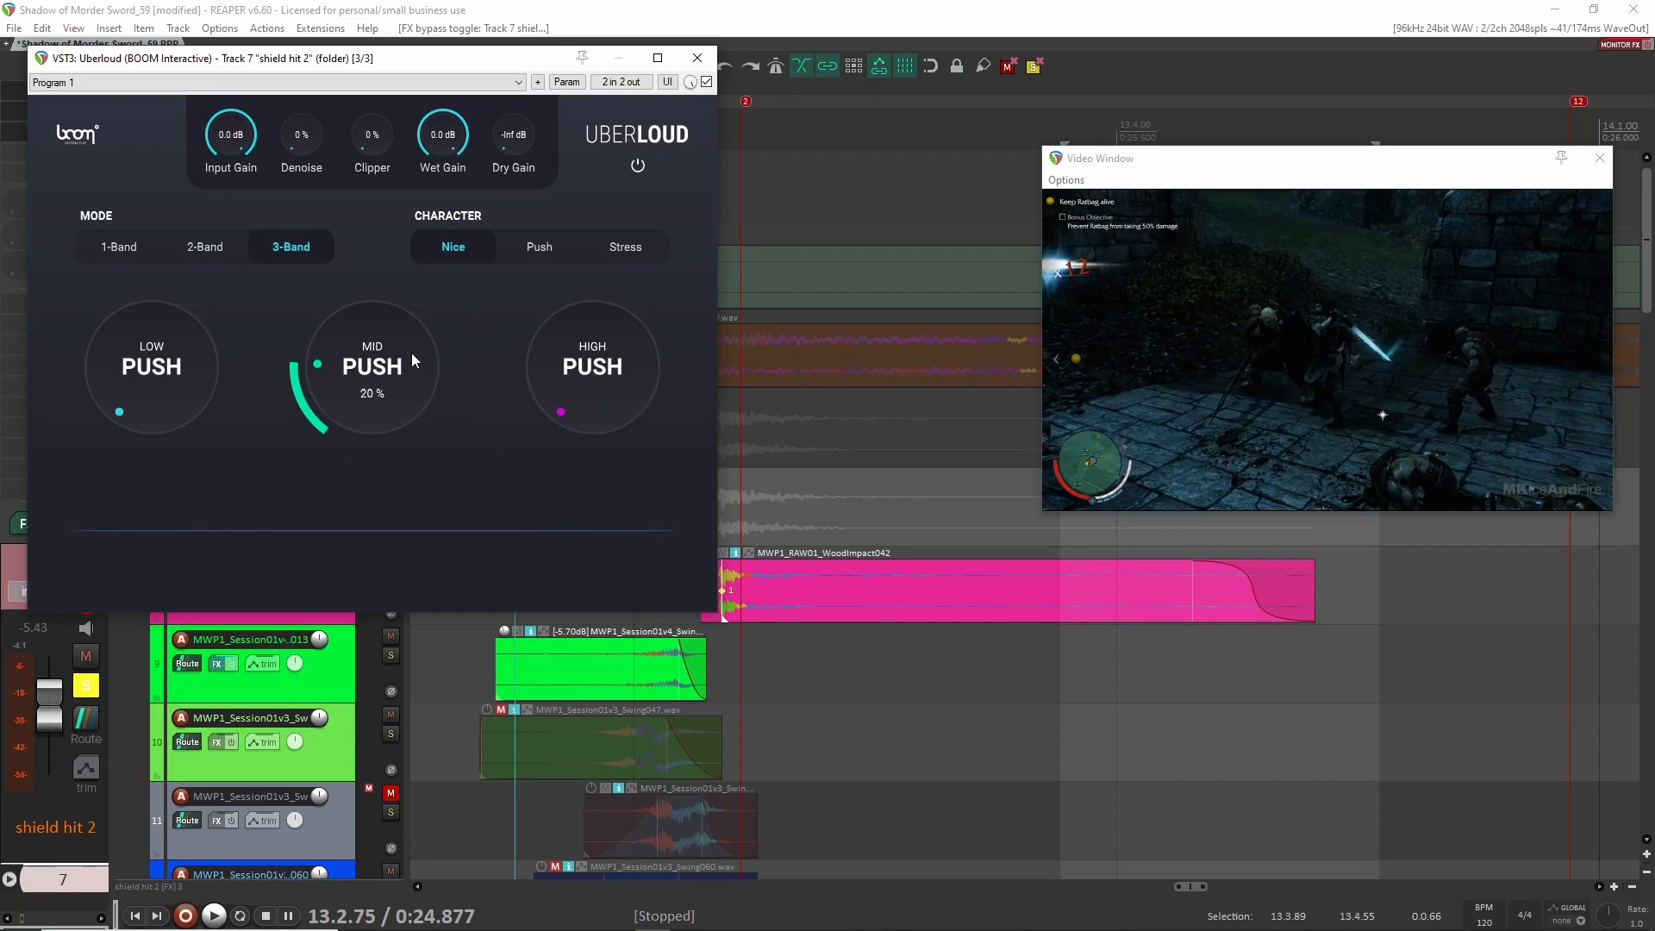
key(space)
click(698, 57)
key(space)
click(390, 499)
Audition the soloed push hit folder with all its layers from several start points before the hit
key(space)
key(space)
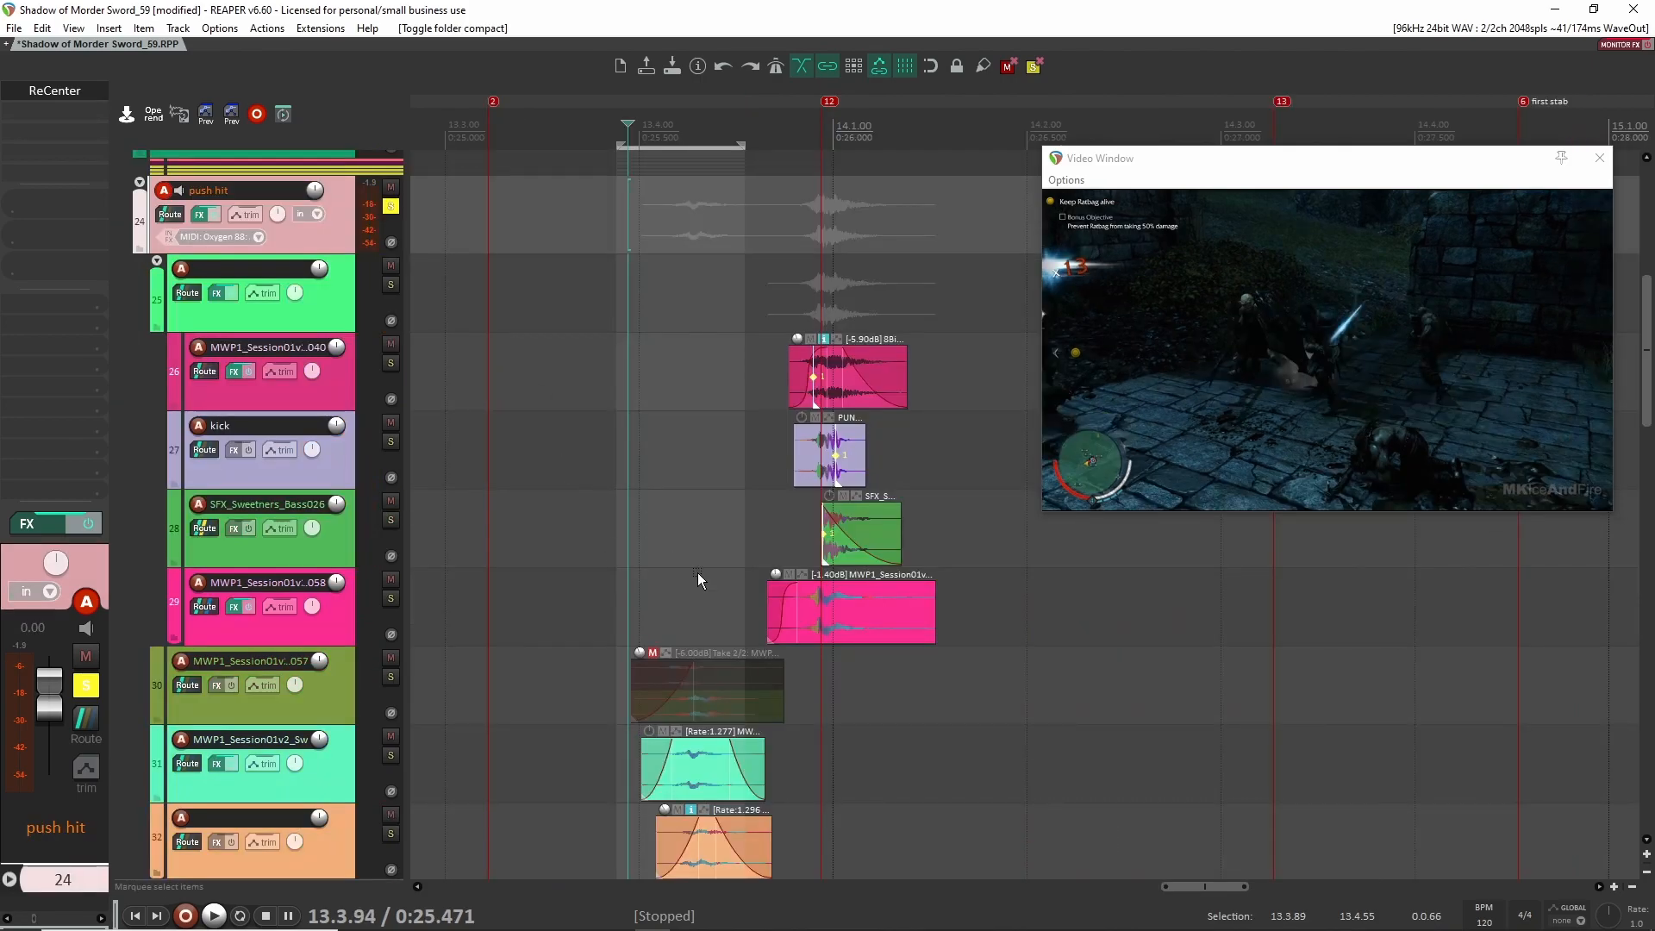
click(596, 468)
key(space)
key(space)
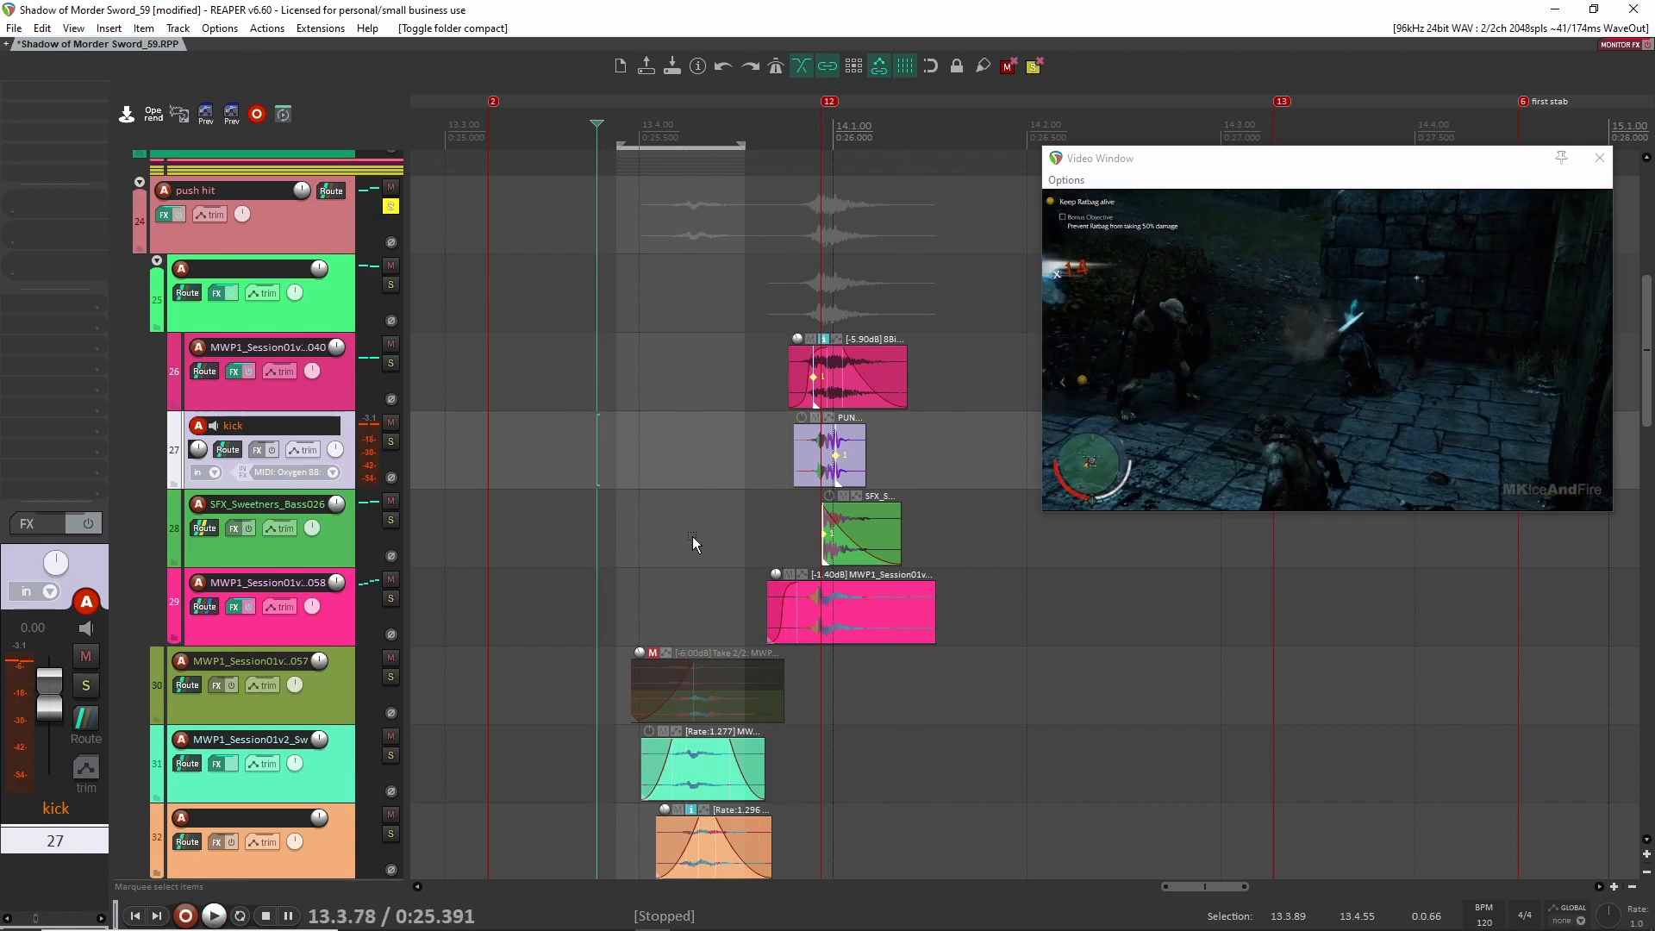
click(589, 598)
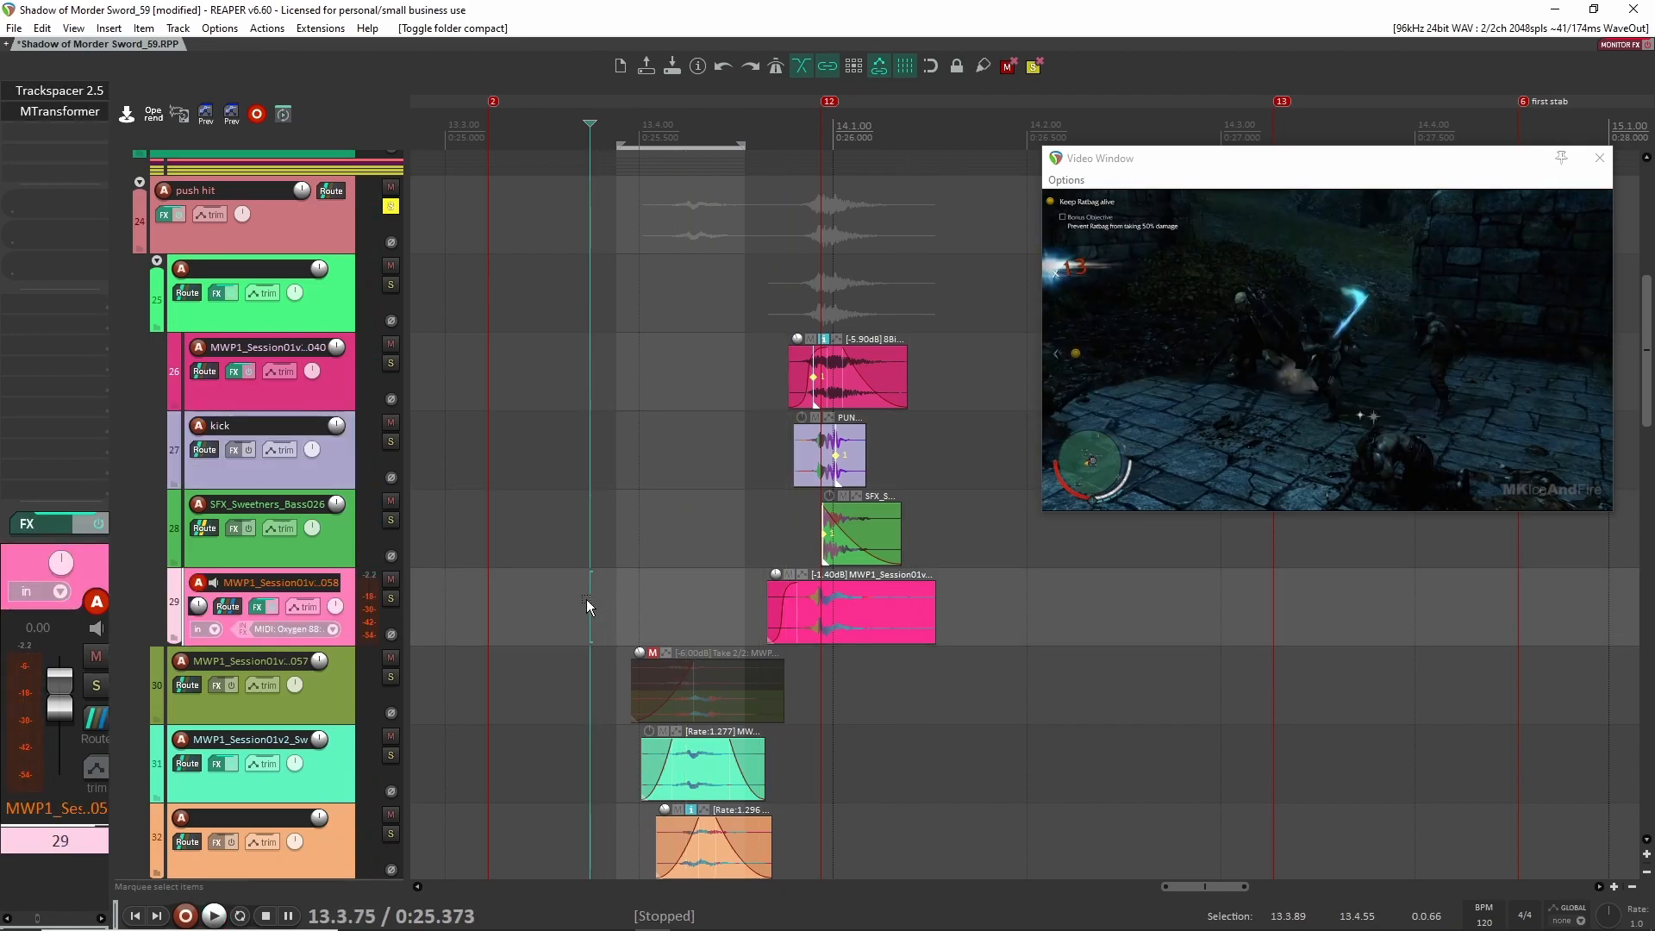
click(494, 576)
key(space)
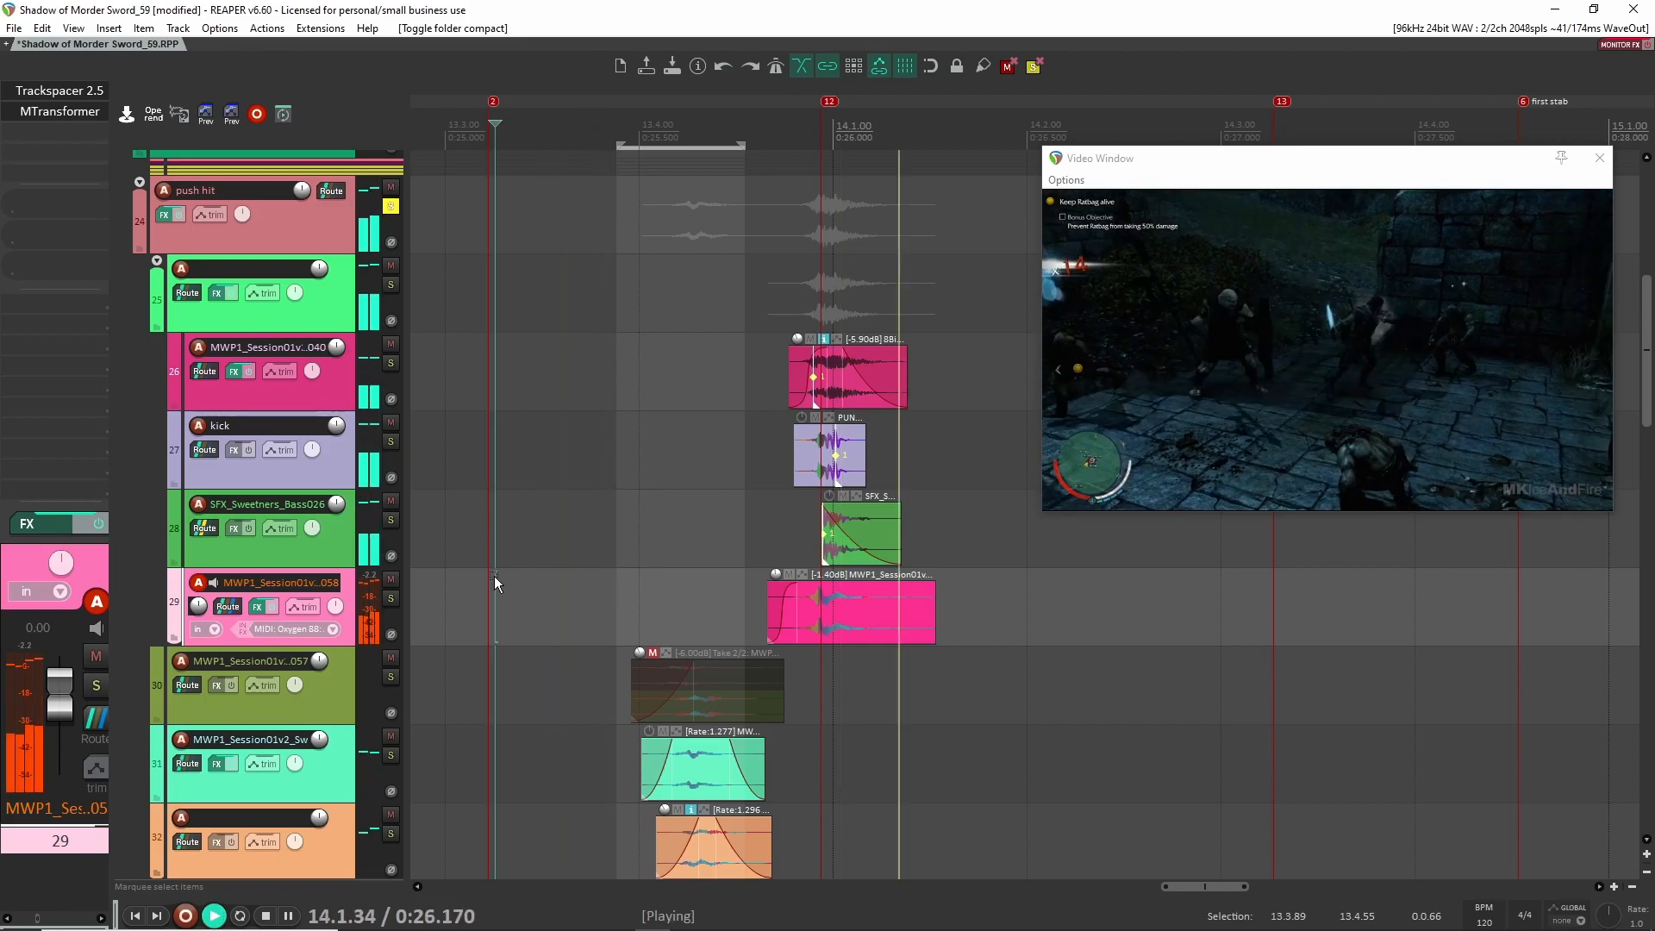
key(space)
Audition the soloed swing layer on track 31, and check the ReCenter settings on the push hit folder
scroll(491, 568, down, 2)
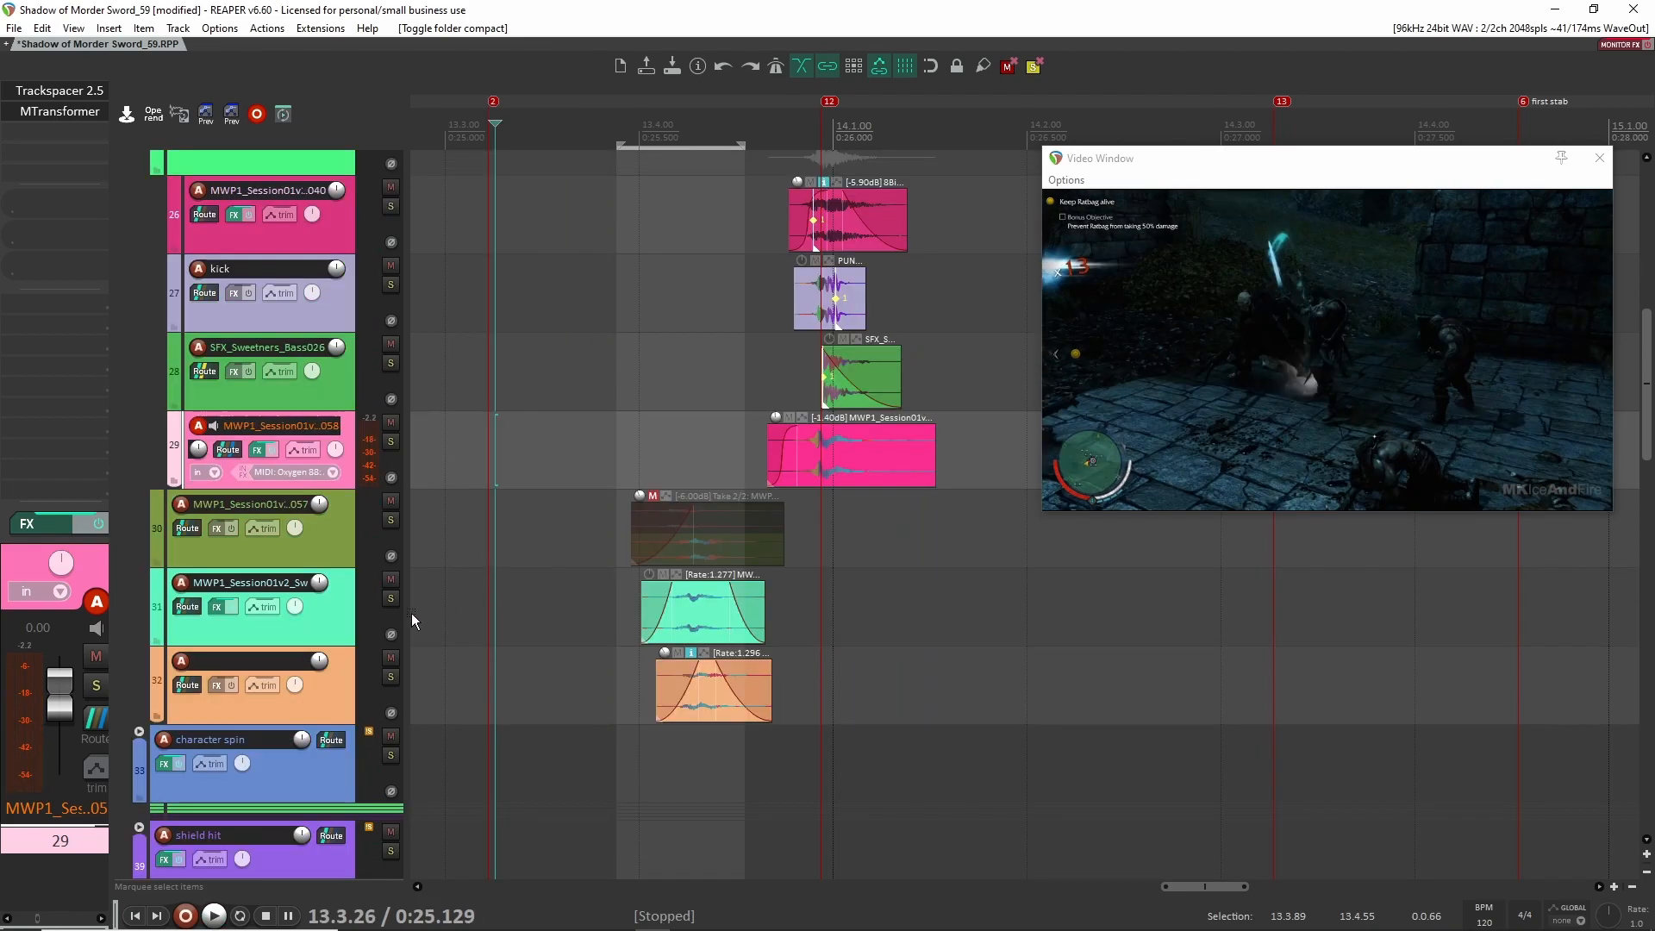
click(391, 598)
click(615, 620)
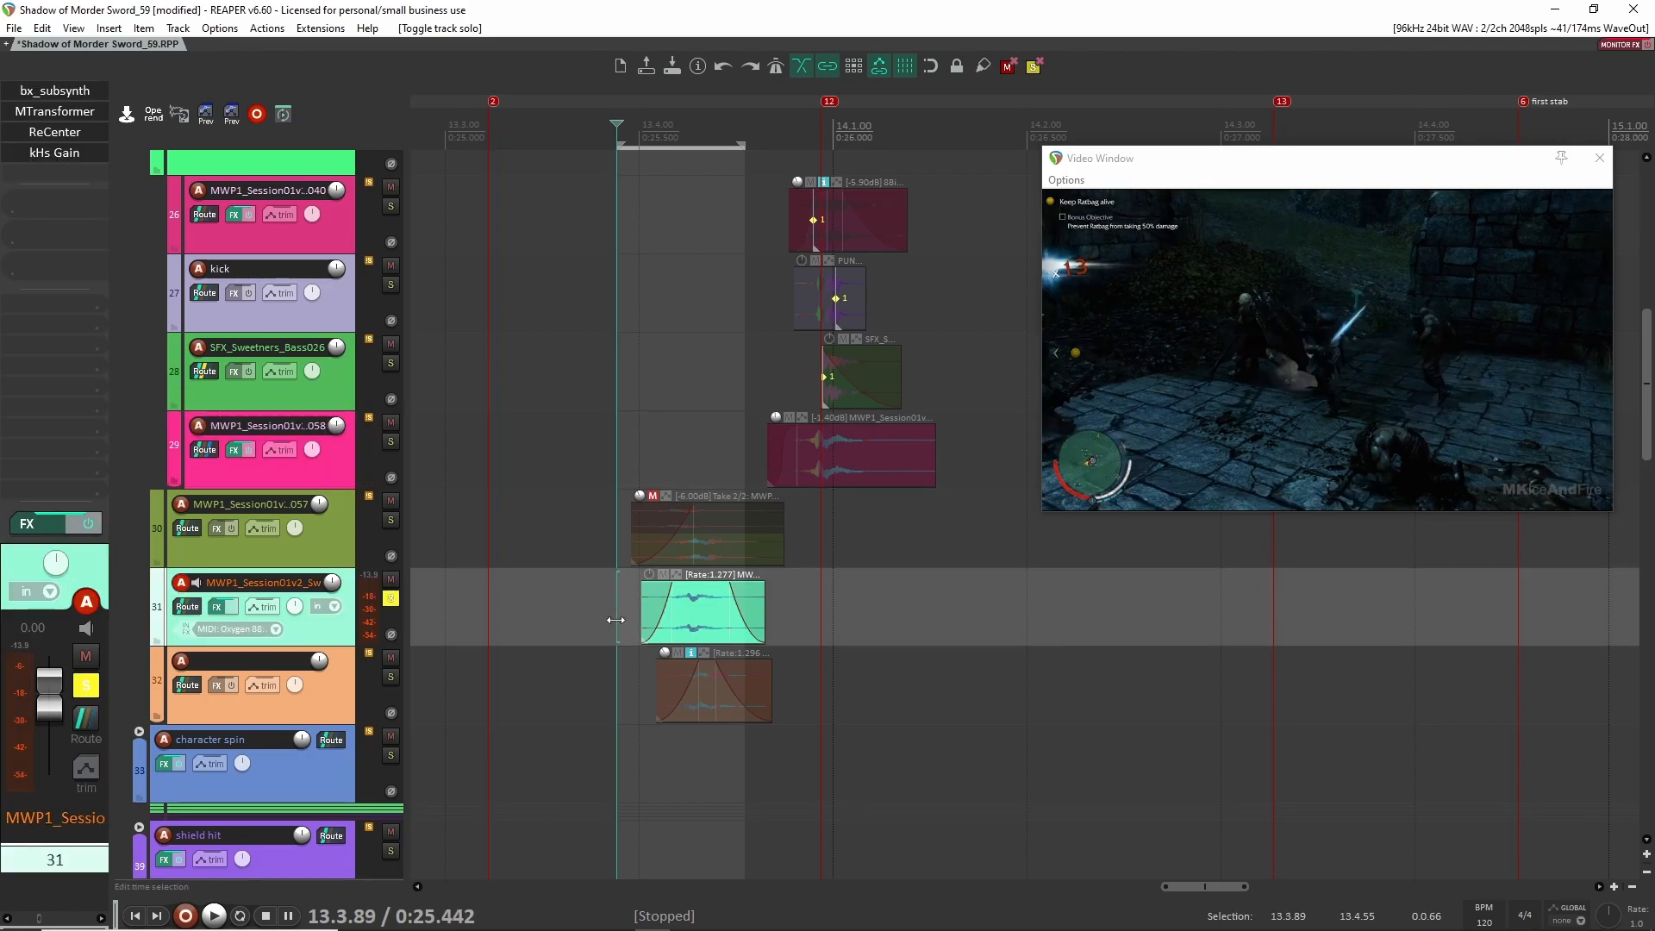
key(space)
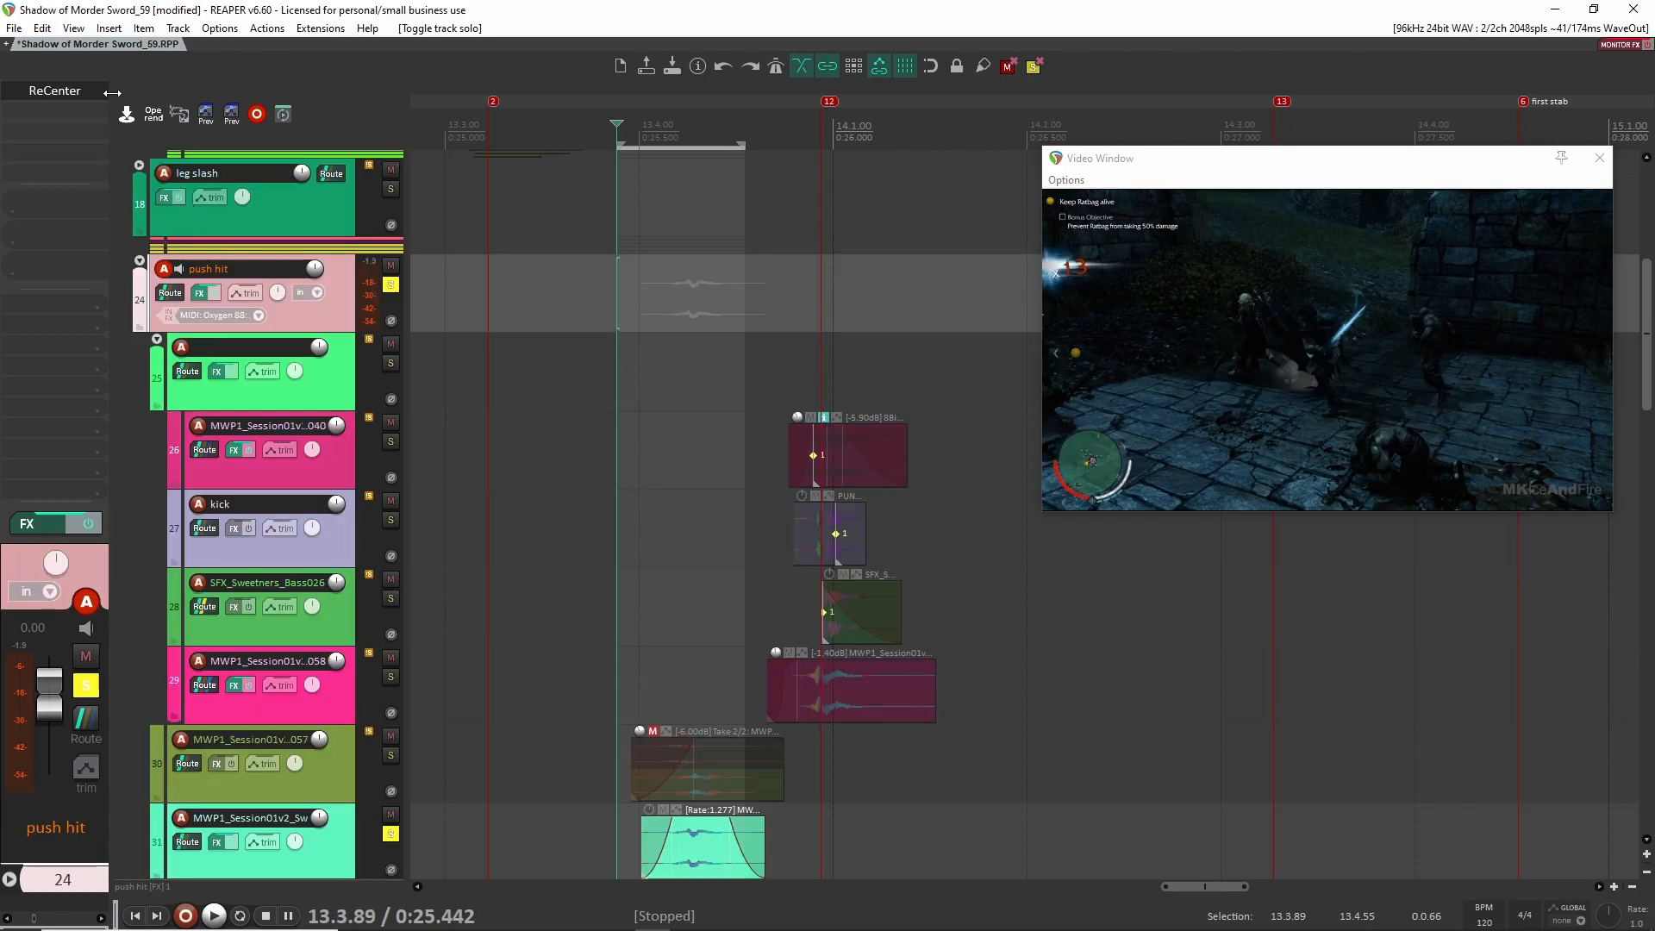
click(54, 91)
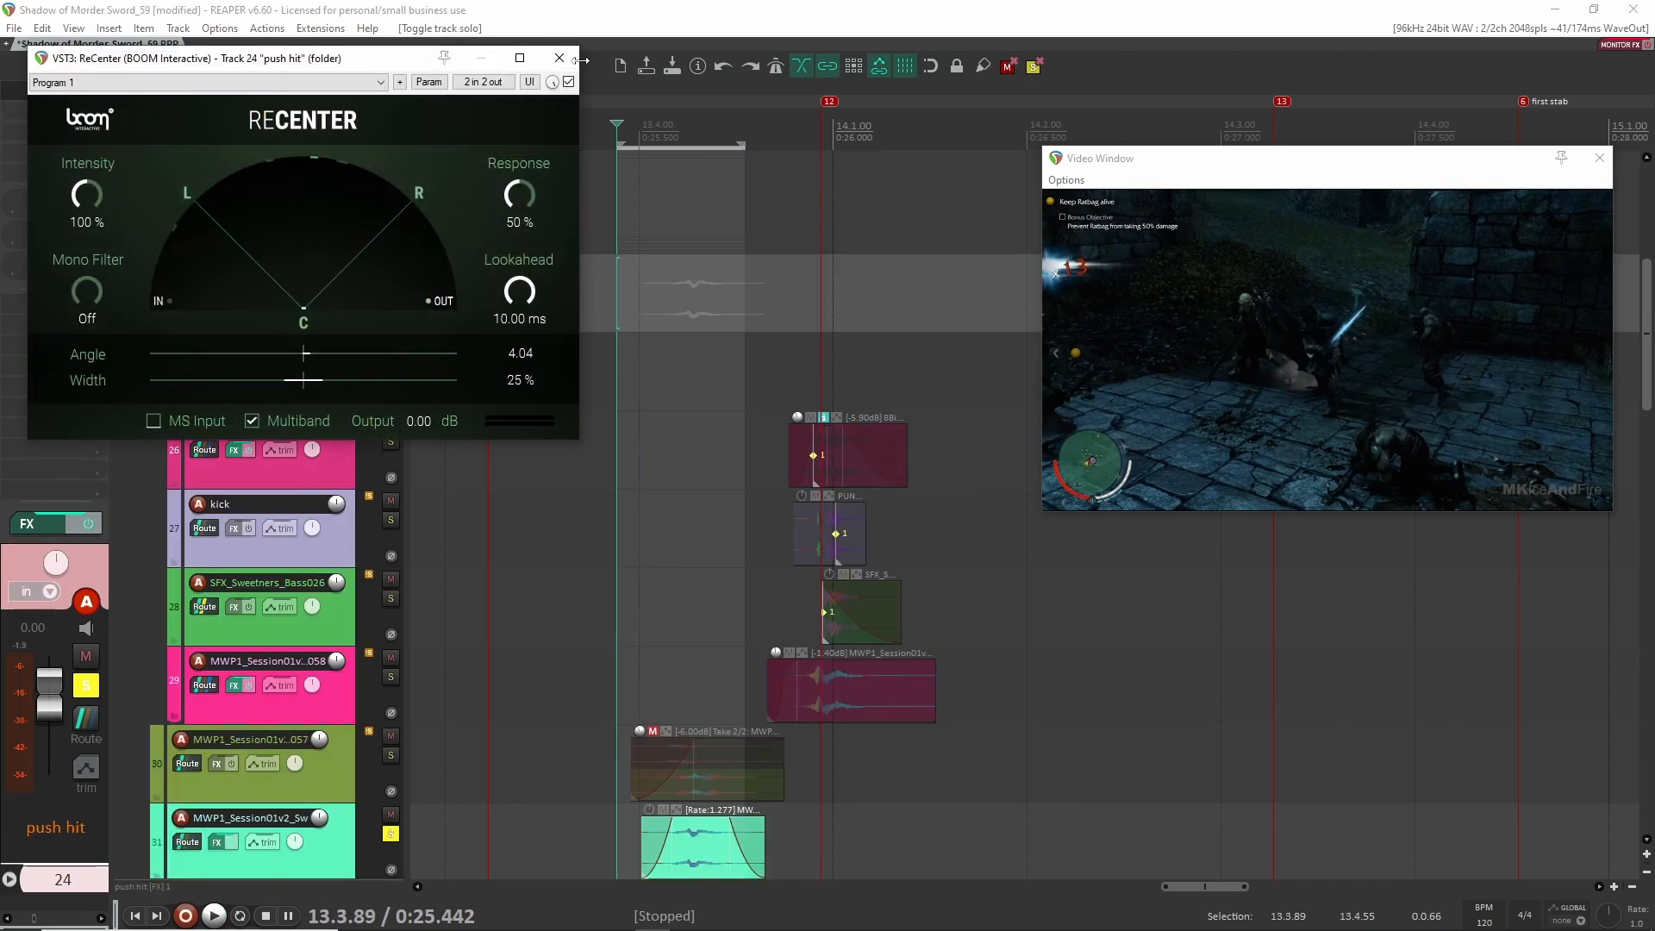
click(560, 57)
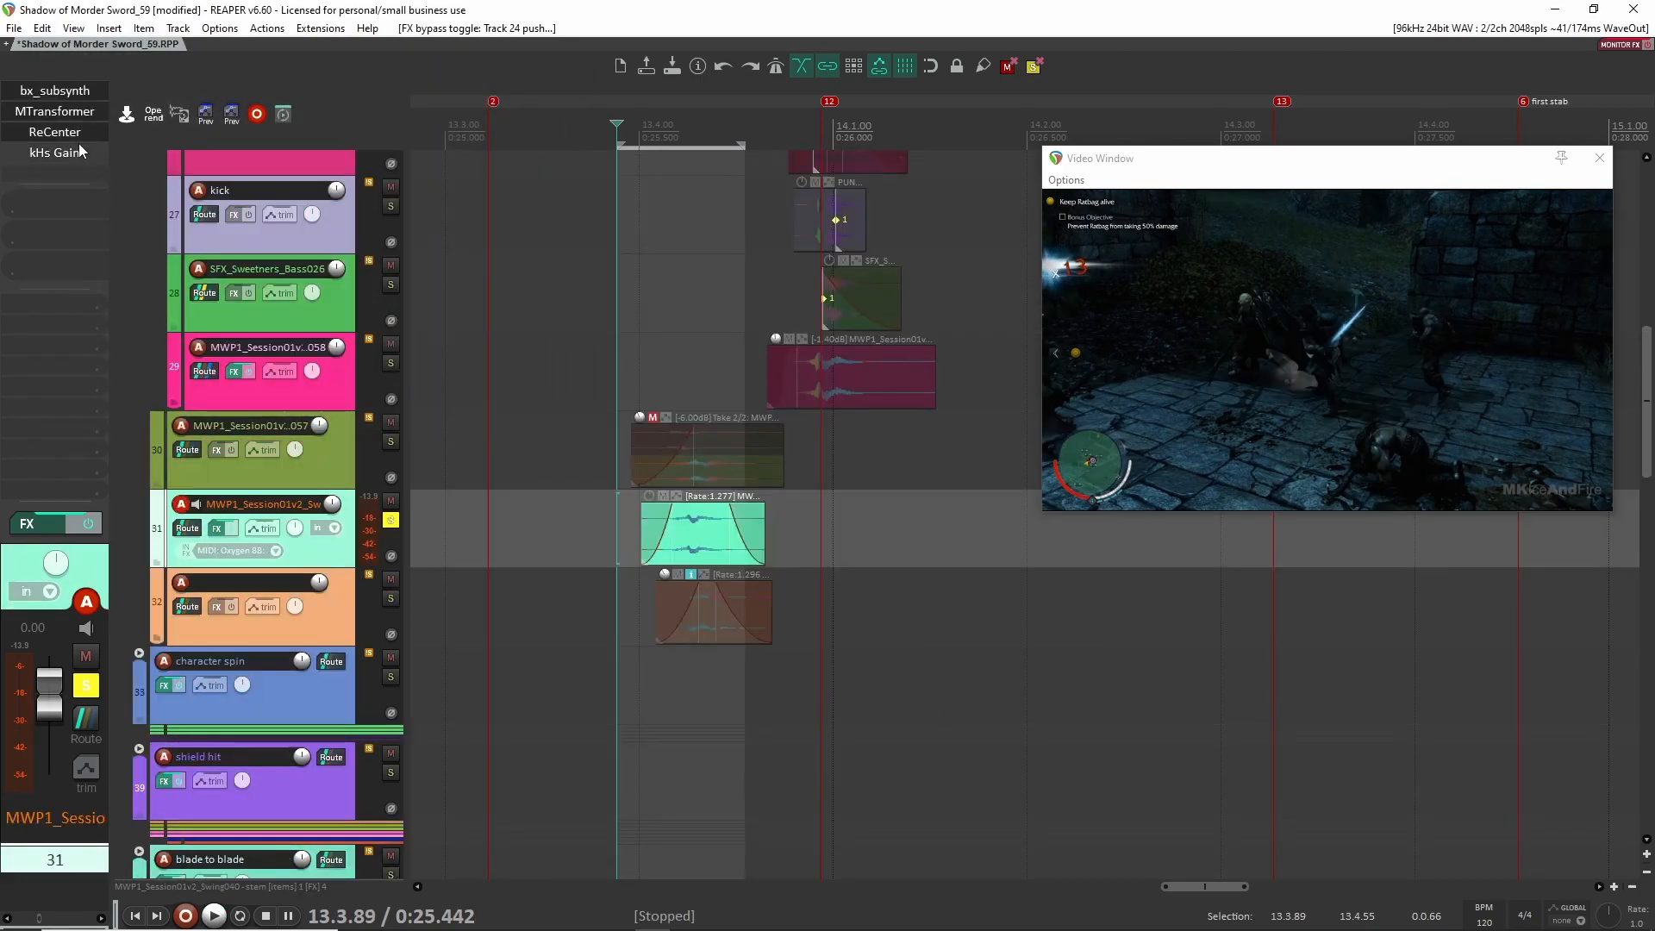
Bypass kHs Gain, ReCenter, MTransformer and bx_subsynth on track 31 and audition the dry swing layer
shift+click(79, 146)
shift+click(62, 135)
shift+click(63, 113)
shift+click(64, 93)
key(space)
key(space)
key(space)
key(space)
Re-enable bx_subsynth on track 31 and inspect its settings while auditioning the swing layer
shift+click(41, 91)
click(43, 92)
key(space)
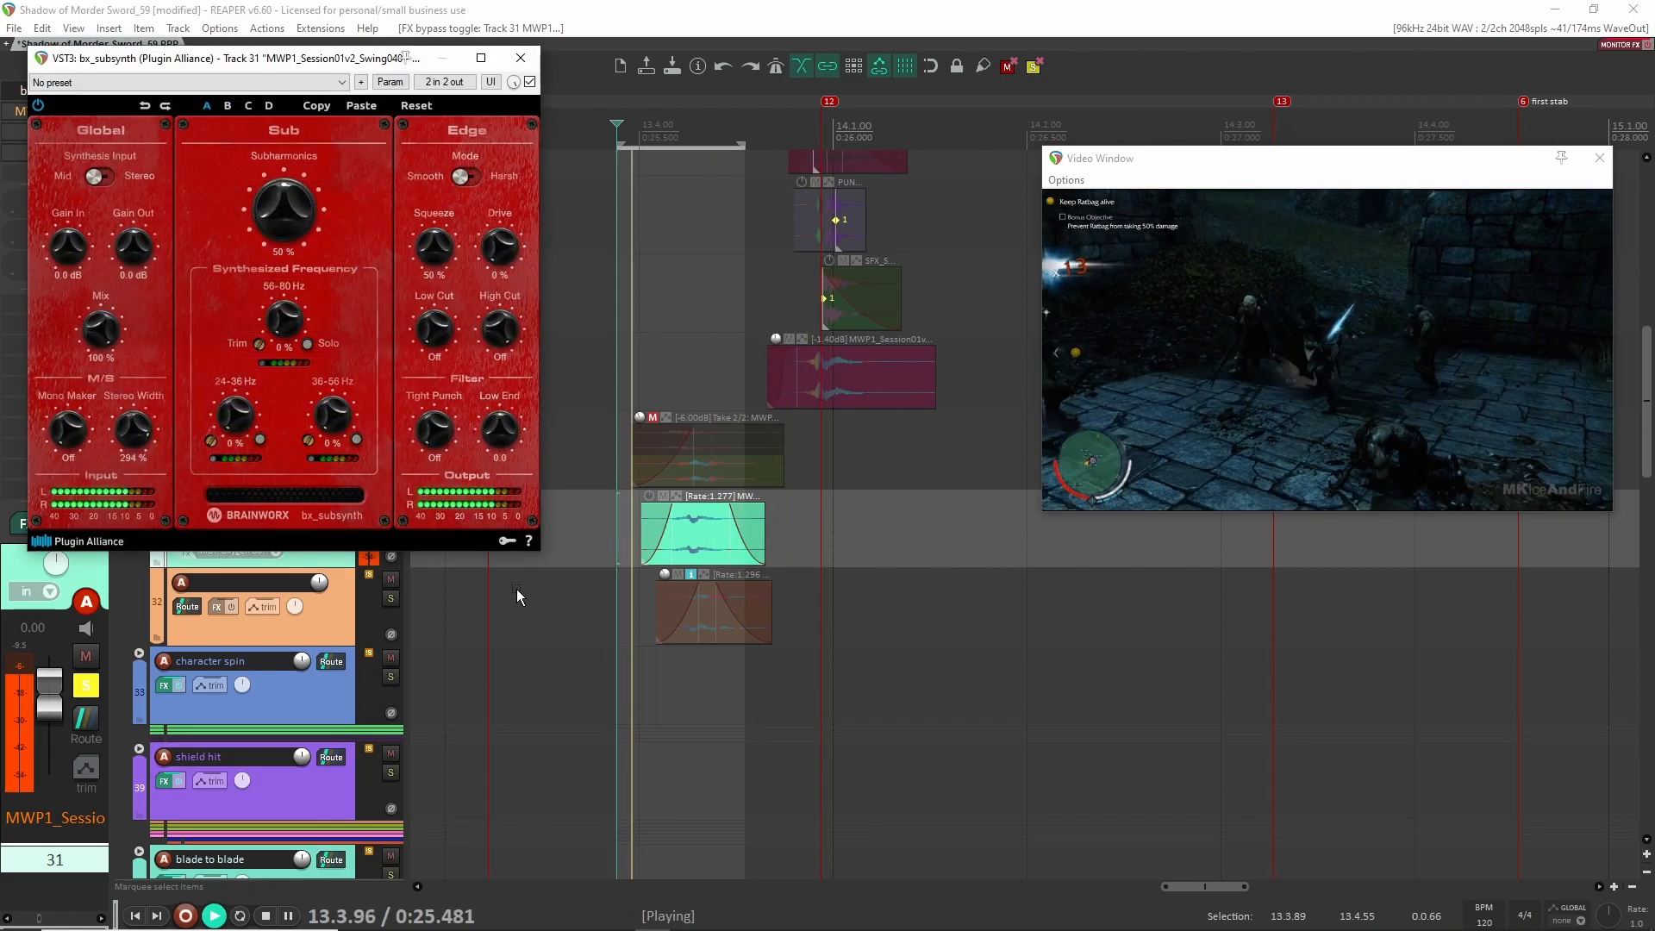
key(space)
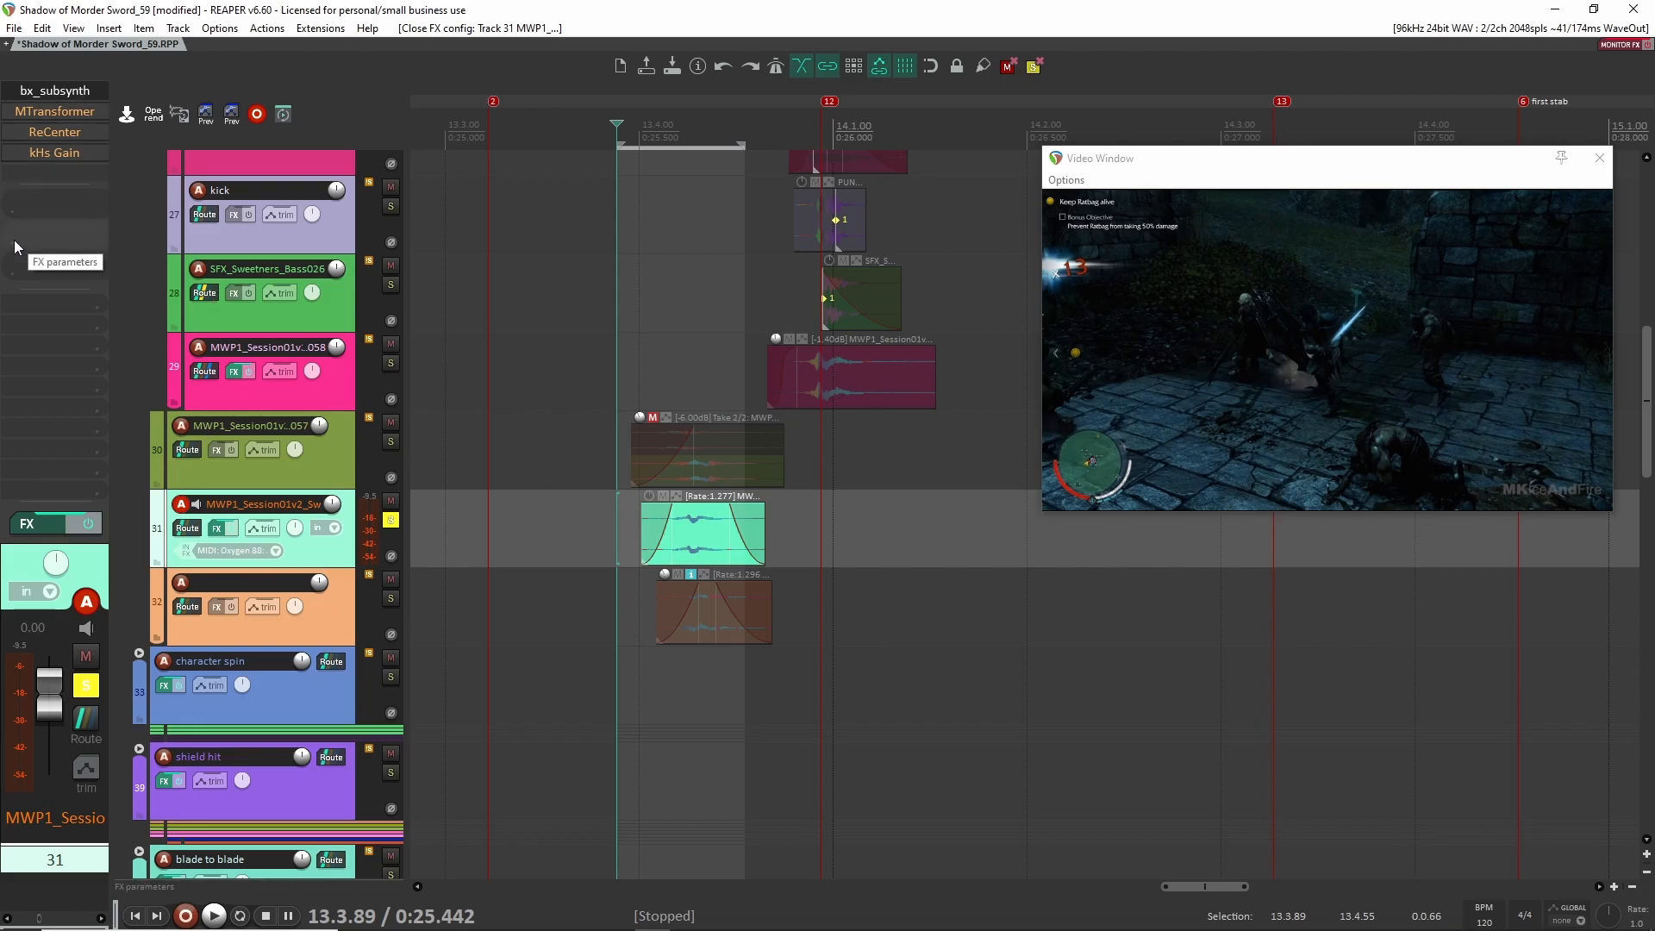
Re-enable MTransformer and ReCenter on track 31, inspecting each plugin's settings
click(54, 111)
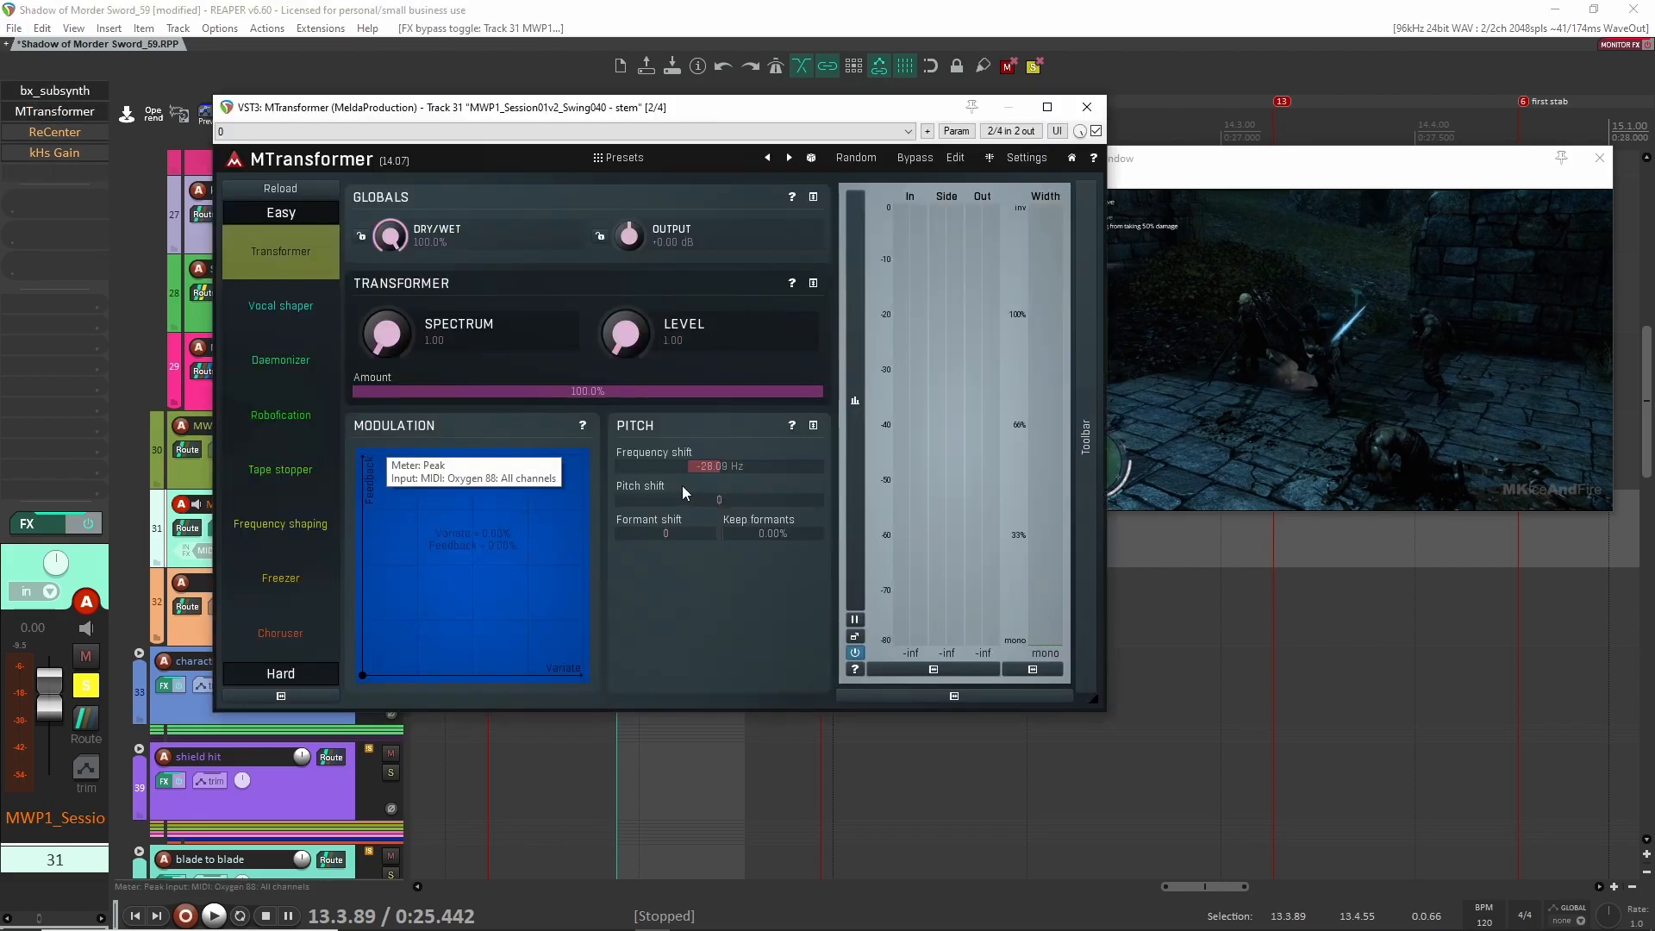
click(1087, 107)
click(35, 132)
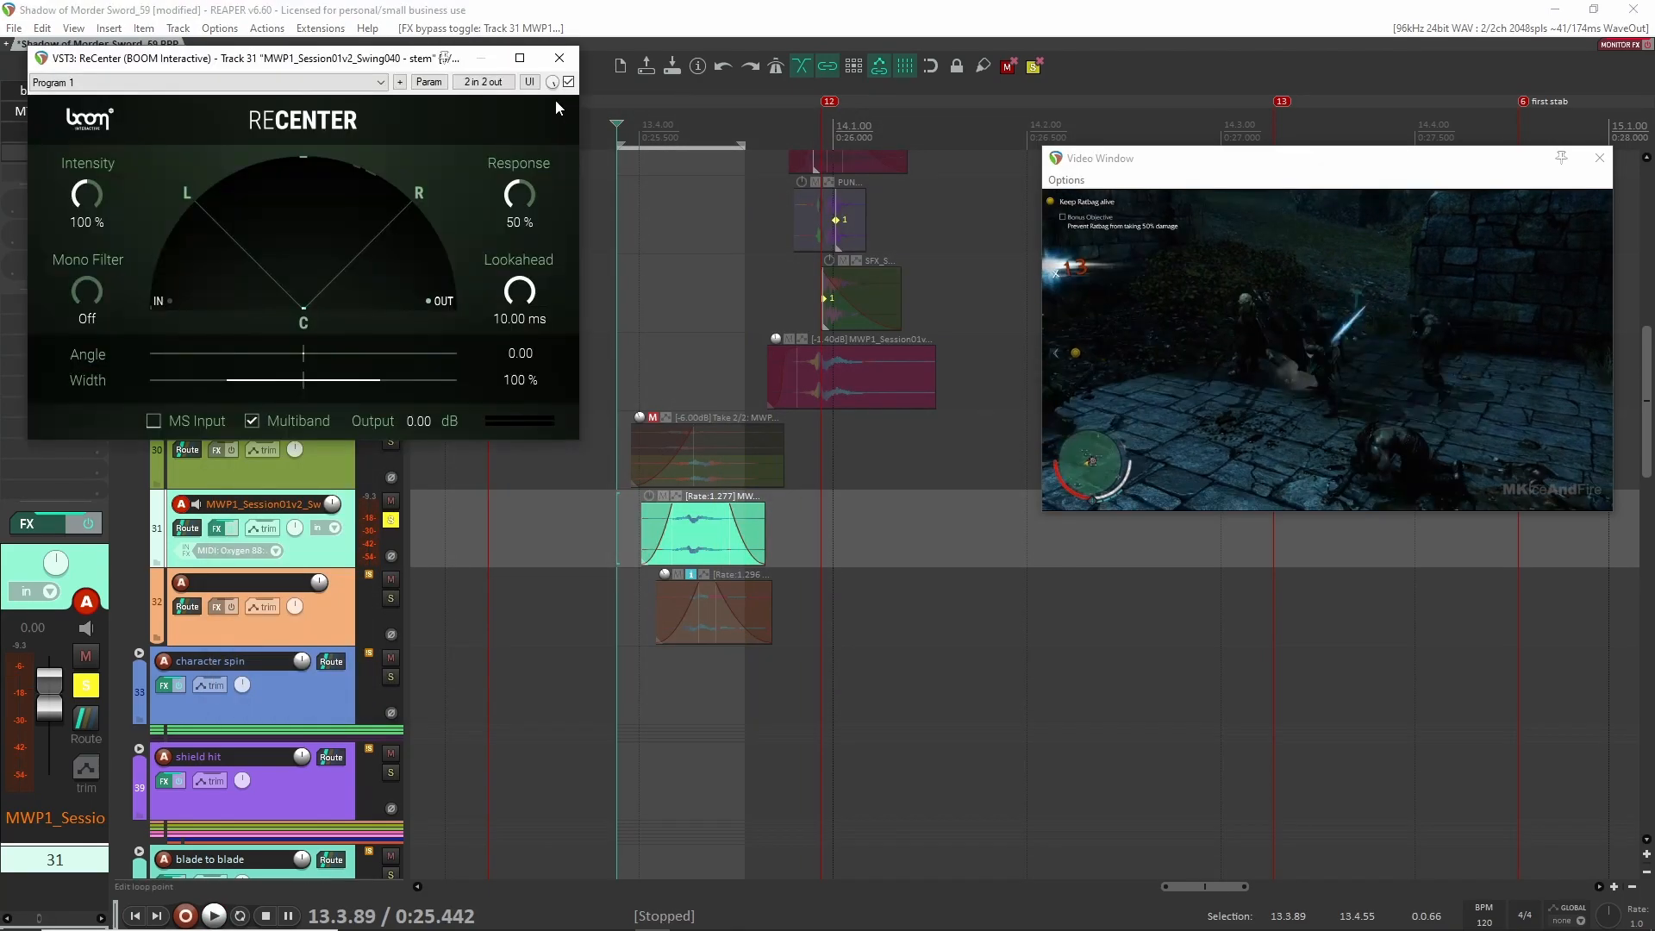
click(34, 134)
Re-enable kHs Gain on track 31, audition the full effects chain, check the gain setting and close the plugin
shift+click(39, 152)
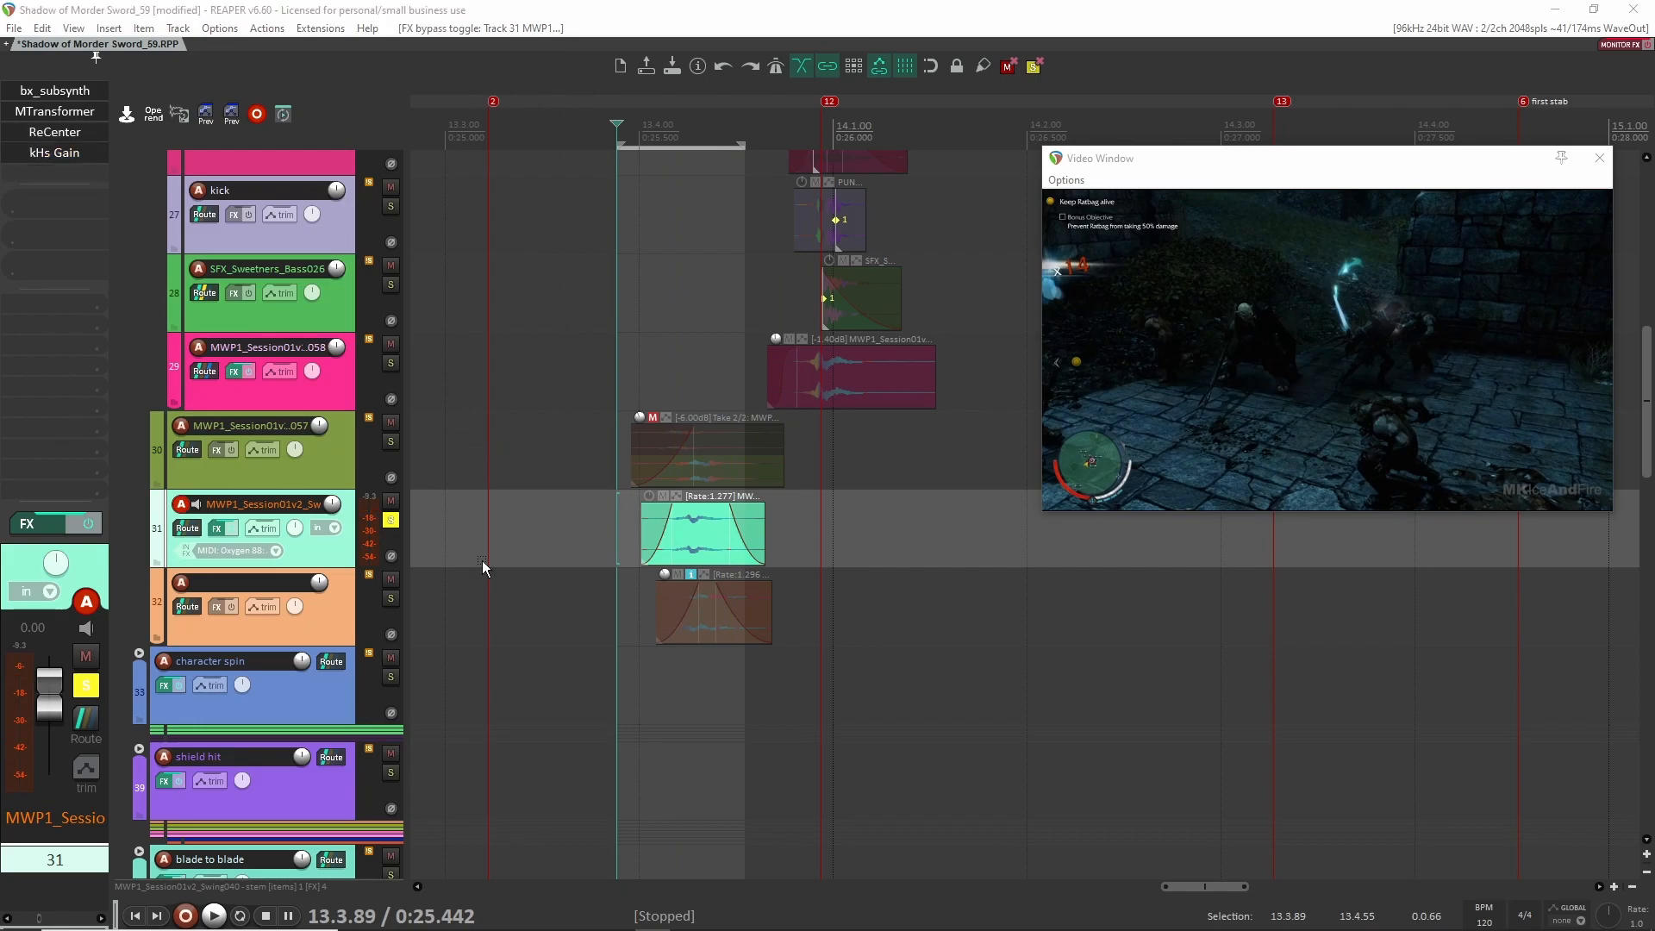
key(space)
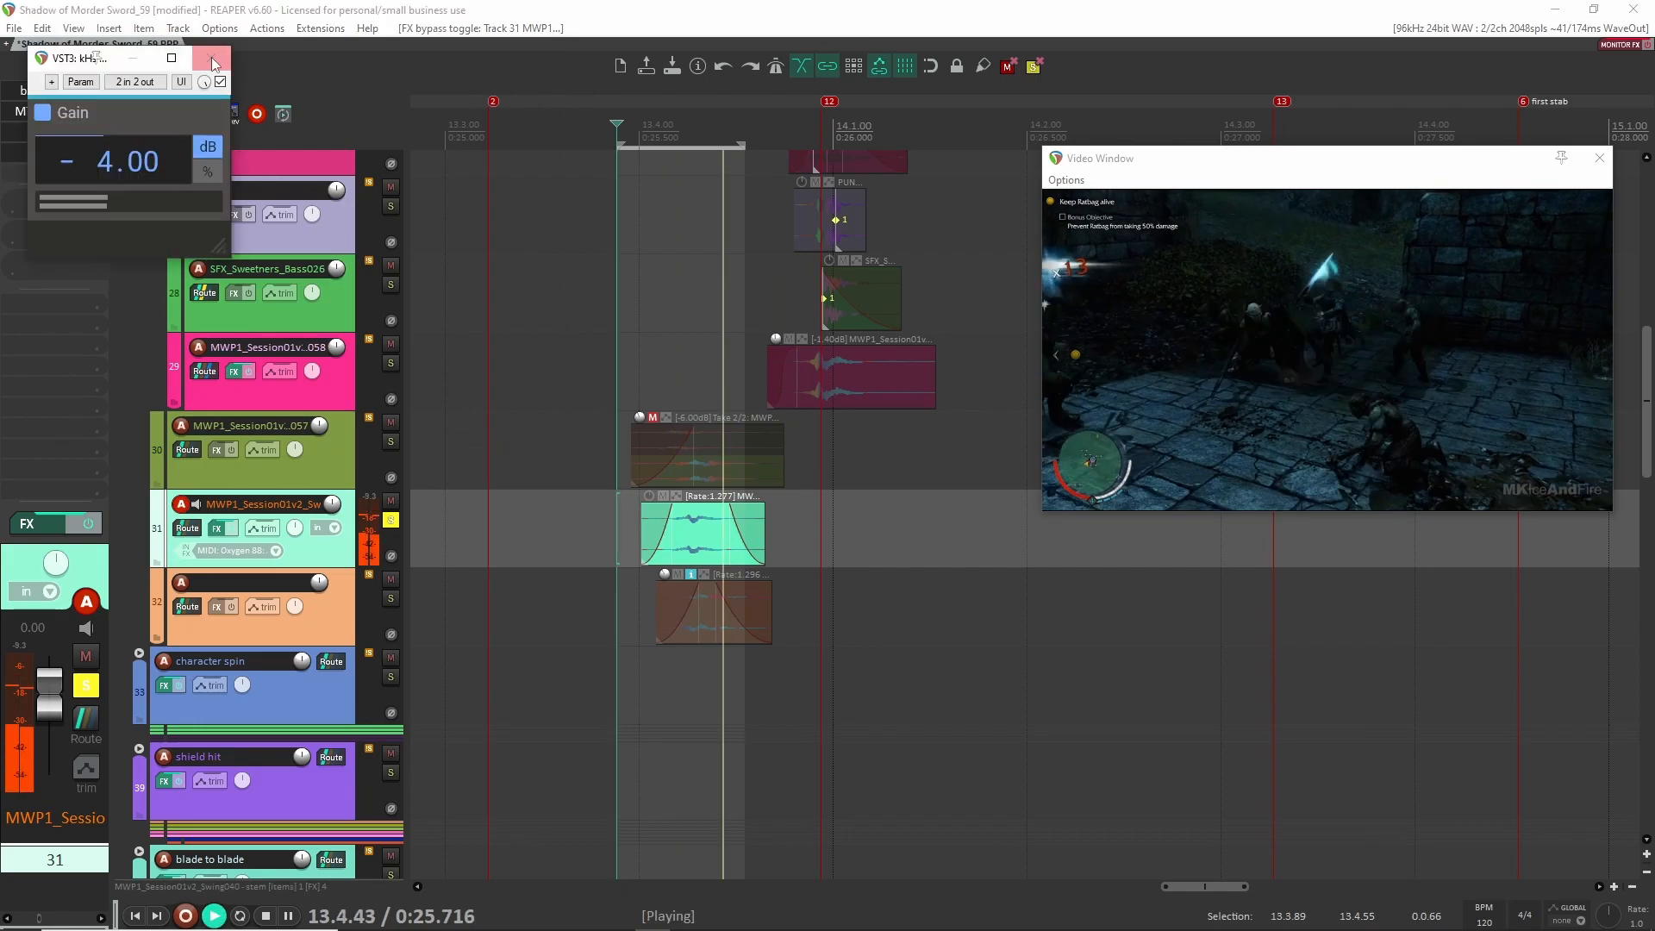
click(213, 62)
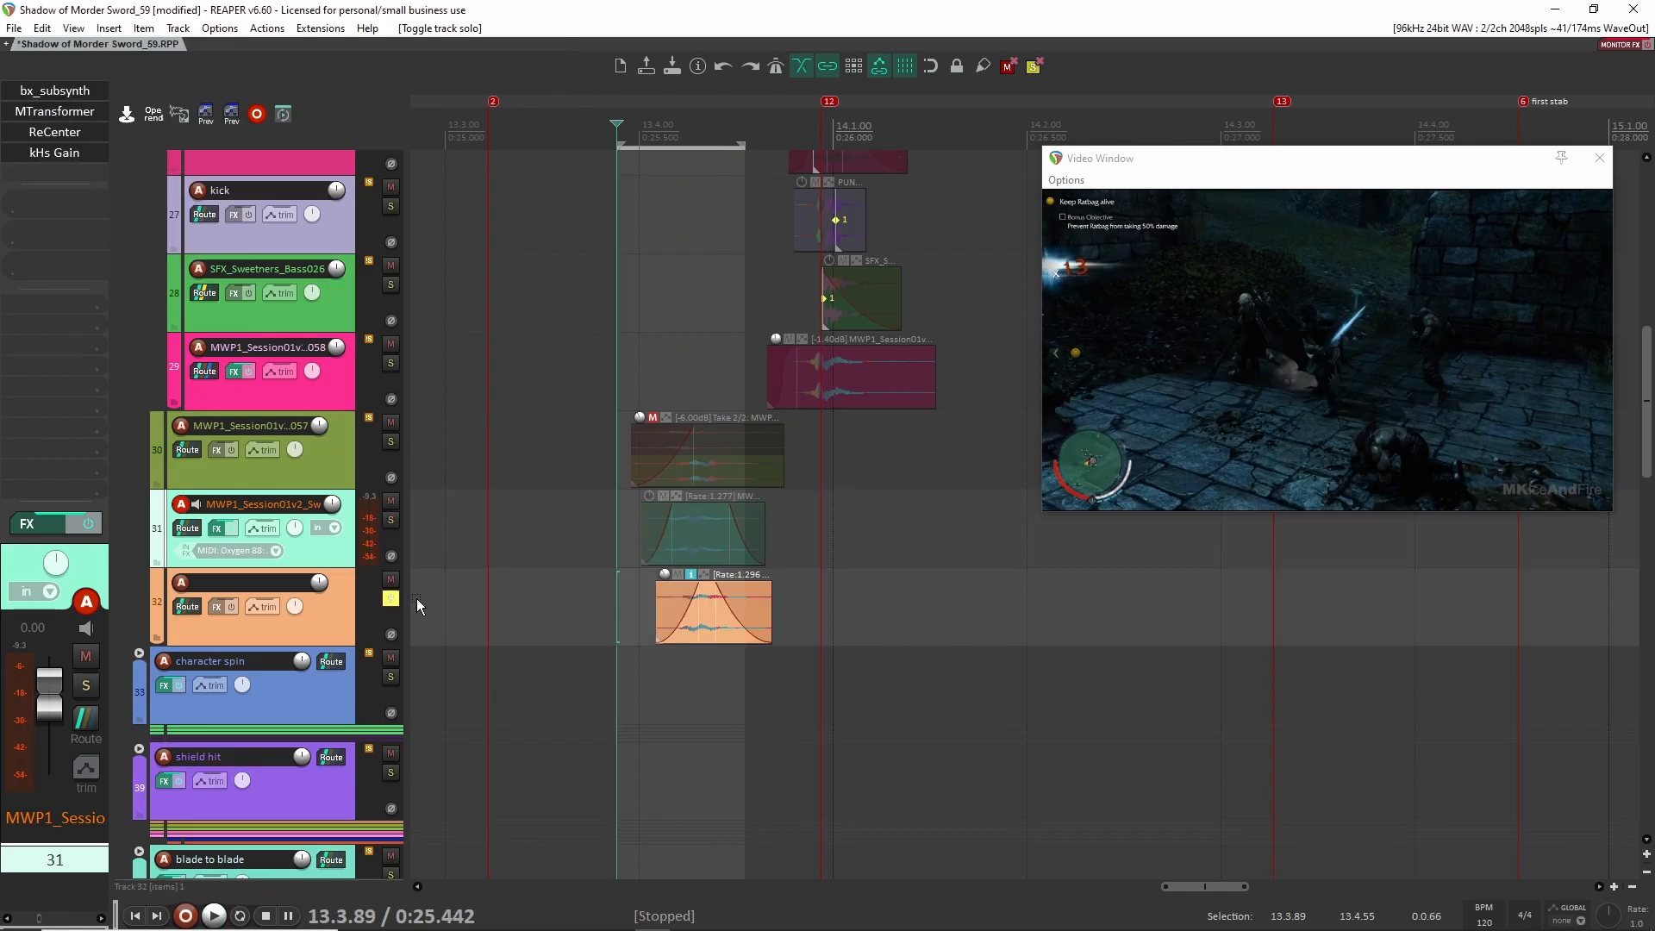
Audition the layer on track 32 alone and together with track 31, and unsolo both tracks
click(632, 596)
key(space)
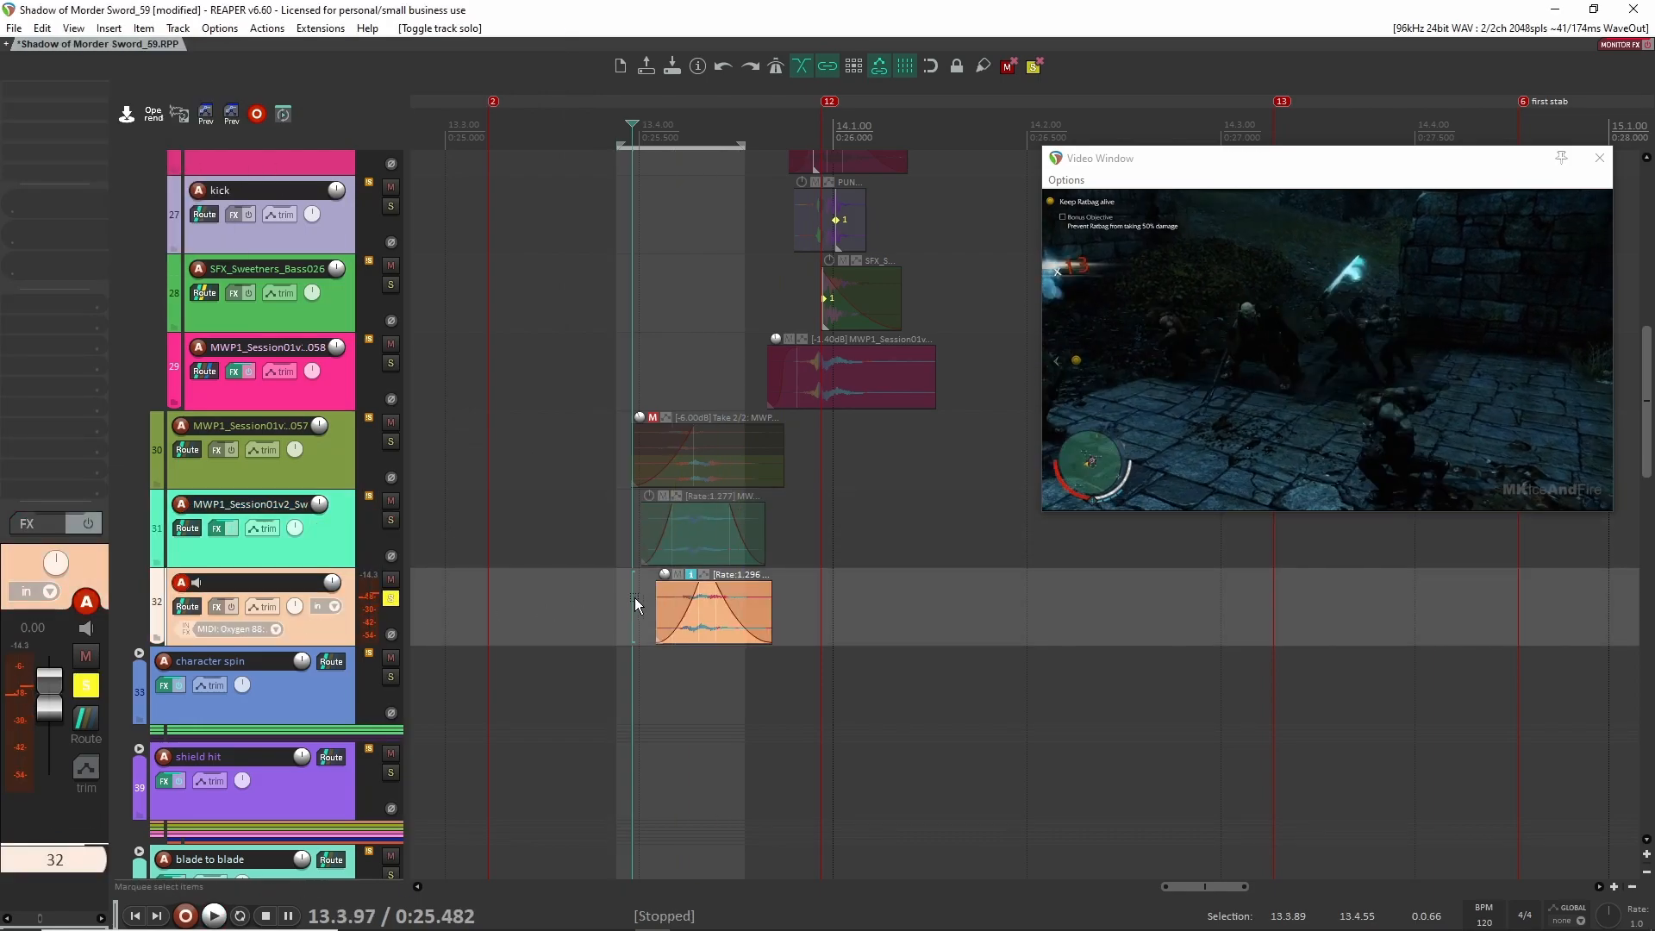
click(391, 520)
key(space)
key(space)
click(390, 598)
click(390, 521)
Audition the contemporary kick-punch layer on track 26 from just before its clip and examine its waveform up close
click(782, 453)
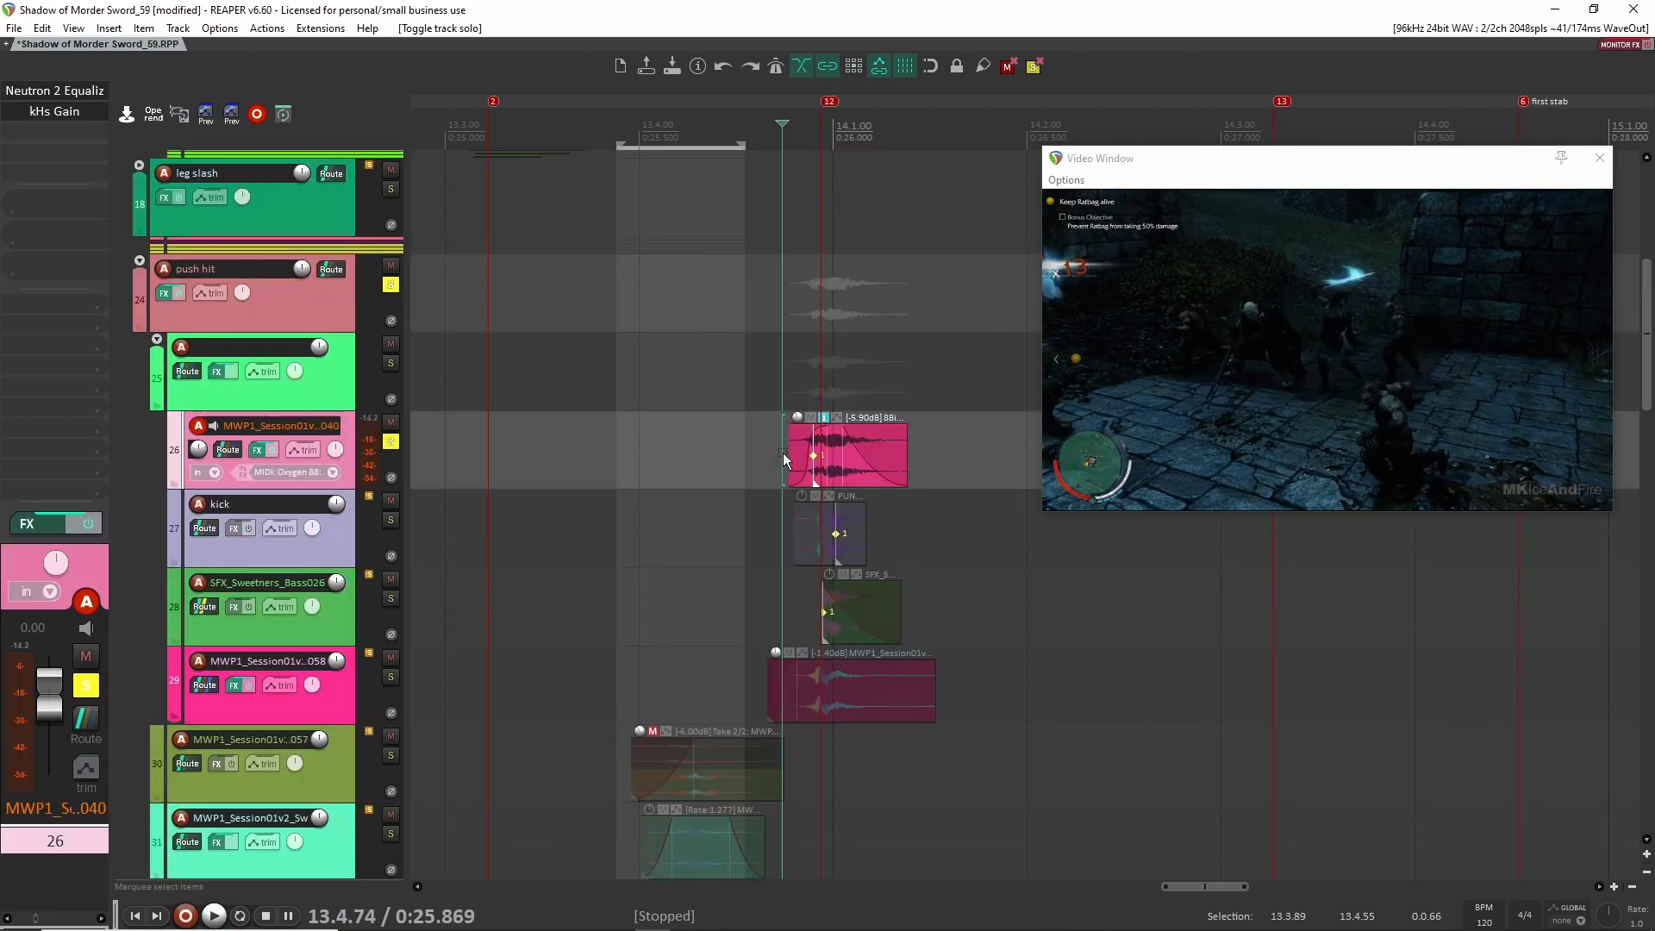
key(space)
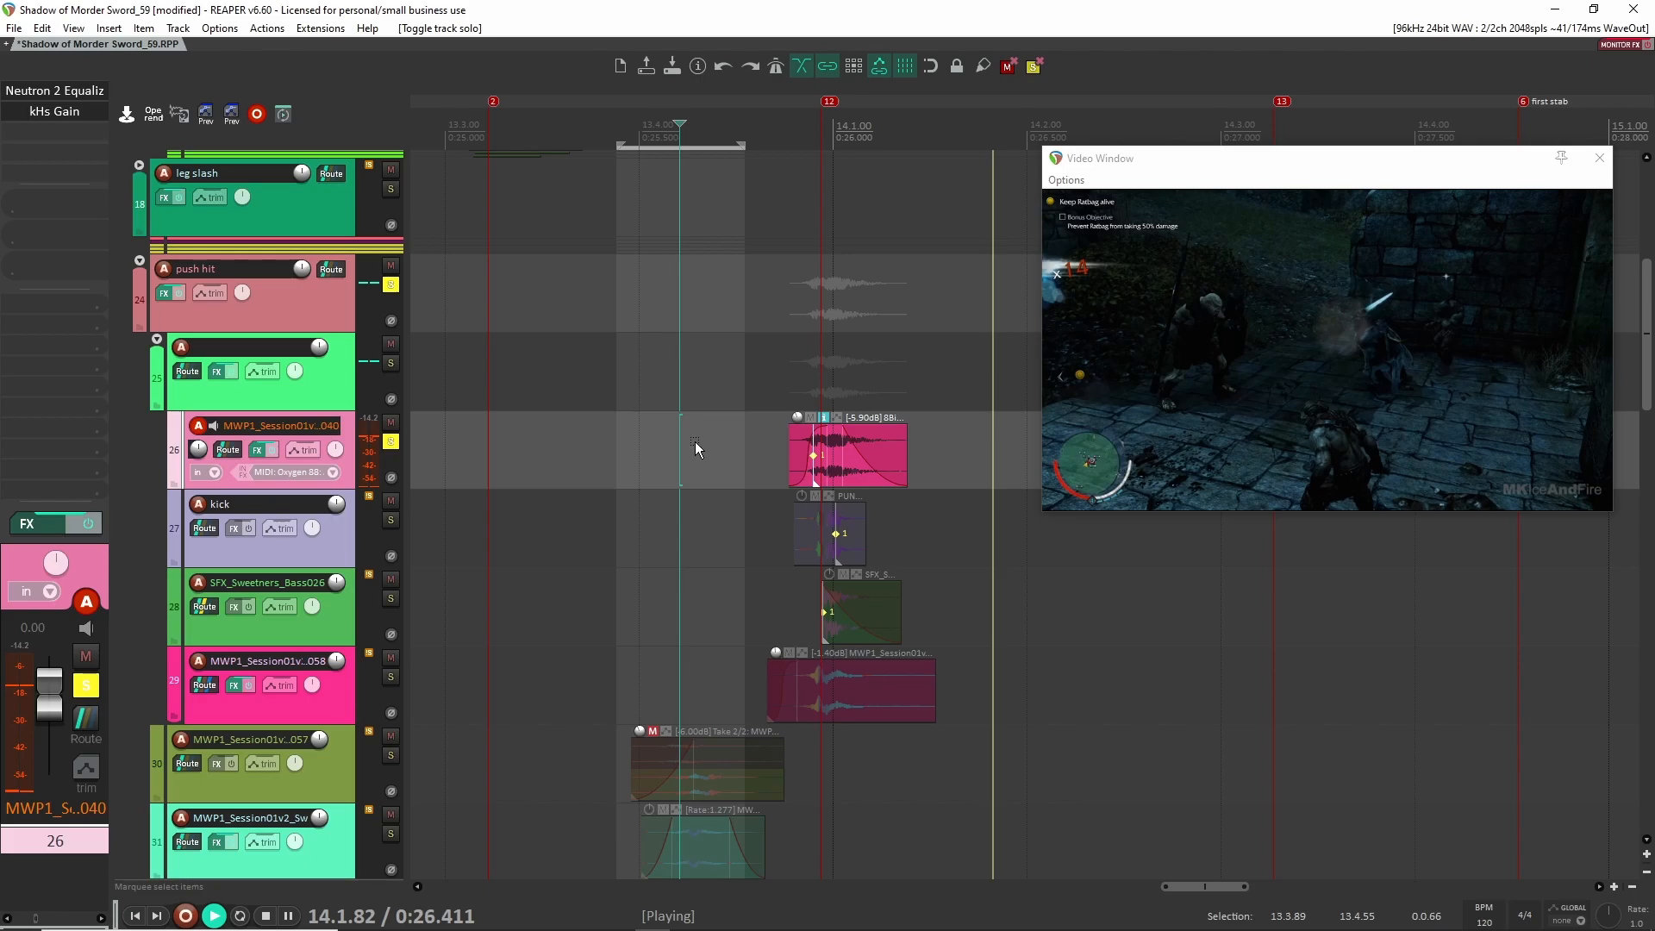
key(space)
scroll(802, 469, up, 3)
scroll(887, 470, up, 2)
drag(901, 463, 720, 478)
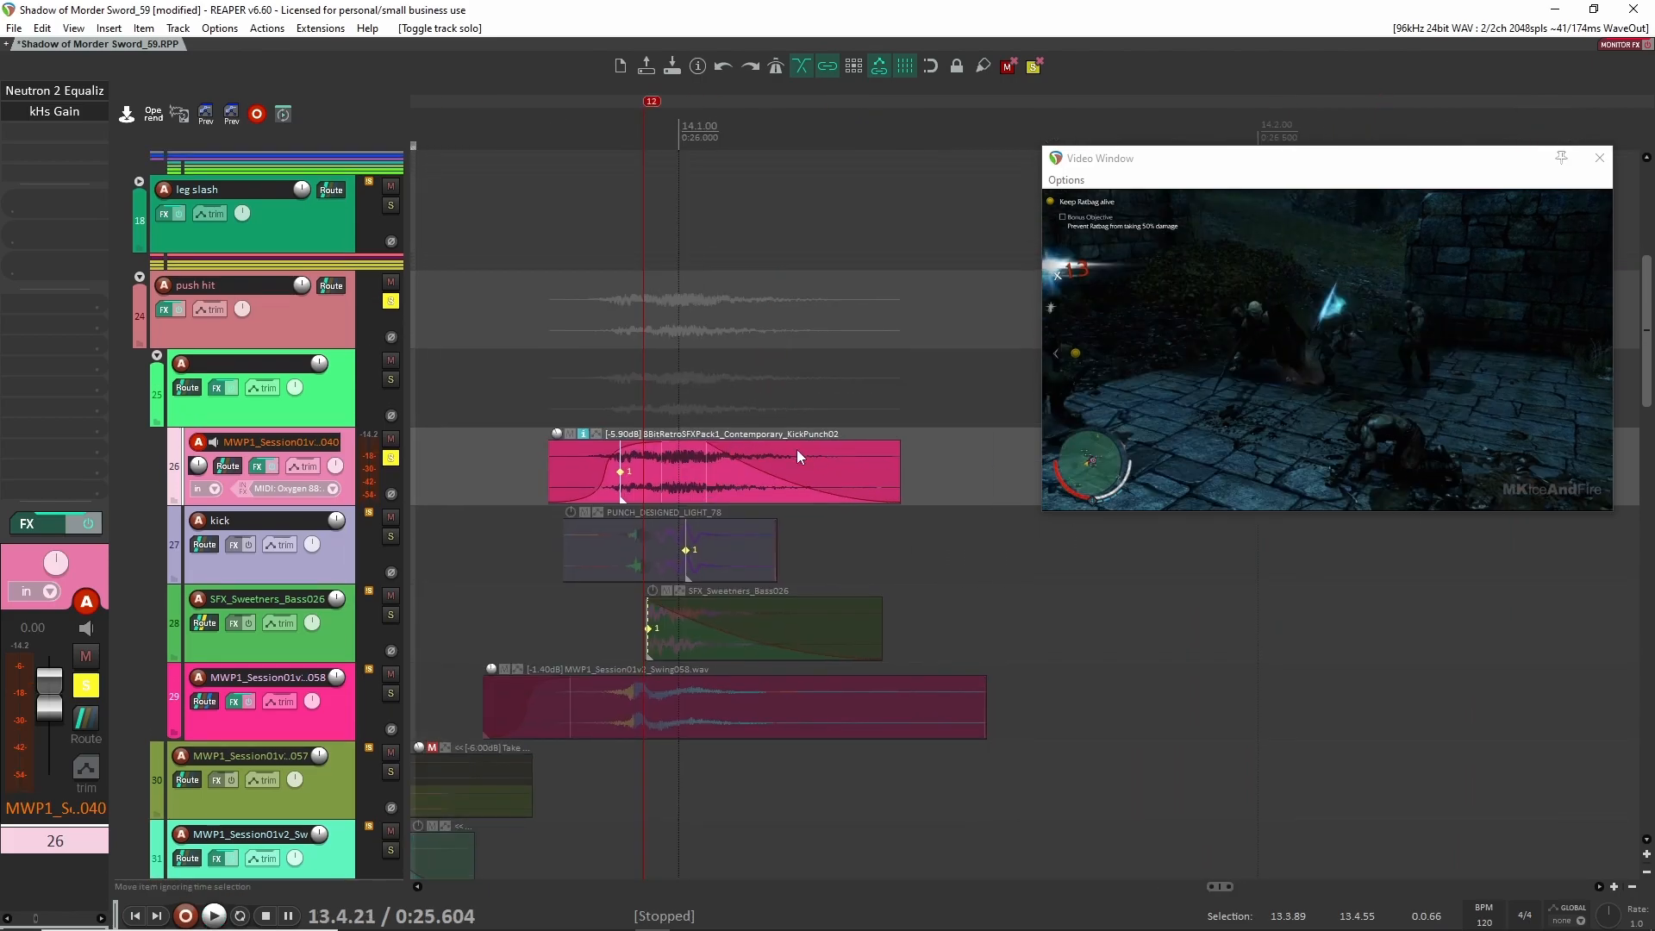
Toggle the bypass of the effects on track 26, inspect the Neutron 2 Equalizer settings and close the plugin
scroll(764, 458, down, 3)
shift+click(55, 93)
shift+click(64, 95)
click(68, 95)
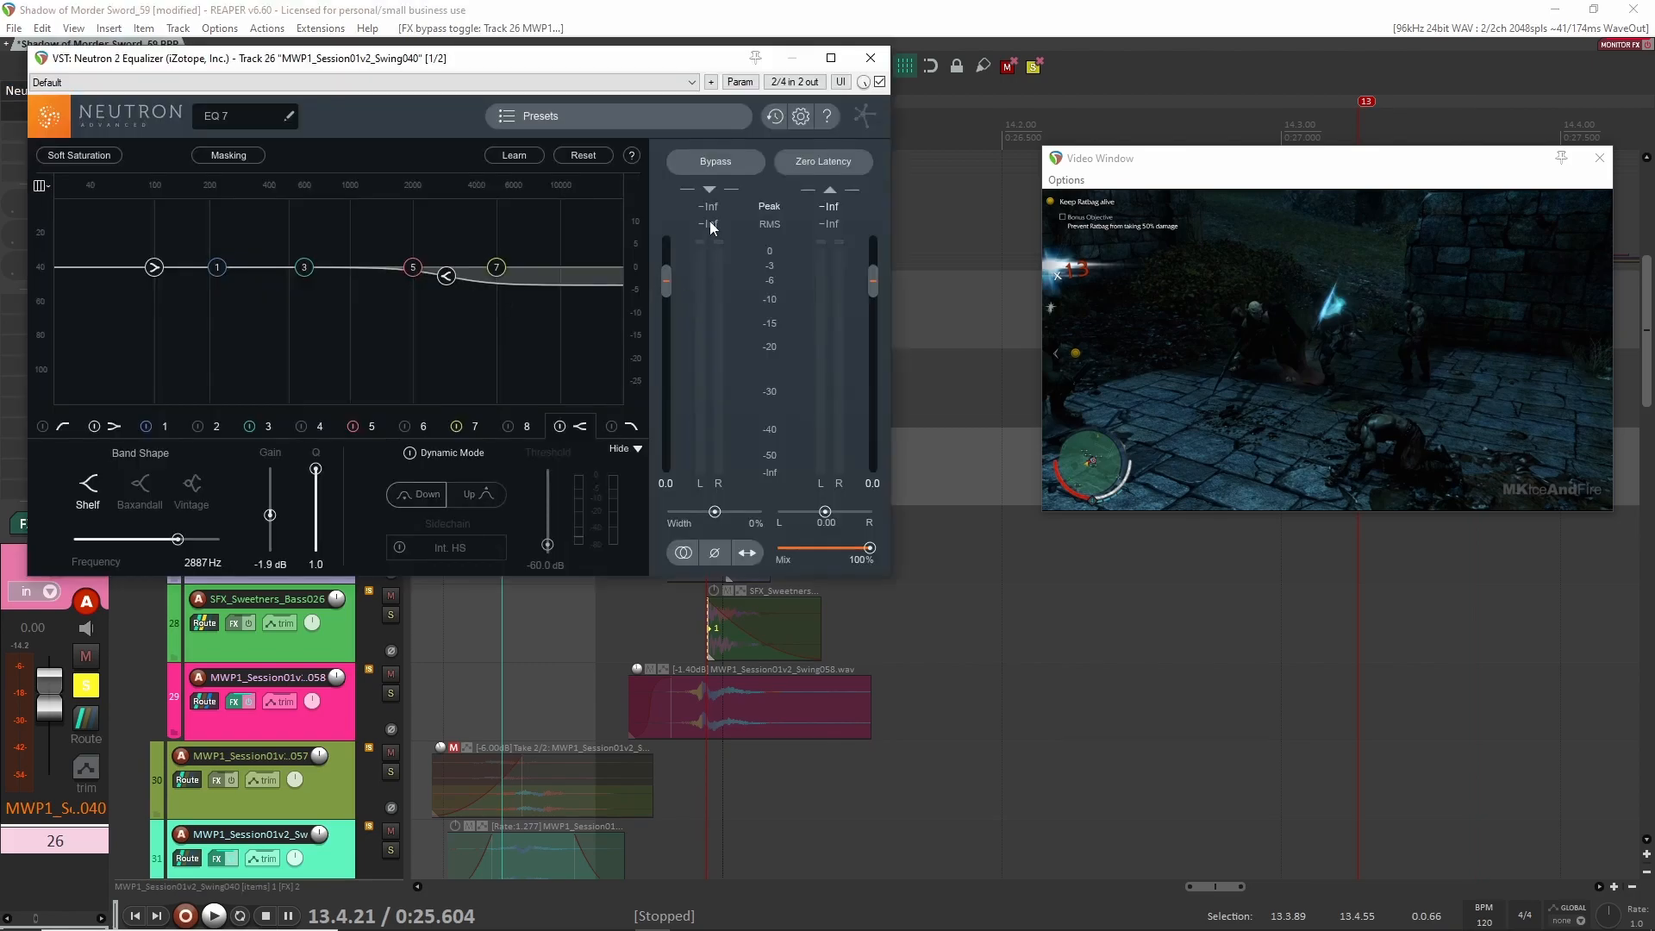
click(868, 59)
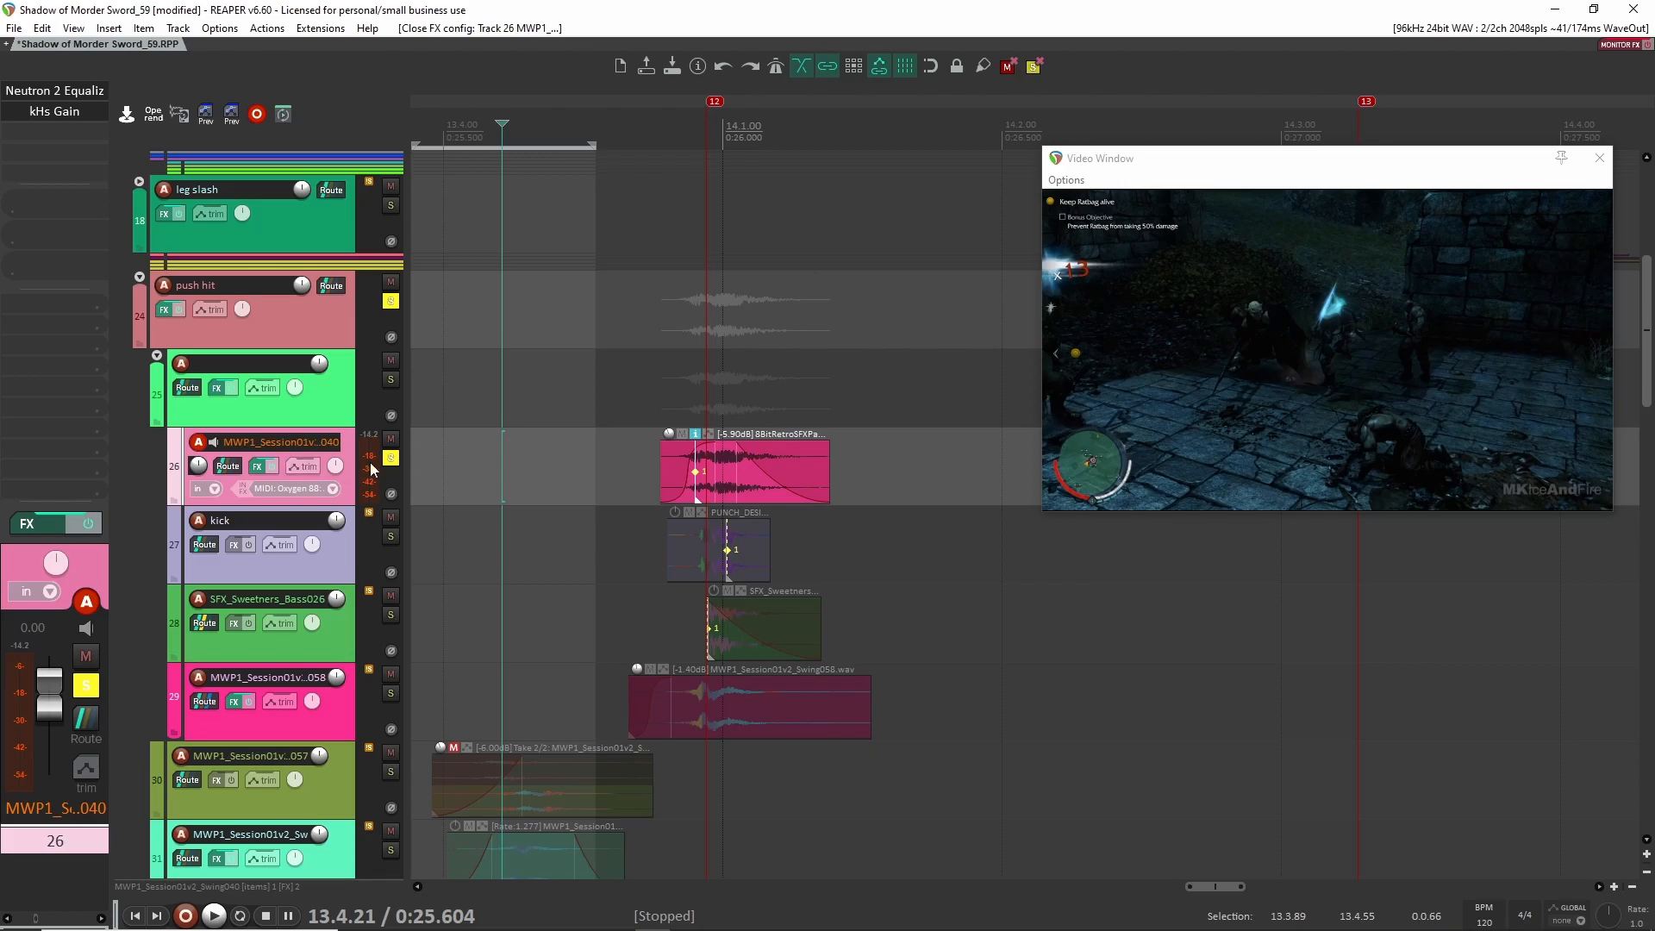
Audition the soloed kick layer on track 27 from just before its clip
click(652, 547)
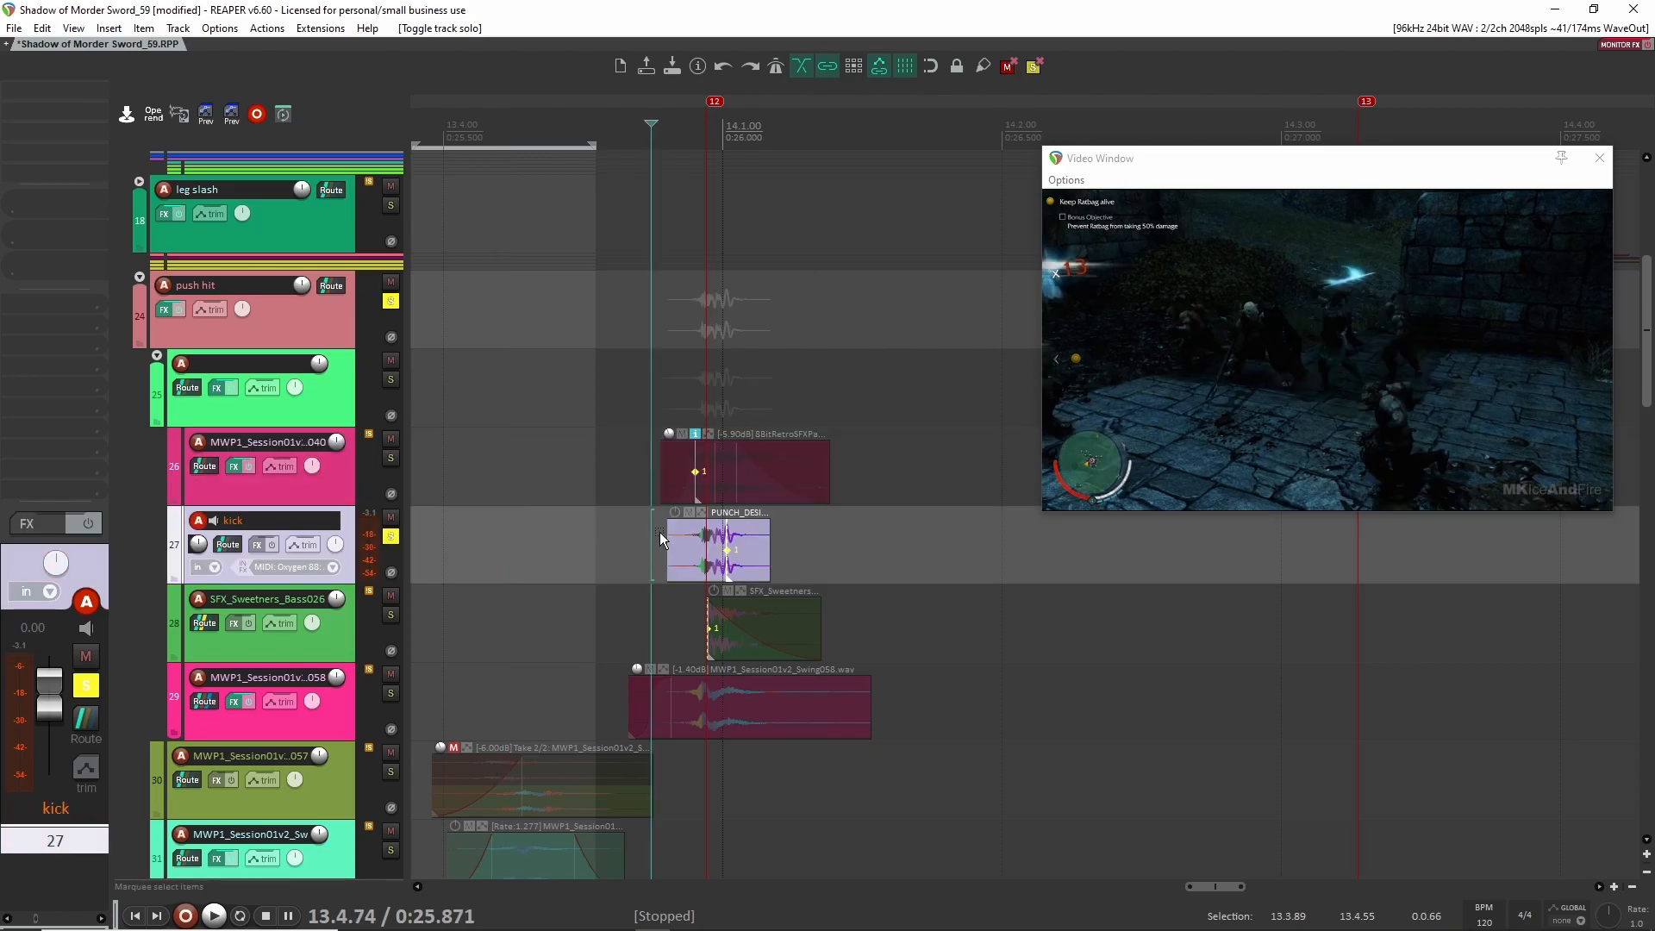
scroll(670, 540, up, 4)
key(space)
key(space)
scroll(622, 564, down, 2)
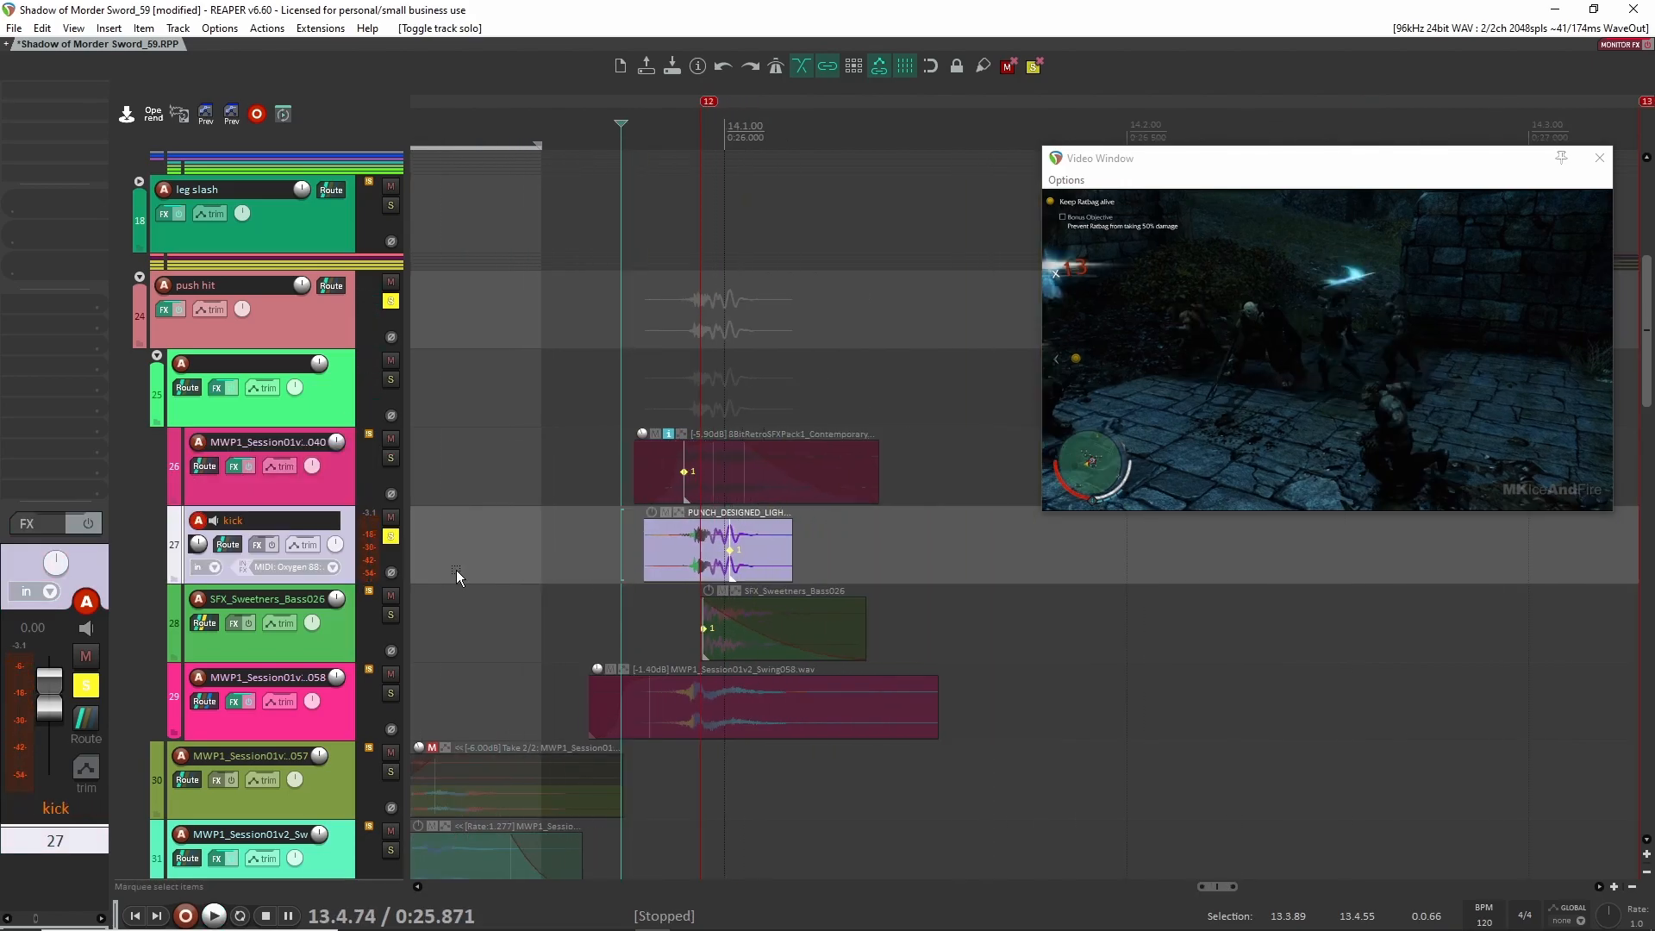
key(space)
Audition the SFX_Sweetners_Bass026 layer on track 28 by itself
click(645, 617)
key(space)
key(space)
key(space)
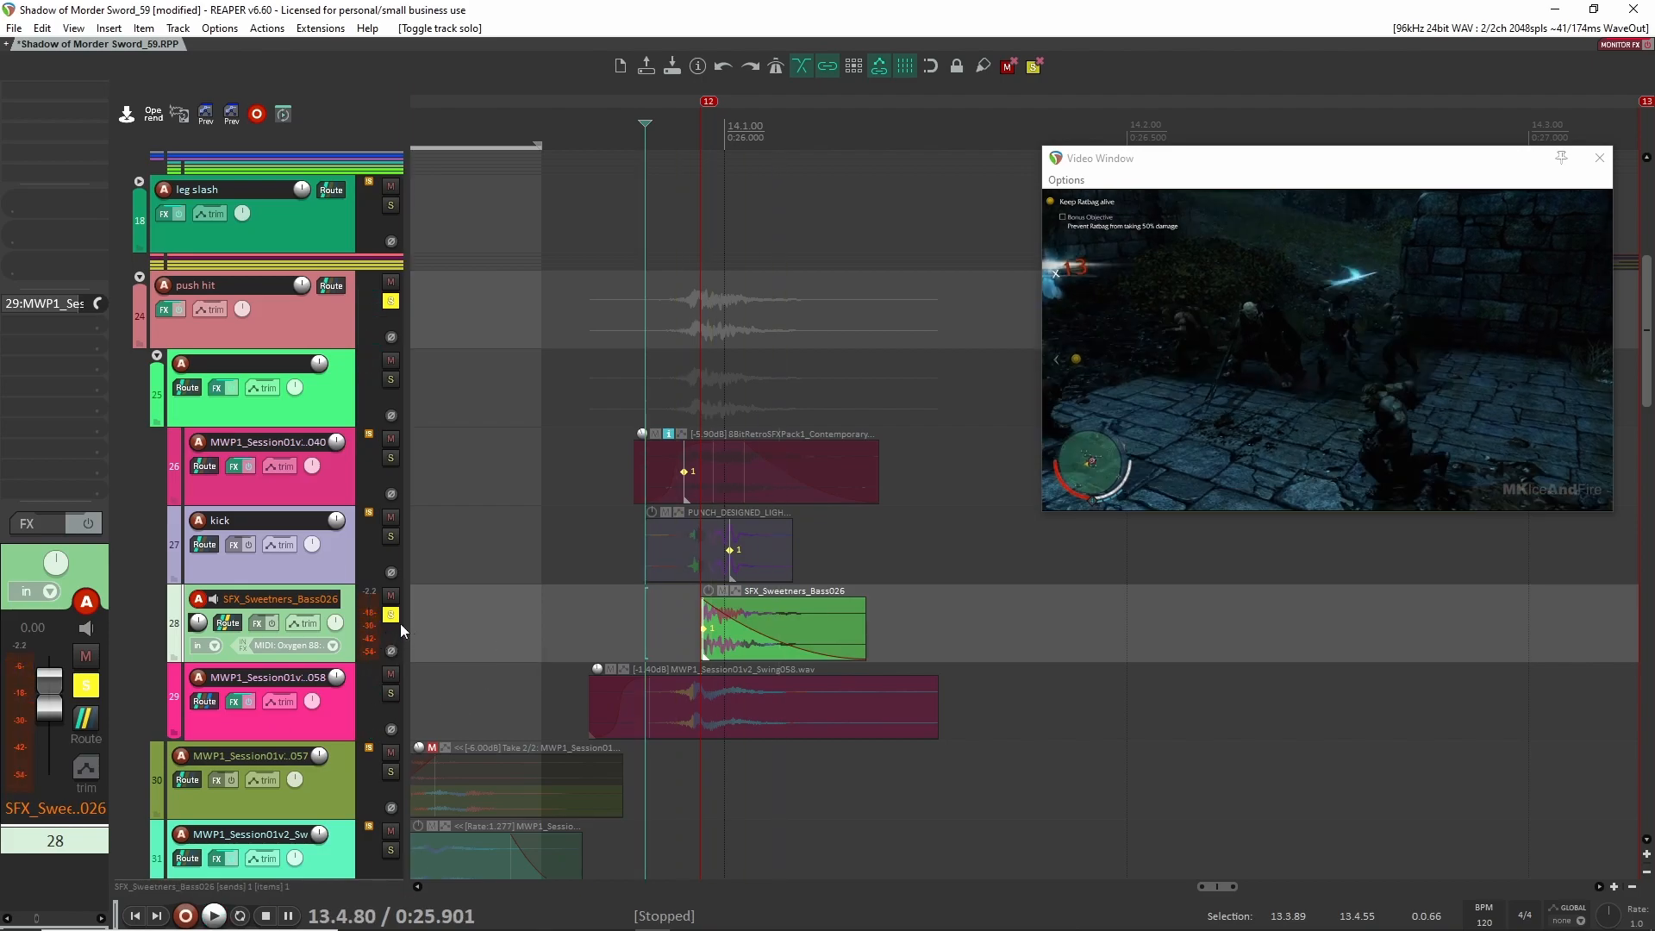
Solo the kick on track 27 alongside the bass sweetener on track 28 and audition the two together
click(390, 536)
click(624, 540)
key(space)
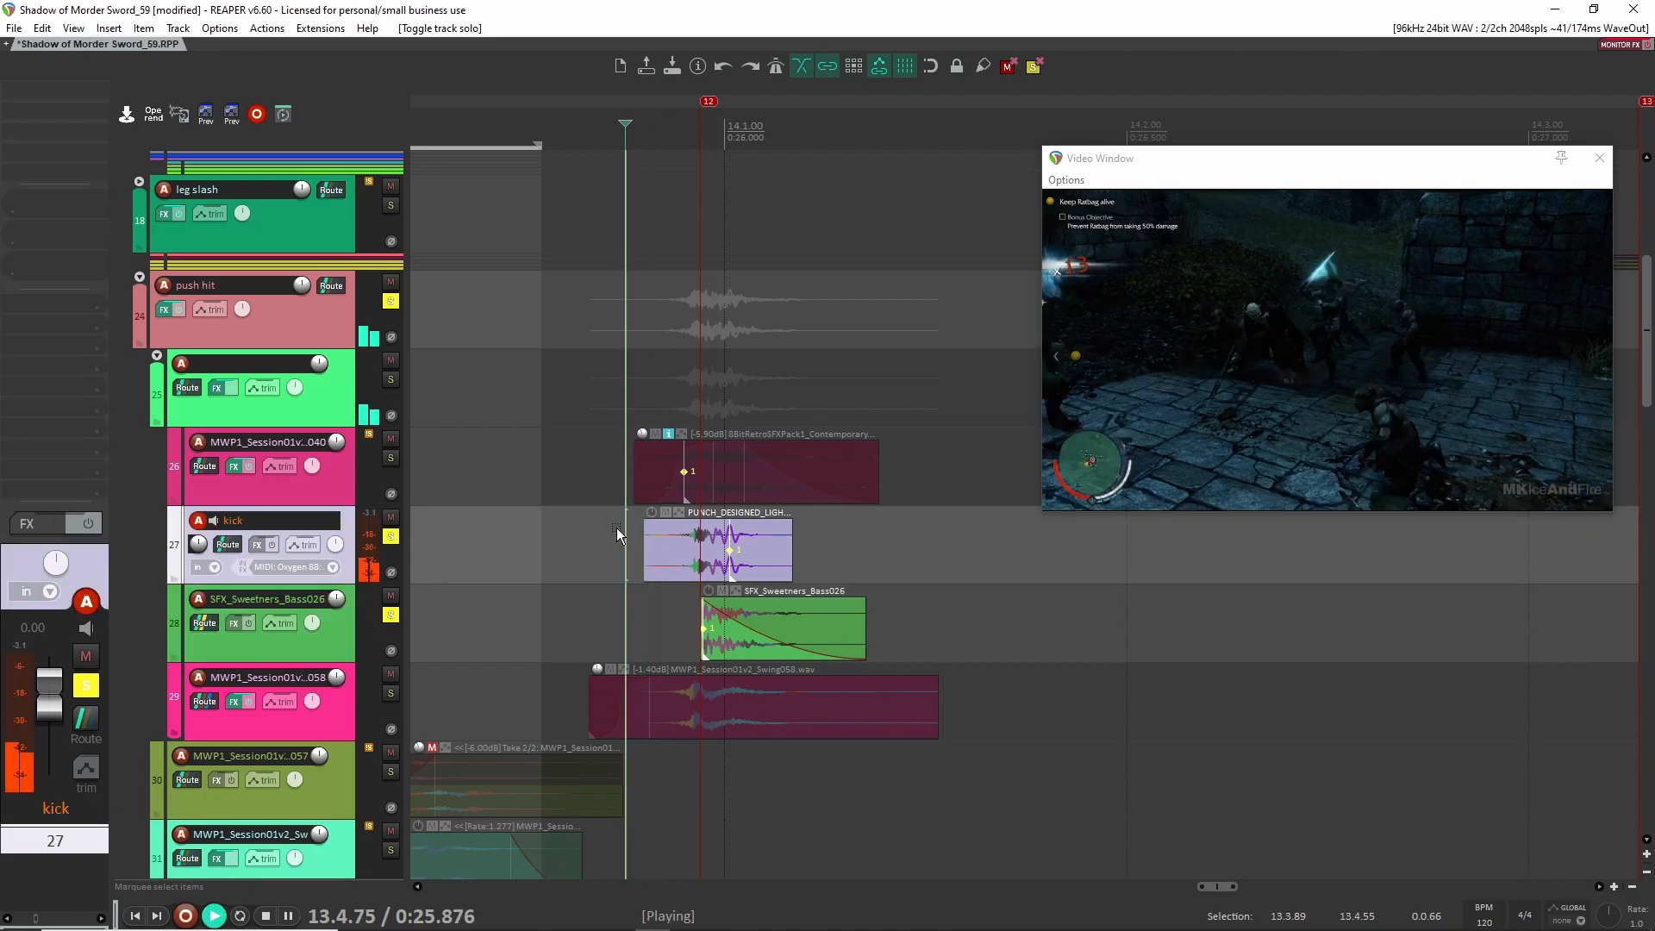
key(space)
key(space)
key(space)
Unsolo tracks 27 and 28, solo the swing layer on track 29 and audition it from just before its clip
click(390, 537)
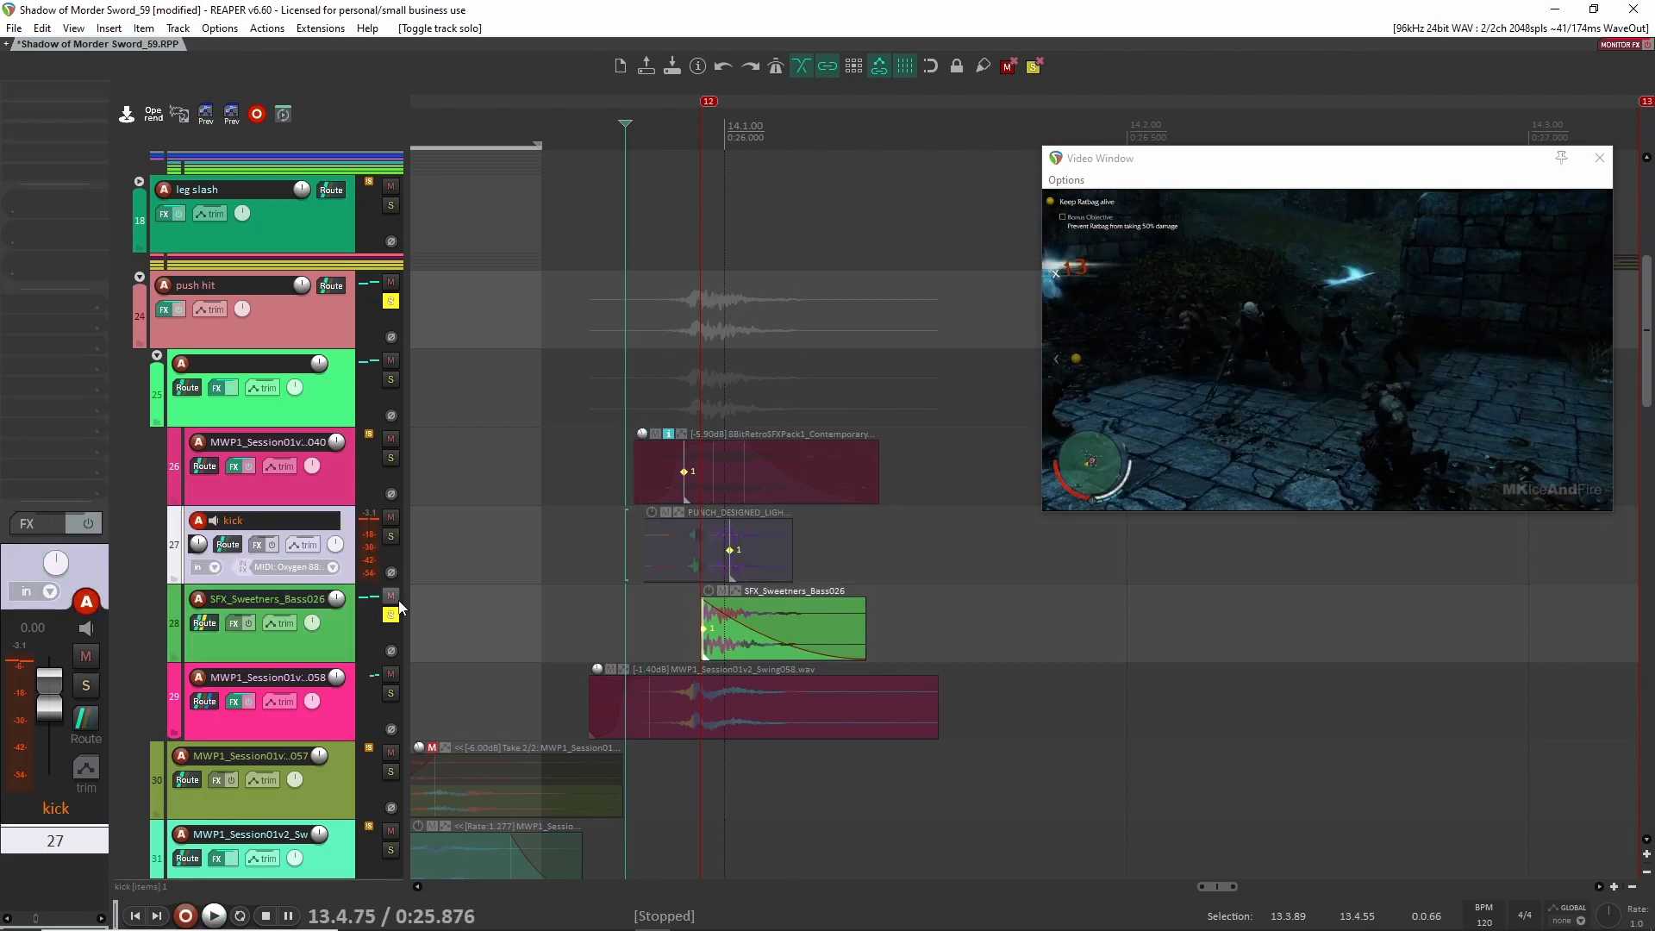
click(390, 614)
click(390, 693)
click(560, 693)
key(space)
key(space)
key(space)
key(space)
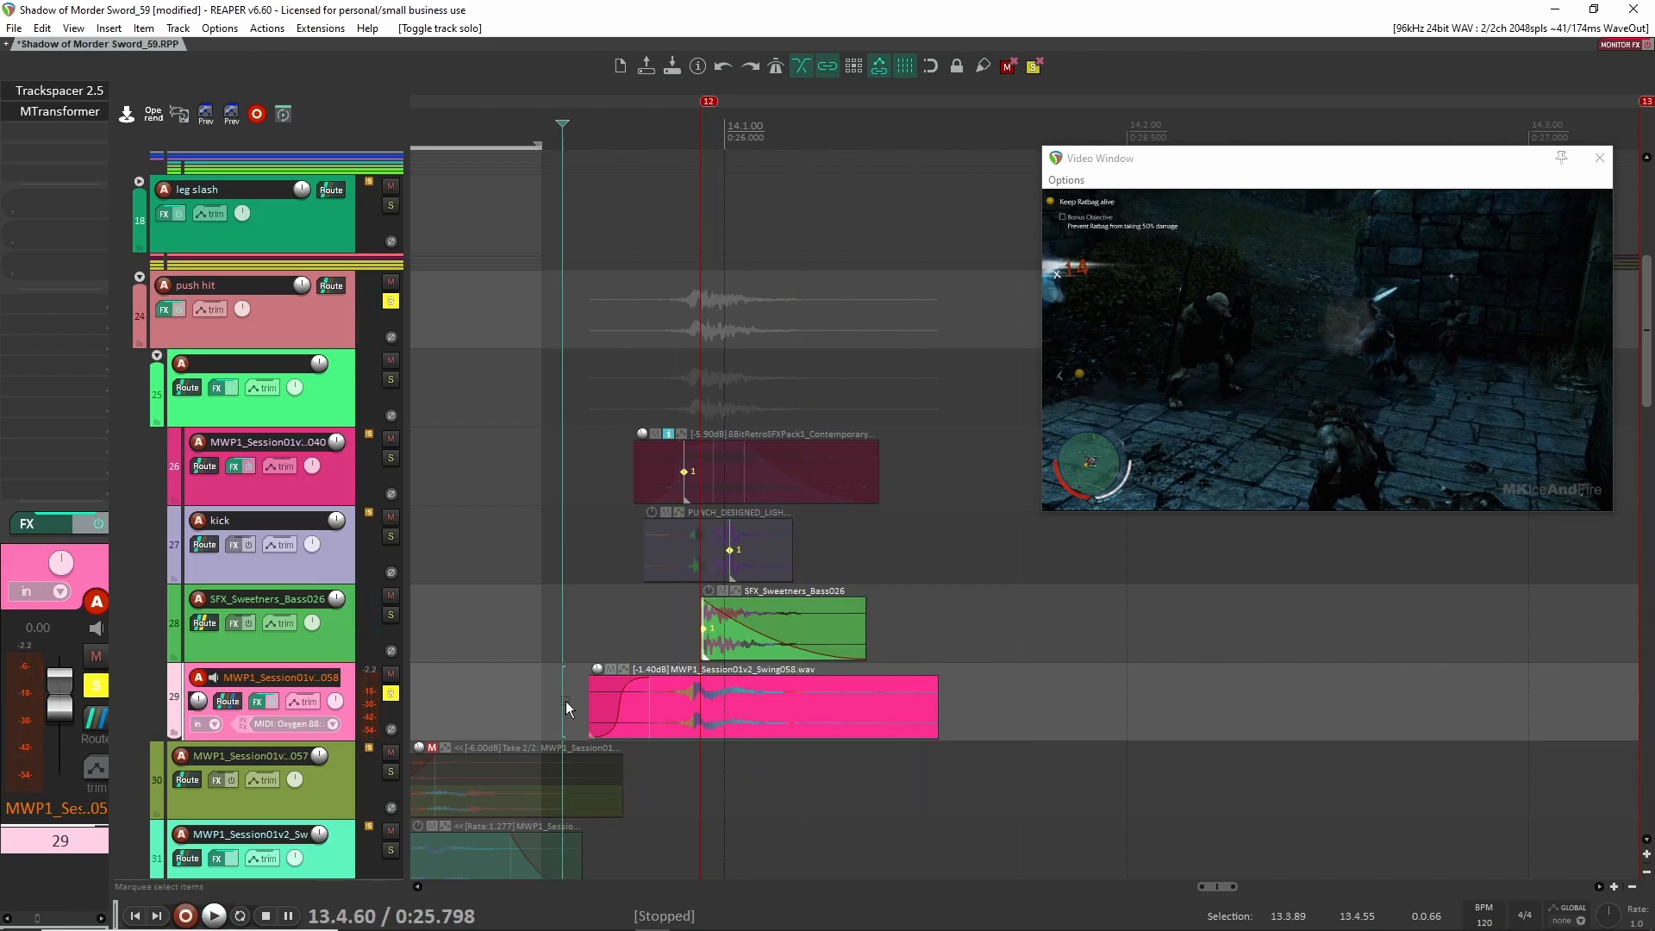
Add tracks 28, 27 and 26 to the solo with track 29 and audition all four layers together
drag(565, 701, 718, 708)
click(390, 622)
click(390, 544)
click(391, 464)
click(663, 466)
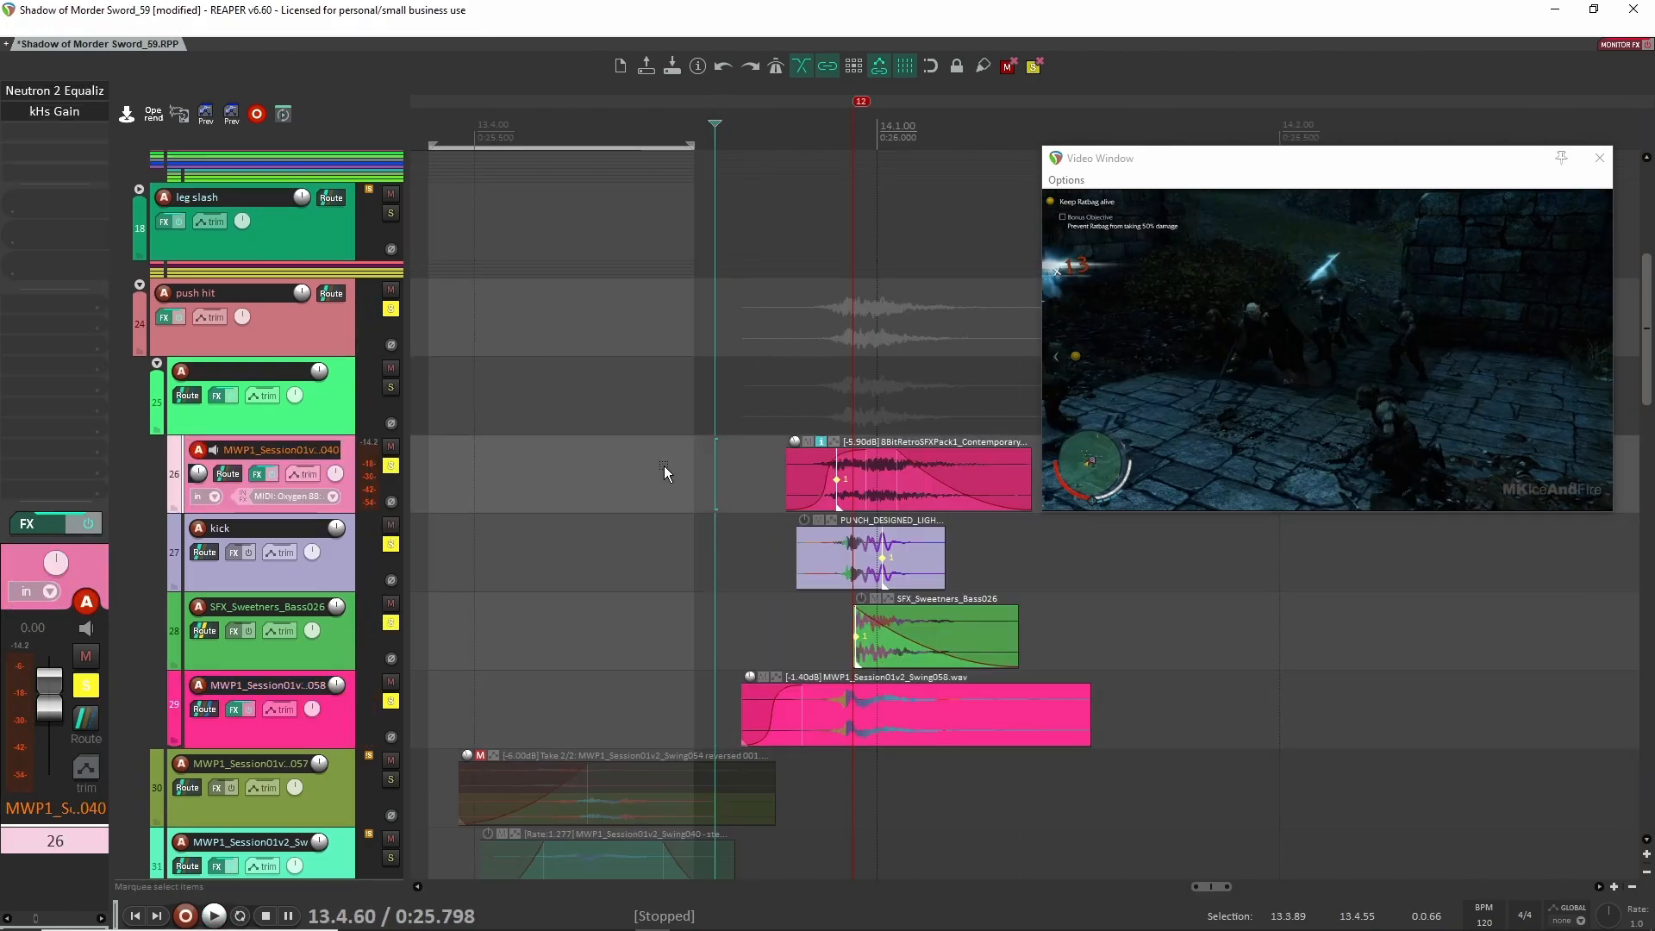
key(space)
click(651, 479)
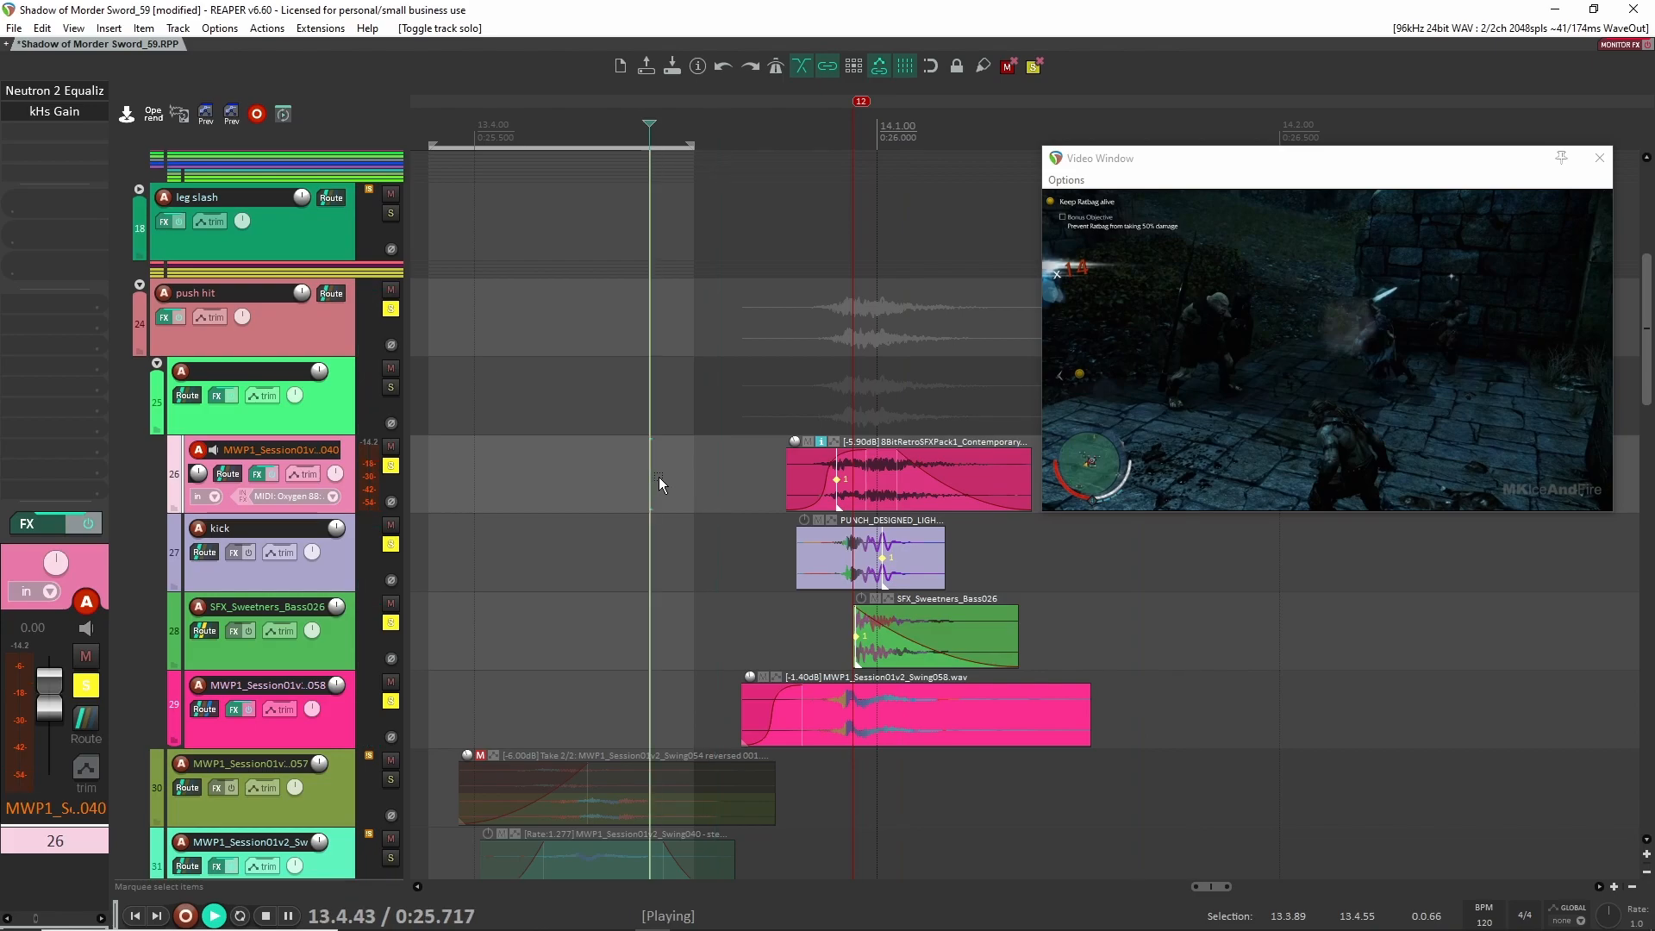
key(space)
Clear all solos, solo only the push hit folder and audition its combined layers
scroll(861, 750, up, 3)
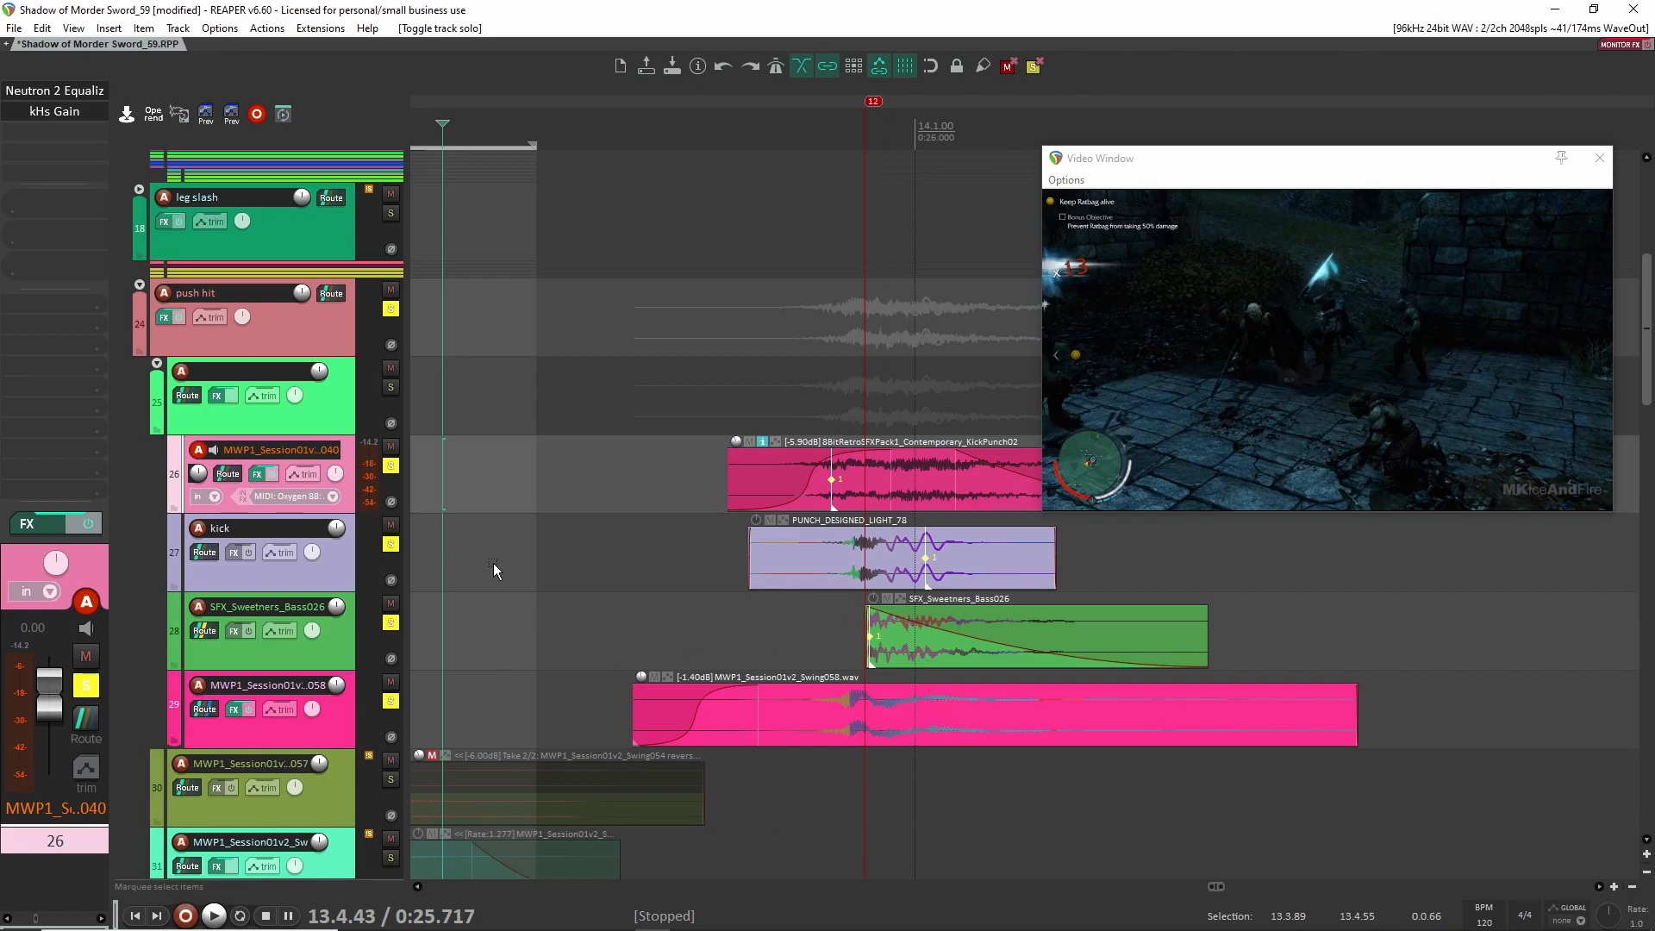
click(1034, 66)
click(391, 309)
drag(457, 505, 1136, 475)
click(607, 459)
key(space)
key(space)
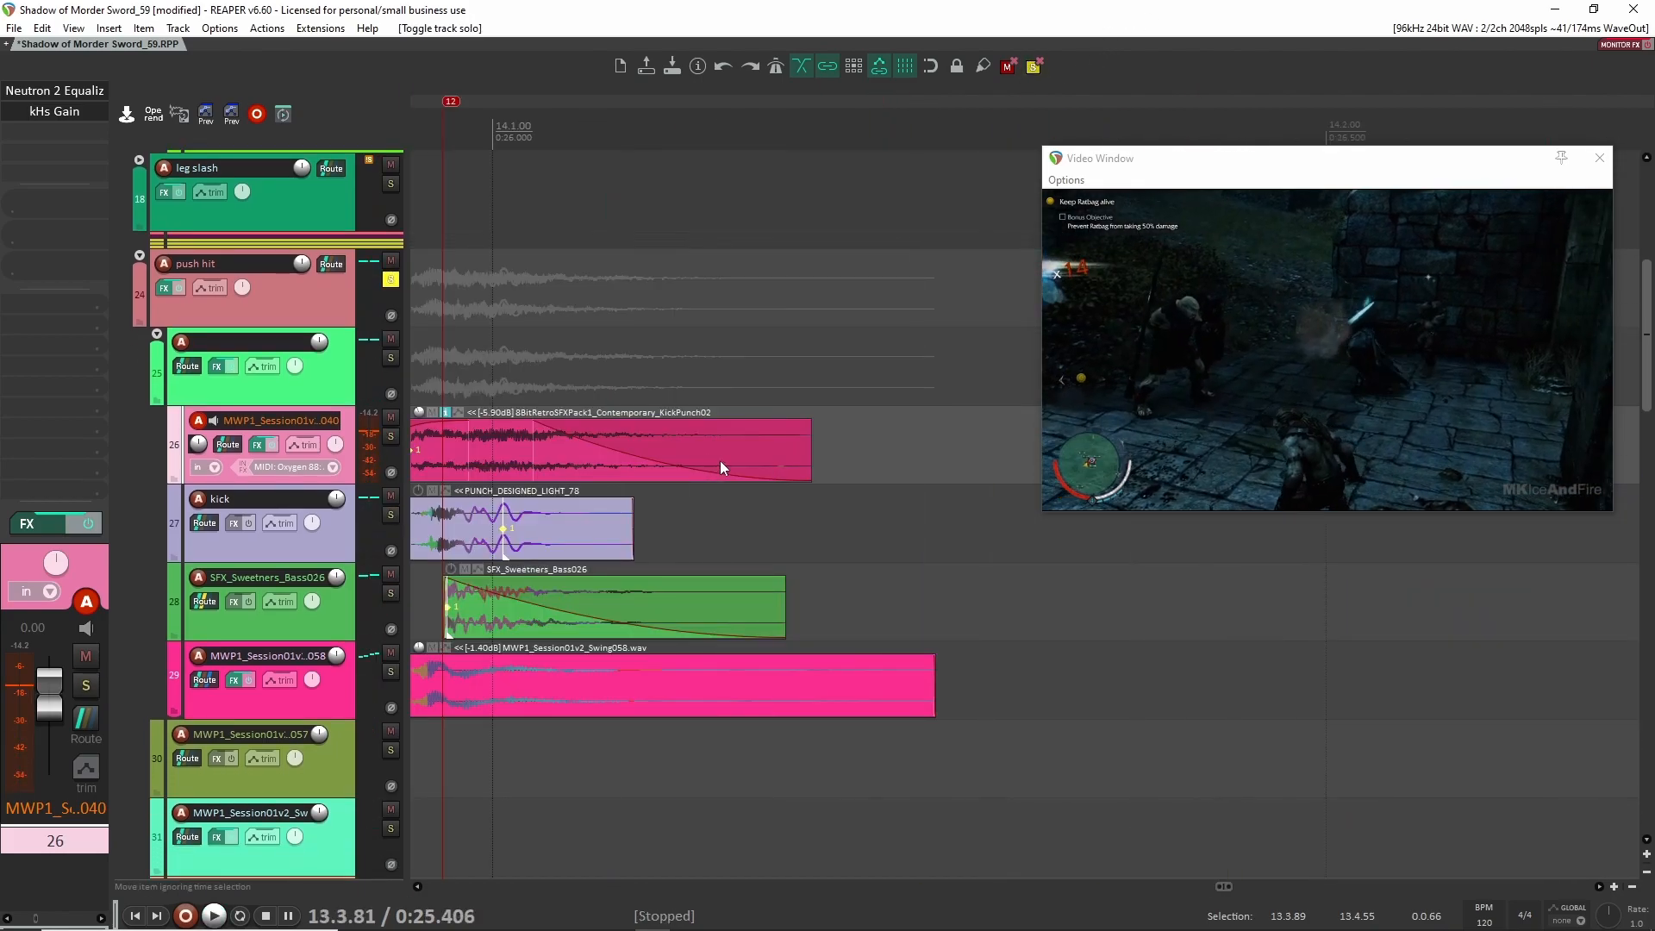
Toggle the bypass of ReCenter on the push hit folder and audition the folder
scroll(720, 460, down, 3)
click(328, 319)
click(58, 91)
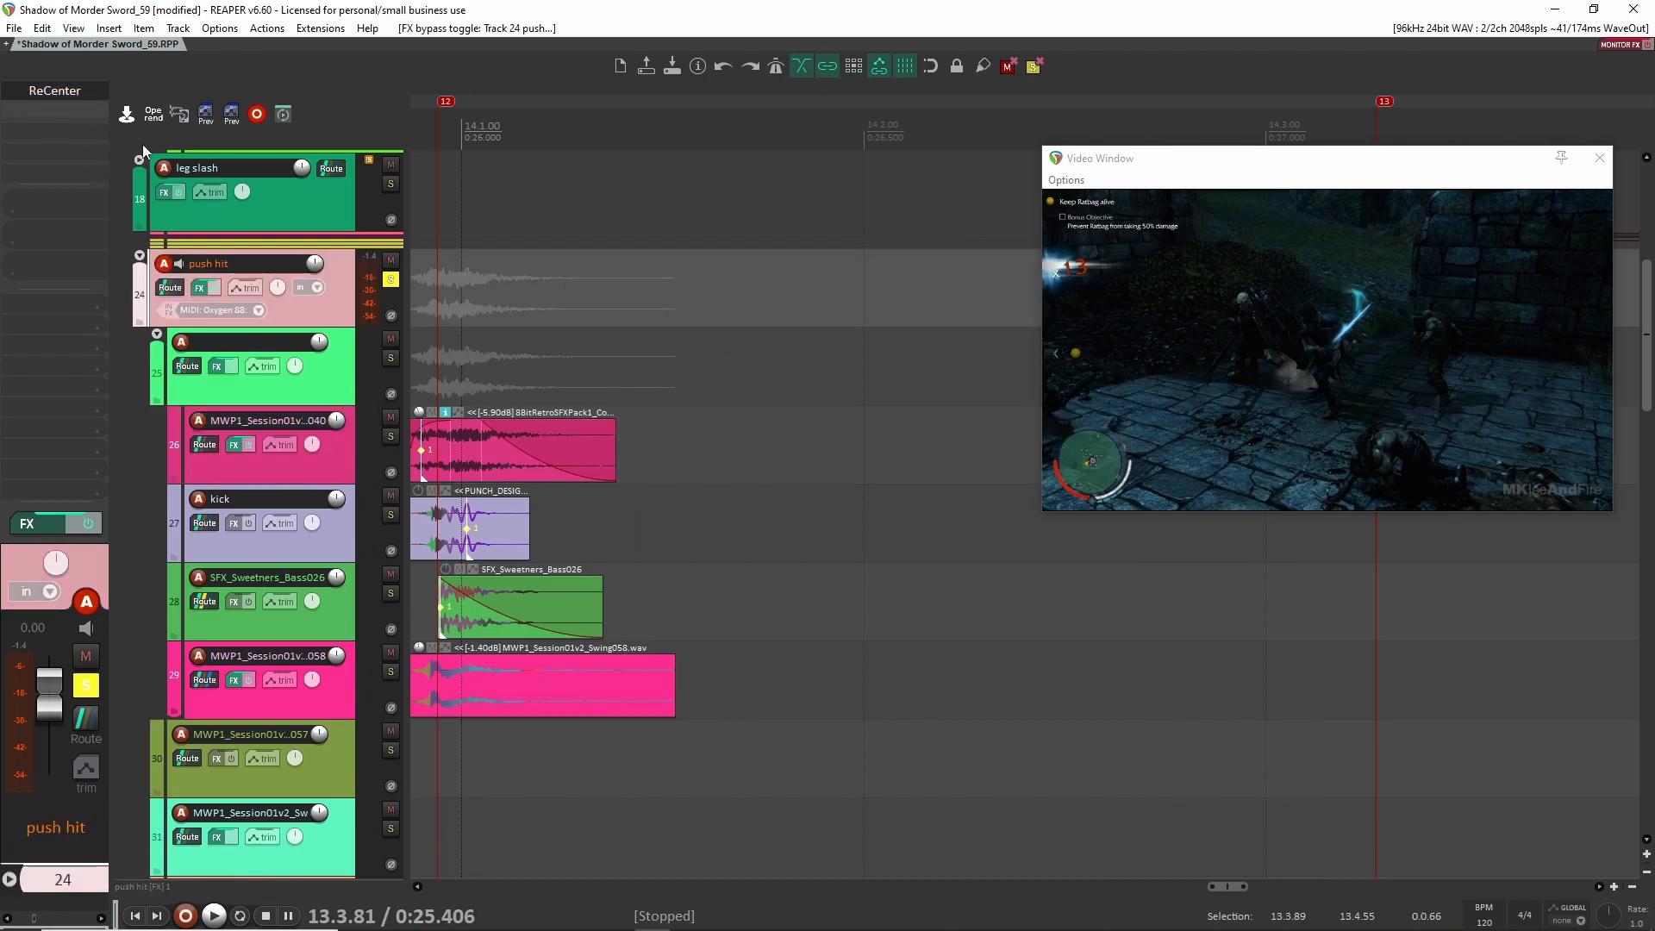
click(548, 416)
key(space)
key(space)
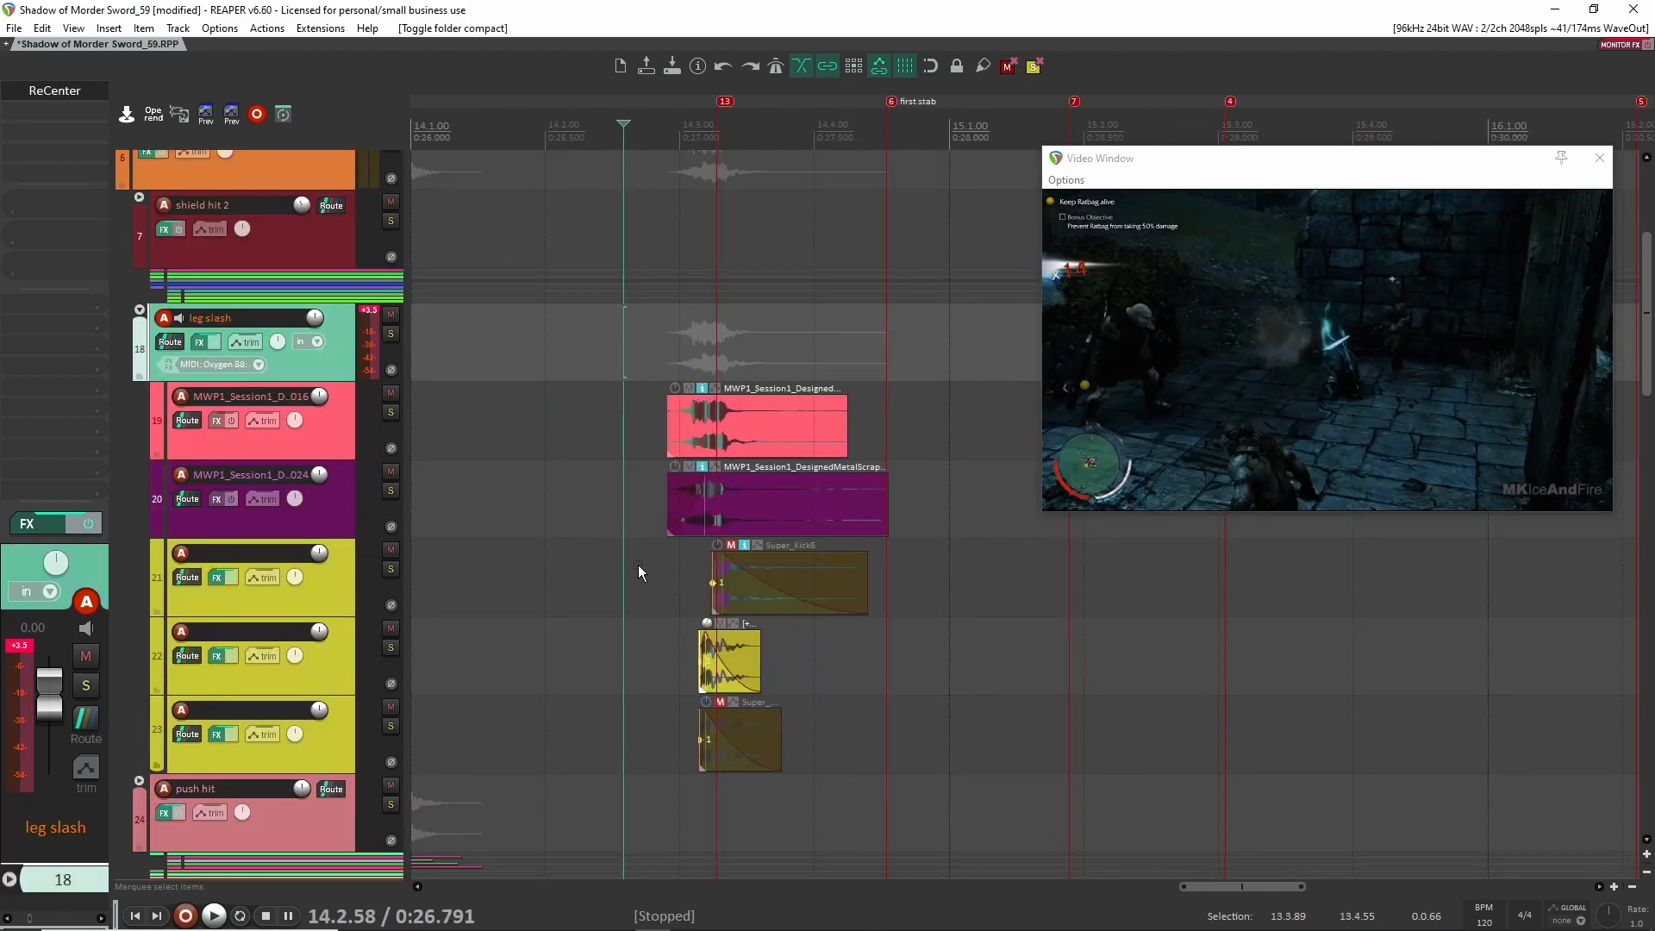
Play the leg slash section in the full mix, and audition it again with only the leg slash folder soloed
click(561, 445)
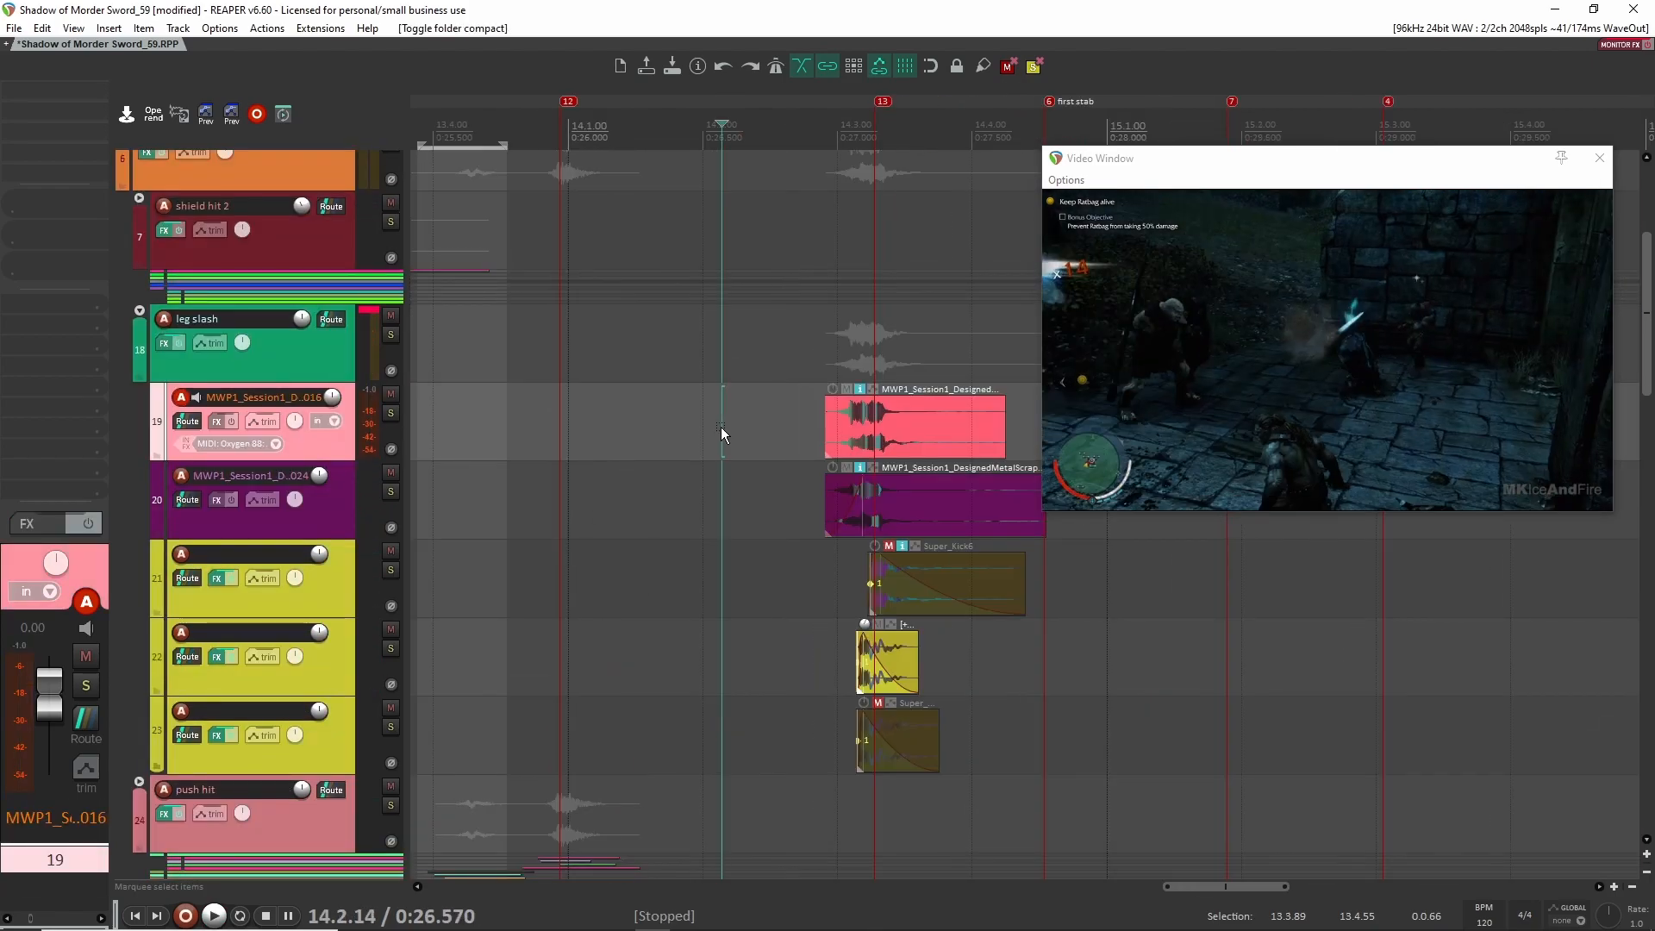
key(space)
key(space)
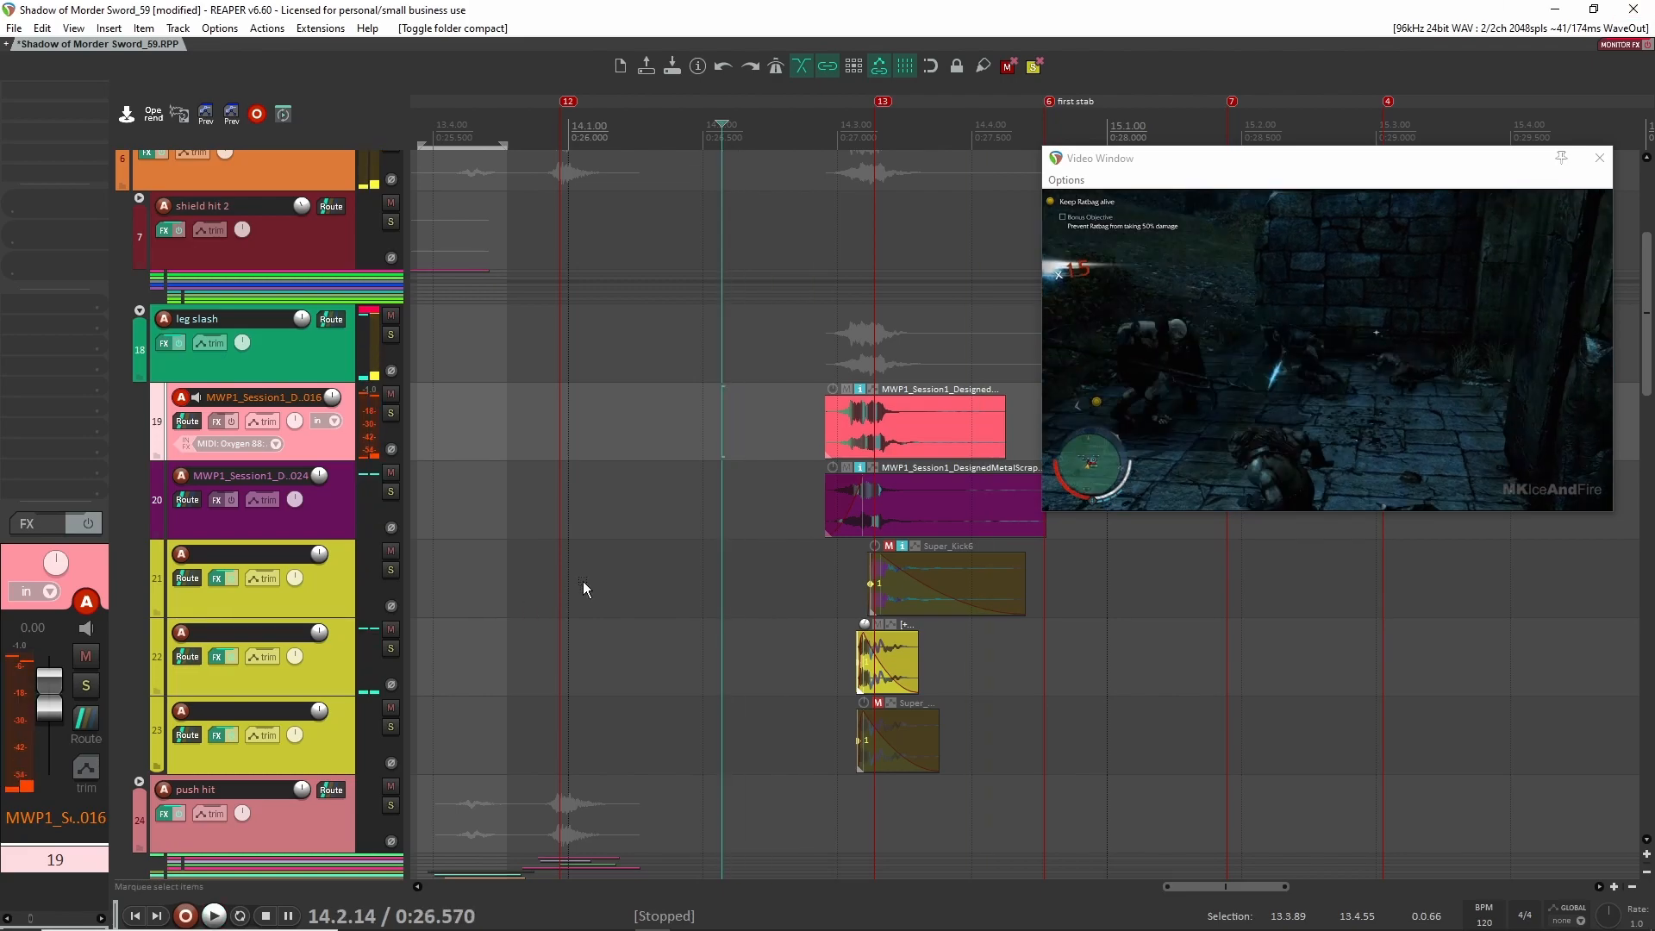
click(390, 334)
key(space)
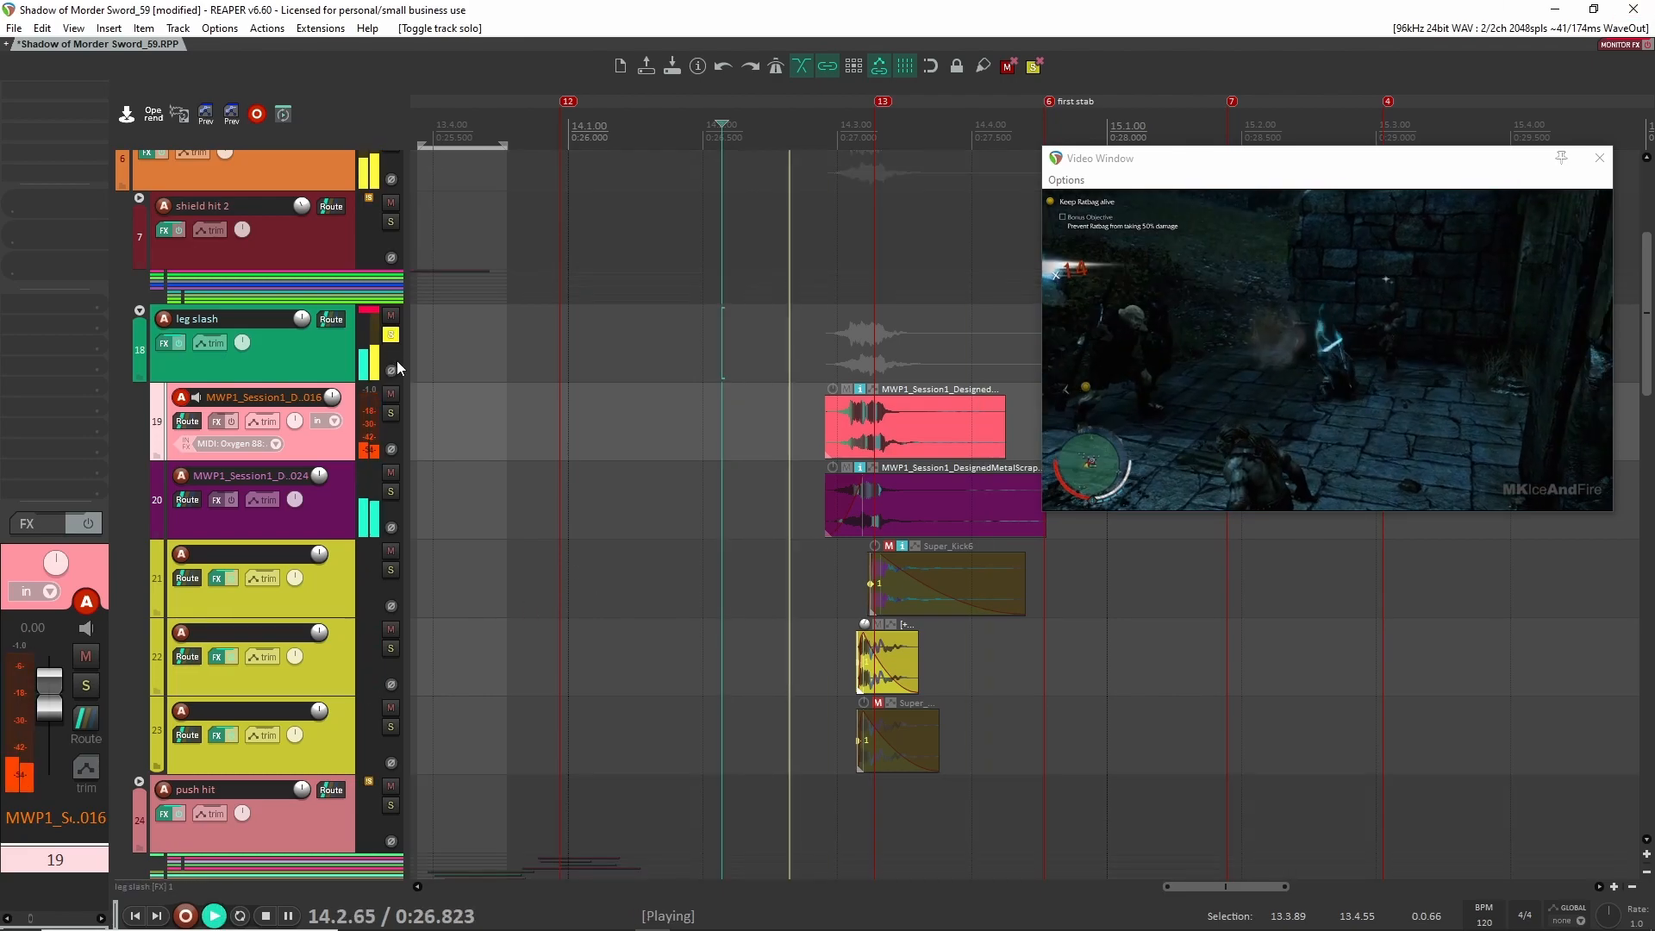
key(space)
Unsolo the leg slash folder and bypass its ReCenter effect
click(391, 335)
click(304, 352)
shift+click(60, 93)
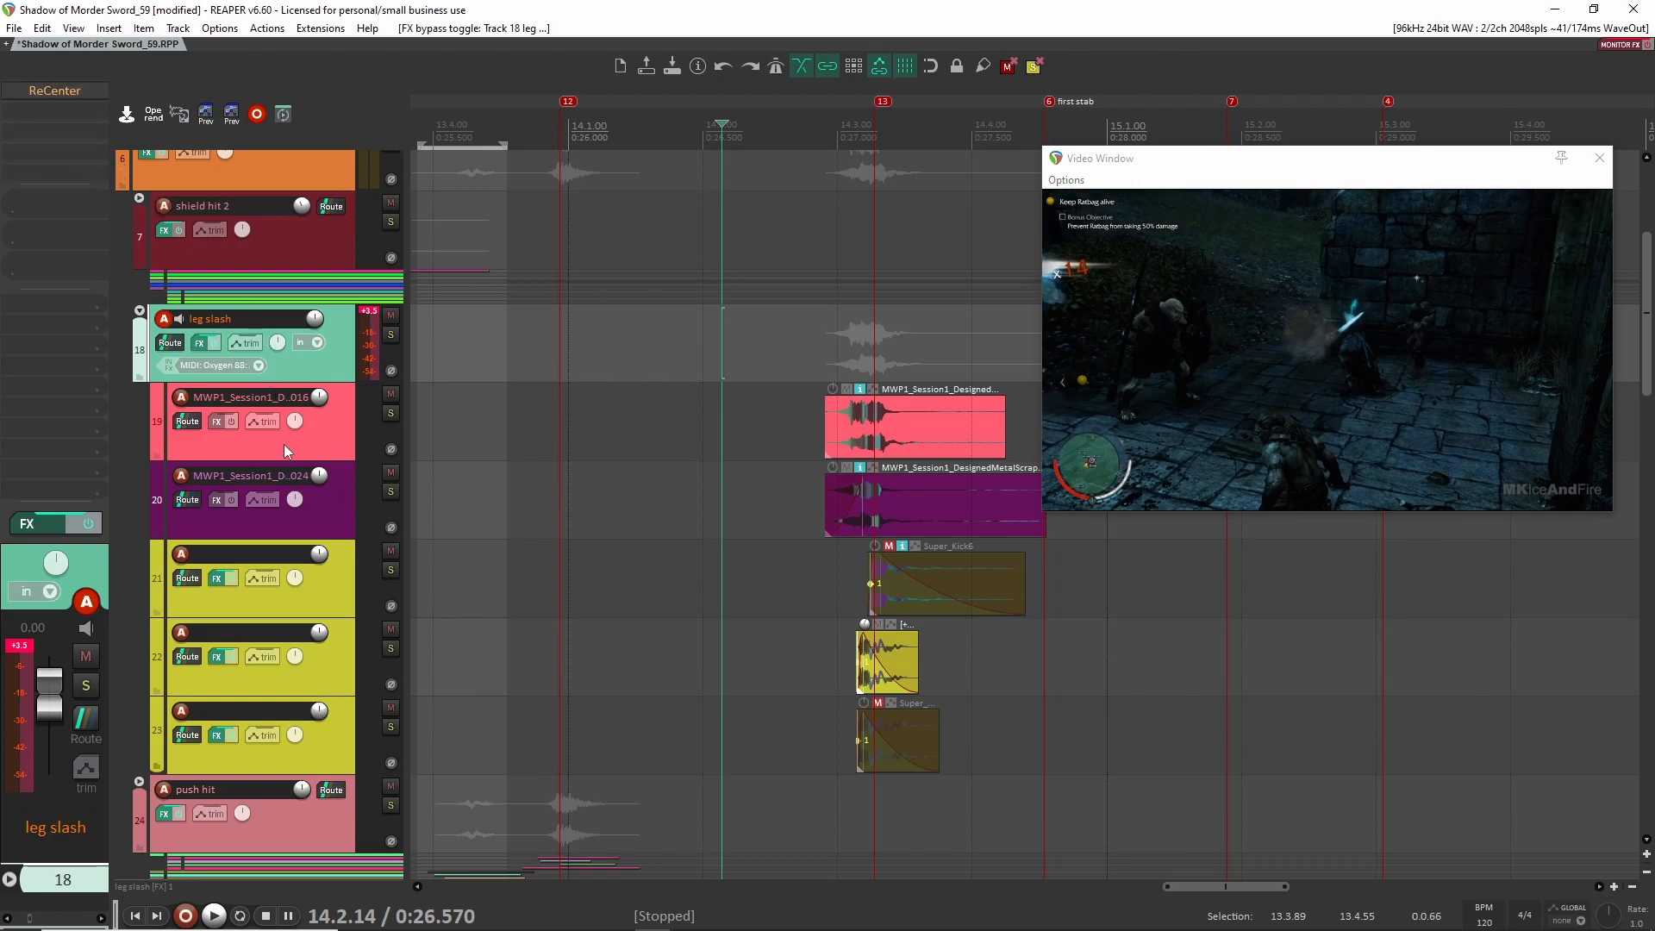
Solo the first leg slash layer on track 19 and audition it from just before its clip
click(343, 429)
click(815, 420)
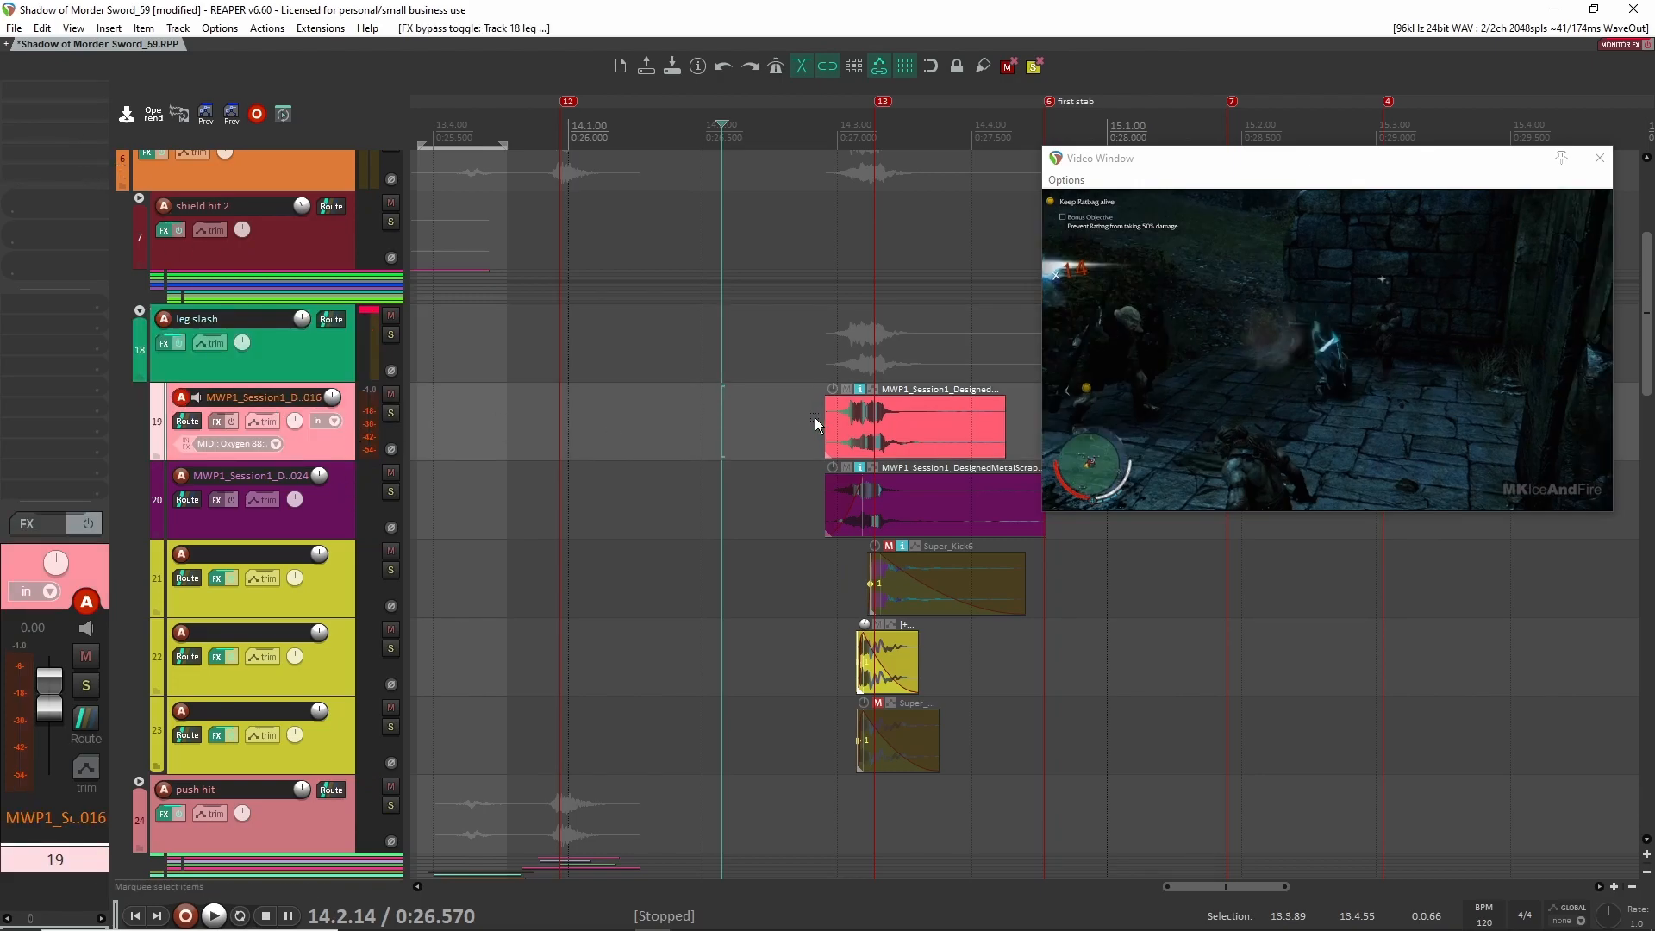
click(391, 413)
key(space)
key(space)
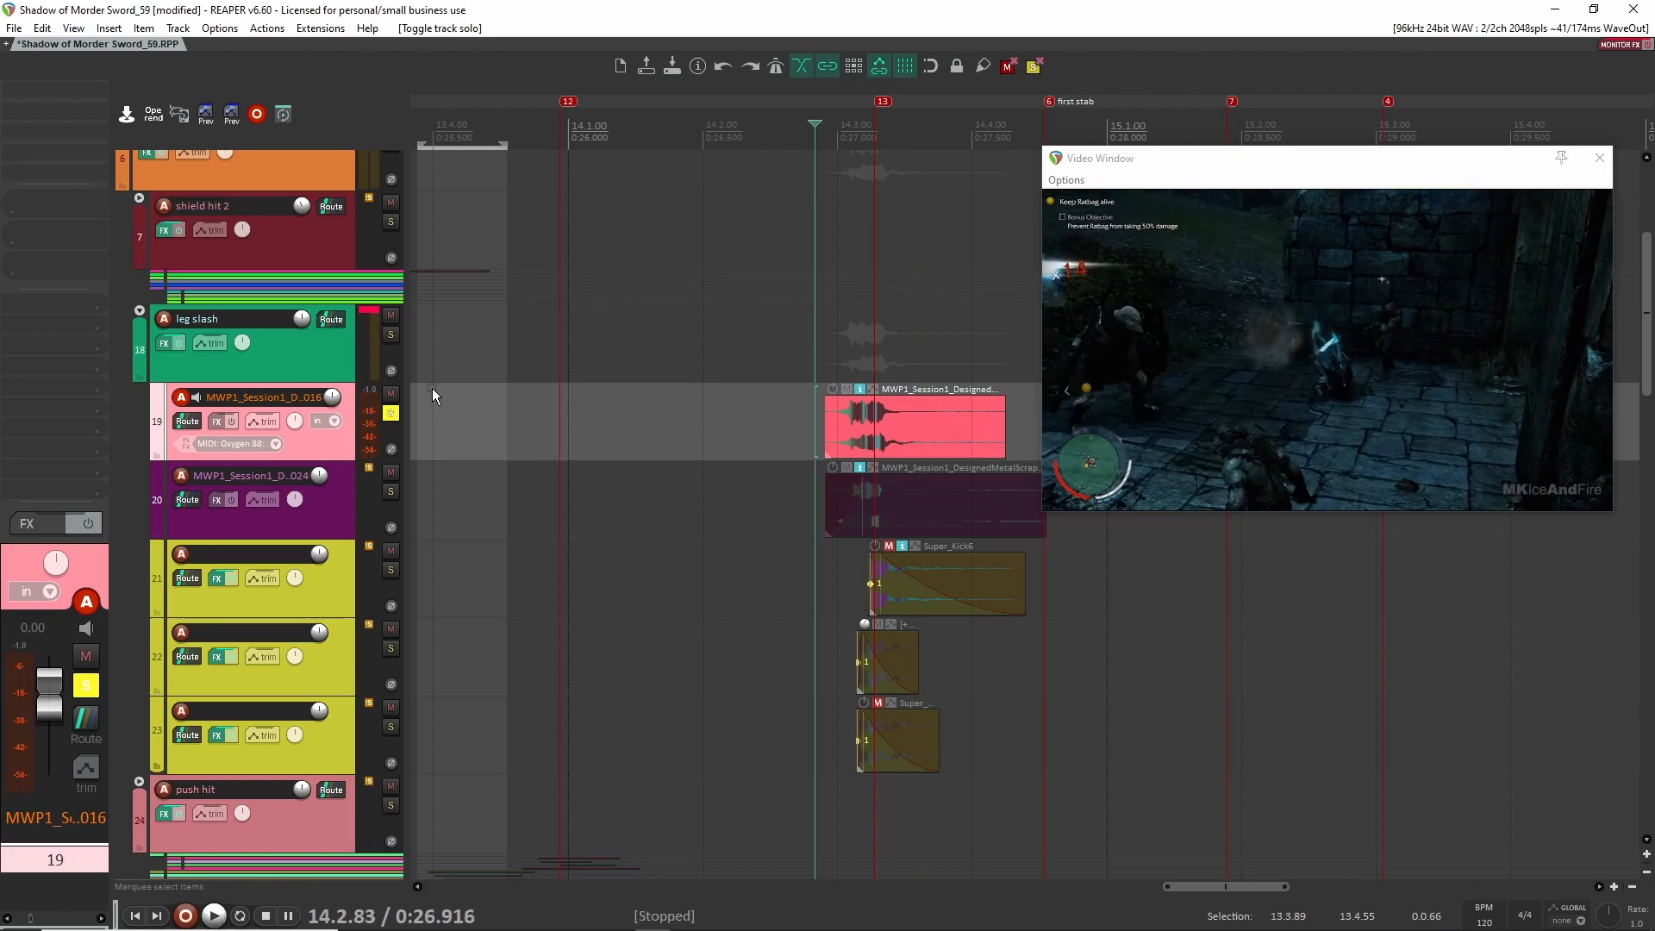
Switch the solo to the metal scrape layer on track 20 and audition it
click(390, 414)
click(390, 492)
click(800, 500)
key(space)
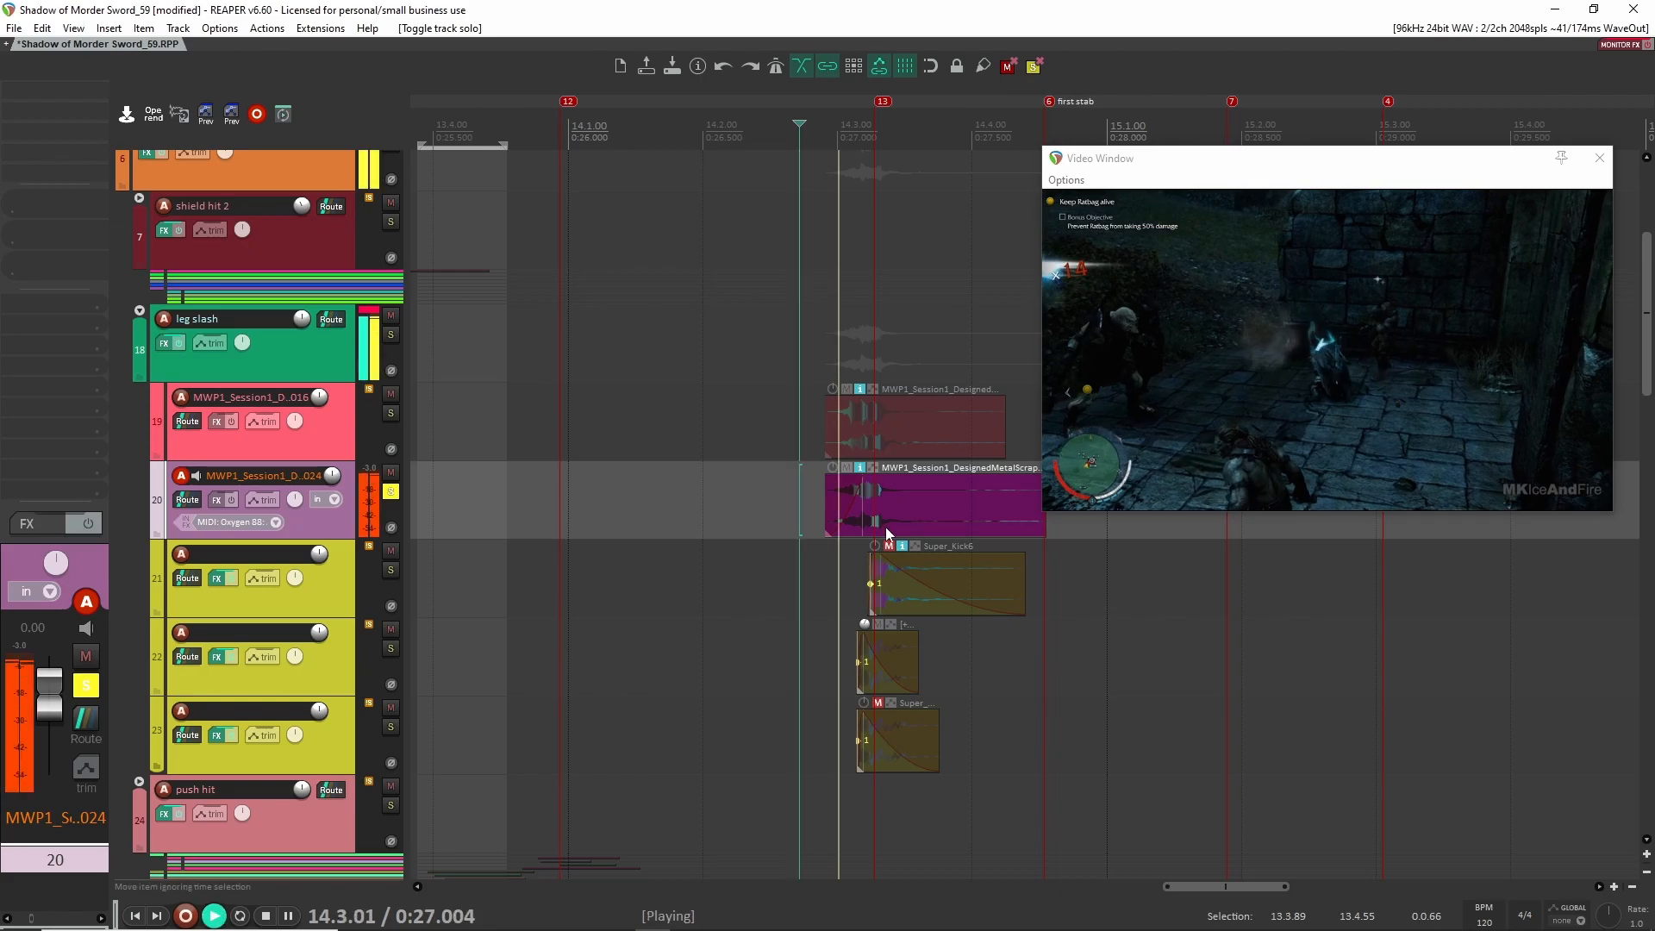
key(space)
Solo track 19 together with track 20, audition the pair, and unsolo both tracks
click(390, 414)
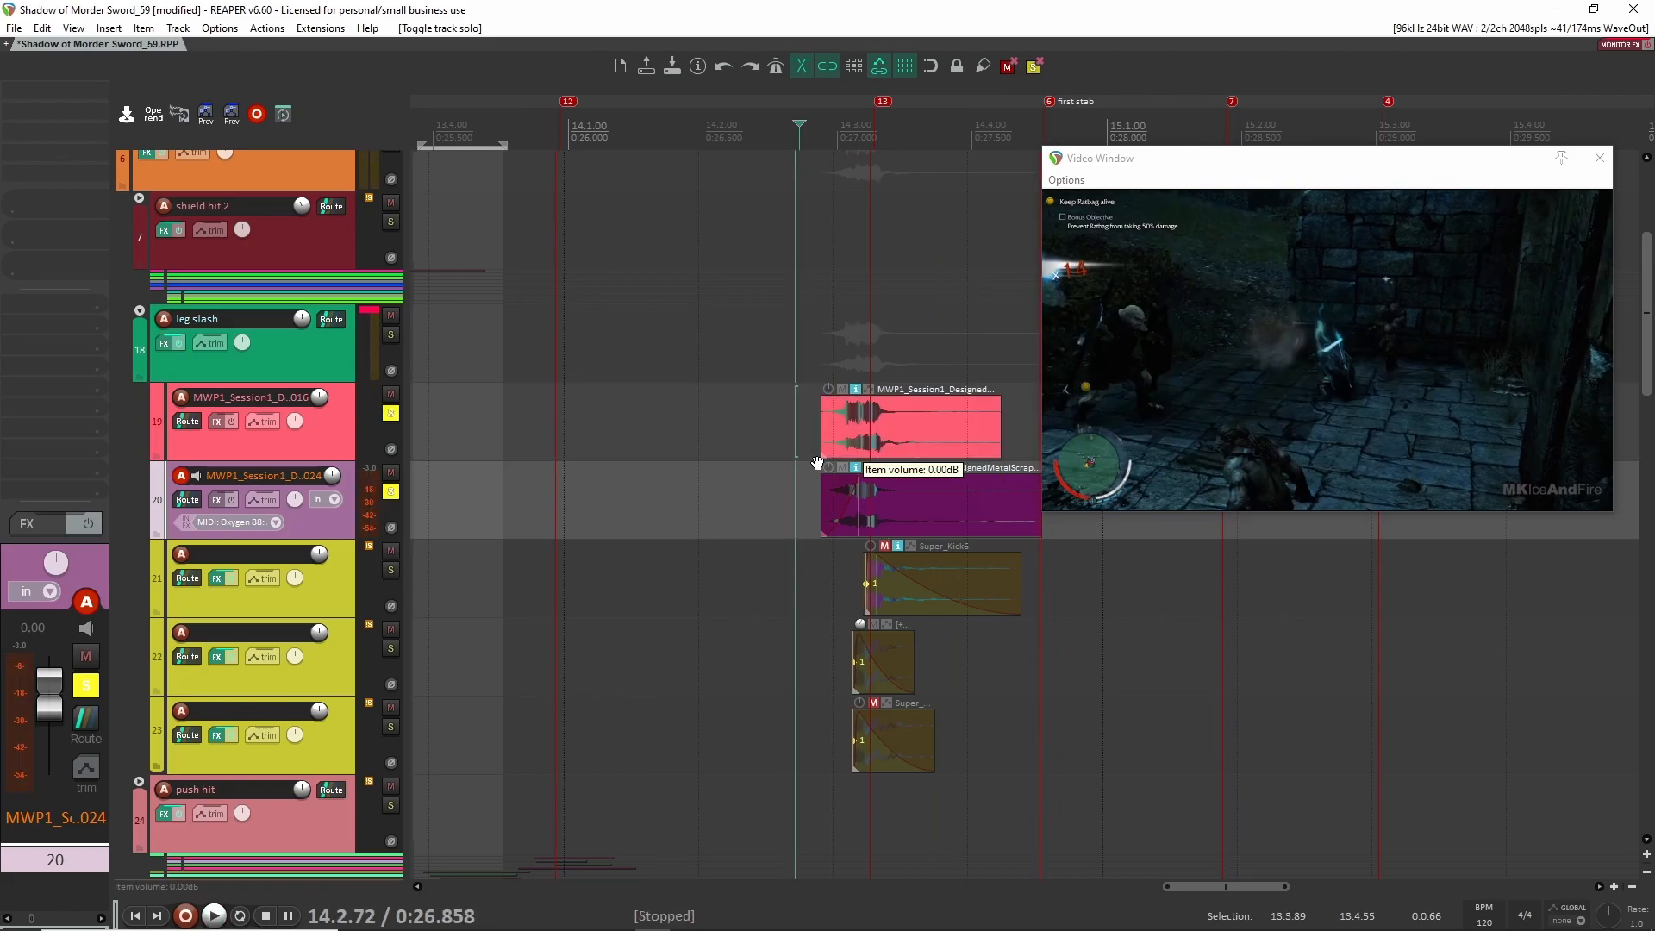
scroll(817, 464, right, 3)
click(617, 418)
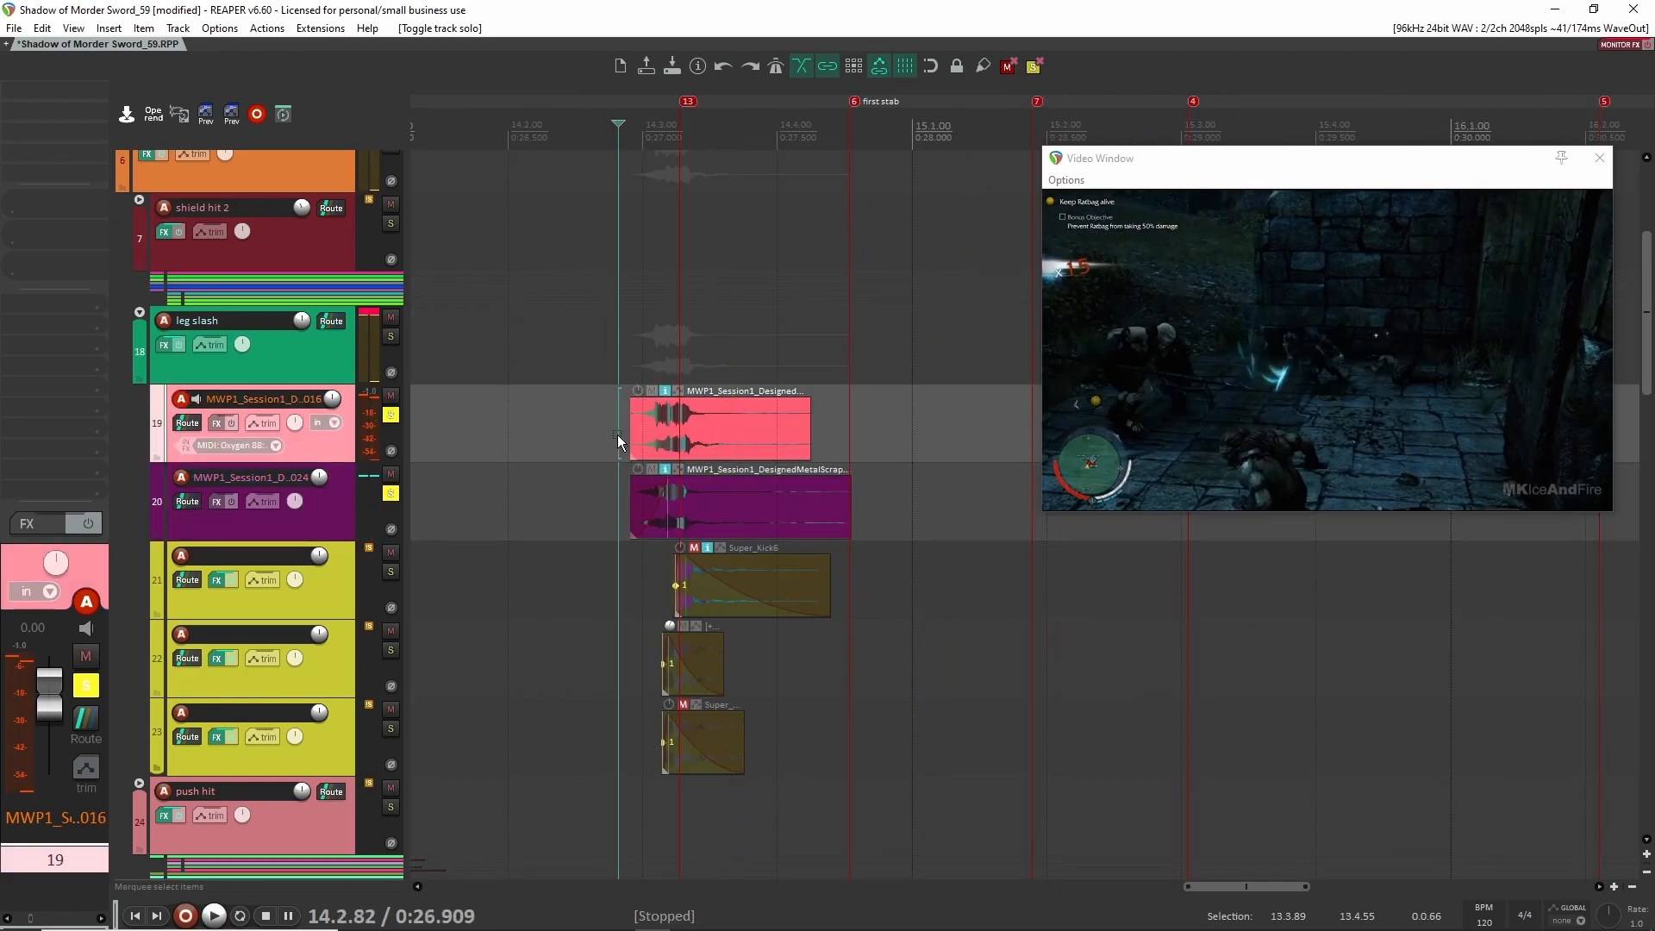
click(390, 414)
click(391, 494)
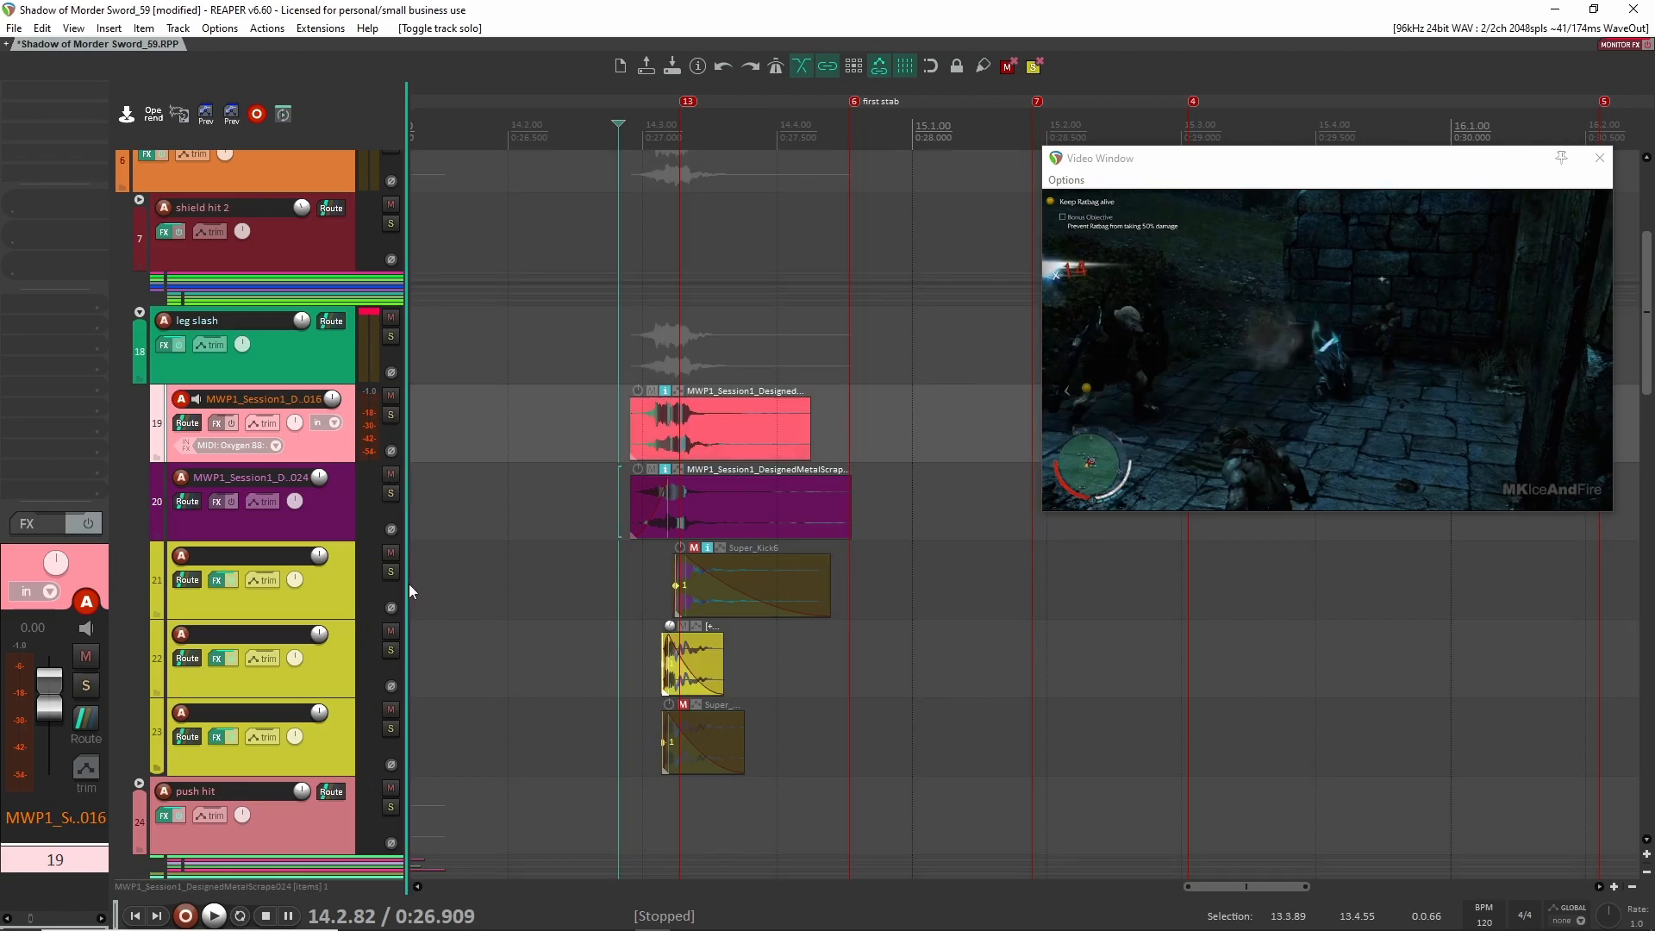
Solo track 22 and audition its short layer from just before the clip
click(391, 650)
click(649, 672)
key(space)
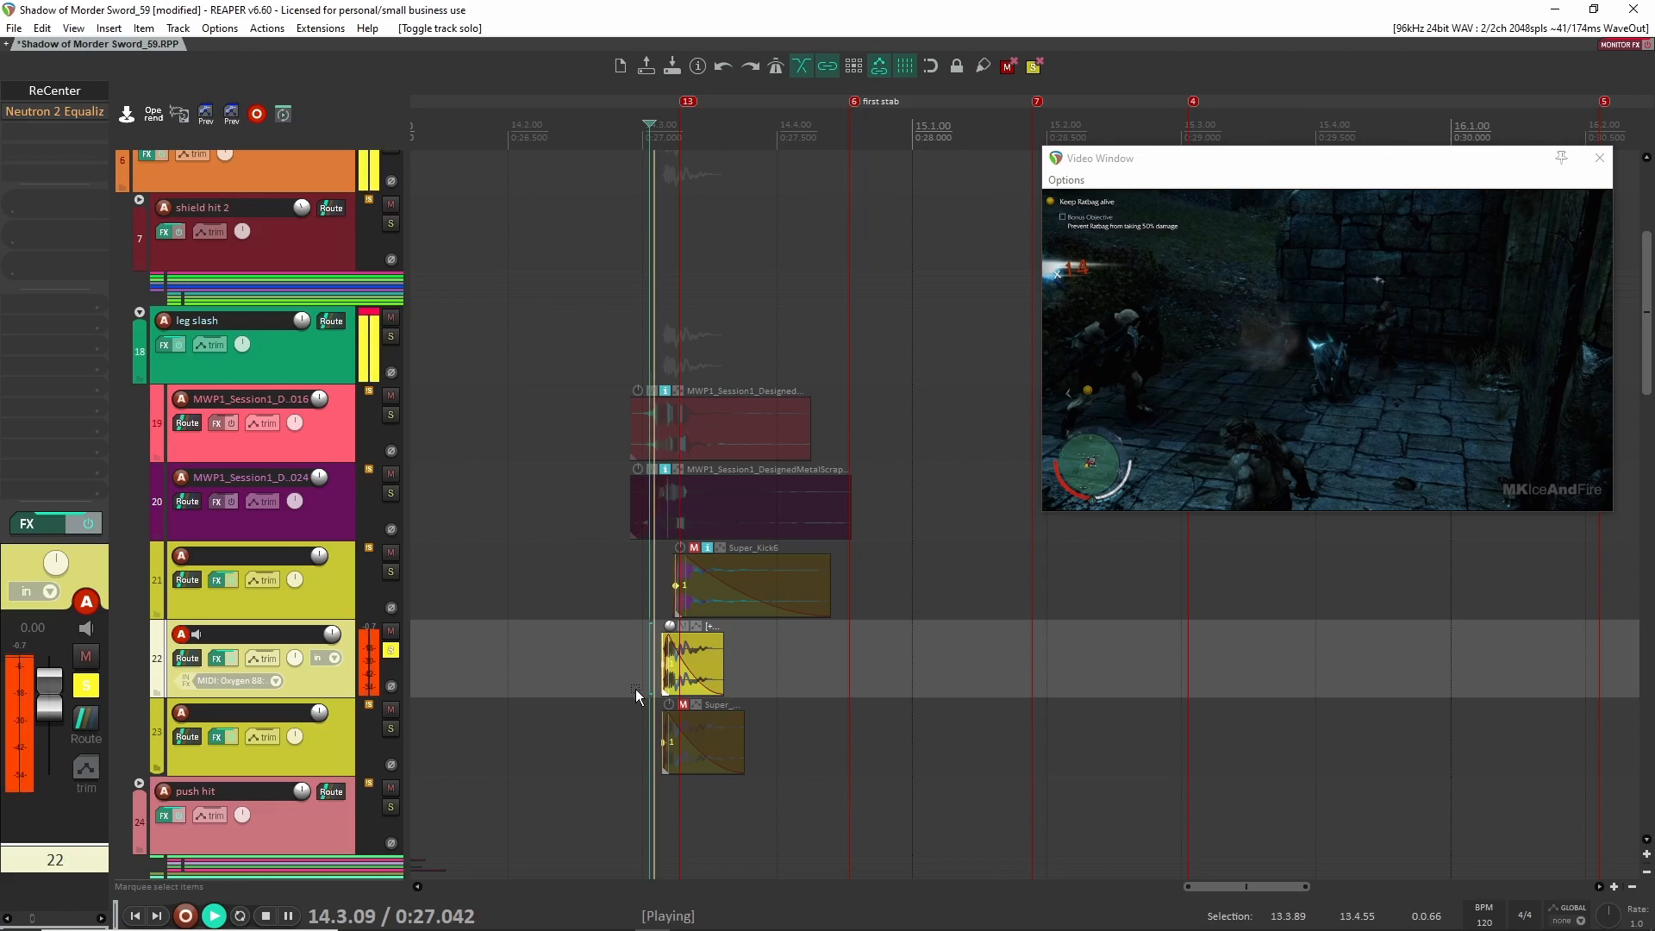
key(space)
key(space)
key(space)
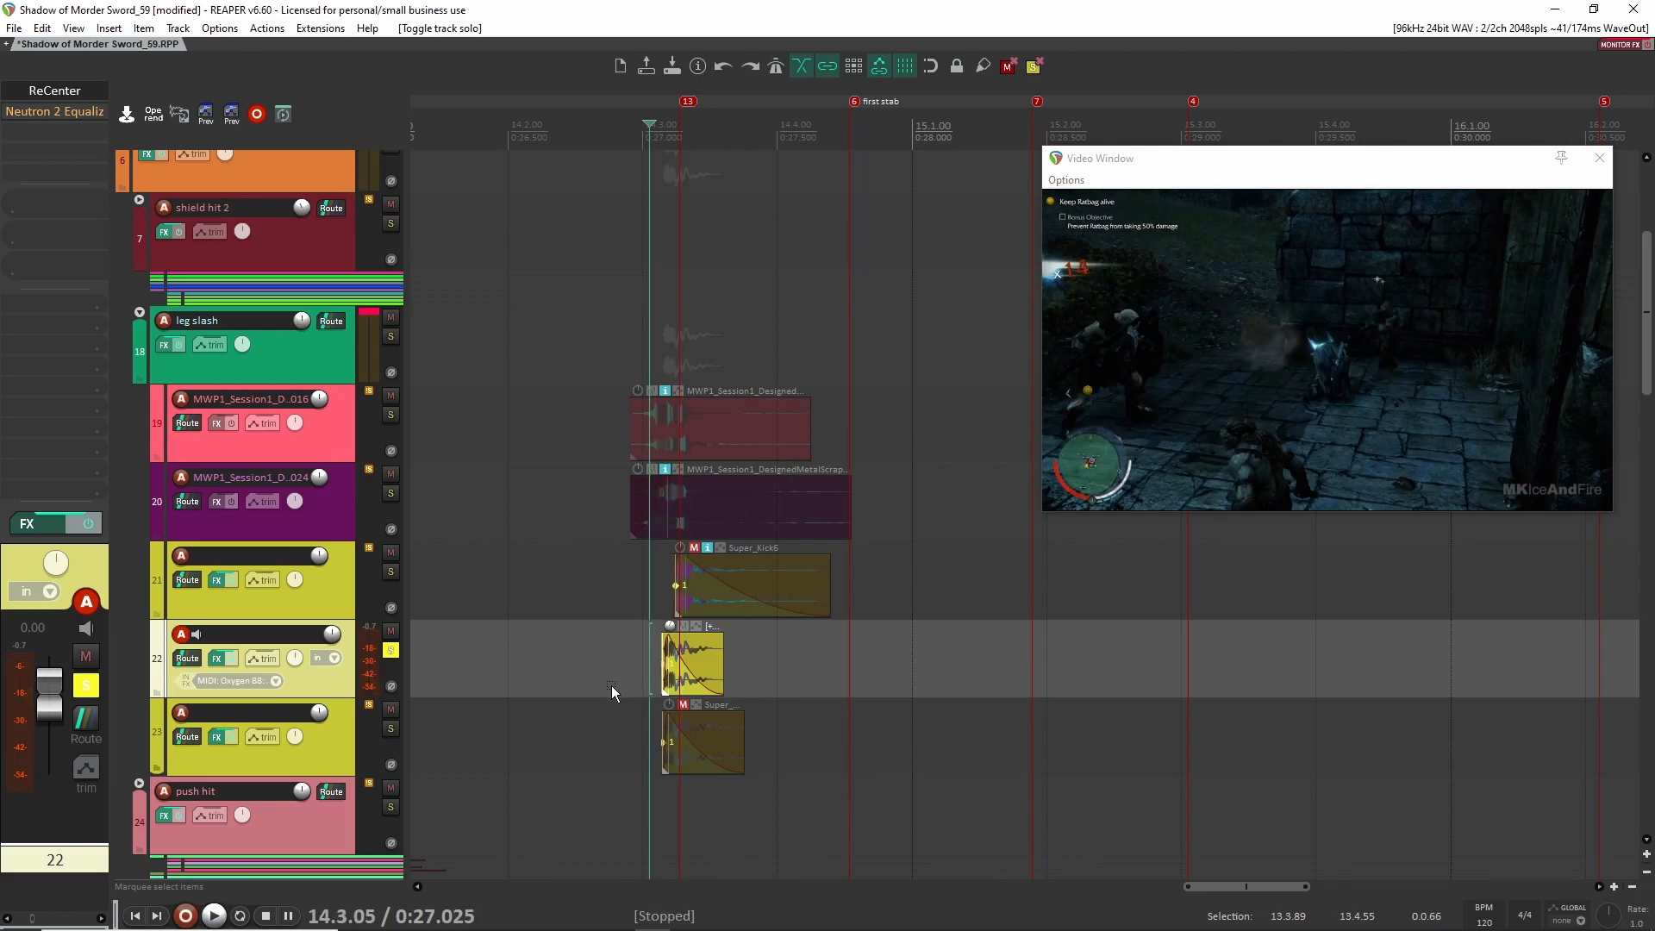
Solo the leg slash folder instead of track 22 and compare it with track 22 muted and unmuted
click(393, 651)
click(391, 336)
click(391, 631)
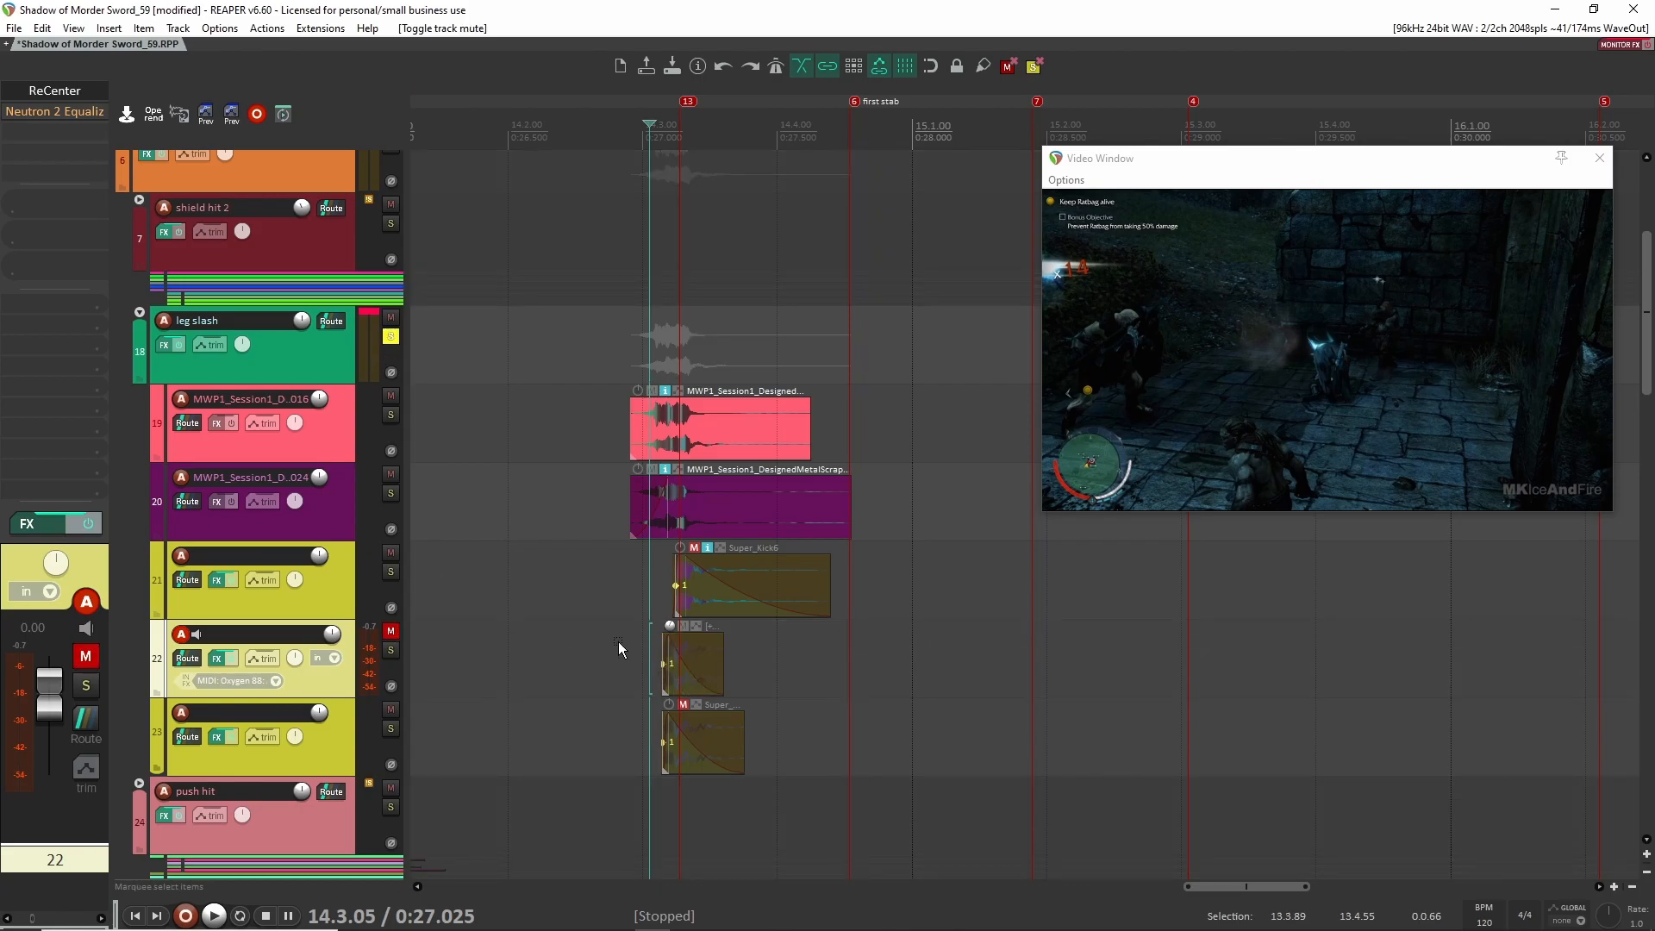
key(space)
key(space)
click(391, 631)
key(space)
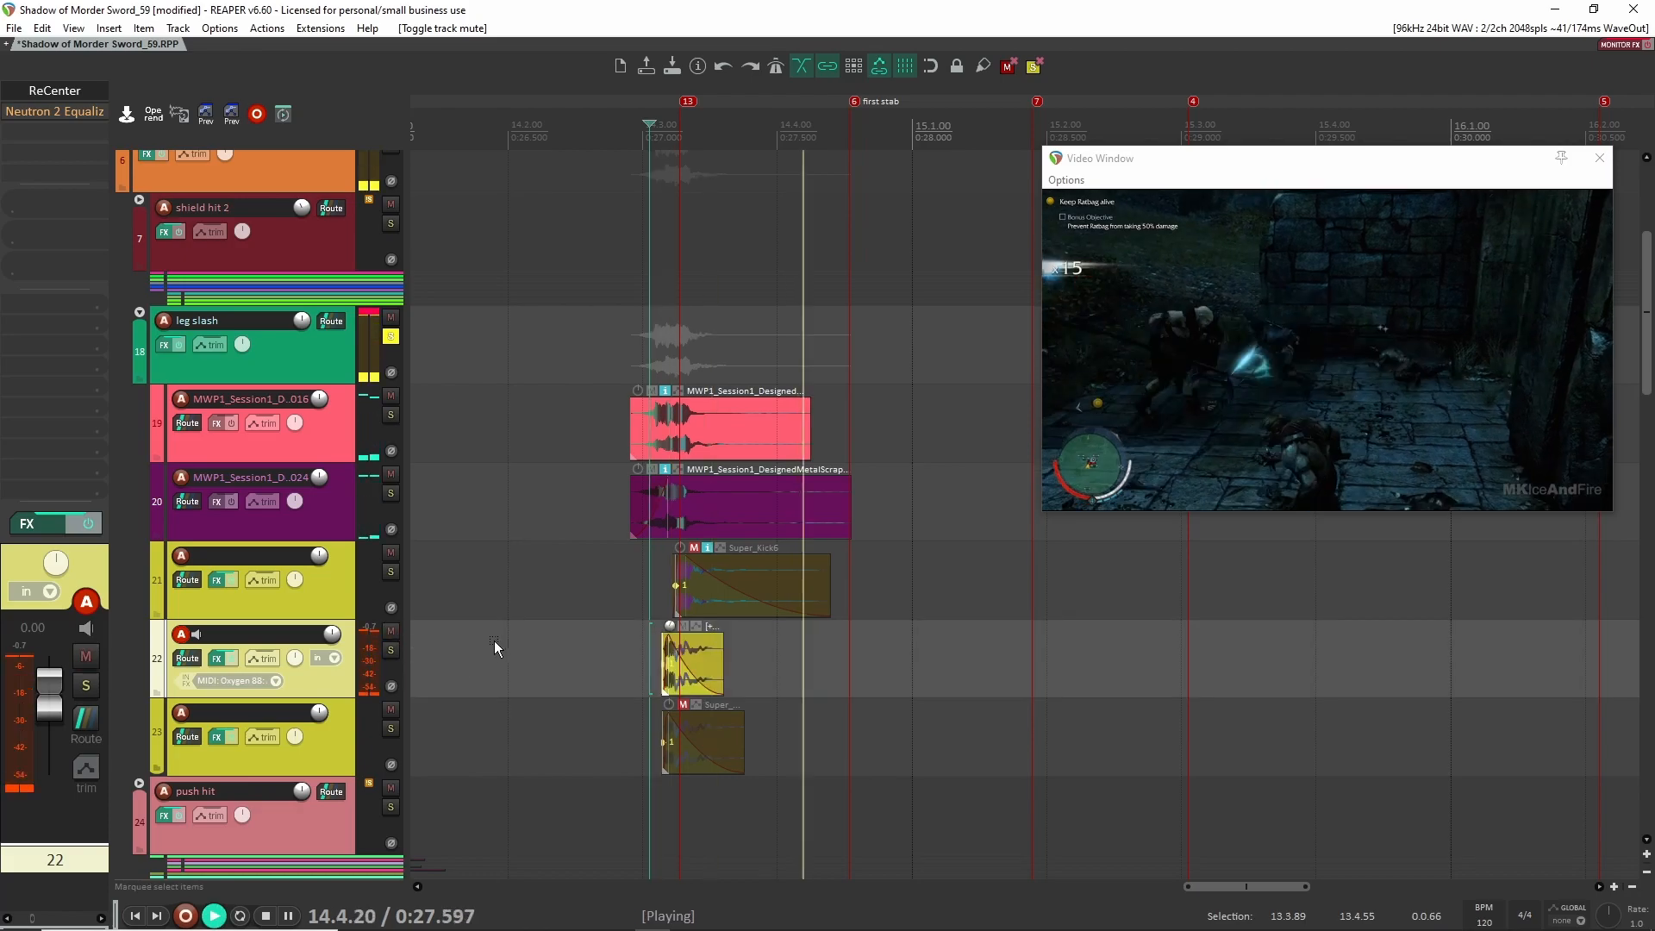
key(space)
Re-enable ReCenter on the leg slash folder, audition the processed result and unsolo the folder
click(326, 360)
shift+click(69, 92)
key(space)
key(space)
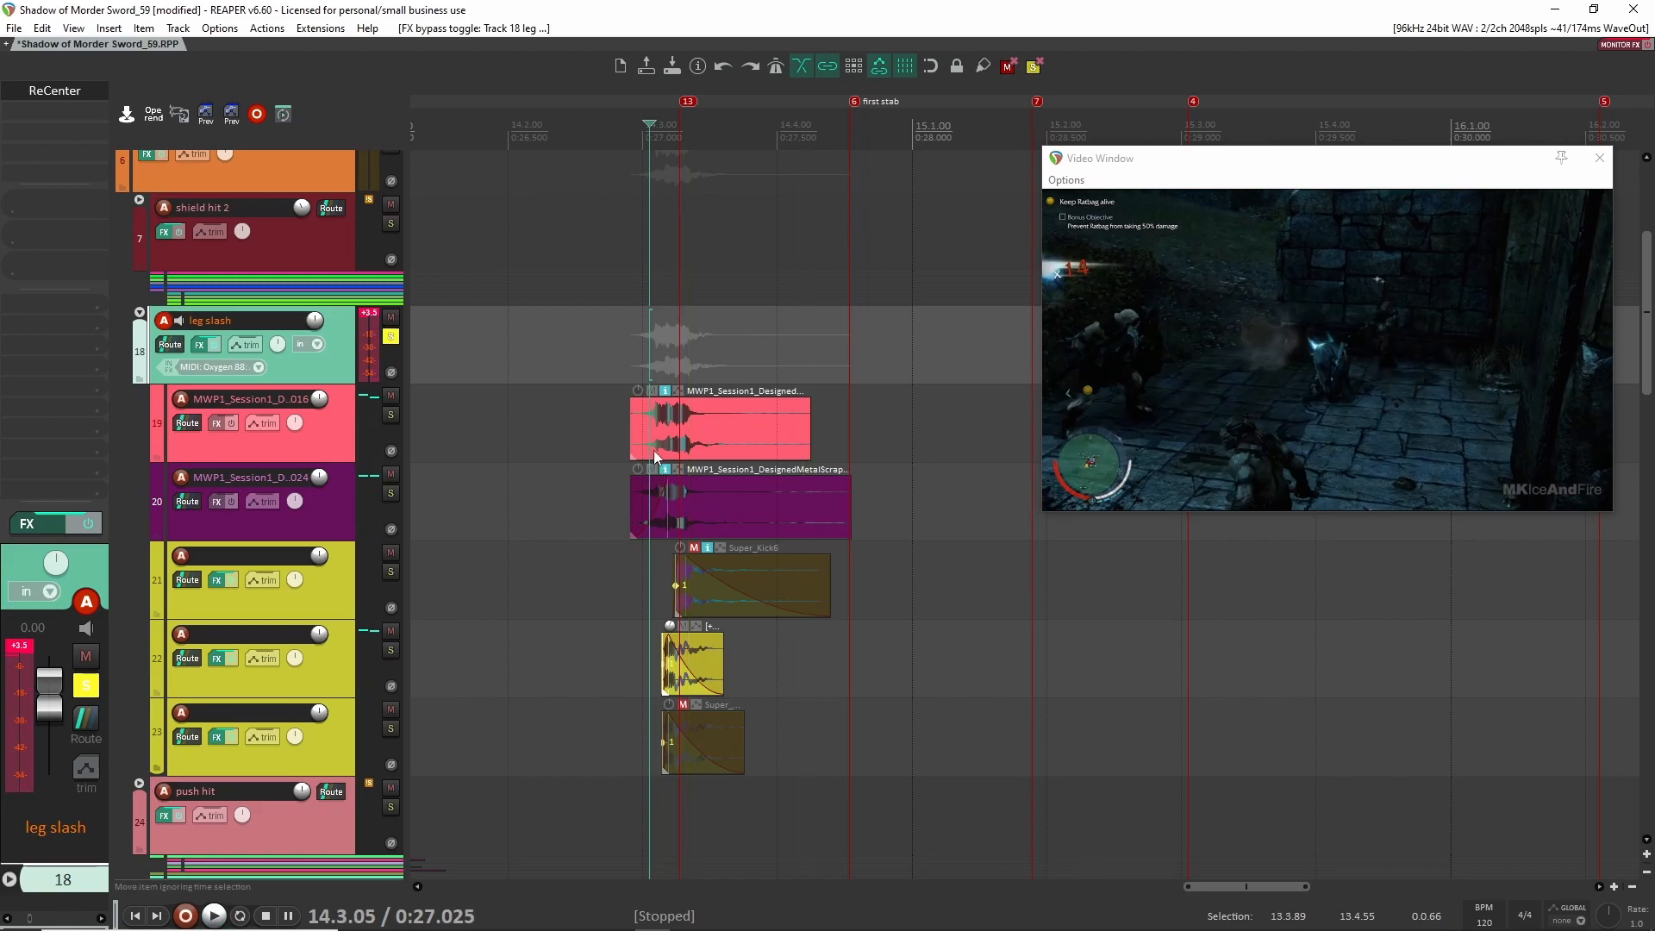
click(390, 336)
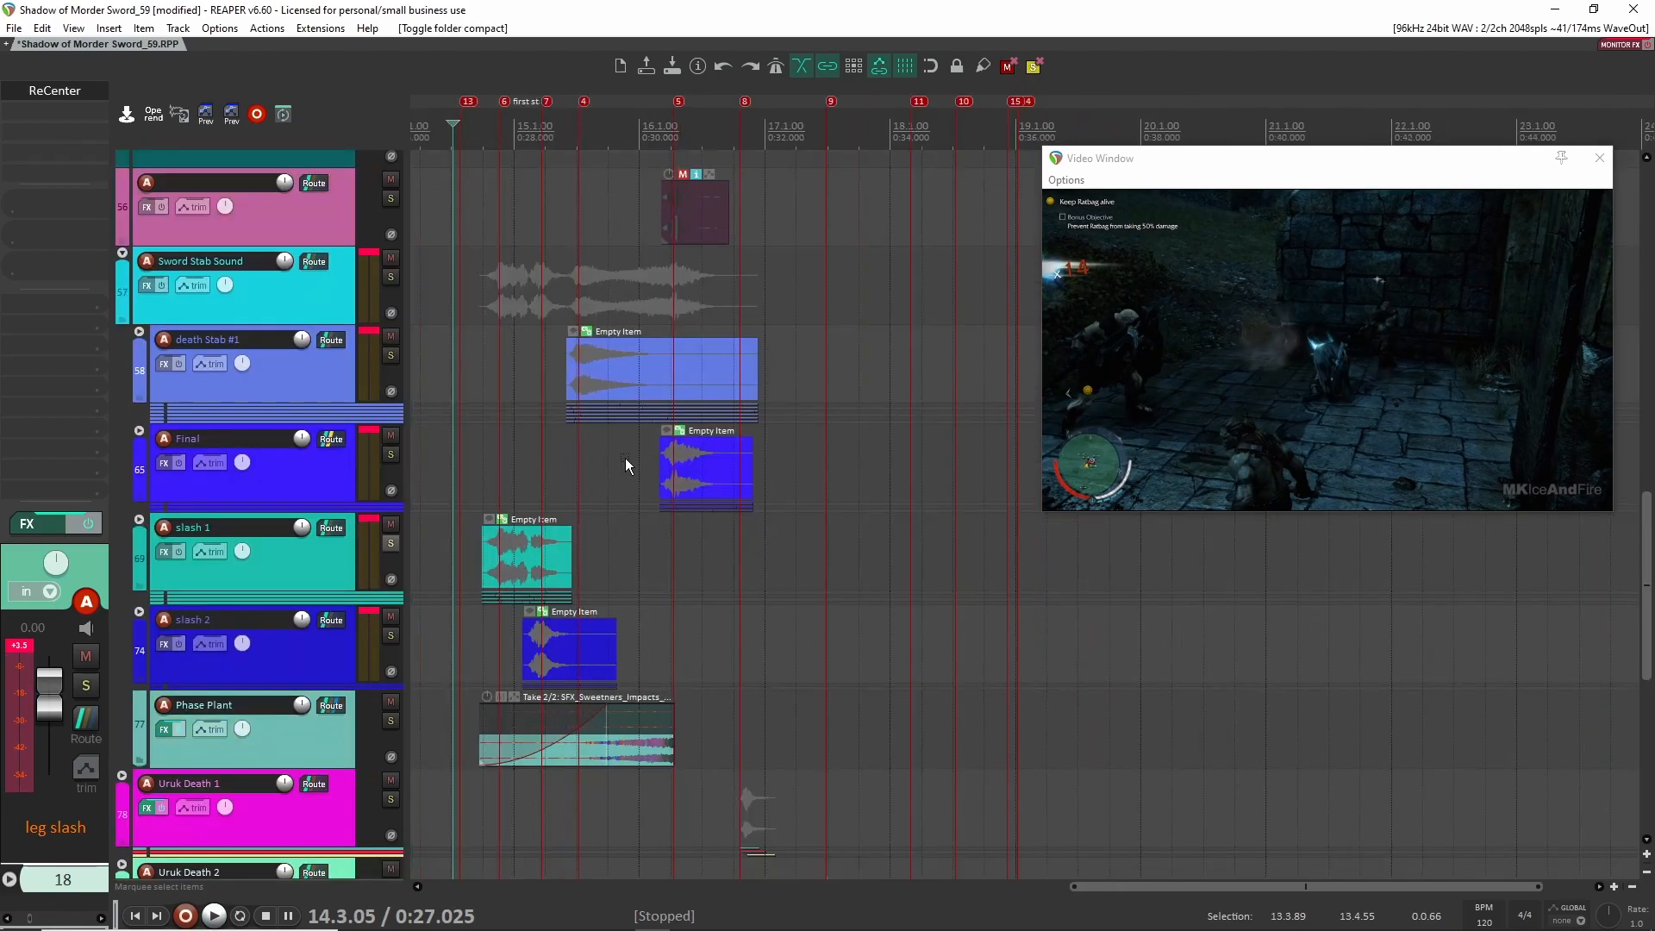
Solo the Sword Stab Sound folder, audition it from just before the clips and unsolo it
scroll(633, 446, left, 2)
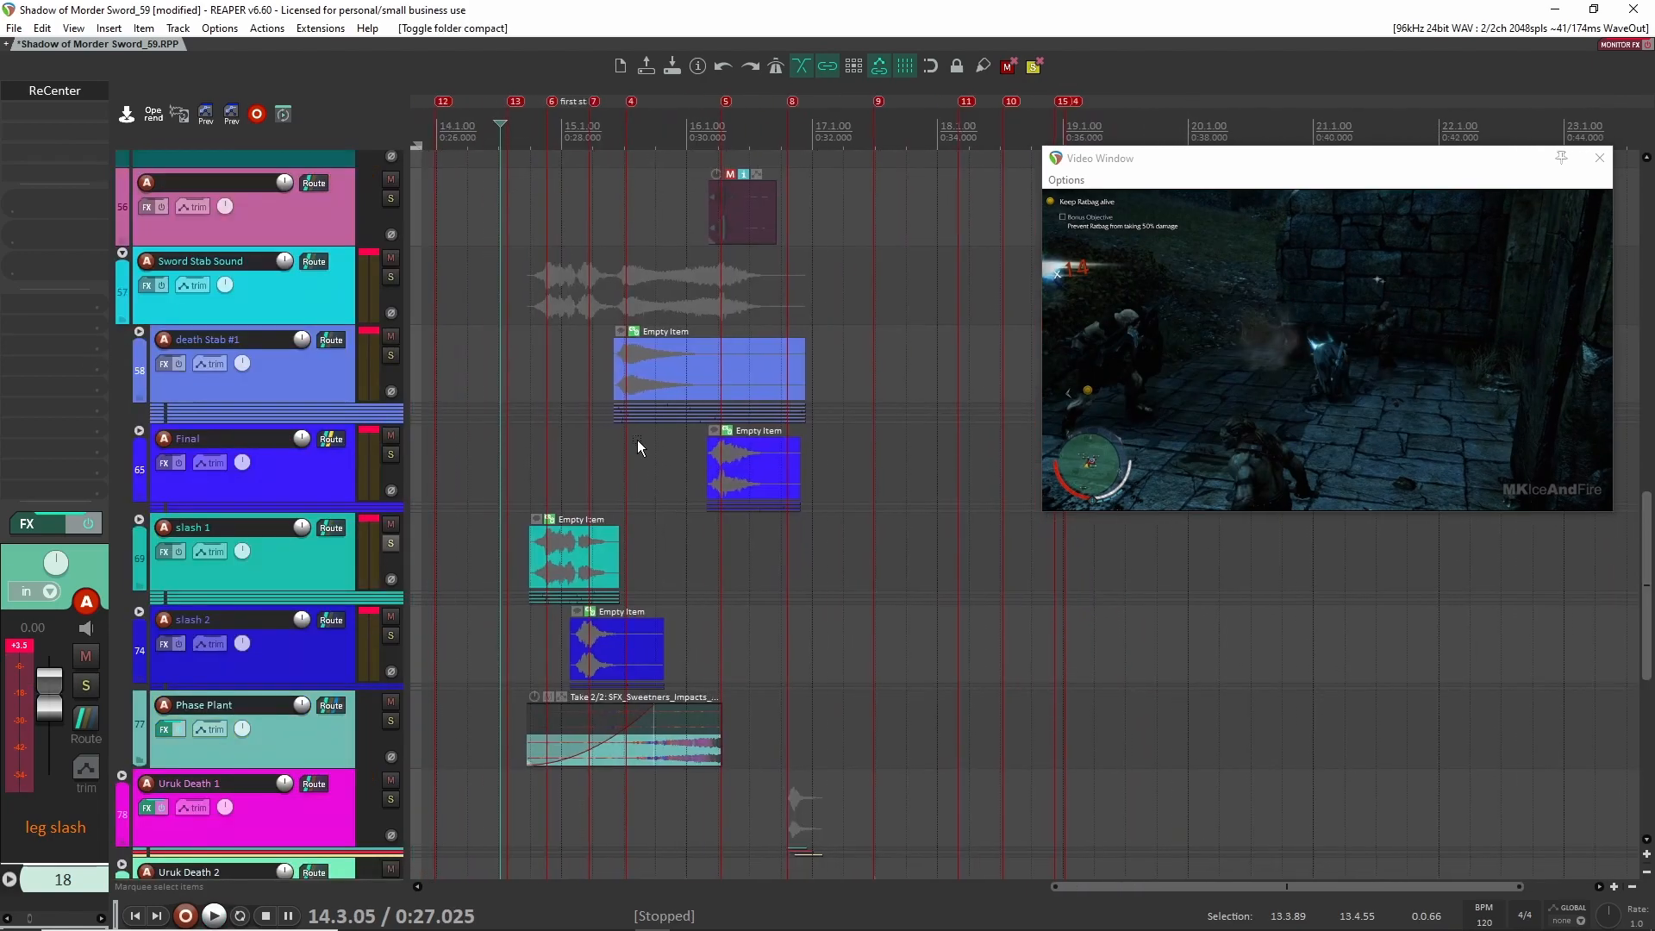
click(336, 308)
click(390, 277)
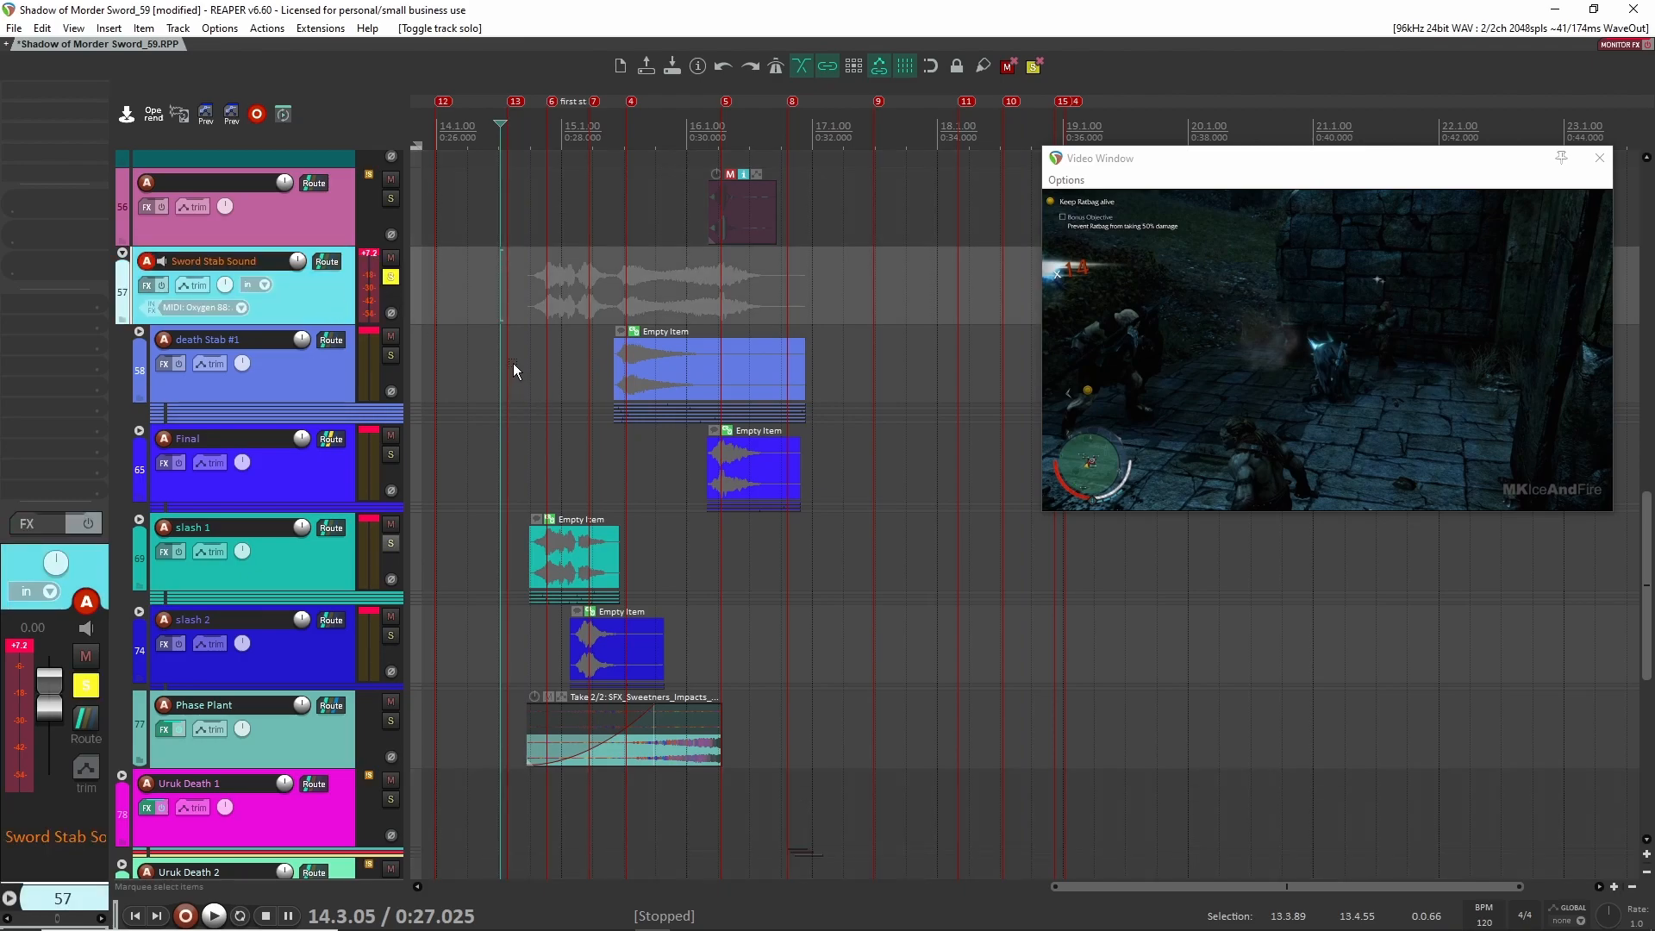
click(509, 372)
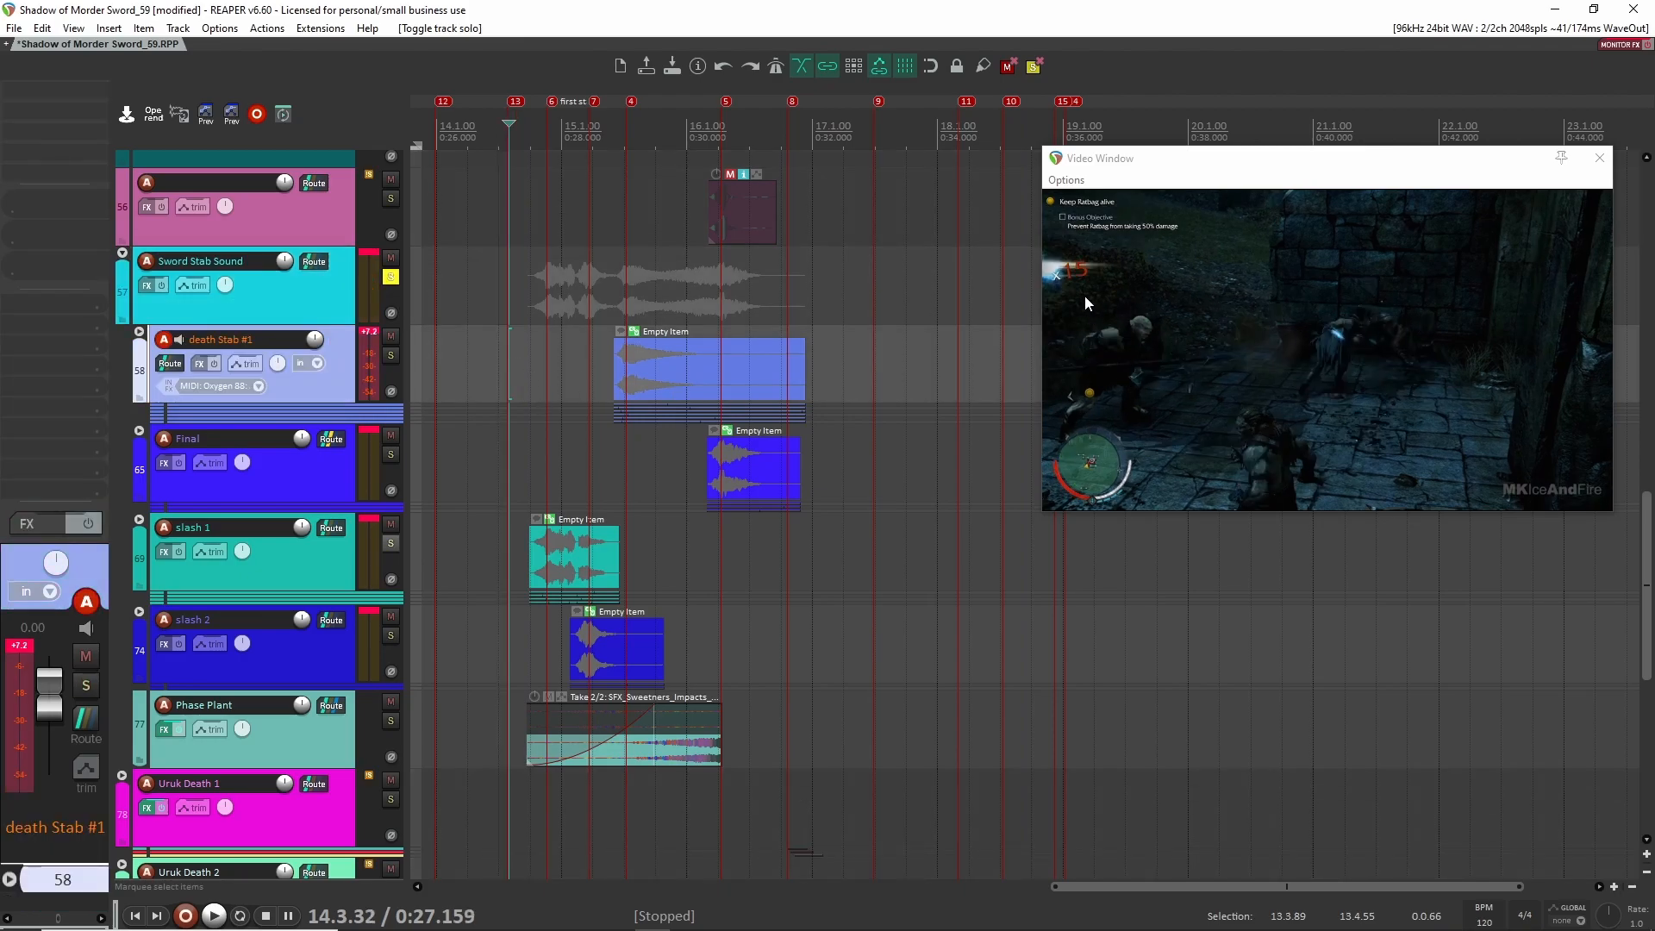
key(space)
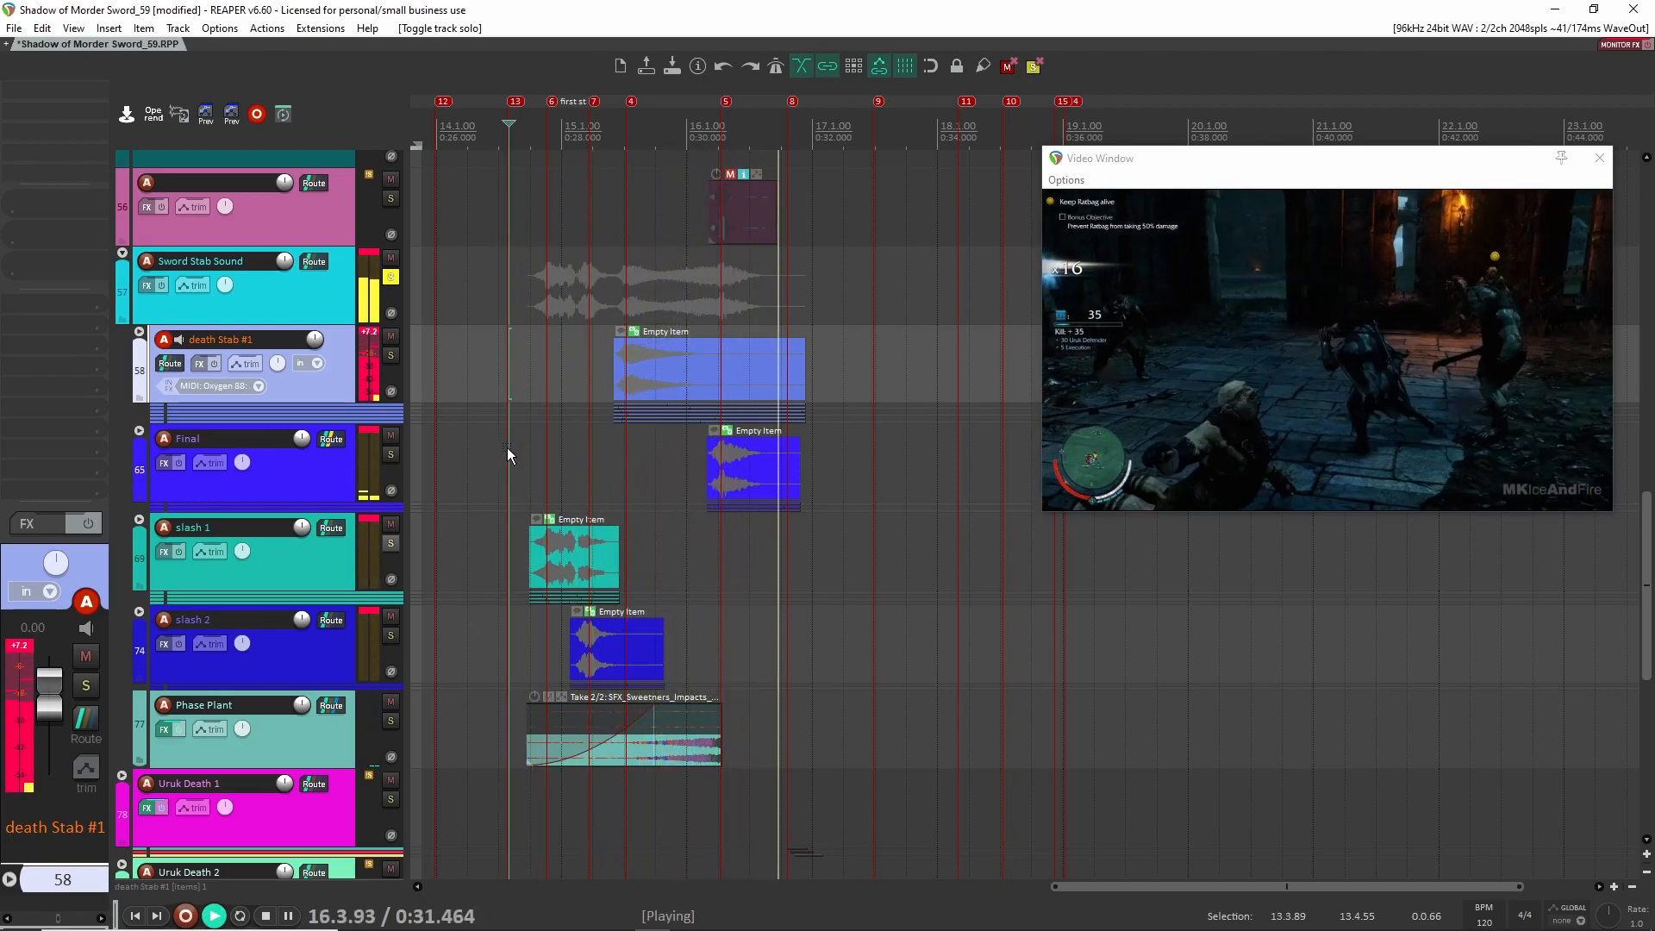
key(space)
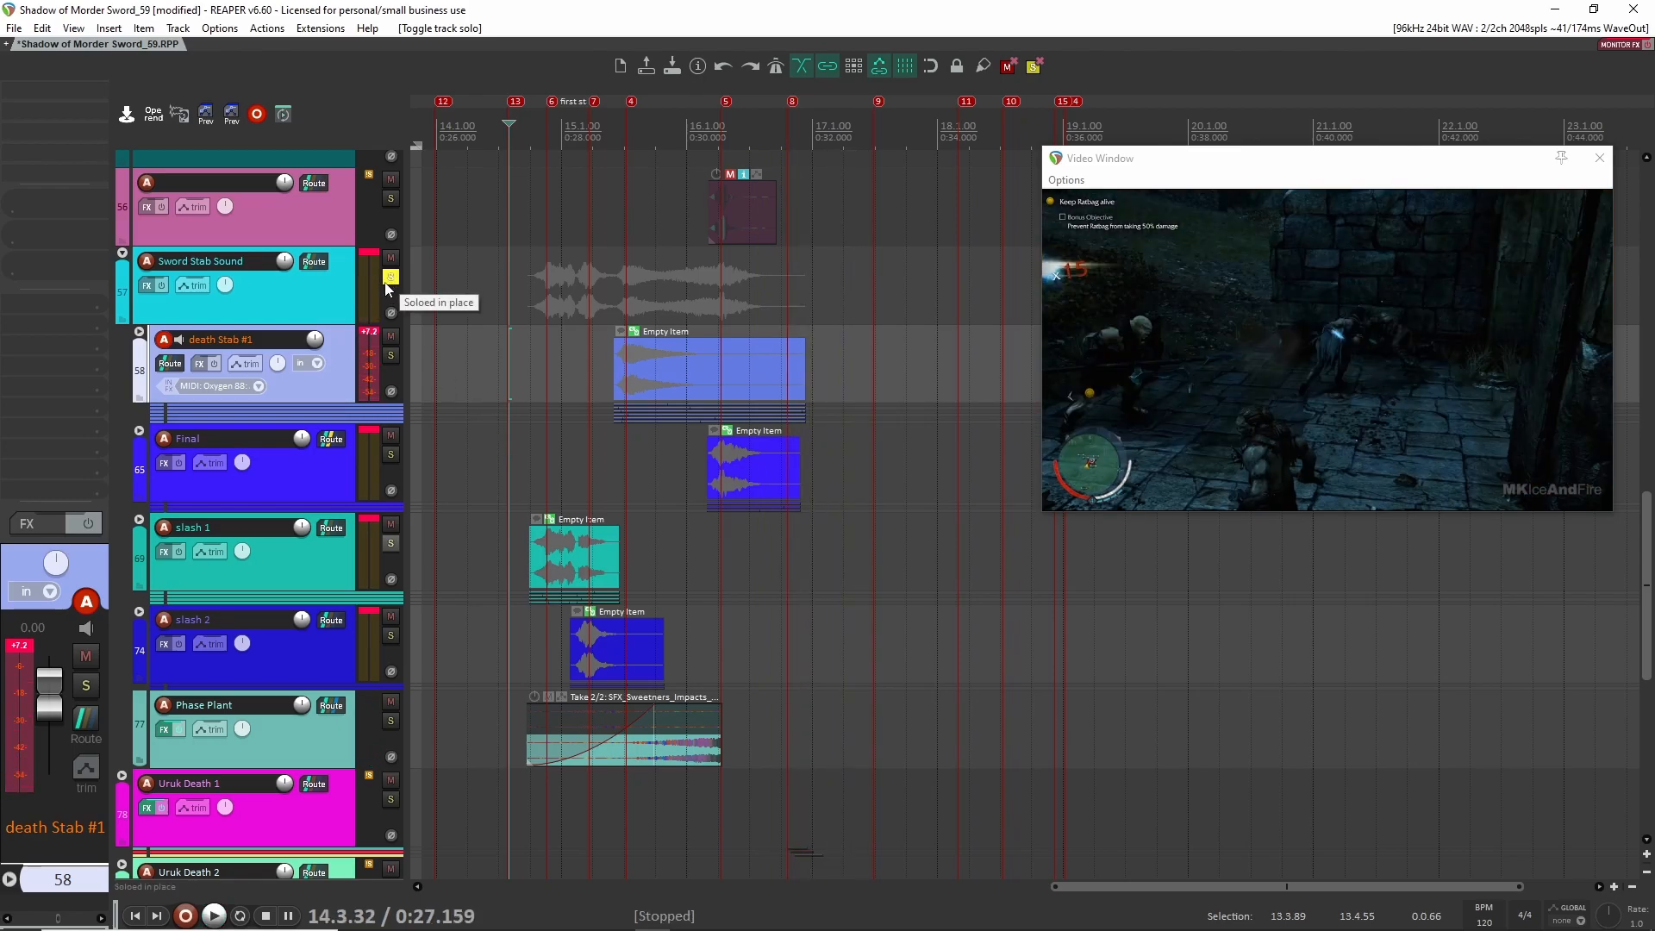
click(390, 278)
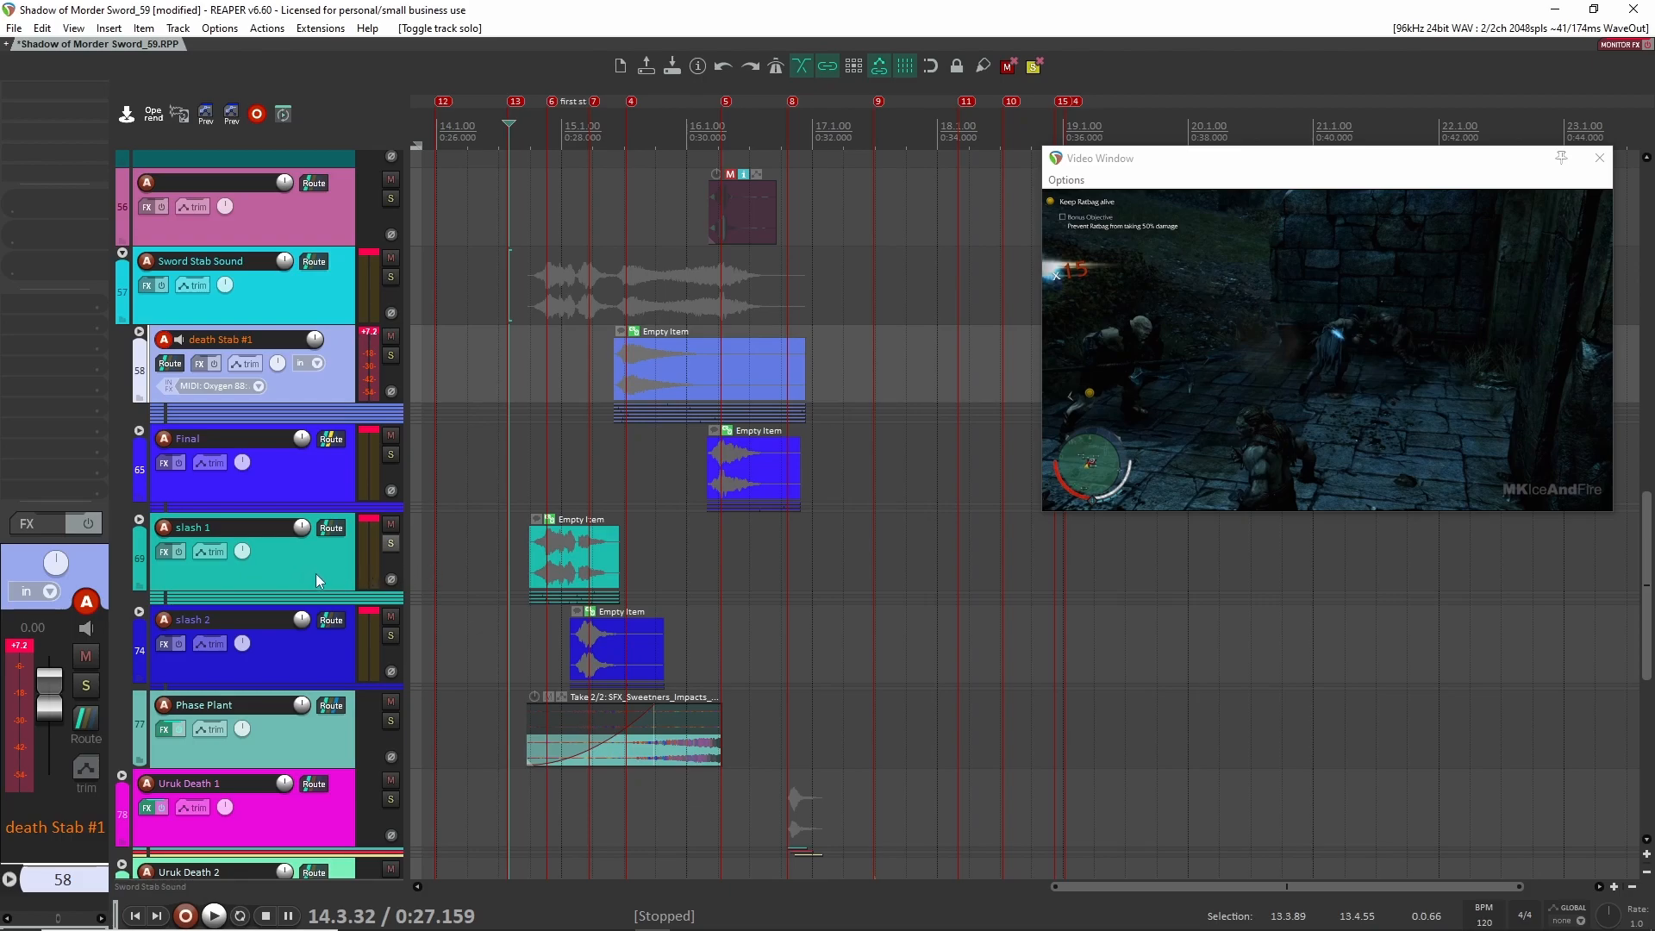
Expand the slash 1 folder, solo it, audition its combined layers and unsolo it
click(400, 536)
click(139, 520)
scroll(370, 539, down, 2)
scroll(491, 536, up, 6)
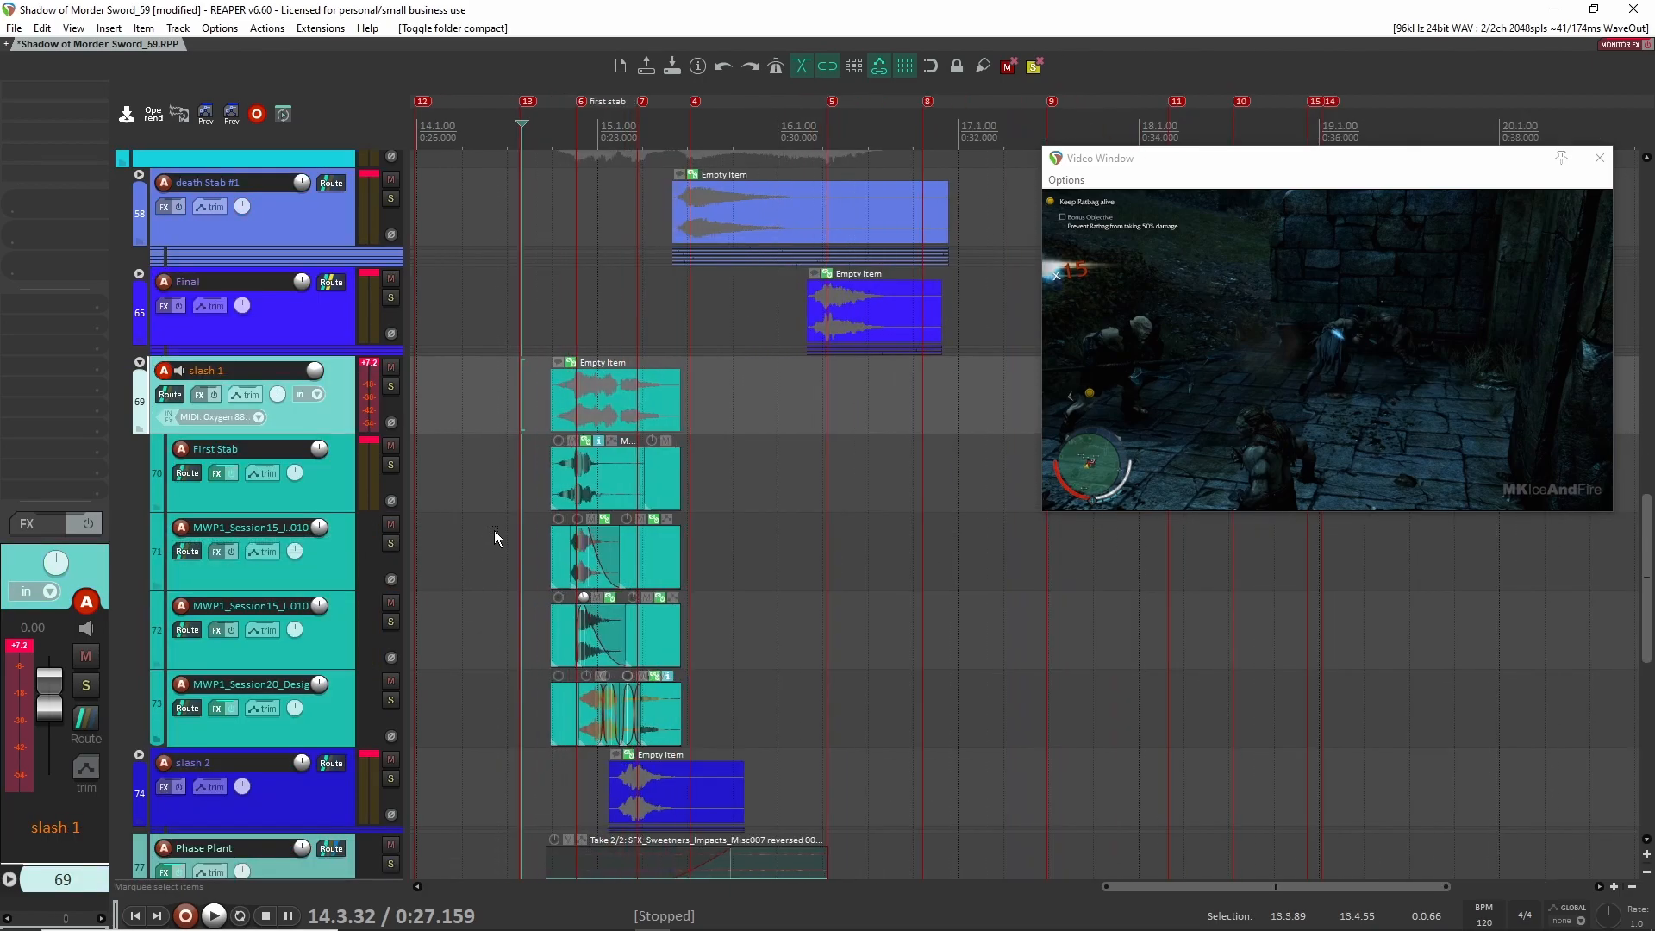
click(390, 388)
key(space)
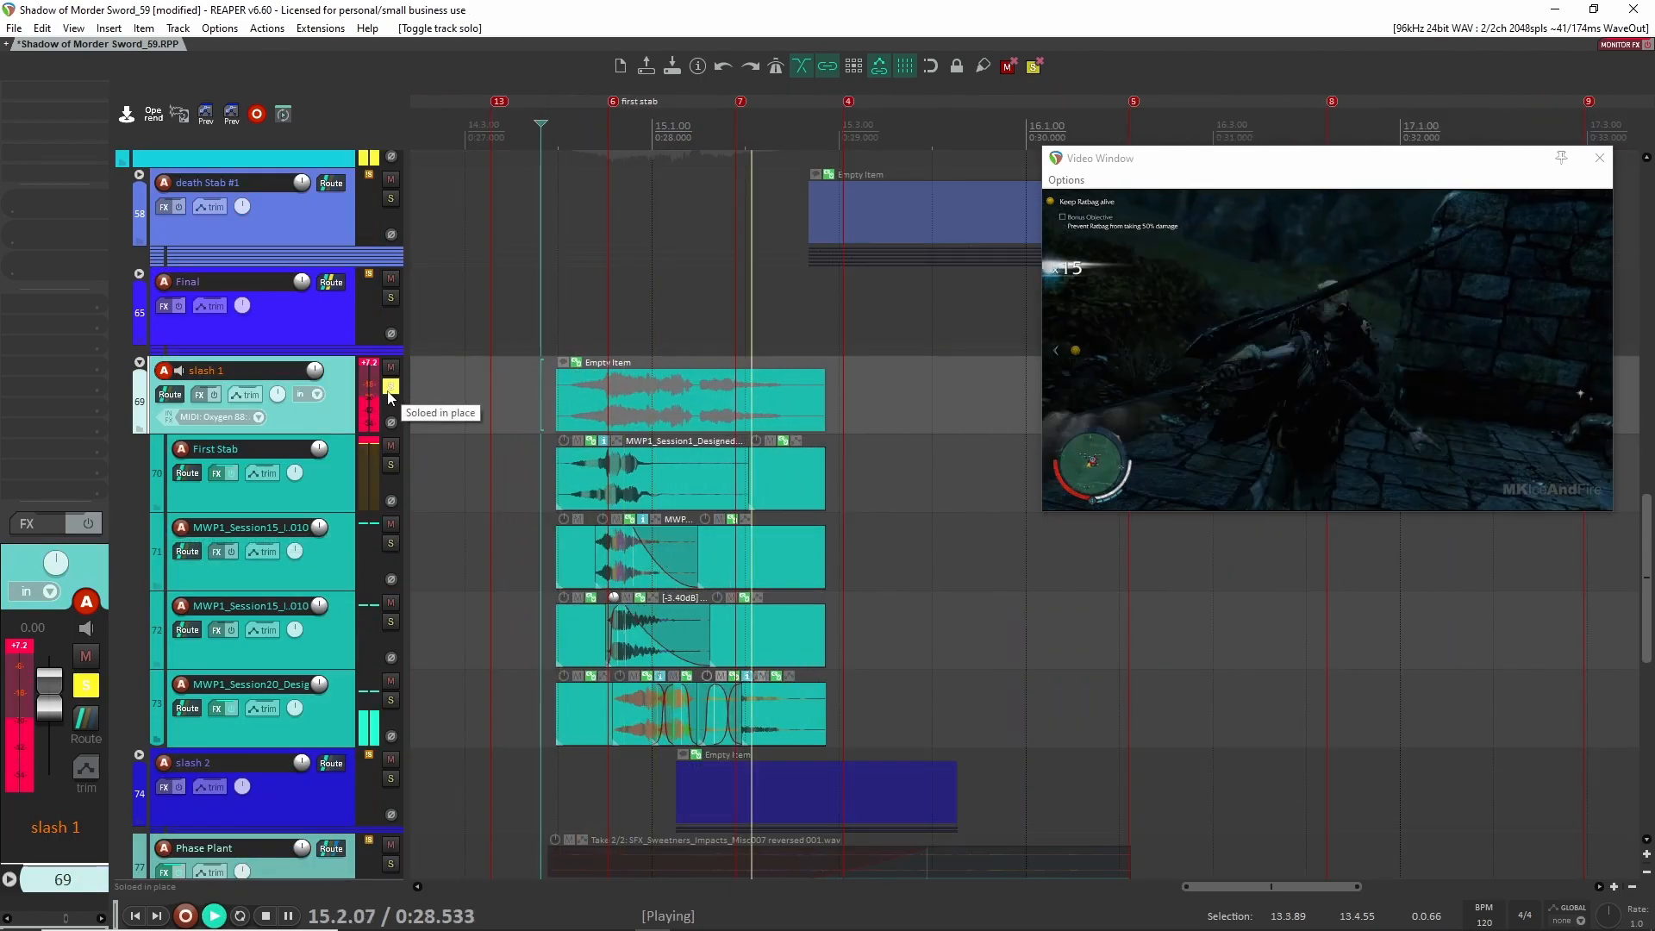
key(space)
click(389, 388)
Solo the First Stab track in the slash 1 folder and audition it from the start of its clip
click(389, 466)
click(550, 464)
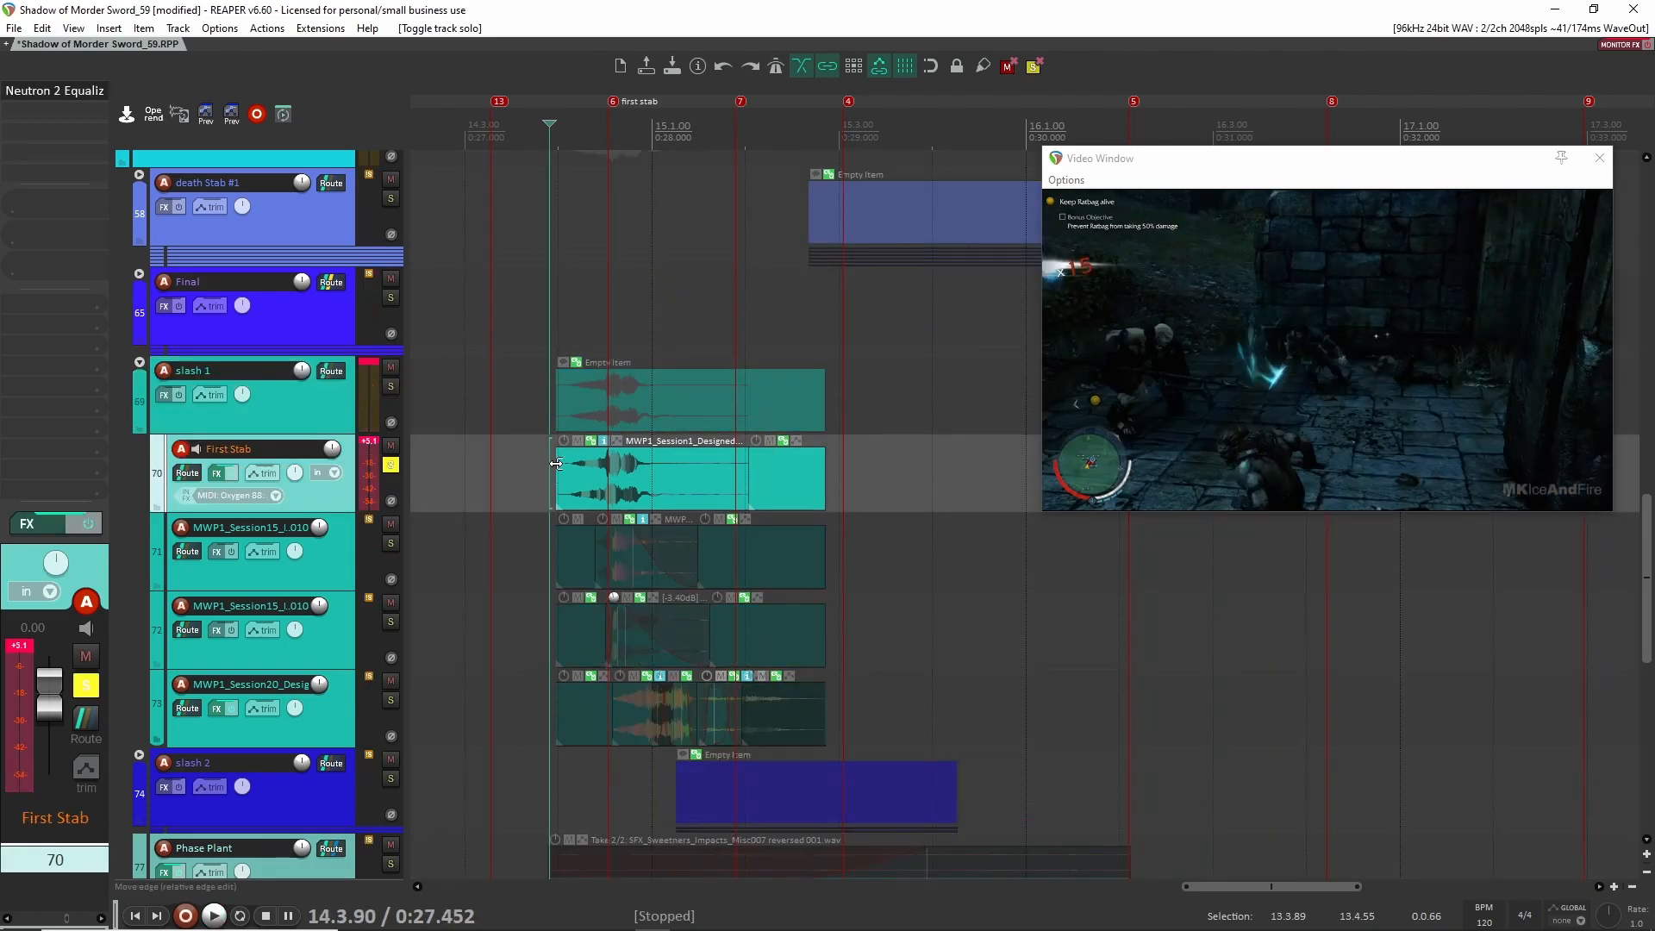
key(space)
key(space)
Inspect the Neutron 2 Equalizer settings on the First Stab track and close the plugin window
click(343, 402)
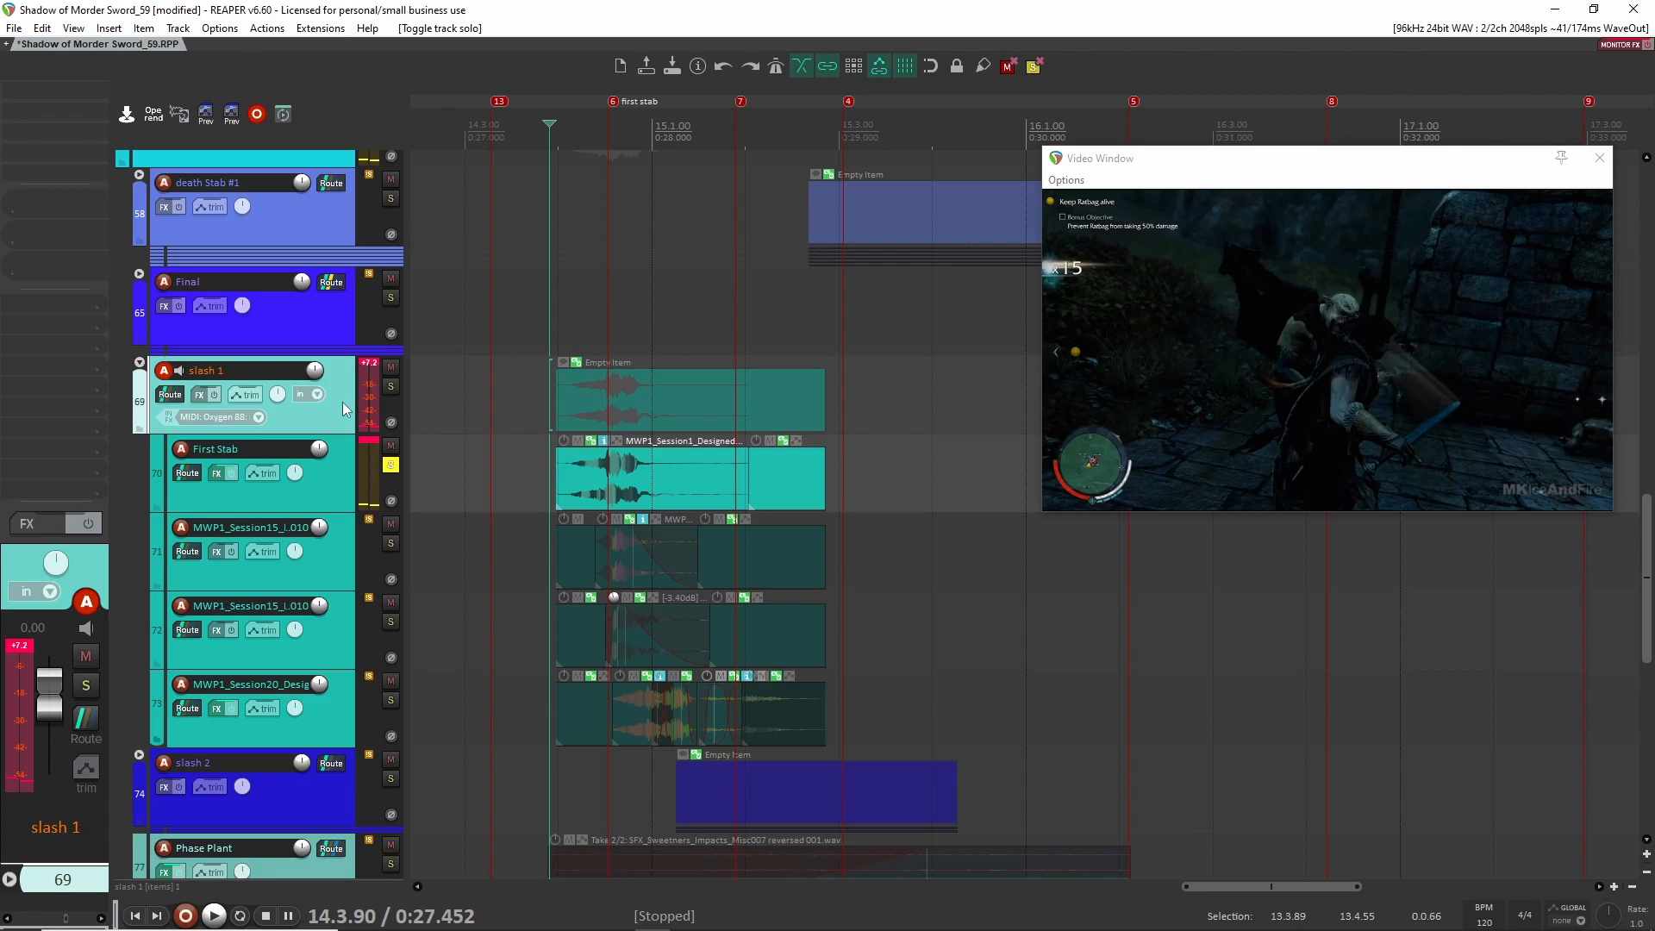
click(342, 493)
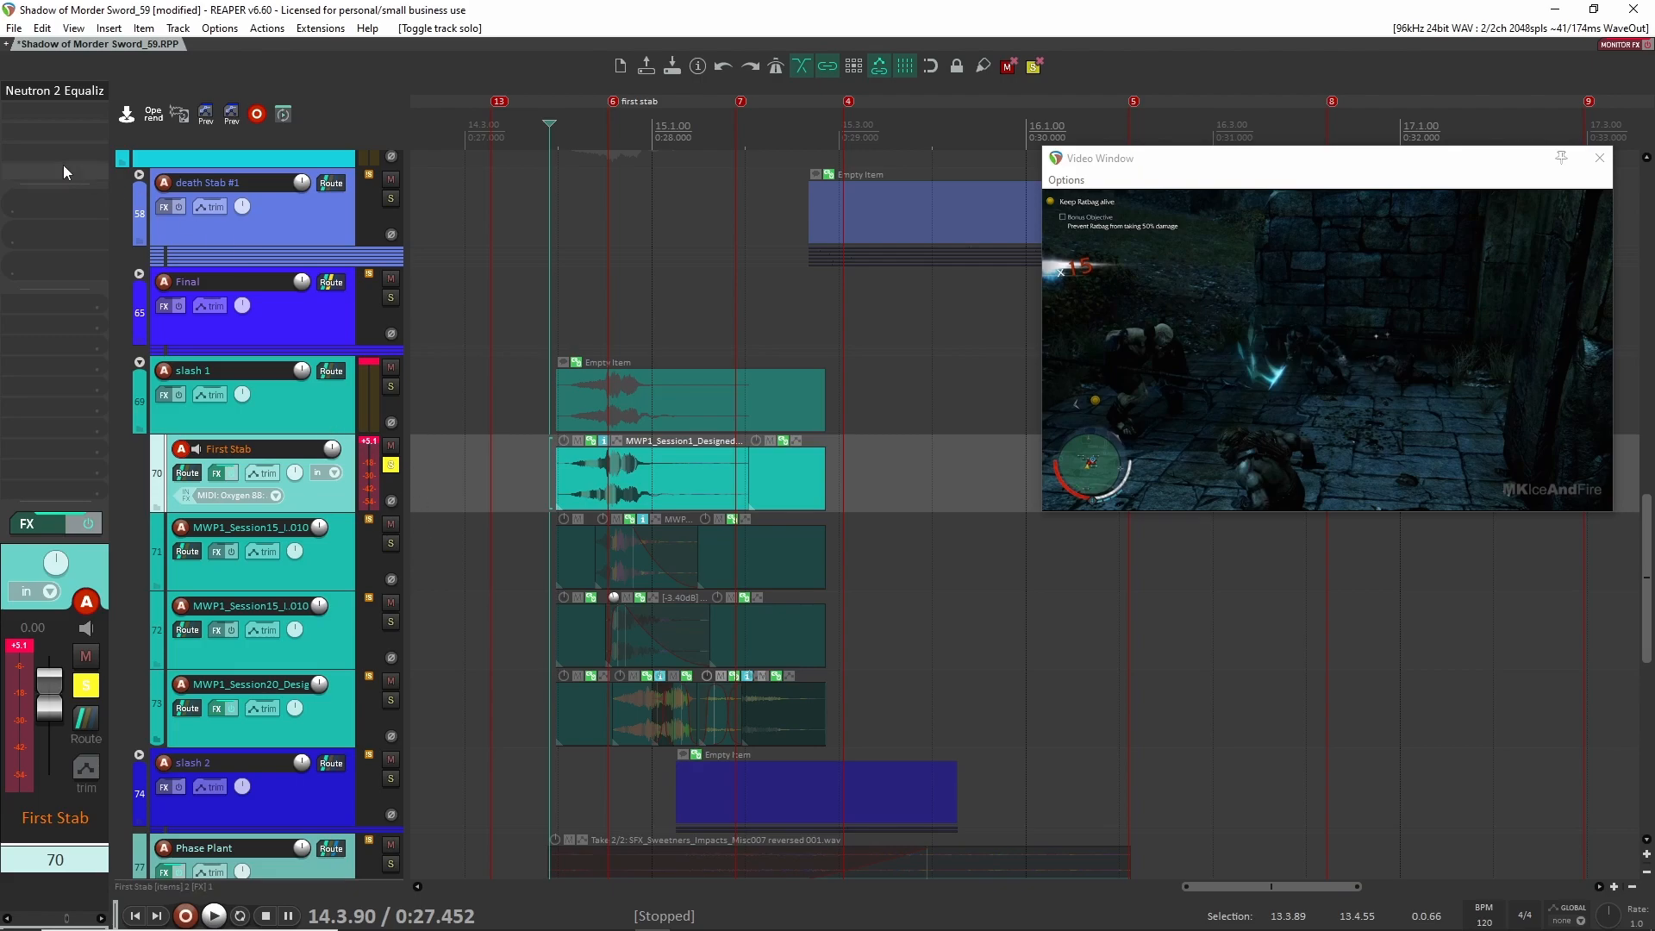
click(35, 90)
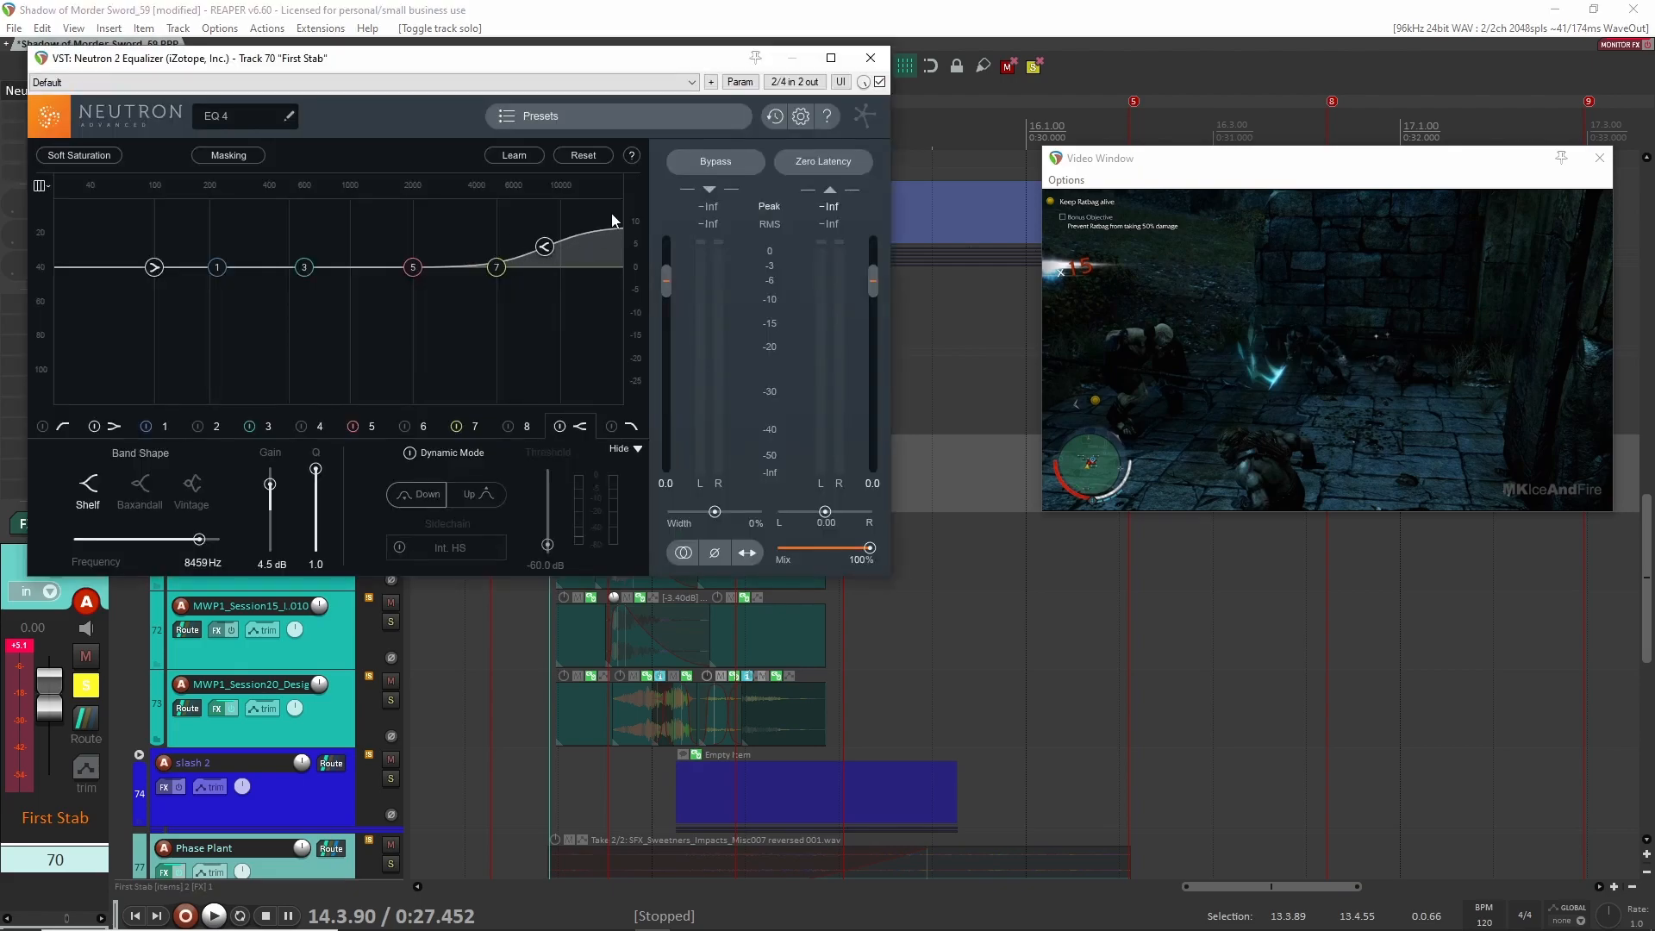
click(870, 58)
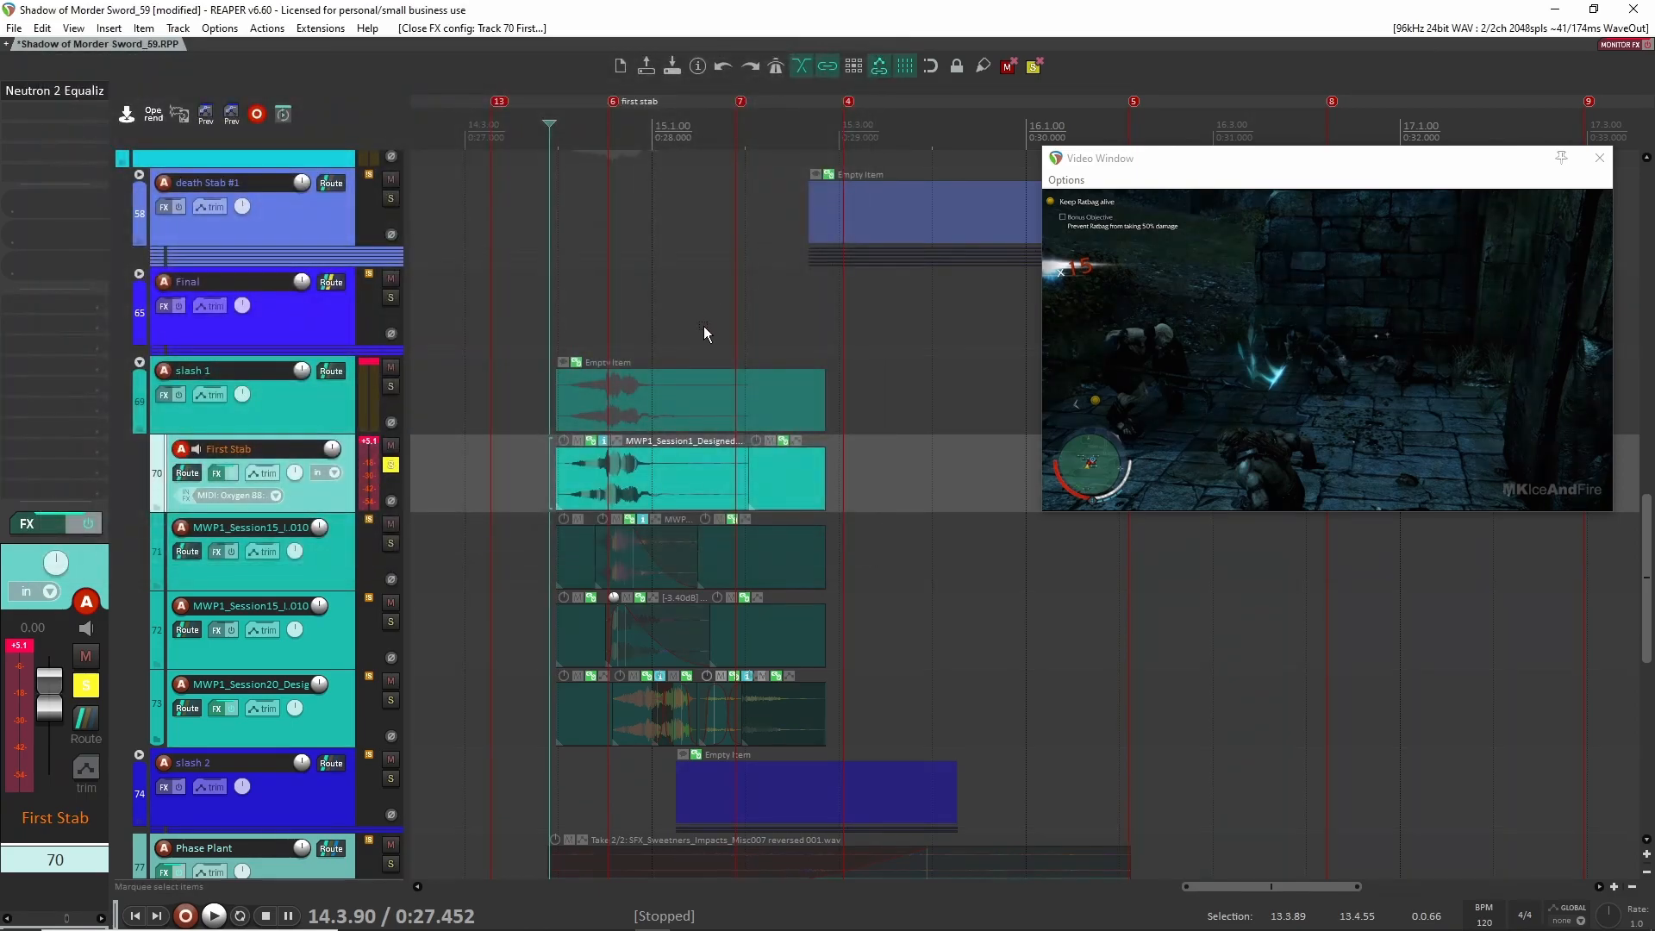
Solo track 71 instead of First Stab, audition its DesignedGoreMouth clip twice and unsolo the track
click(524, 553)
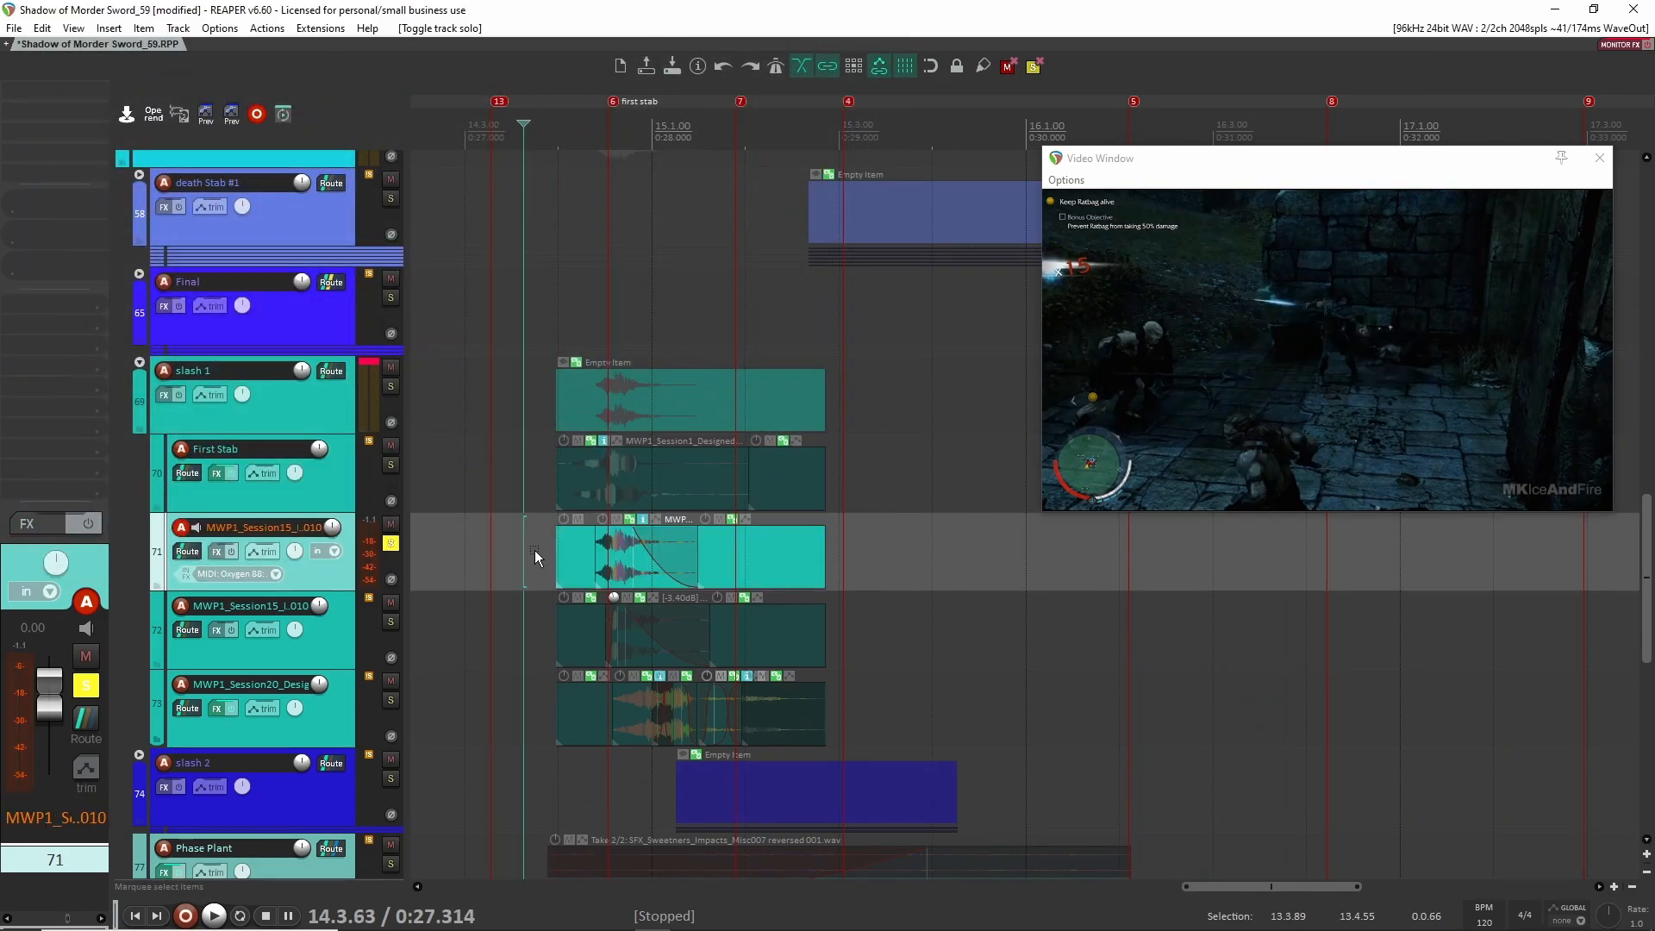
key(space)
key(space)
scroll(544, 597, up, 5)
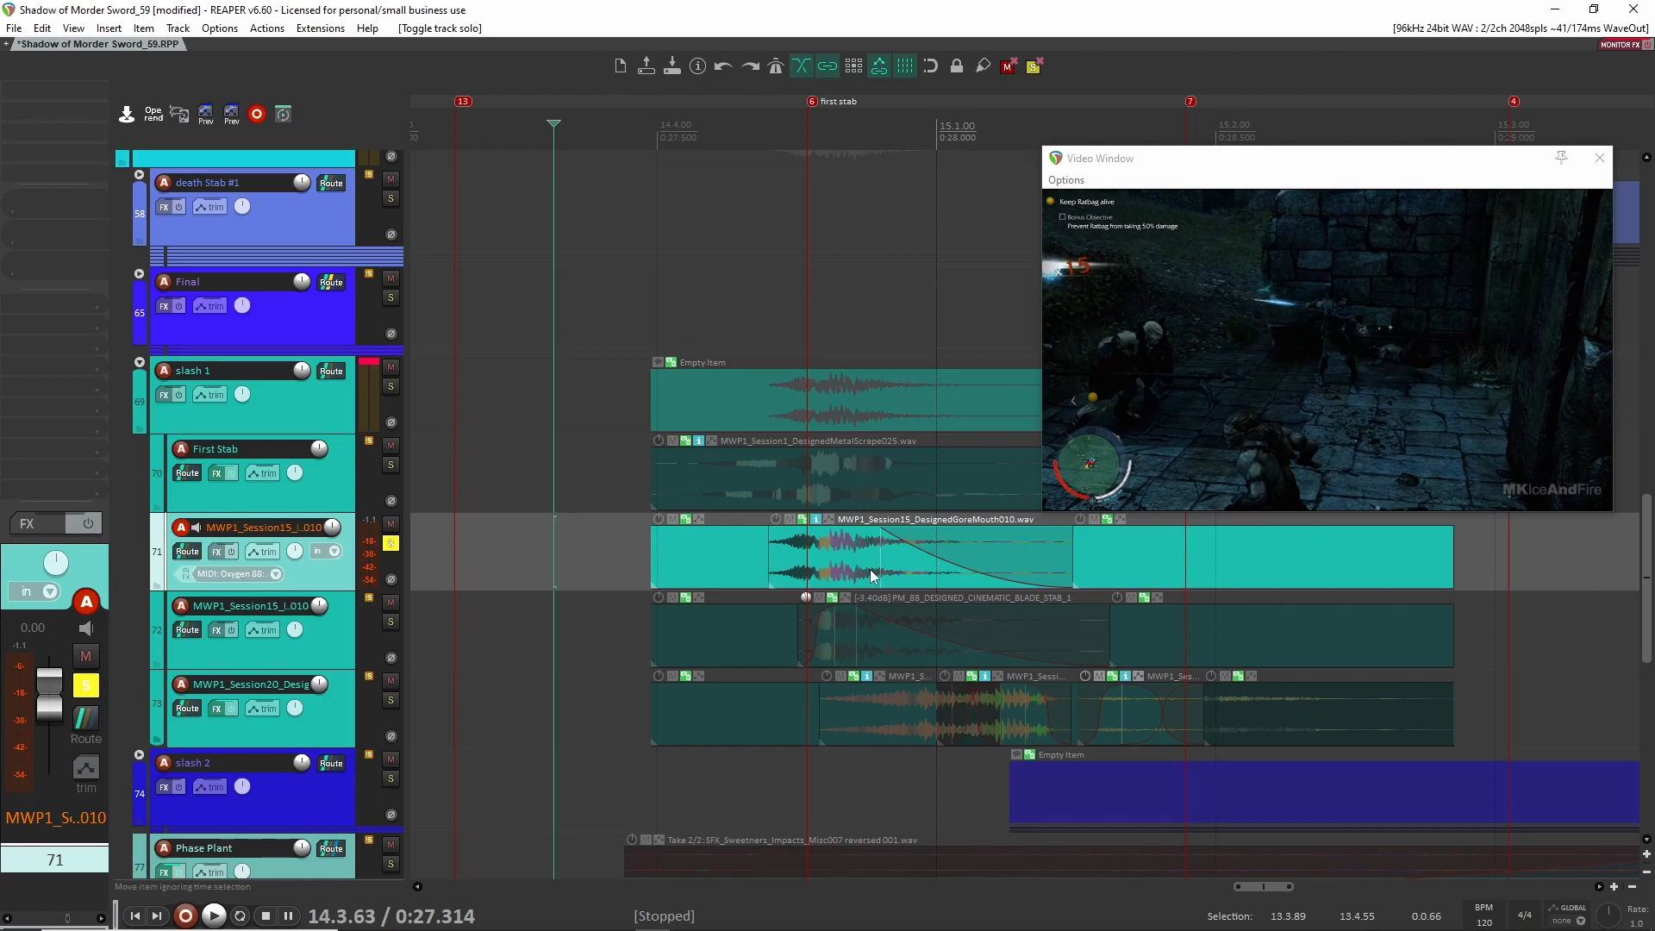
click(750, 557)
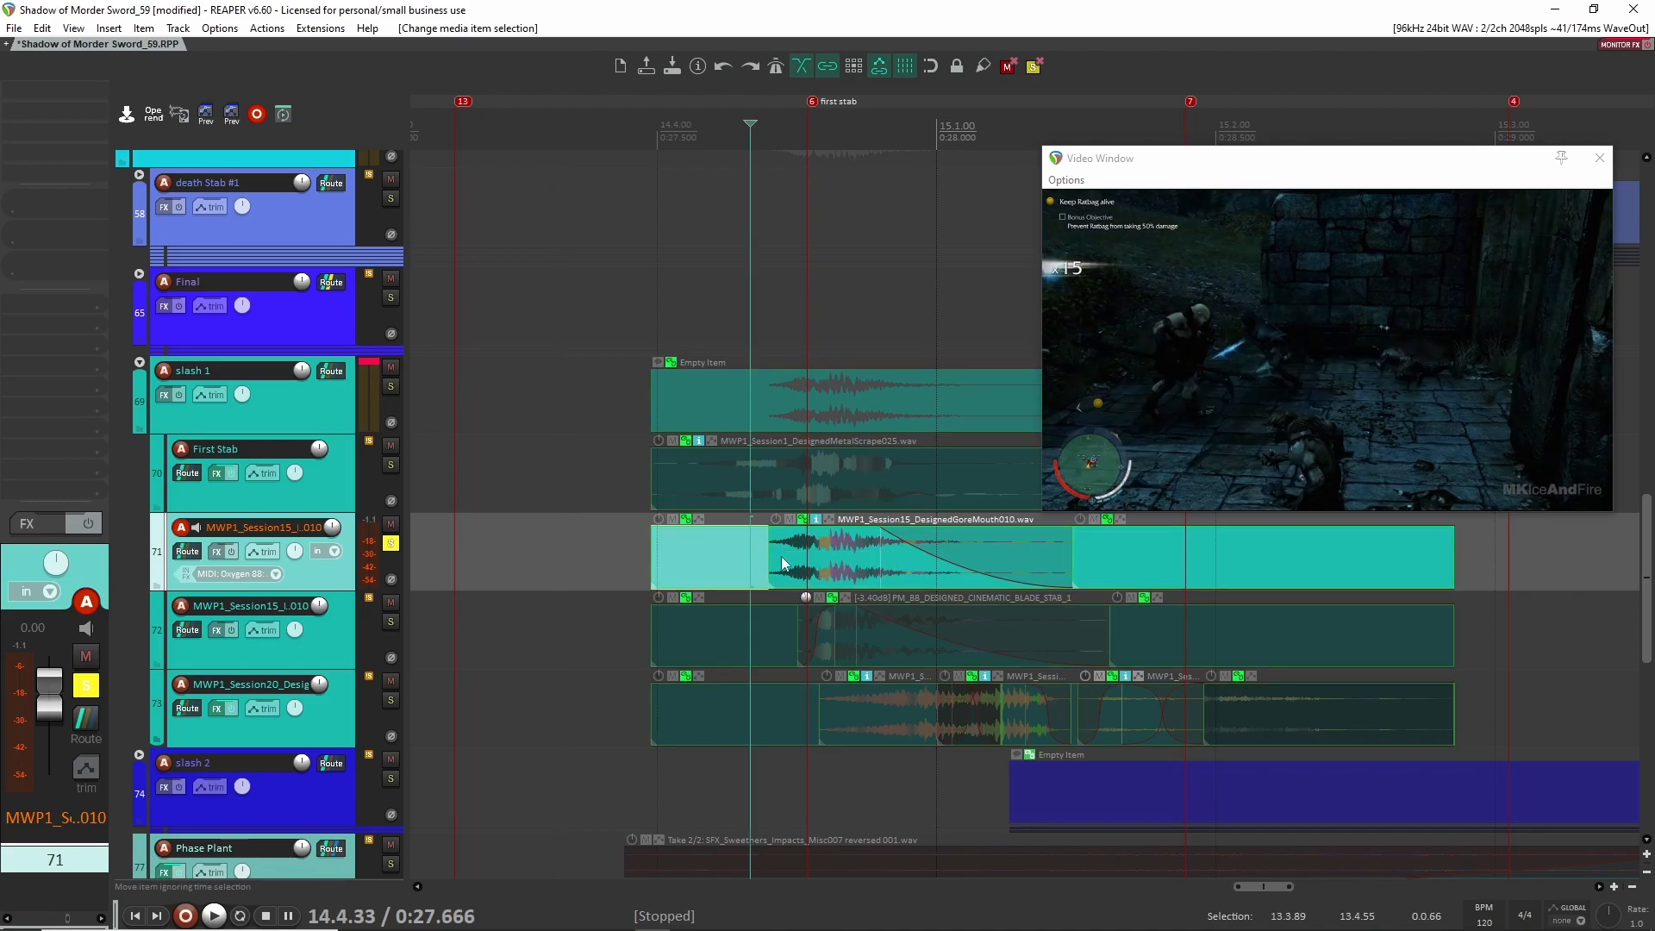
key(space)
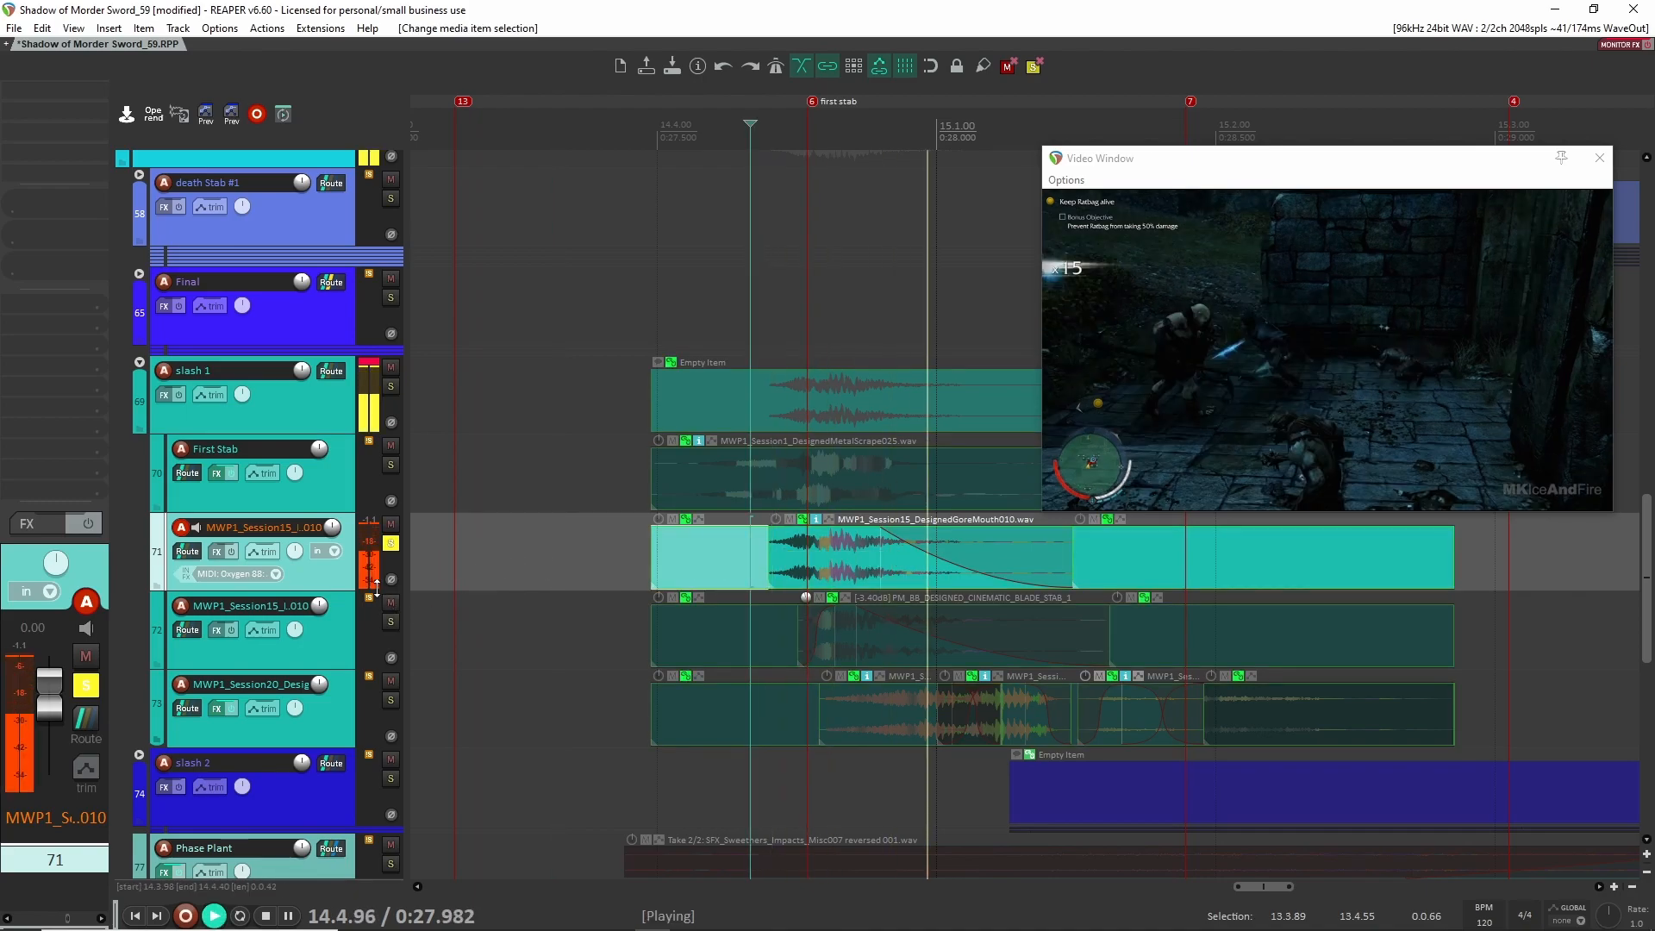
click(391, 543)
key(space)
Solo track 72, audition its cinematic blade stab clip and unsolo the track
click(361, 627)
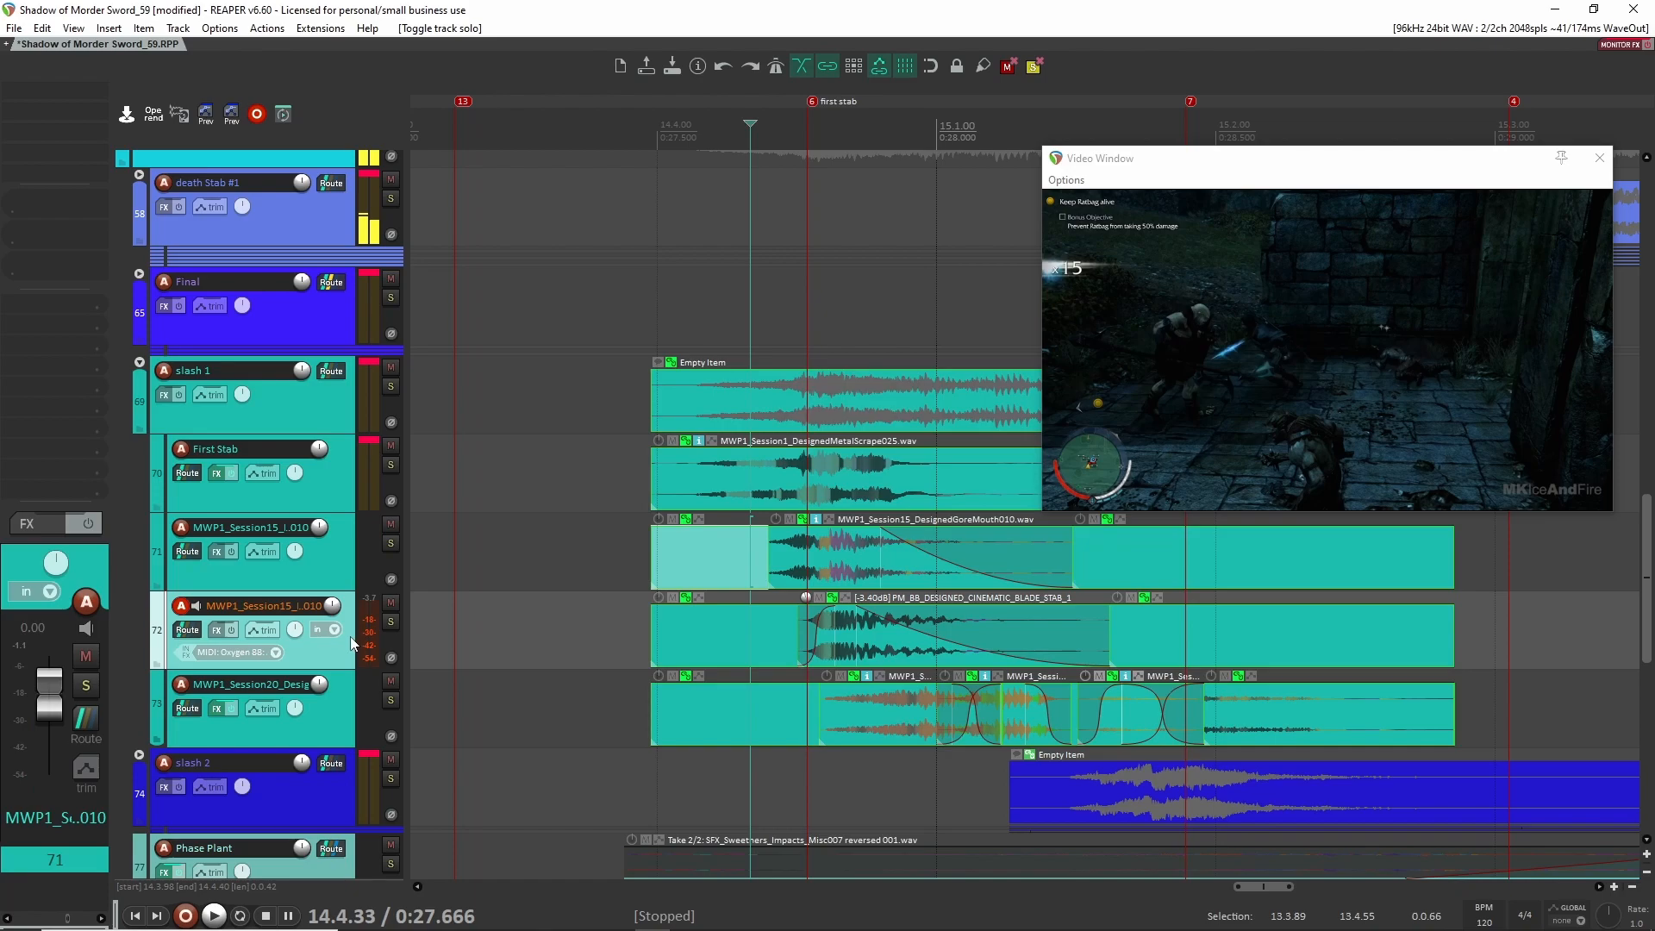
click(390, 622)
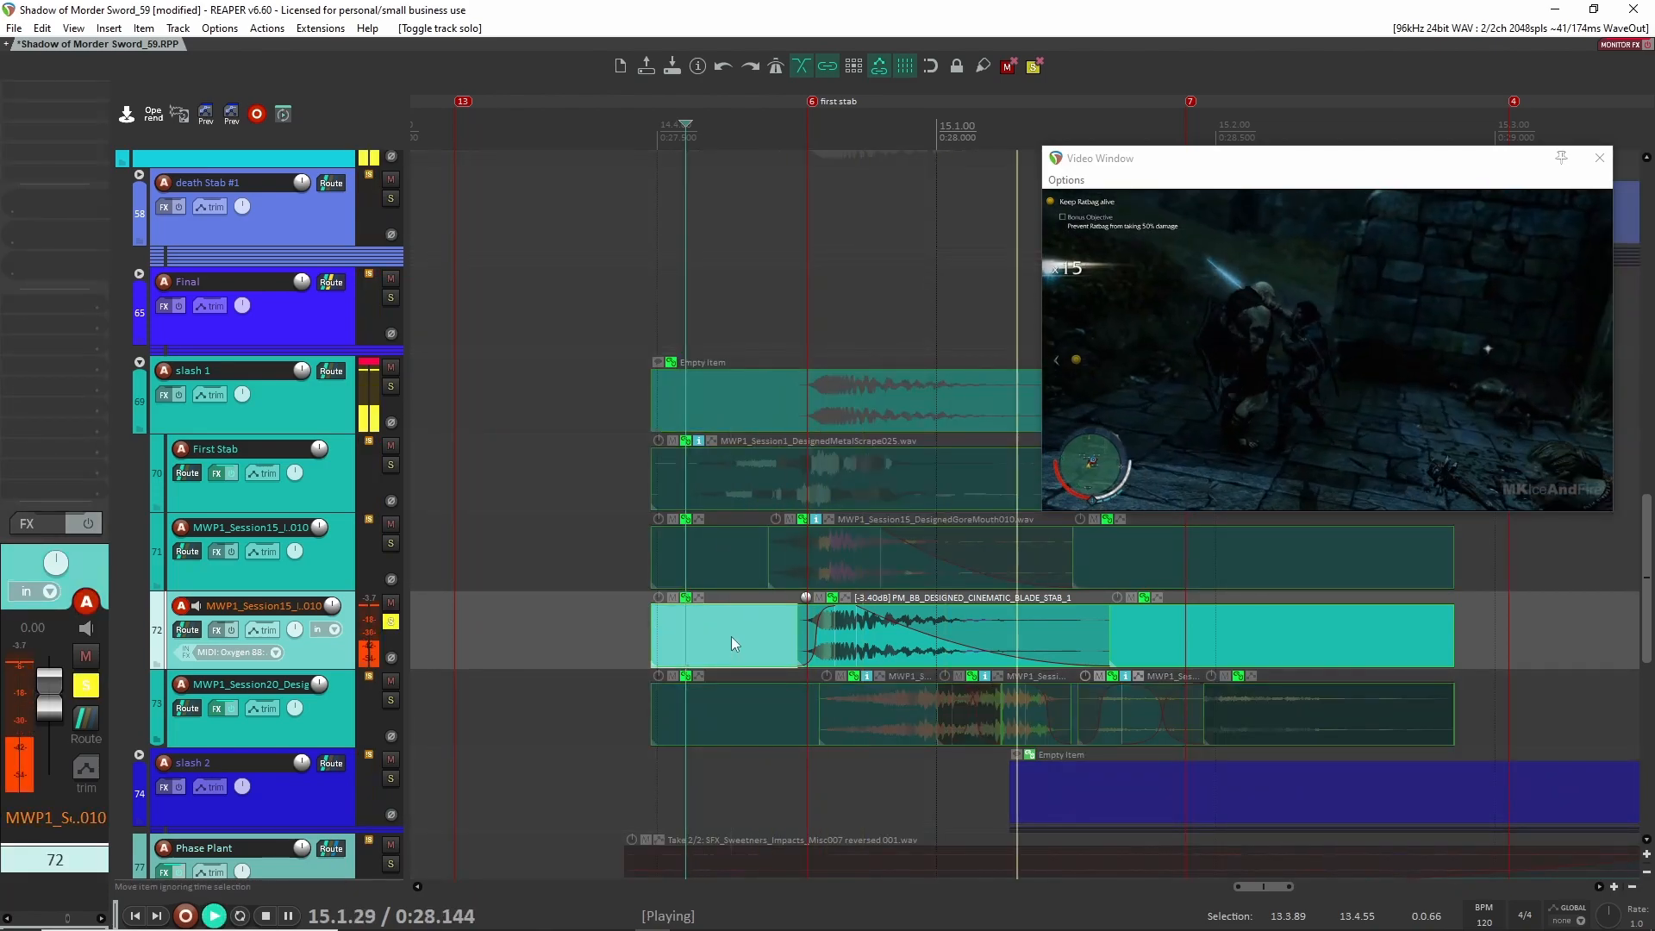
key(space)
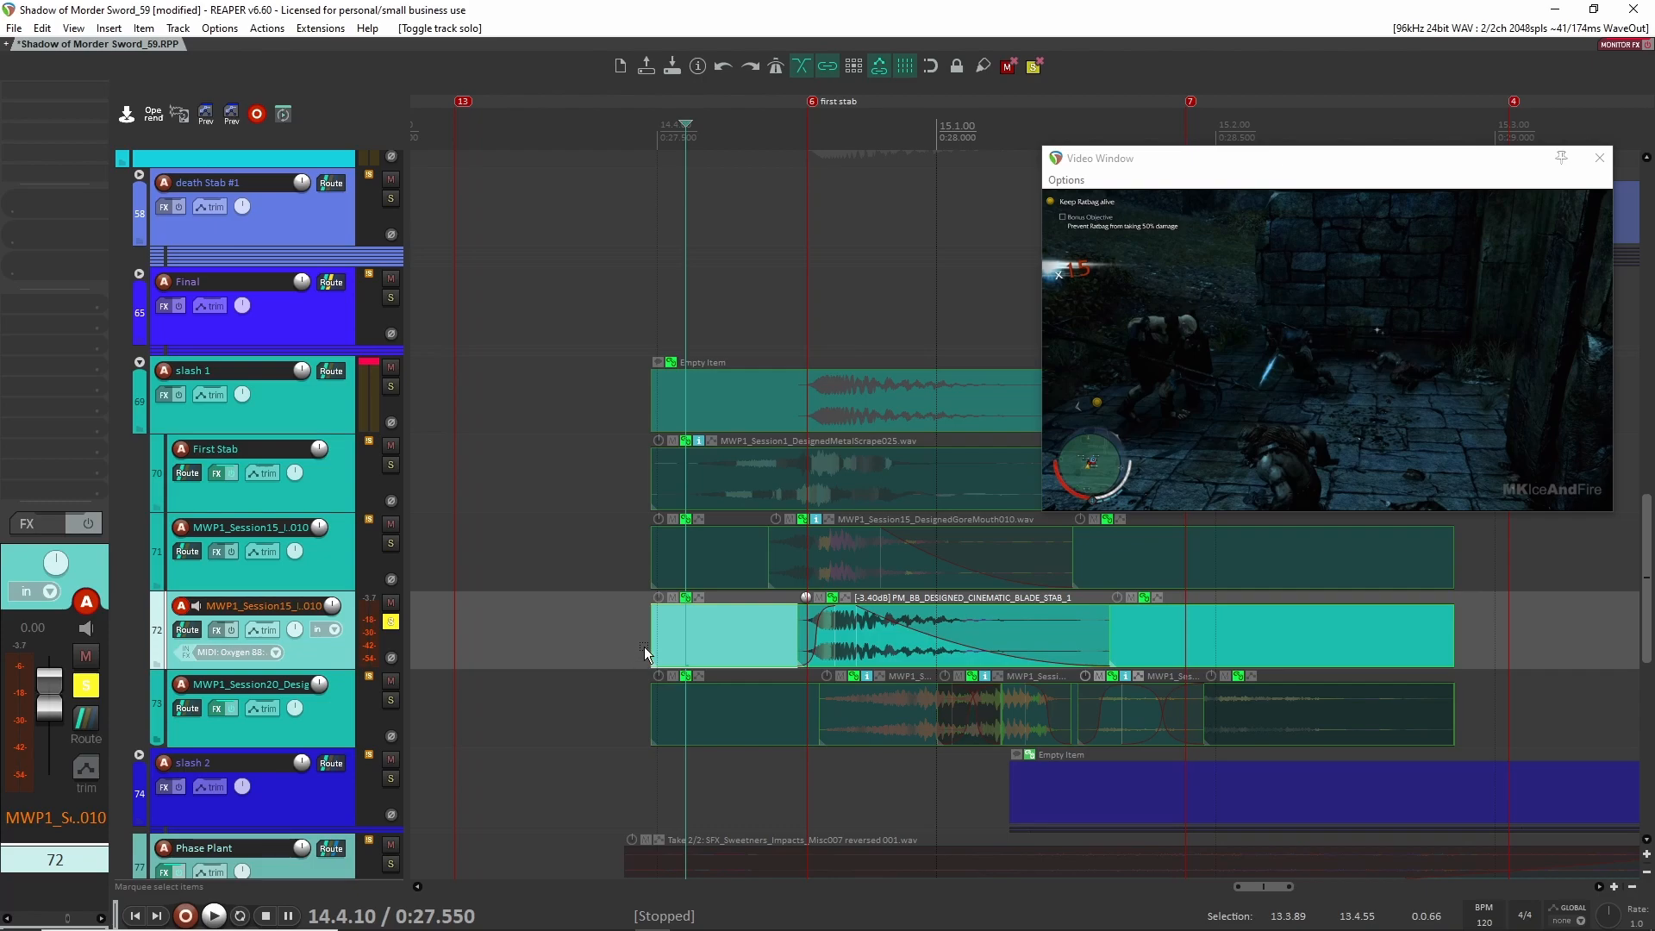
click(392, 620)
Audition the soloed slash 1 folder with track 72 muted to compare what that layer adds
click(391, 603)
click(392, 387)
key(space)
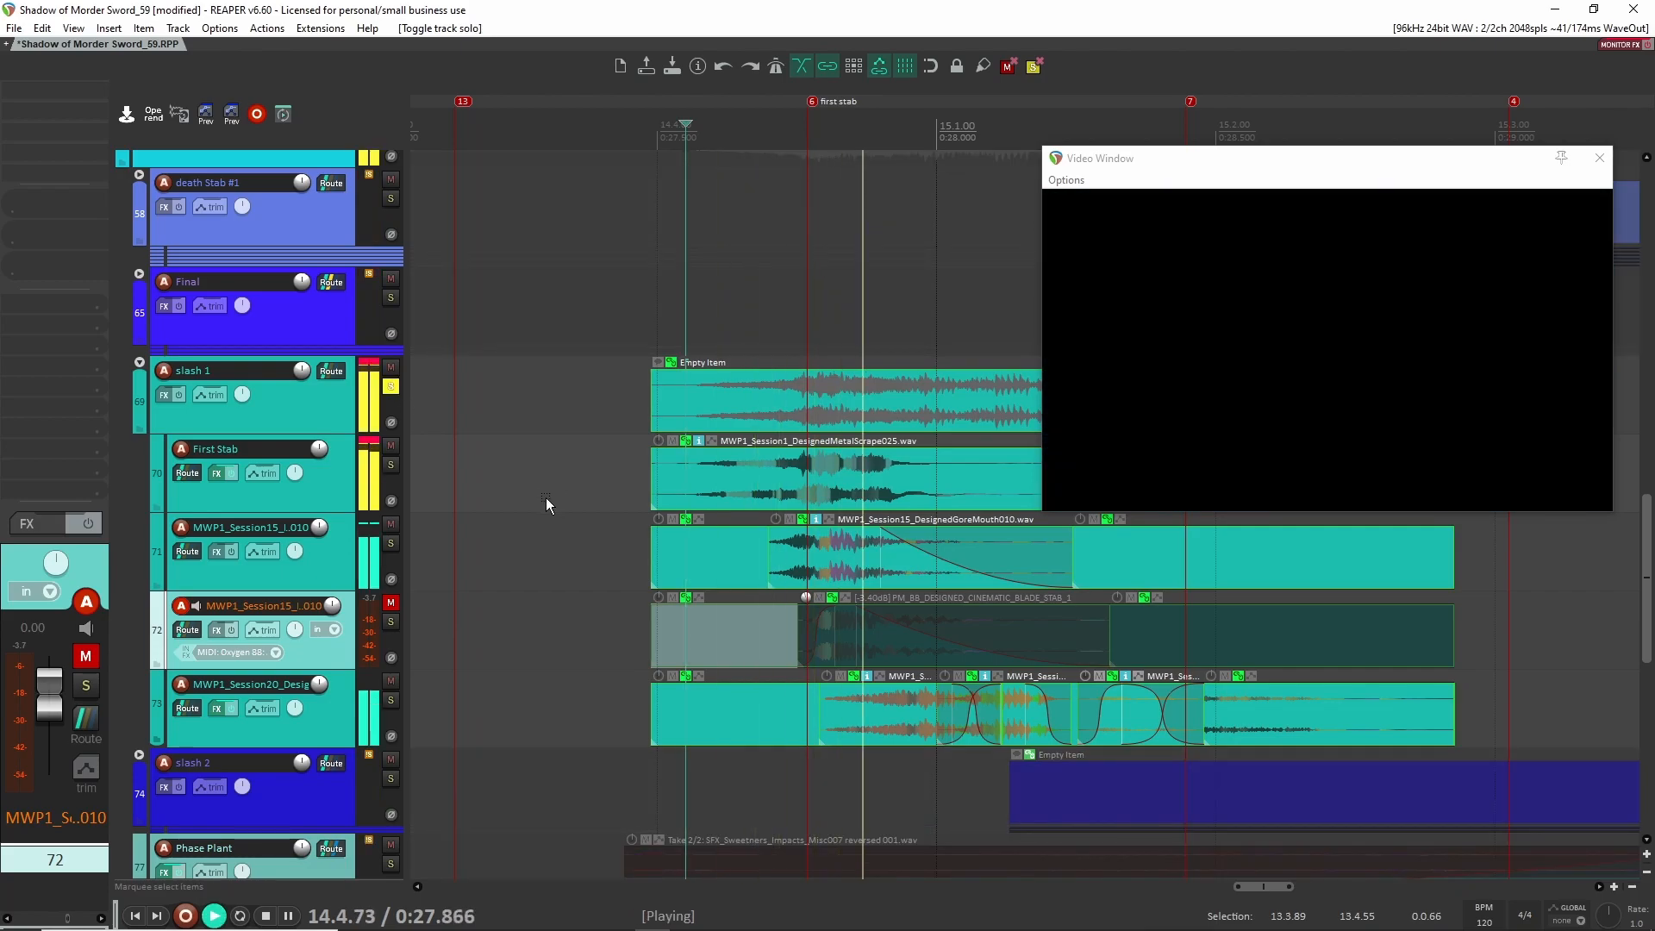
key(space)
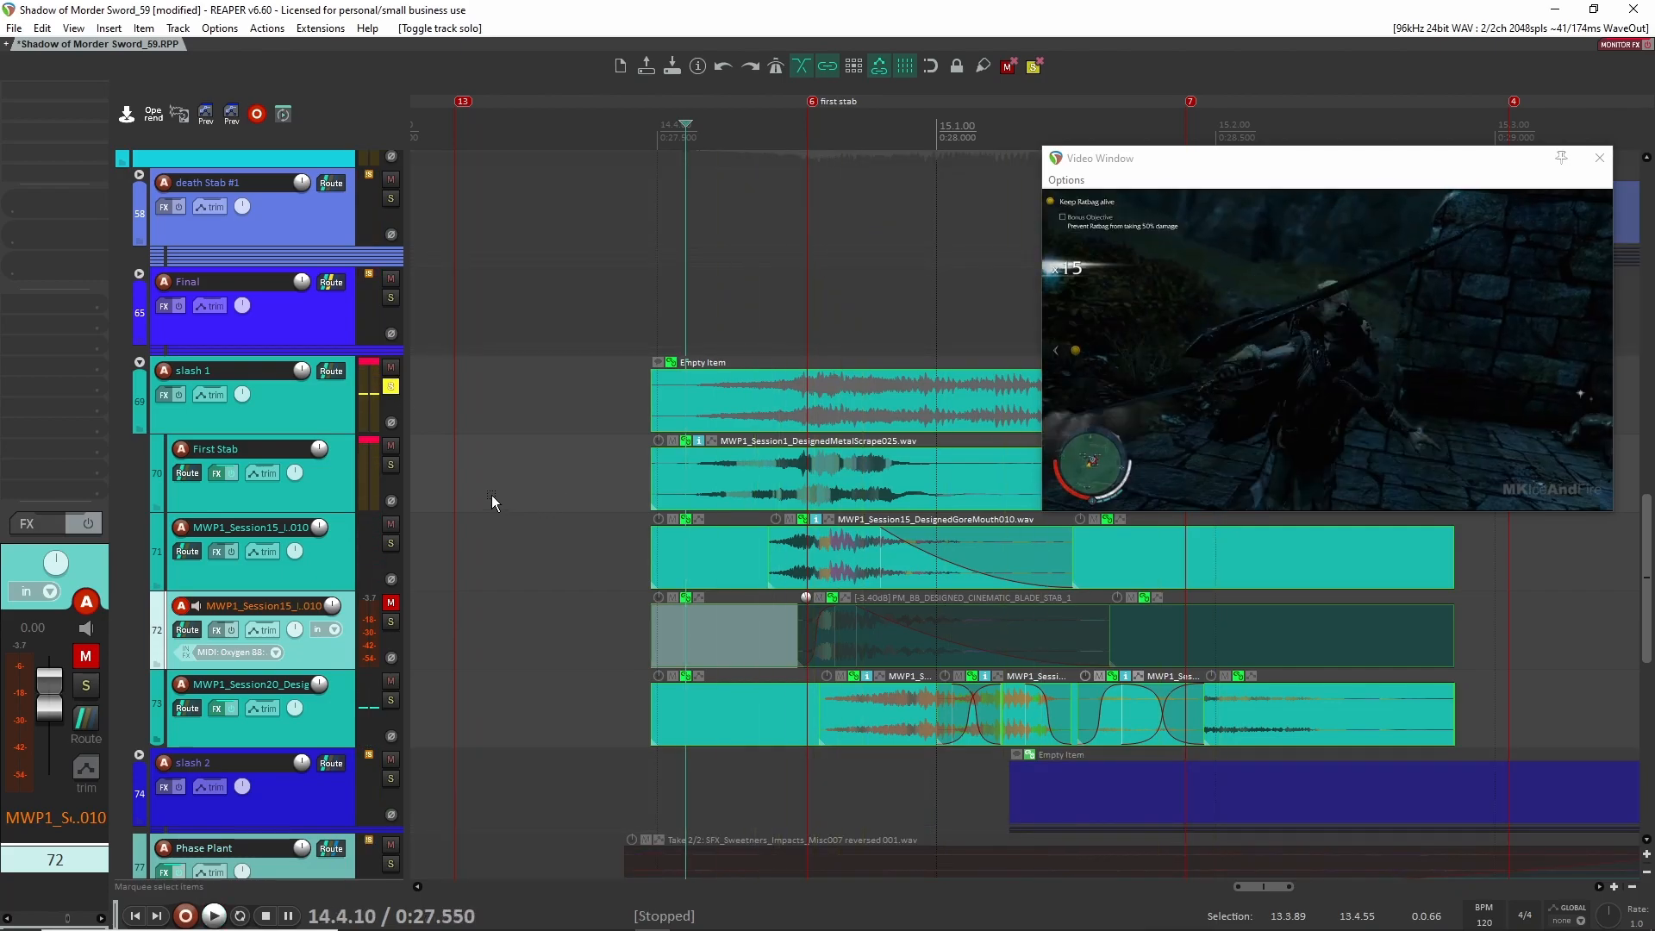
click(391, 390)
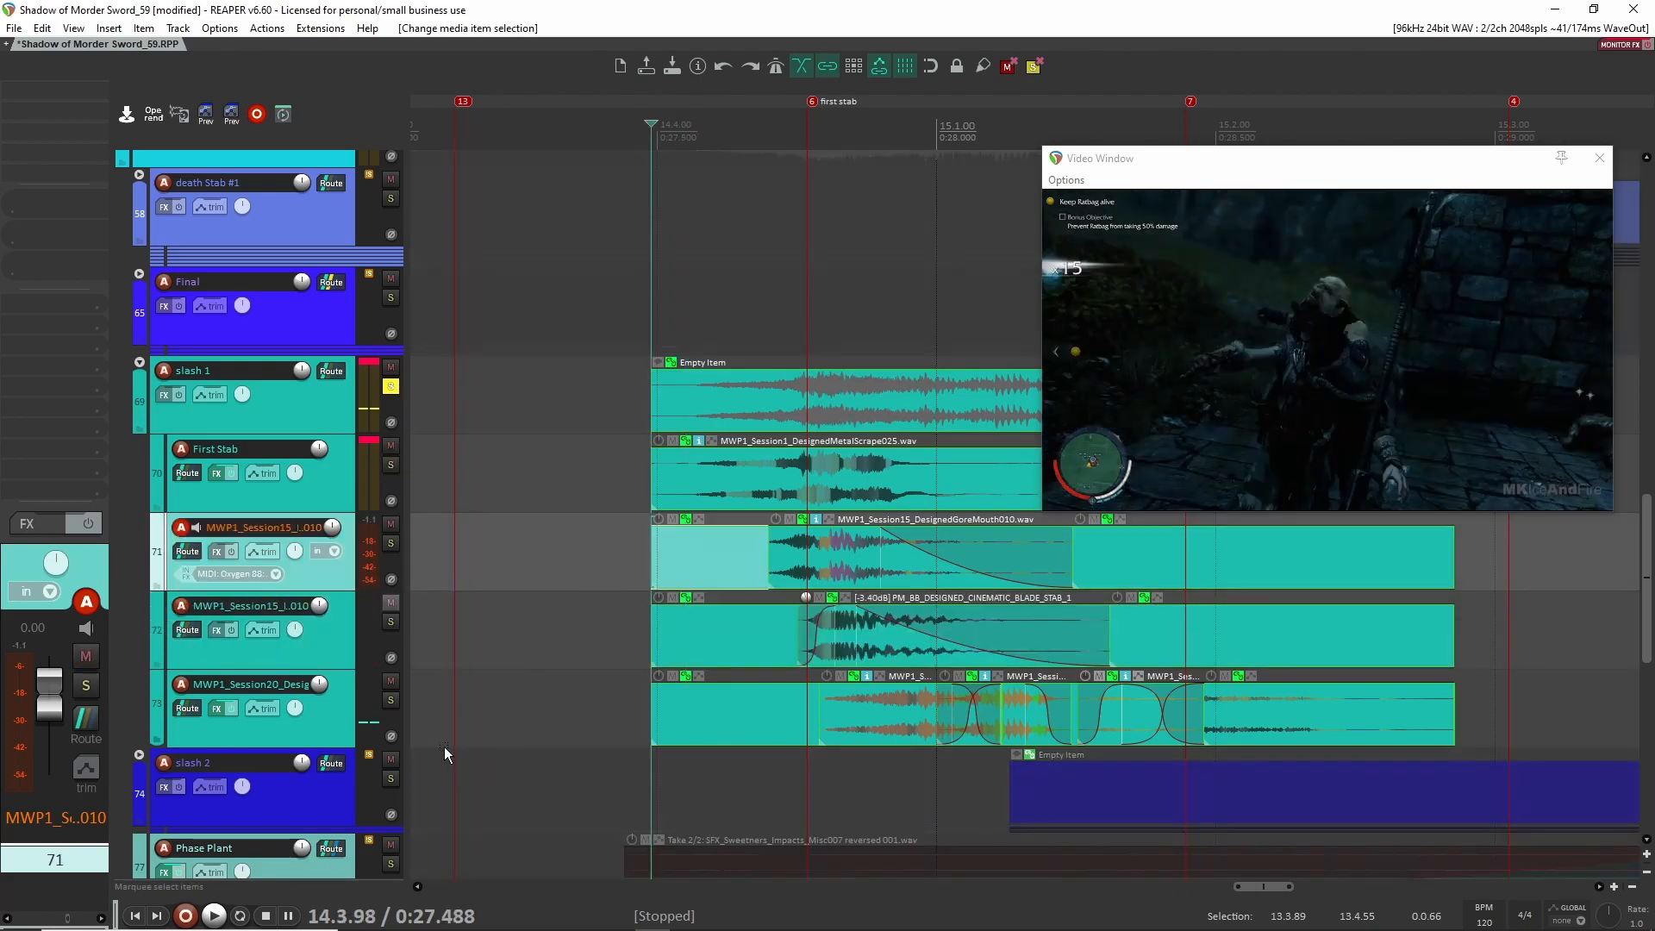
Solo track 73 in the slash 1 folder, audition it and examine its crossfaded clips
click(391, 699)
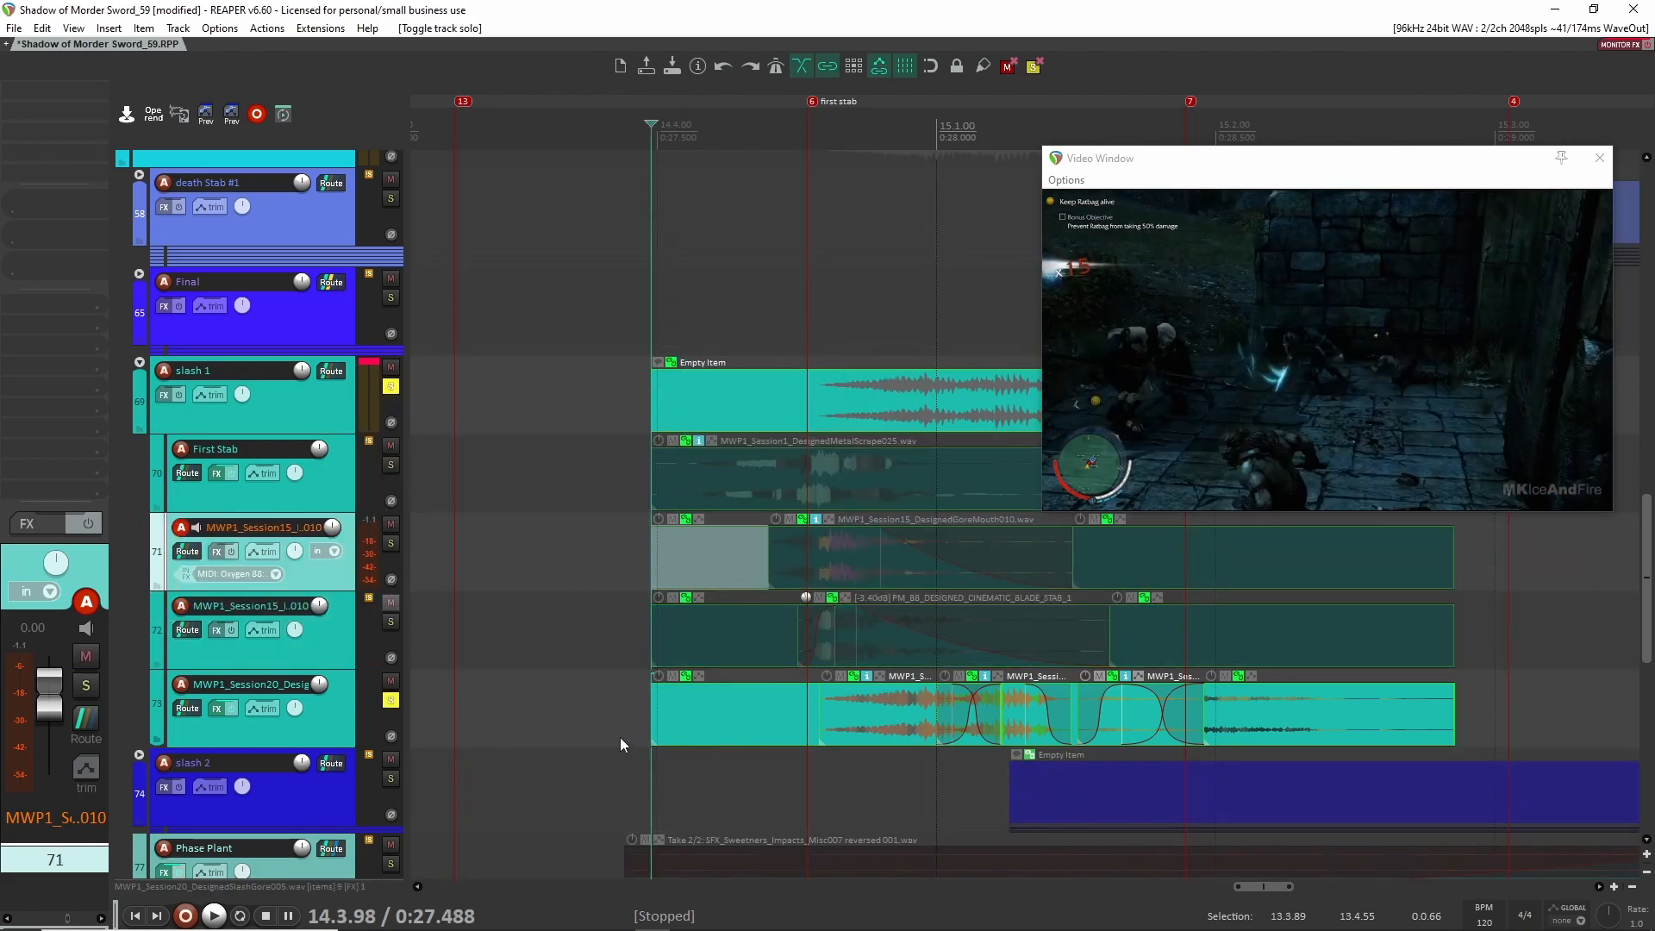
scroll(700, 712, right, 2)
click(687, 711)
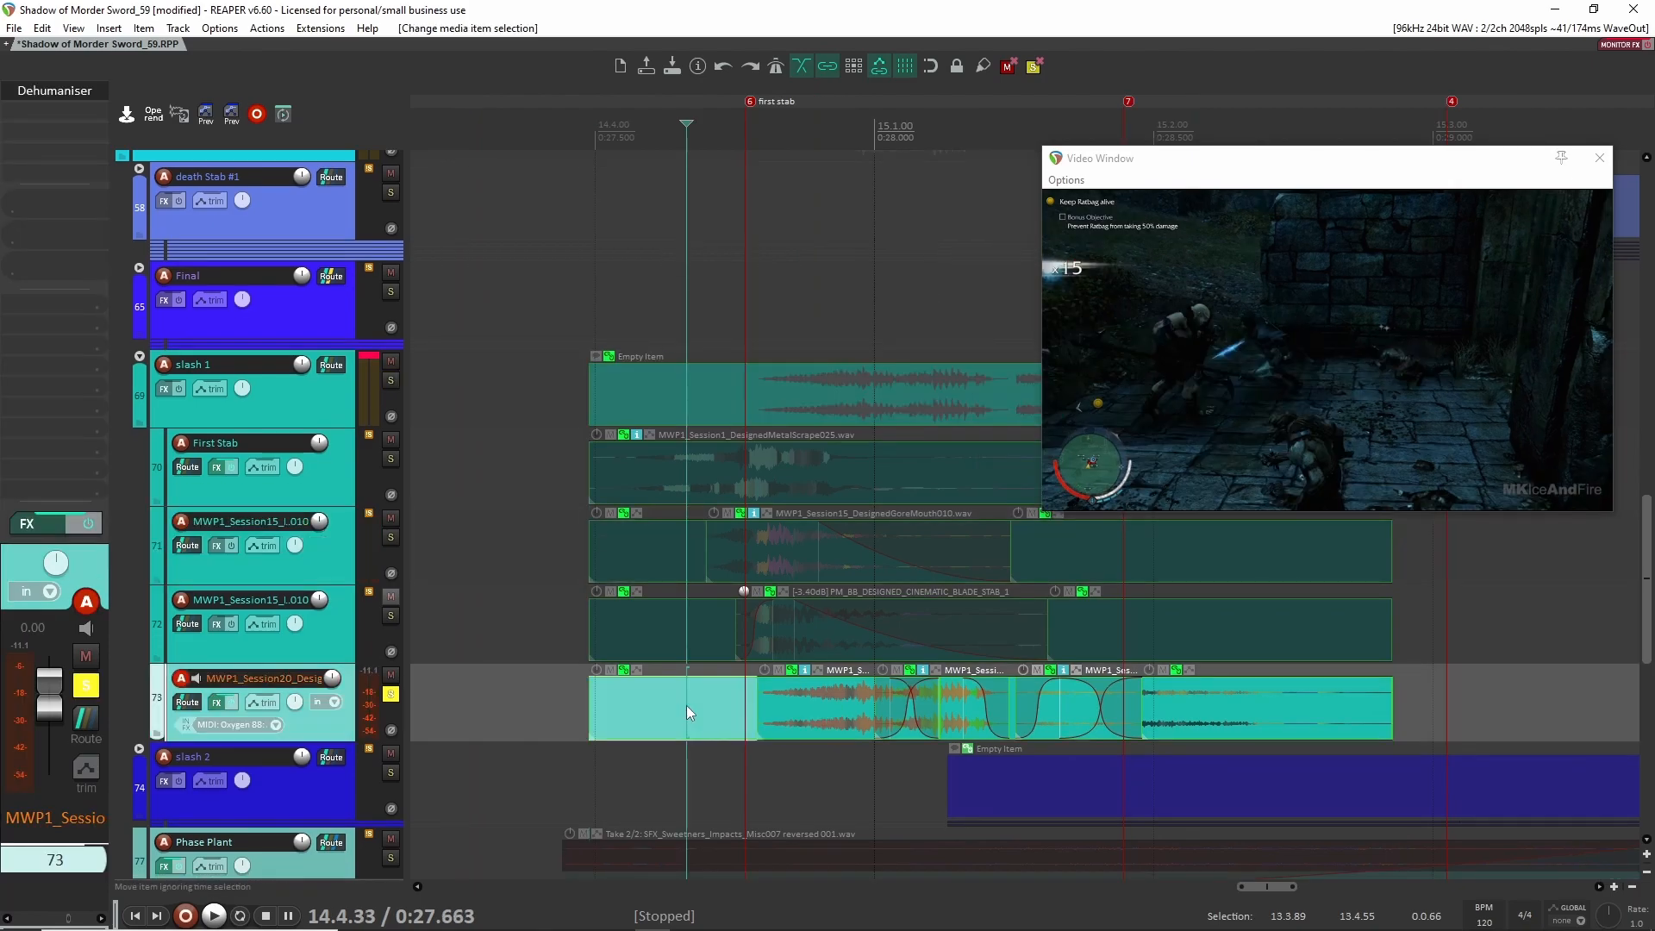
key(space)
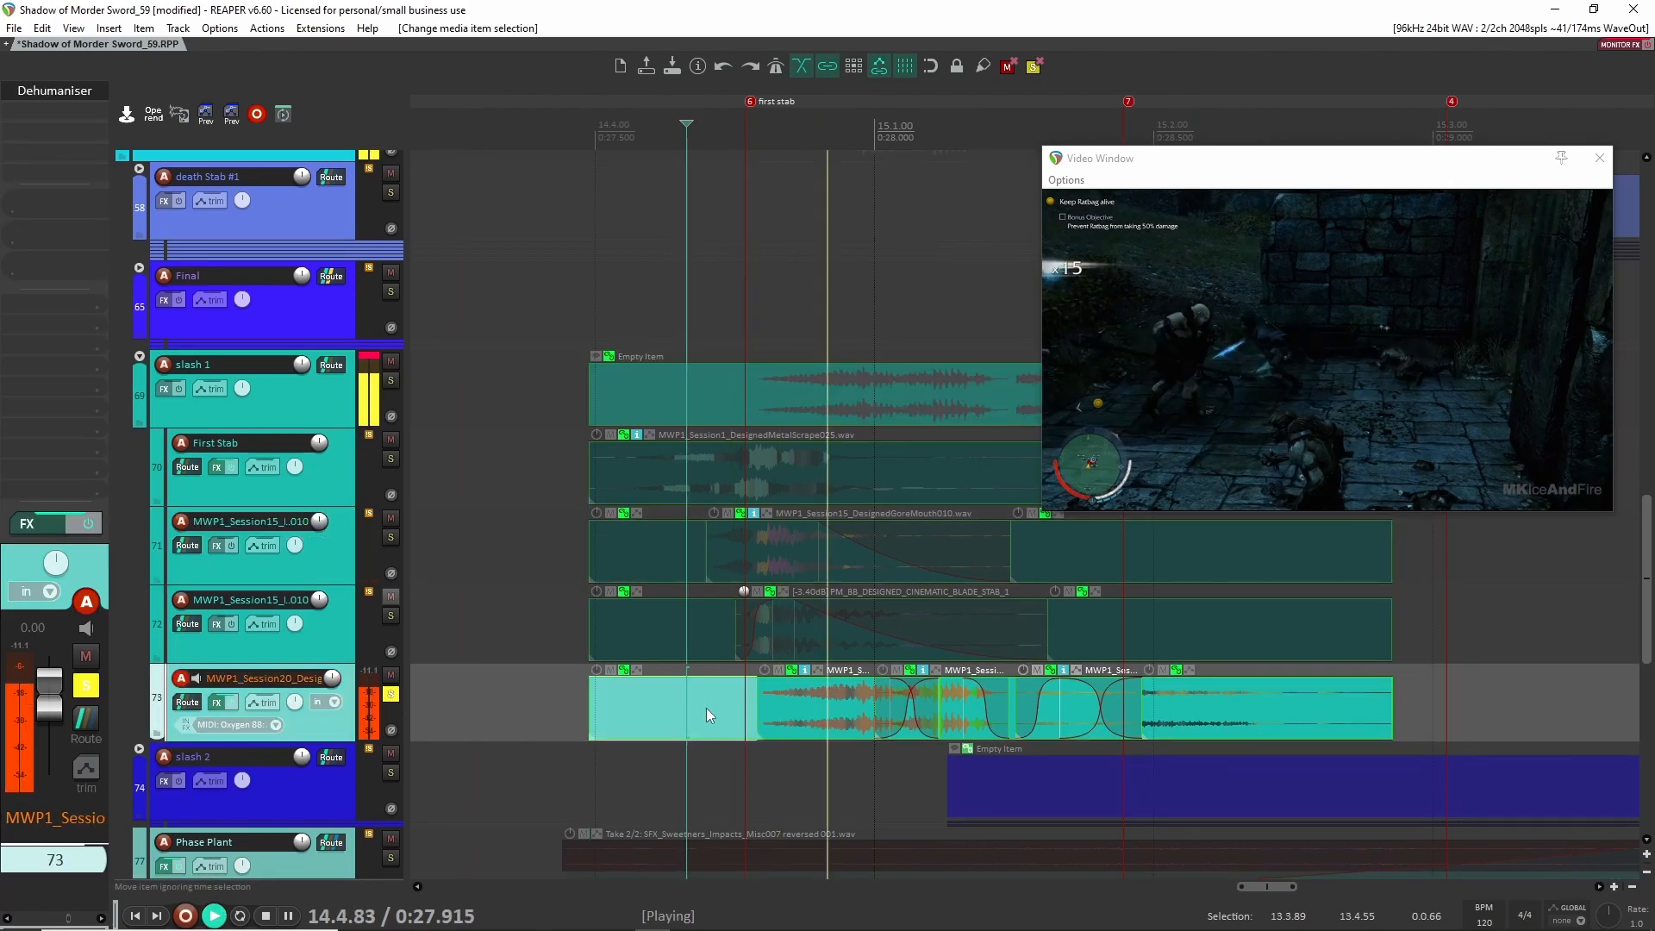
key(space)
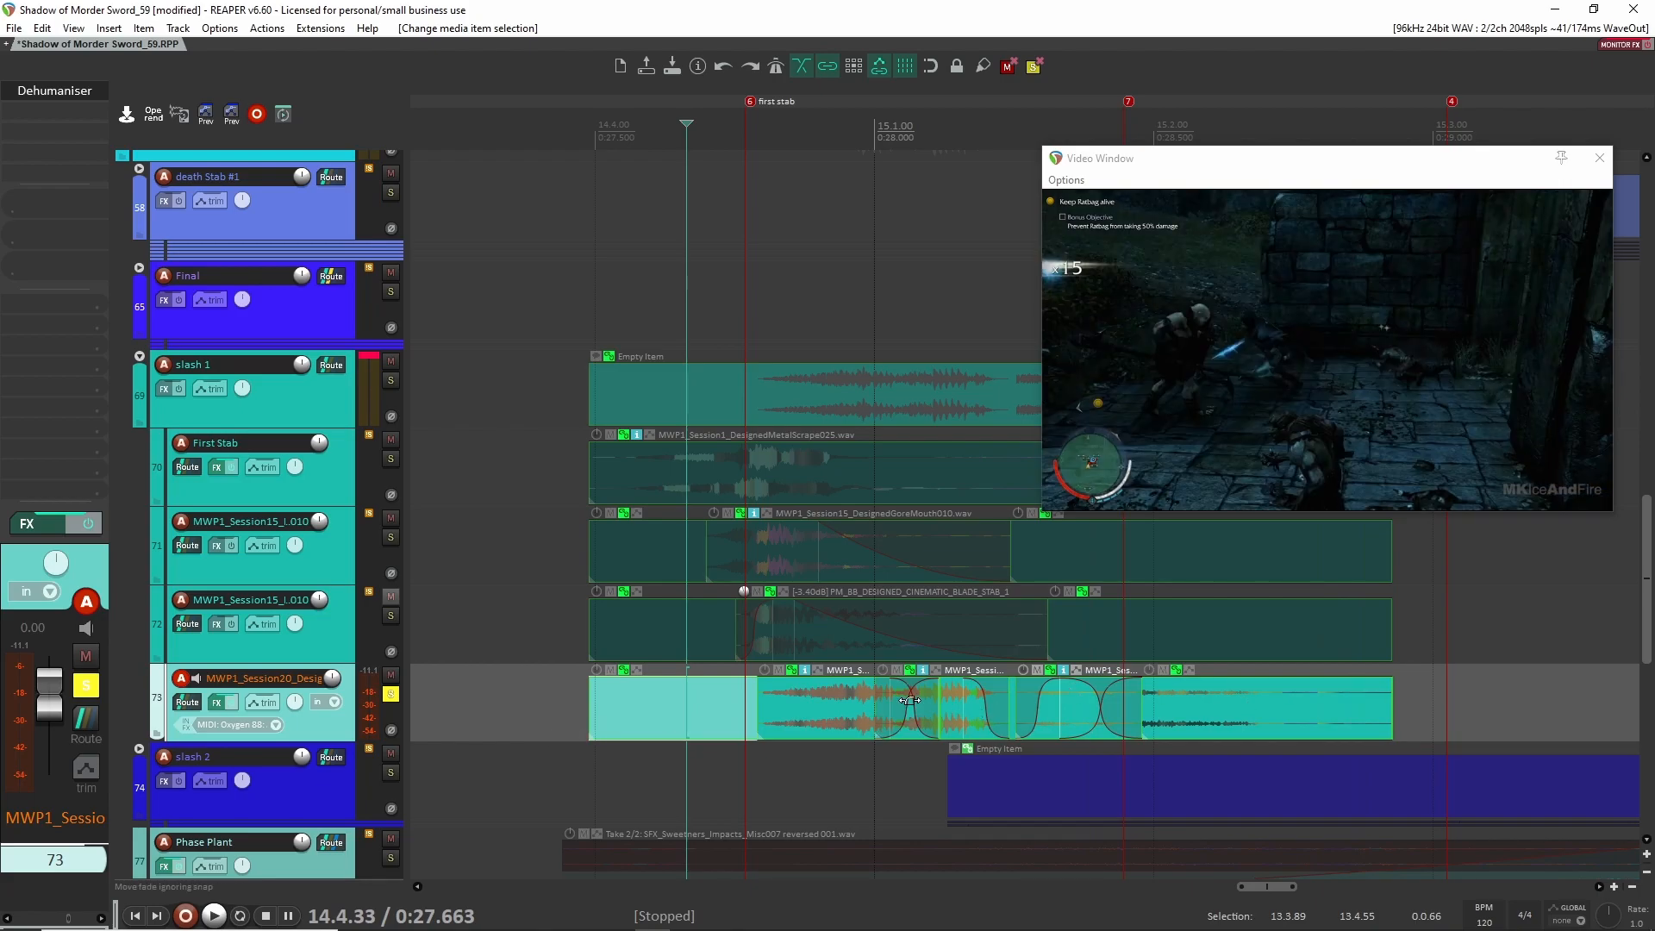
scroll(726, 713, down, 3)
scroll(1046, 710, down, 3)
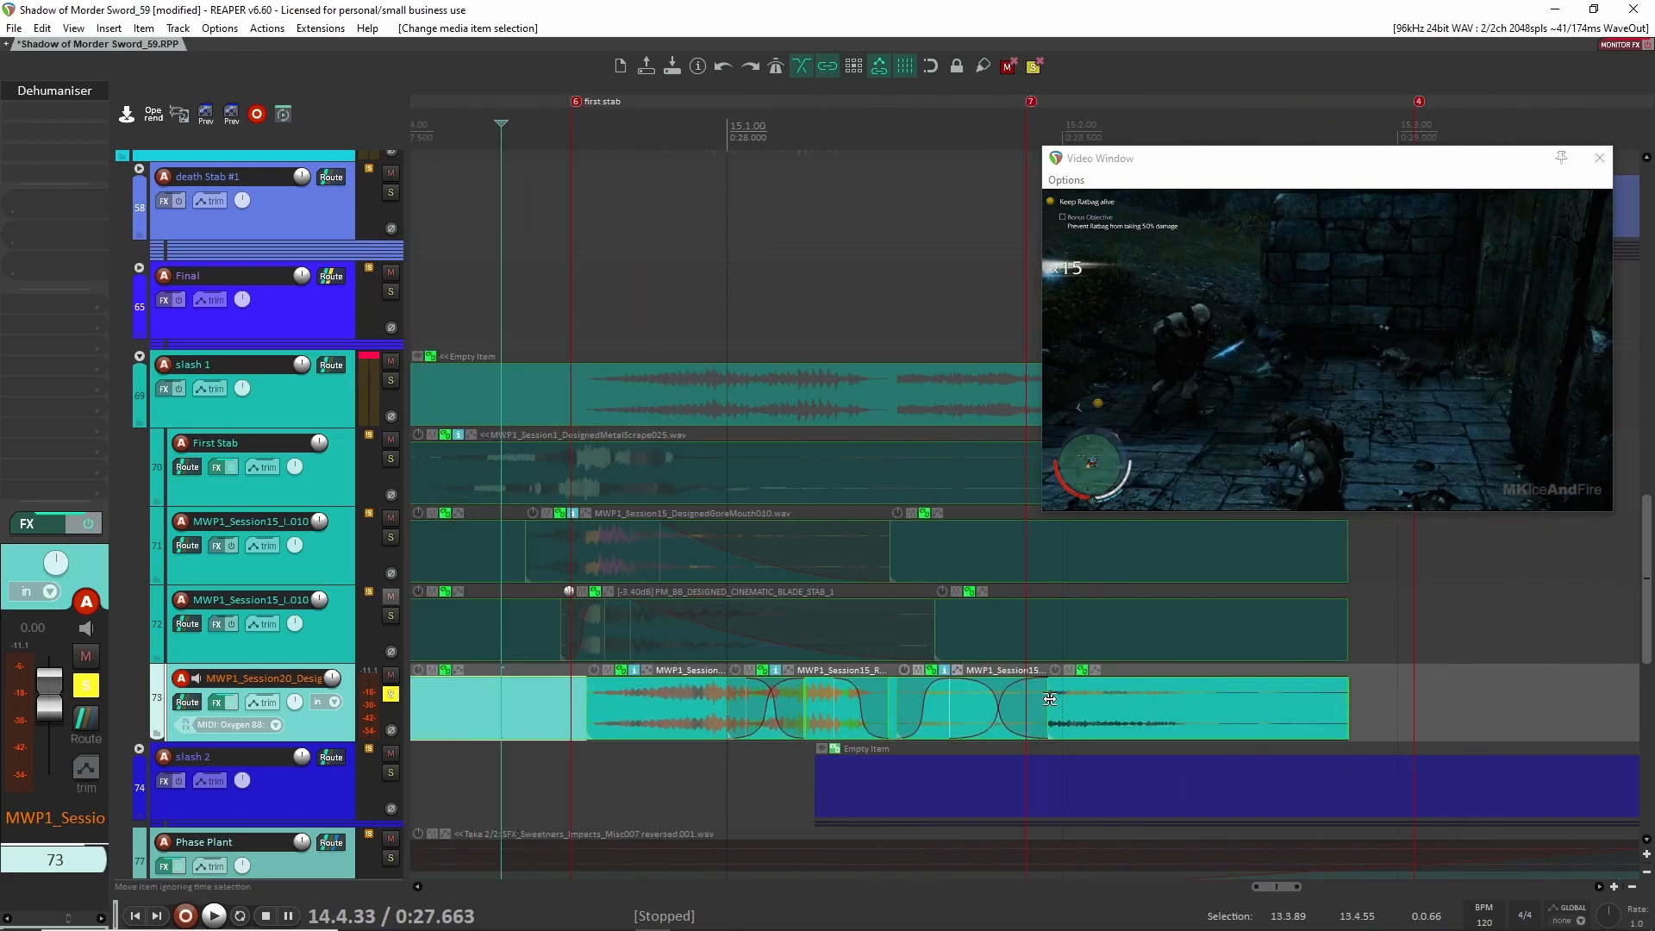
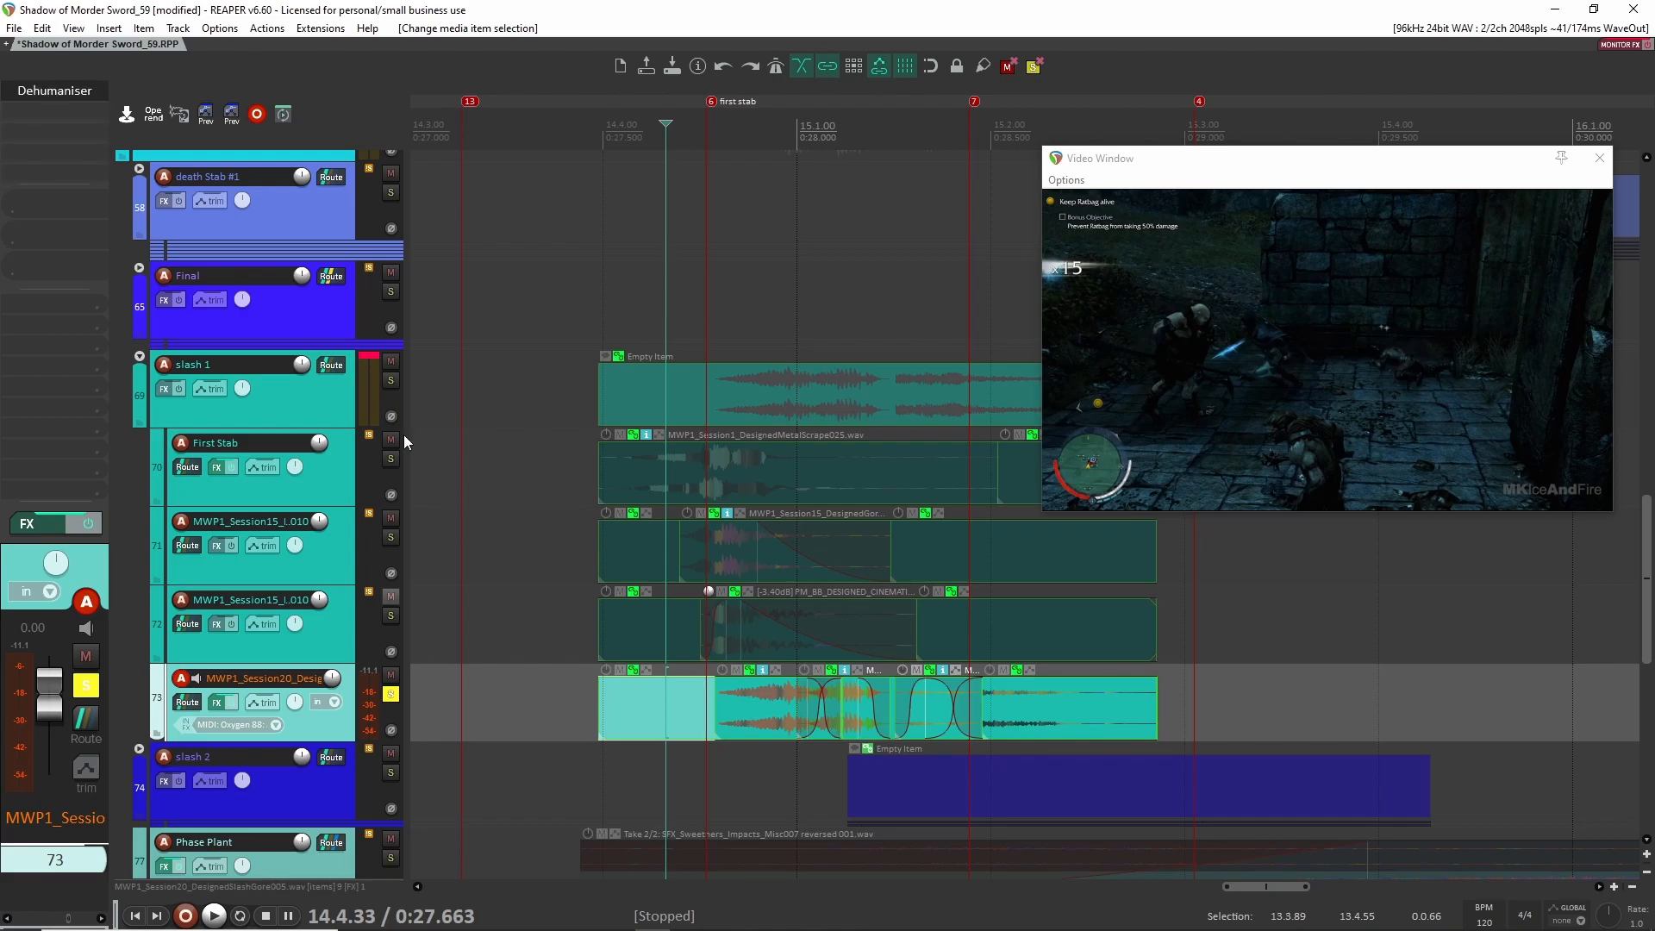
Collapse the slash 1 folder, then solo and expand the slash 2 folder and audition it twice from just before its clips
key(f)
click(552, 299)
click(1110, 58)
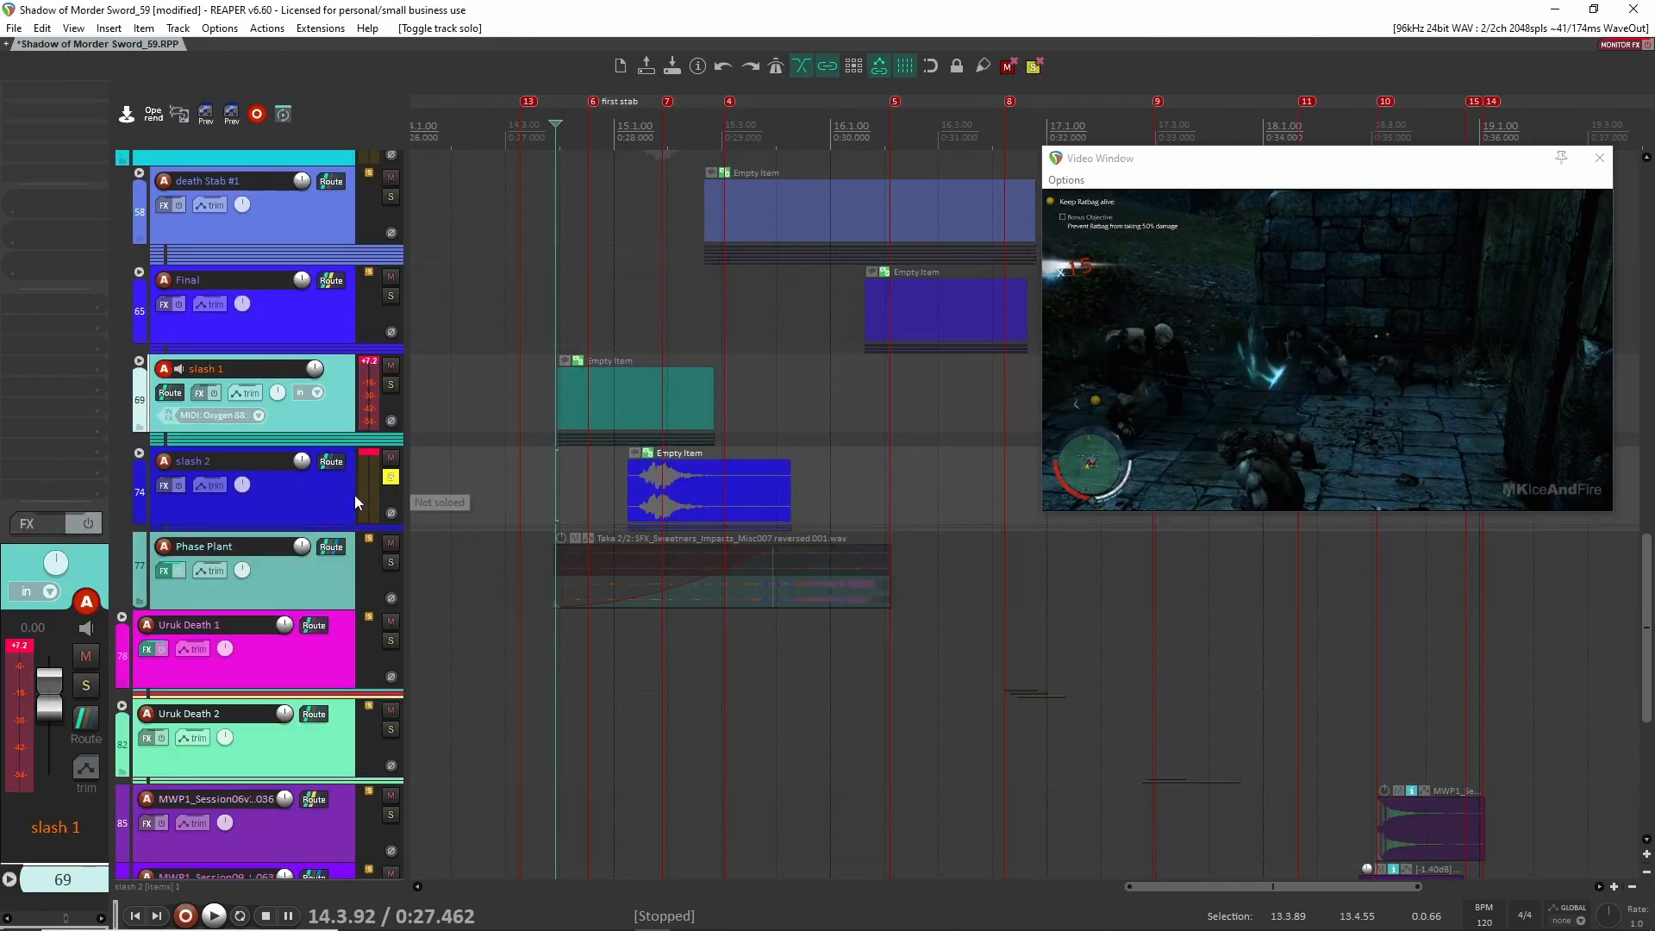
click(355, 494)
click(139, 452)
click(610, 509)
key(space)
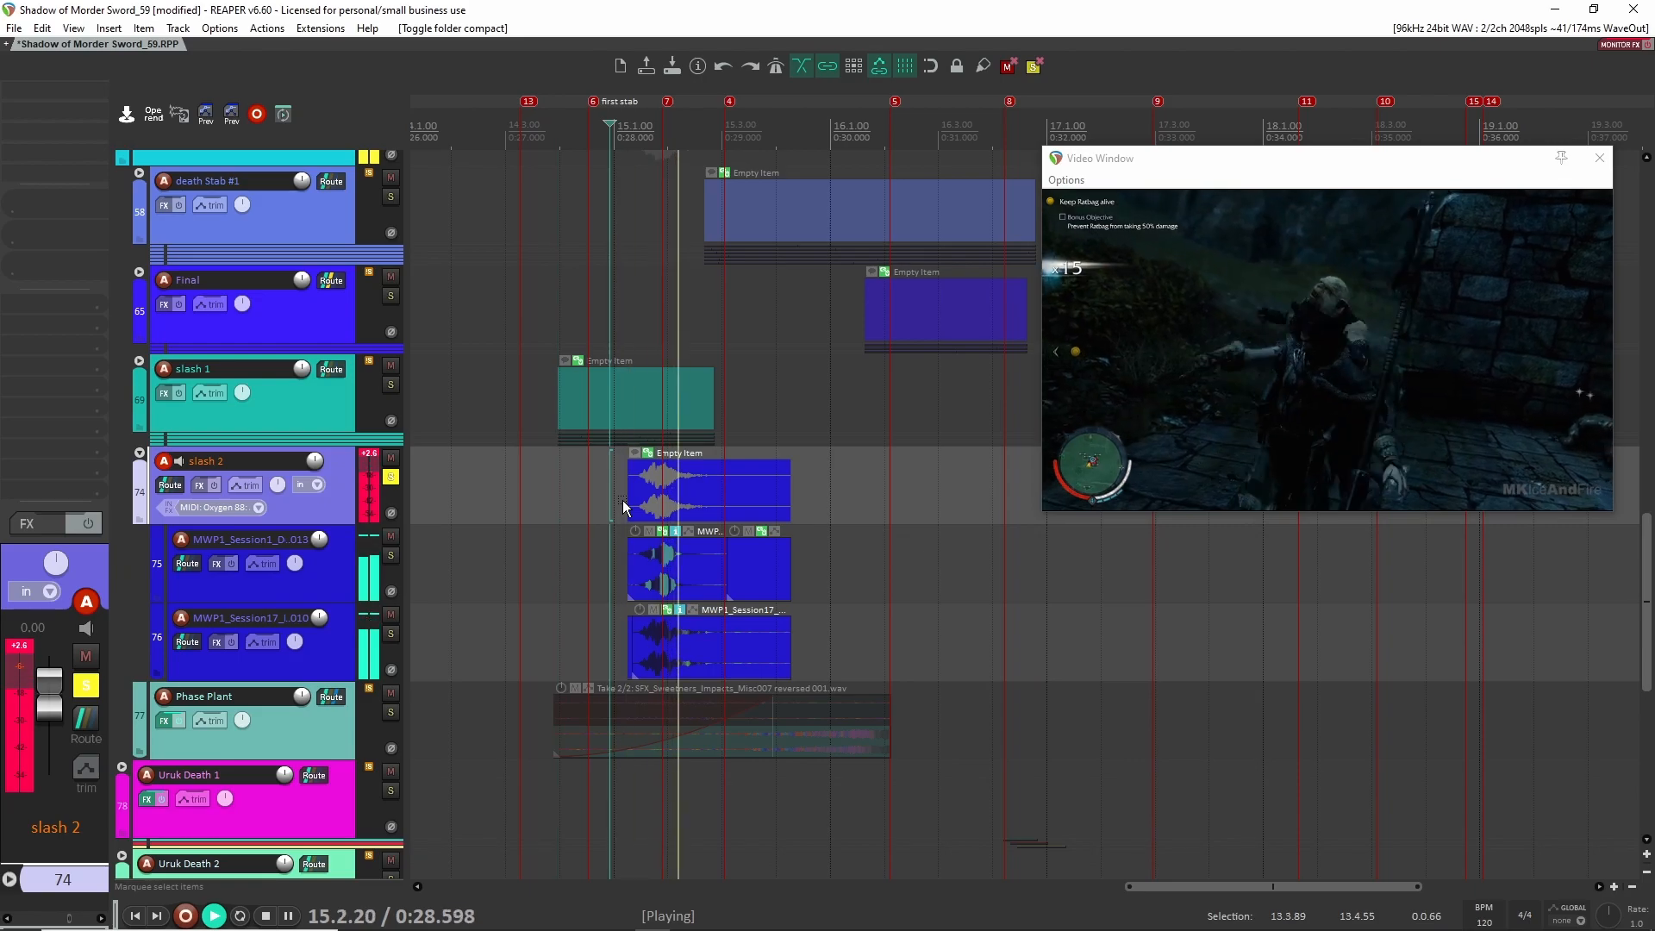
key(space)
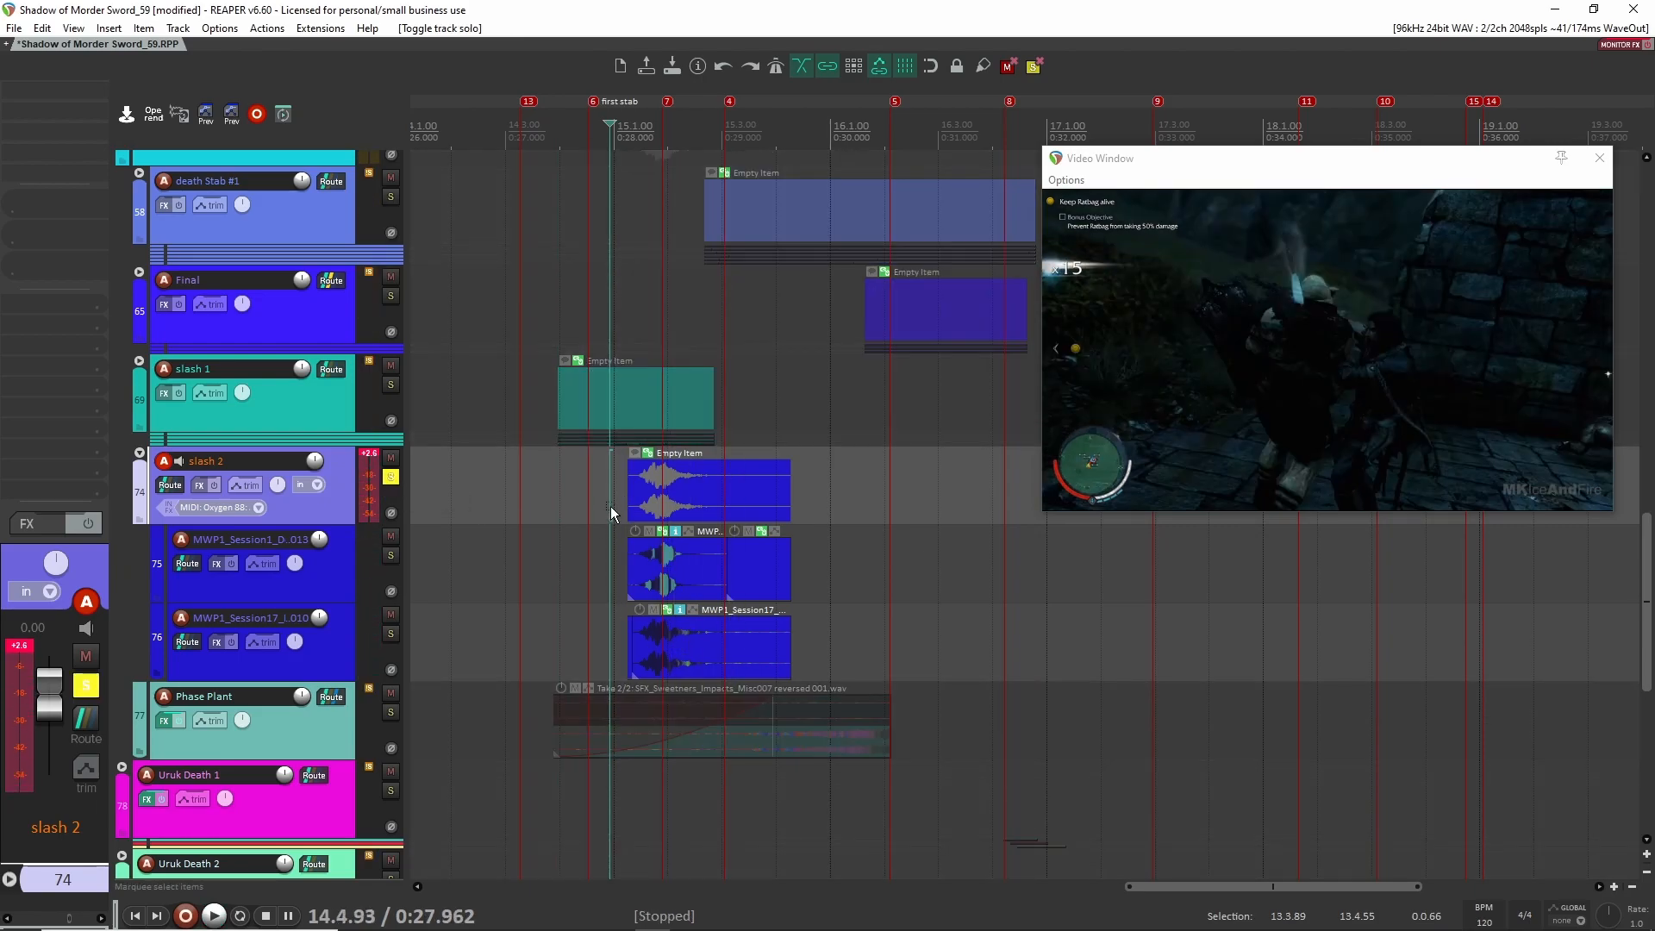
key(space)
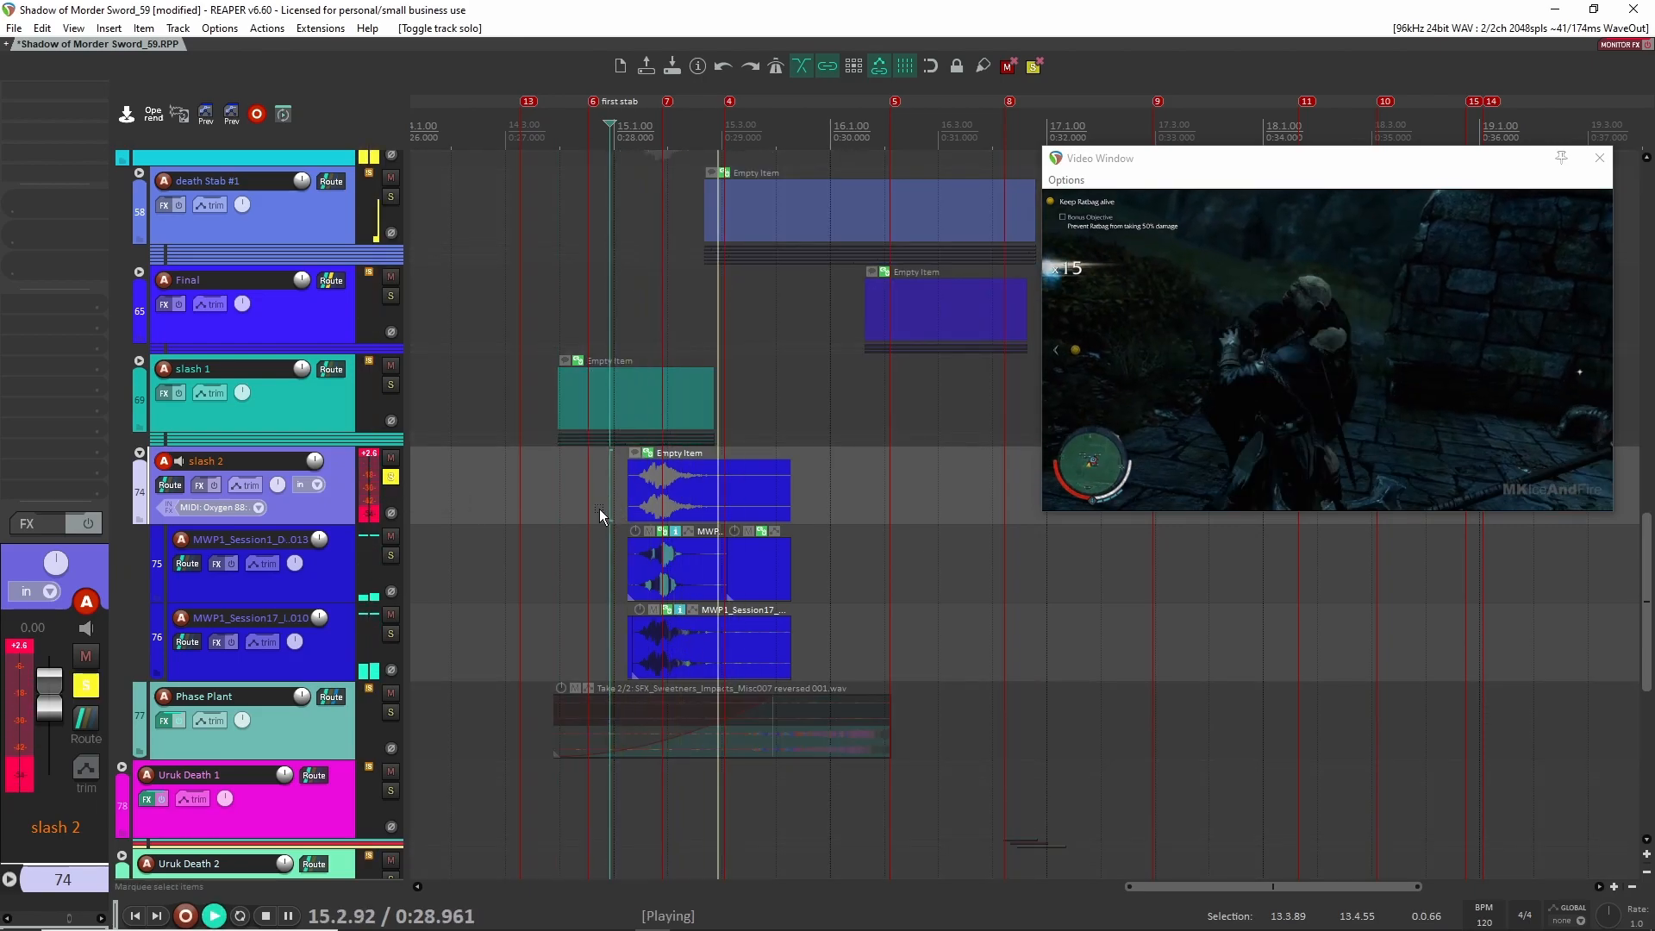
key(space)
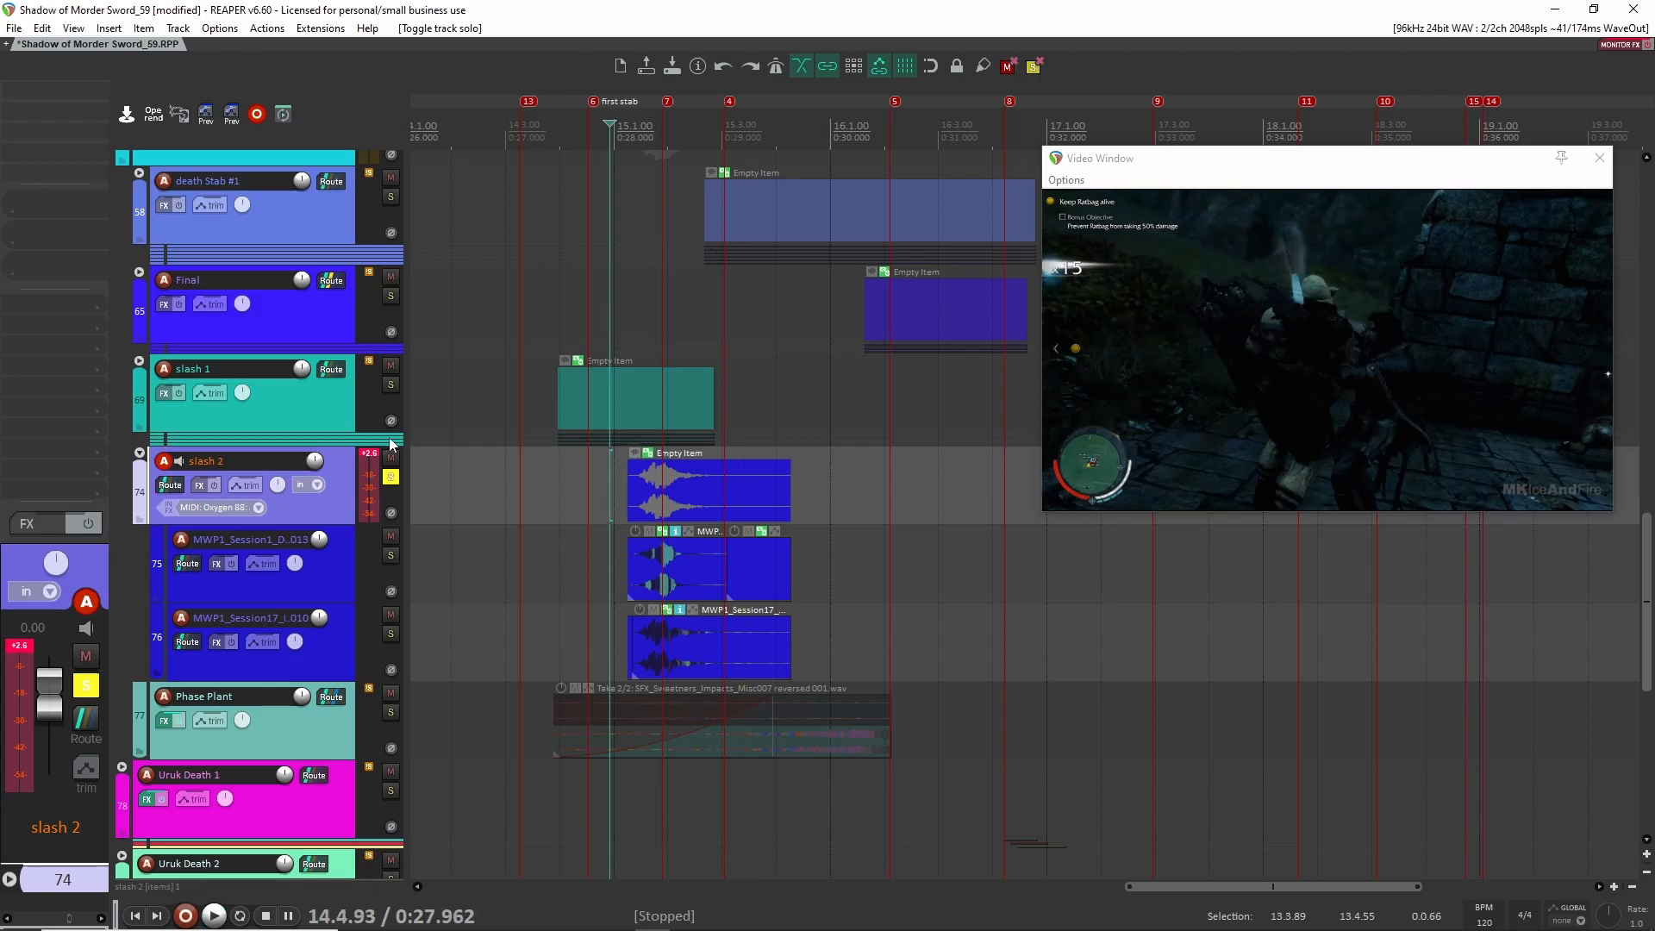
Unsolo the slash 2 folder, solo its first layer on track 75 and audition it from just before its clips
click(395, 485)
click(391, 555)
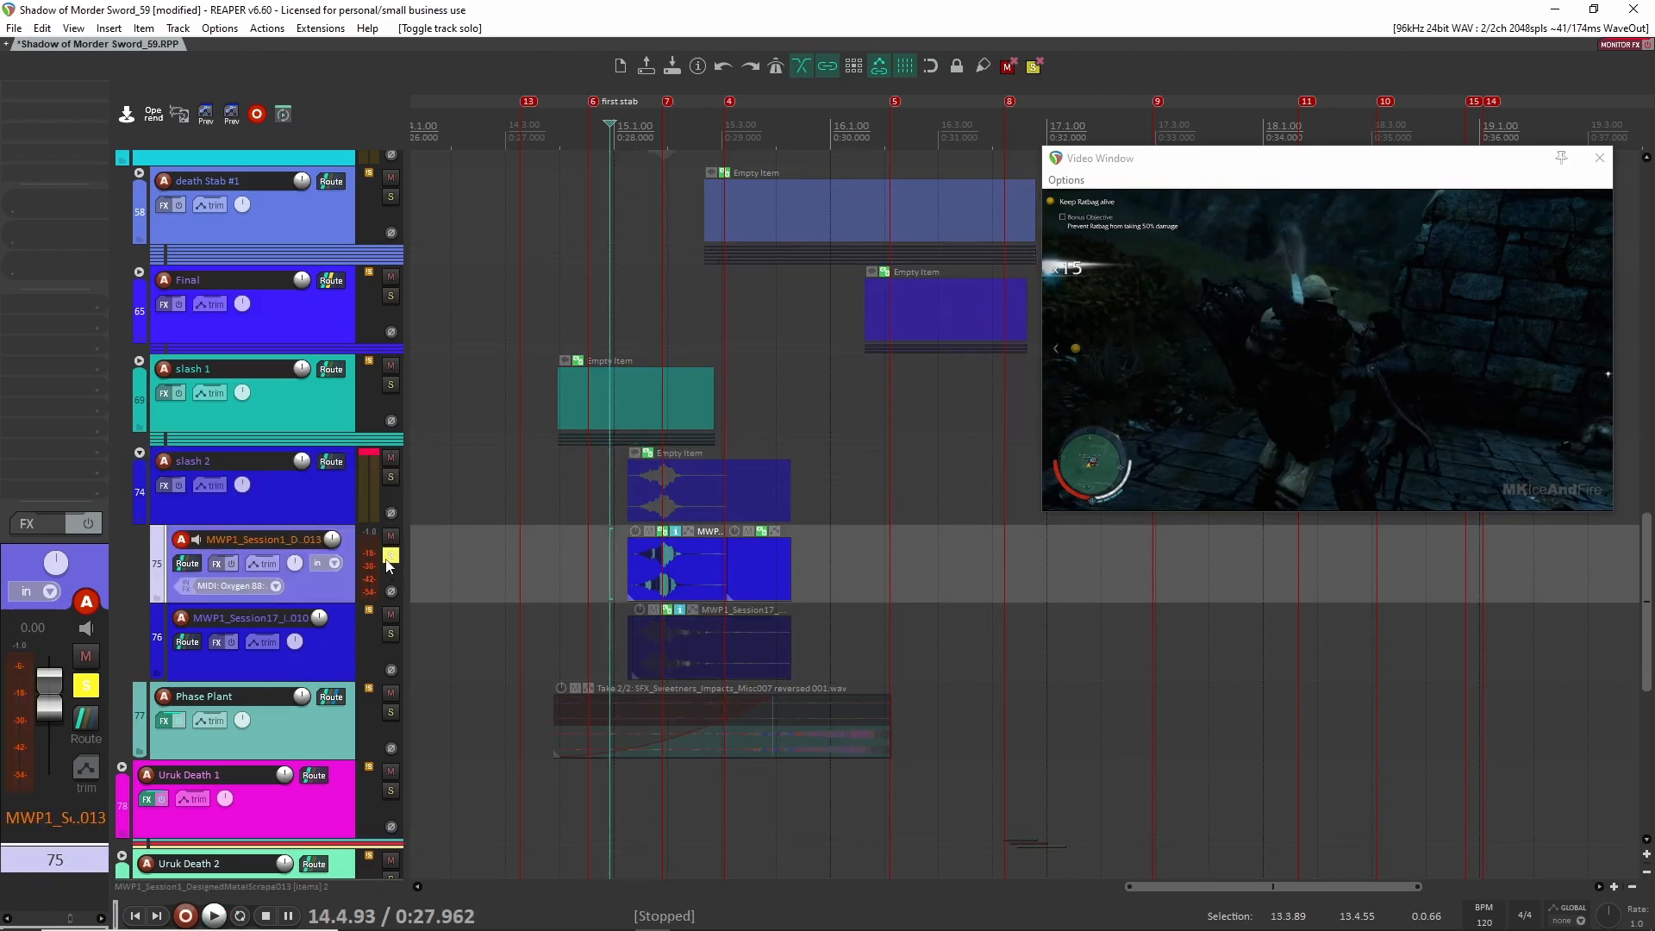
click(624, 568)
key(space)
key(space)
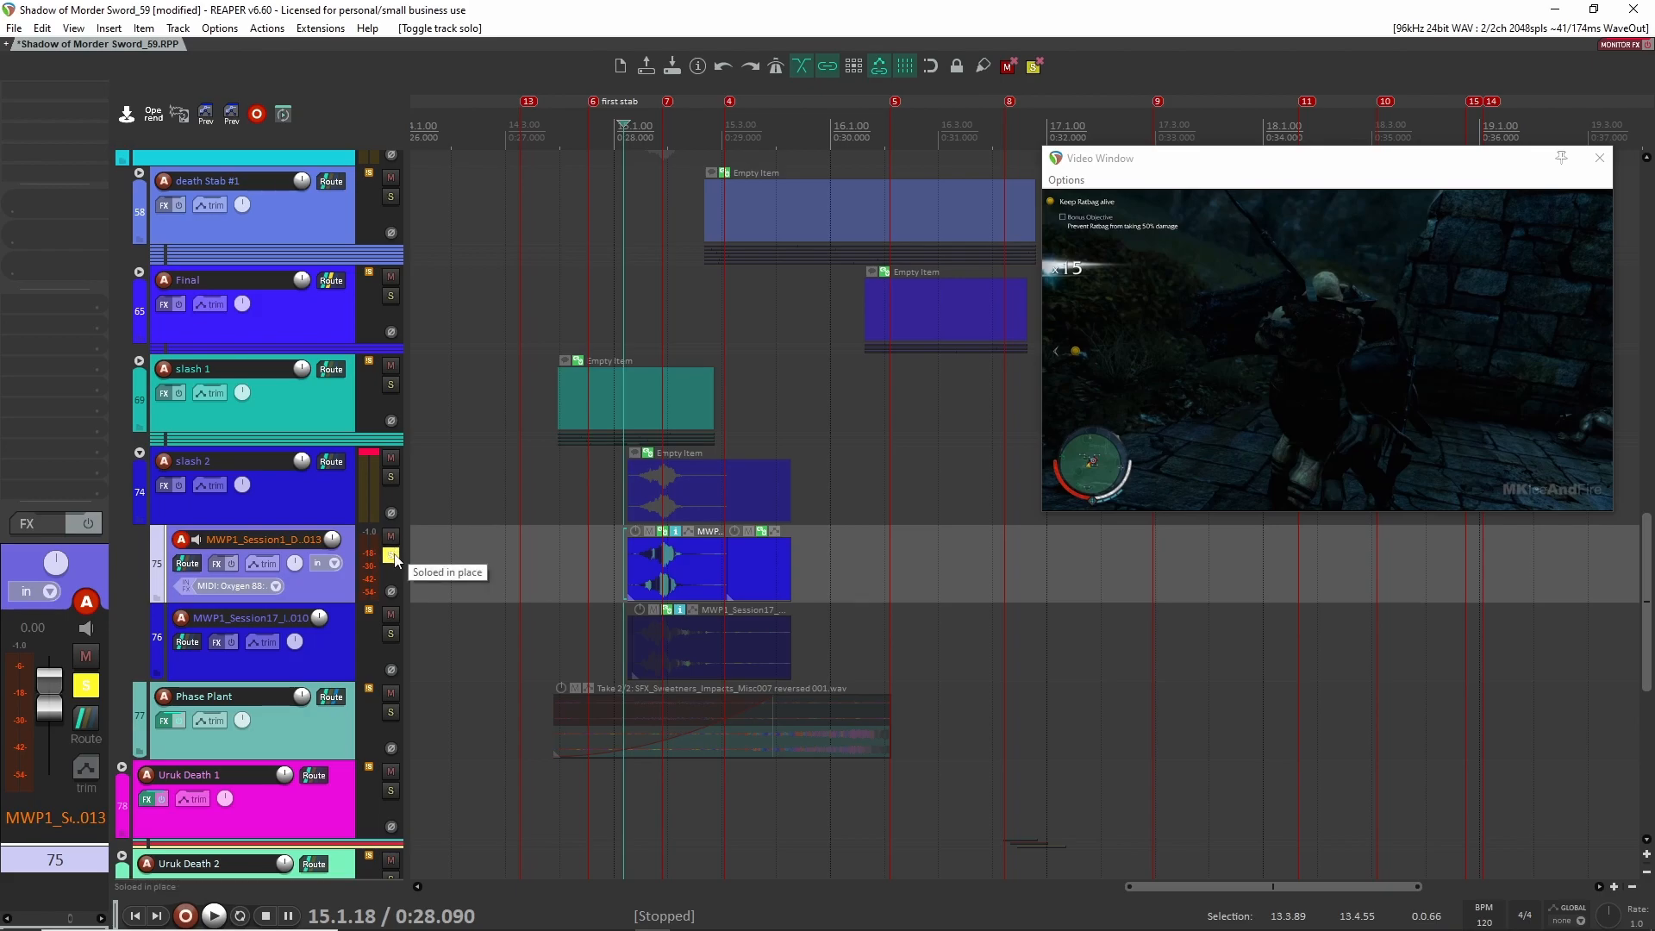
Audition the designed sword slash layer on track 76 in solo, starting just before its clip
click(609, 645)
key(space)
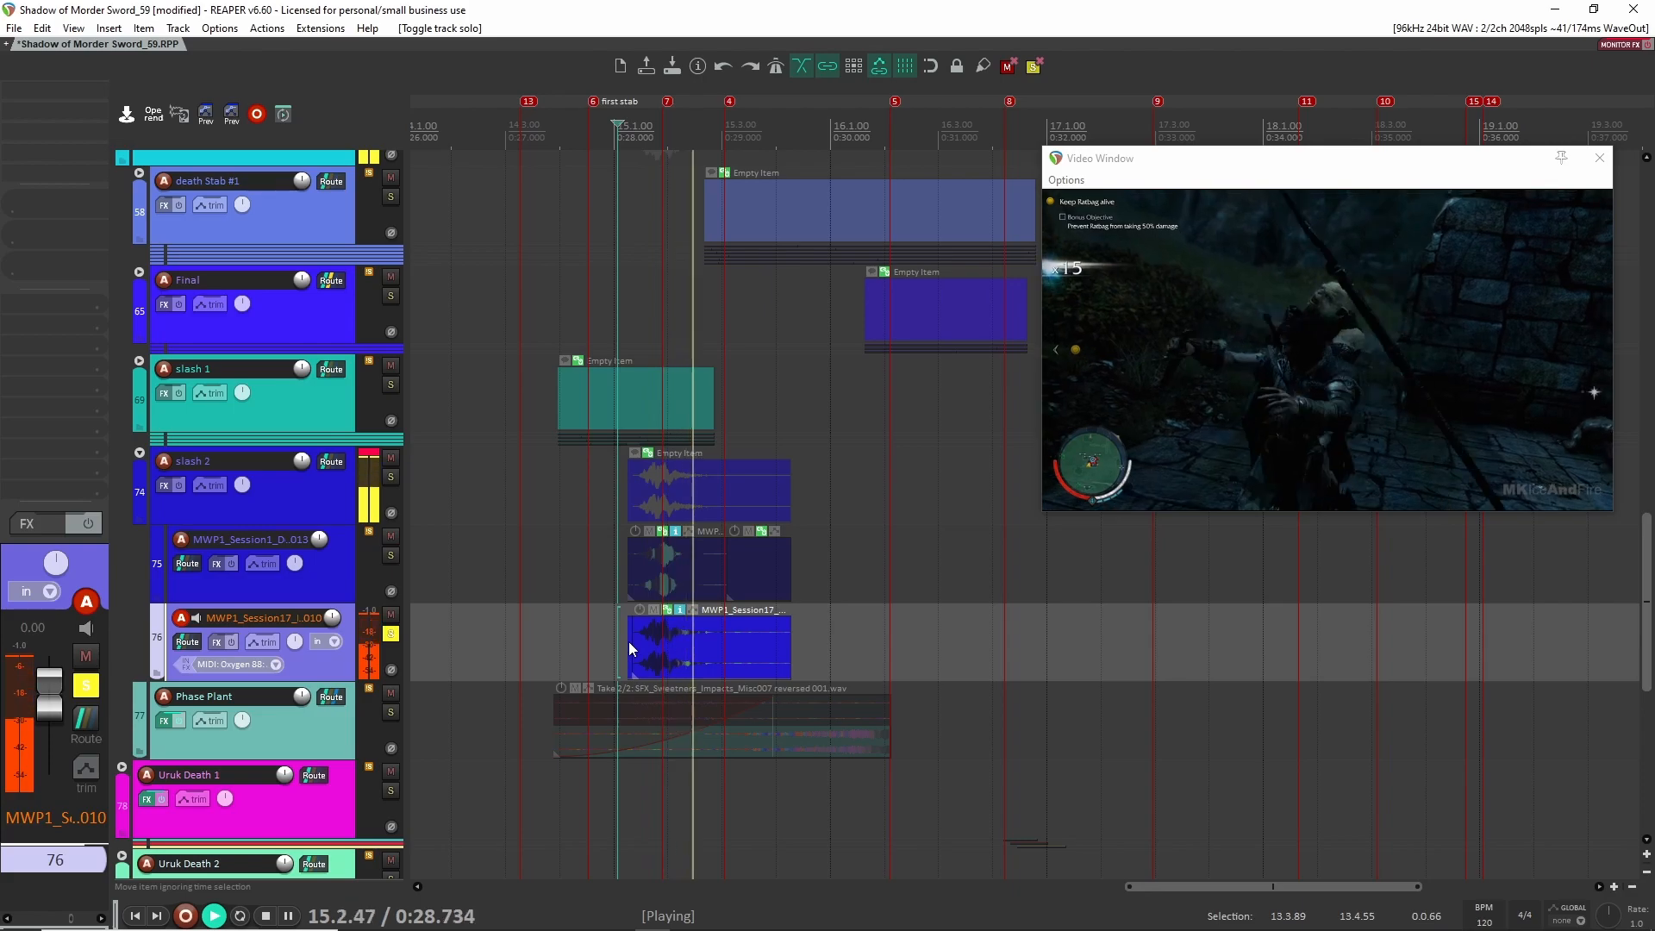
key(space)
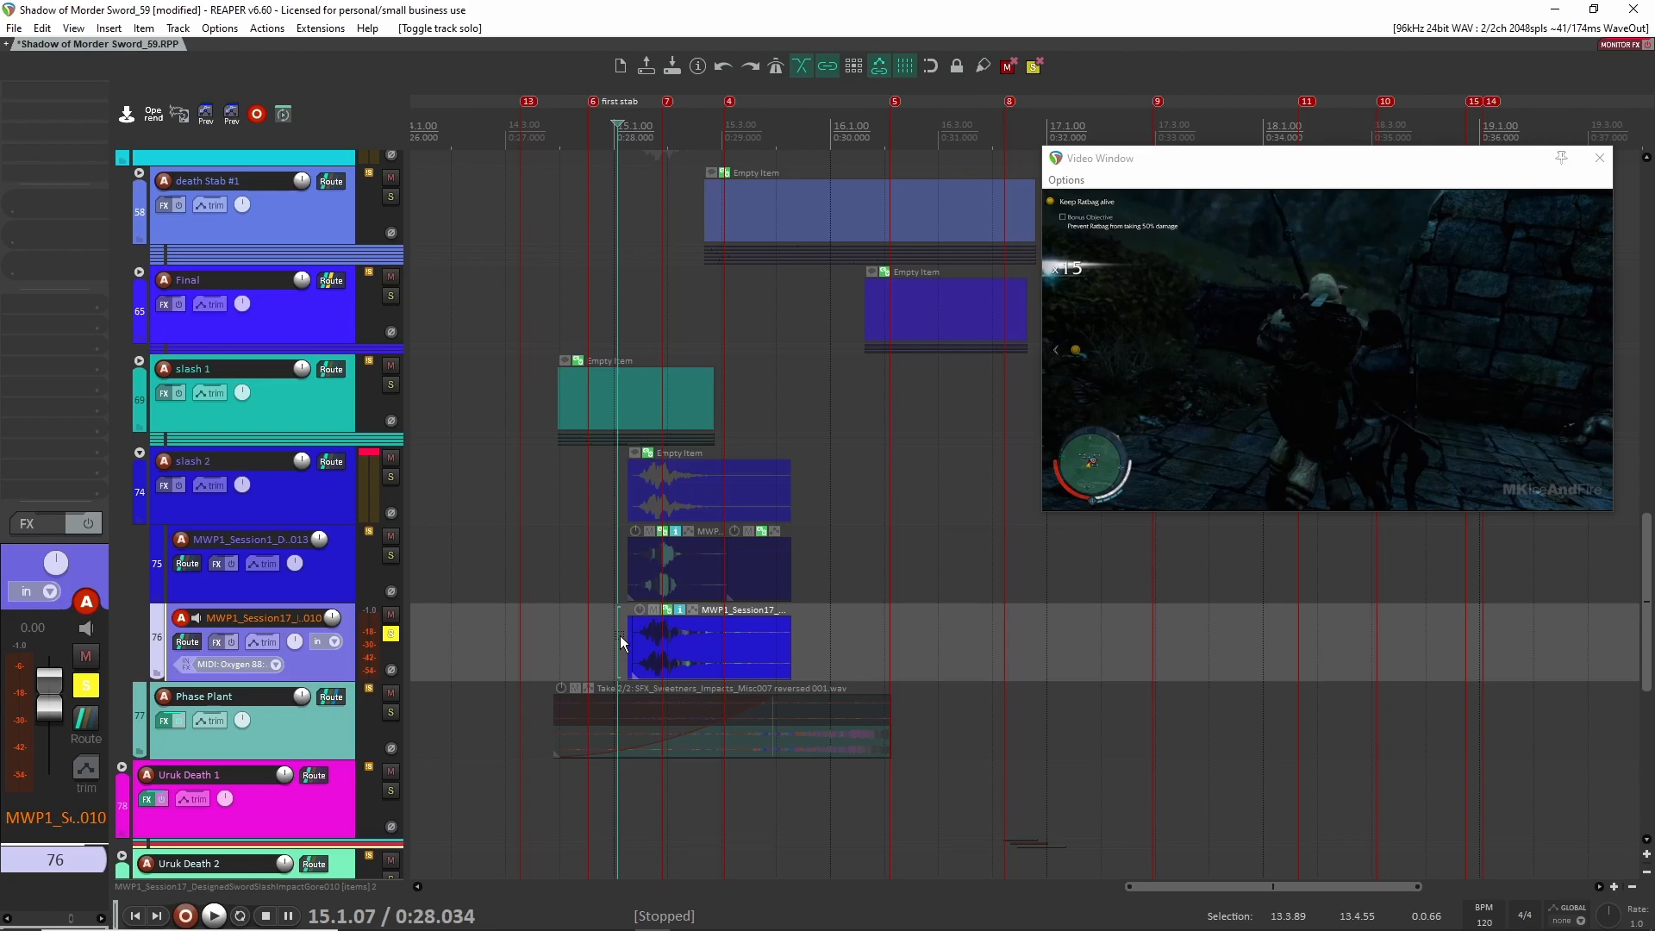
scroll(738, 564, up, 3)
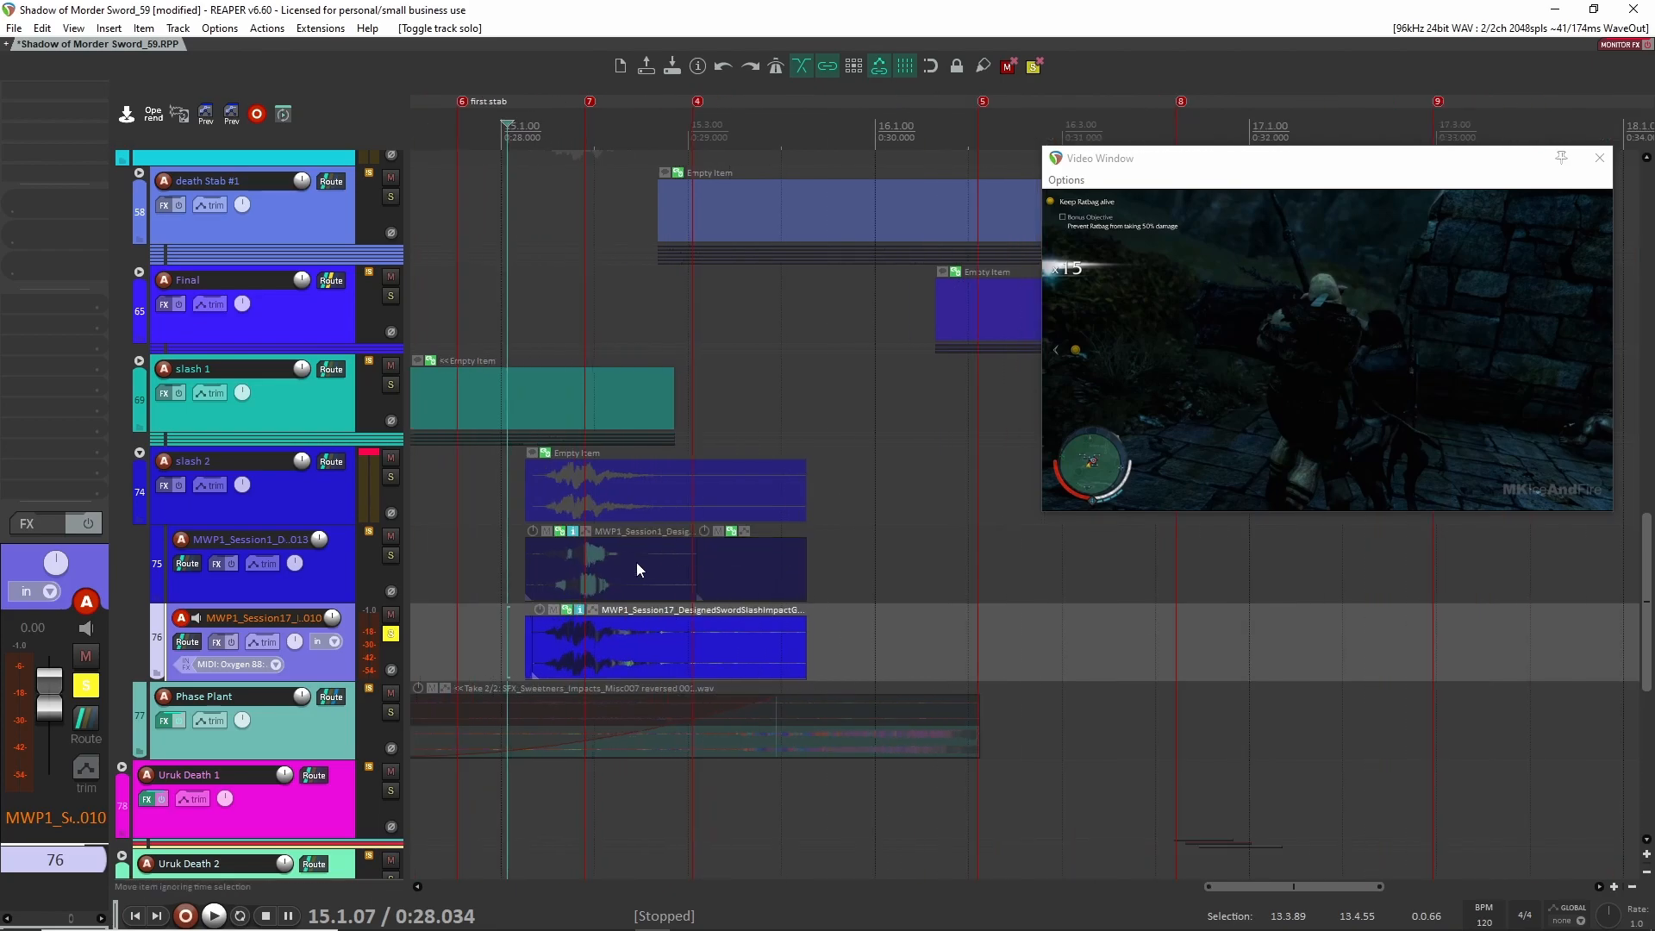
scroll(414, 545, down, 4)
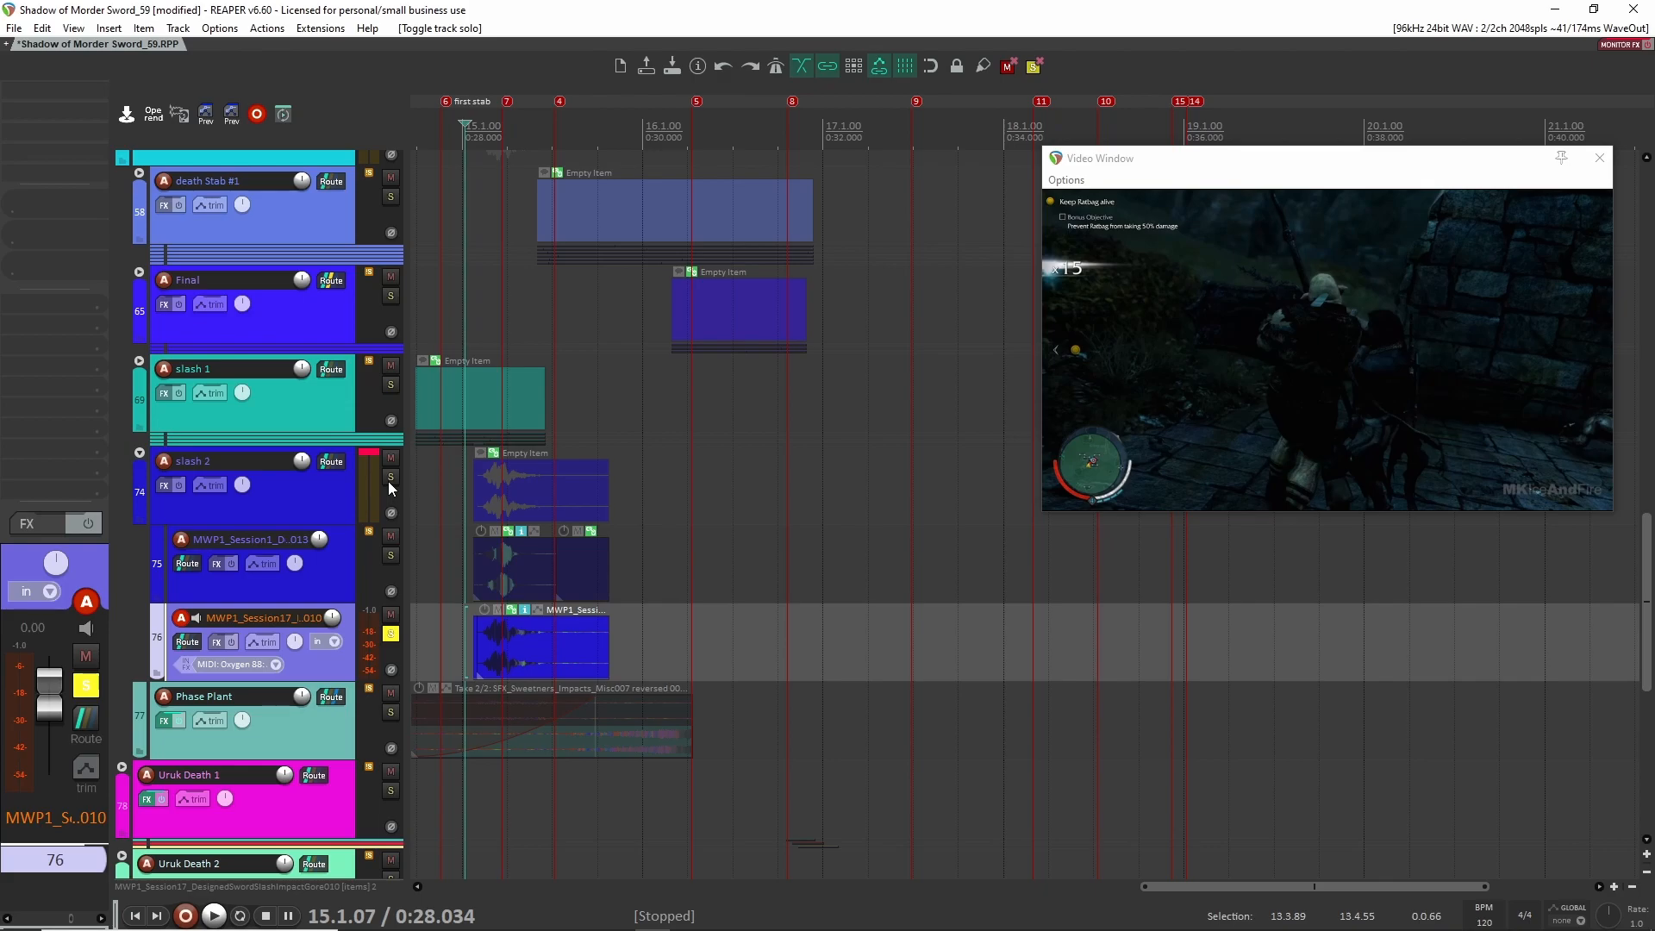
Collapse the slash 2 folder, and solo, expand and audition the death Stab #1 folder from just before its clips
click(388, 480)
key(space)
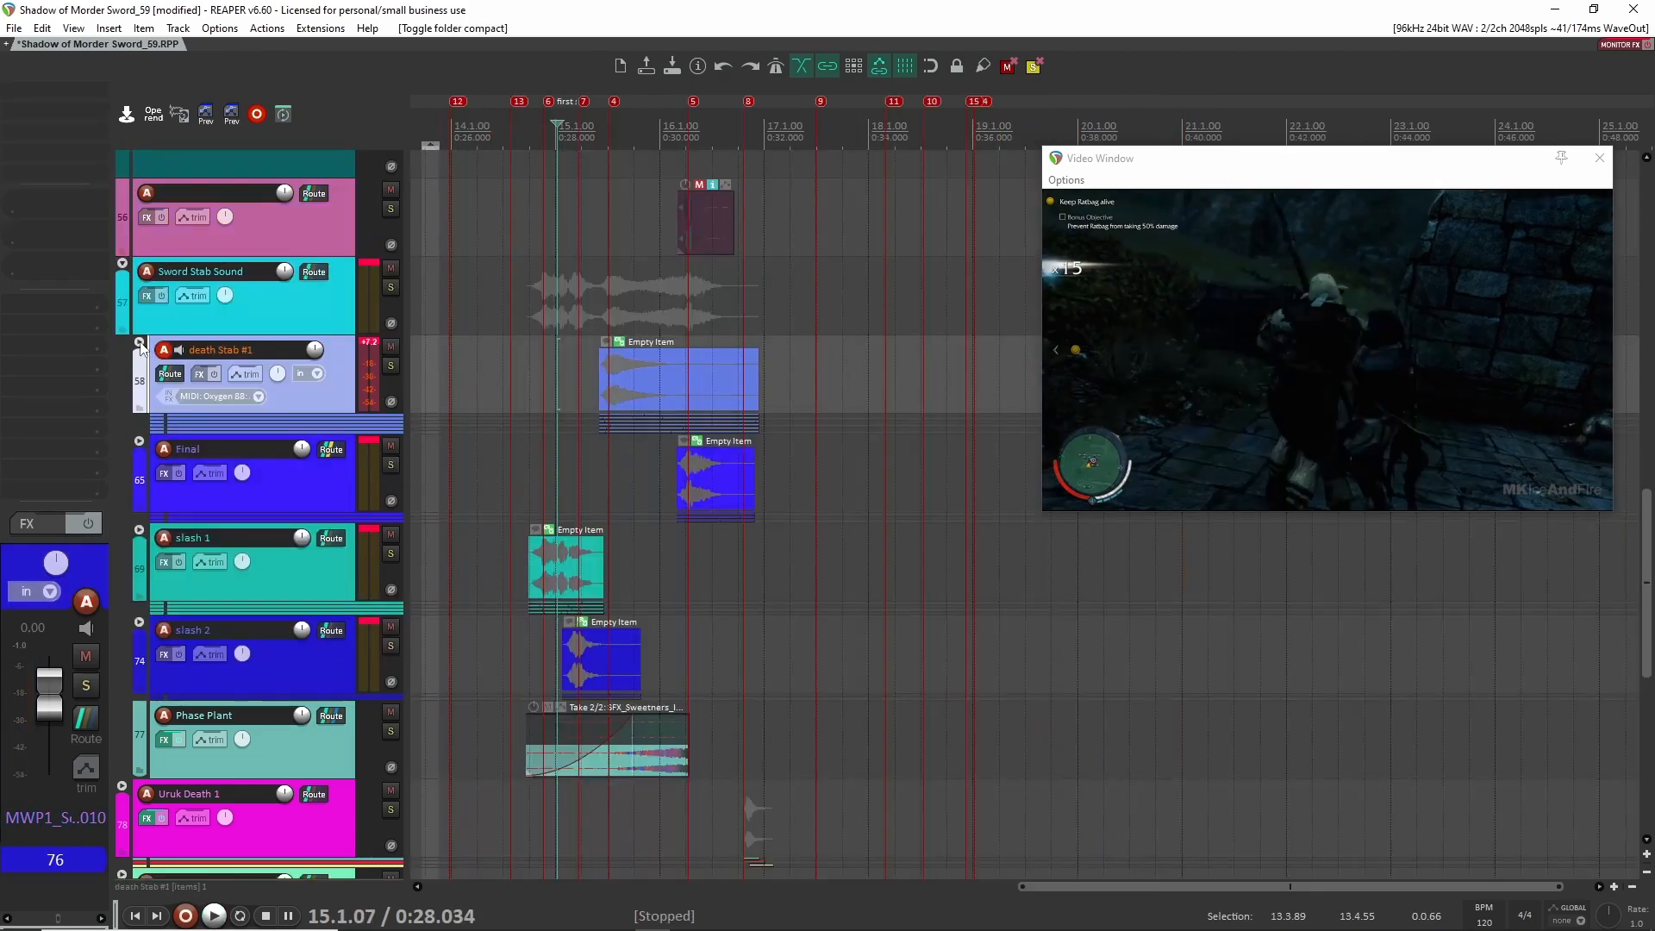
click(139, 343)
scroll(473, 395, up, 5)
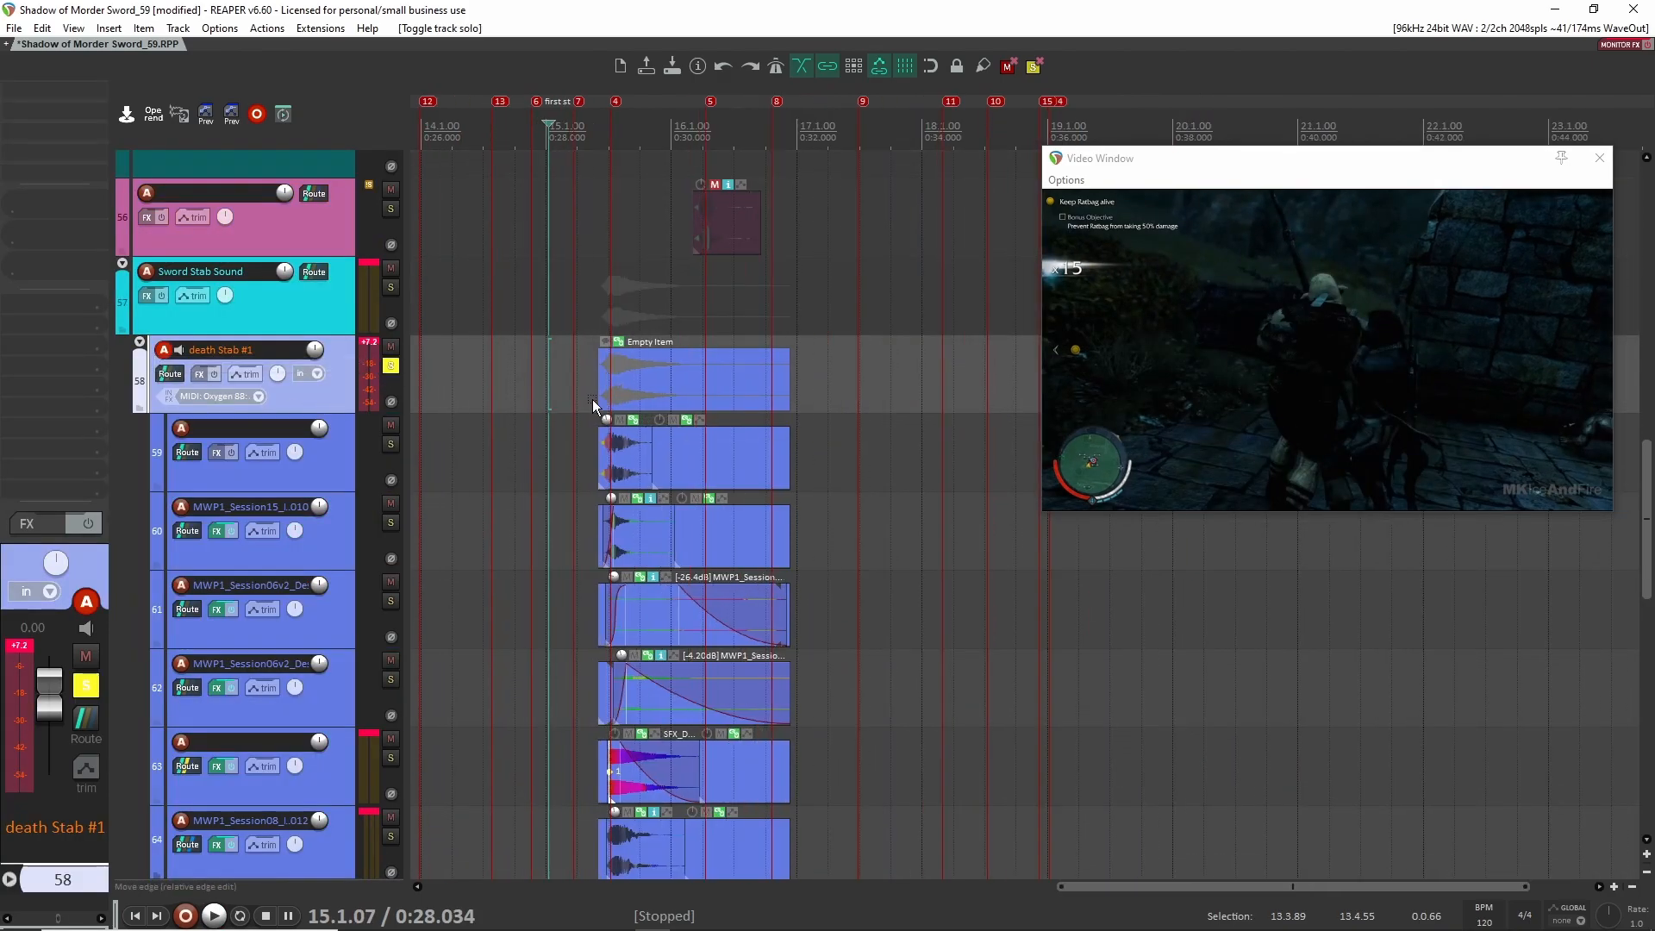
click(390, 367)
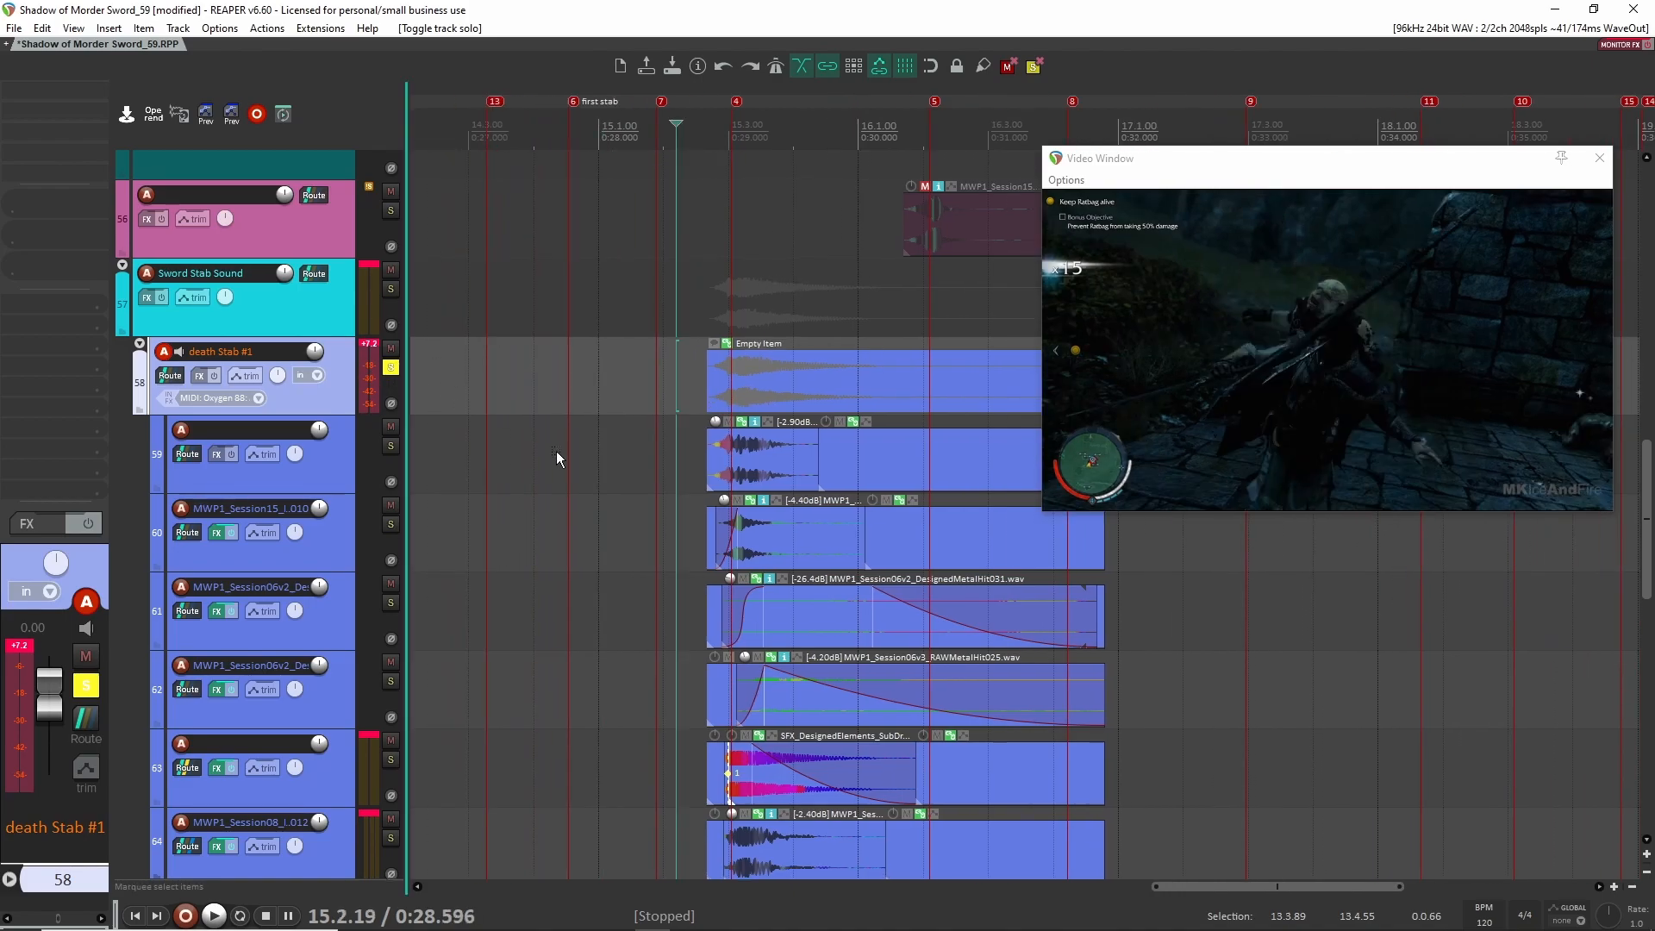
key(space)
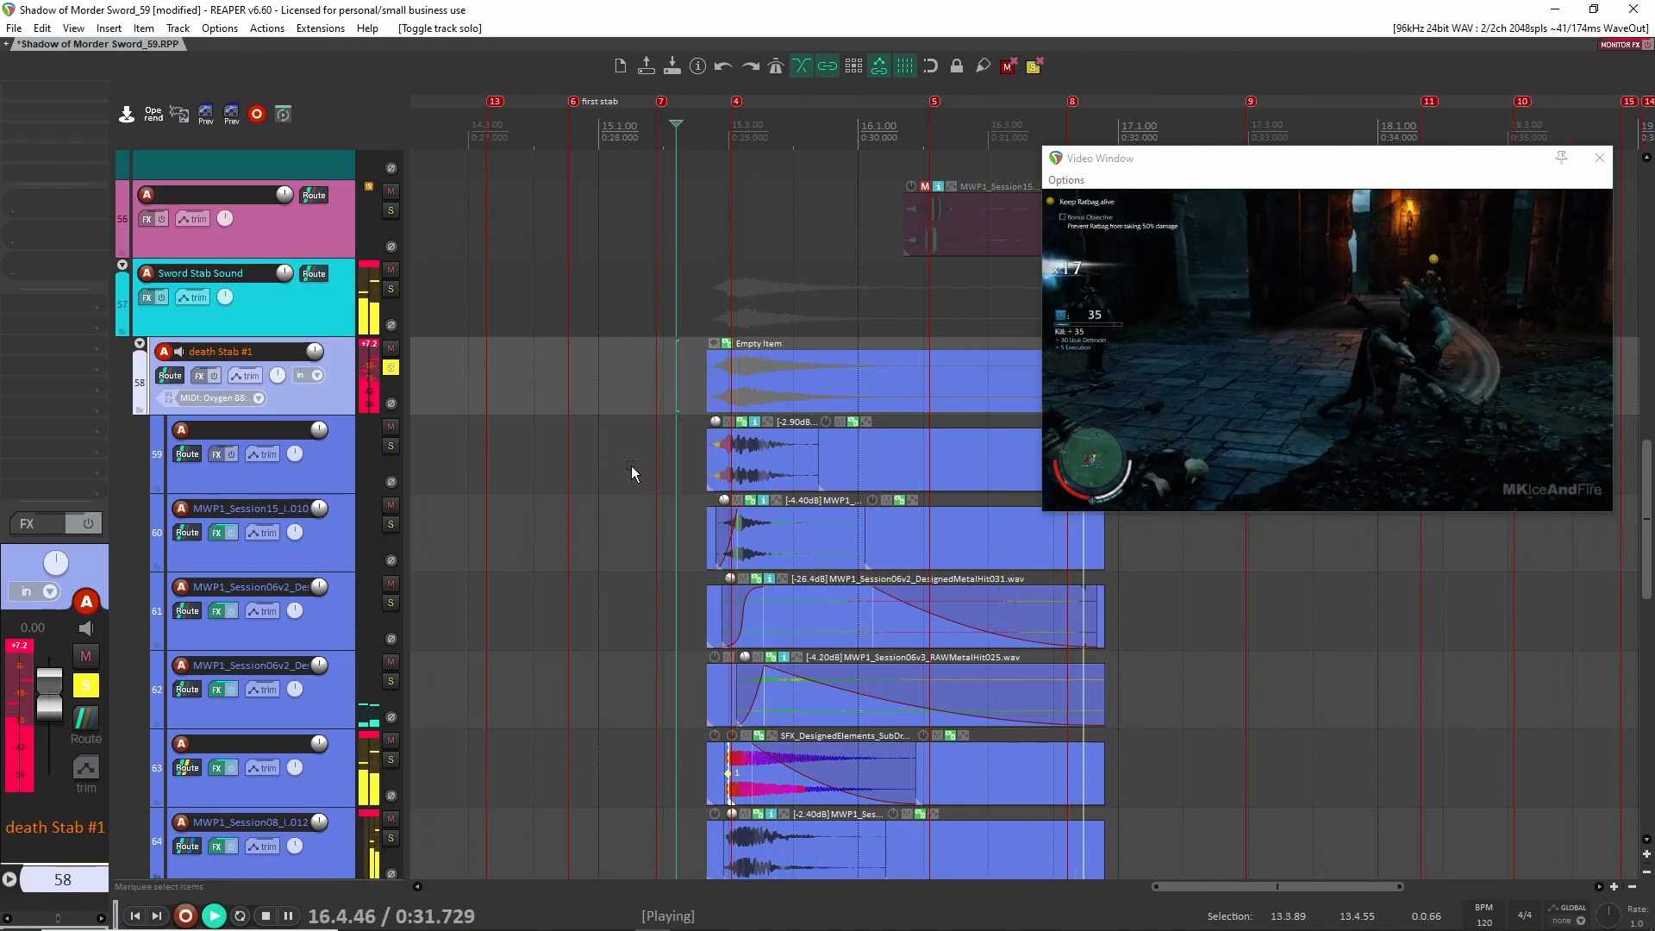
key(space)
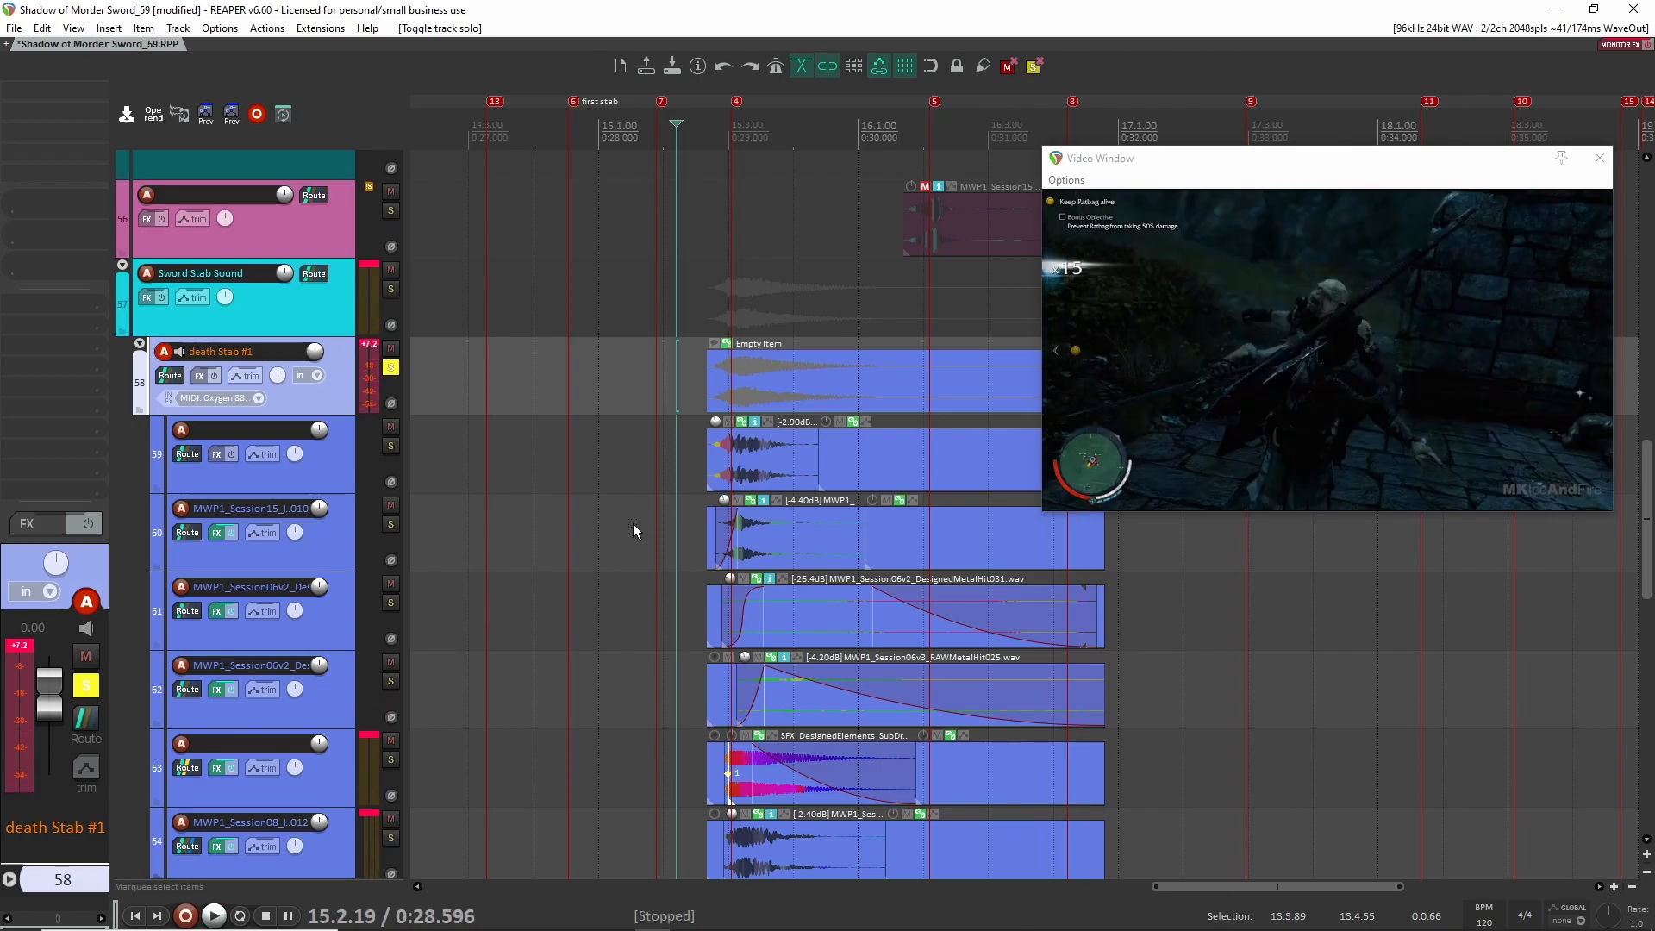
Solo track 63 in the death Stab #1 folder and toggle the bypass of its Raum and Enforcer effects
scroll(653, 603, down, 2)
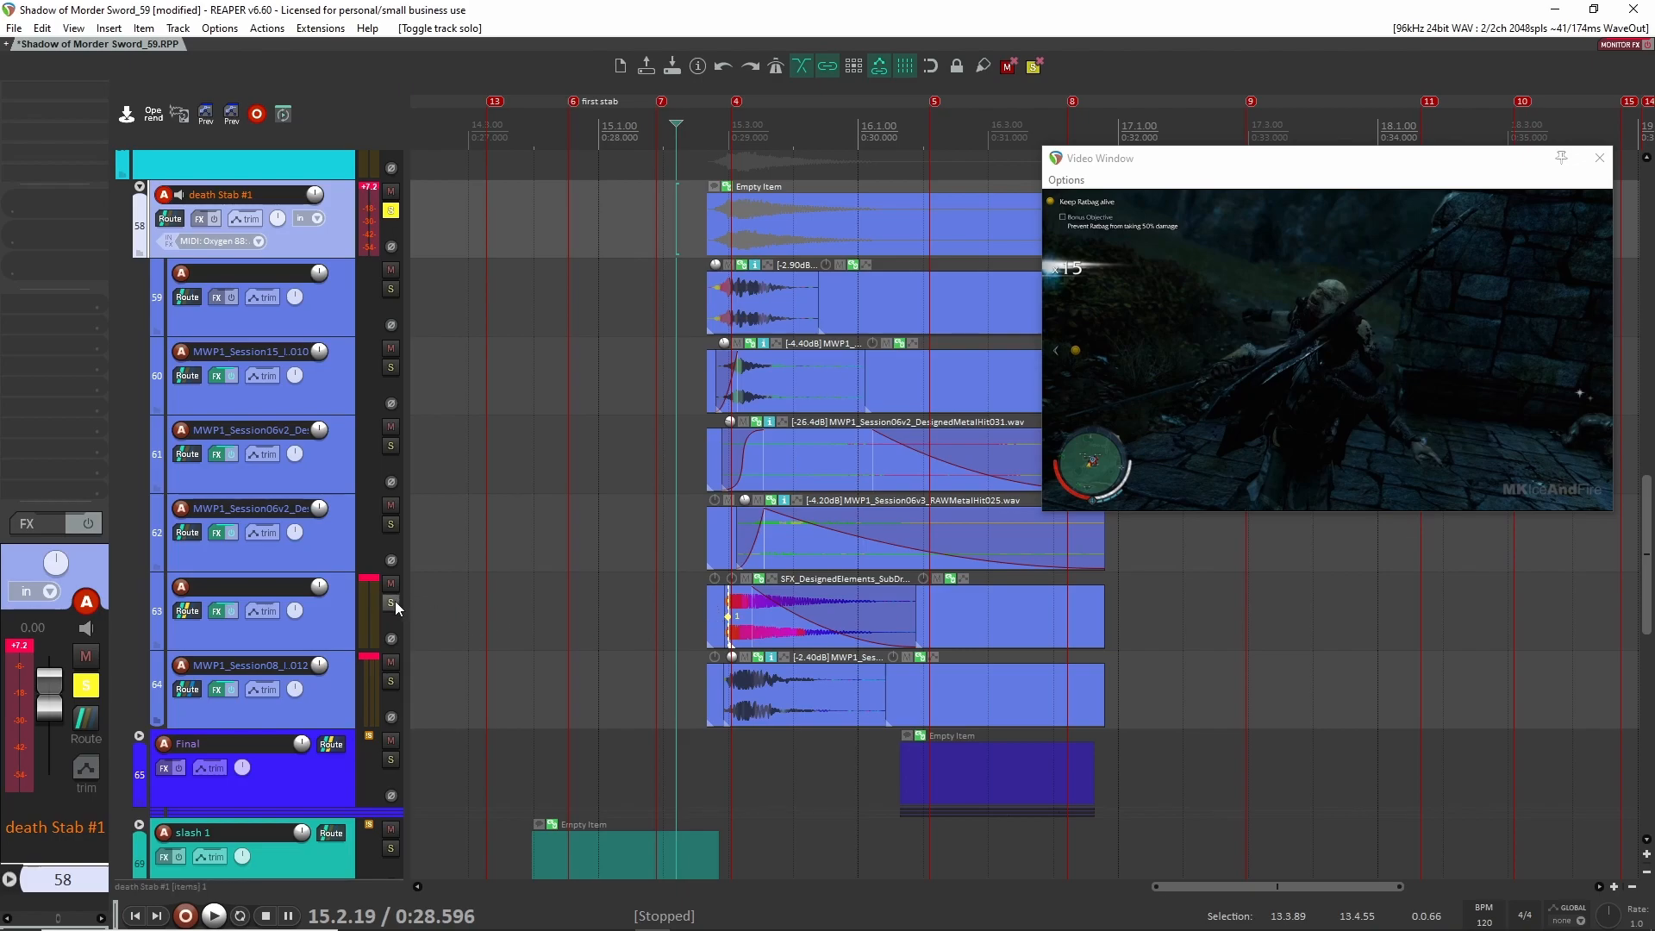
key(s)
drag(674, 618, 578, 615)
shift+click(66, 113)
shift+click(48, 91)
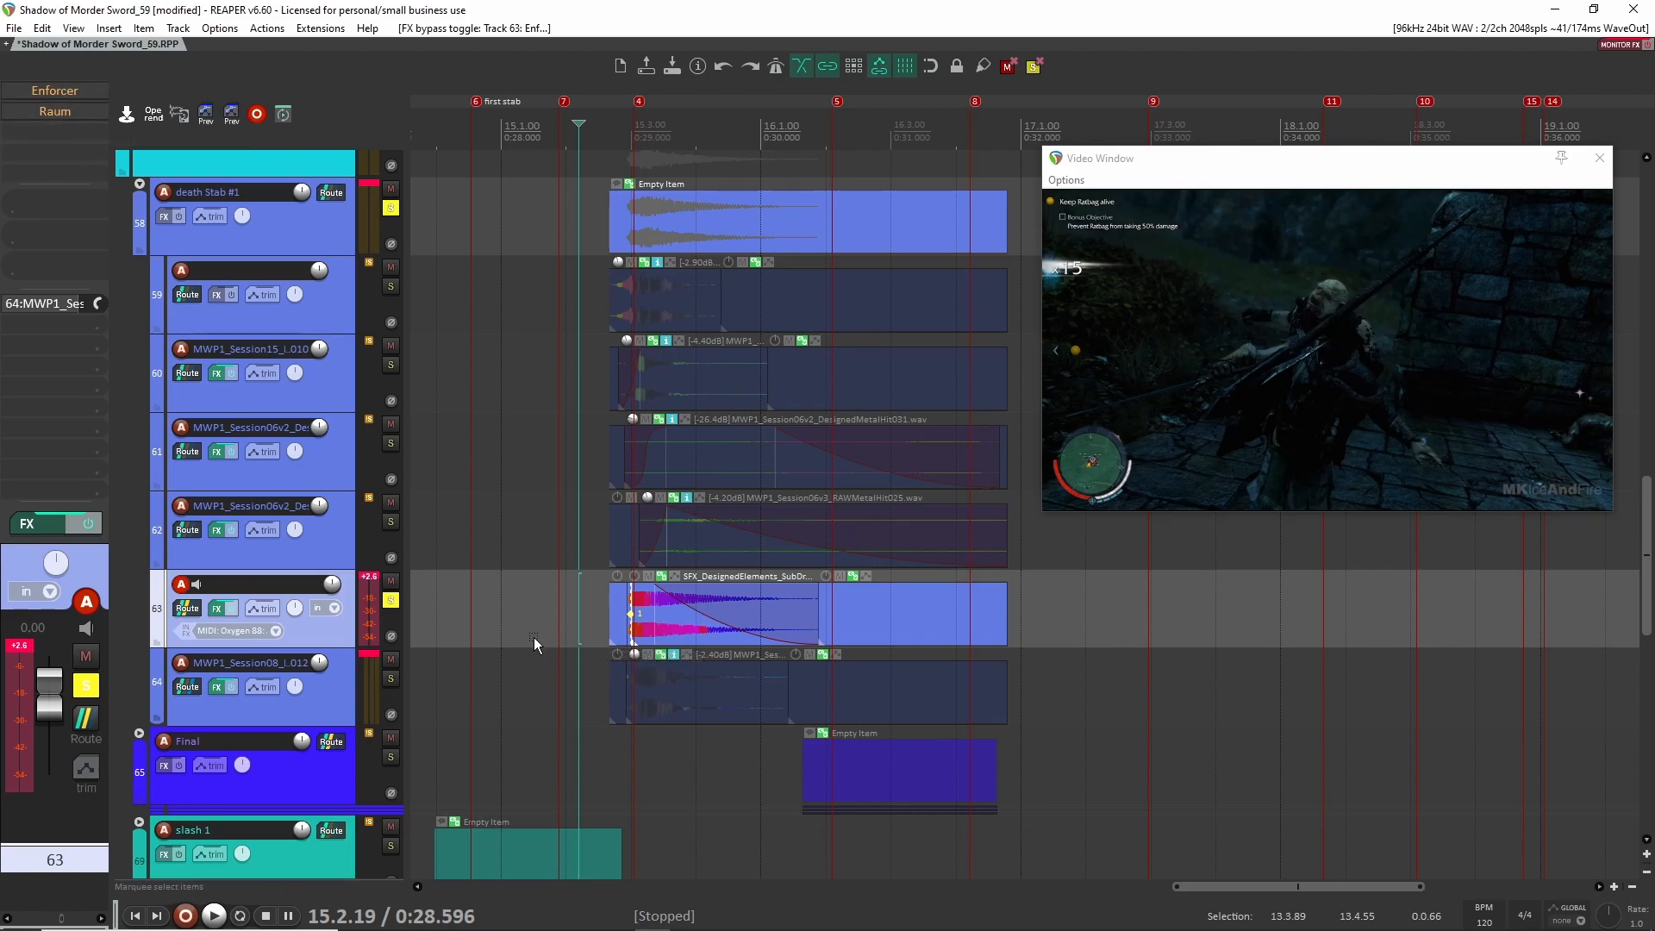
Audition the soloed track 63 and open its Enforcer plug-in to examine the settings
key(space)
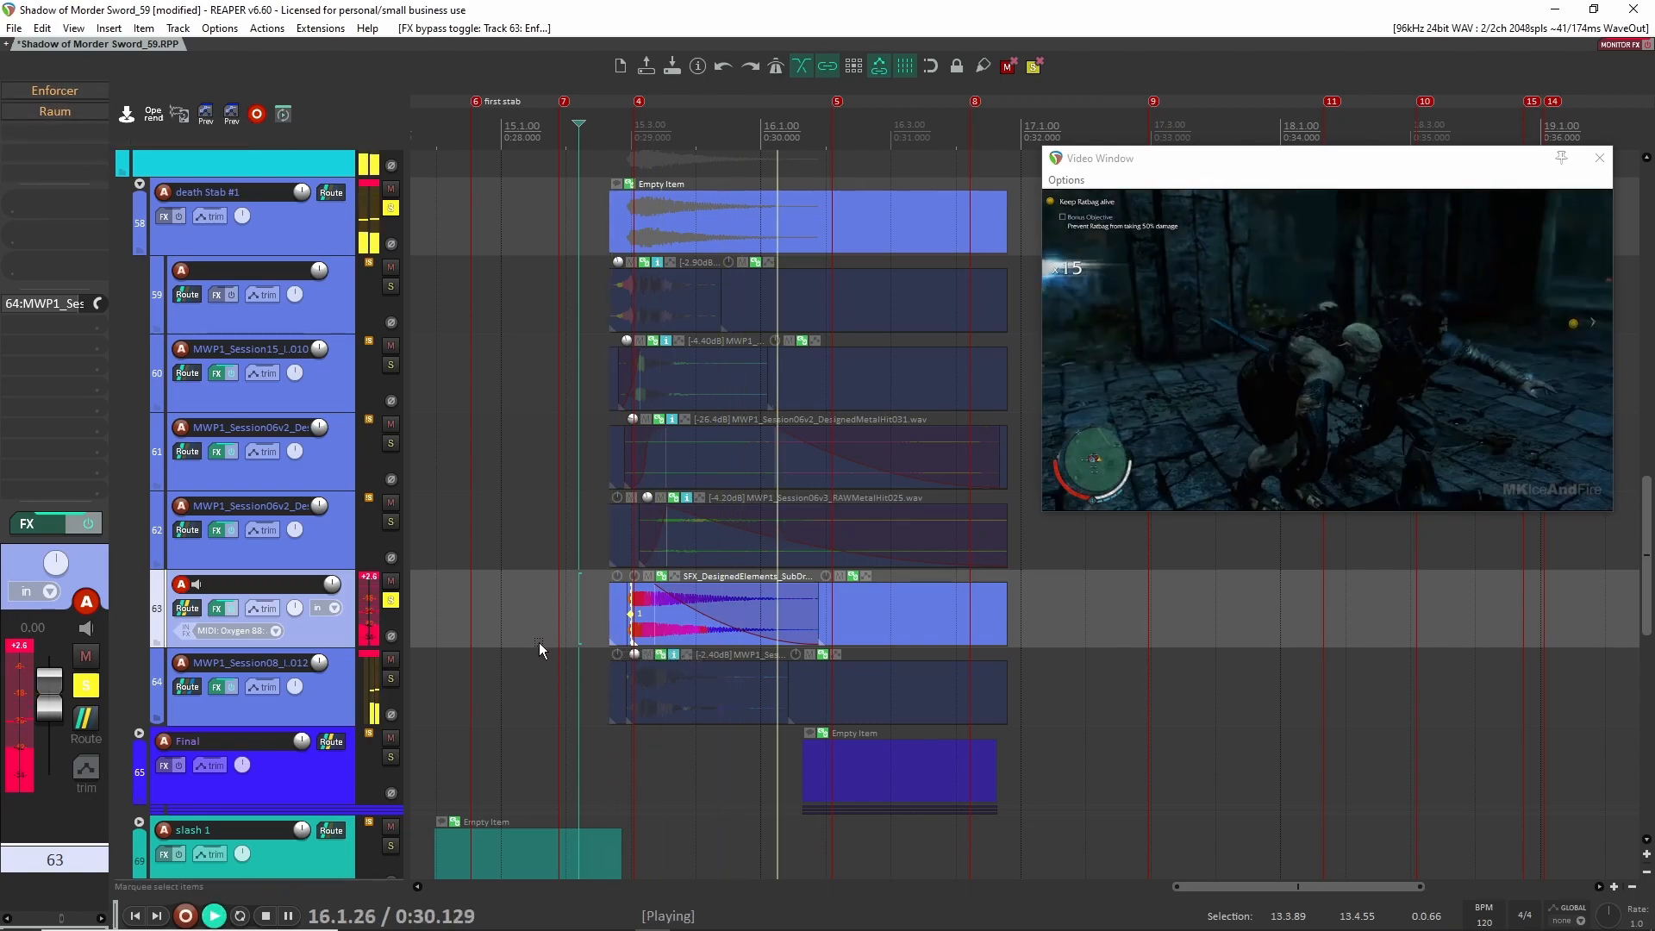
key(space)
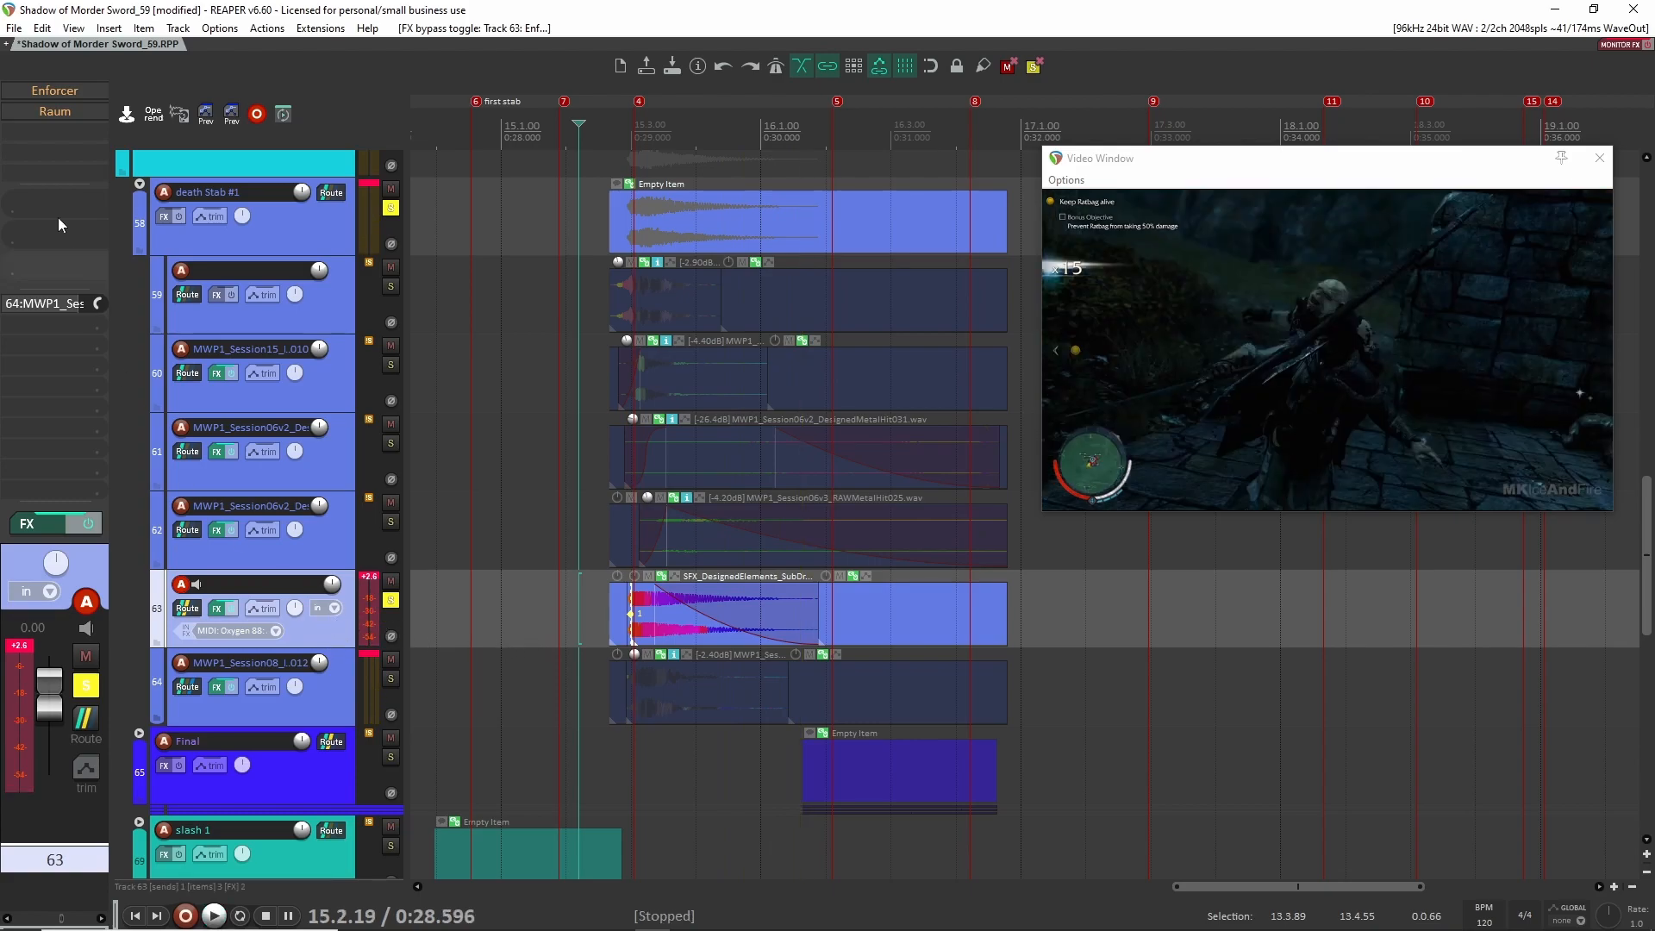
click(62, 92)
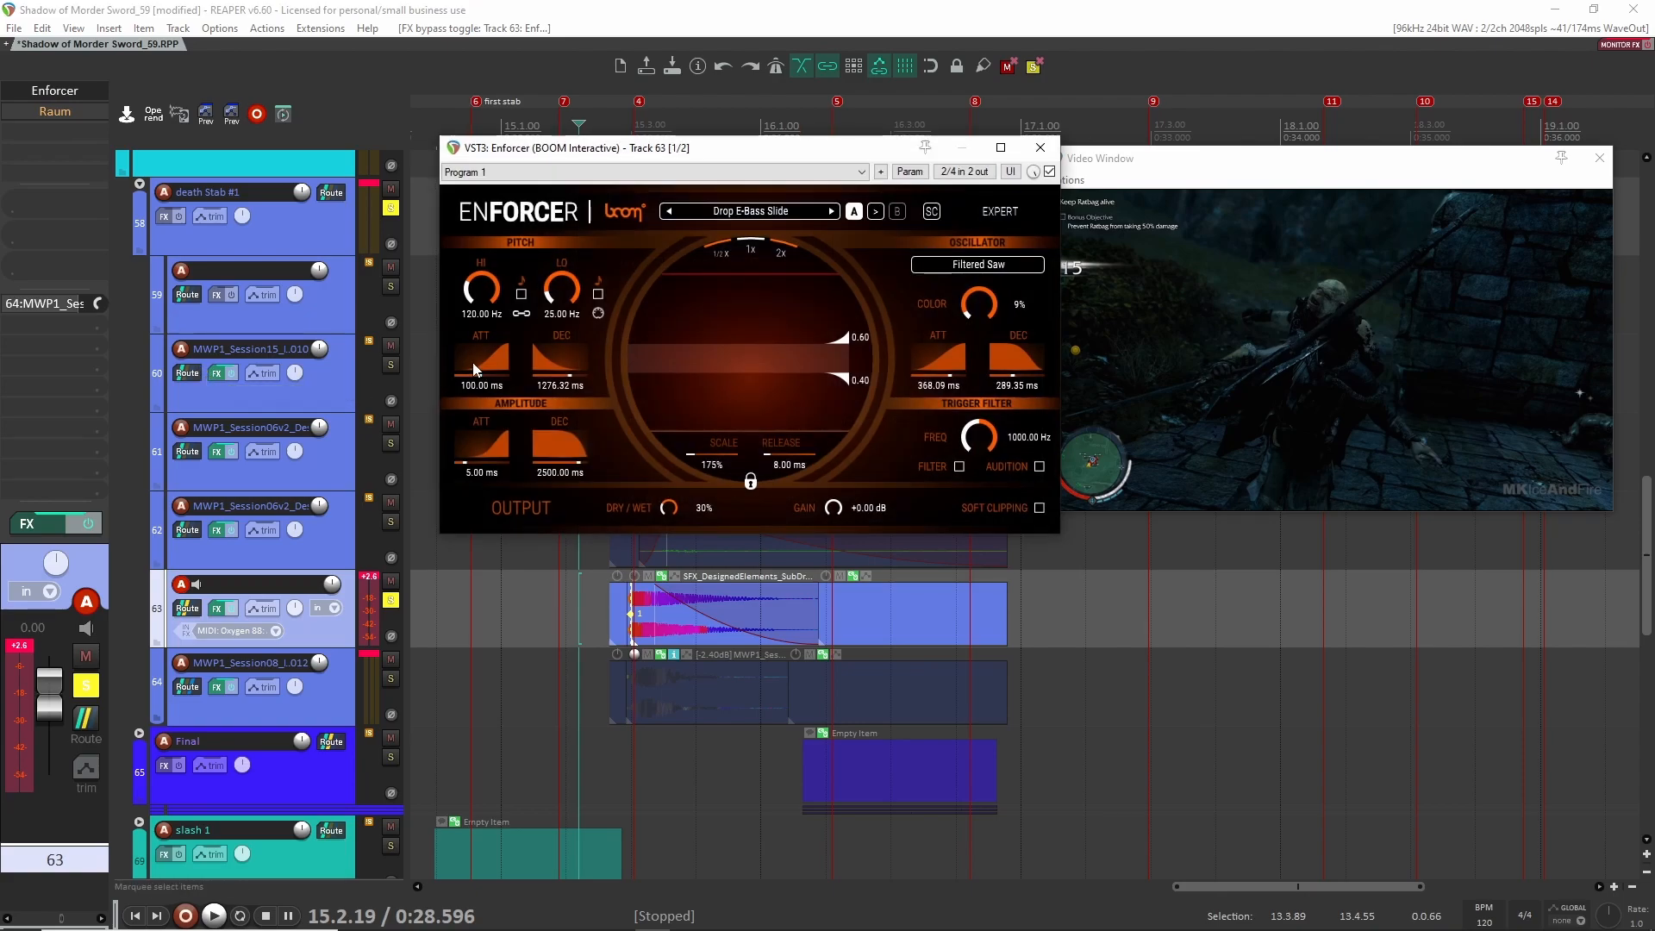
Examine Enforcer's SFX TRAILER preset list, then close it with the preset unchanged
click(757, 212)
mouse_move(757, 366)
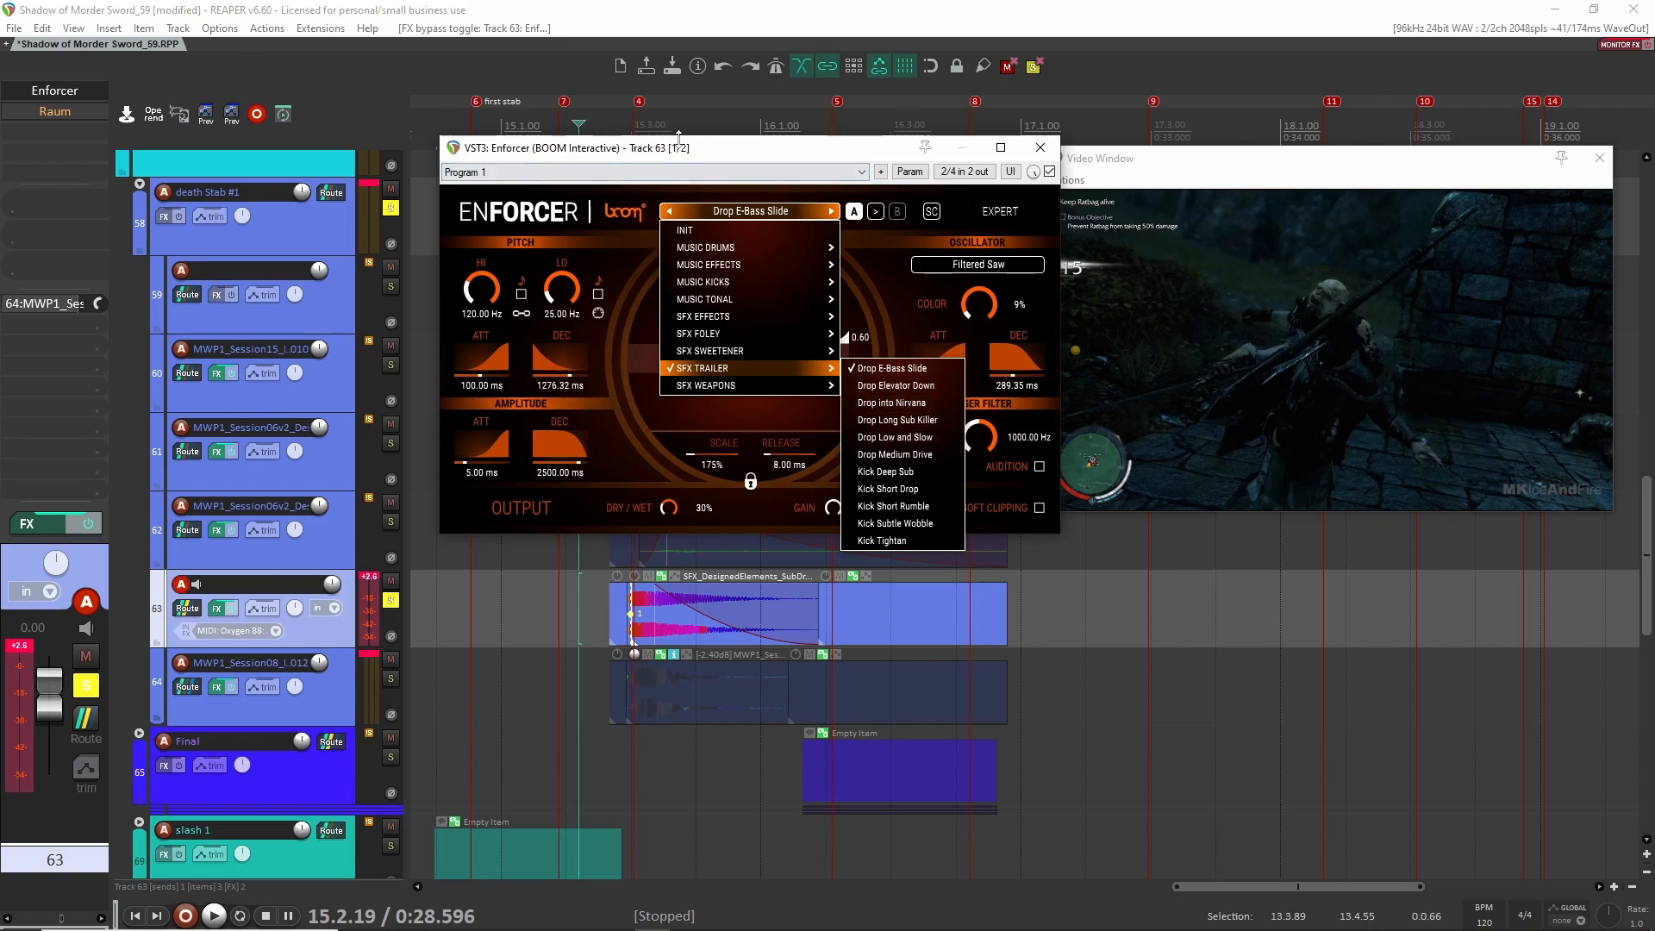
key(Escape)
Place the edit cursor just before the sub drop item and play the soloed track 63
click(603, 605)
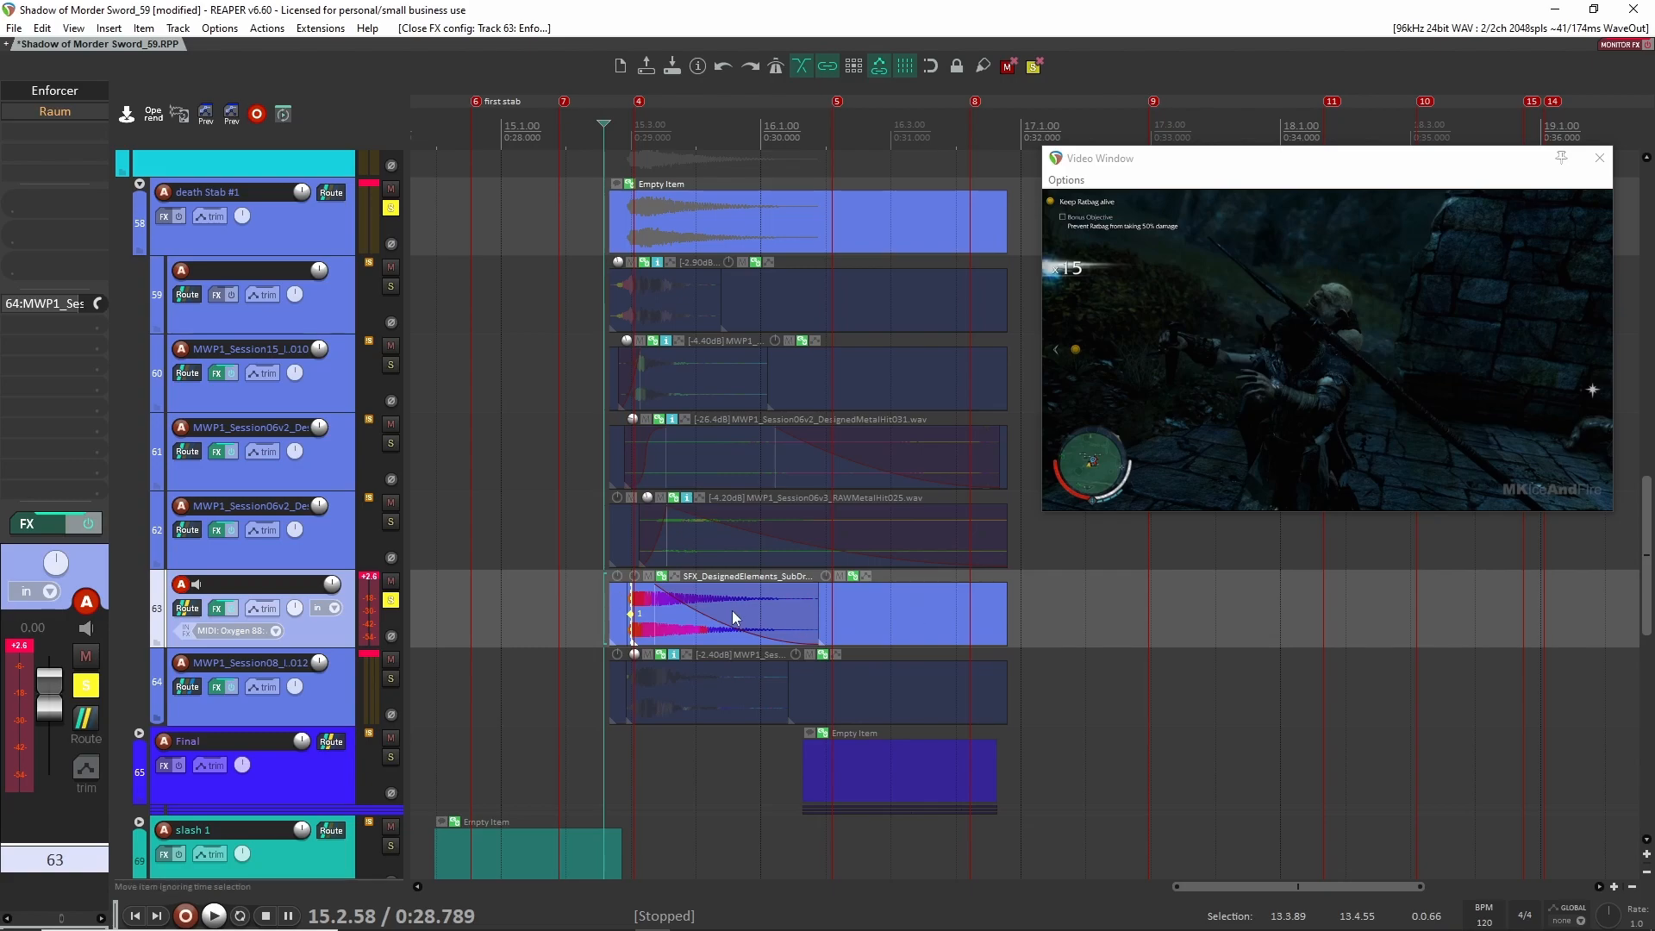
key(ctrl+z)
key(space)
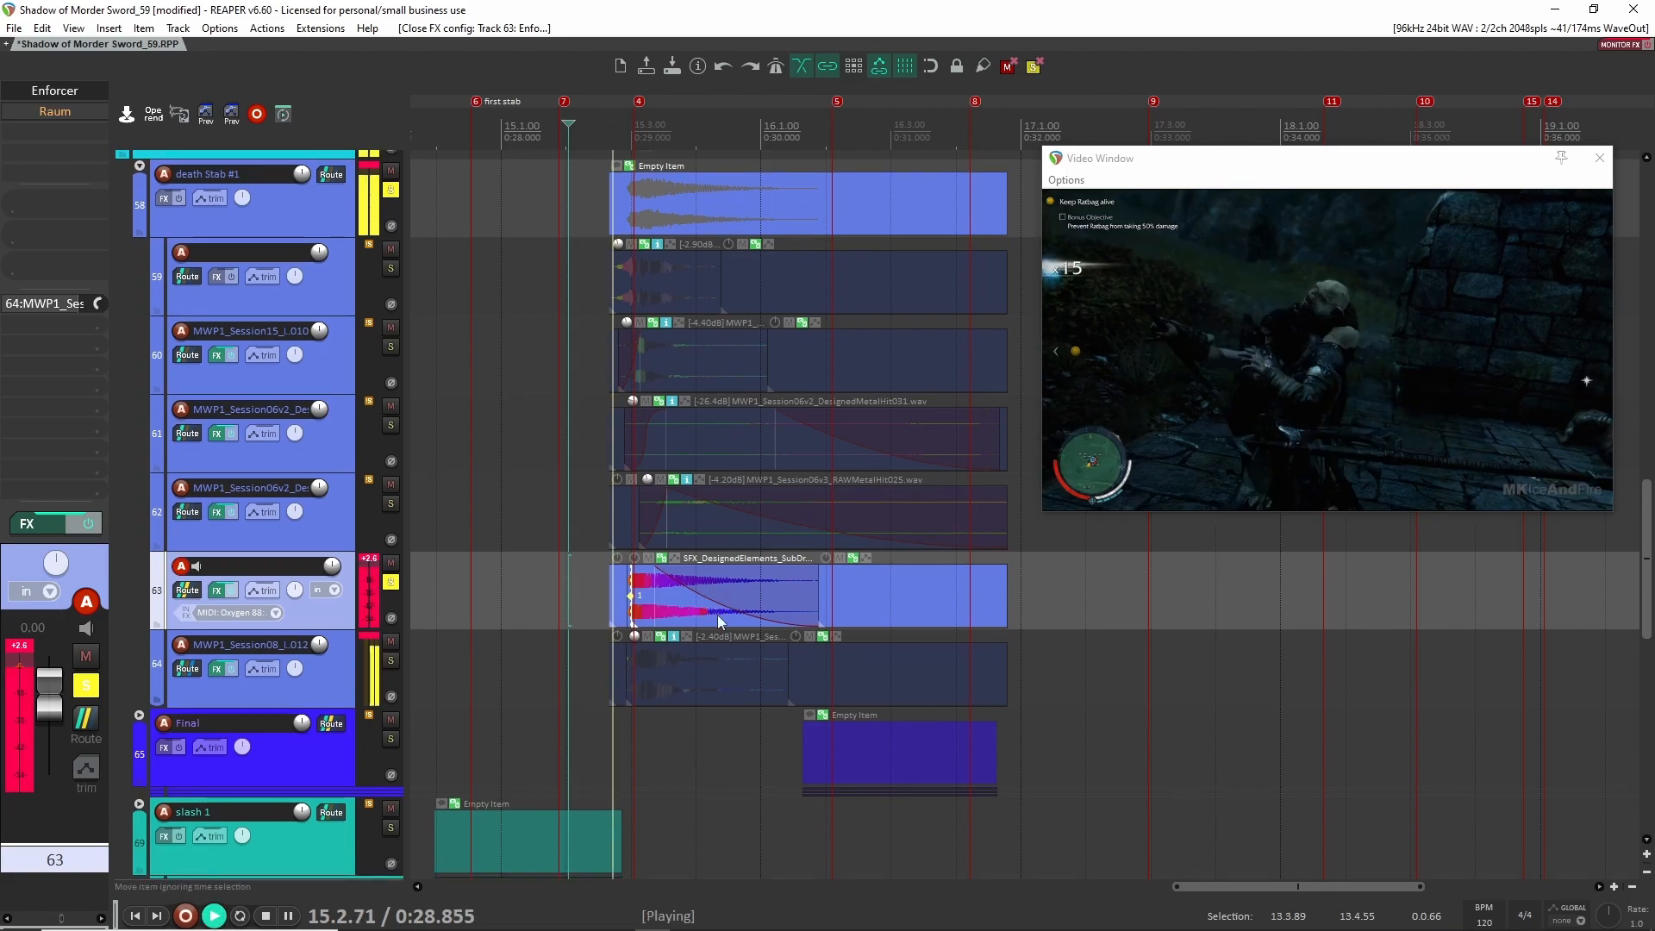
key(space)
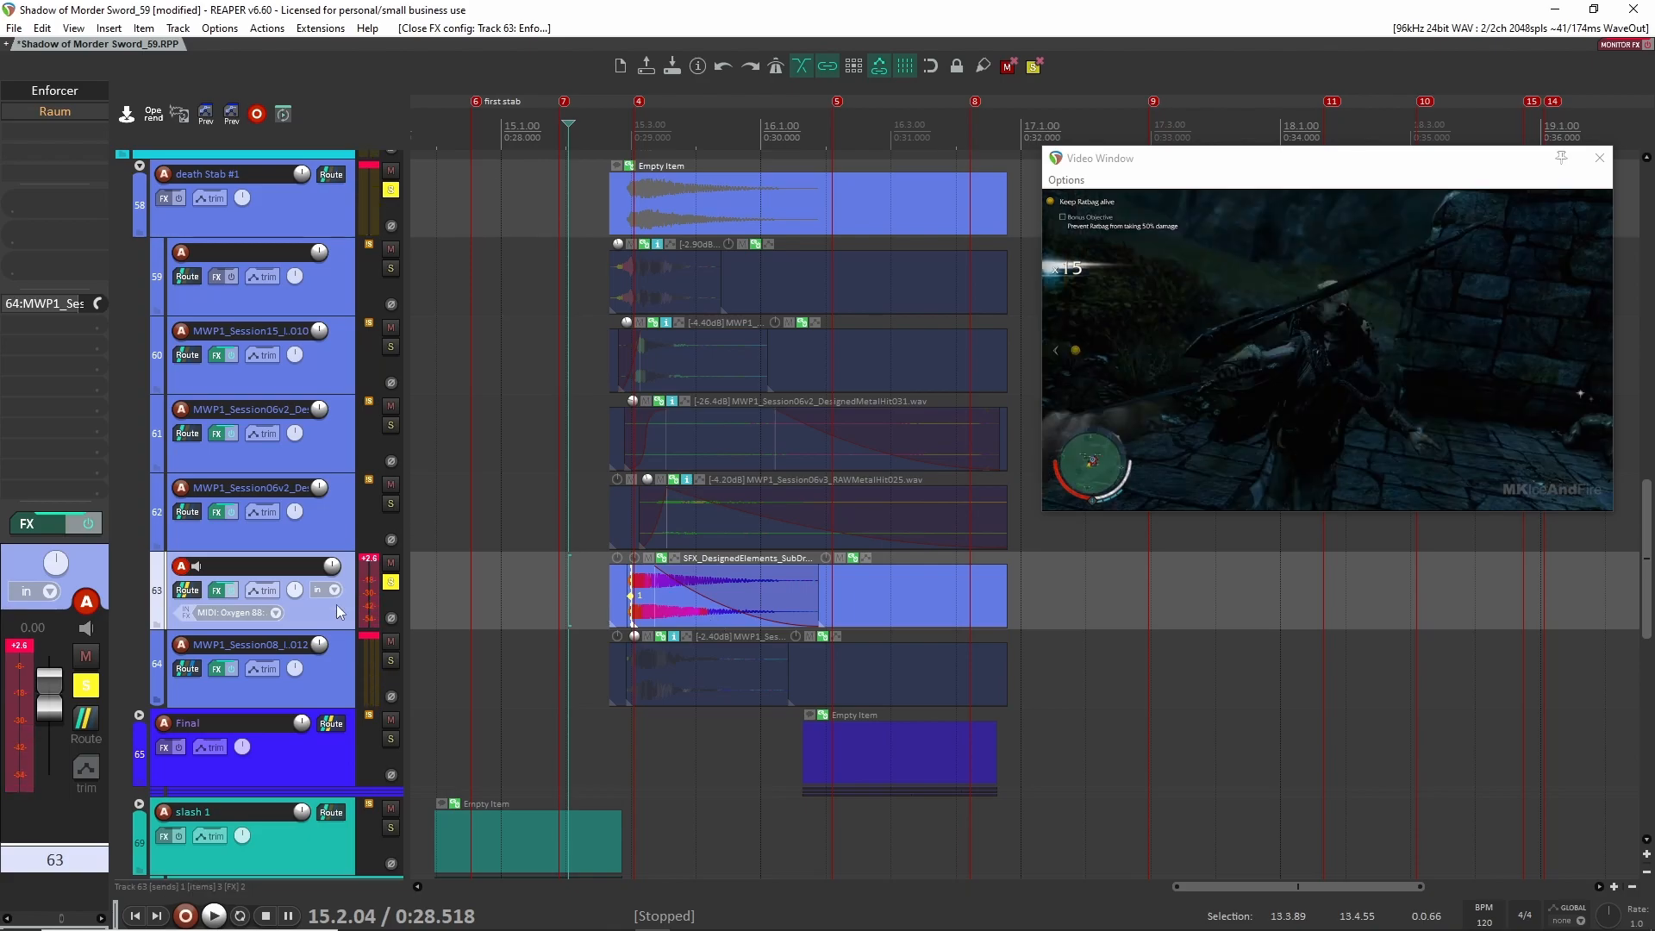
Open the Raum reverb on track 63, play the sub drop with its settings in view, and close the plugin window
click(62, 114)
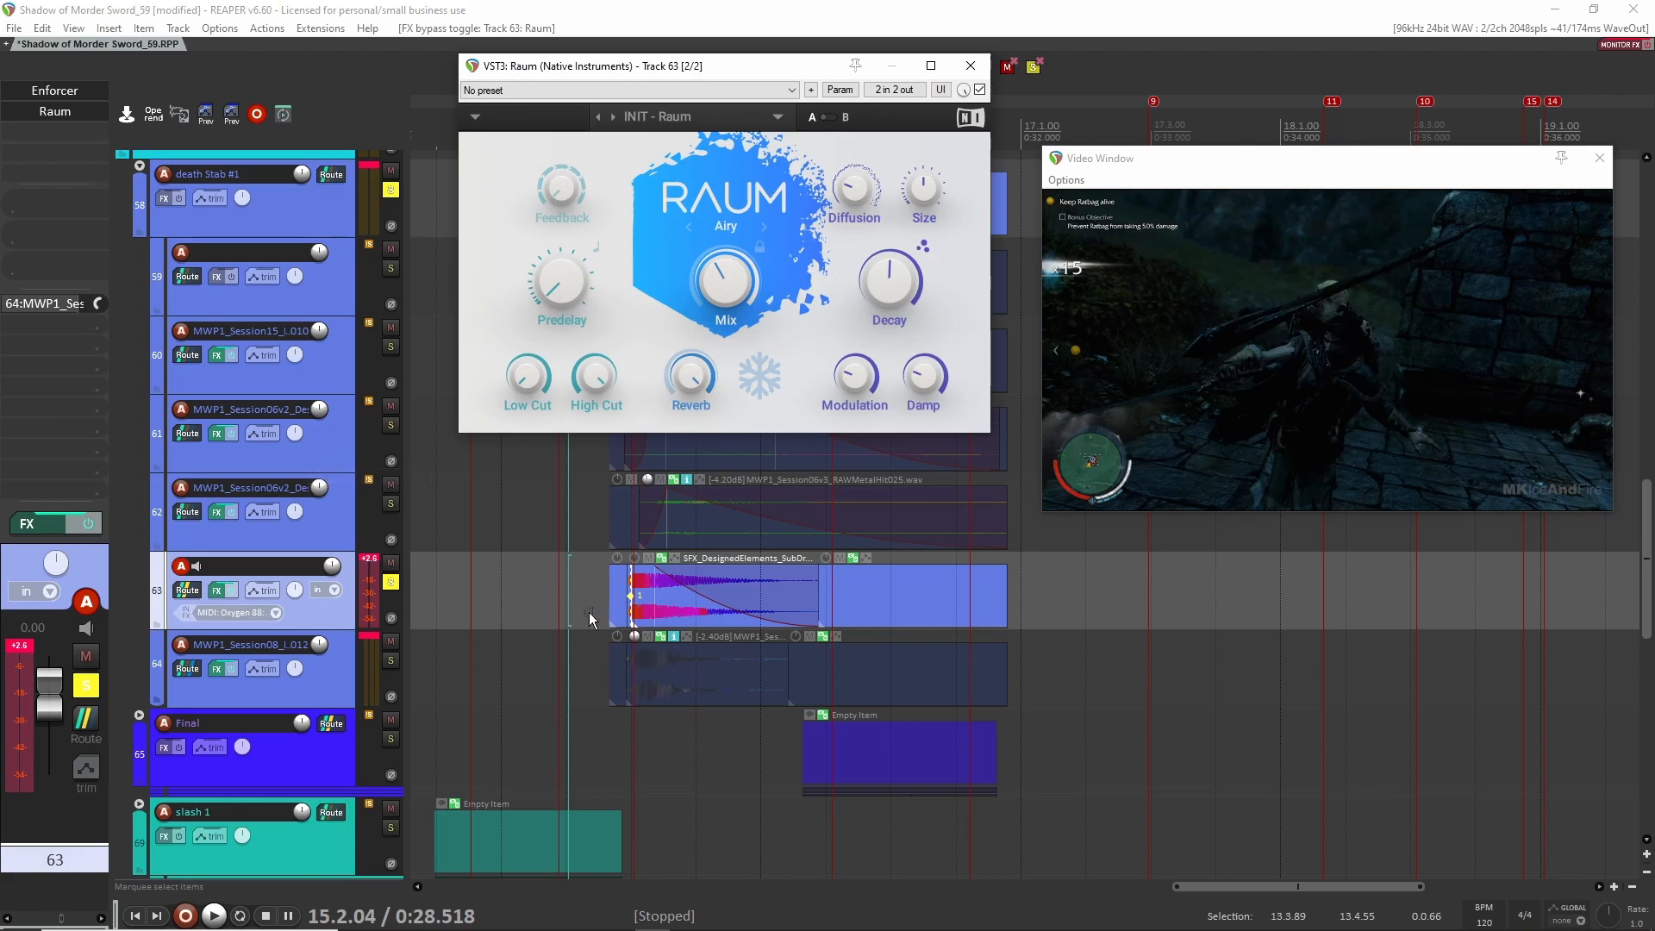
key(space)
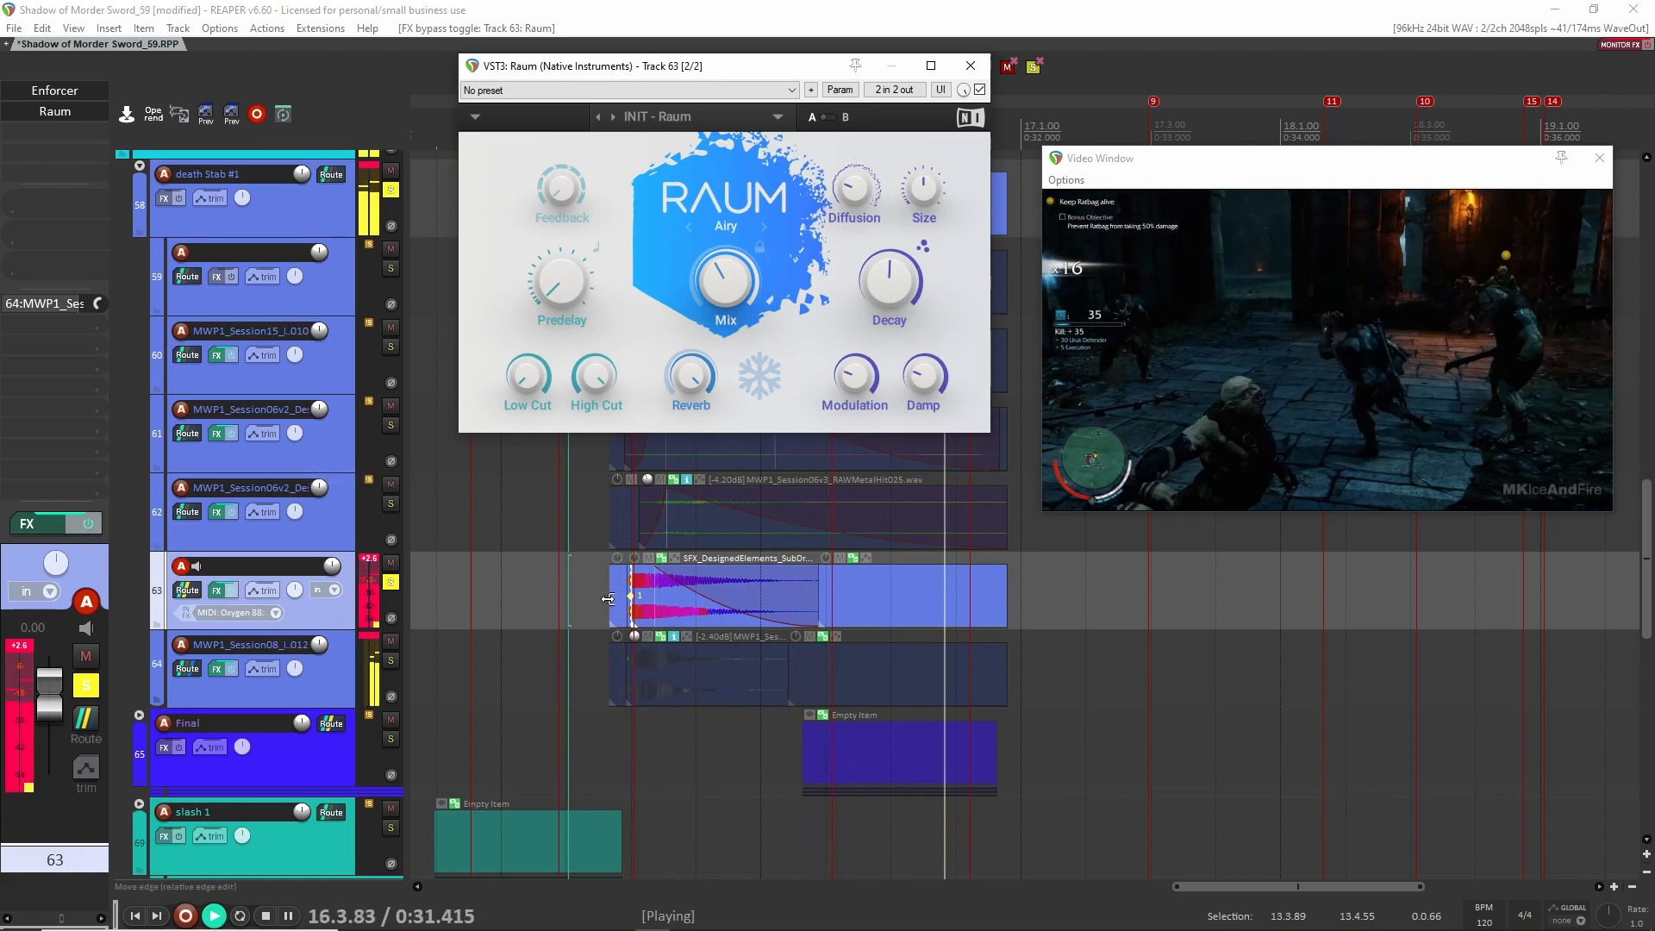
key(space)
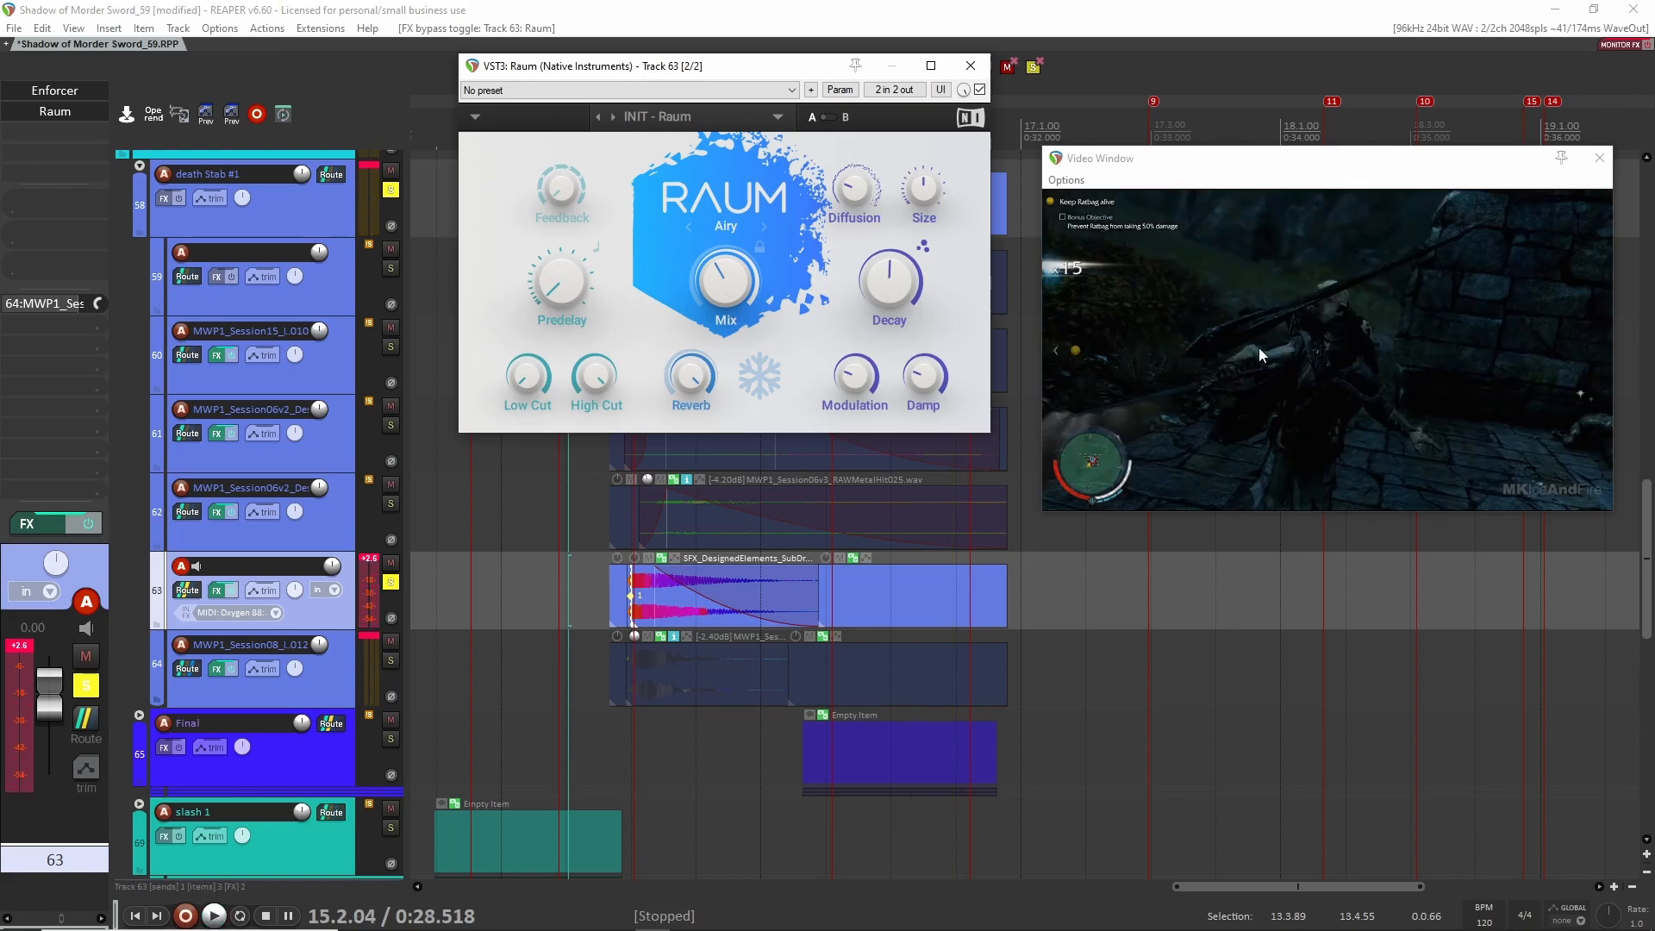
click(970, 65)
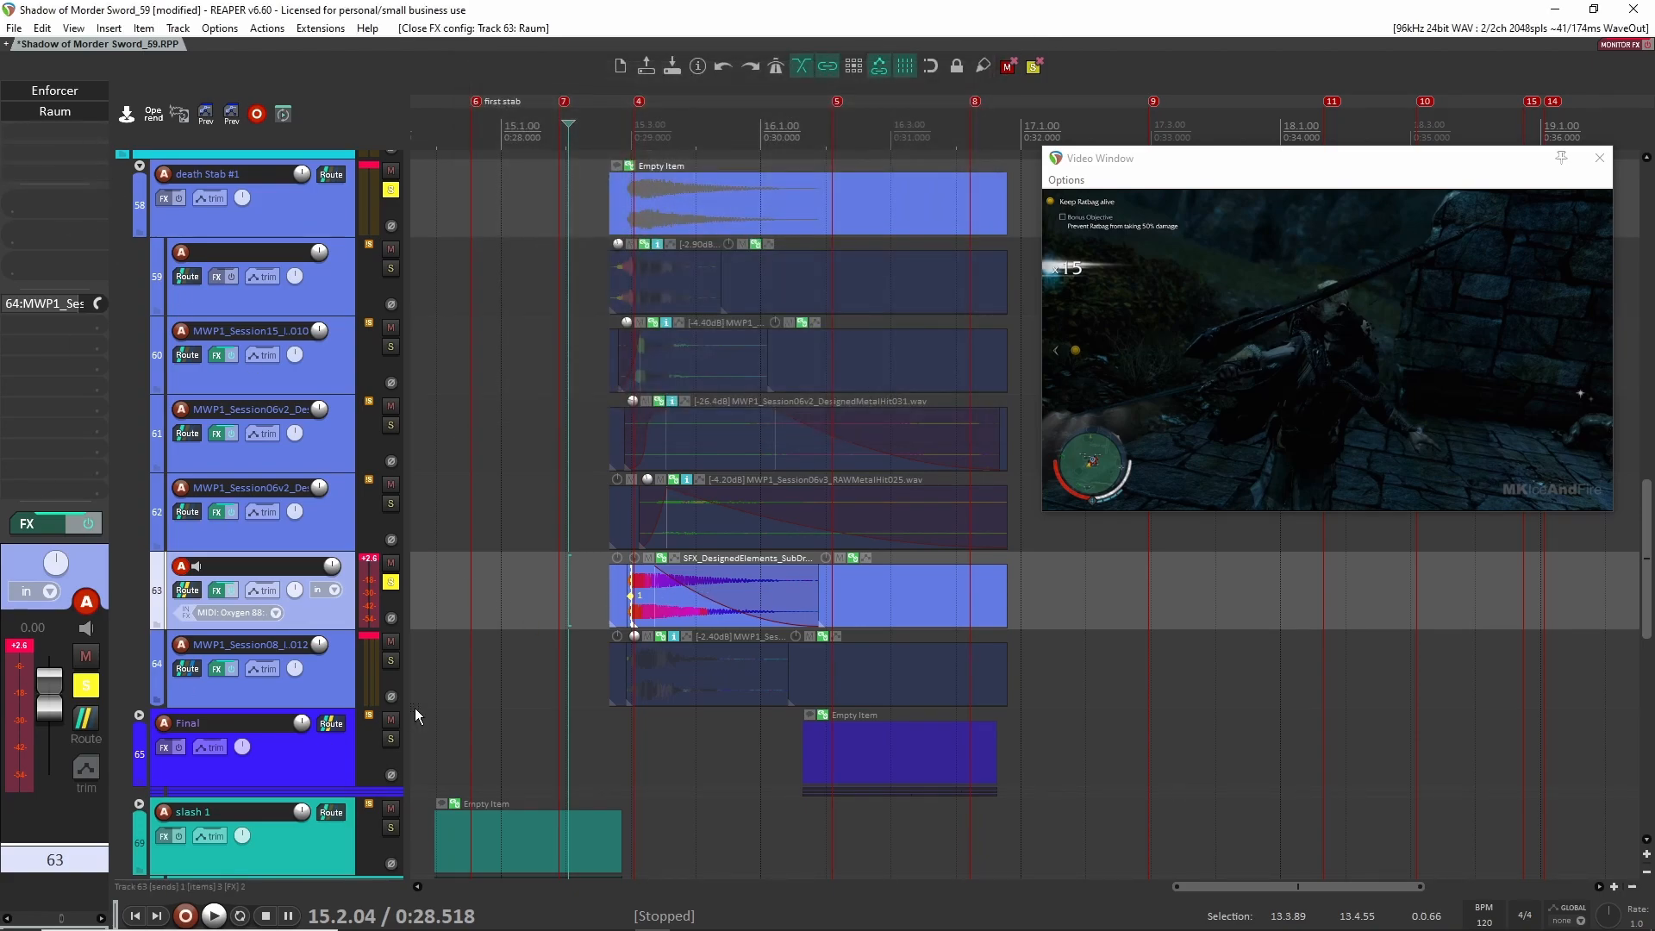
Unsolo track 63, solo metal hit tracks 61 and 62, and play them from the start of their items
click(391, 582)
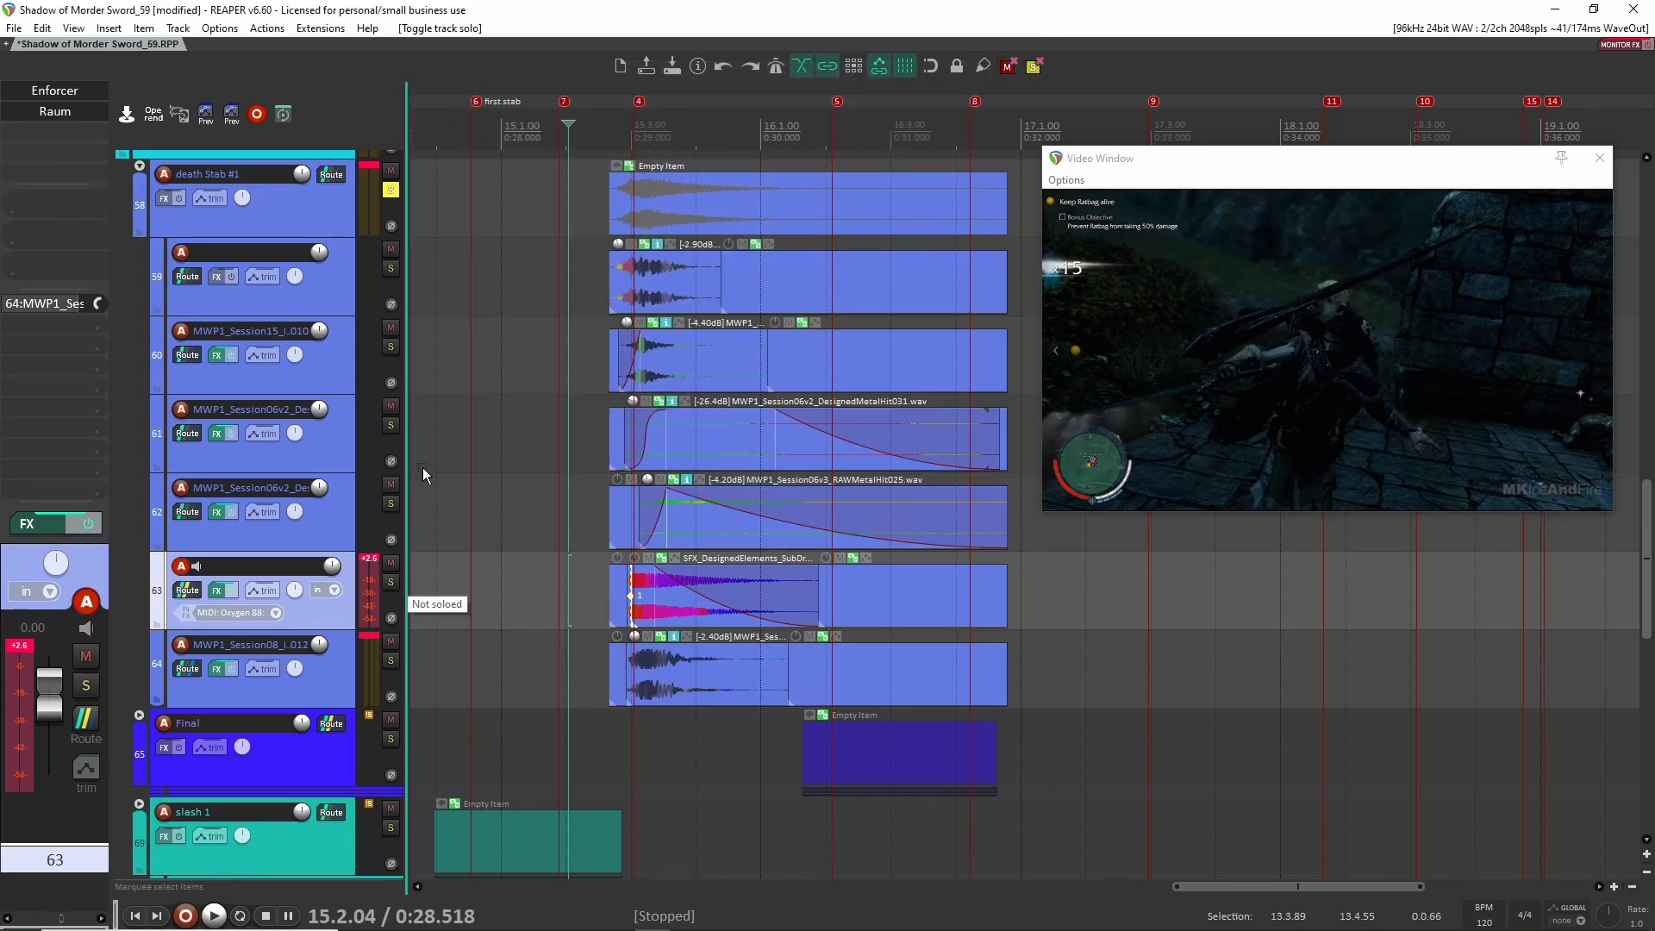
click(391, 504)
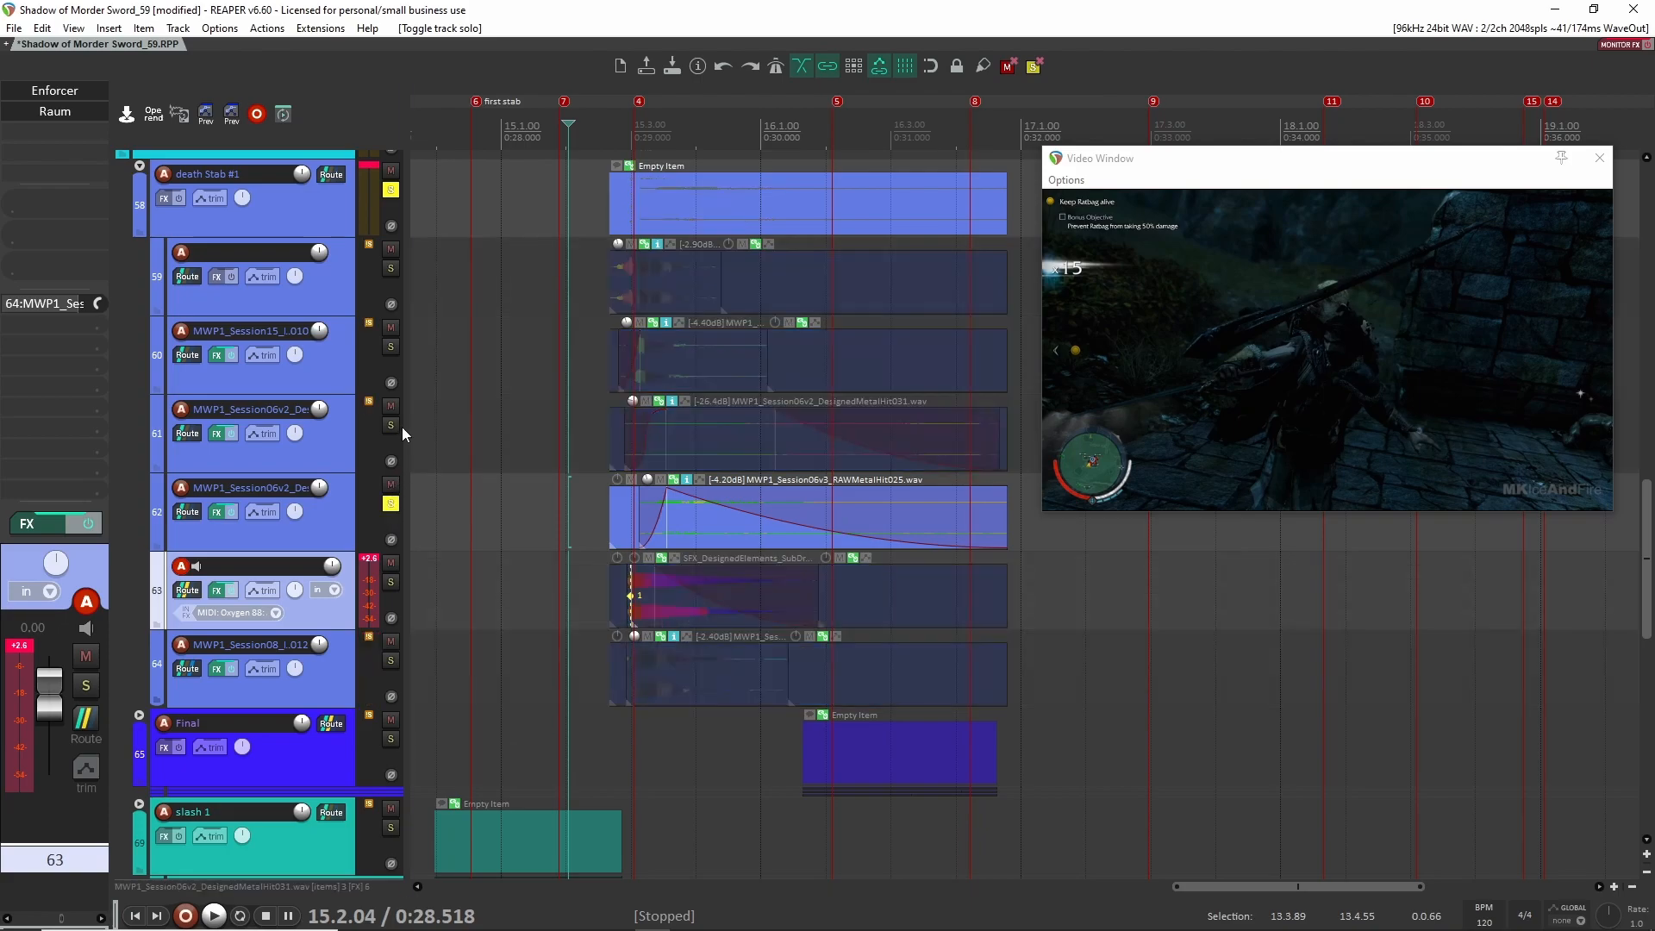
key(s)
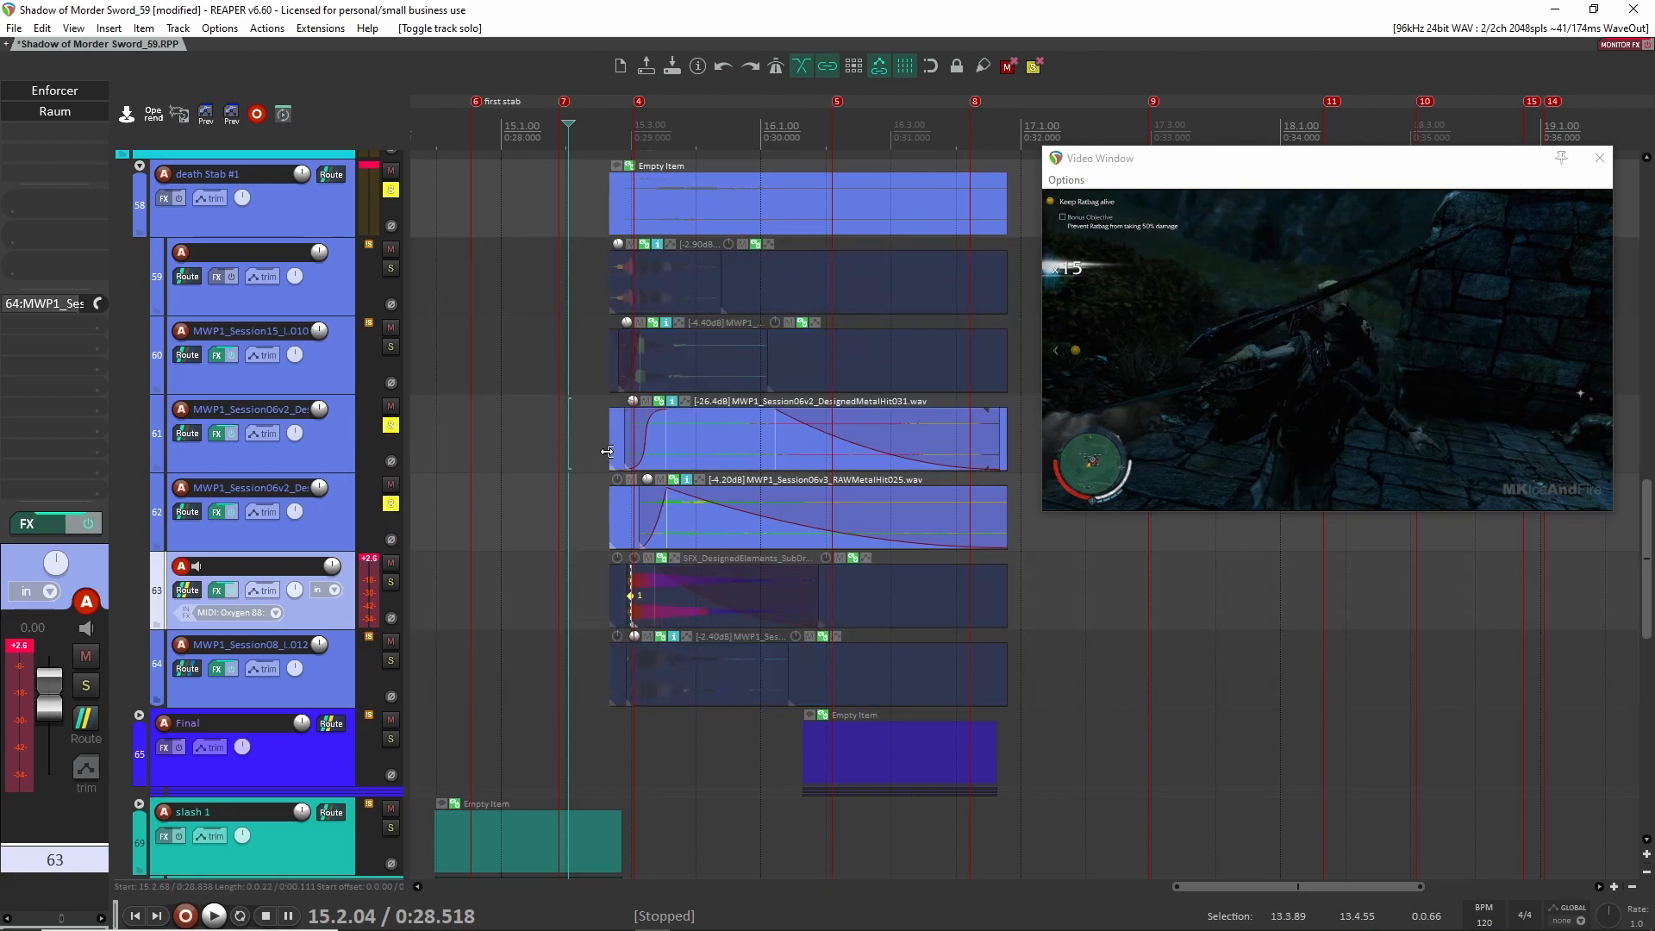
click(612, 455)
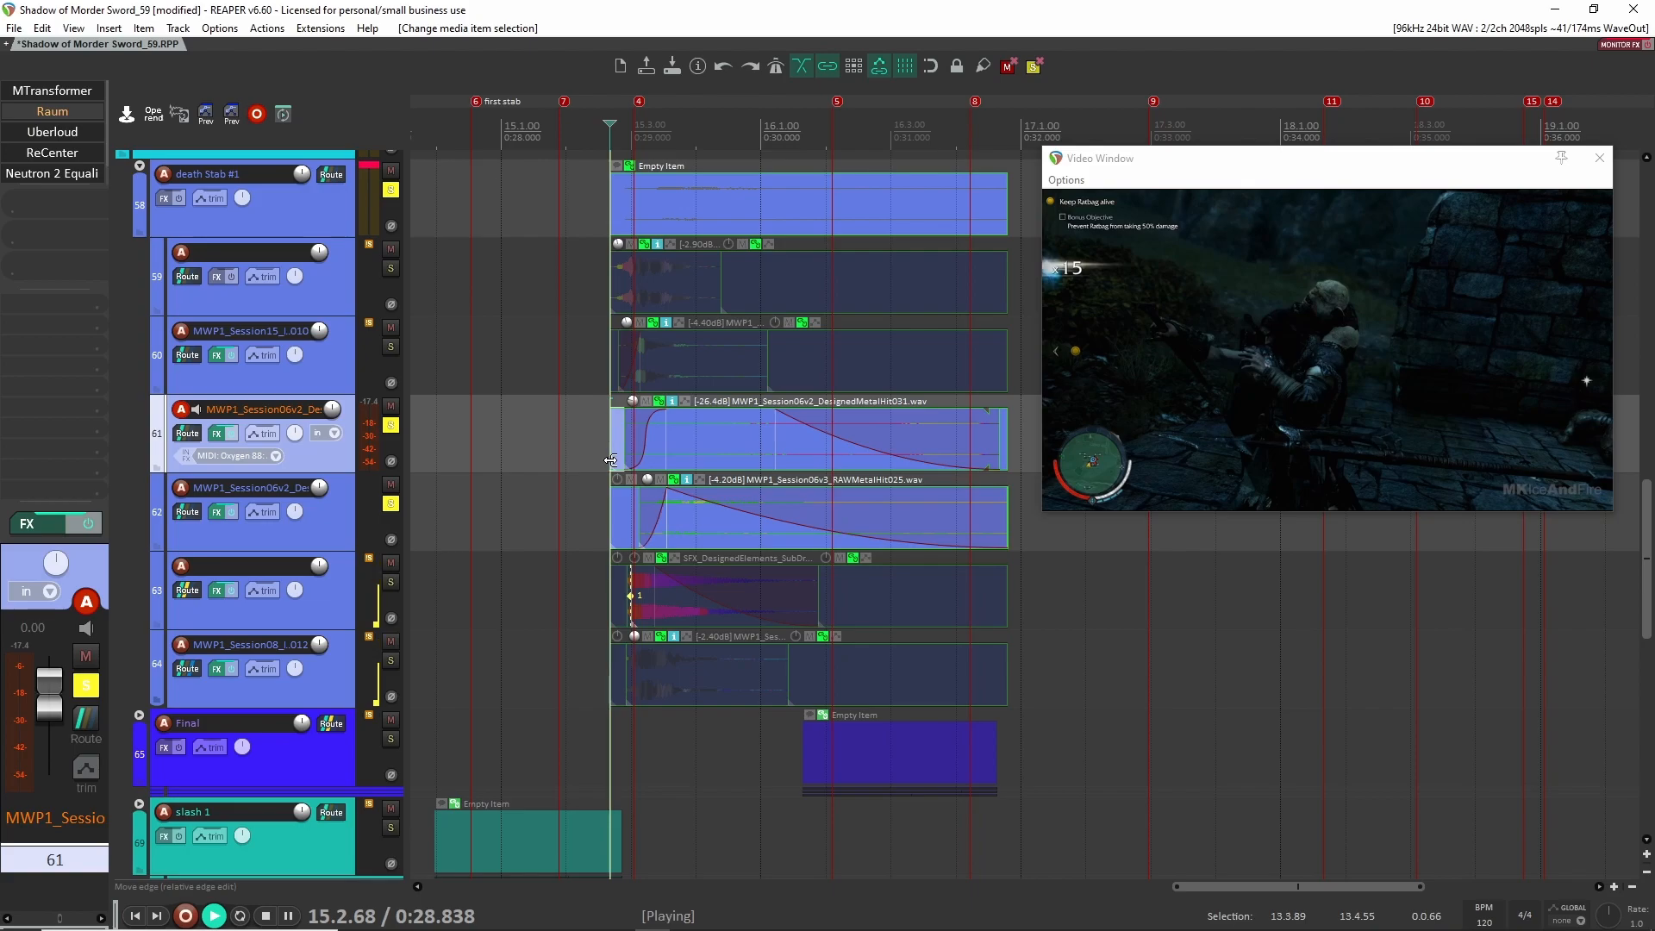
key(space)
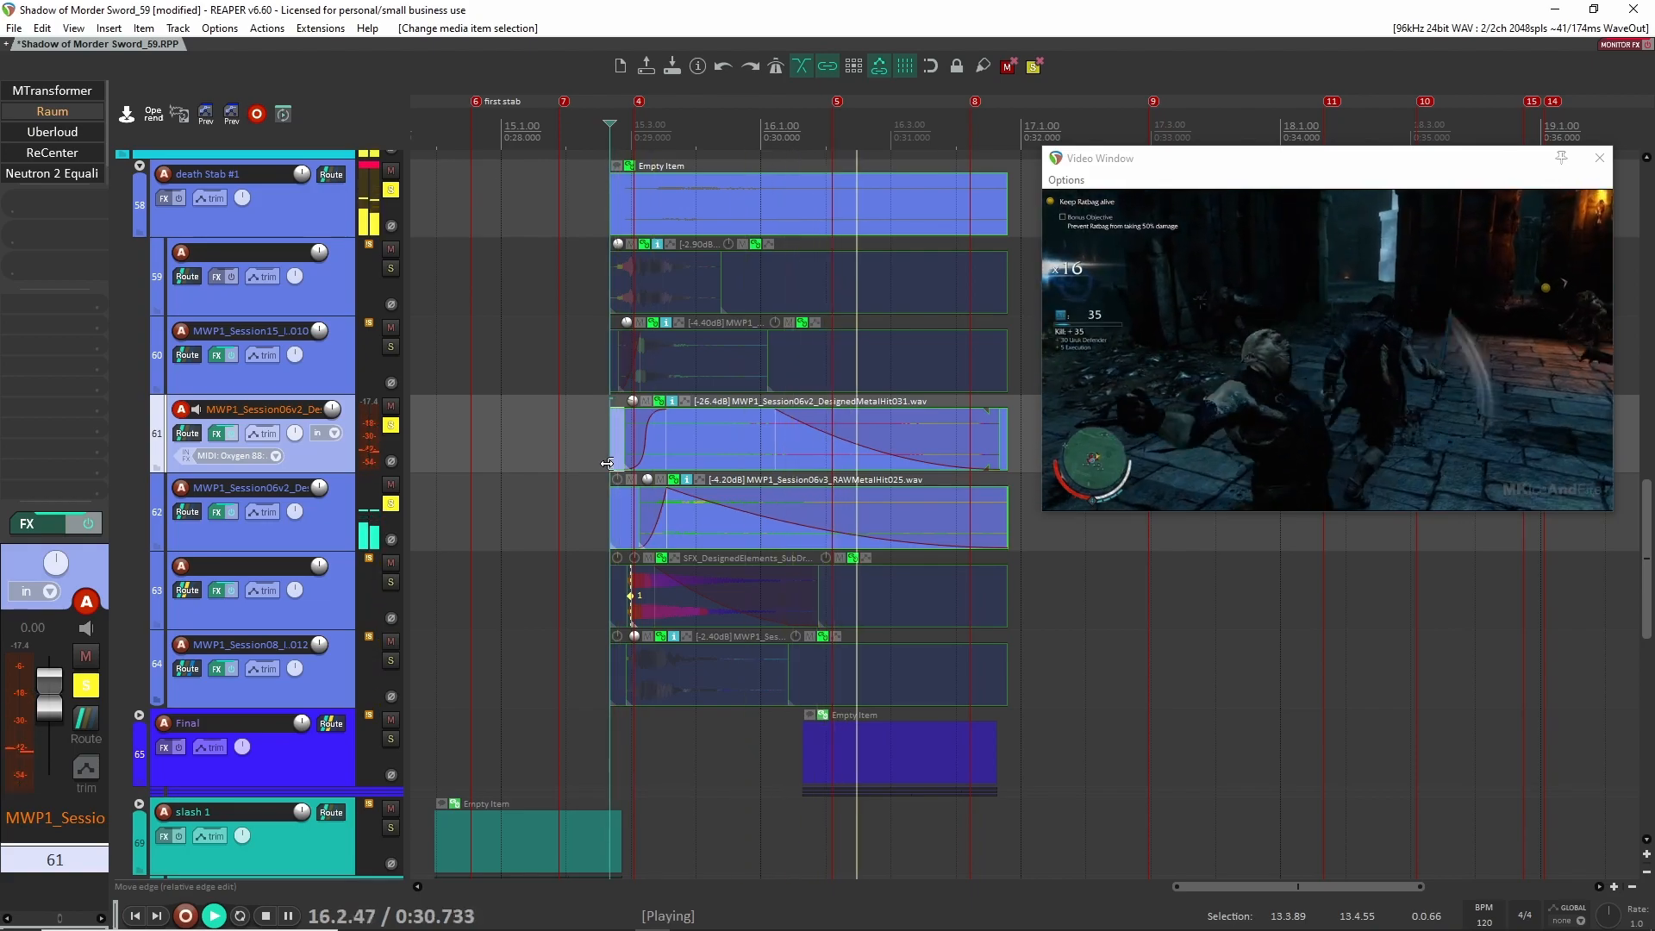
key(space)
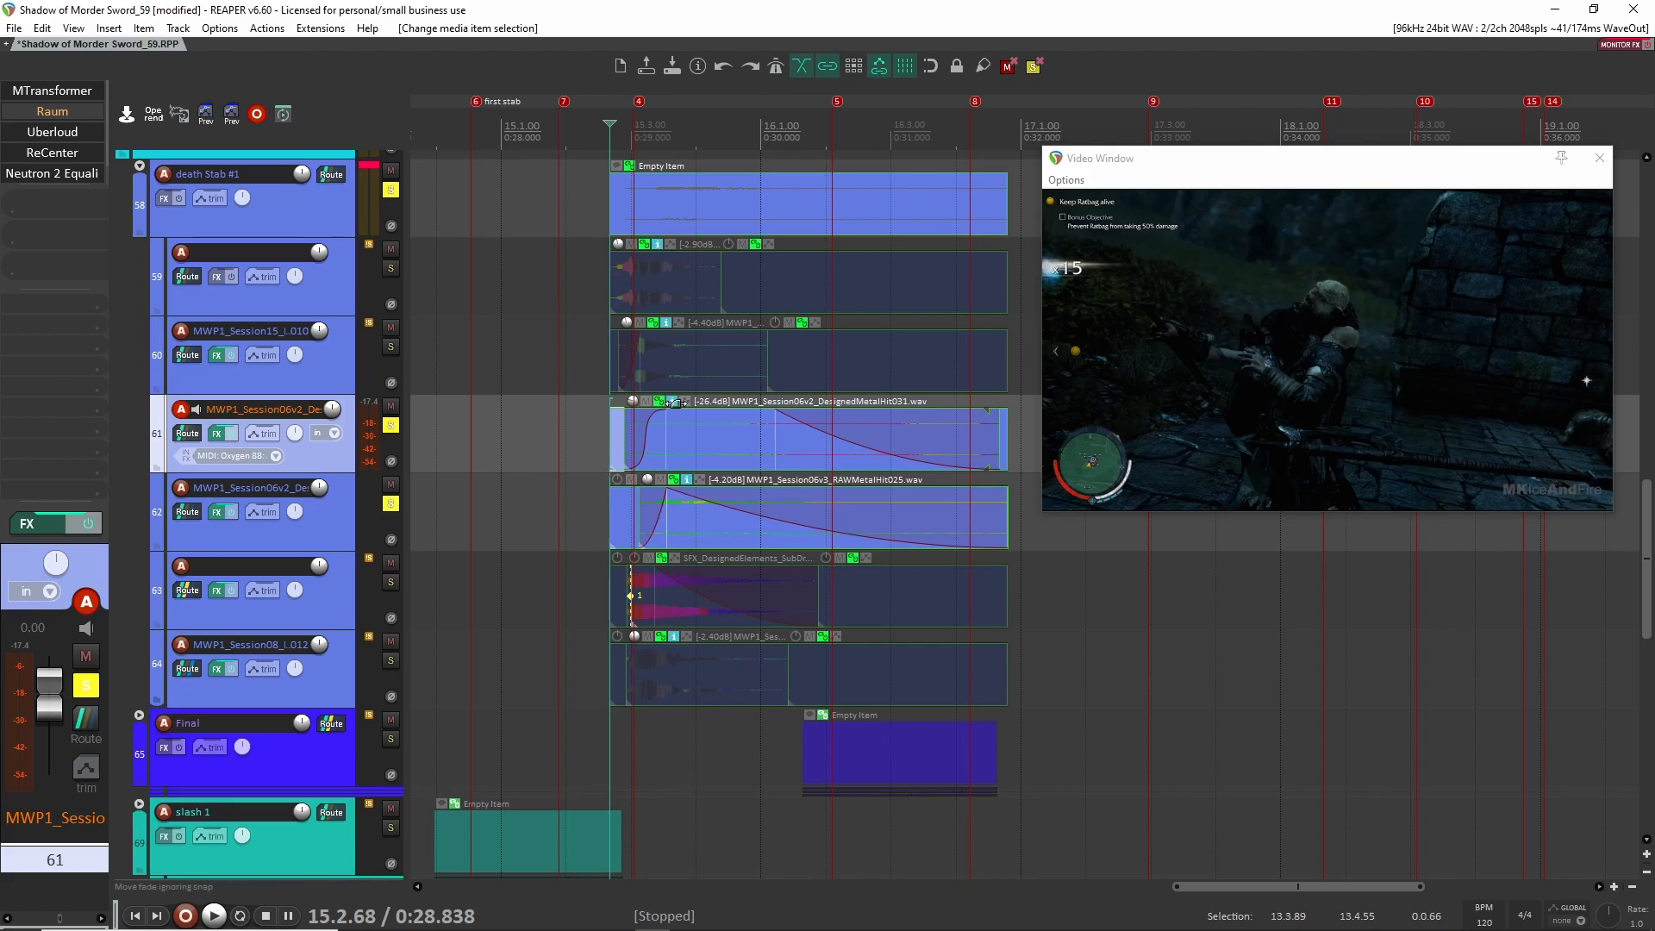
drag(989, 604, 550, 600)
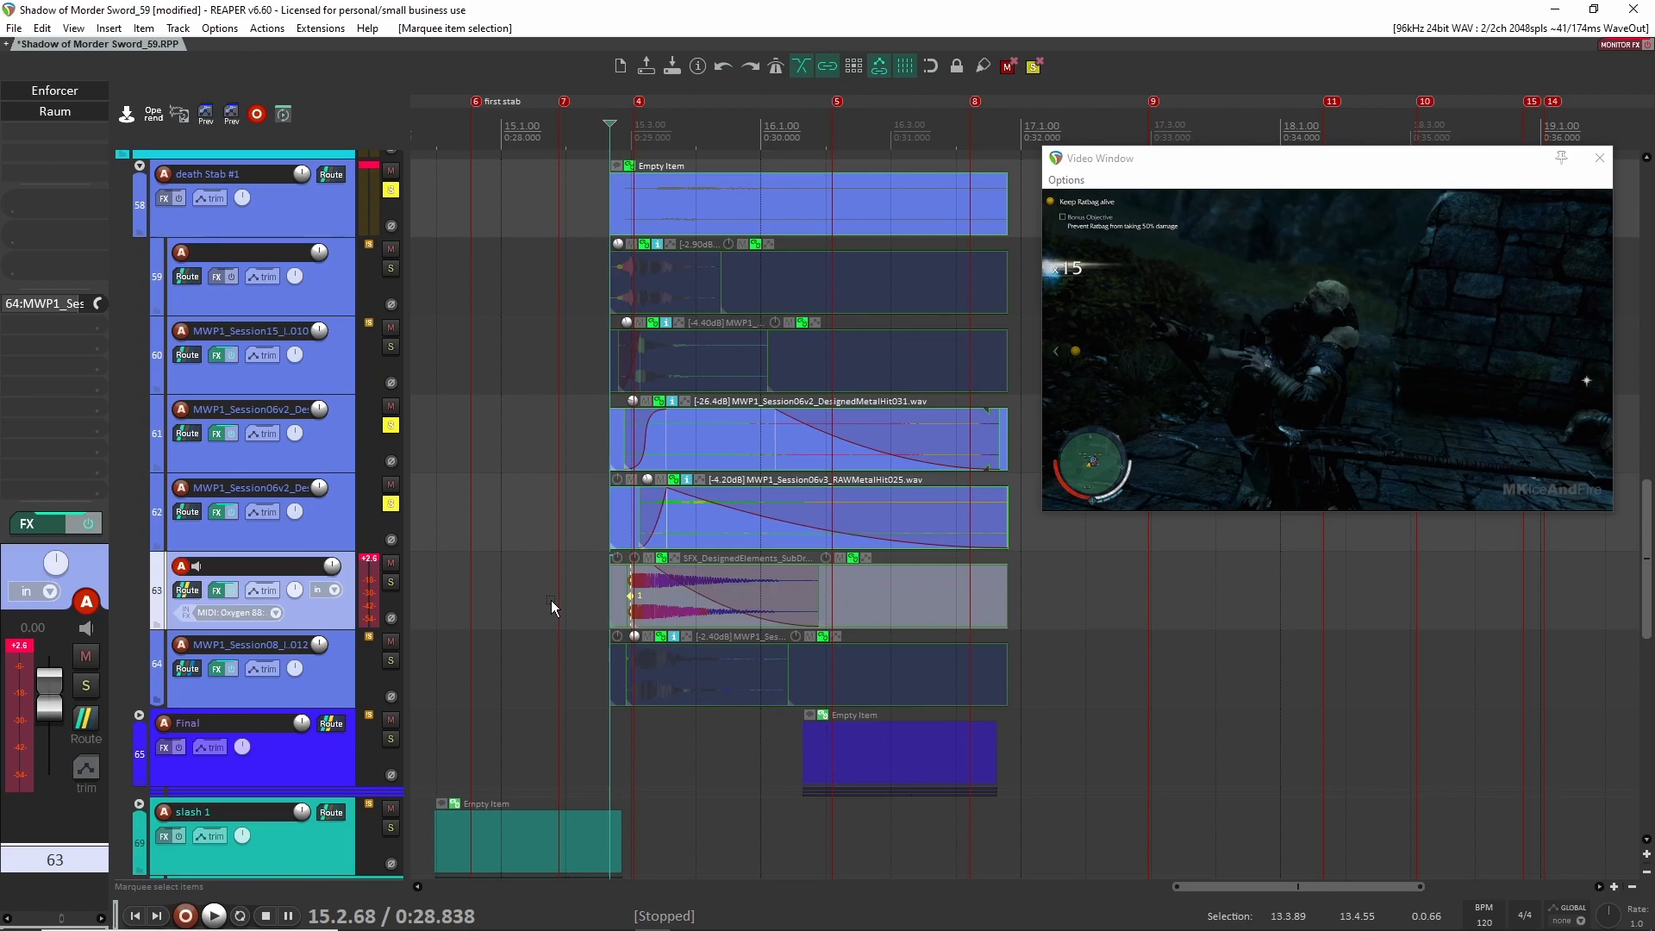
click(712, 456)
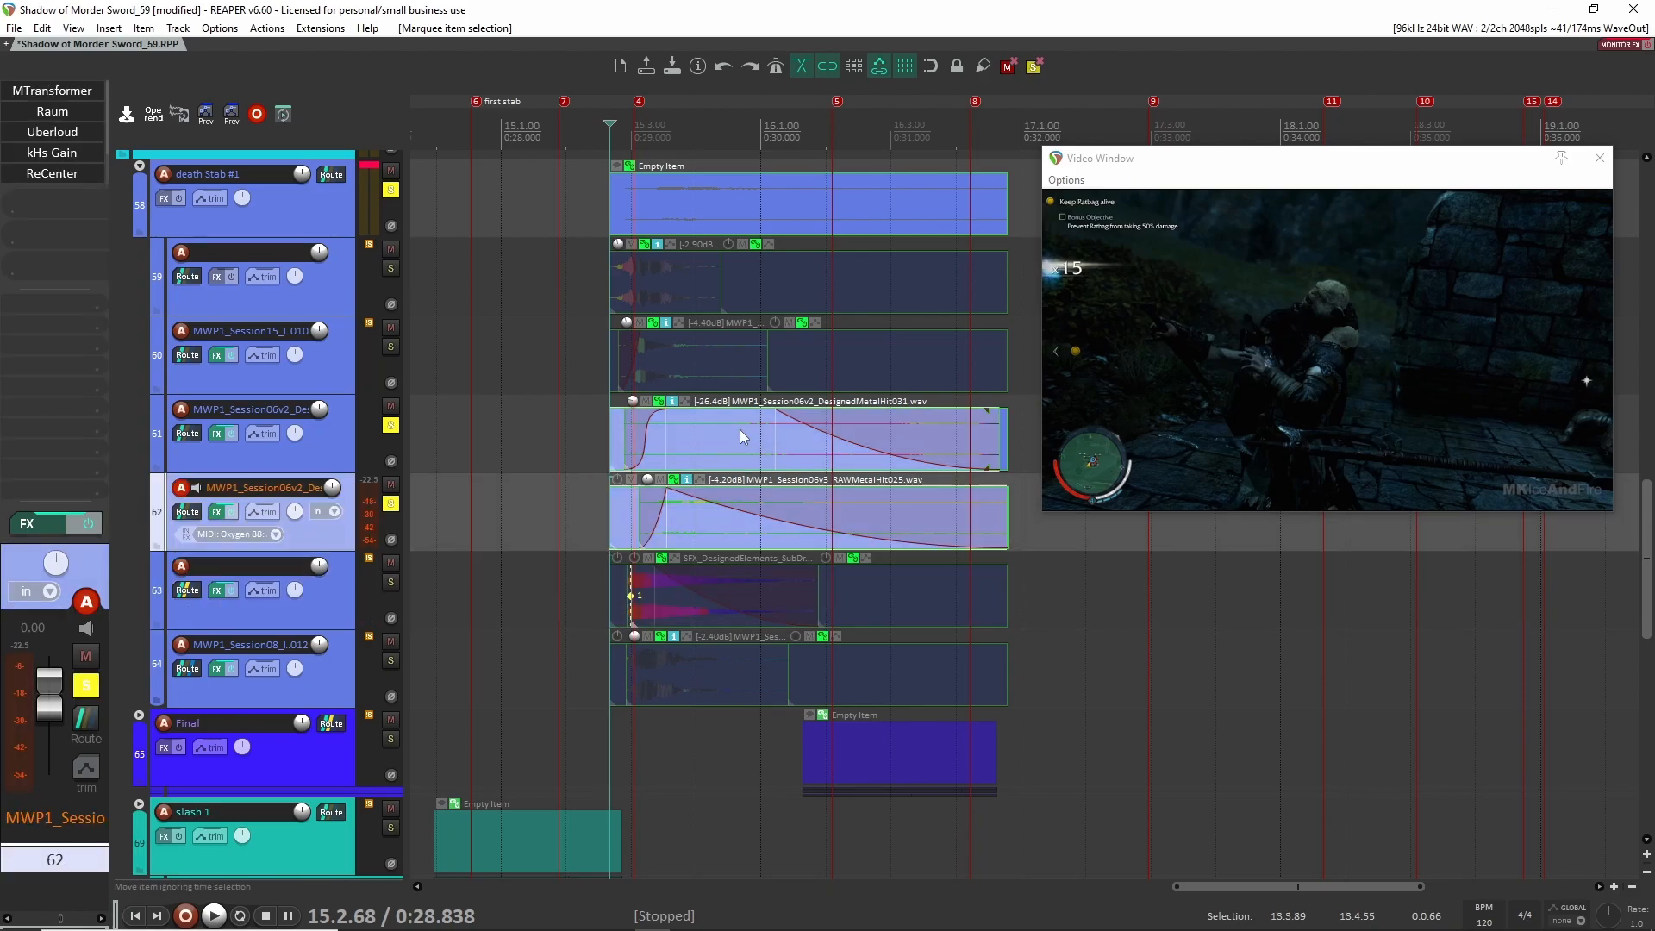
Mute metal hit tracks 61 and 62 instead of soloing them, and play the death stab from 15.1.96 without them
click(561, 448)
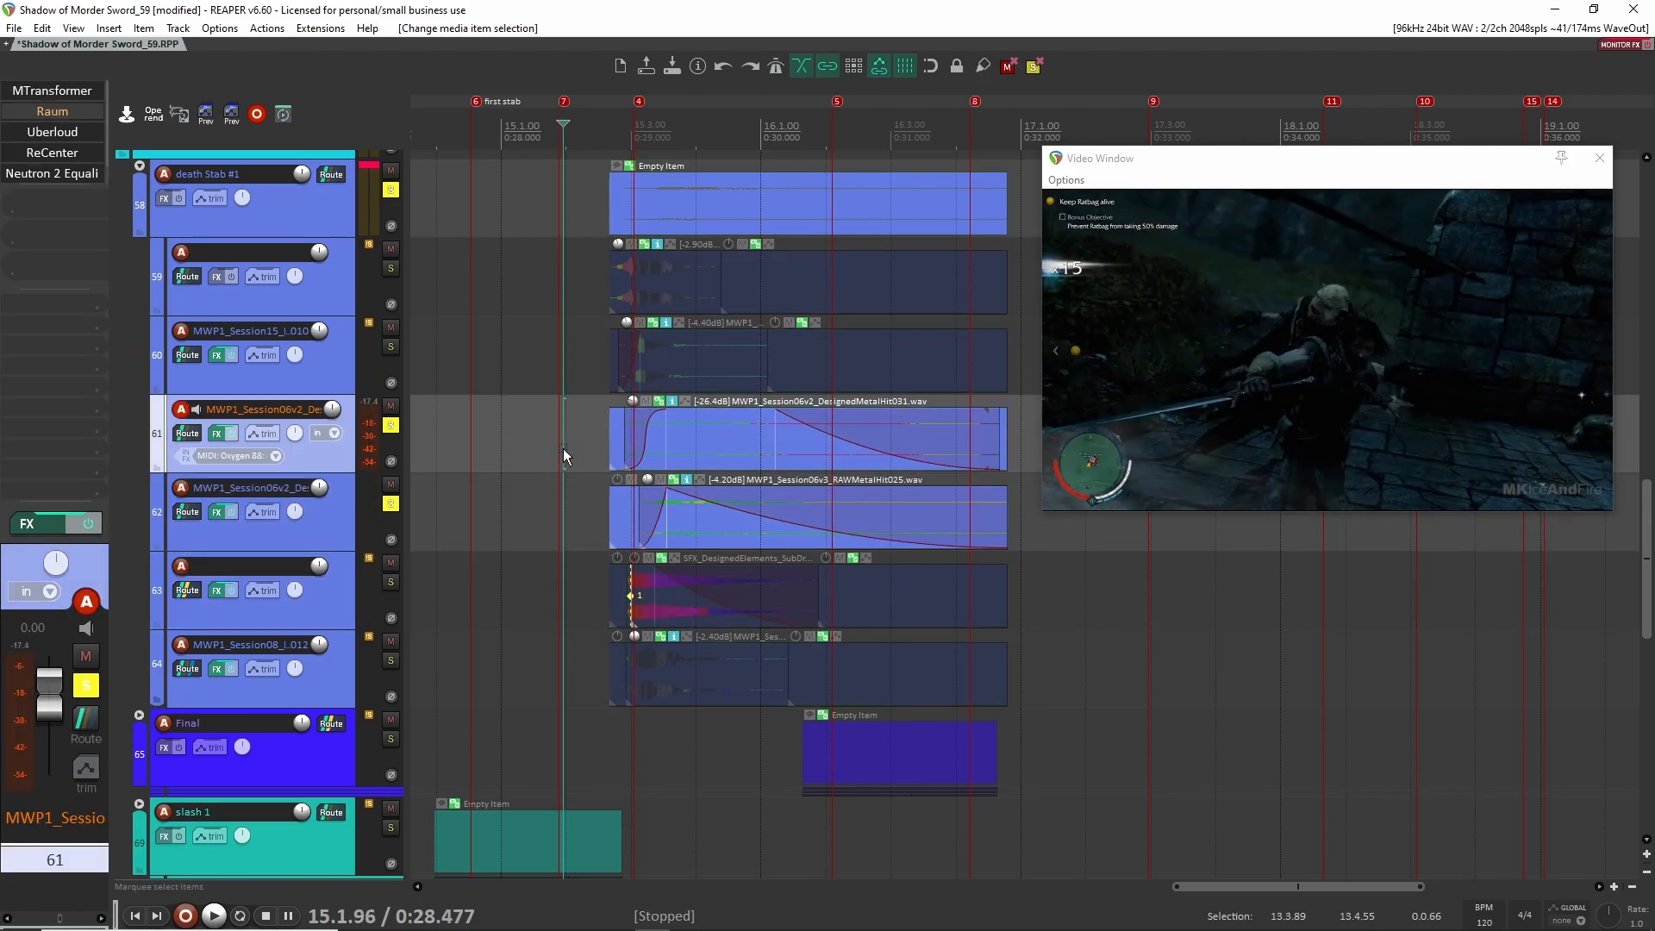
click(390, 425)
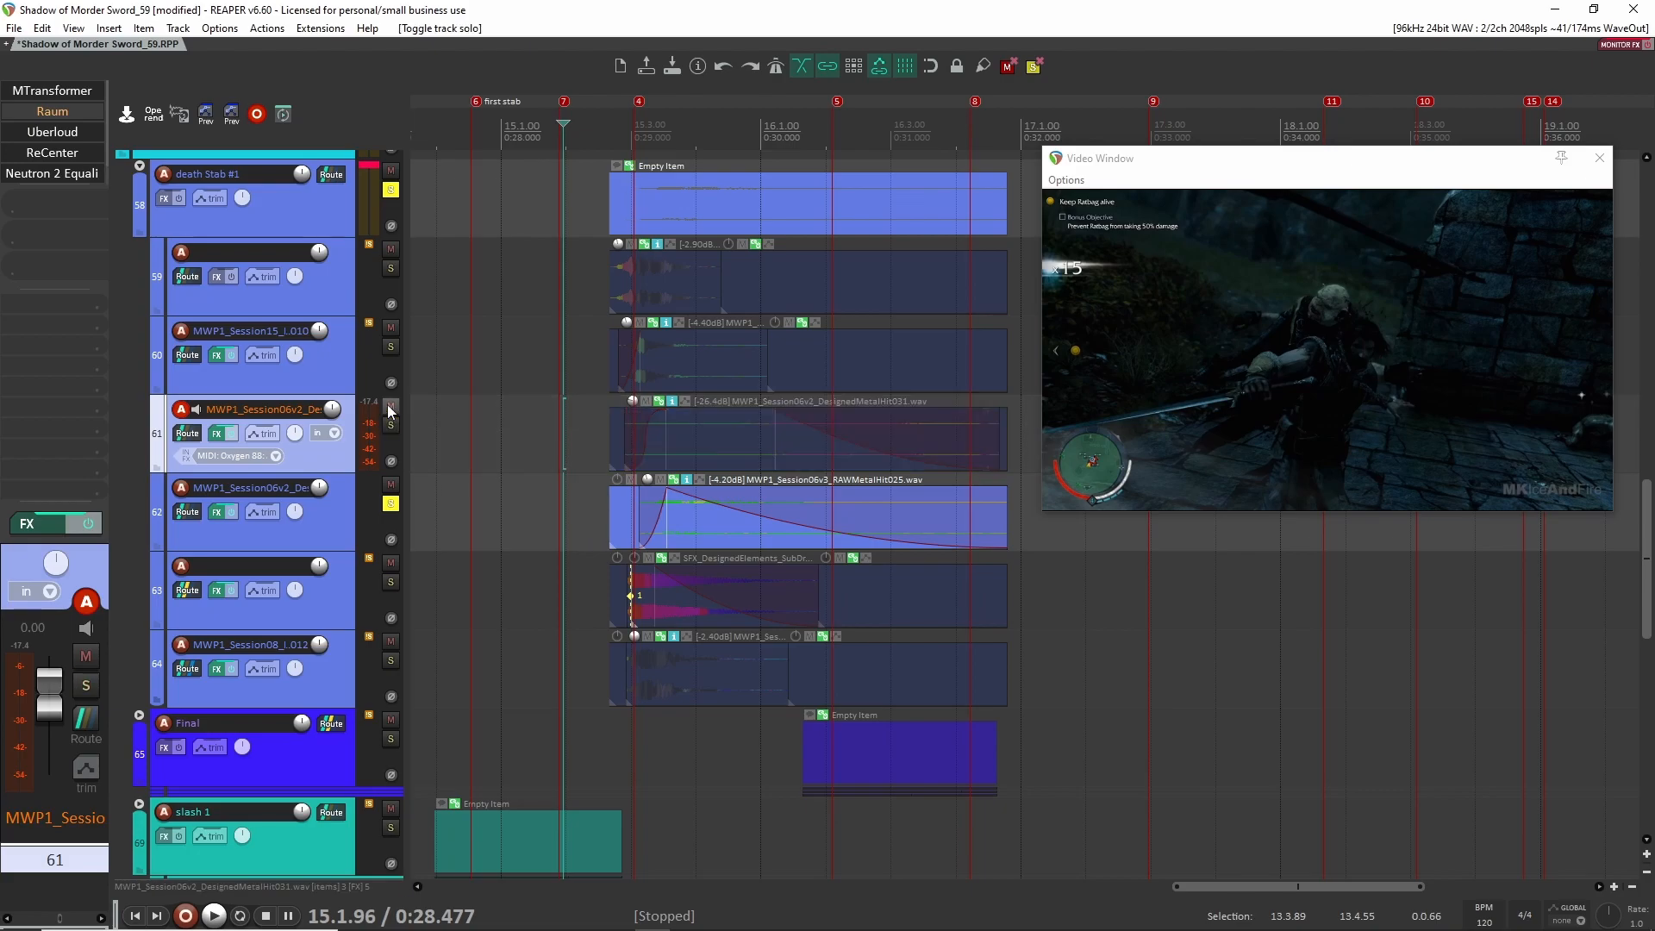
click(390, 405)
click(390, 483)
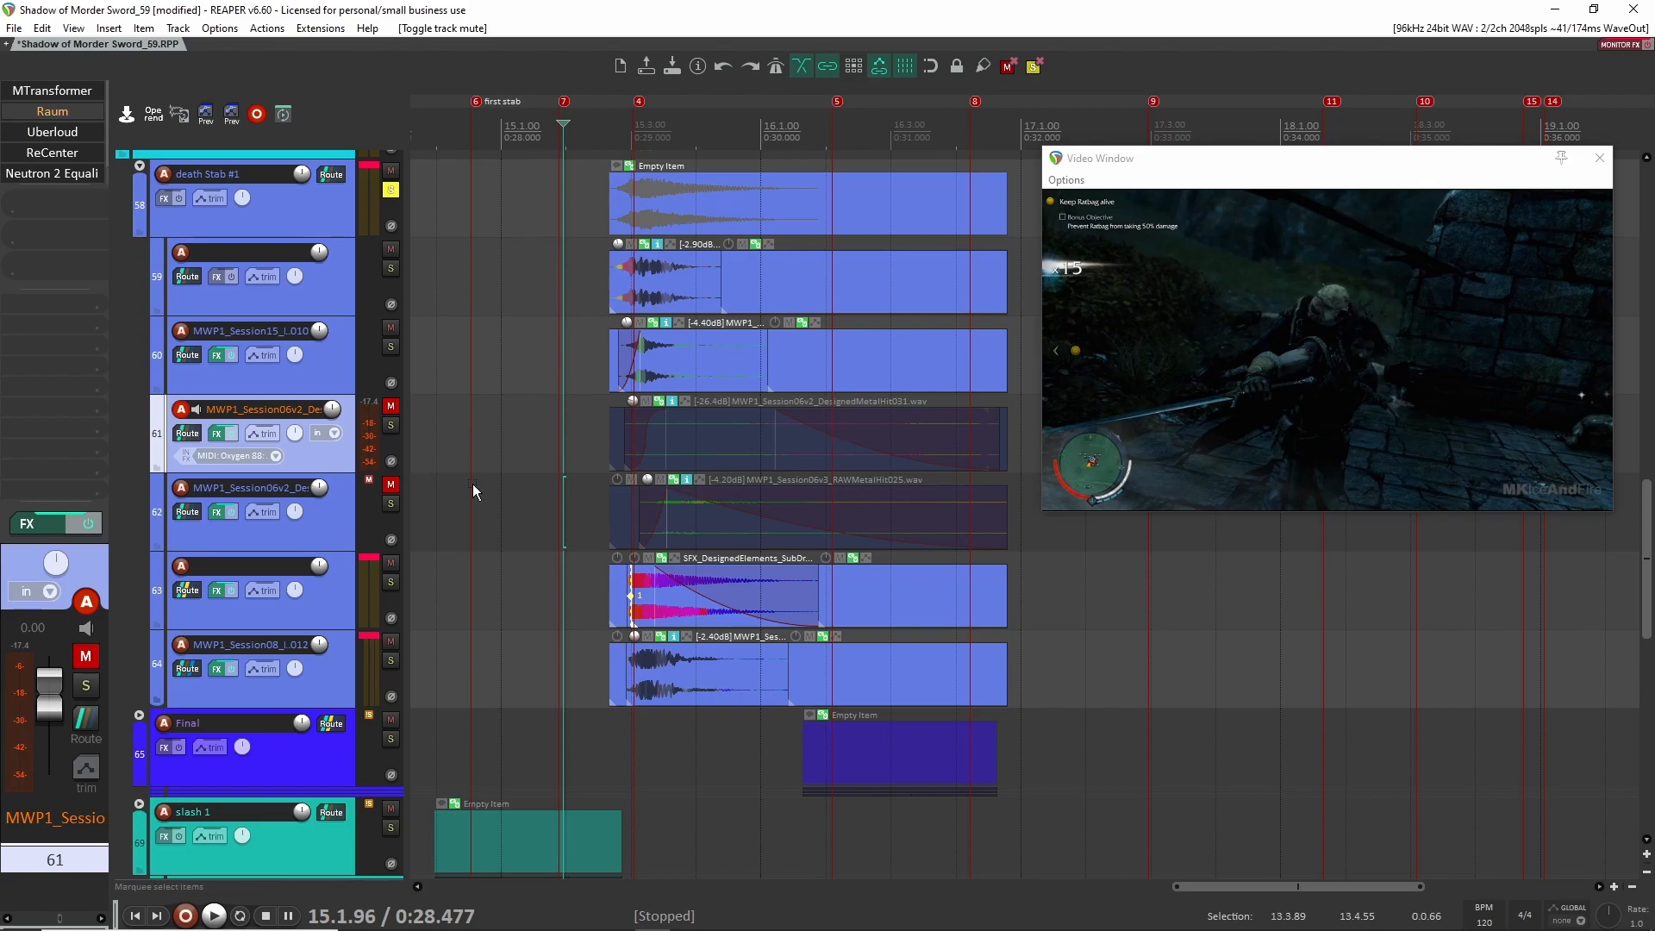
key(space)
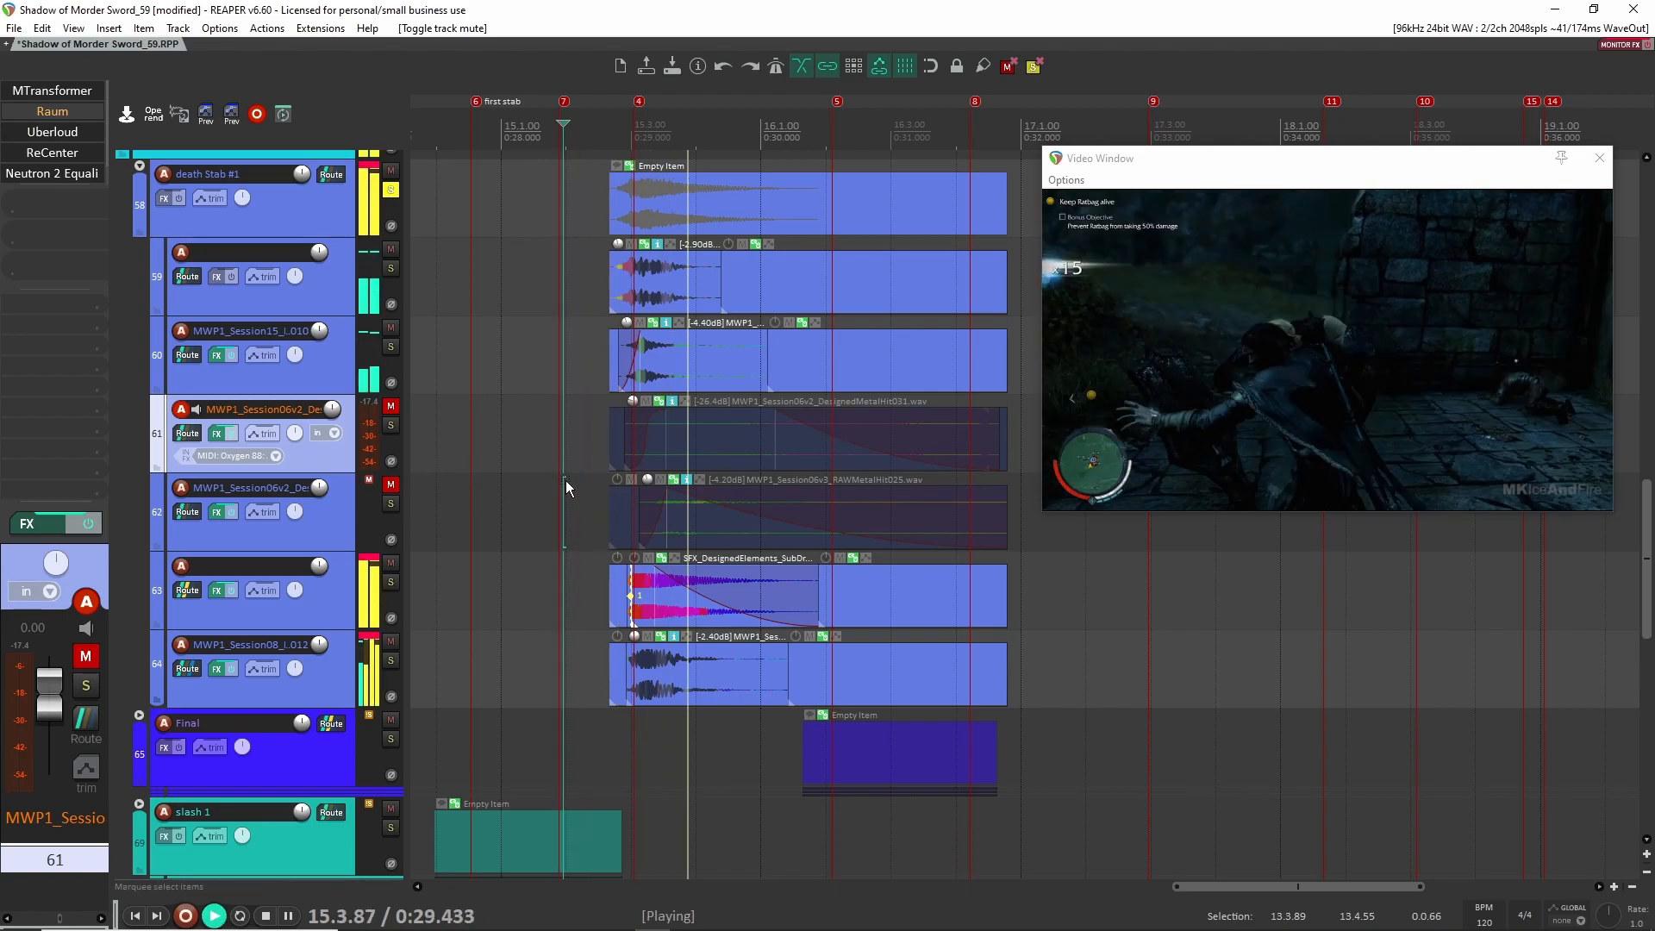
key(space)
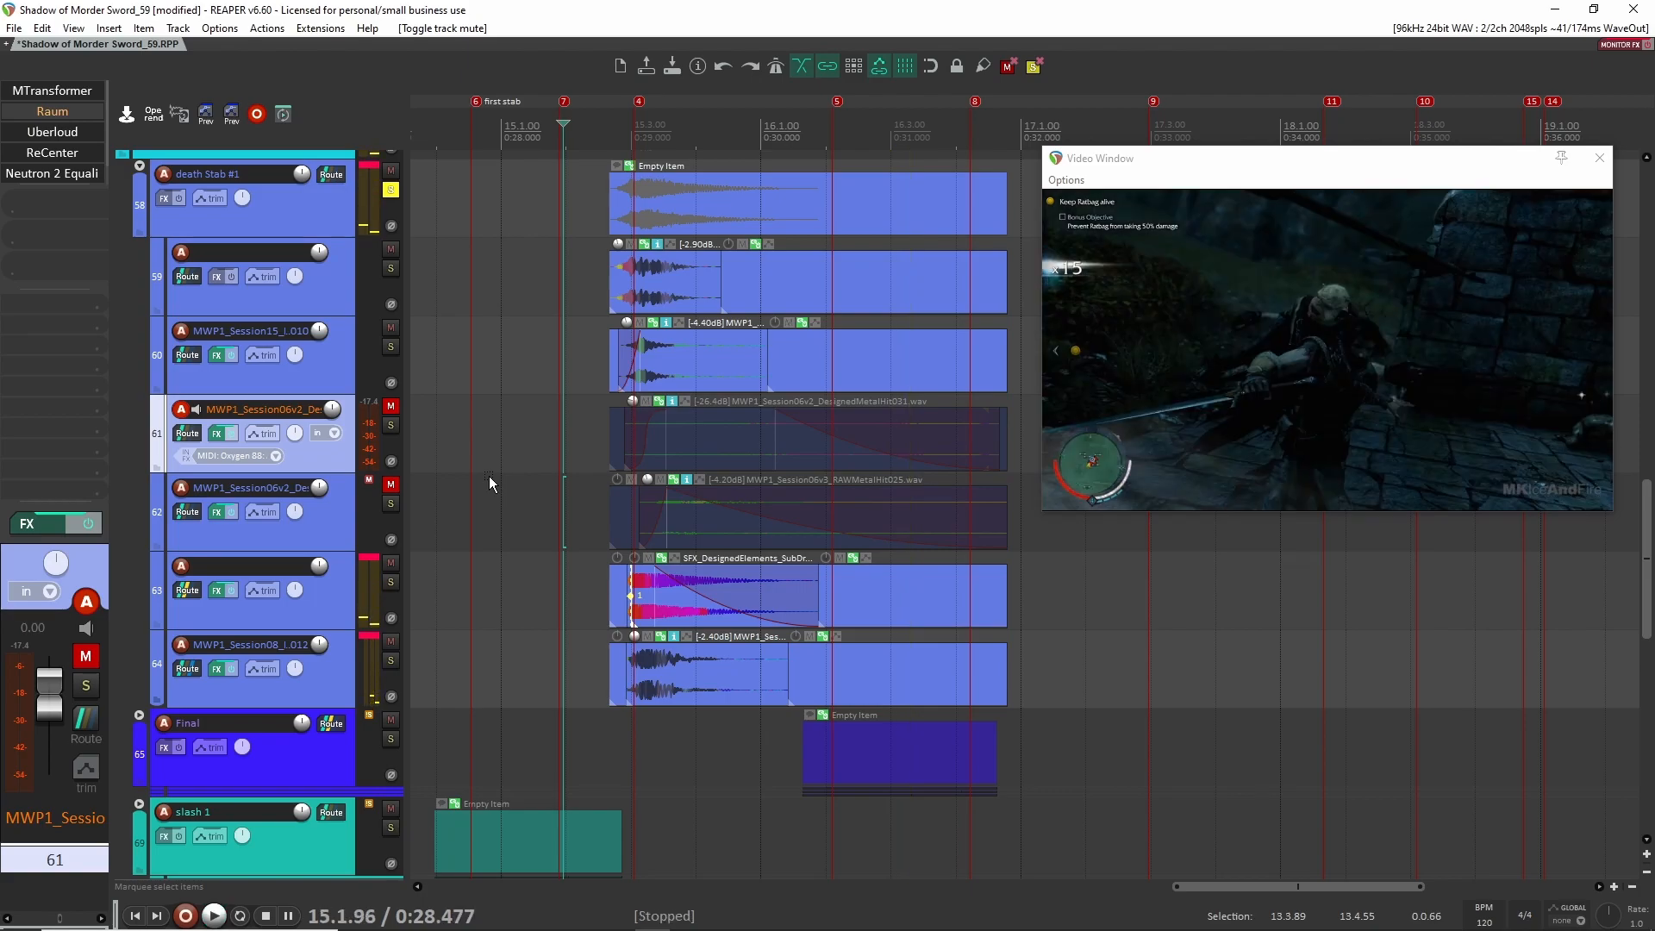
Unmute tracks 61 and 62 and play the death stab with all its layers
click(390, 406)
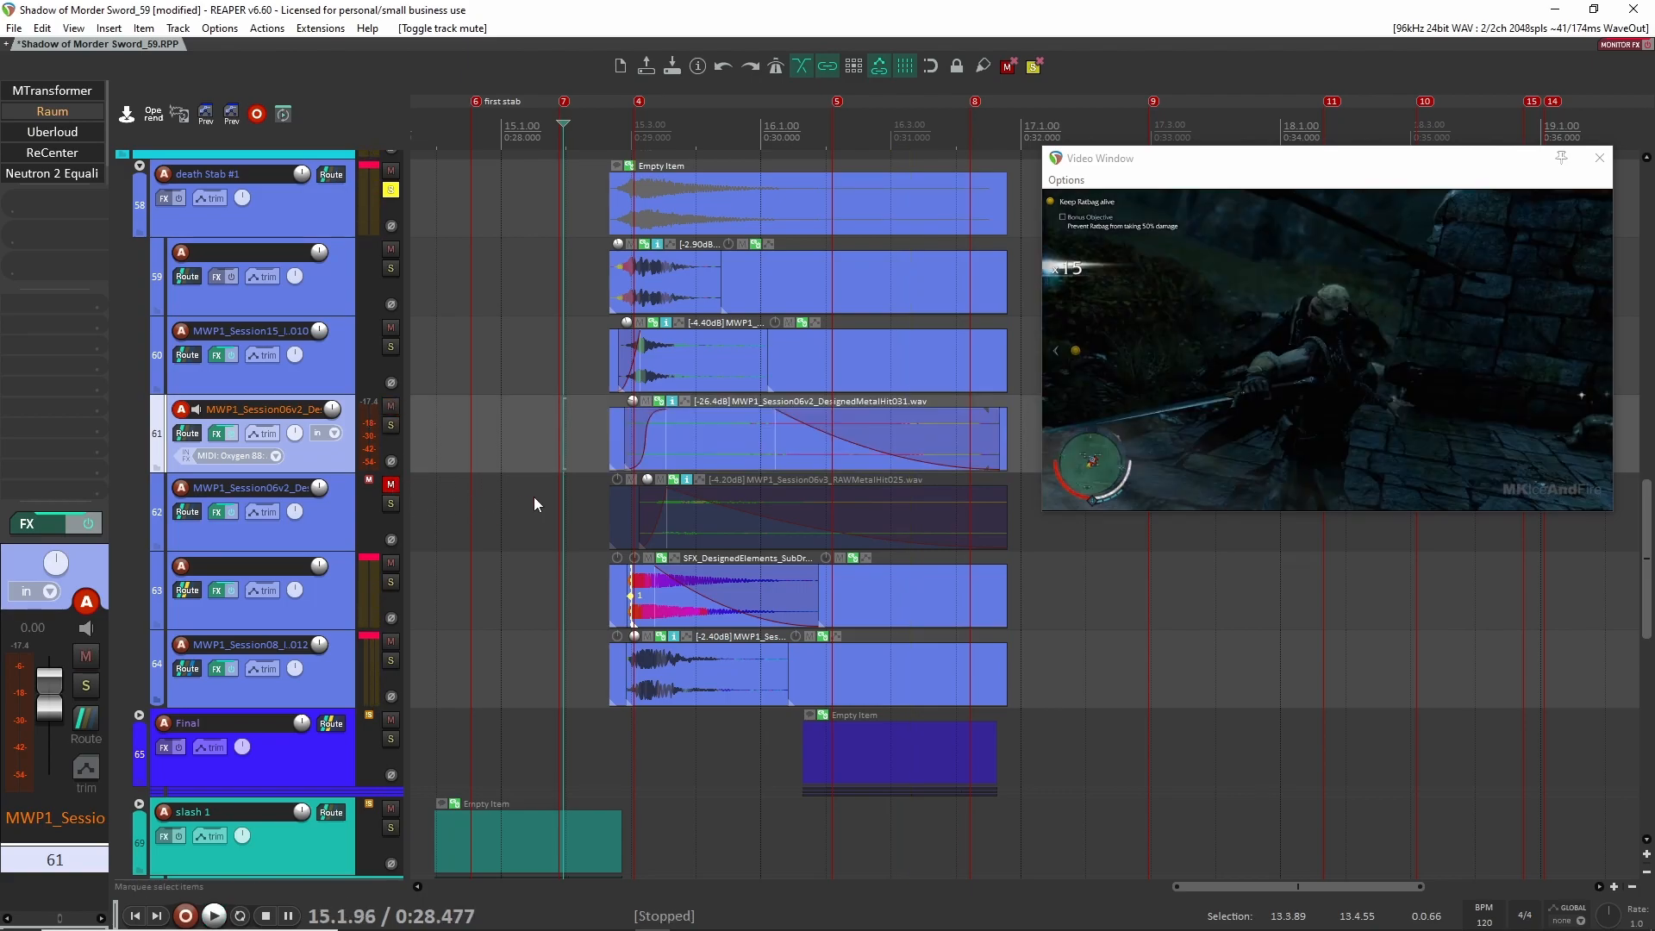
key(alt+m)
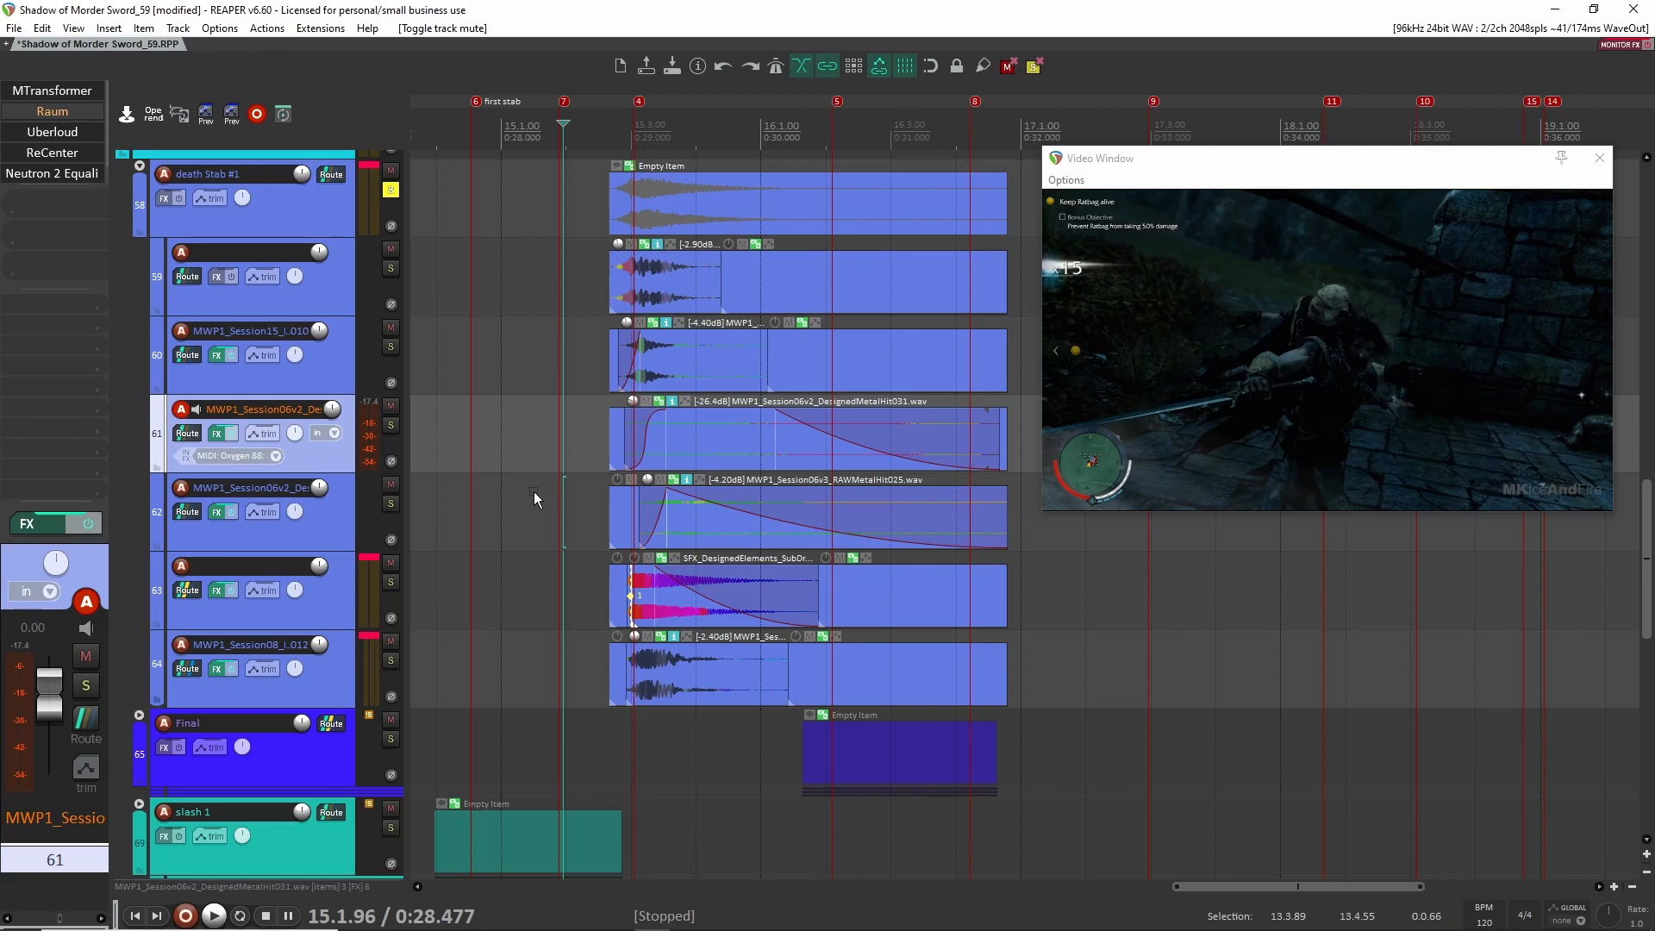
key(space)
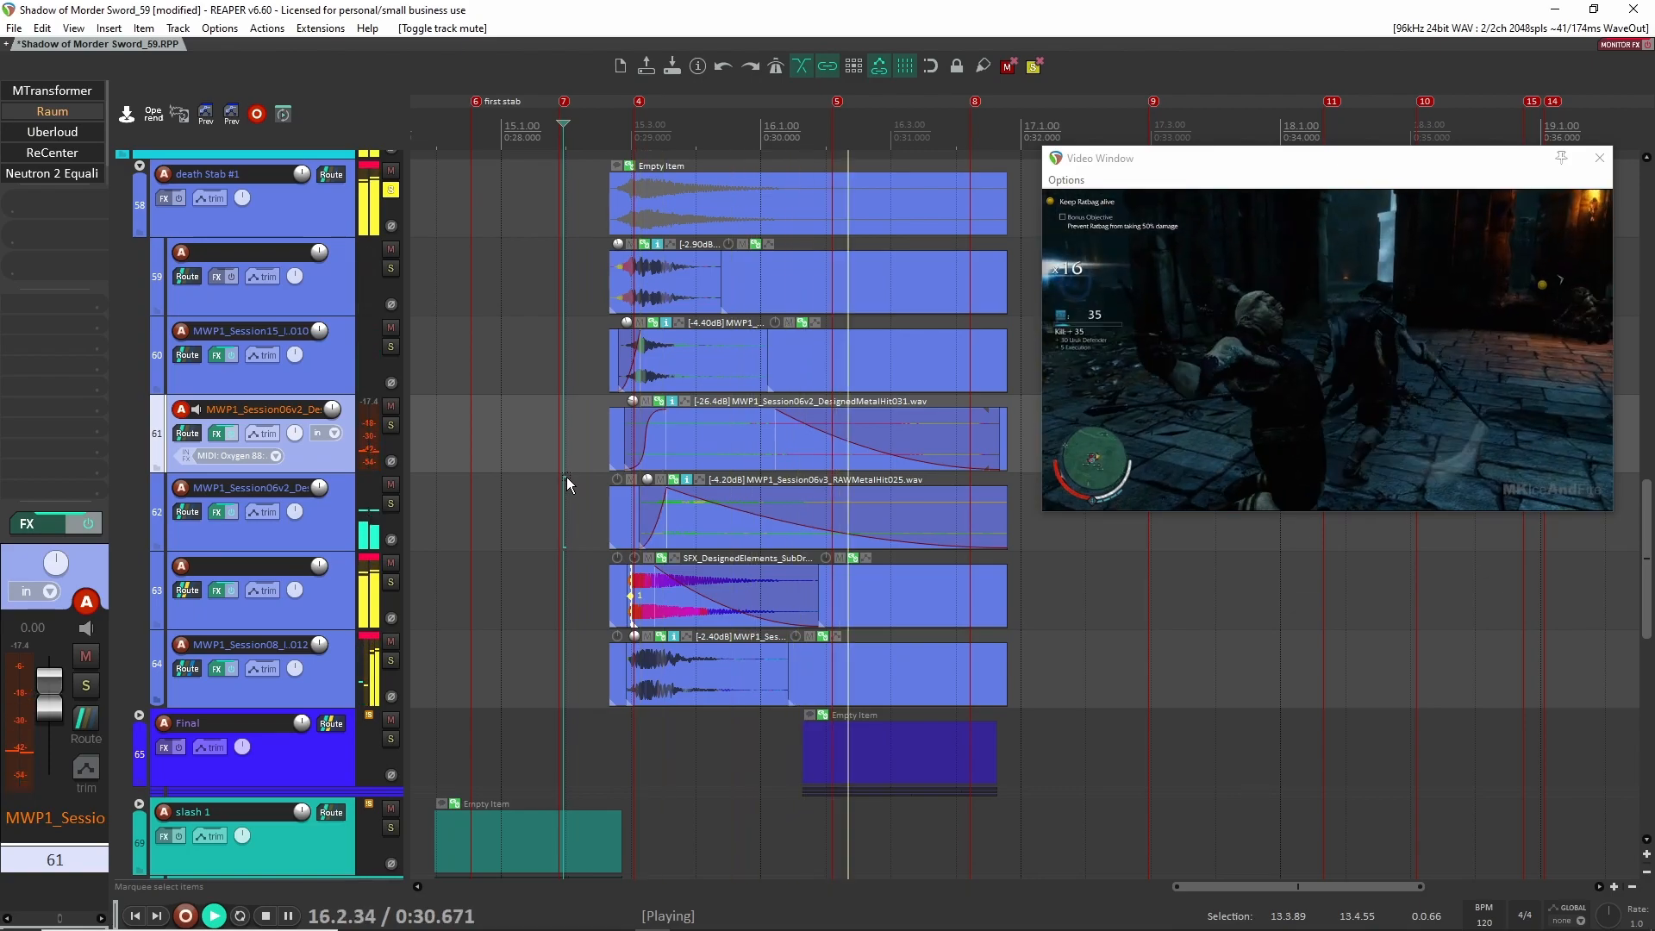
key(space)
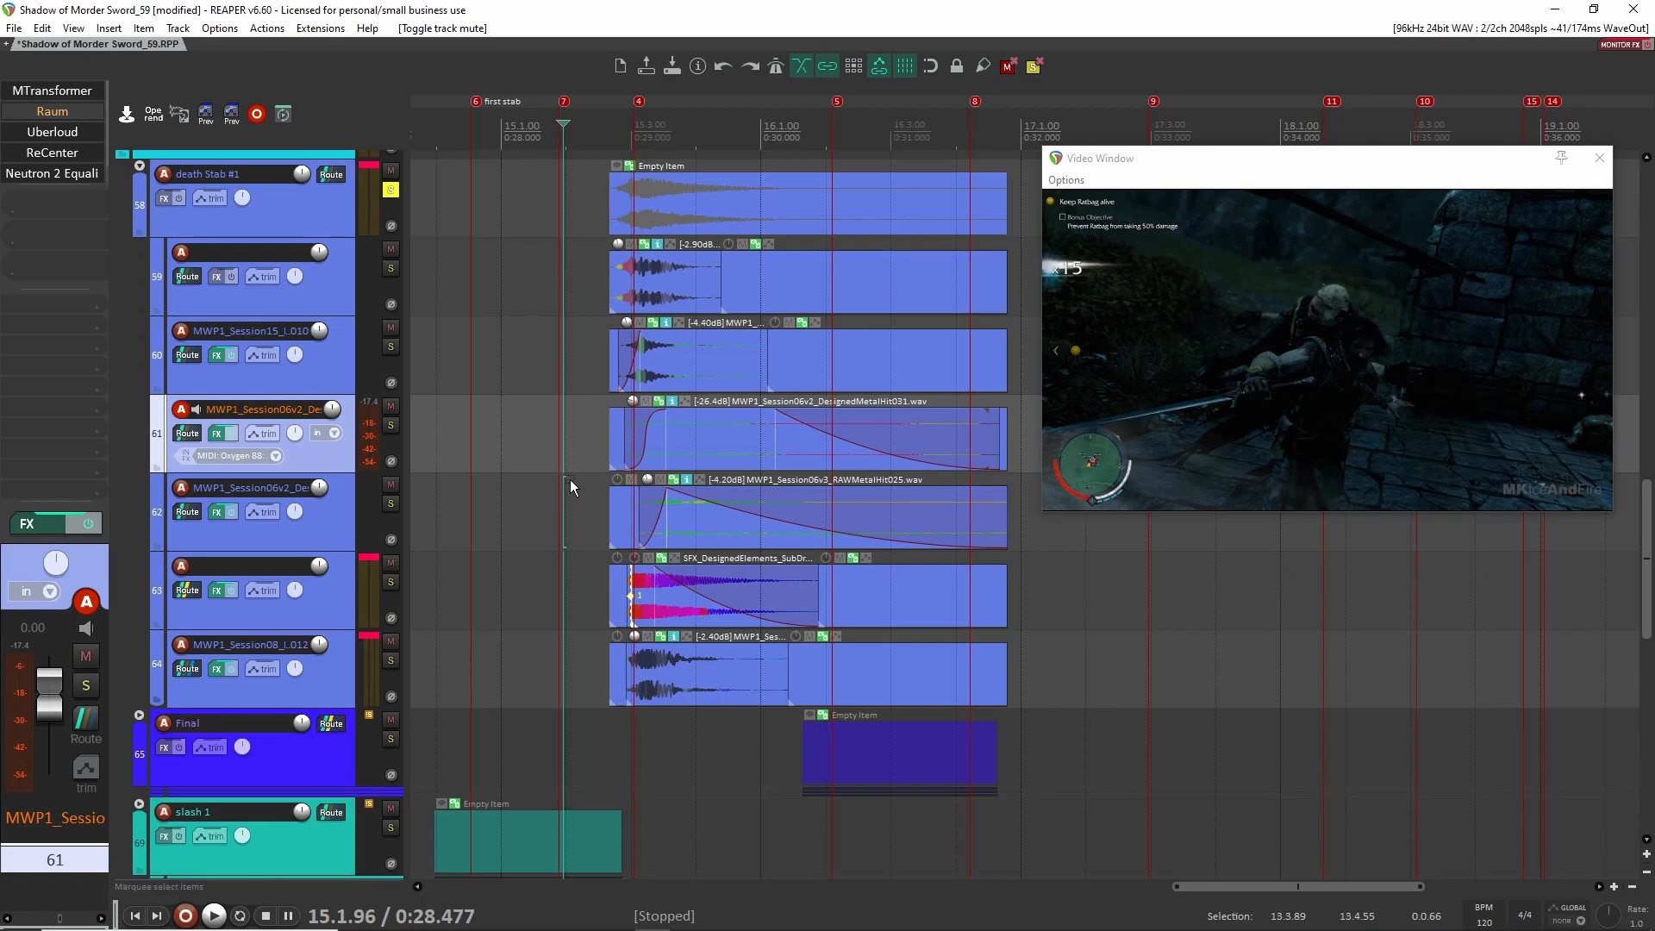
Solo track 59 and play its slash gore layer from 15.2.51, just before the item starts
scroll(601, 470, down, 3)
scroll(623, 424, up, 3)
scroll(629, 421, up, 1)
drag(671, 413, 545, 476)
click(391, 252)
click(380, 336)
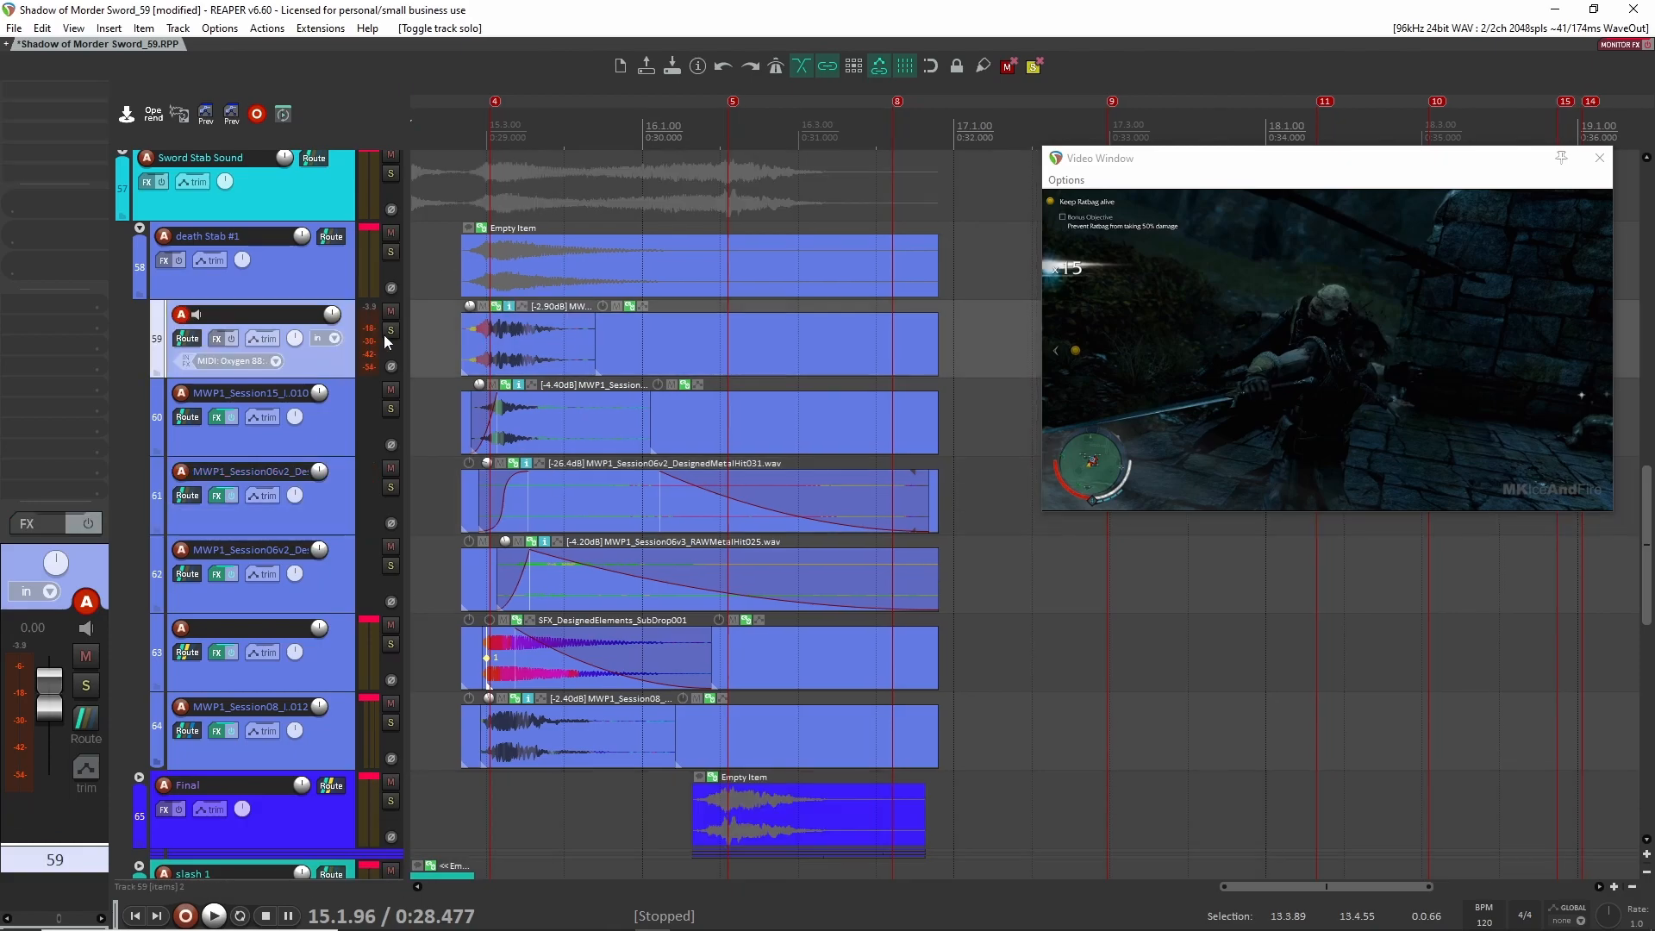
key(F6)
mouse_move(522, 355)
mouse_down()
mouse_move(638, 345)
mouse_move(587, 324)
mouse_move(670, 336)
mouse_move(549, 337)
mouse_up()
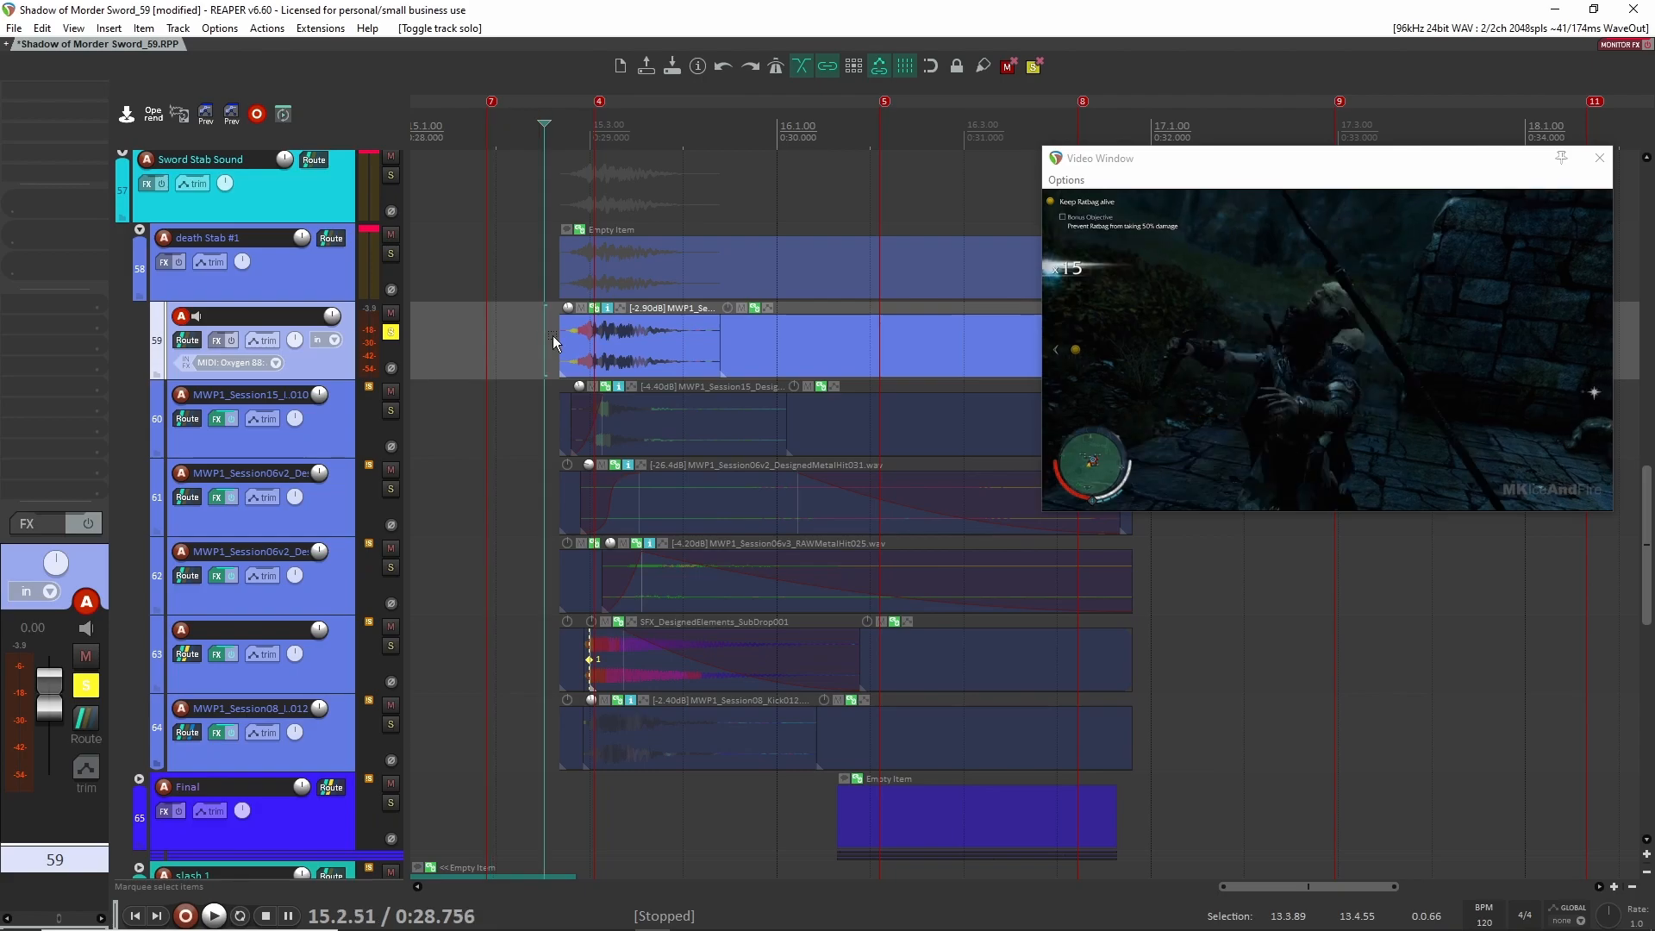
key(space)
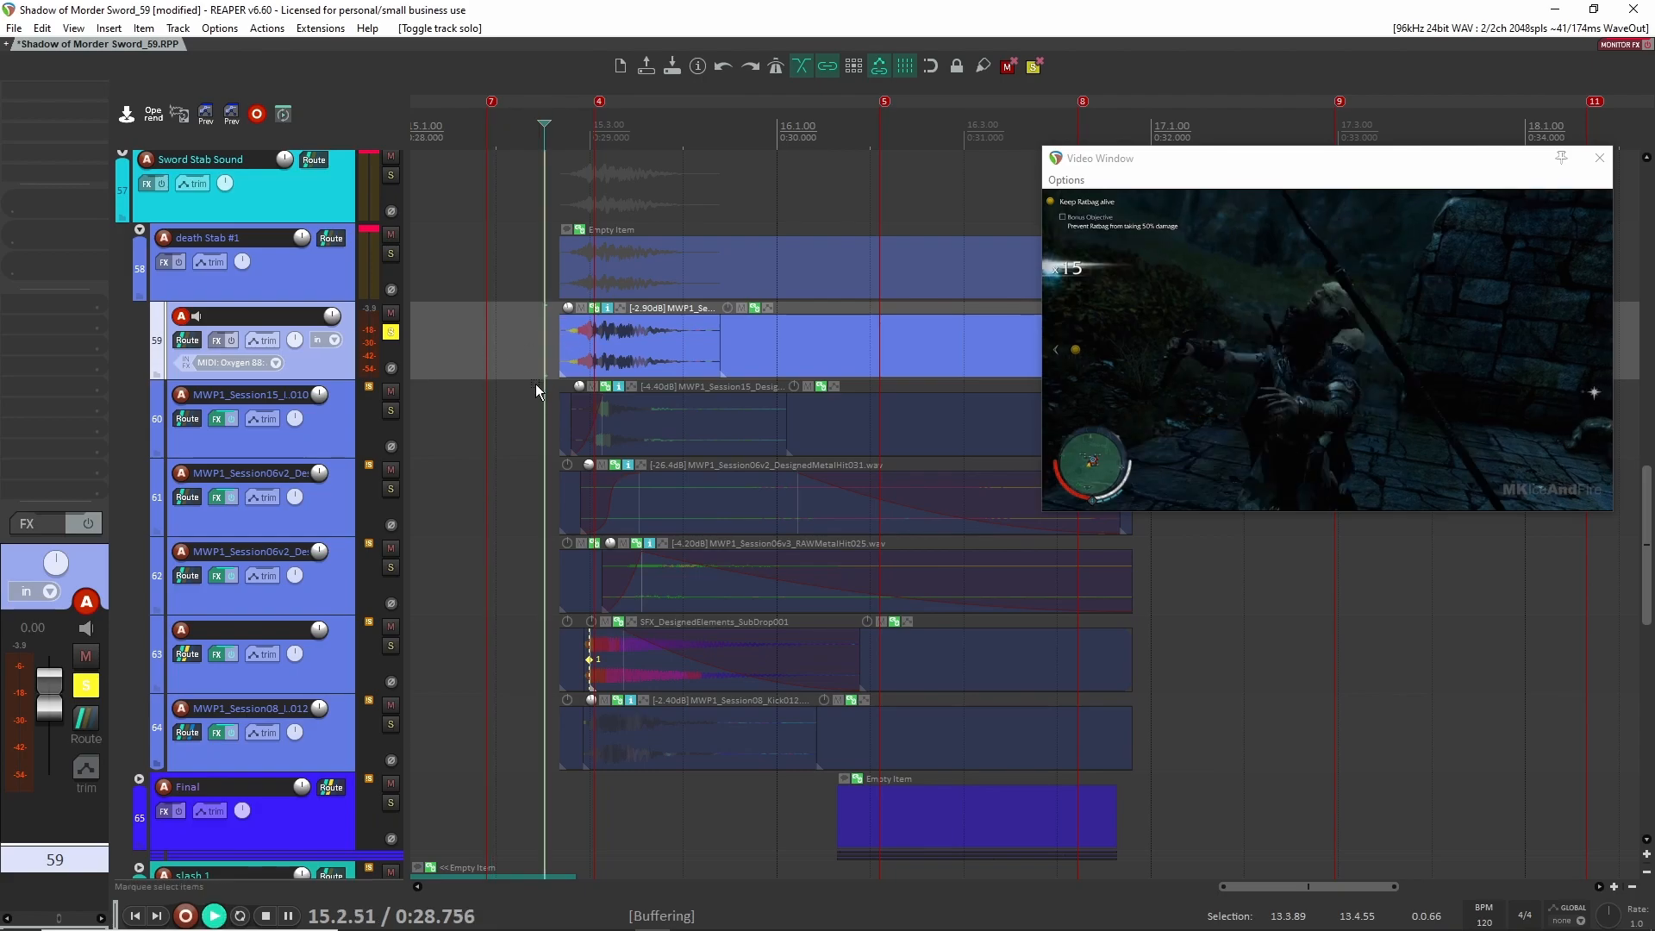
key(space)
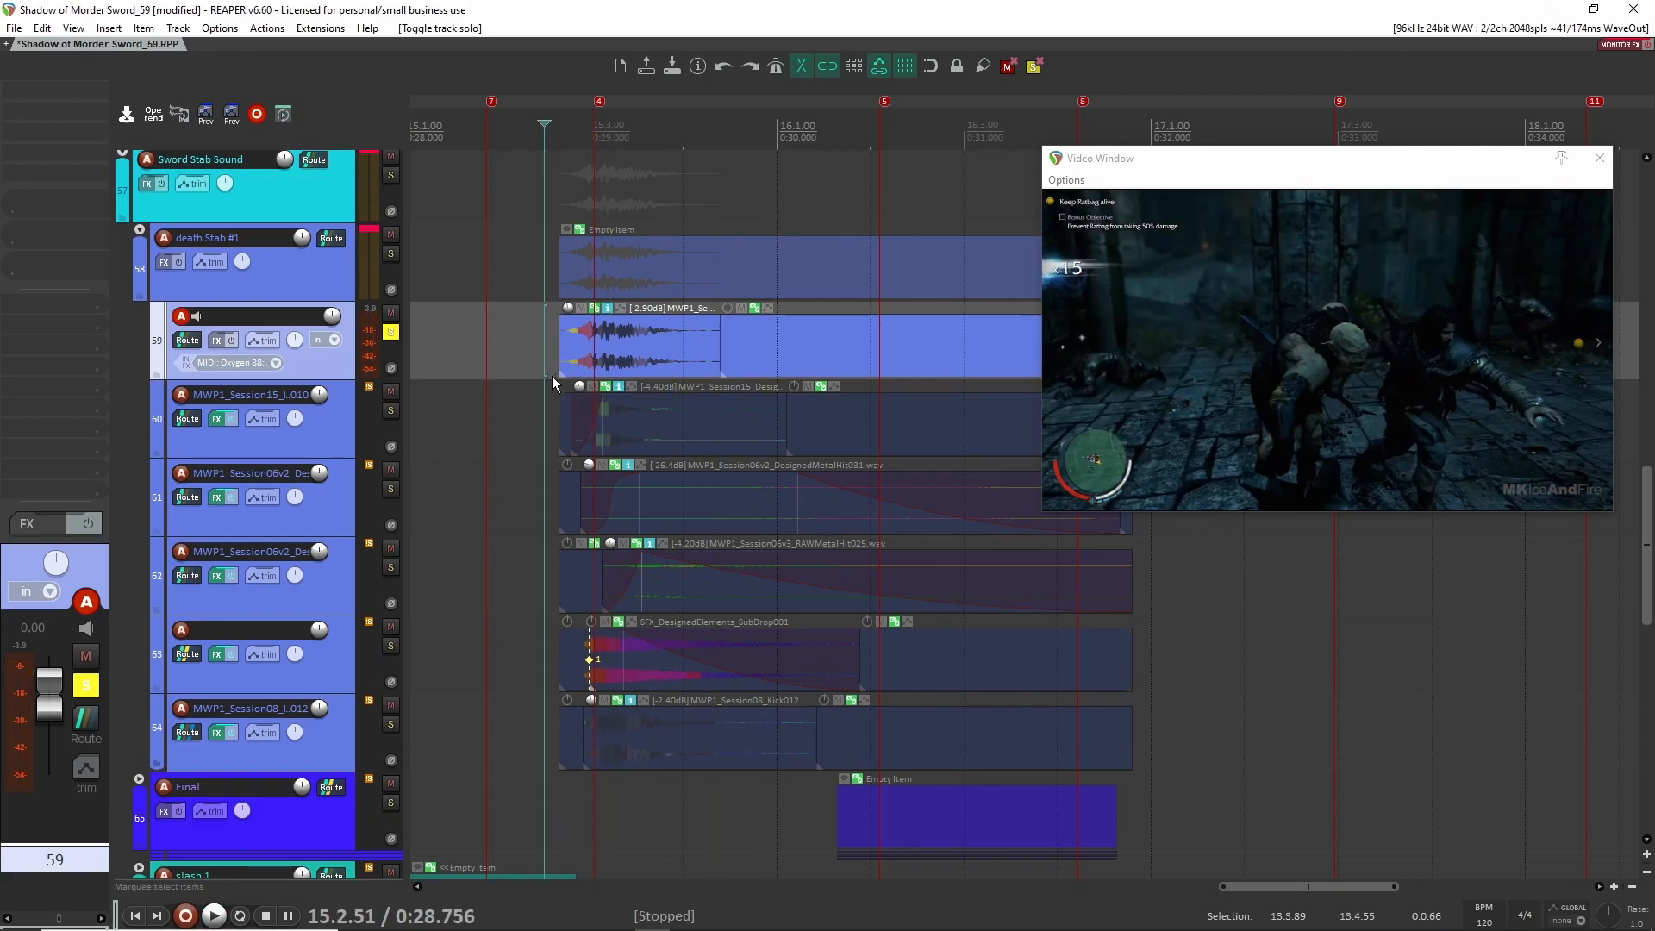
Inspect the DesignedSlashGore003 waveform on track 59 up close and replay the soloed layer
scroll(550, 360, up, 3)
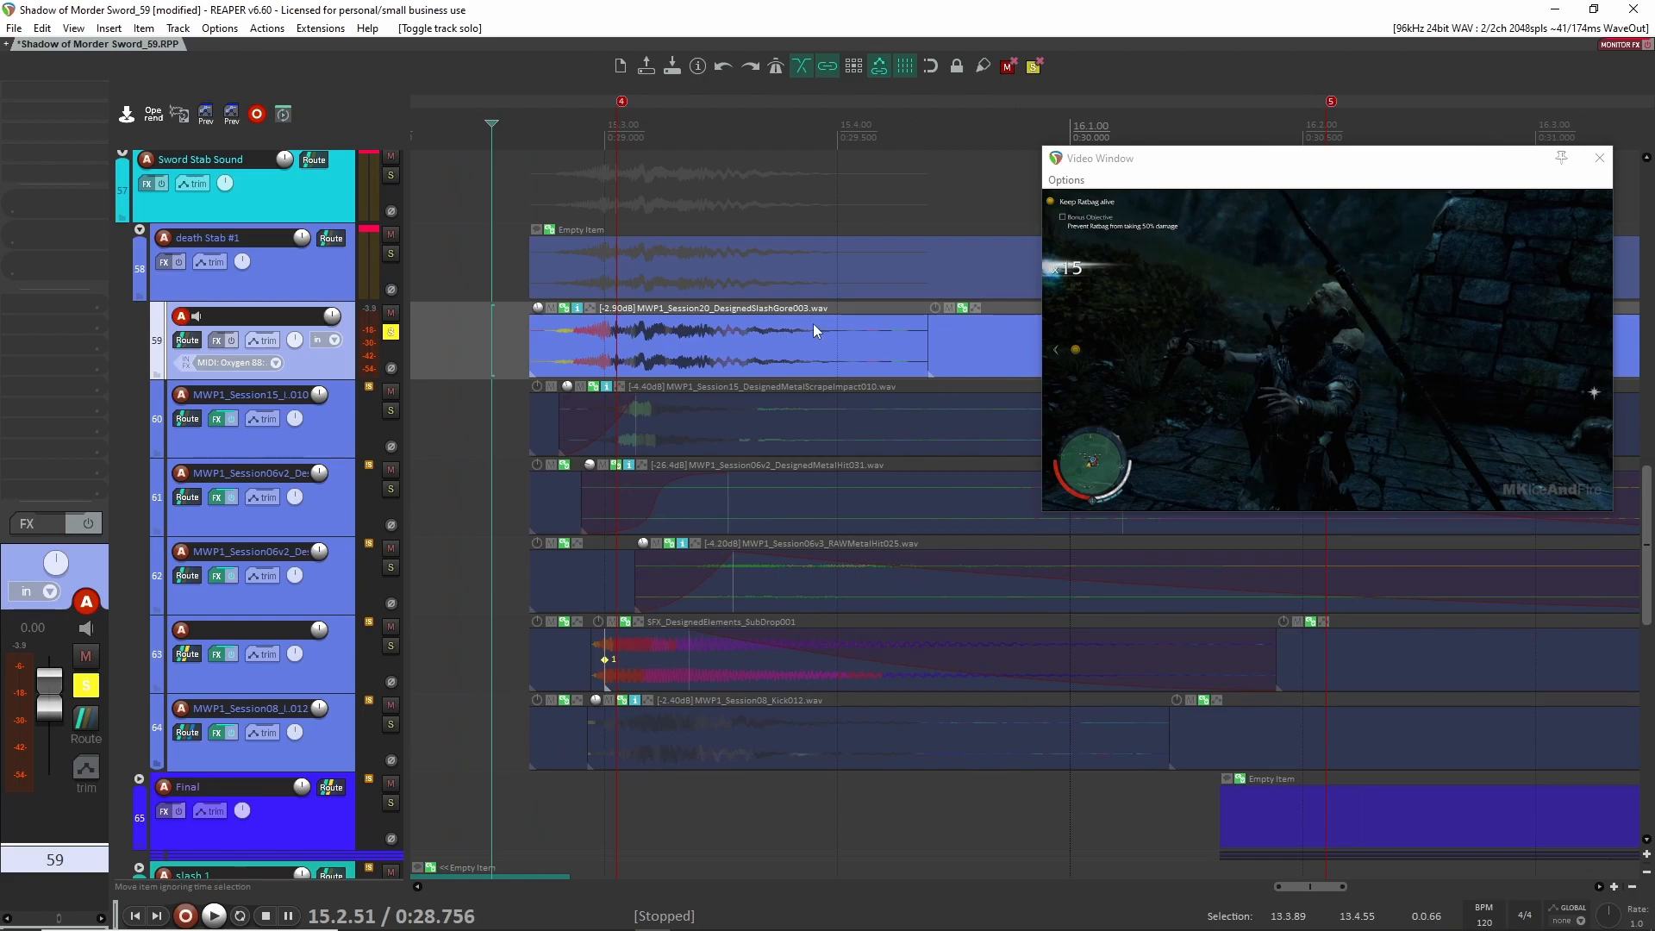
scroll(785, 322, down, 3)
mouse_move(670, 344)
mouse_down()
mouse_move(600, 361)
mouse_move(604, 376)
mouse_move(680, 369)
mouse_up()
scroll(566, 375, up, 2)
scroll(681, 369, down, 1)
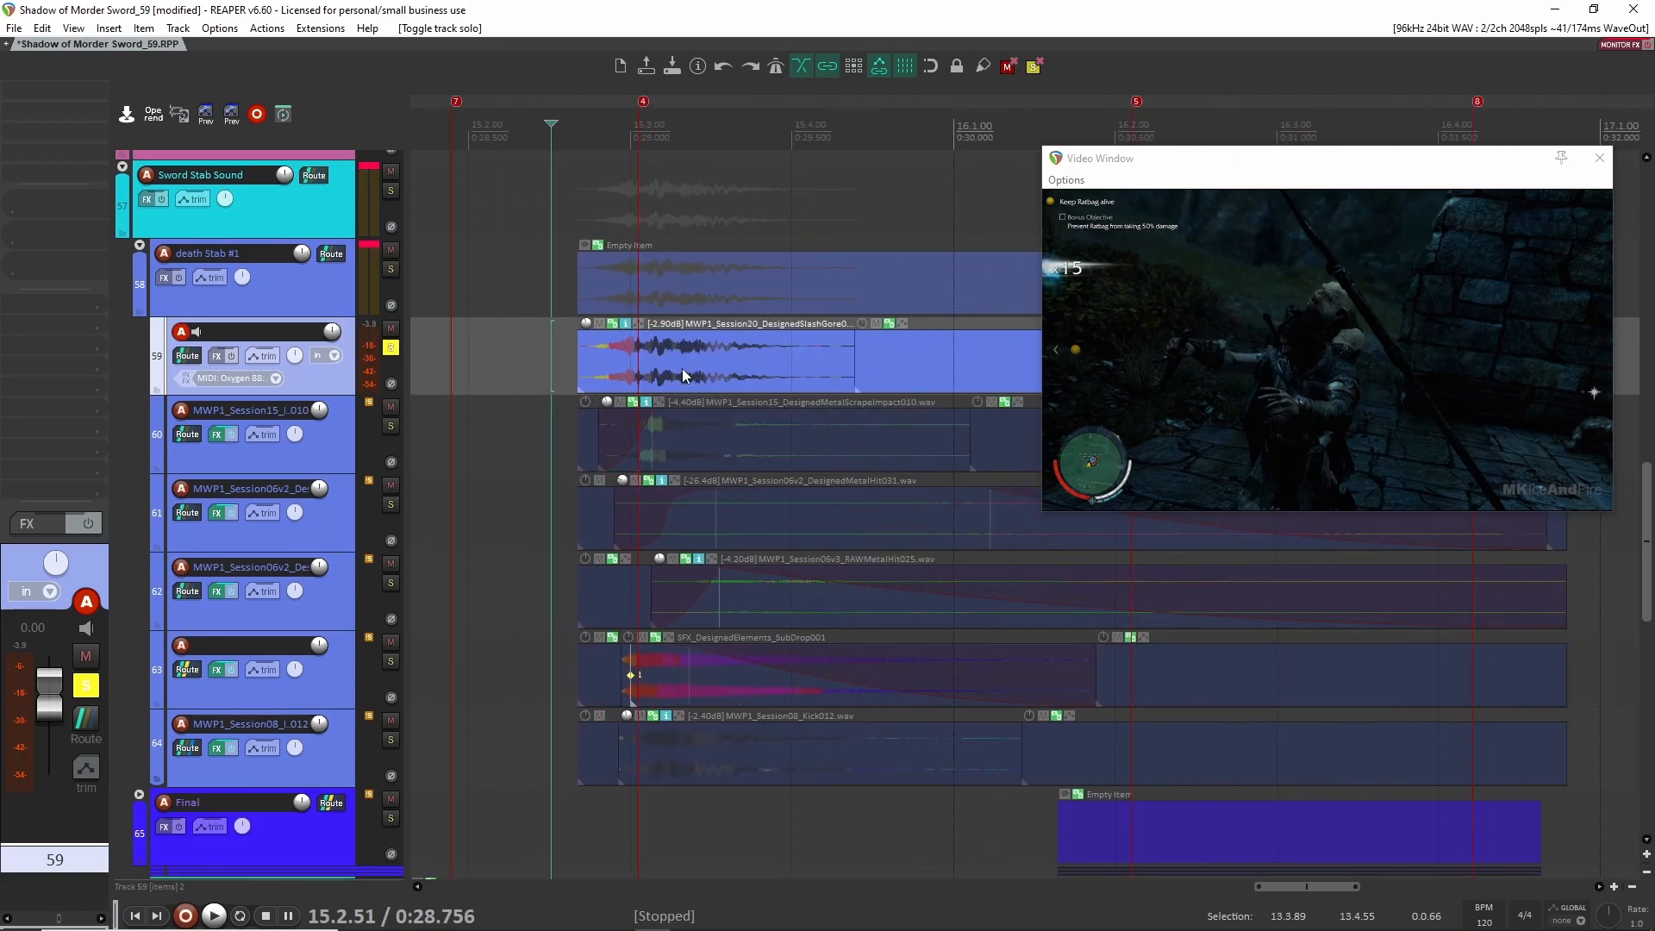
key(space)
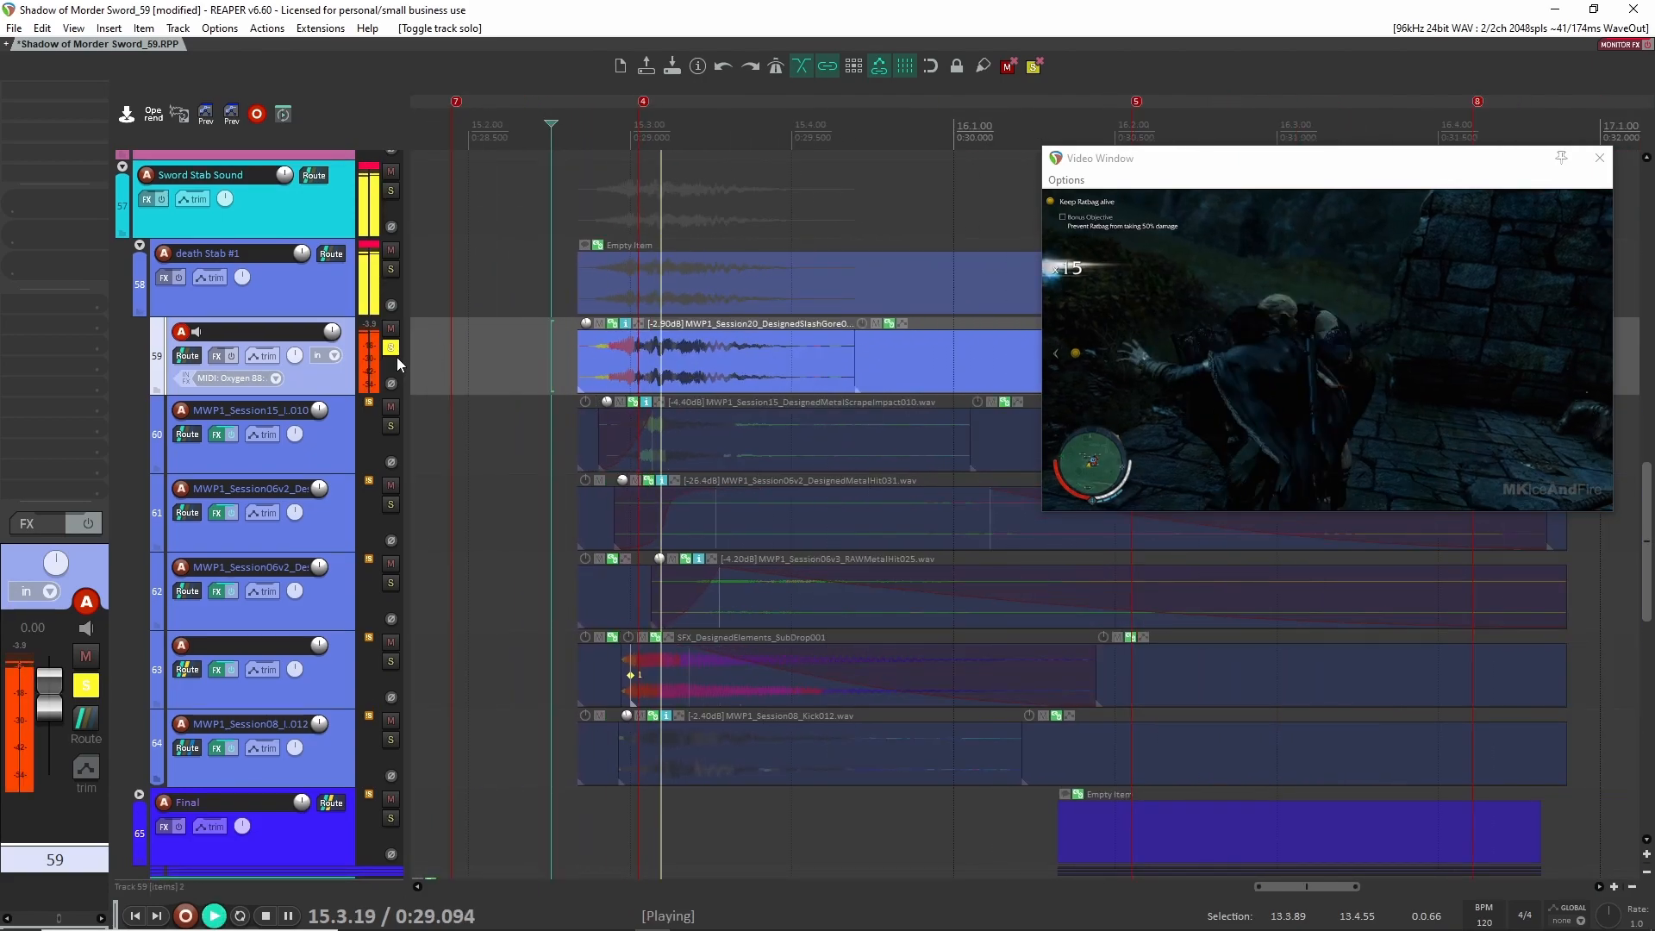
Solo only track 60 and play its DesignedMetalScrapeImpact010 layer from the same position
ctrl+click(390, 426)
key(space)
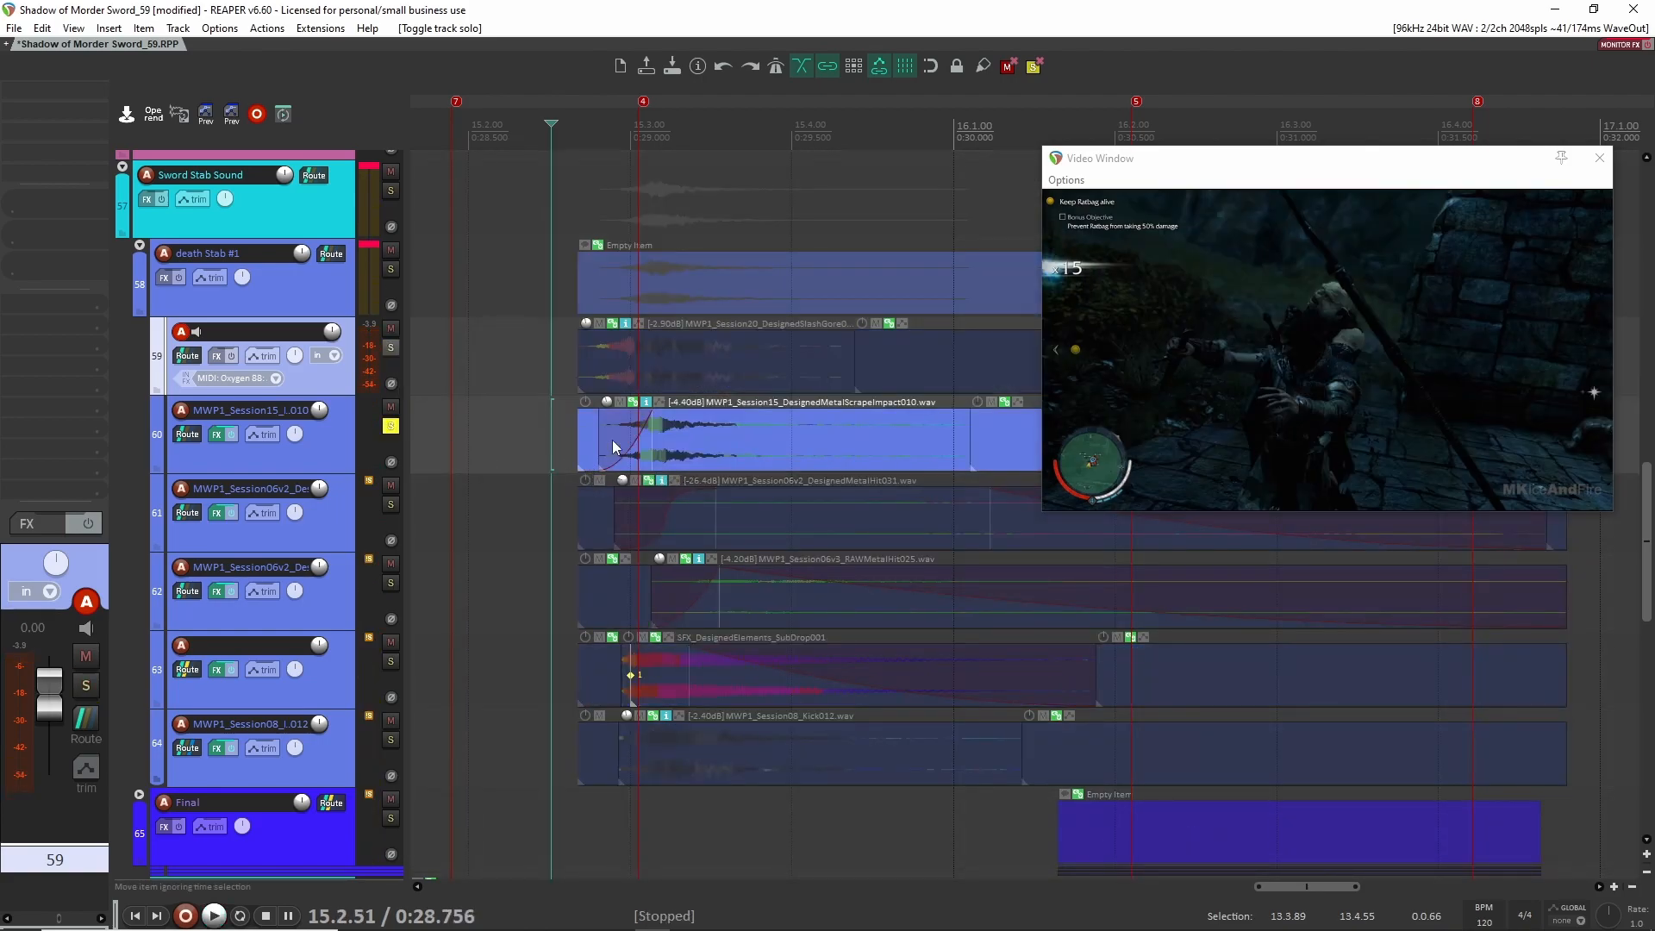
key(space)
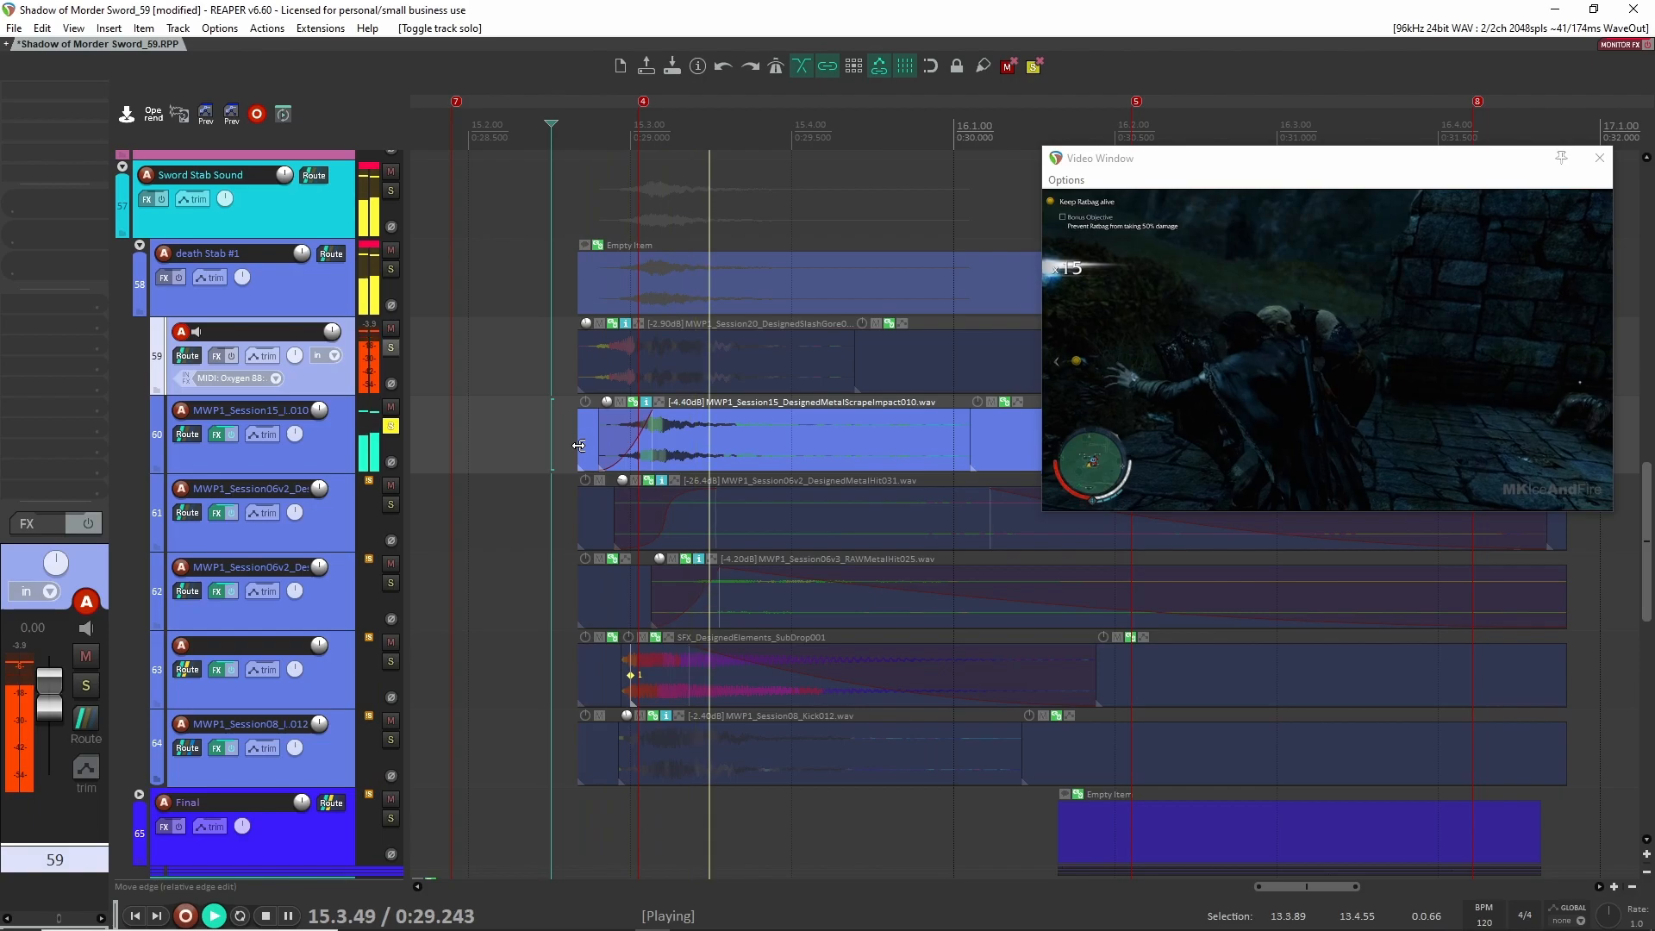
key(space)
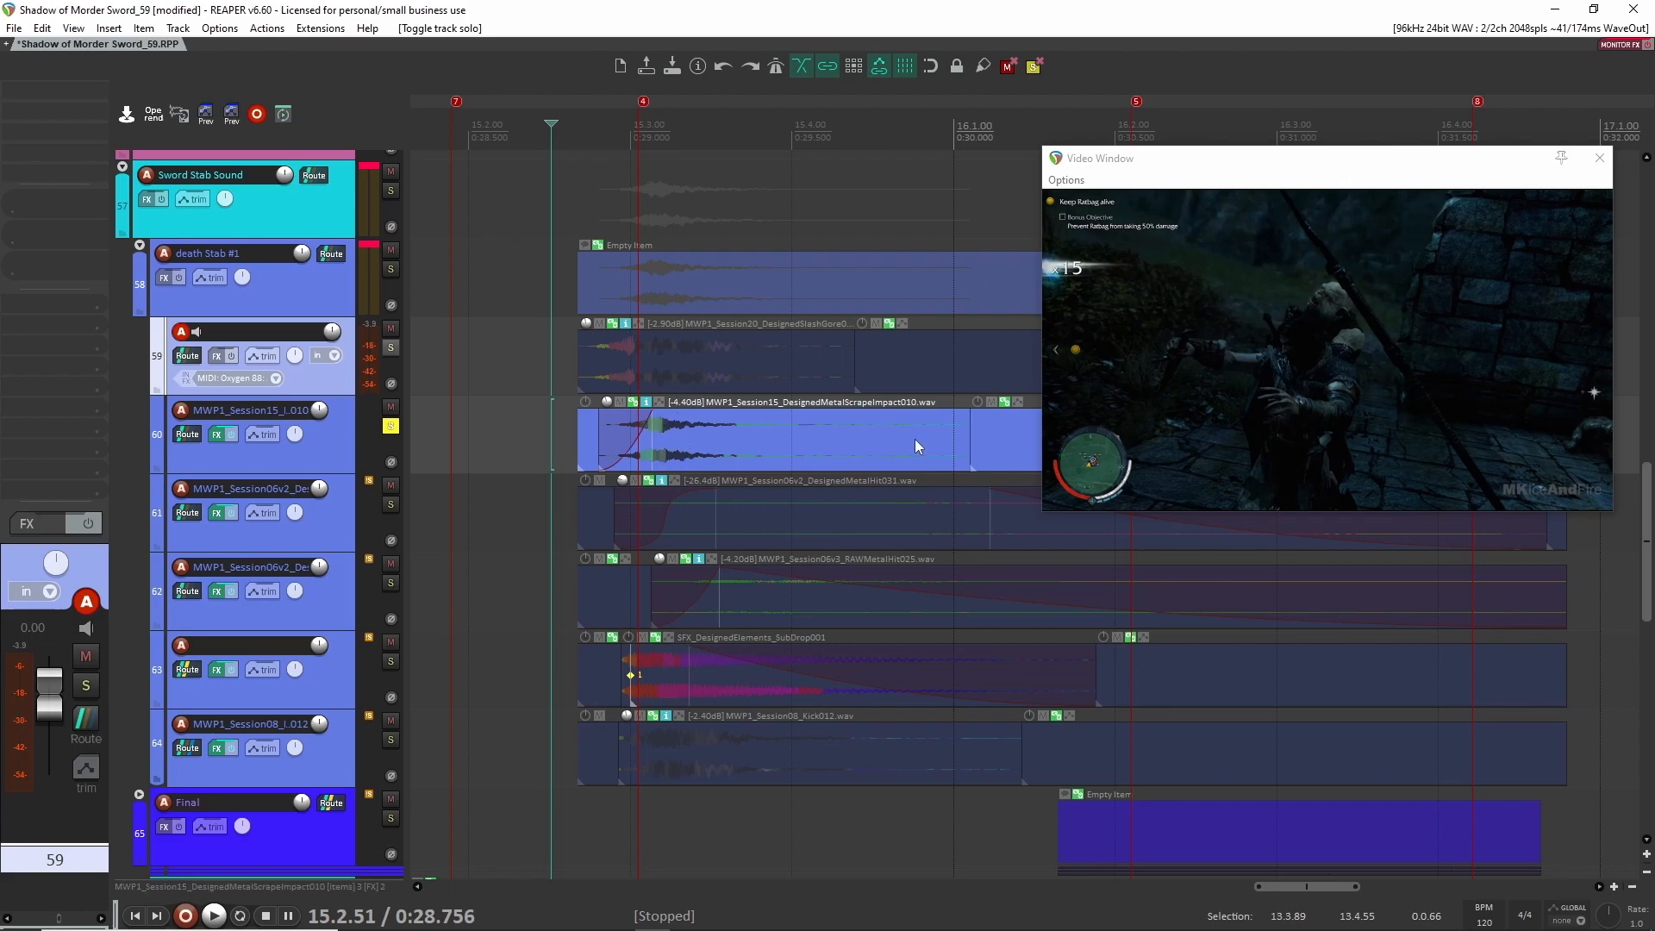
Play the soloed DesignedMetalScrapeImpact010 layer on track 60 from 15.2.65
click(575, 433)
key(space)
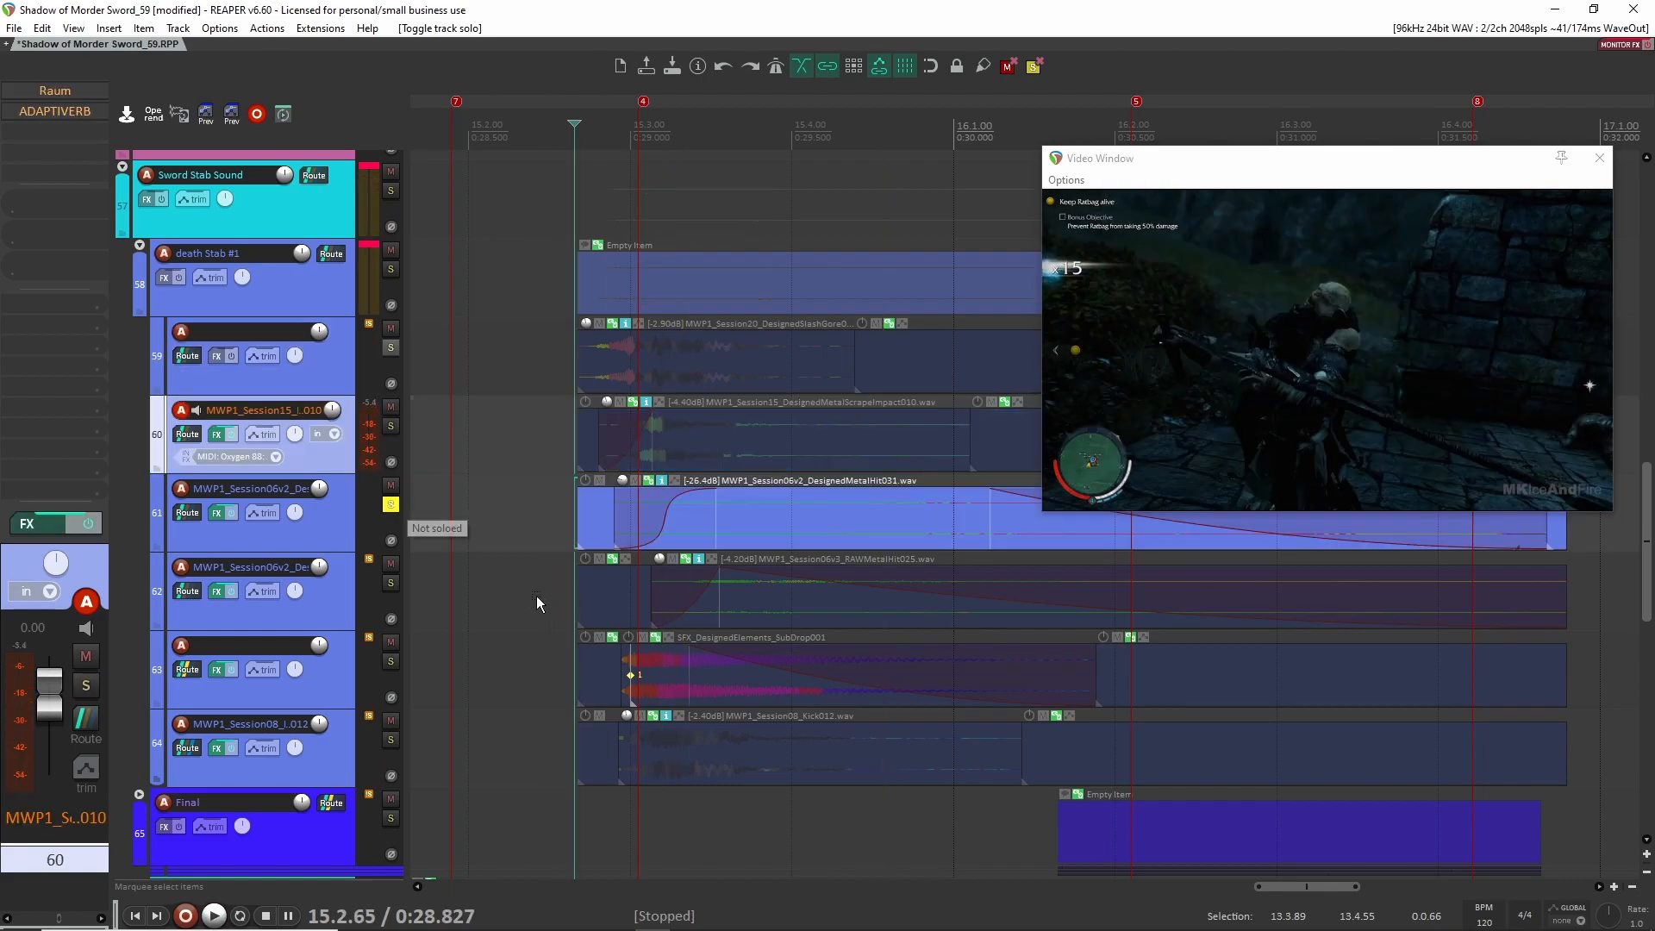
Turn off the solo on track 61, compare its effect chain with track 62's, and inspect its MTransformer settings
click(390, 505)
click(350, 536)
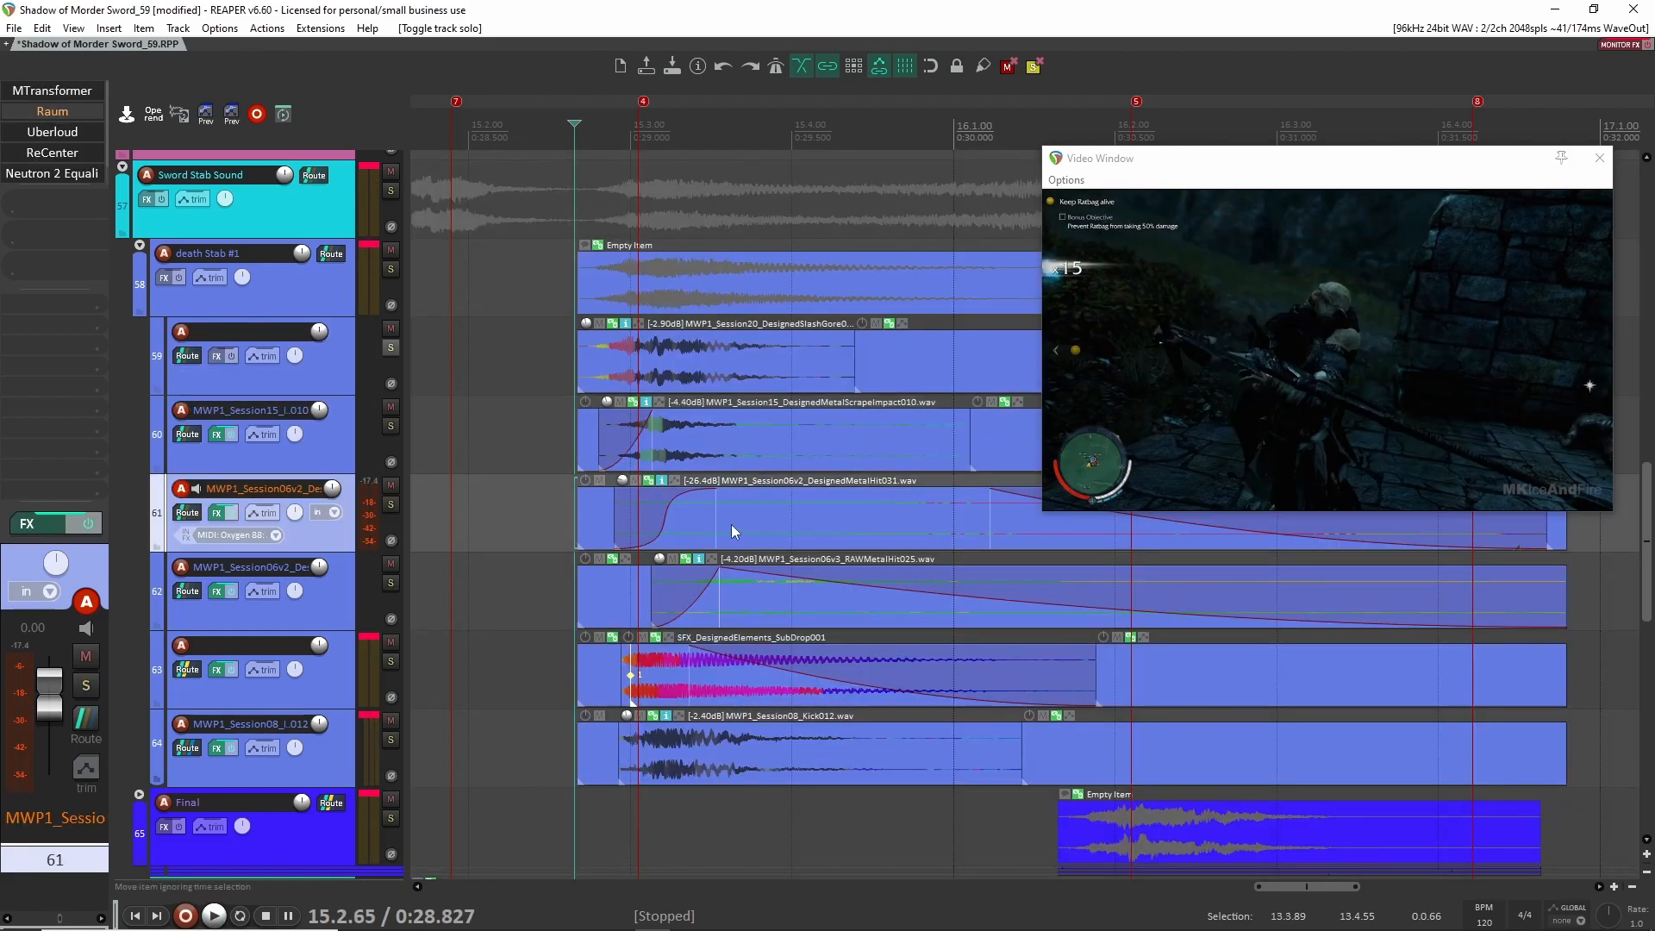
drag(681, 558, 636, 545)
click(328, 583)
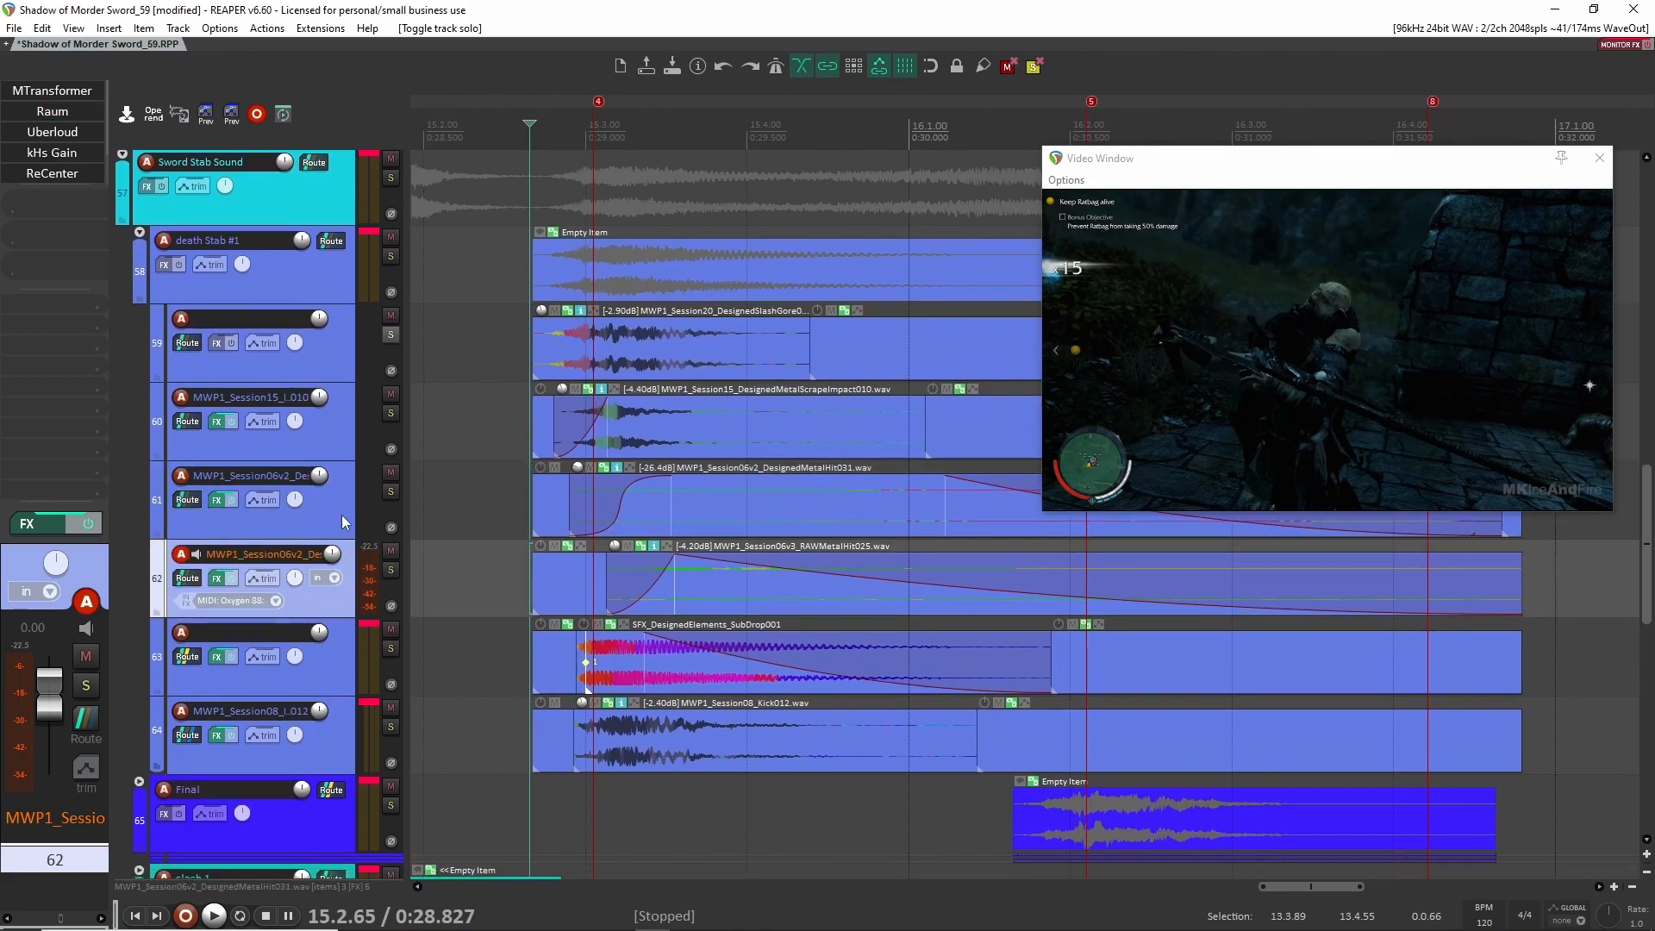
click(334, 510)
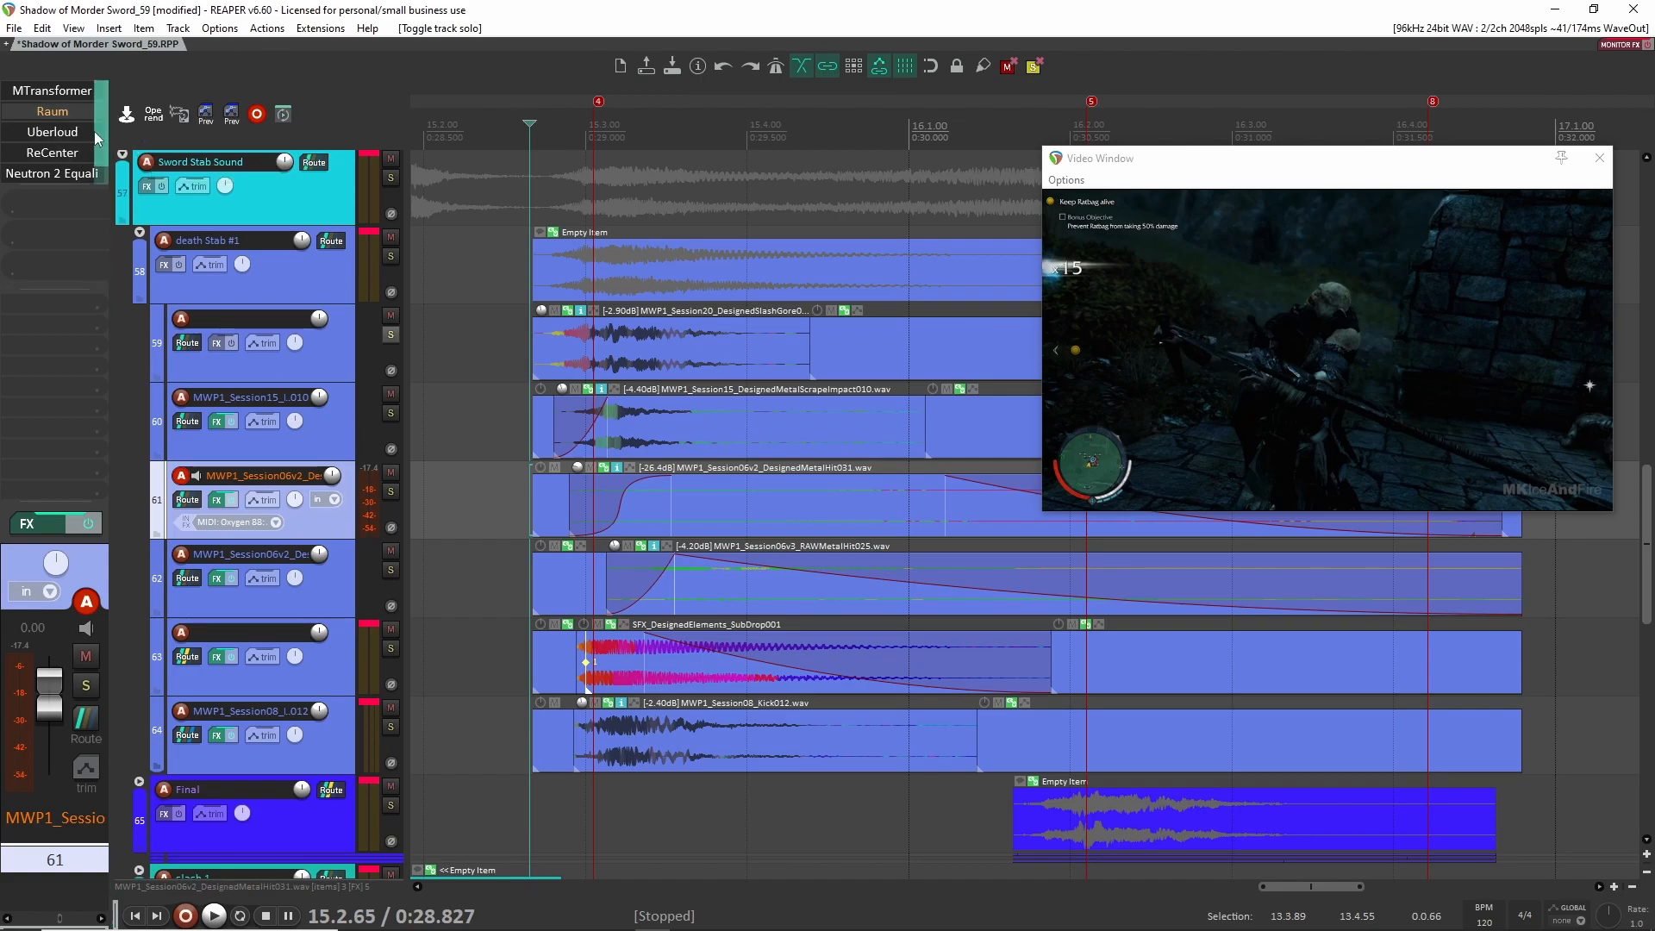
click(52, 90)
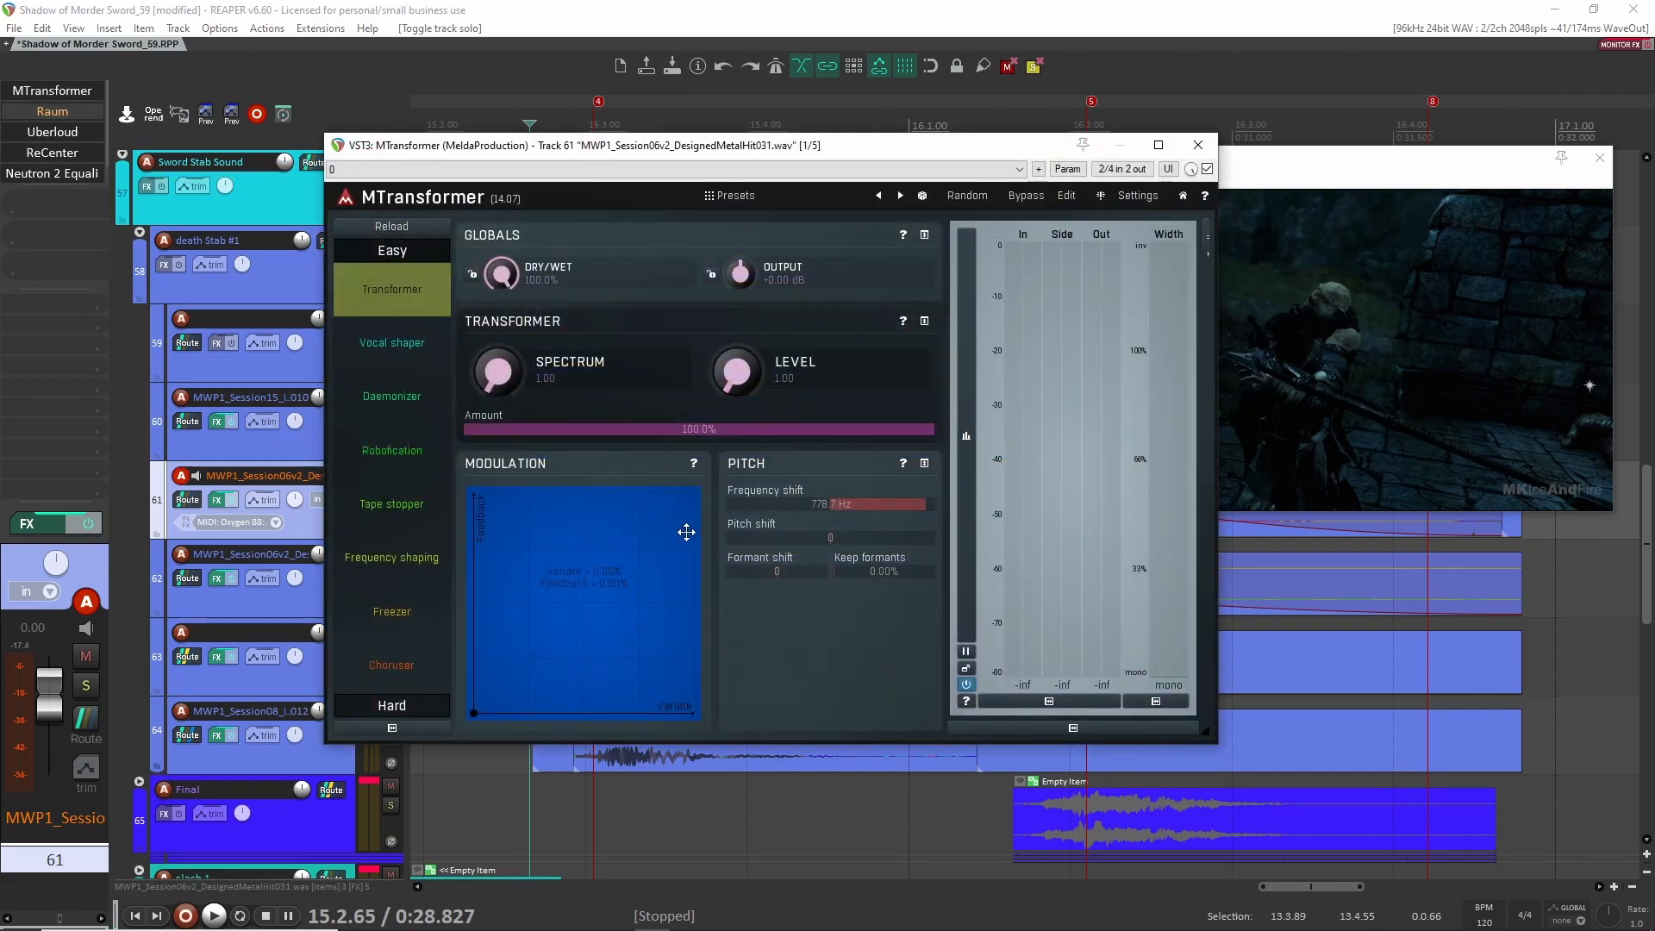
click(1197, 145)
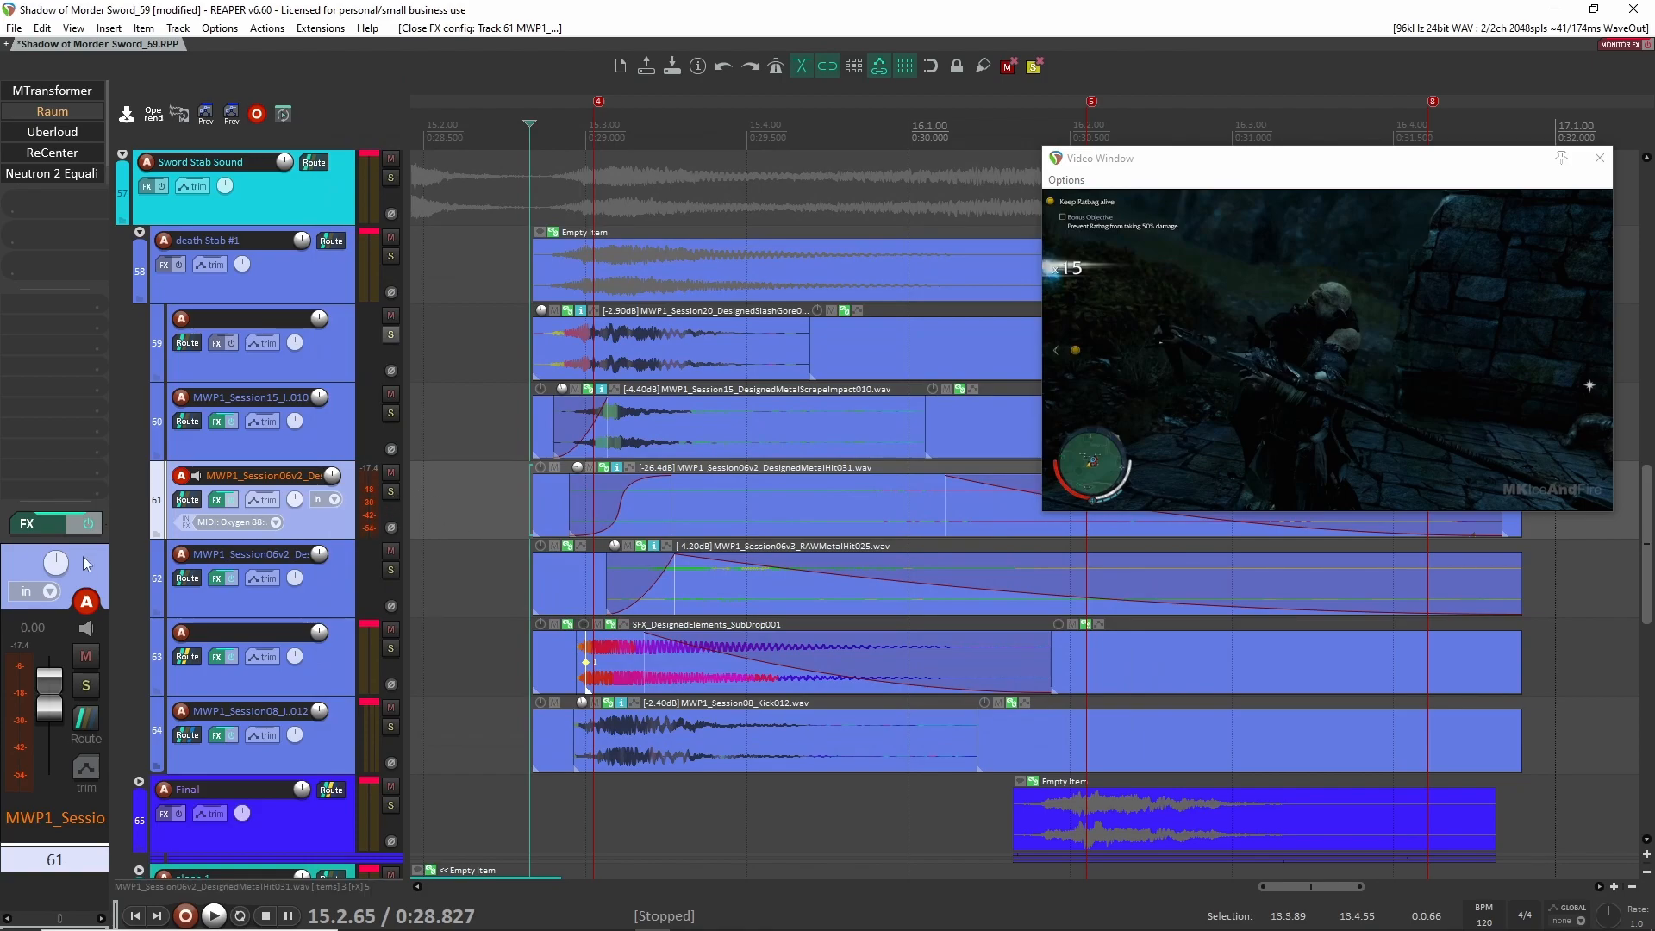
Remove Raum from track 61 and play its soloed DesignedMetalHit031 layer with the remaining effects bypassed
click(87, 523)
alt+click(74, 116)
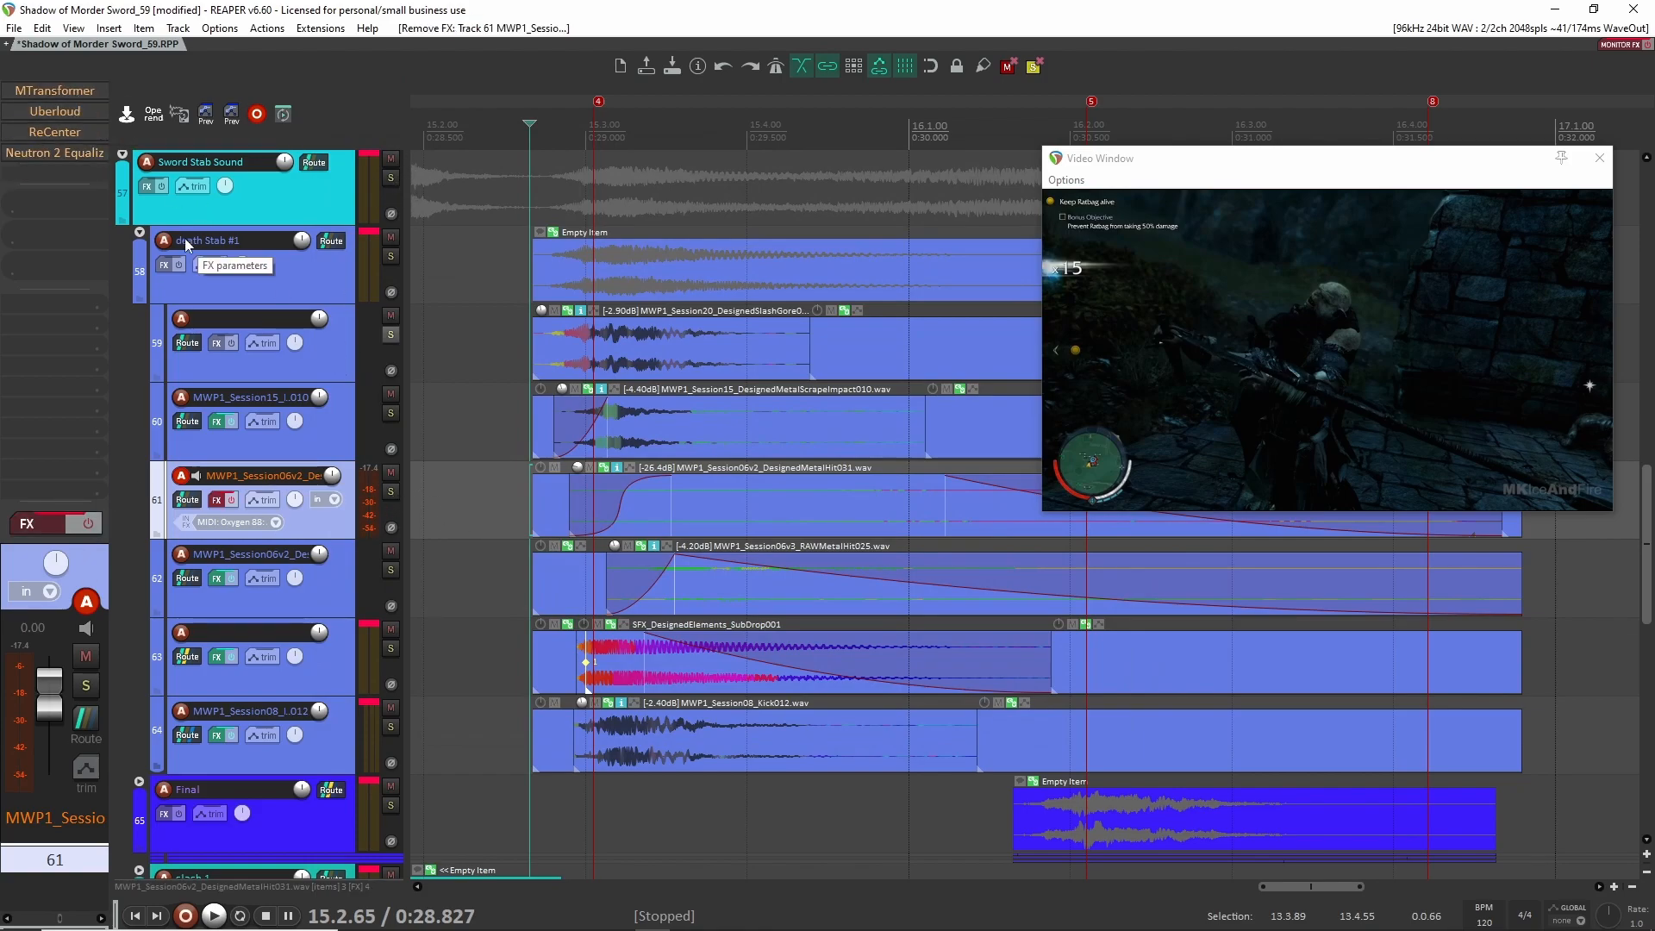
click(390, 493)
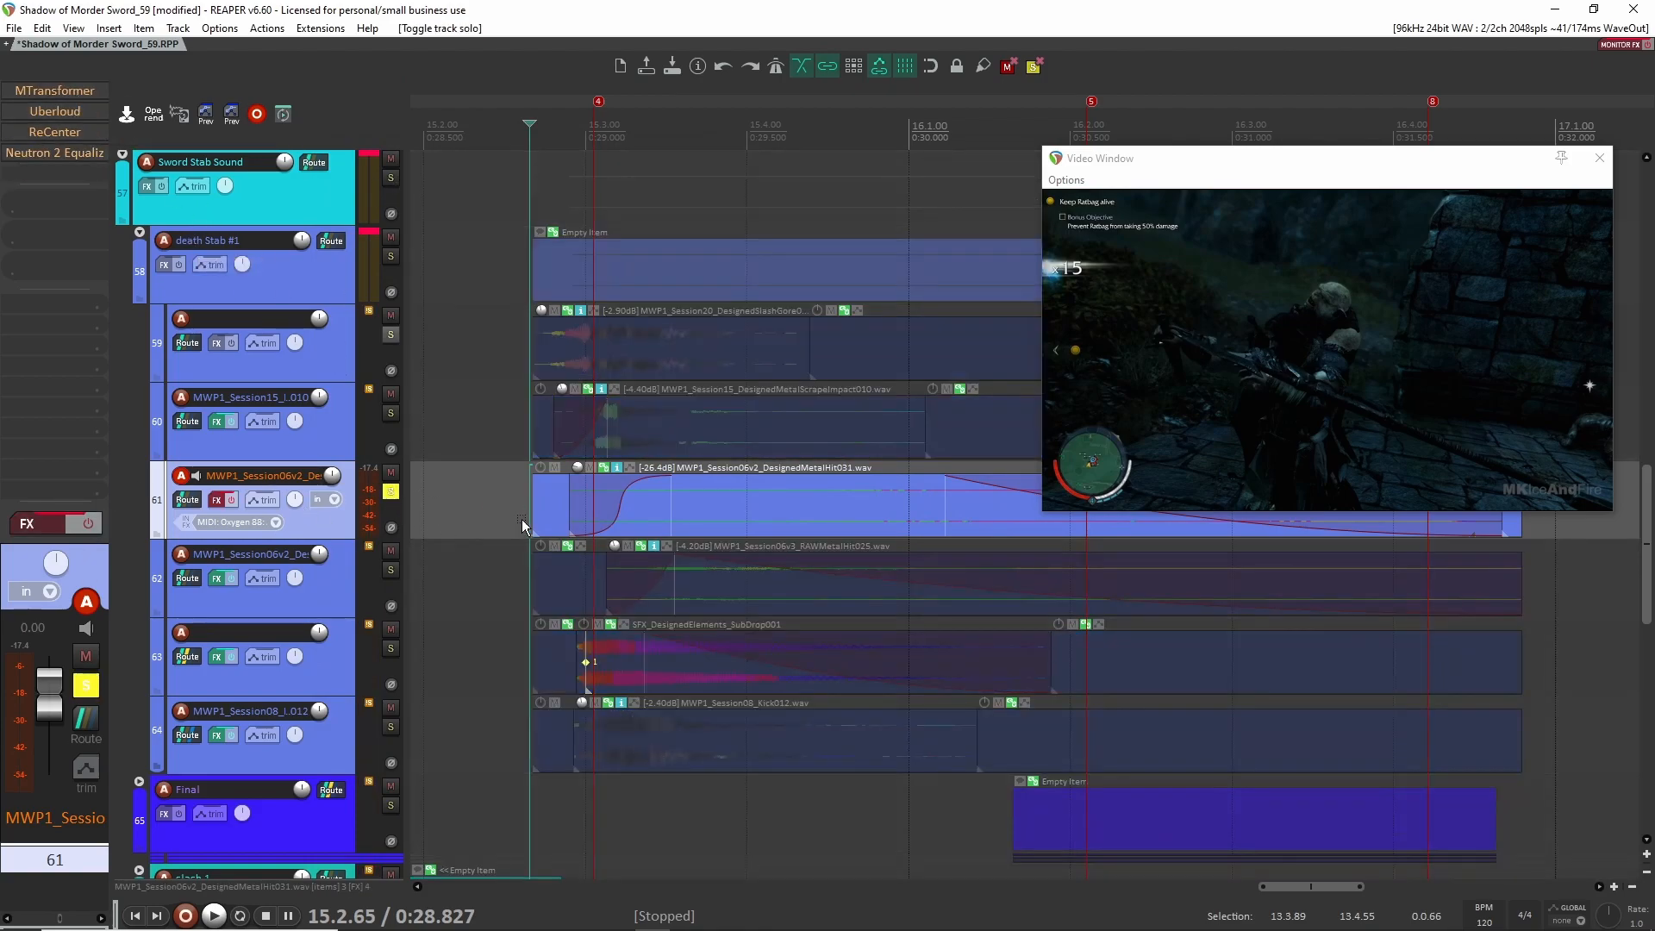
key(space)
key(space)
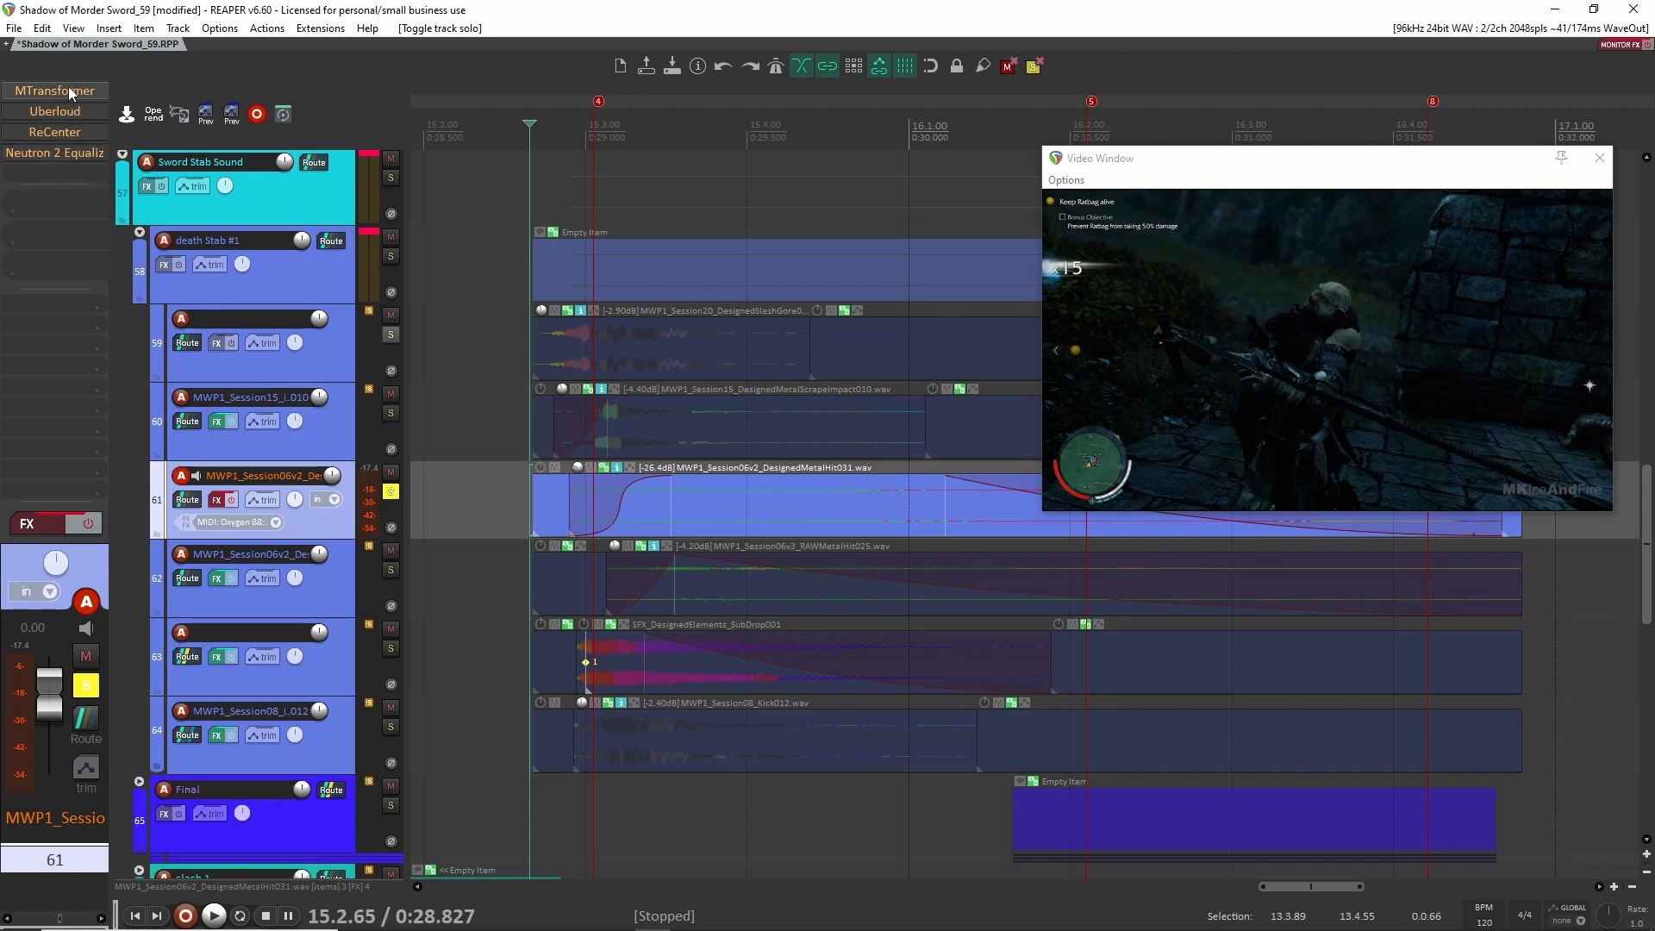
Play track 61 with only MTransformer active while viewing that effect's settings
click(87, 523)
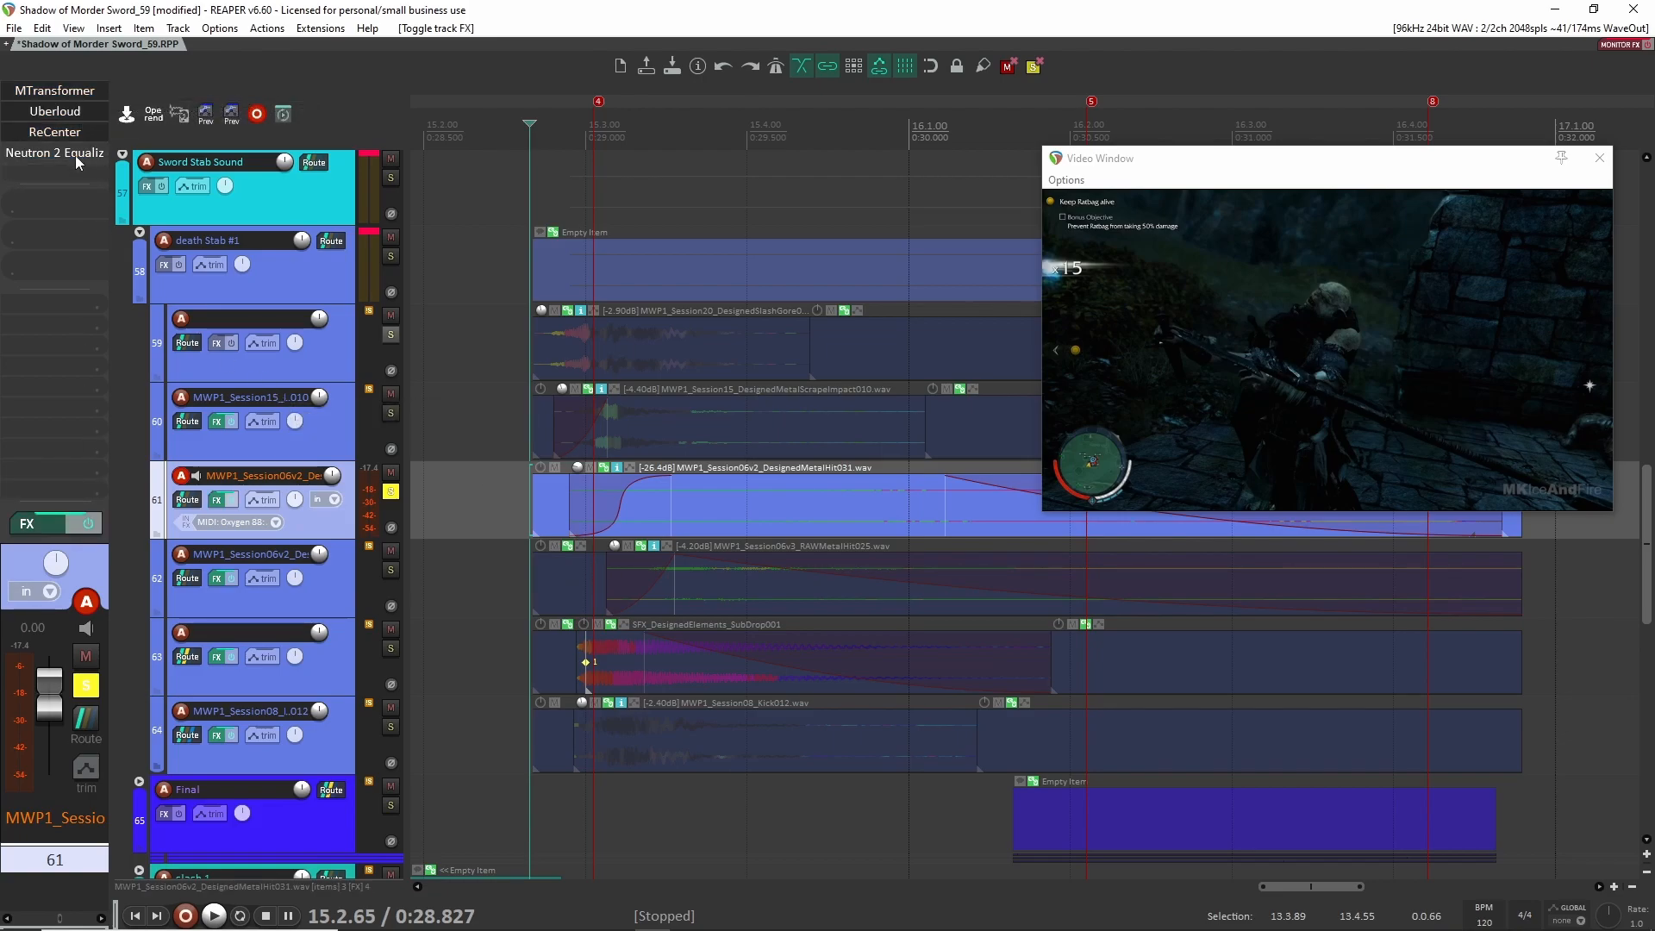
click(70, 88)
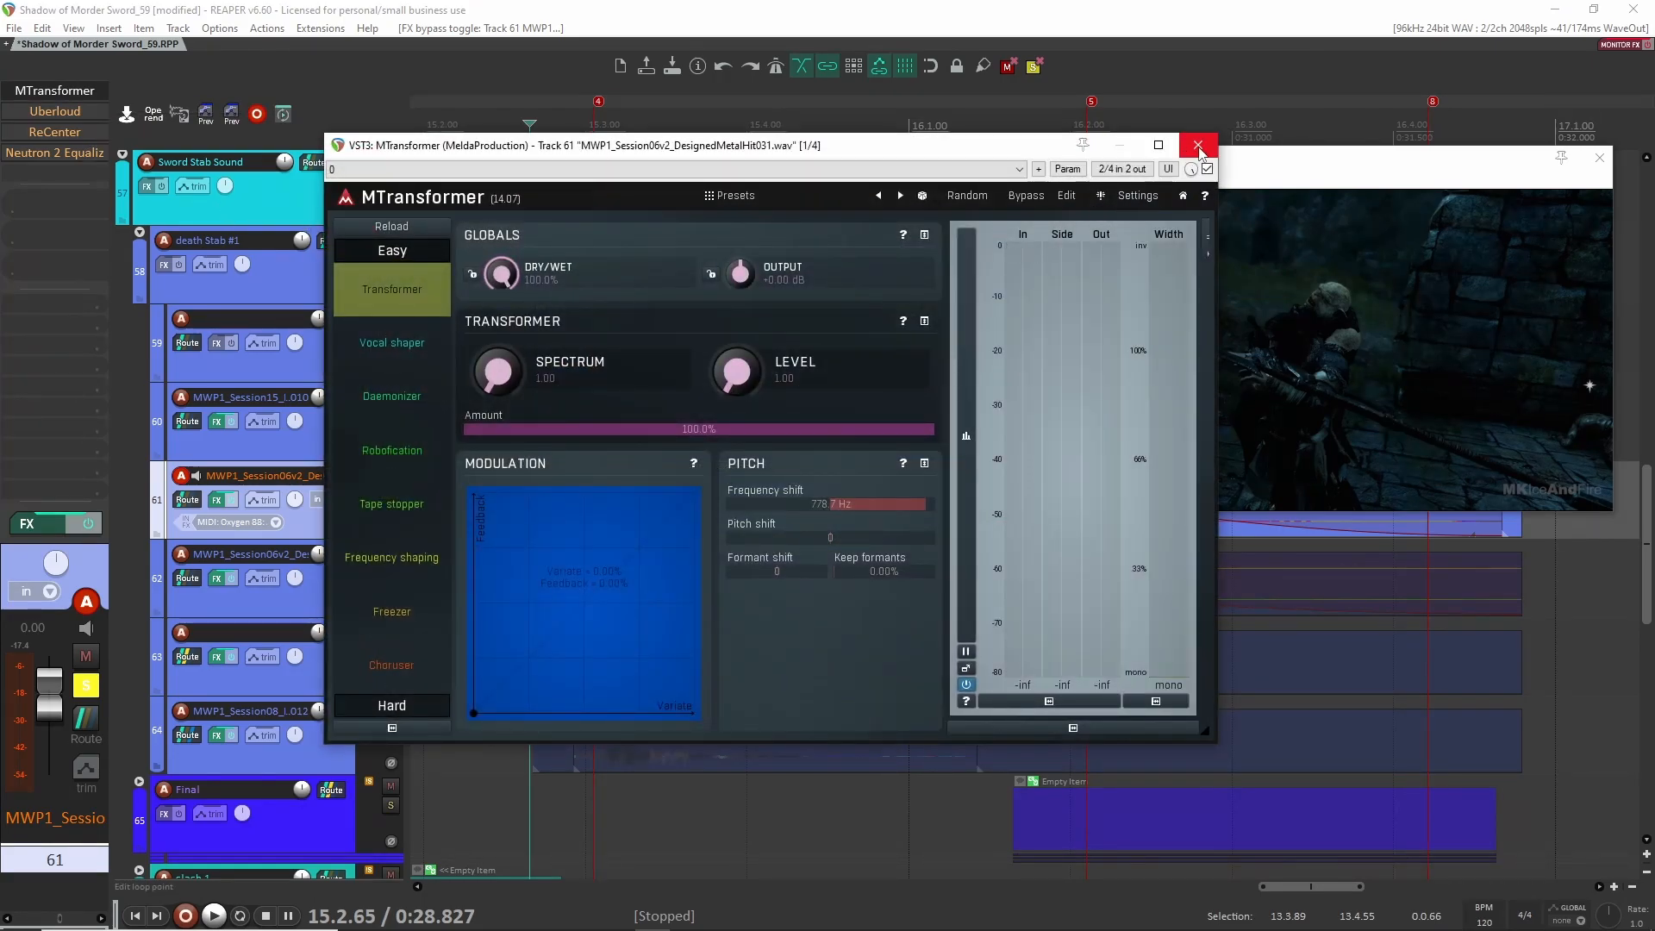
key(space)
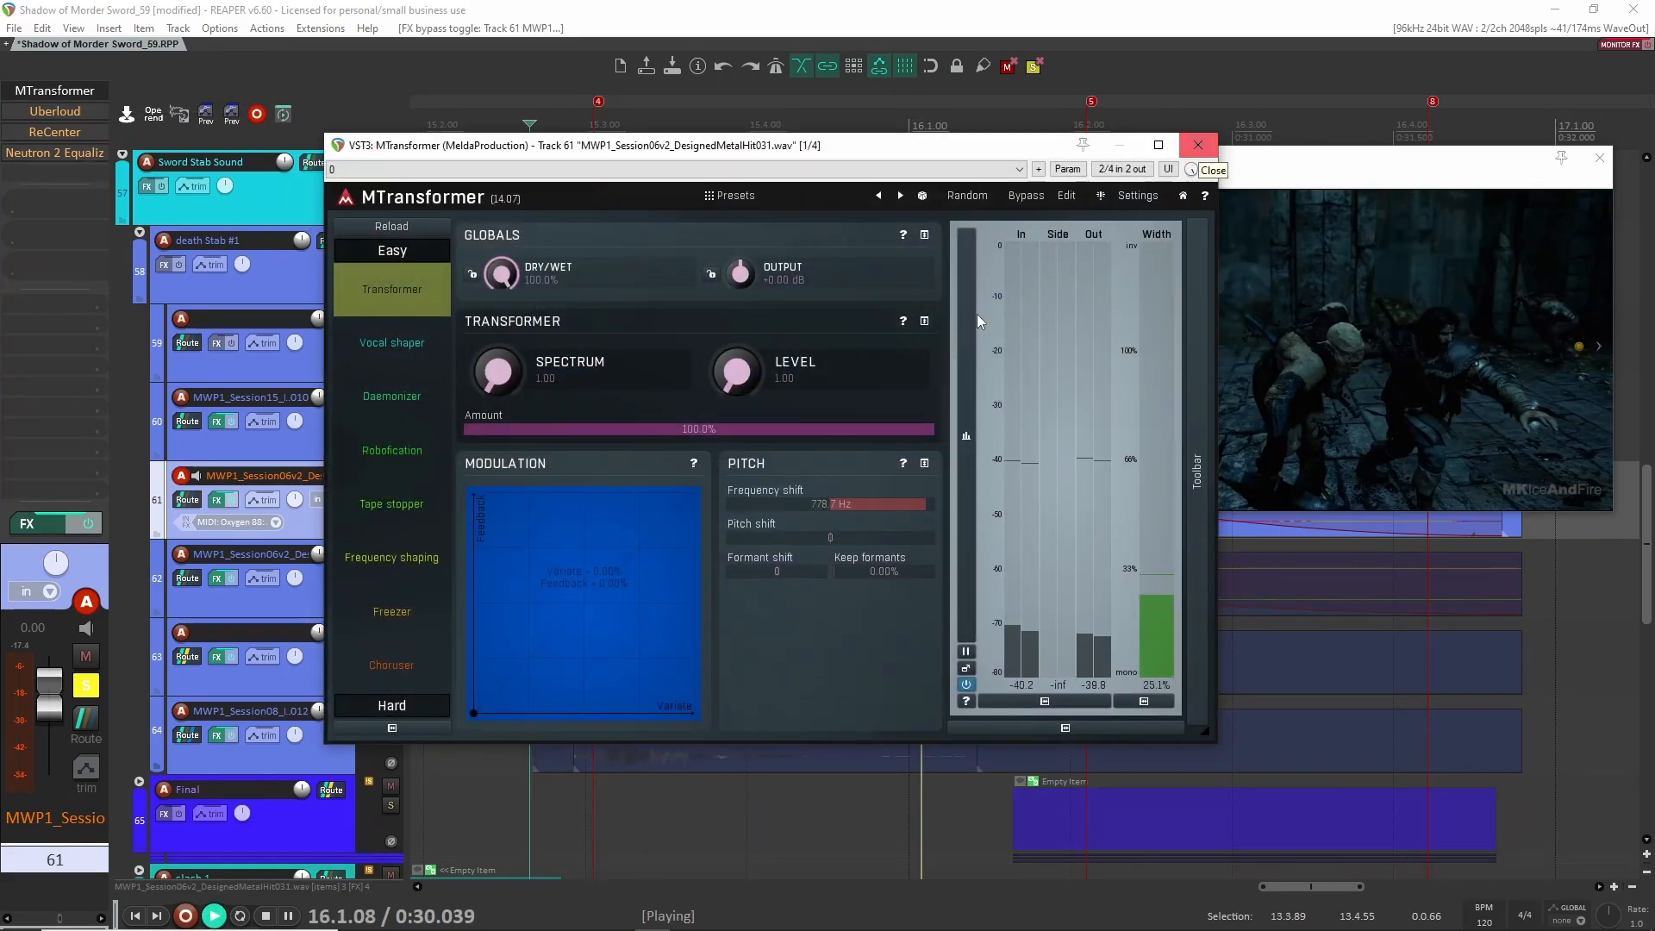
click(1198, 144)
key(space)
Reactivate Uberloud and ReCenter on track 61, viewing their settings and replaying the layer with each effect added
click(54, 111)
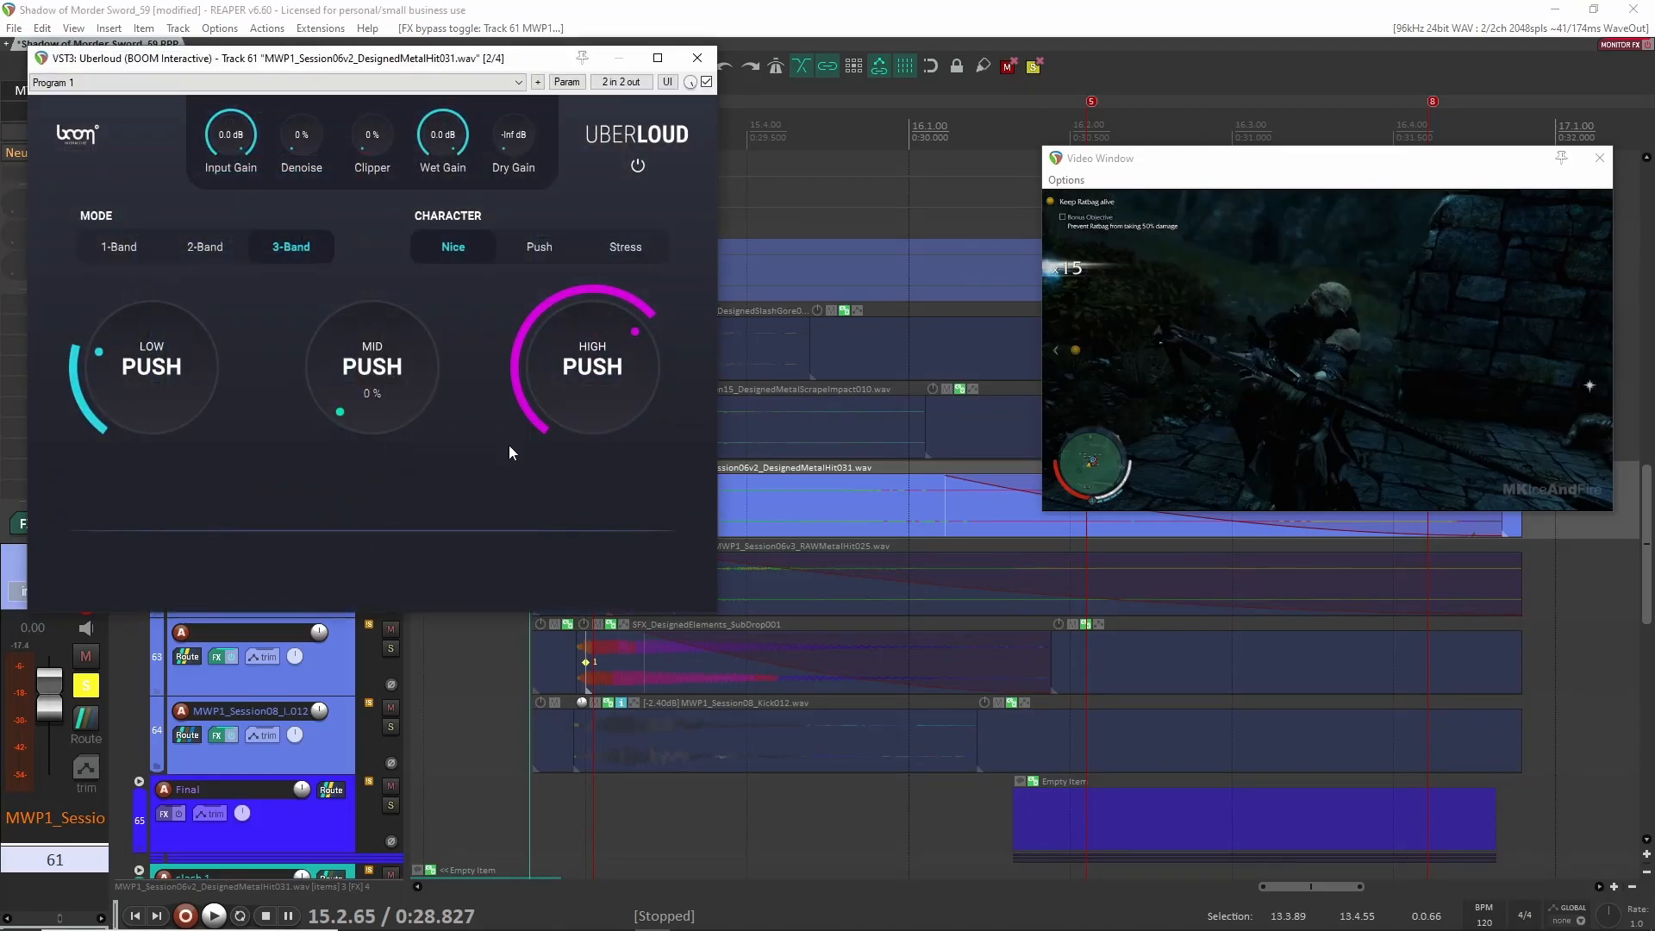
key(space)
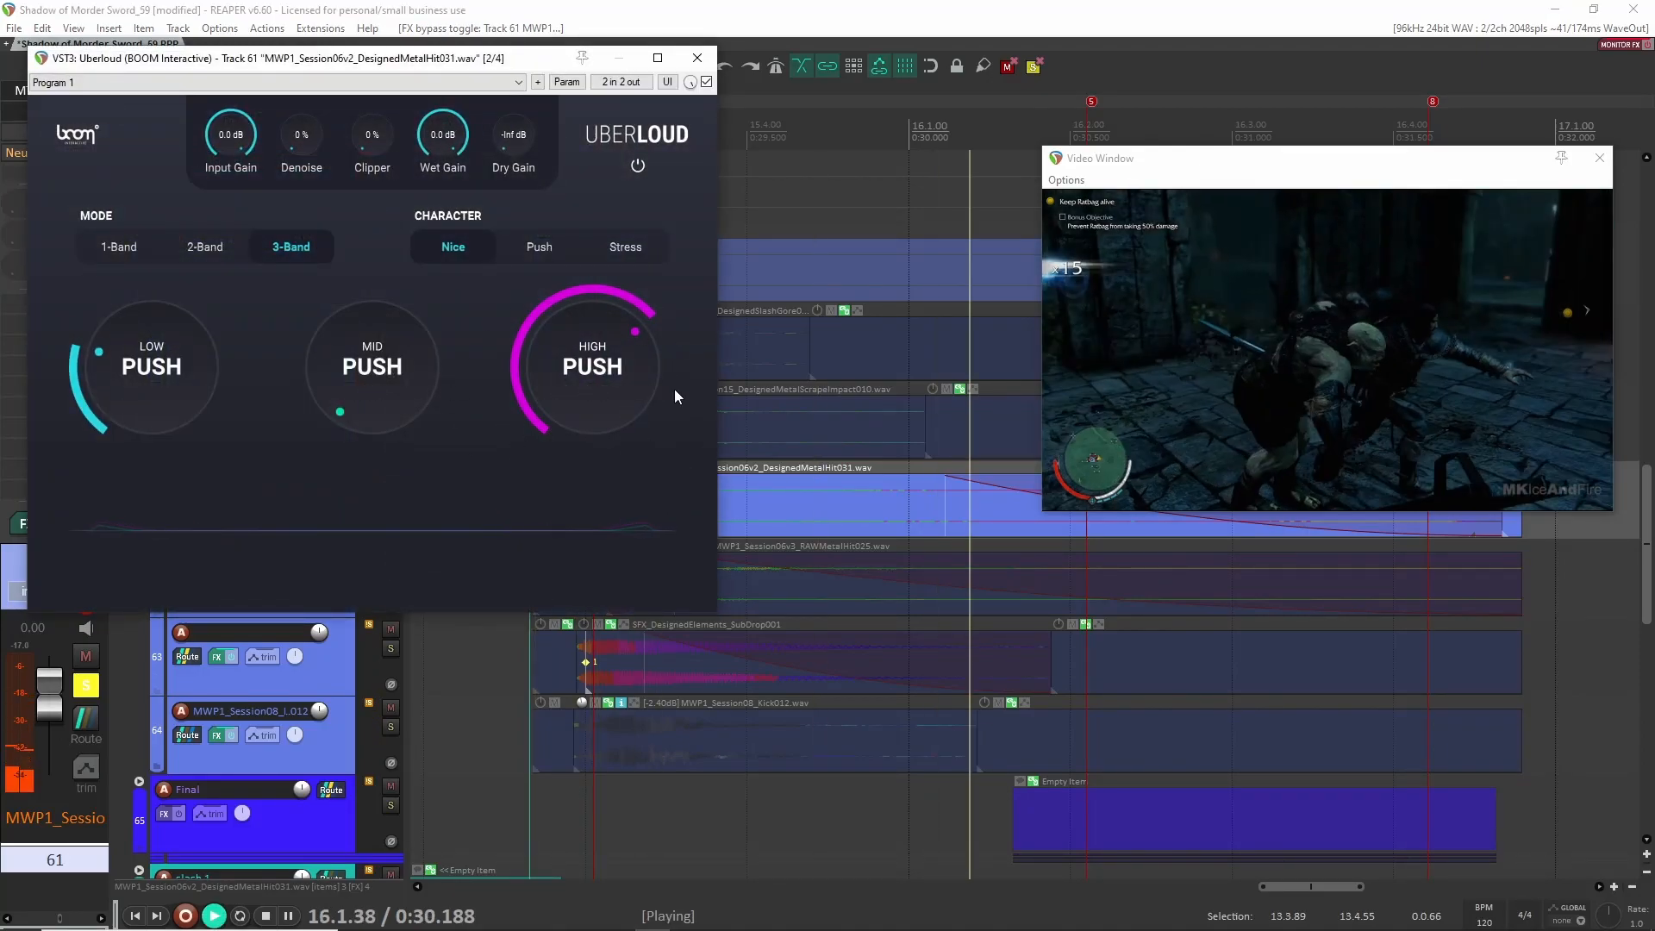
click(700, 57)
key(space)
click(54, 131)
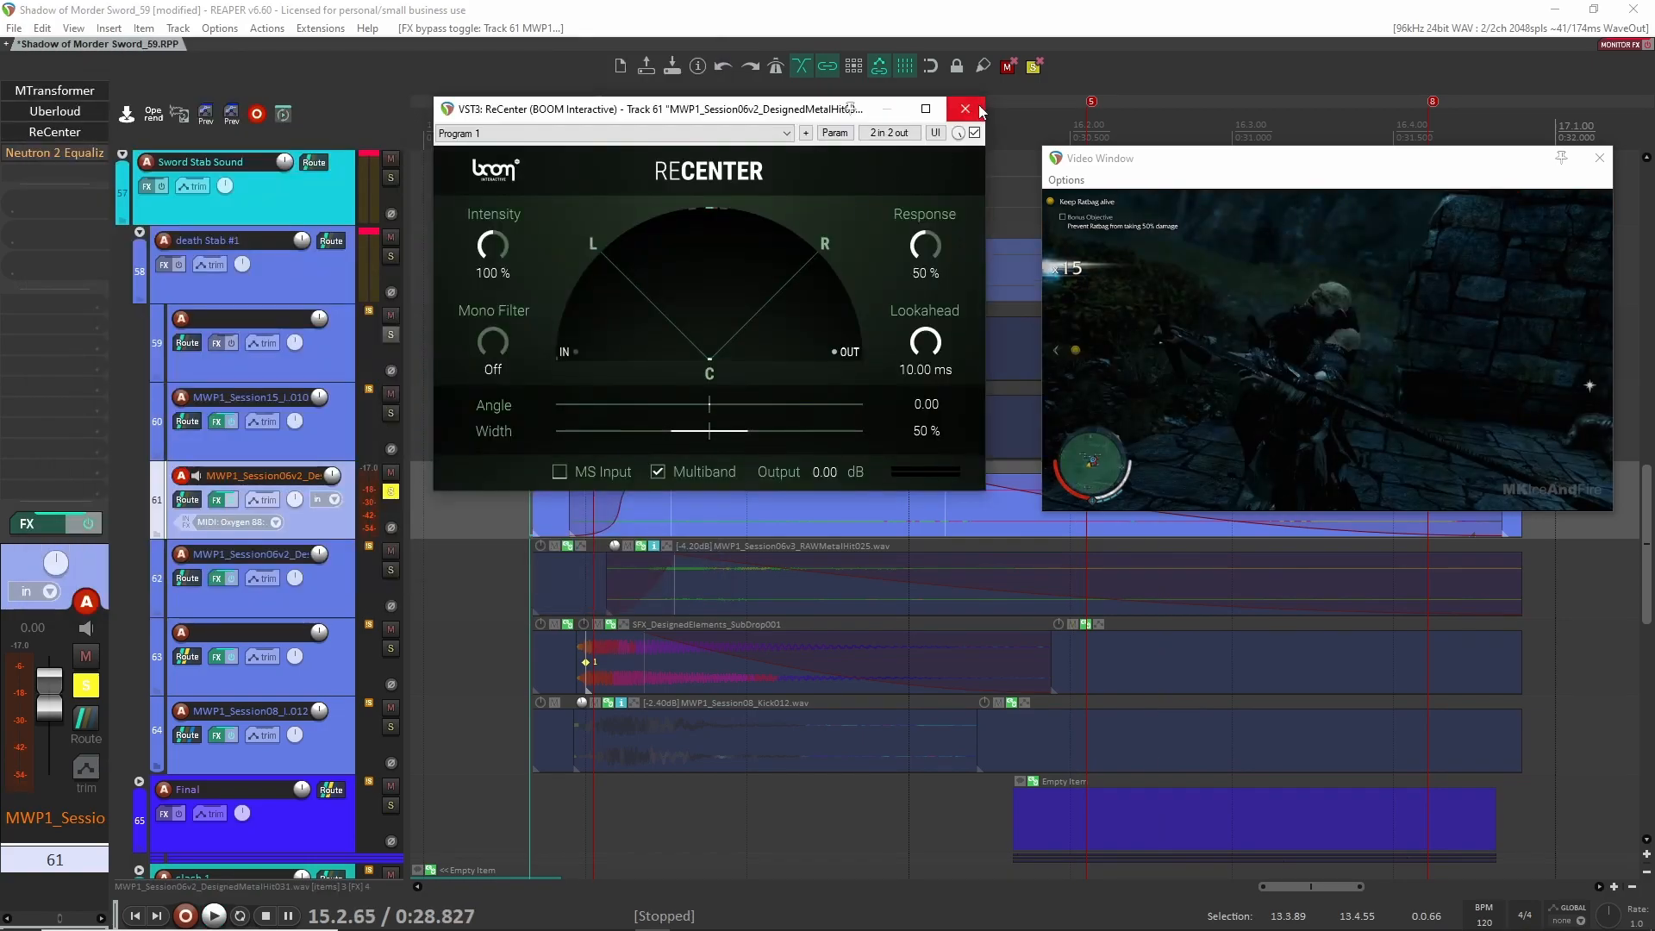
key(space)
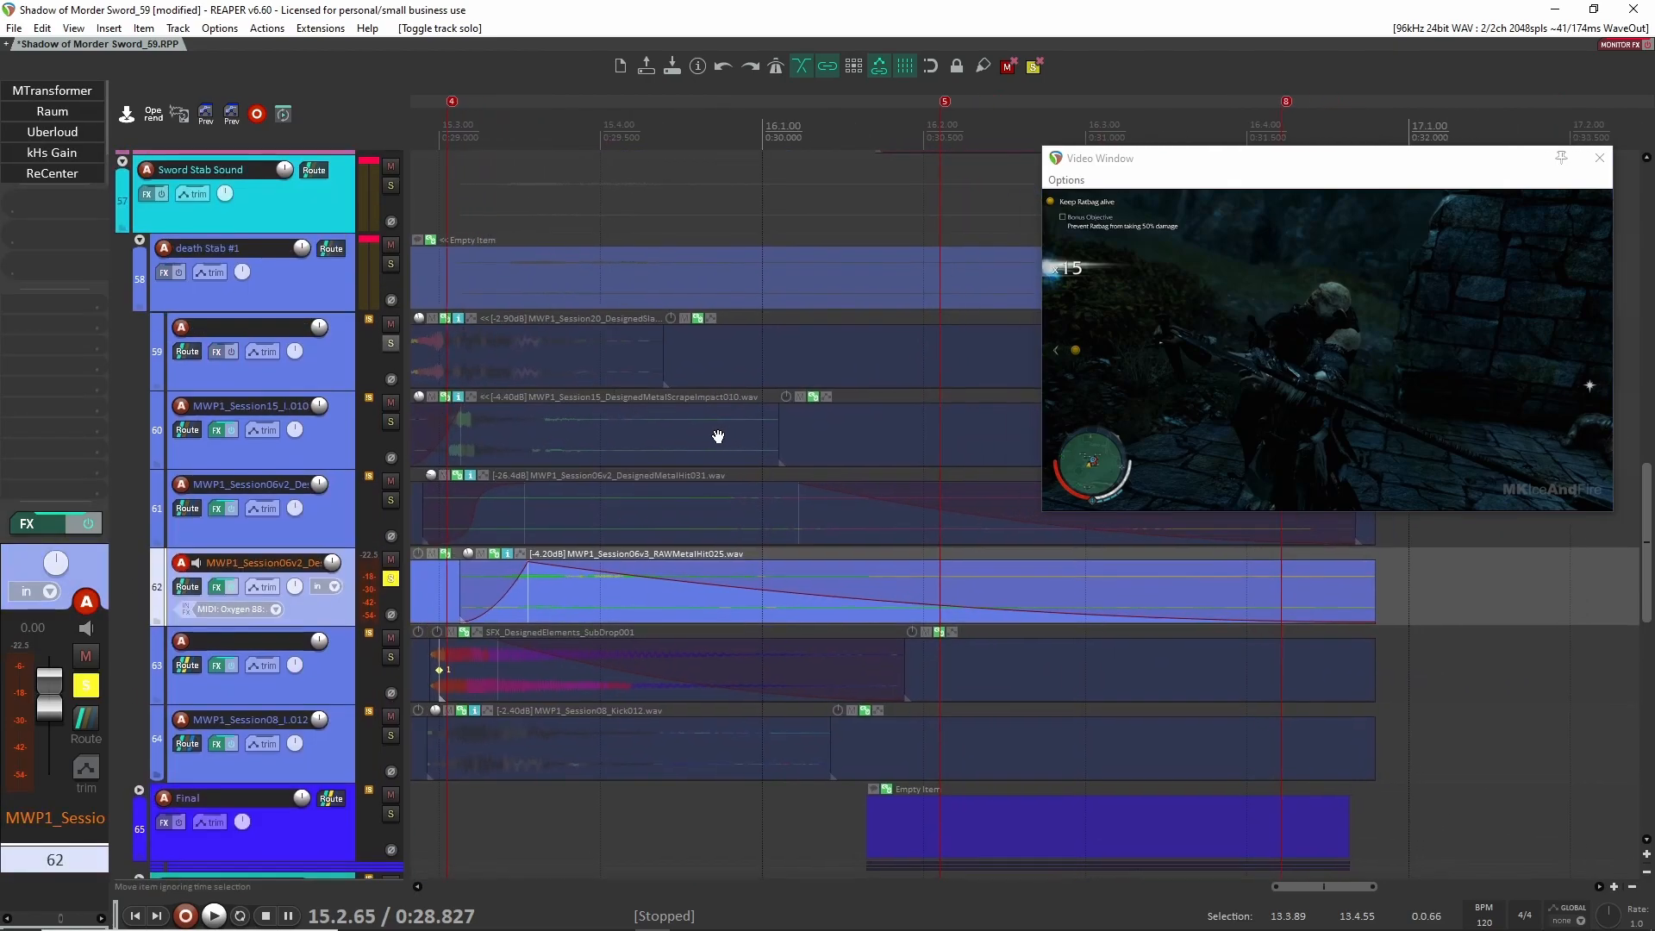
Open the Raum settings of the soloed track 62 and show all track envelopes
scroll(713, 439, left, 3)
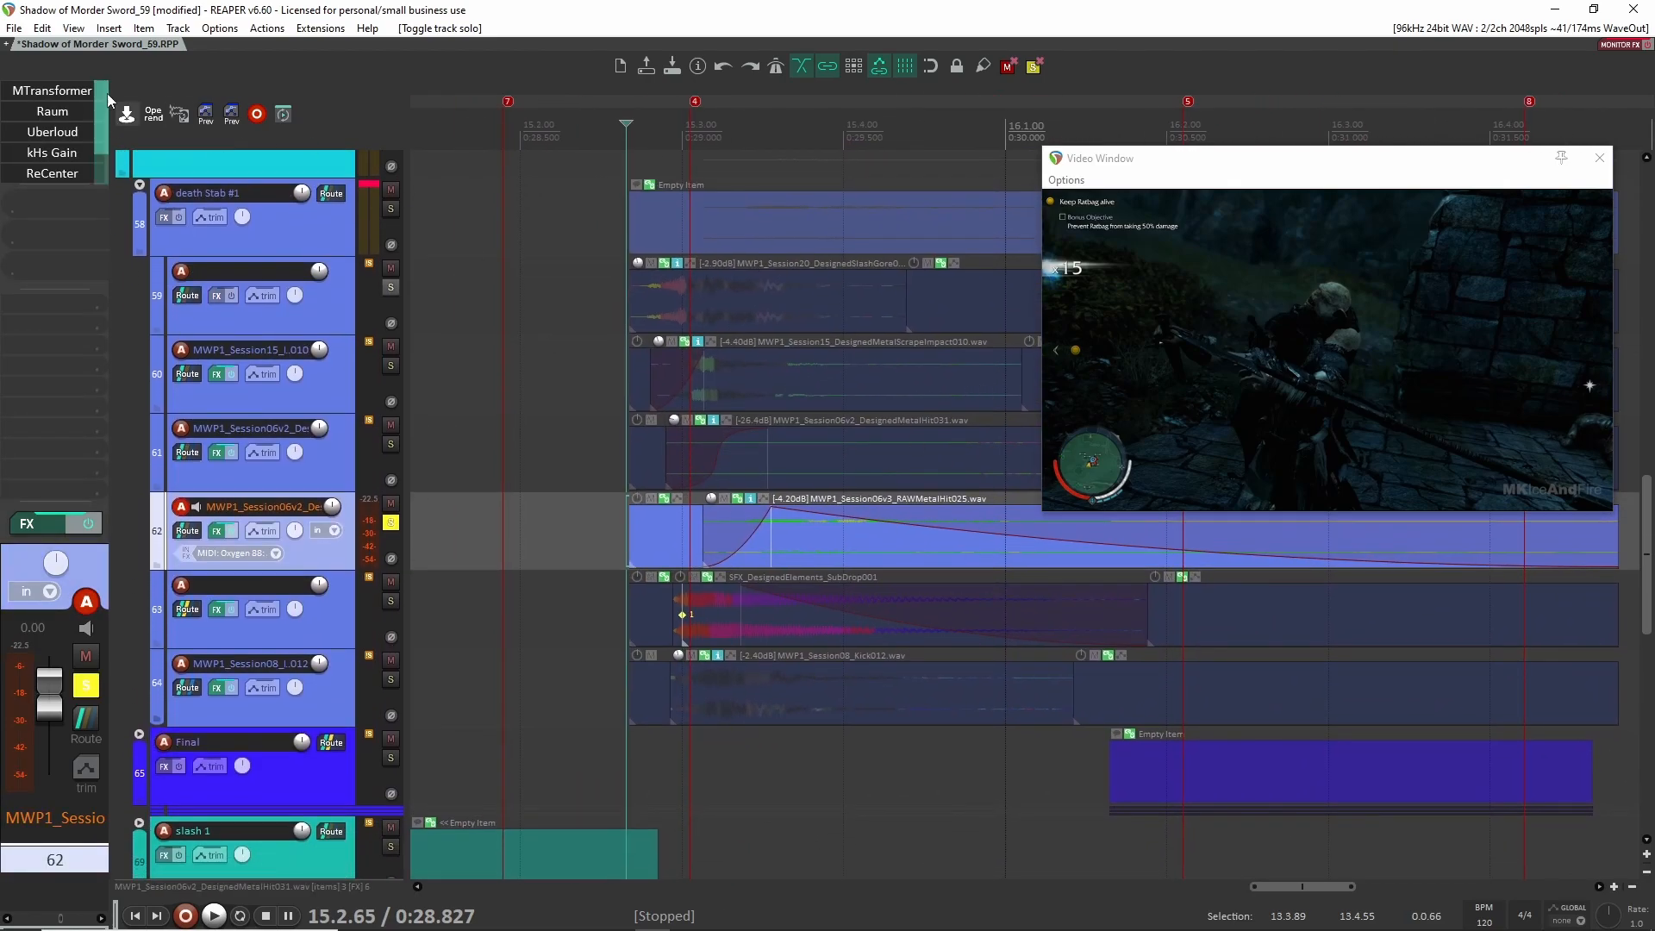
scroll(53, 171, down, 1)
scroll(60, 138, up, 1)
click(64, 112)
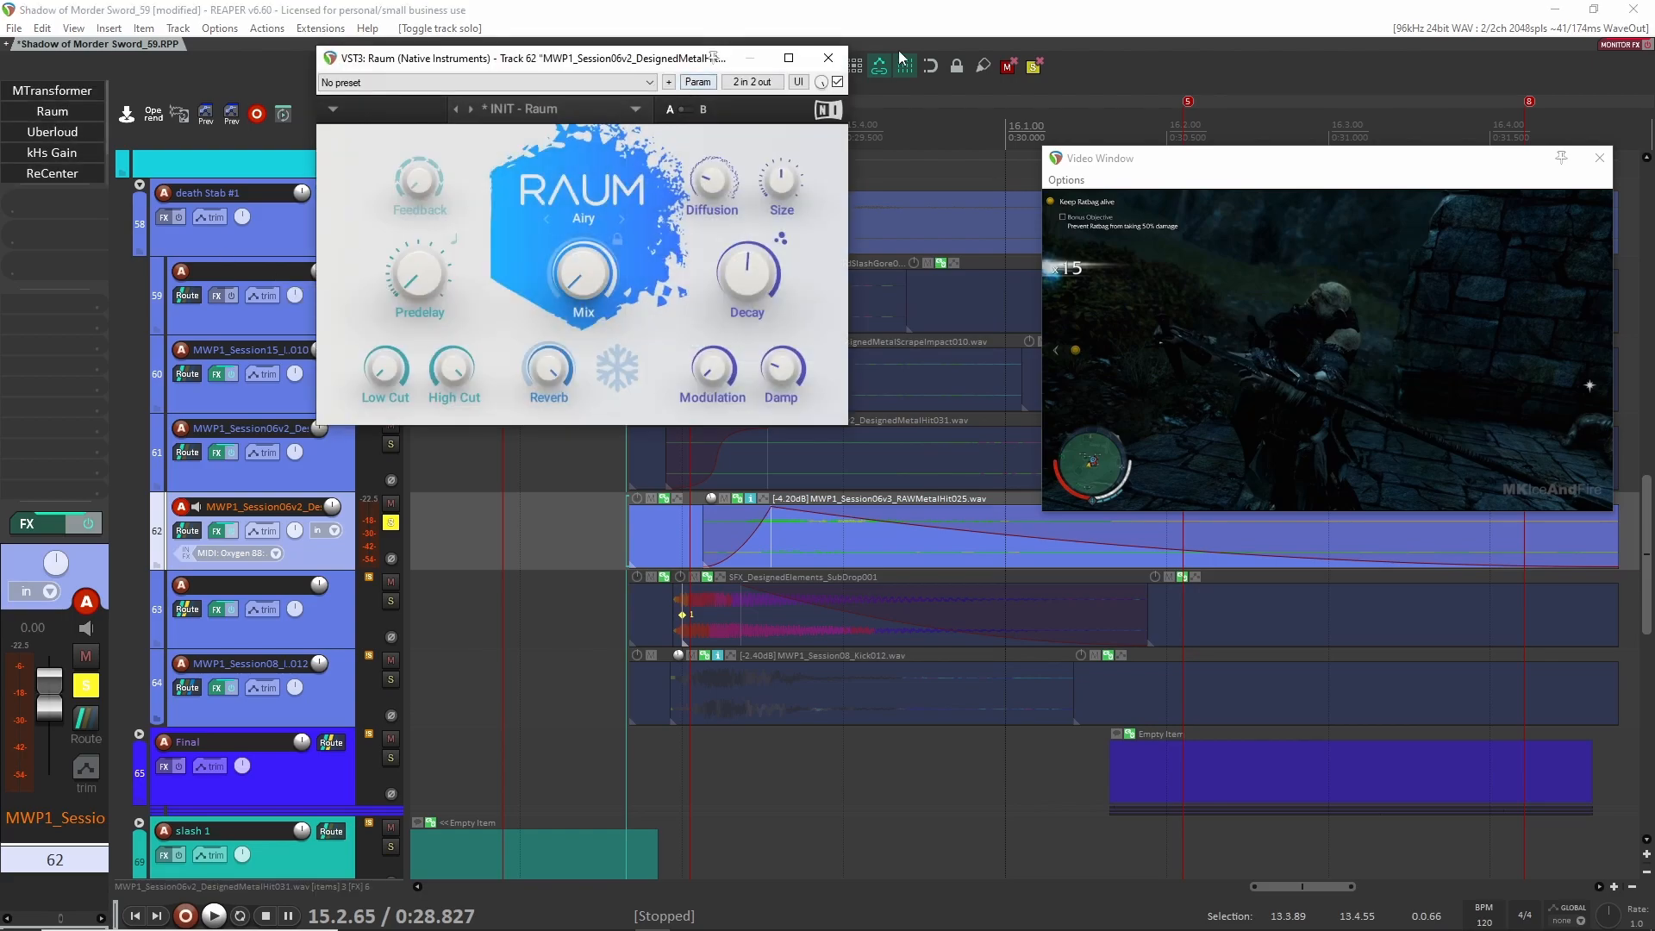
key(v)
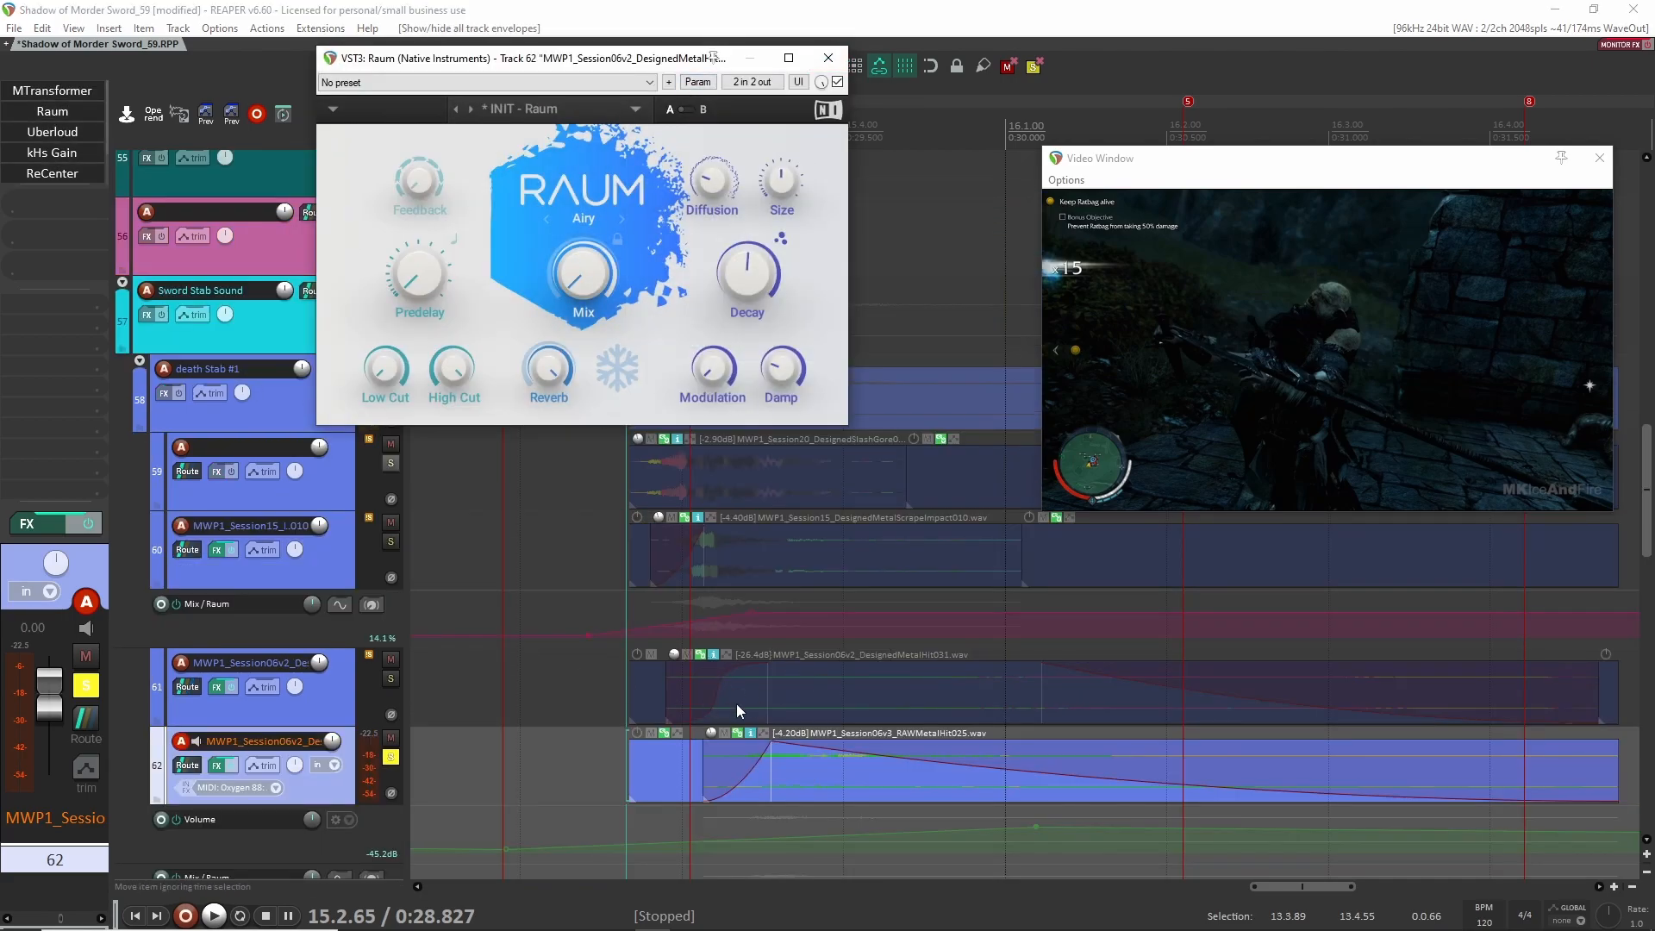
scroll(725, 684, down, 3)
scroll(750, 702, right, 2)
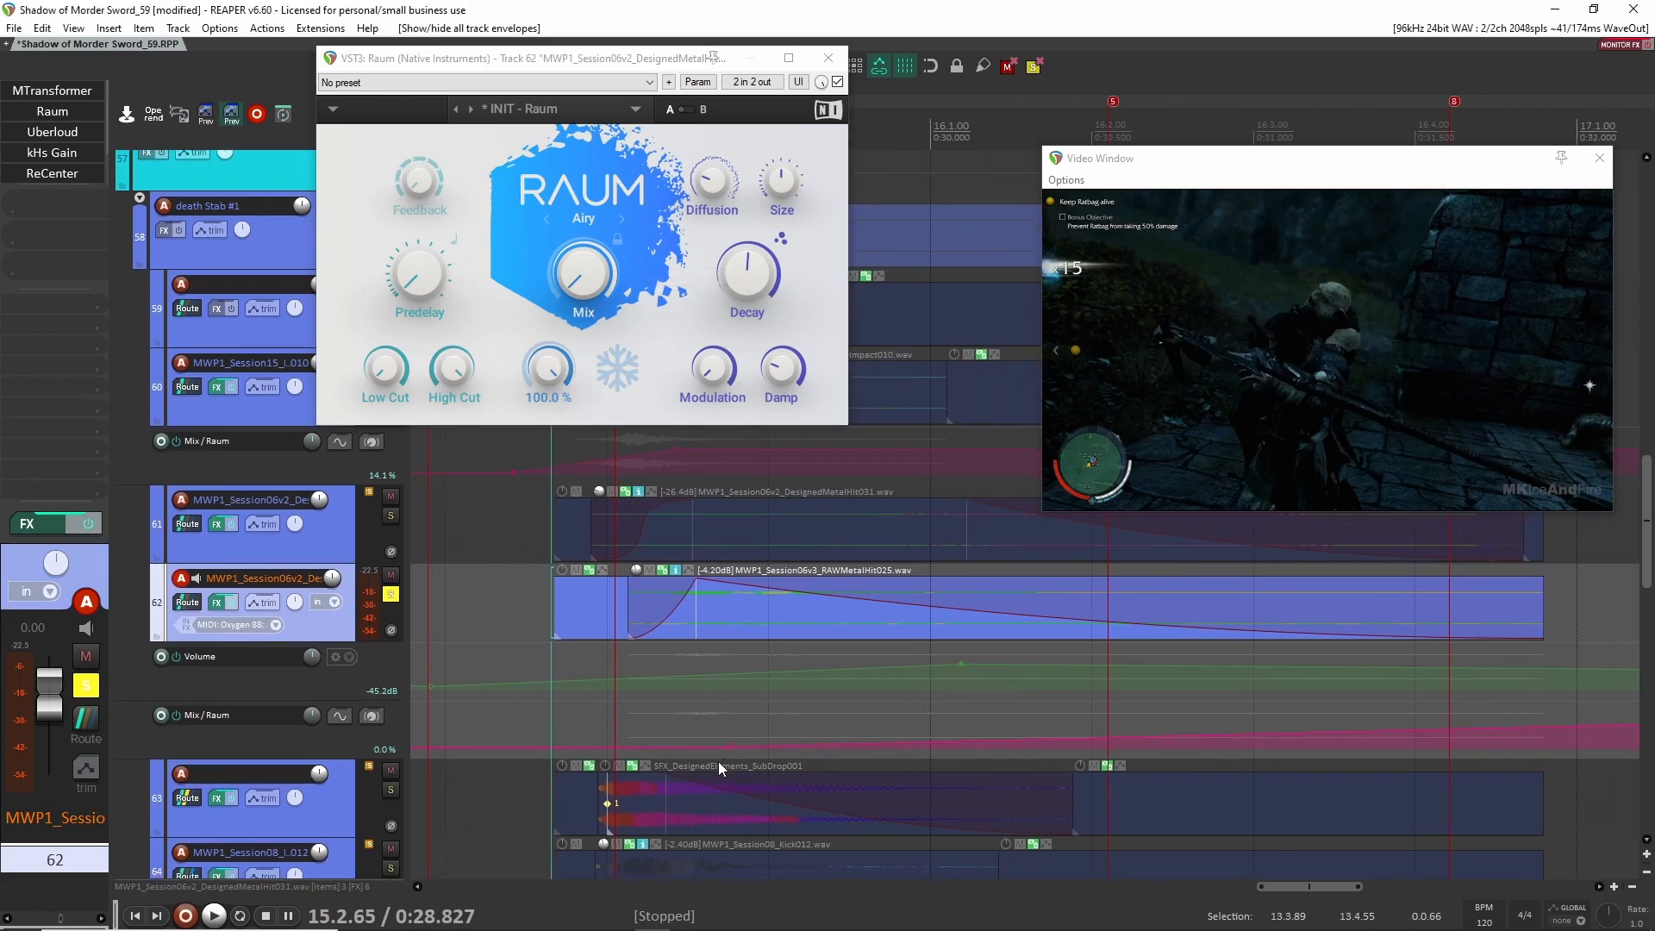
Play the RAWMetalHit025 layer on track 62 with its Raum mix automation and close the Raum settings
key(space)
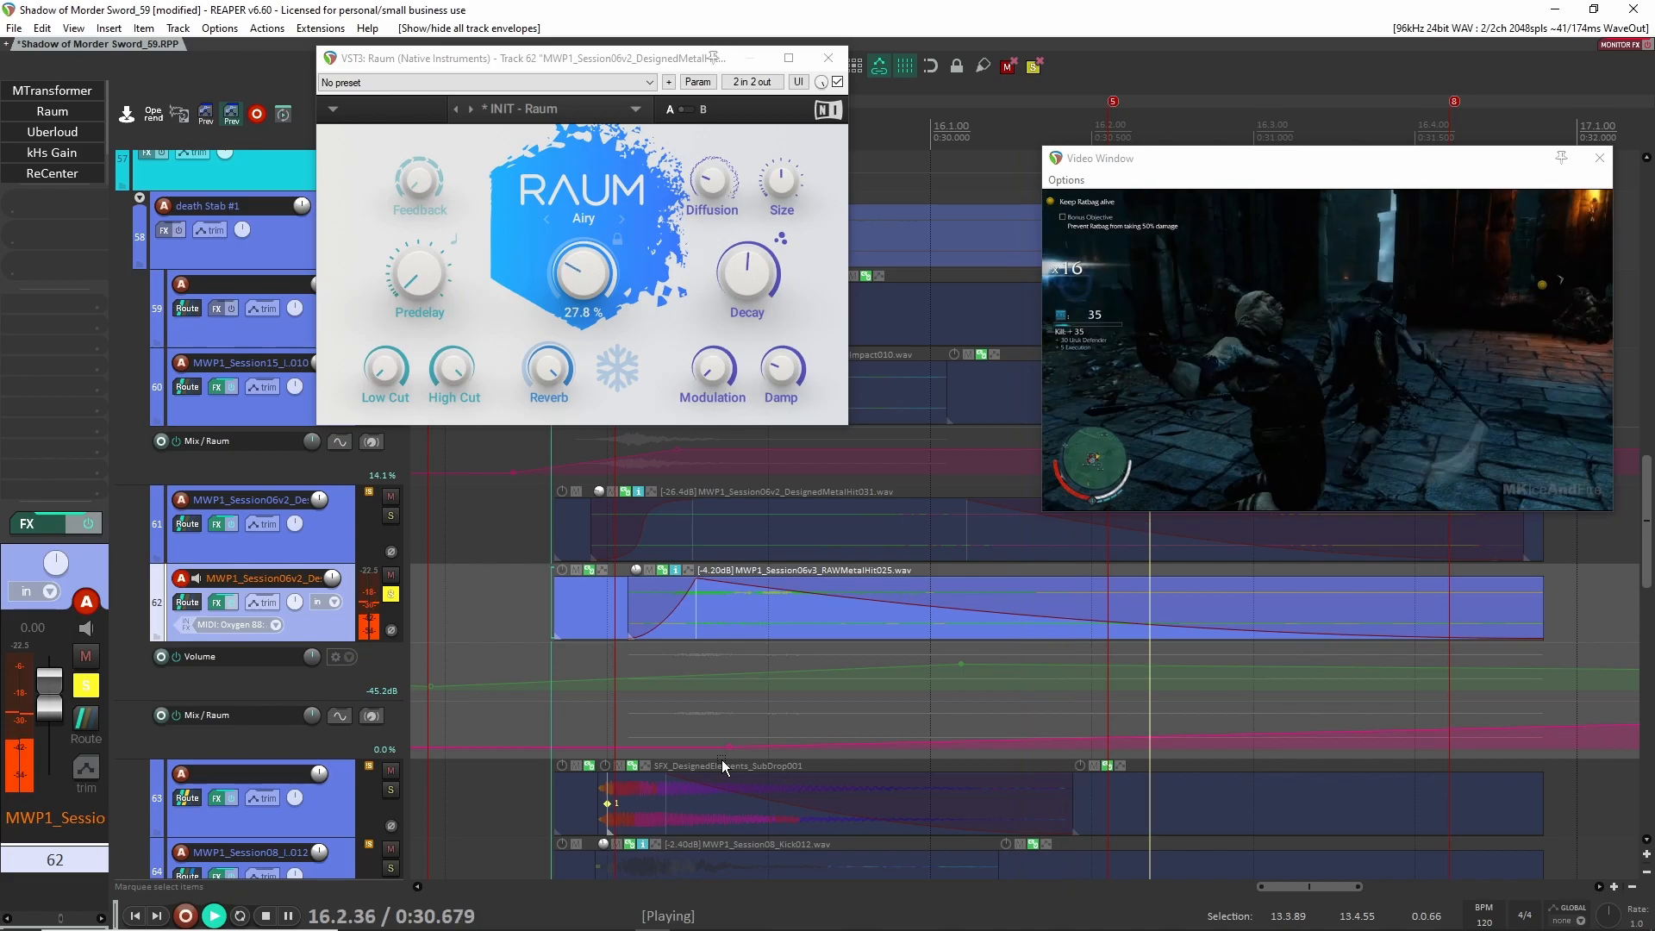
key(space)
click(828, 58)
Examine the fades of the items on tracks 61 and 62 alongside track 62's volume and Raum mix envelopes
drag(602, 499, 1311, 499)
drag(881, 566, 1303, 518)
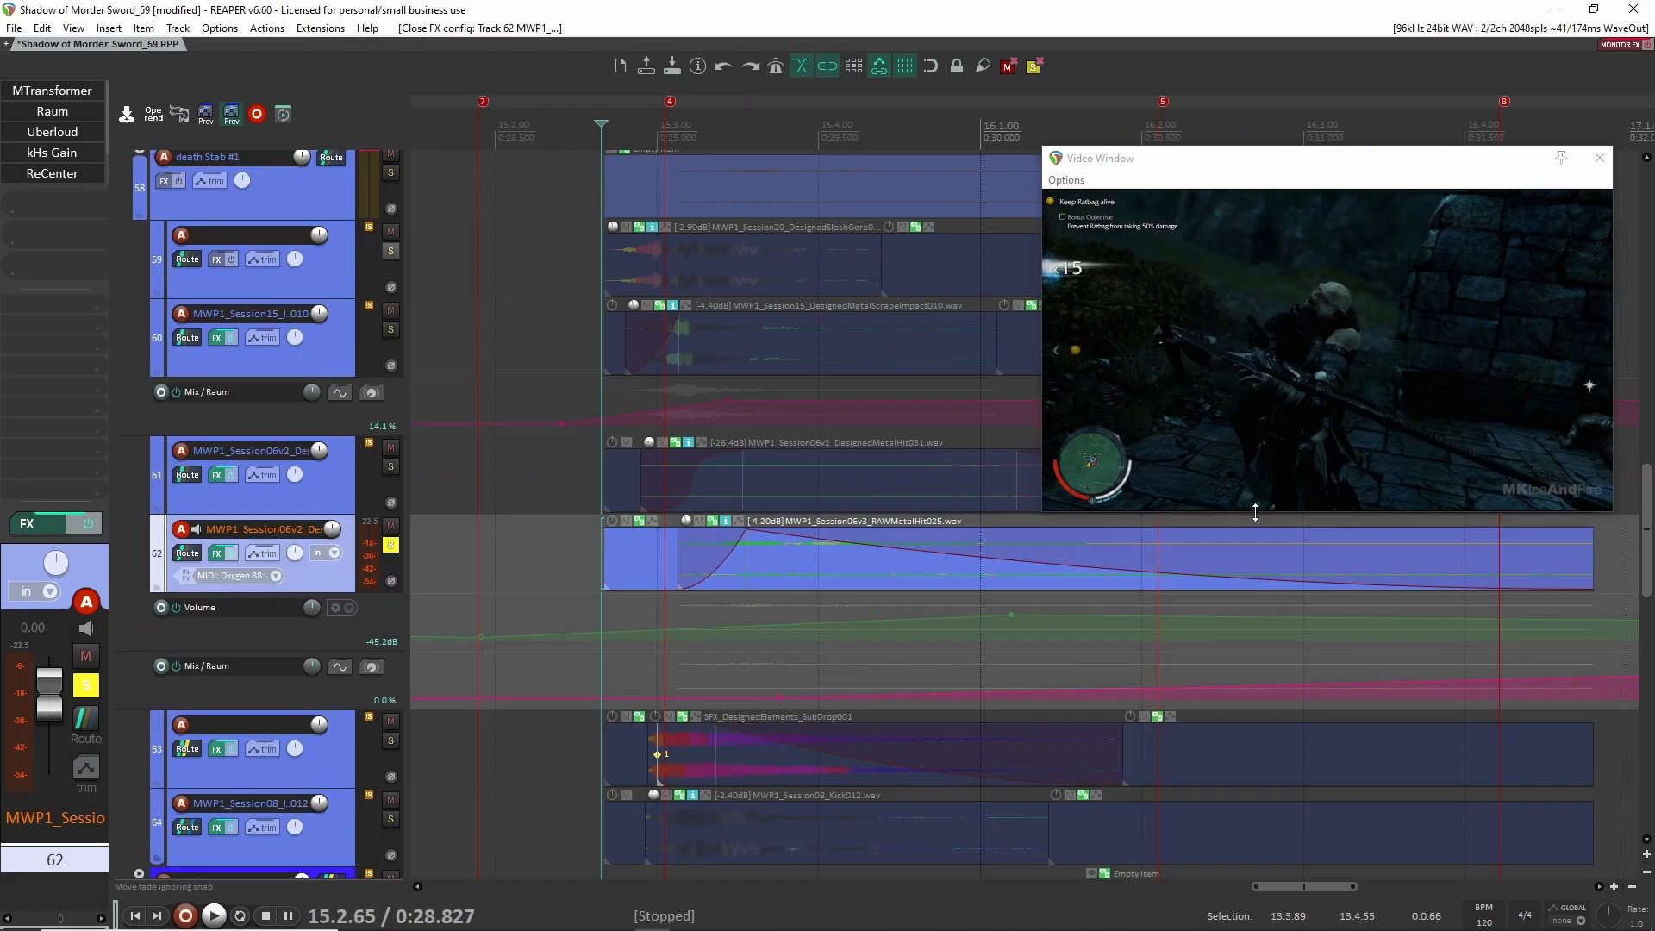
click(784, 479)
drag(1414, 554, 1180, 563)
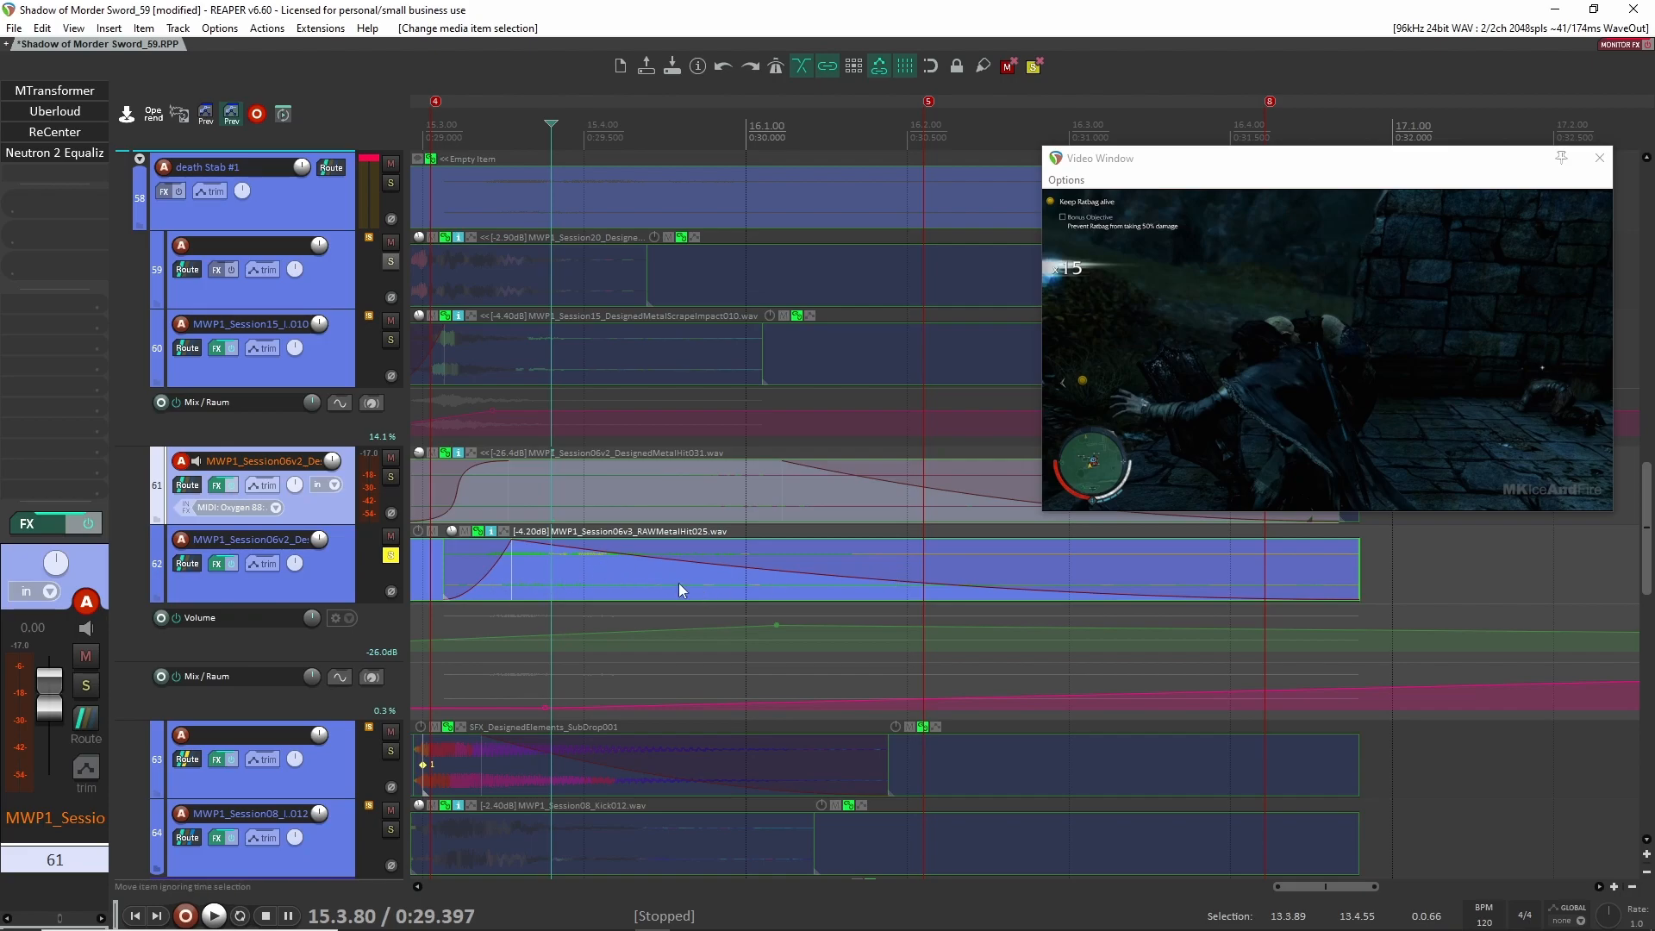
drag(476, 633, 614, 605)
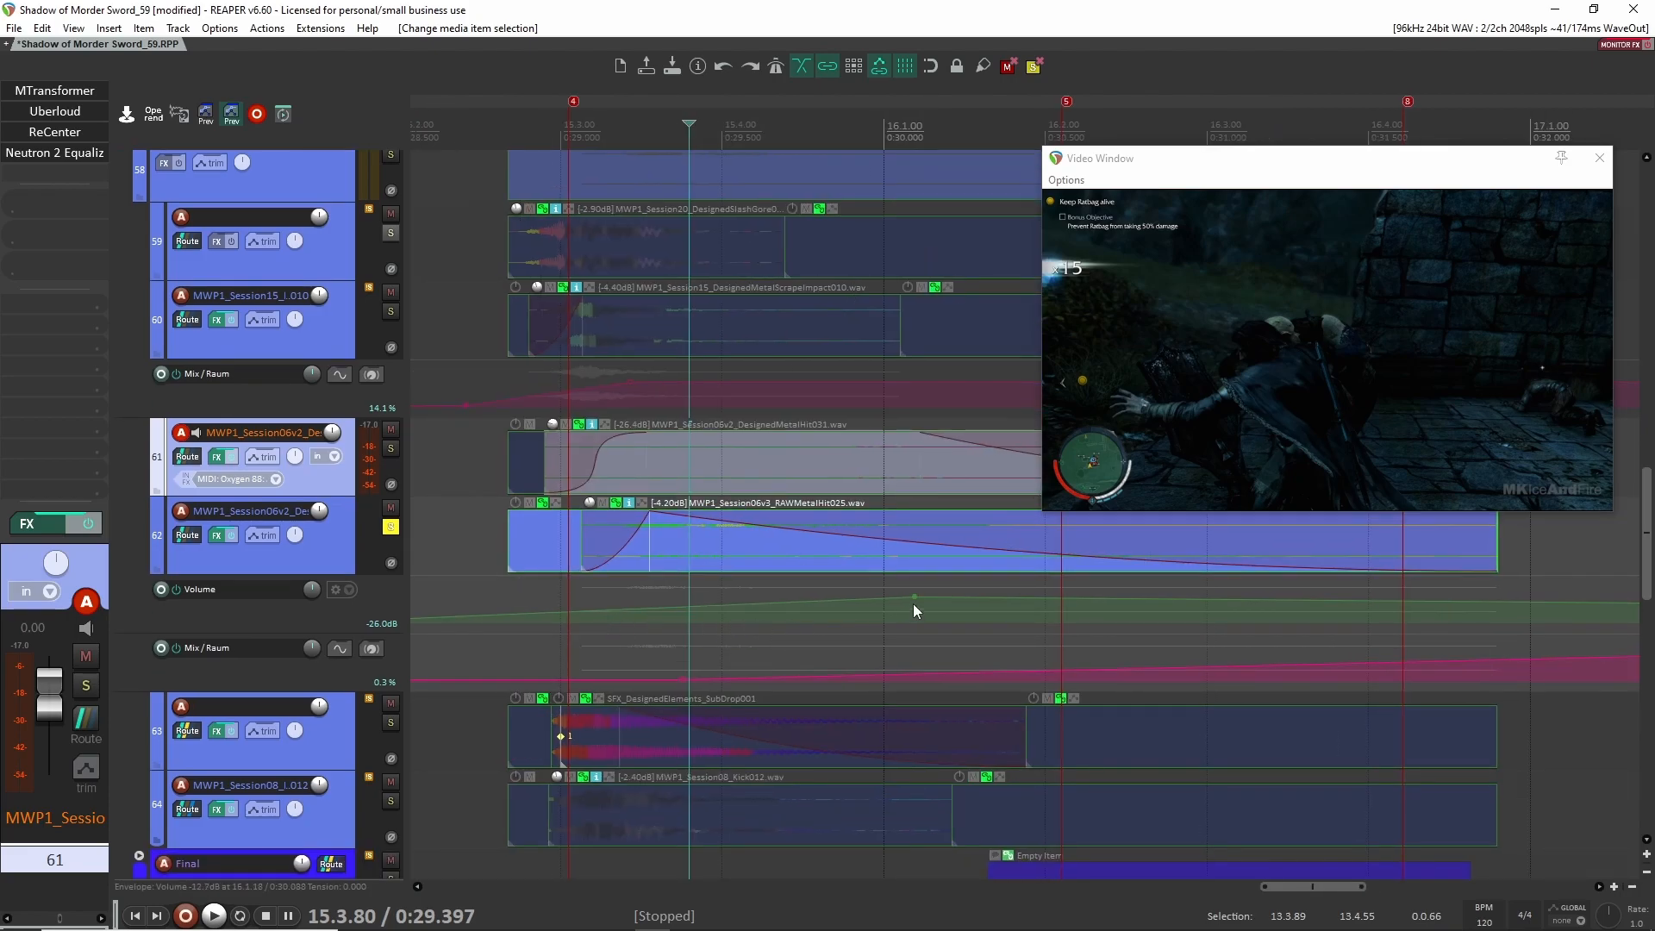
drag(798, 443, 724, 440)
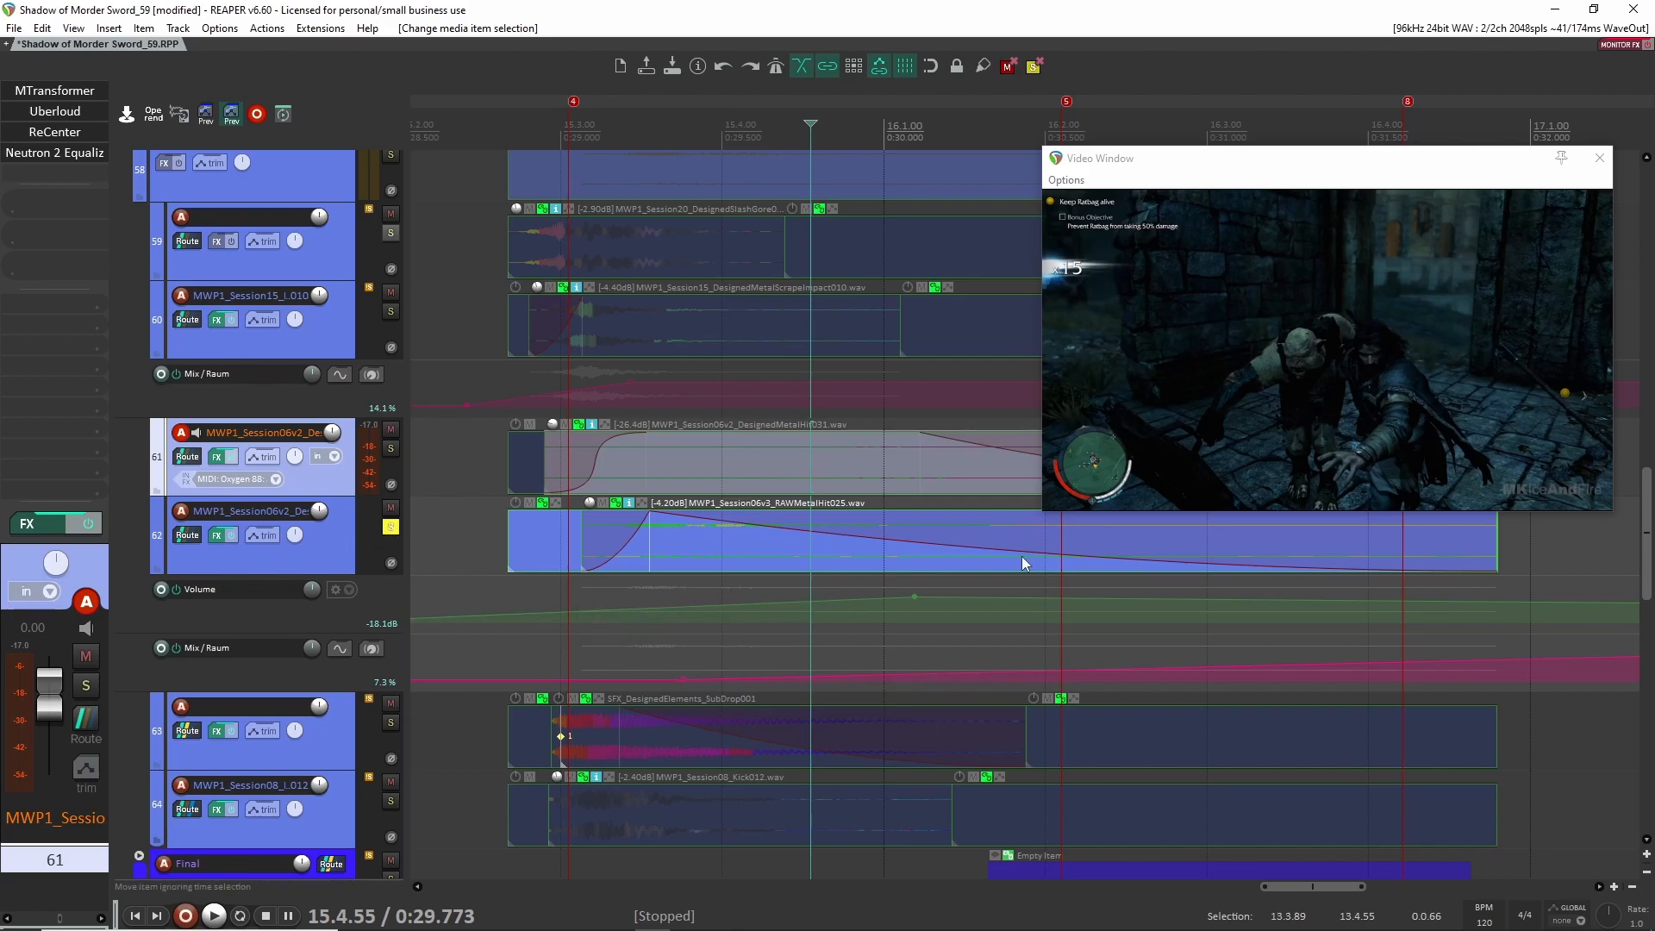
drag(837, 600, 750, 661)
Solo only track 64 and play its Kick012 layer from 15.2.48
click(391, 594)
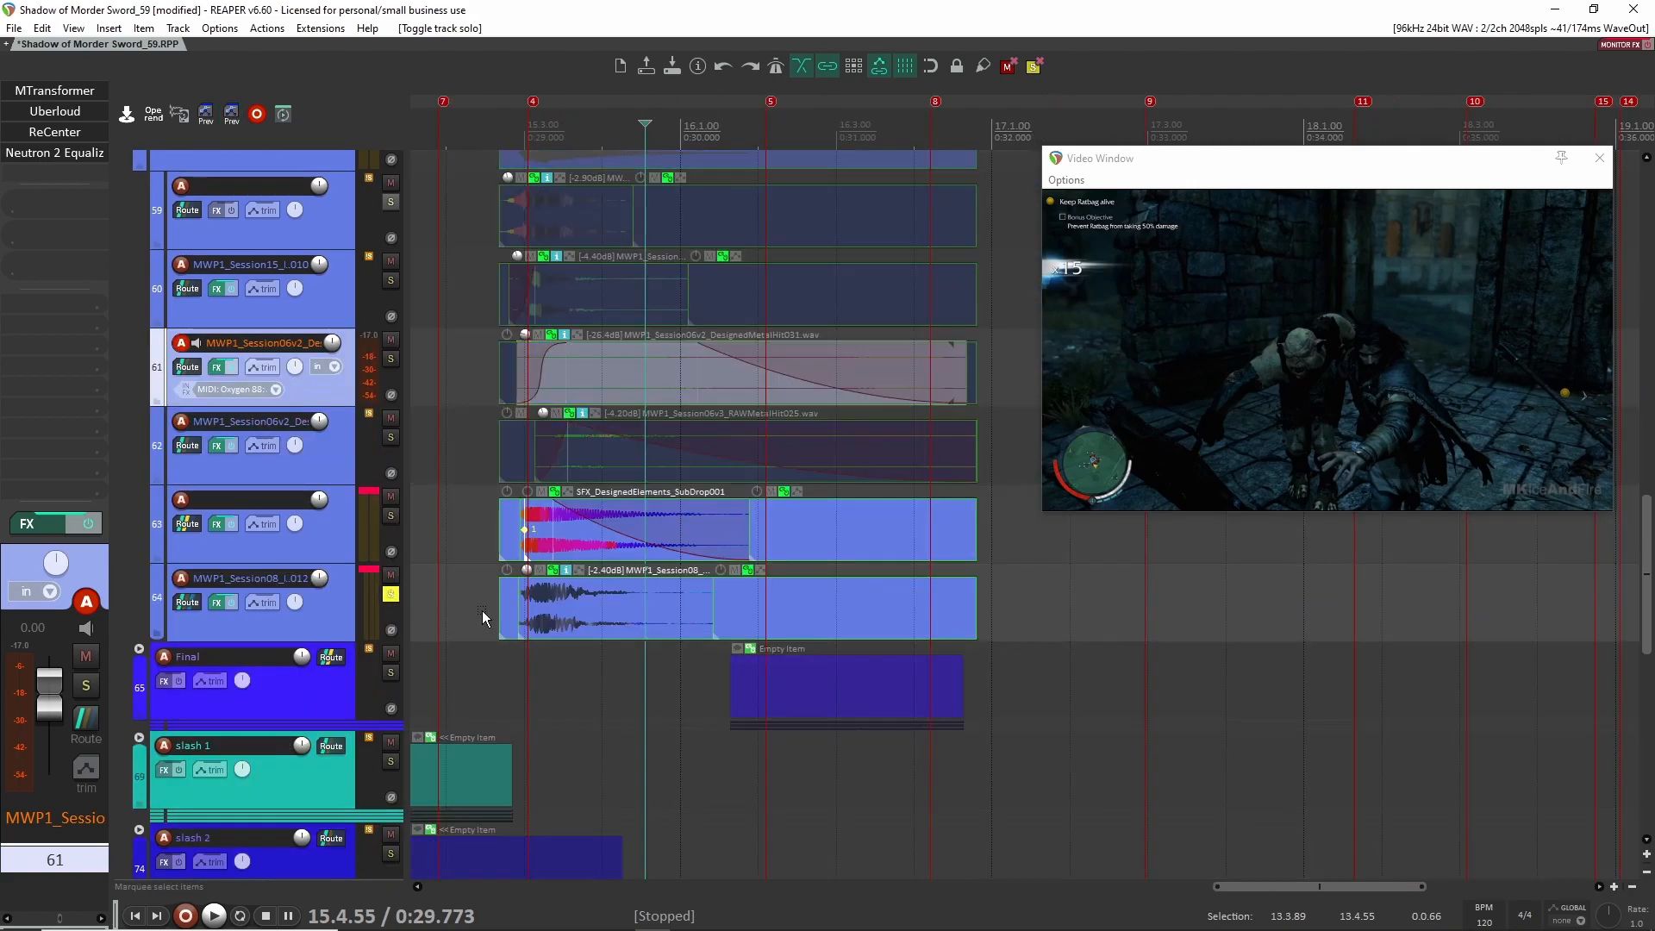
click(484, 609)
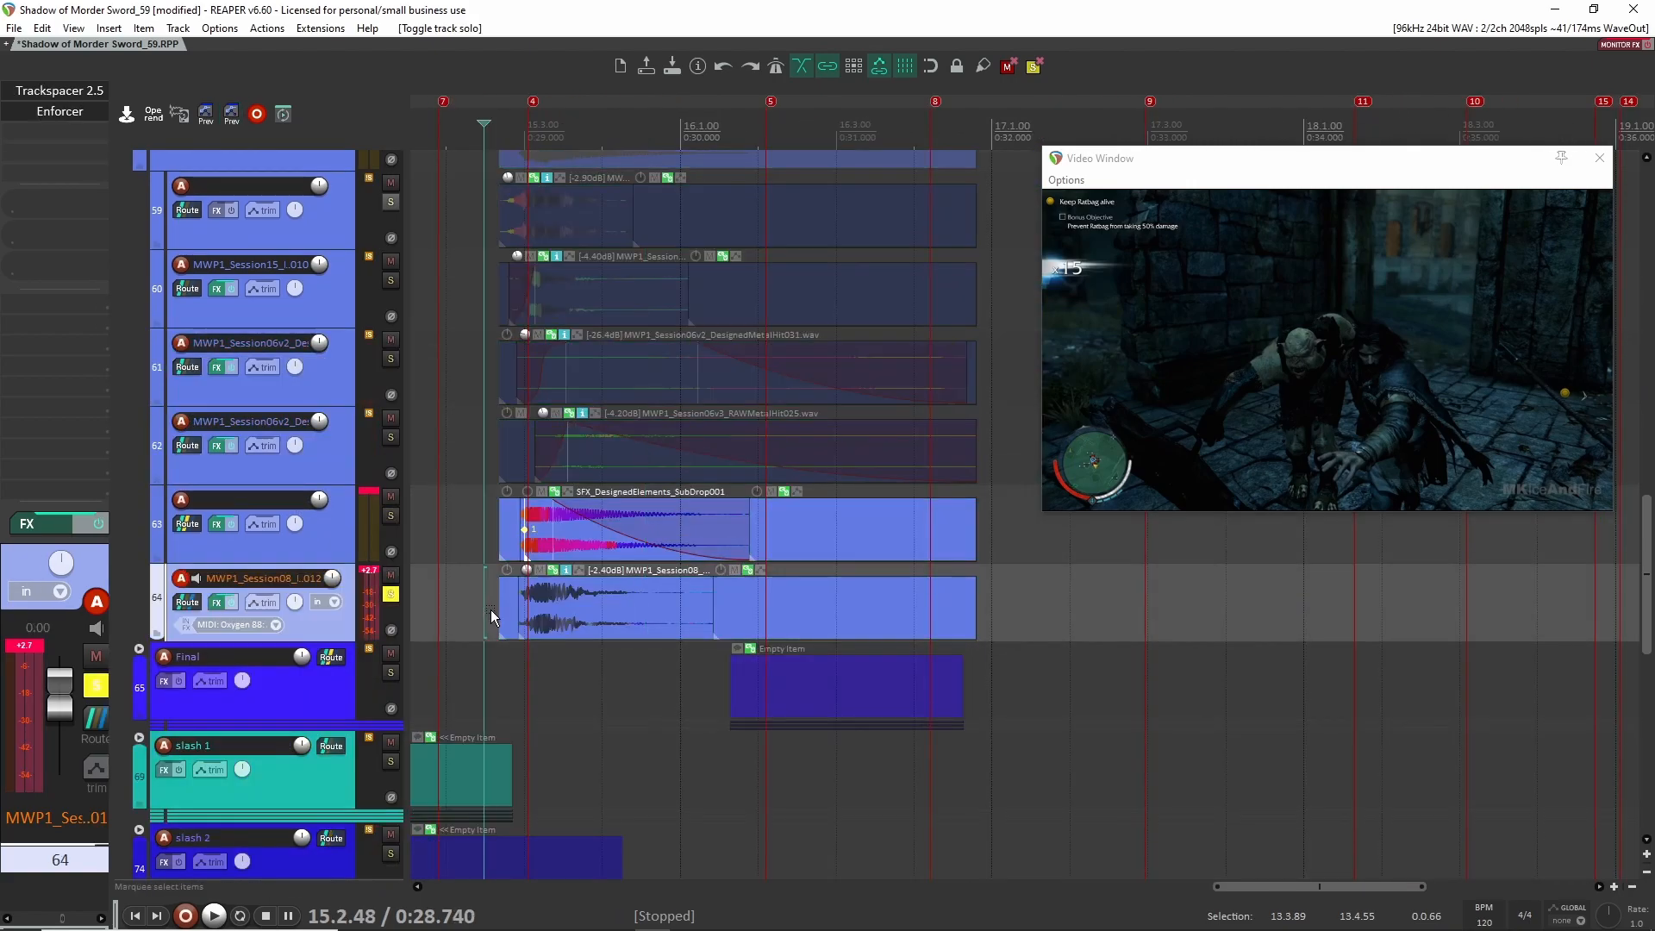
key(space)
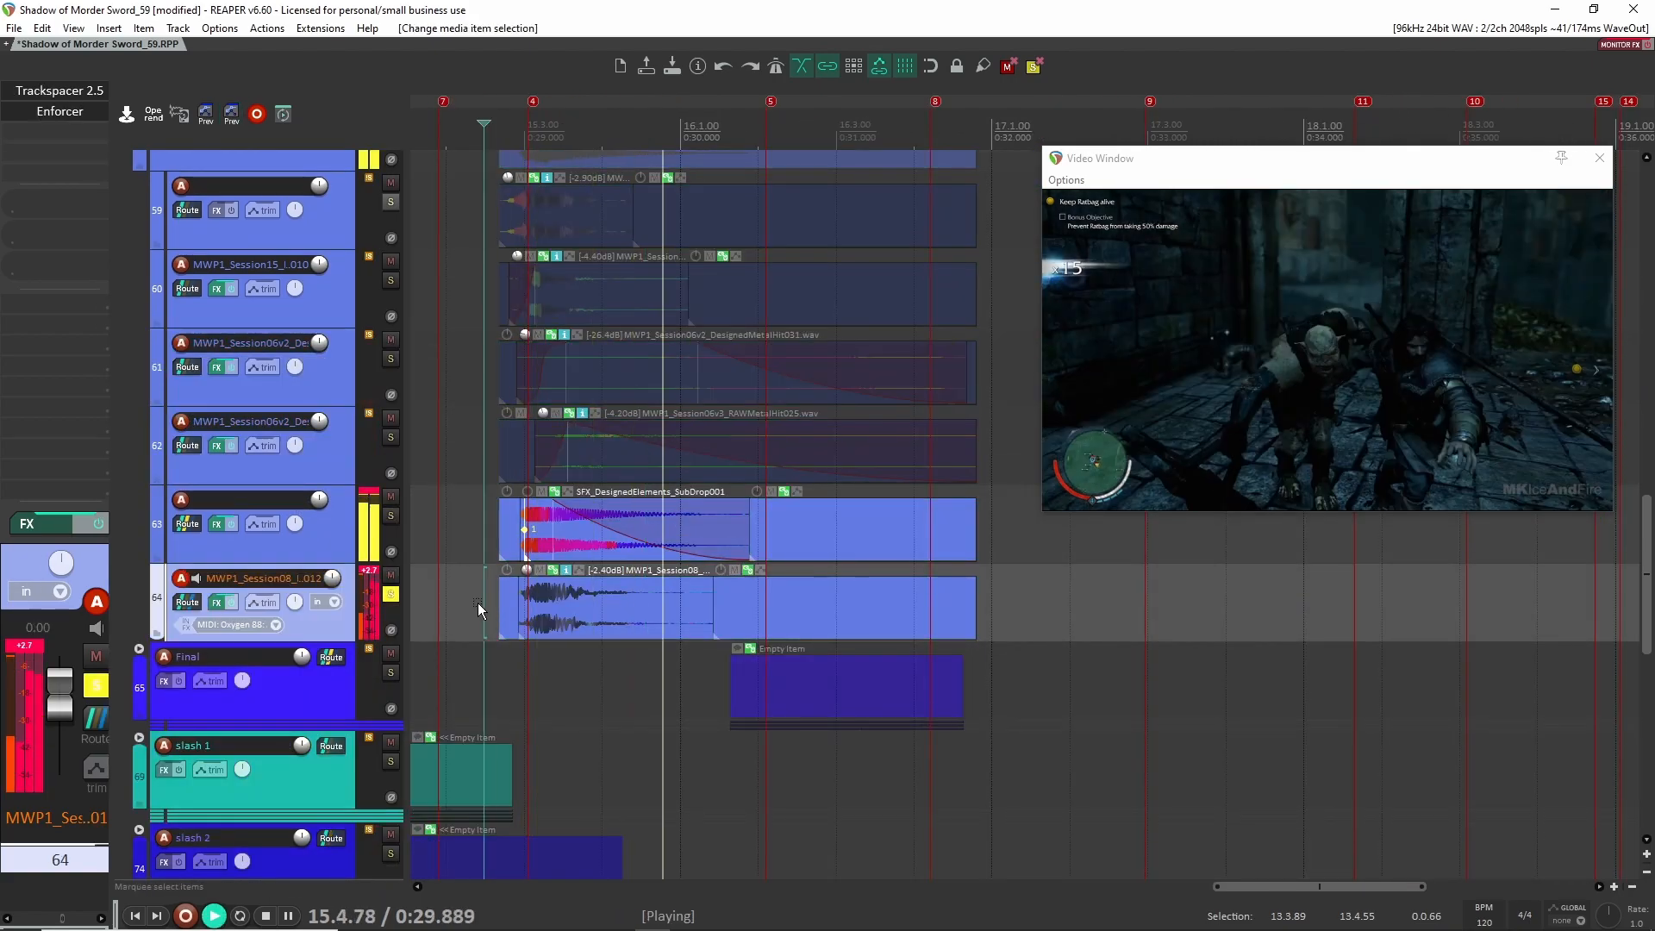
key(space)
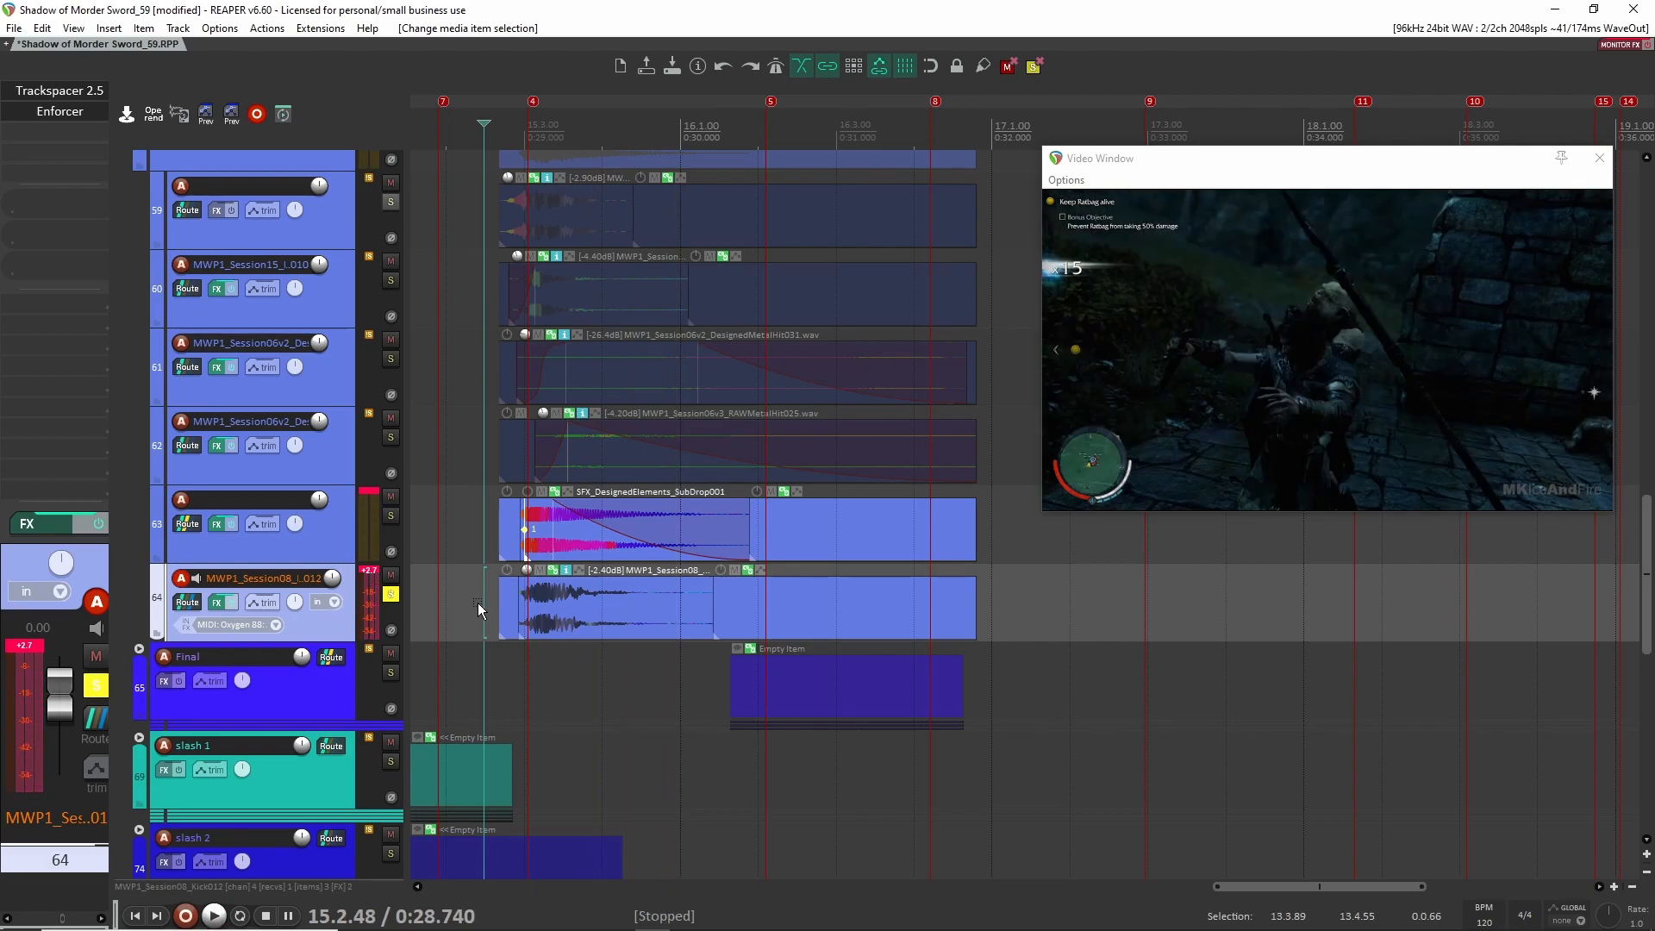
Inspect the Kick012 waveform on track 64 up close, replay the layer, and view its Enforcer settings
scroll(477, 603, up, 3)
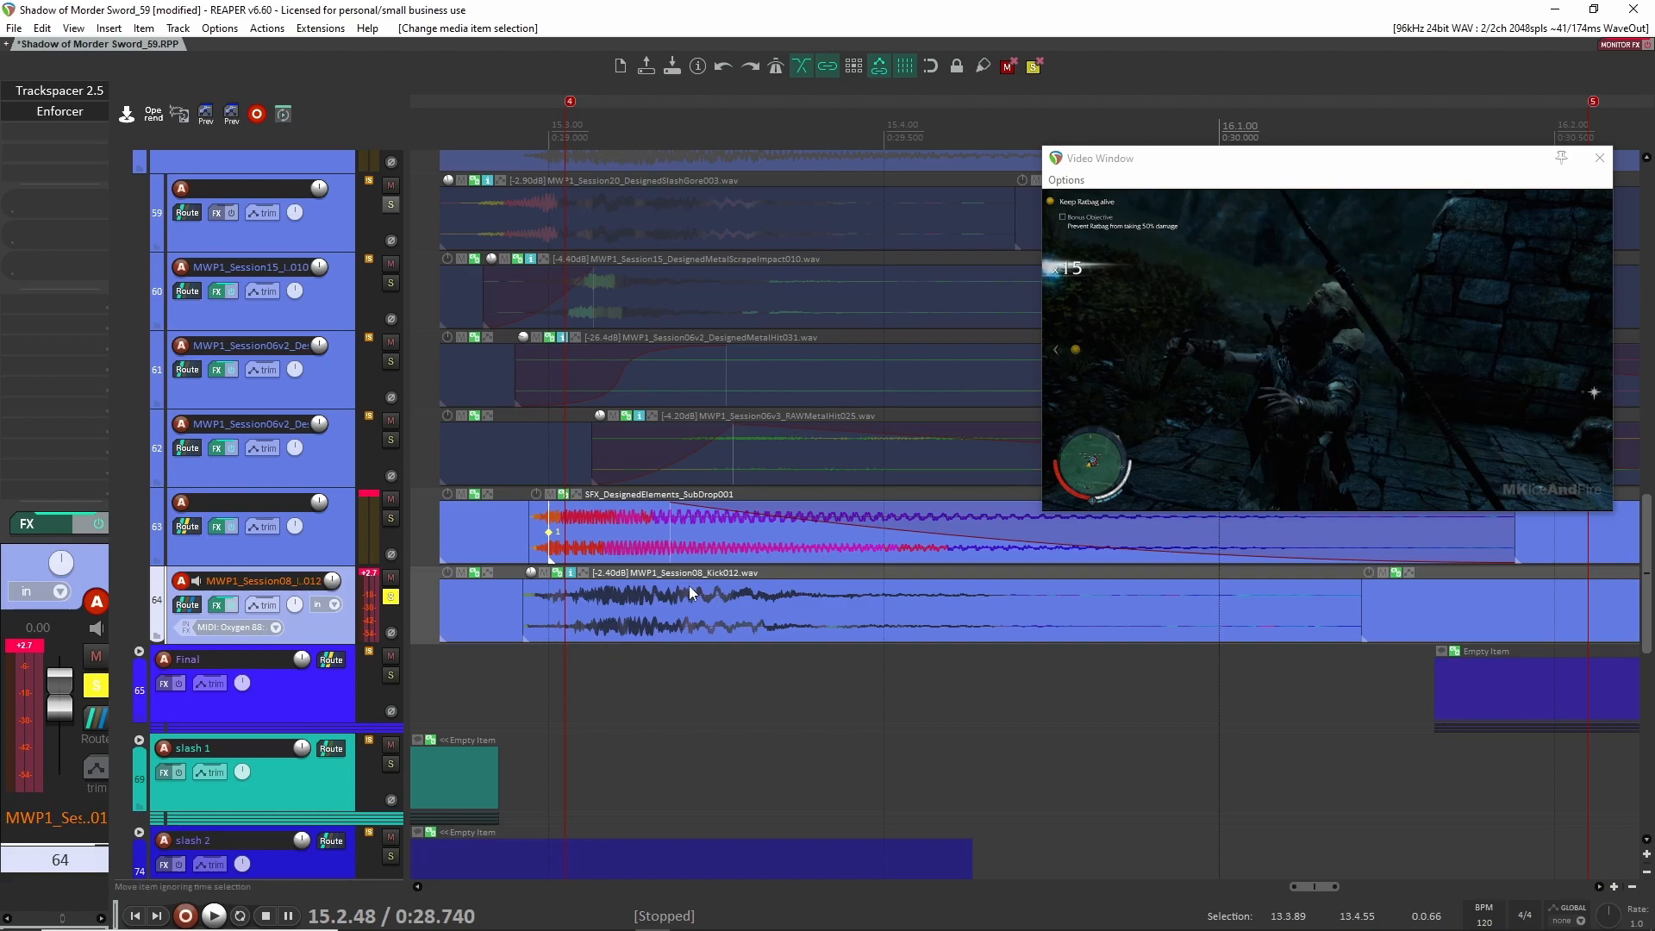
scroll(693, 588, down, 3)
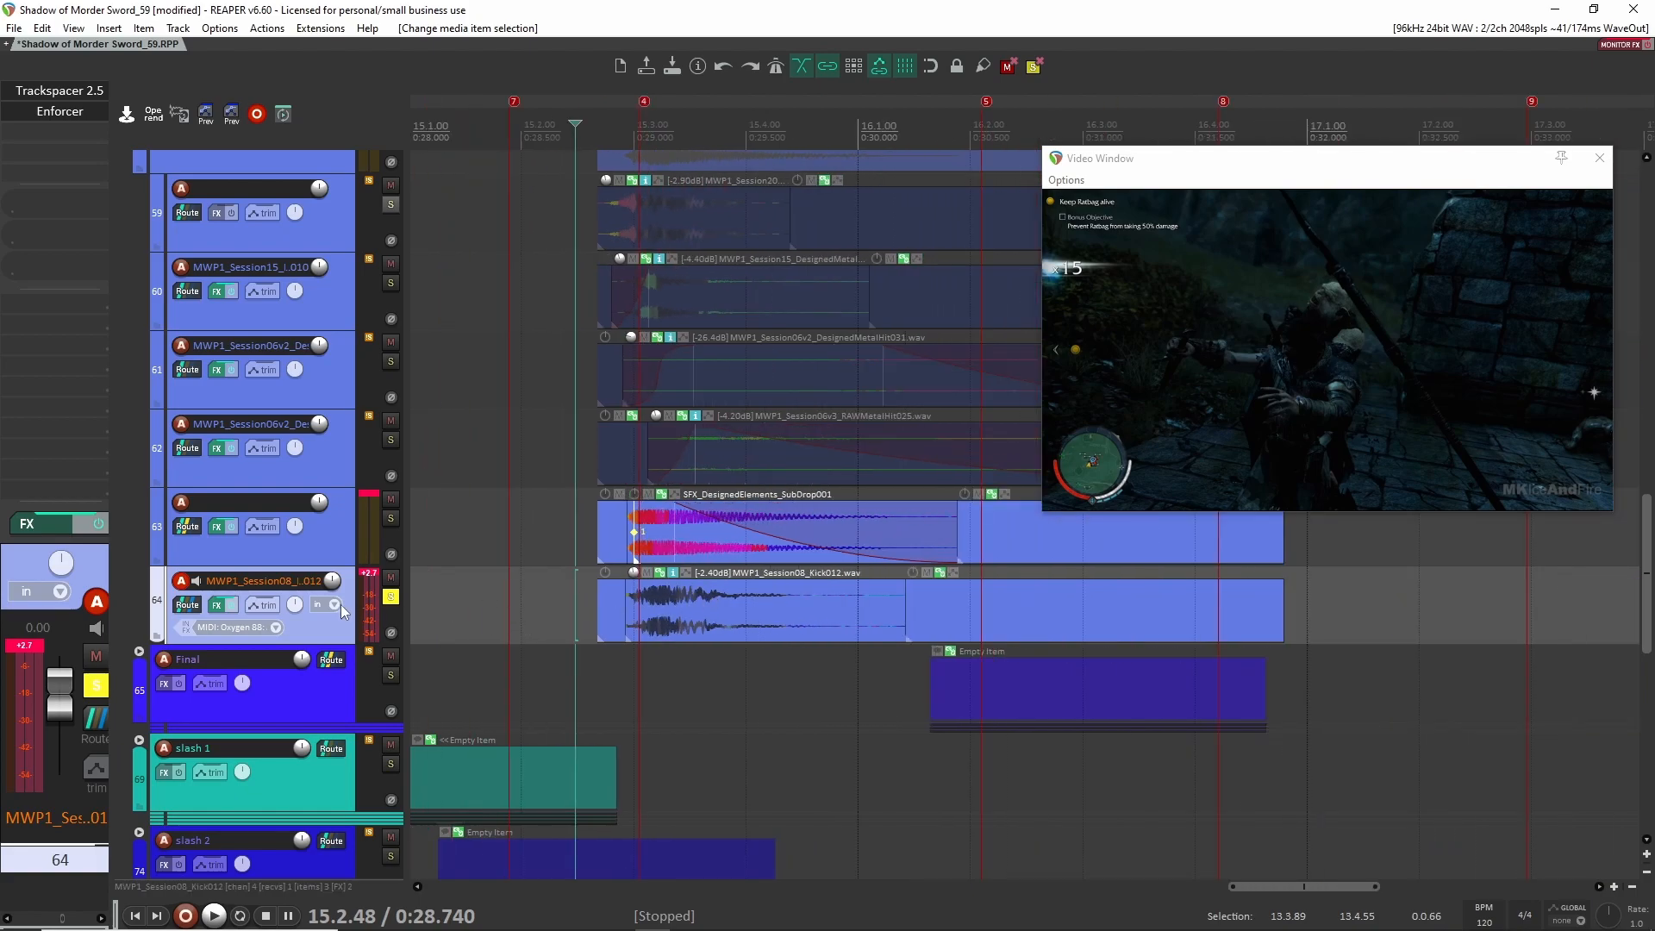
key(space)
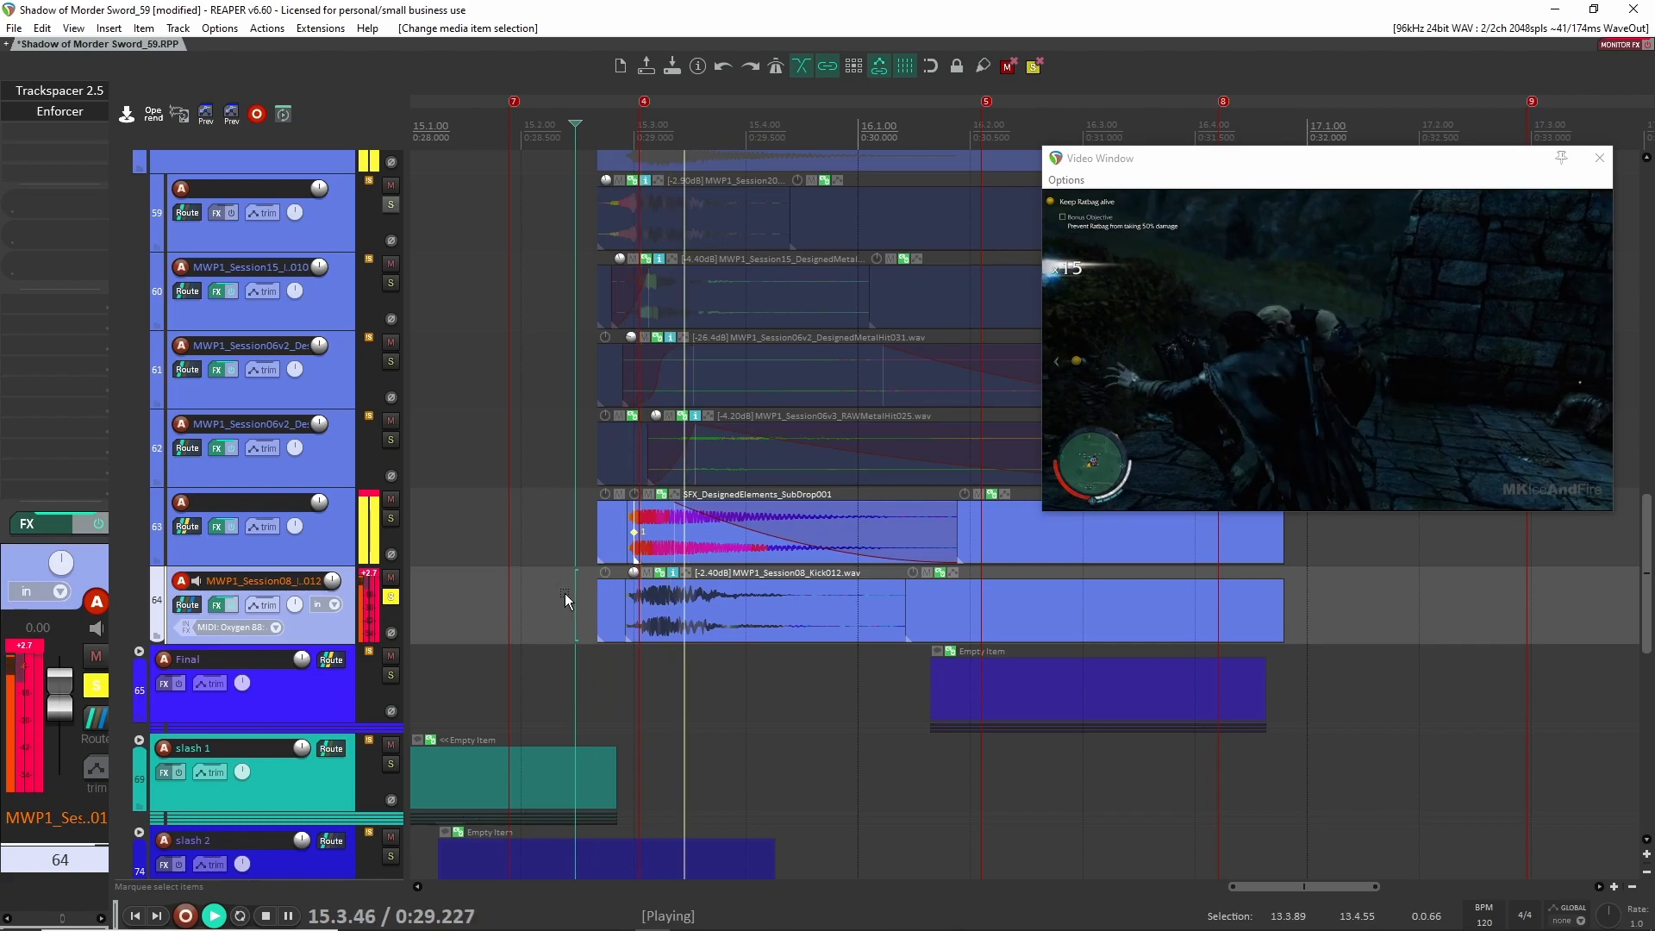
key(space)
key(space)
key(space)
click(59, 111)
click(629, 58)
Solo the death Stab #1 folder and play all its layers together from 15.2.48
scroll(508, 629, down, 3)
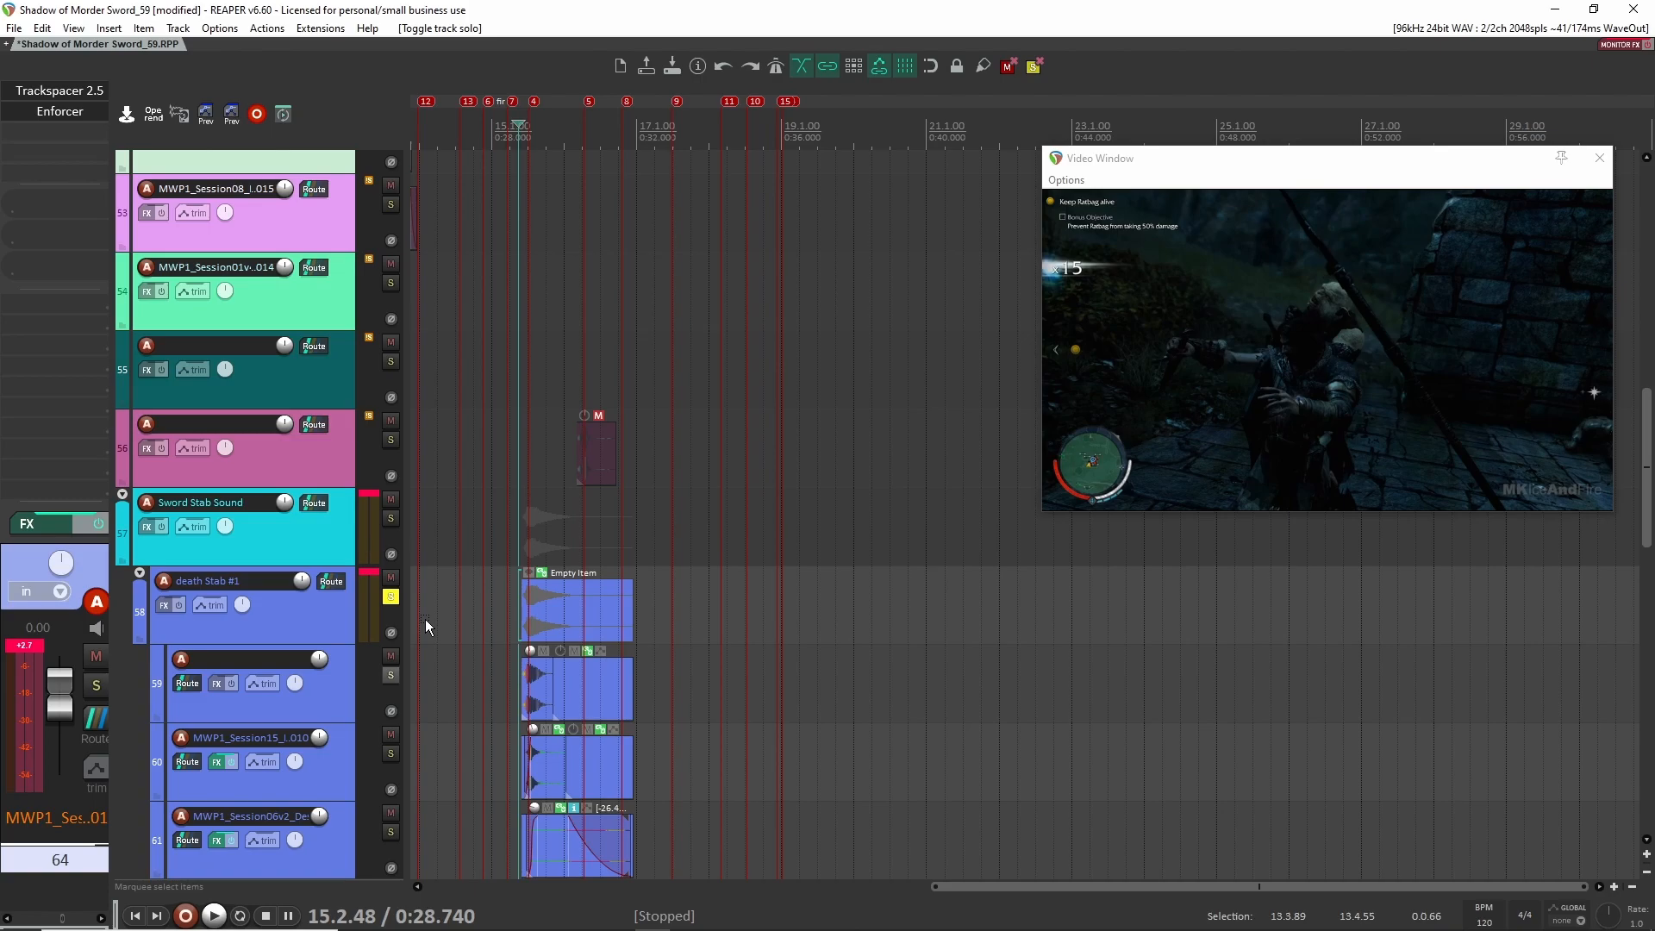
key(space)
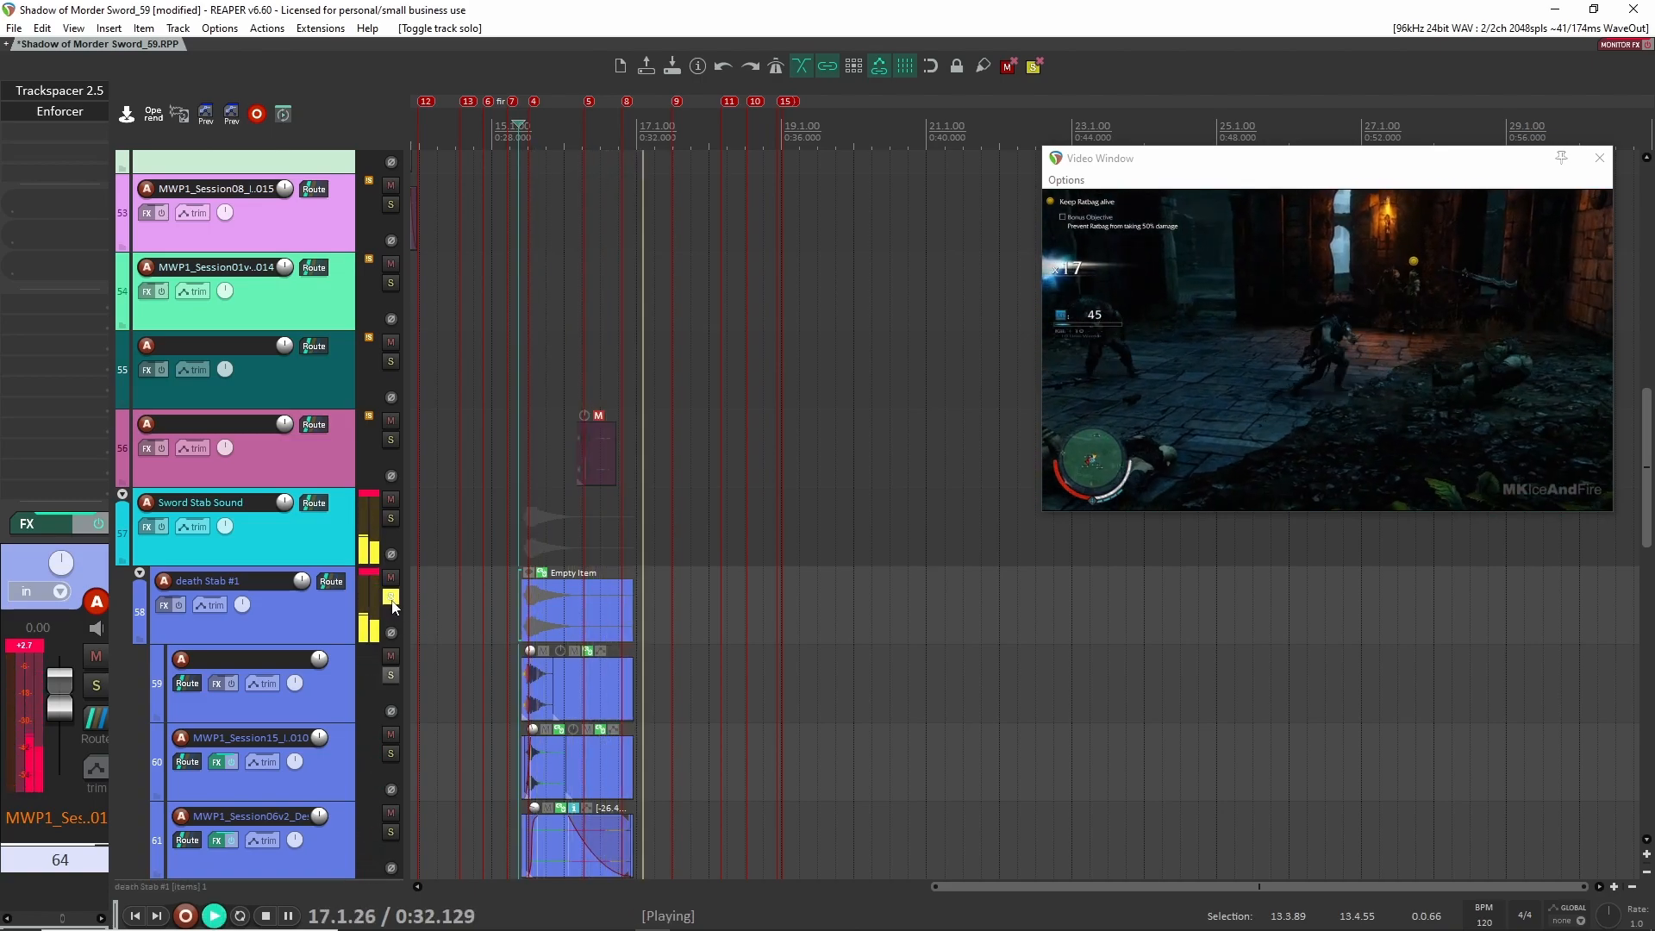
key(space)
Clear the solo and collapse the death Stab #1 folder track
click(143, 570)
click(143, 570)
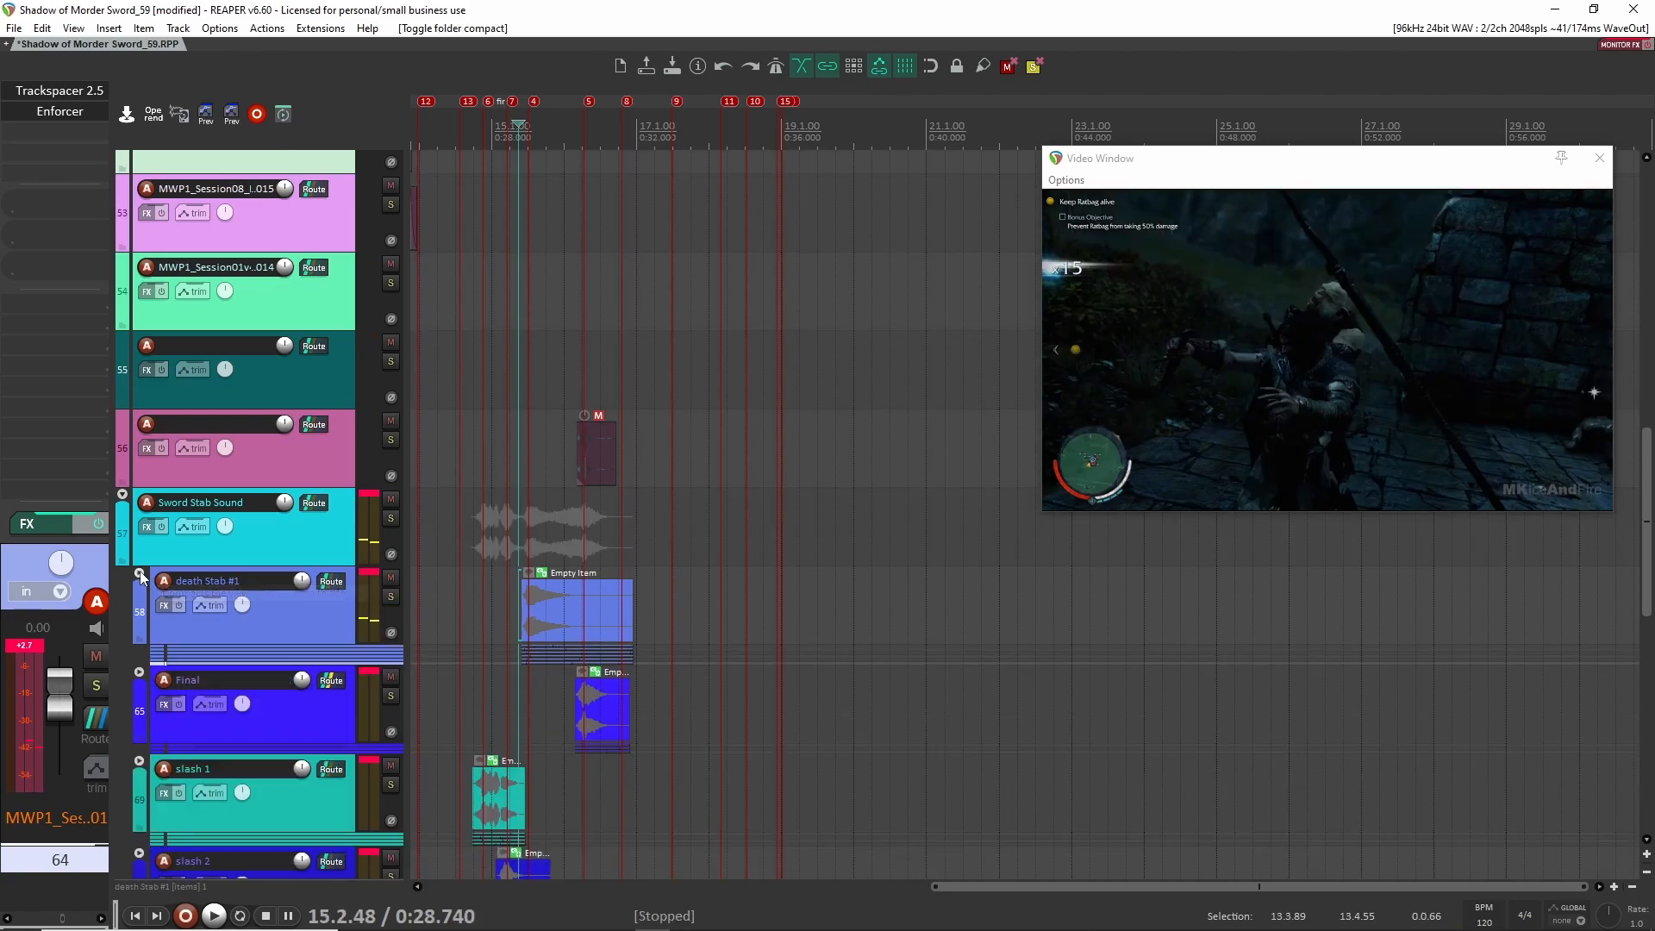
Solo and expand the Final folder, and play its layers together from 16.1.26
scroll(520, 580, down, 3)
scroll(518, 551, up, 3)
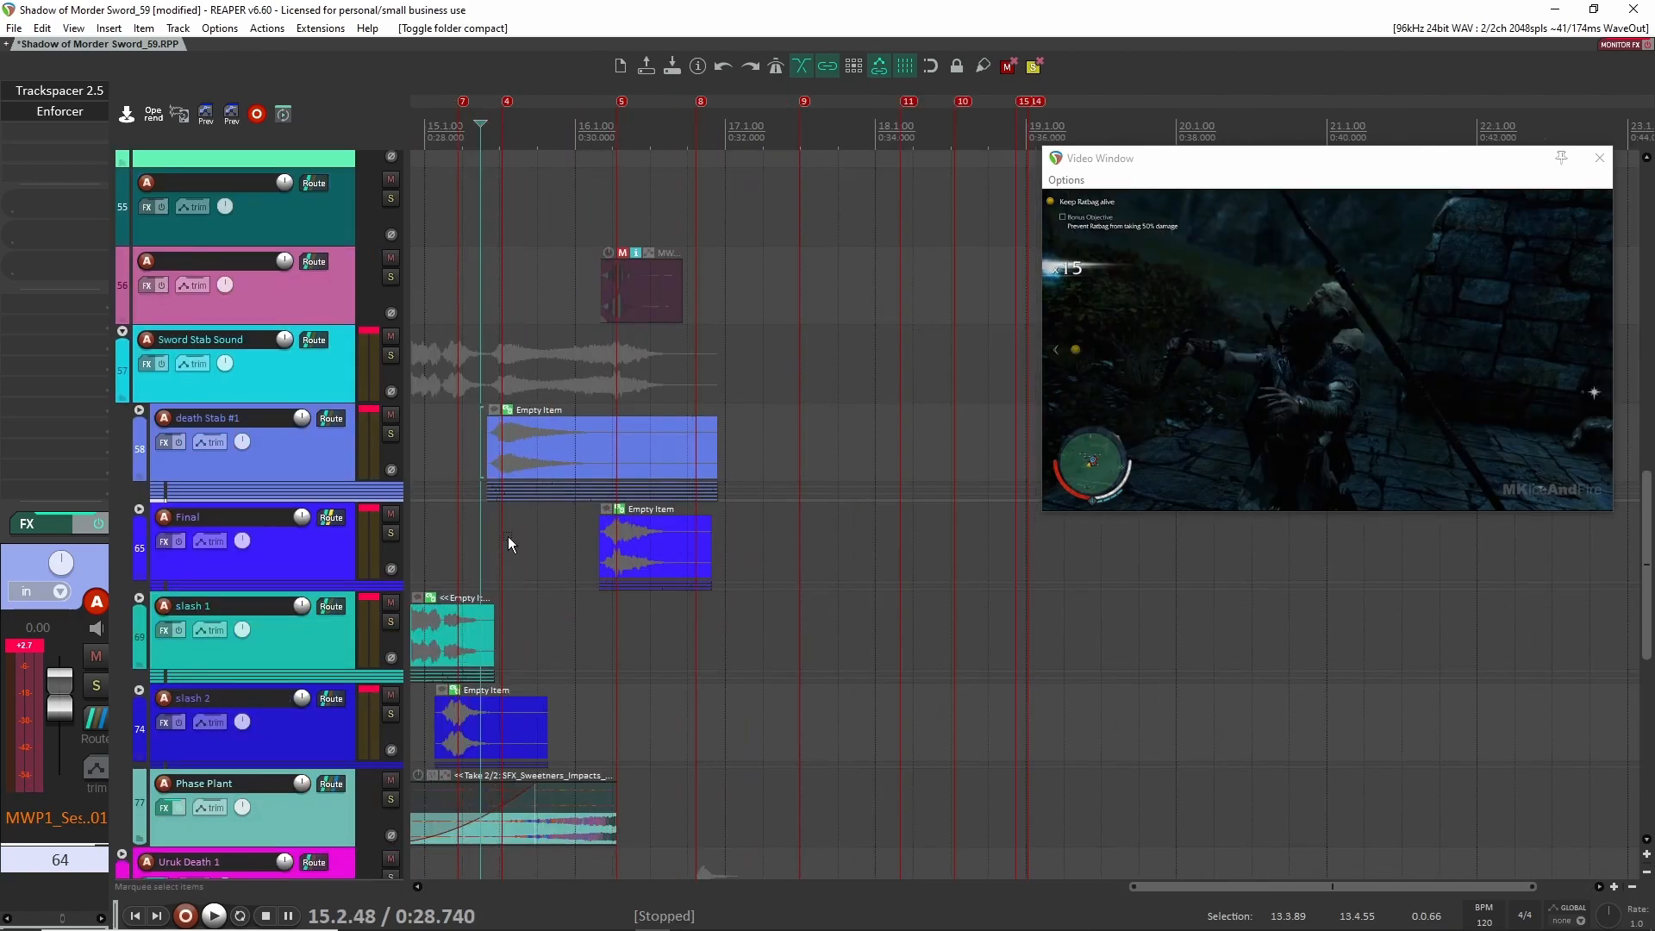
click(390, 533)
click(325, 556)
click(139, 510)
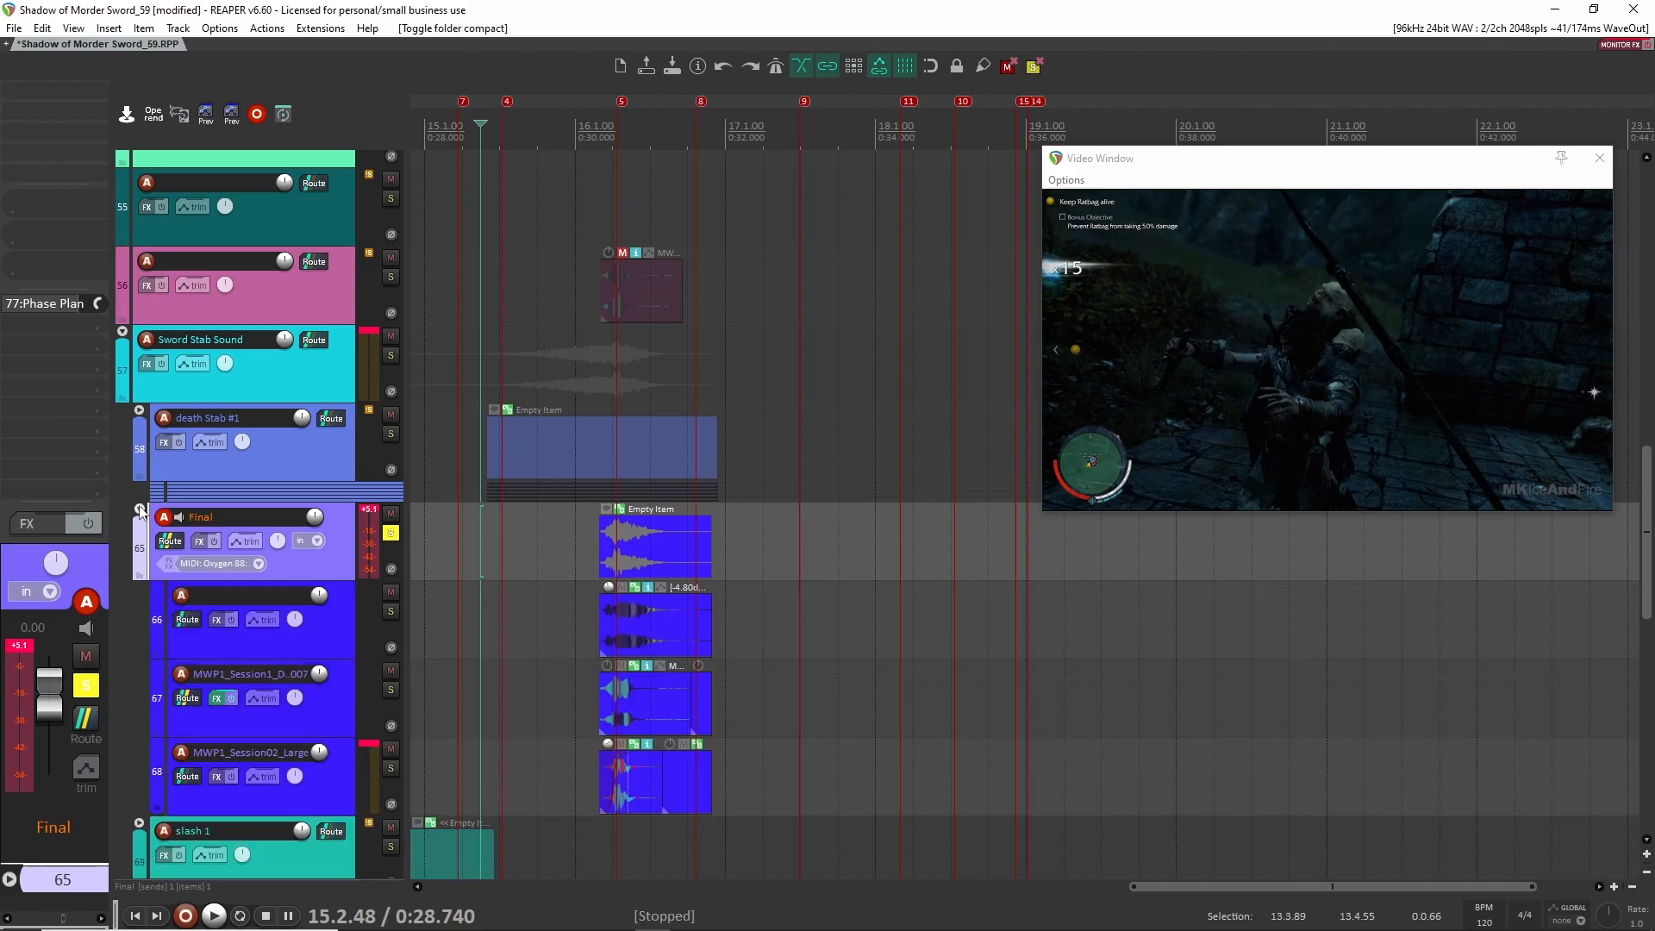
click(584, 567)
key(space)
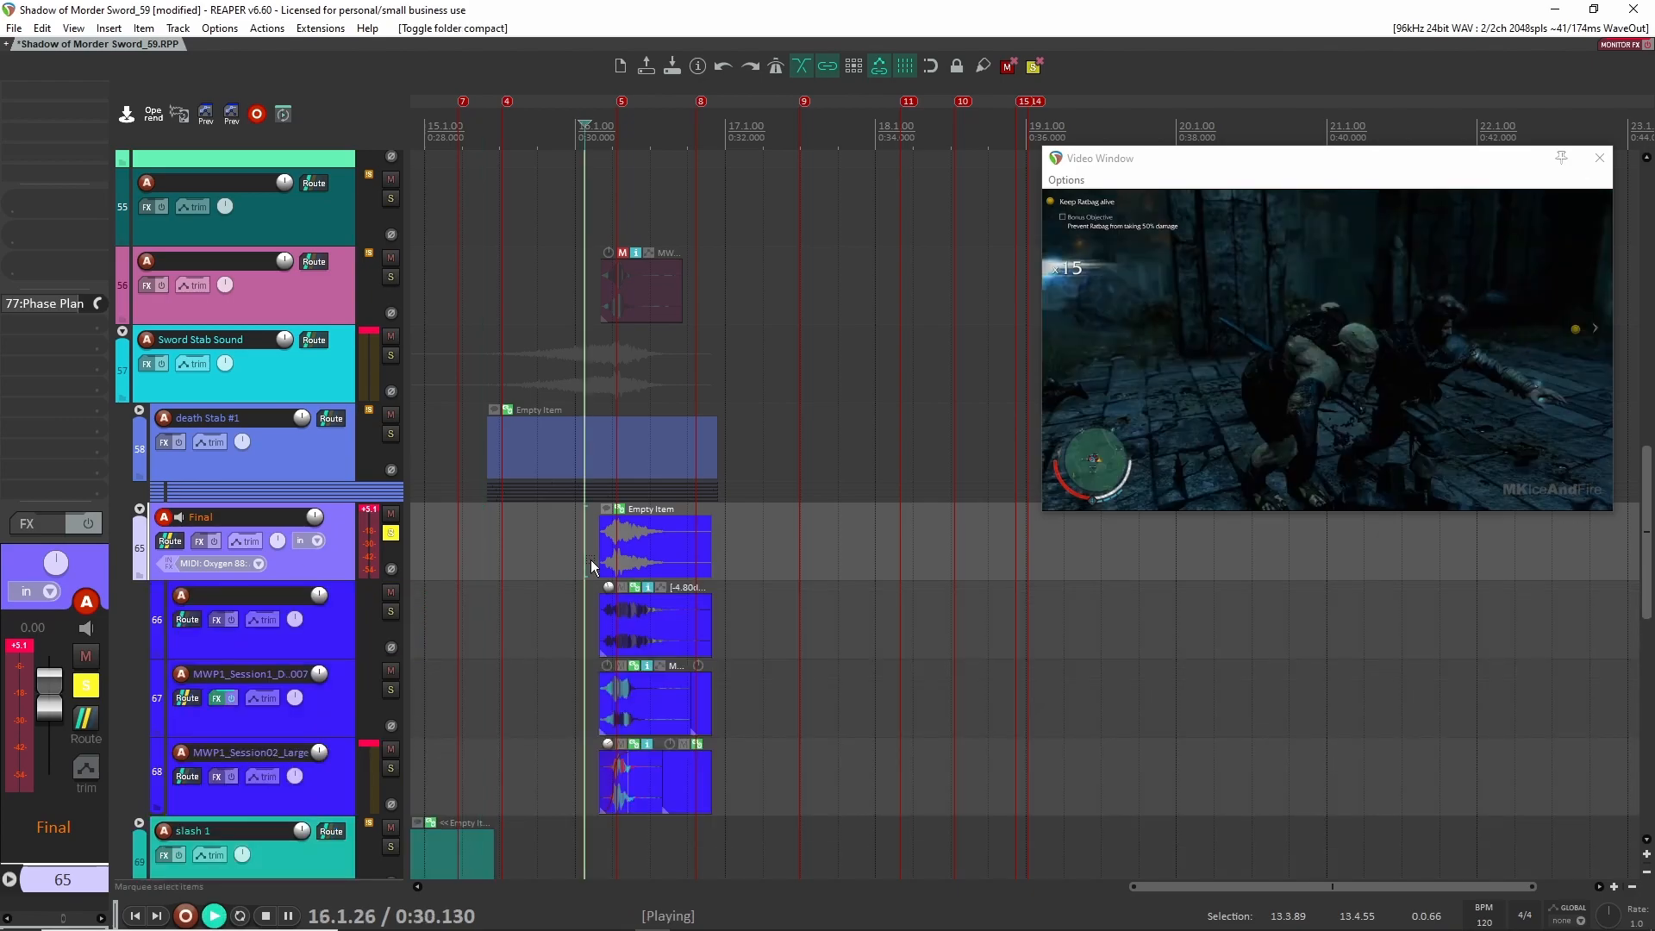
key(space)
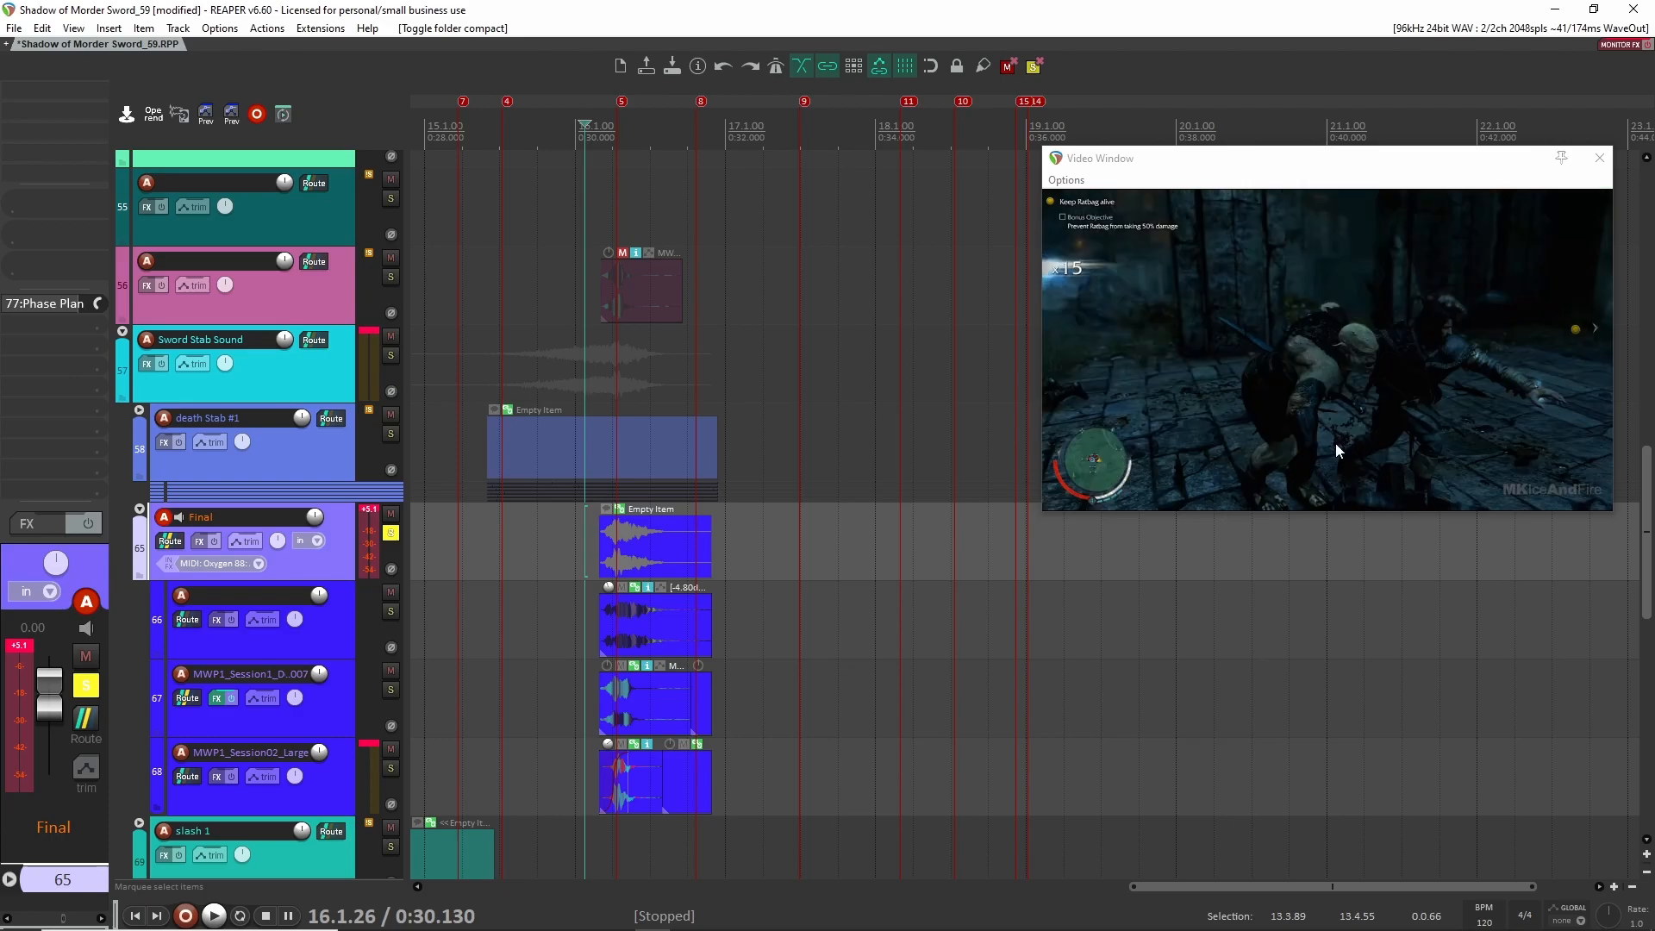
Solo only track 66 and play its DesignedSlashGore layer from 16.1.35
click(390, 611)
click(588, 614)
scroll(680, 619, up, 3)
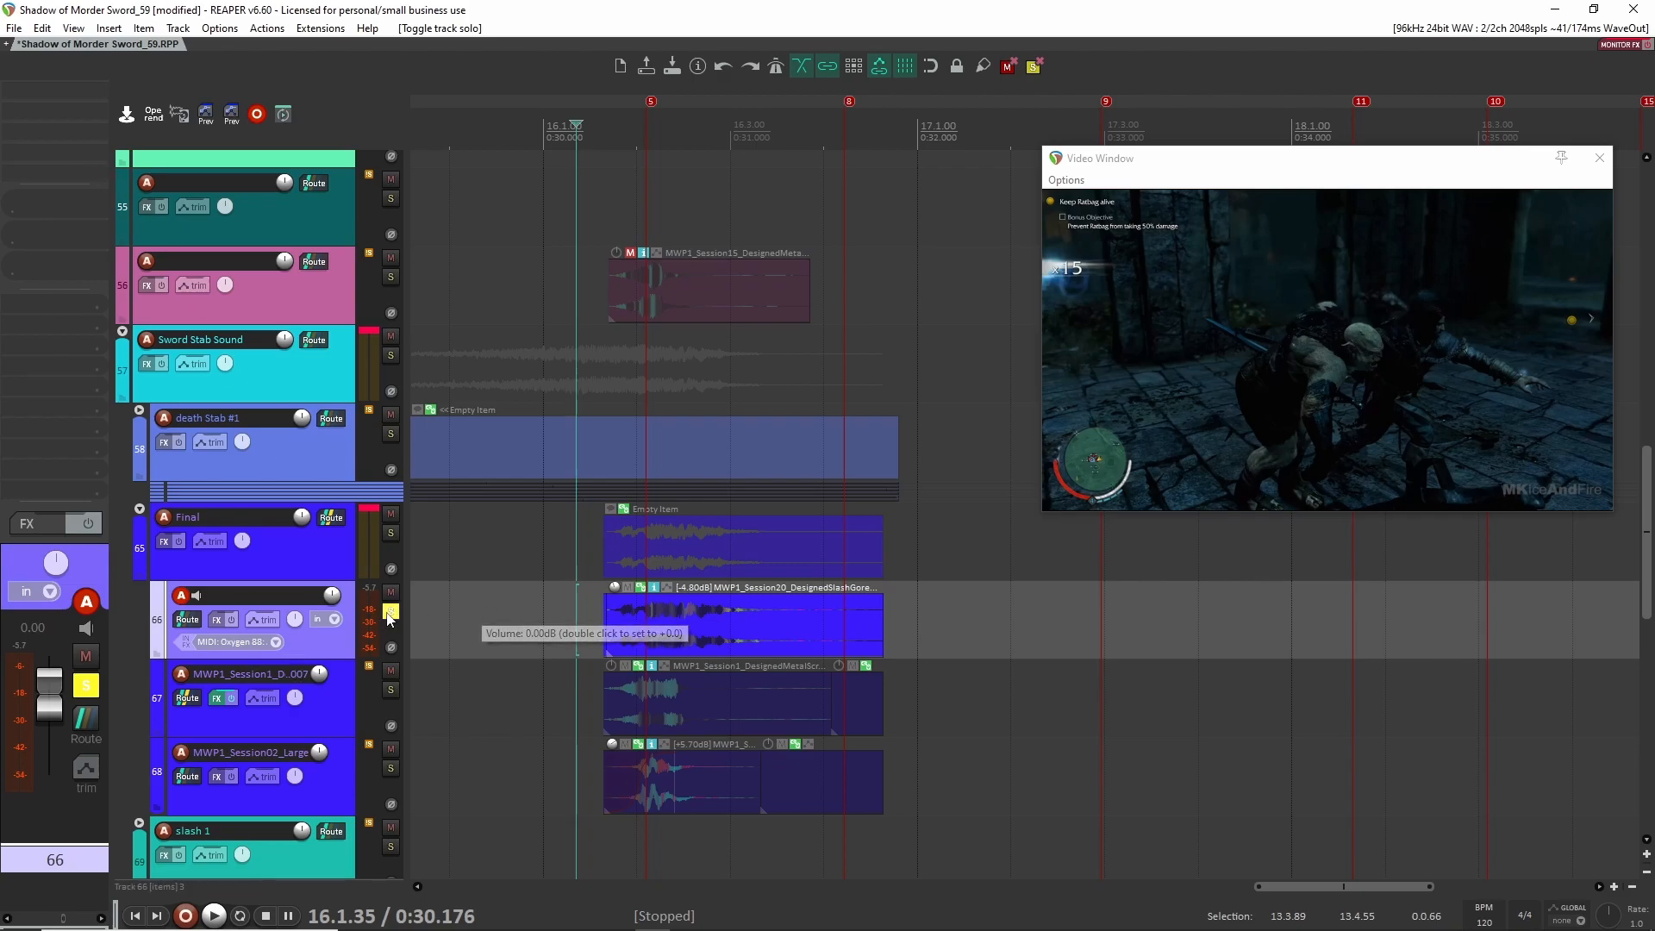
key(space)
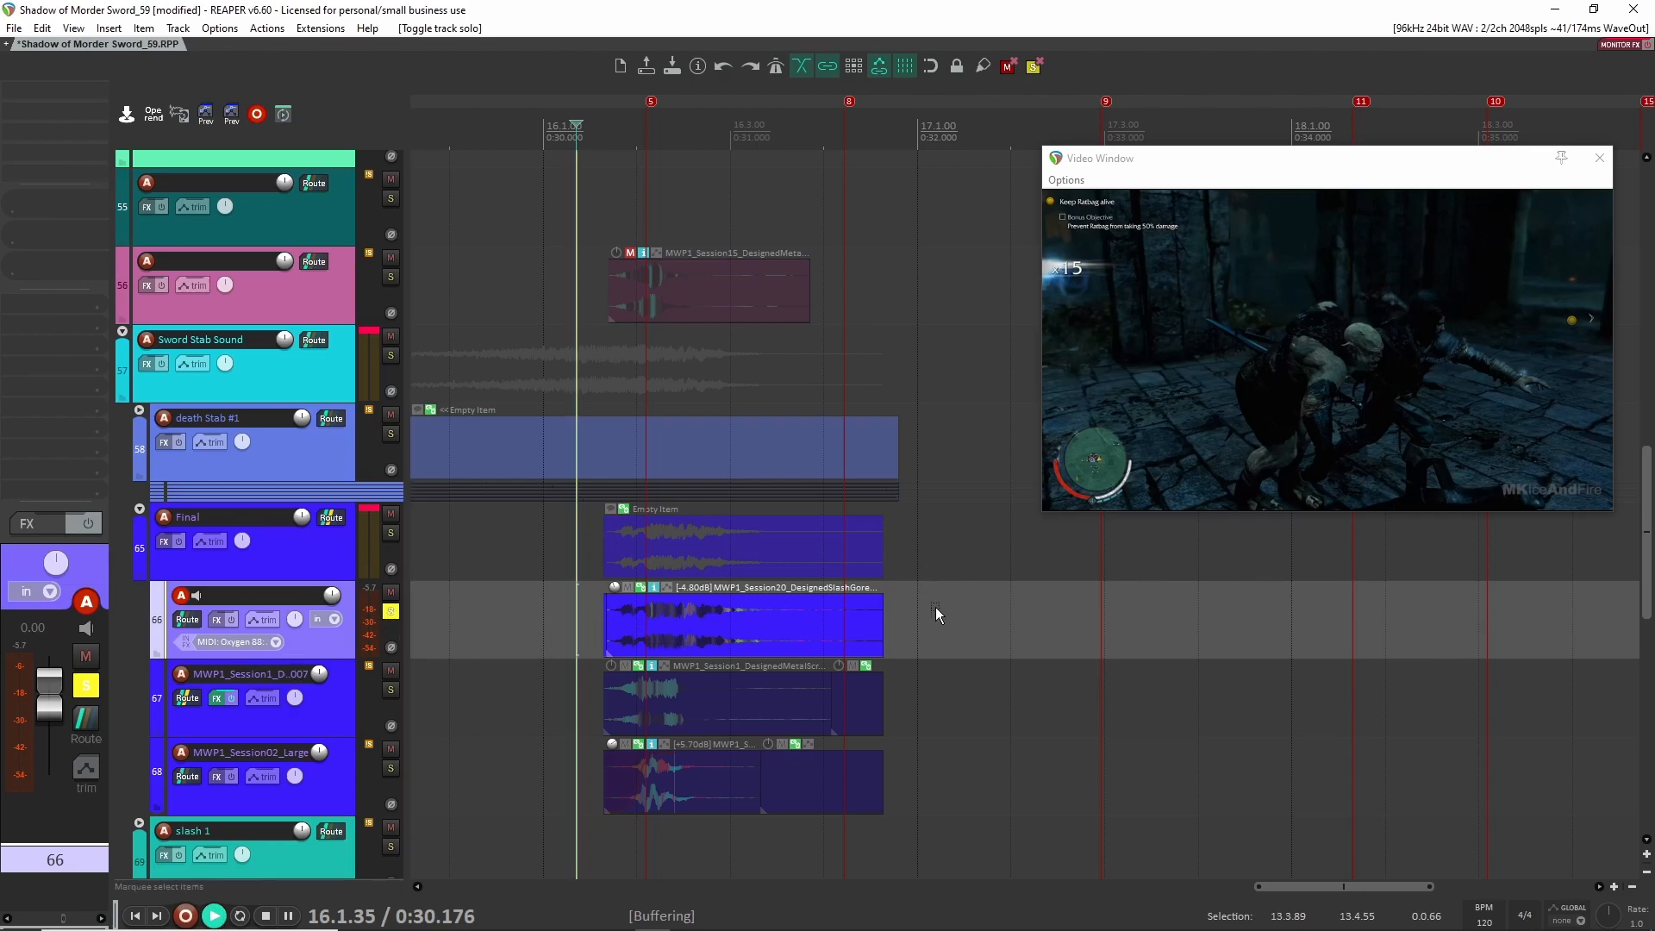
key(space)
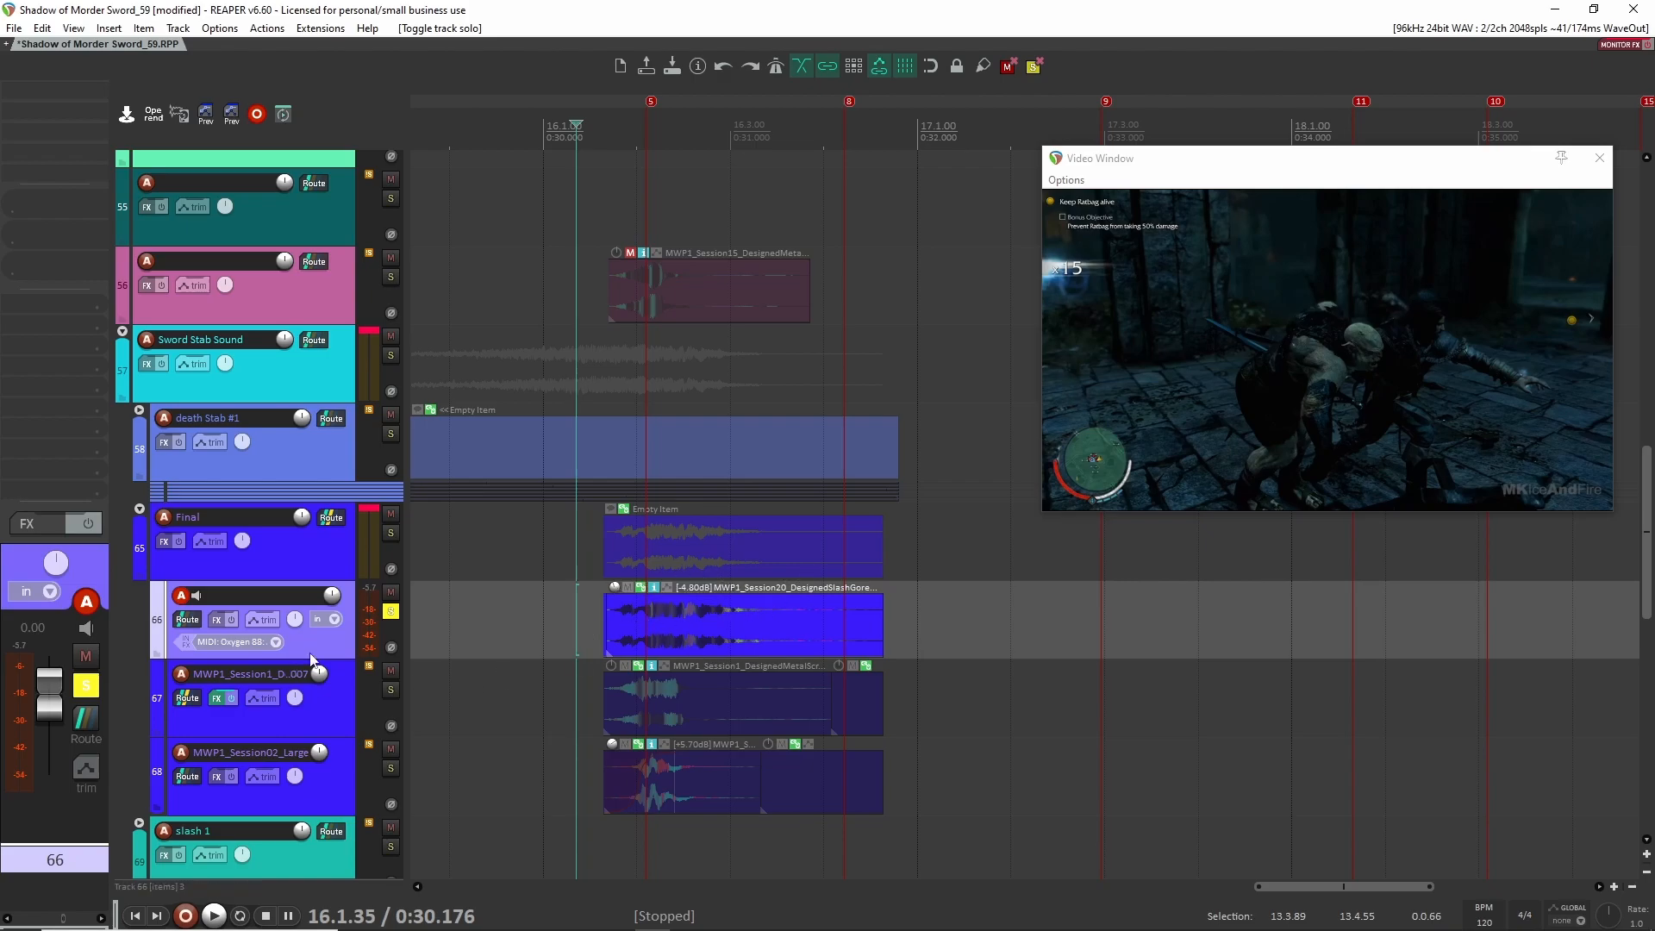
Solo only track 67 and play its MWP1_Session1 metal scrape layer from 16.1.32
ctrl+alt+click(391, 689)
click(574, 684)
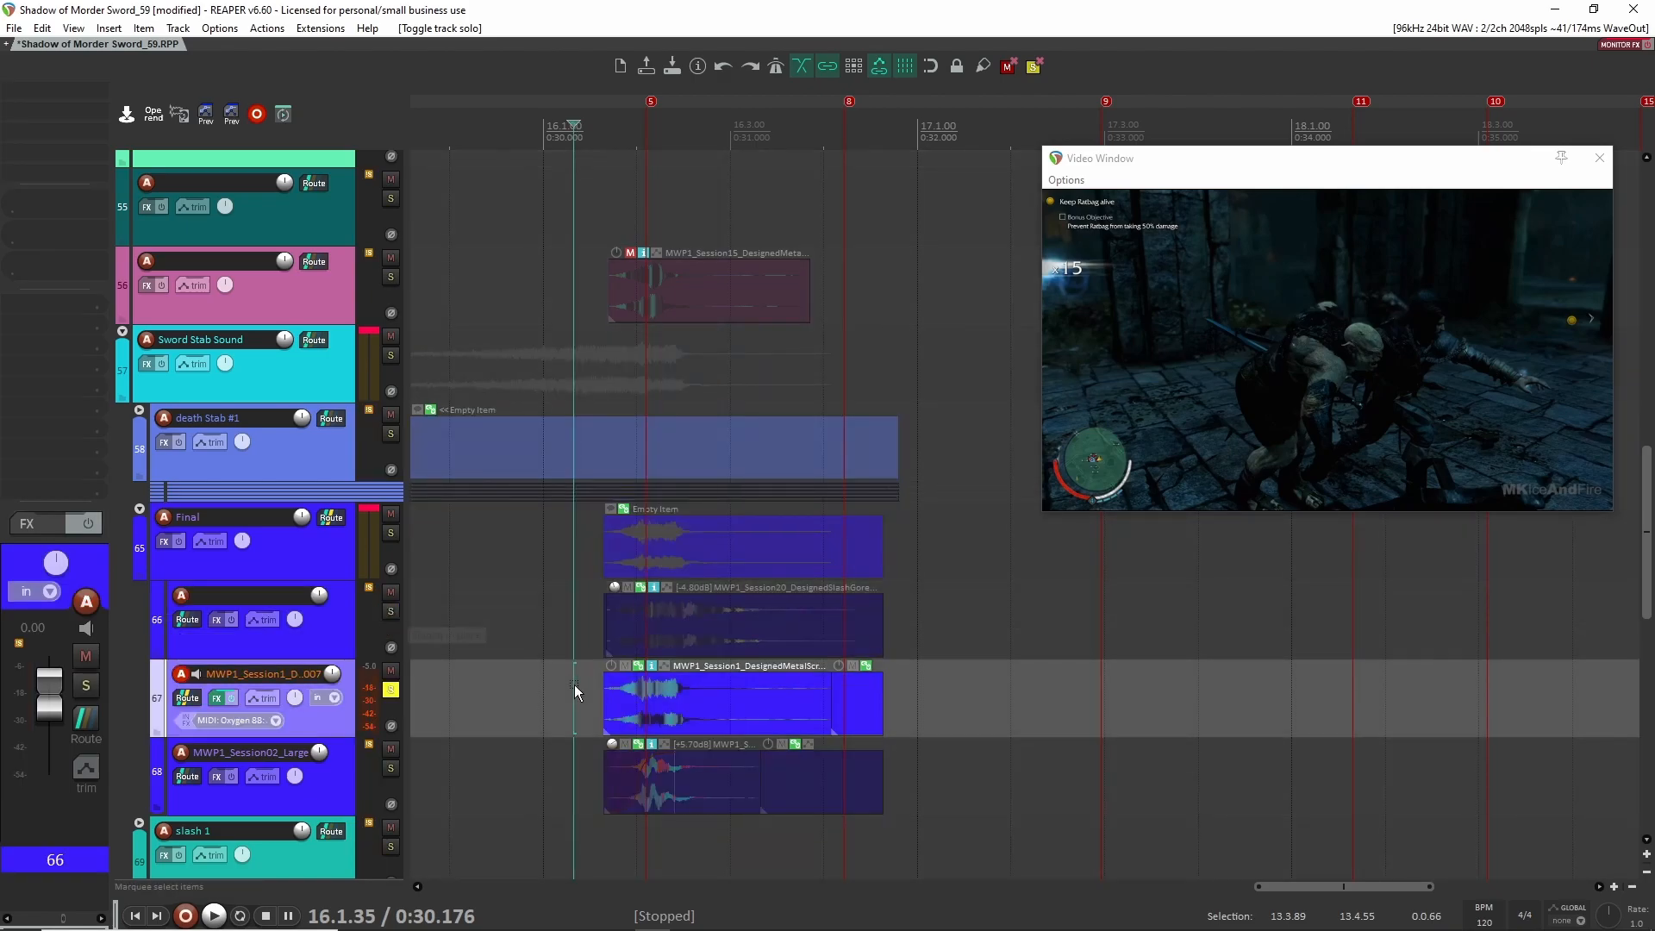
key(space)
key(space)
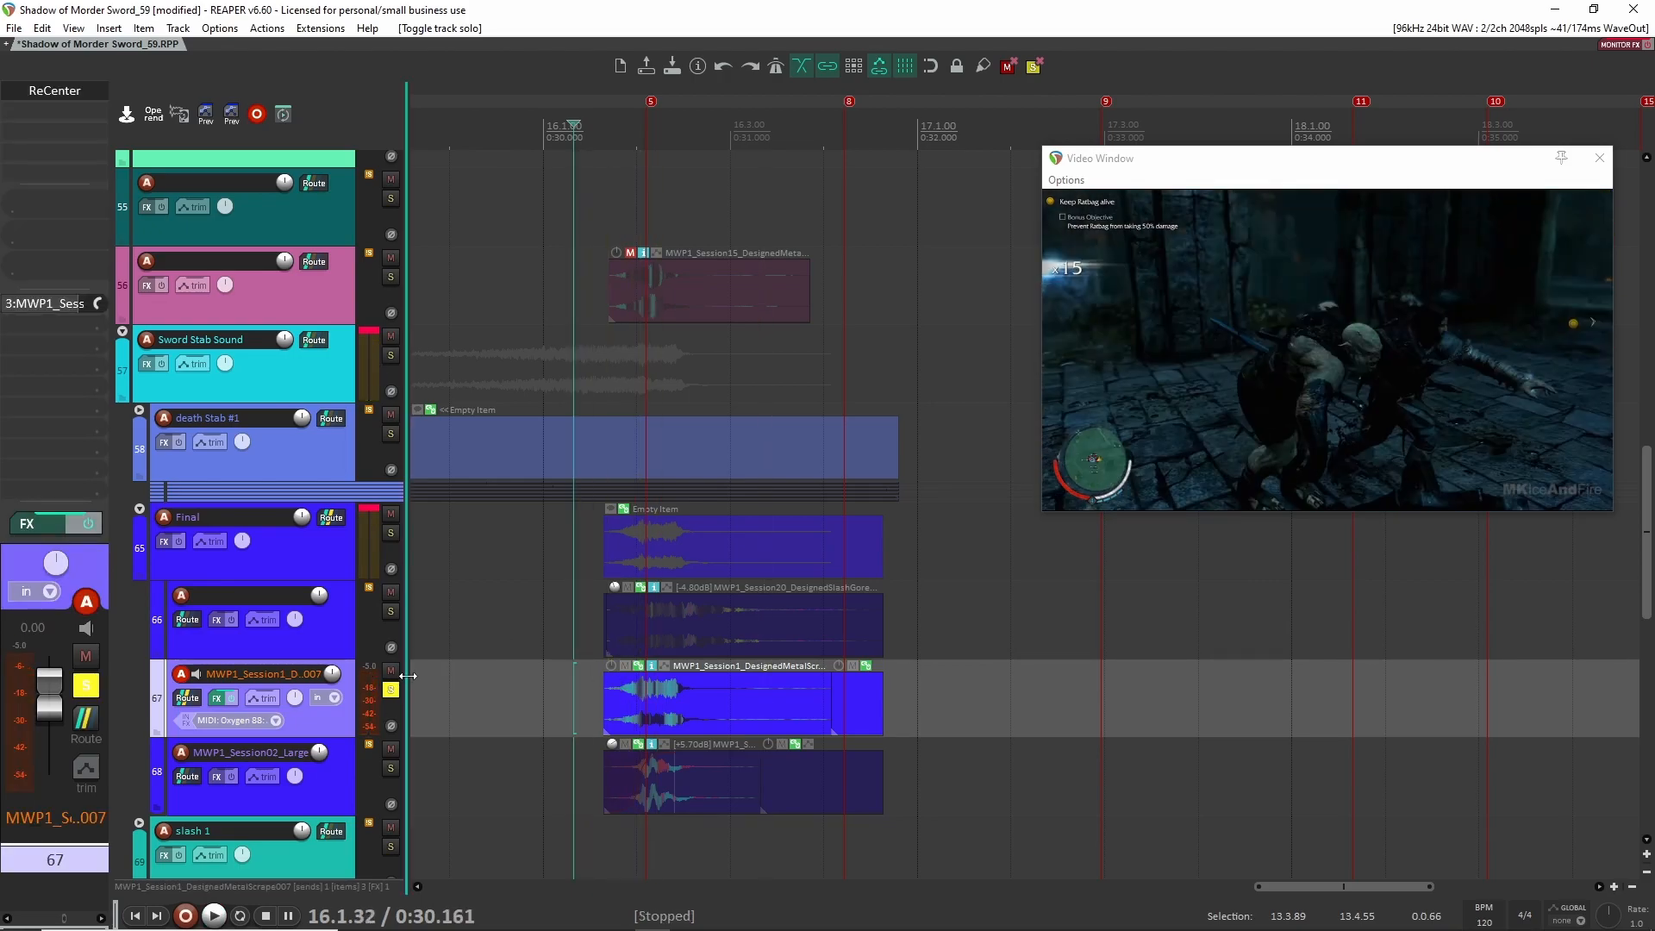
Solo only track 68's MWP1_Session02_Large layer, and switch the solo to the Final folder to play all its layers together
ctrl+alt+click(390, 767)
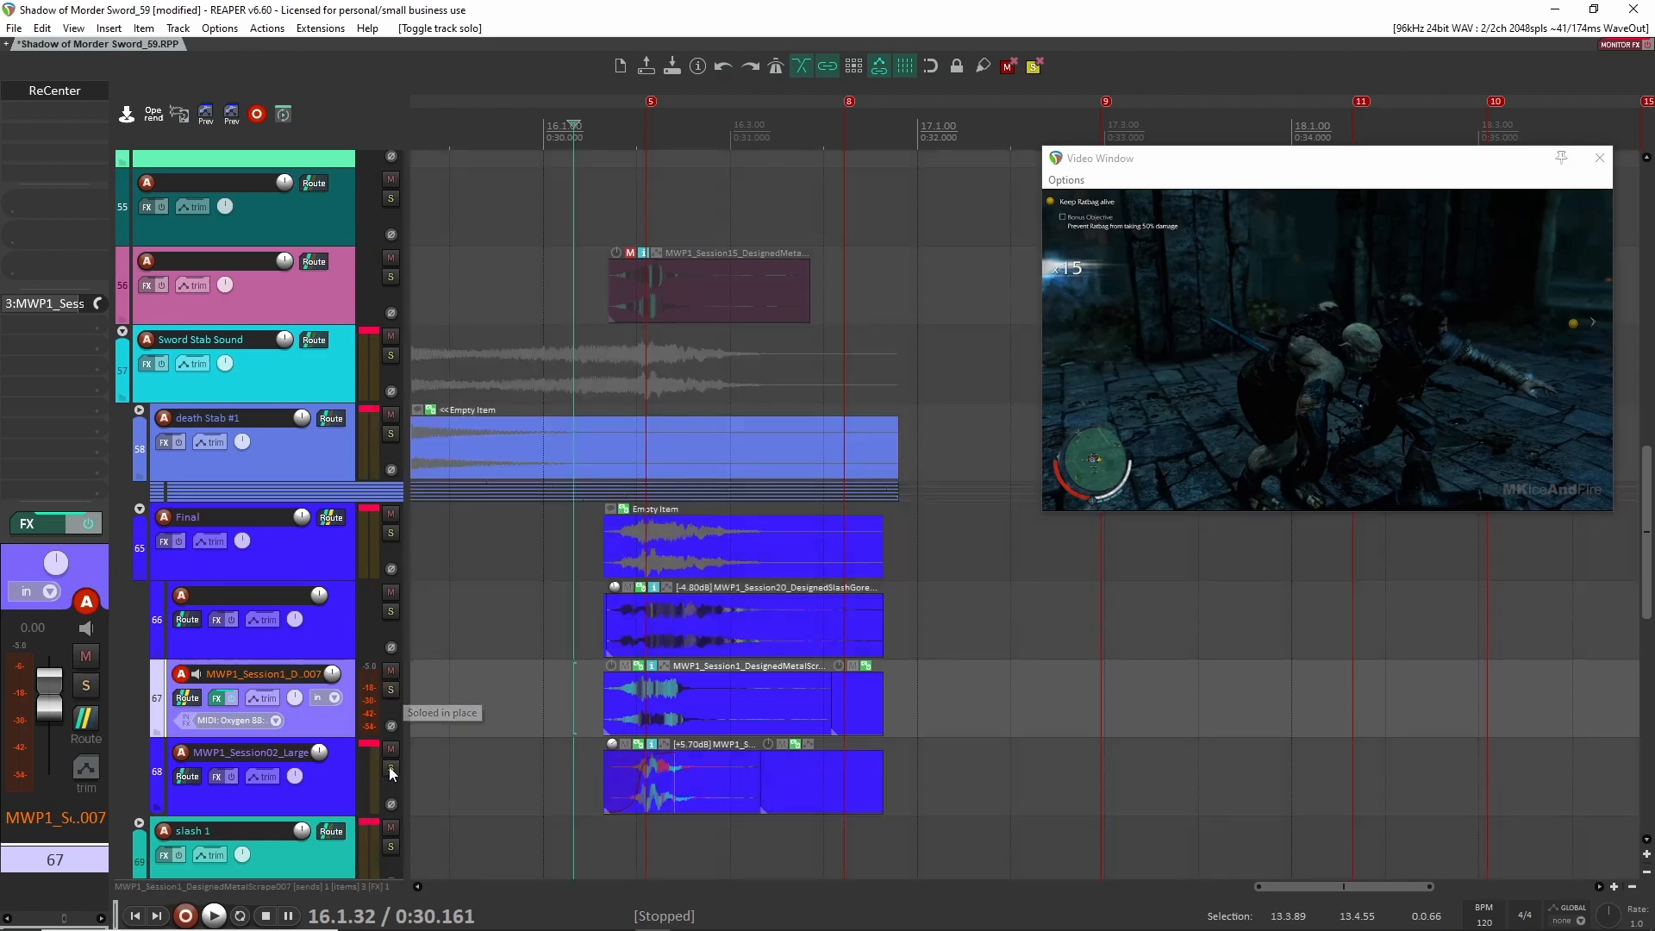
click(334, 788)
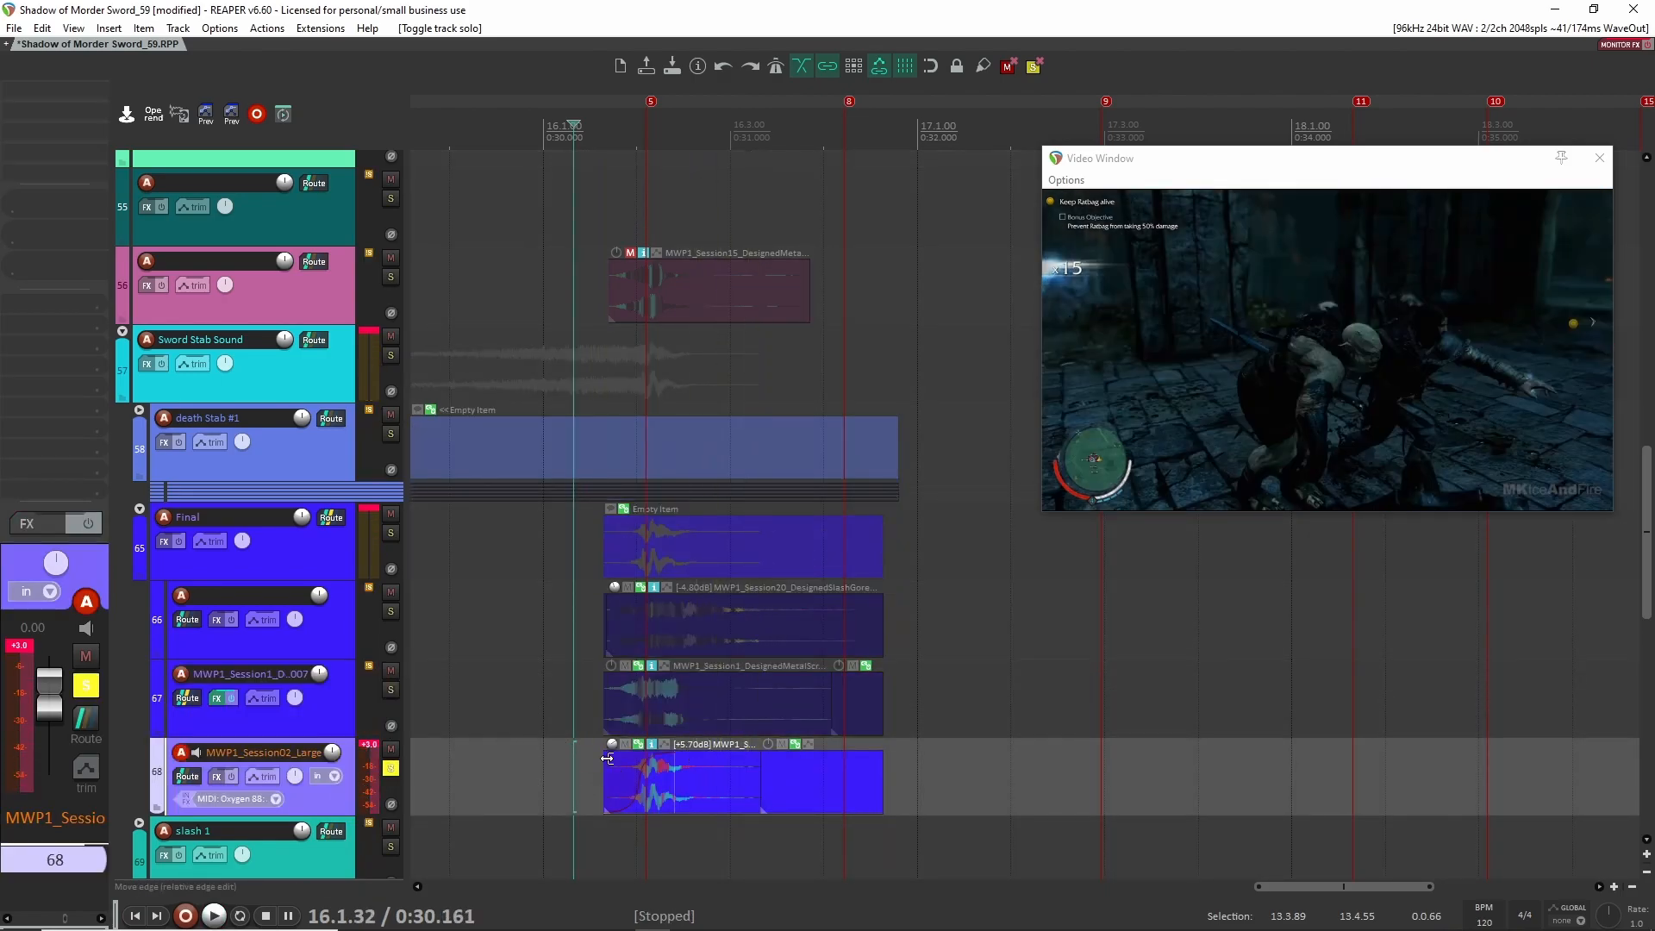
click(391, 768)
click(392, 532)
key(space)
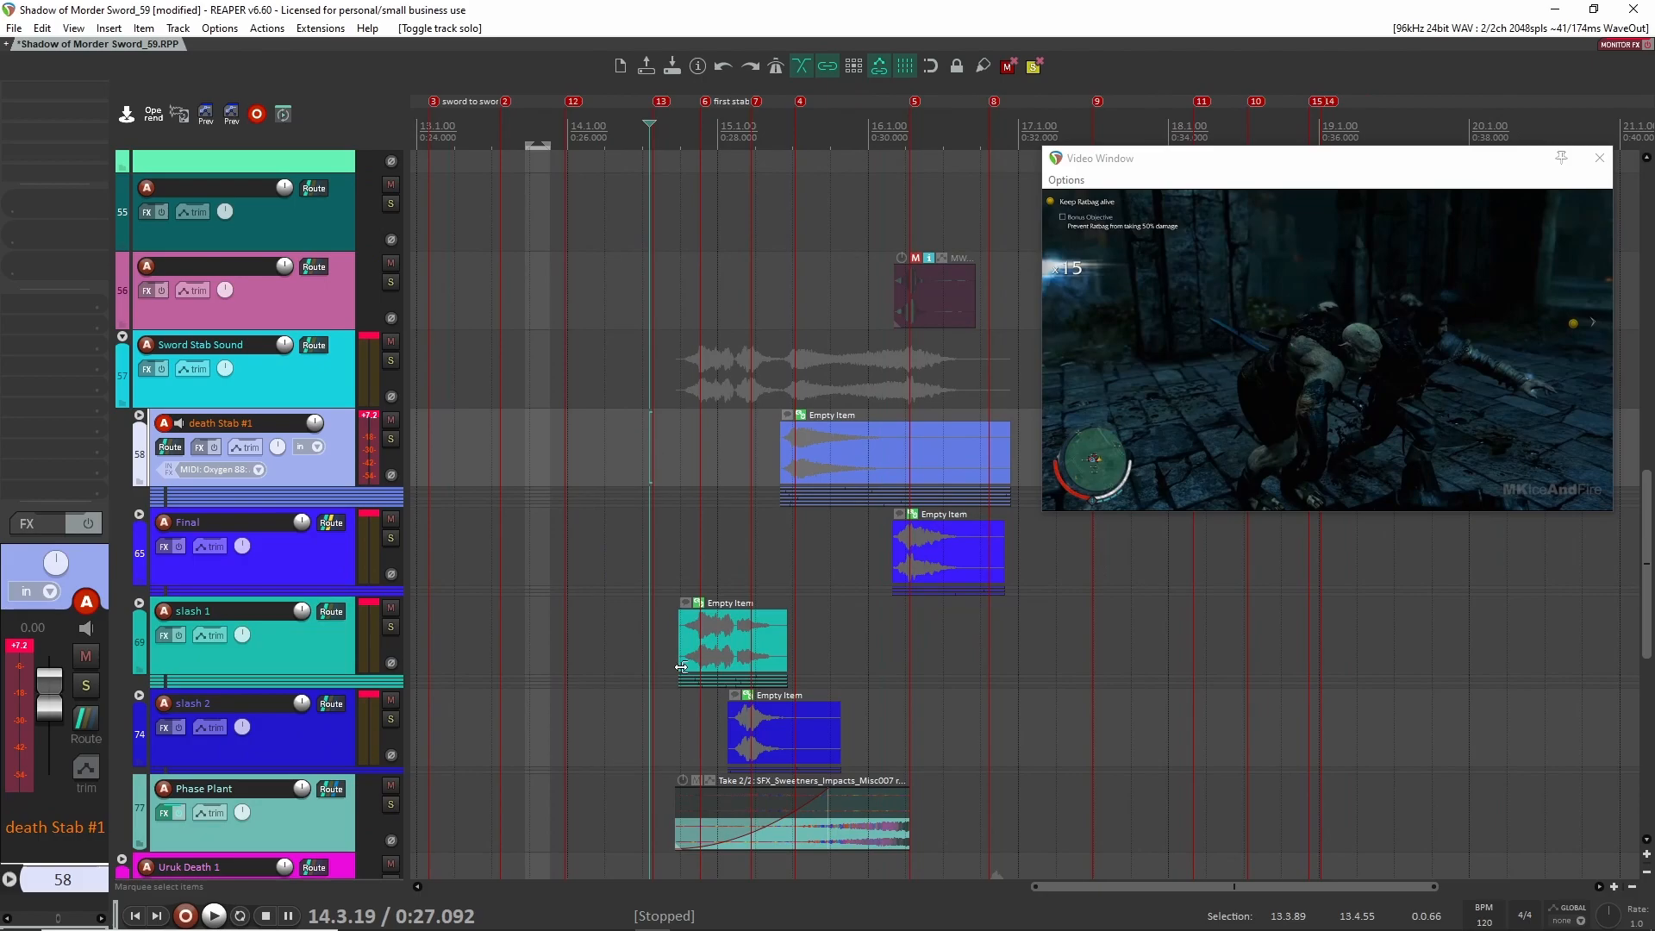
Solo the Phase Plant track 77 and view its Trackspacer 2.5 and MTransformer effect settings
scroll(571, 639, down, 5)
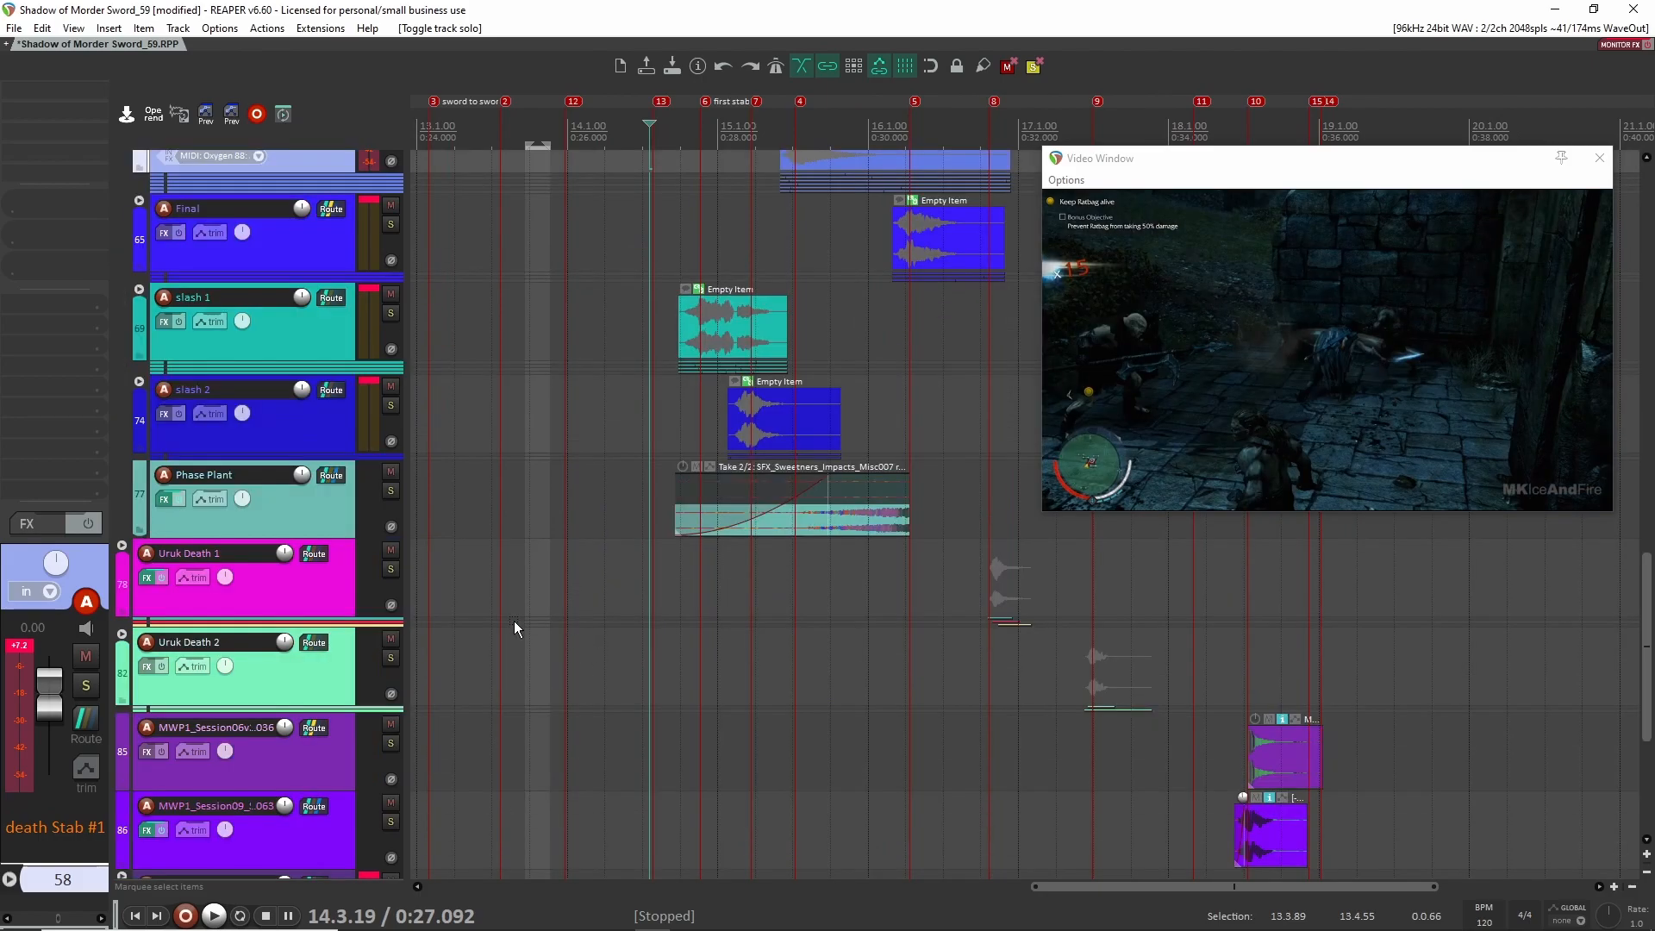
scroll(493, 535, up, 3)
drag(919, 496, 624, 535)
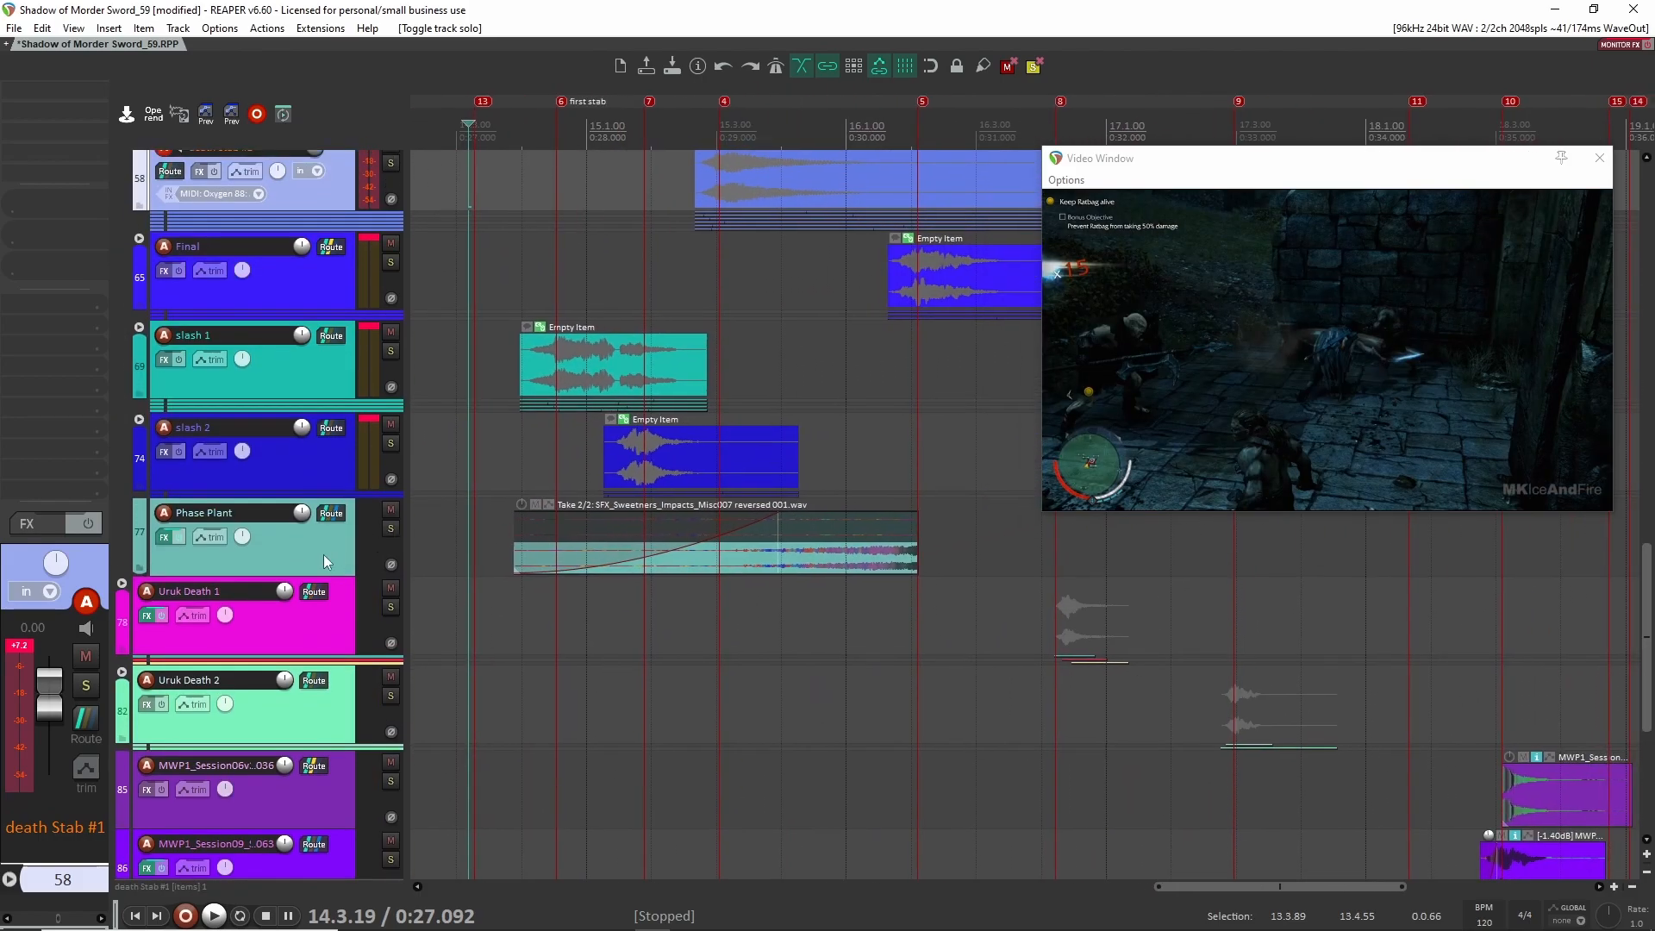
click(391, 528)
drag(707, 567, 656, 563)
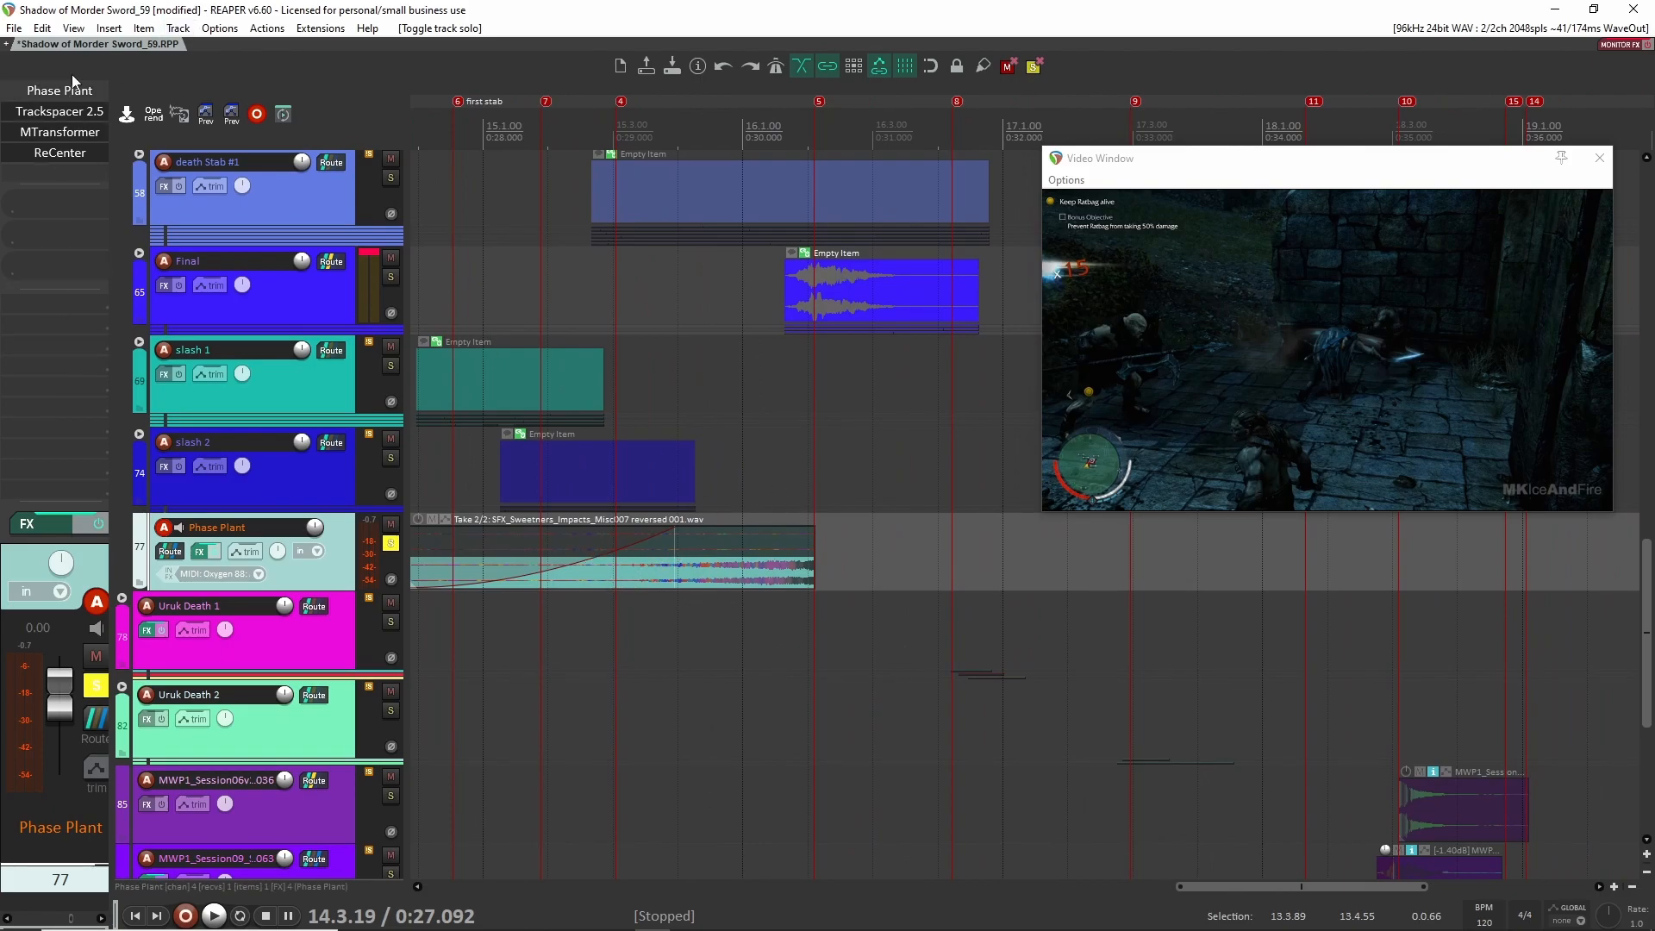
click(72, 110)
click(795, 80)
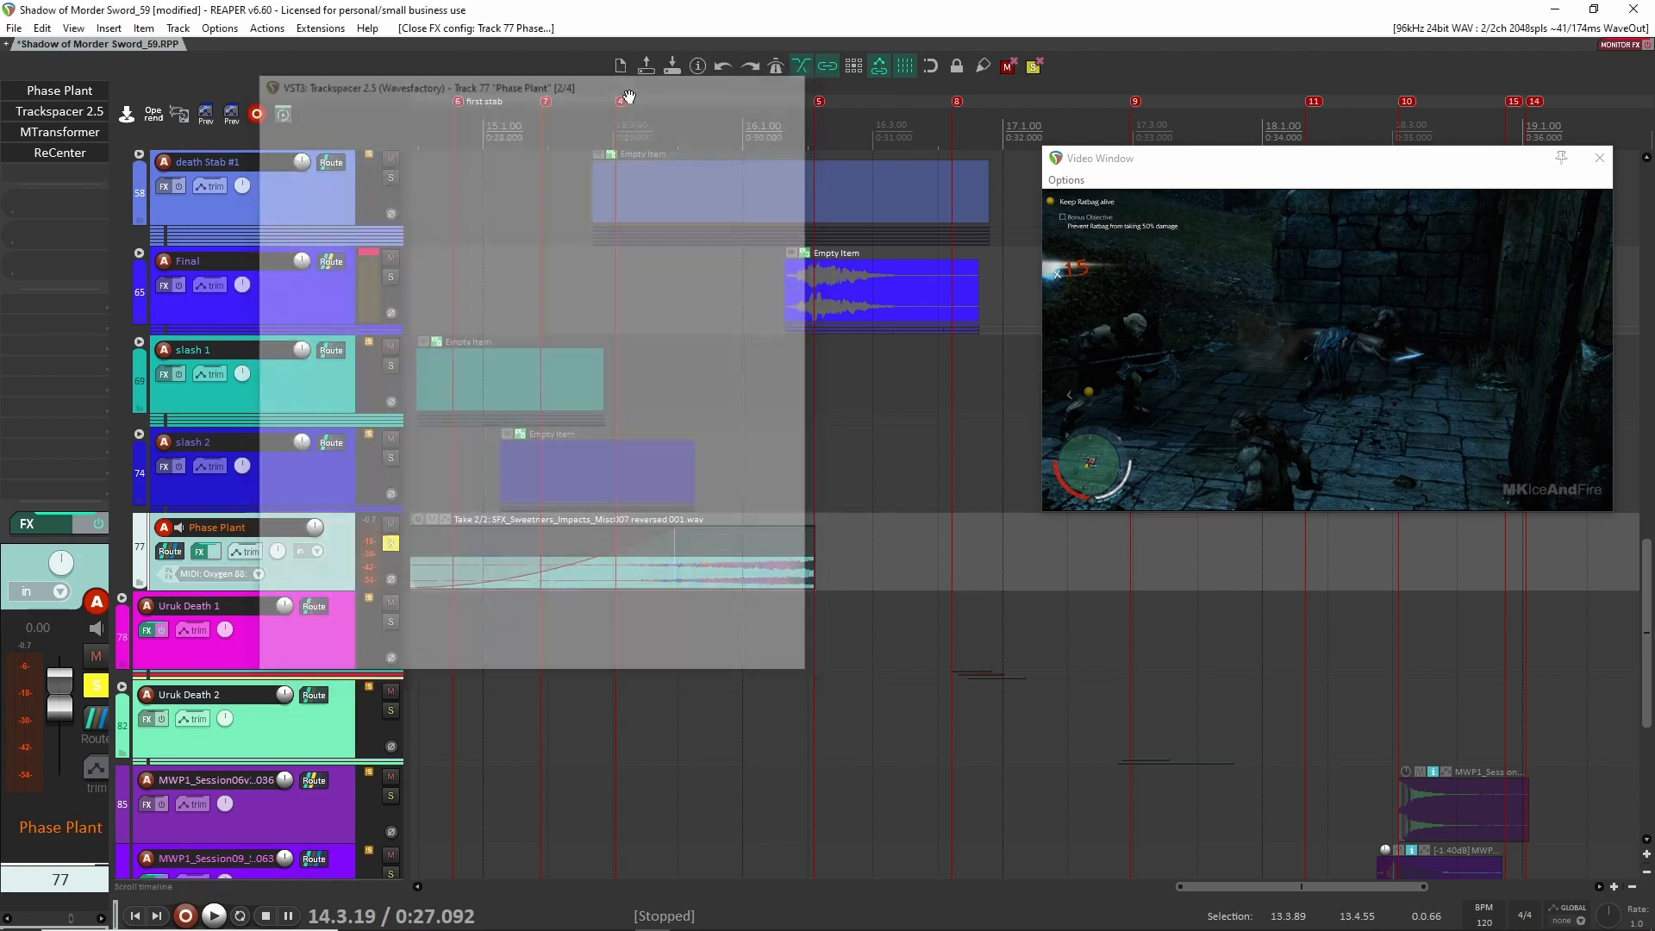
click(61, 134)
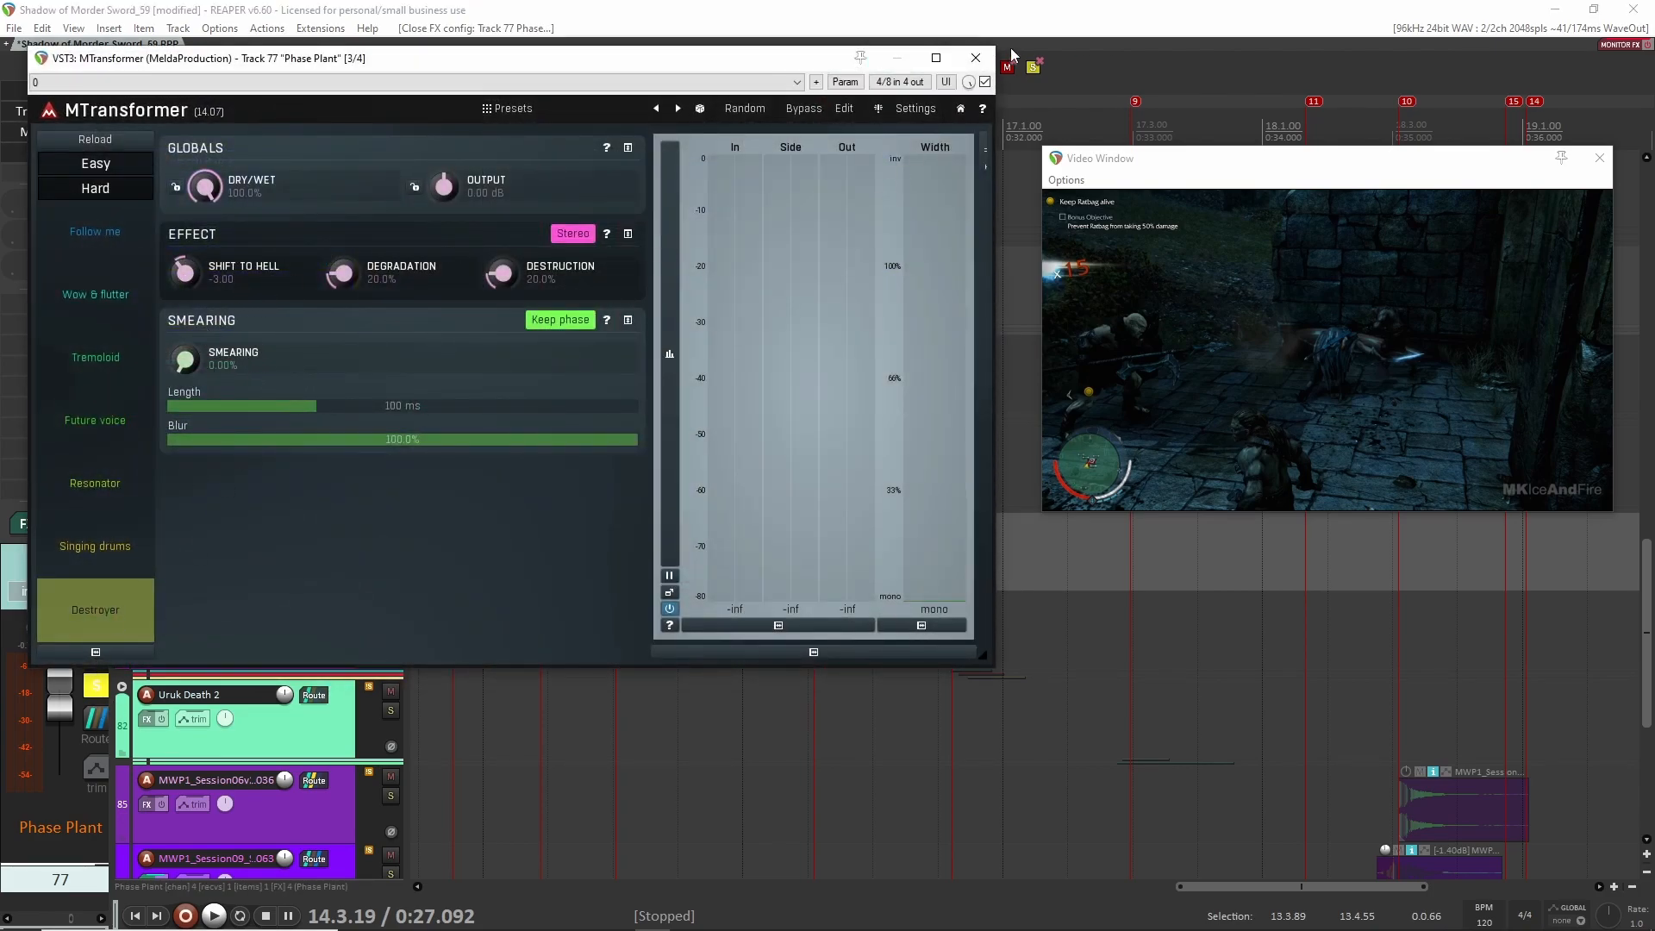
click(975, 57)
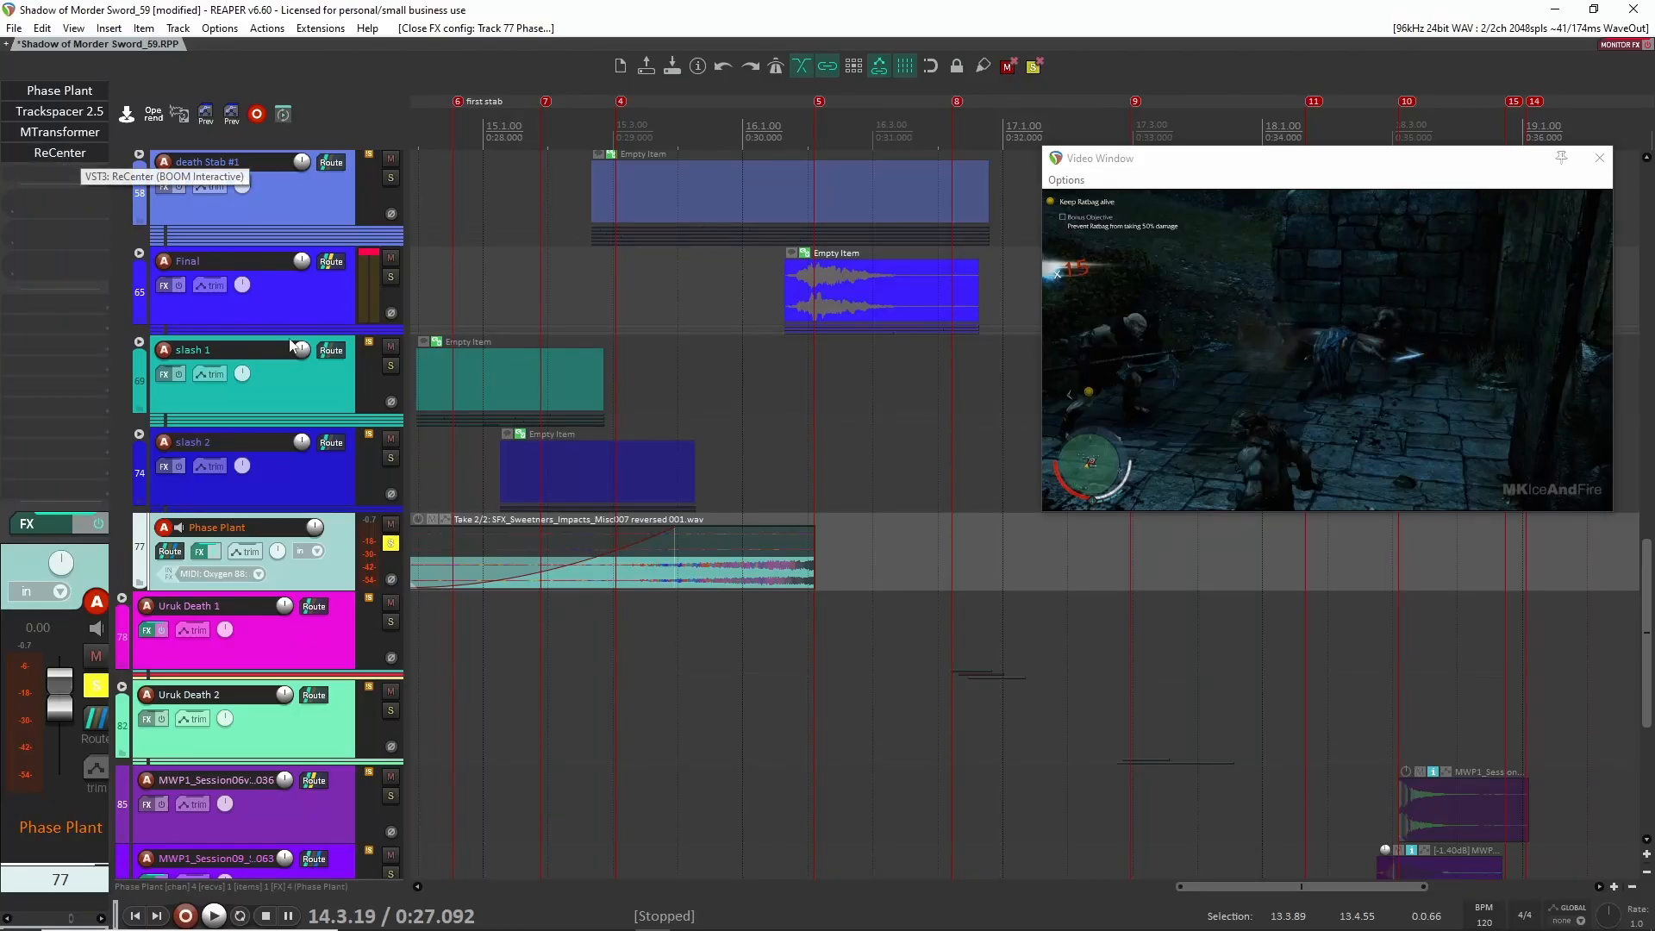
Play the soloed Phase Plant layer from 14.3.19 and clear its solo
scroll(560, 543, left, 3)
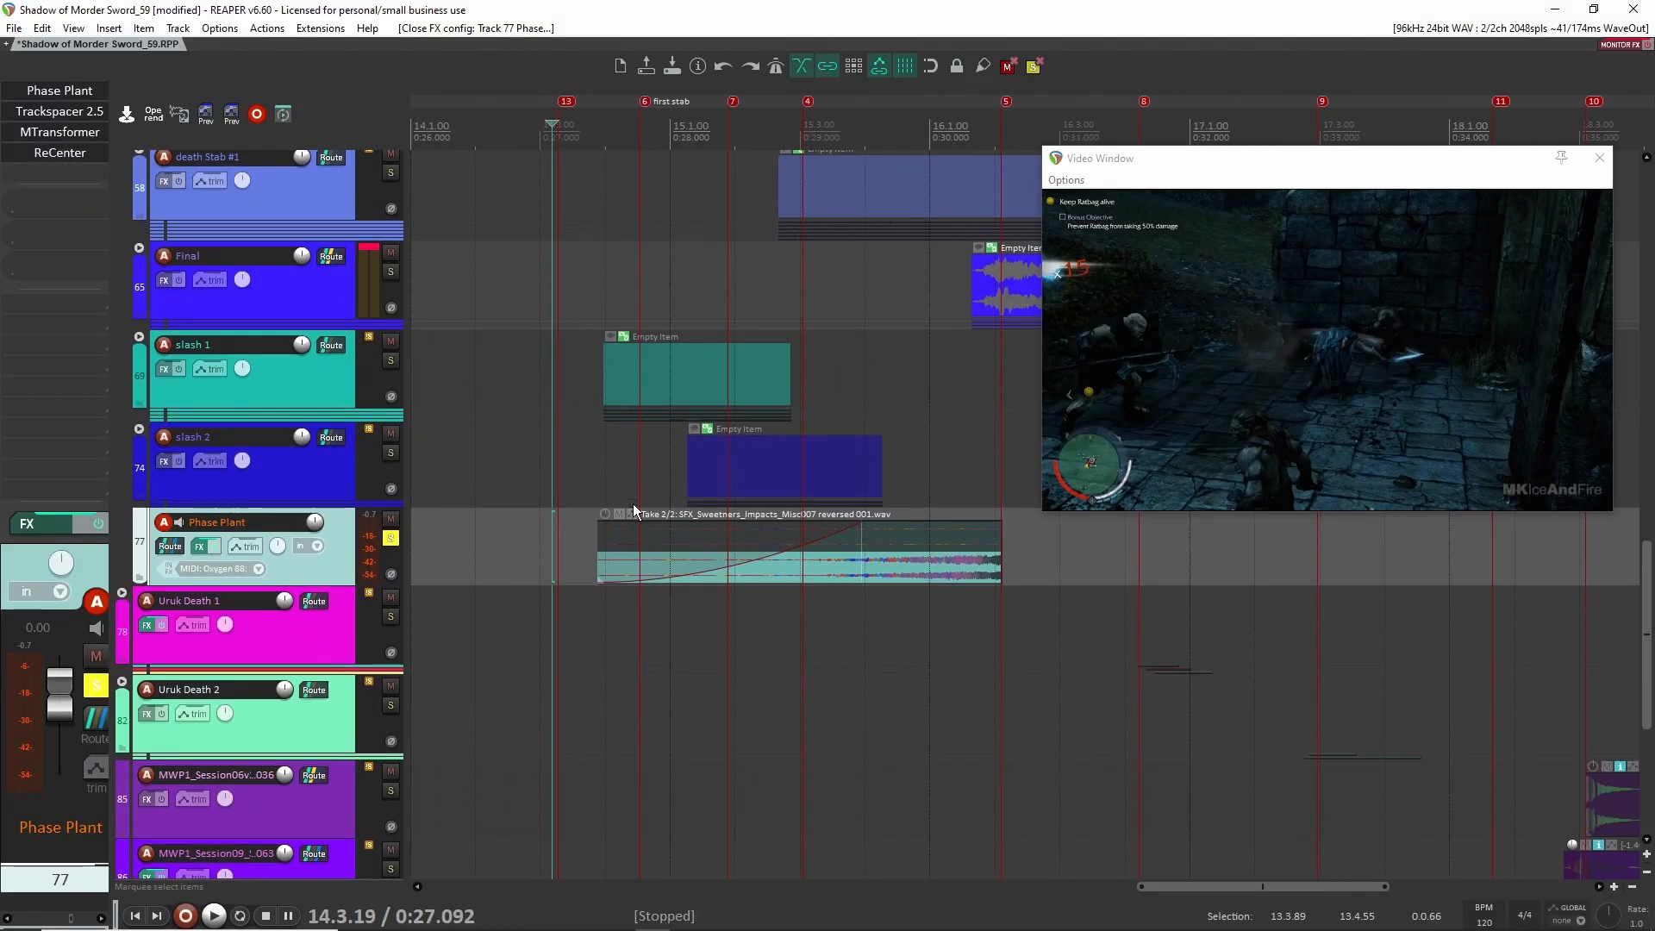
key(space)
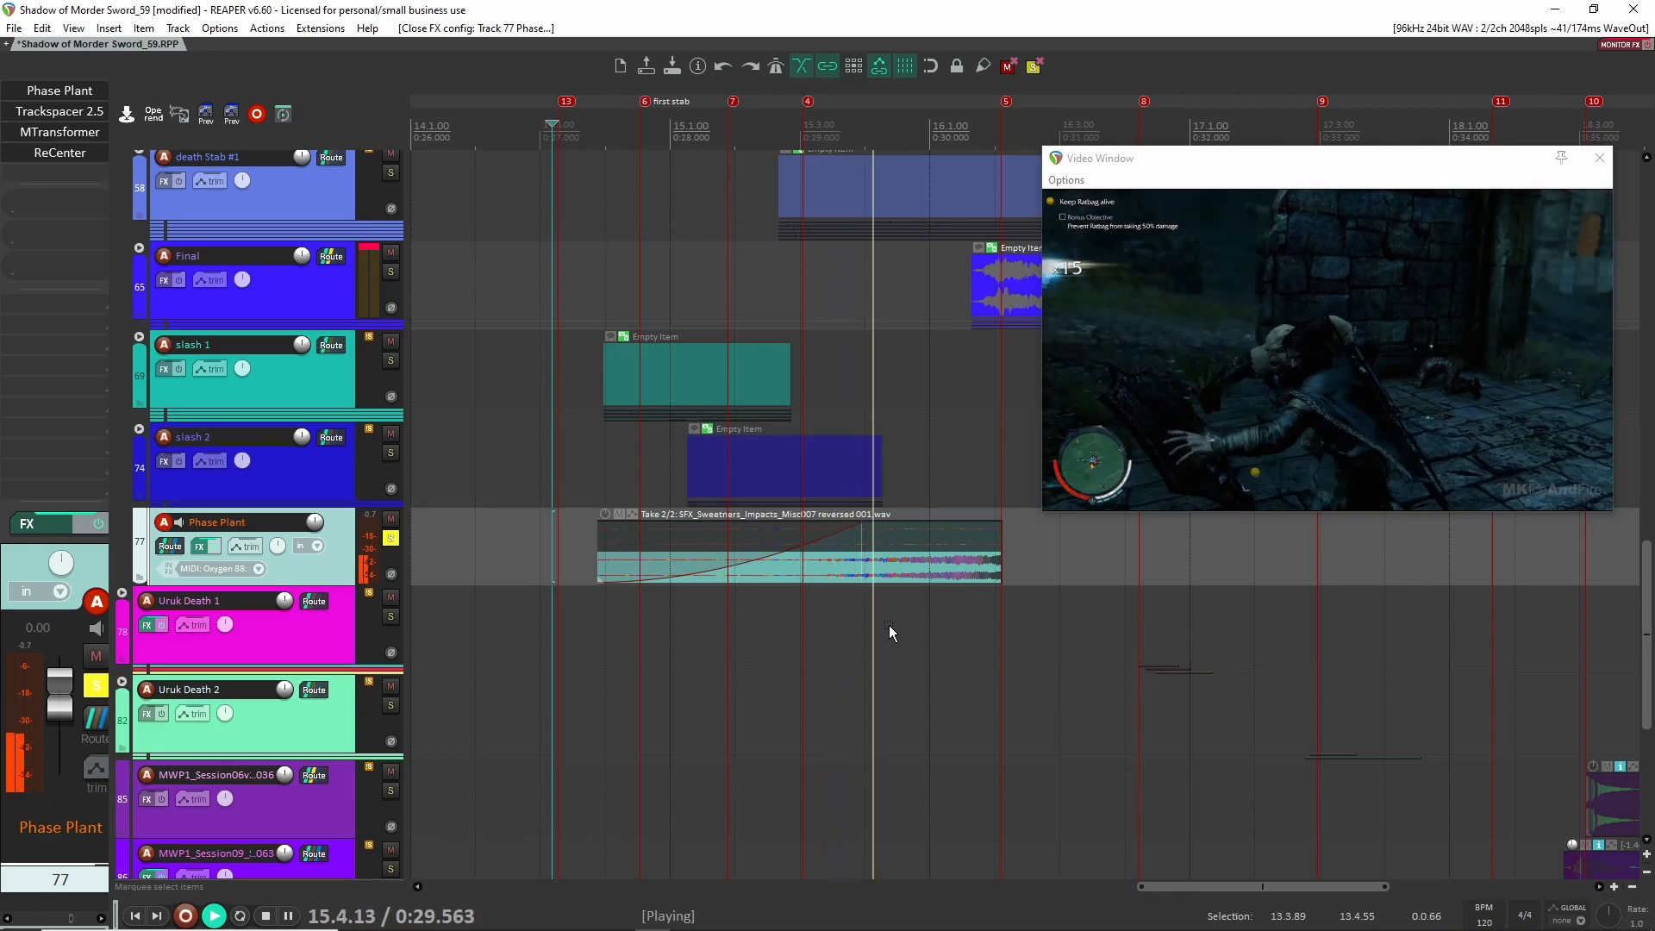
key(space)
key(F6)
Solo the Sword Stab Sound folder and play the complete sequence from 14.3.19
scroll(460, 431, up, 4)
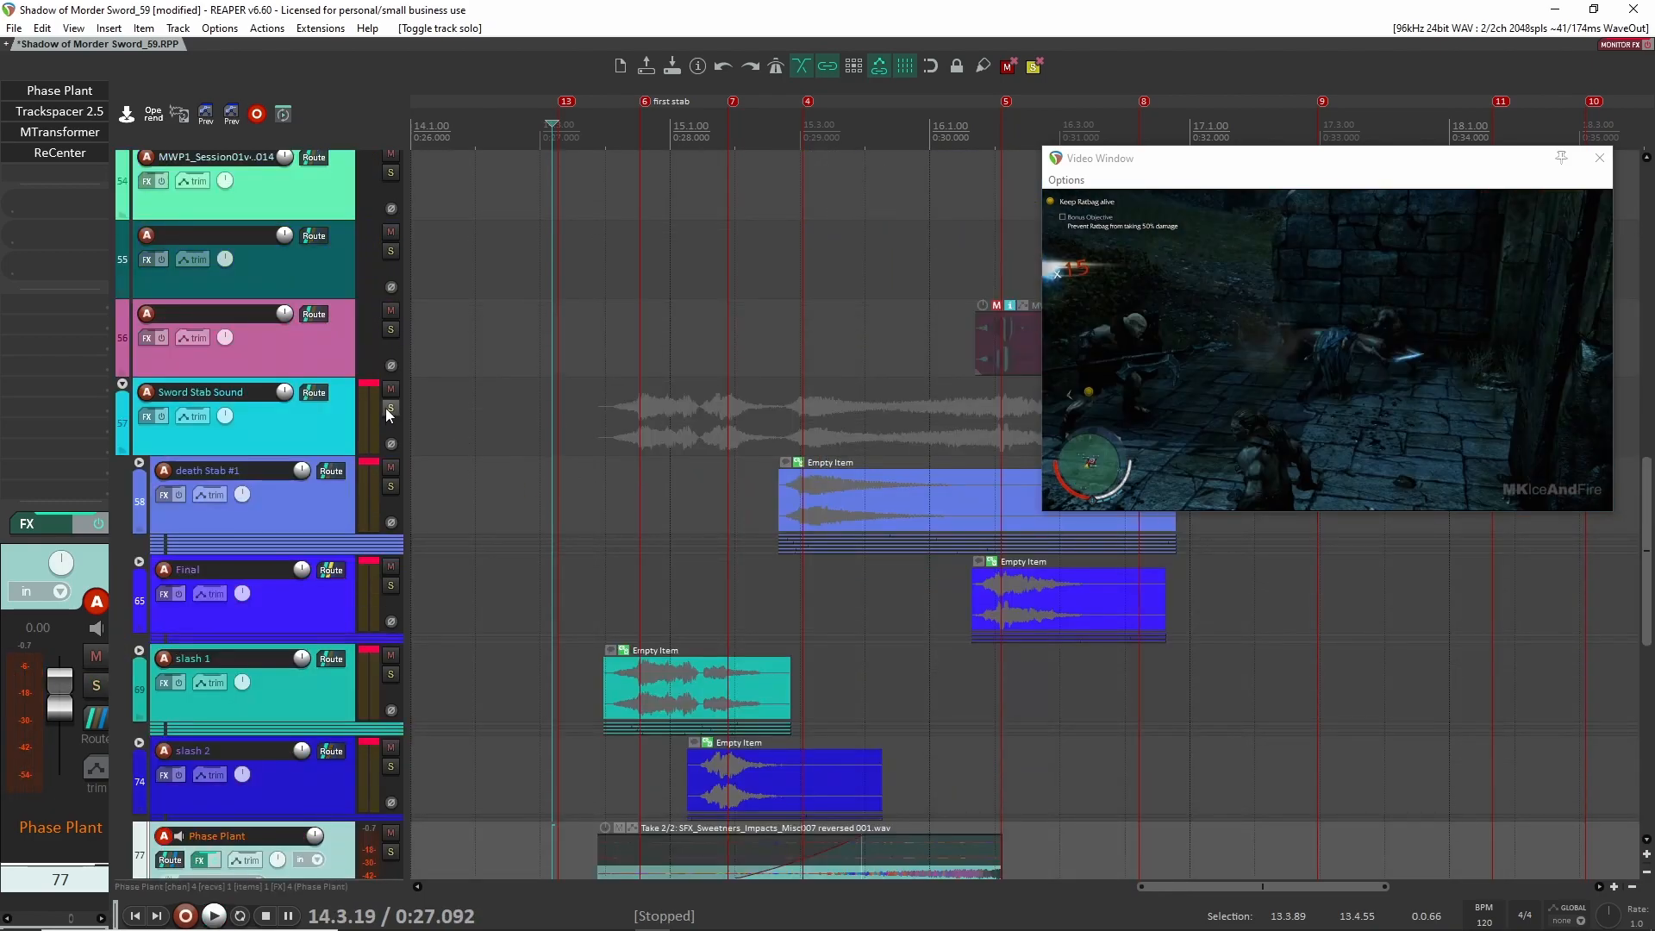
key(F6)
key(space)
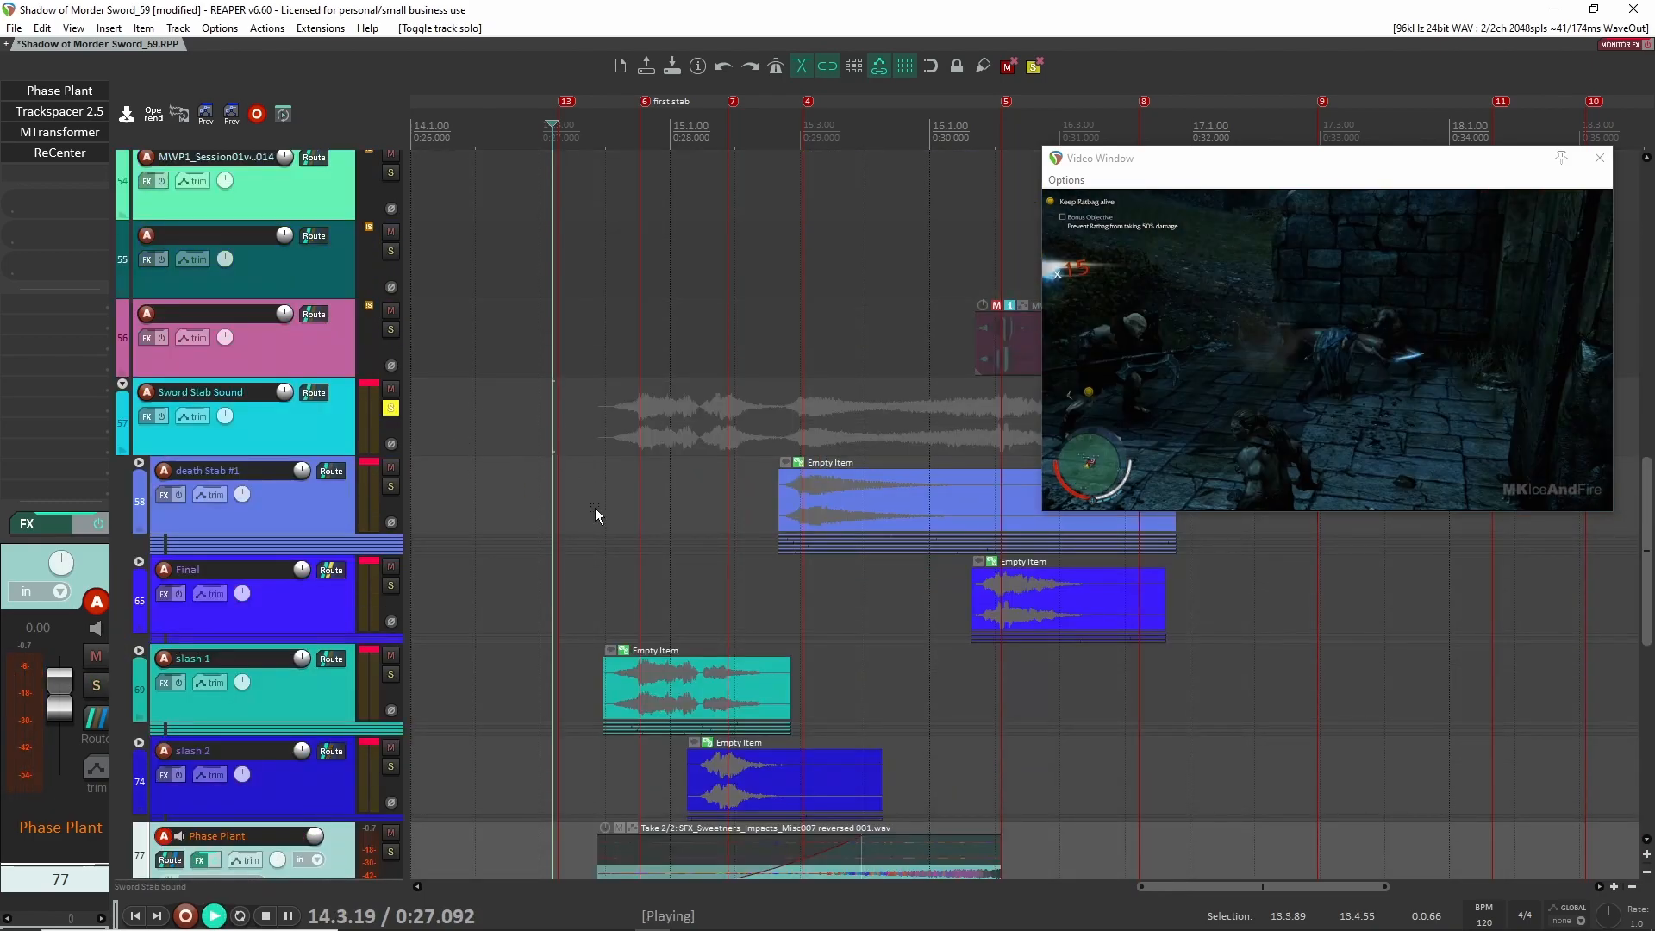
drag(841, 565, 681, 534)
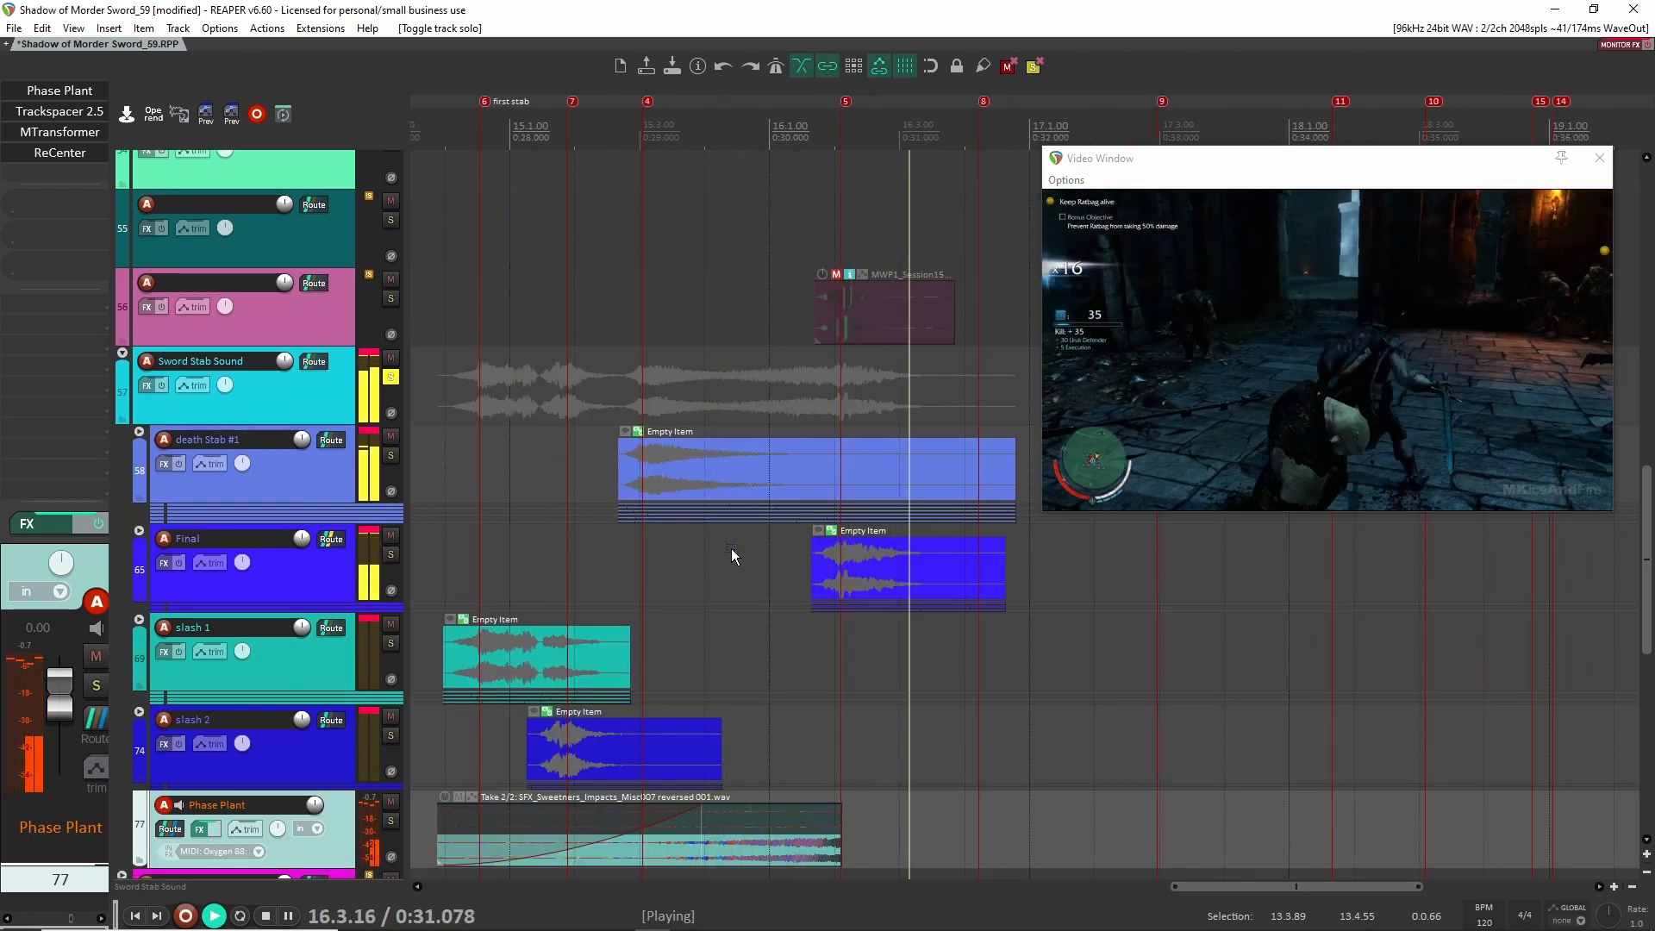
key(space)
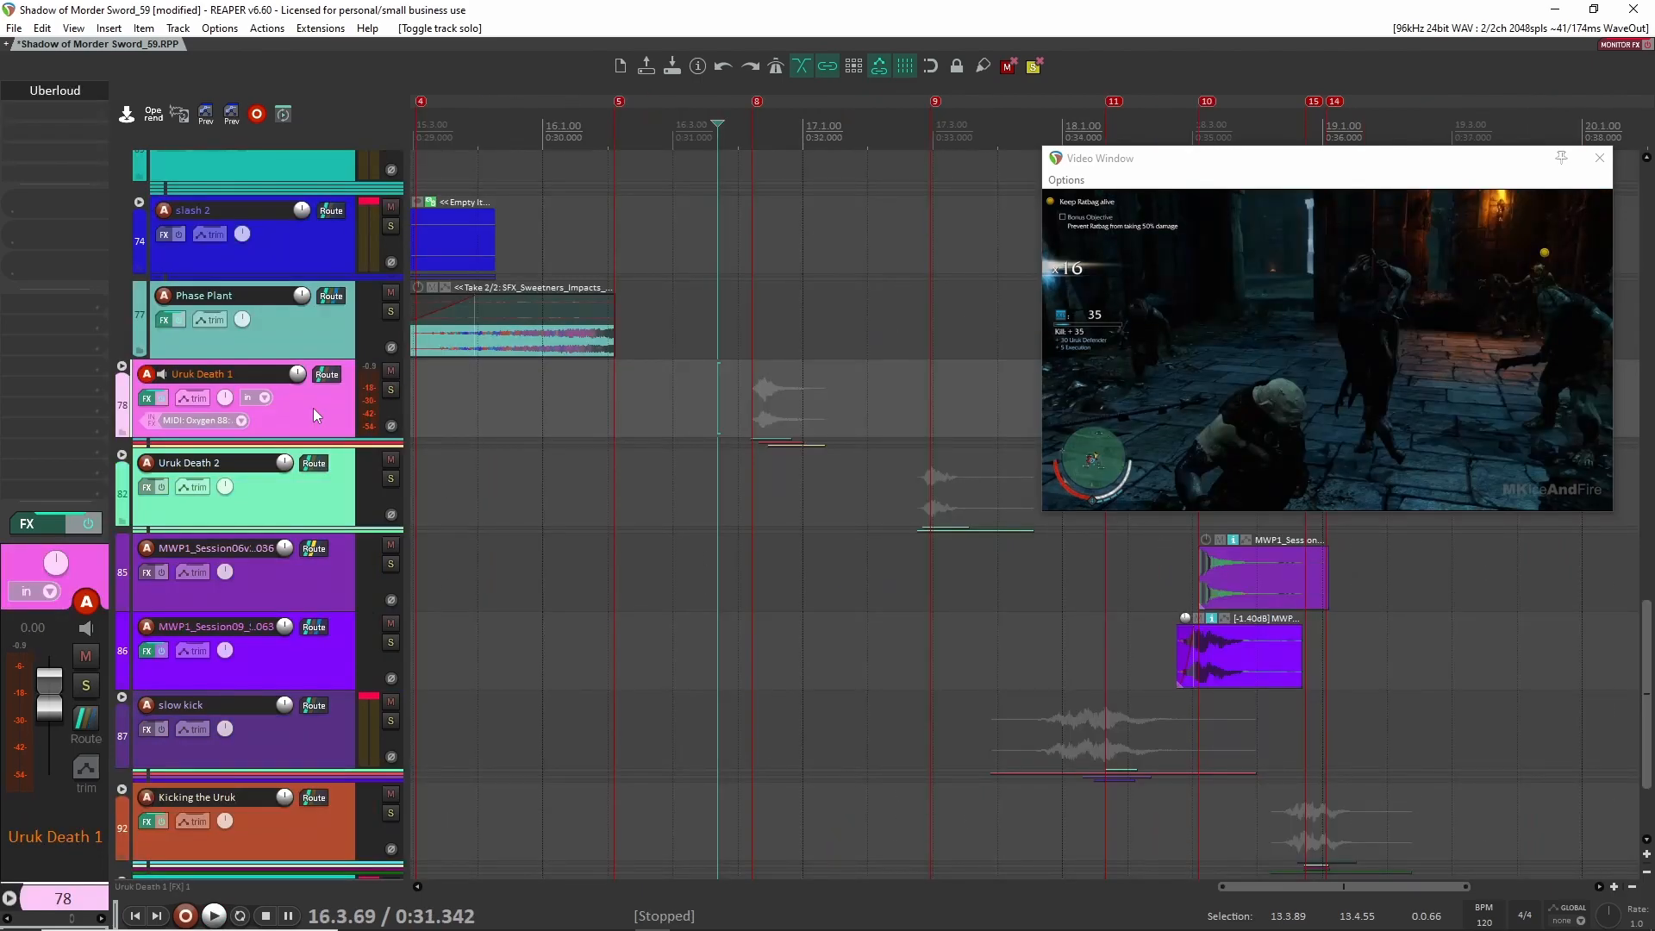
Expand and solo the Uruk Death 1 folder, and play its layers together from 16.3.69
key(f)
scroll(746, 544, up, 6)
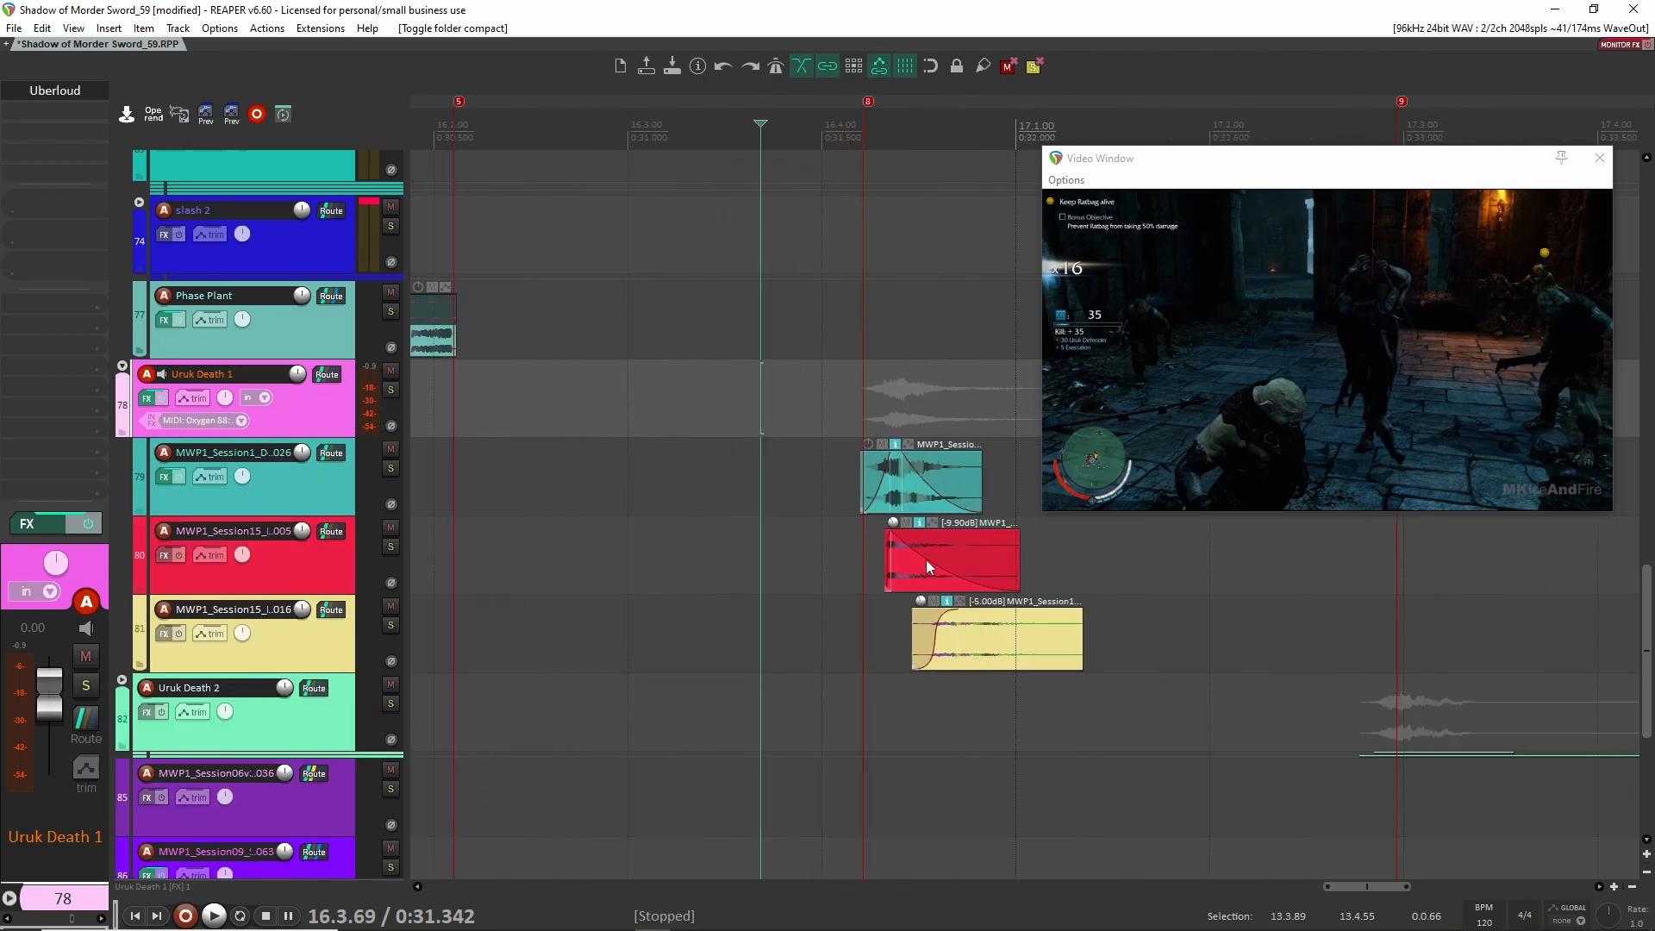
key(F6)
key(space)
key(space)
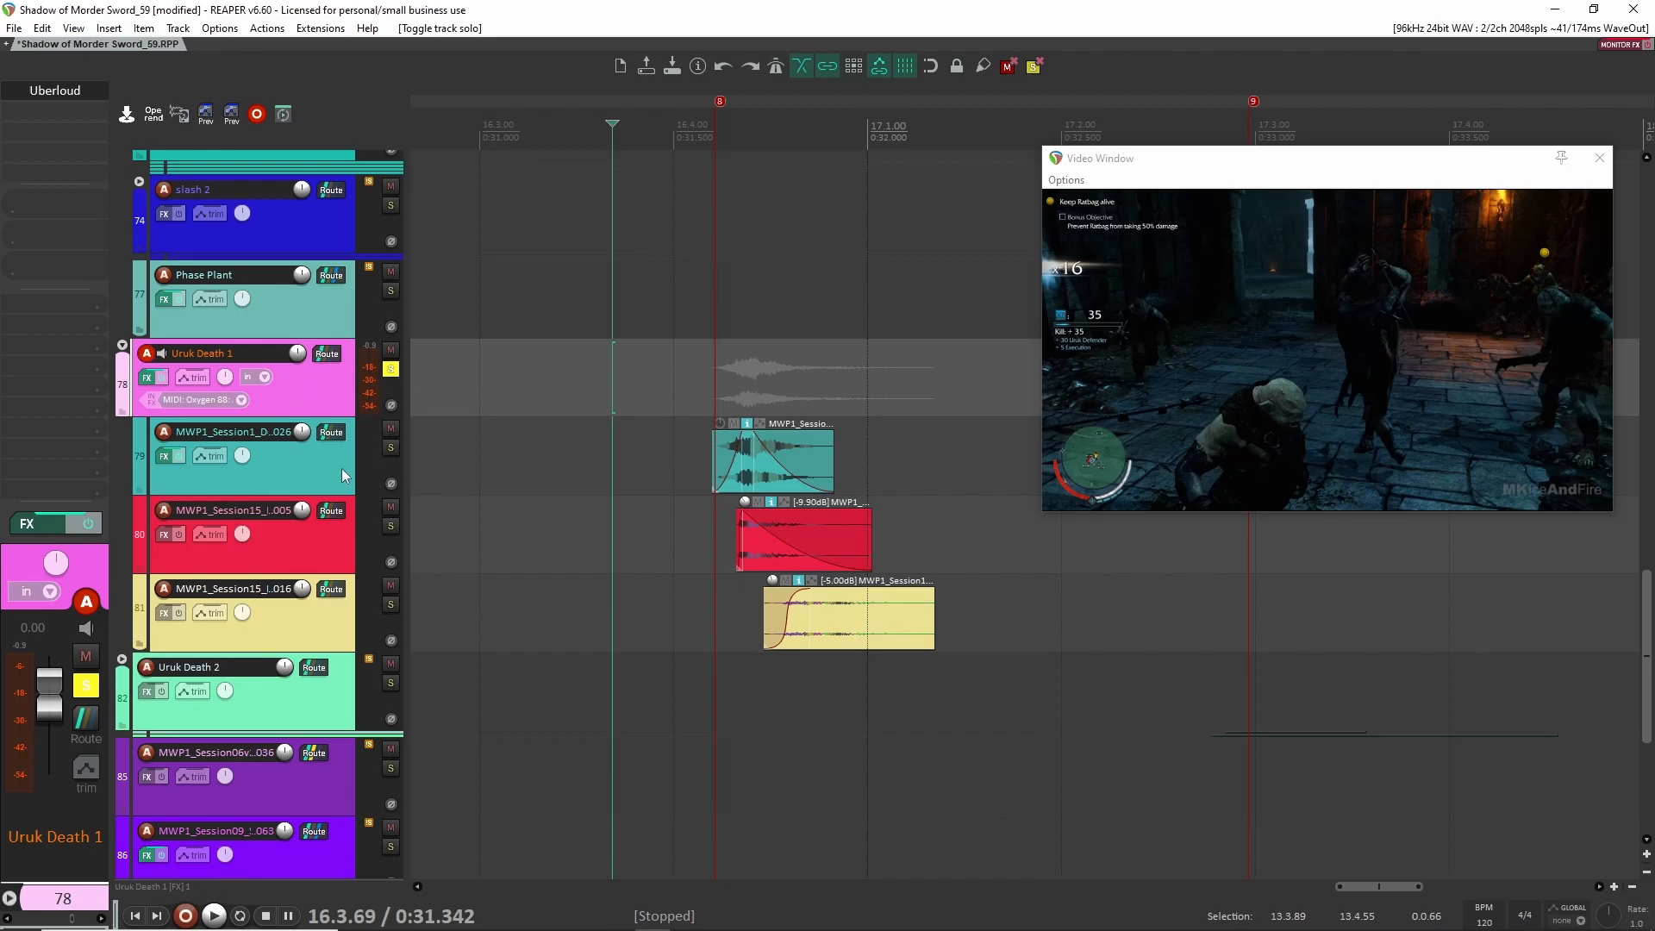
Solo only track 79 and play its MWP1_Session1_DesignedMetalScrape026.wav layer from 16.3.69
click(392, 447)
click(385, 450)
click(390, 448)
click(391, 448)
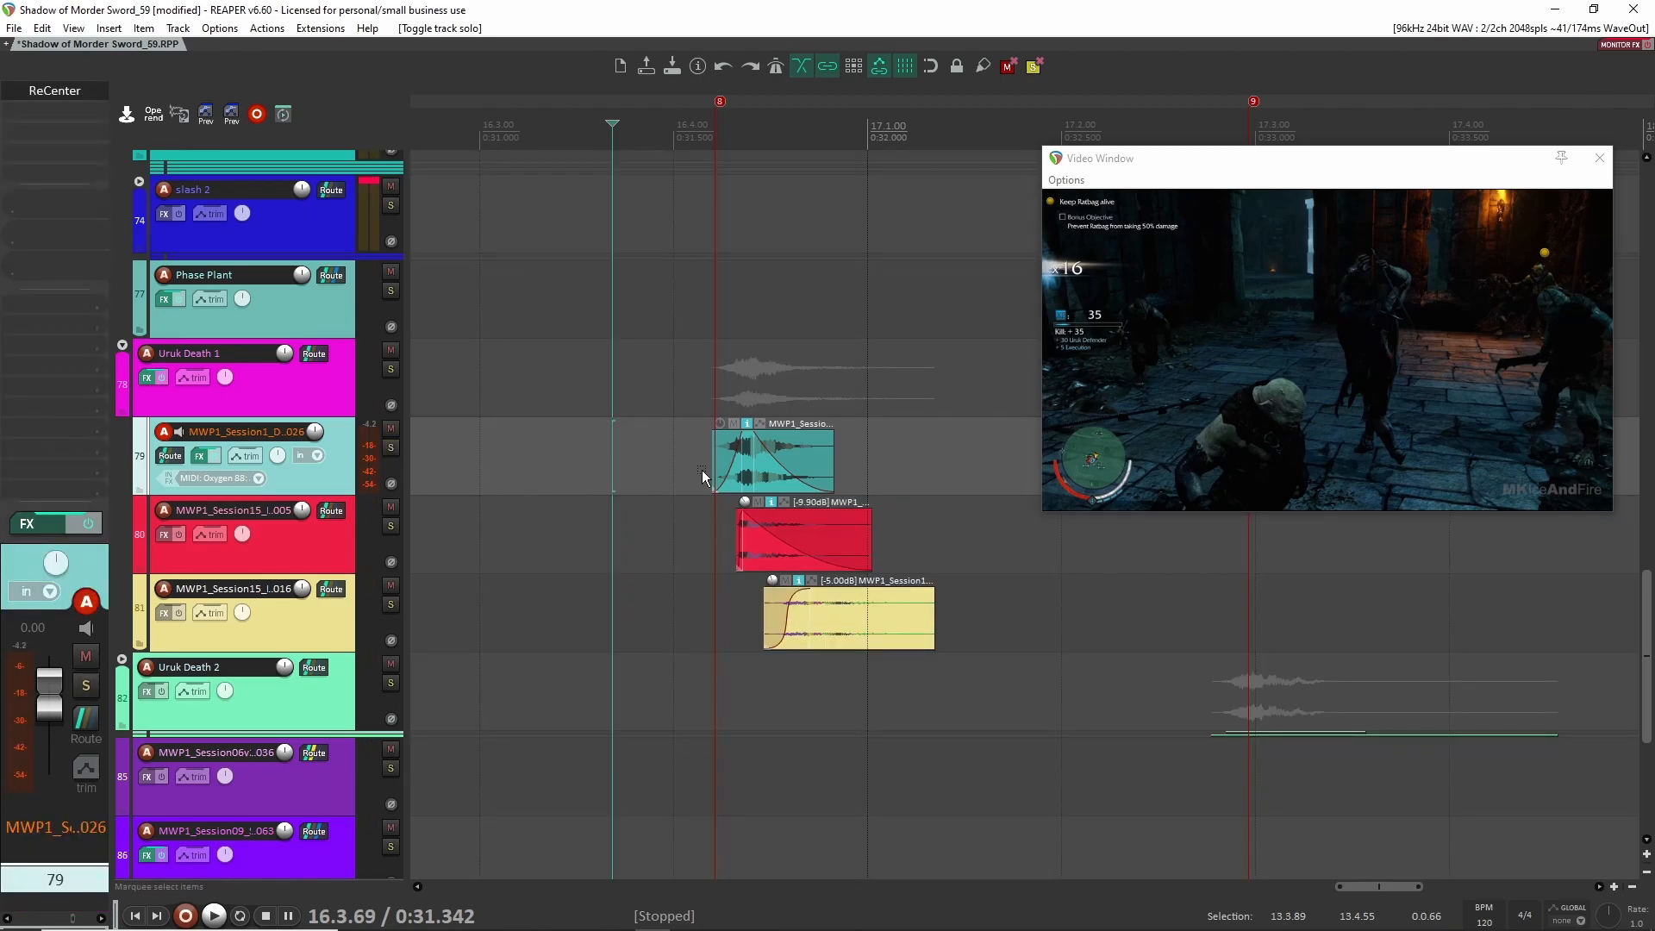
scroll(722, 473, up, 4)
drag(891, 455, 798, 457)
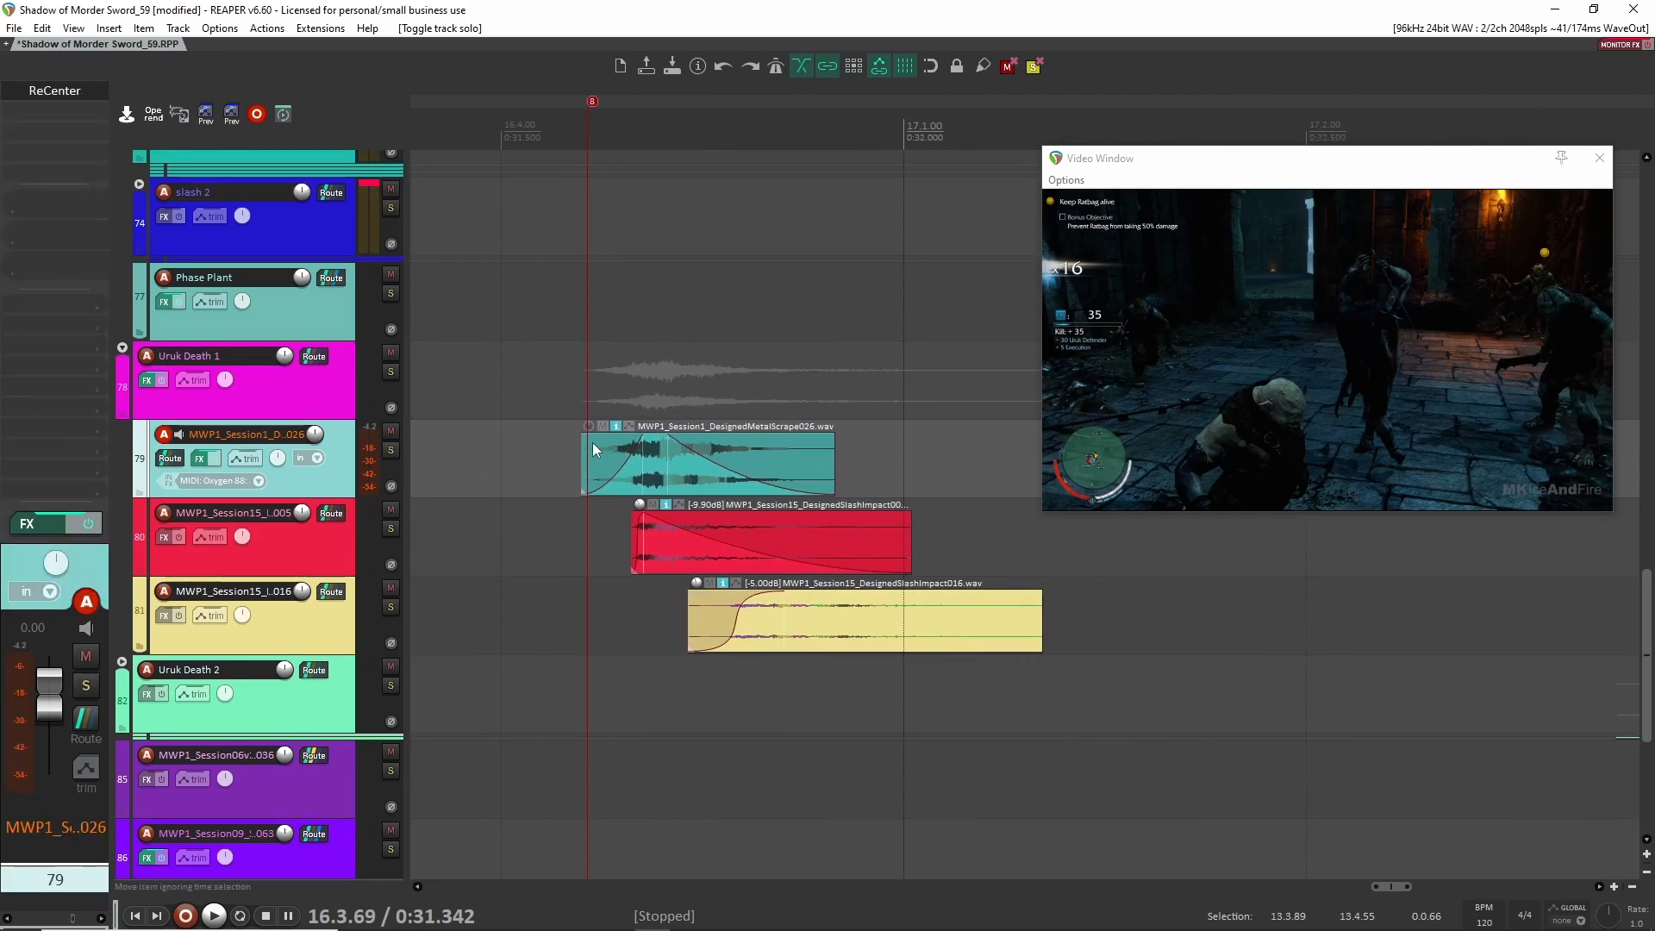
click(392, 450)
key(space)
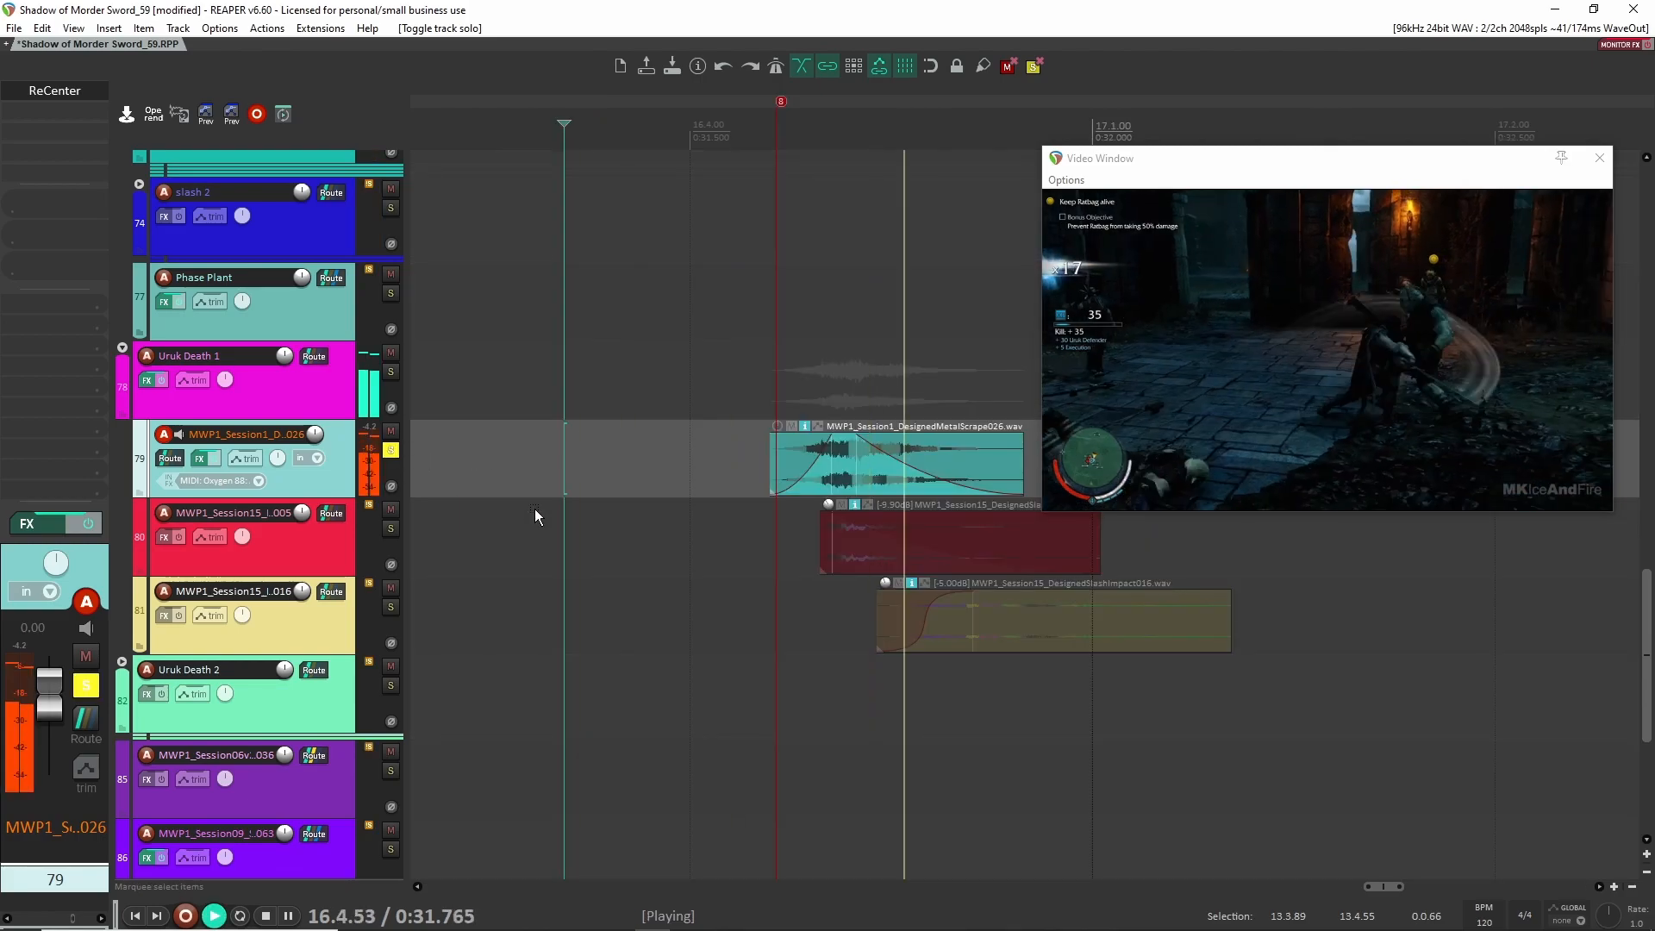
Solo only track 80 and play its DesignedSlashImpact005 layer from 16.4.28
click(805, 541)
drag(807, 543, 662, 531)
key(space)
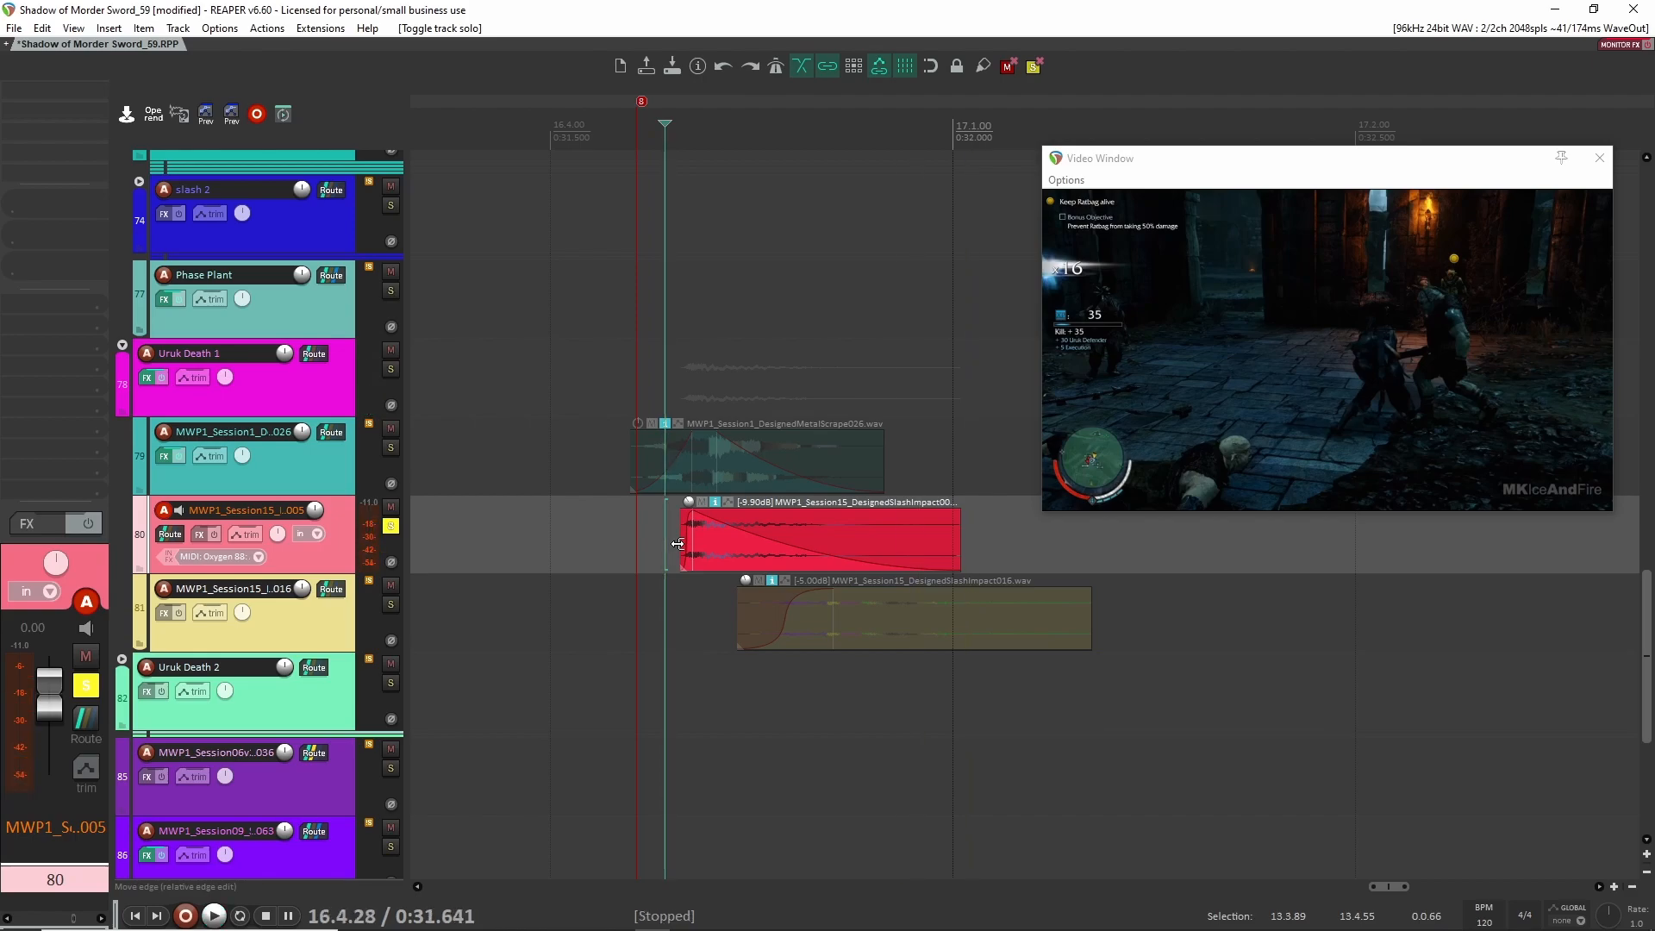
Compare the DesignedSlashImpact005 item on track 80 from 16.3.97 with its start extended to about 16.4.00 and with that extension undone
drag(678, 544, 564, 548)
click(540, 541)
key(space)
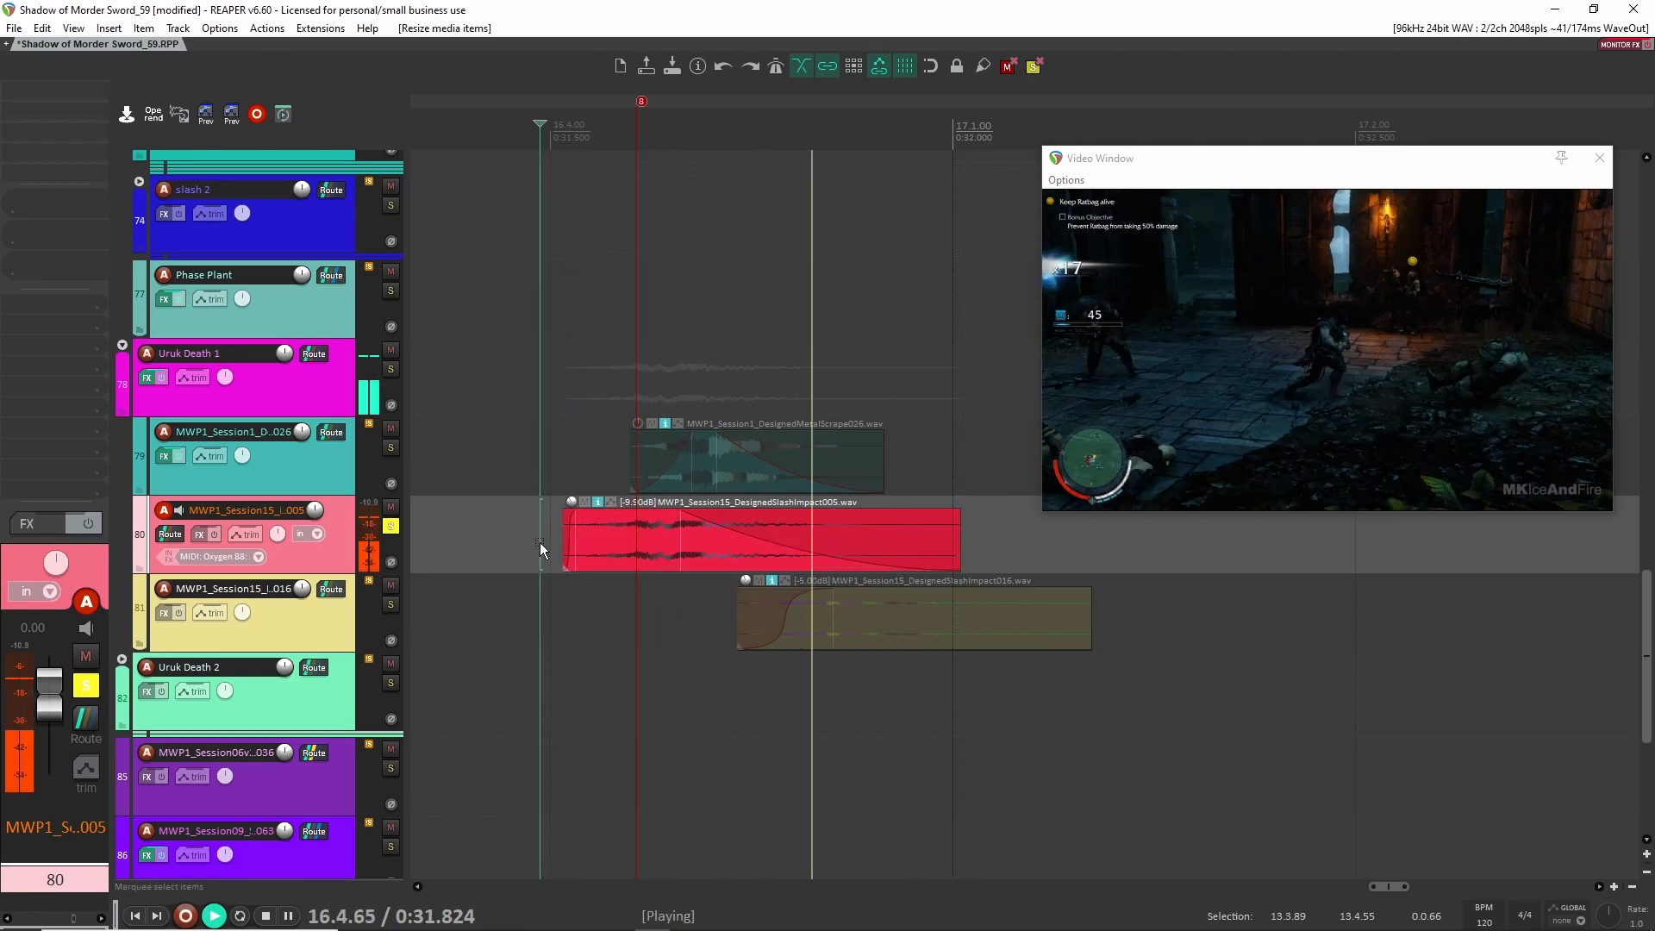
key(space)
key(ctrl+z)
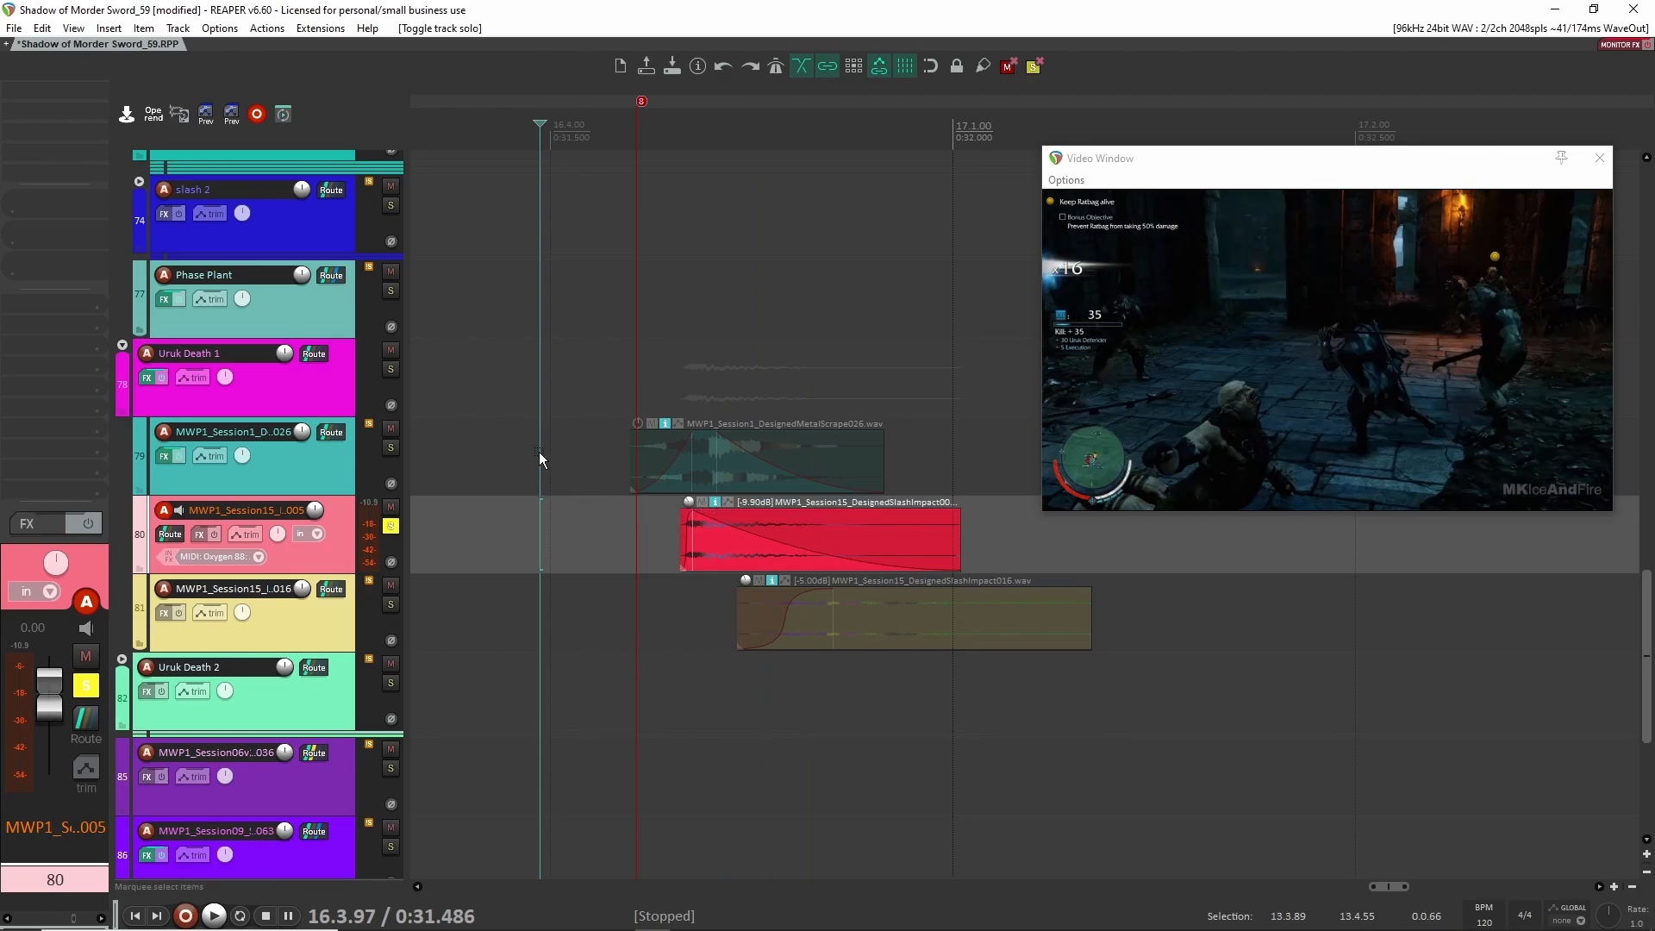
key(space)
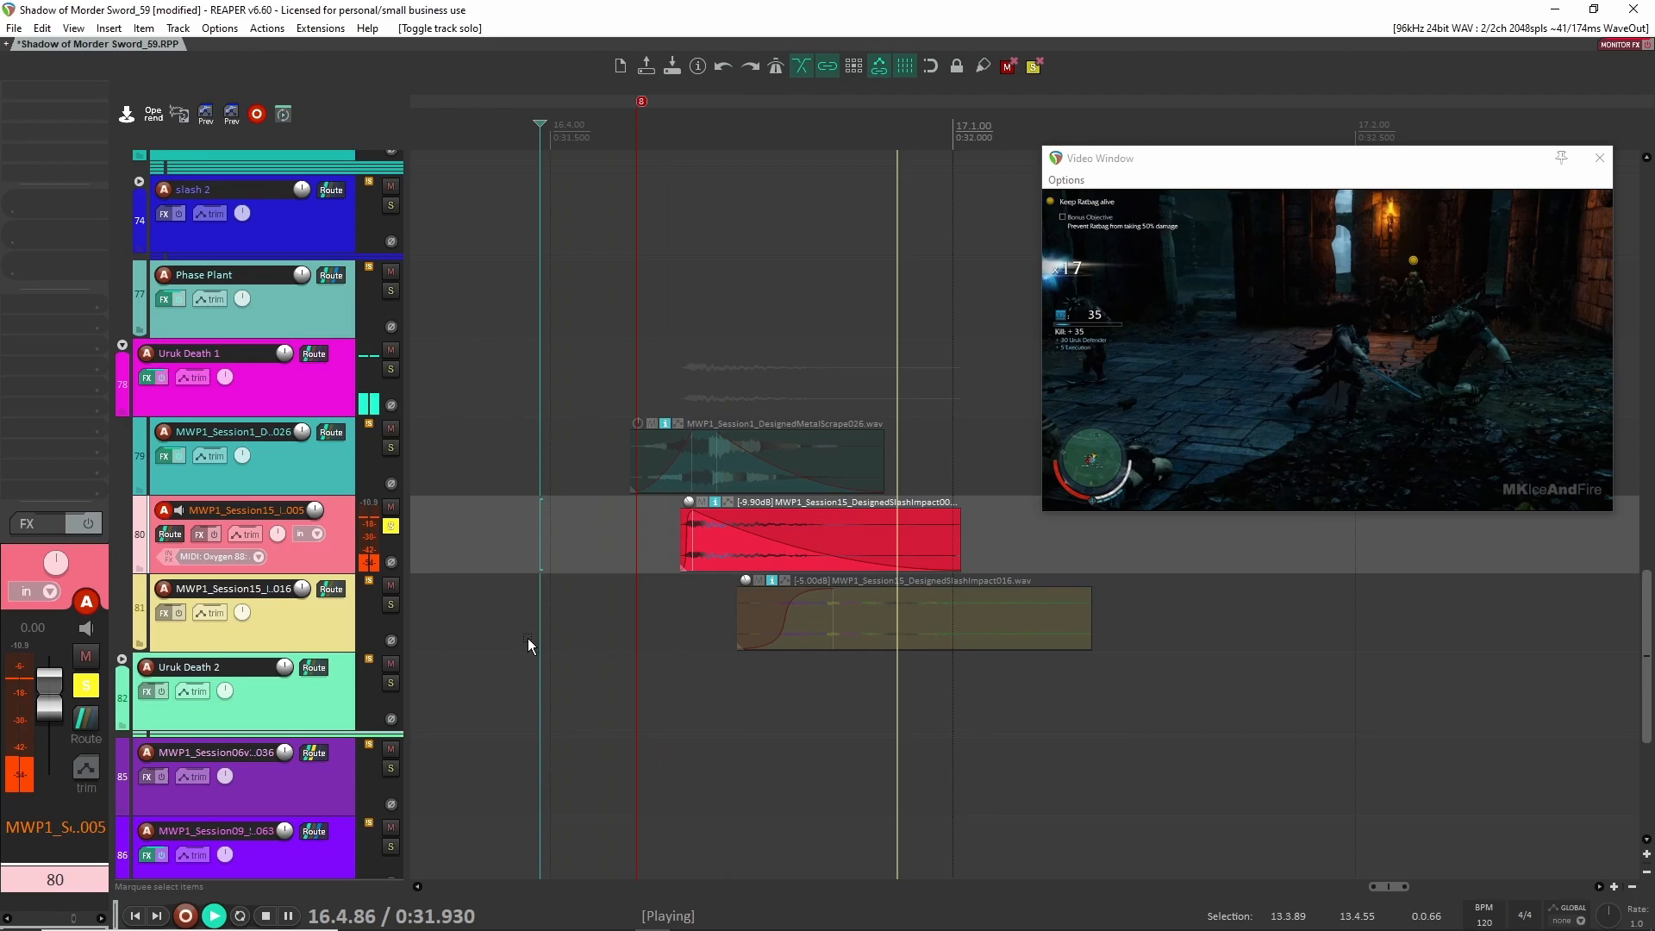
key(space)
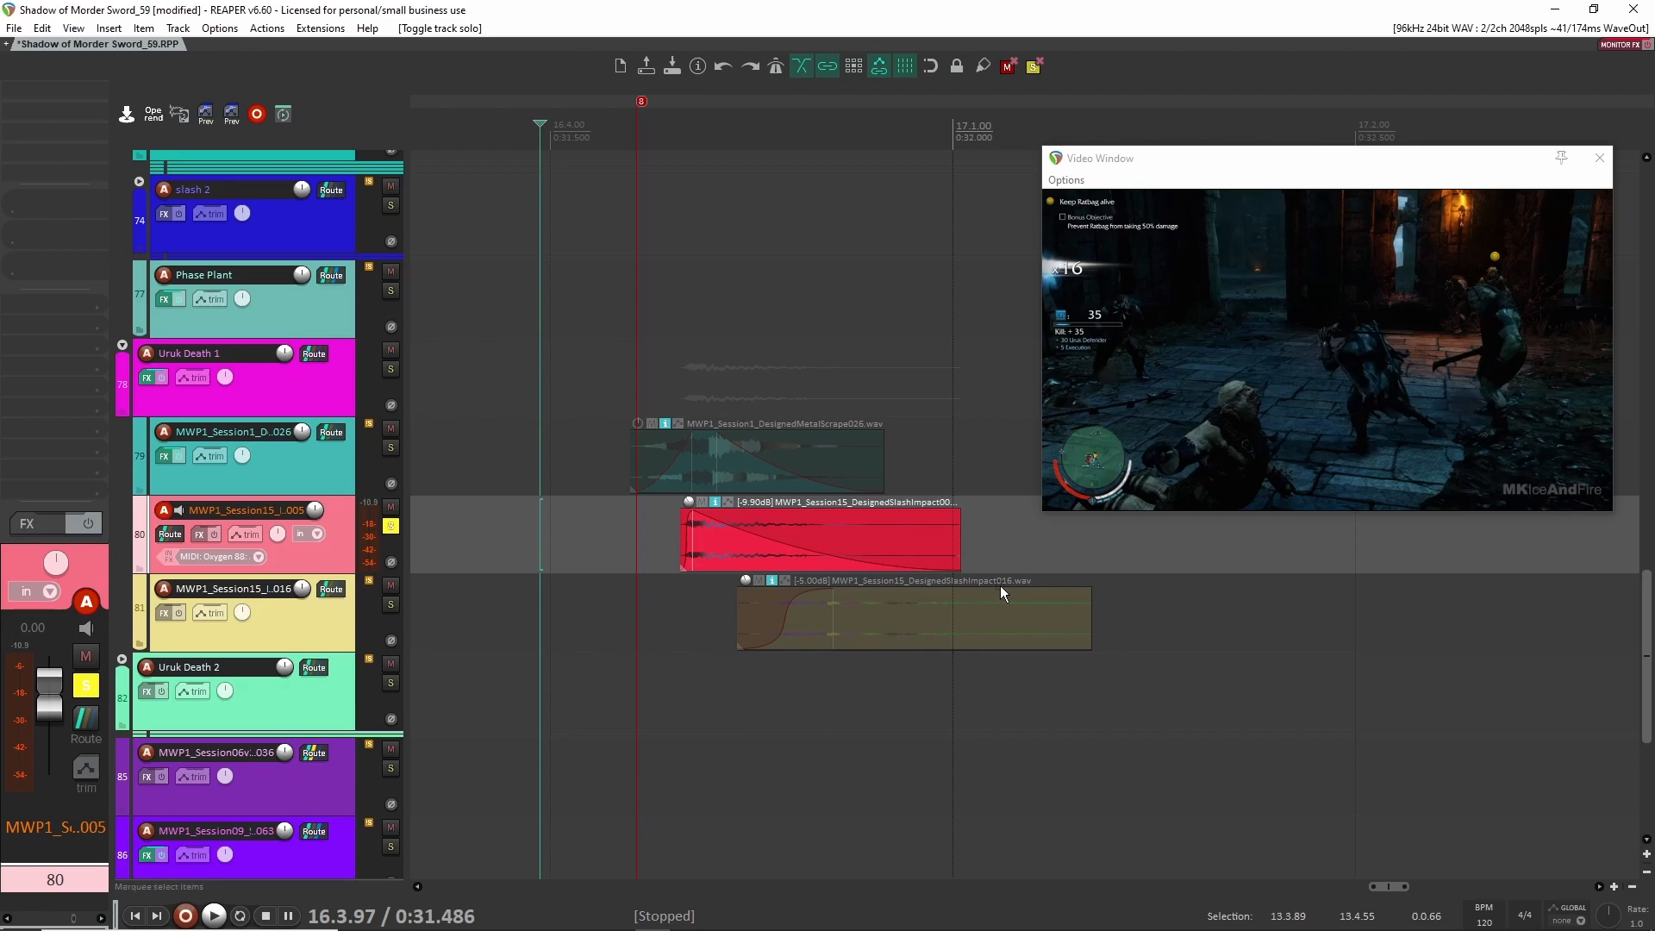
Solo only track 81 and play its MWP1_Session15_DesignedSlashImpact016.wav layer from 16.4.18
click(391, 526)
click(391, 604)
click(623, 628)
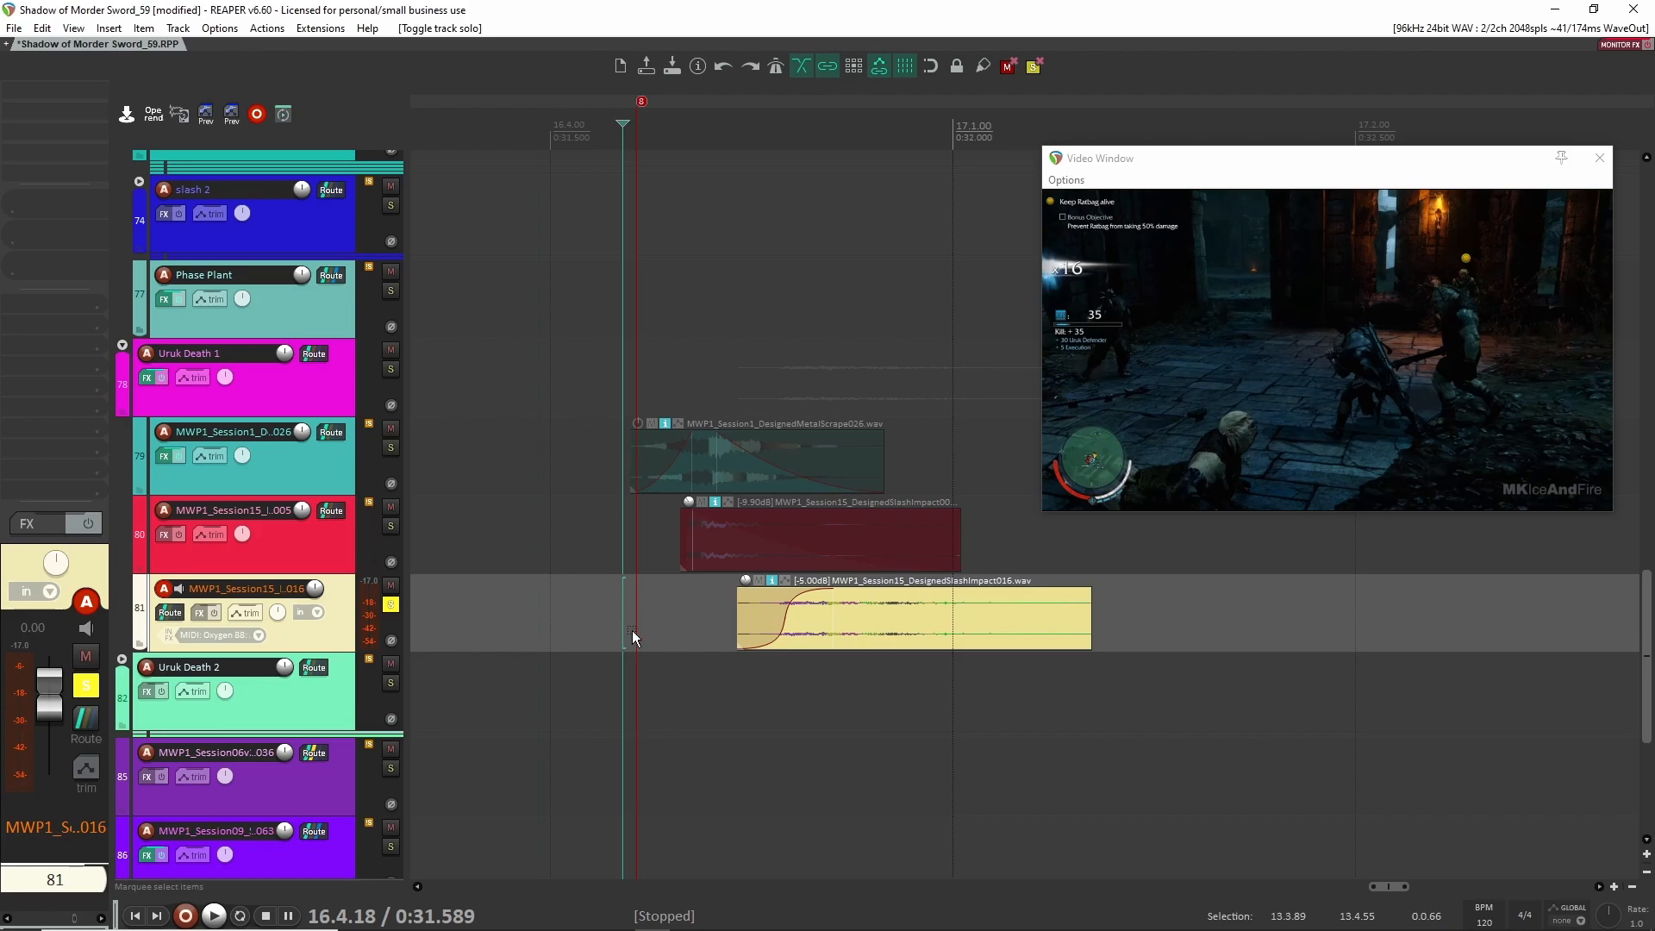
key(space)
key(space)
Solo the Uruk Death 1 folder, play its layers together from 16.4.12, and collapse the folder
click(389, 371)
click(598, 448)
key(space)
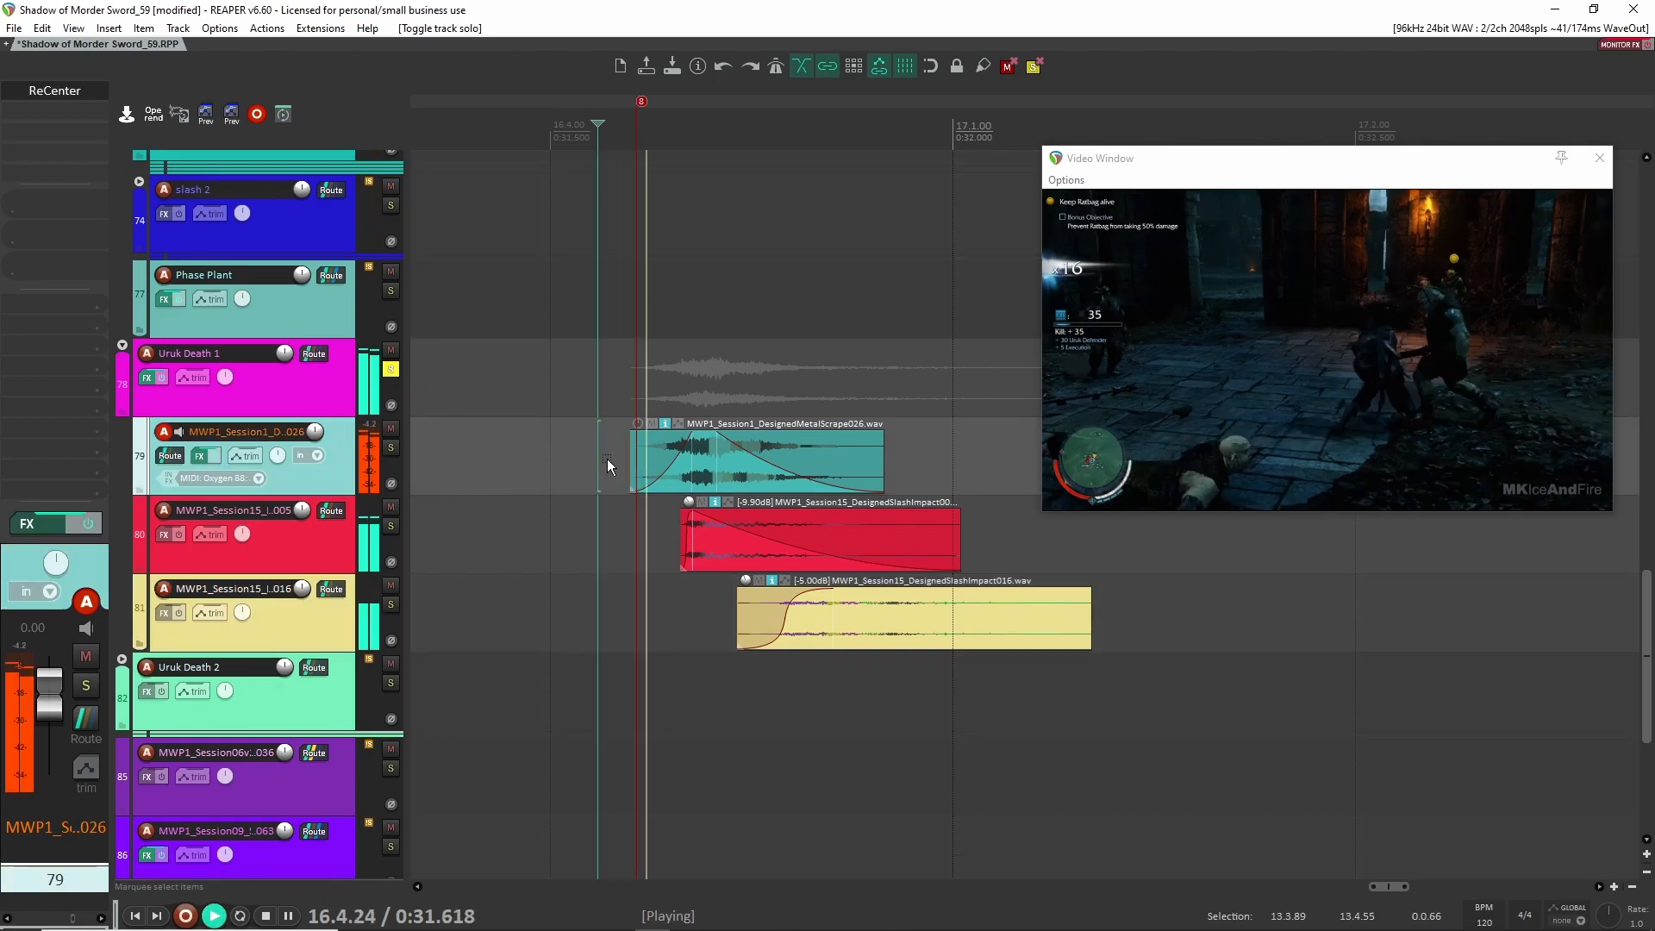
key(space)
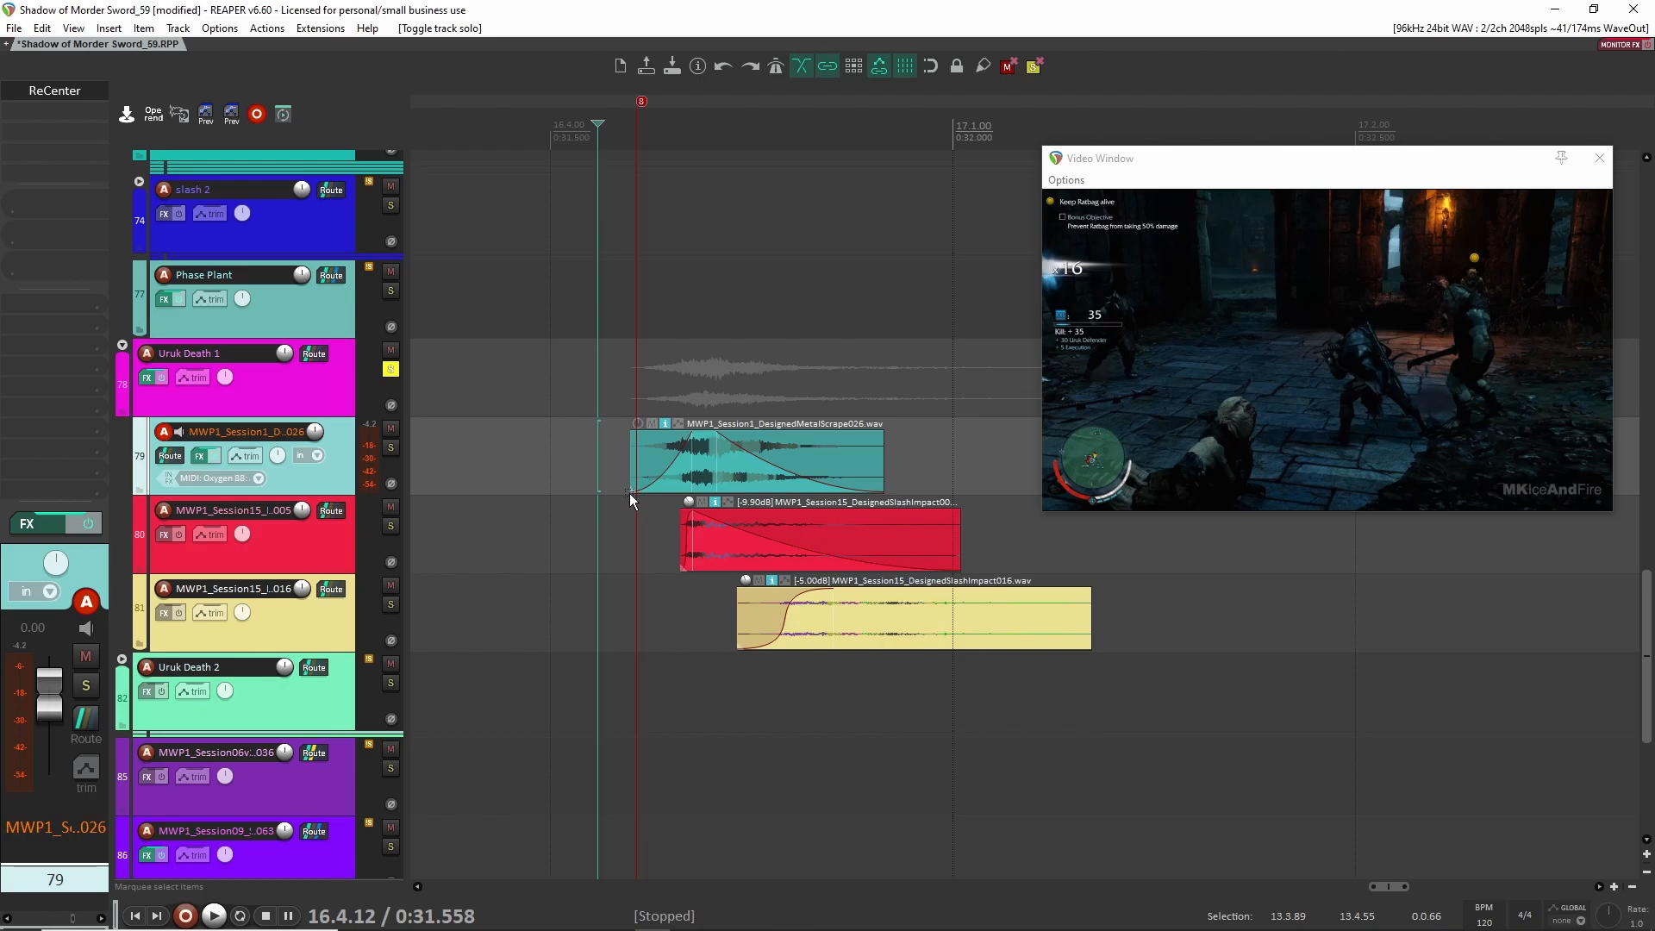
scroll(629, 493, down, 3)
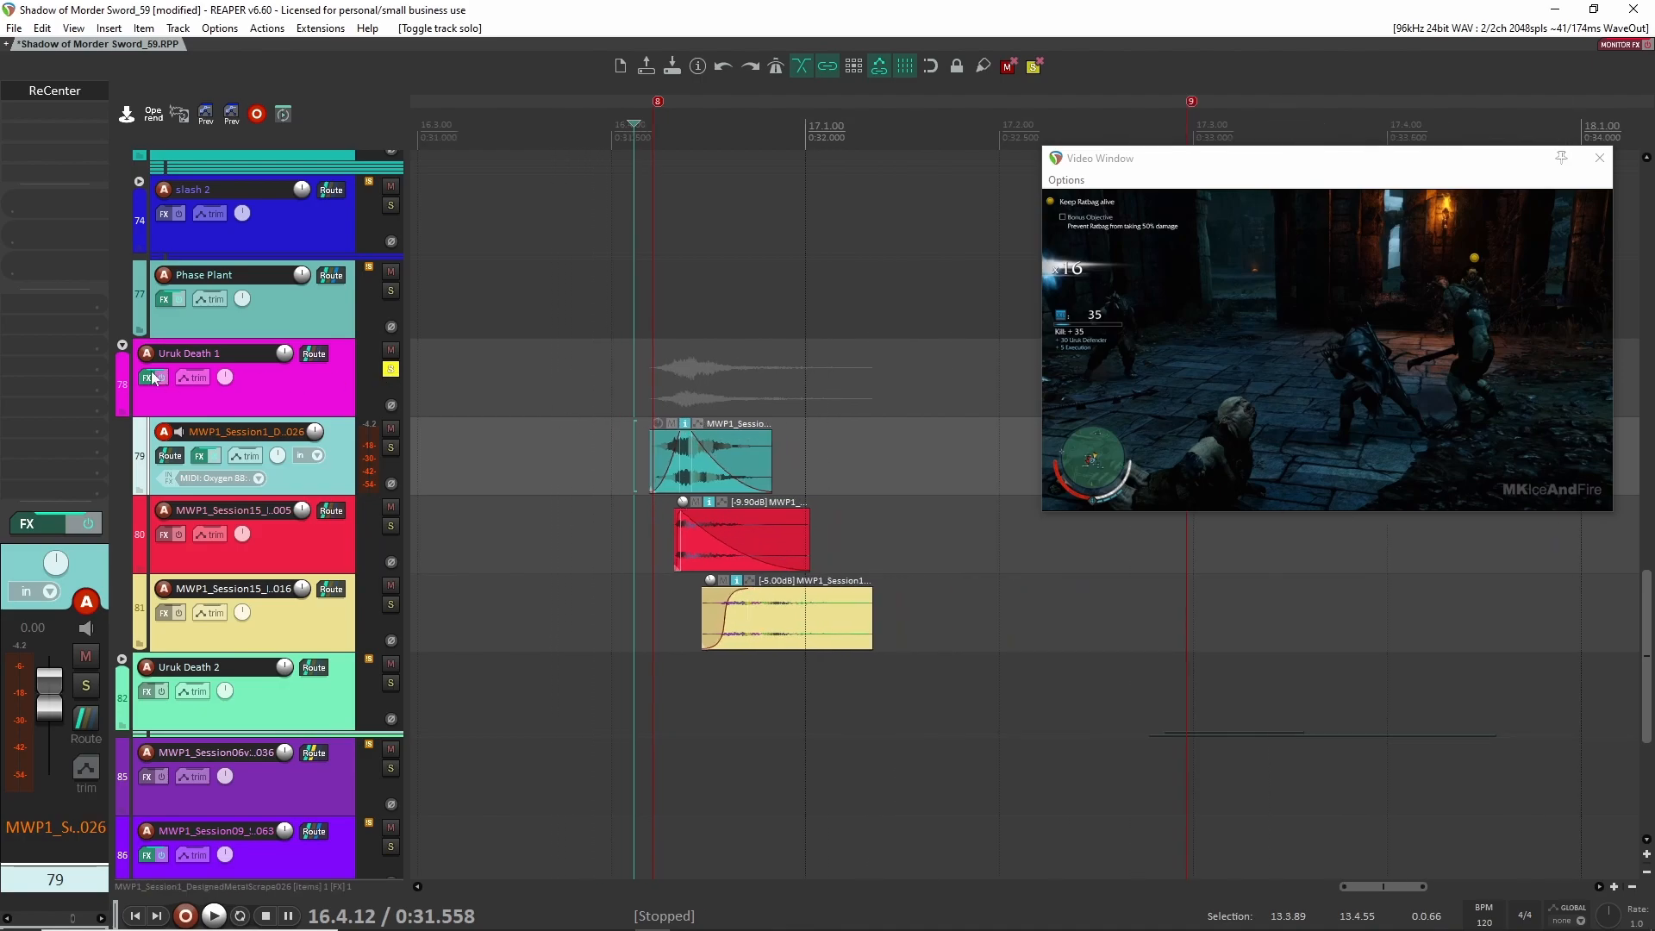
click(122, 345)
click(121, 345)
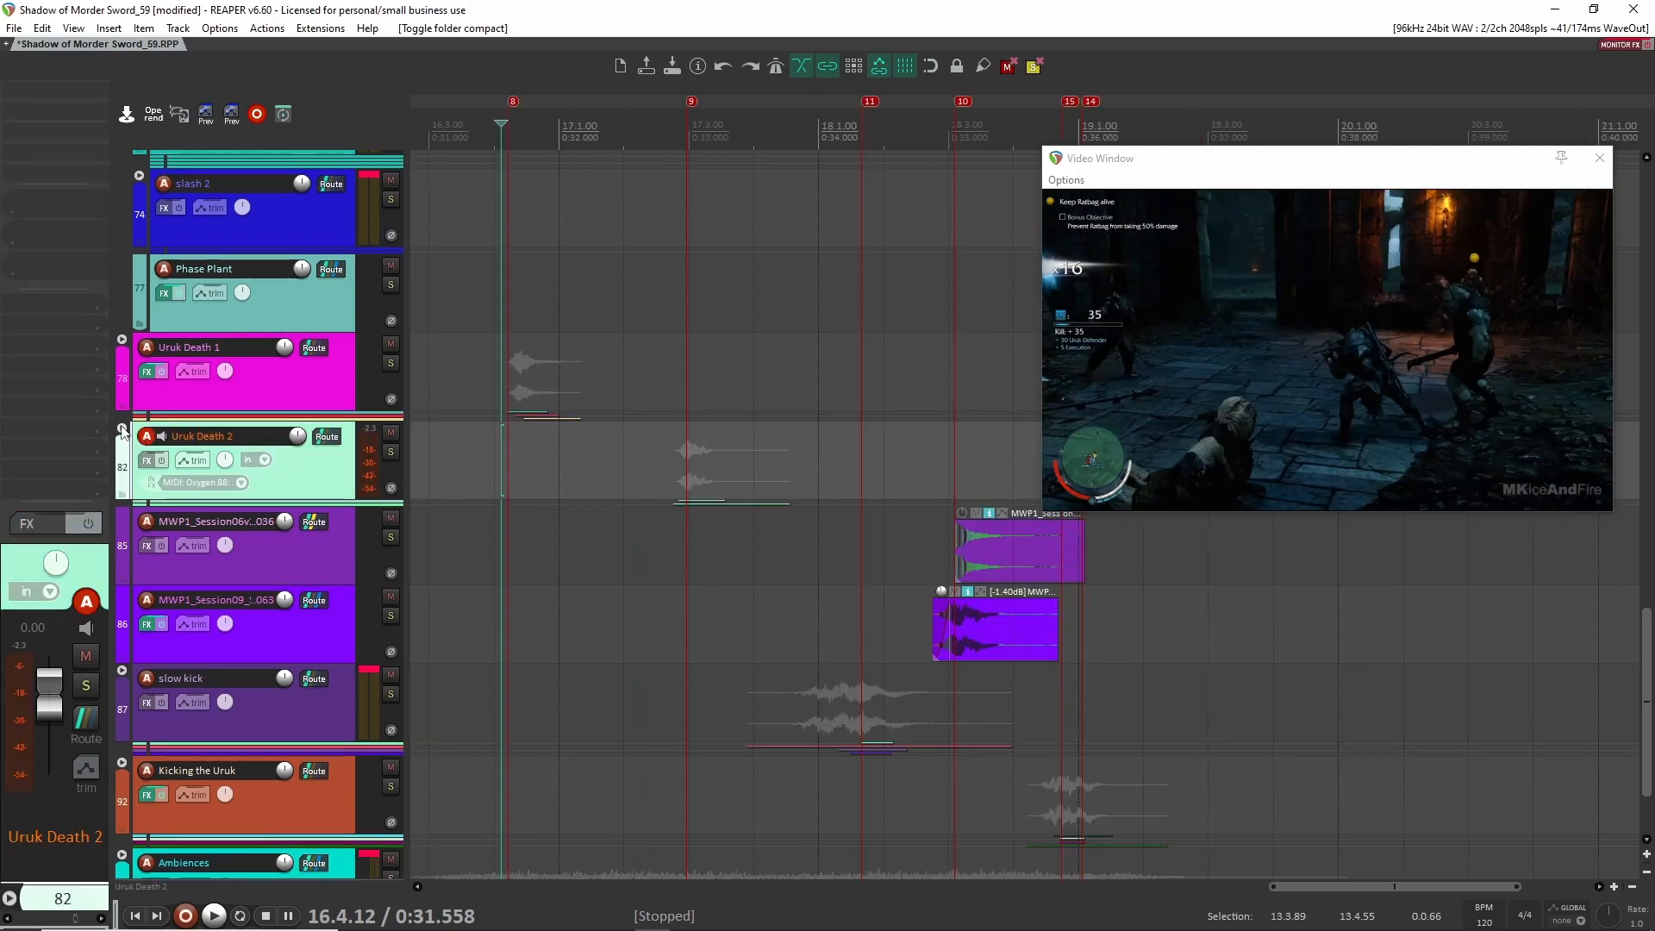
Expand and solo the Uruk Death 2 folder, and play its two layers together from 17.2.57
click(122, 429)
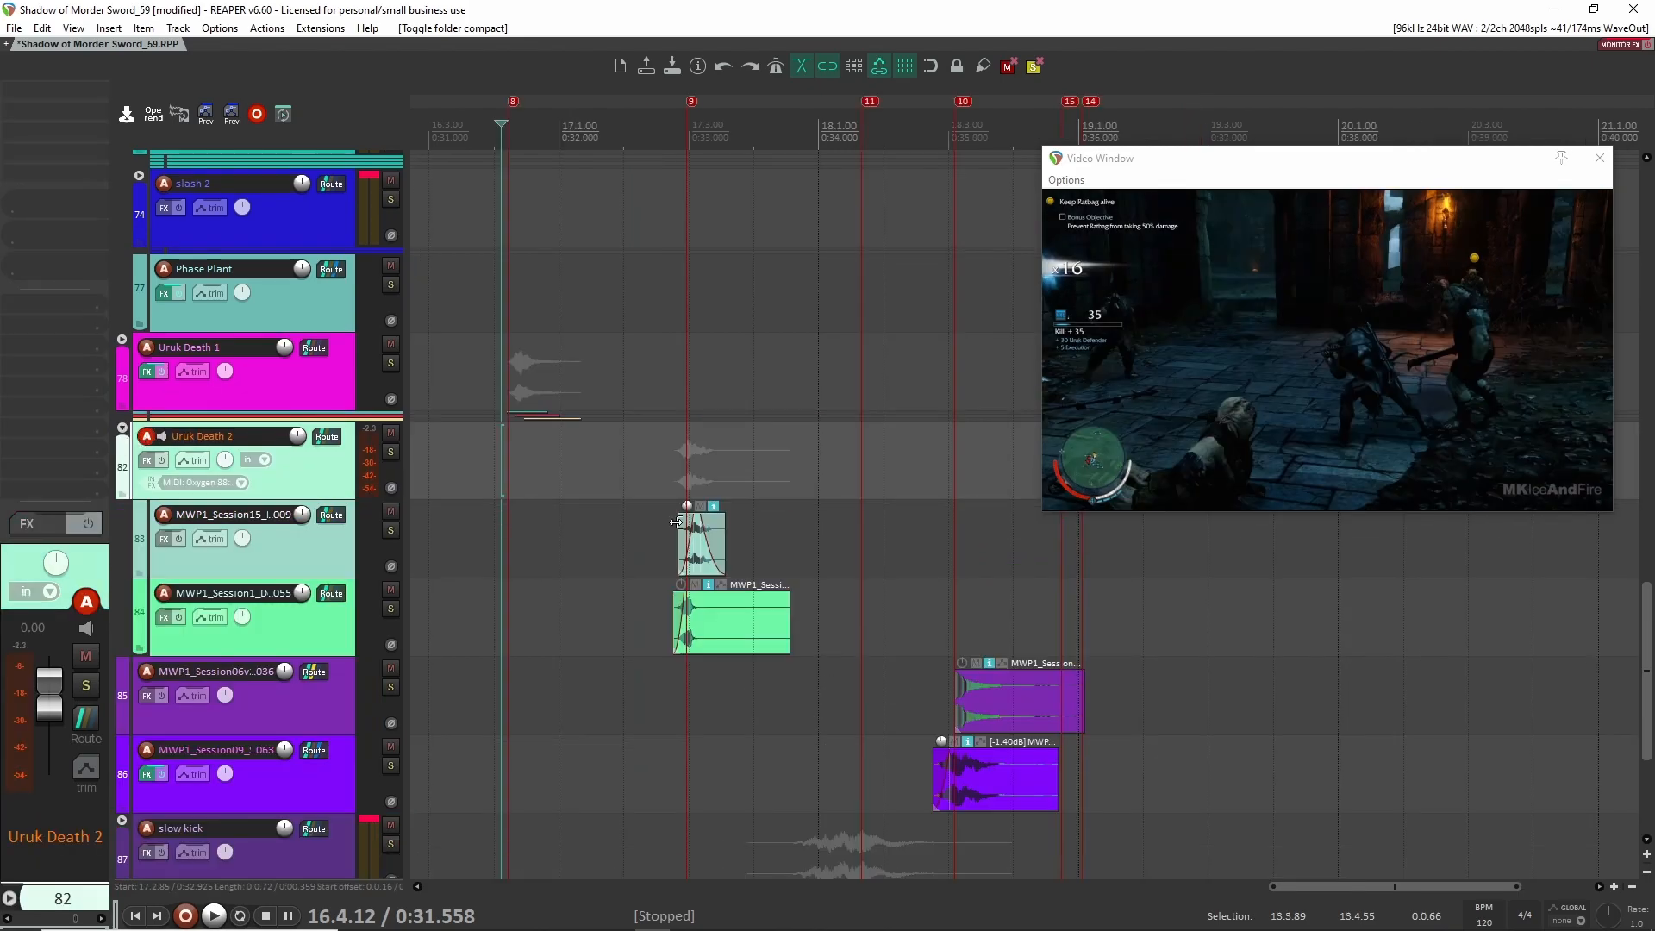
click(661, 523)
key(F6)
key(space)
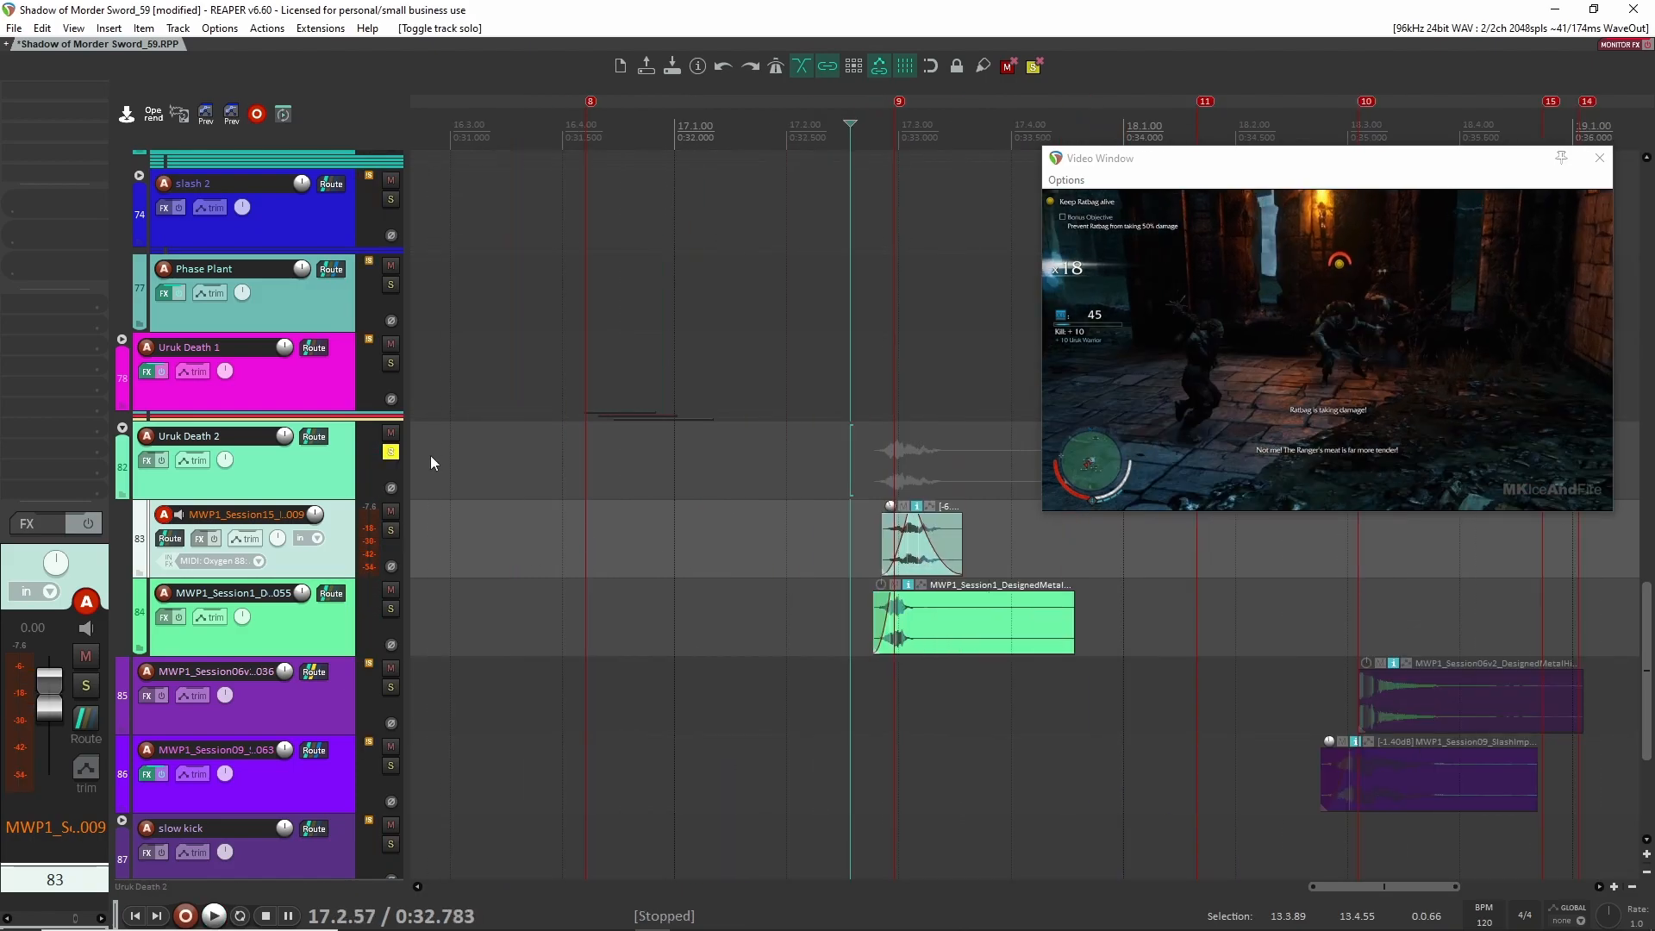
Solo only track 83 and play its MWP1_Session15_DesignedSlashImpact009.wav layer from 17.2.57
key(F6)
key(space)
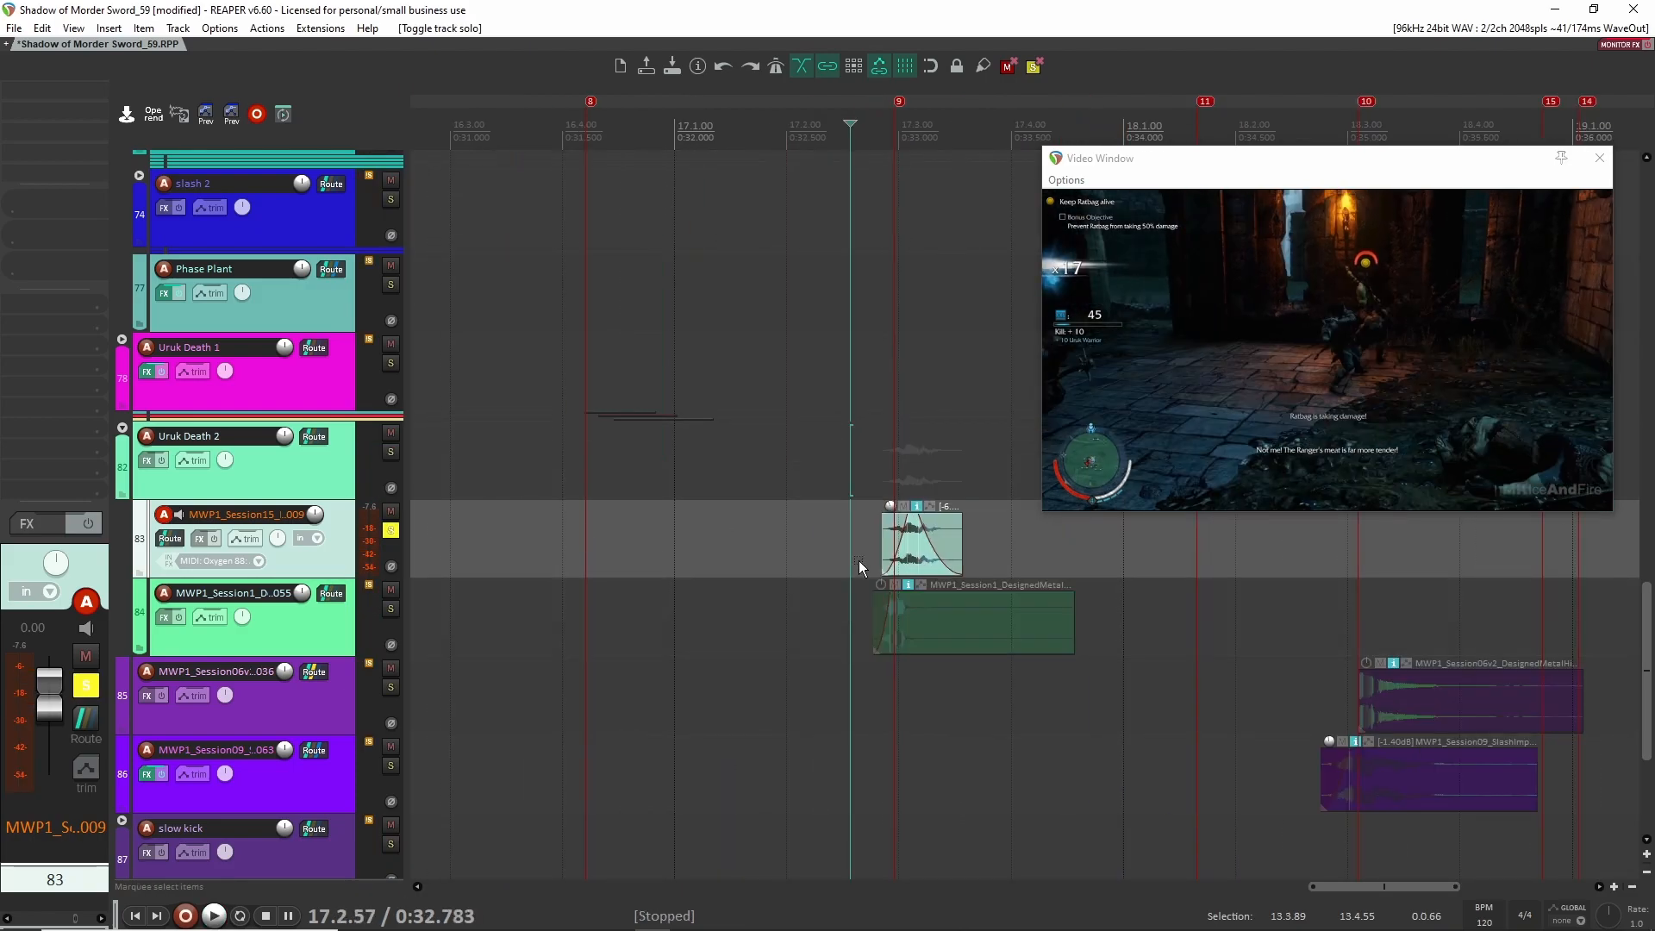
scroll(725, 541, up, 5)
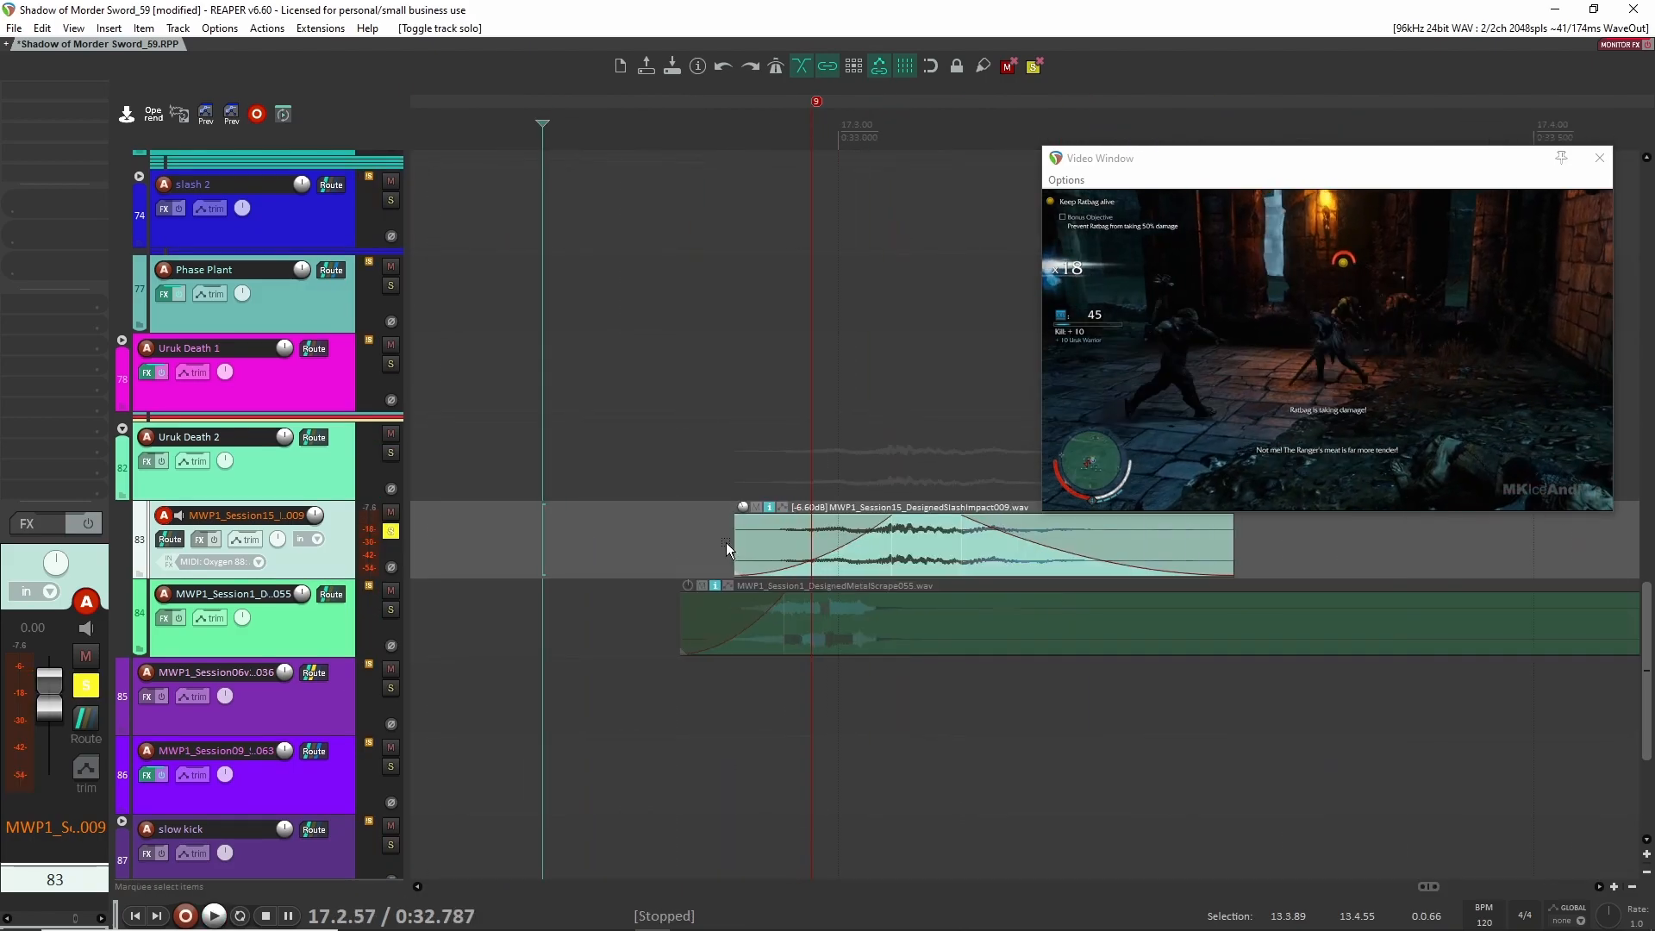
key(space)
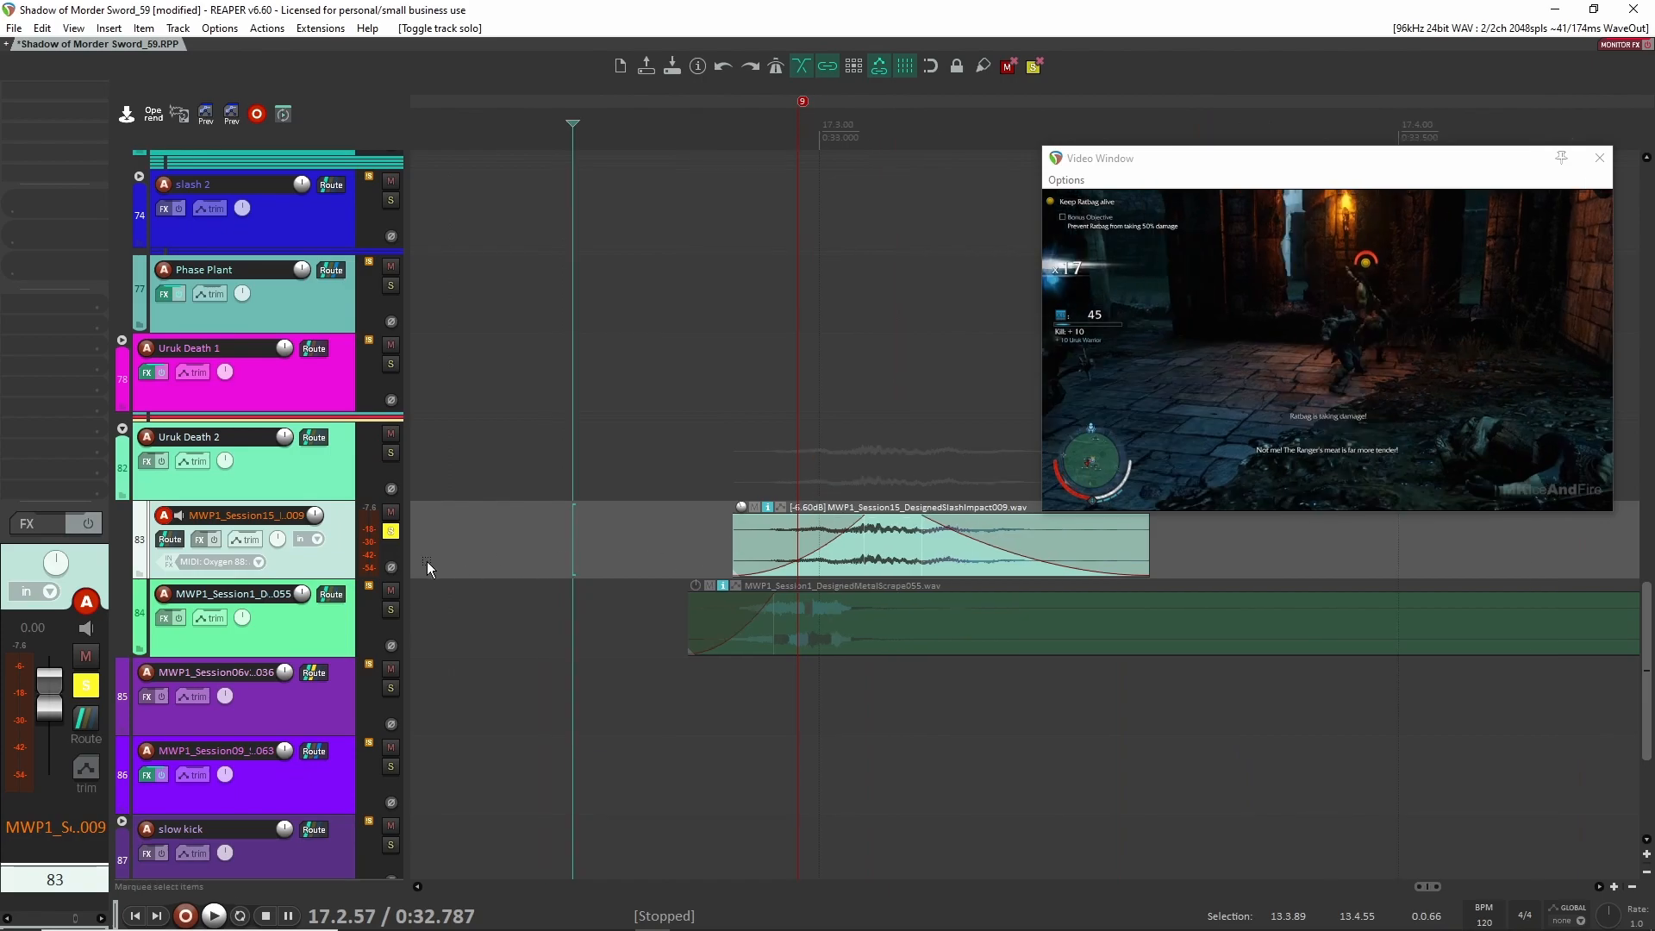
key(space)
key(space)
Solo only track 84, play its MWP1_Session1_DesignedMetalScrape055.wav layer from 17.2.57, and collapse the Uruk Death 2 folder
click(390, 610)
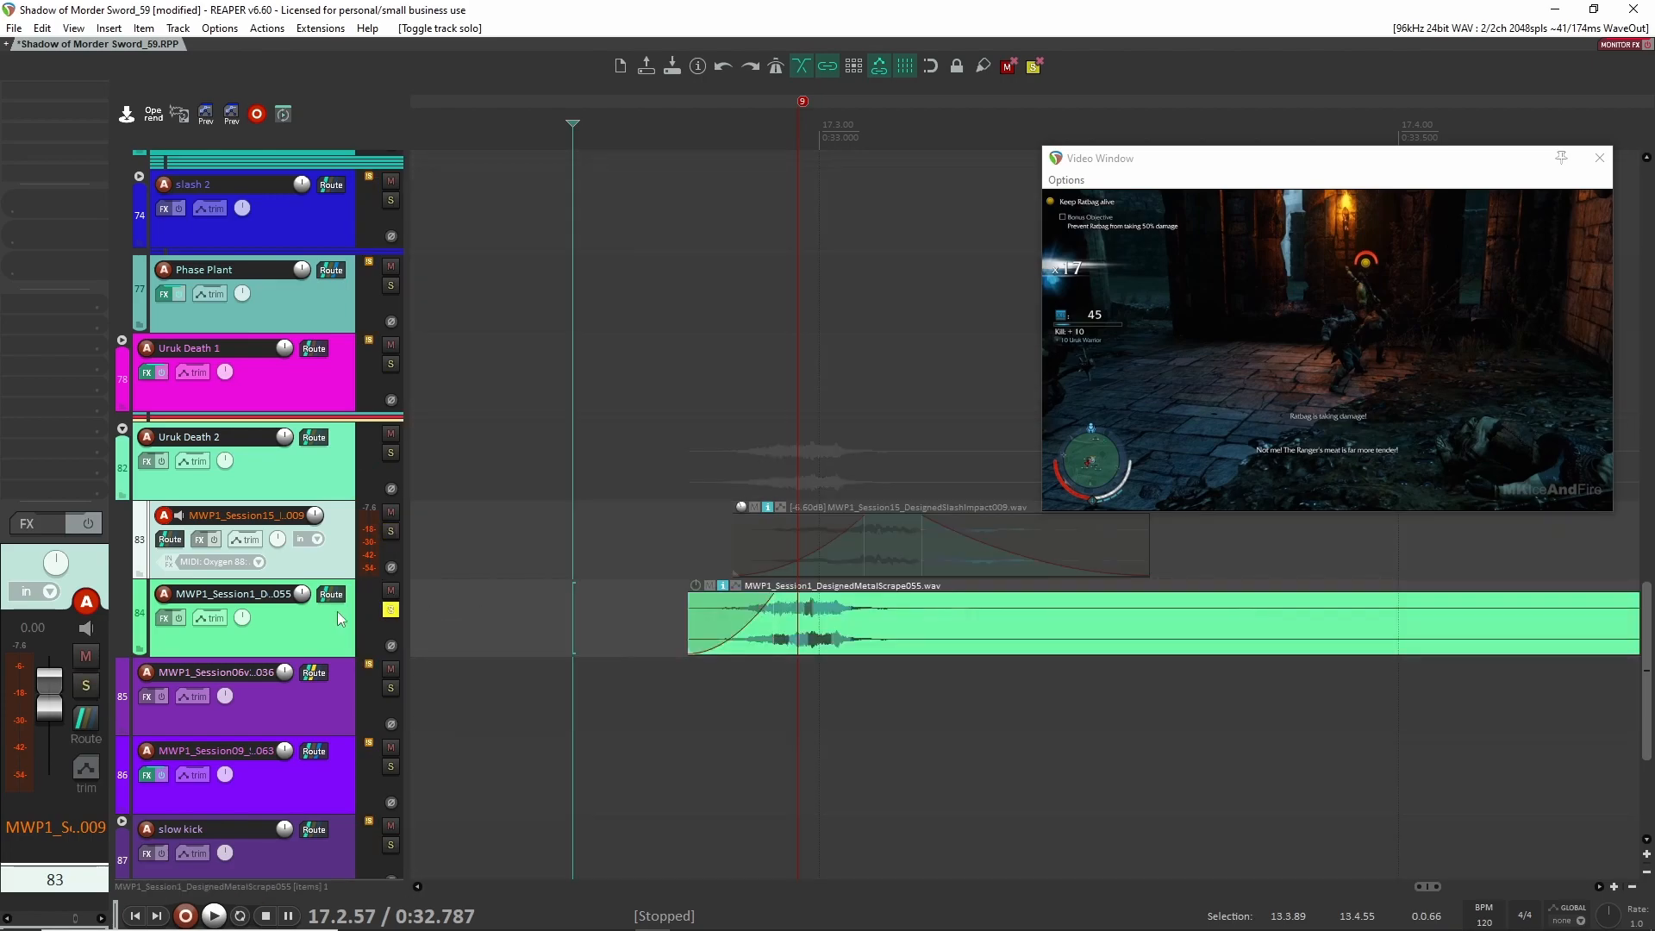
click(517, 613)
key(space)
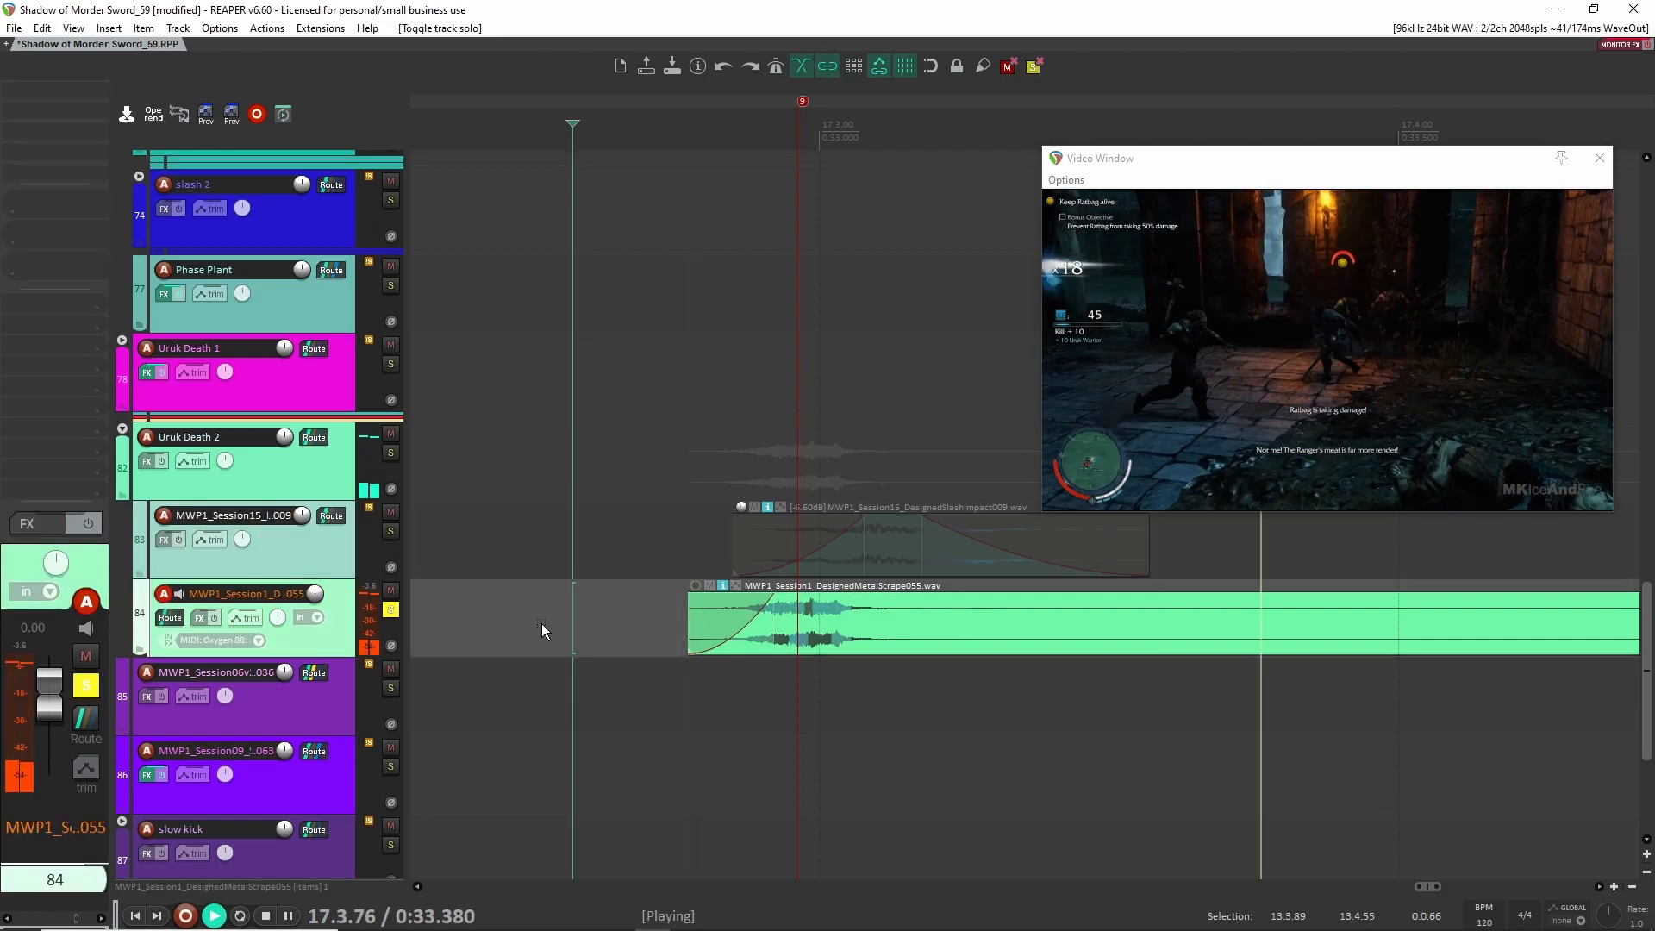
key(space)
click(390, 610)
scroll(519, 614, down, 5)
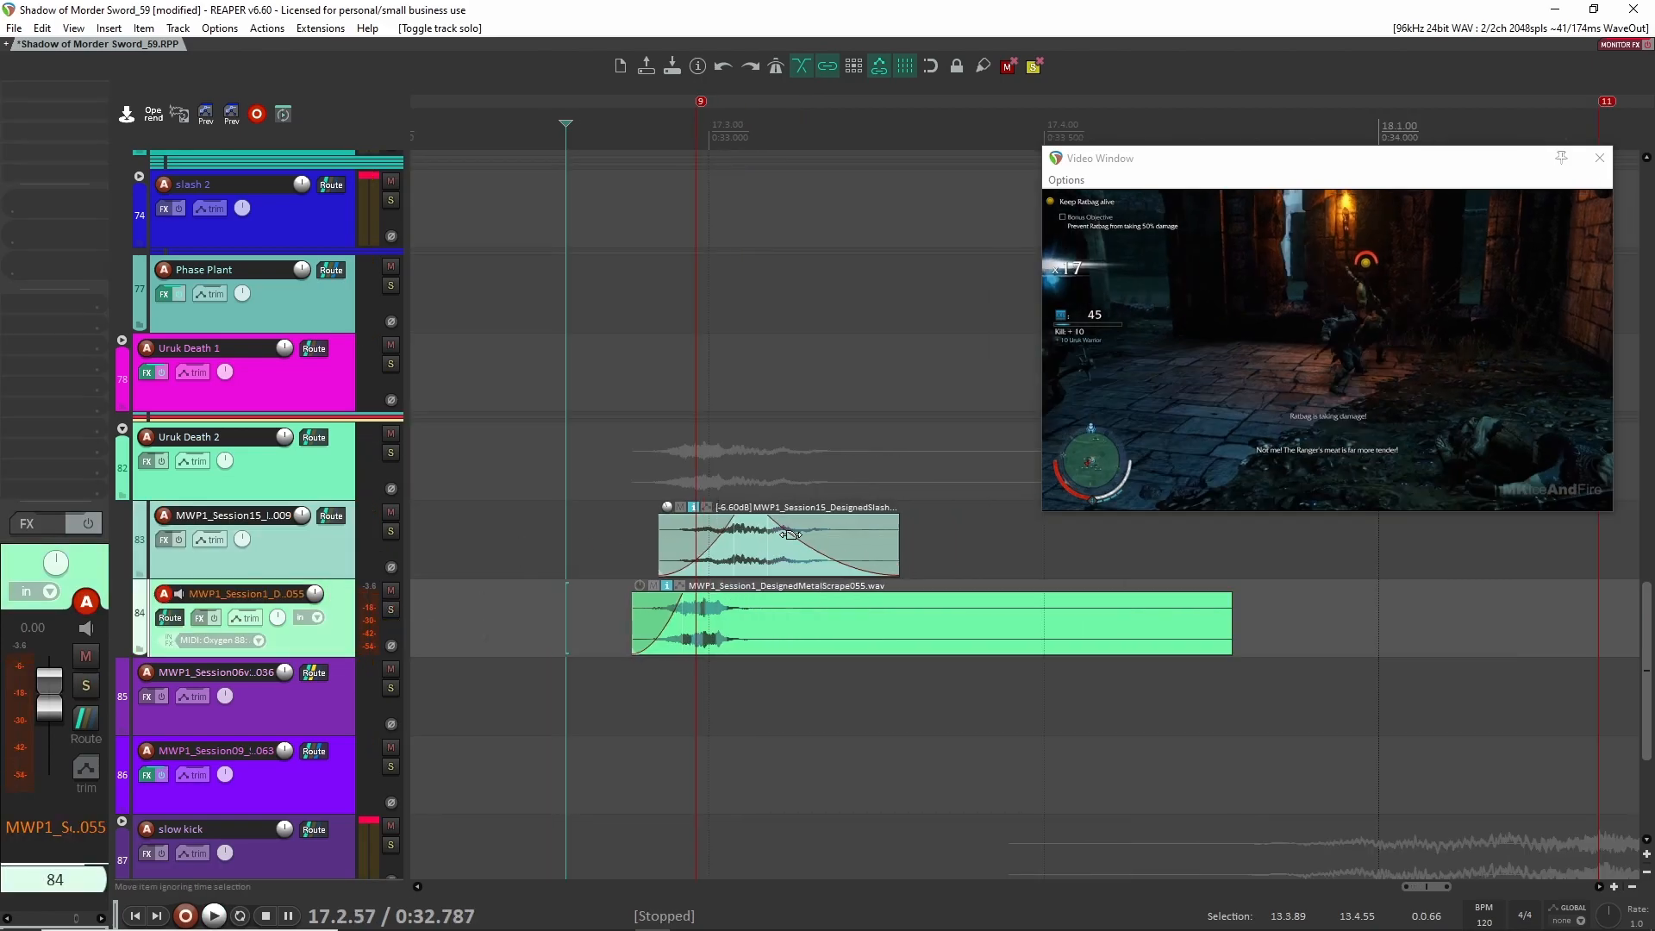
click(120, 428)
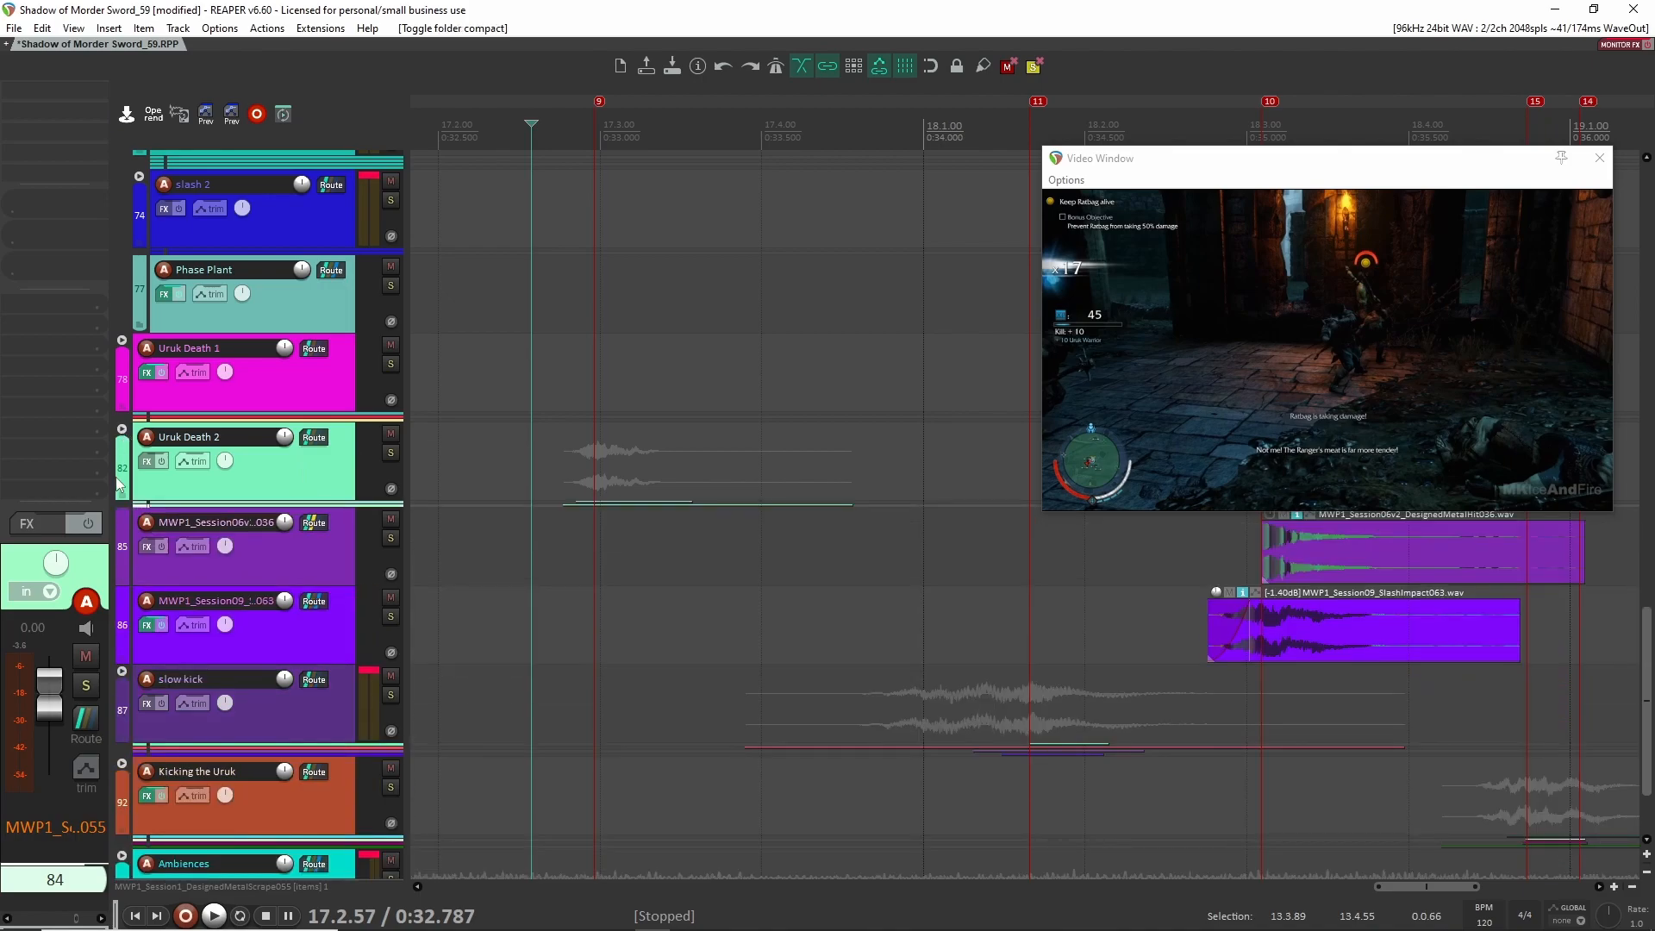
Expand and solo the slow kick folder, and play its layers together twice from 17.3.57
scroll(877, 526, down, 3)
scroll(878, 526, down, 2)
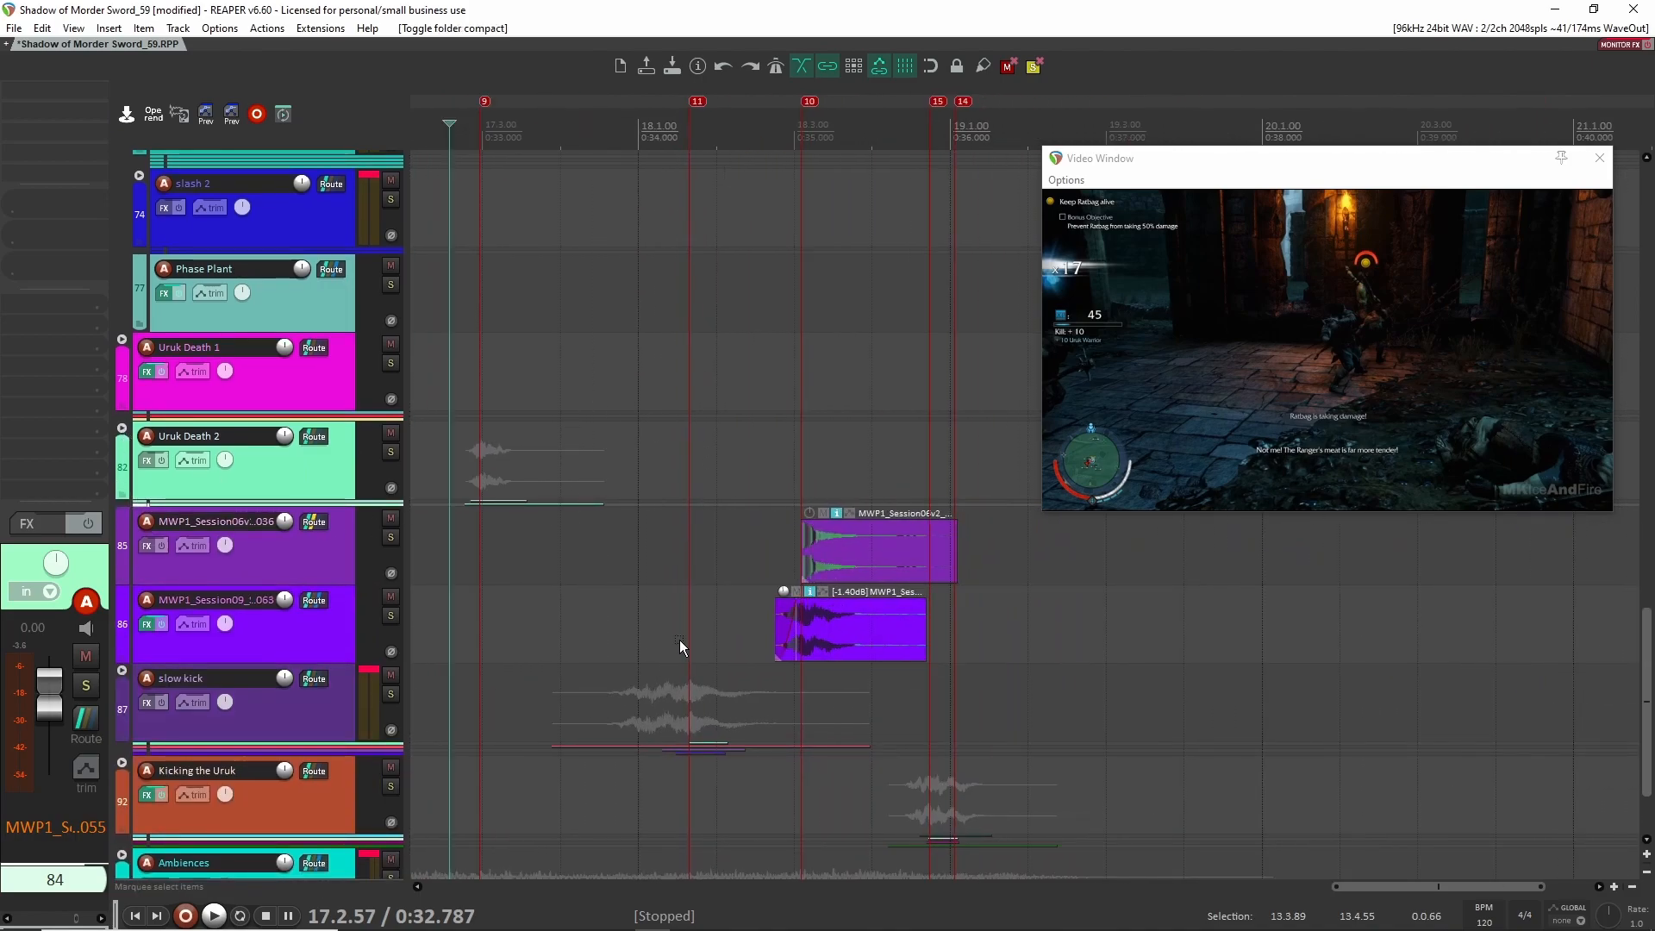
scroll(593, 612, down, 2)
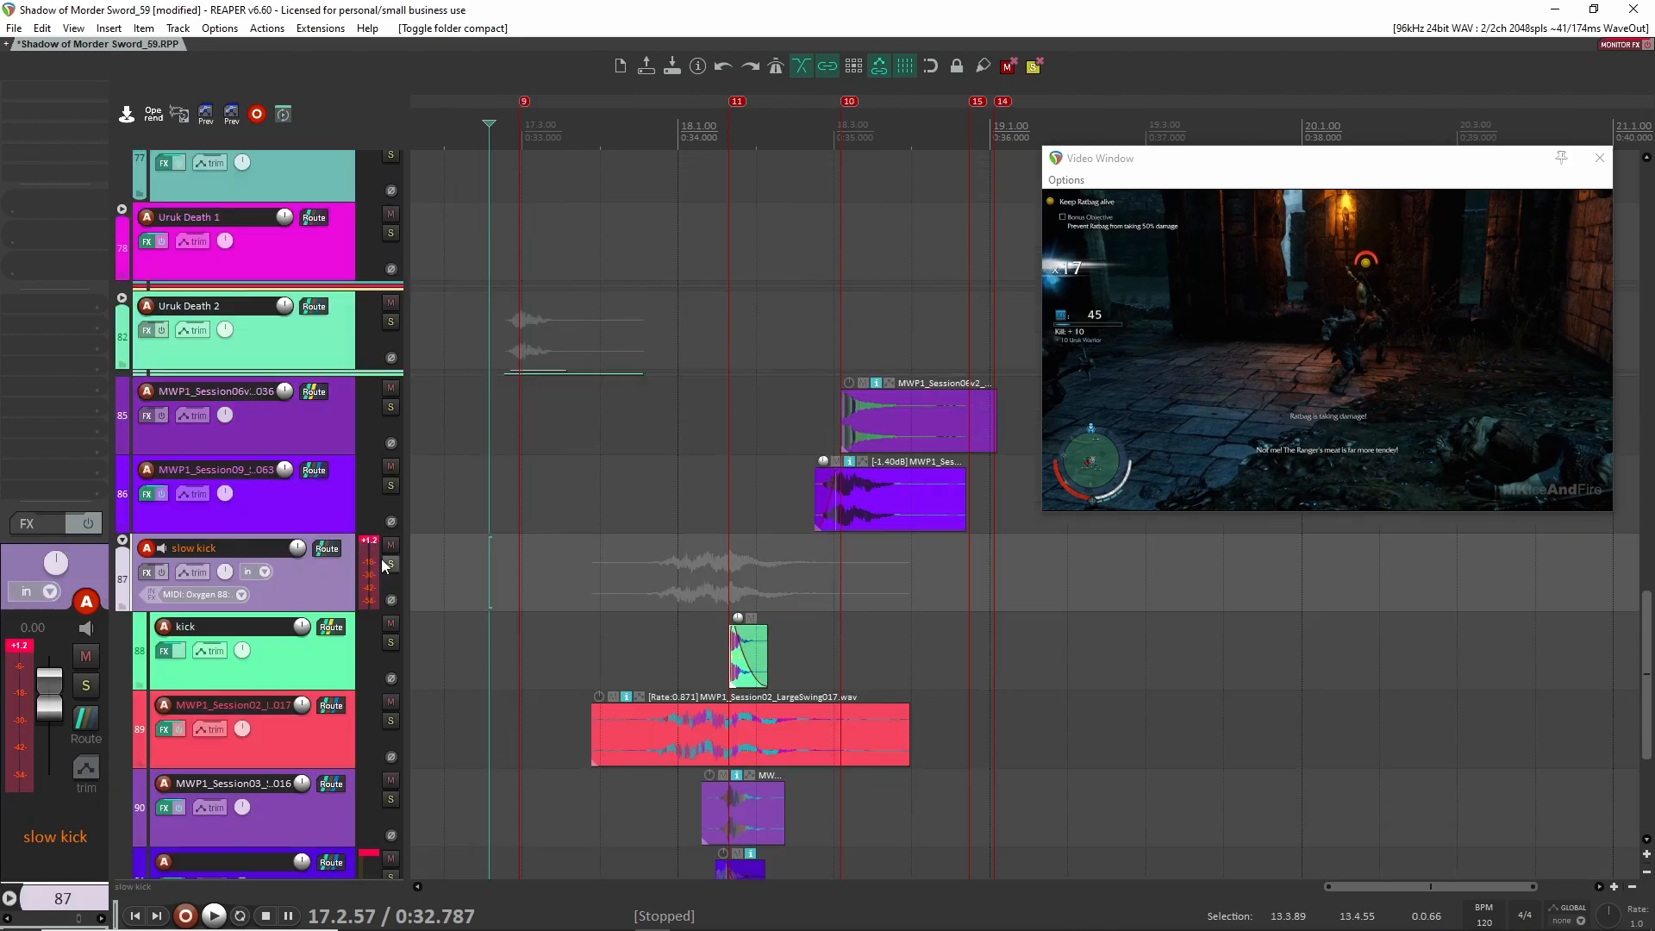
click(389, 565)
scroll(642, 579, down, 2)
click(563, 517)
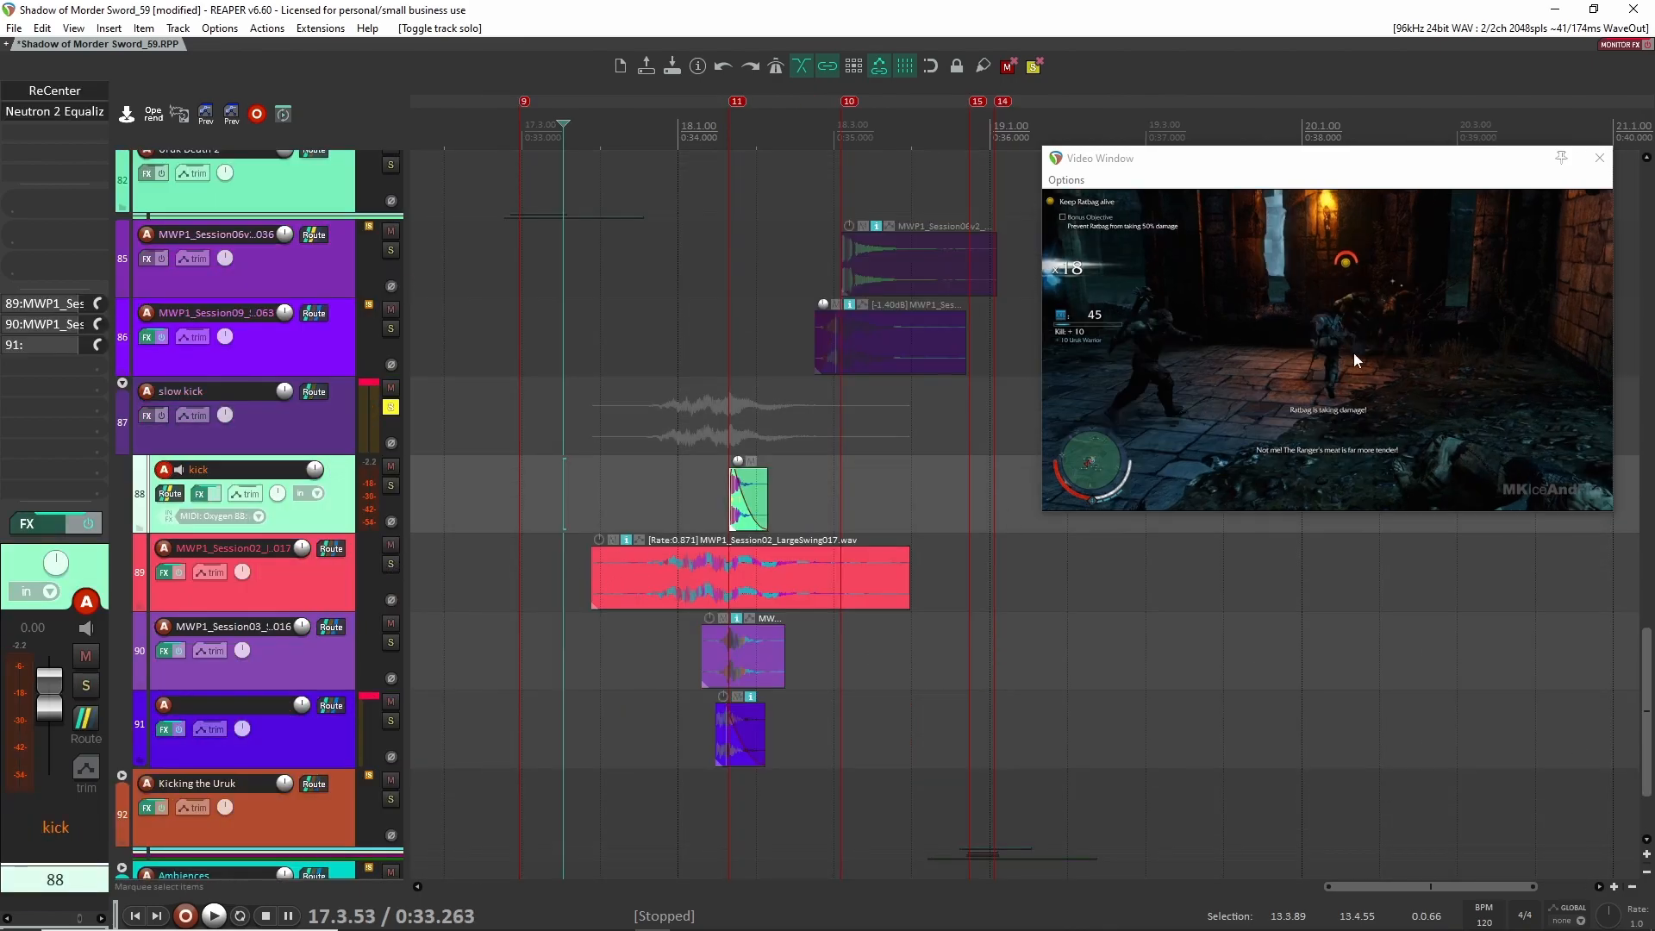
click(566, 489)
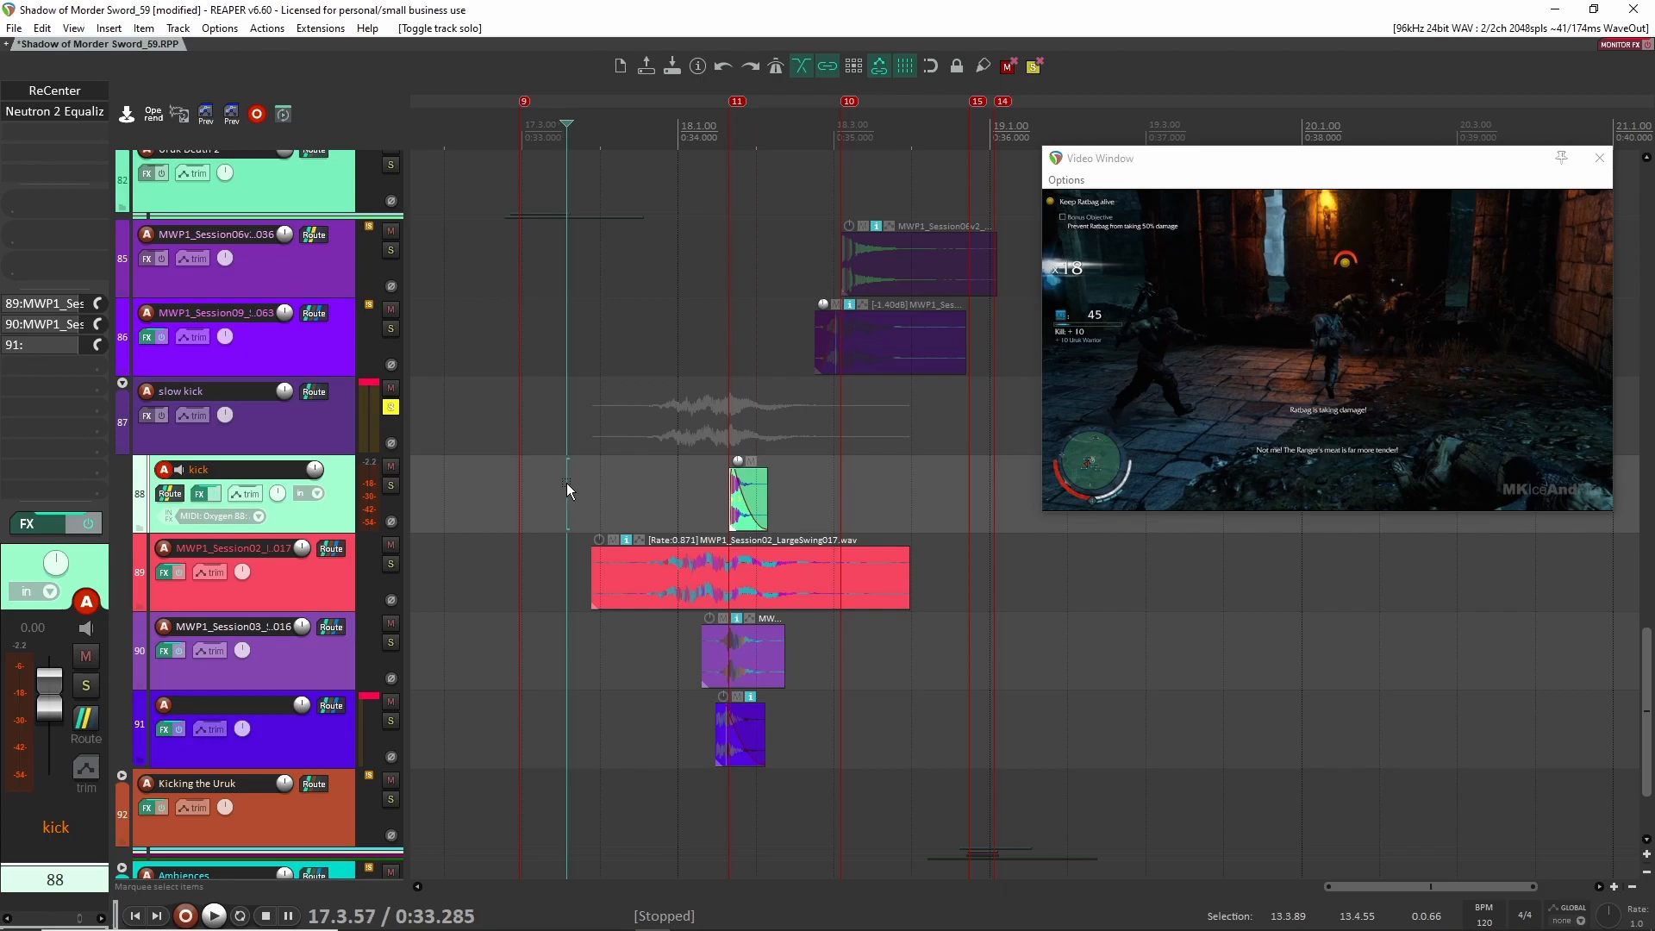
key(space)
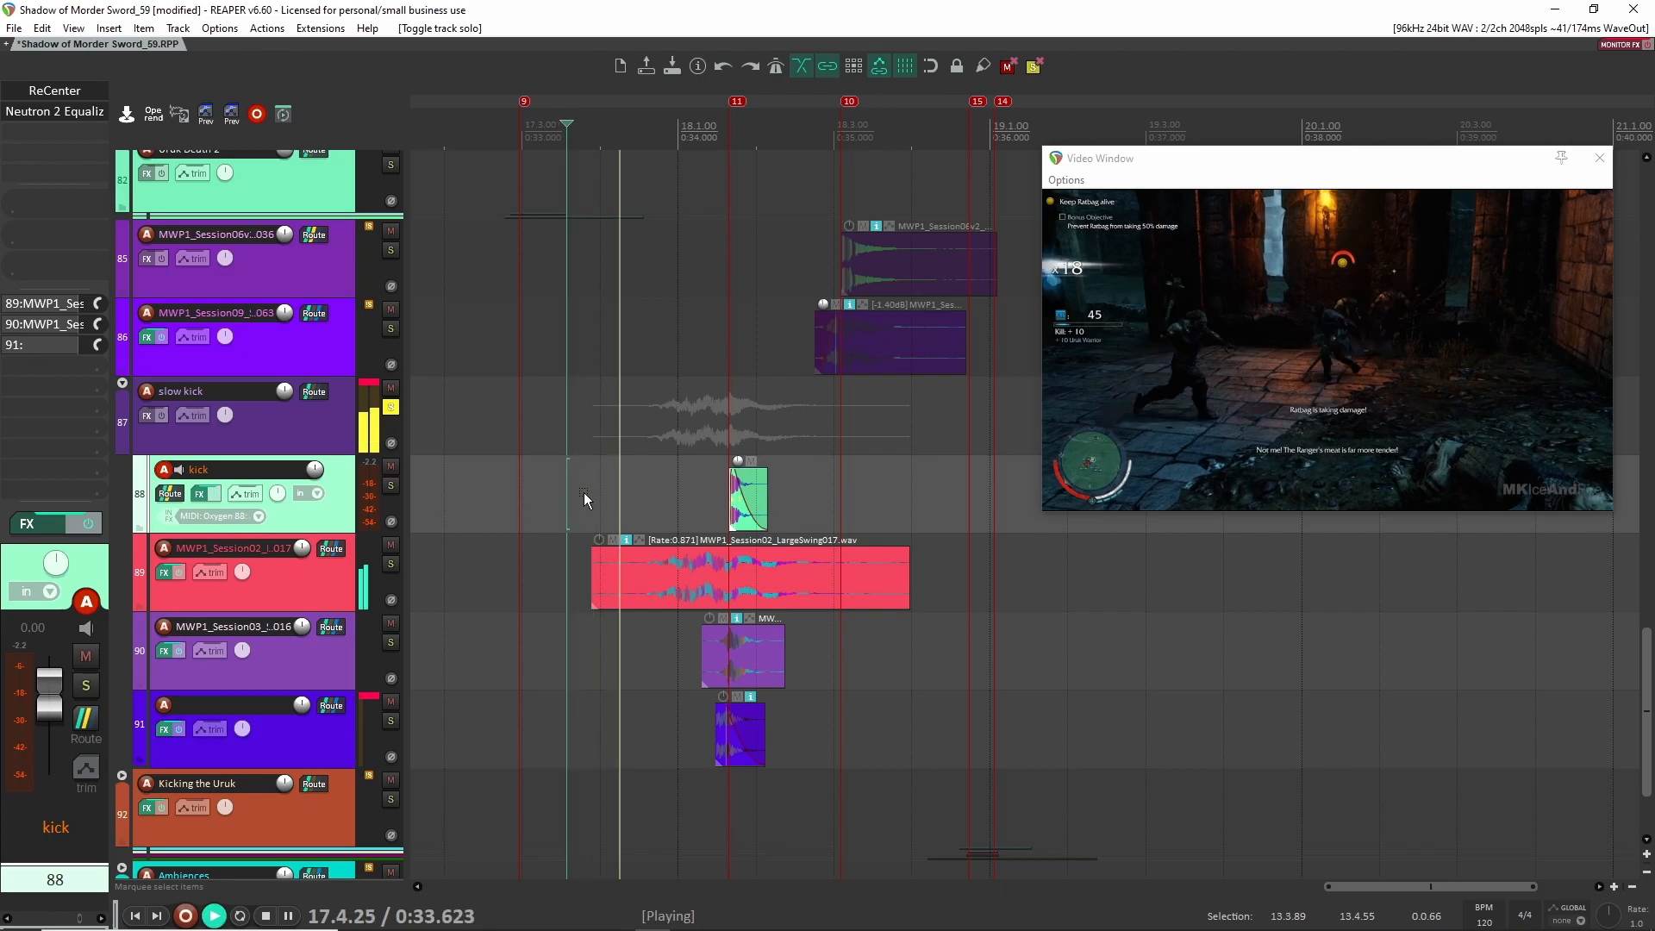
key(space)
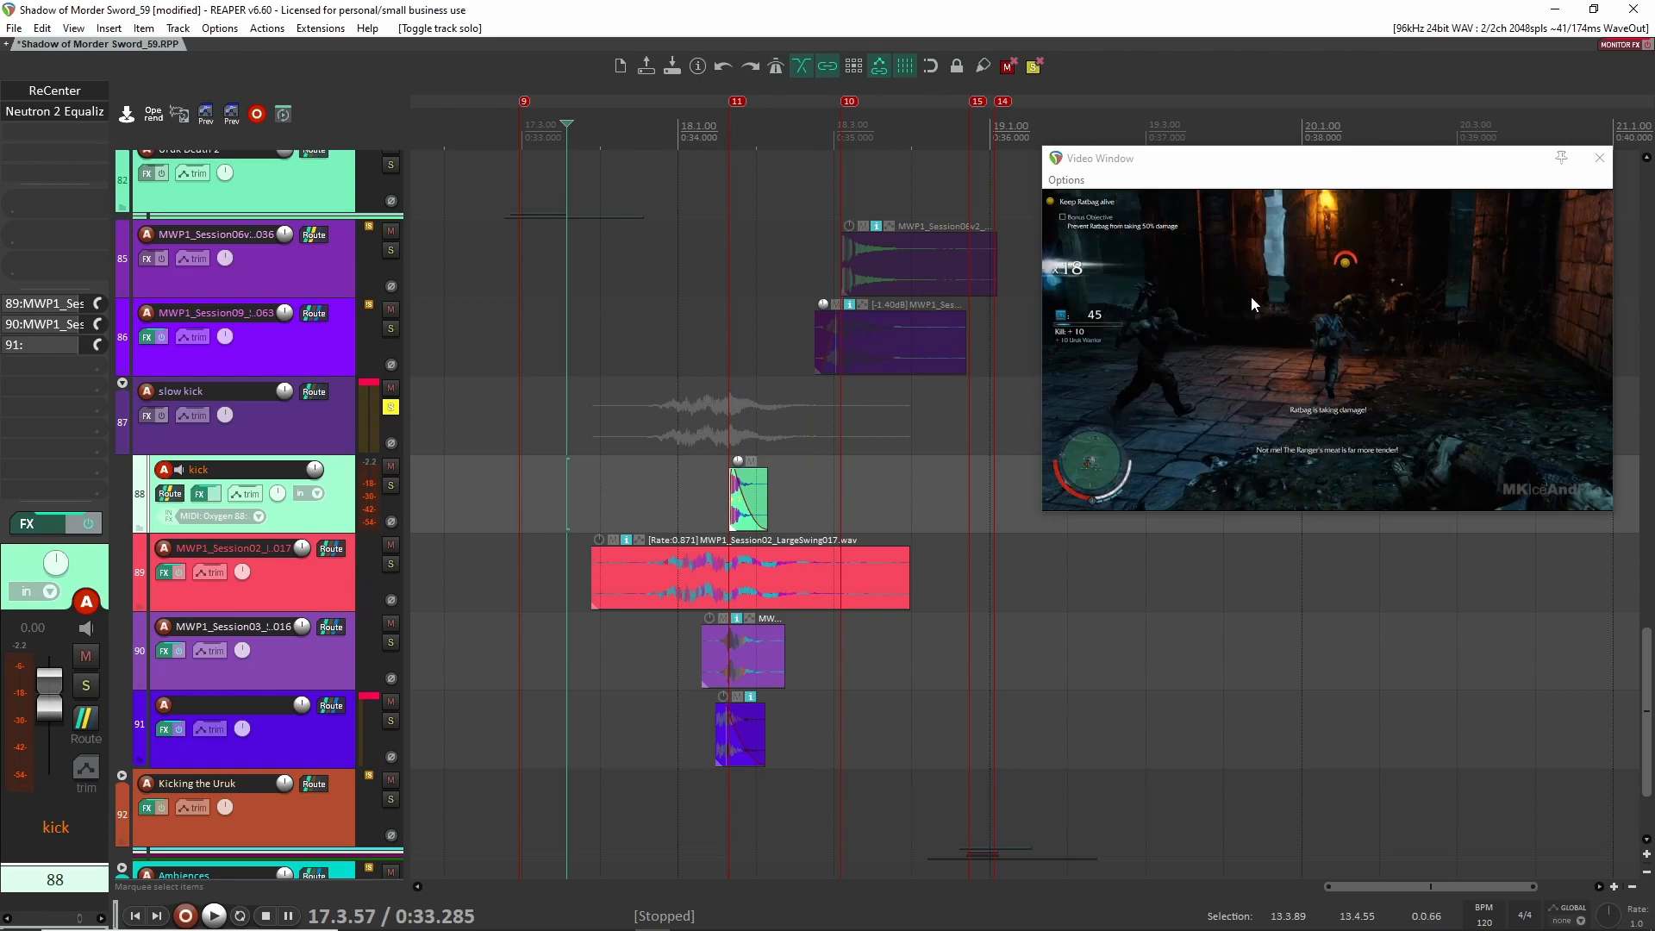
key(space)
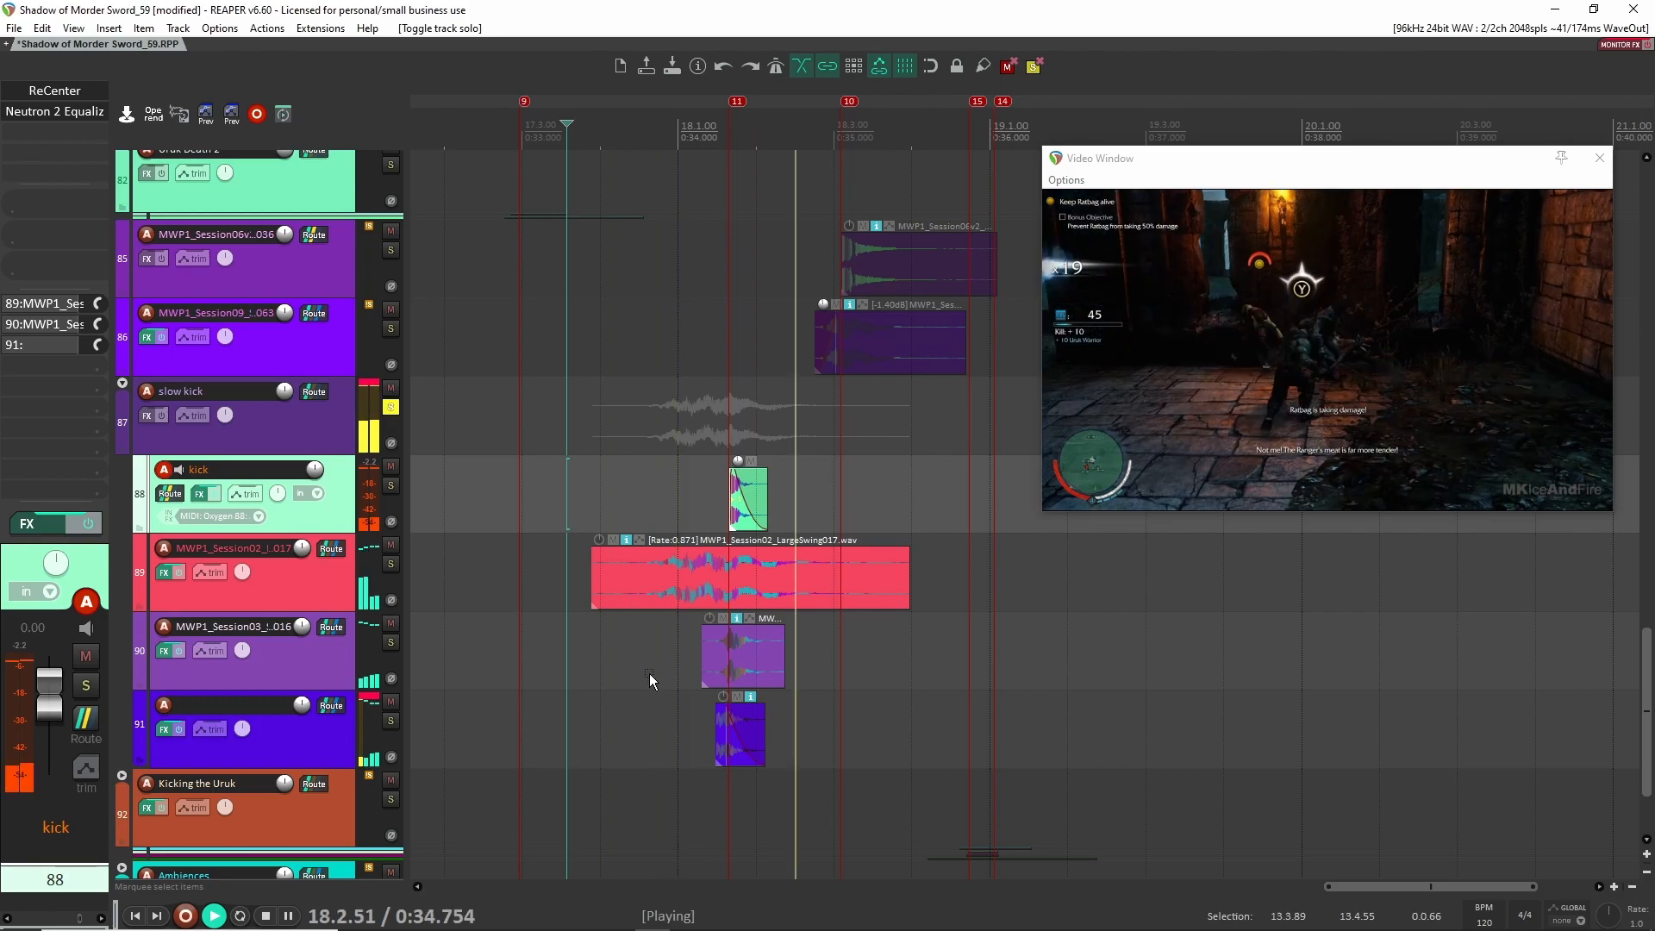
key(space)
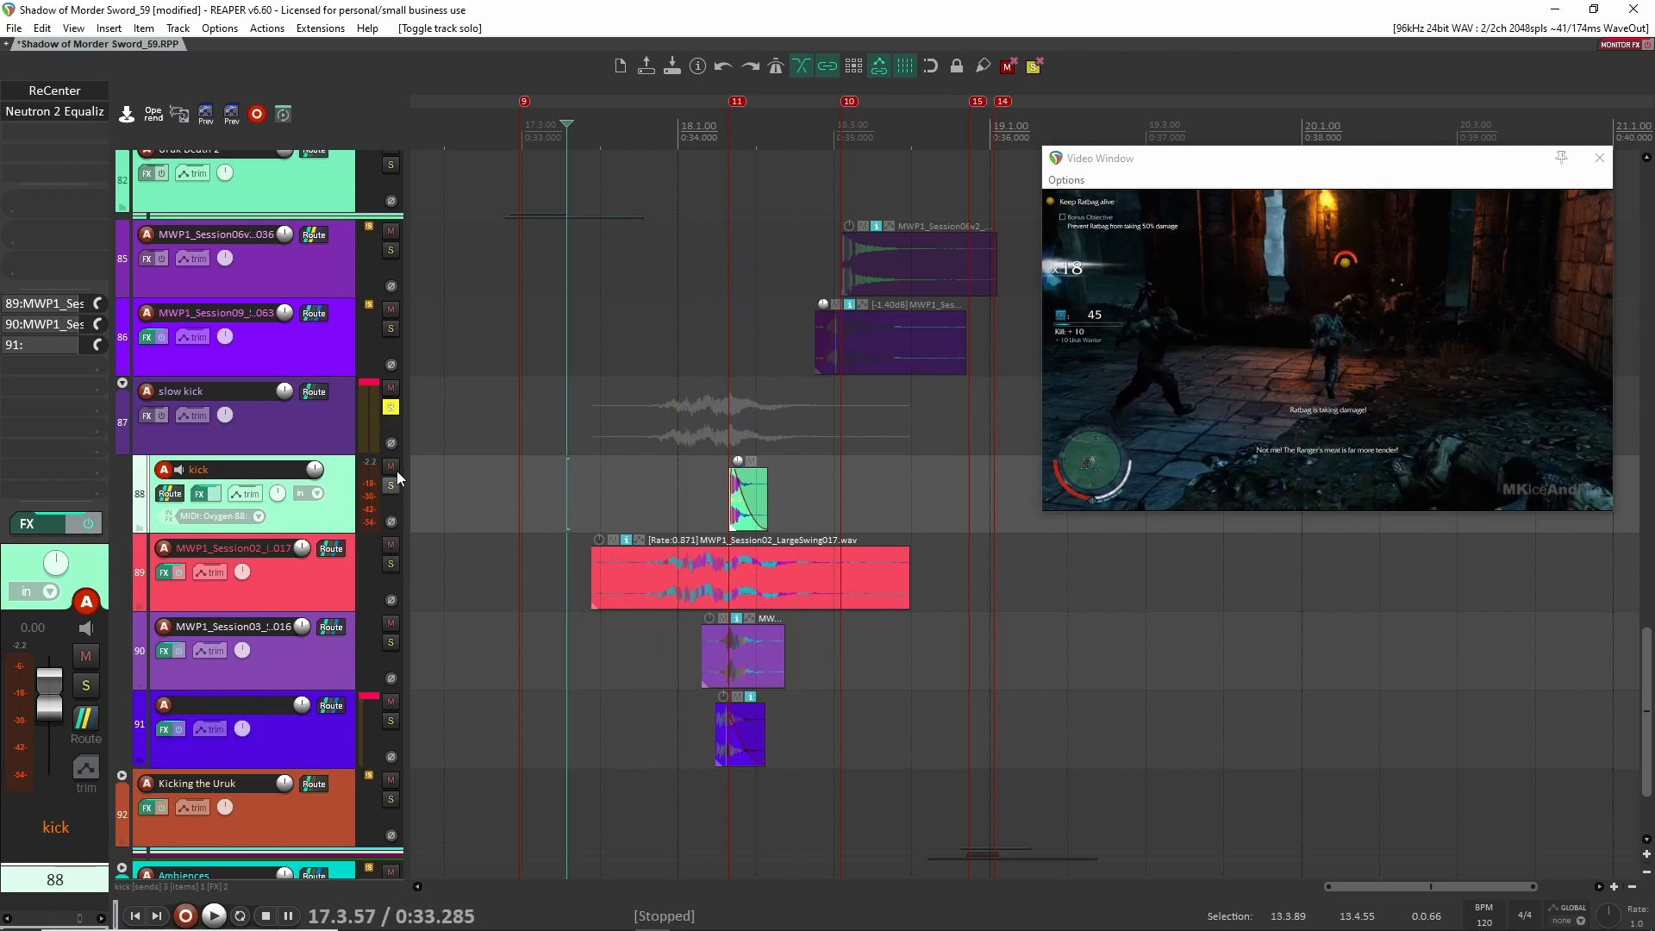
Play the MWP1_Session02_LargeSwing017.wav layer on soloed track 89 from 17.3.65 and inspect the track's Trackspacer 2.5 effect
click(391, 407)
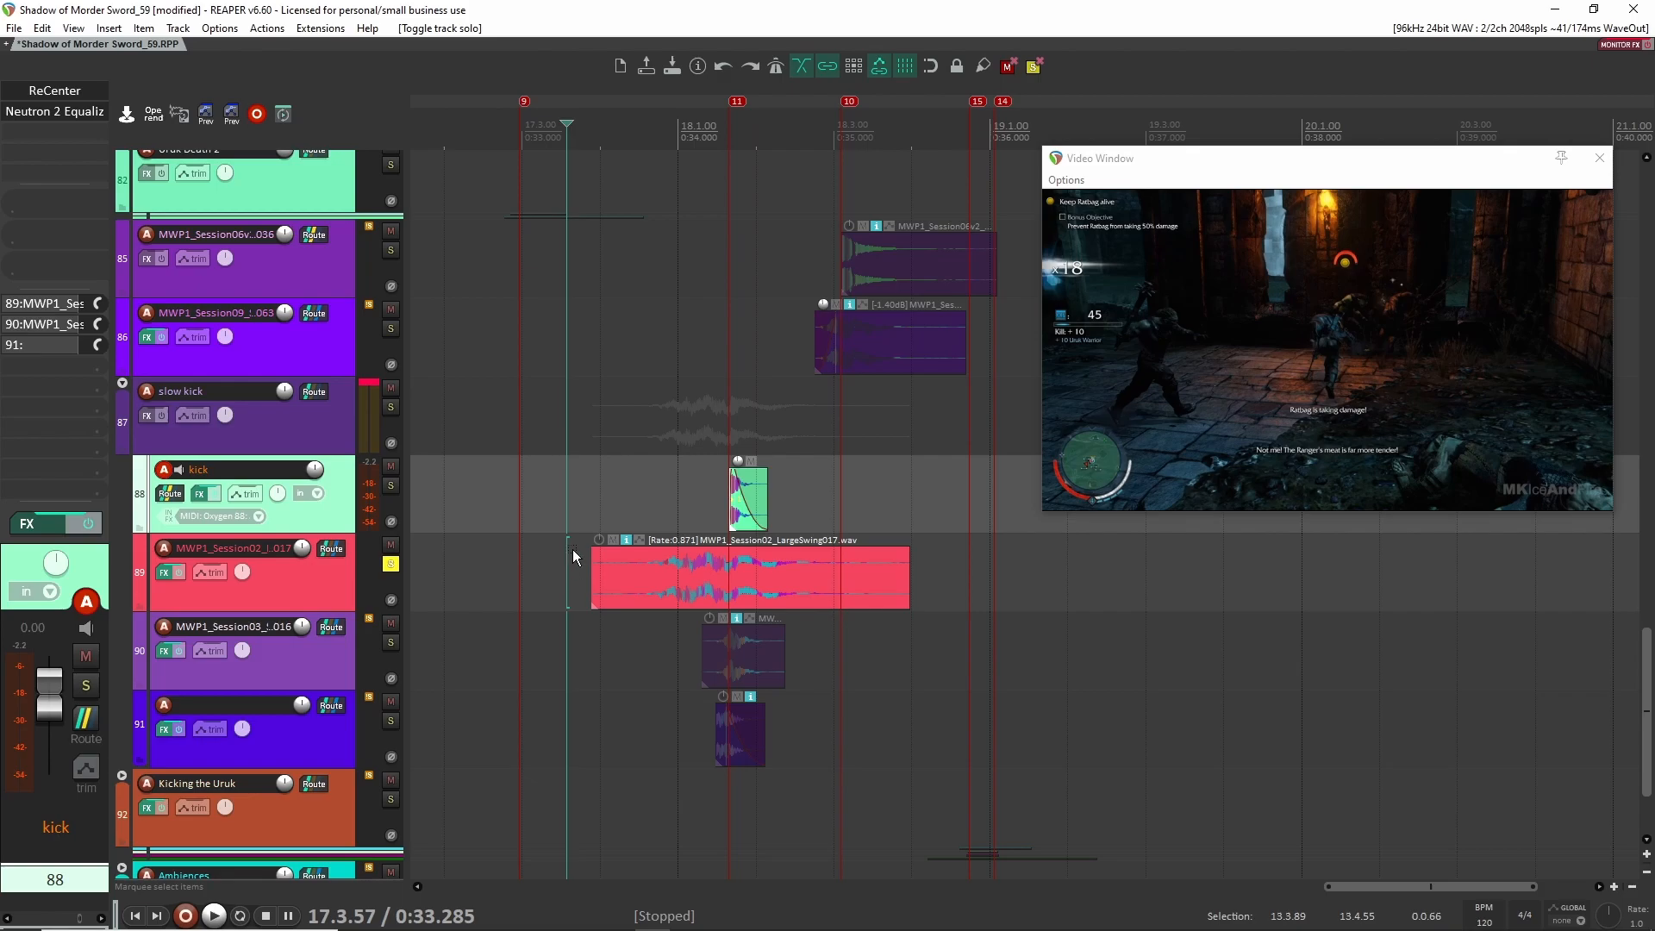
click(572, 549)
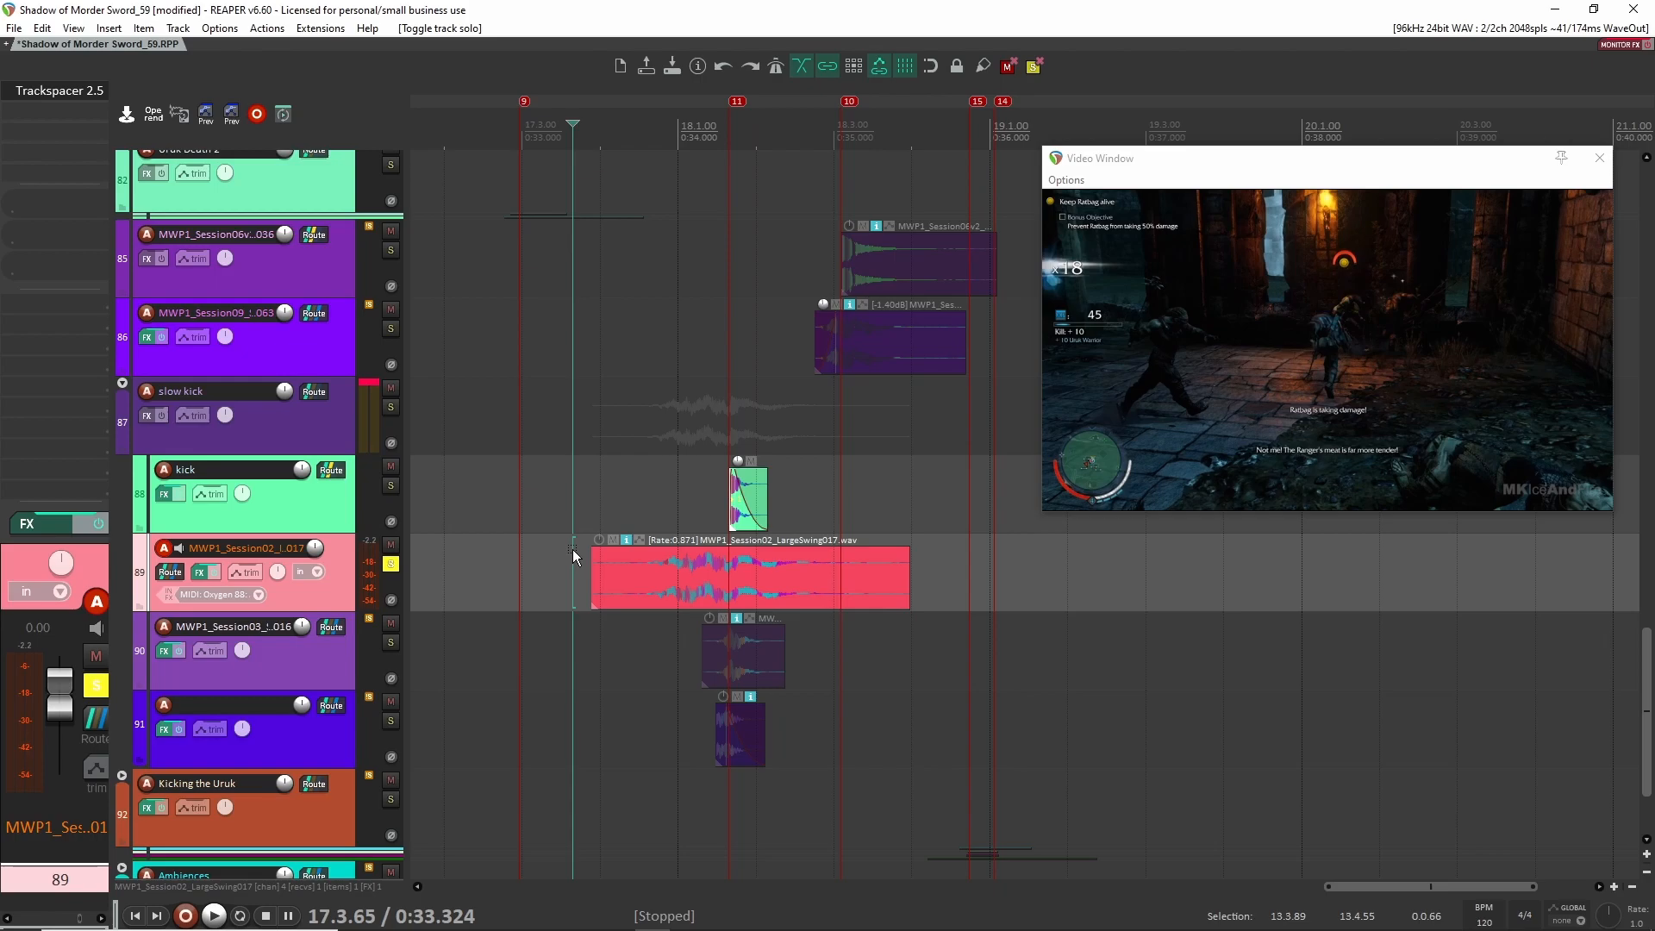
key(space)
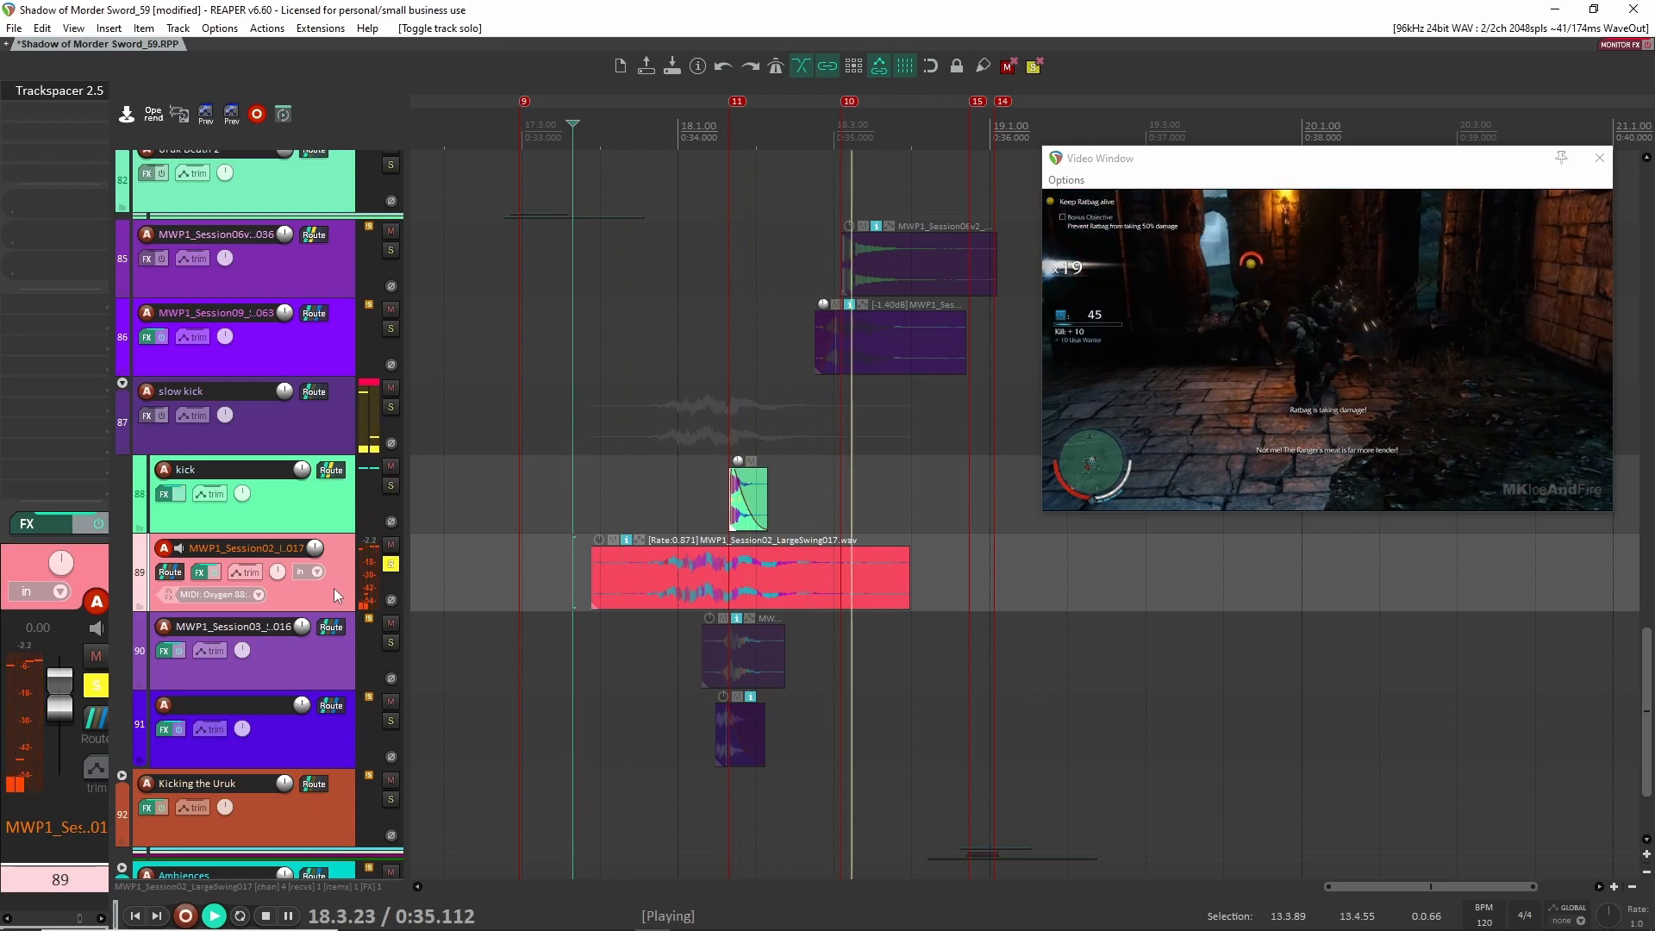
key(space)
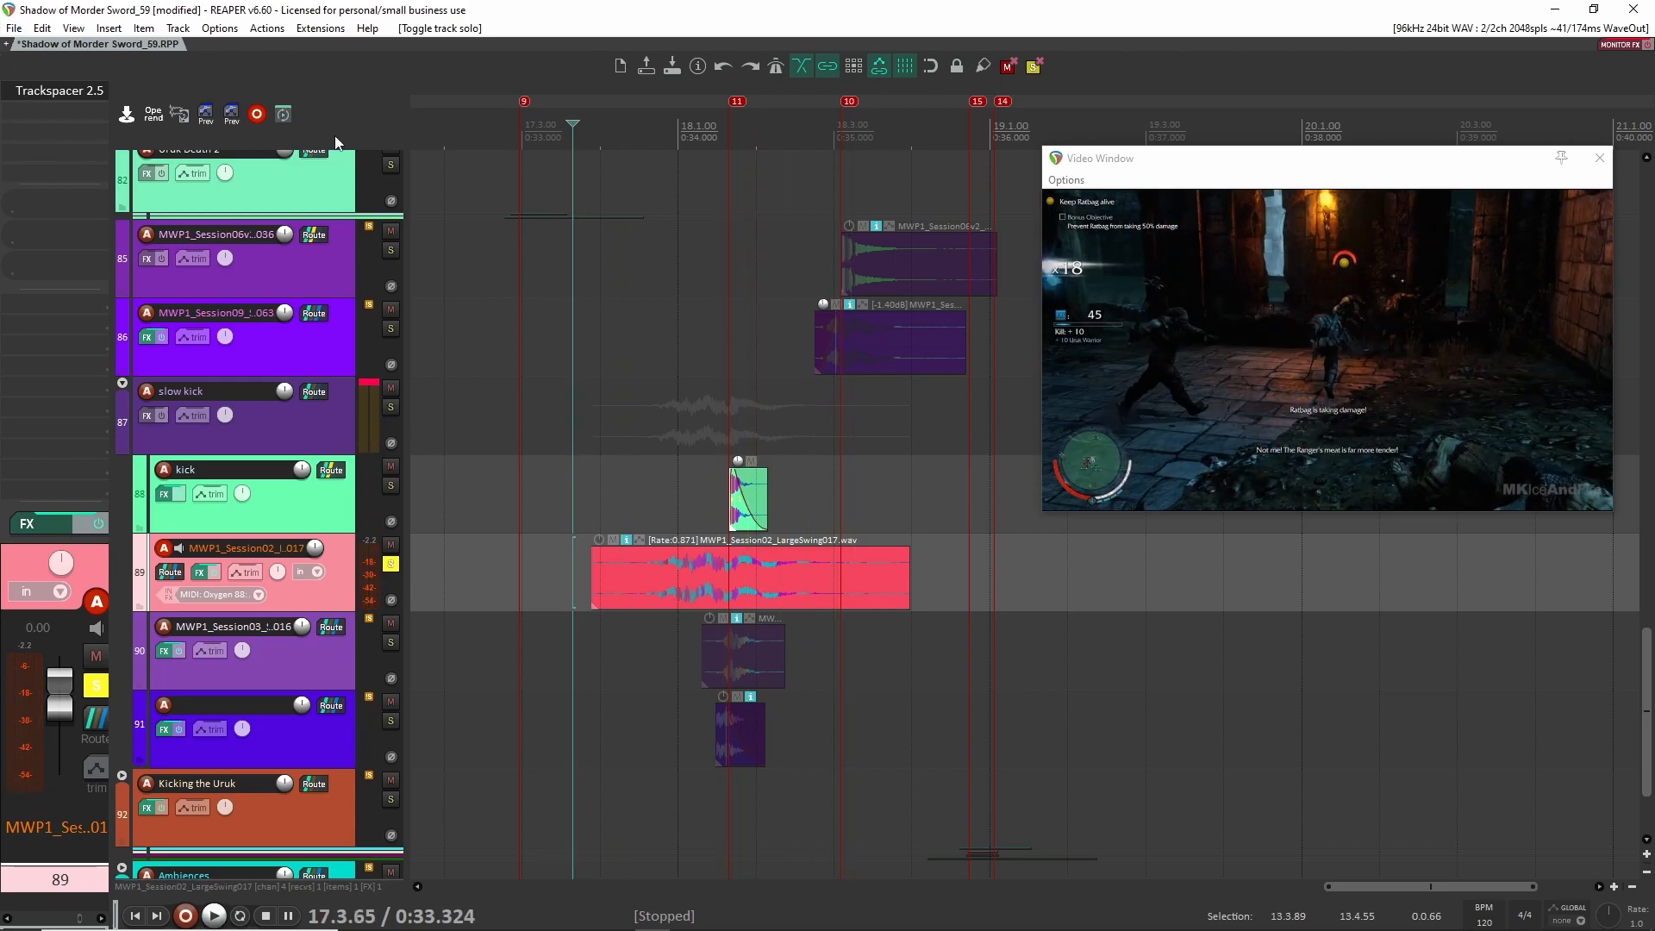
click(56, 90)
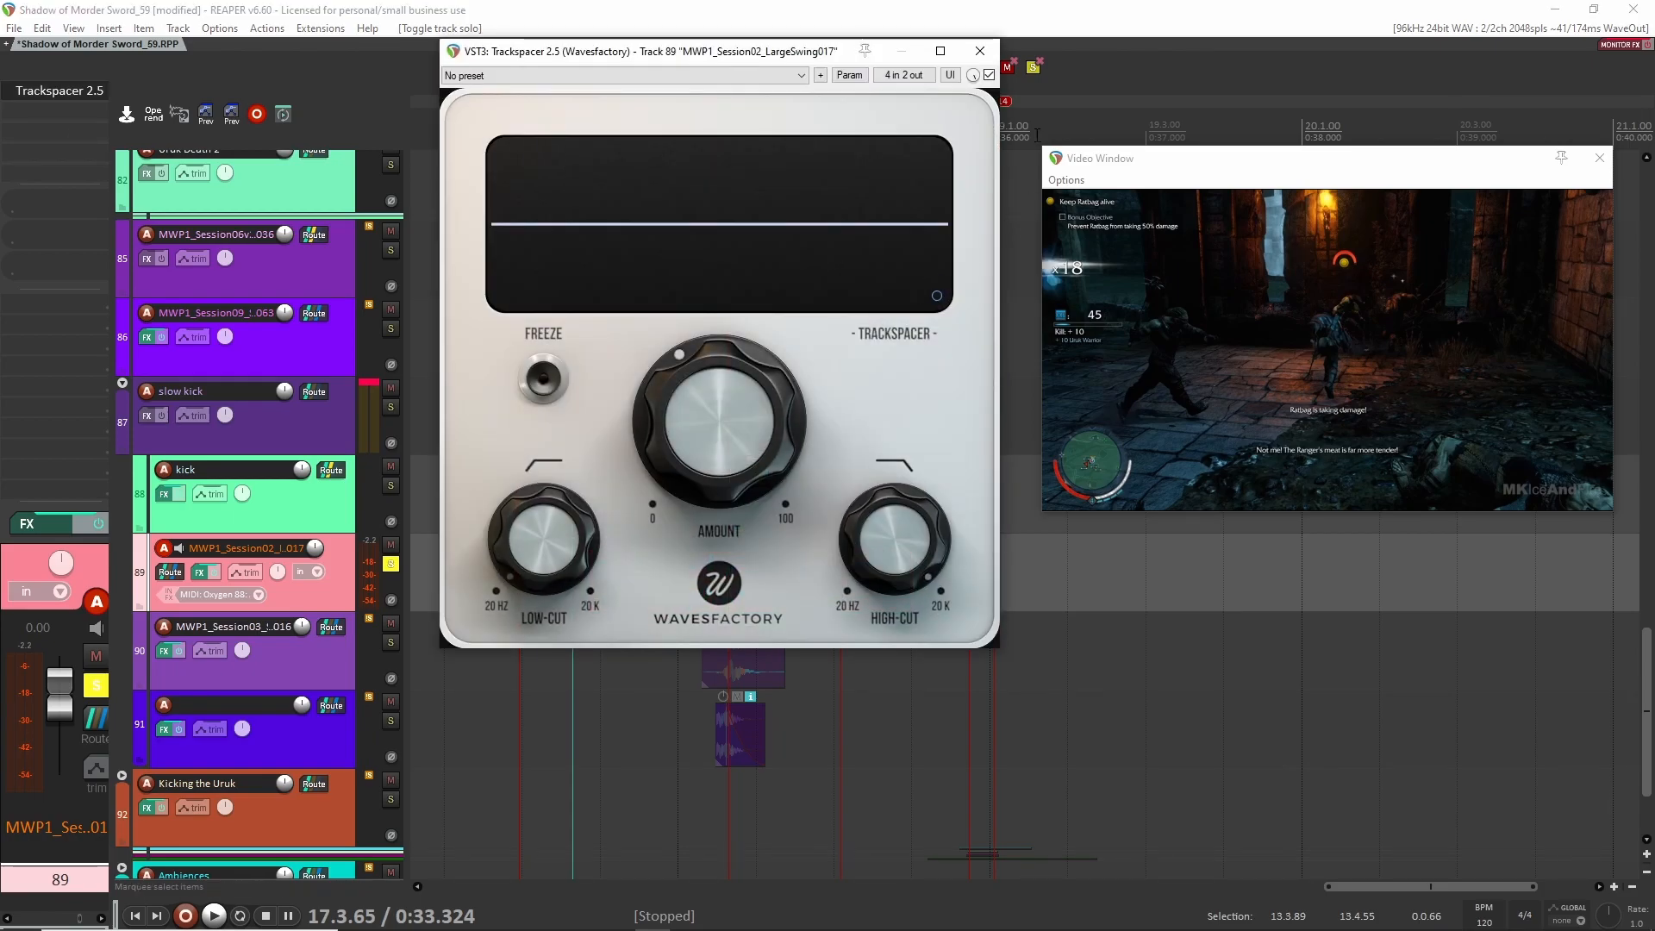
click(987, 55)
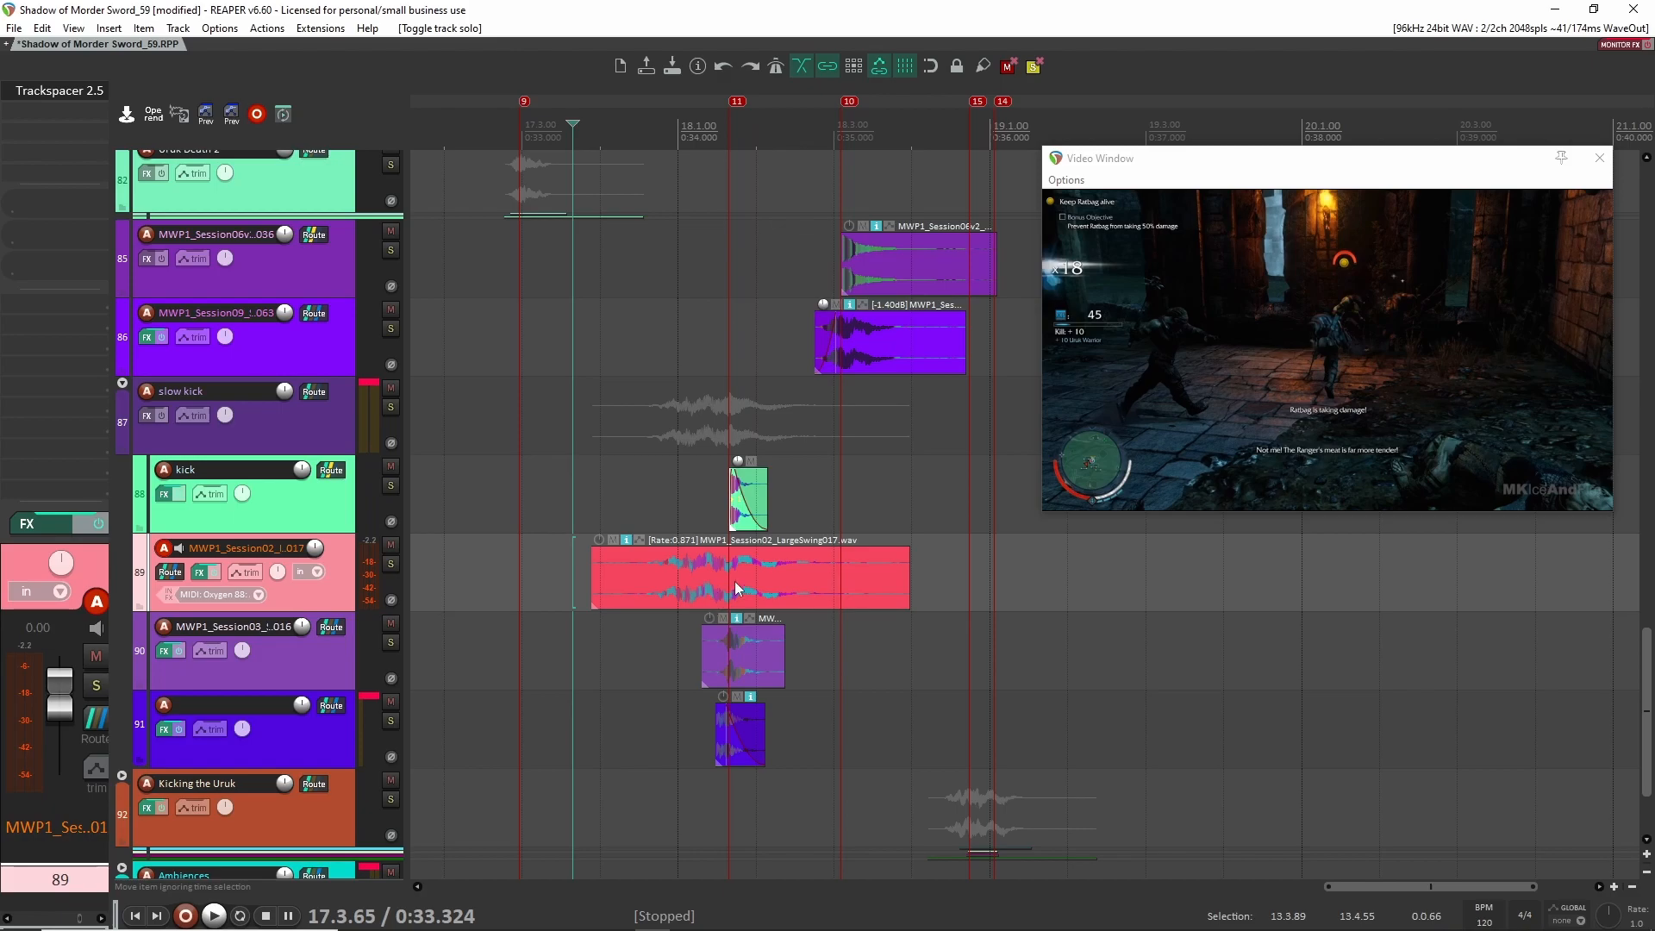
Solo track 89 again and replay its MWP1_Session02_LargeSwing017.wav layer from 17.3.94
click(761, 586)
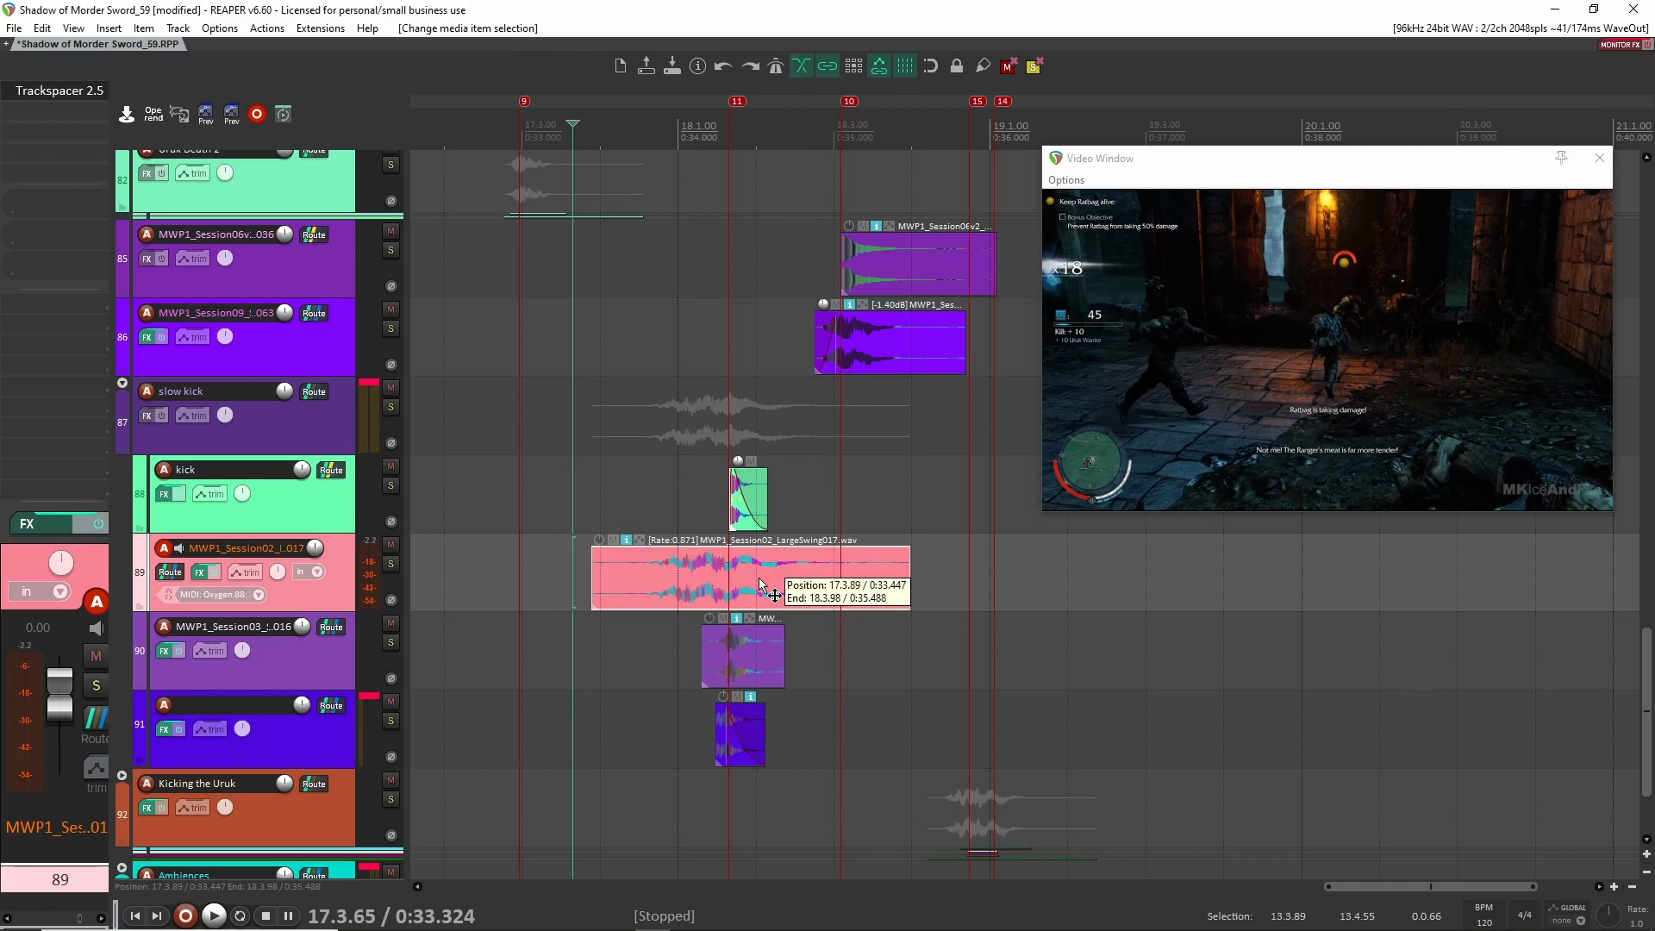
click(659, 505)
click(595, 507)
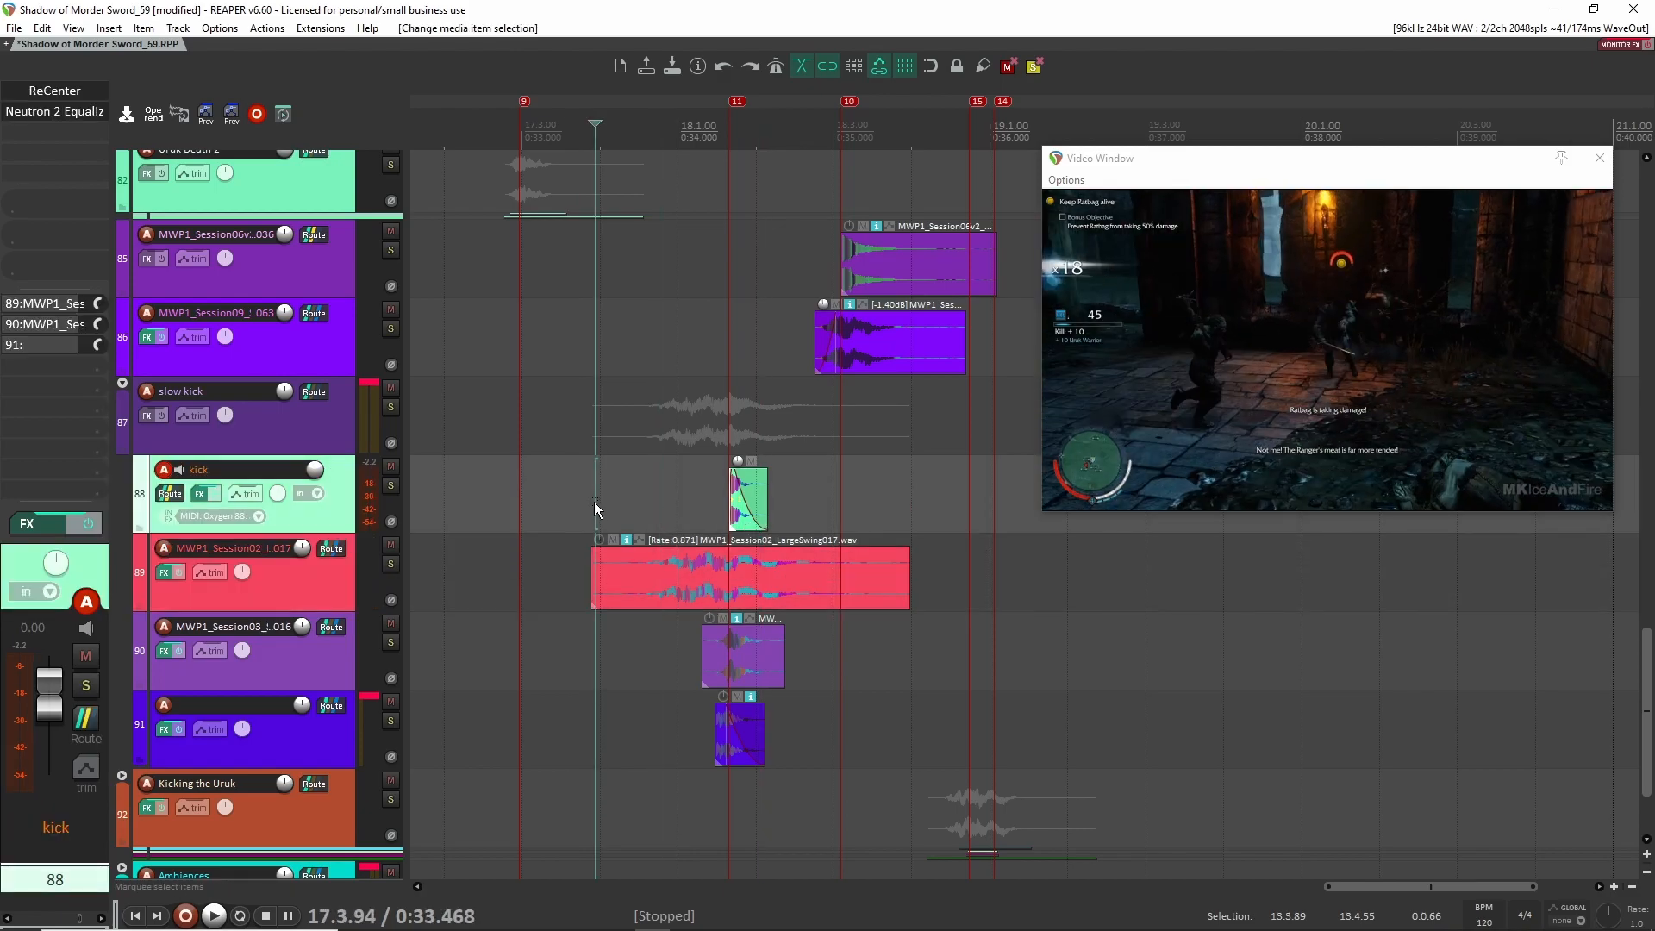
click(390, 565)
key(space)
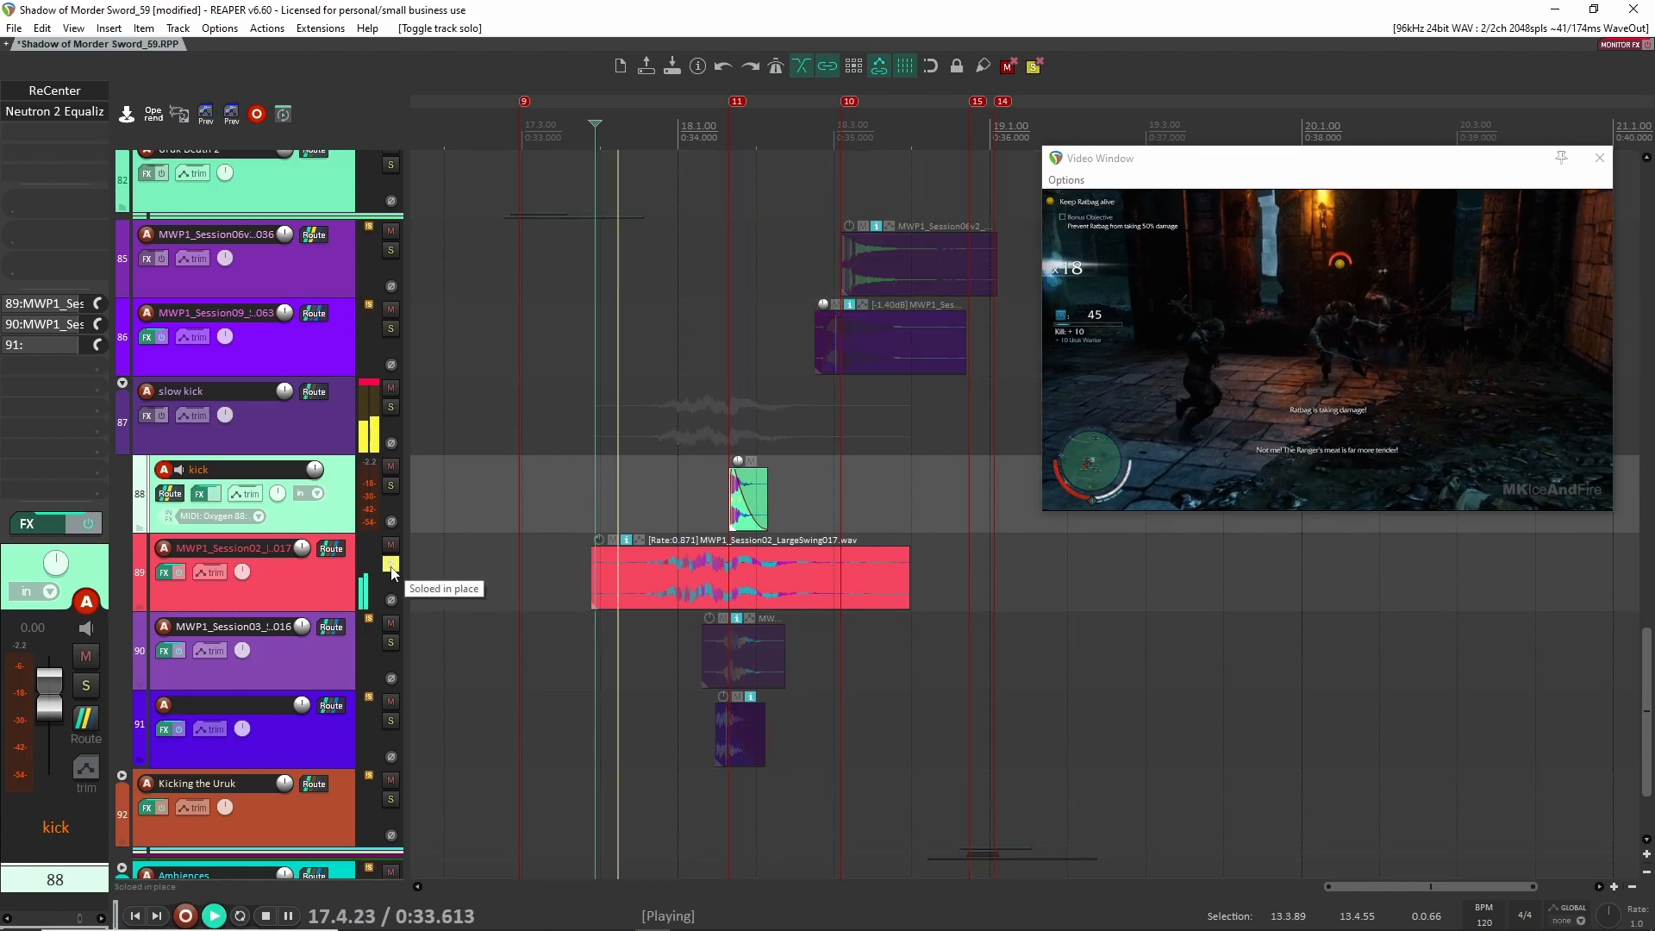
click(391, 564)
key(space)
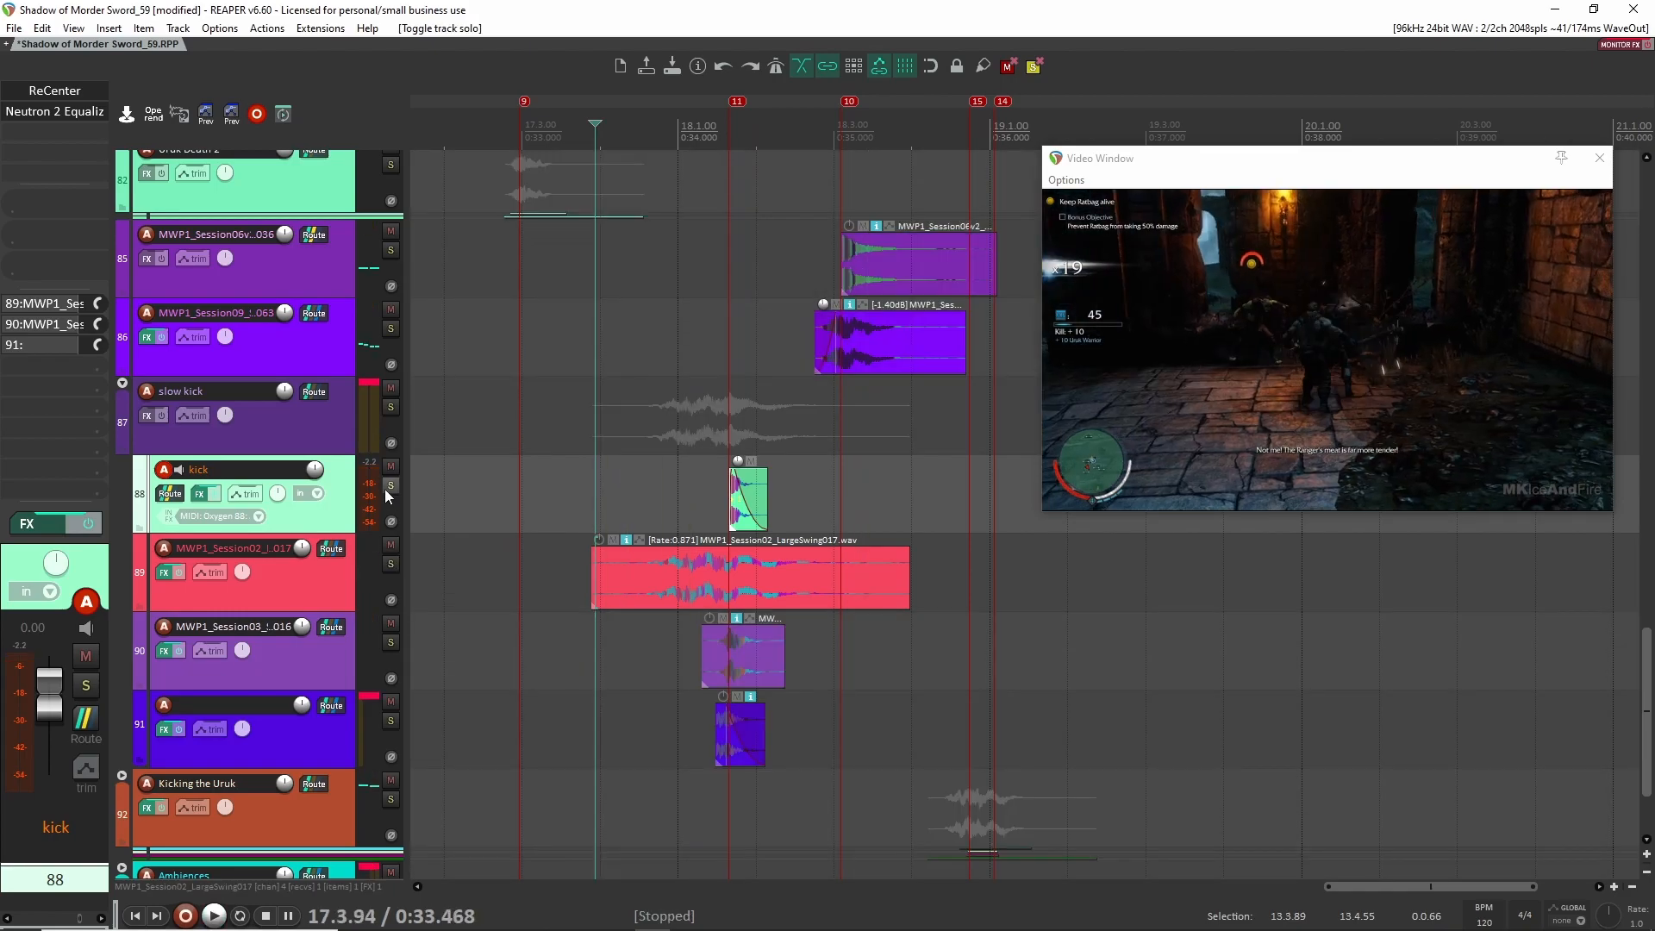
Solo only the kick track (88) and play its layer from 18.1.42
click(390, 486)
click(710, 496)
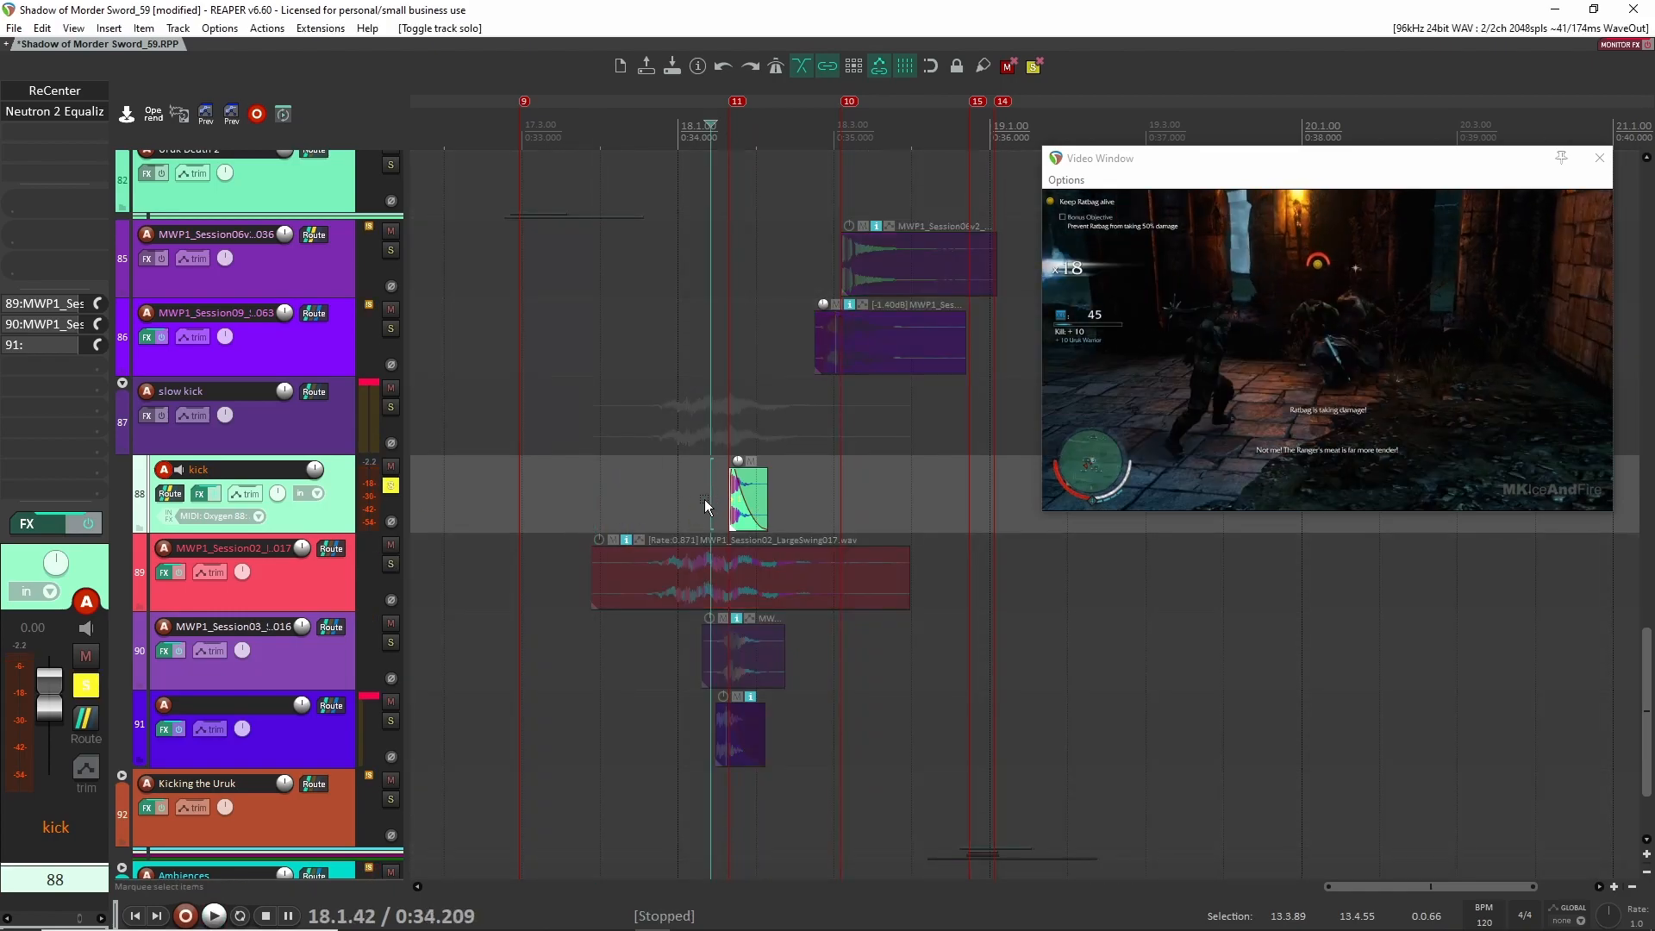
key(space)
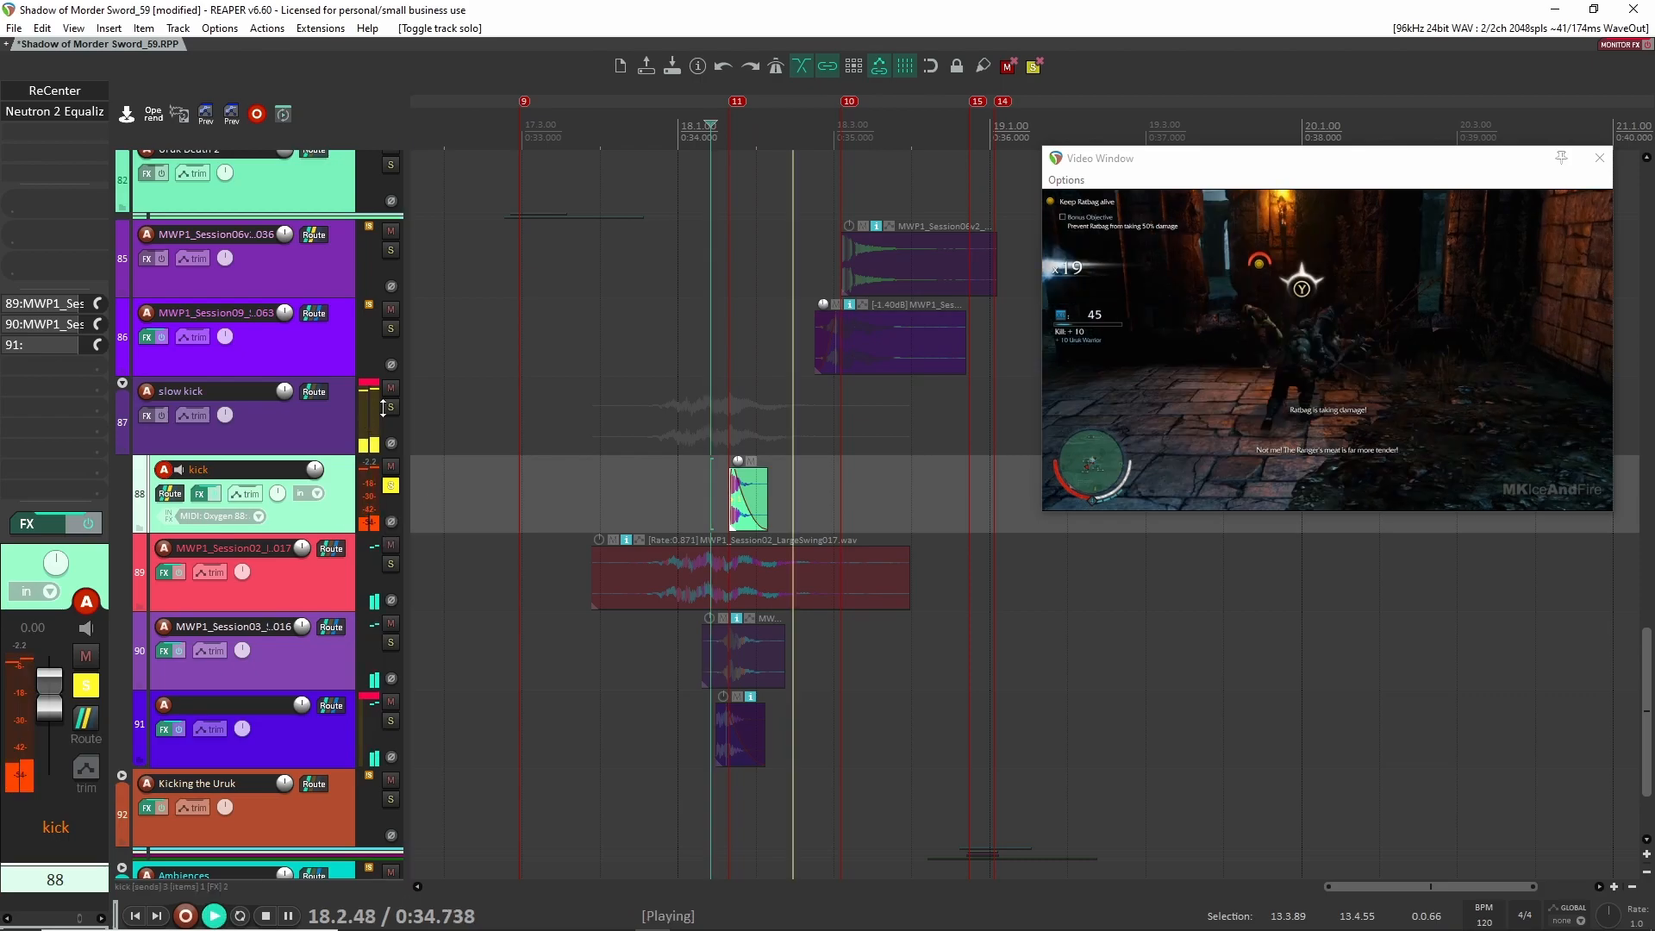
key(space)
scroll(551, 479, up, 3)
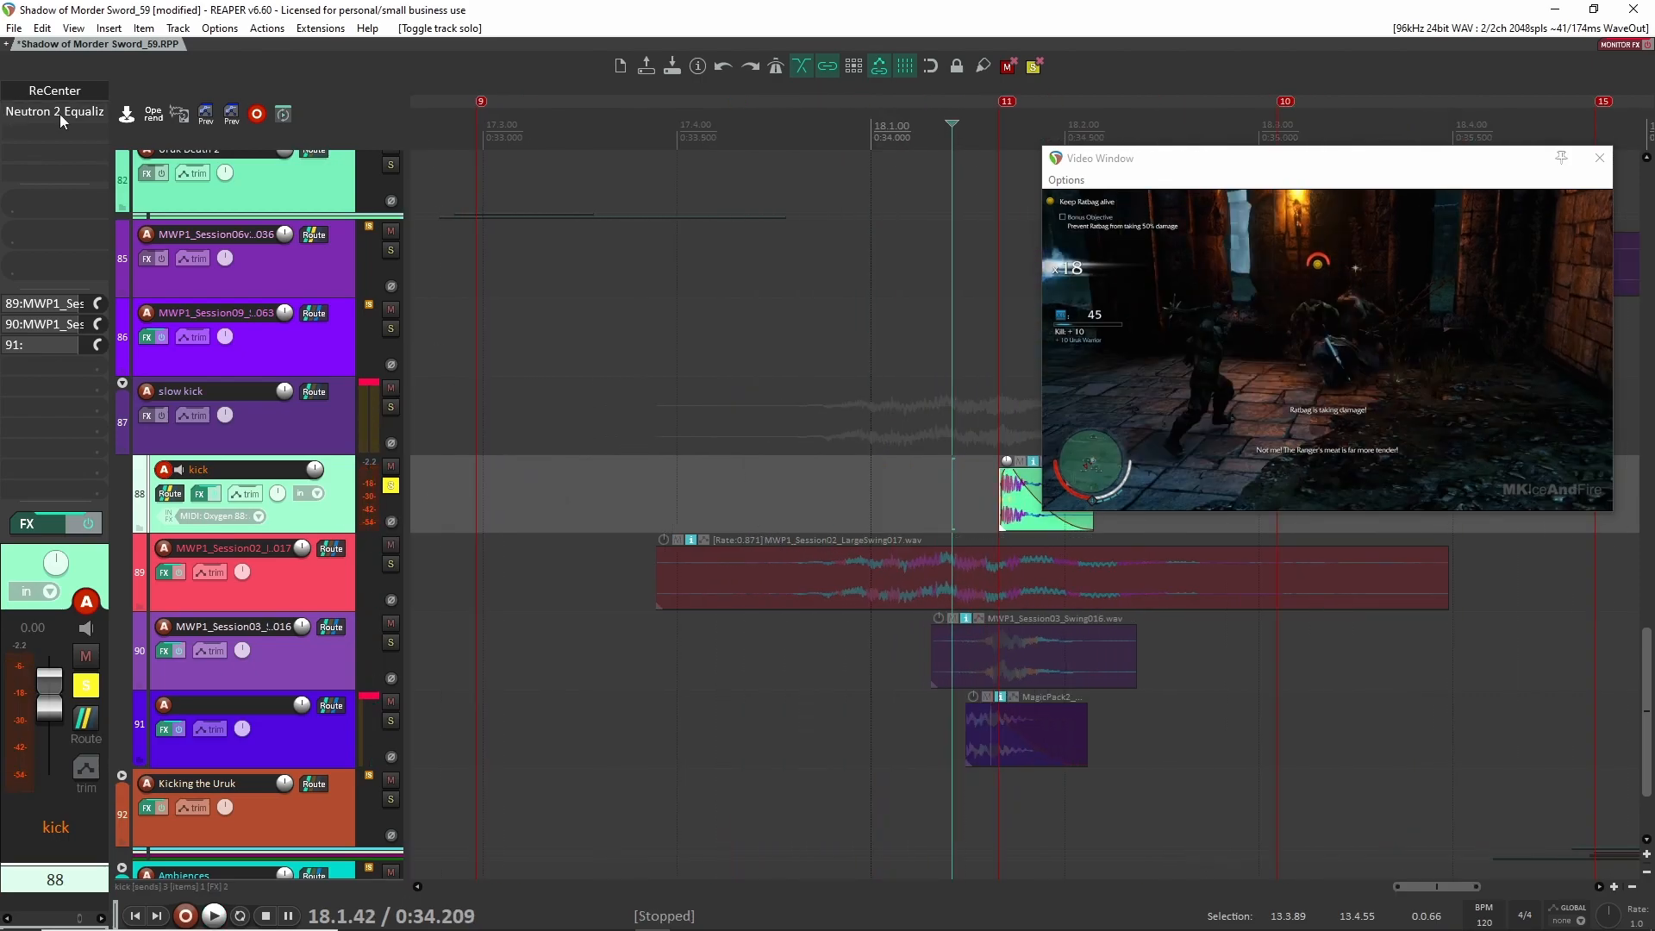
Inspect the kick track's Neutron 2 Equalizer, and solo track 90 to audition its MWP1_Session03_Swing016.wav layer from 17.4.99
click(60, 115)
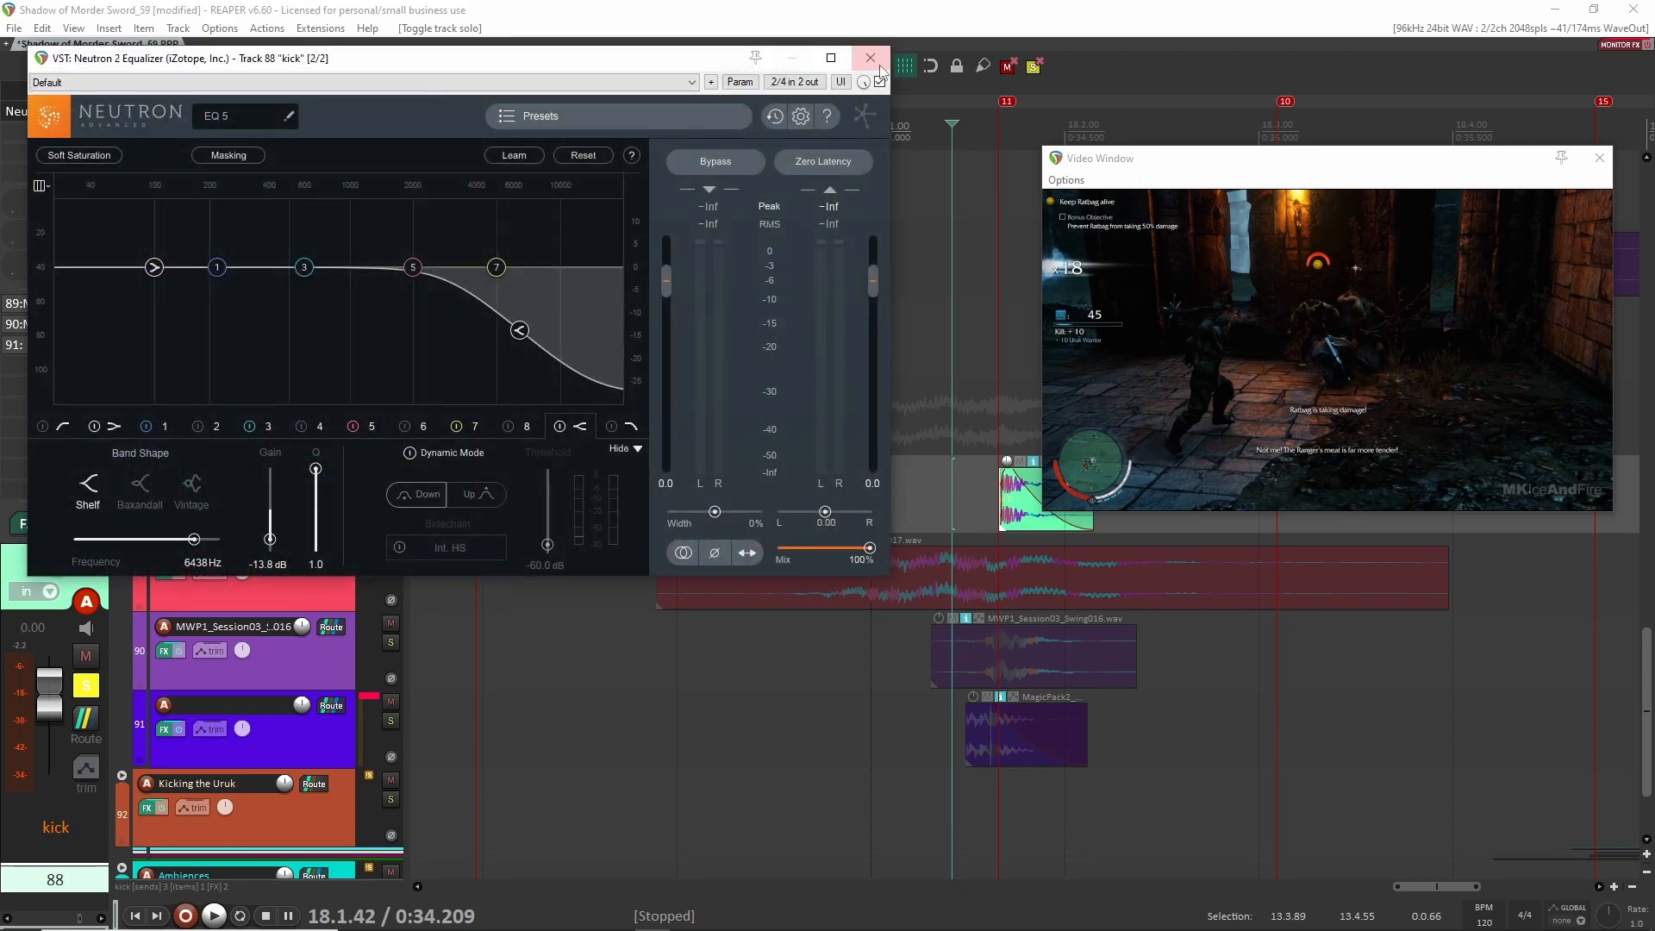
click(879, 48)
click(391, 594)
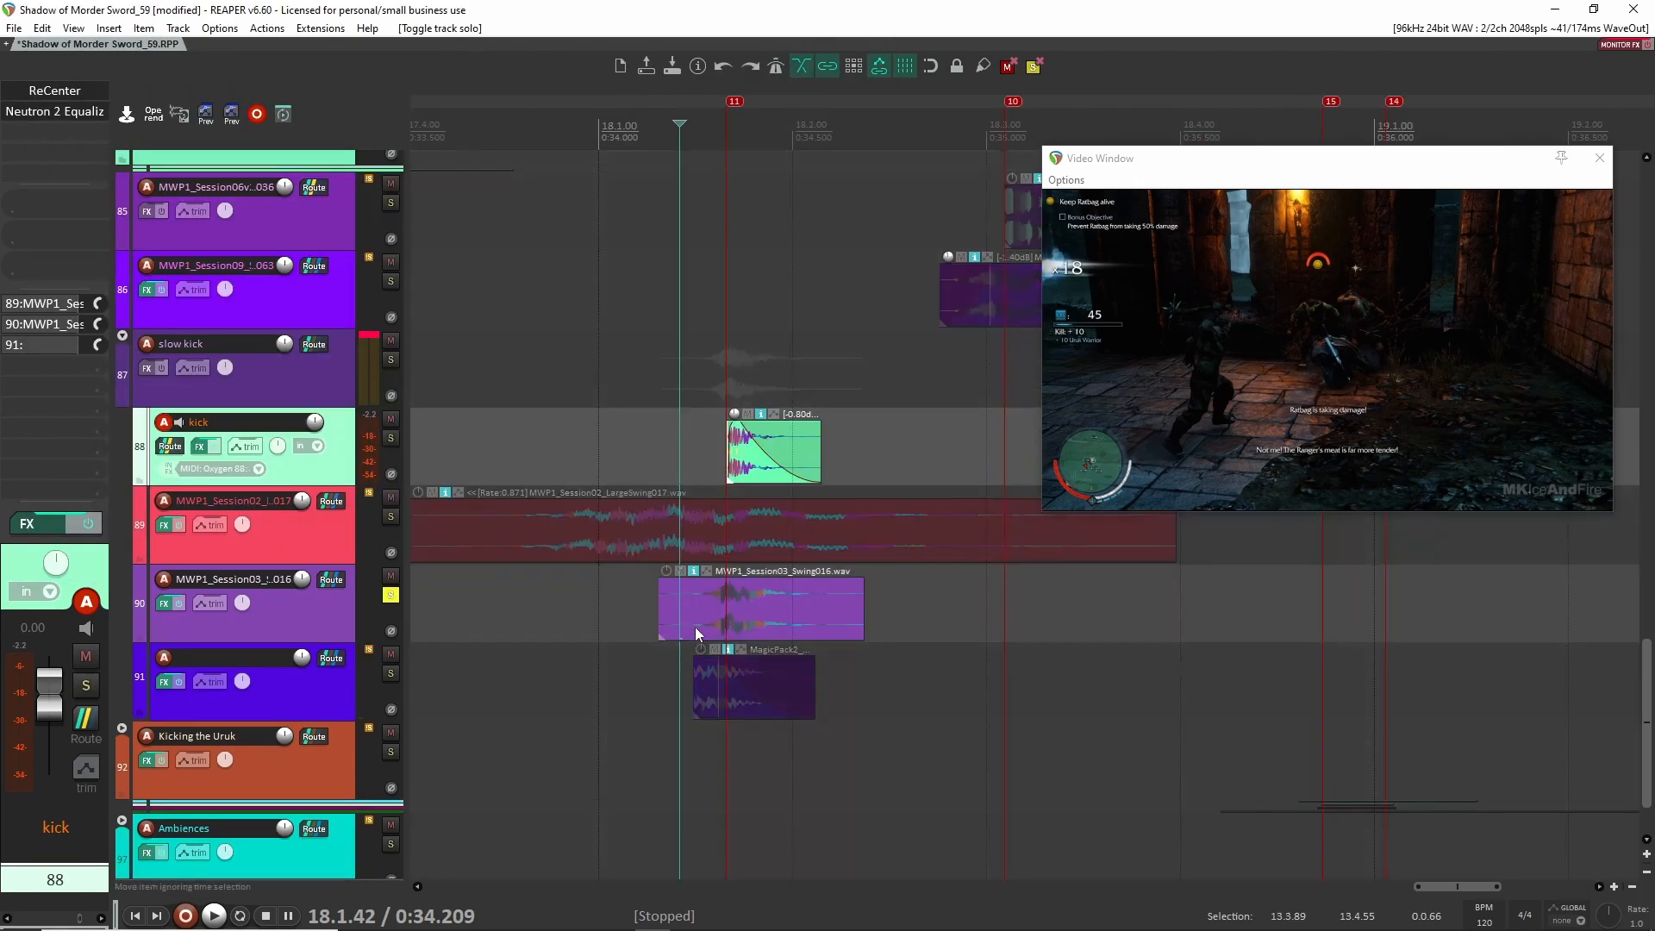
click(598, 608)
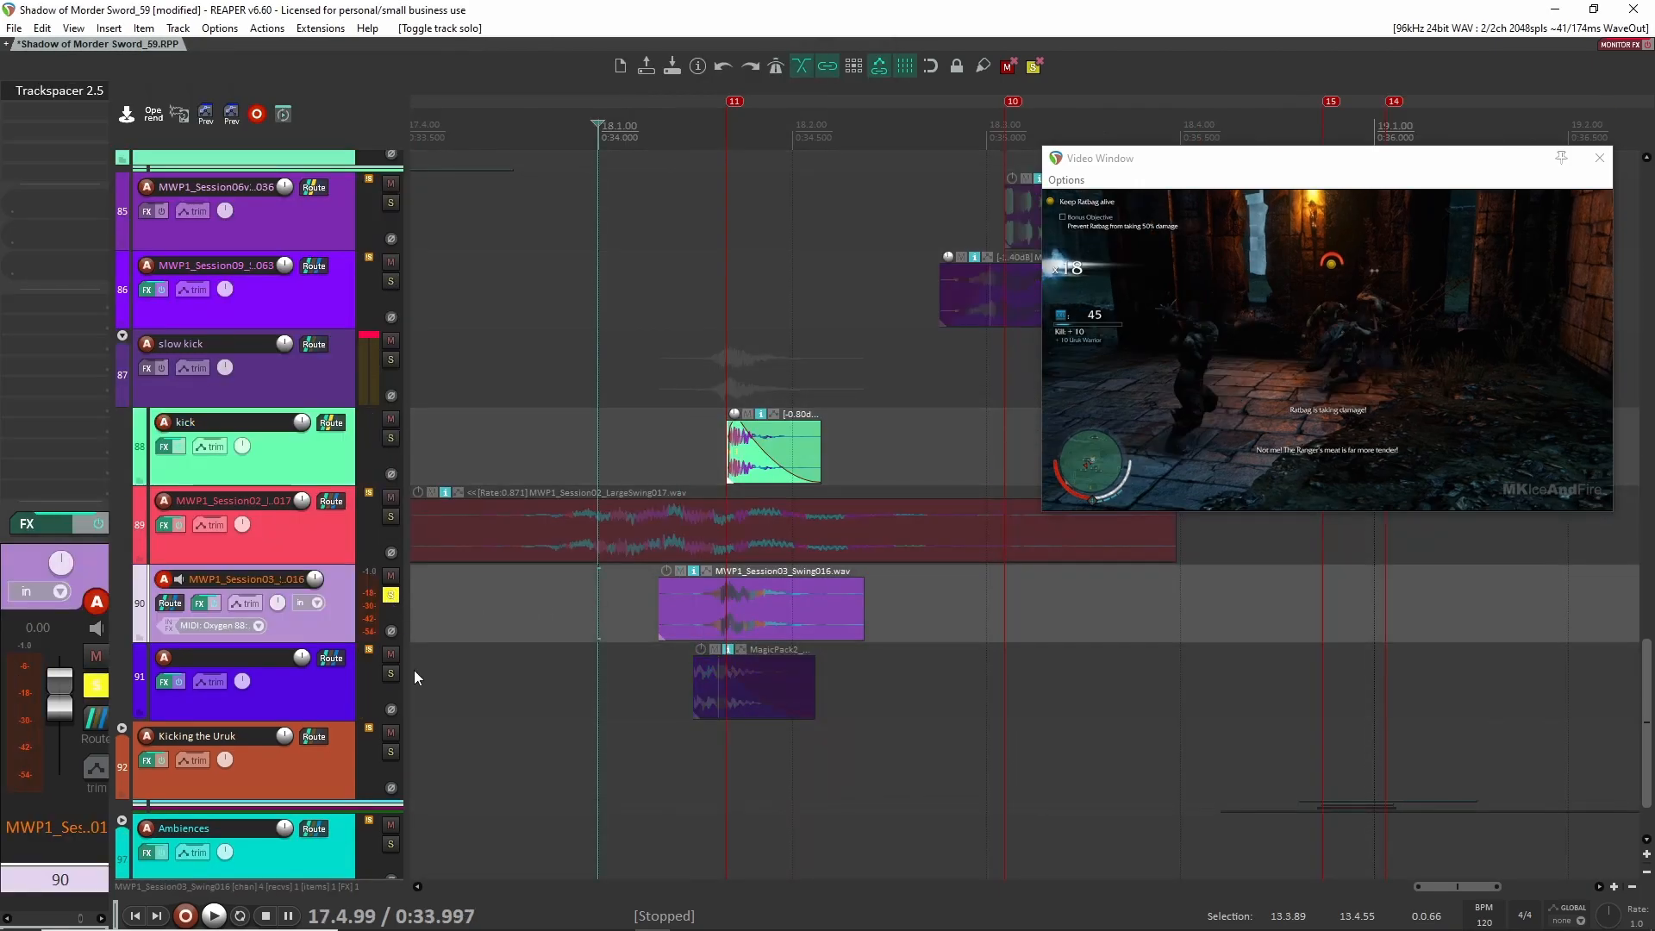
Solo only track 91, play its MagicPack2_BonusContent_CrunchyImpact003 layer from 18.1.37, and examine its waveform up close
key(F6)
click(391, 673)
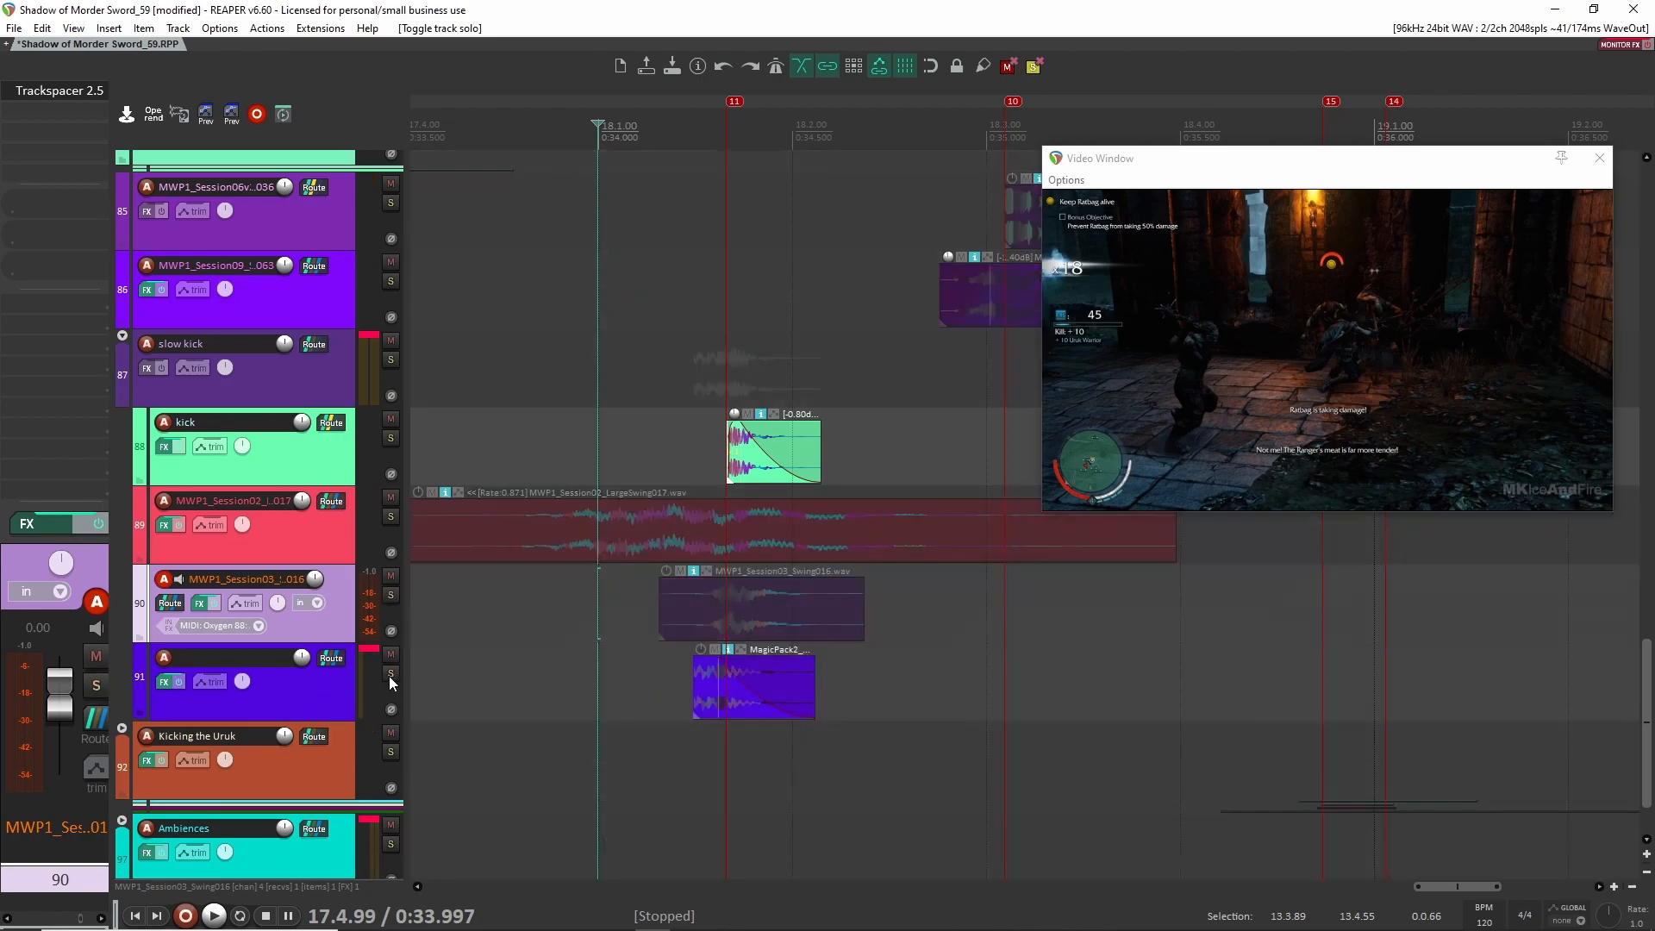
click(672, 689)
key(space)
key(space)
scroll(746, 661, up, 4)
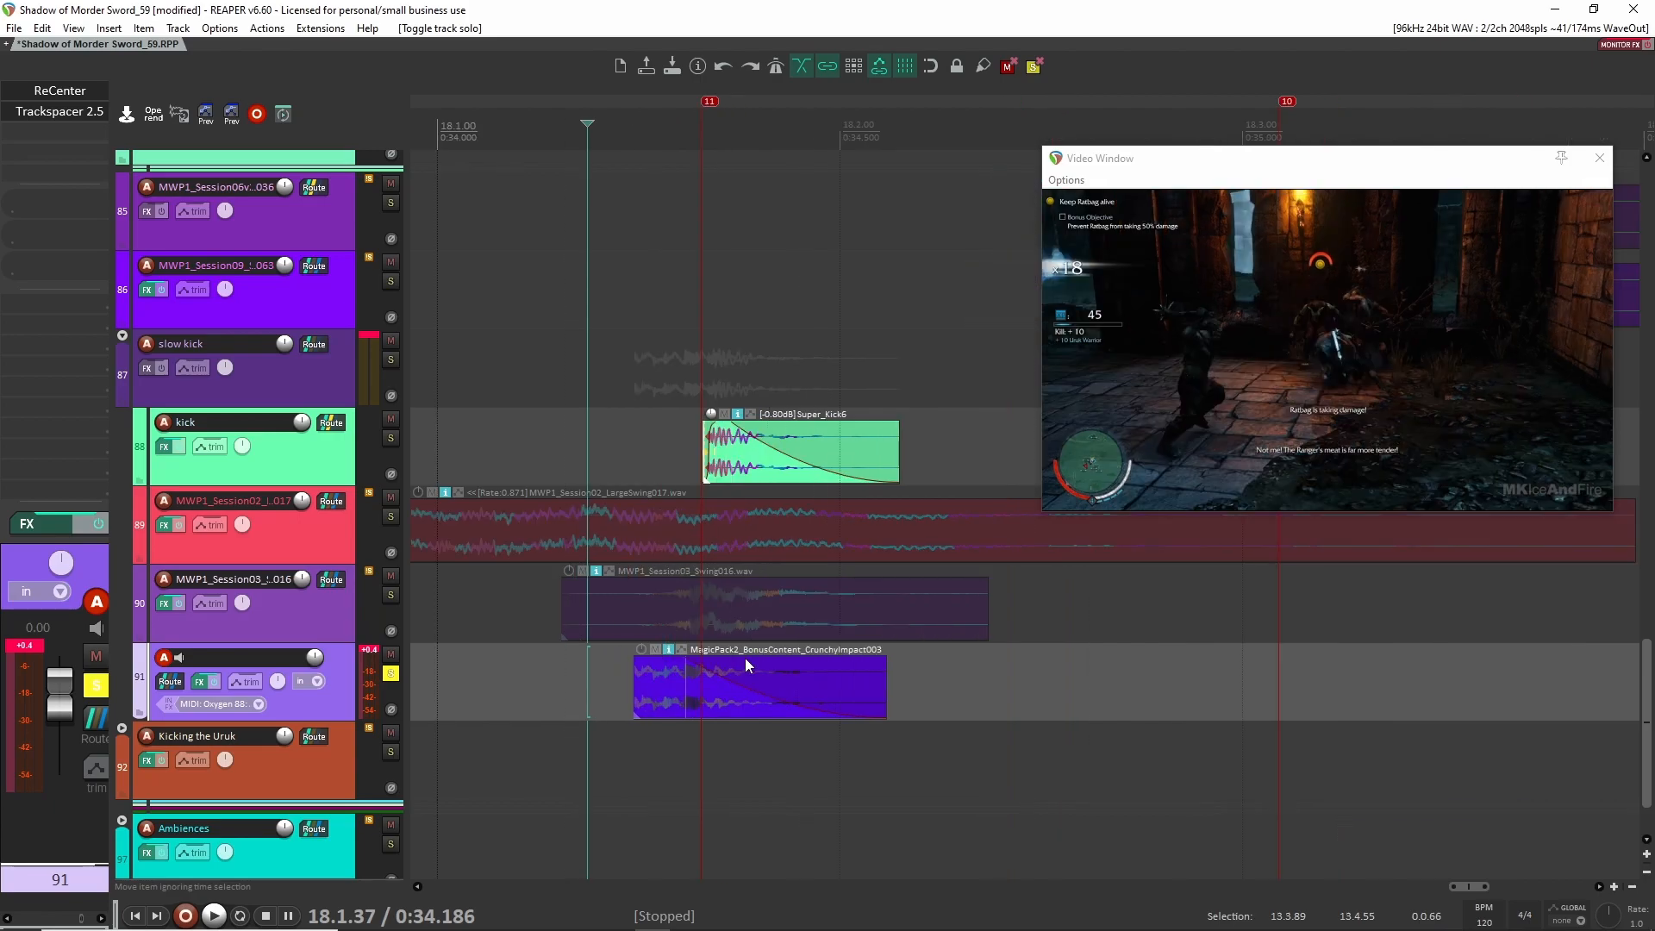
scroll(744, 659, down, 3)
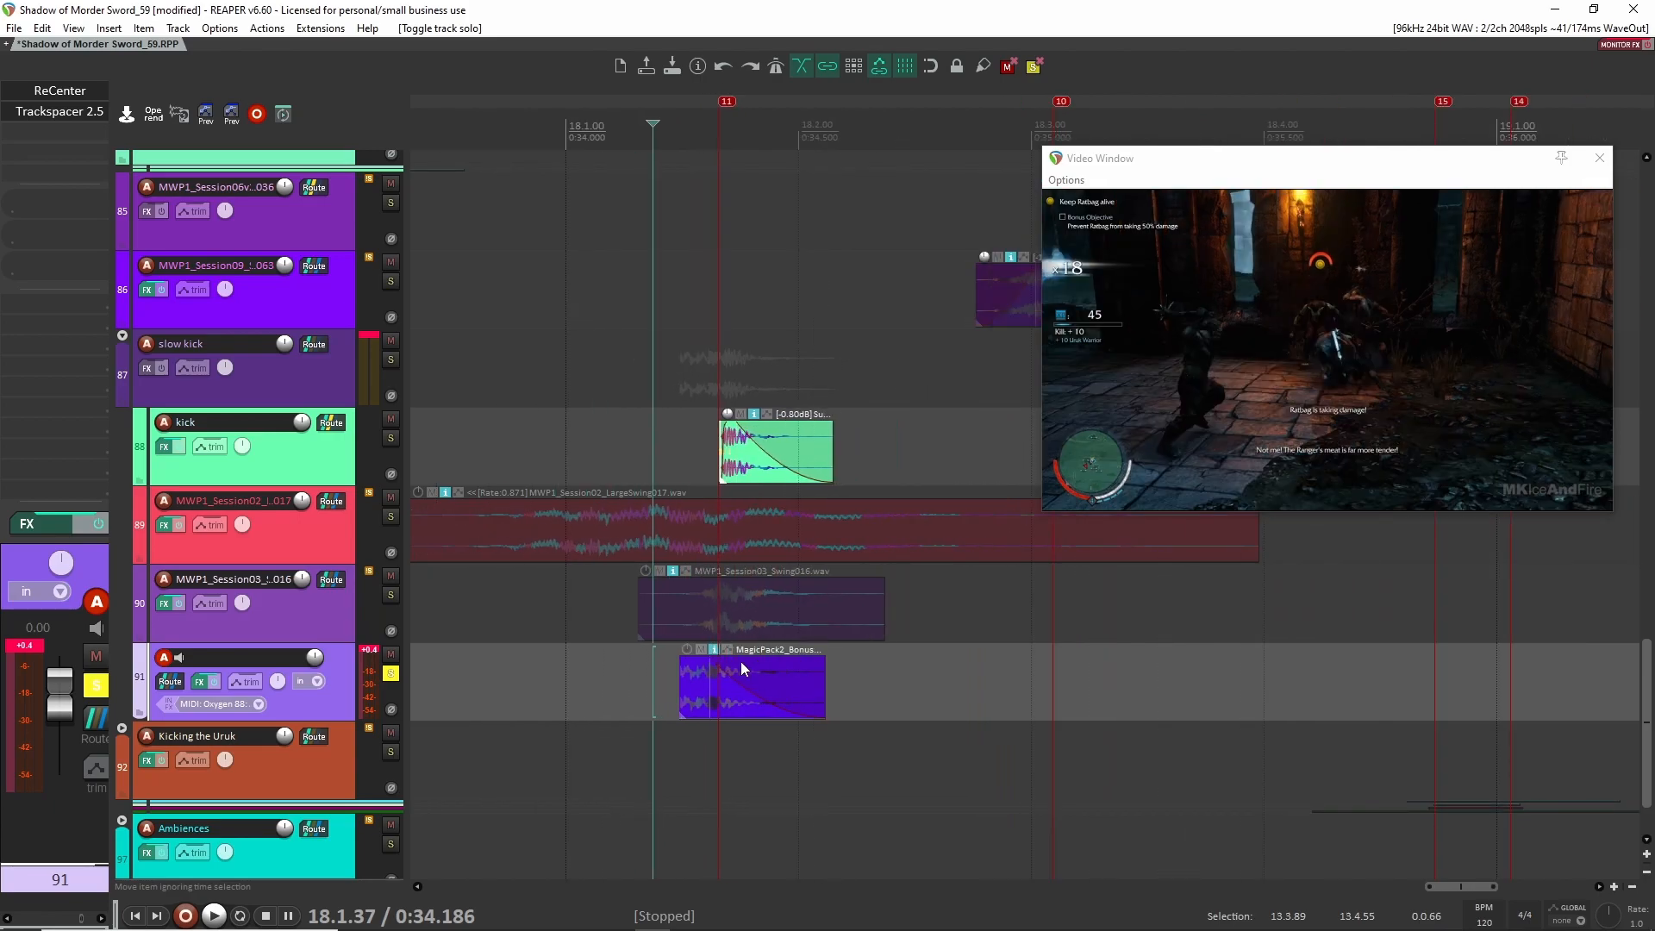
scroll(824, 705, up, 2)
scroll(746, 709, up, 1)
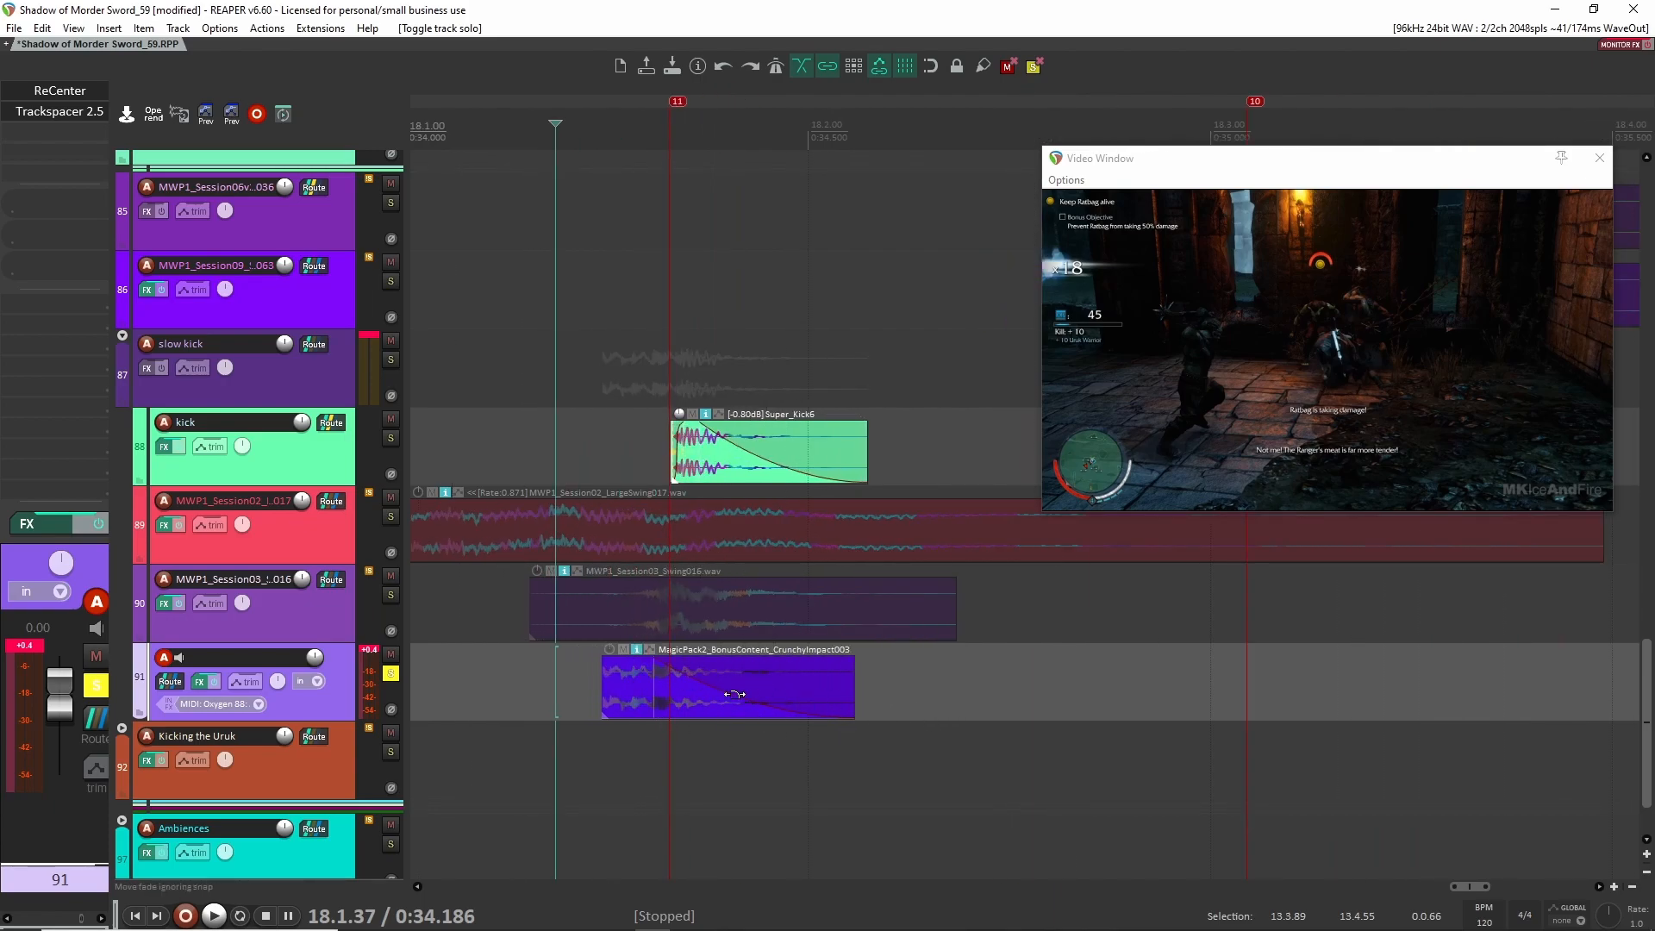
scroll(672, 674, down, 4)
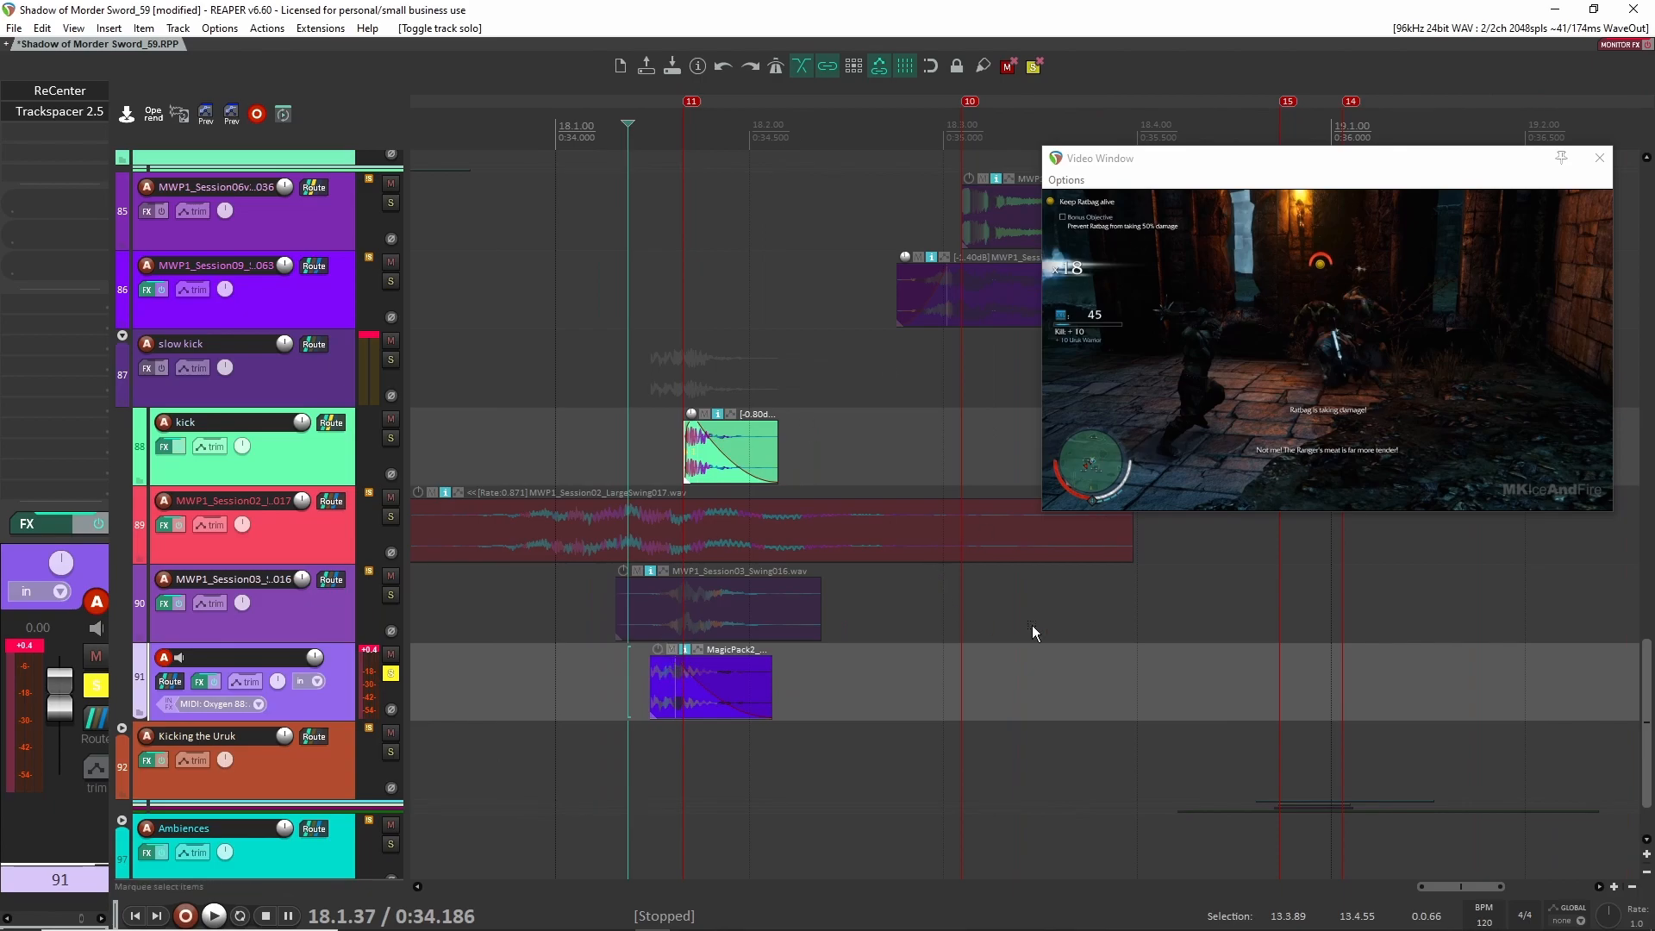
Play the MWP1_Session03_Swing016.wav layer on soloed track 90 from 18.1.11, and clear all solos
click(607, 599)
key(space)
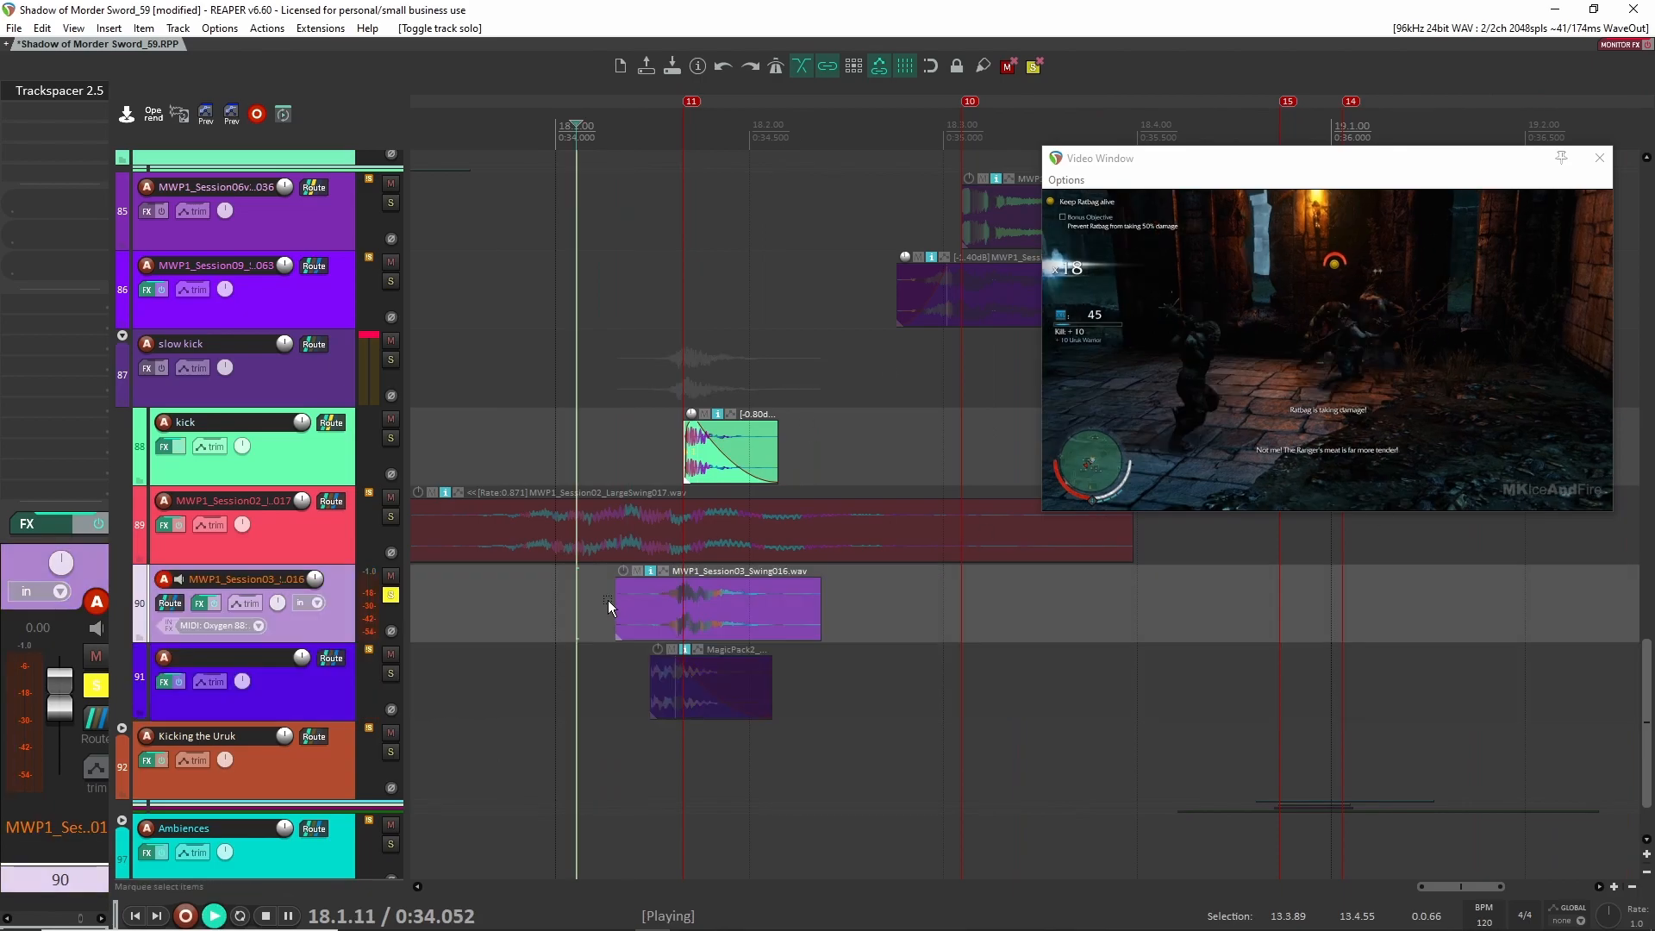
key(space)
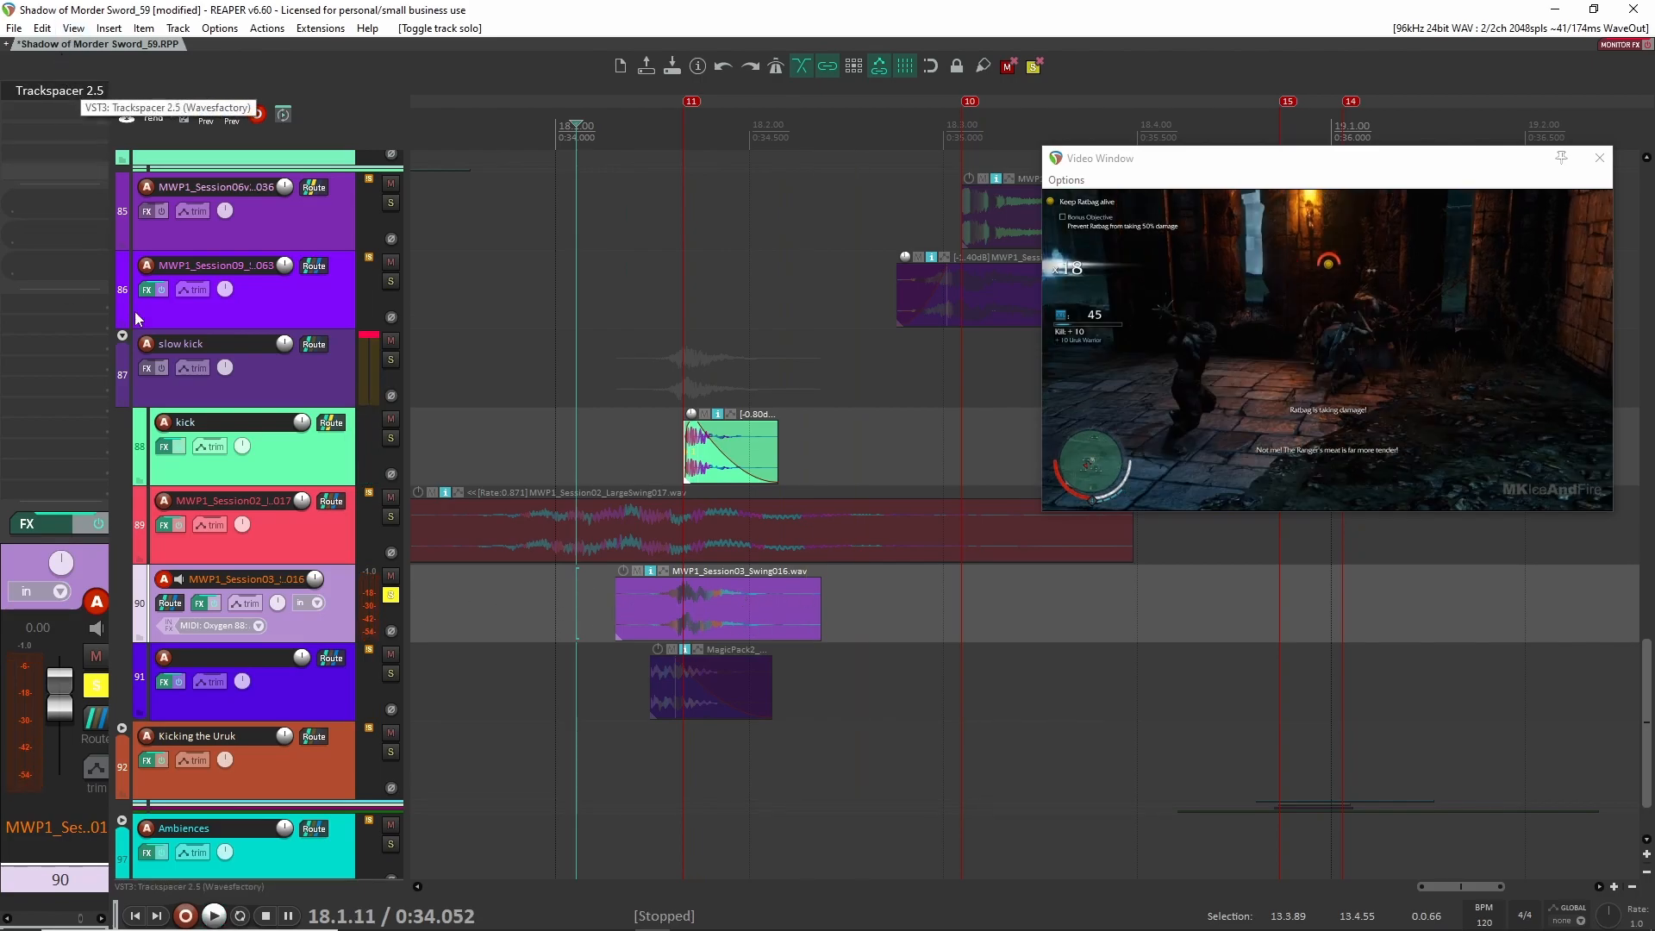
key(F6)
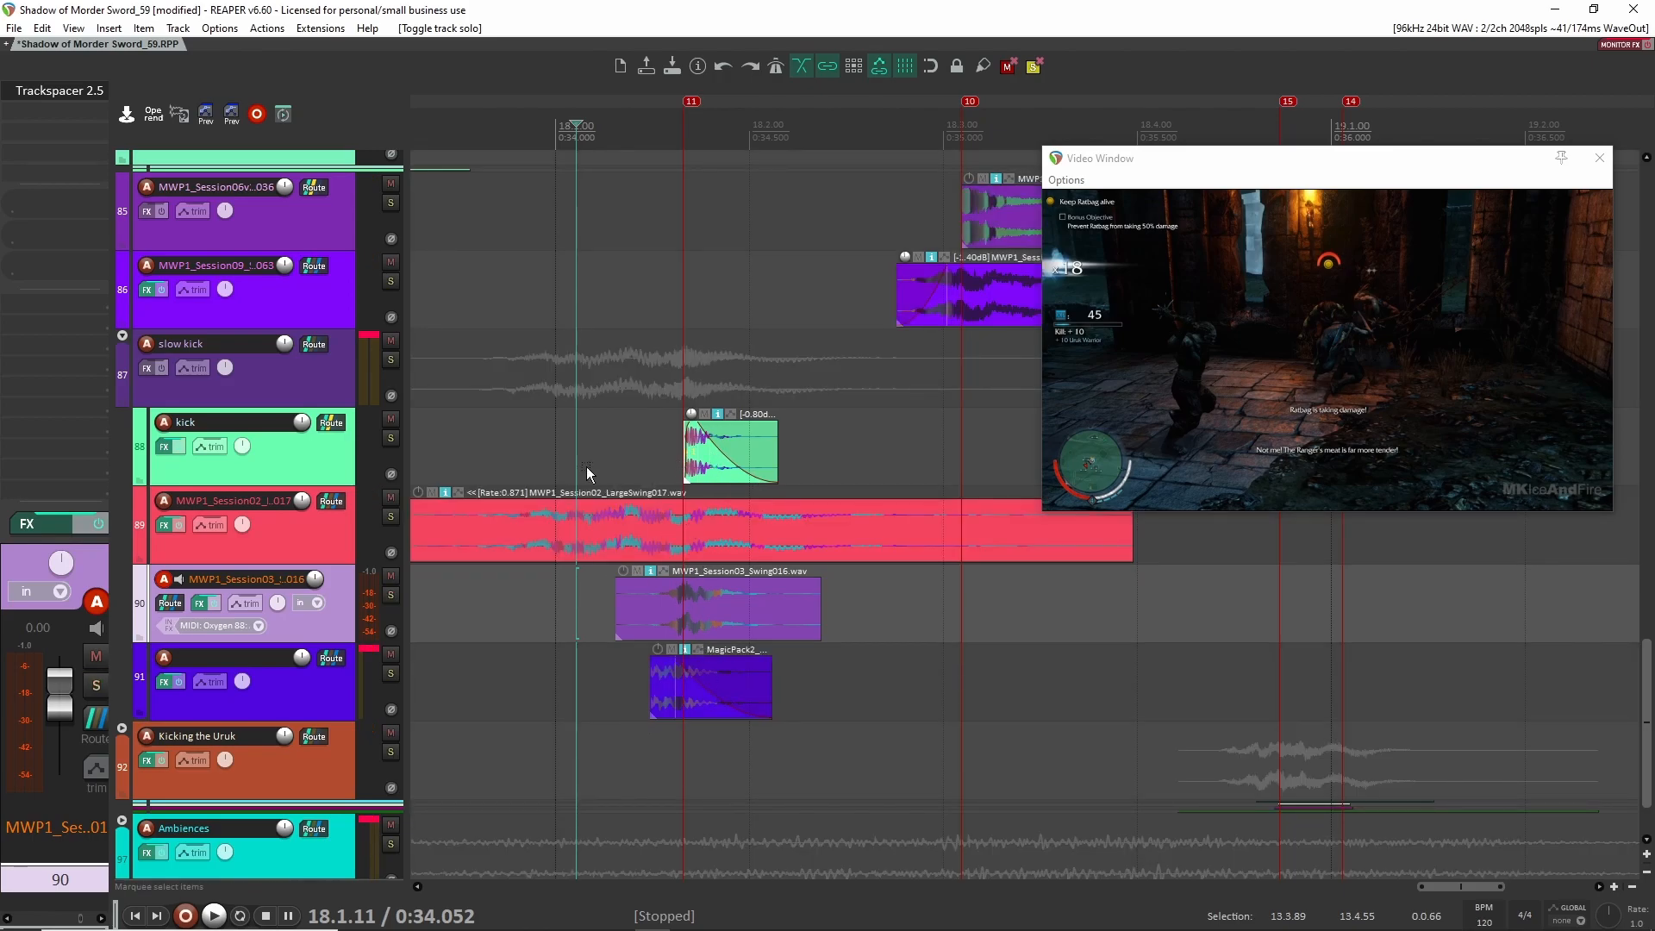
Review the slow kick layers from 17.4.58, and play tracks 85 and 86 soloed together from 18.2.40
scroll(721, 452, left, 2)
click(581, 441)
scroll(776, 500, up, 5)
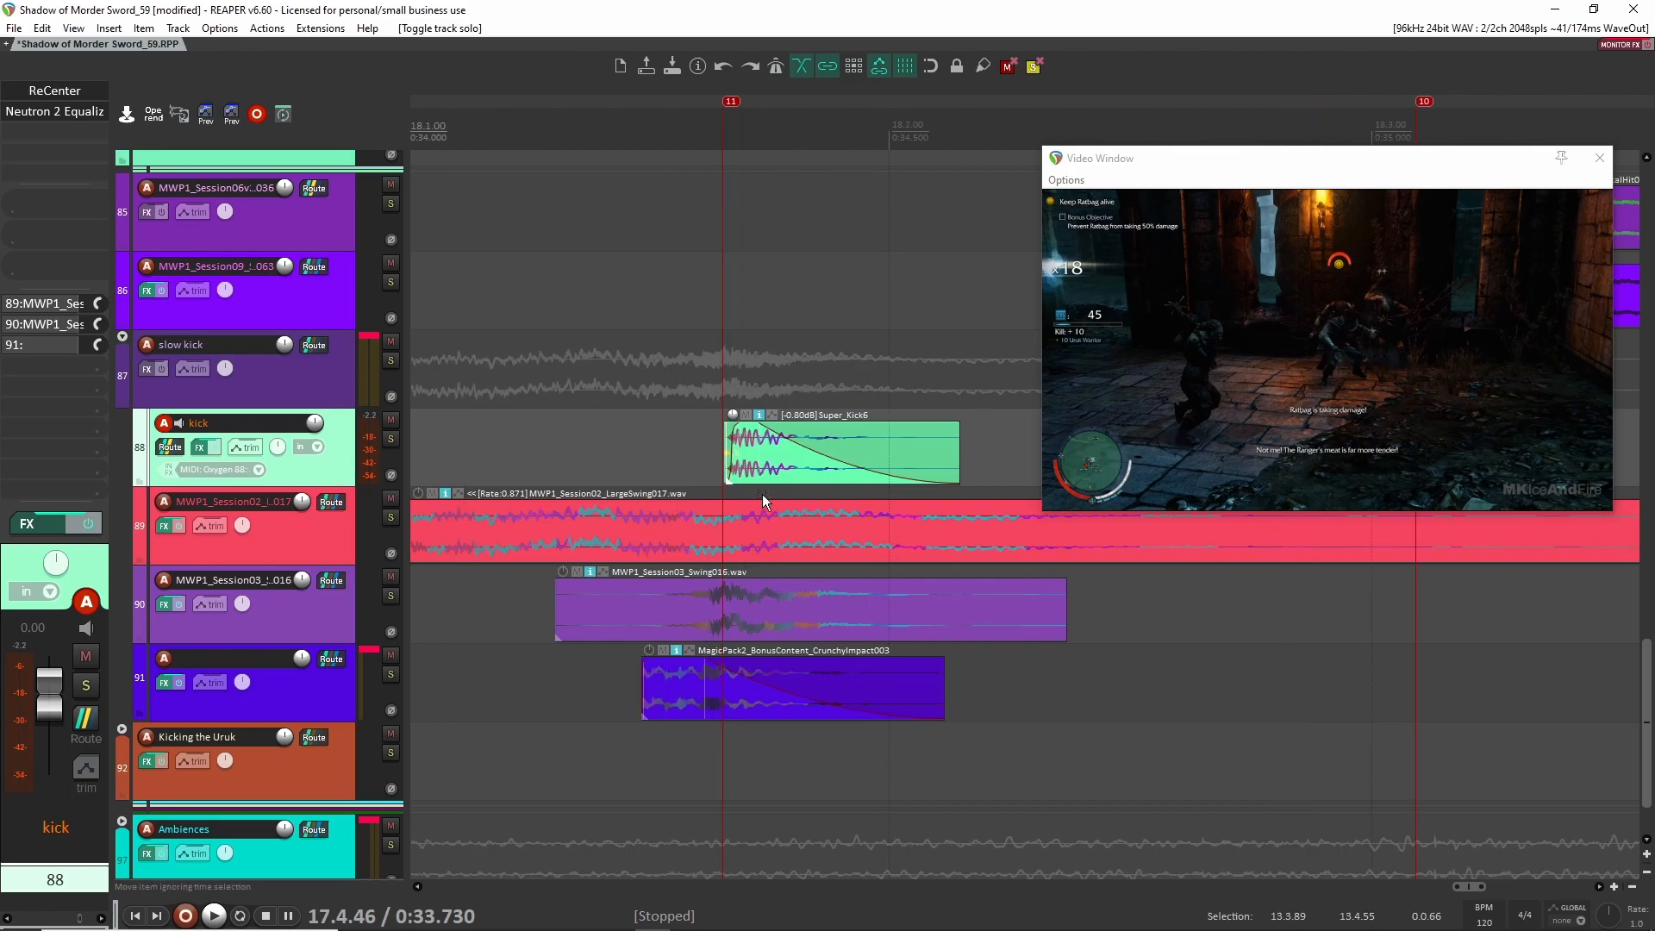
scroll(532, 407, down, 5)
click(531, 406)
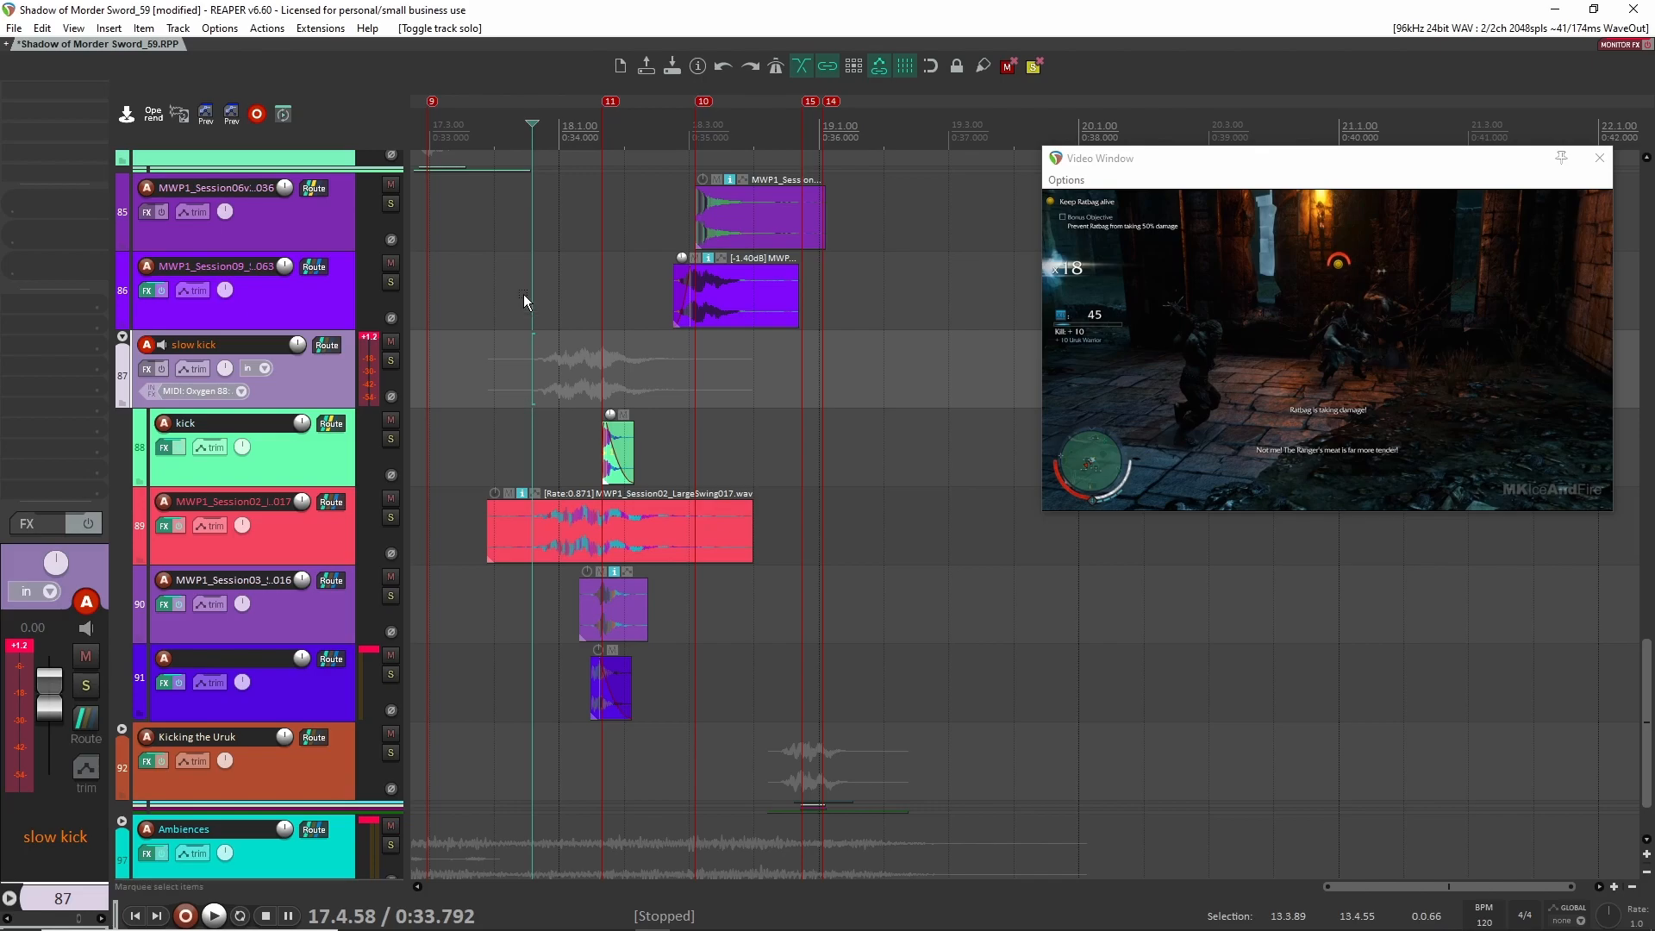
key(alt+s)
key(space)
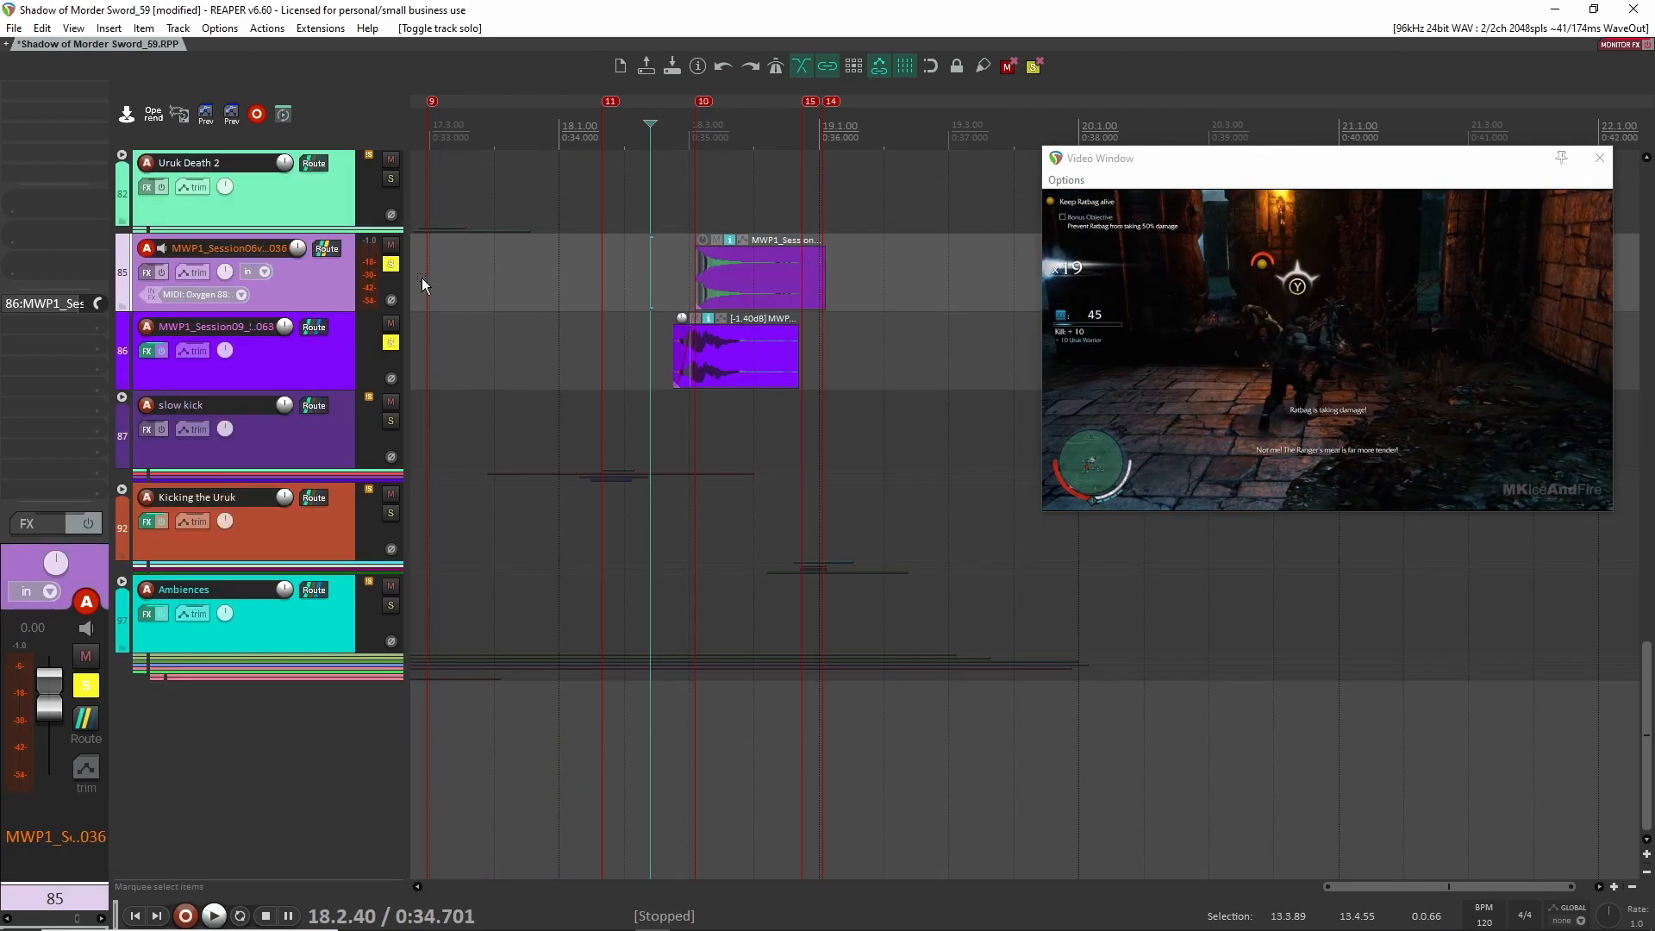
Solo only track 85 and play its MWP1_Session06v2_DesignedMetalHit036.wav layer from 18.2.91
click(388, 265)
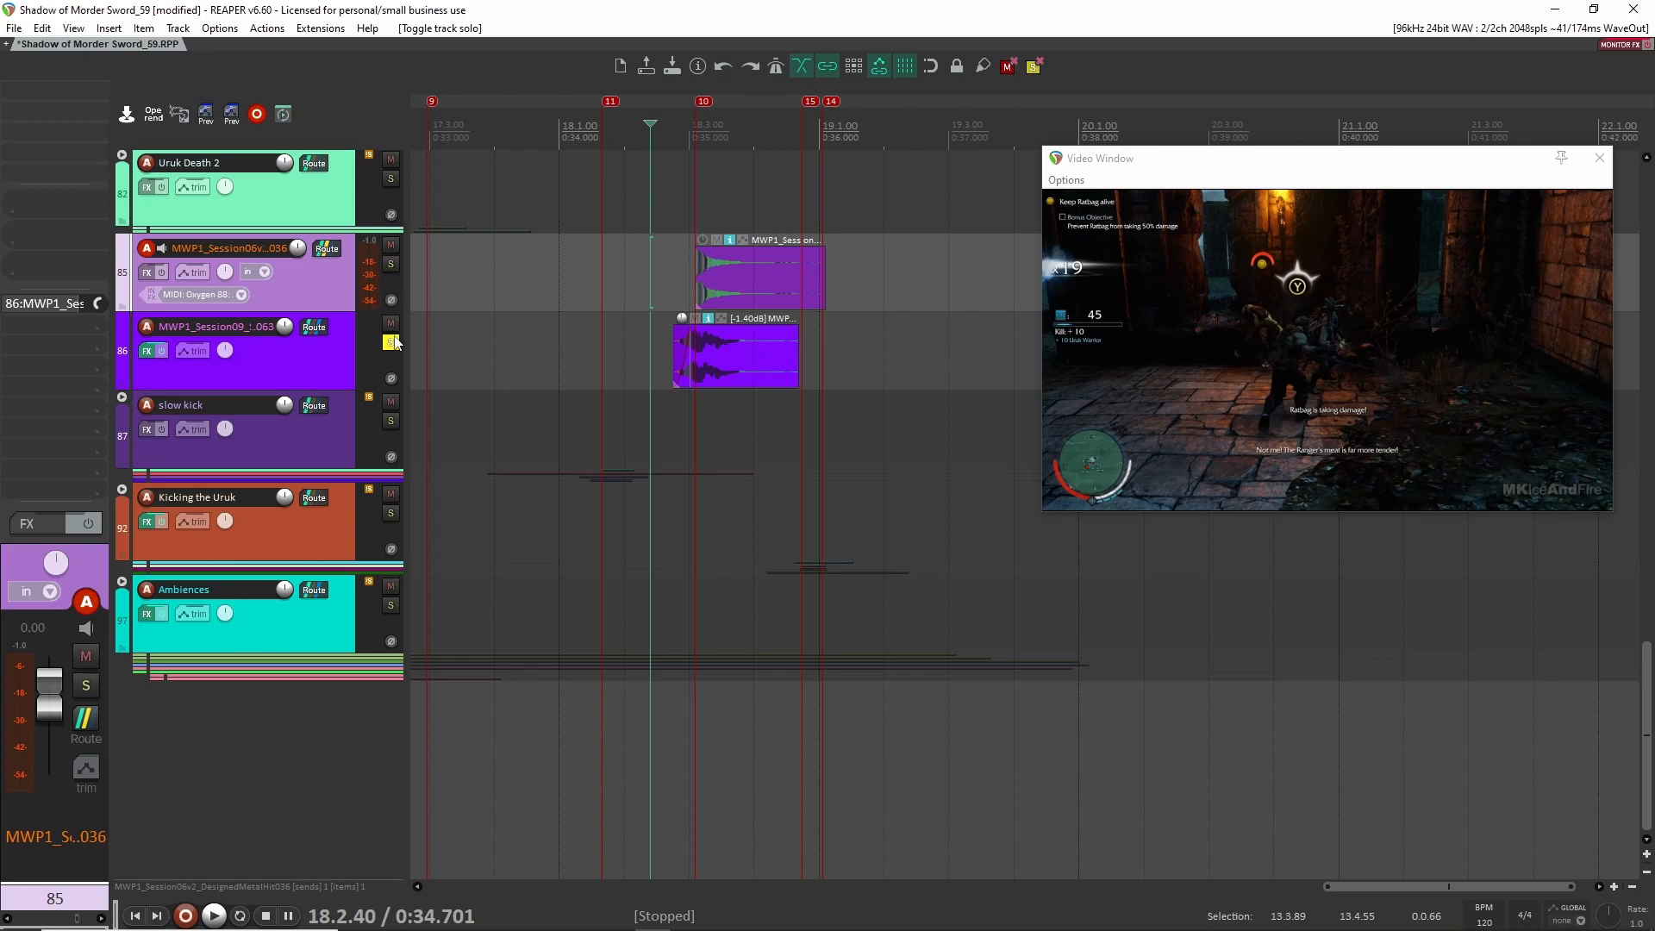
click(389, 266)
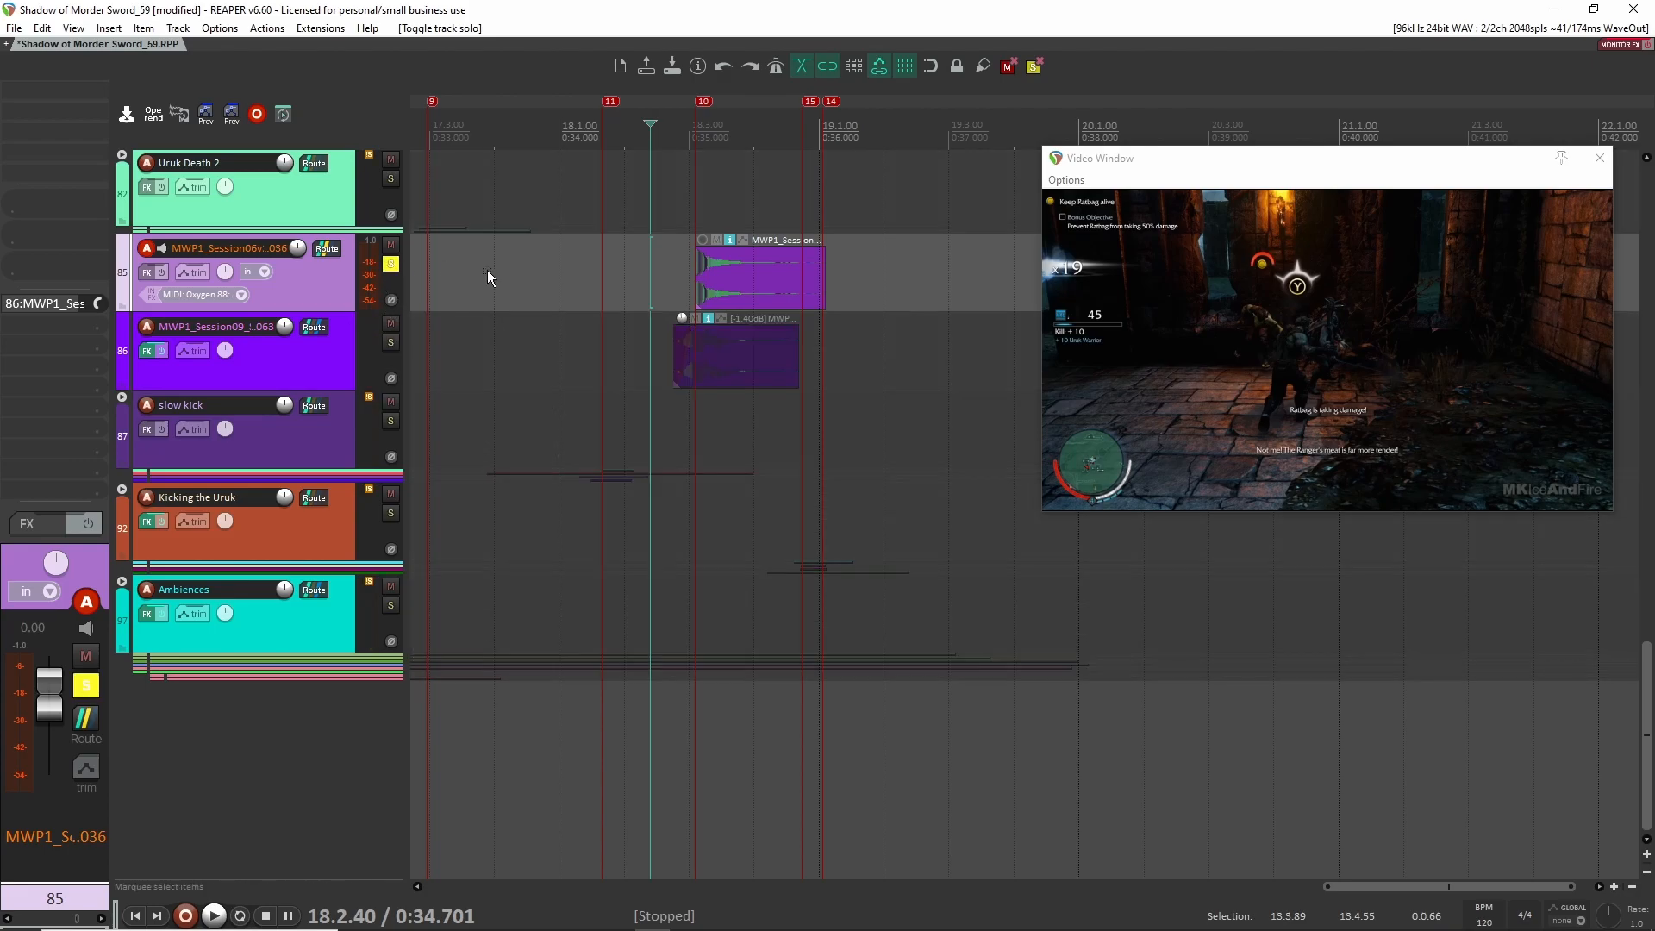
scroll(644, 283, up, 4)
drag(788, 262, 669, 457)
click(635, 441)
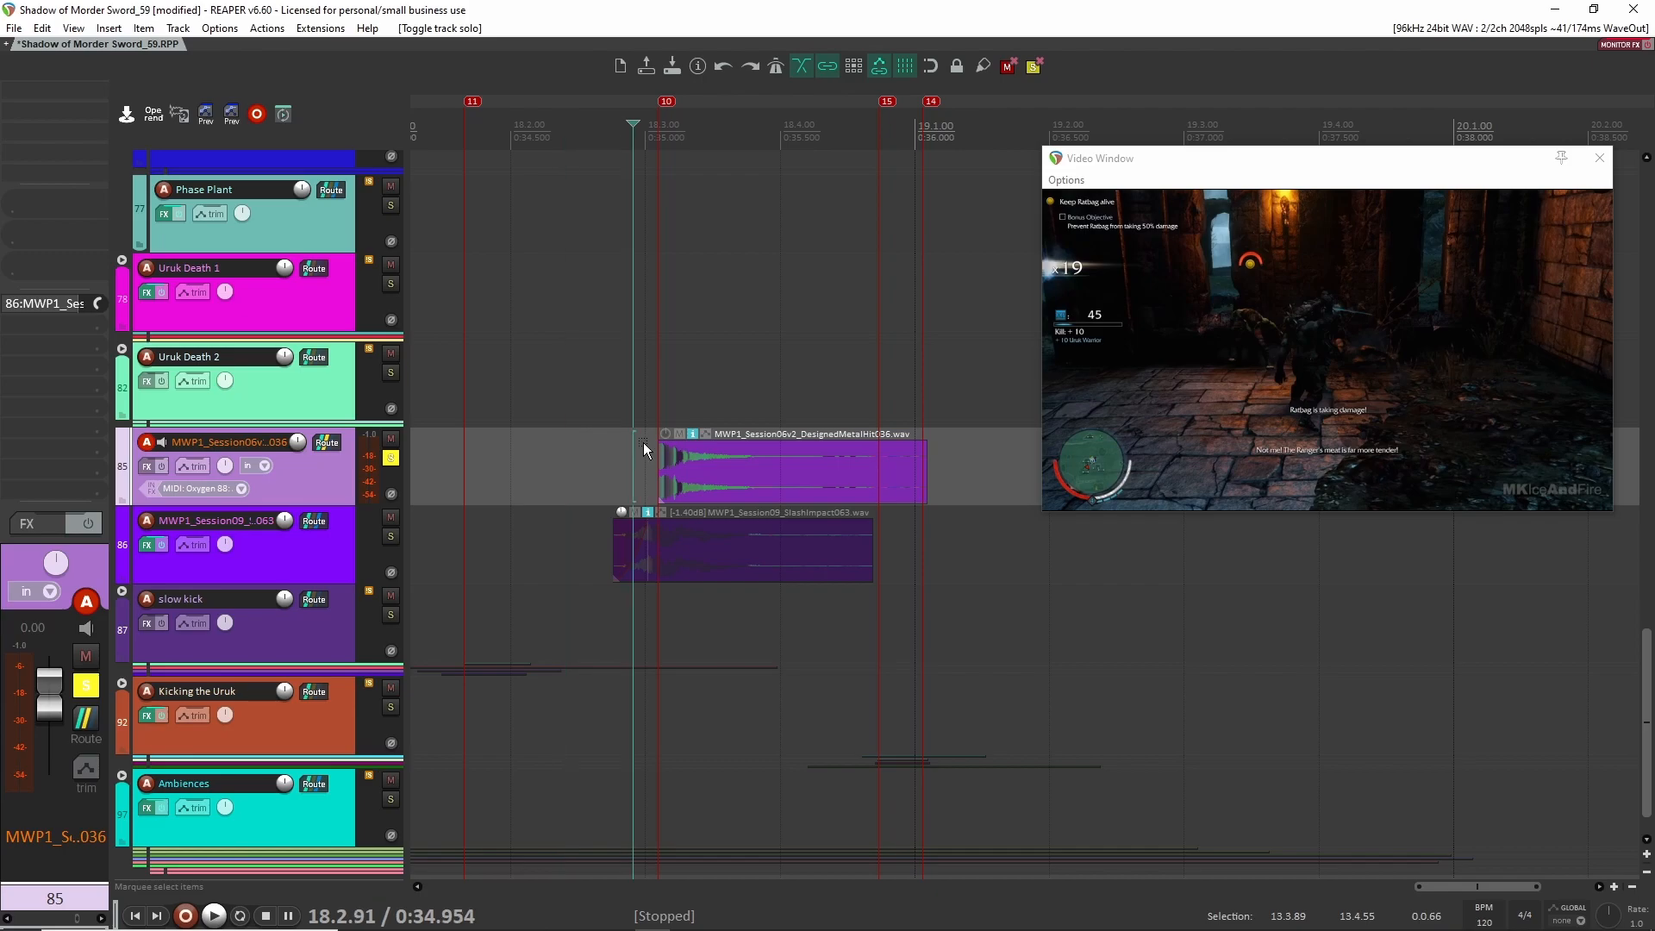
key(space)
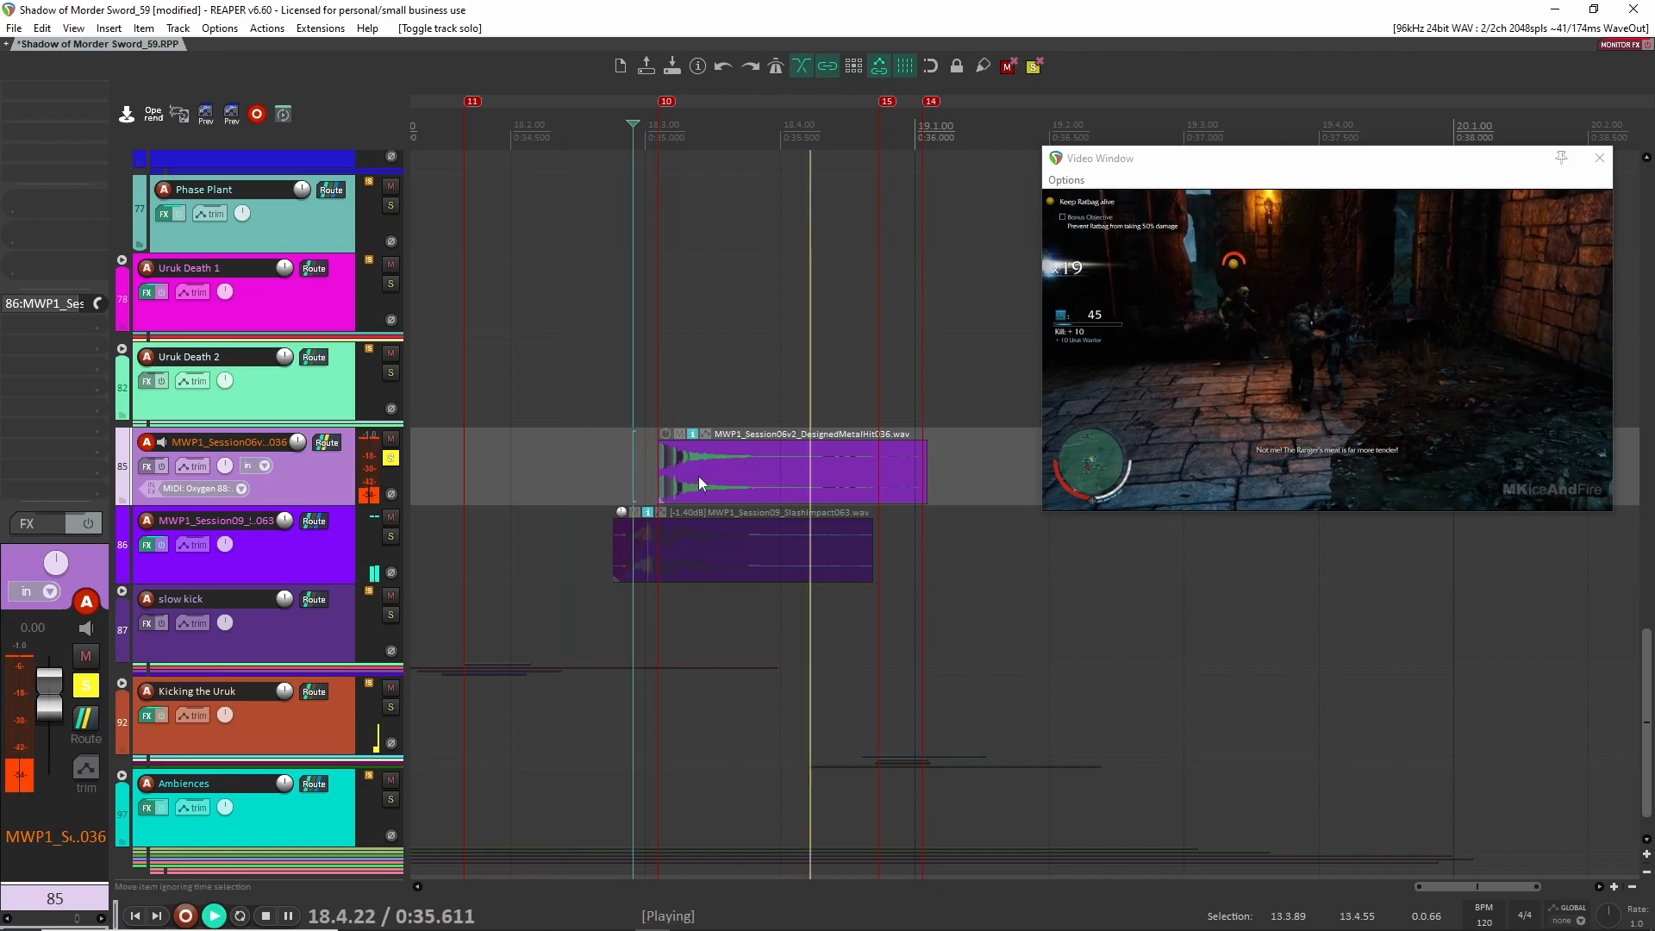
key(space)
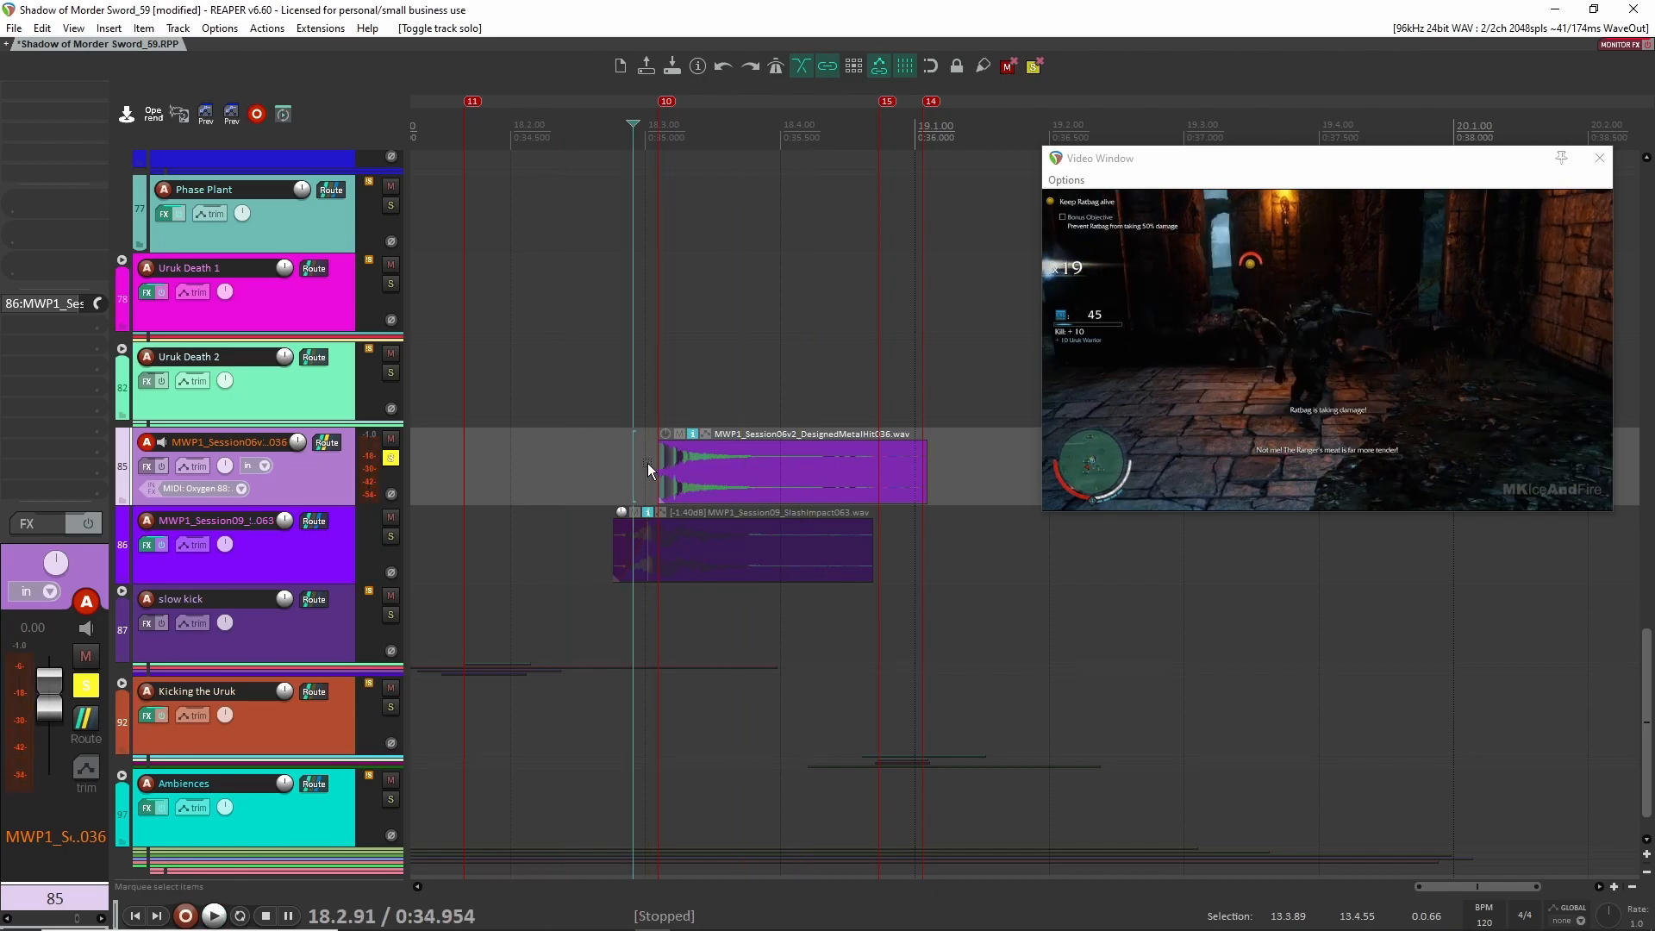
Solo only track 86 and play its MWP1_Session09_SlashImpact063.wav layer from 18.2.67
click(390, 458)
click(390, 536)
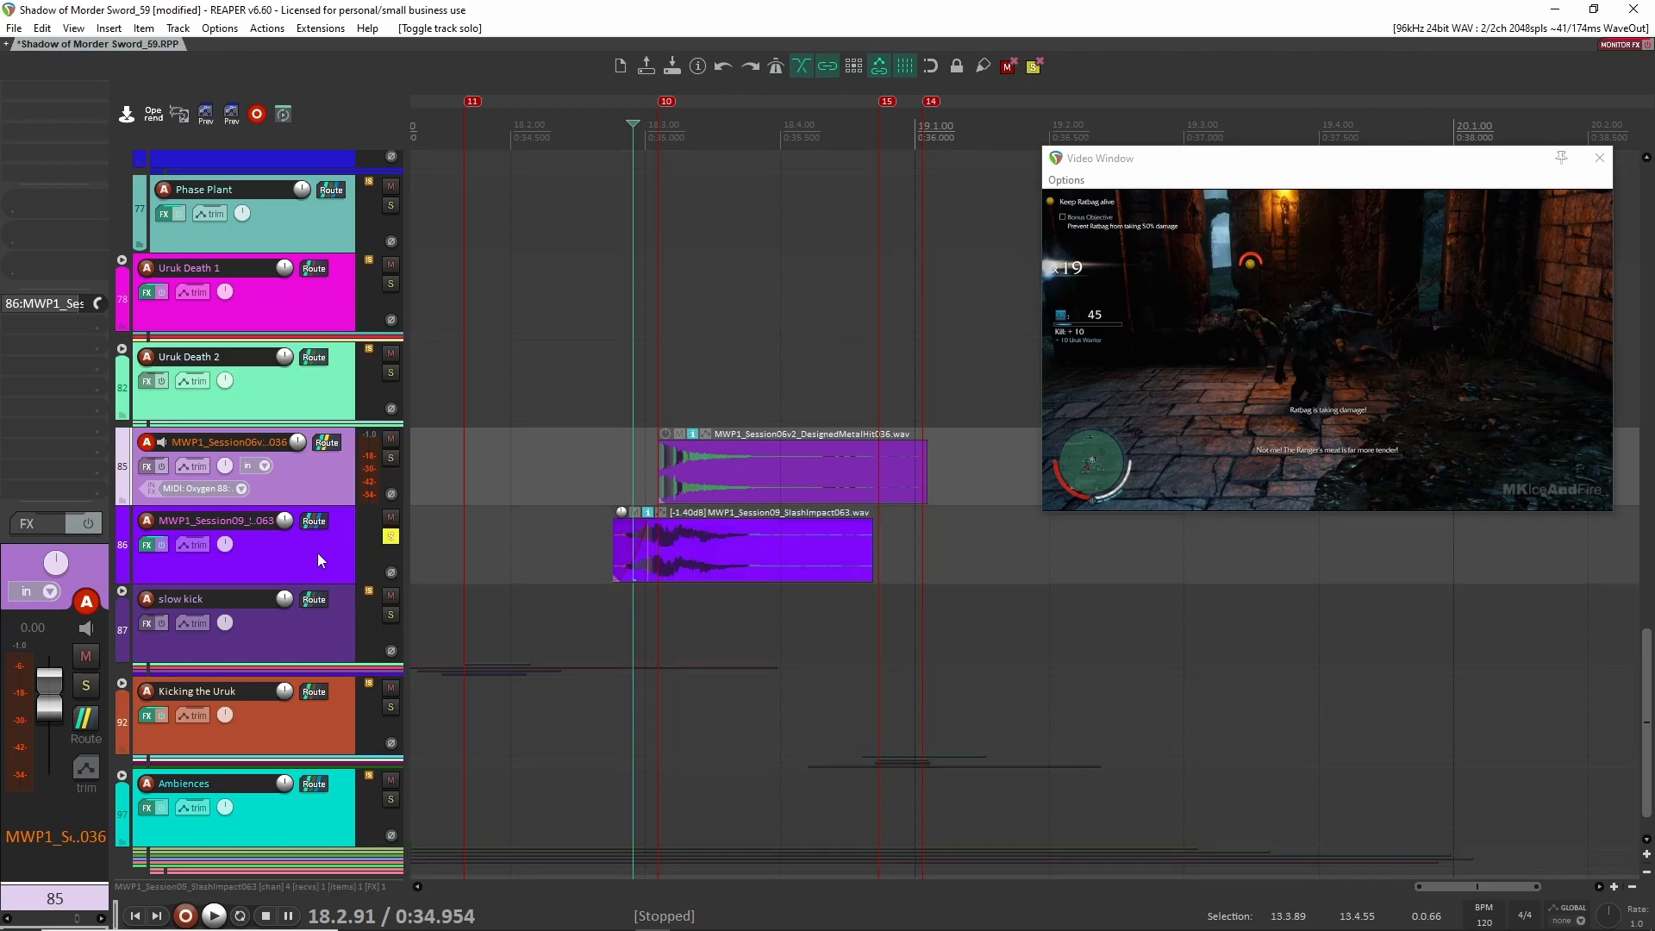
click(601, 522)
key(space)
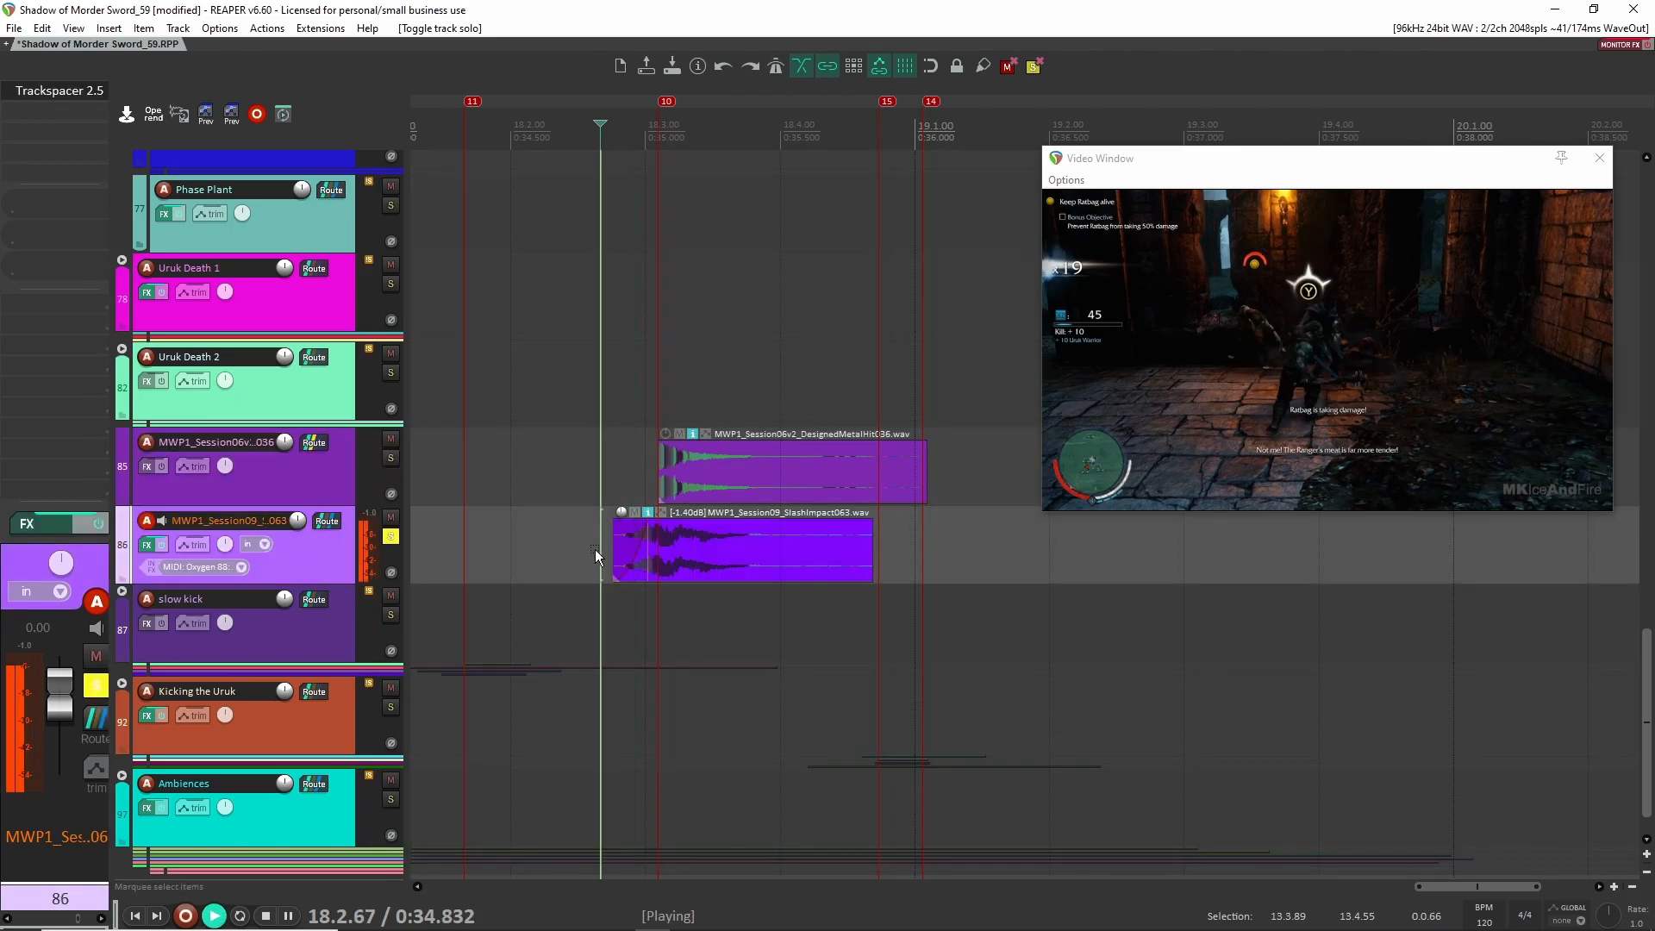
key(space)
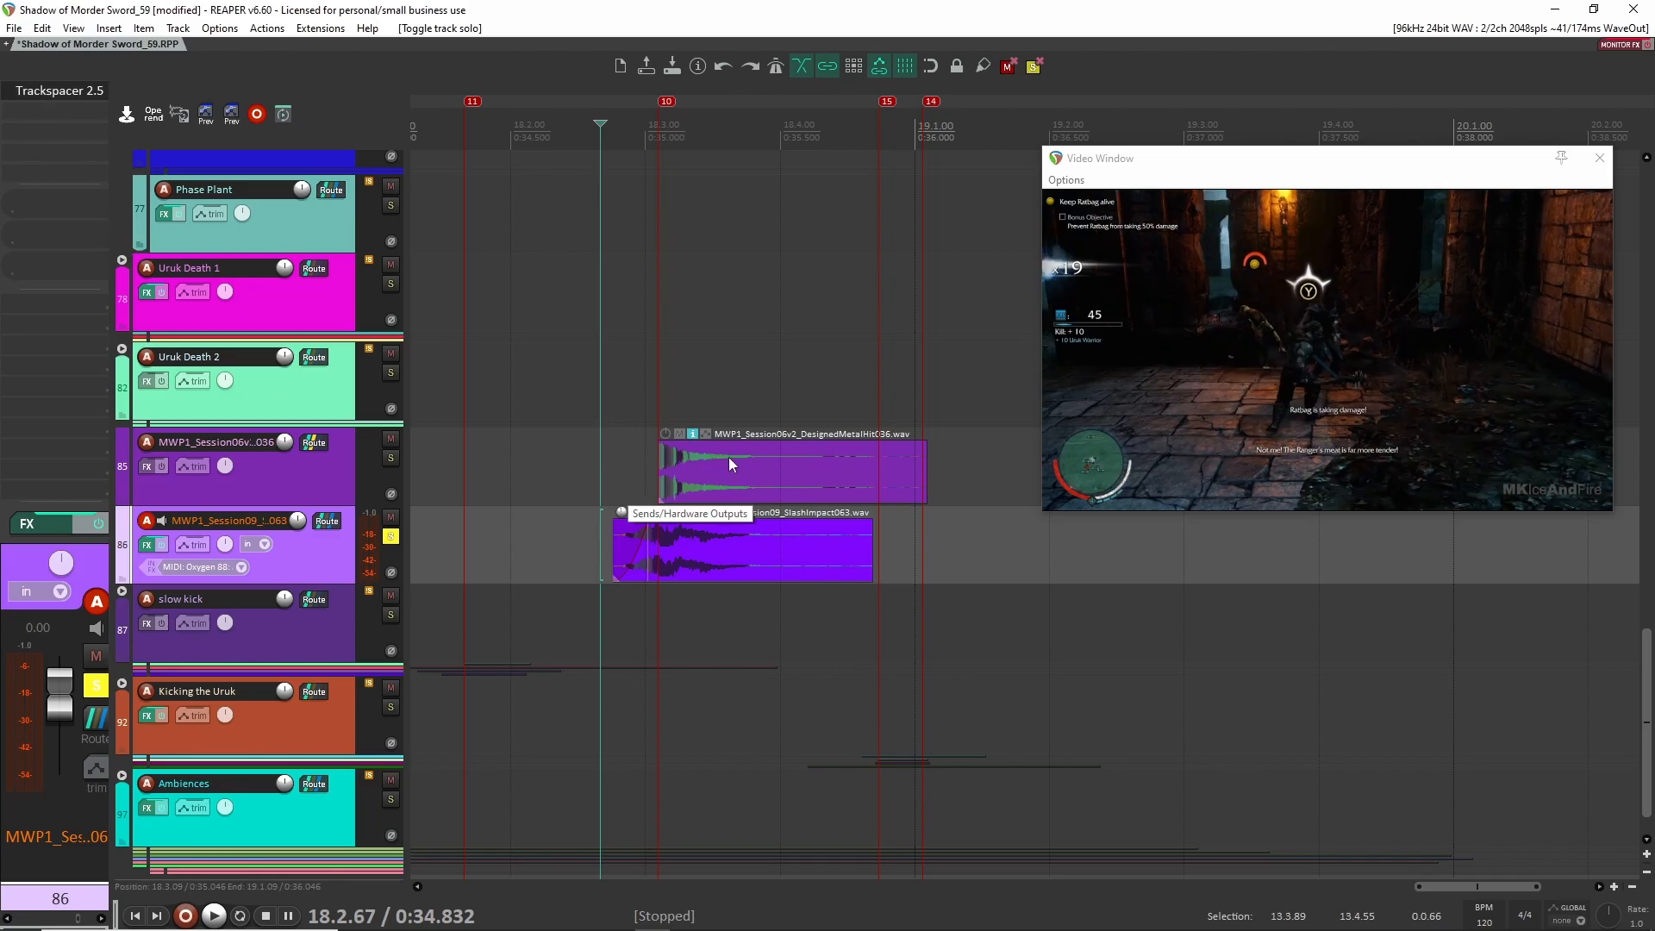
Compare the DesignedMetalHit036 and SlashImpact063 items by selecting each in turn, and play them in the unsoloed mix from 18.2.65
click(772, 459)
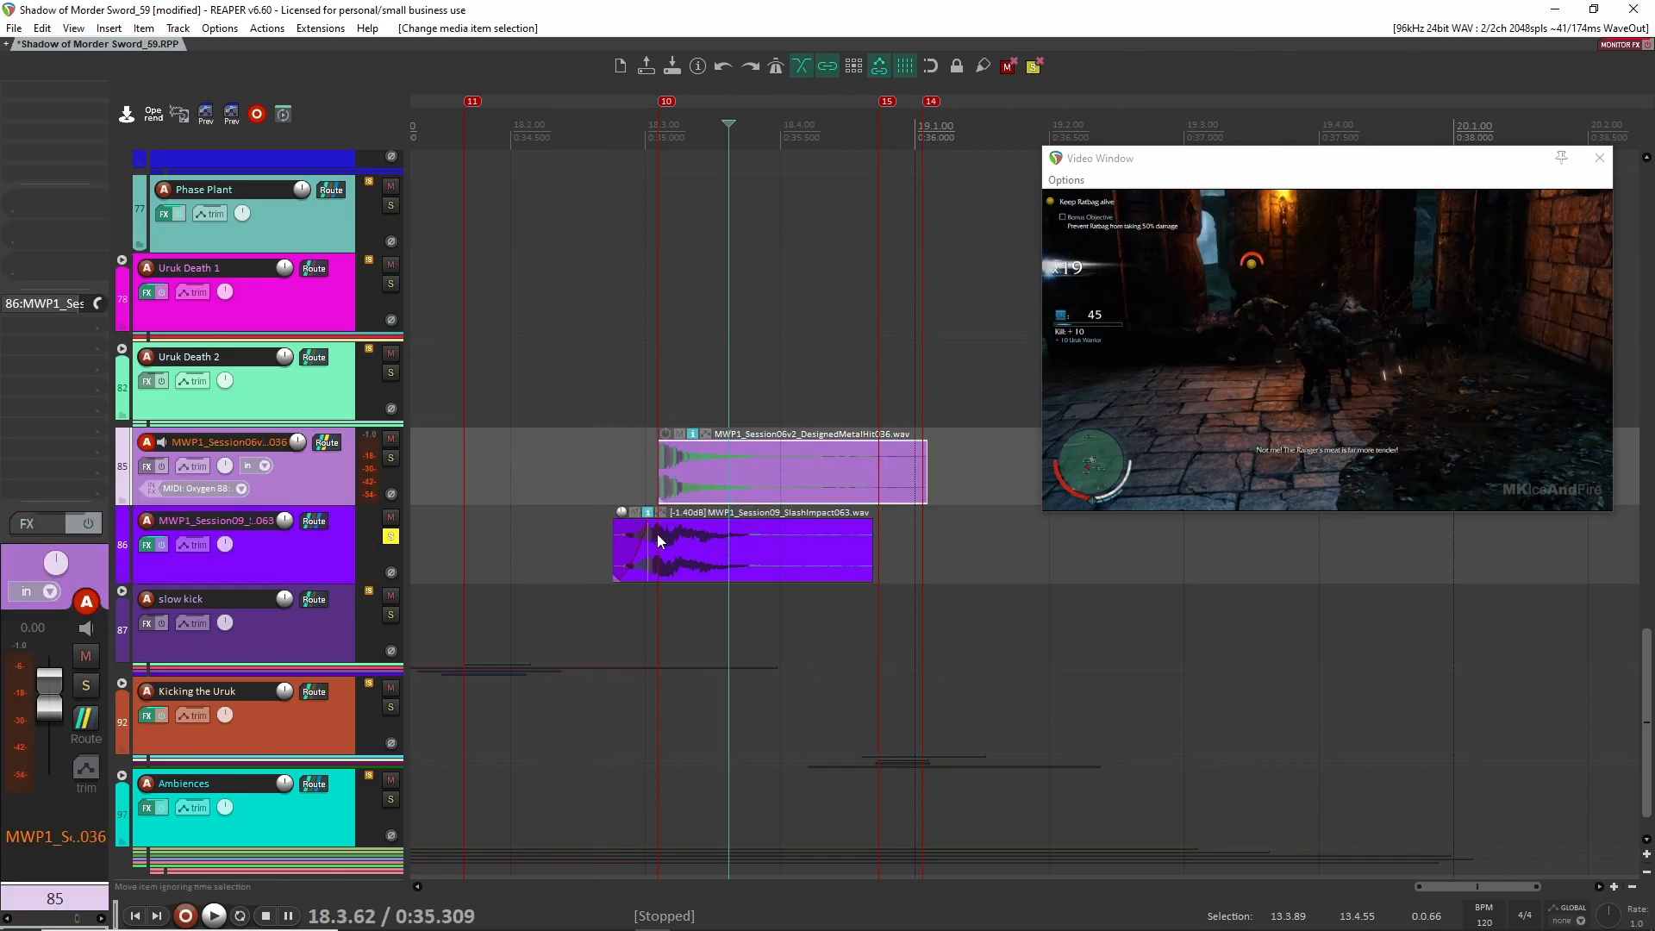
click(759, 543)
click(702, 472)
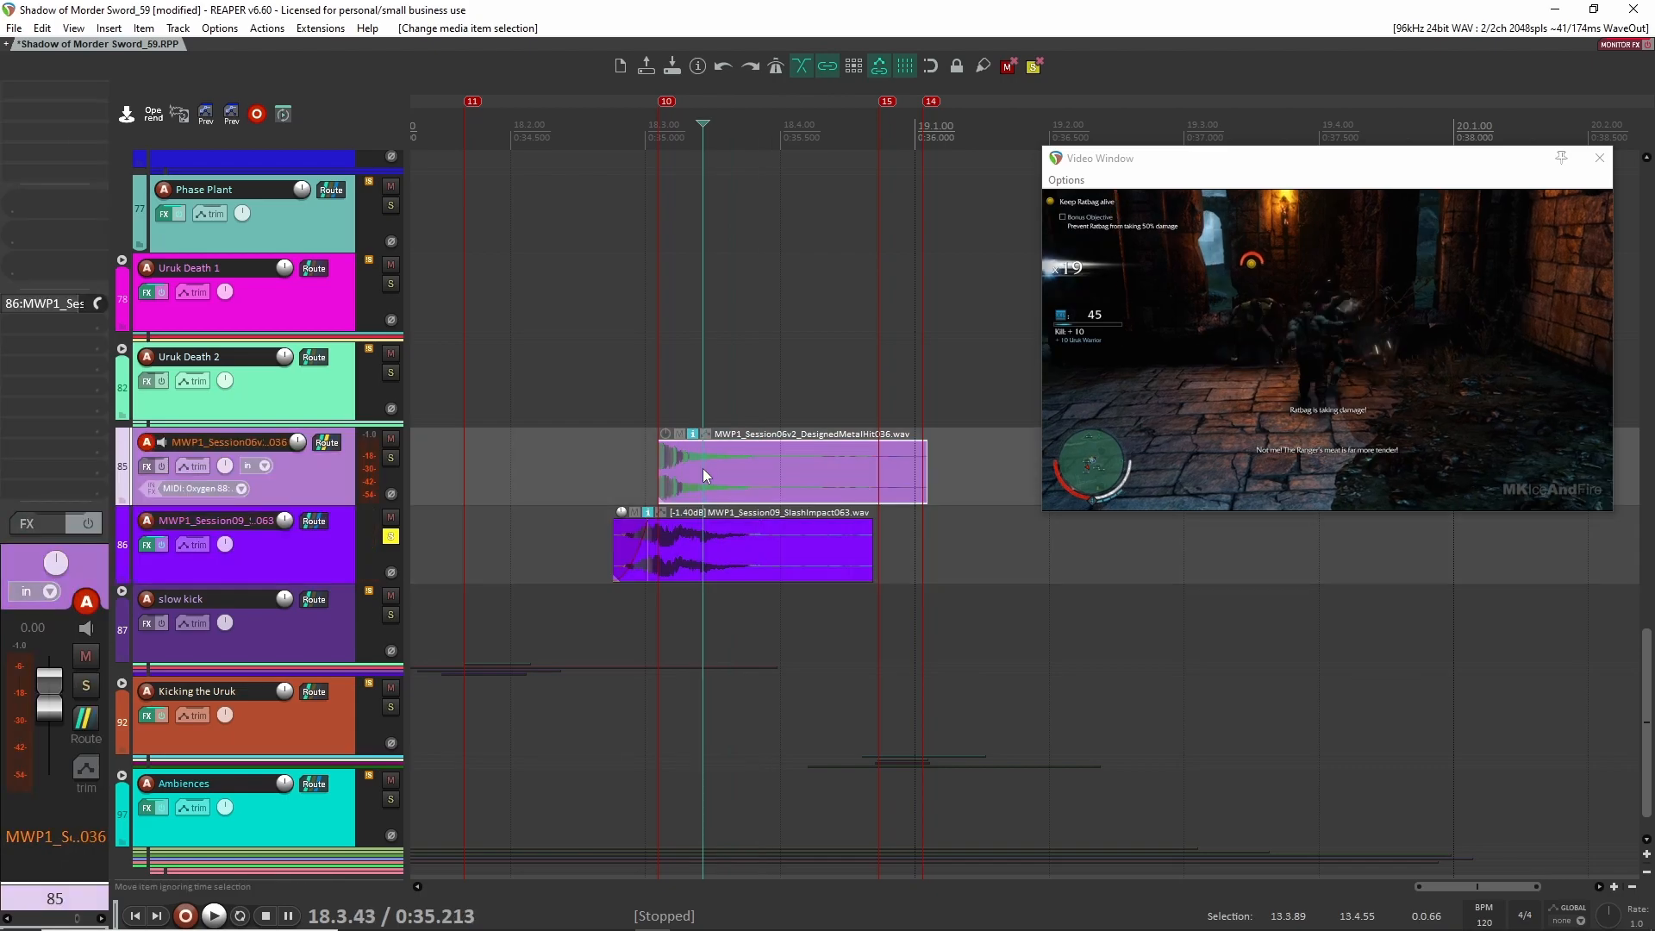
click(711, 556)
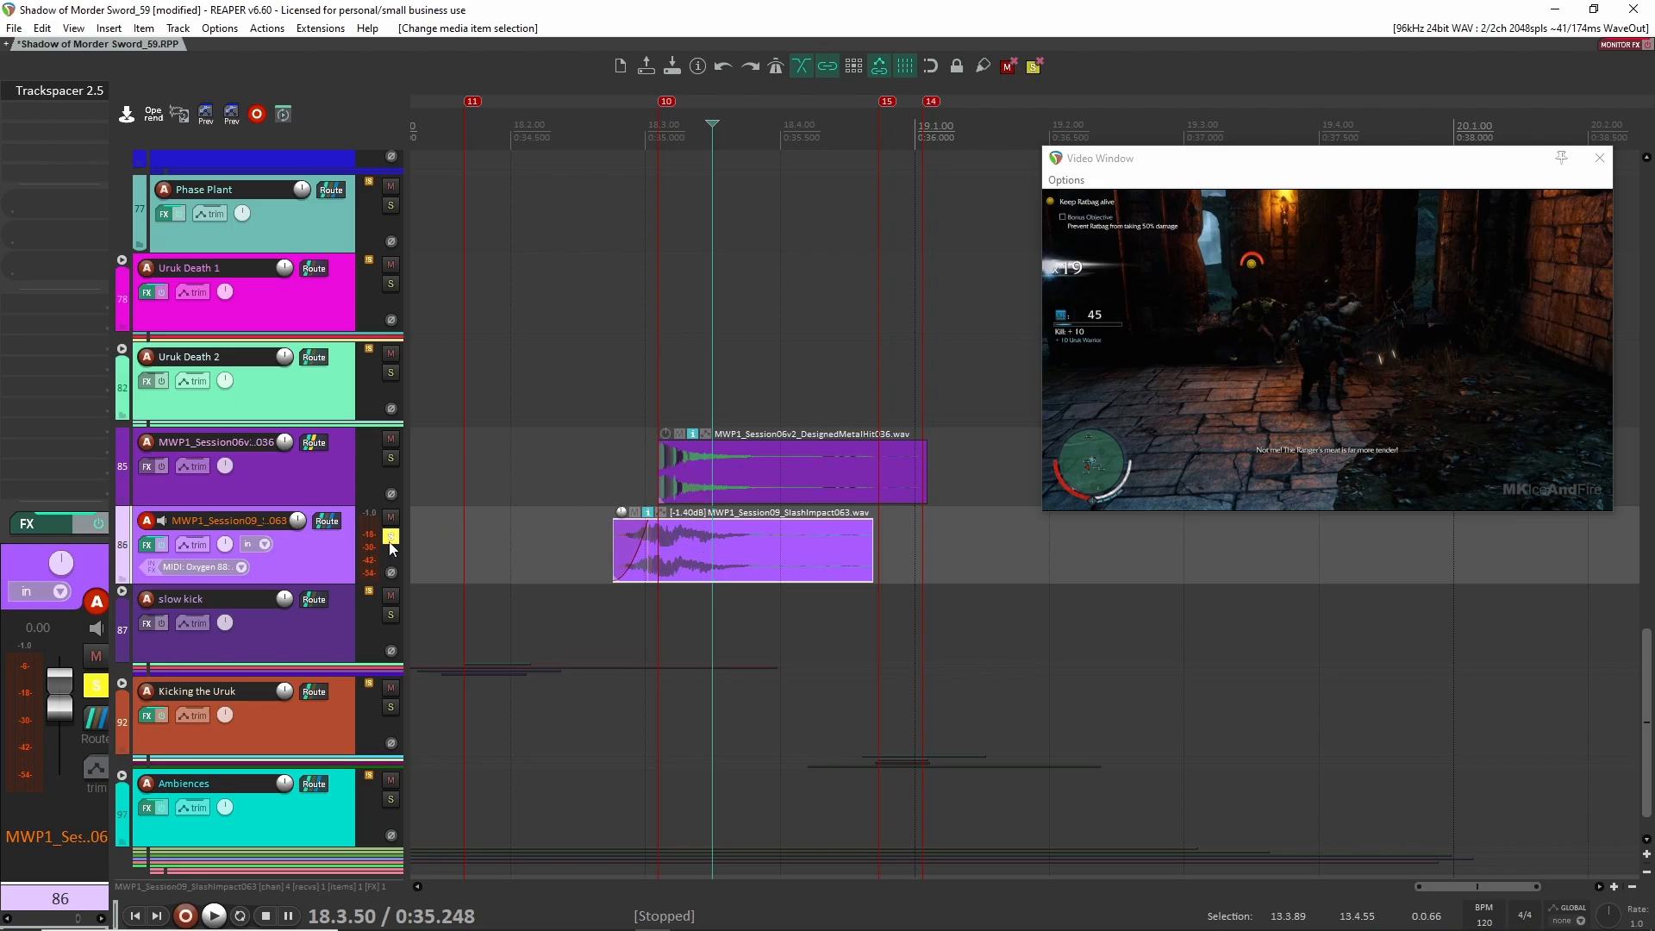
click(597, 479)
key(space)
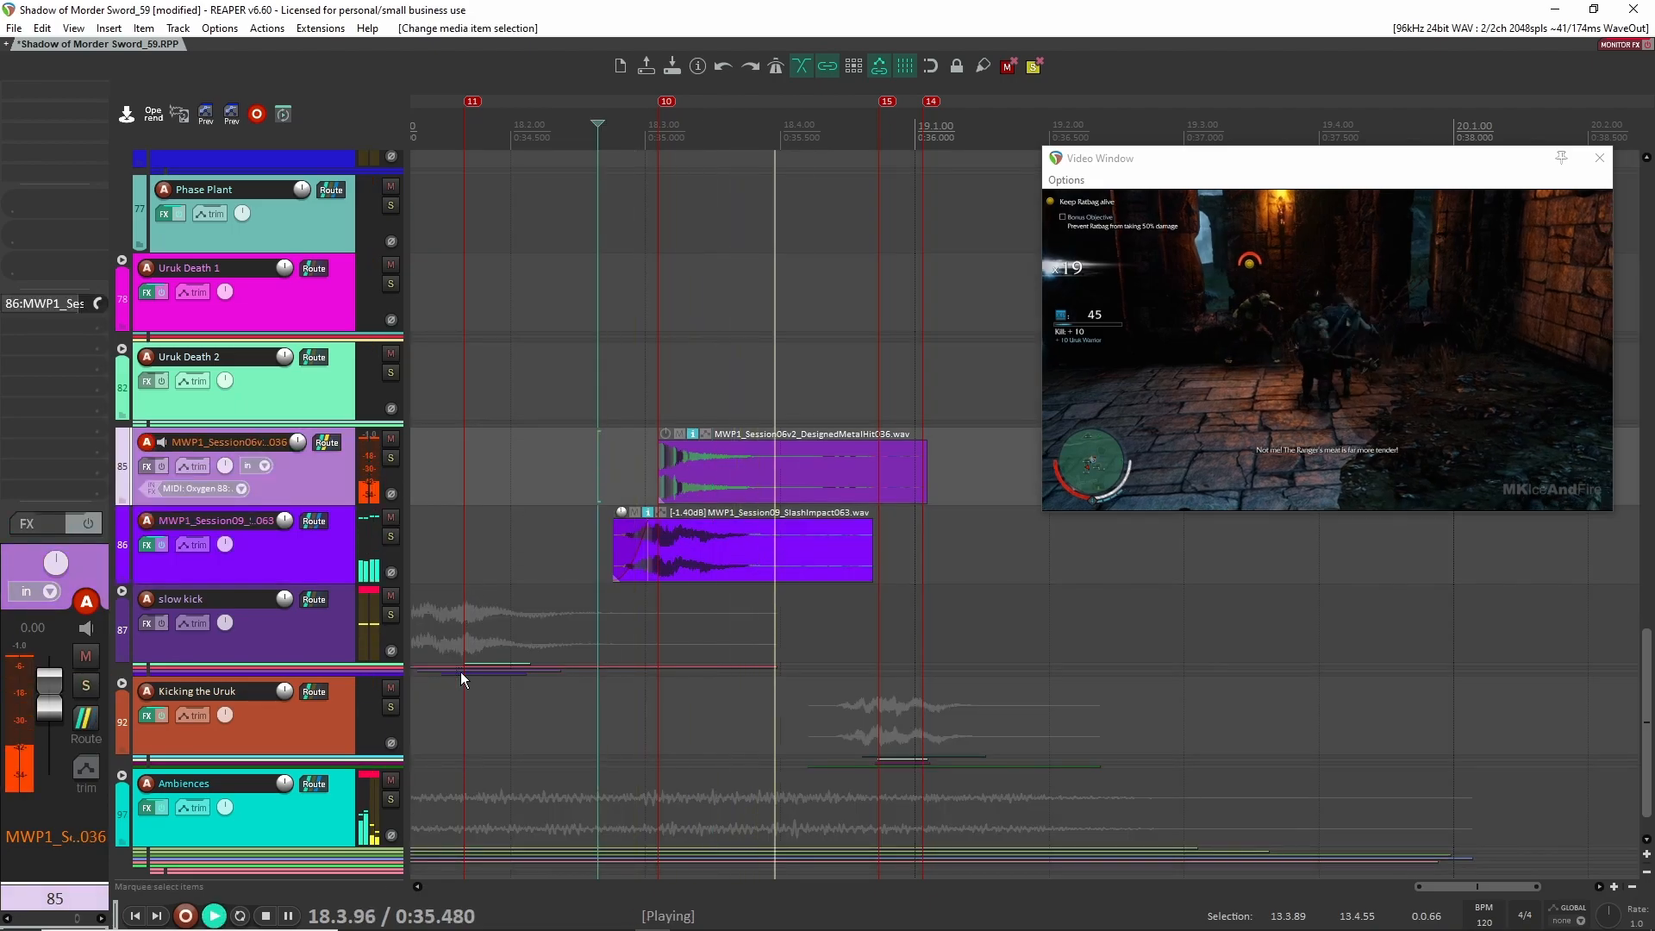
Solo and expand the Kicking the Uruk folder, and set the playhead ahead of its layers at 18.4.16
click(386, 705)
key(space)
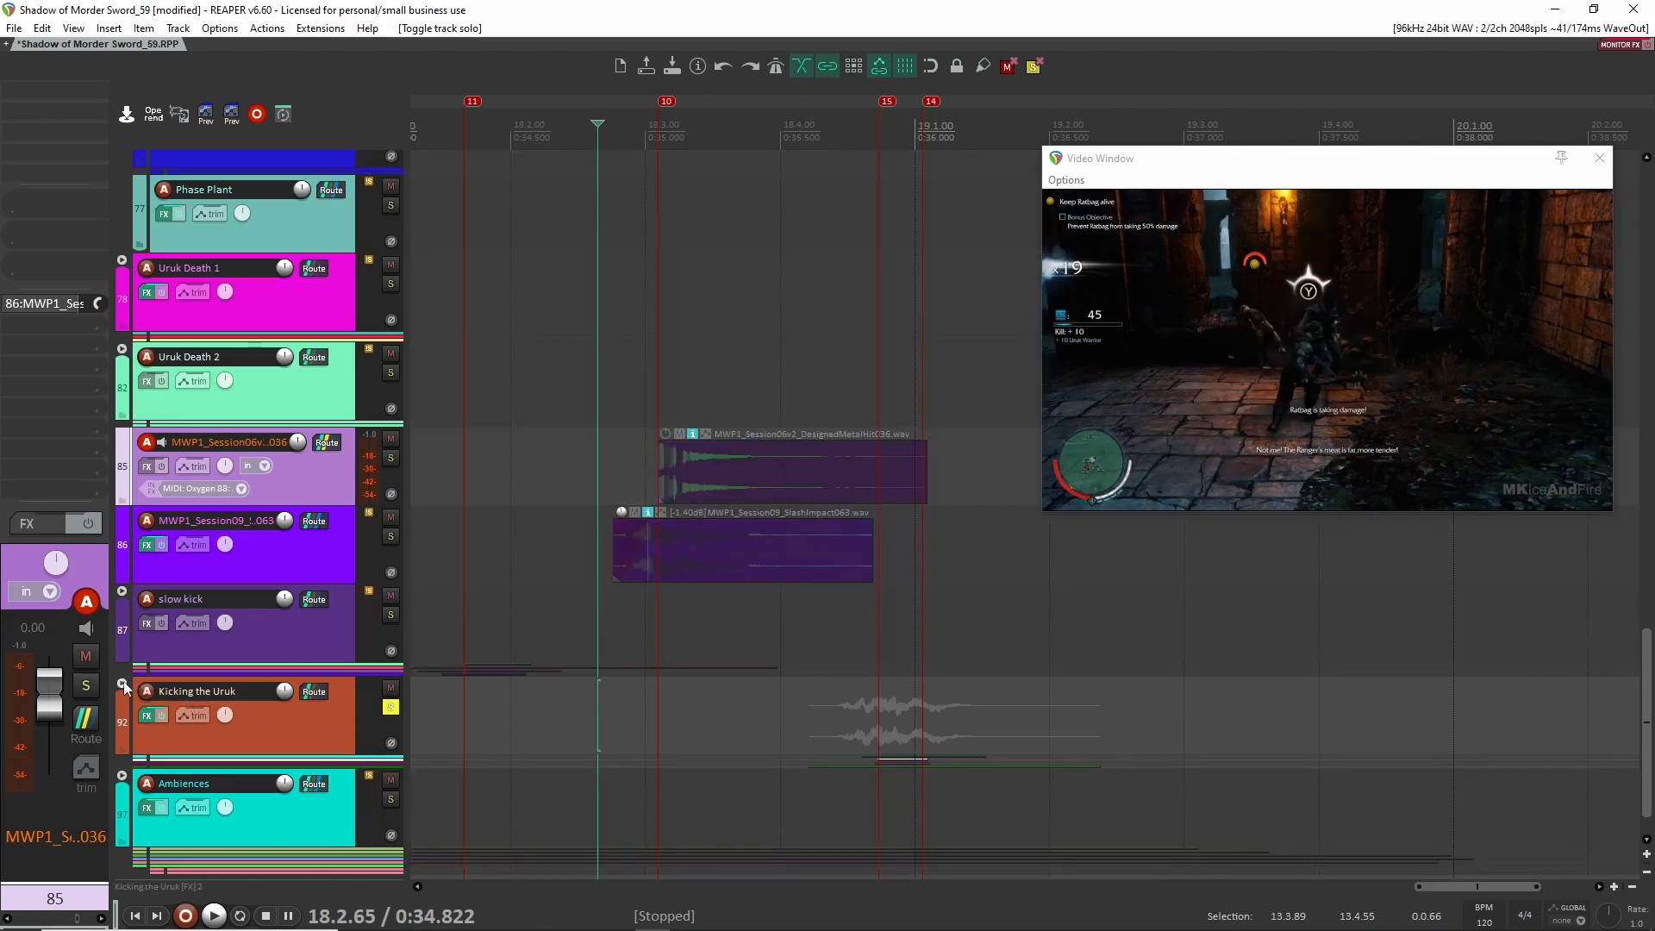
click(121, 683)
scroll(932, 574, down, 4)
scroll(931, 551, right, 1)
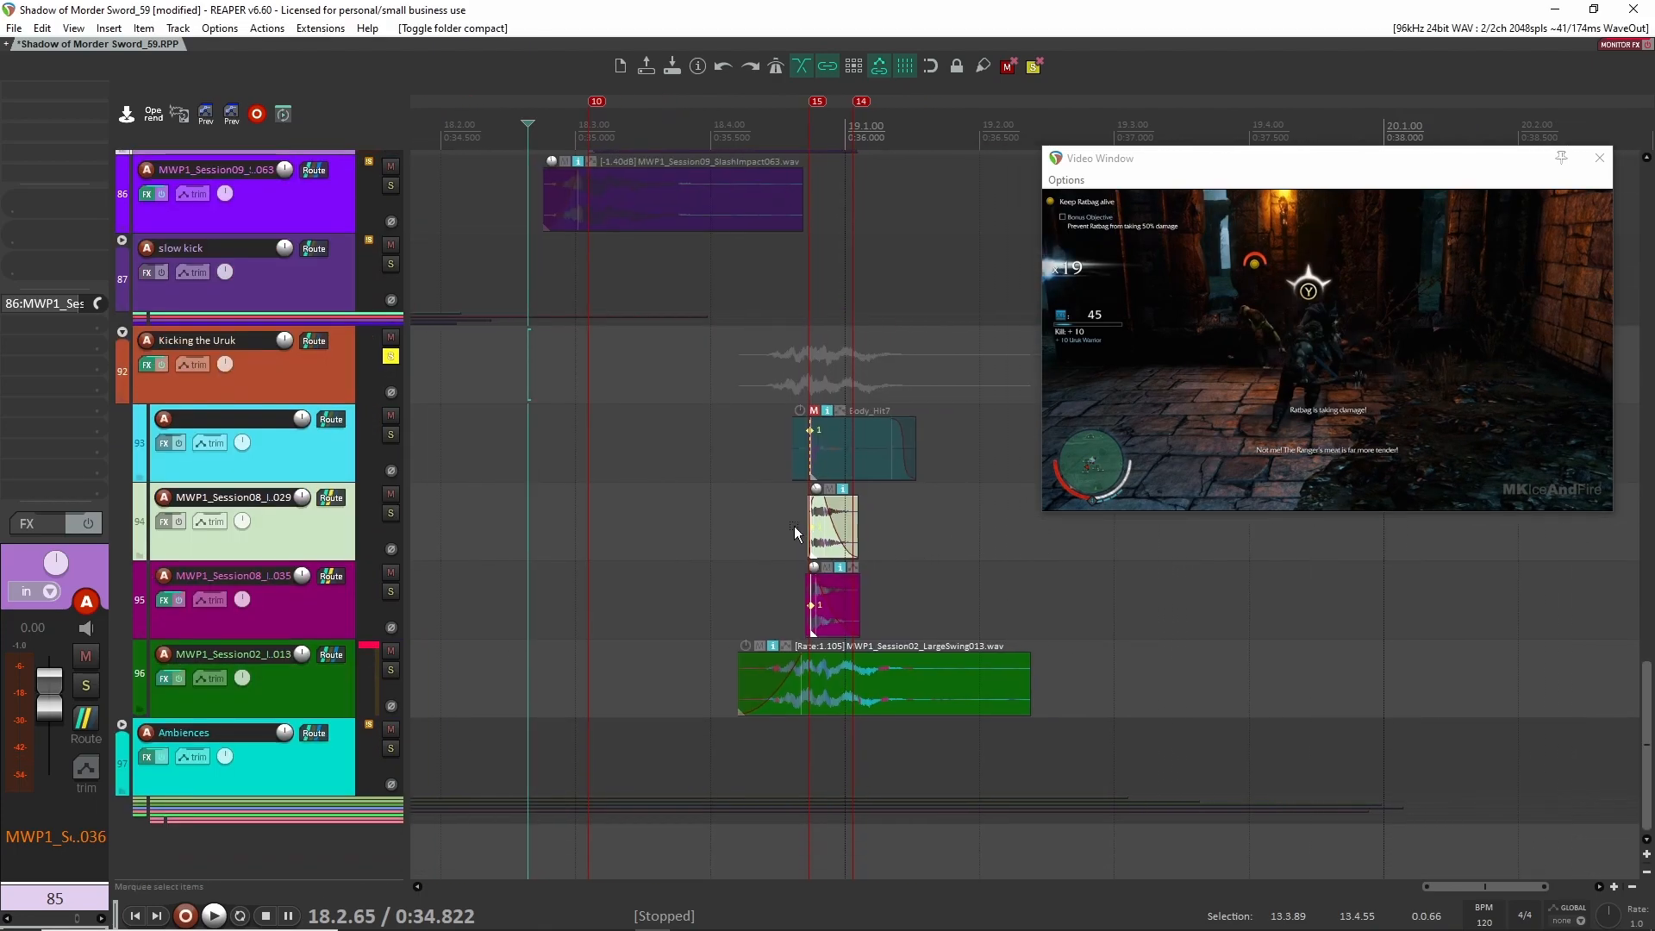
click(731, 526)
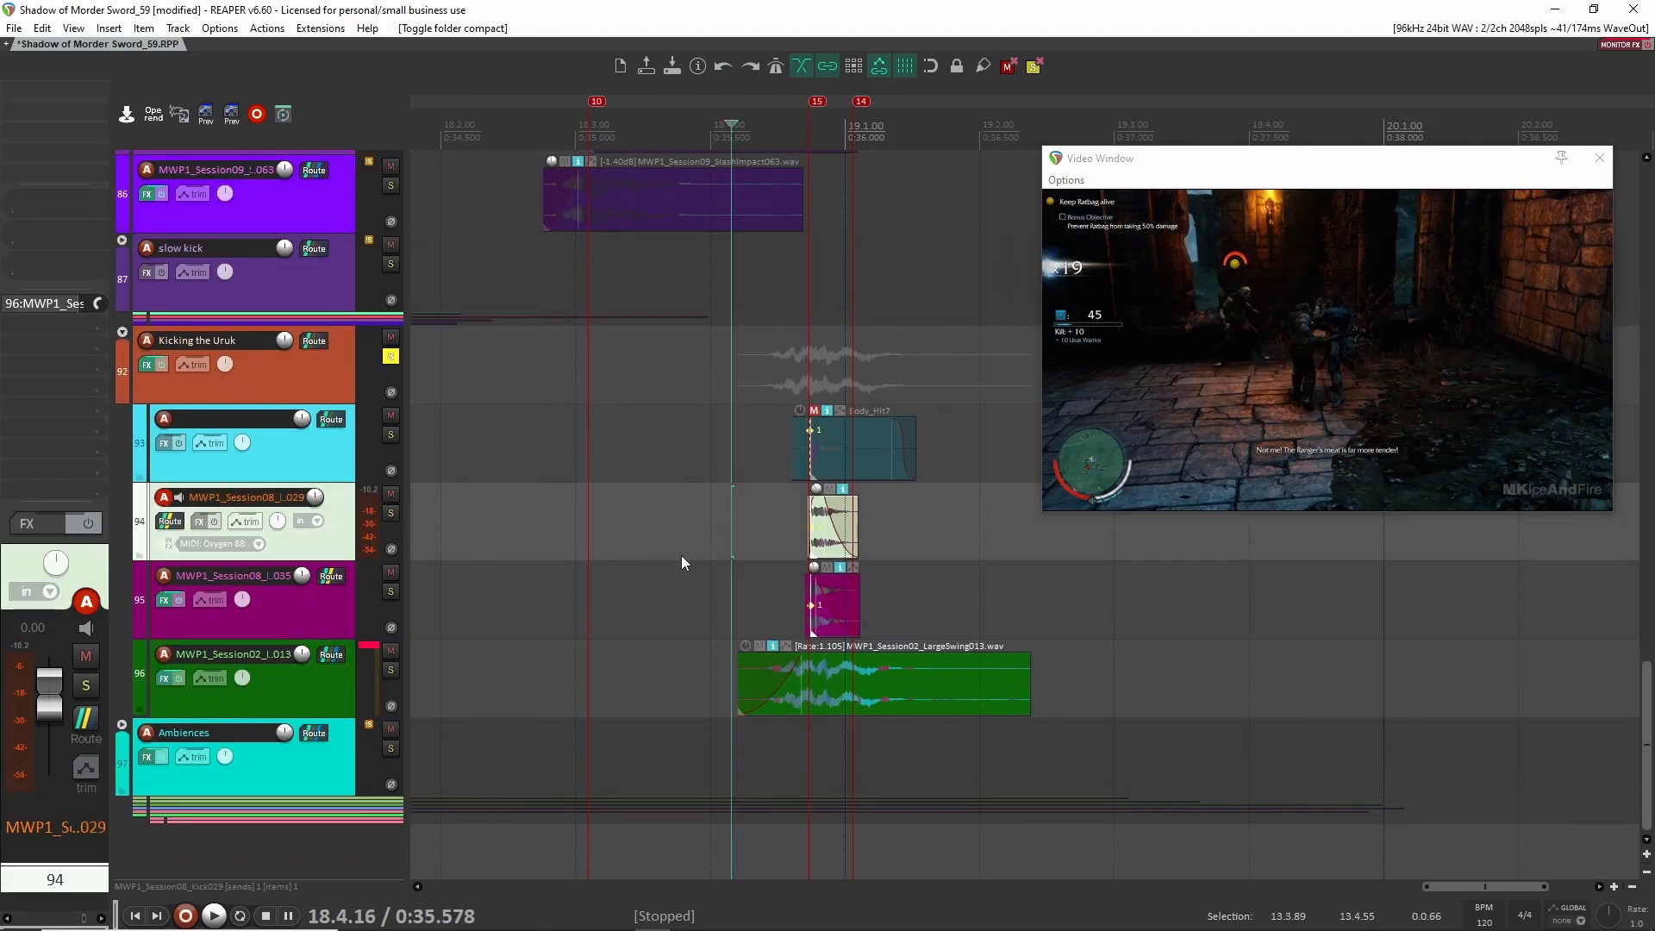
Solo track 94 within the Kicking the Uruk folder and play its MWP1_Session08_Kick029 layer from 18.4.70
key(F6)
scroll(758, 553, up, 5)
scroll(776, 525, right, 2)
scroll(676, 521, up, 4)
click(555, 512)
key(space)
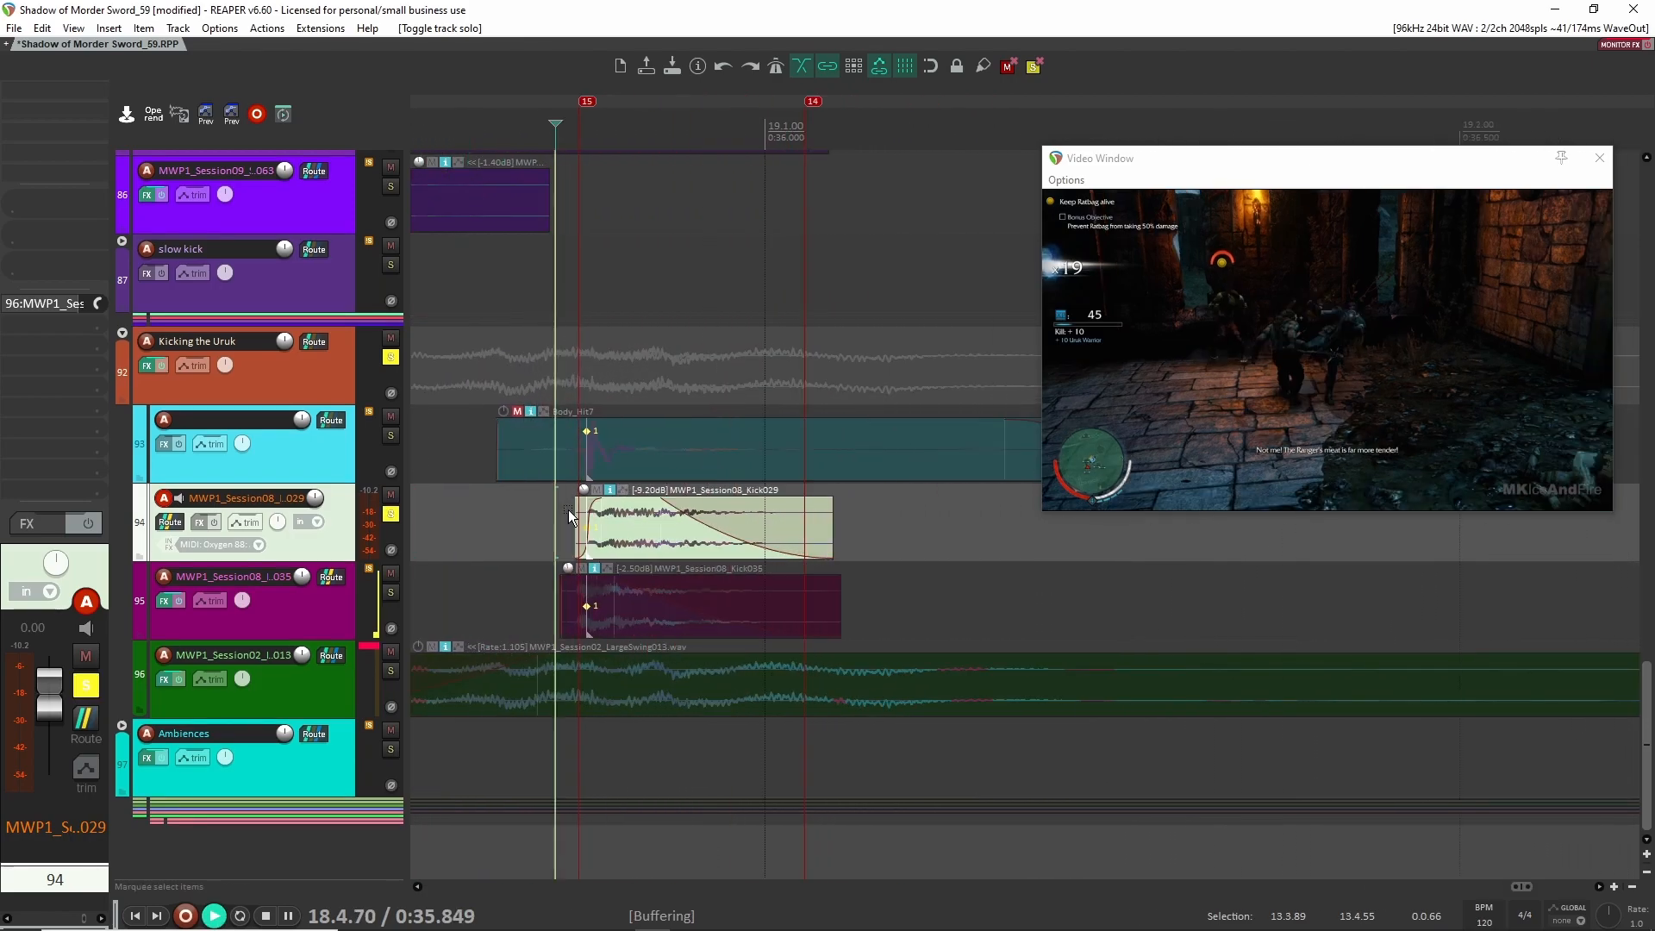
scroll(561, 516, down, 1)
key(space)
Switch the solo from track 94 to track 95 and play its MWP1_Session08_Kick035 layer from 18.4.66
click(391, 513)
click(390, 592)
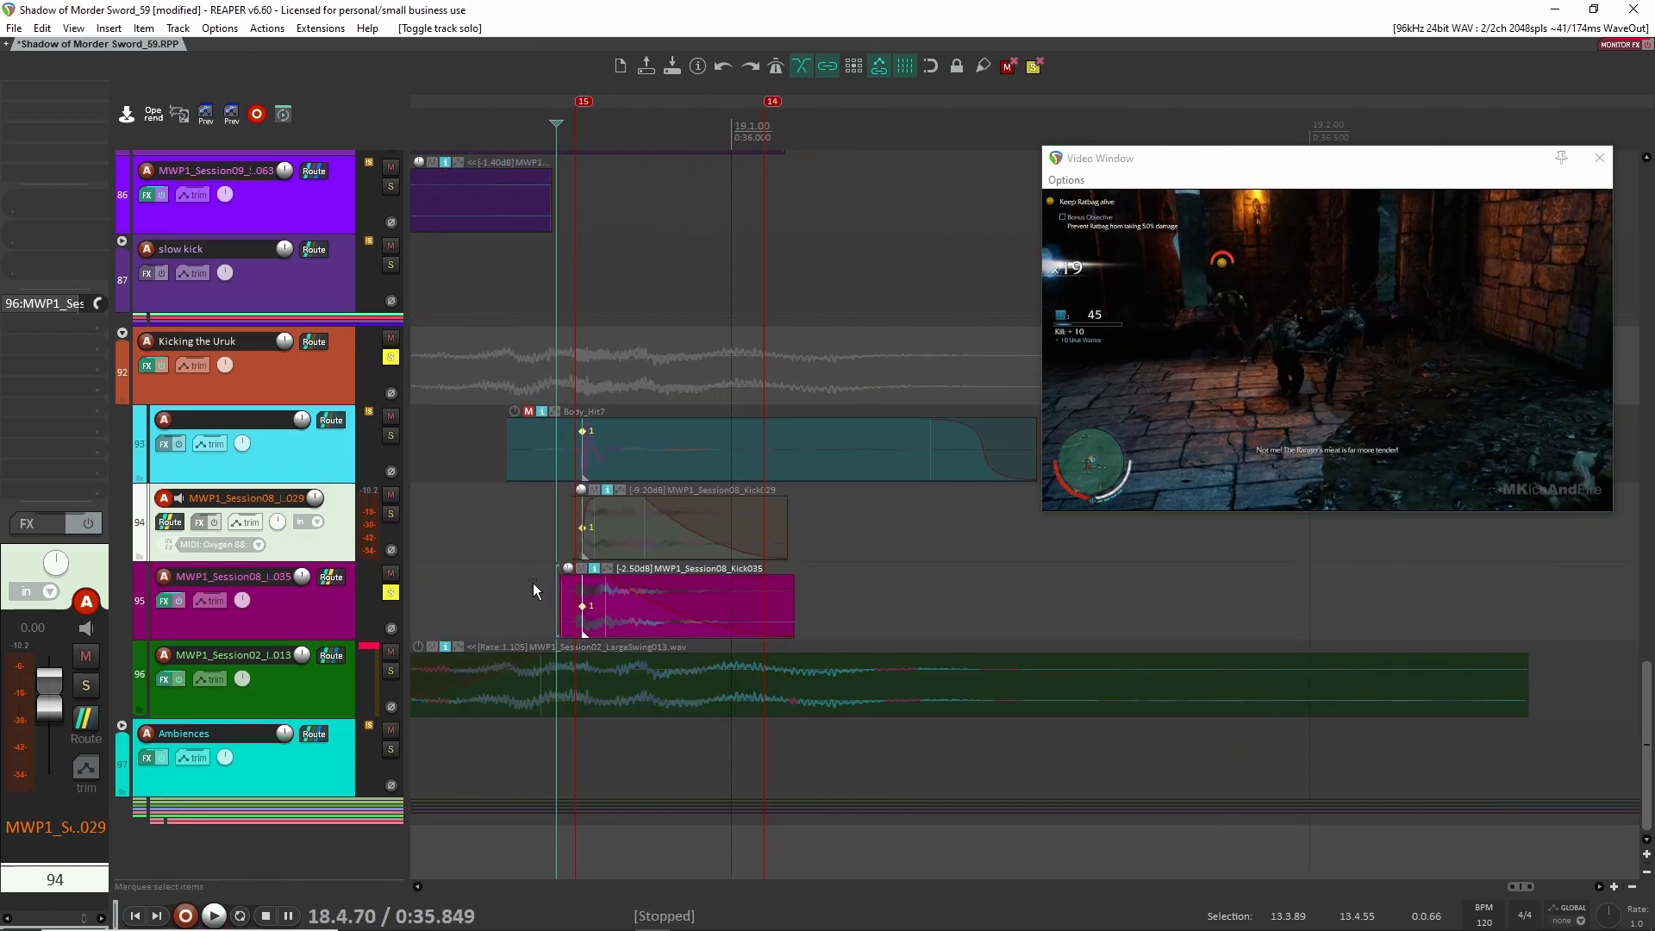
click(533, 582)
scroll(535, 583, up, 1)
key(space)
click(390, 592)
key(space)
Solo tracks 94 and 95 together and play the two kick layers combined from 18.4.66
click(396, 512)
click(391, 592)
click(390, 514)
click(391, 516)
key(space)
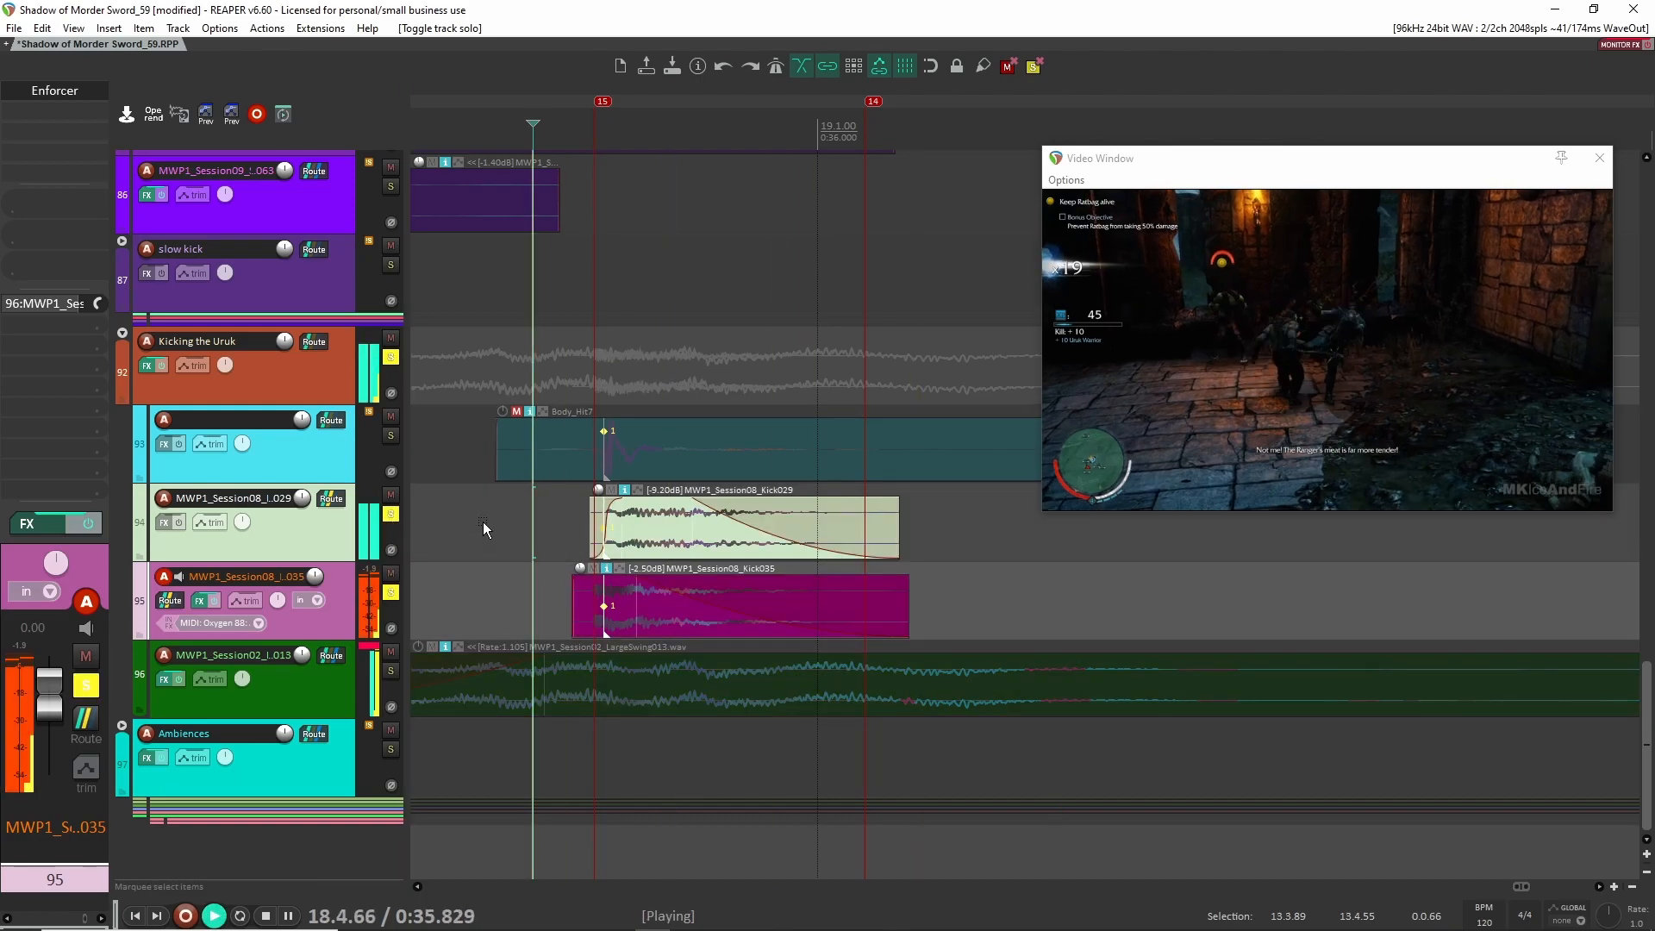
key(space)
Unsolo tracks 94 and 95, and play the MWP1_Session02_LargeSwing013.wav layer on soloed track 96 from 18.4.18
scroll(584, 607, down, 8)
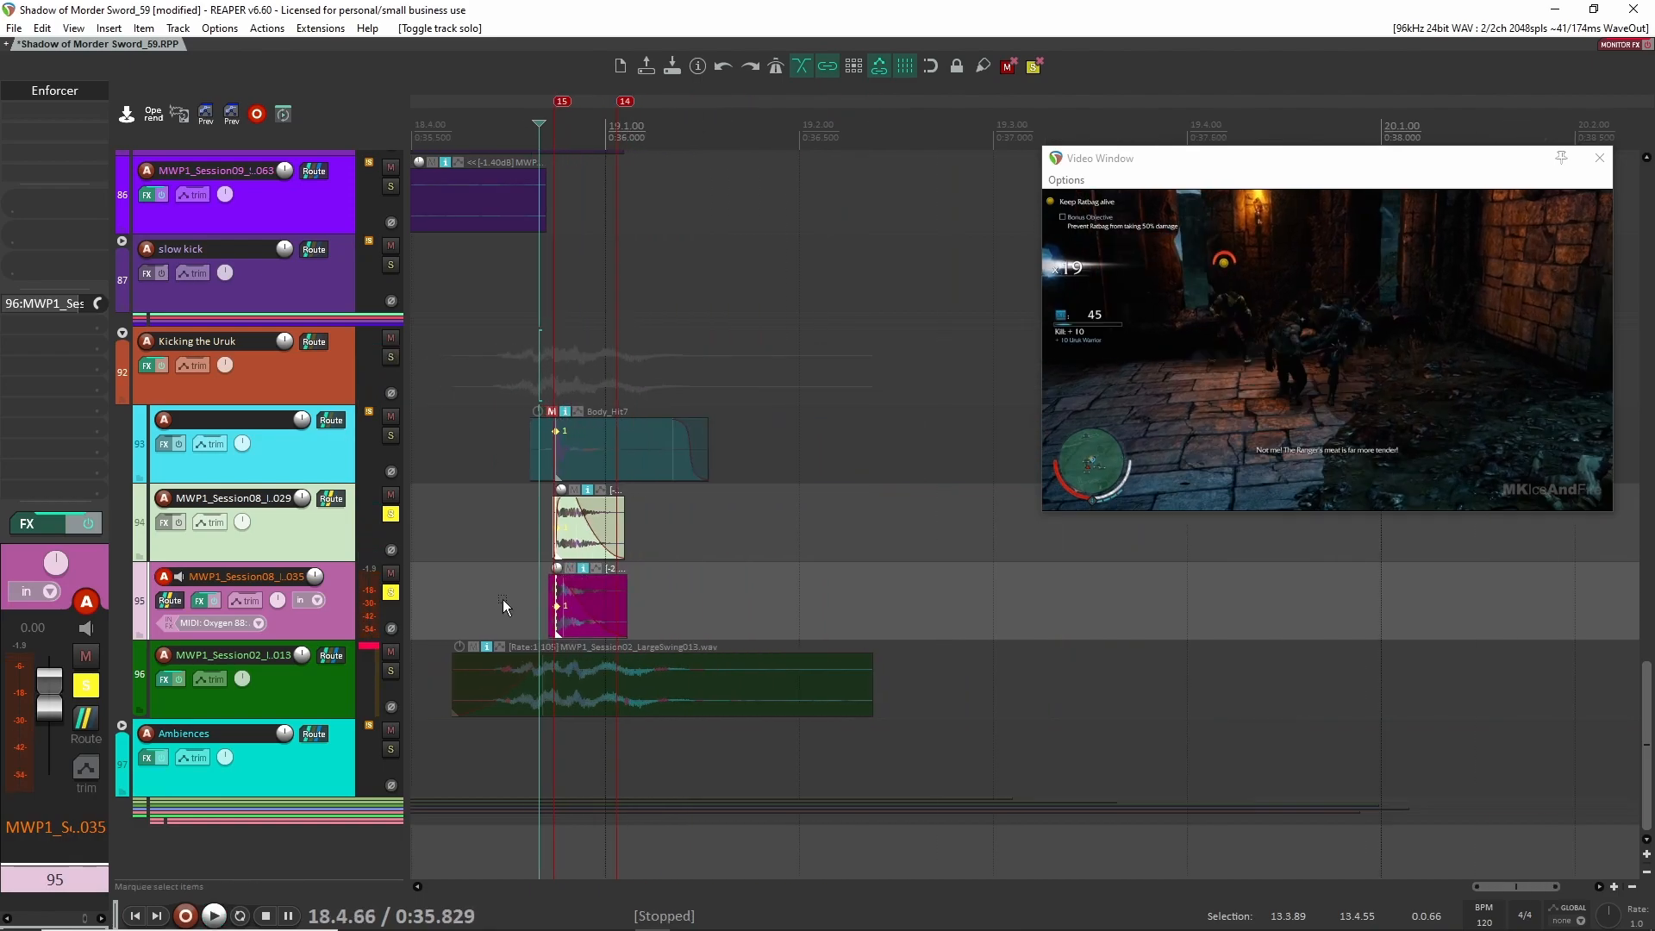
drag(390, 514, 390, 592)
scroll(474, 600, left, 2)
click(529, 589)
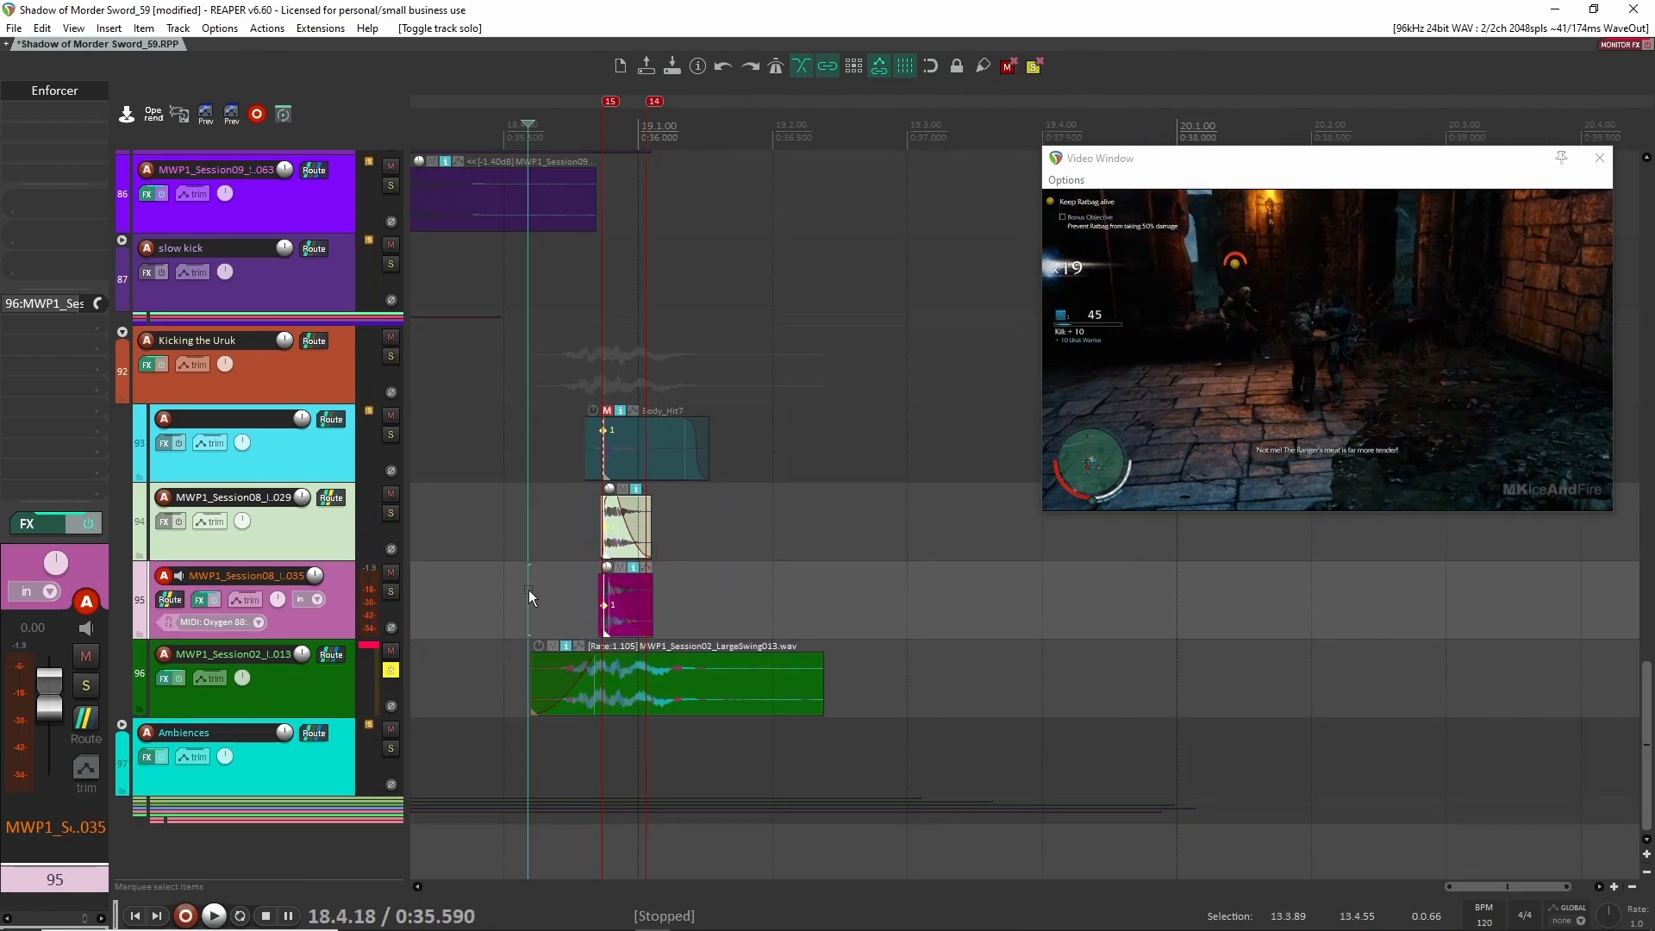
key(space)
key(space)
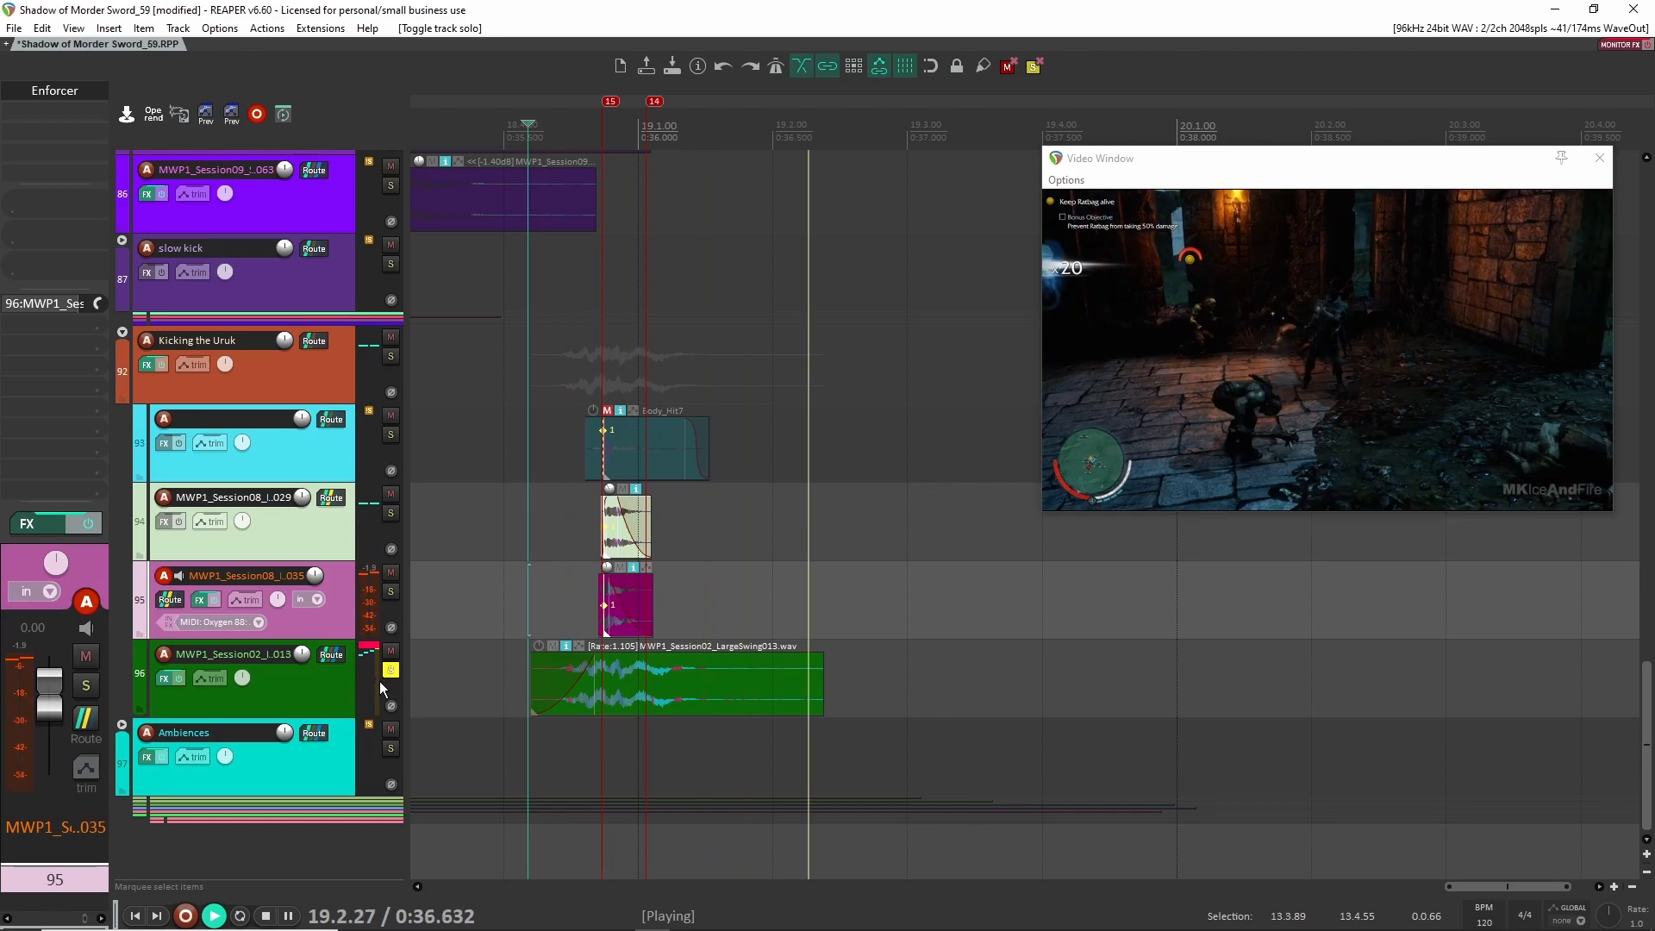
Stop playback, unsolo track 96 and collapse the Kicking the Uruk folder
scroll(540, 426, up, 4)
scroll(539, 429, down, 2)
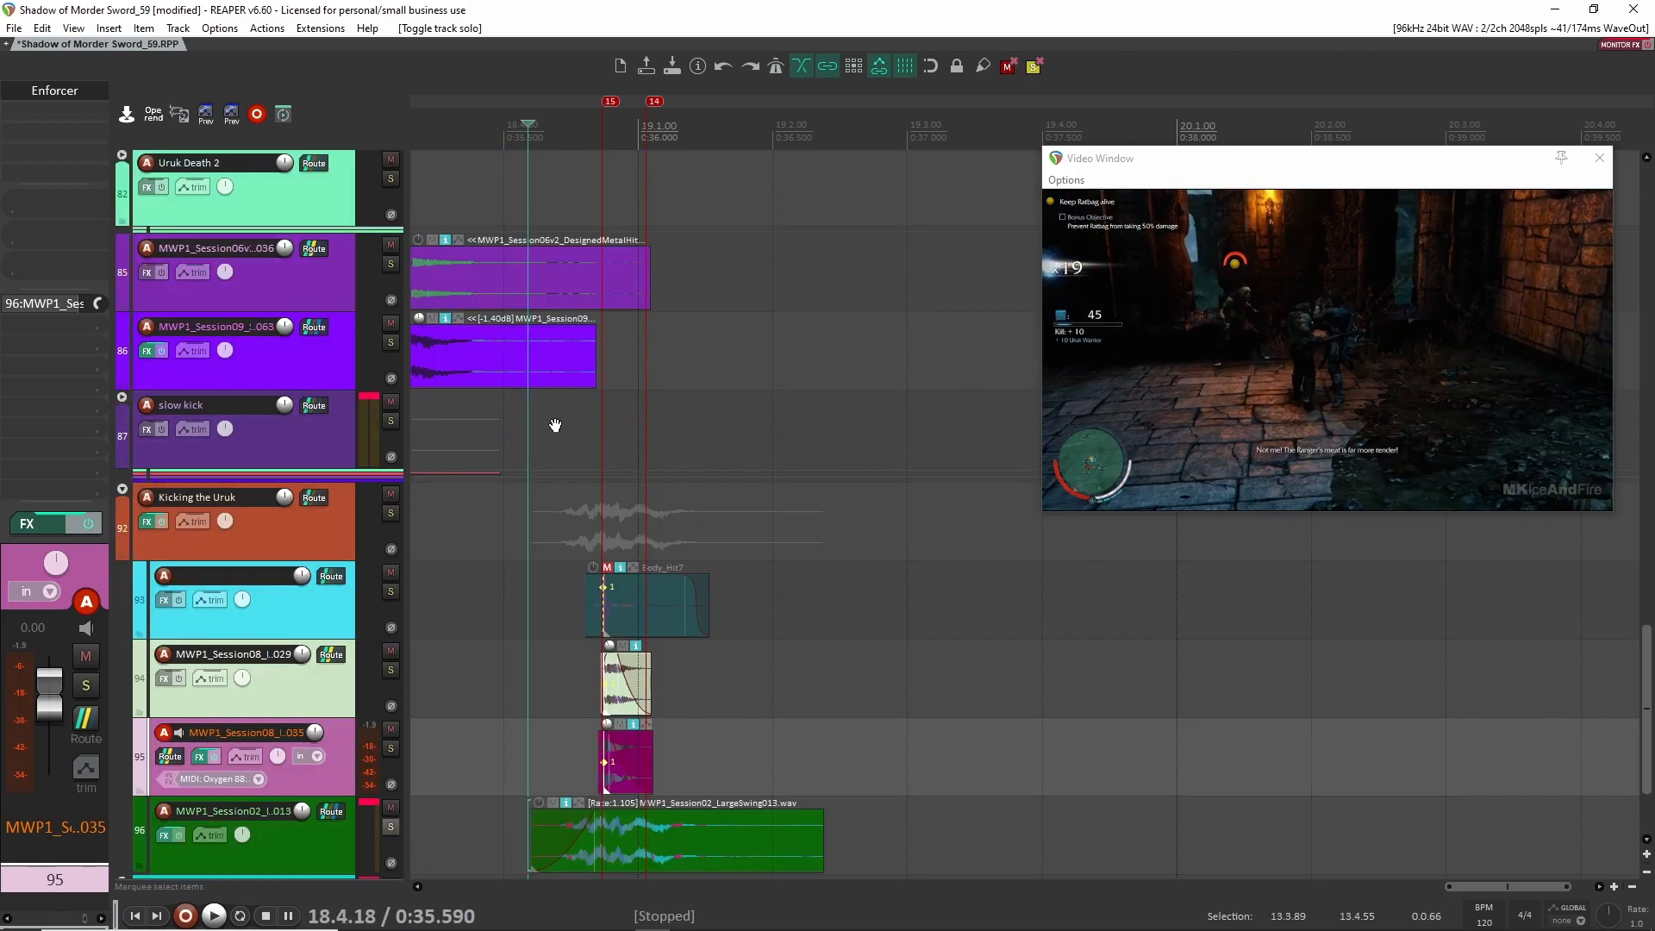
drag(551, 424, 715, 392)
drag(863, 780, 791, 683)
scroll(793, 689, up, 3)
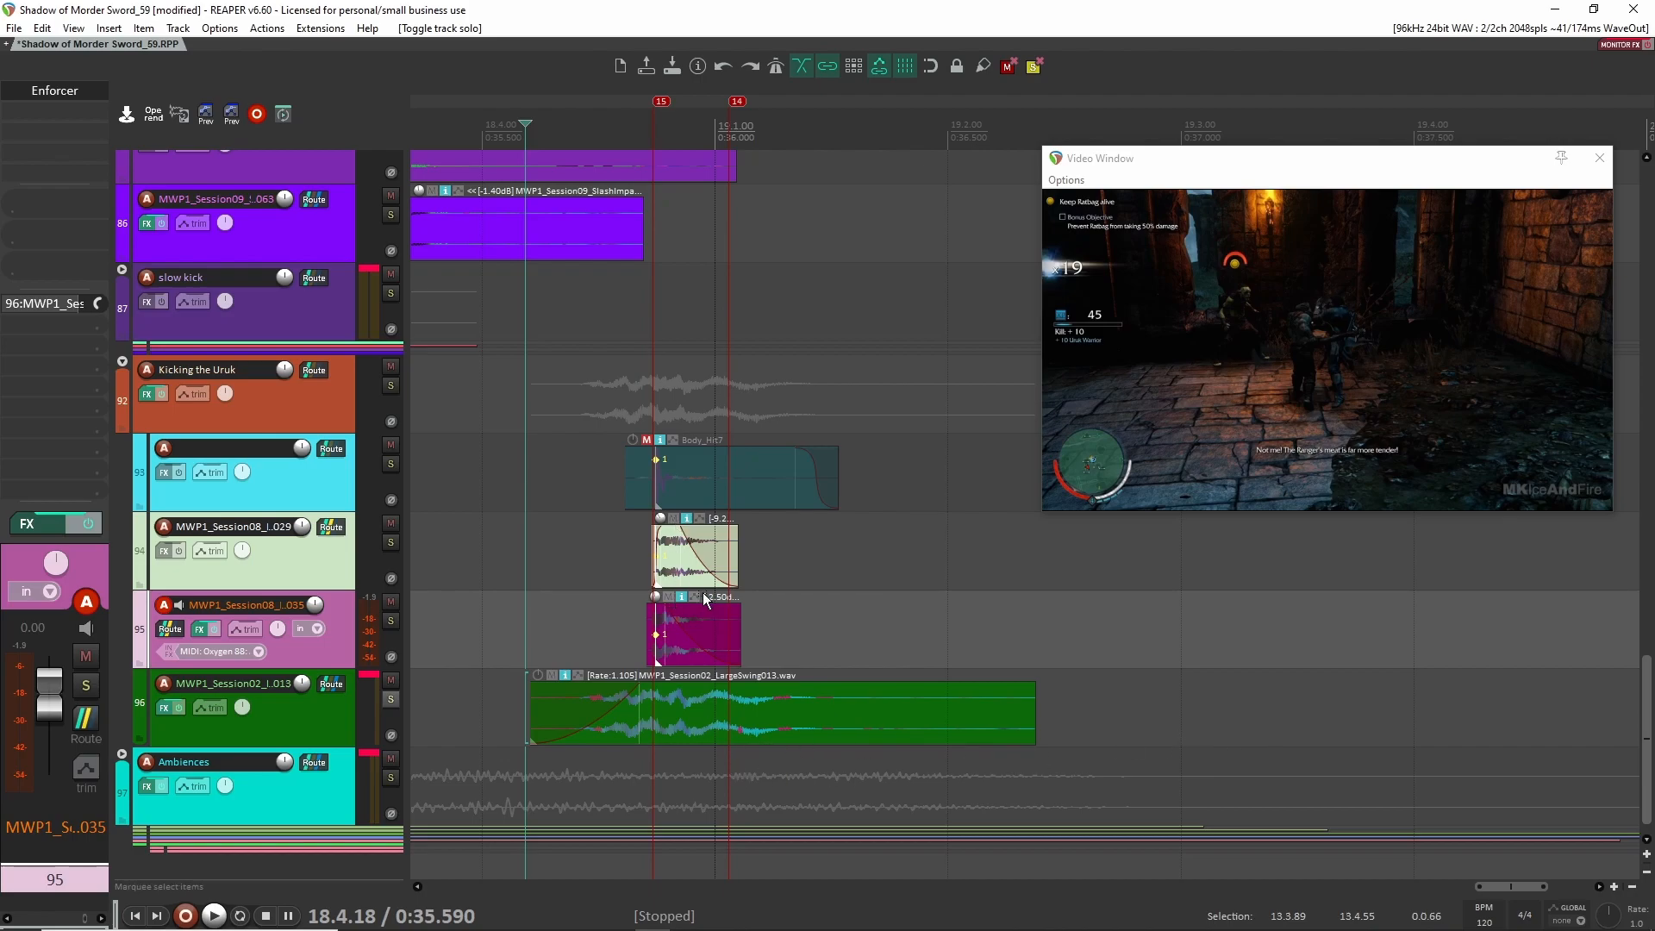
scroll(465, 572, down, 1)
scroll(505, 602, down, 7)
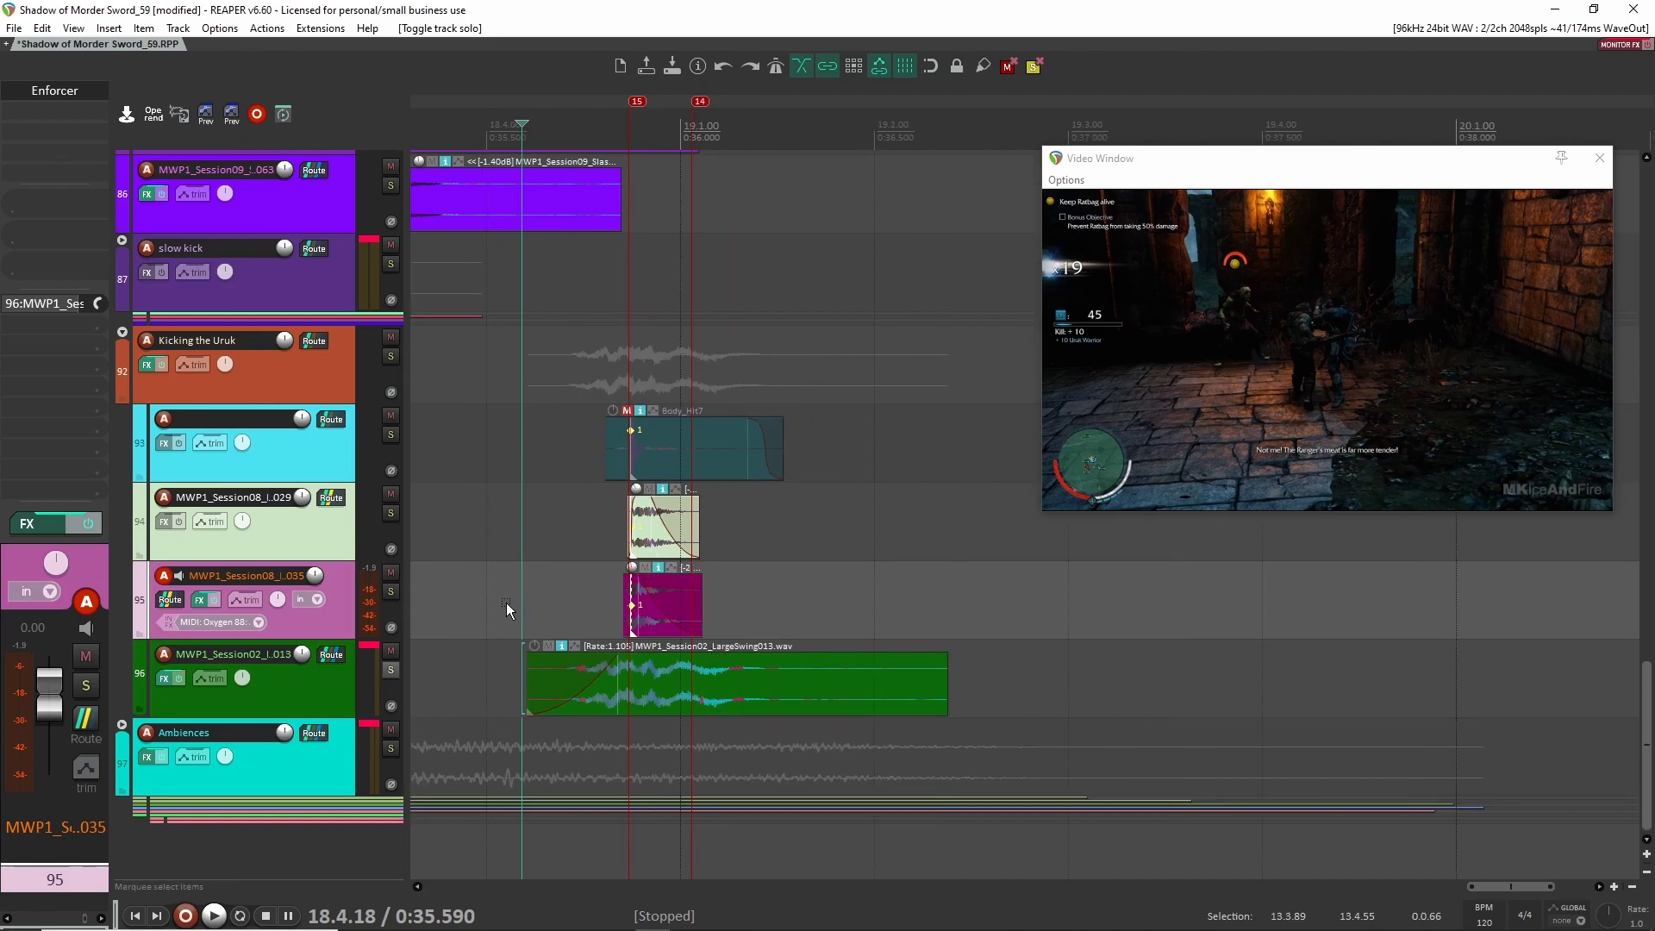
click(123, 331)
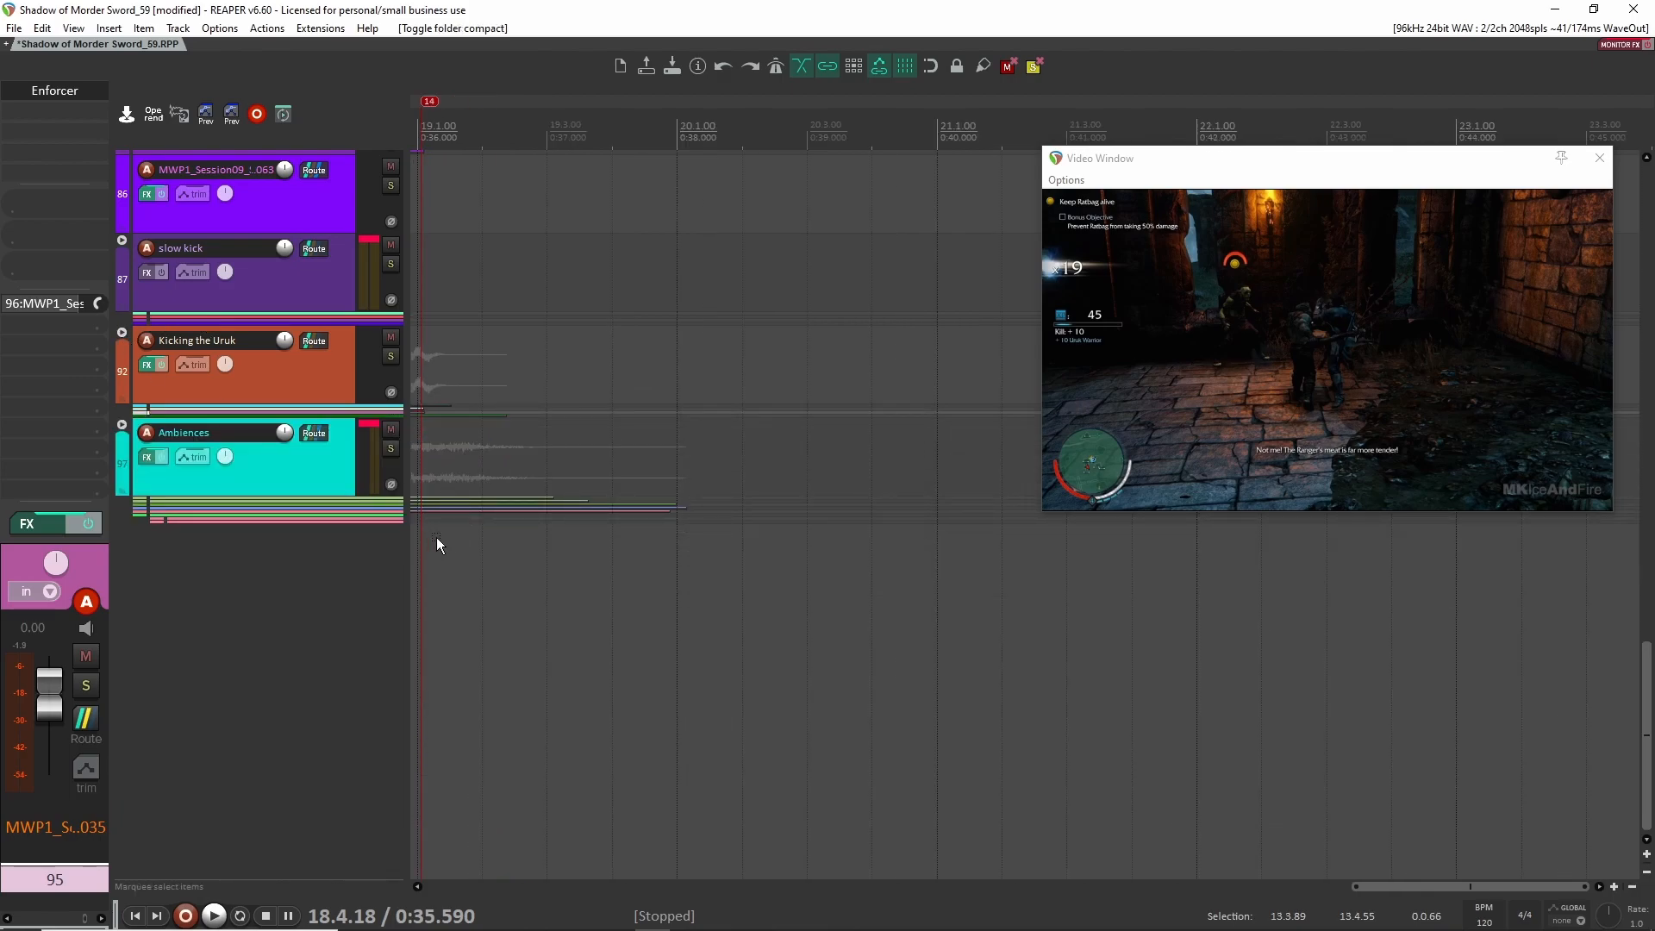
Expand the Ambiences folder and examine its torch, wind, night, evening and crow layers along the timeline
scroll(603, 542, up, 4)
scroll(887, 549, down, 3)
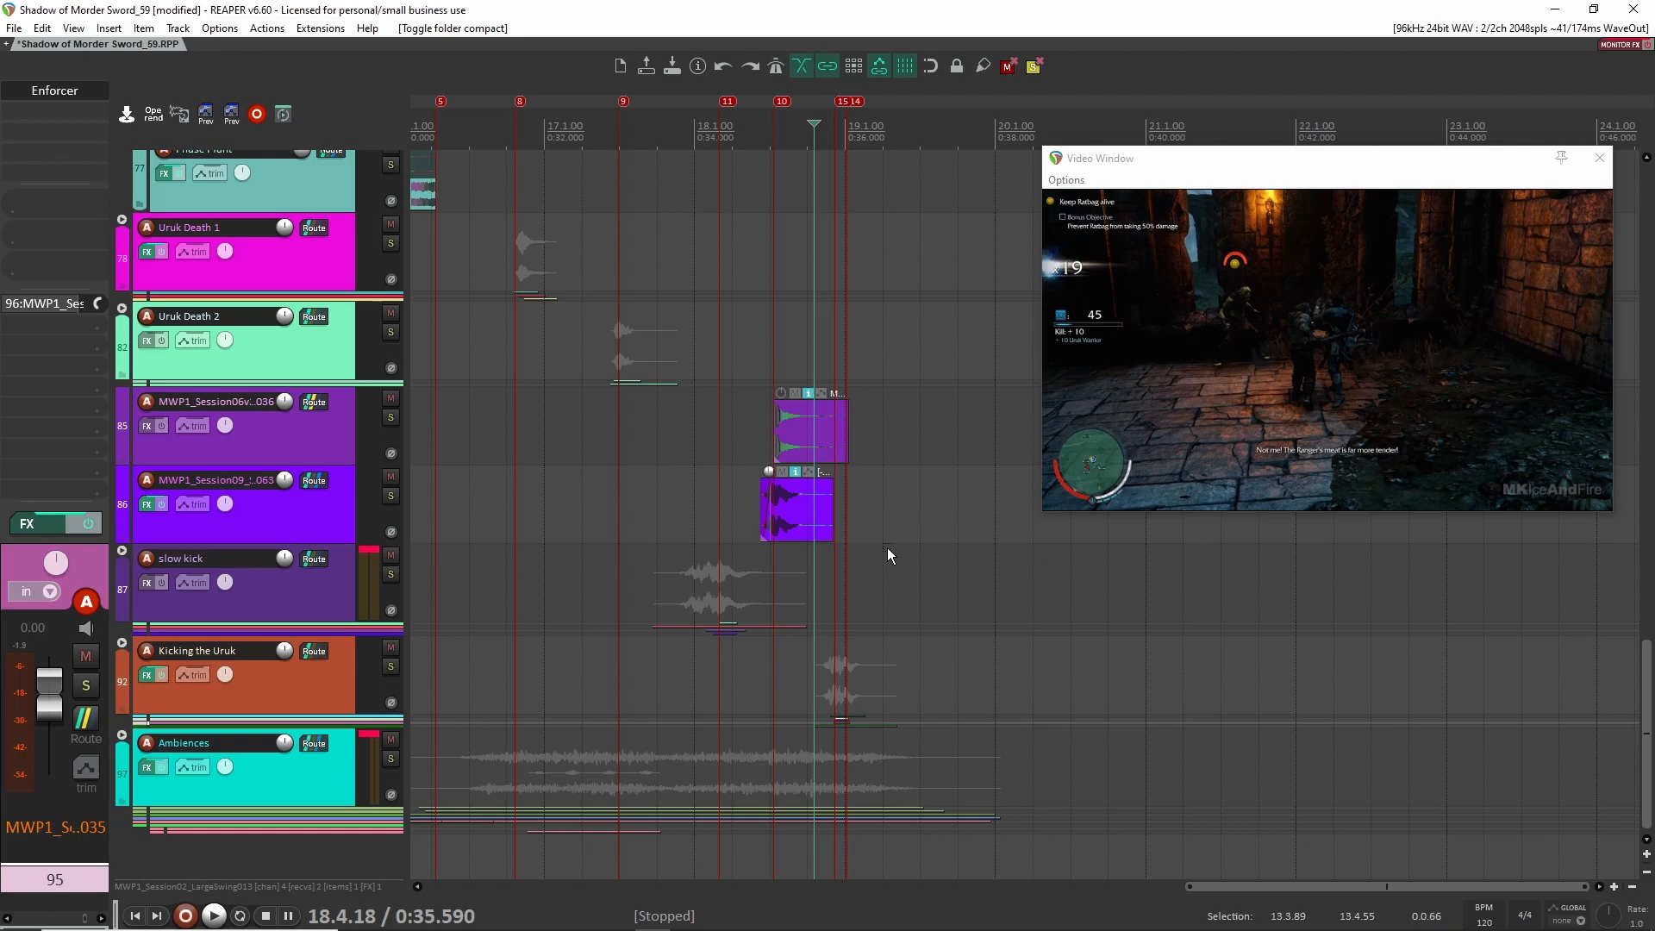
scroll(886, 555, down, 3)
scroll(1142, 749, down, 6)
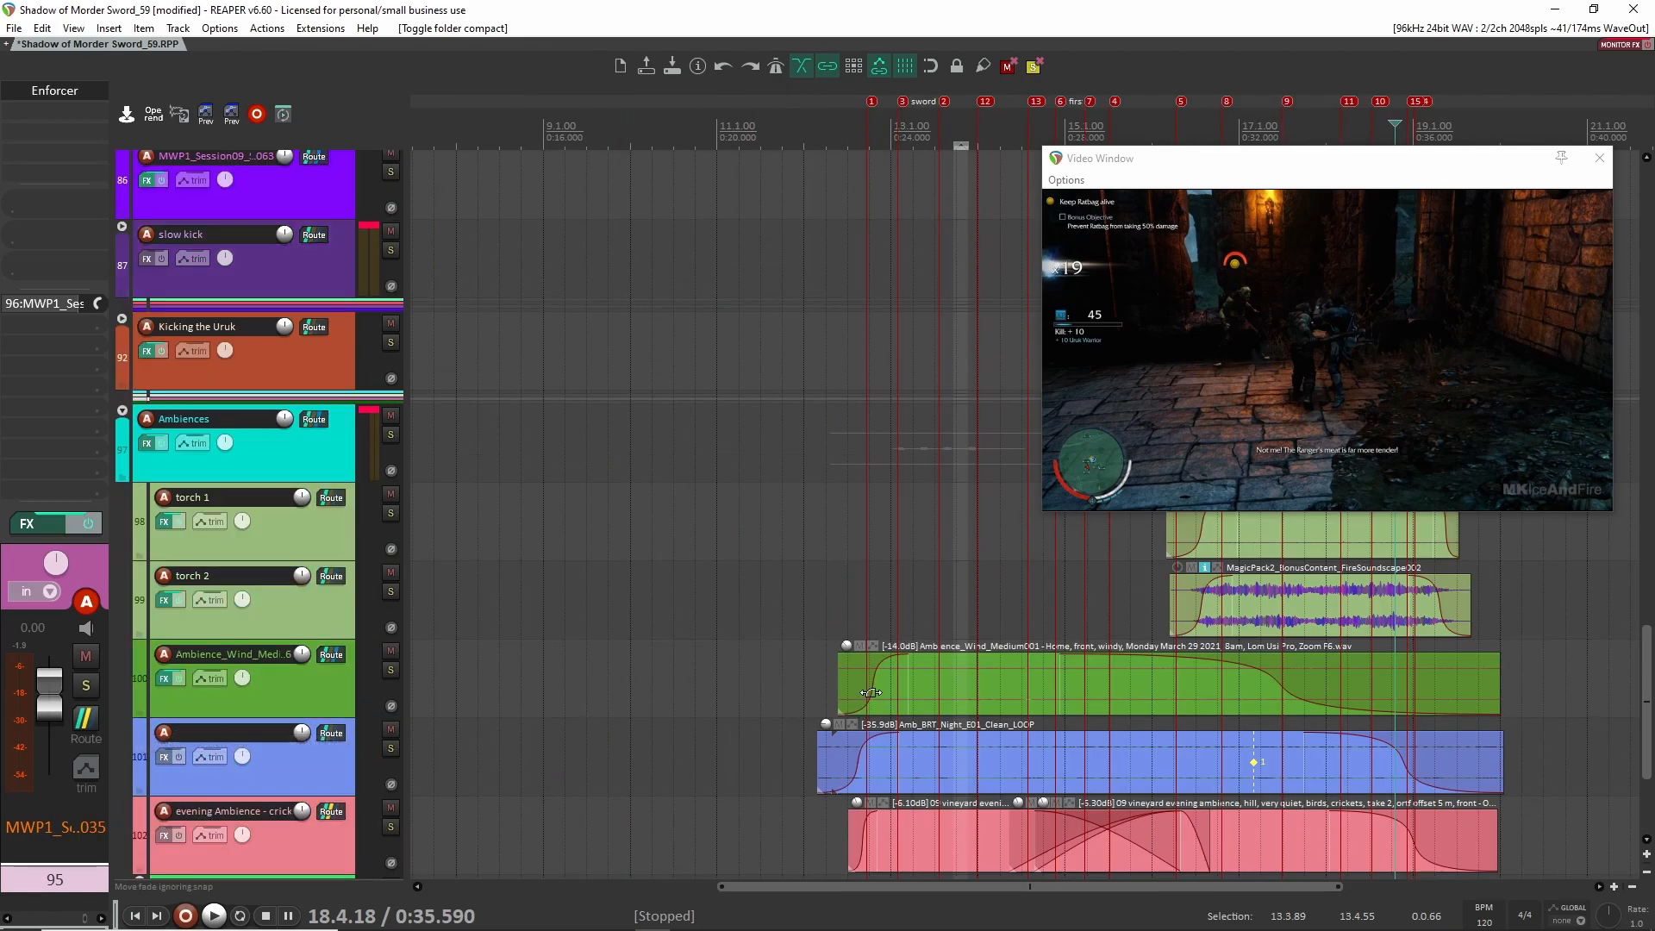
scroll(1142, 750, up, 5)
scroll(819, 691, up, 4)
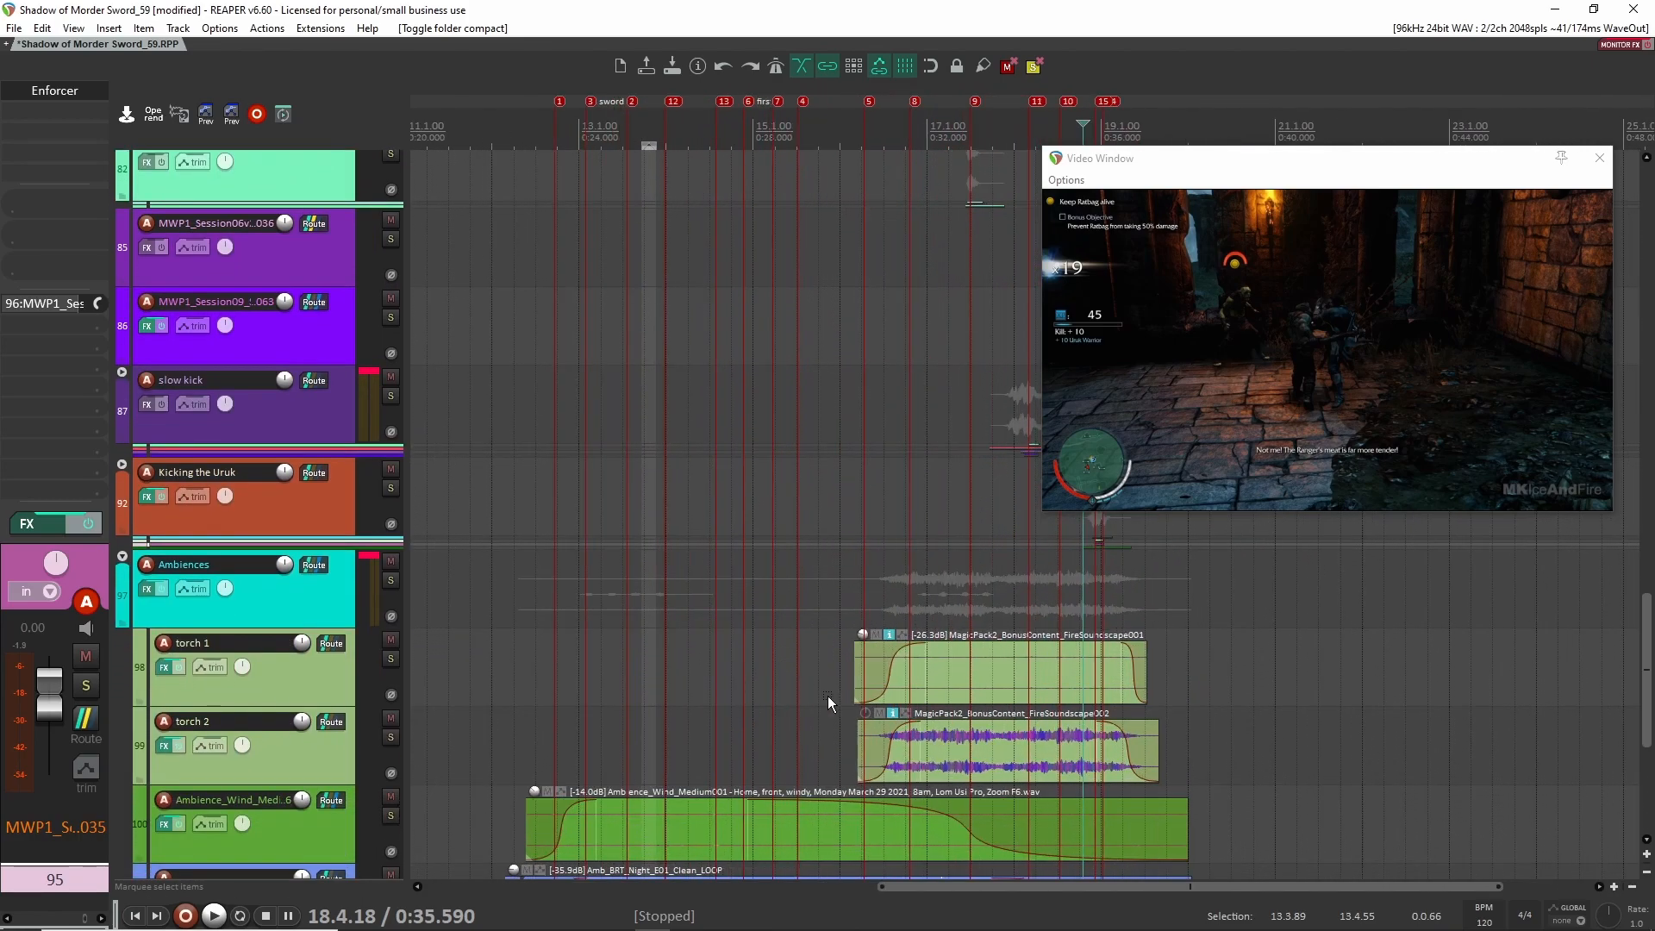
scroll(853, 664, down, 4)
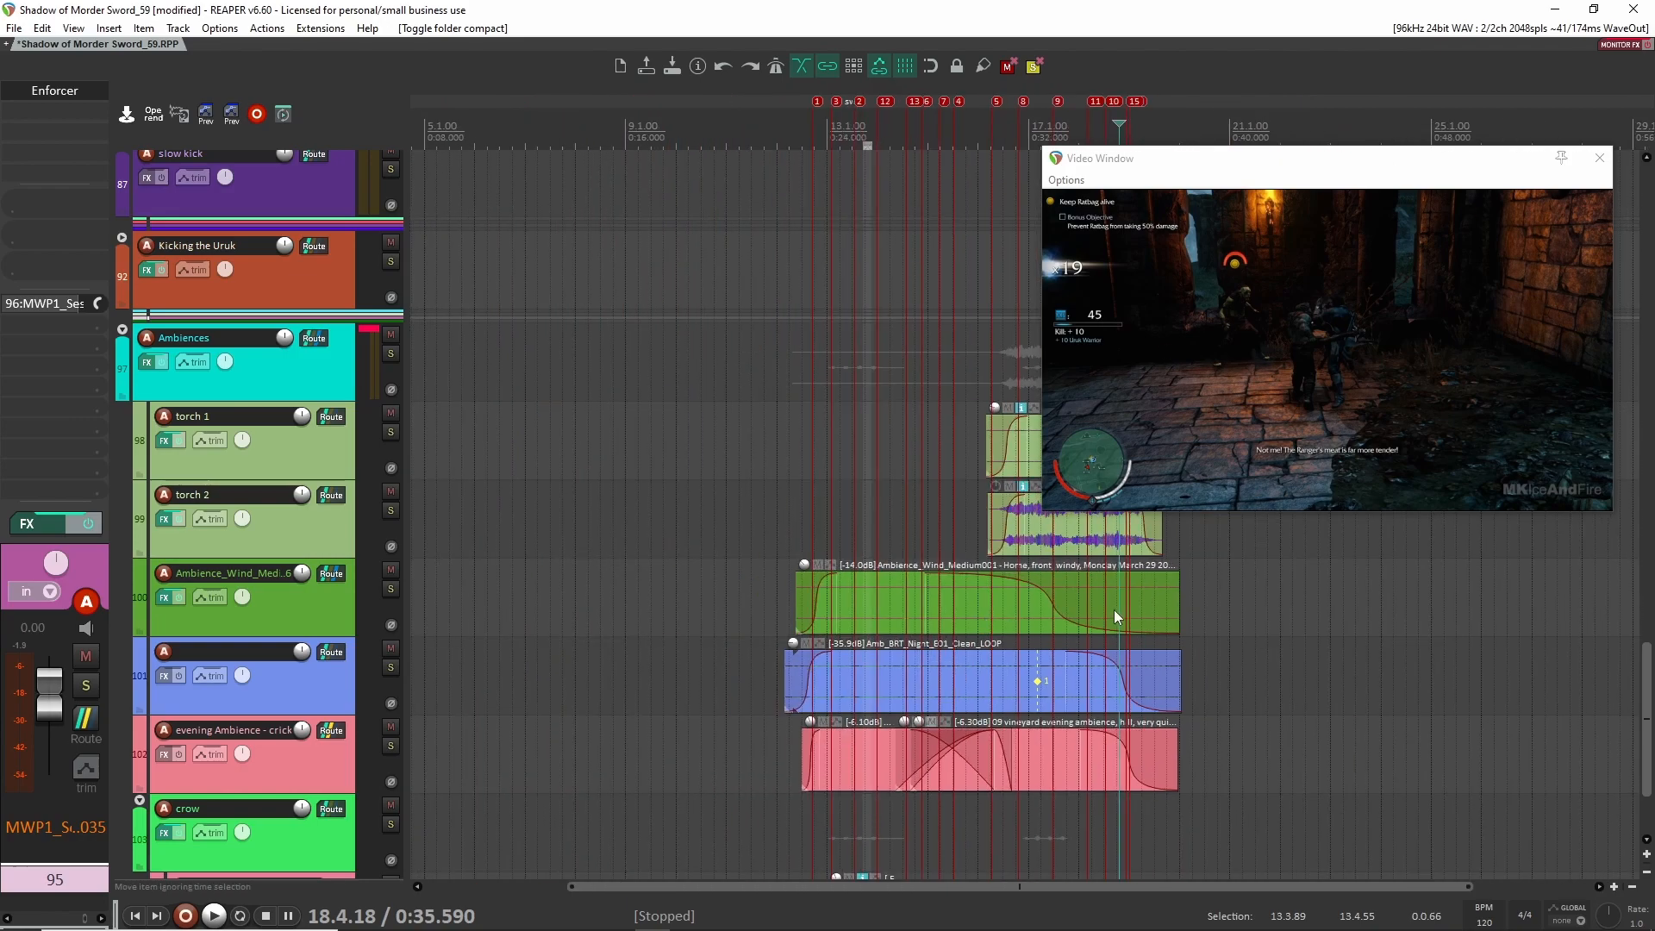
scroll(749, 540, down, 1)
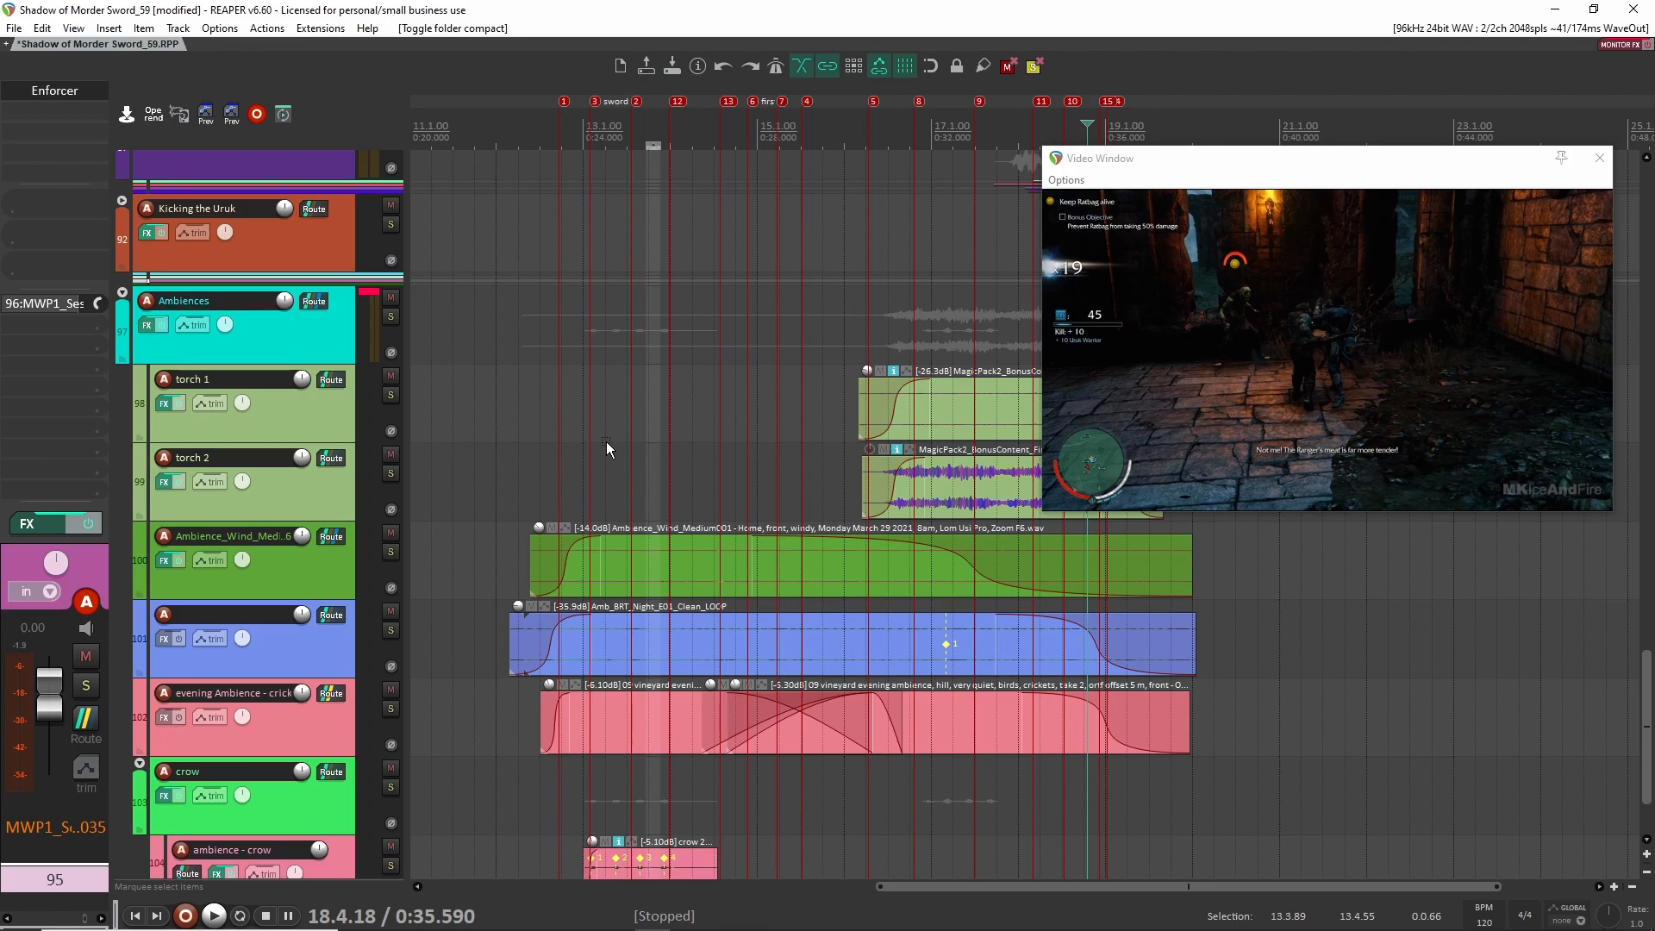
scroll(769, 643, down, 3)
scroll(672, 671, up, 4)
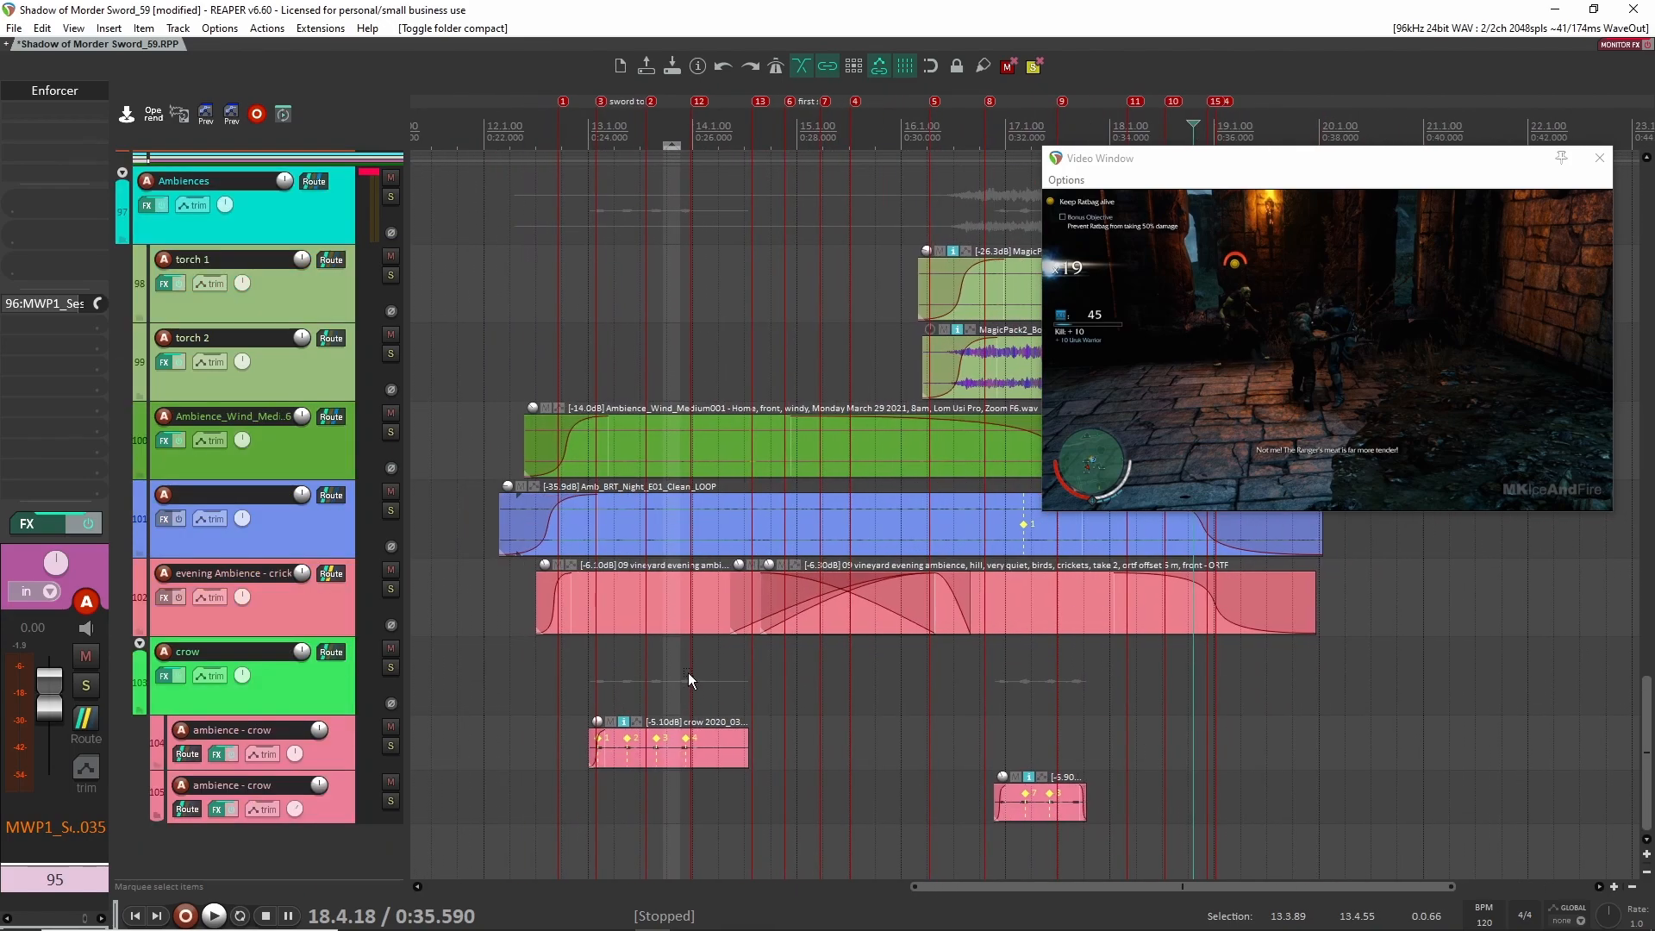
scroll(612, 659, down, 3)
scroll(603, 637, up, 4)
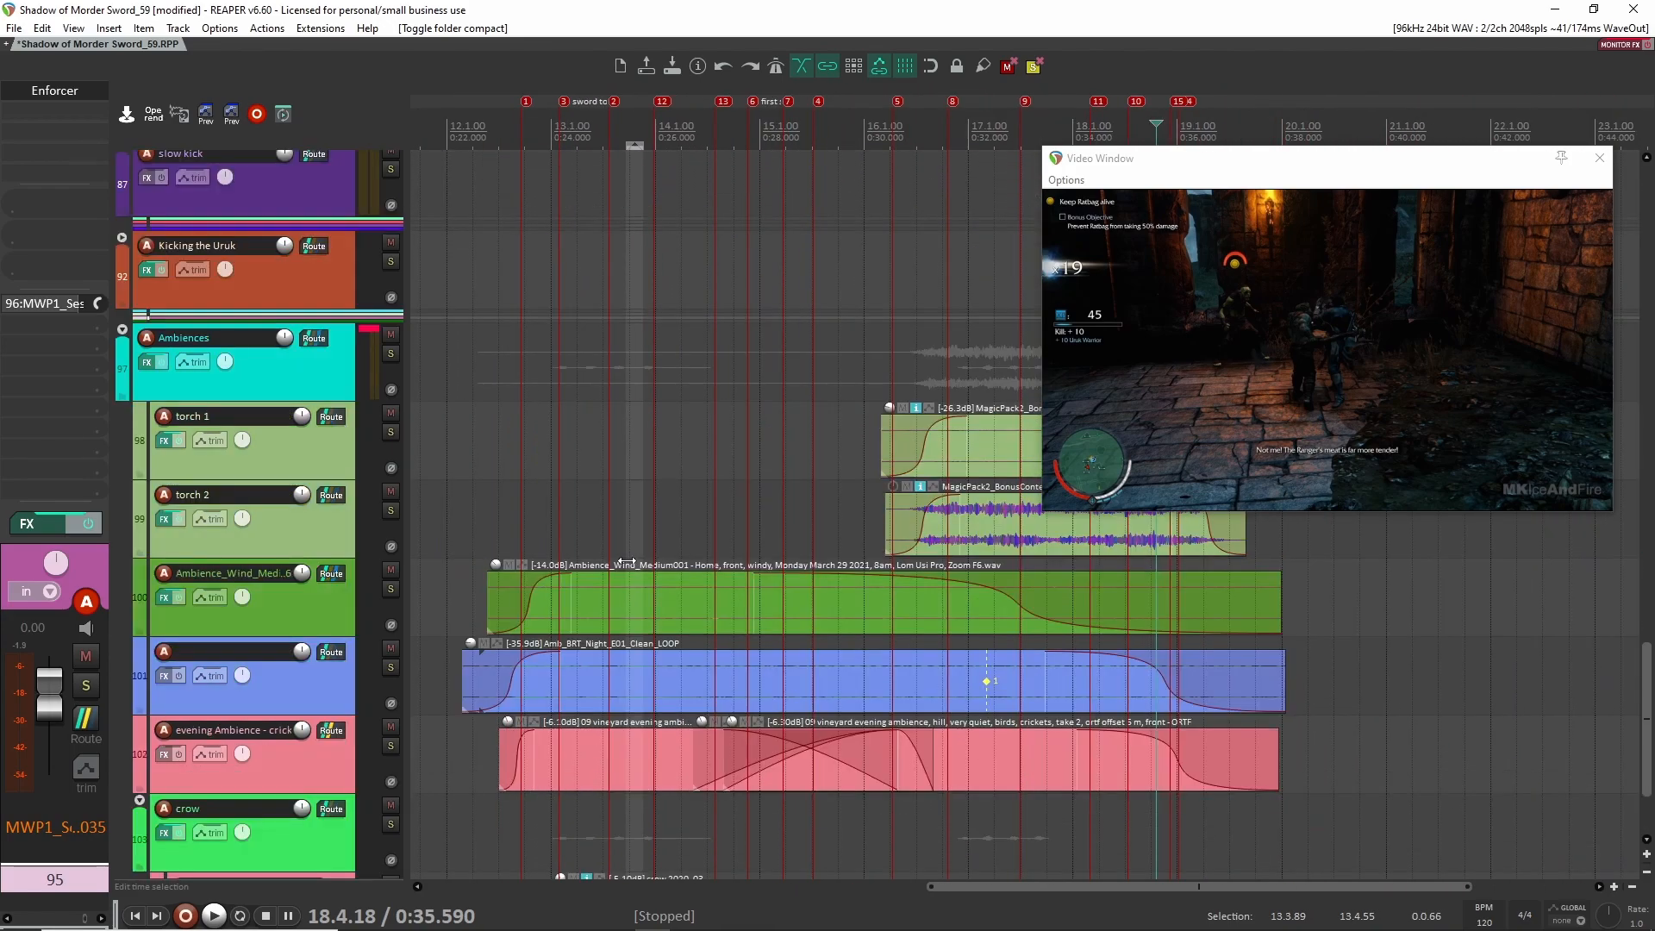
scroll(626, 564, up, 2)
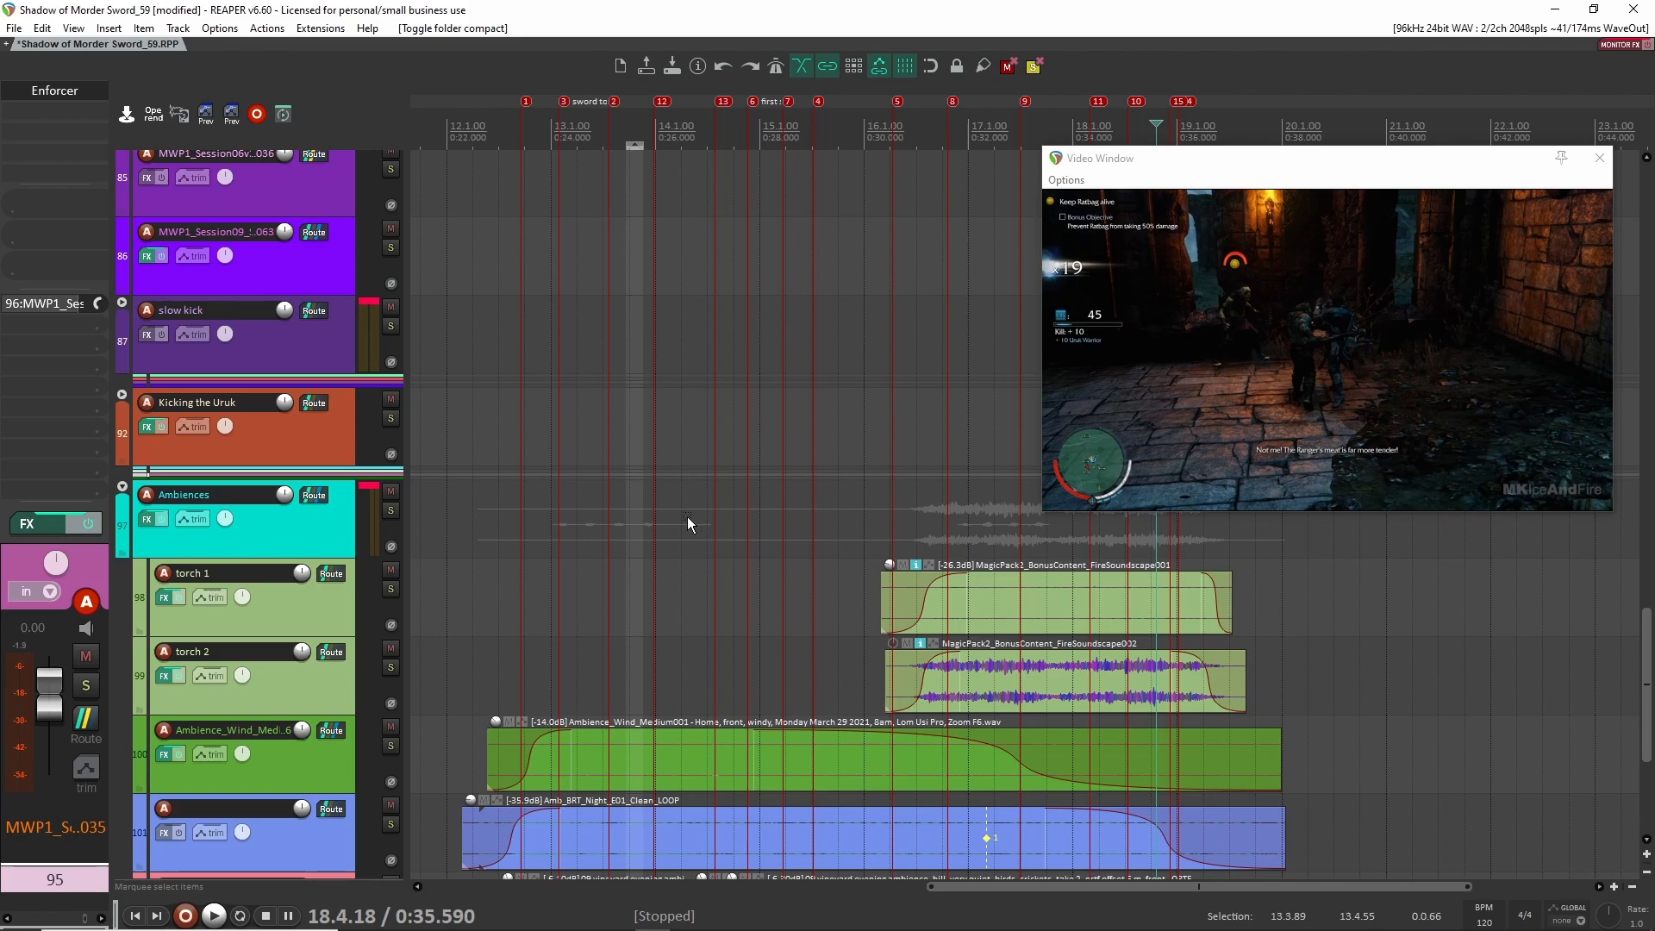
Solo ambience - crow track 104, select the crow folder track and play the crow layer from 12.4.52
scroll(686, 522, down, 4)
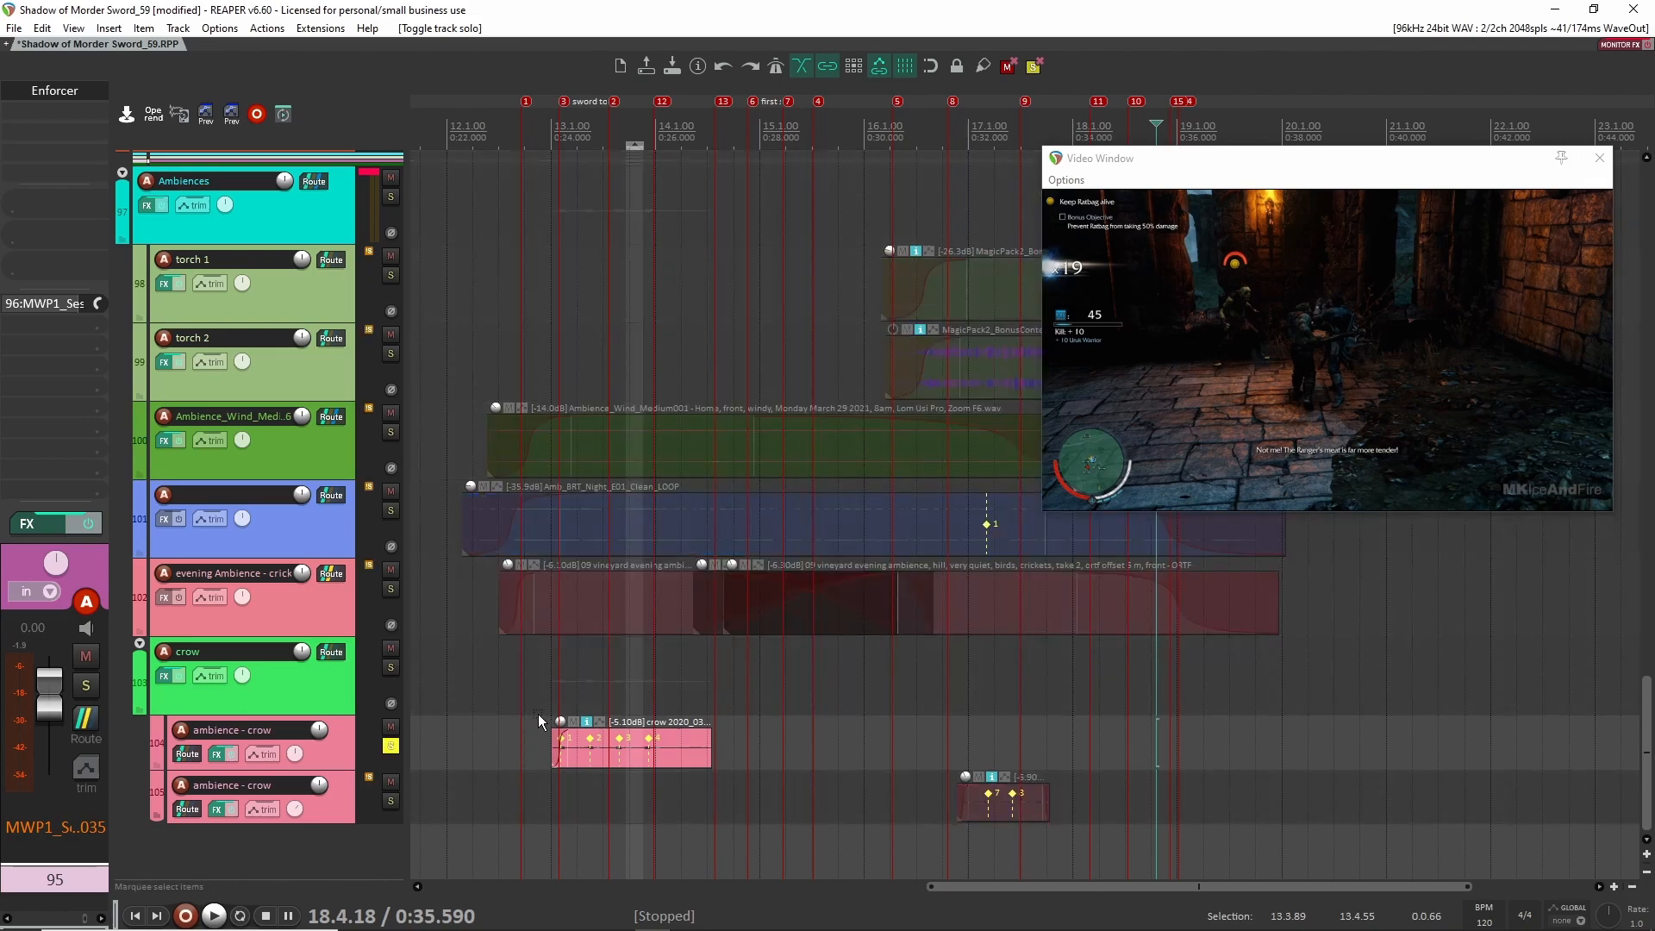
click(539, 713)
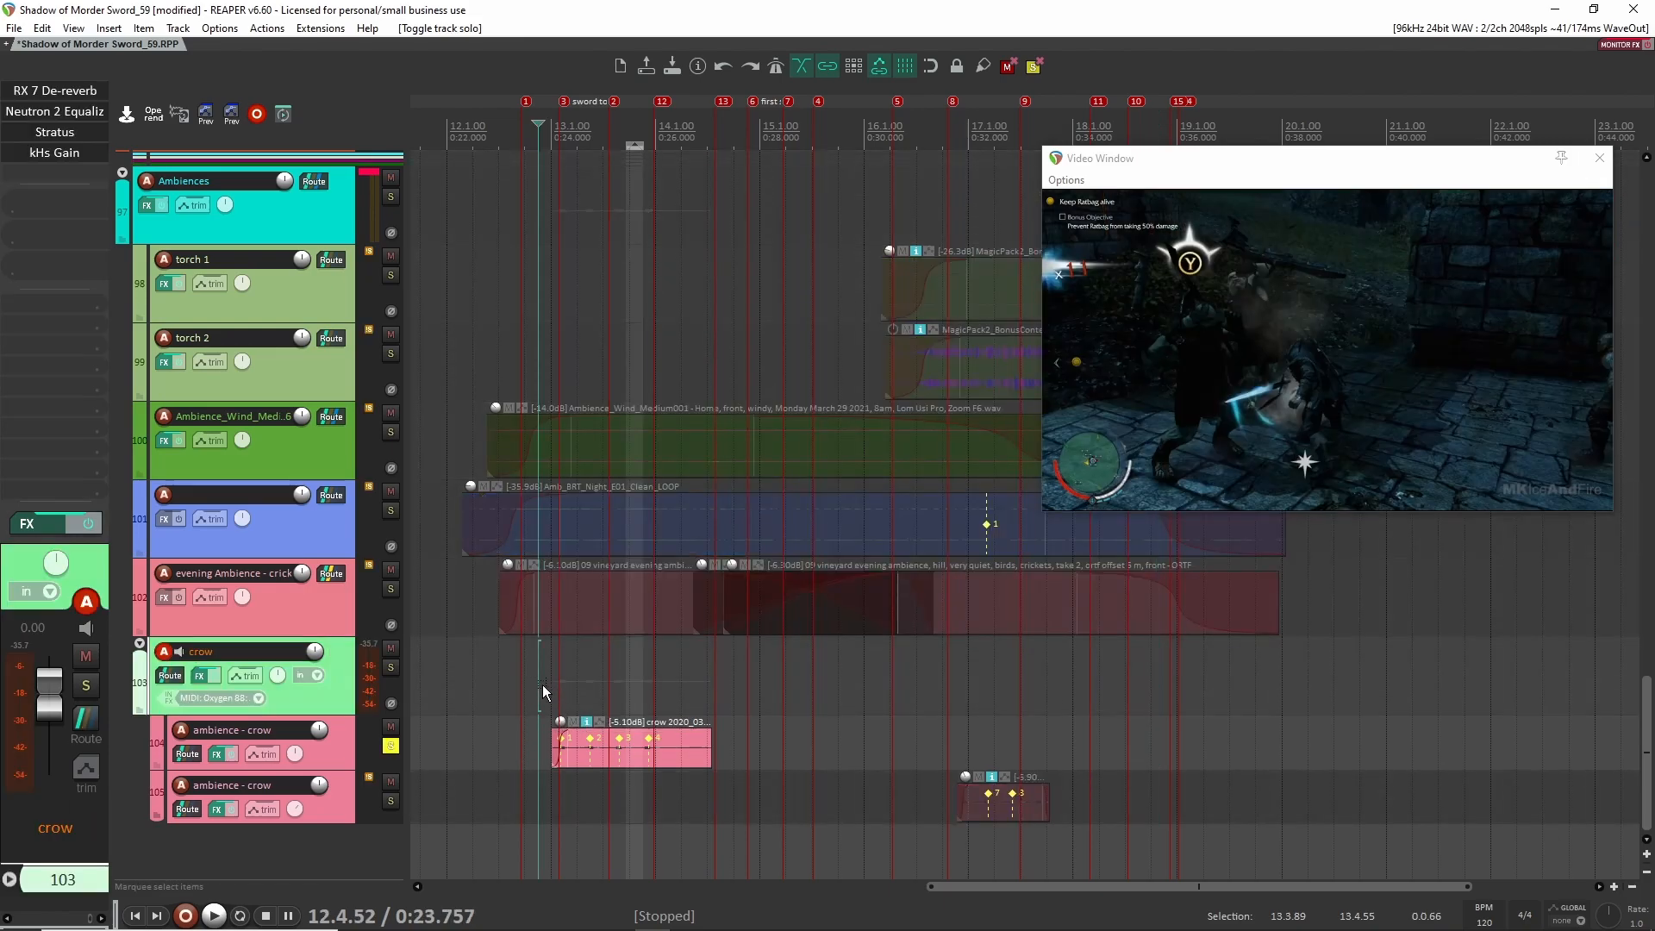
scroll(542, 684, up, 5)
drag(828, 686, 867, 688)
key(space)
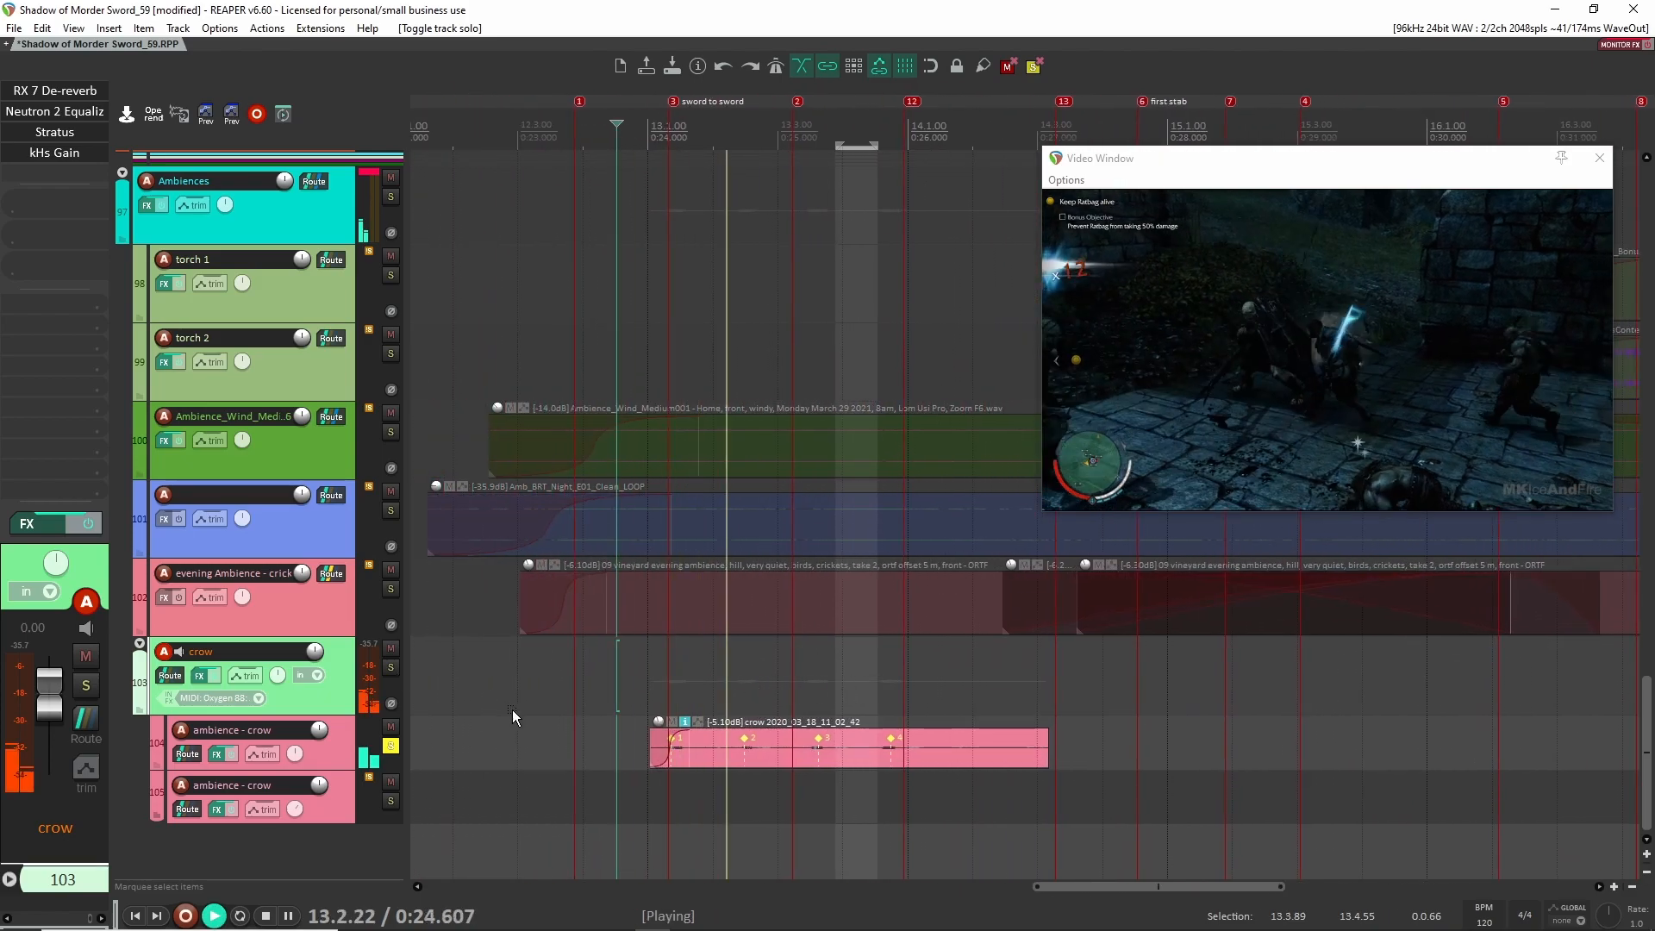
key(space)
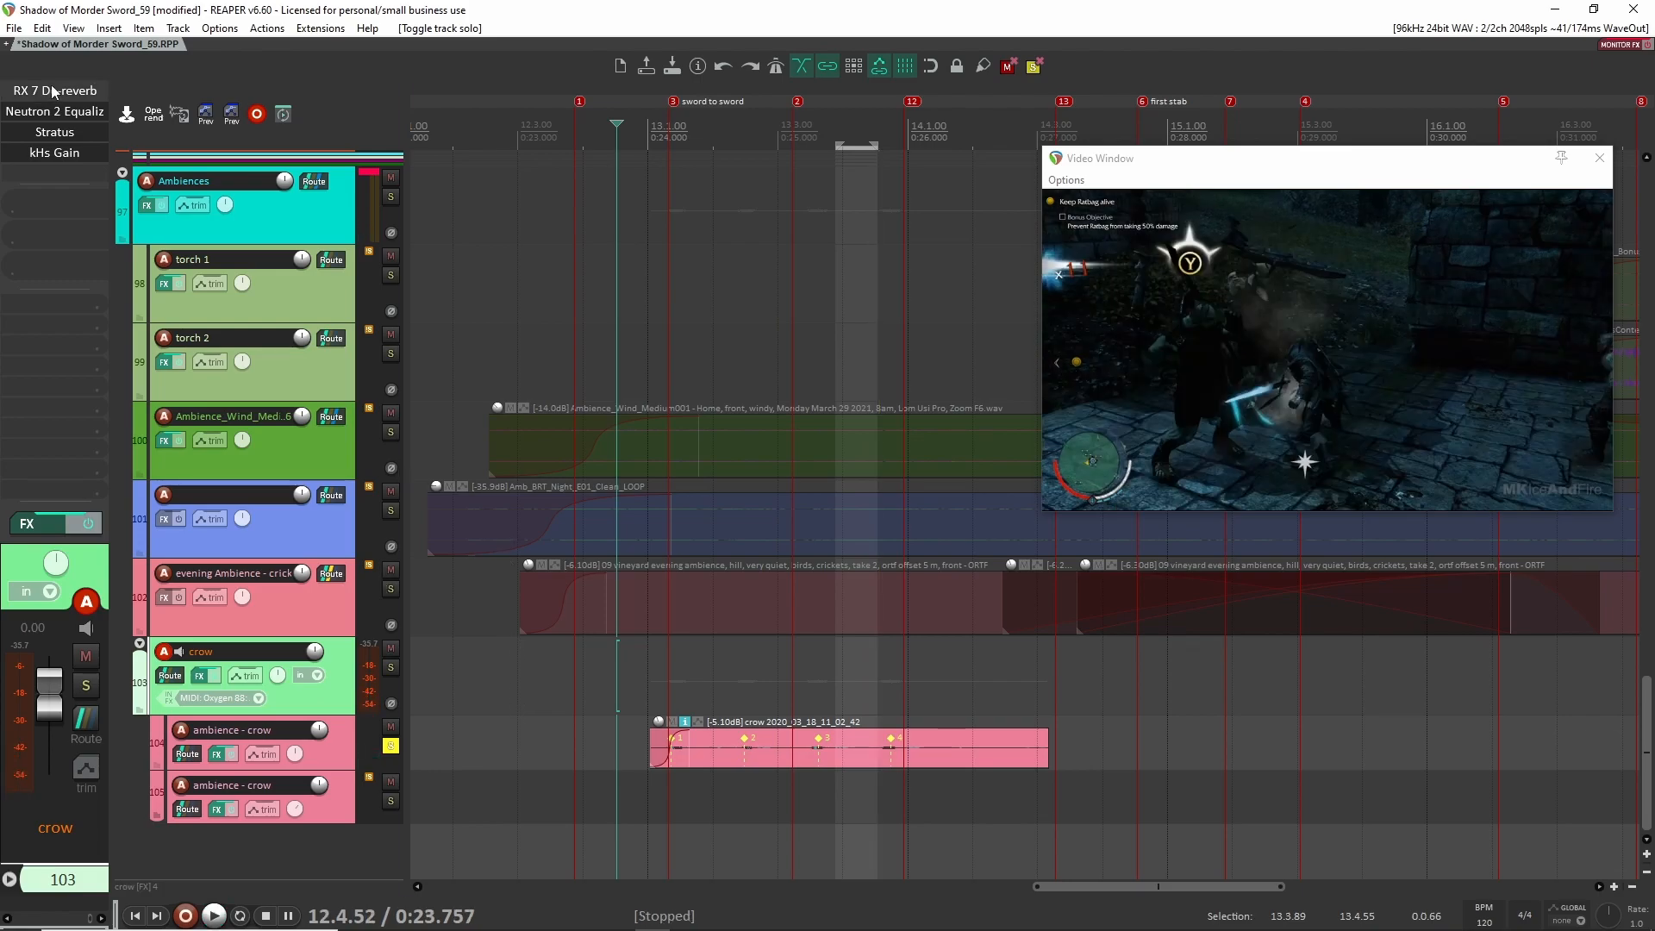
Bypass the whole effects chain of the crow folder track and play the dry crow layer from 12.4.52
click(87, 523)
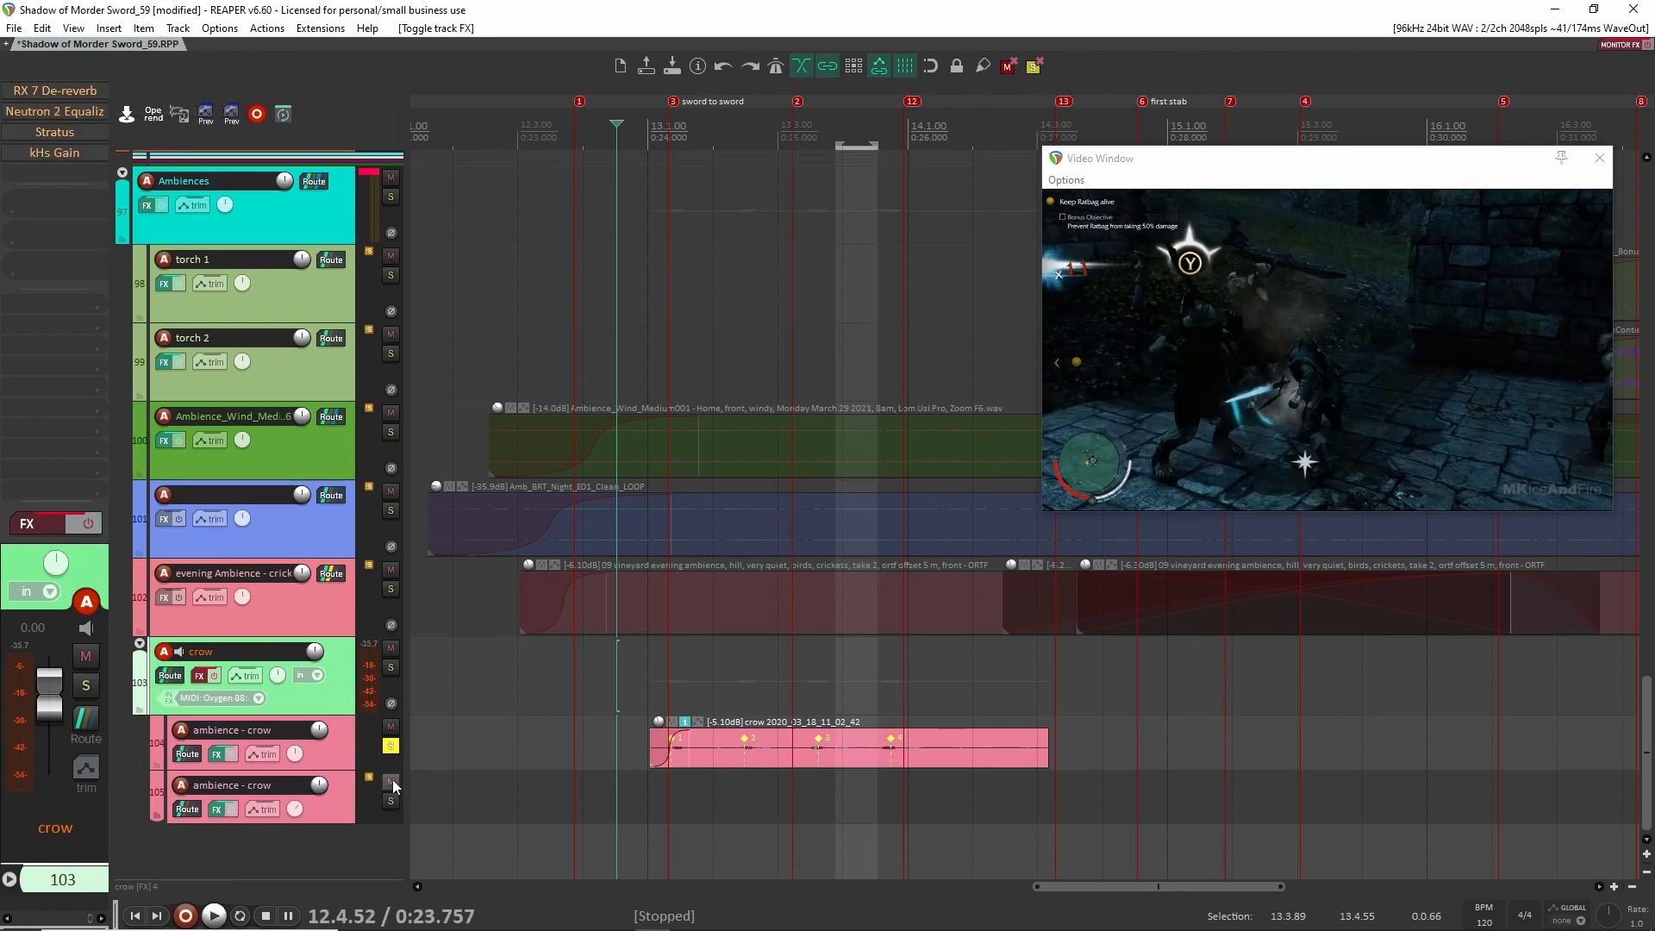
scroll(572, 687, down, 4)
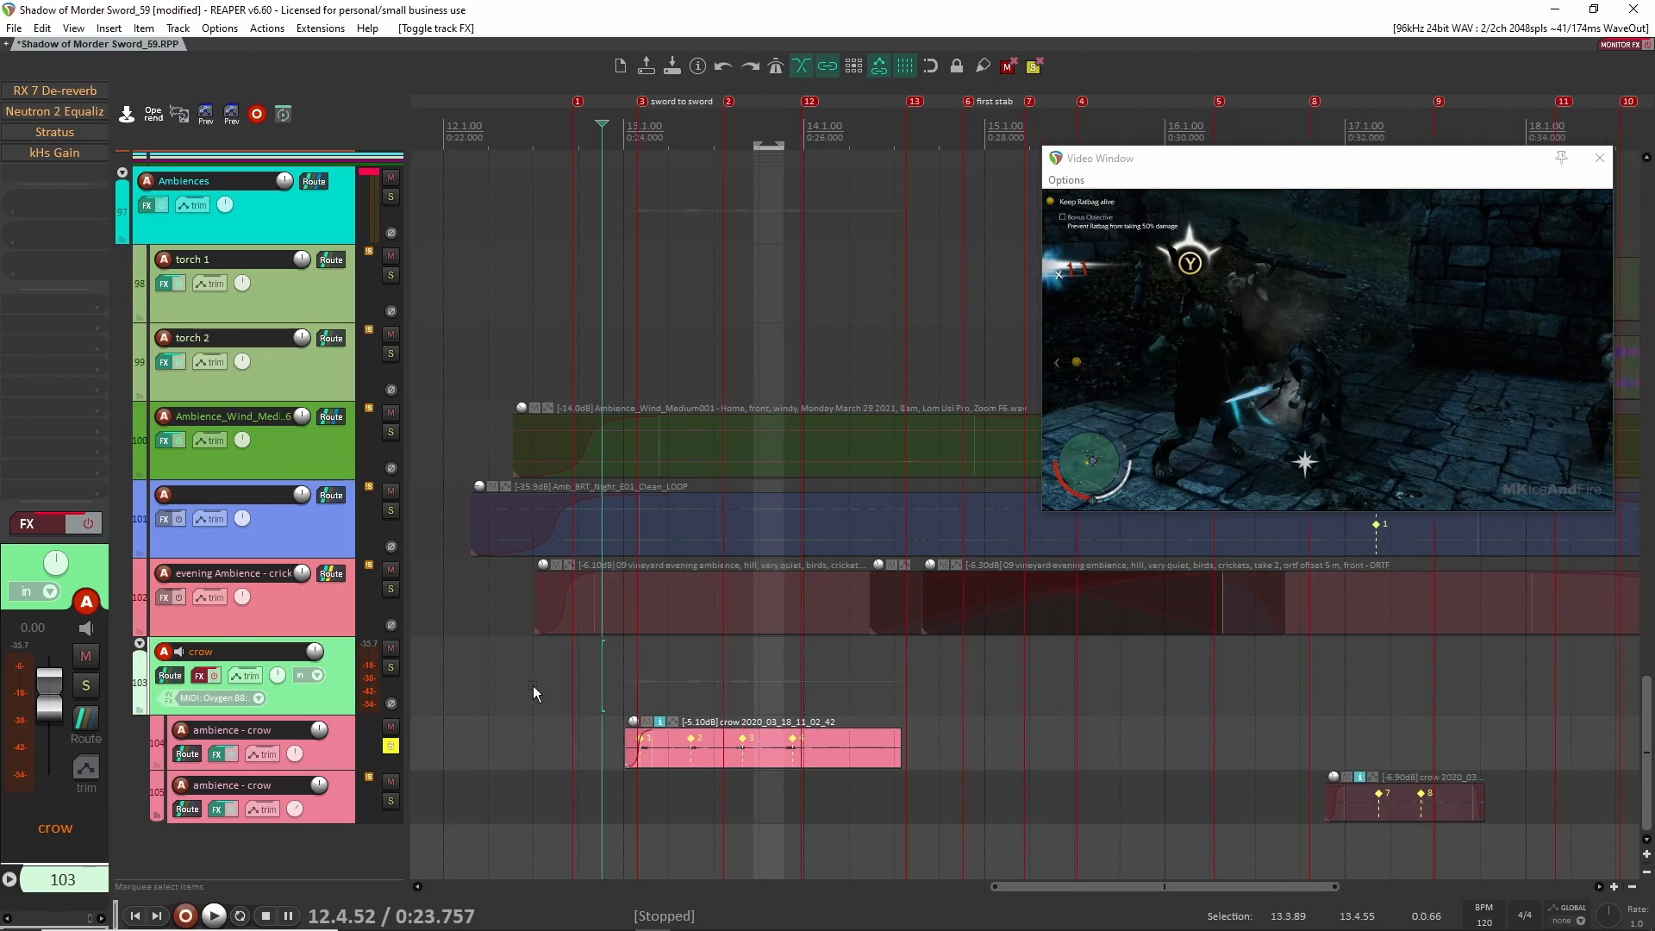
scroll(622, 703, up, 3)
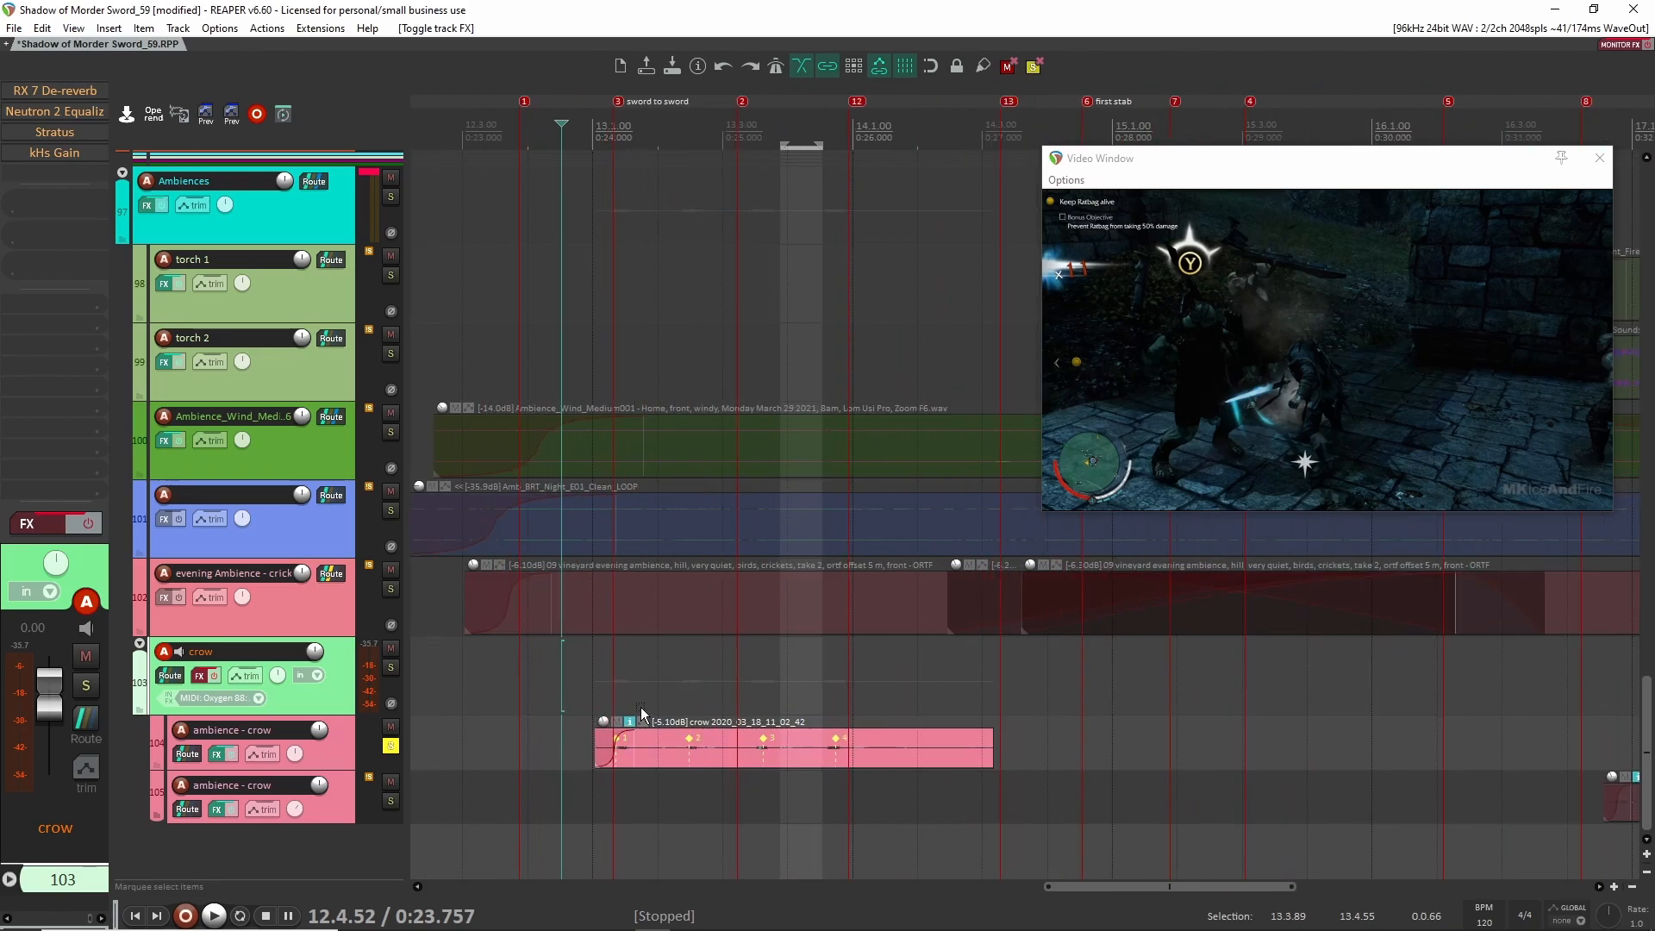
key(space)
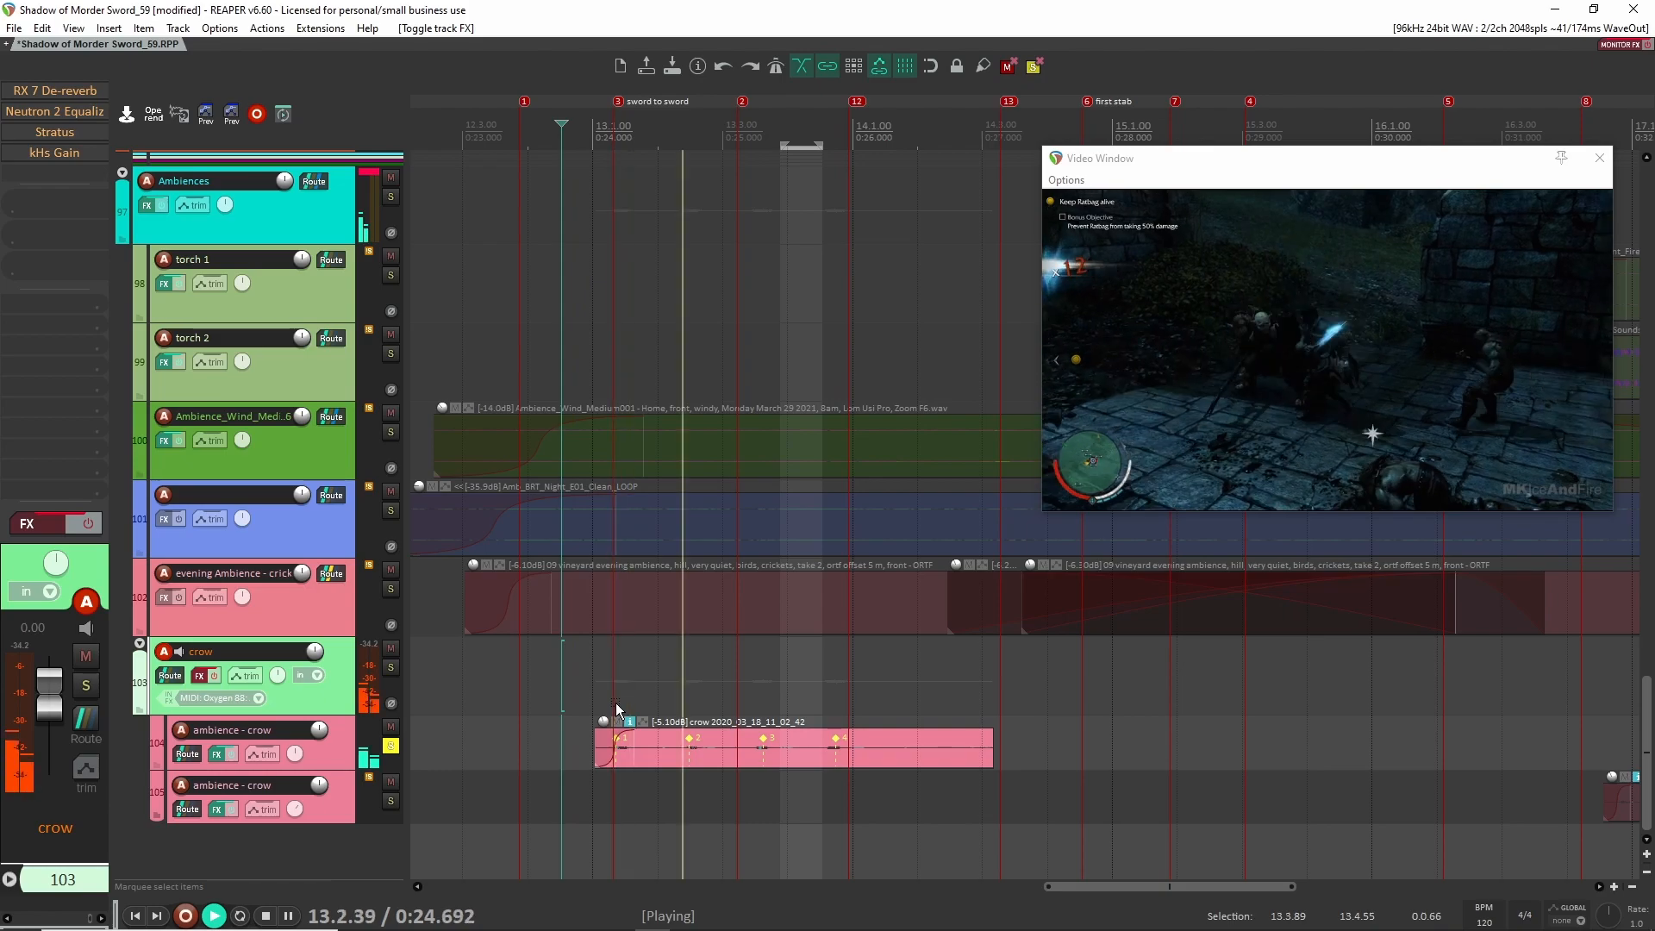
key(space)
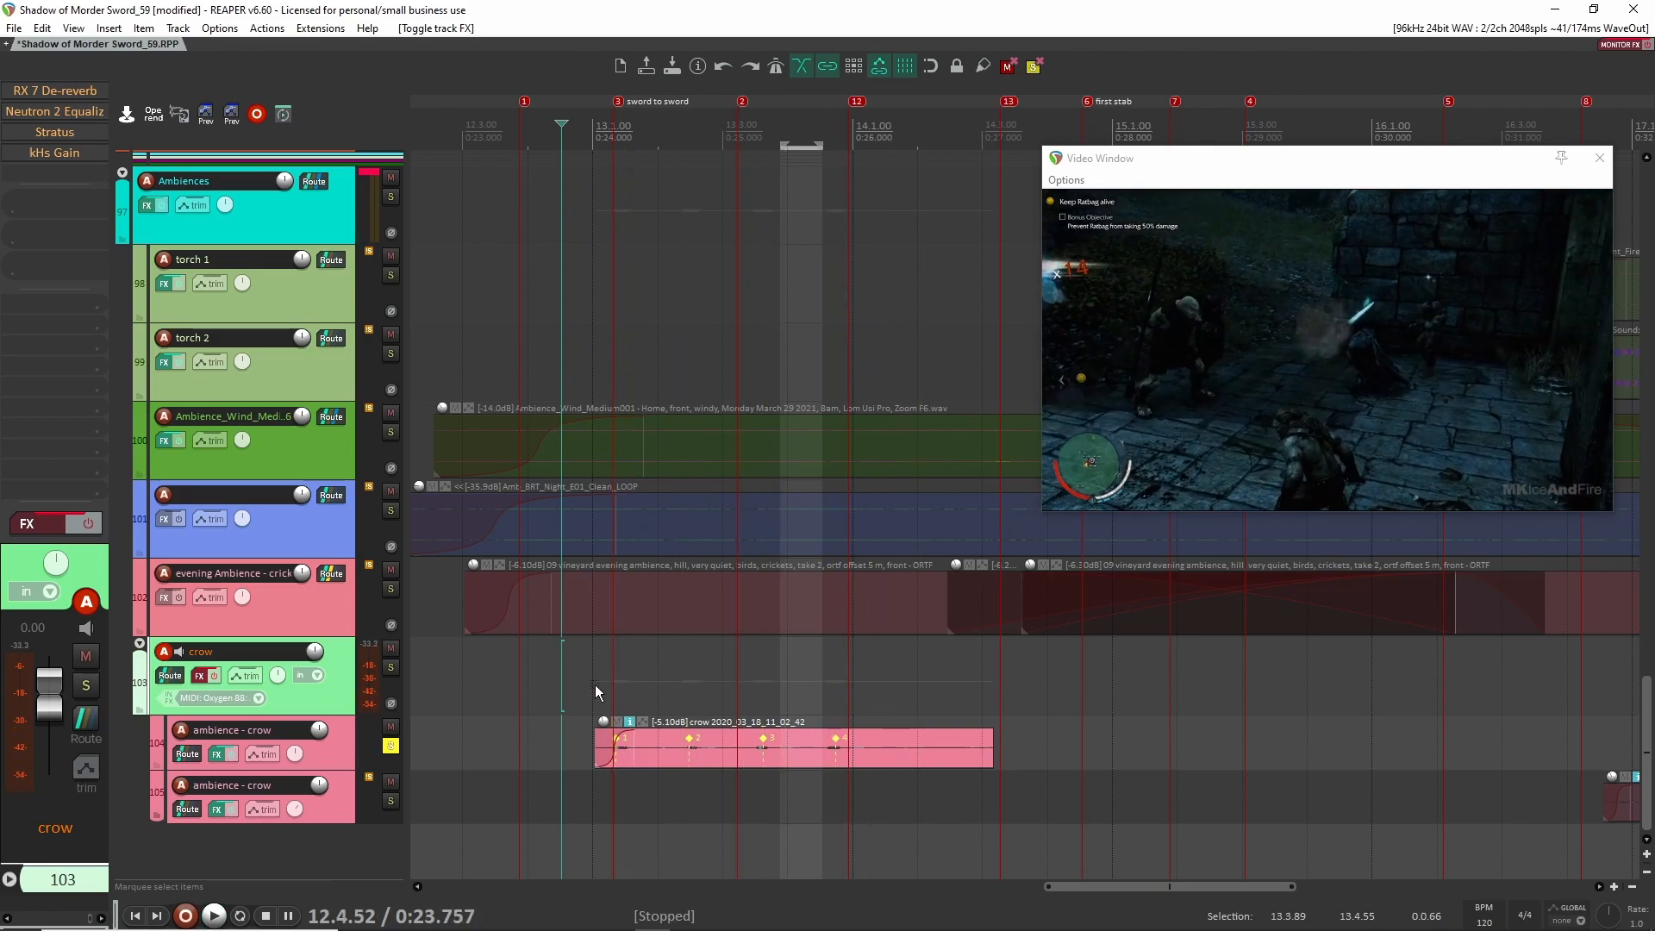
Re-enable the crow folder's effects chain, bypass Neutron 2 Equalizer and kHs Gain, and play from 12.4.52 with RX 7 De-reverb's window open
key(b)
shift+click(57, 155)
shift+click(62, 105)
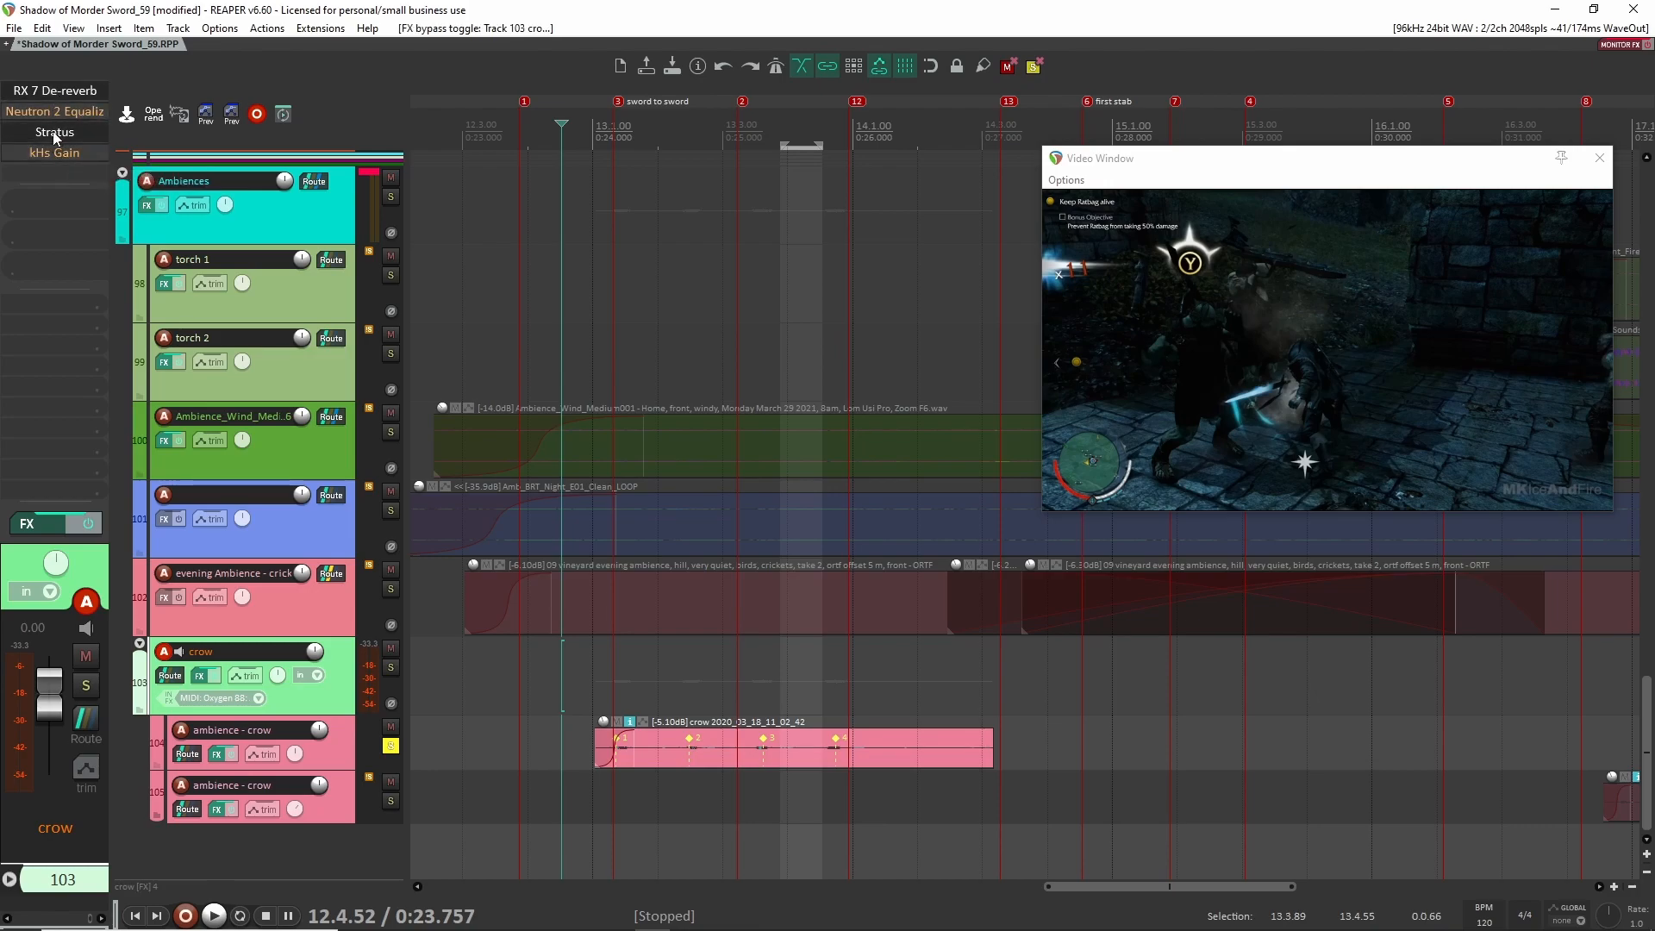
double_click(62, 92)
drag(159, 62, 570, 82)
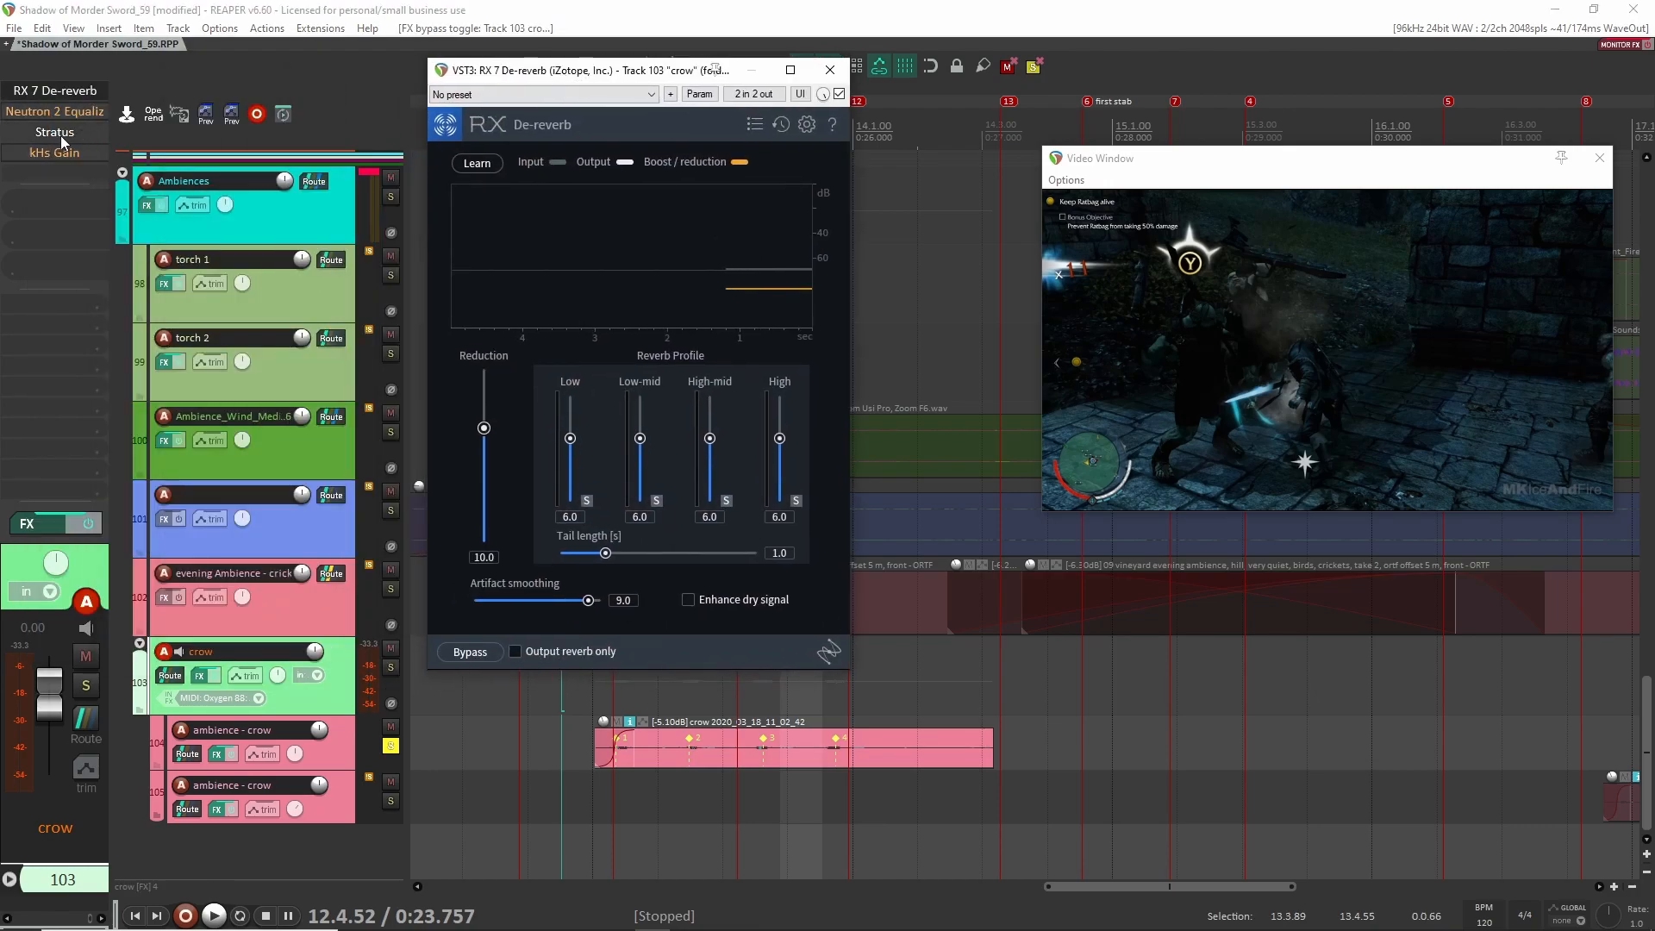
key(space)
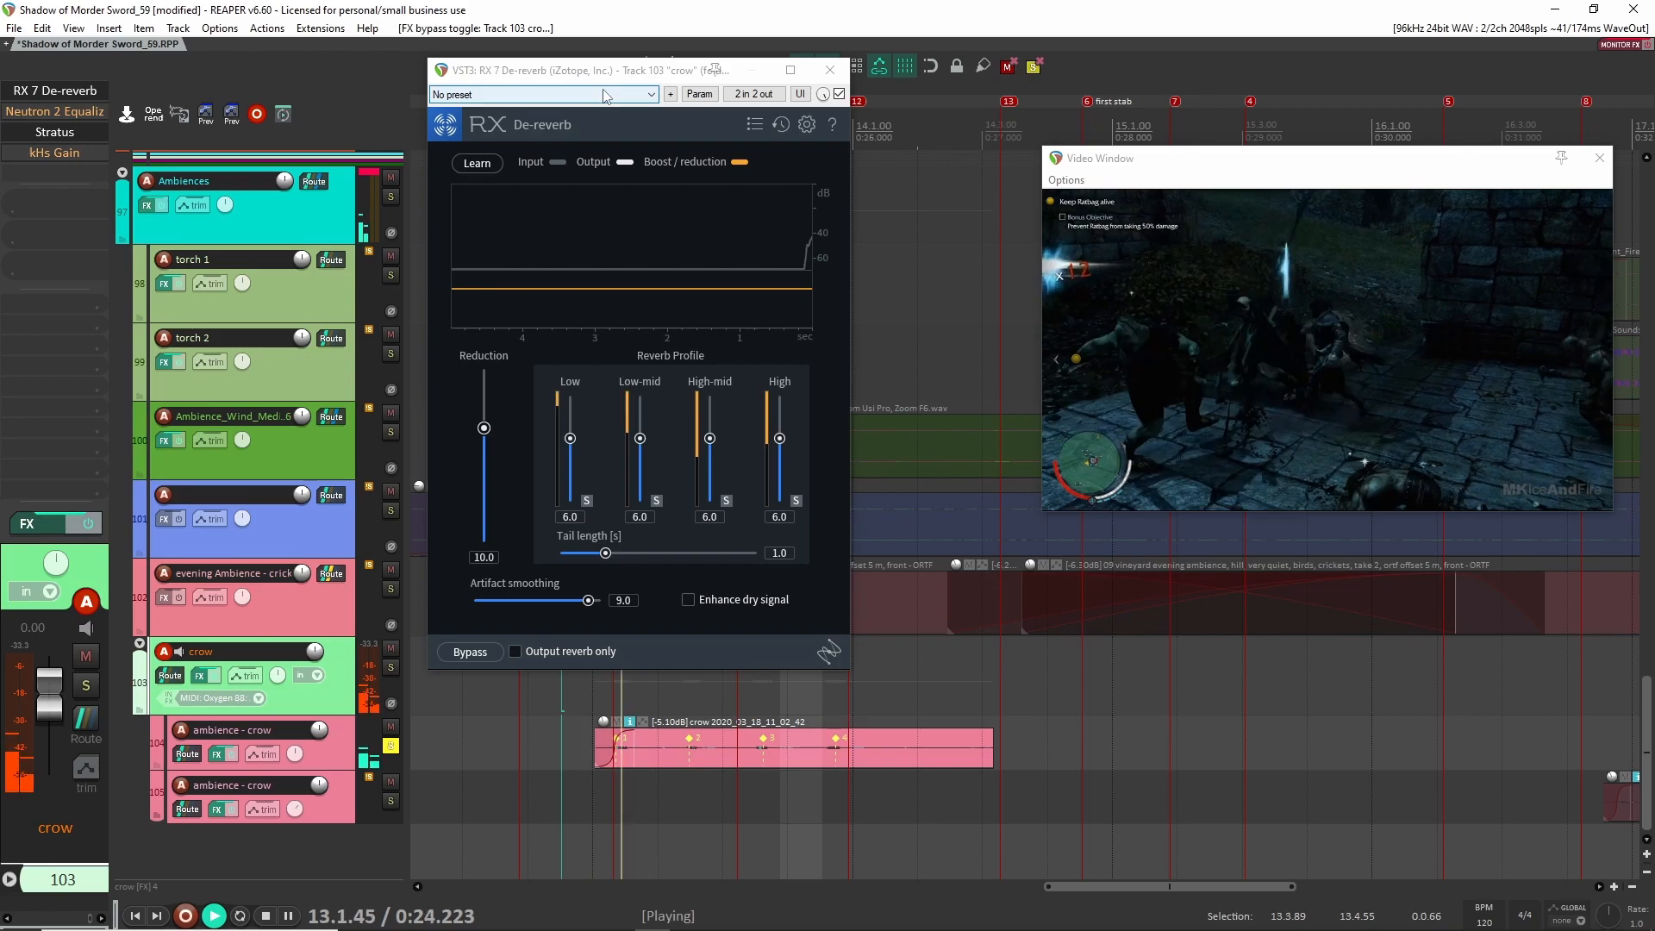
key(space)
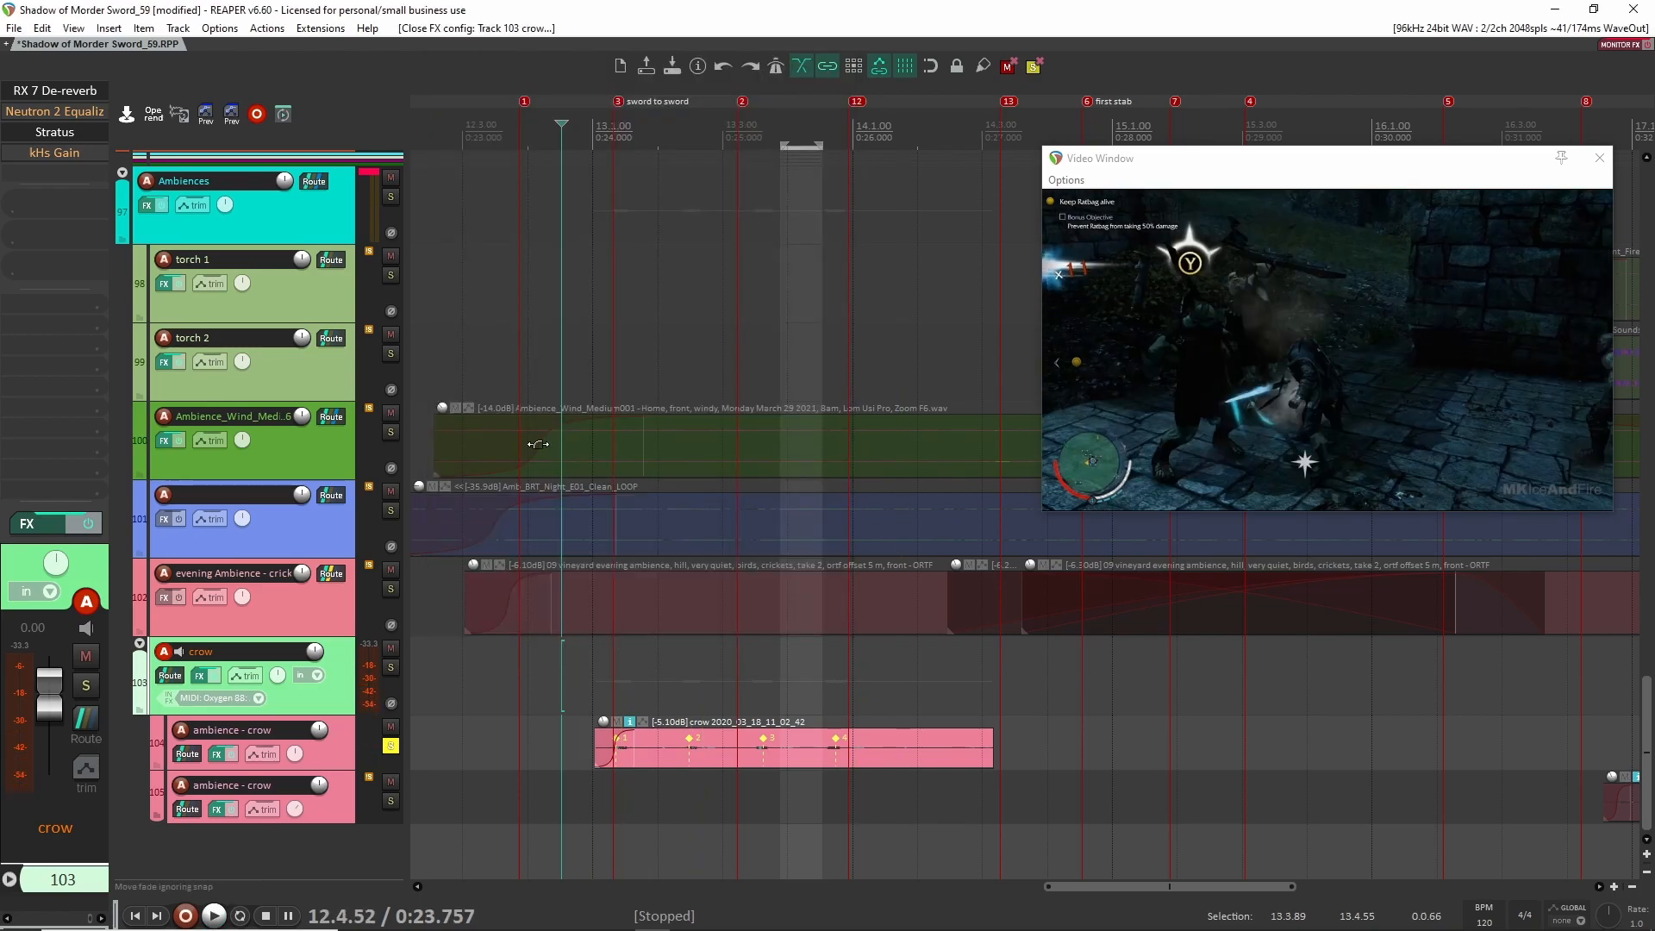
Place the edit cursor at 12.4.68, reselect the crow folder track and view its Stratus reverb settings
drag(1025, 688, 571, 802)
click(572, 801)
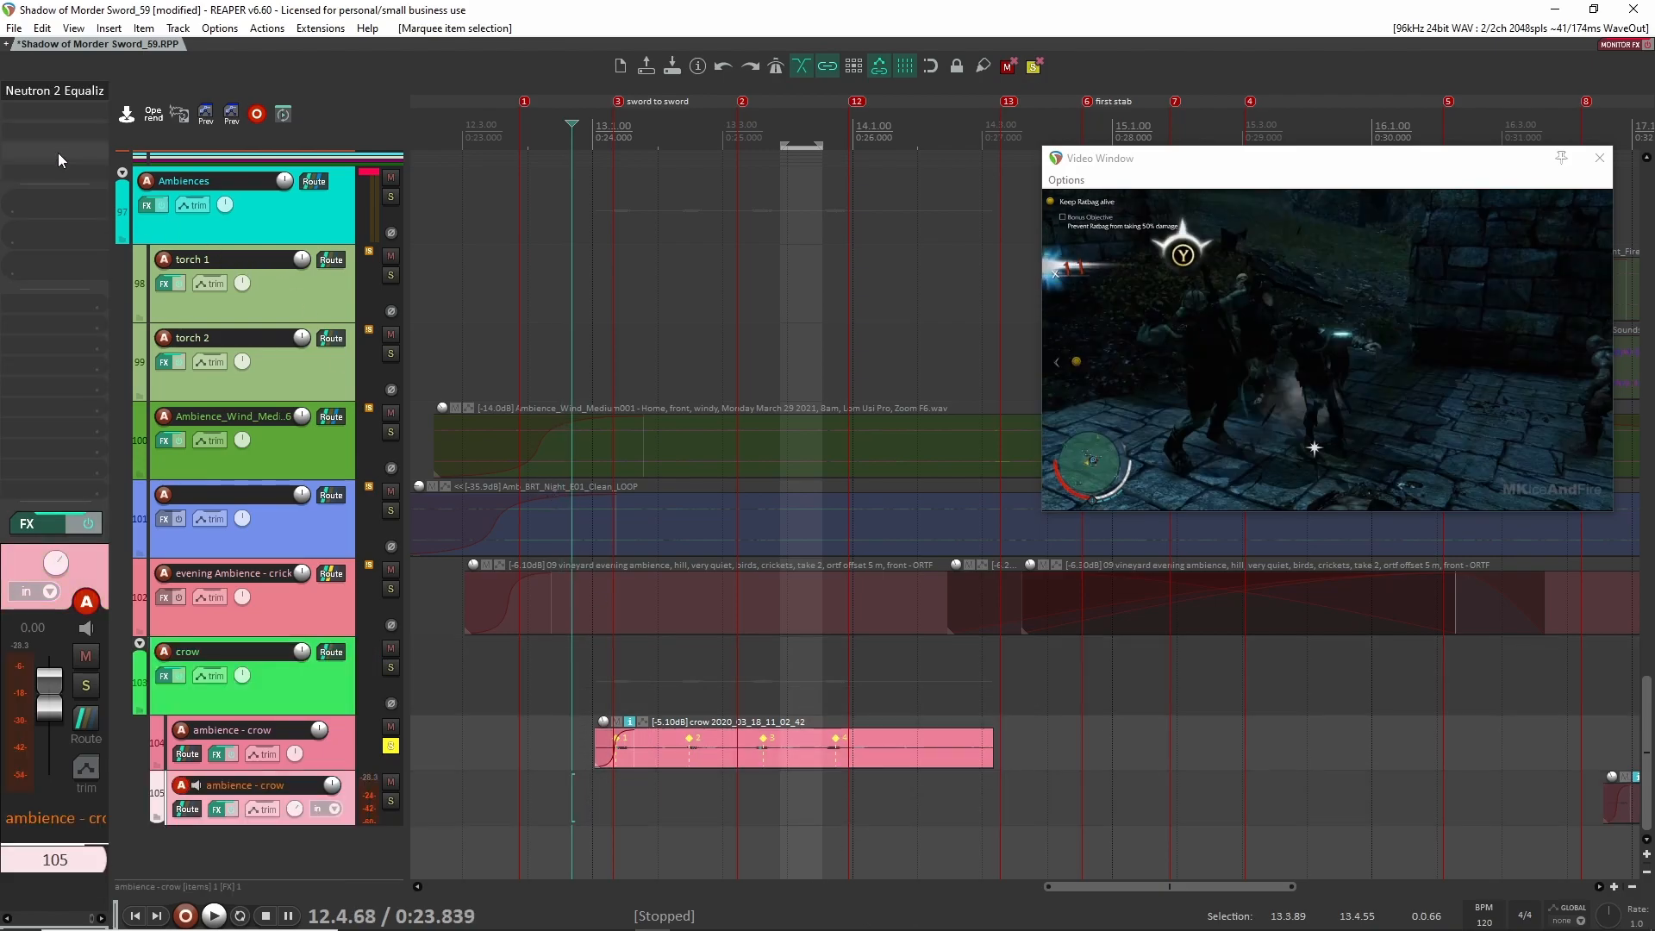
click(338, 760)
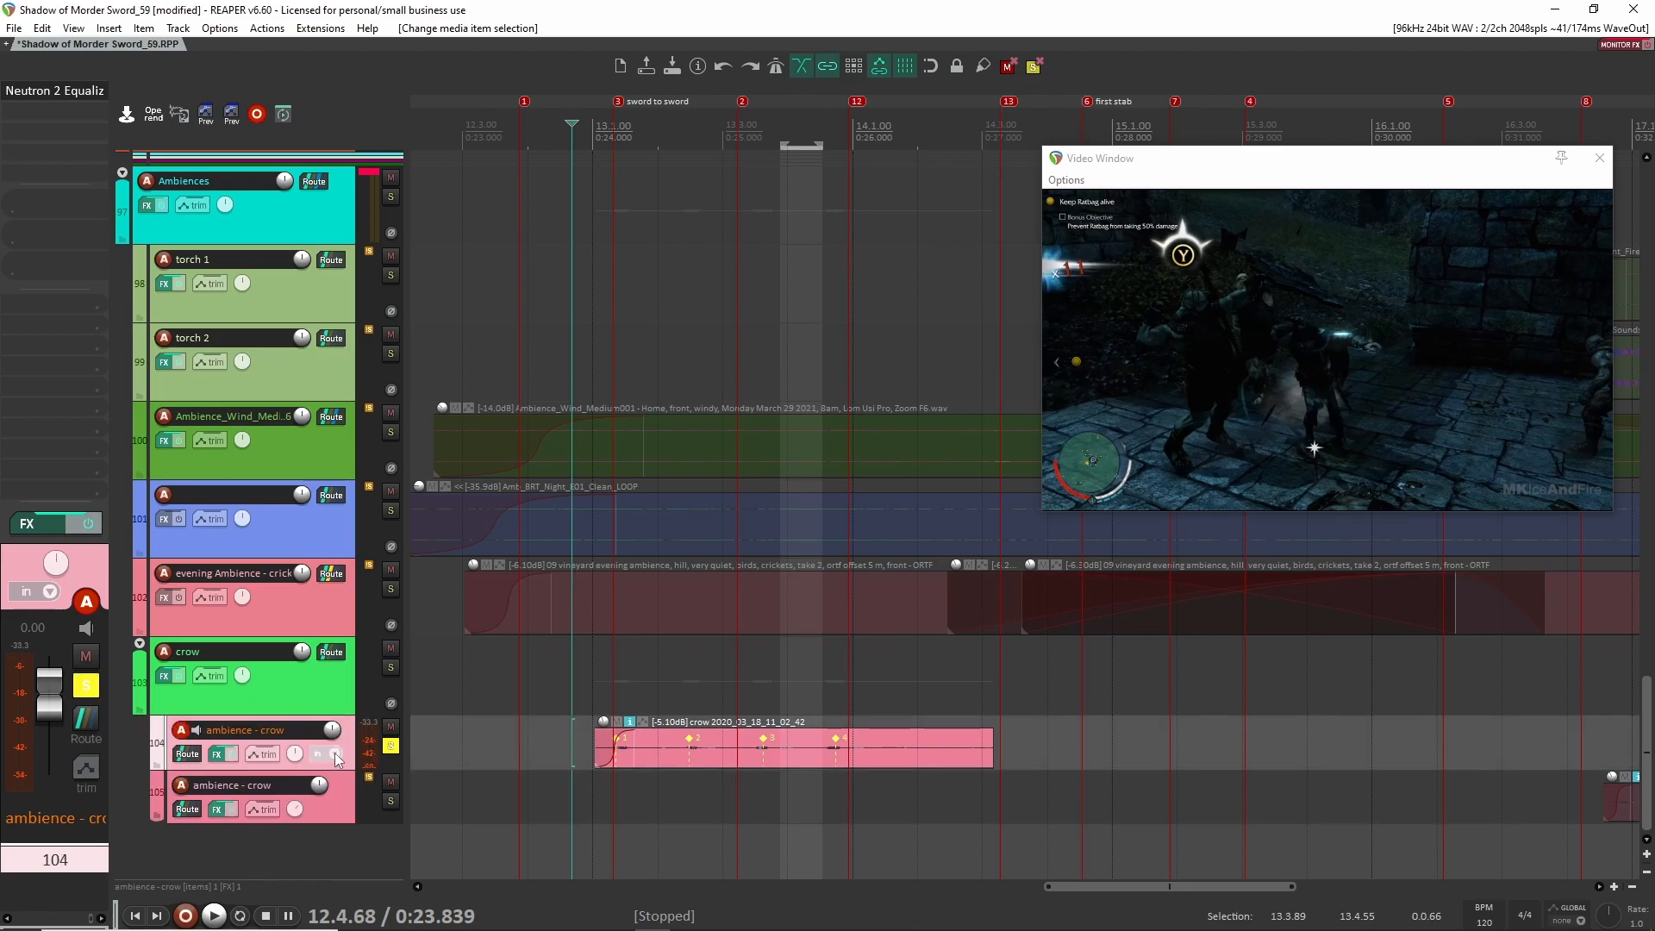
click(336, 692)
click(72, 140)
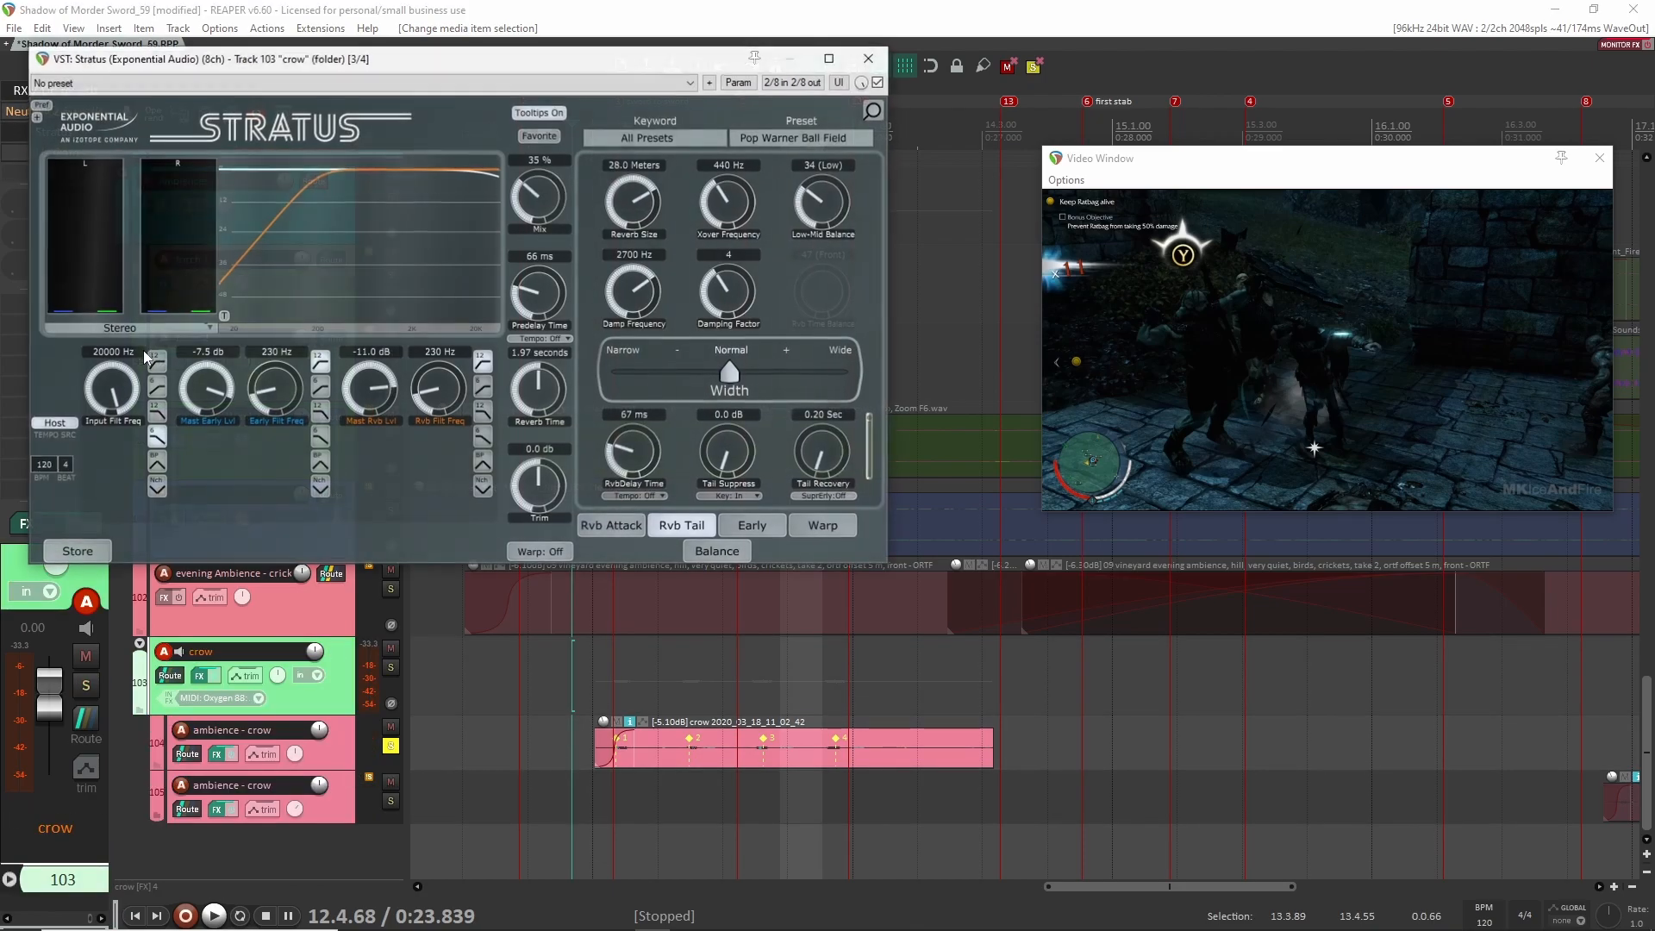
click(883, 48)
Select the crow 2020_03_18_11_02_42 item and examine the crow folder's Stratus reverb settings again
drag(580, 687, 1037, 810)
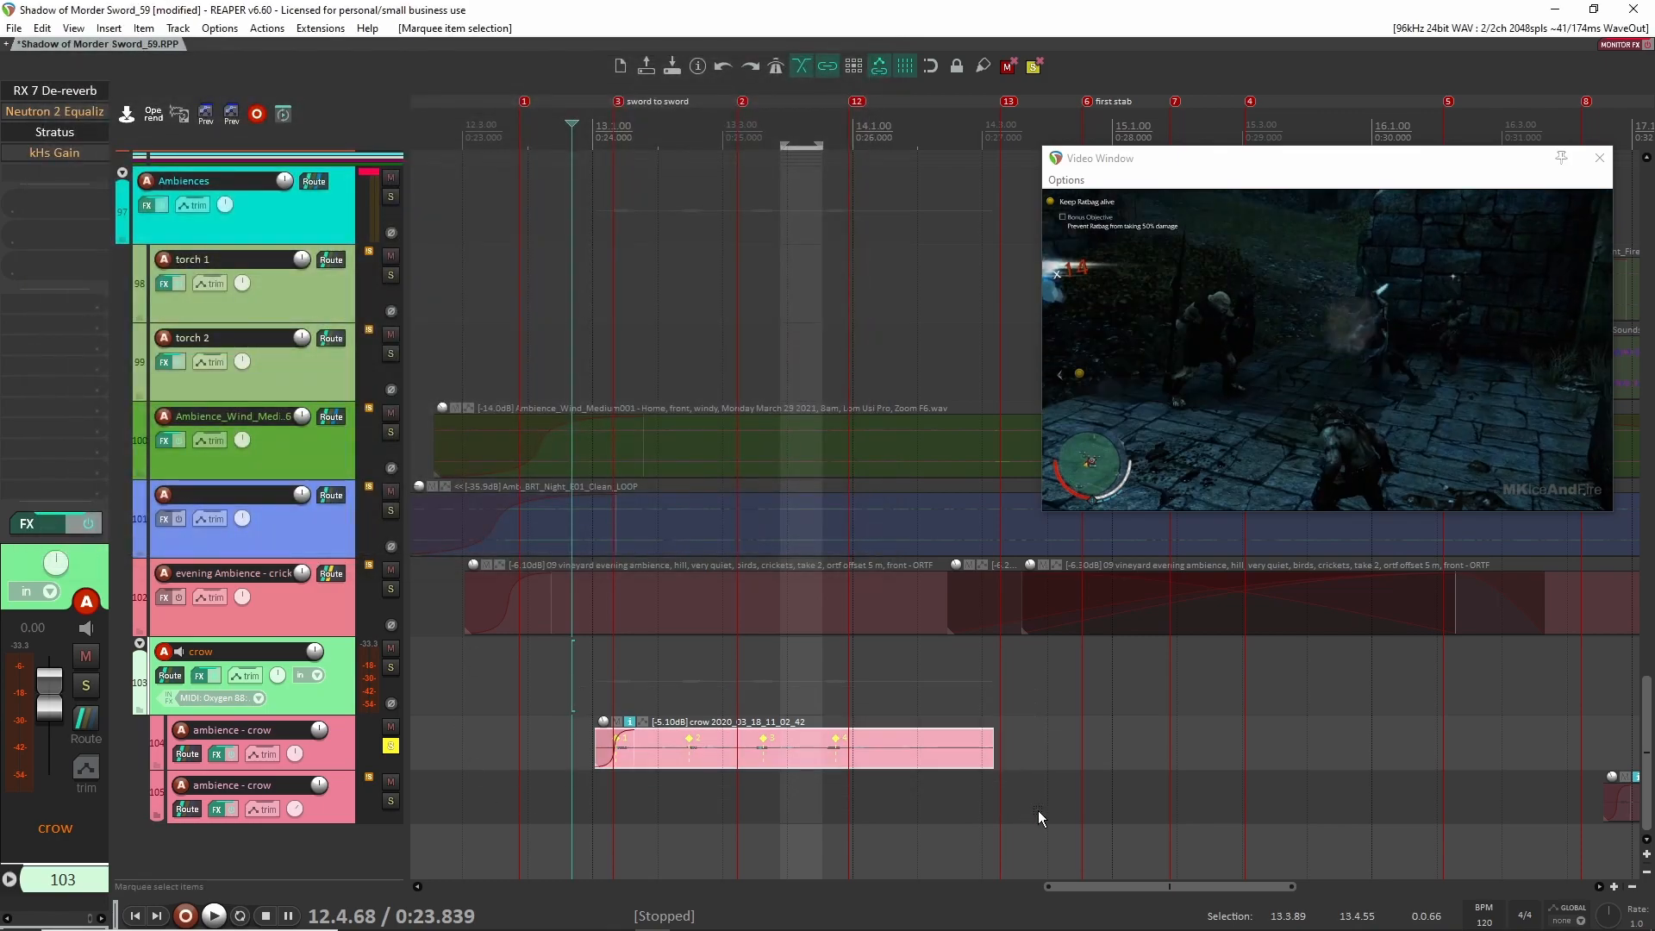
click(52, 133)
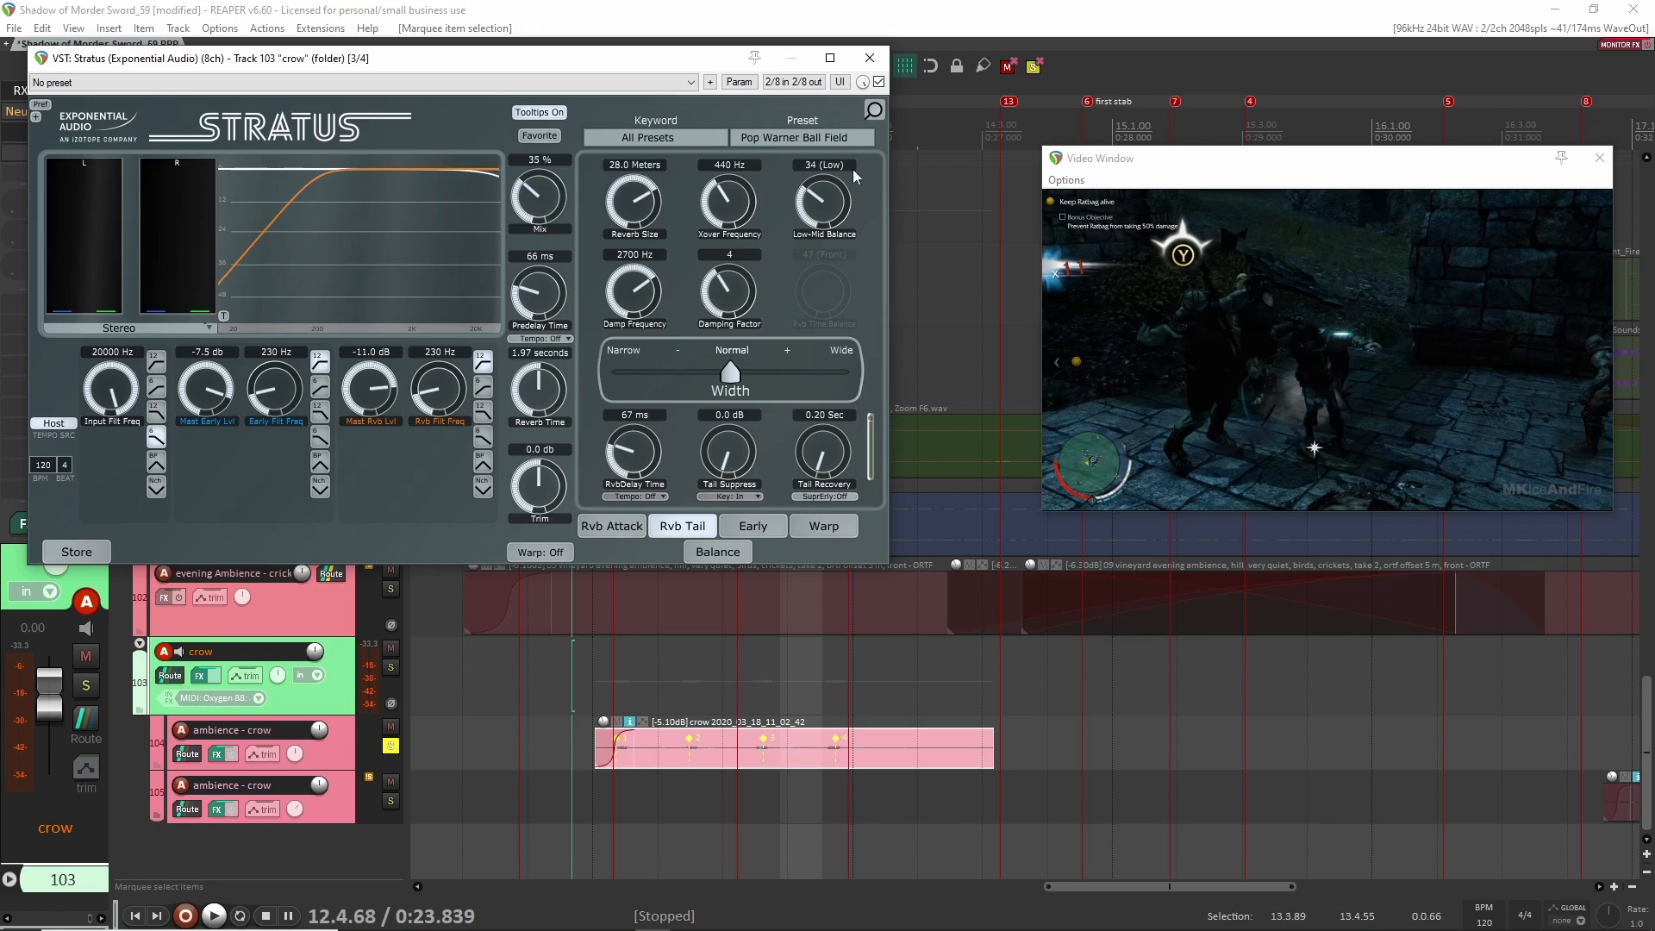
click(869, 58)
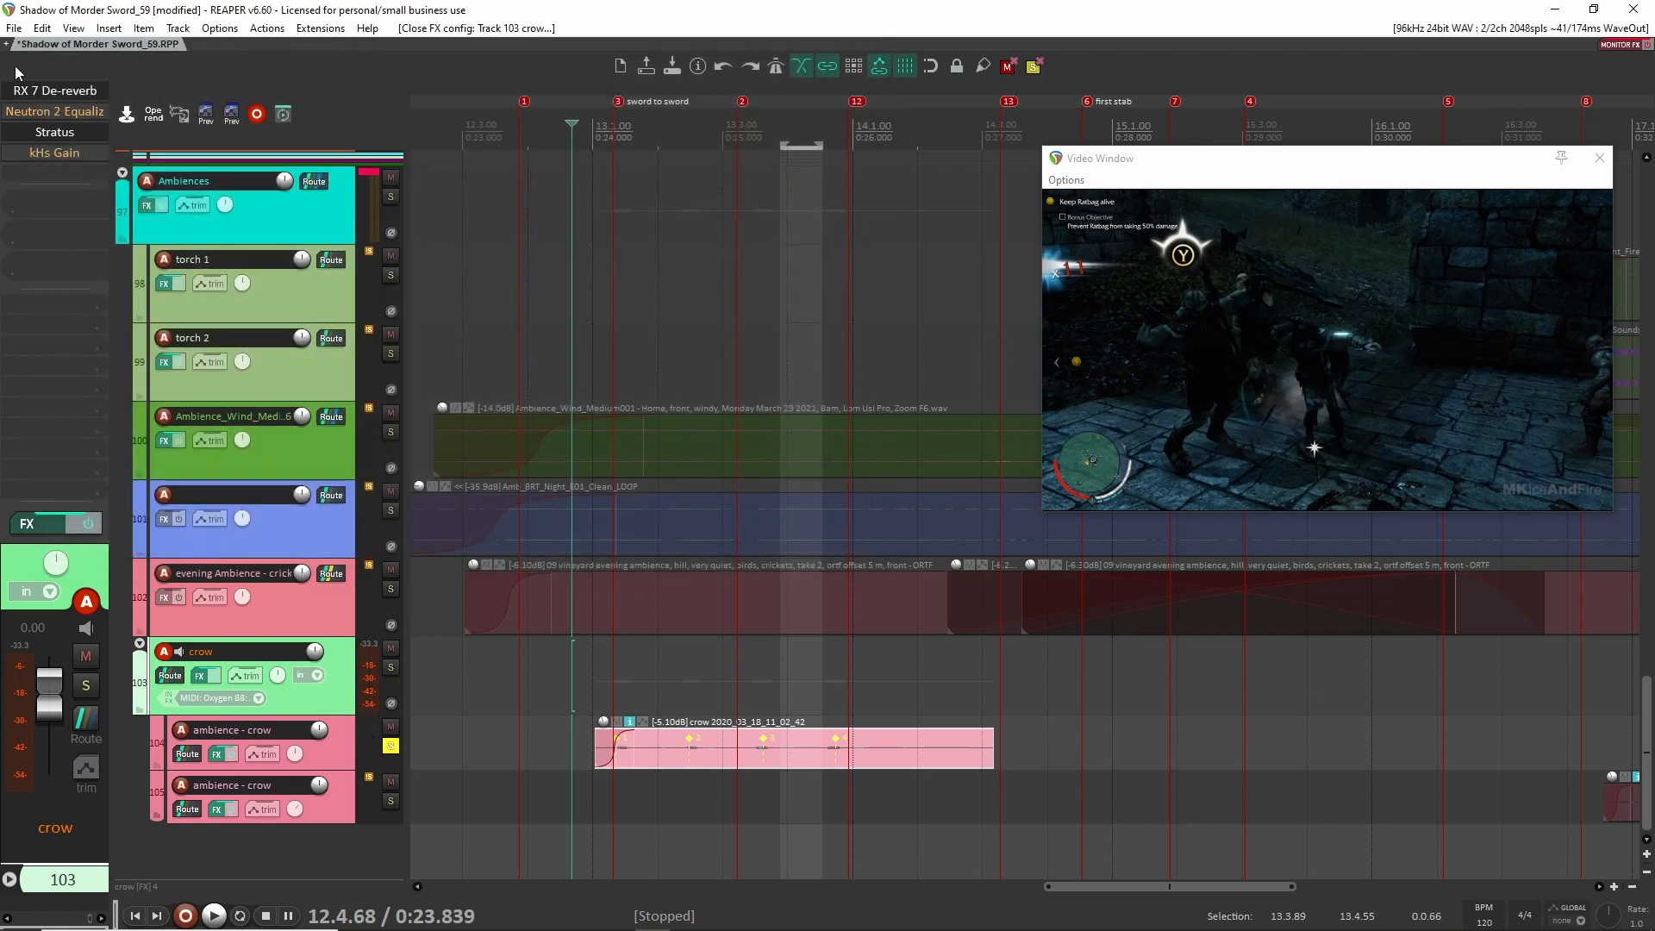
Re-enable Neutron 2 Equalizer and kHs Gain on the crow folder track and review the equalizer's curve
shift+click(80, 112)
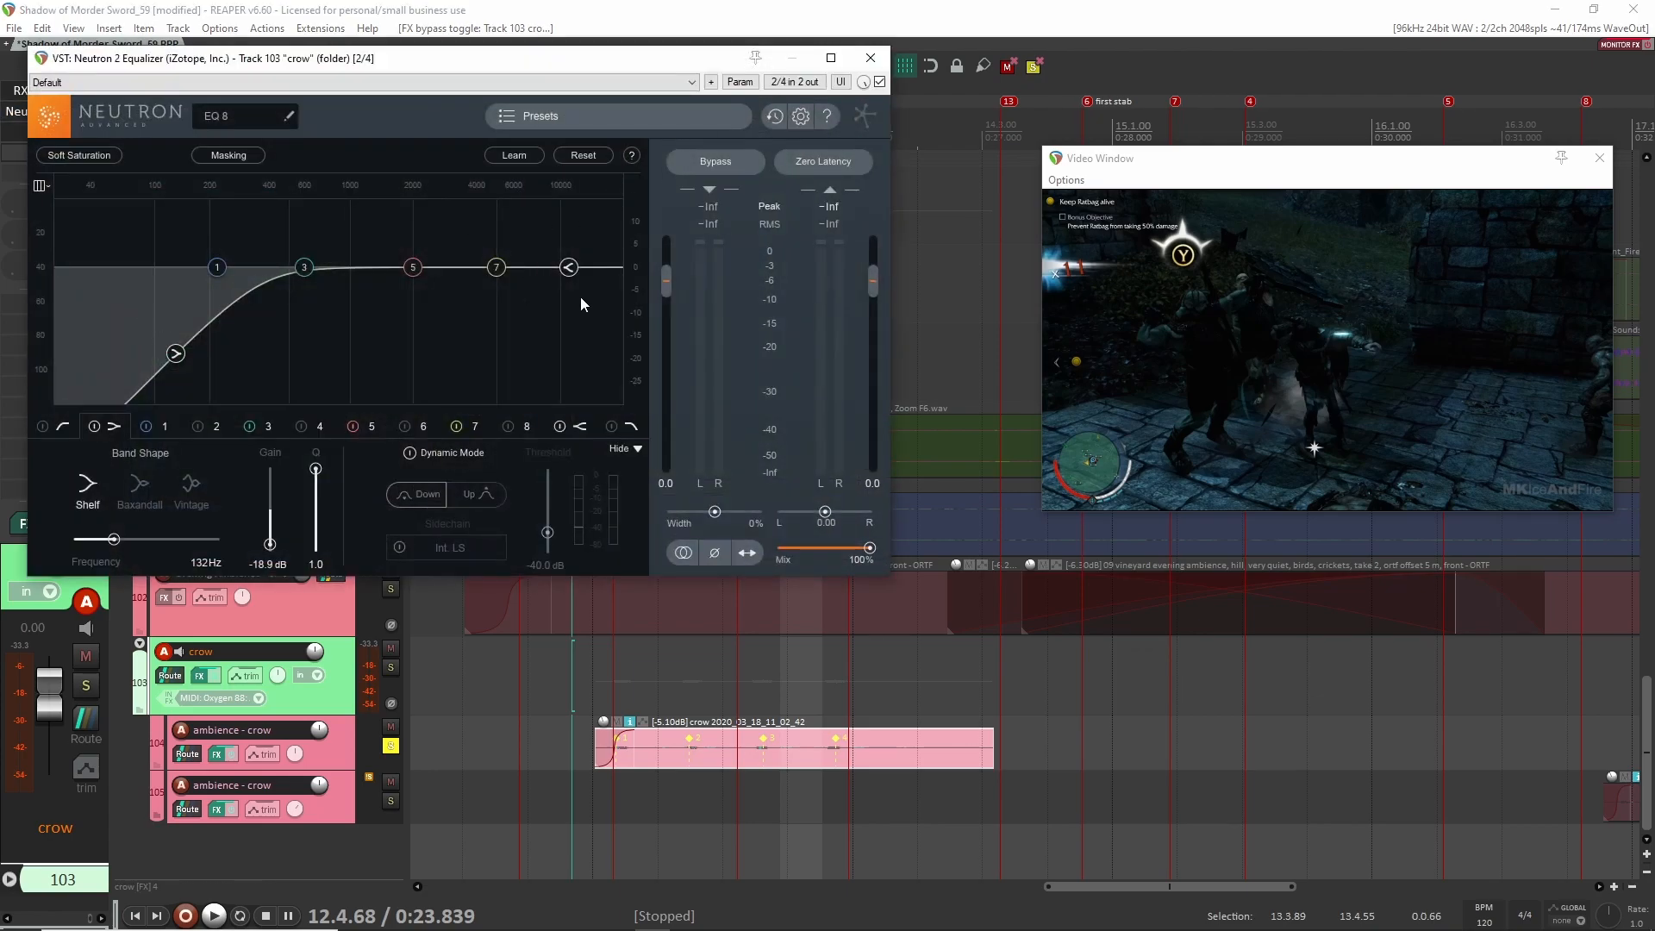
click(871, 58)
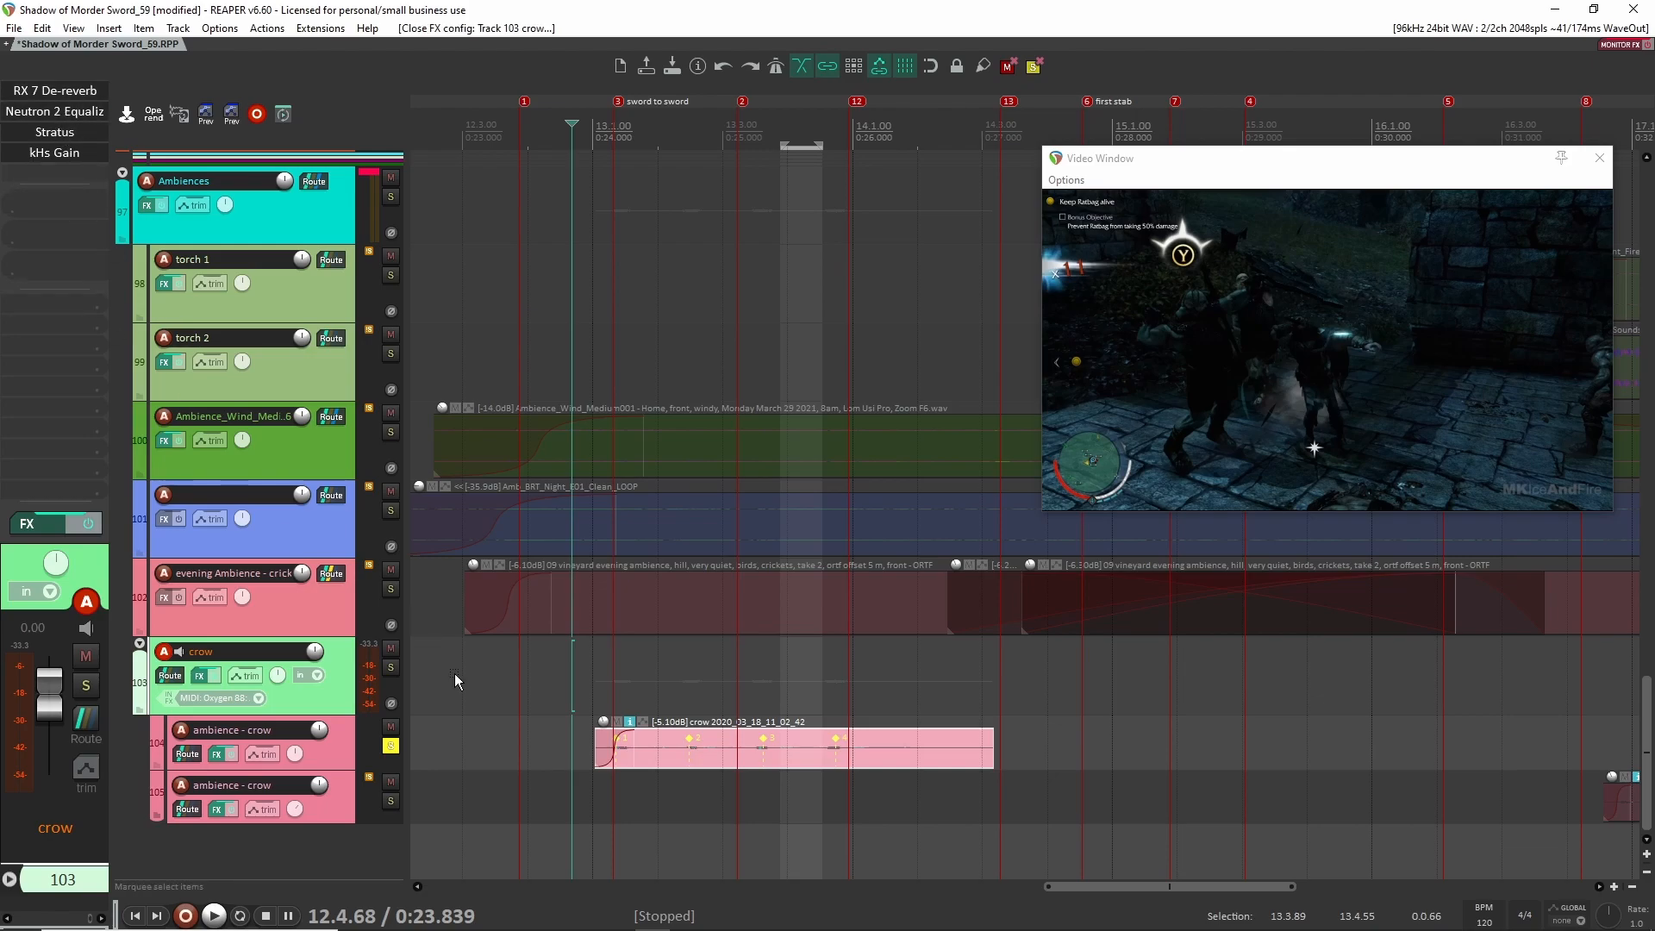
Select ambience - crow track 104 and open its Neutron 2 Equalizer to examine the curve
scroll(552, 738, down, 2)
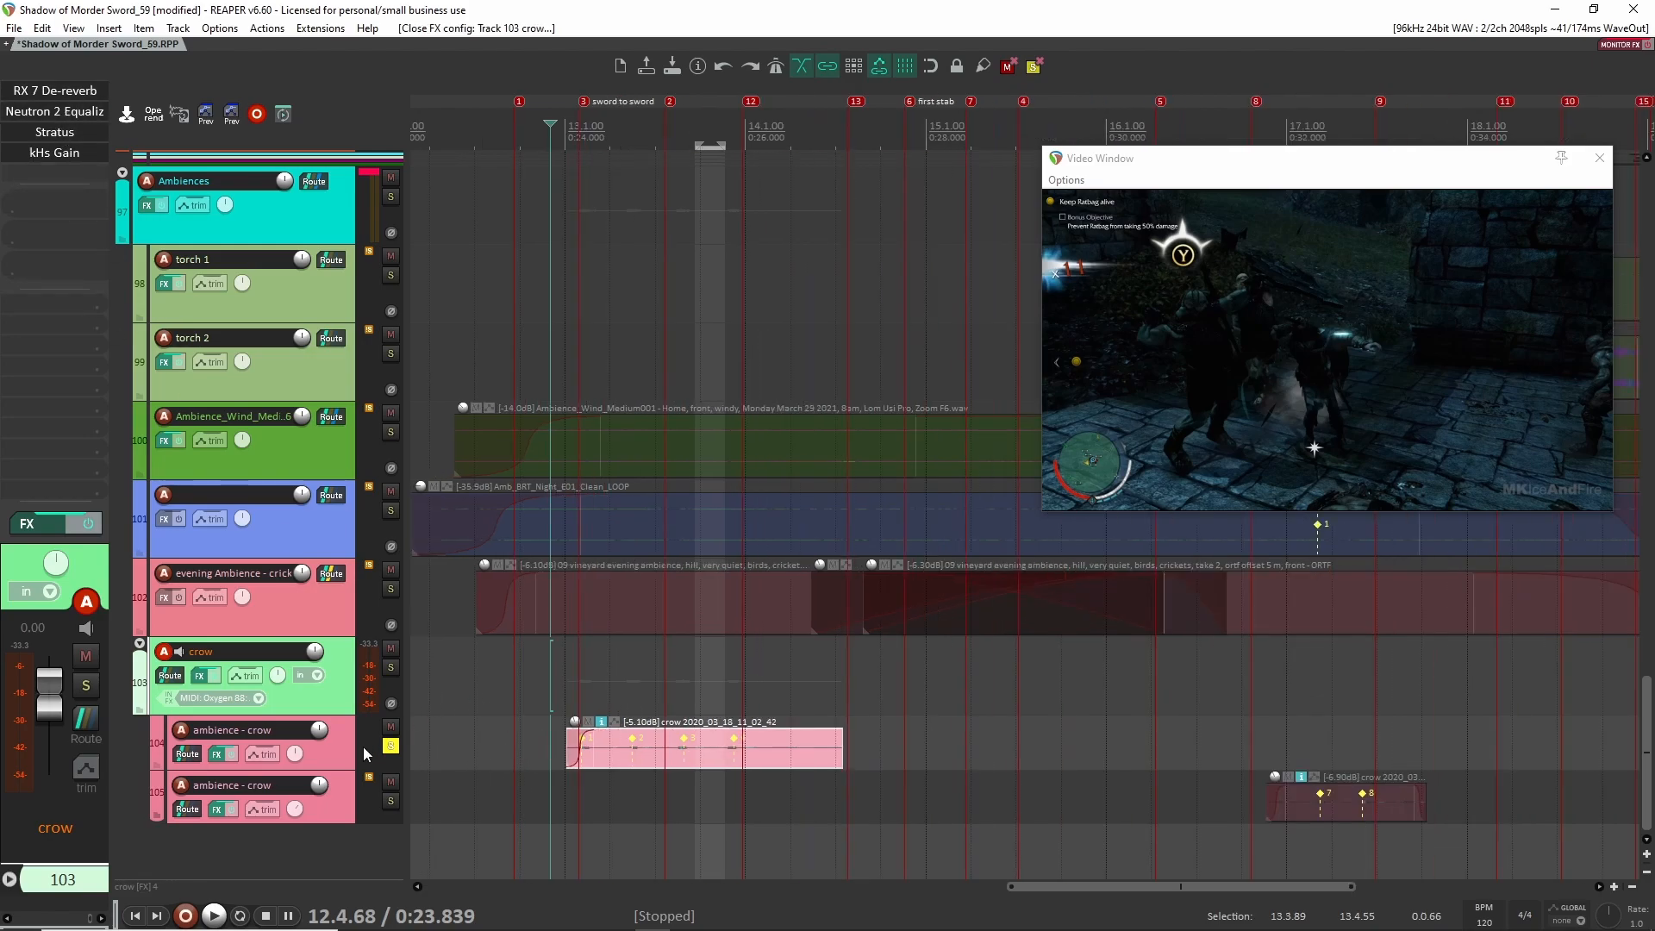
click(347, 734)
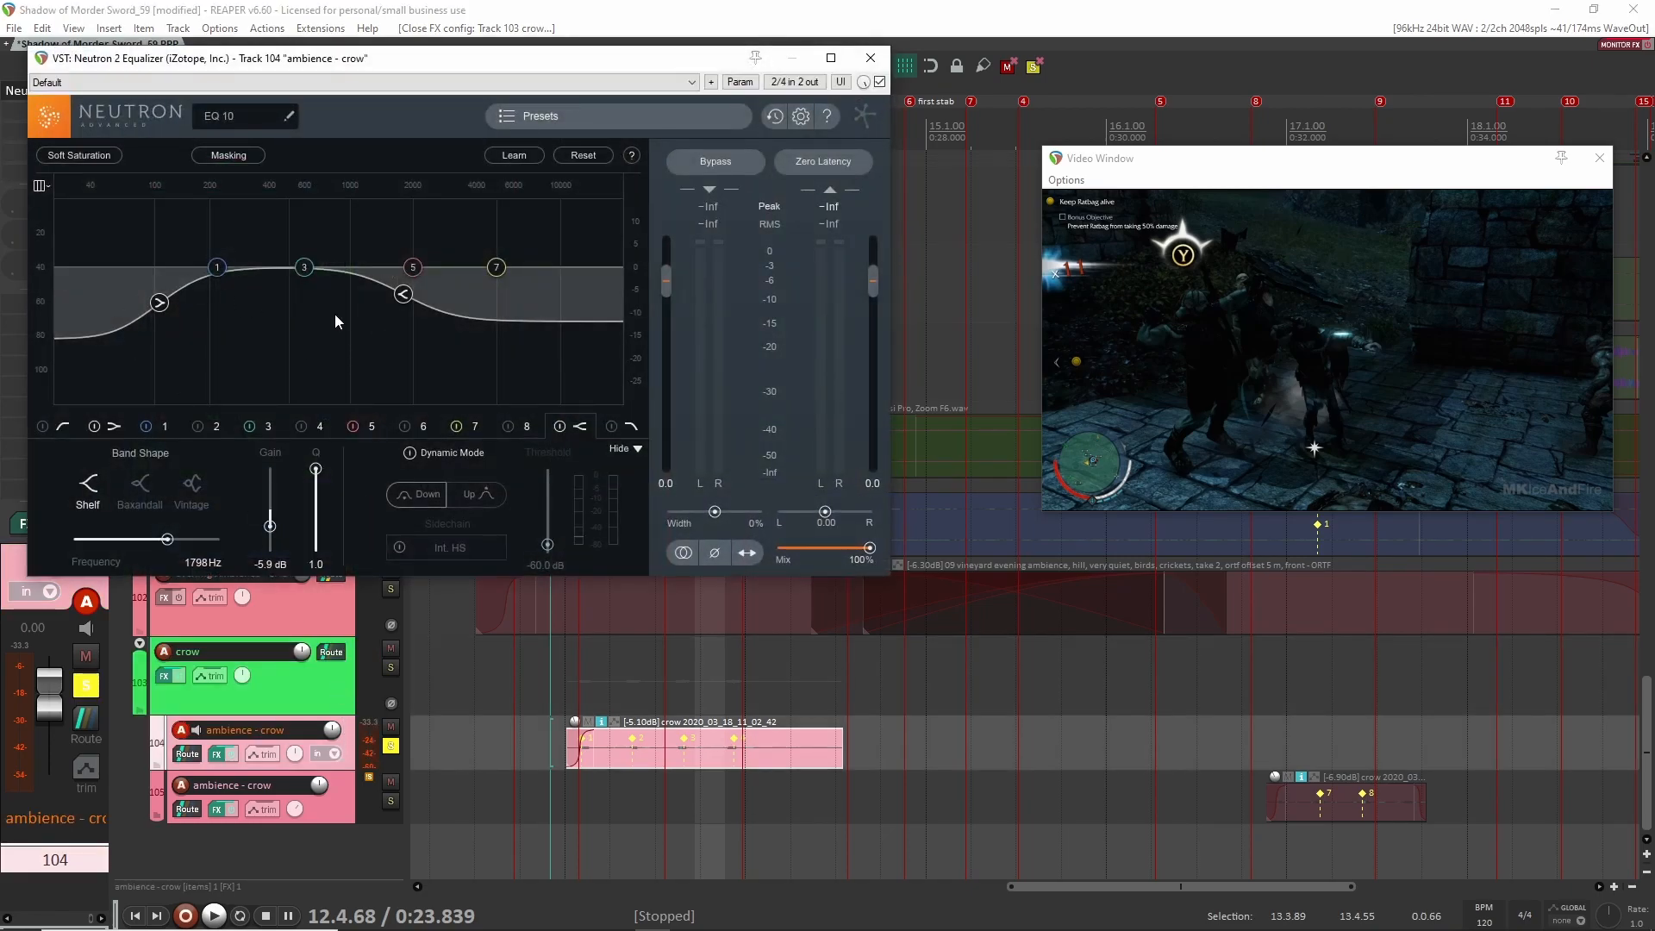
Close the equalizer, solo ambience - crow track 105 in place of track 104, and play it from 16.4.21
click(870, 58)
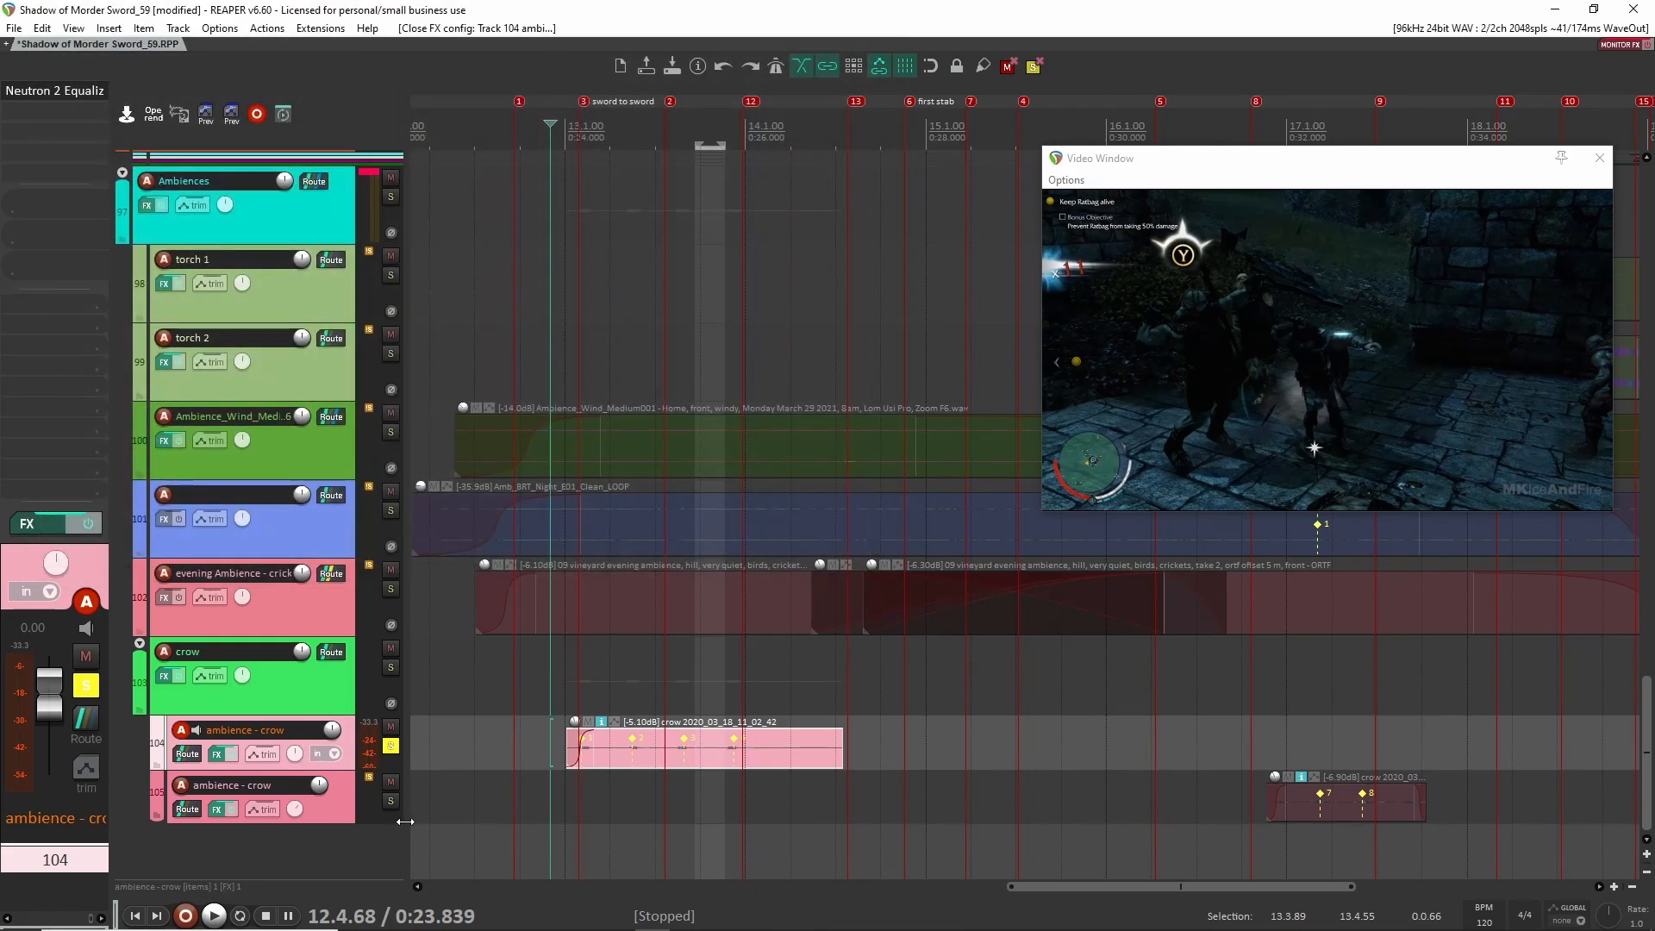
click(1272, 806)
click(390, 742)
click(391, 799)
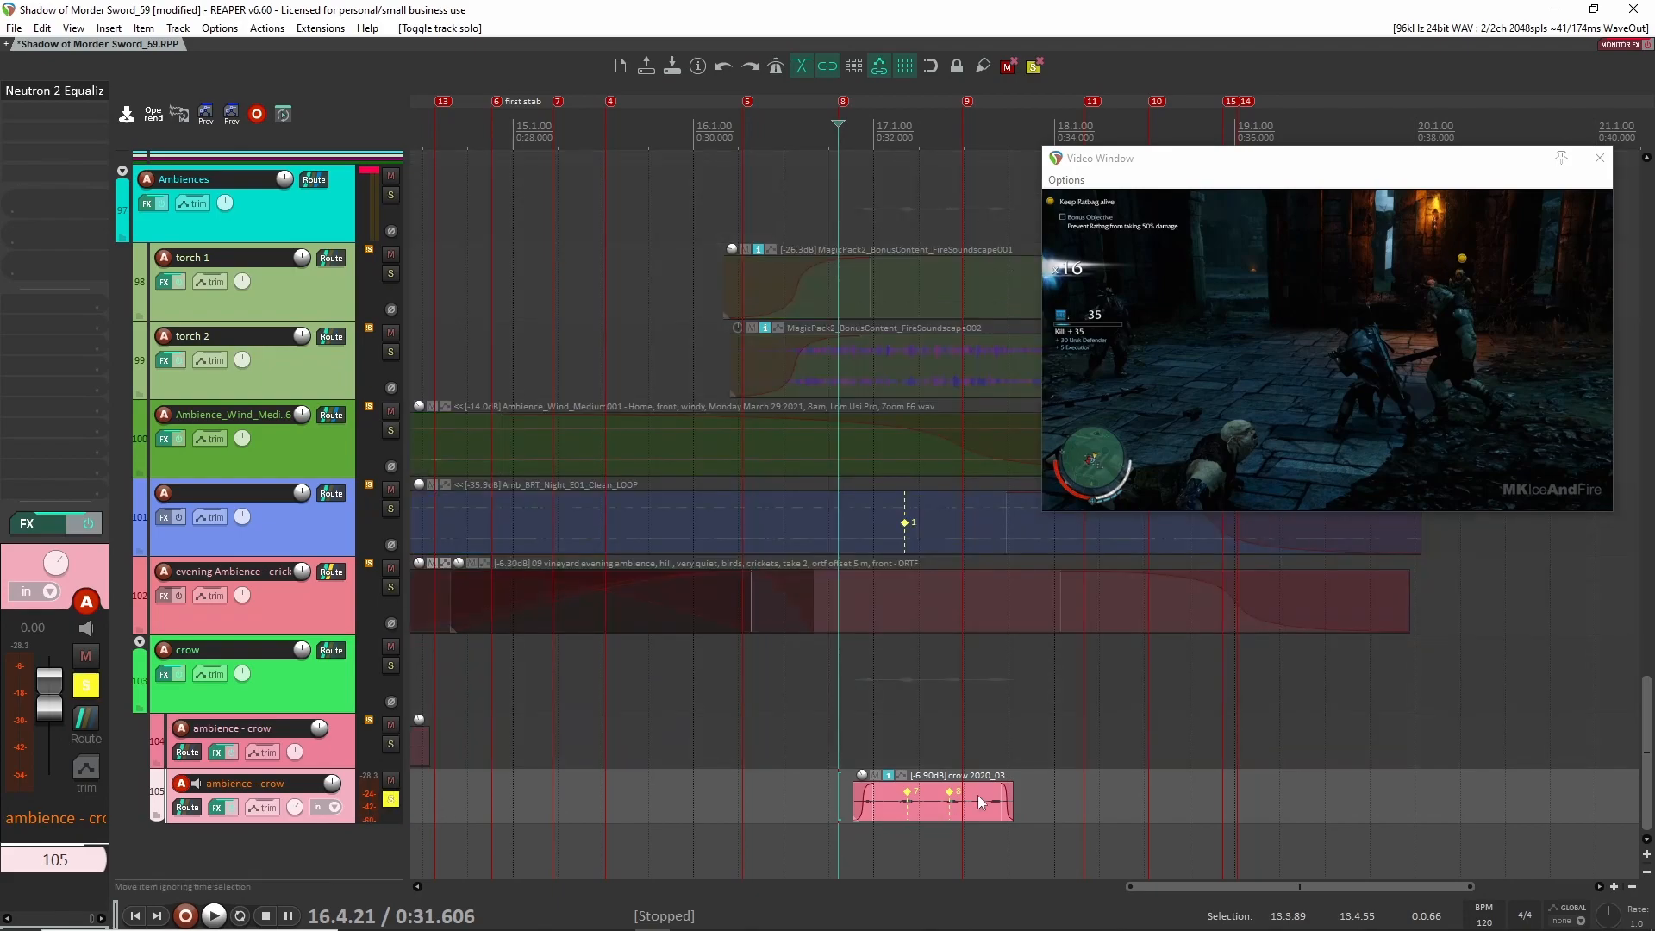
key(space)
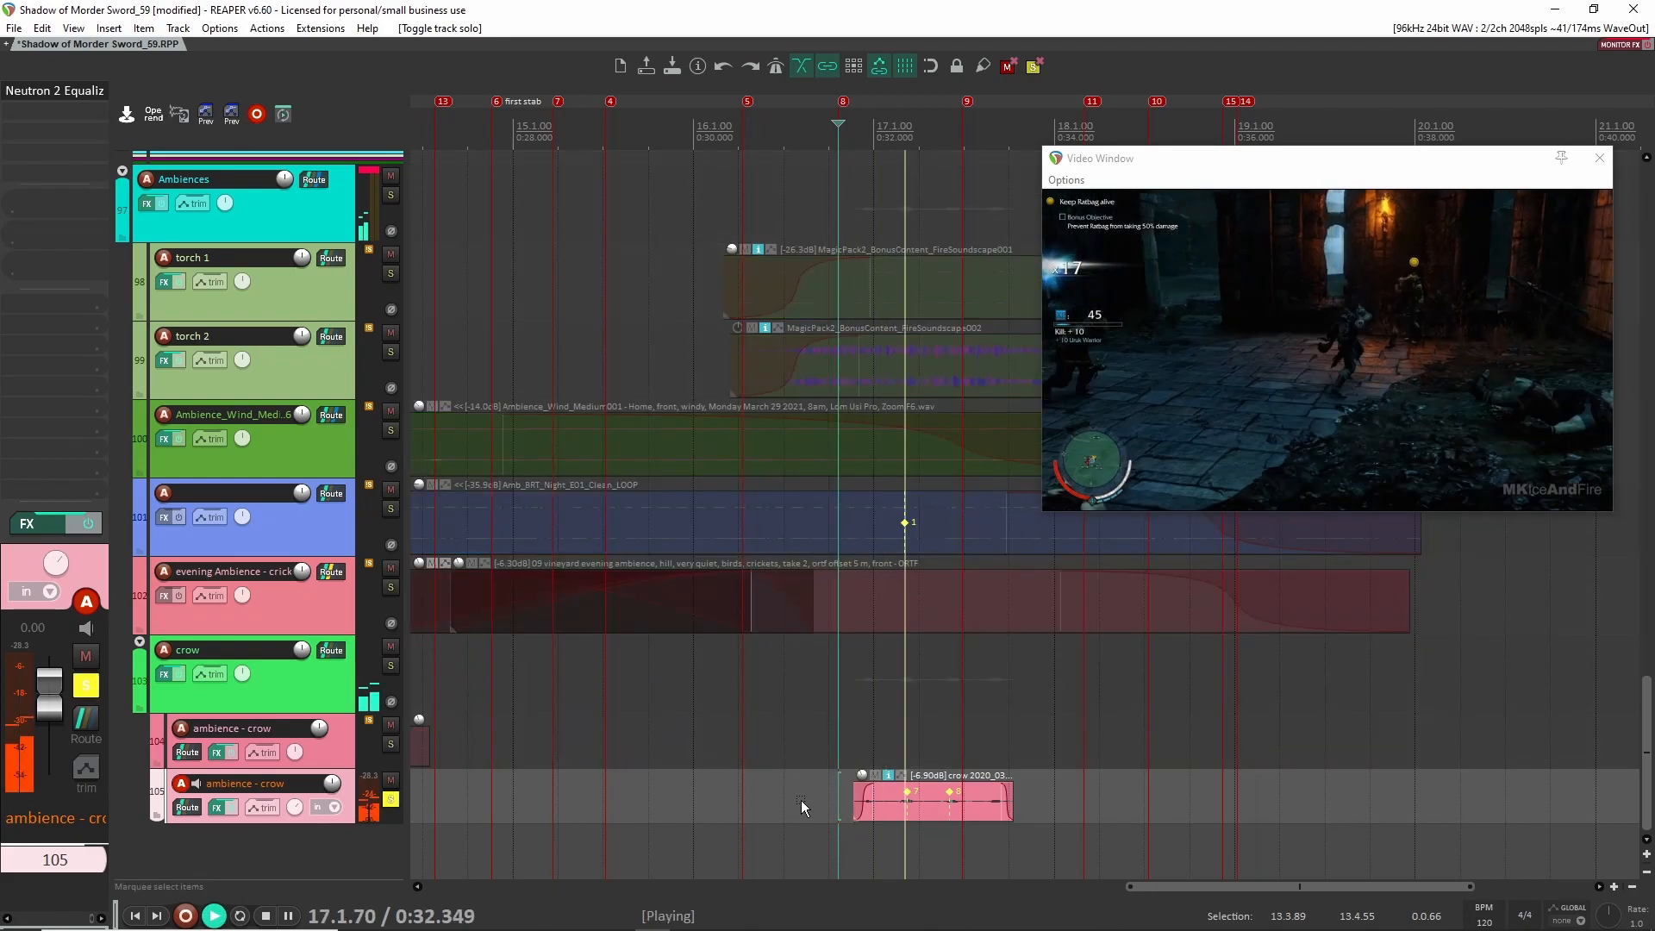
key(space)
Clear the crow solo, solo the Ambience_Wind_Medium track 100 and play it from the start of its item
scroll(791, 720, down, 2)
key(F6)
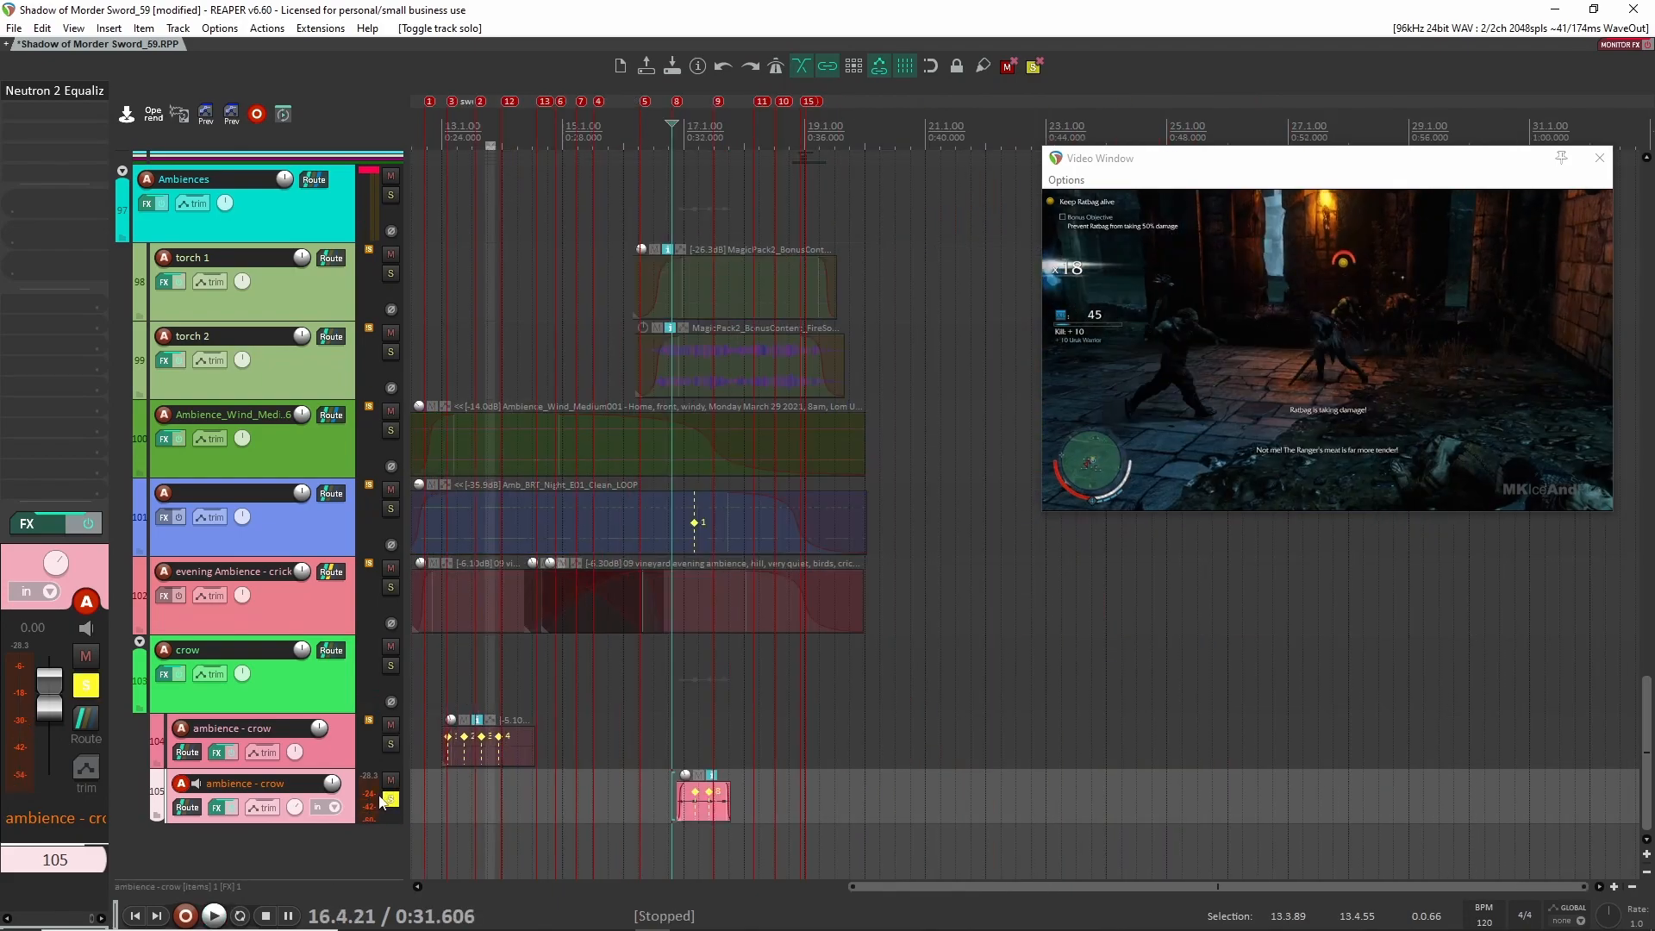
scroll(819, 723, down, 3)
scroll(851, 726, right, 2)
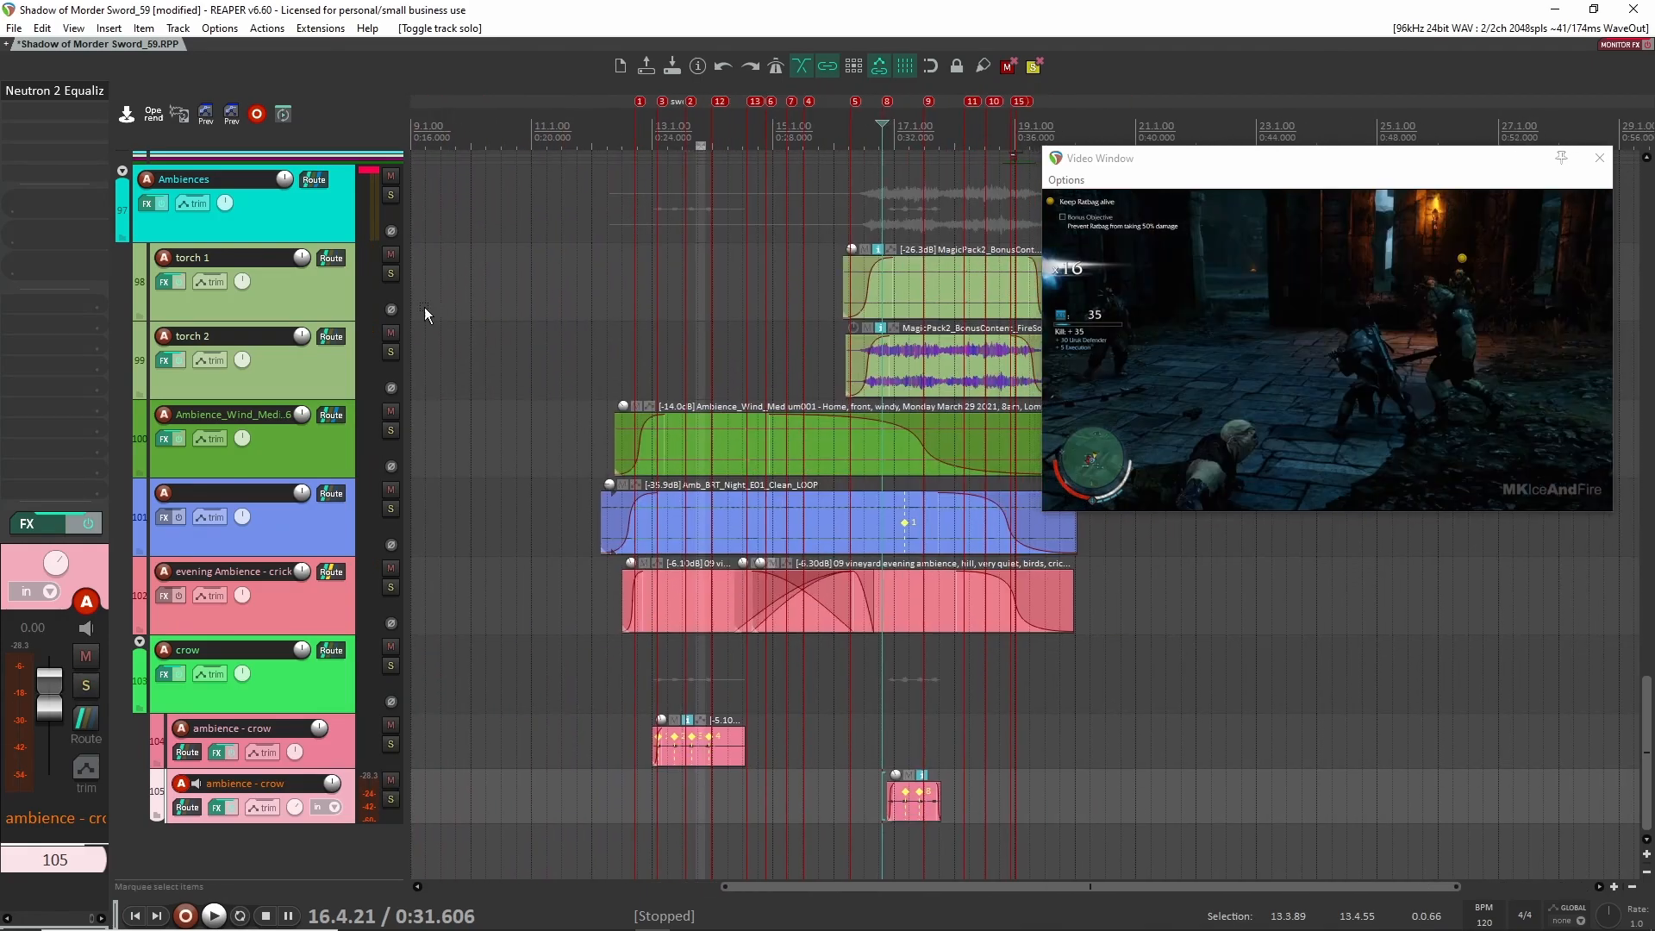
click(391, 194)
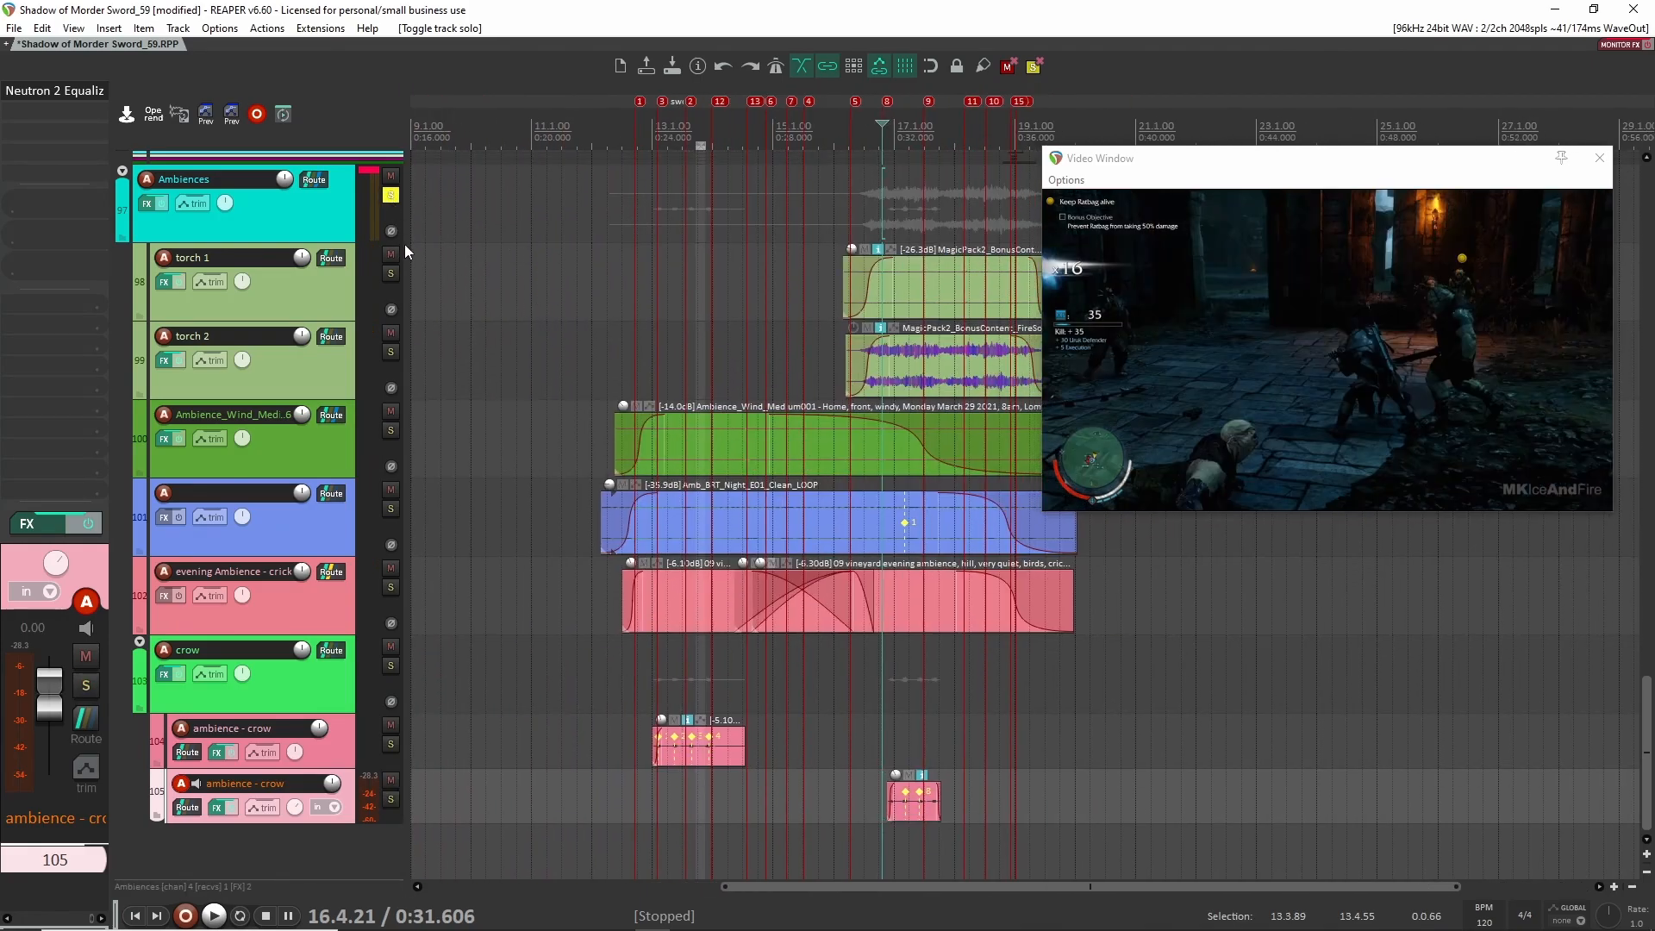
click(512, 449)
key(F6)
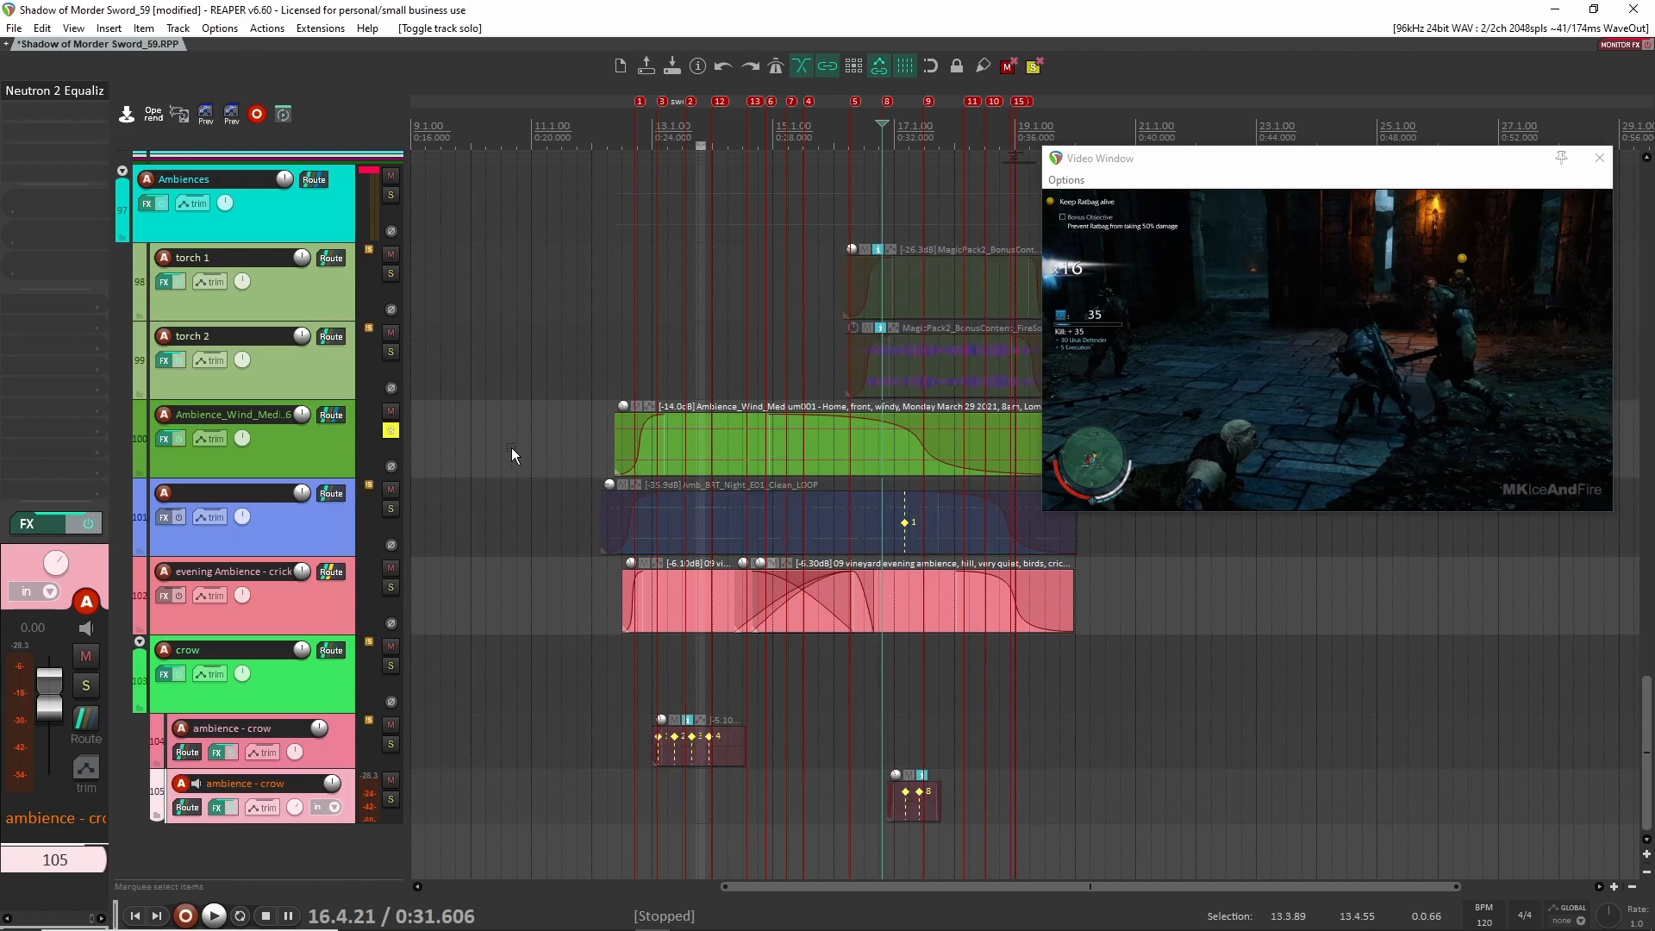
click(622, 415)
key(space)
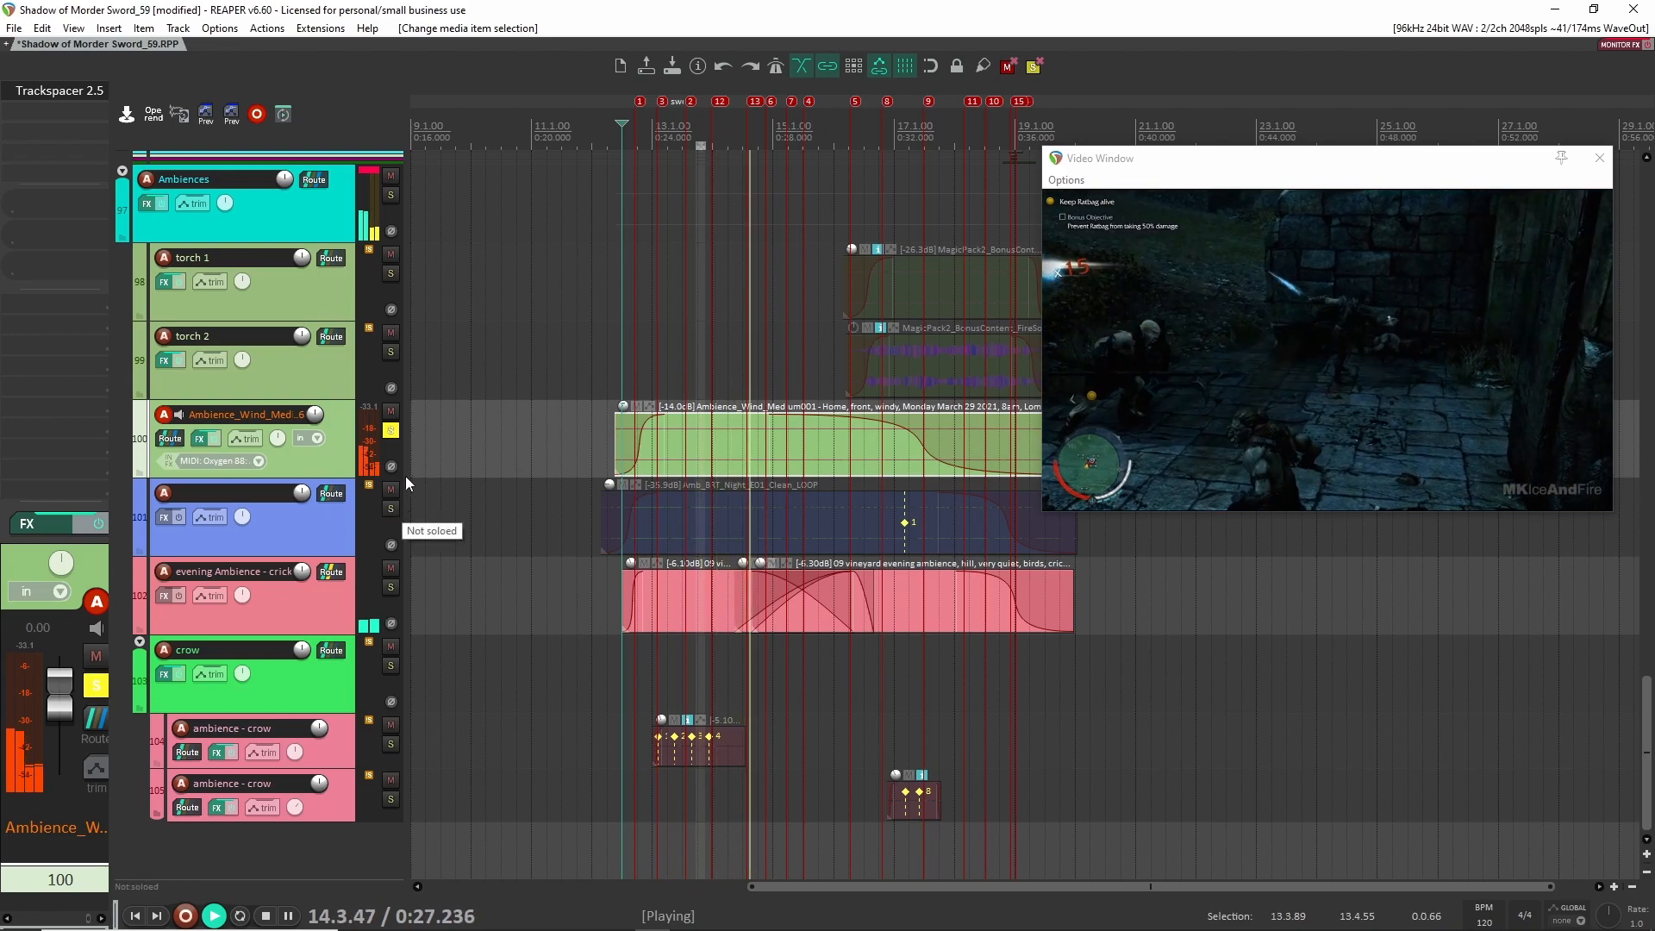
Solo the Amb_BRT_Night_E01_Clean_LOOP track 101 instead of the wind track and play it from 13.1.56
click(391, 509)
click(391, 431)
key(space)
click(687, 319)
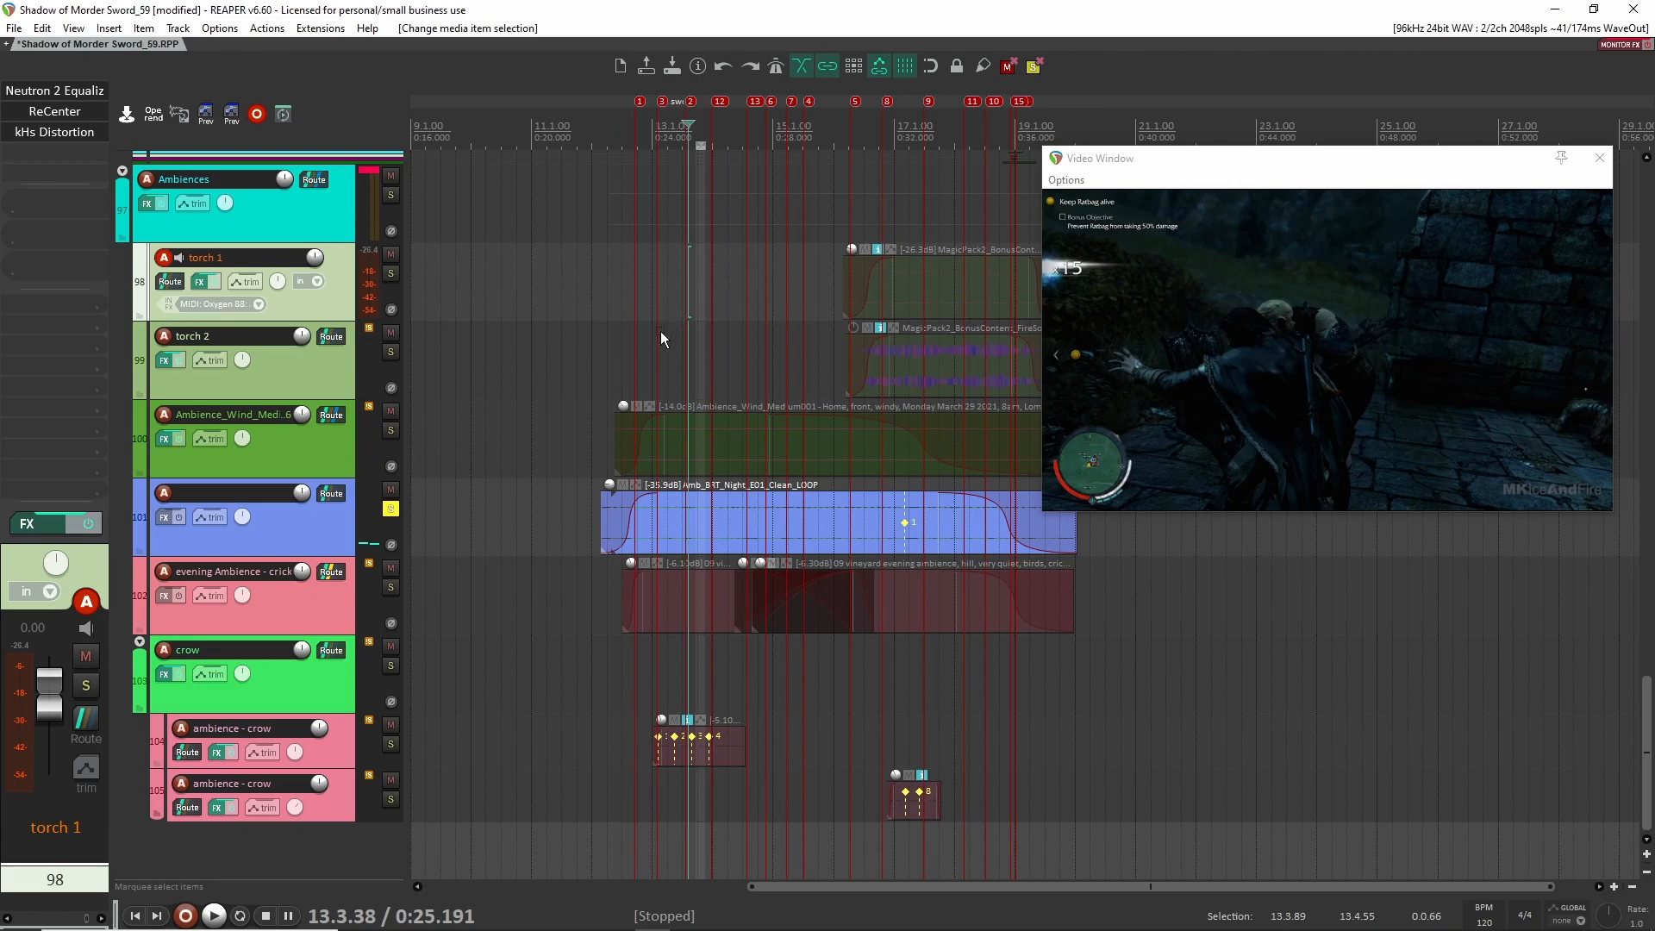
click(661, 331)
key(space)
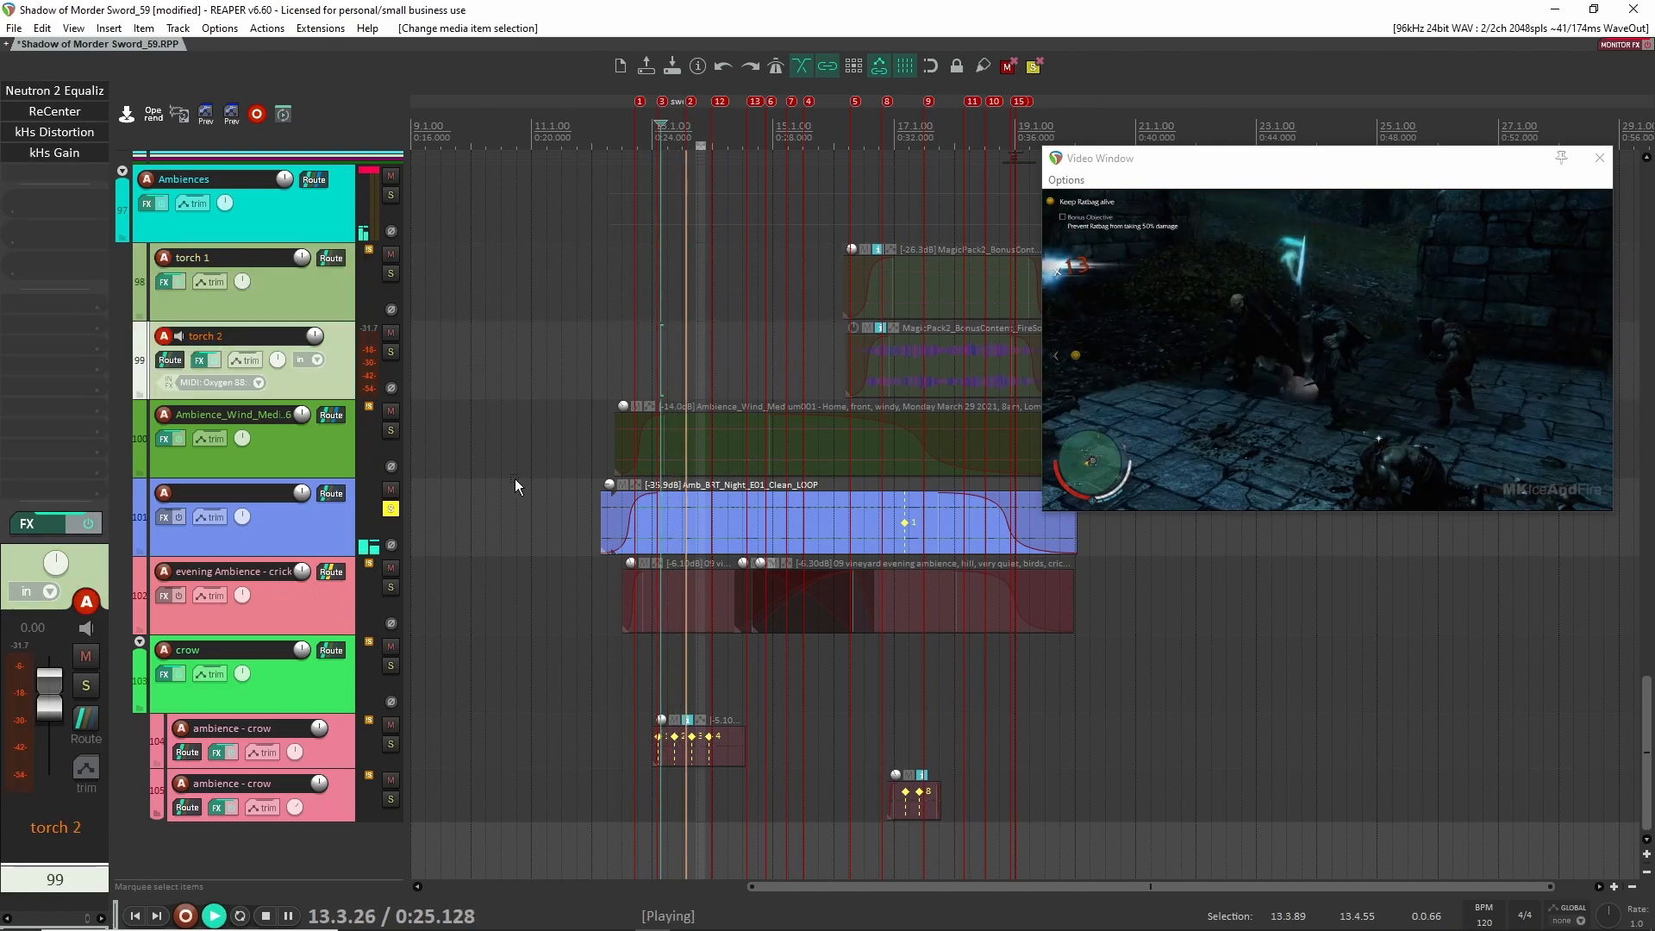
key(space)
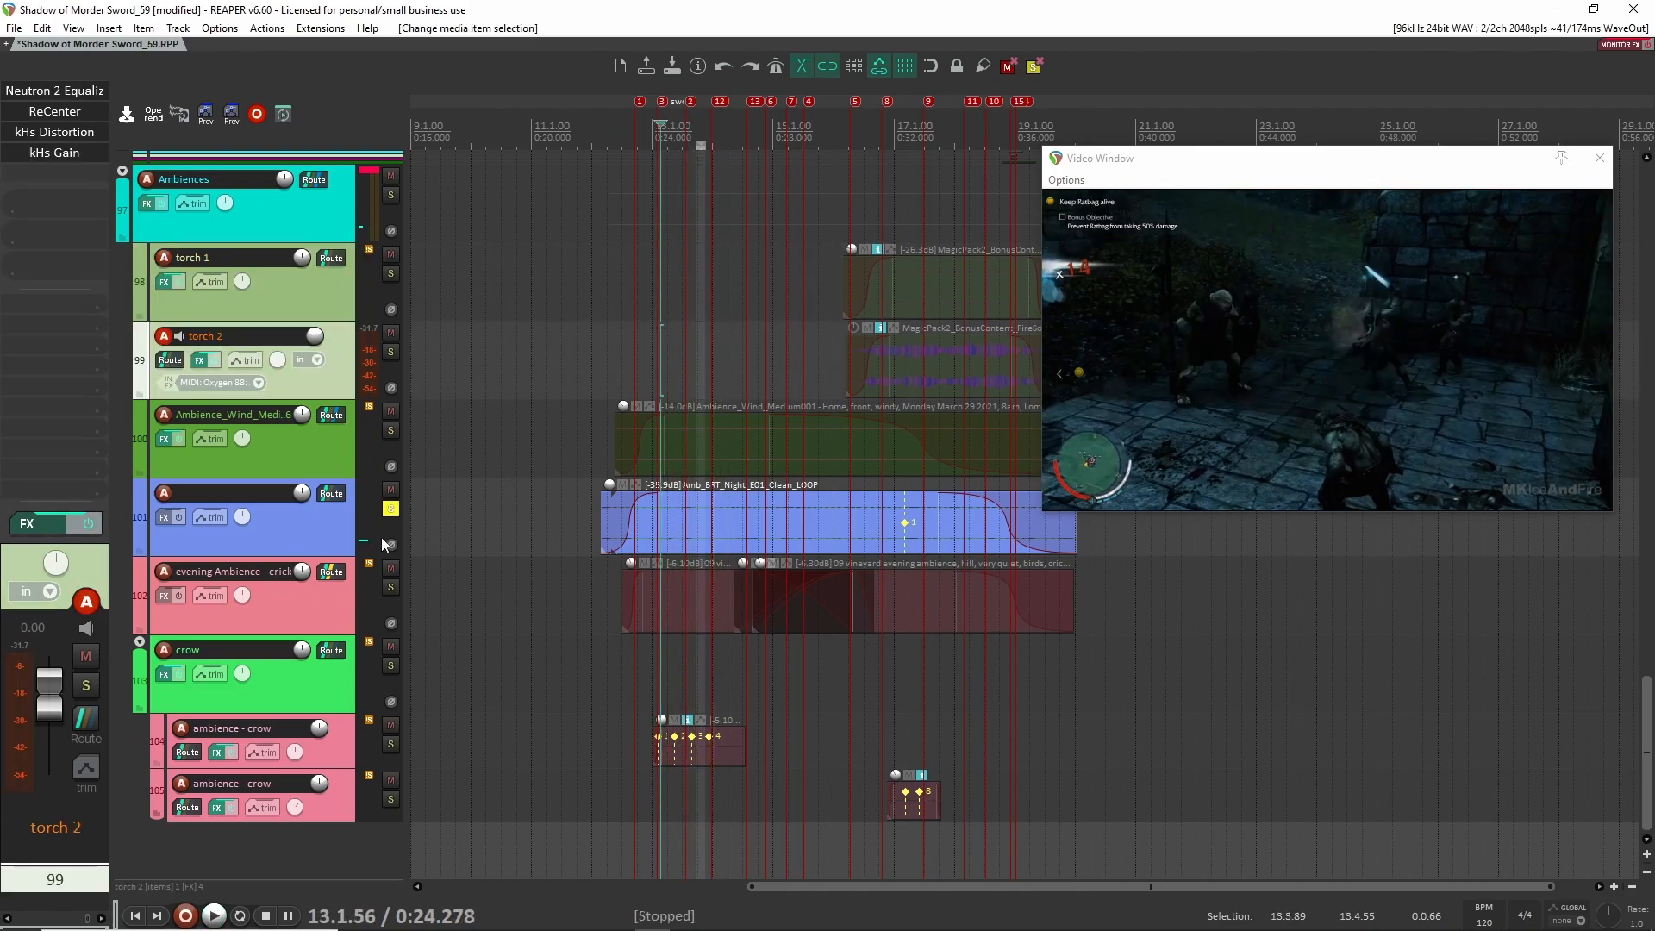
Audition the evening Ambience - crickets track 102 on its own from 13.1.56, then clear its solo
click(389, 510)
click(390, 587)
key(space)
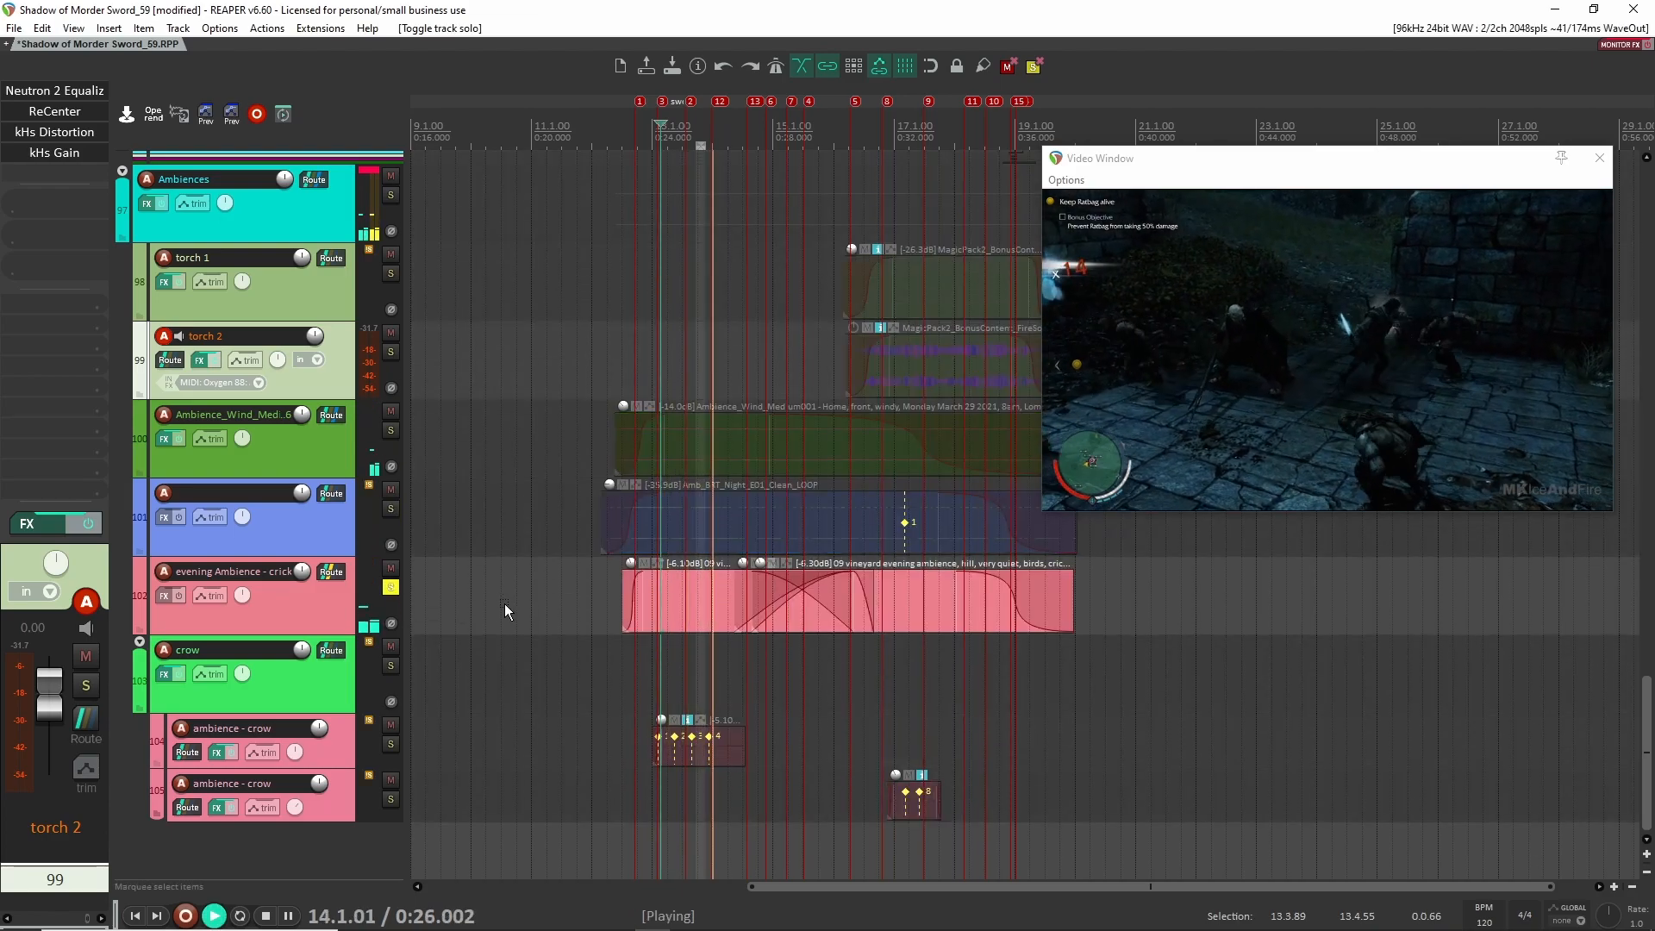
key(space)
click(389, 587)
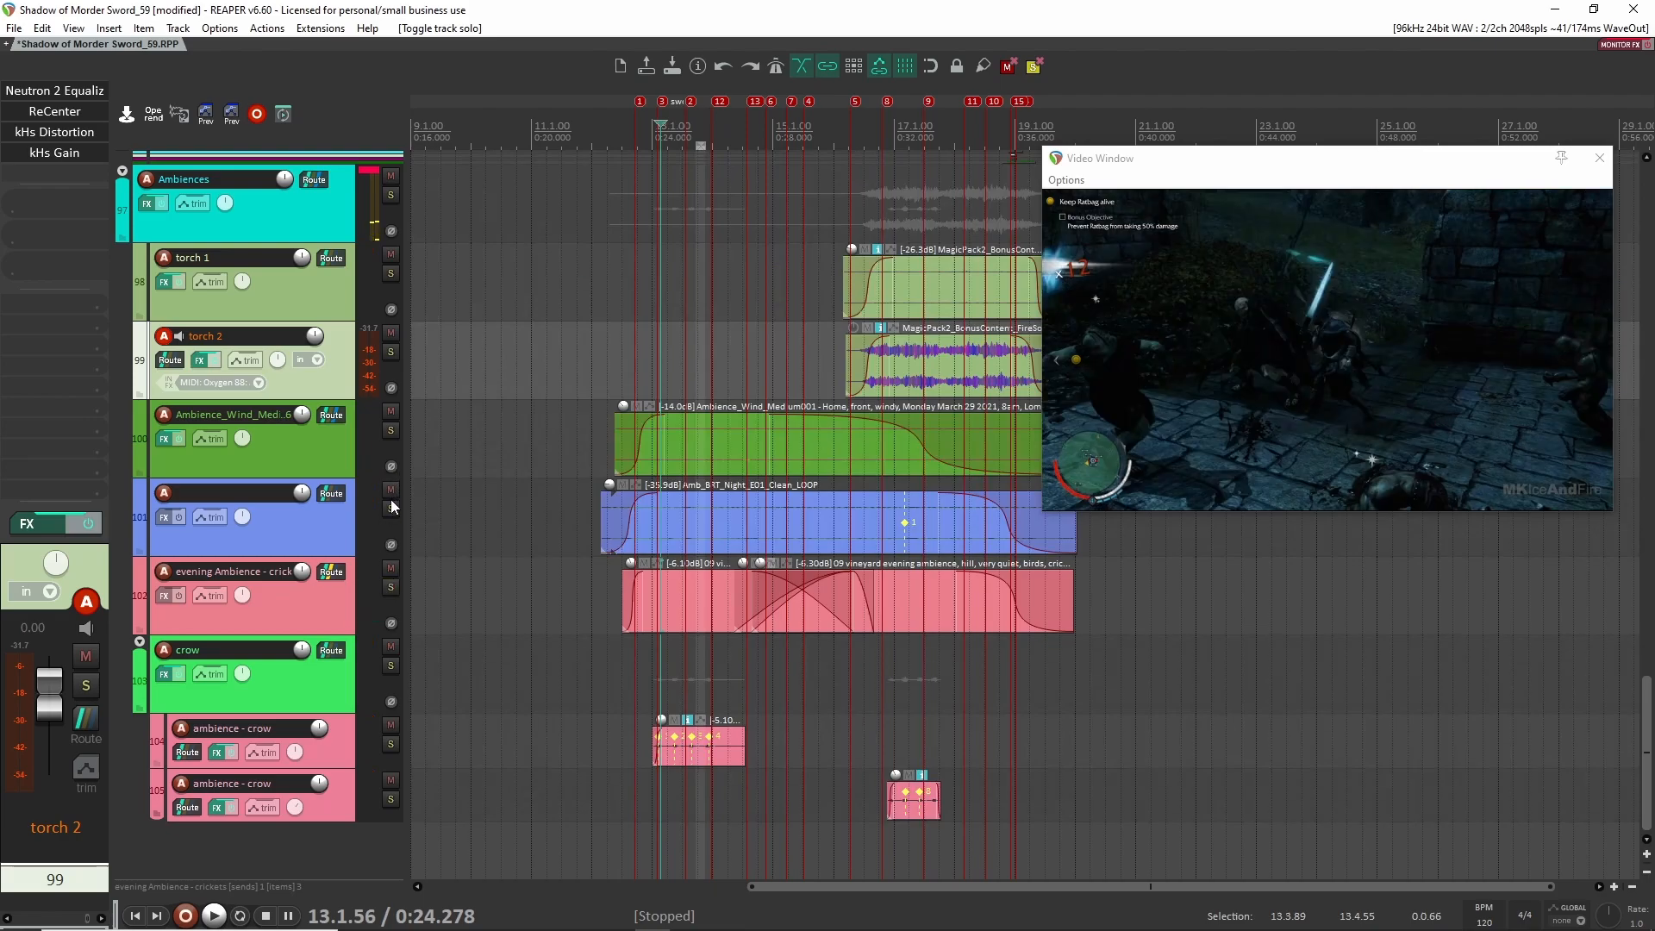
Solo the Ambiences folder track and play all ambience layers together from 13.1.56
click(390, 196)
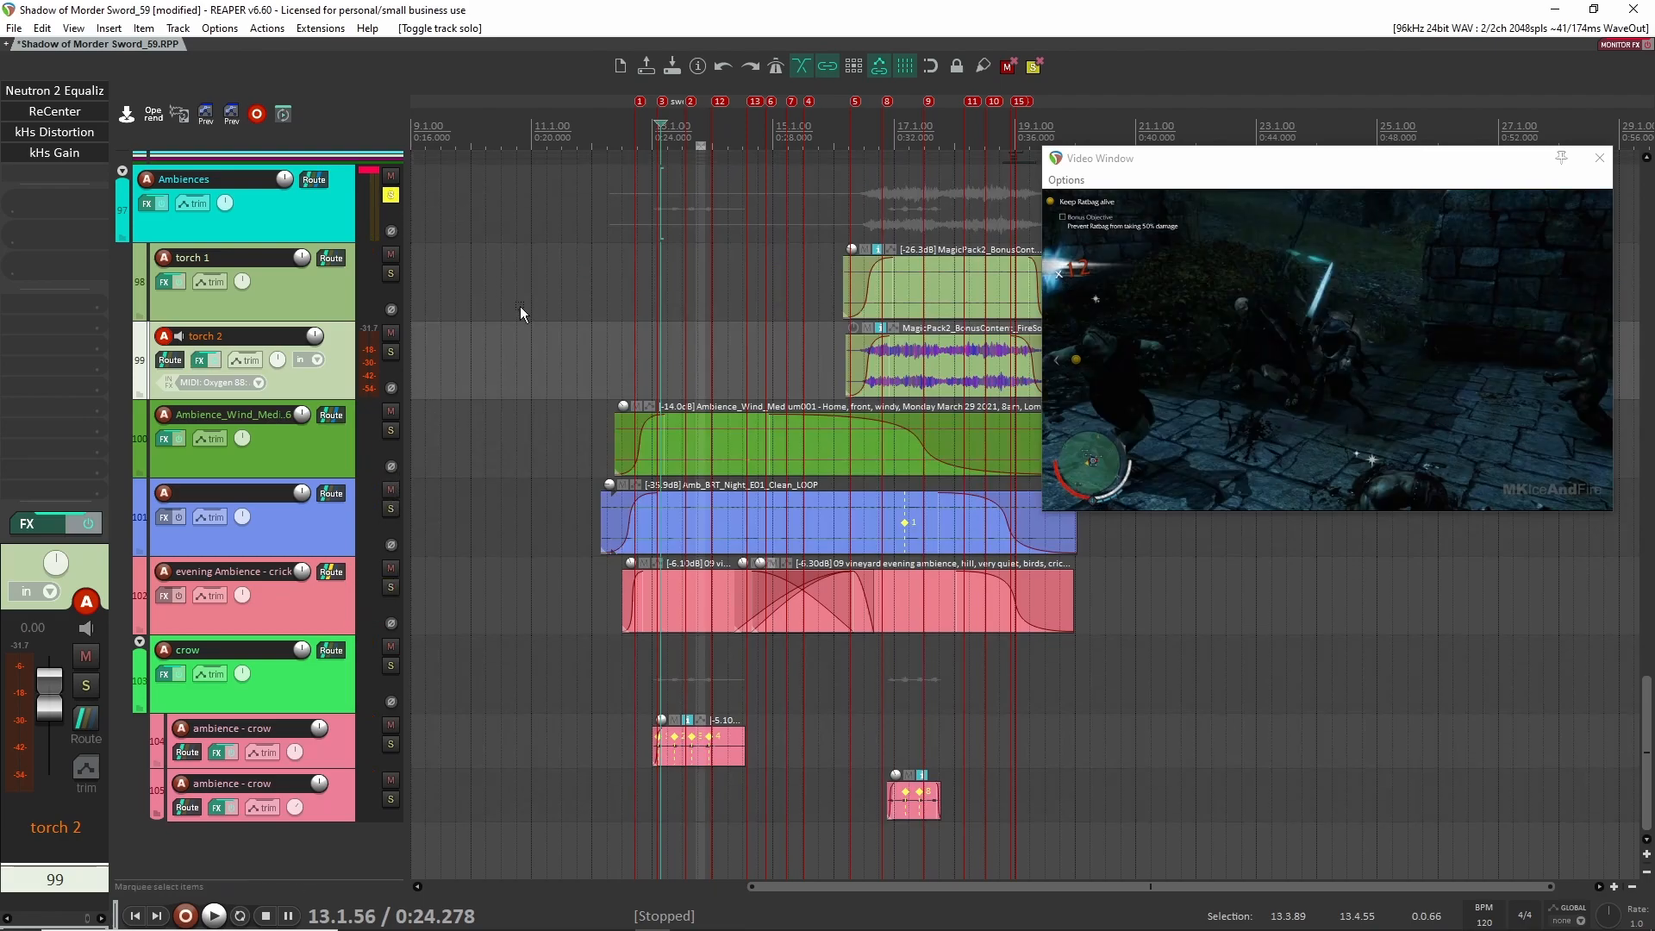
key(space)
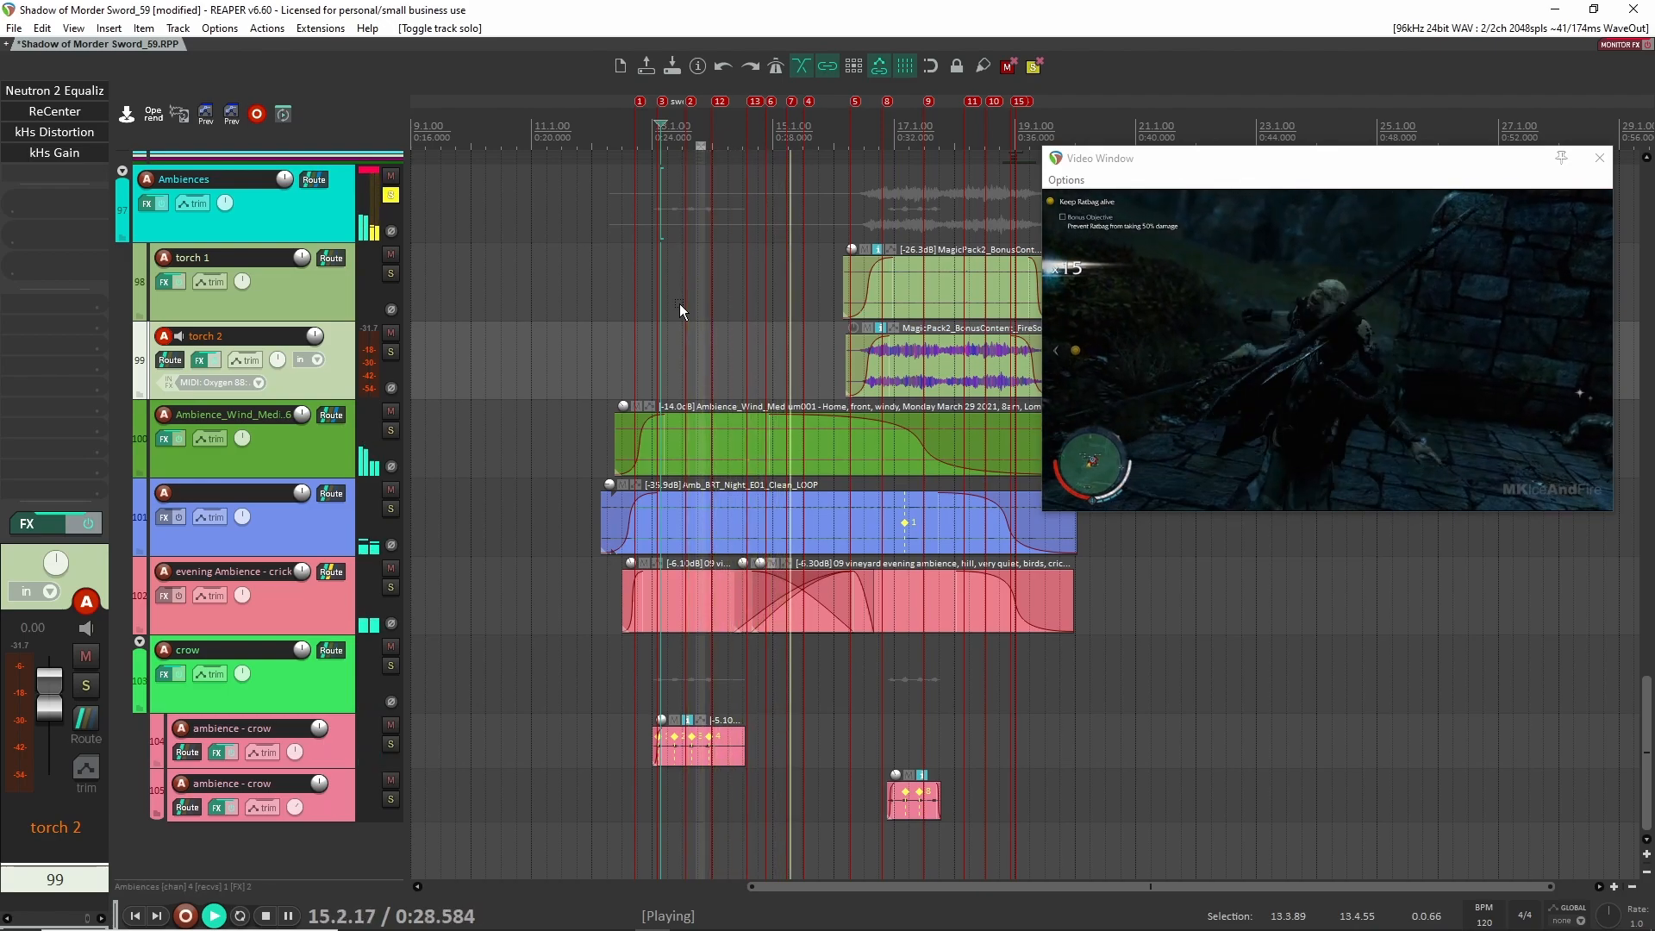
key(space)
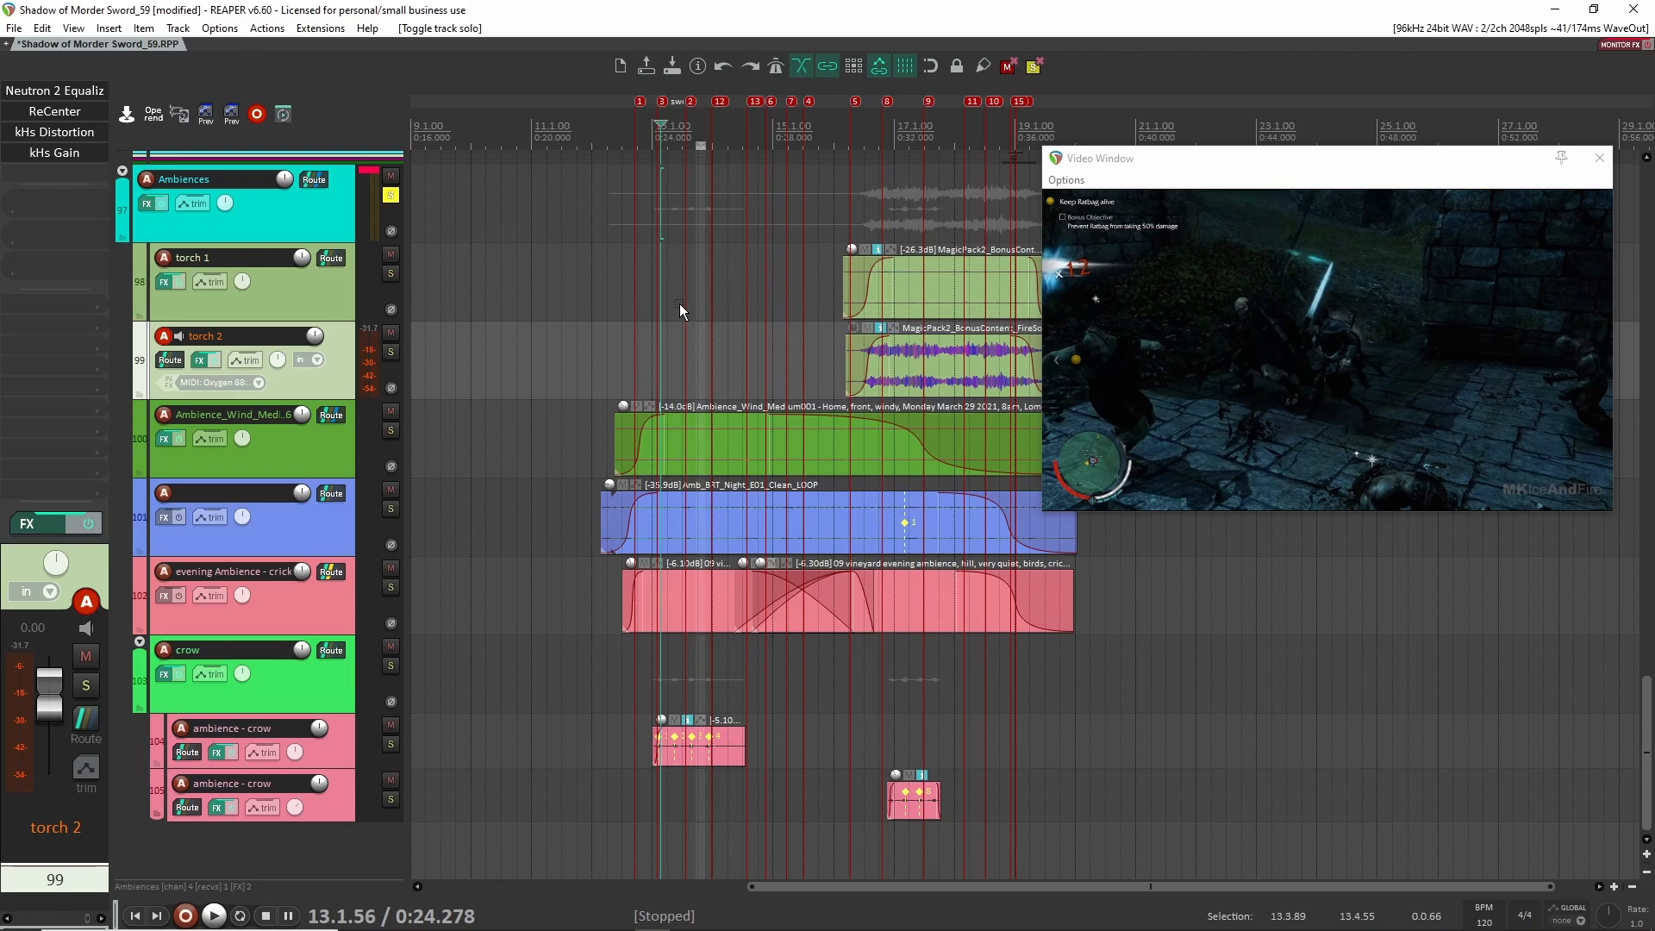
Select the Ambiences folder track and examine its Trackspacer 2.5 and Neutron 2 Equalizer effects
click(324, 223)
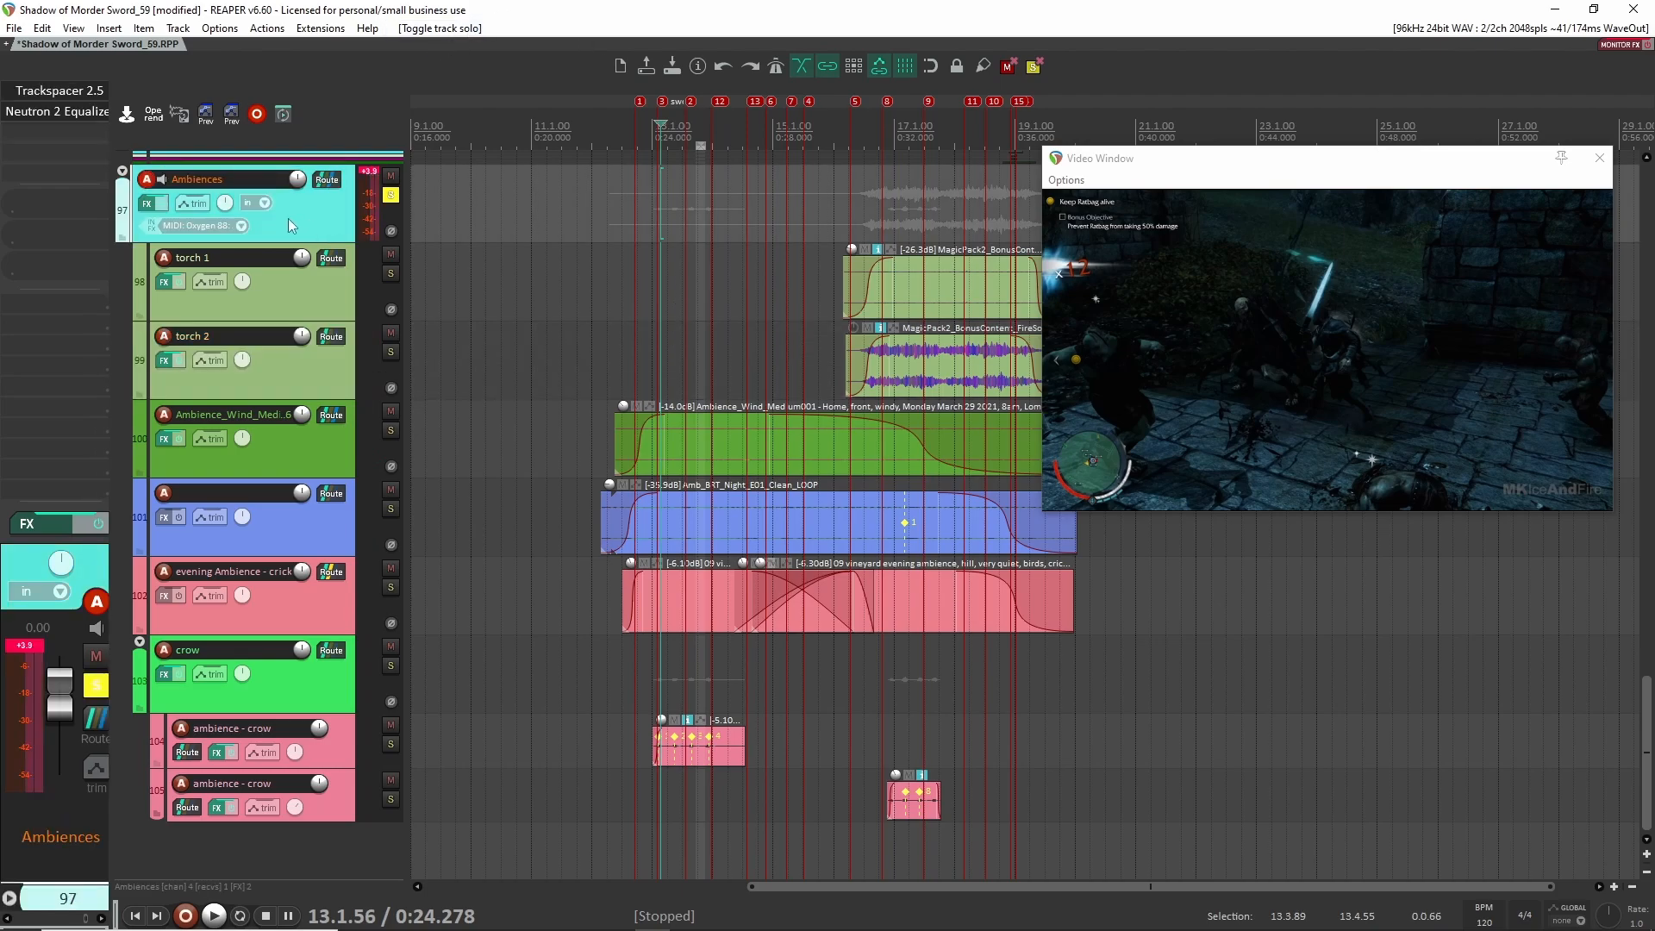
click(55, 94)
click(567, 61)
scroll(607, 422, up, 5)
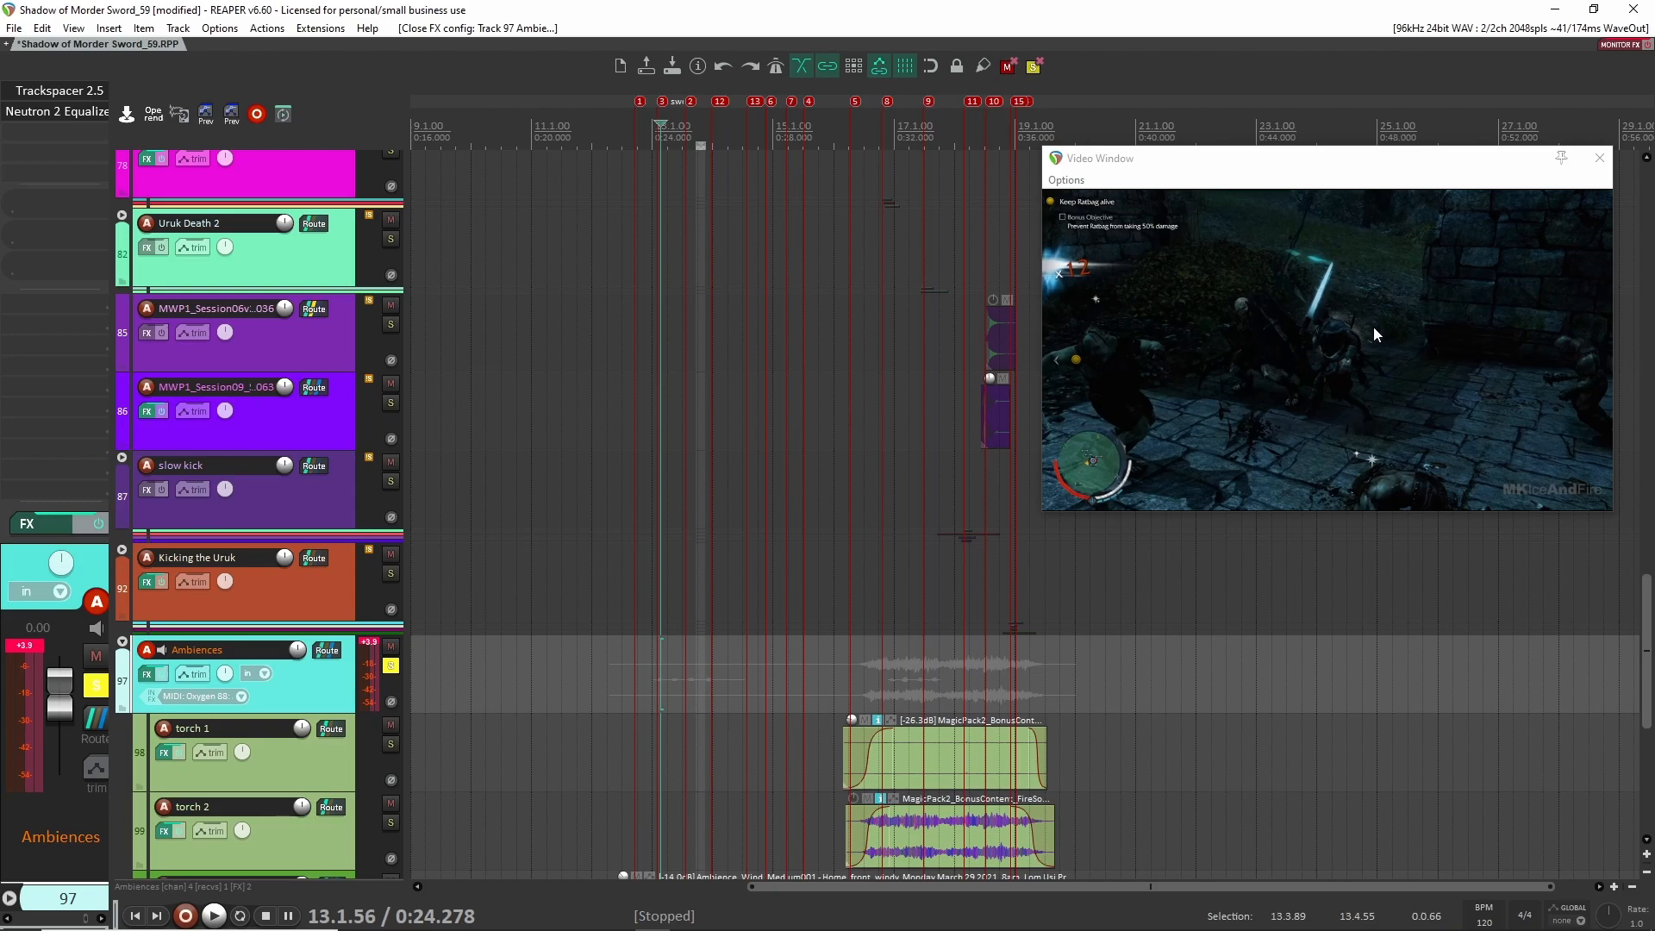
scroll(914, 643, down, 5)
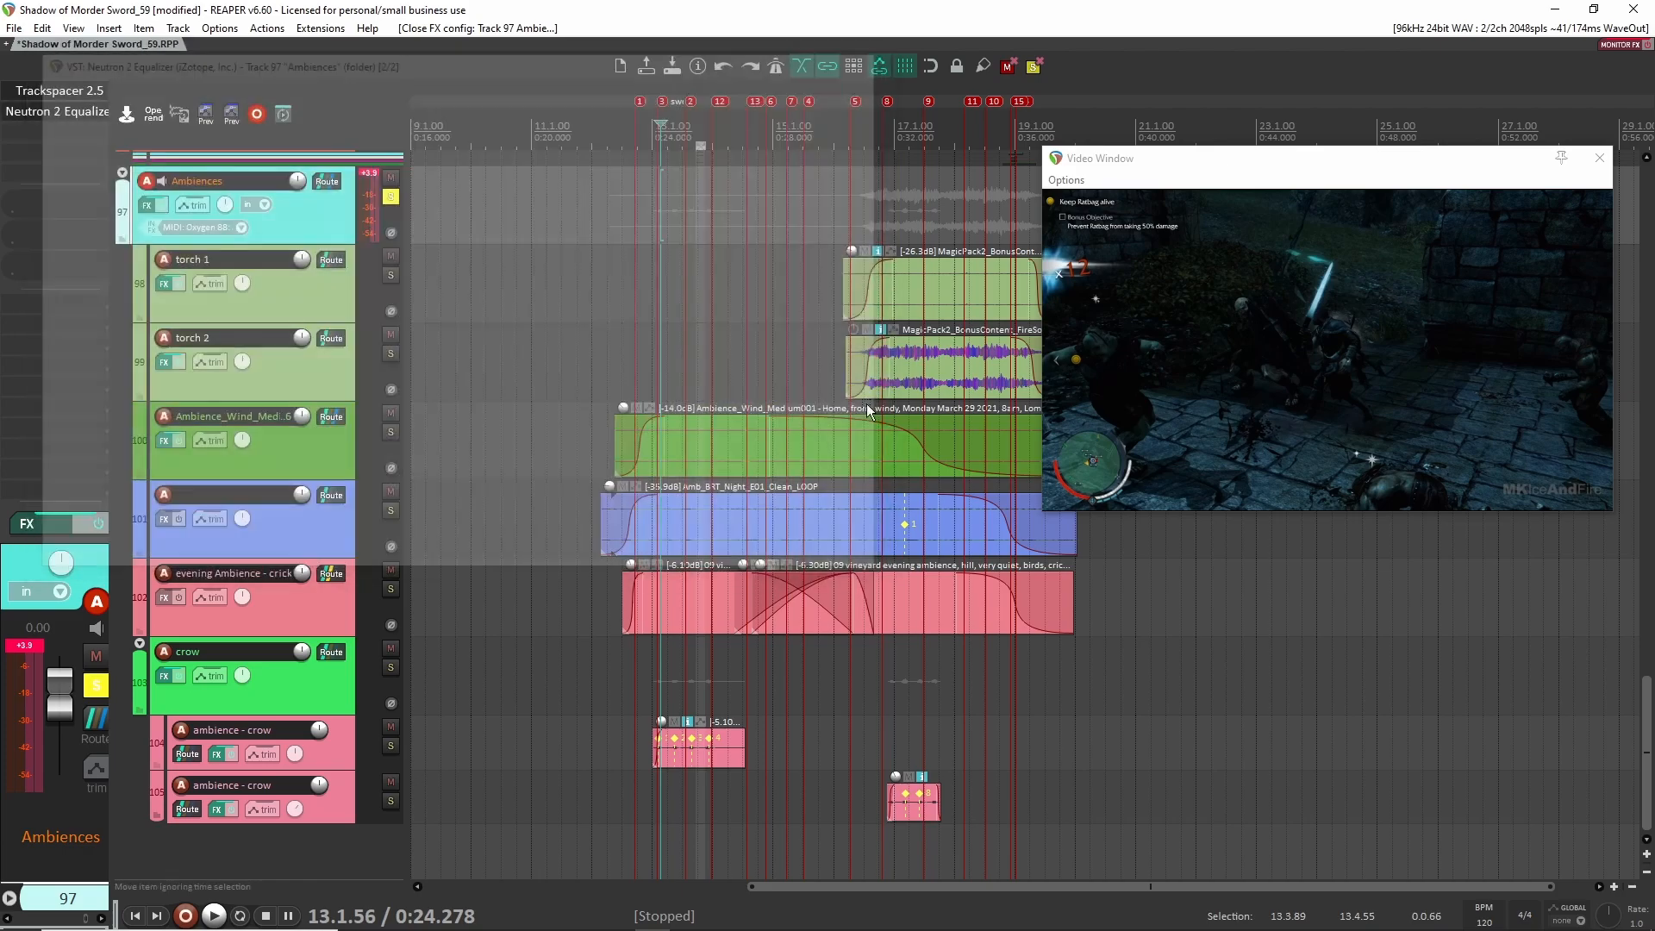
Place the edit cursor at 14.4.00 on the torch 1 track, play the soloed ambiences and pause at 15.1.45
scroll(856, 536, up, 2)
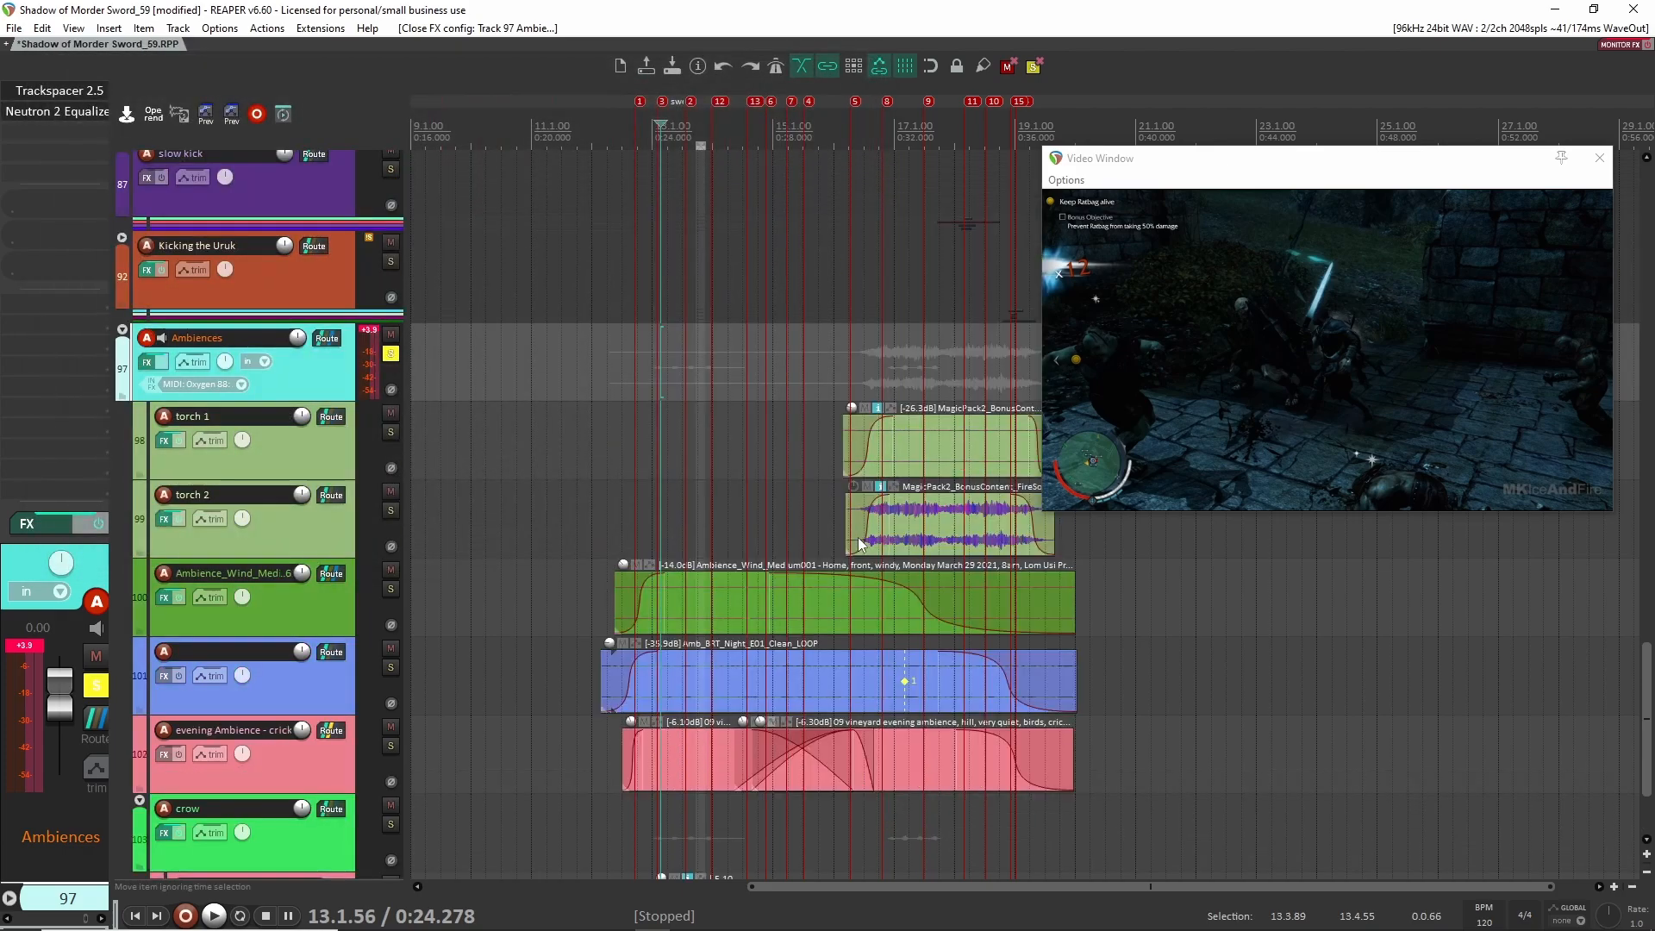
click(777, 437)
click(757, 432)
click(784, 429)
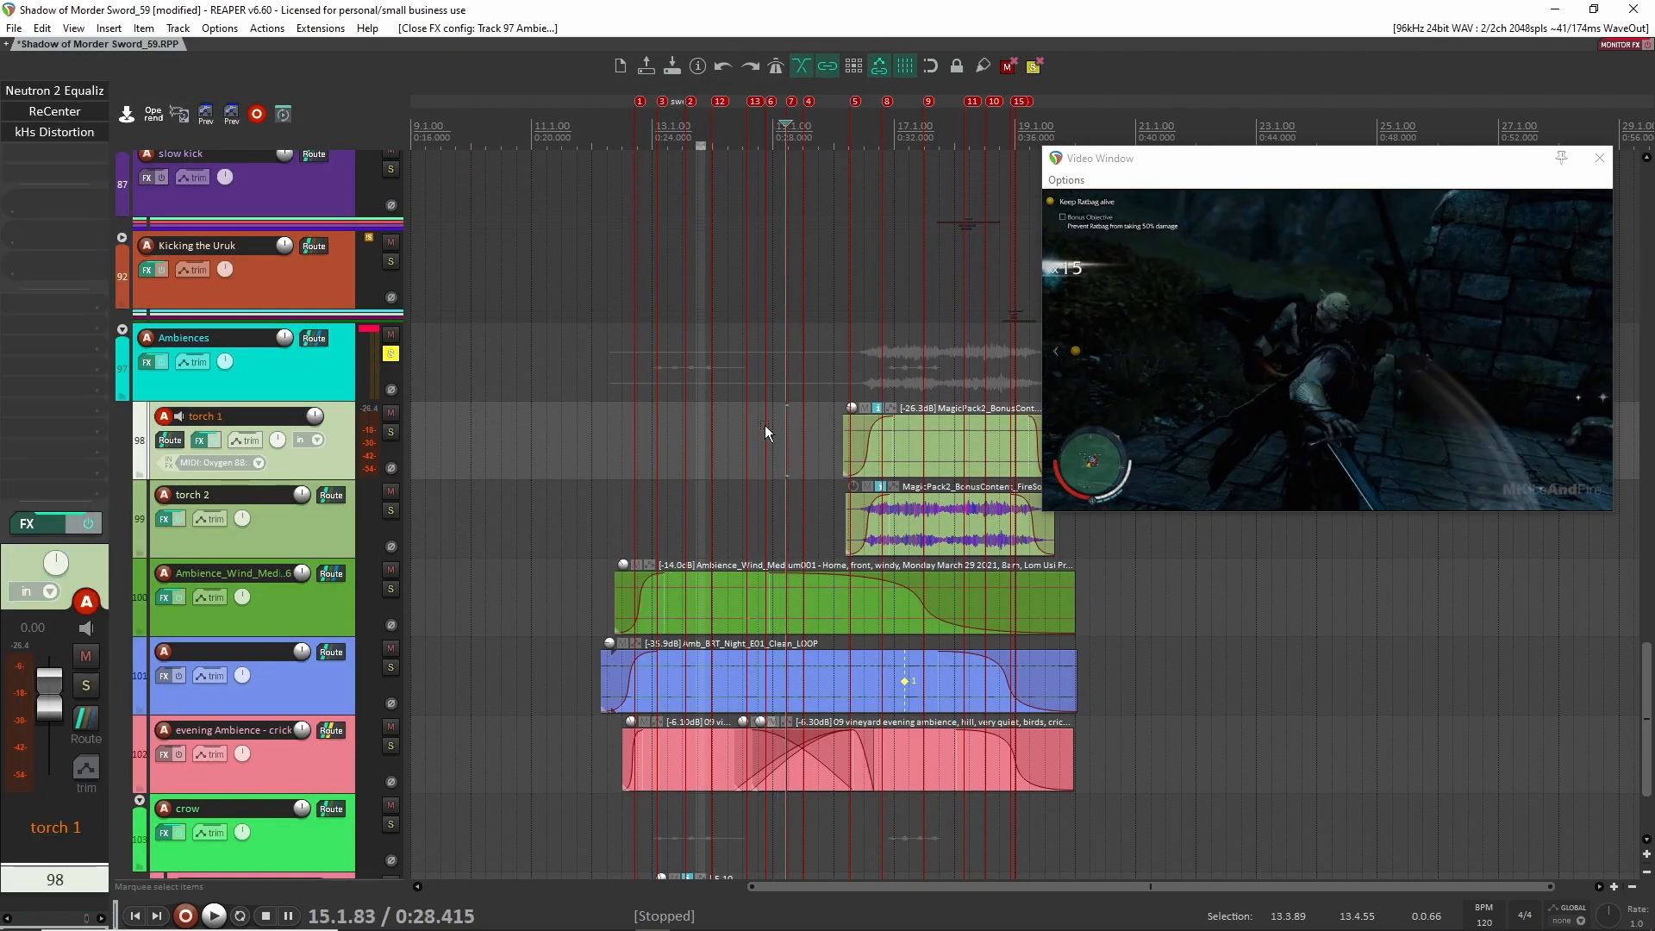
click(741, 422)
click(758, 415)
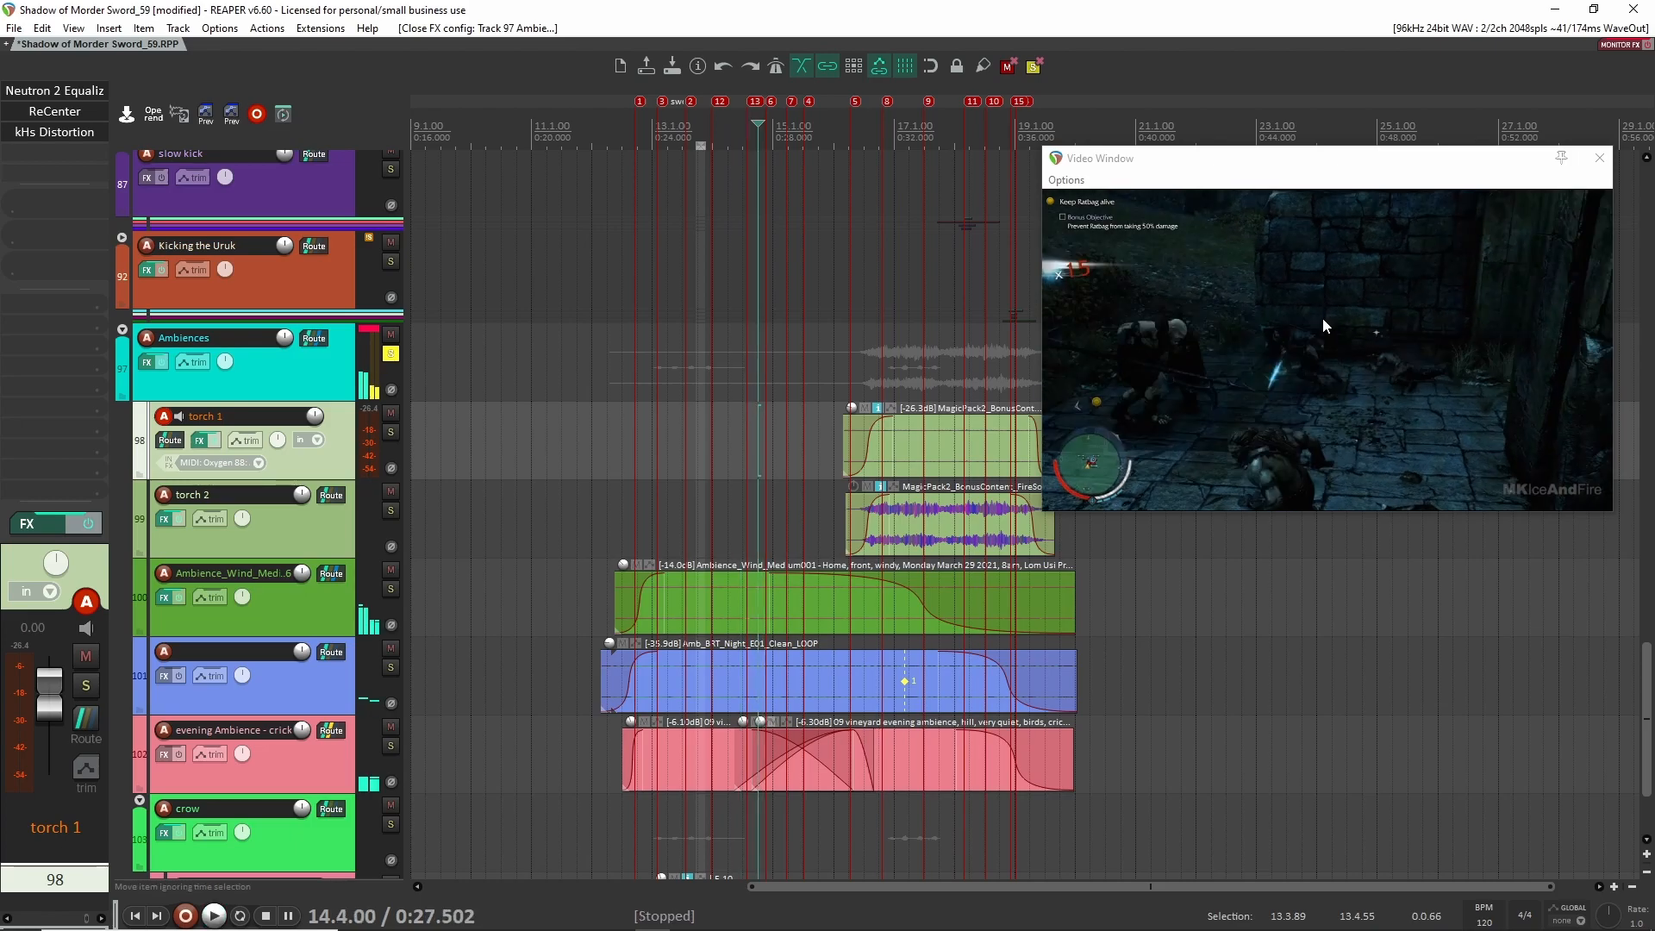
key(space)
key(space)
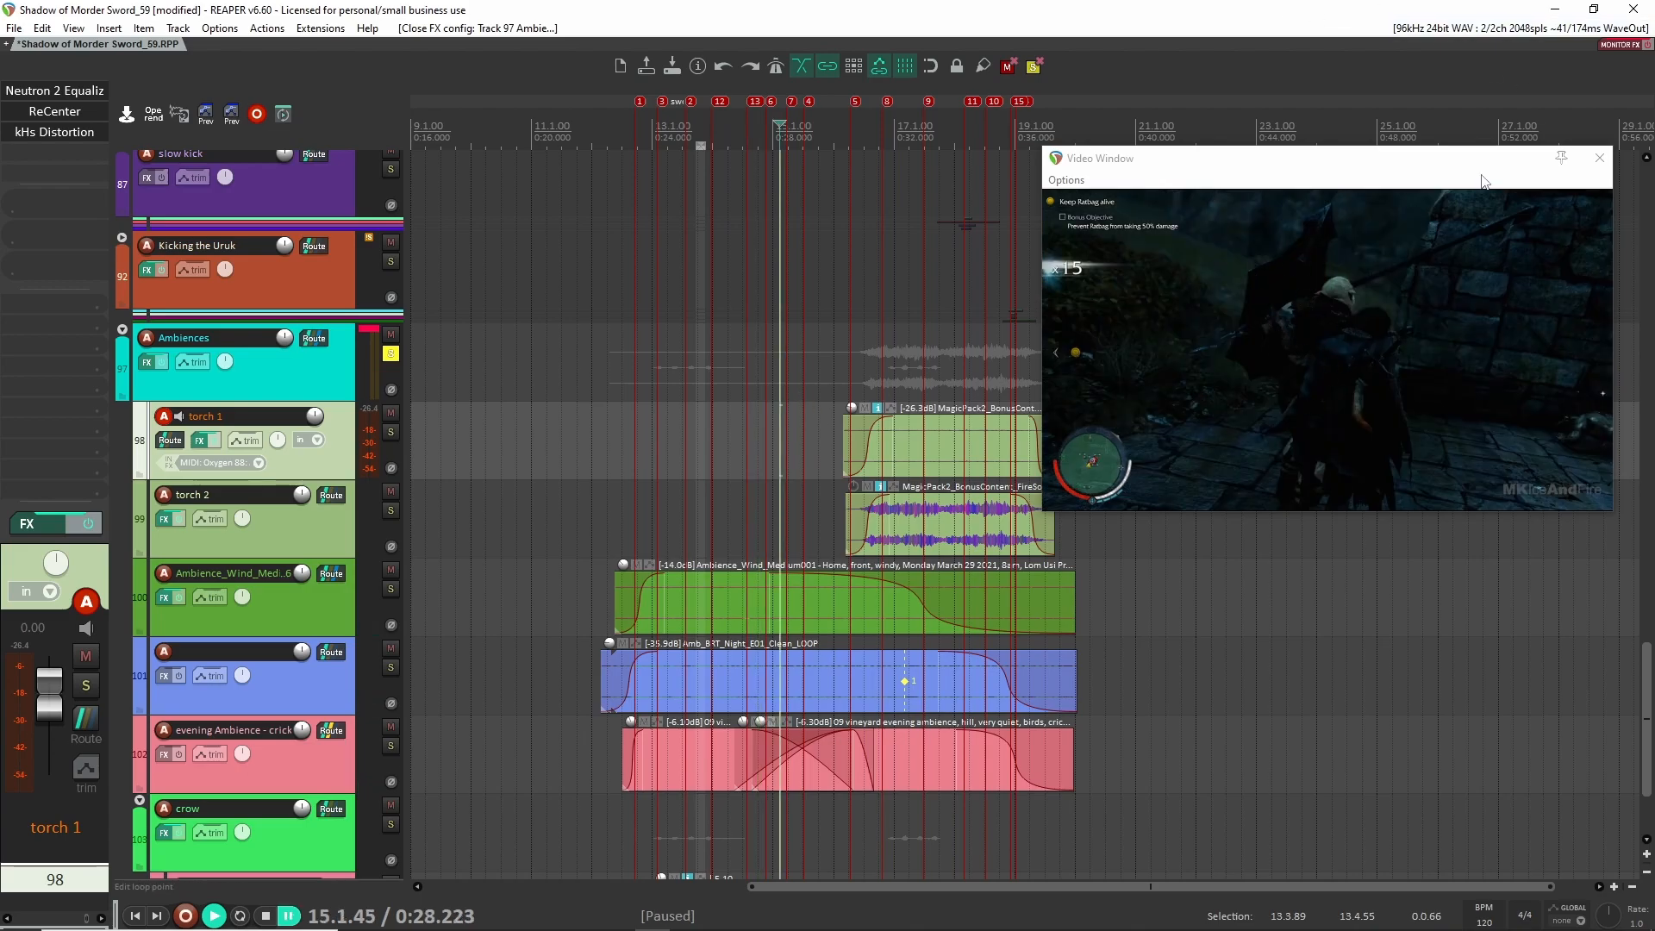
Open the Ambiences folder's Neutron 2 Equalizer and watch its low-pass curve while playing from 15.1.45
click(312, 381)
click(54, 111)
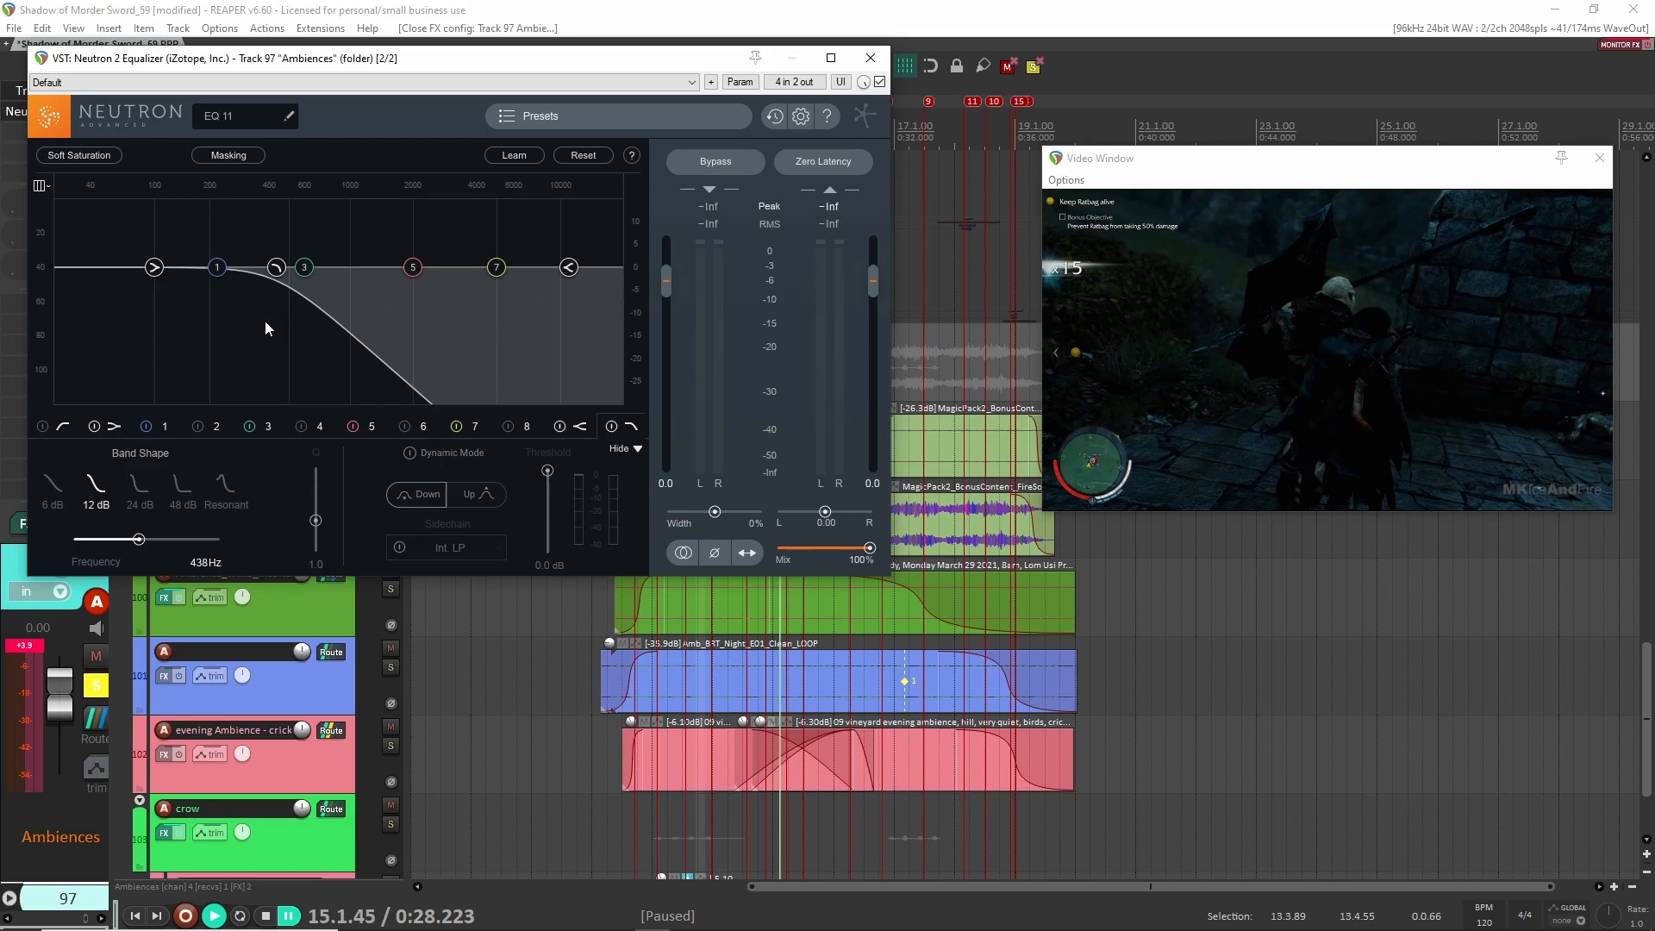
key(space)
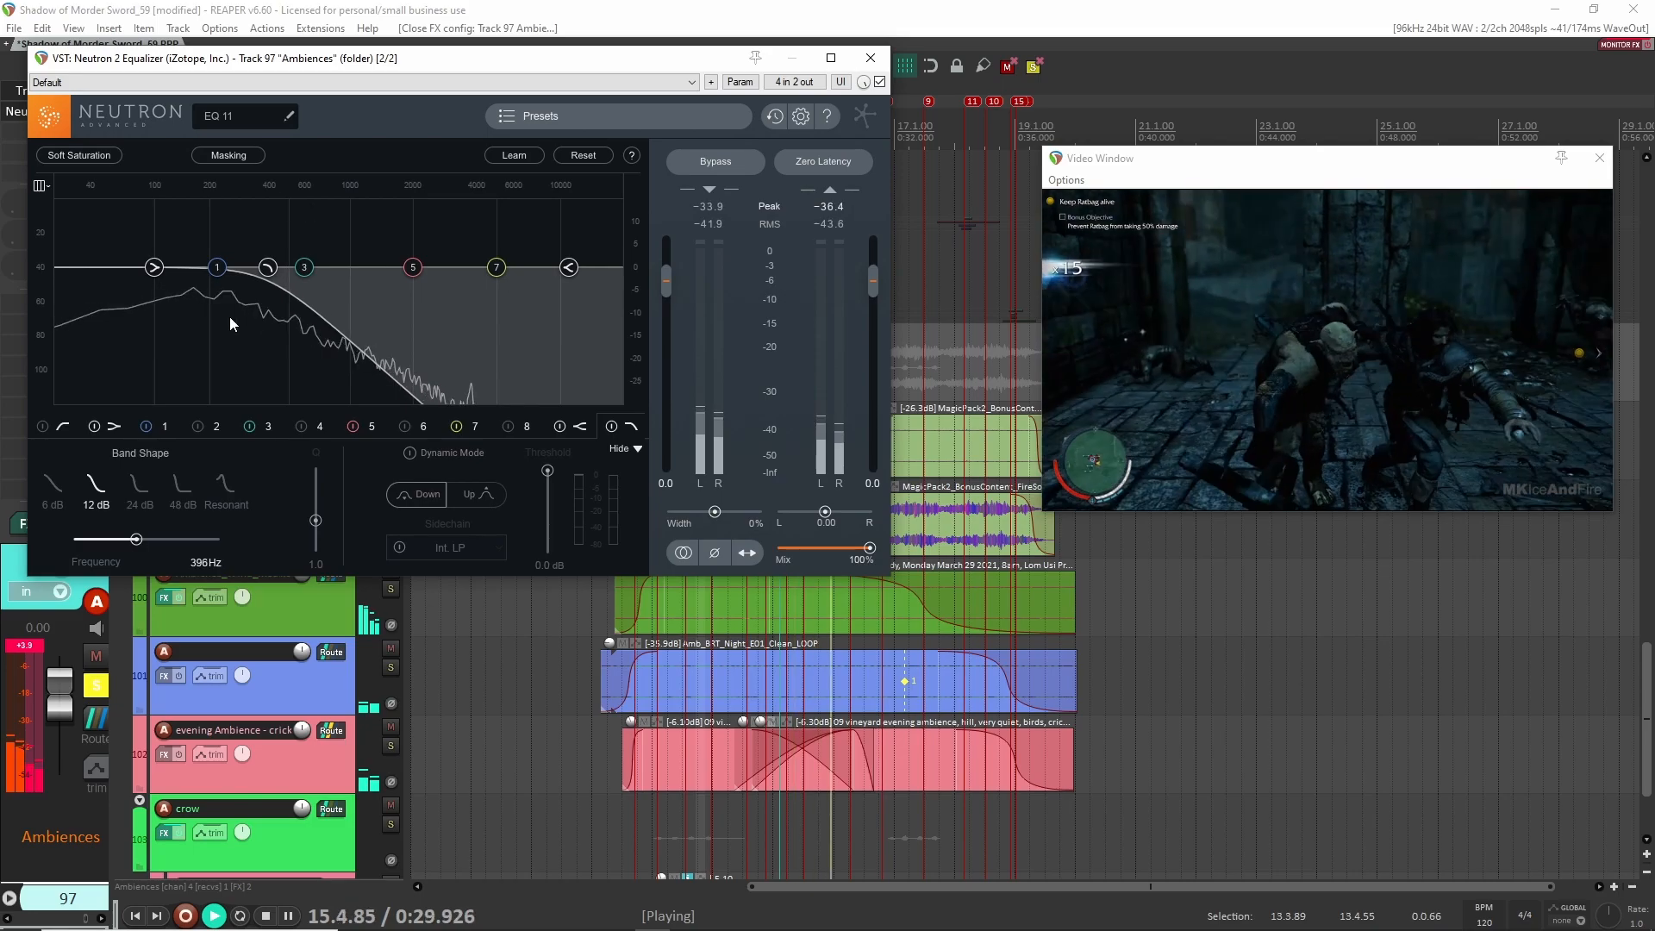
drag(269, 268, 1390, 323)
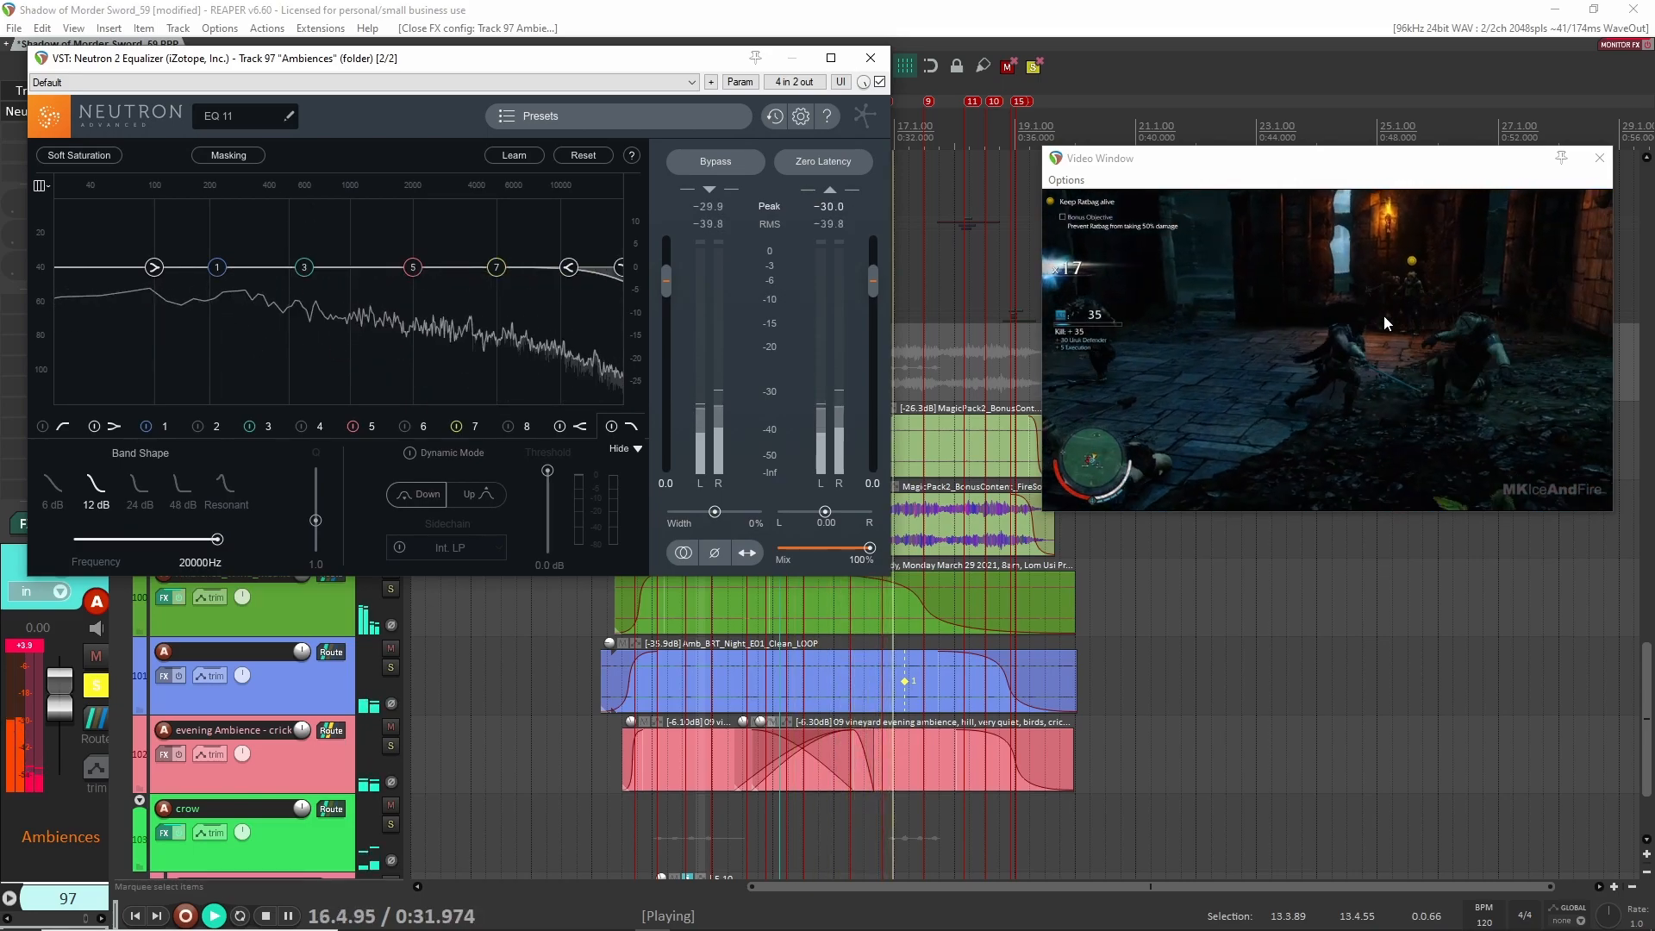
click(870, 58)
key(space)
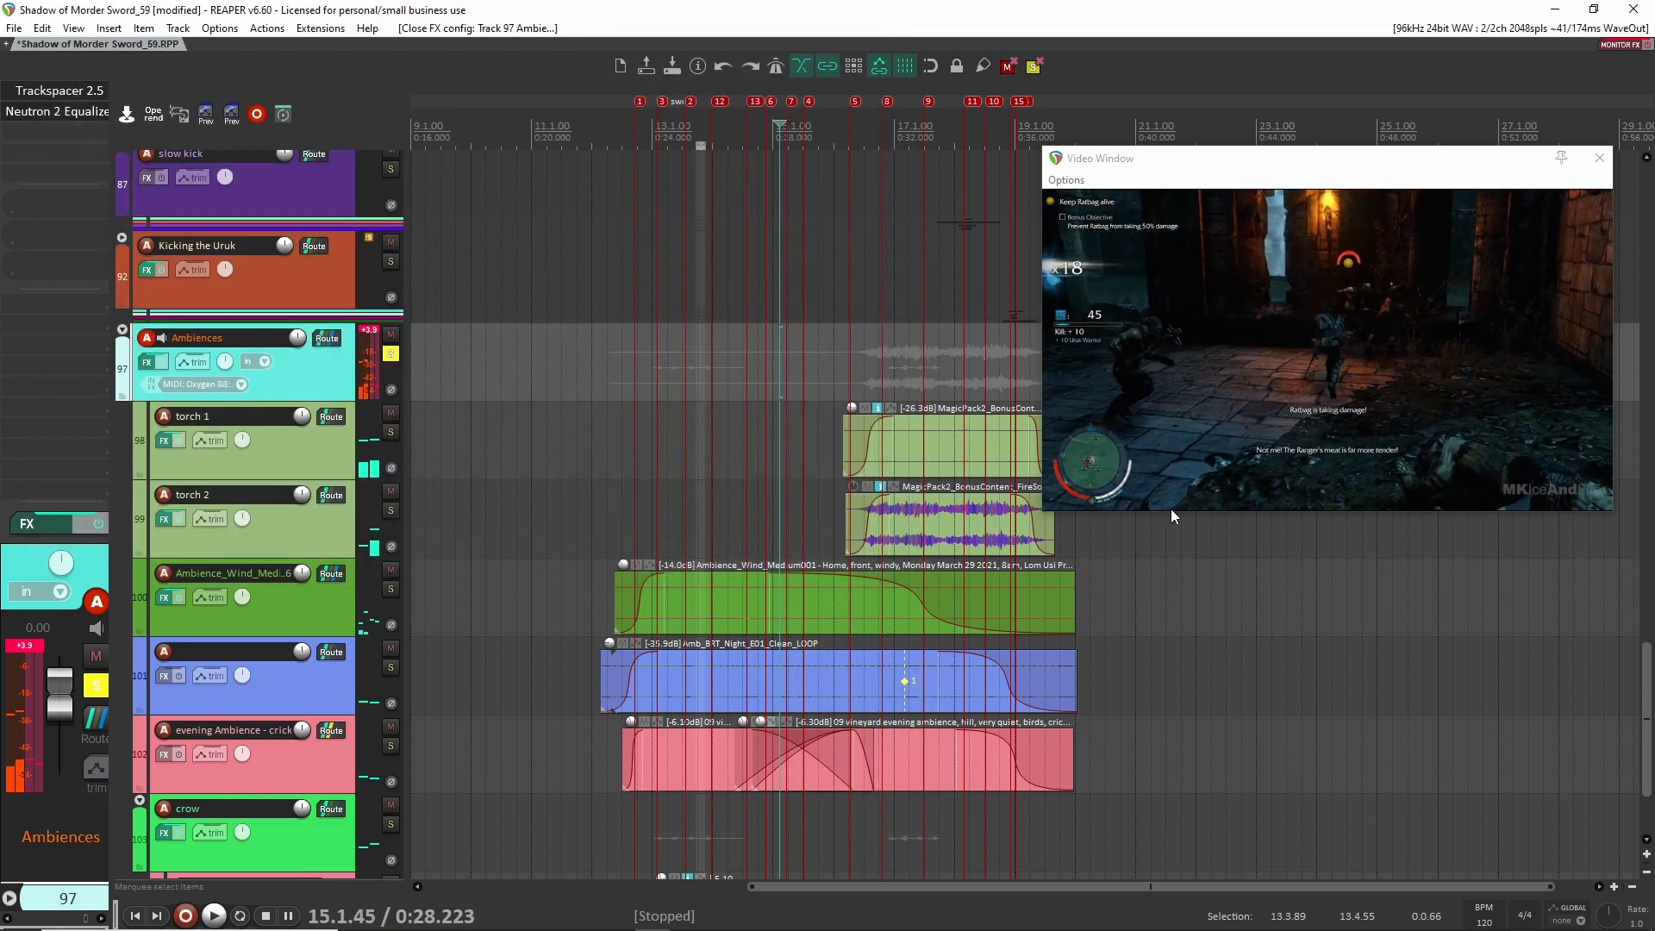
Solo torch 1 instead of the Ambiences folder and select its MagicPack2_BonusContent_FireSoundscape001 item with the edit cursor at 16.3.76
click(835, 478)
scroll(1000, 517, up, 5)
drag(1133, 560, 1051, 565)
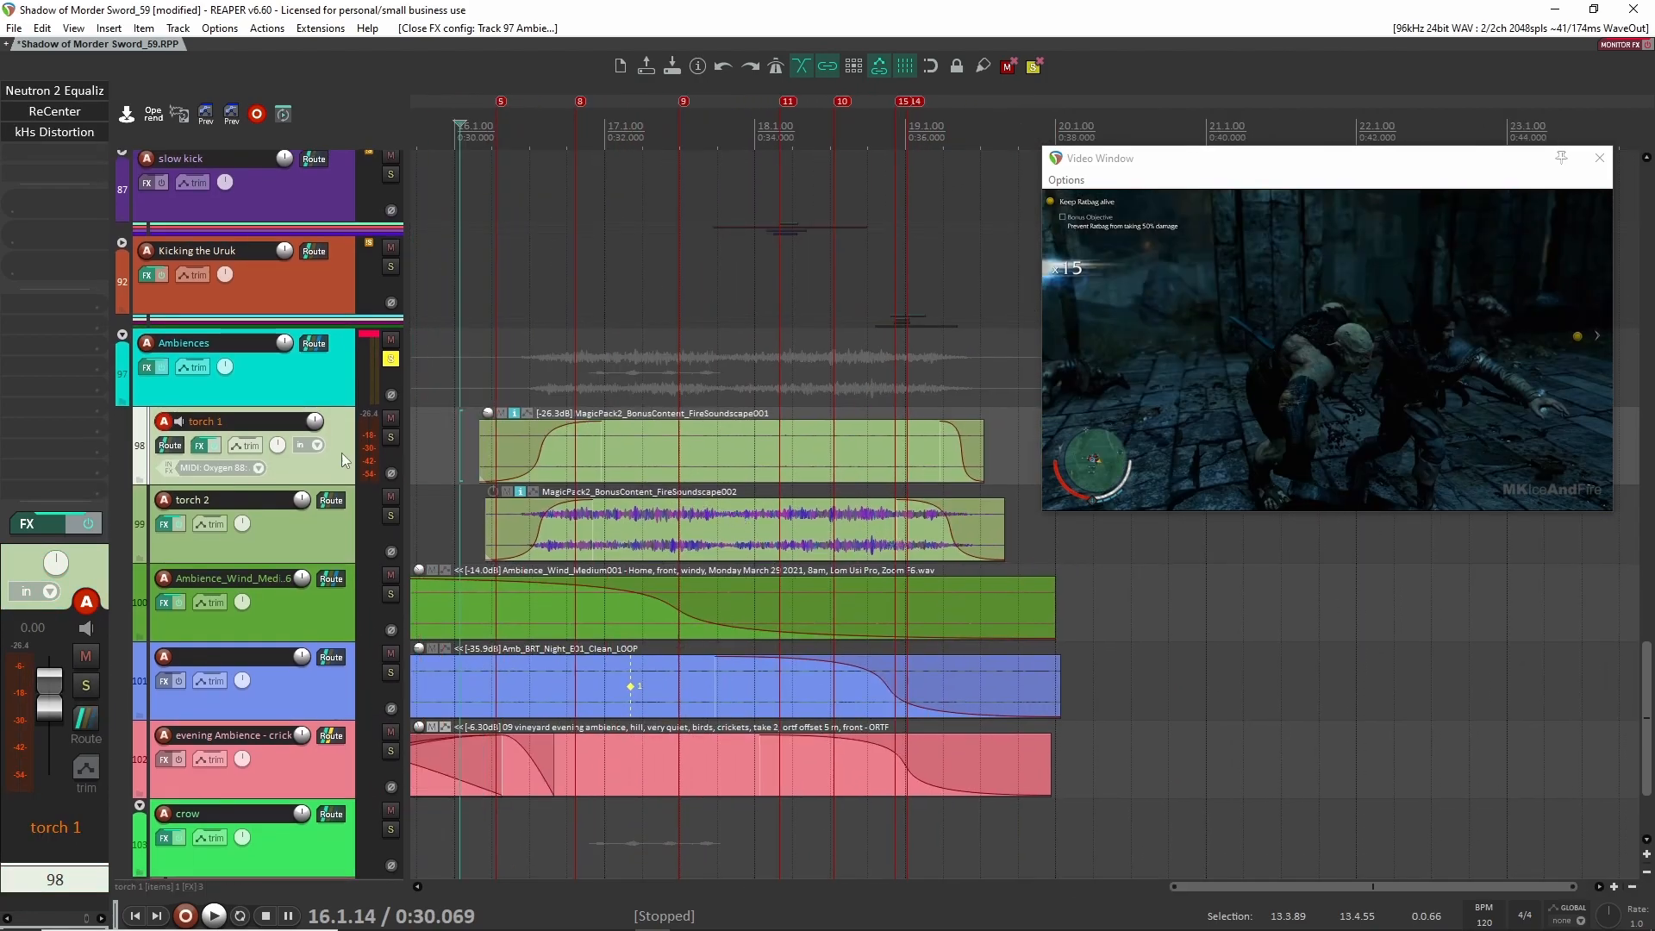
click(389, 437)
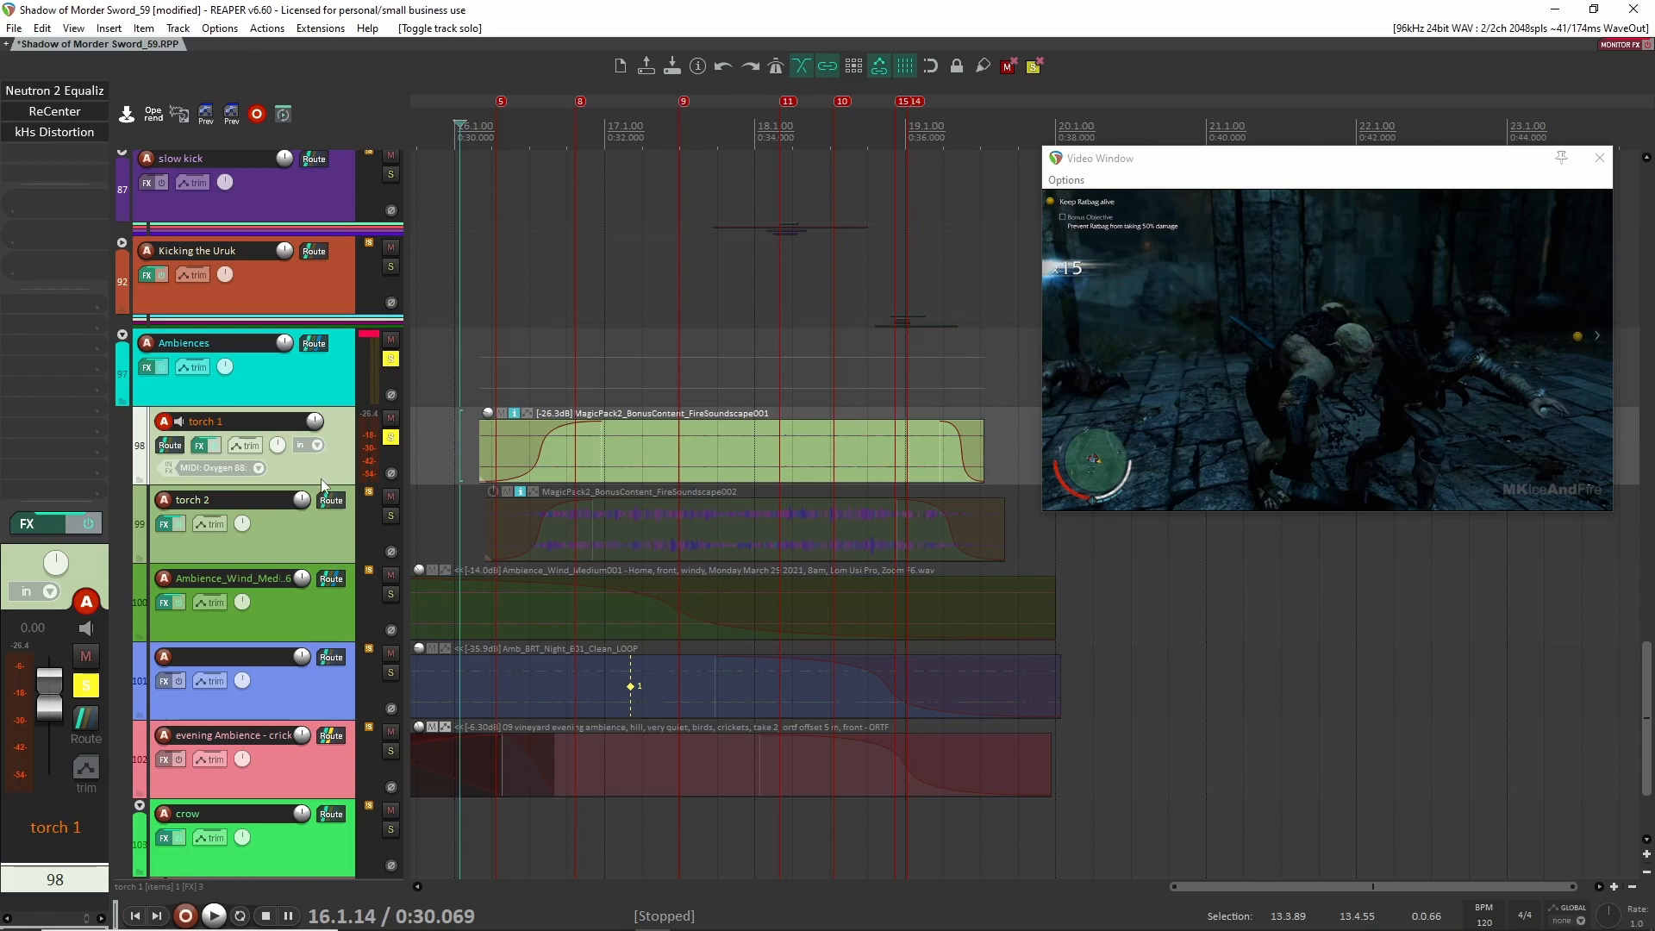
click(390, 358)
click(625, 466)
click(559, 466)
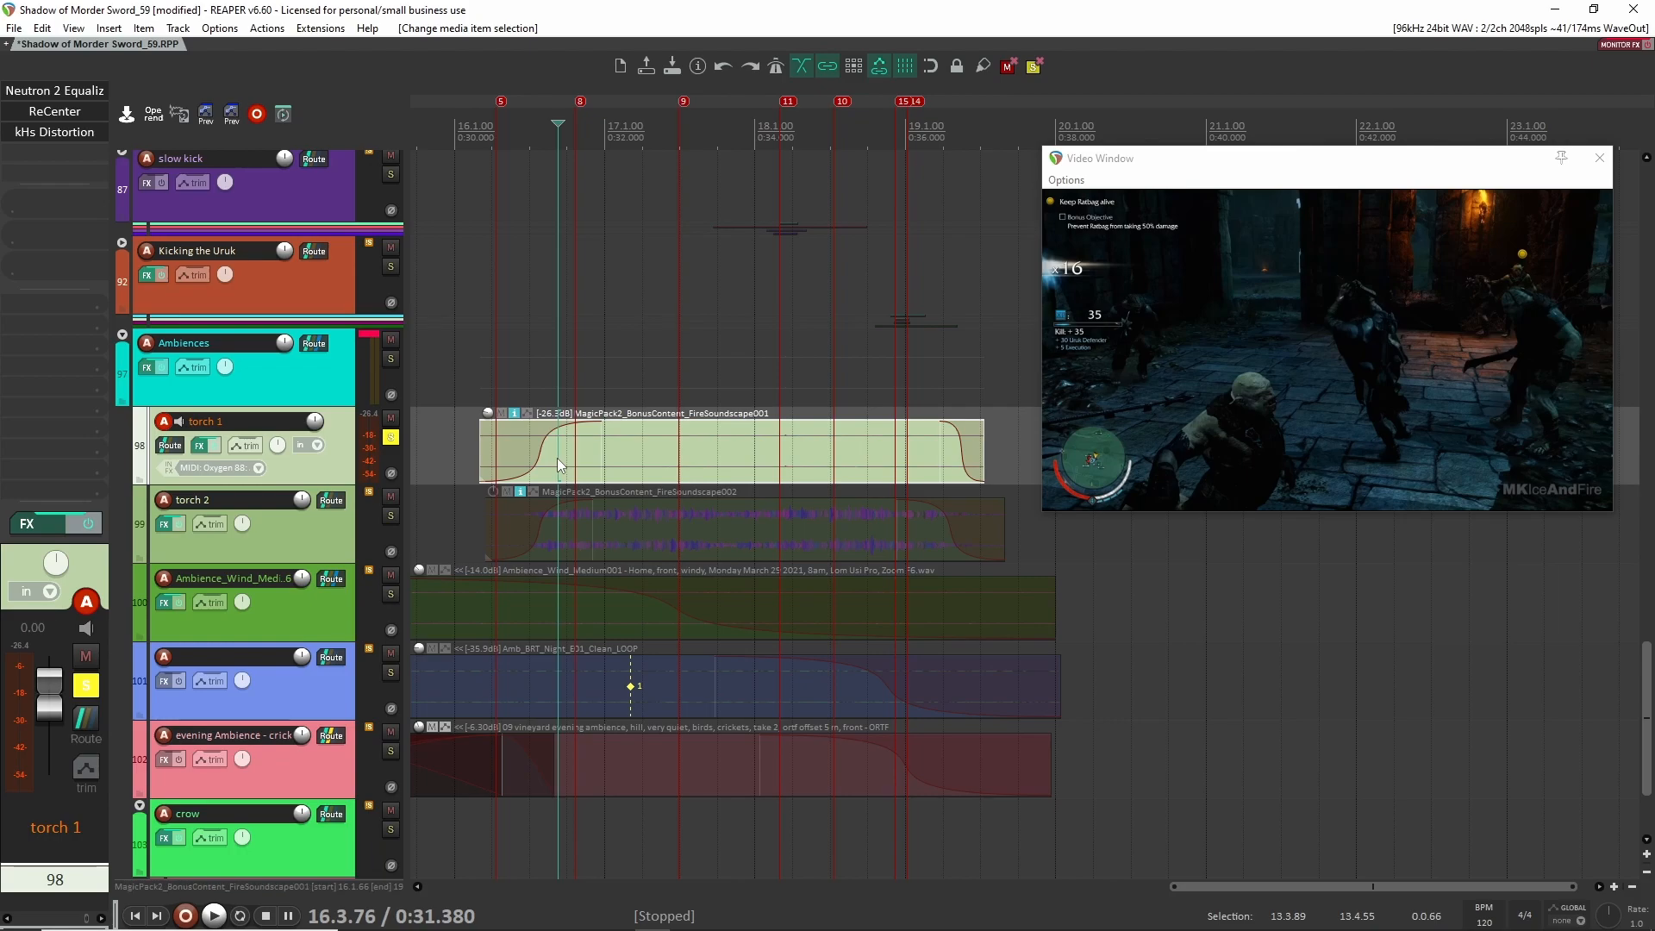
Examine the fade-in of the torch 1 fire item, and briefly show and hide all track envelopes
scroll(556, 457, up, 3)
drag(591, 459, 685, 474)
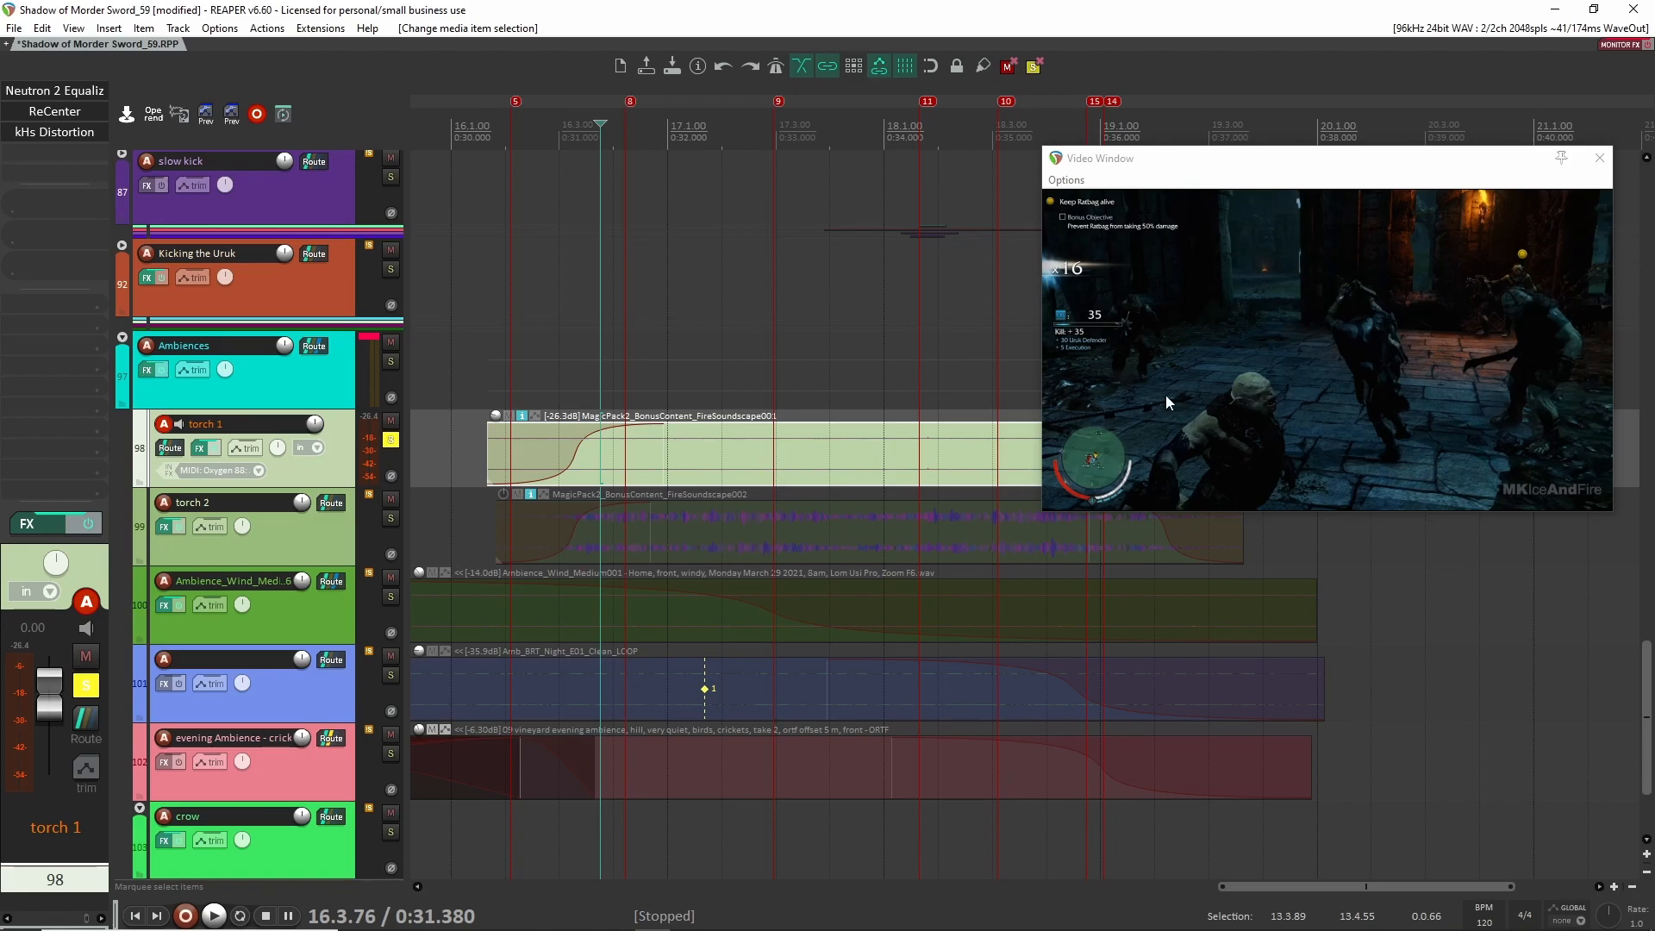
key(v)
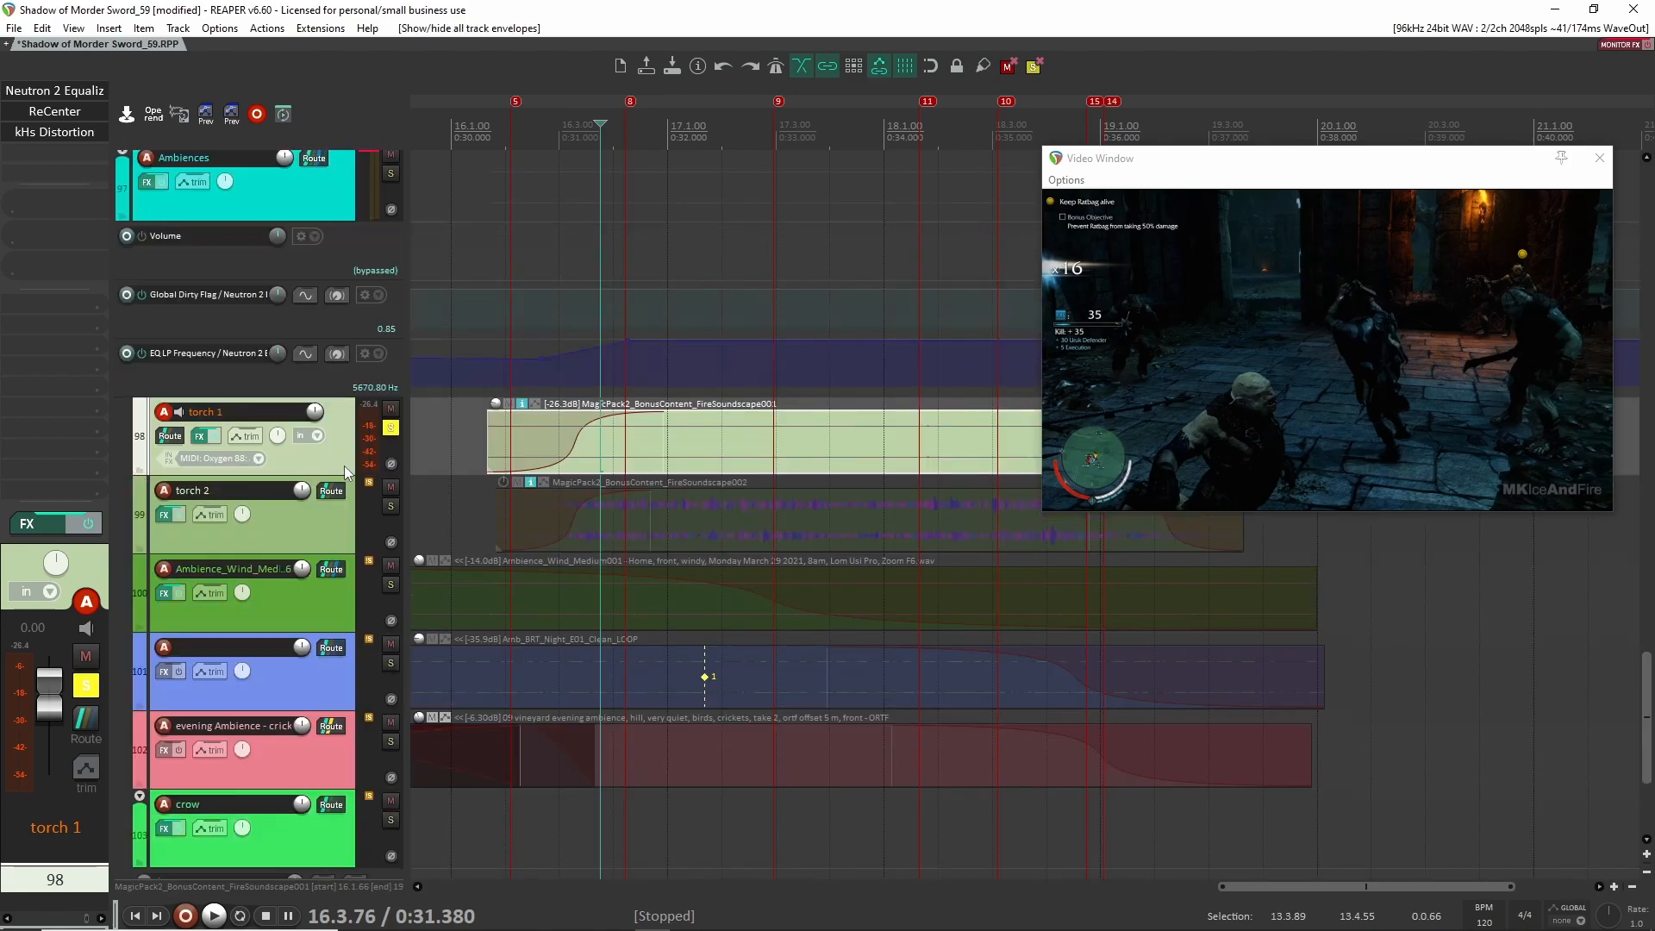
key(v)
Play torch 1 from 16.3.76 and add torch 2 to the solo to hear both fire layers together
key(space)
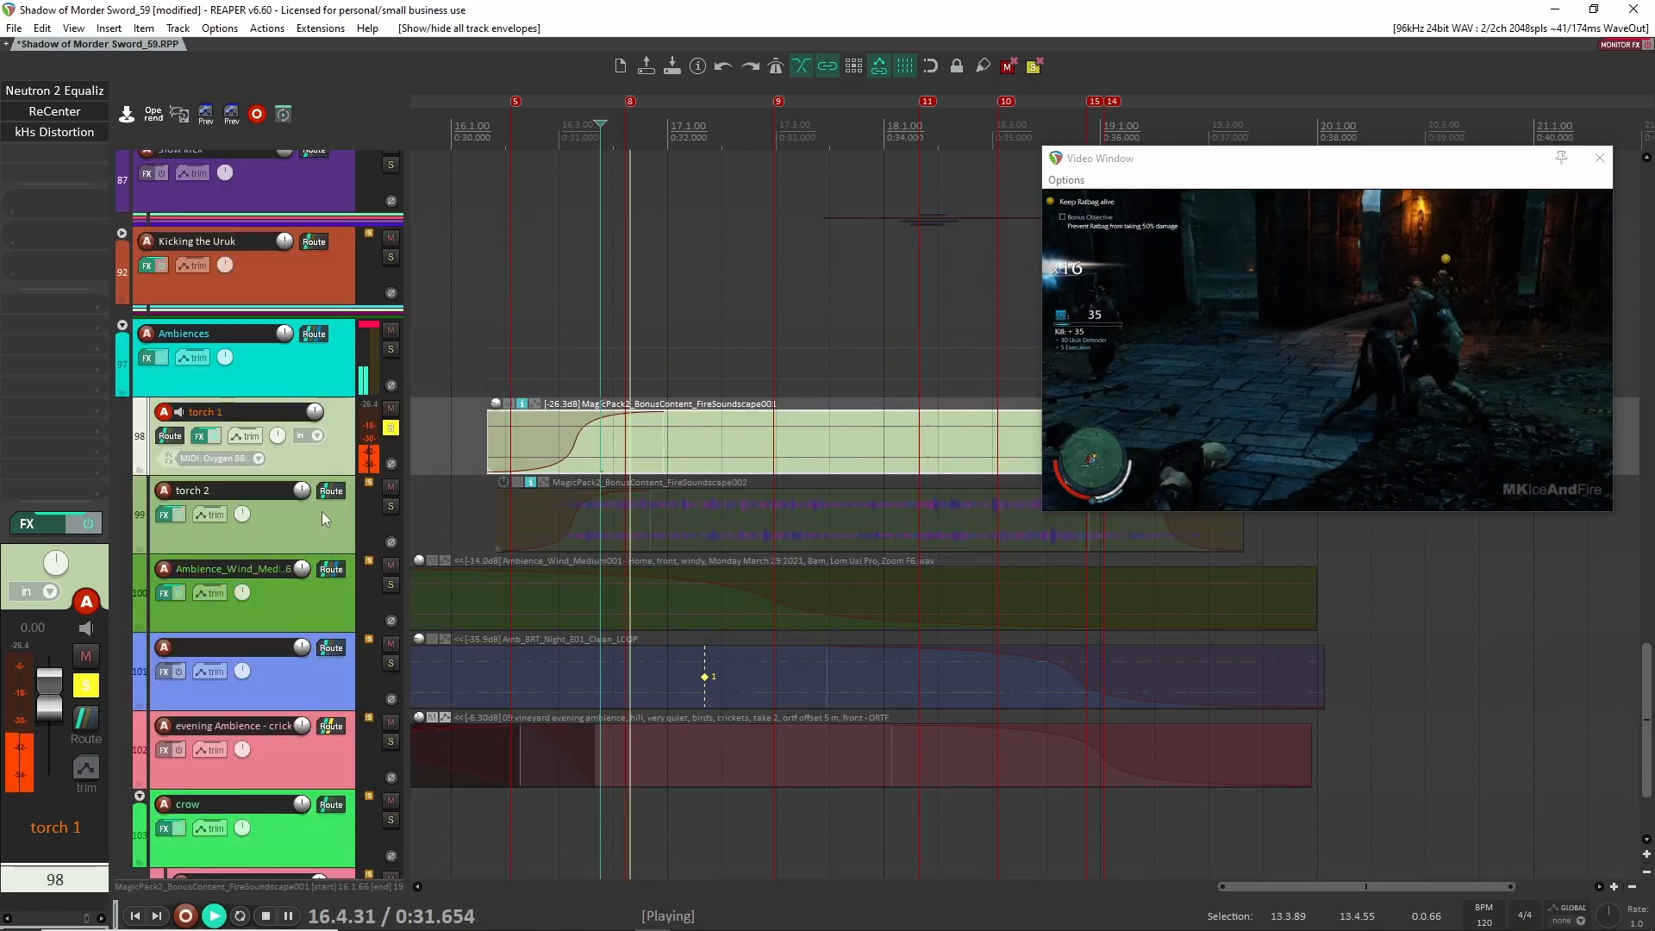
click(391, 505)
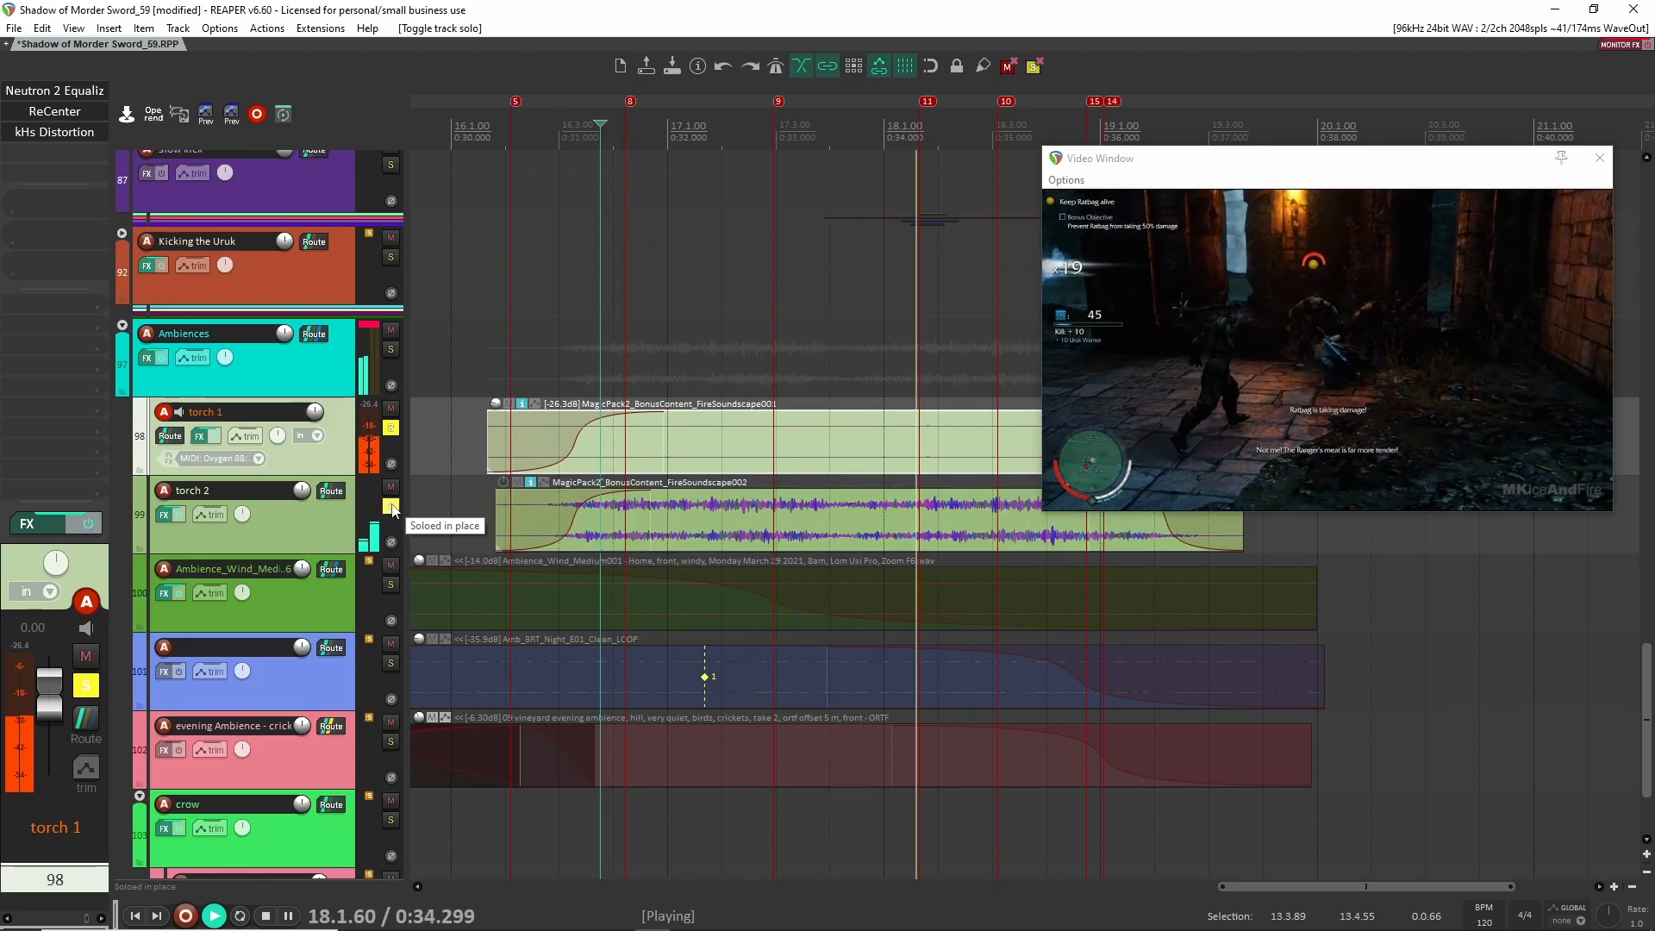
key(space)
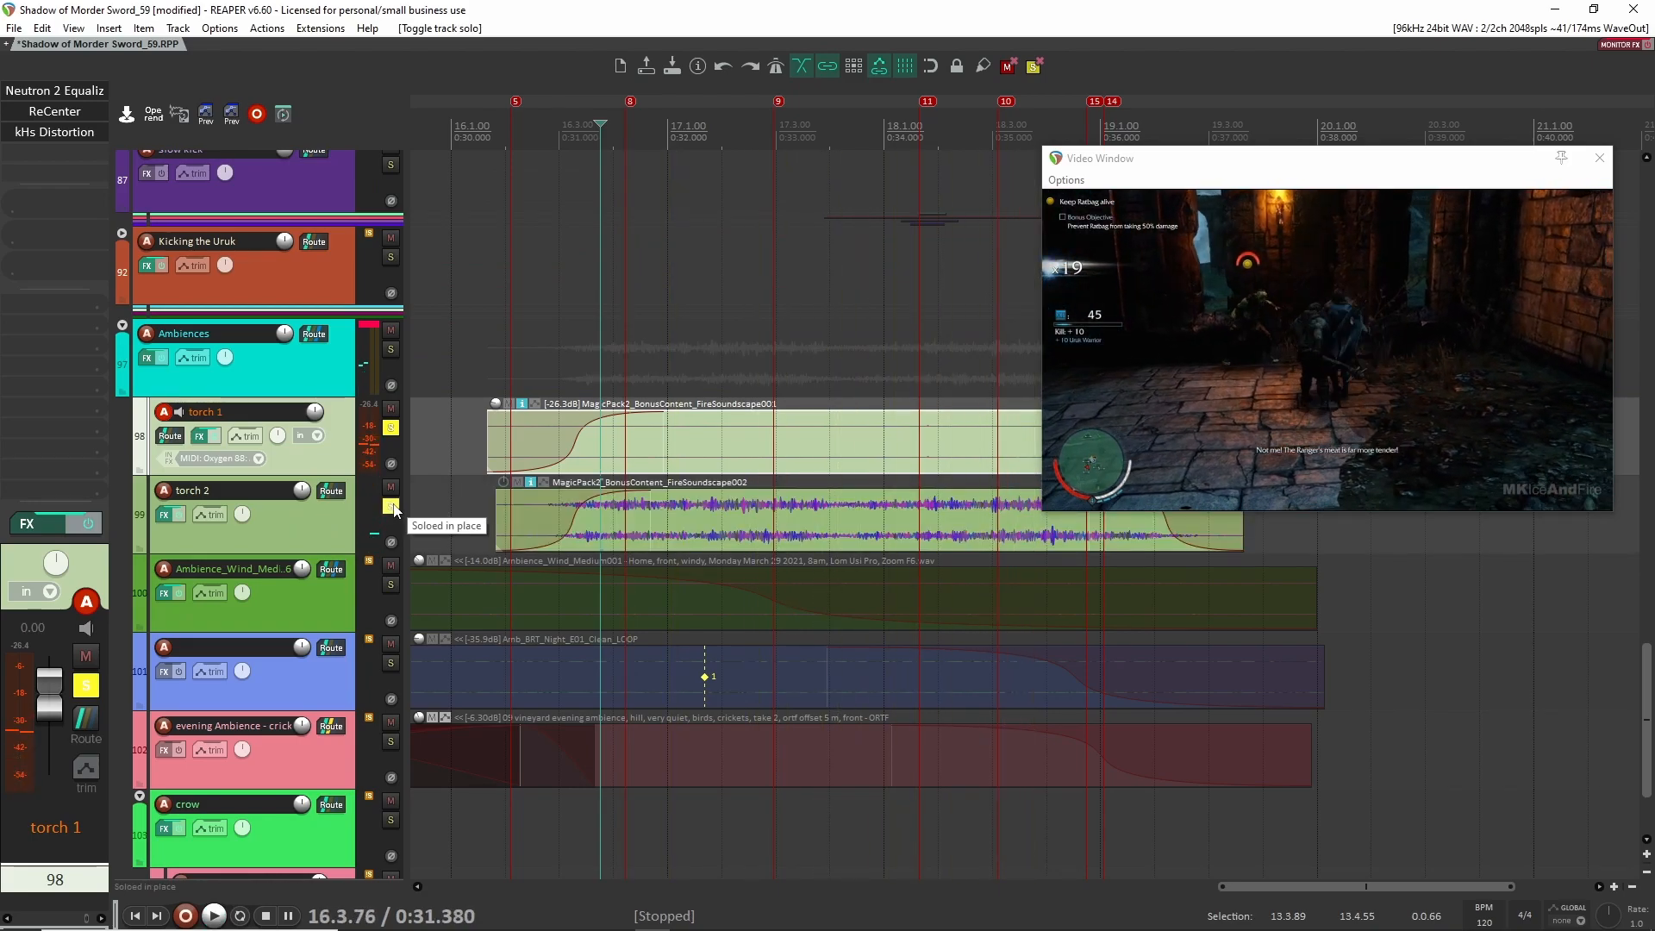
Unsolo torch 2 and torch 1, and check the ReCenter angle and width settings on torch 1
click(390, 506)
click(391, 428)
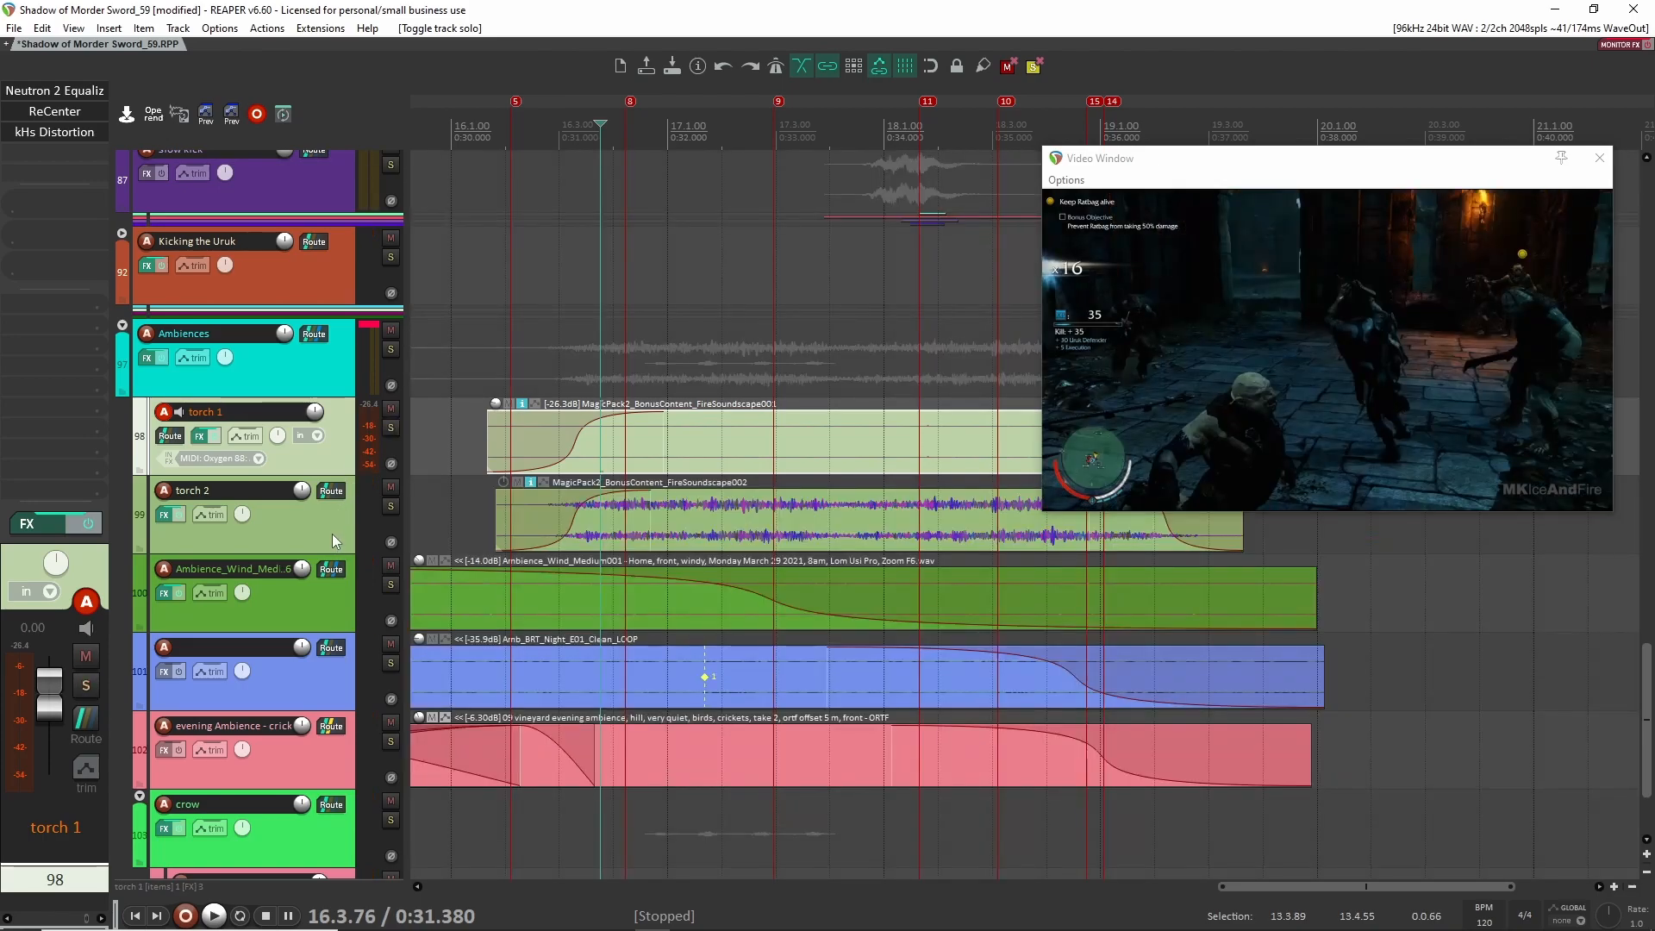
click(336, 541)
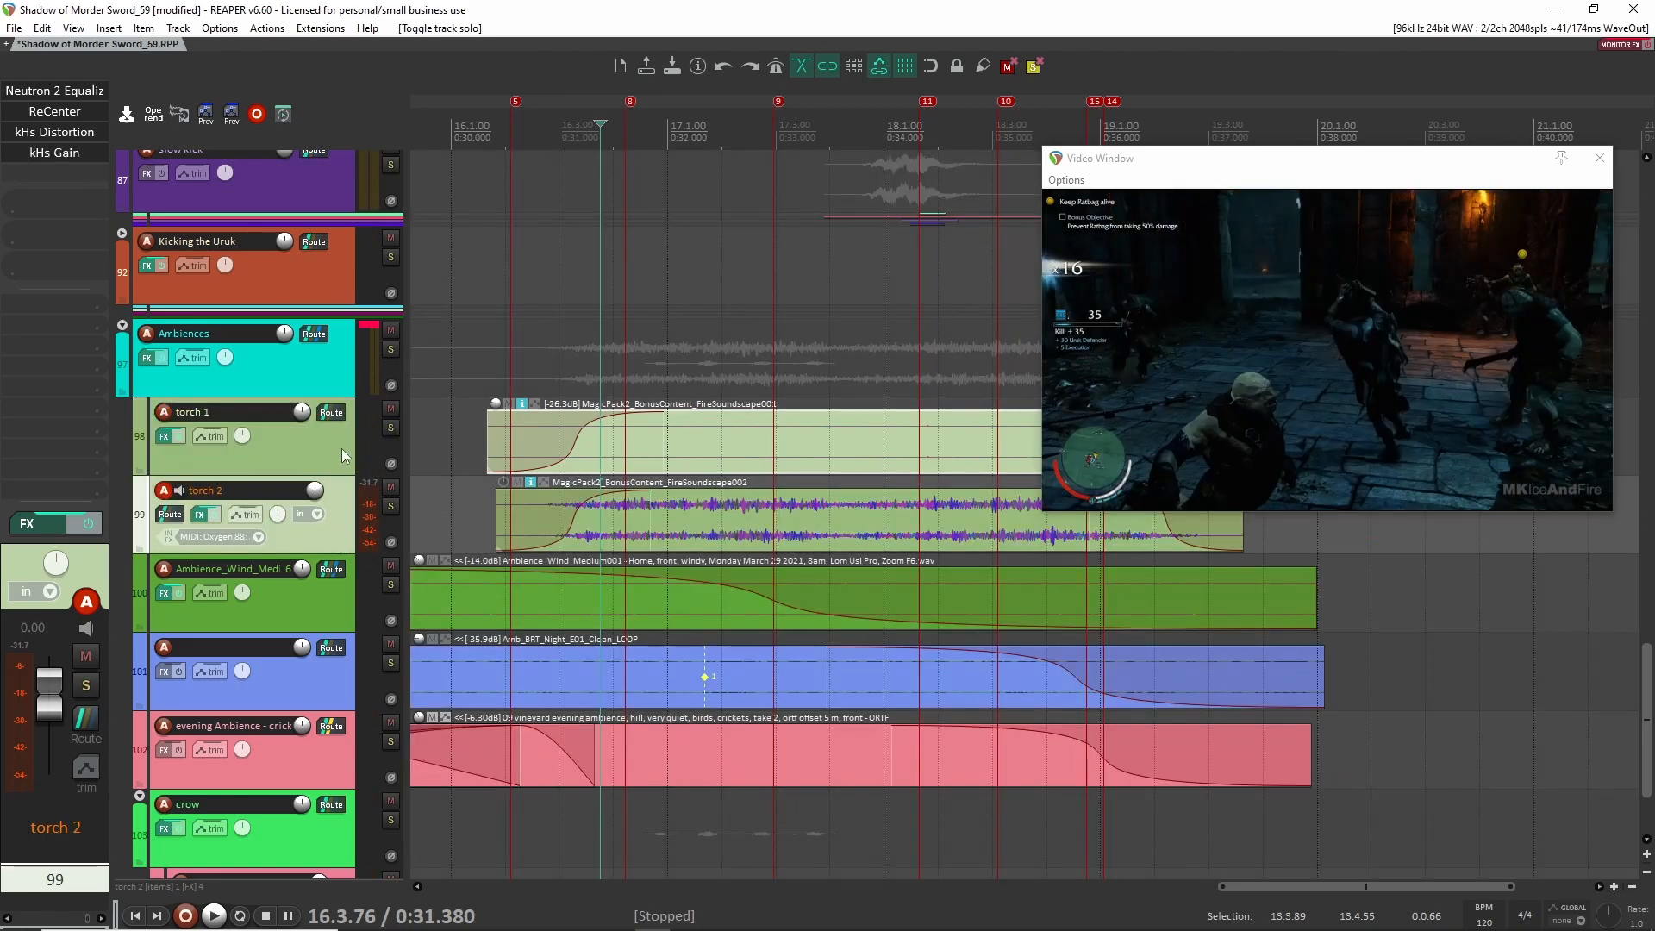
click(282, 418)
click(75, 117)
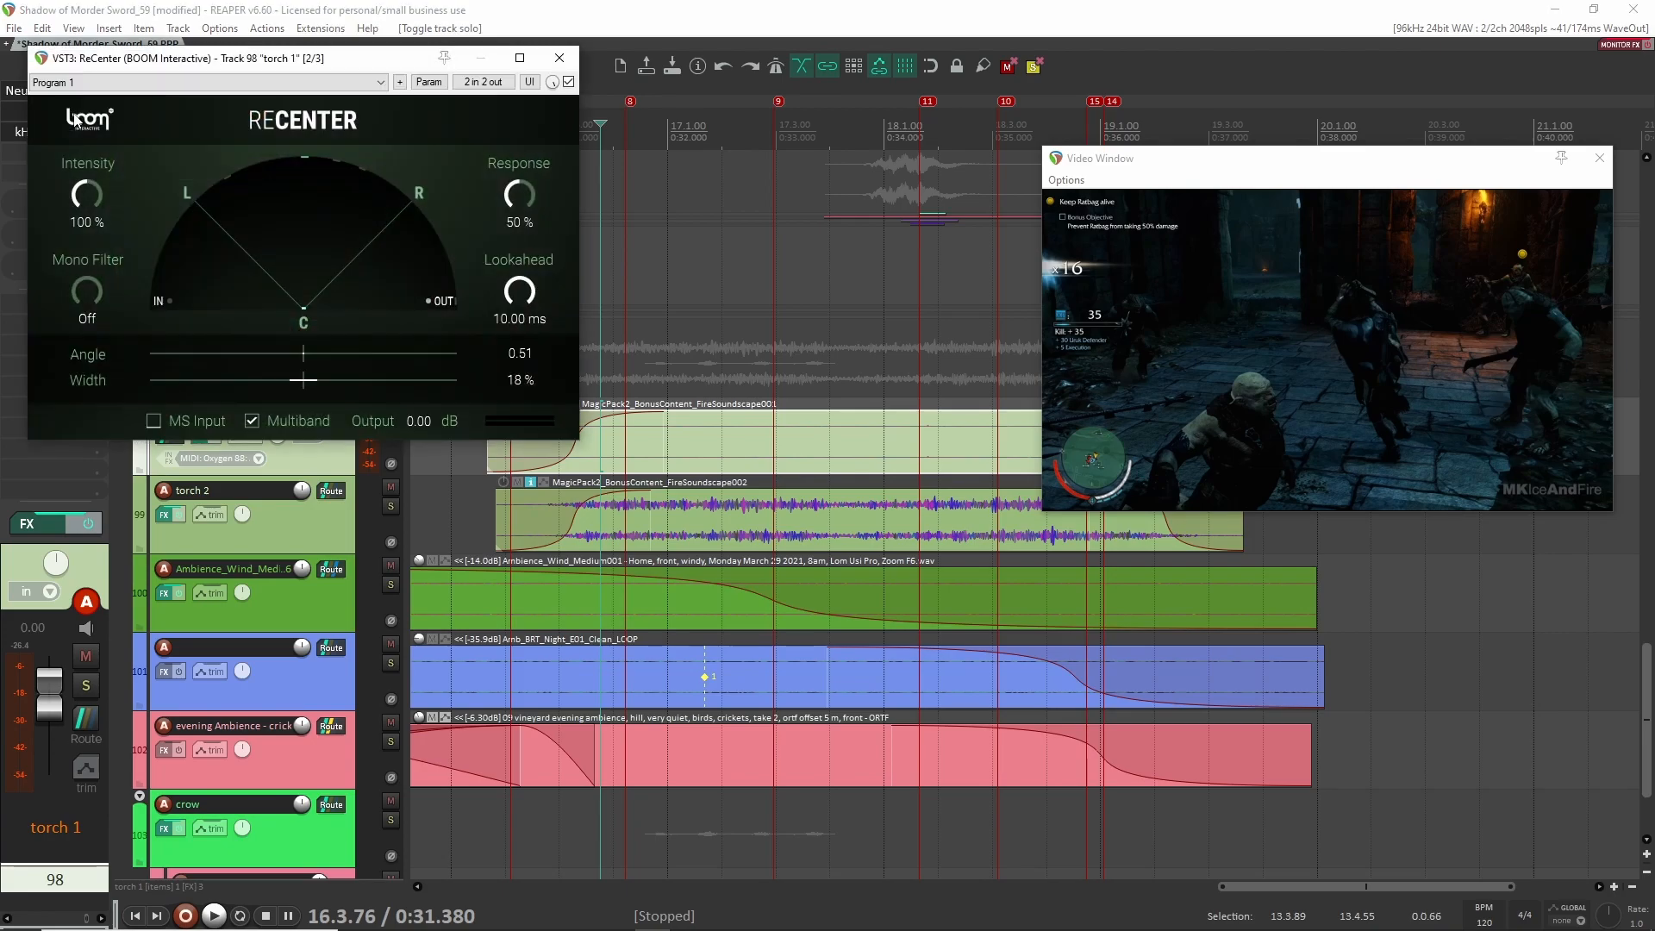
click(560, 59)
Inspect torch 2's ReCenter angle and width settings and its Neutron 2 Equalizer curve, closing each plugin window
click(337, 520)
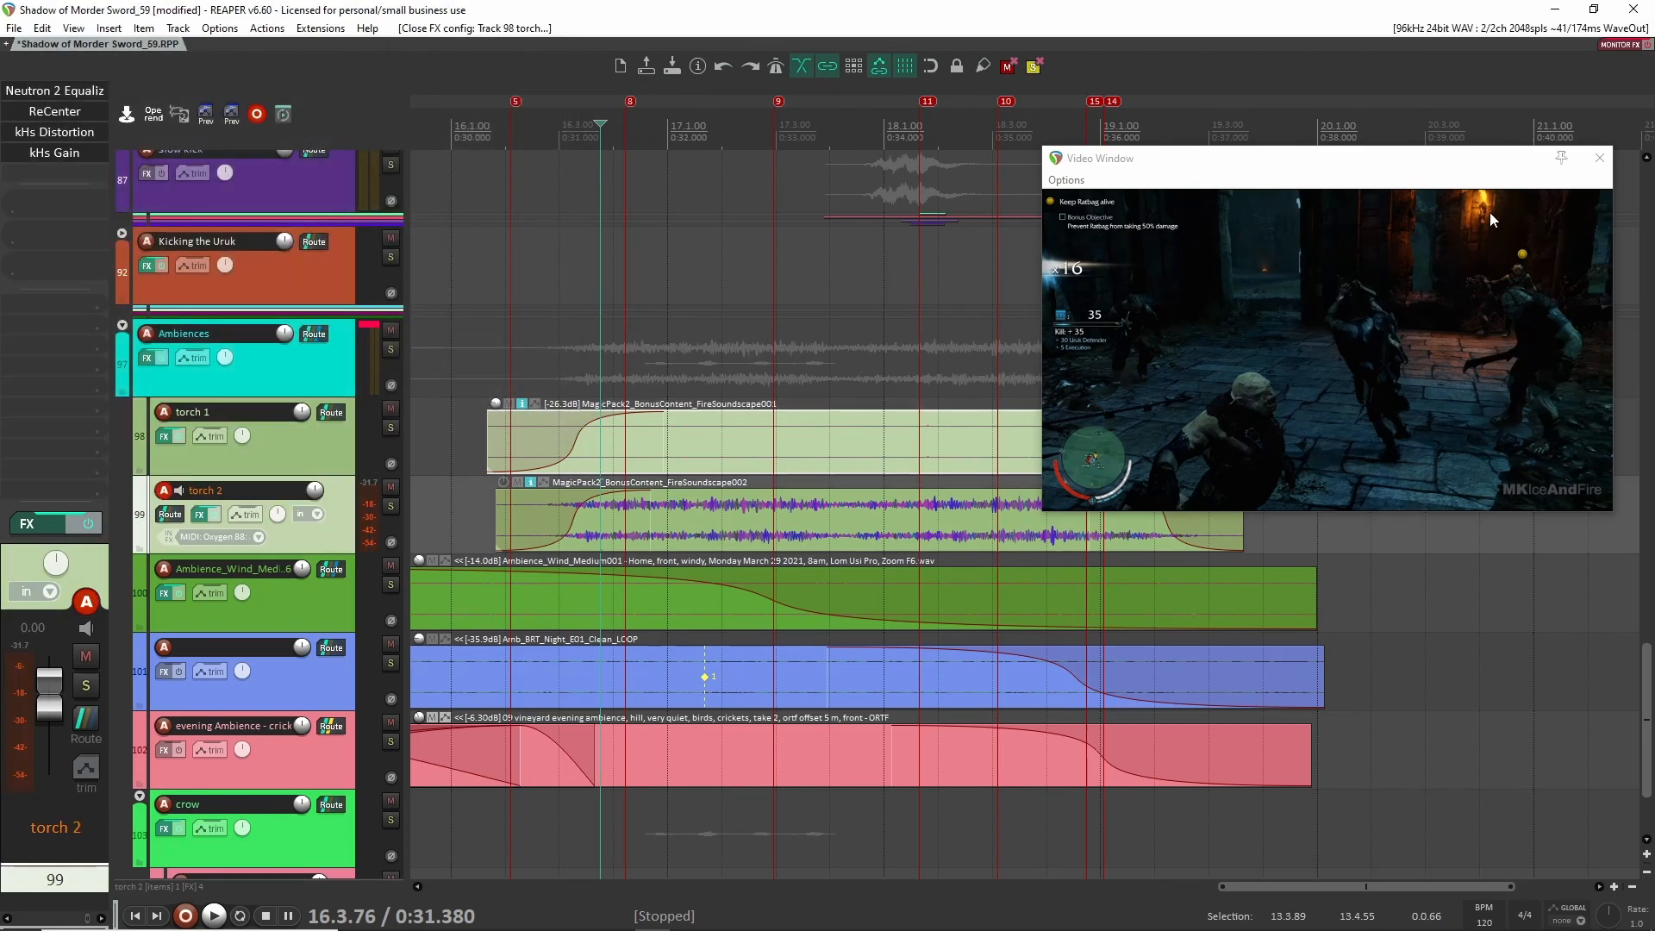
click(63, 112)
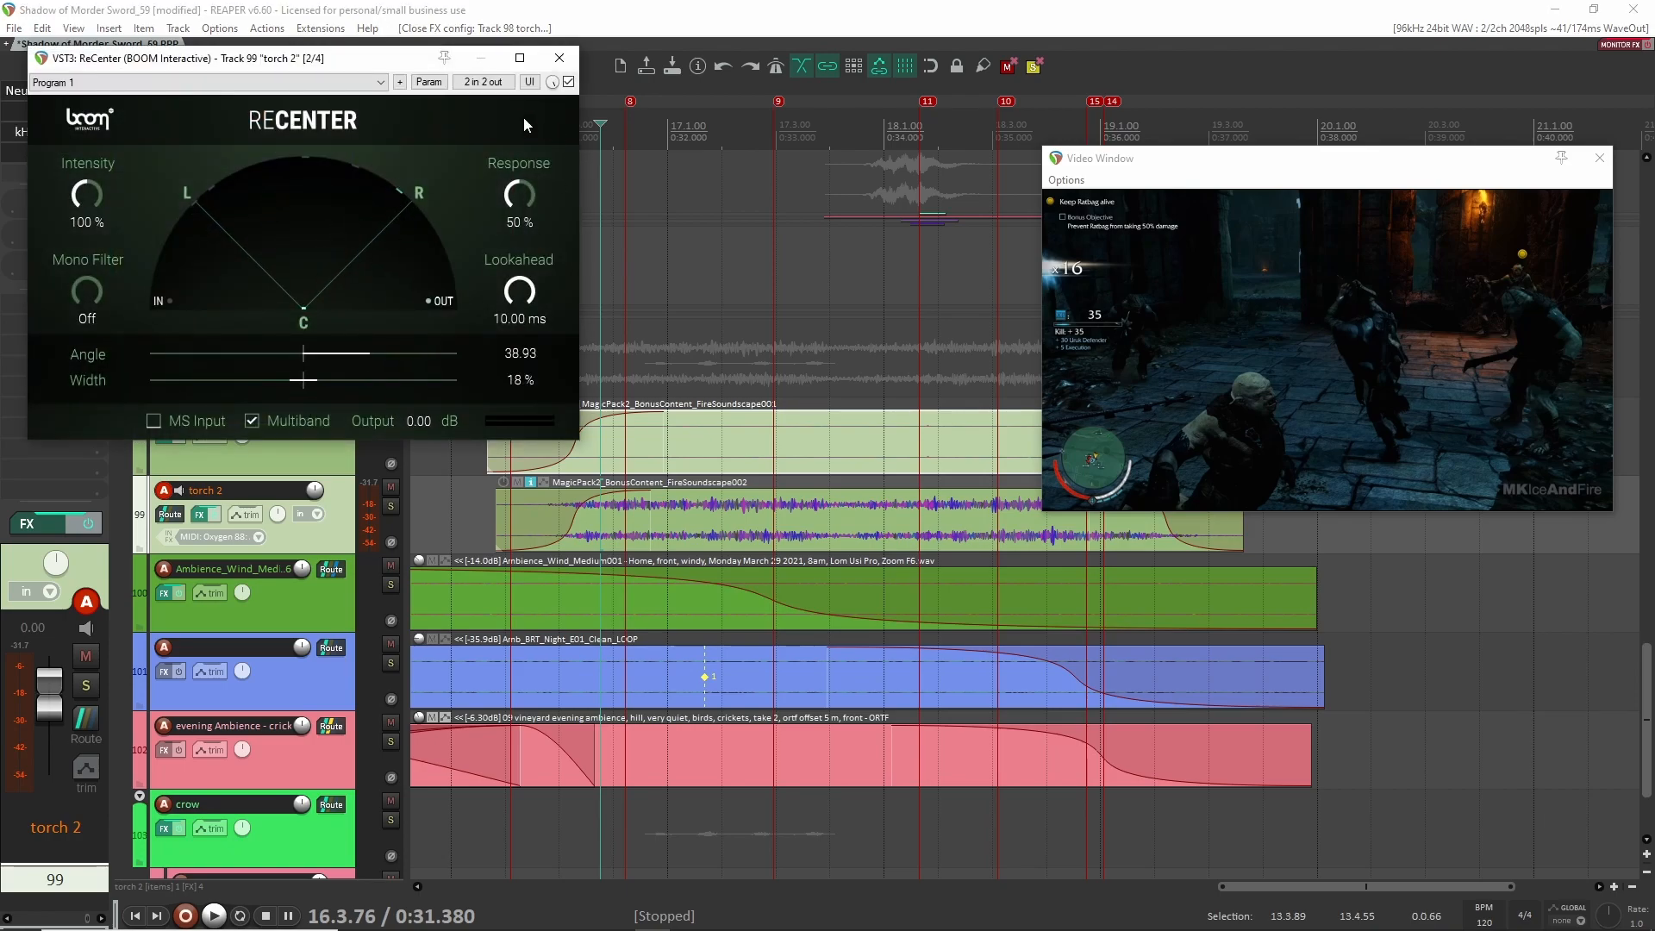
click(559, 57)
click(70, 92)
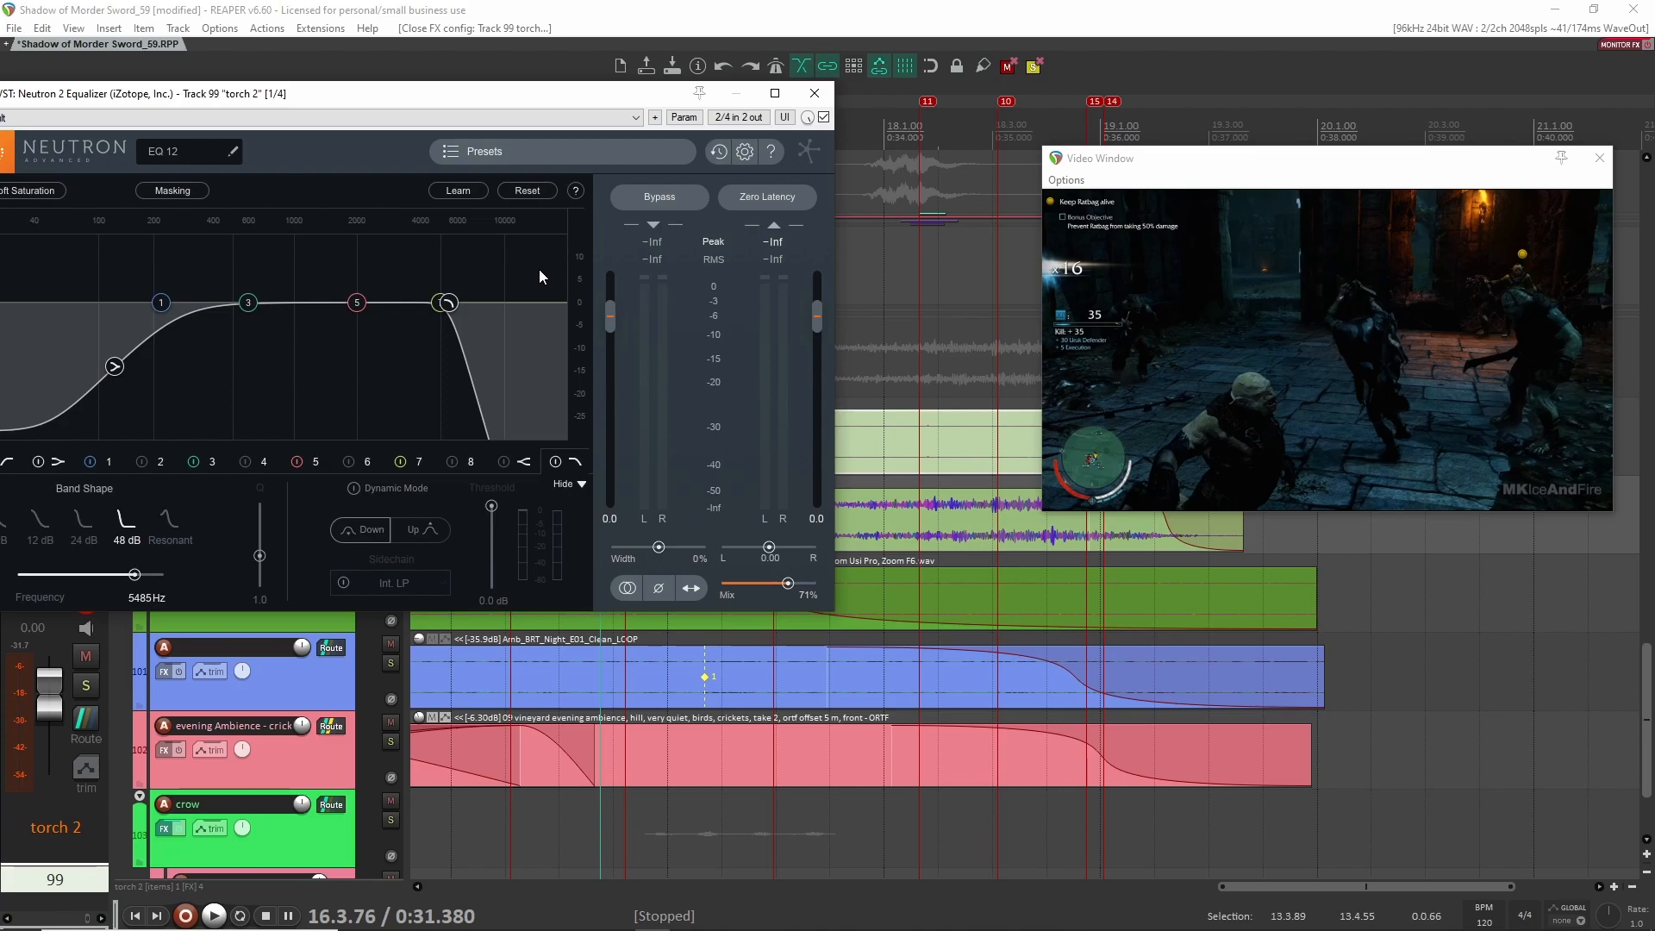
click(813, 92)
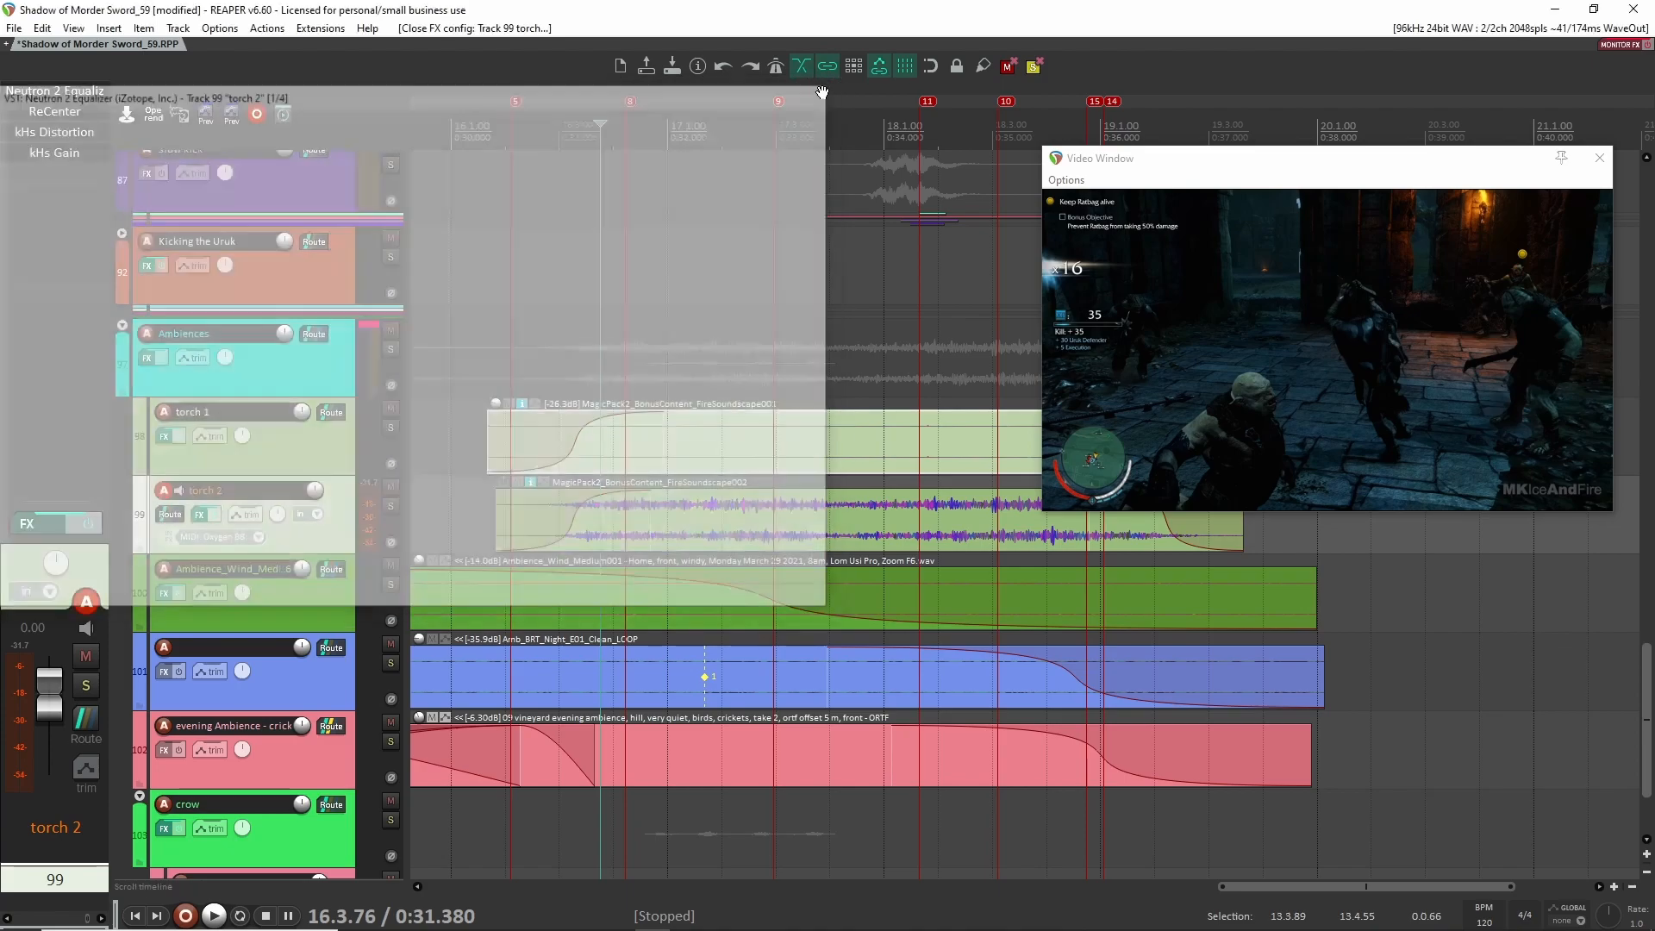
Collapse the Ambiences folder and return to the first tracks of the project with the whole sequence in view
scroll(827, 95, down, 4)
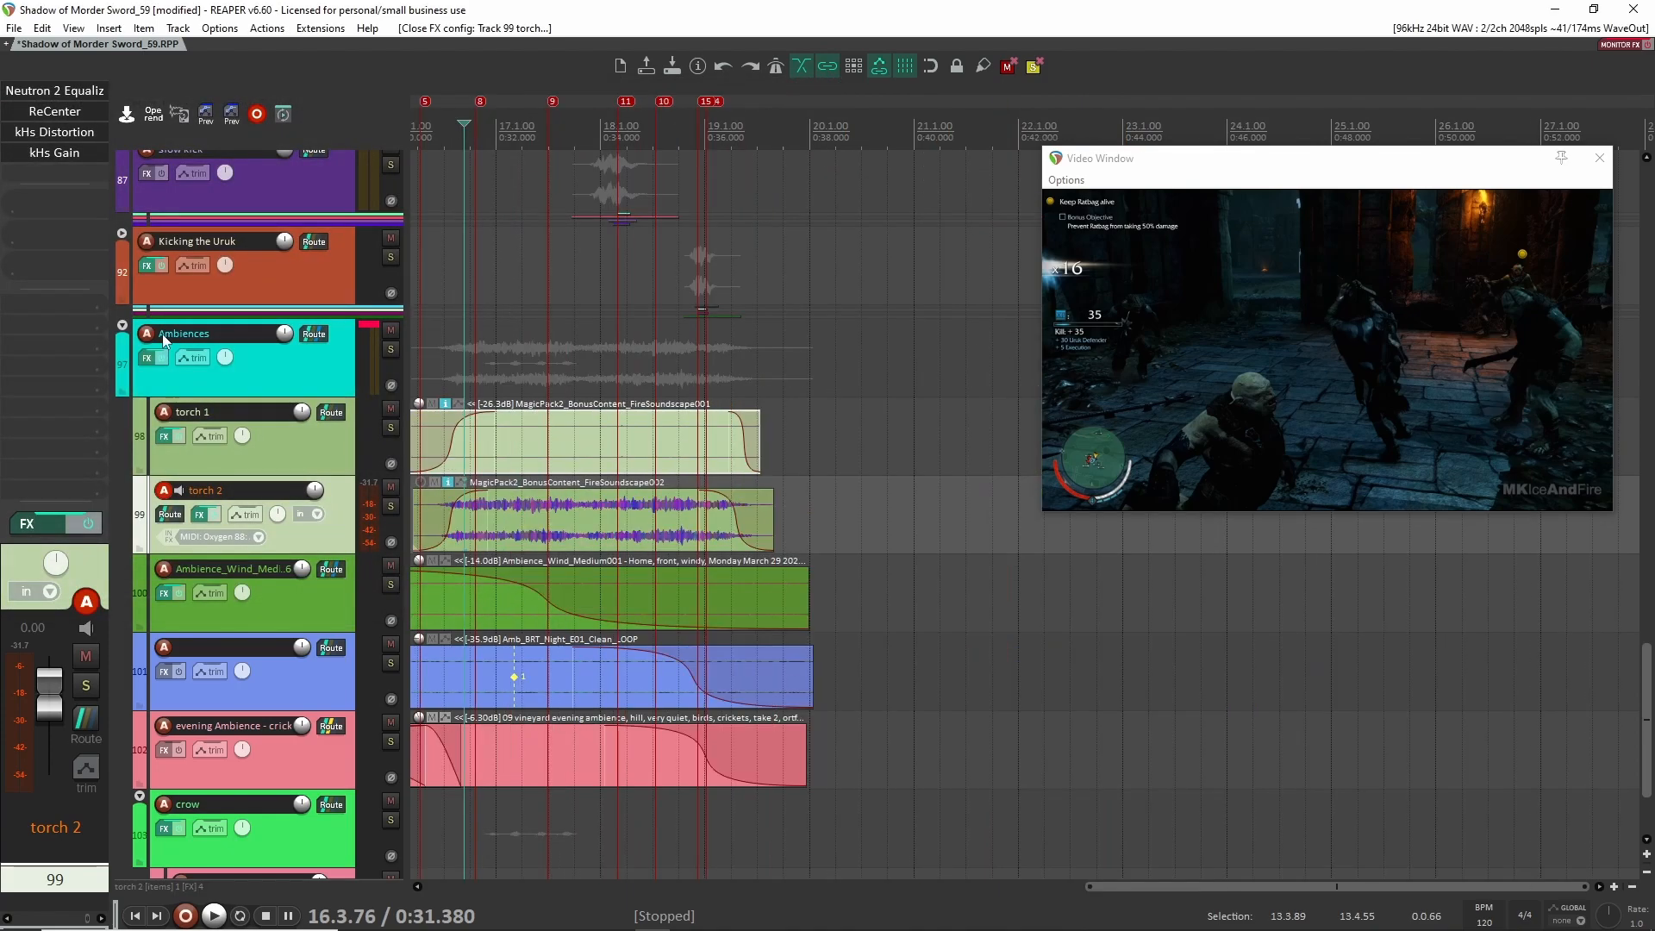
click(122, 326)
drag(624, 307, 868, 528)
scroll(862, 534, down, 3)
scroll(777, 532, down, 7)
scroll(769, 524, up, 10)
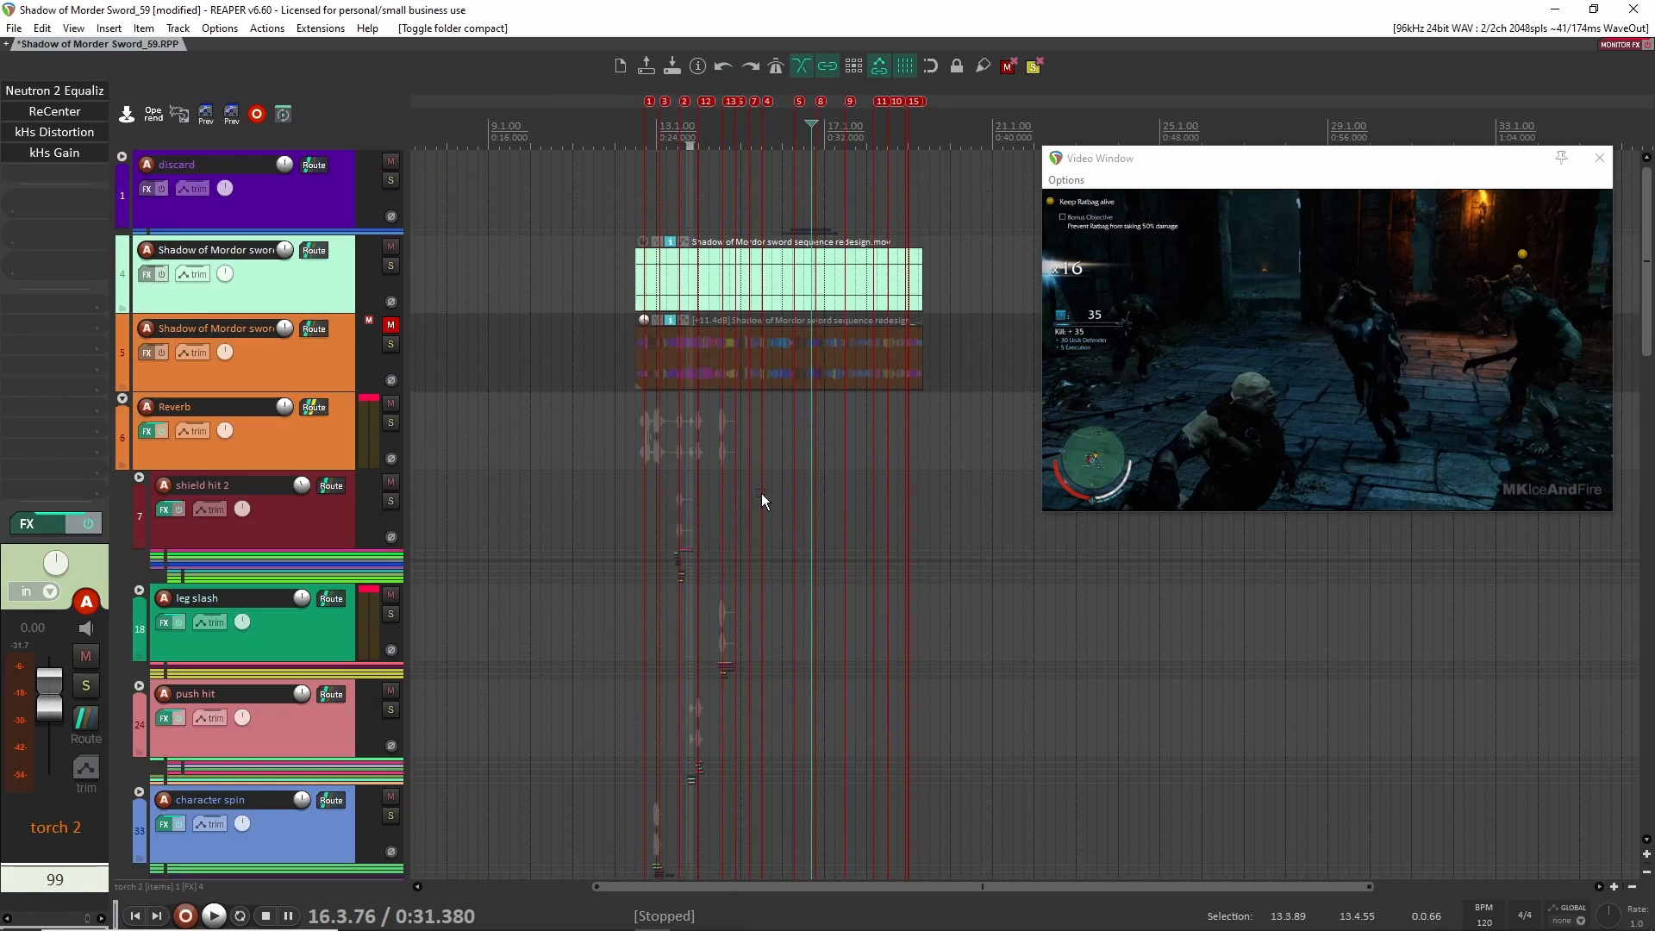